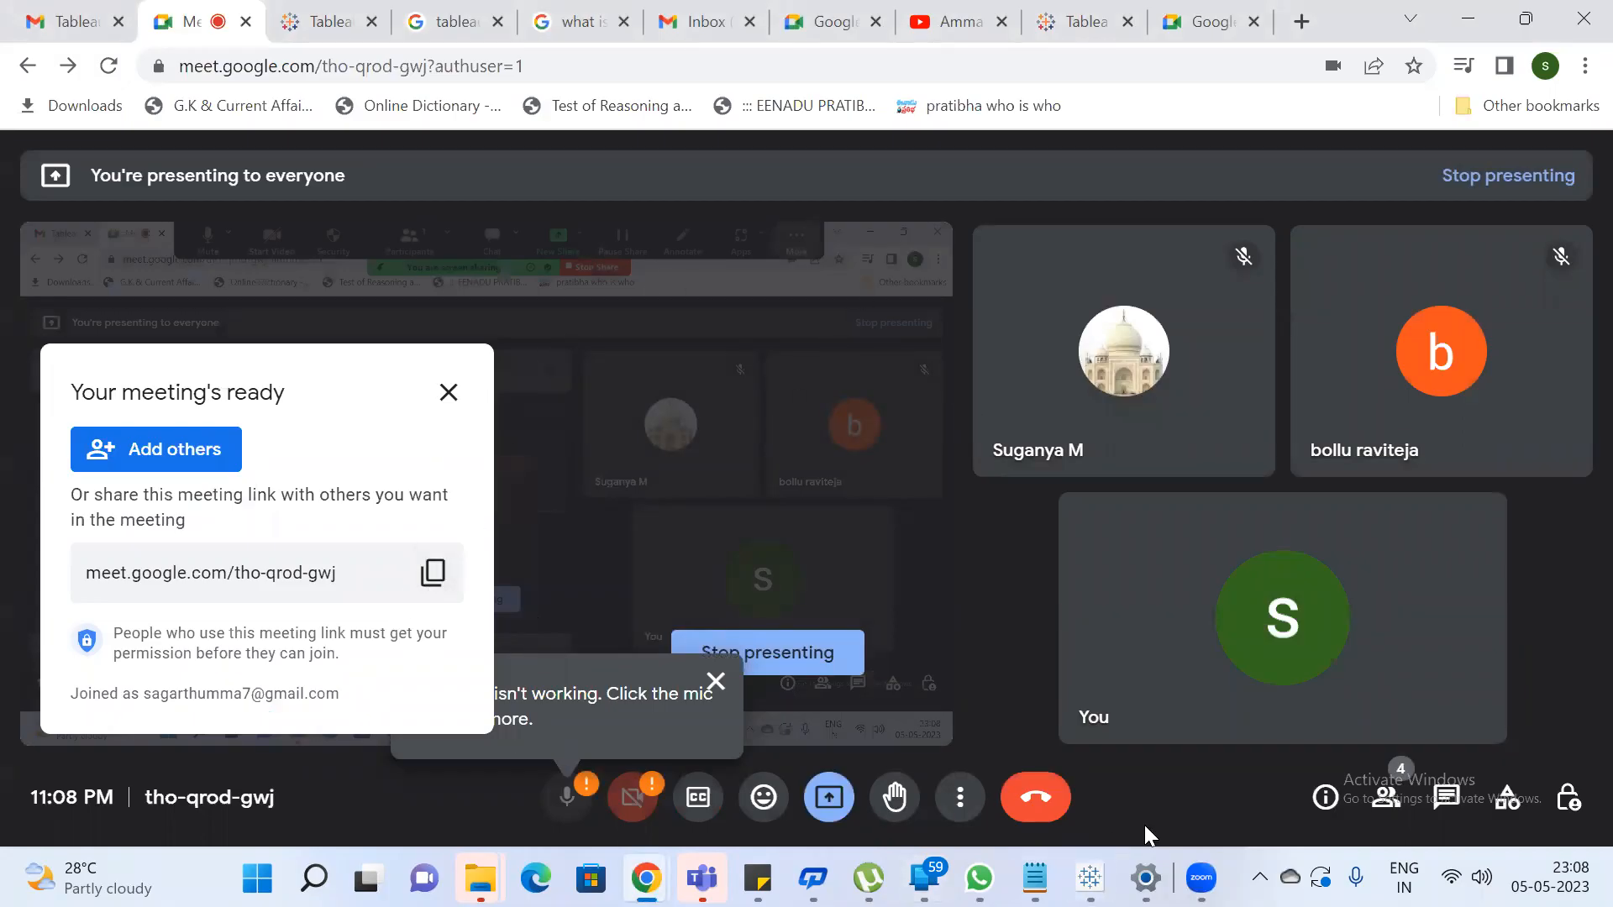
Leave the current Google Meet call and rejoin it to restore the microphone
{"action": "left_click", "coordinate": [715, 680]}
{"action": "left_click", "coordinate": [588, 804]}
{"action": "left_click", "coordinate": [961, 587]}
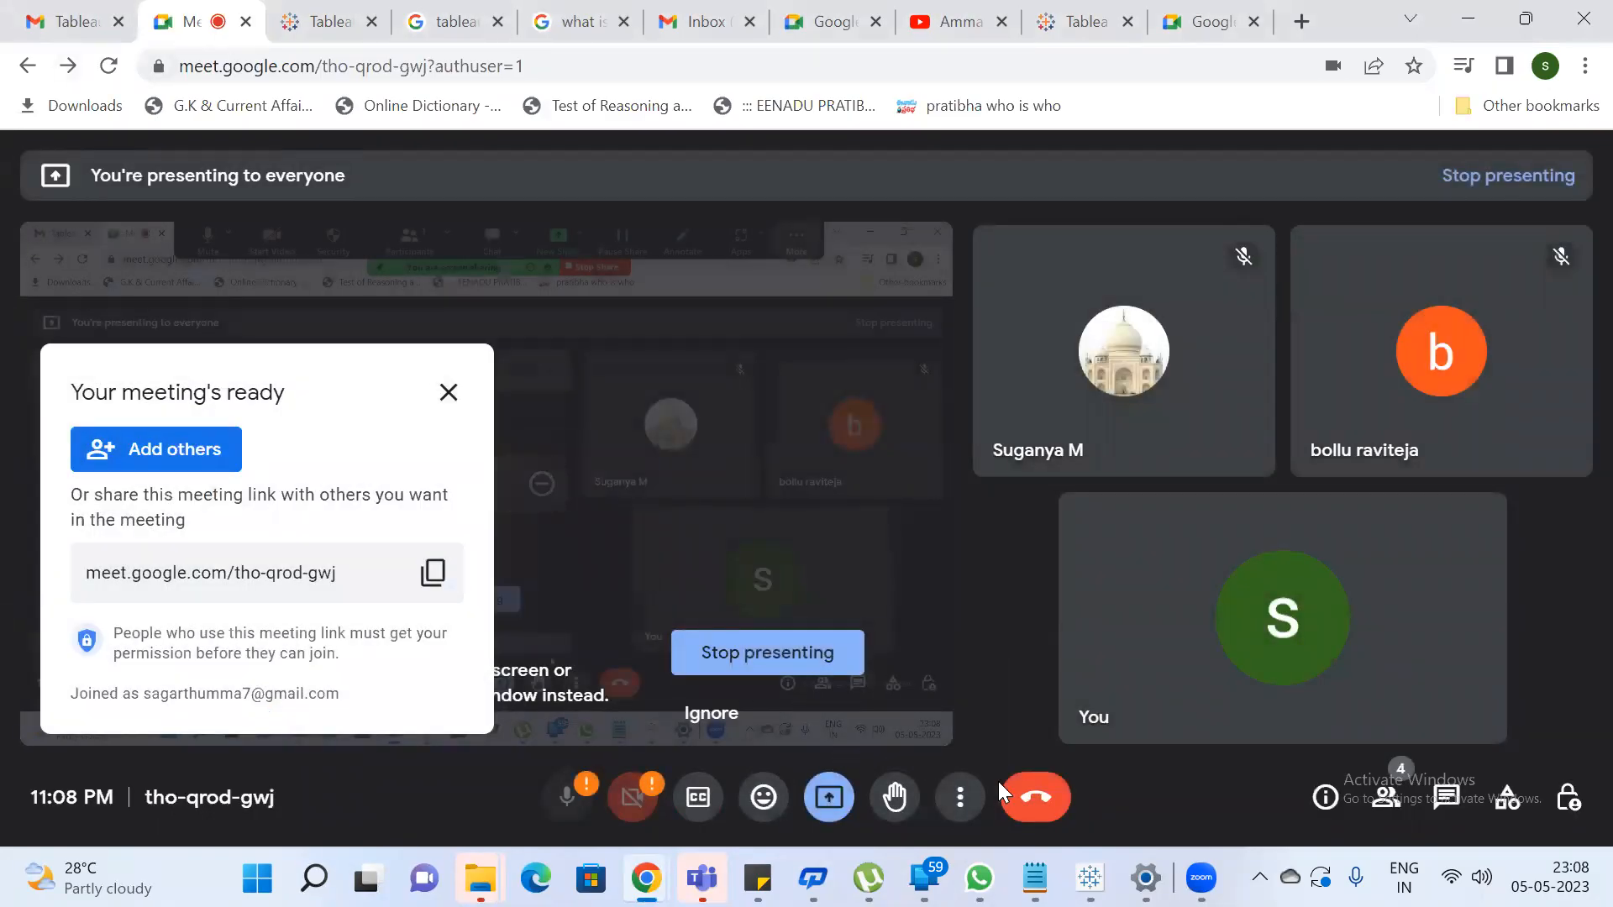
{"action": "left_click", "coordinate": [1033, 808]}
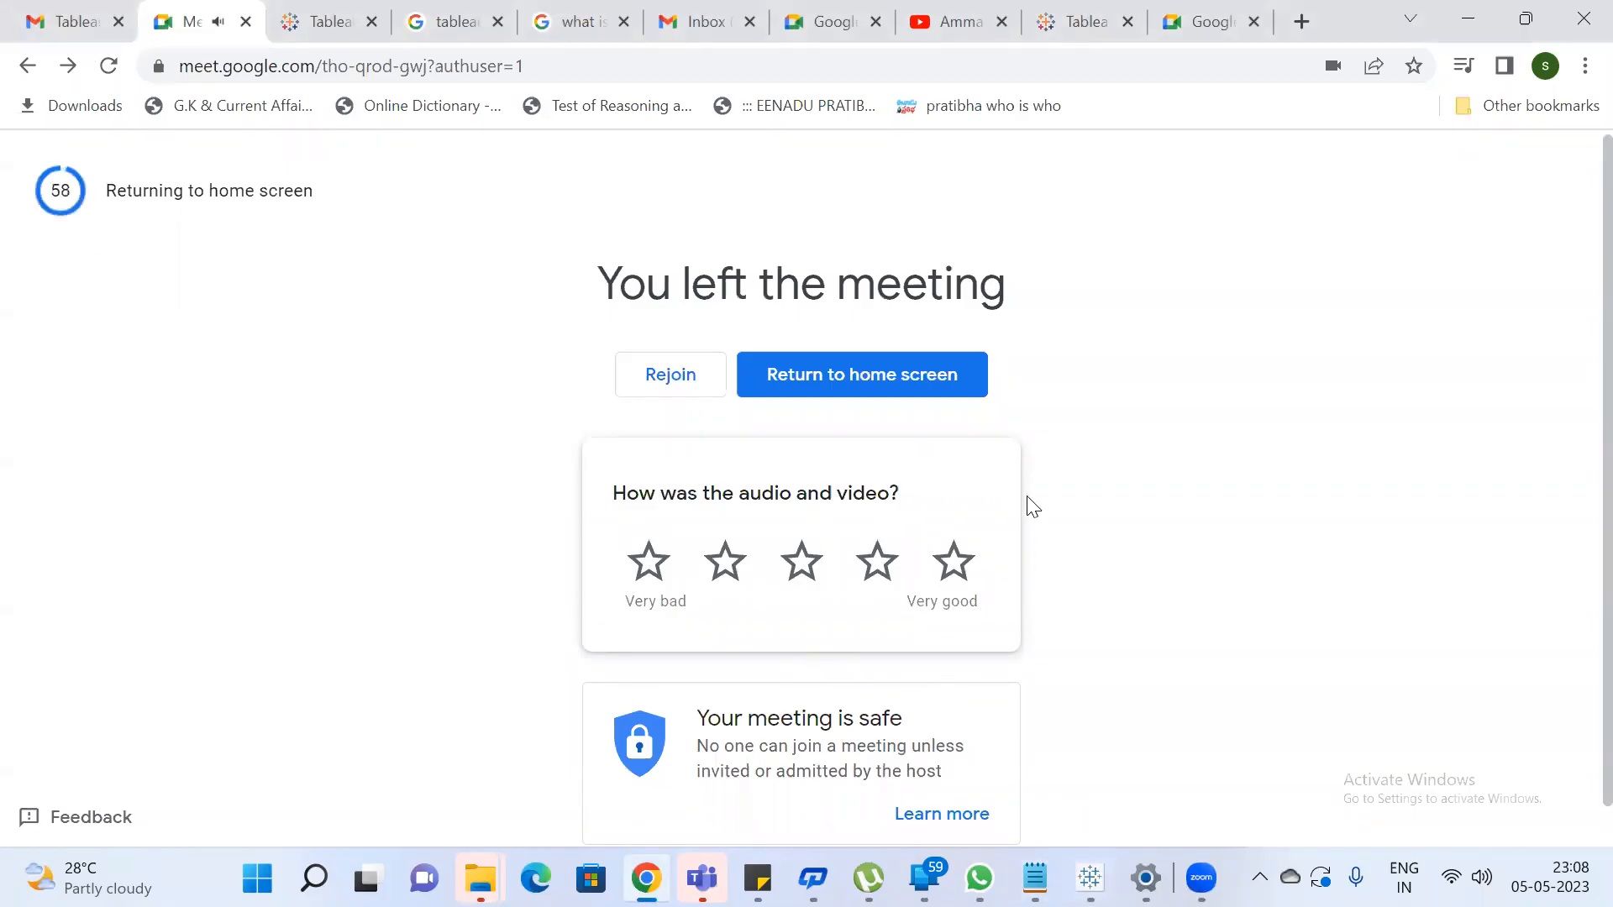
{"action": "left_click", "coordinate": [670, 375]}
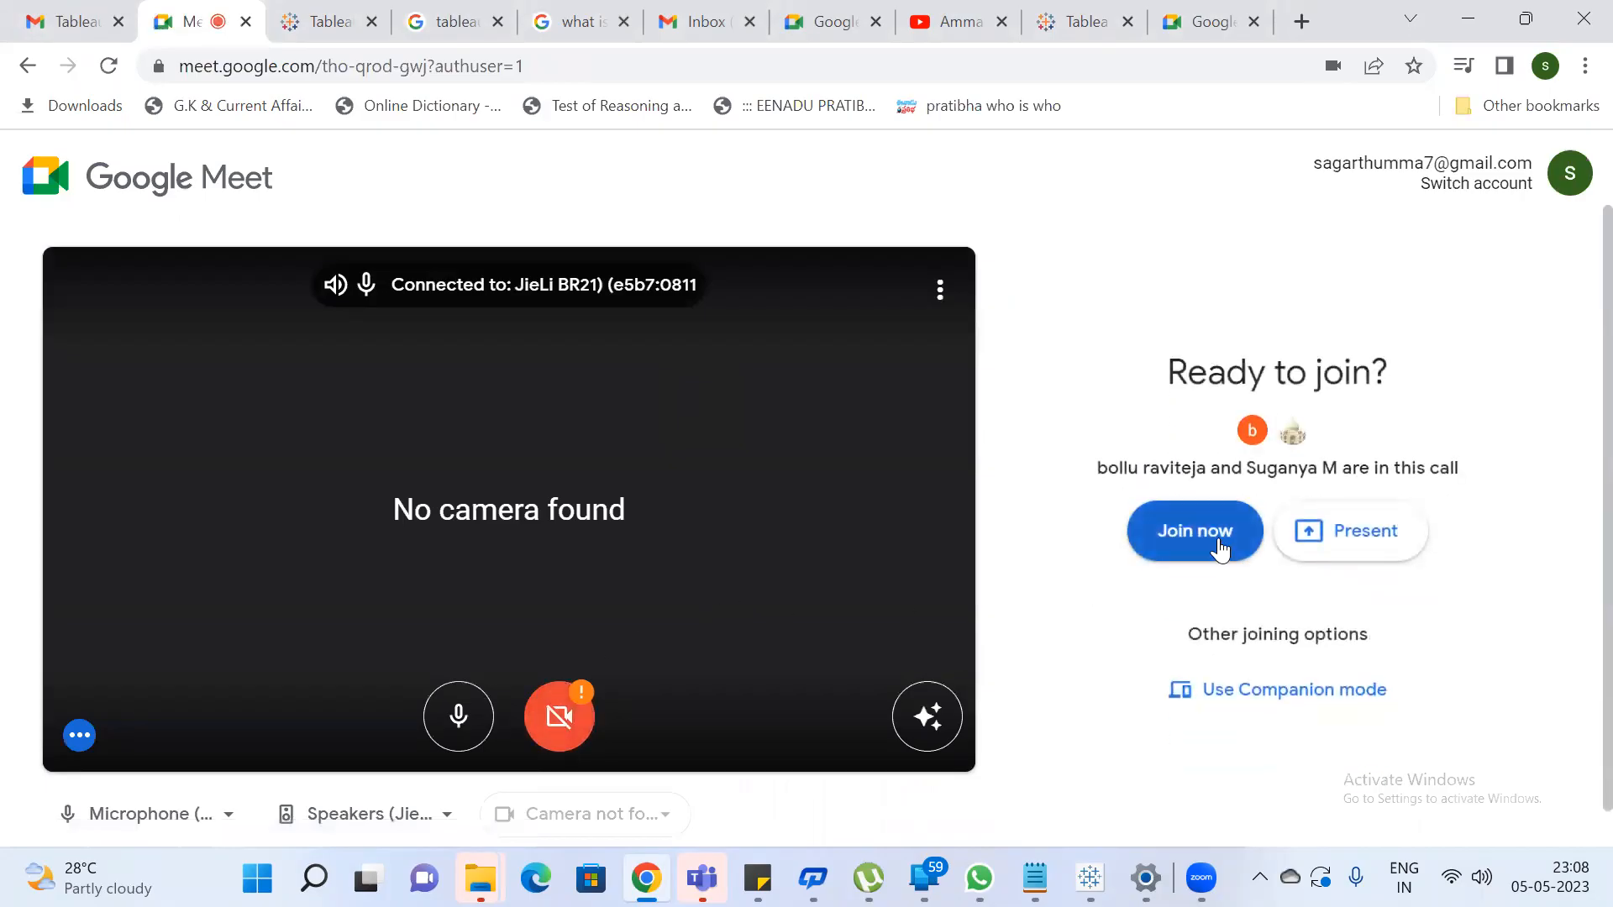
{"action": "left_click", "coordinate": [1219, 546]}
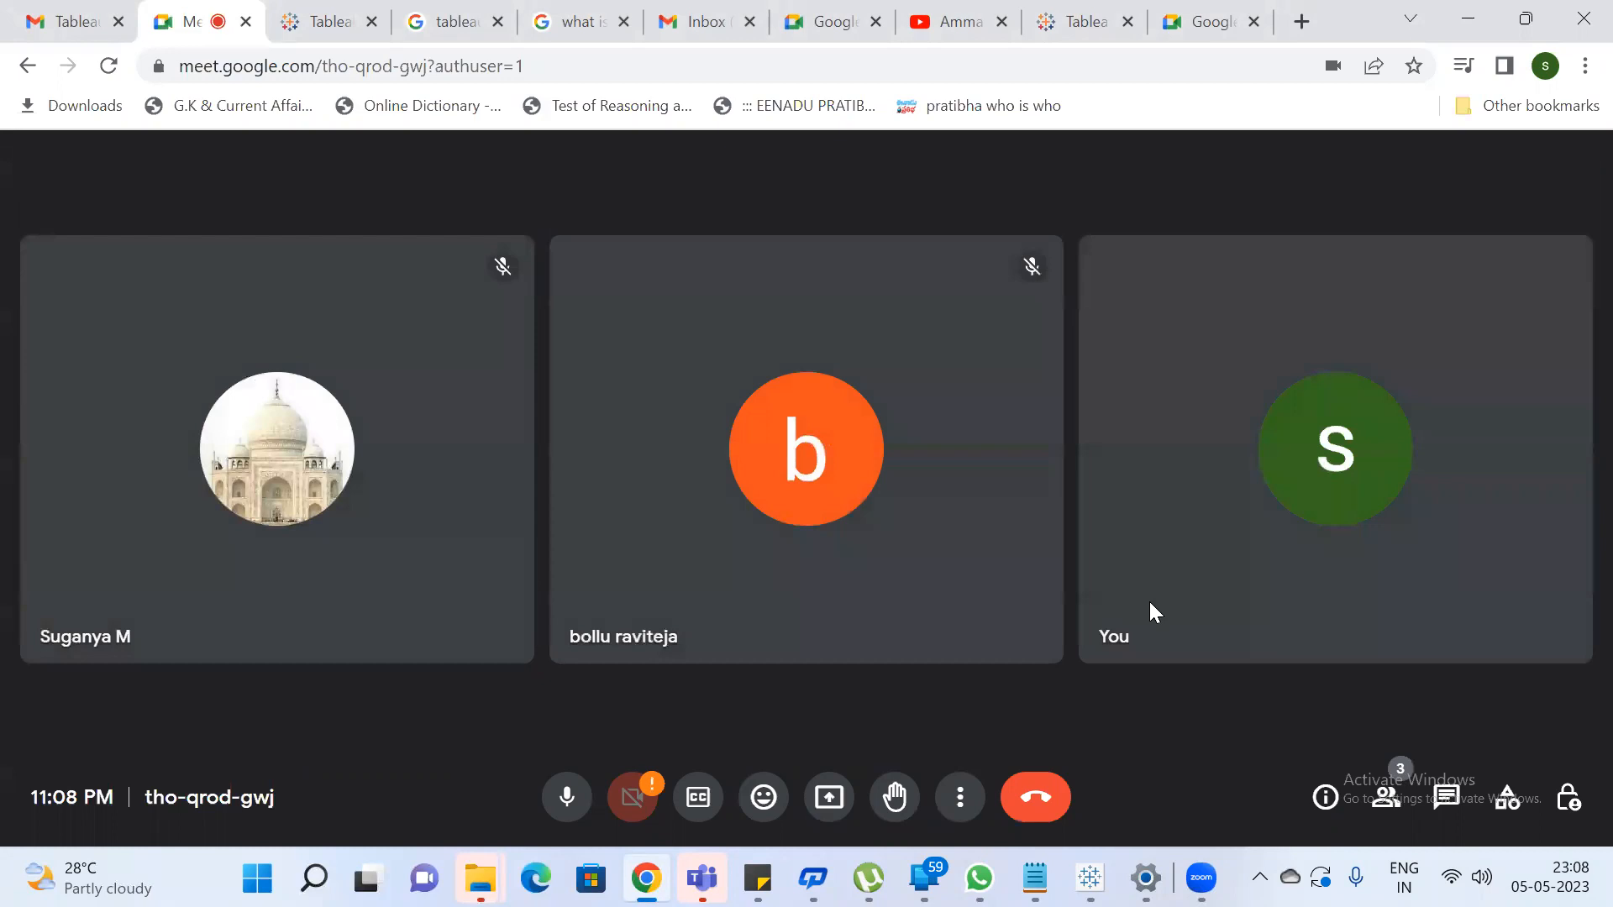
Present the entire screen in the meeting and switch to Tableau
{"action": "left_click", "coordinate": [832, 802]}
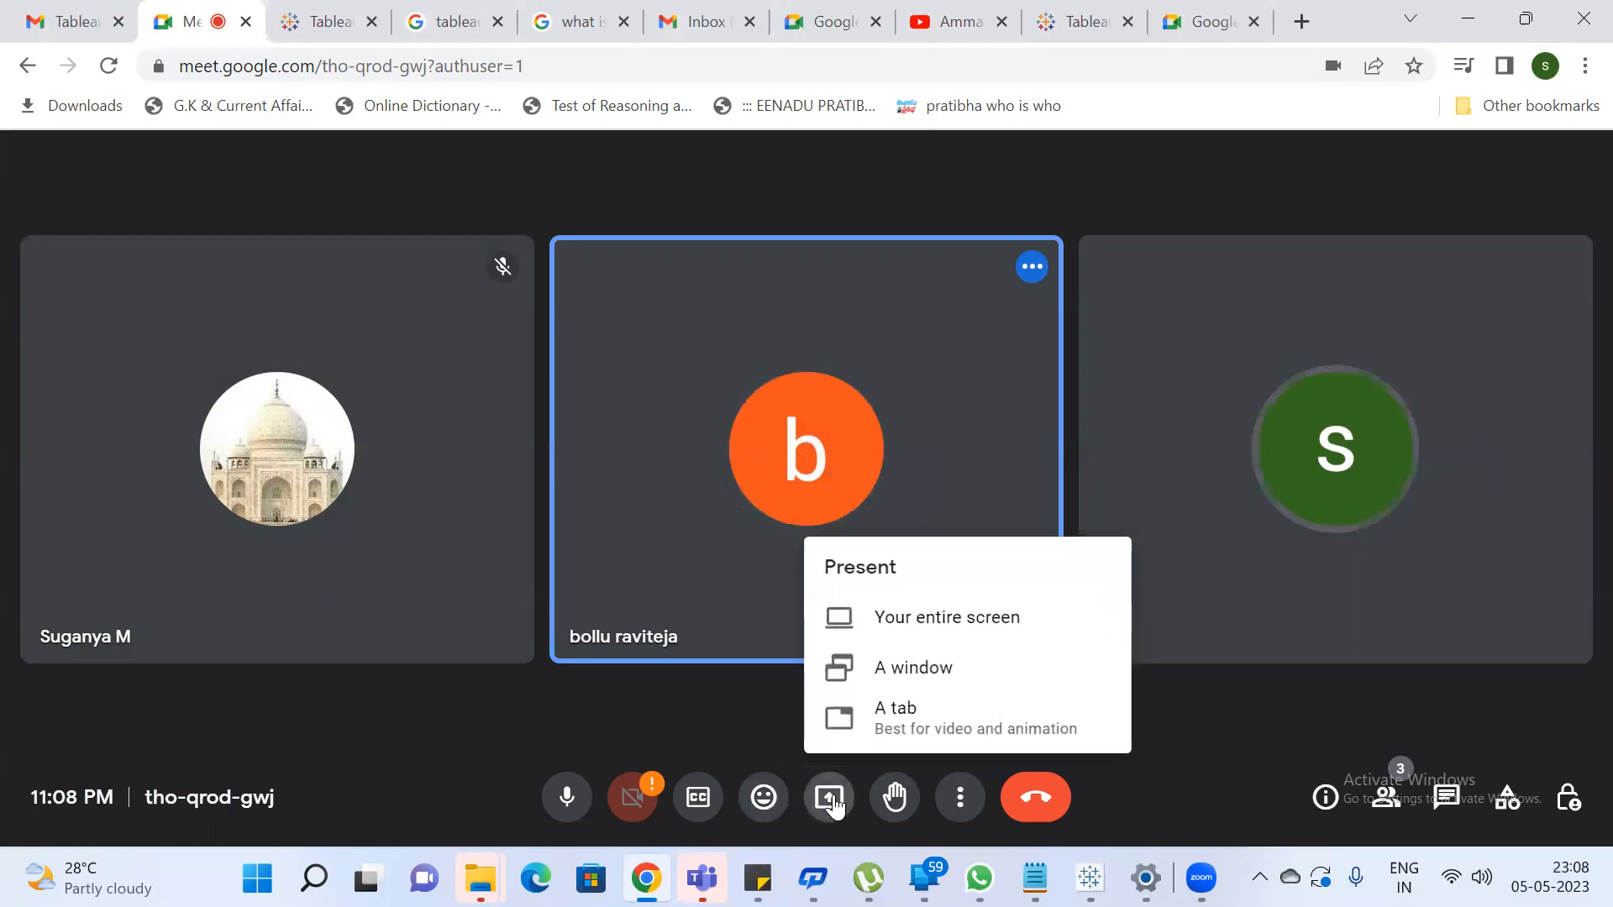
{"action": "left_click", "coordinate": [945, 618]}
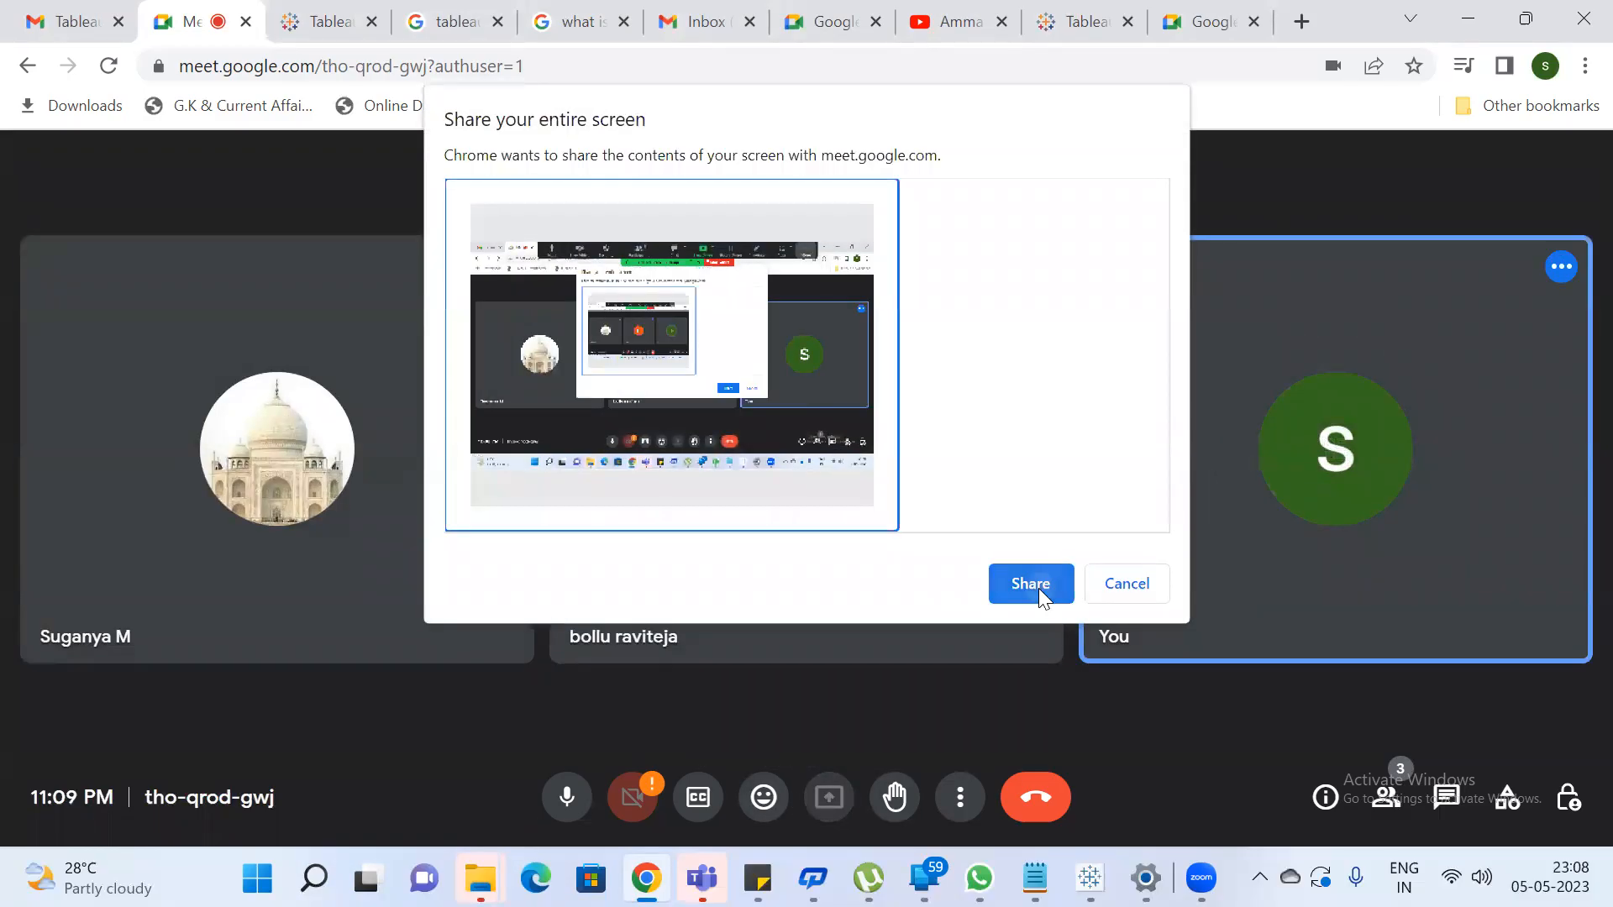
{"action": "left_click", "coordinate": [1038, 588]}
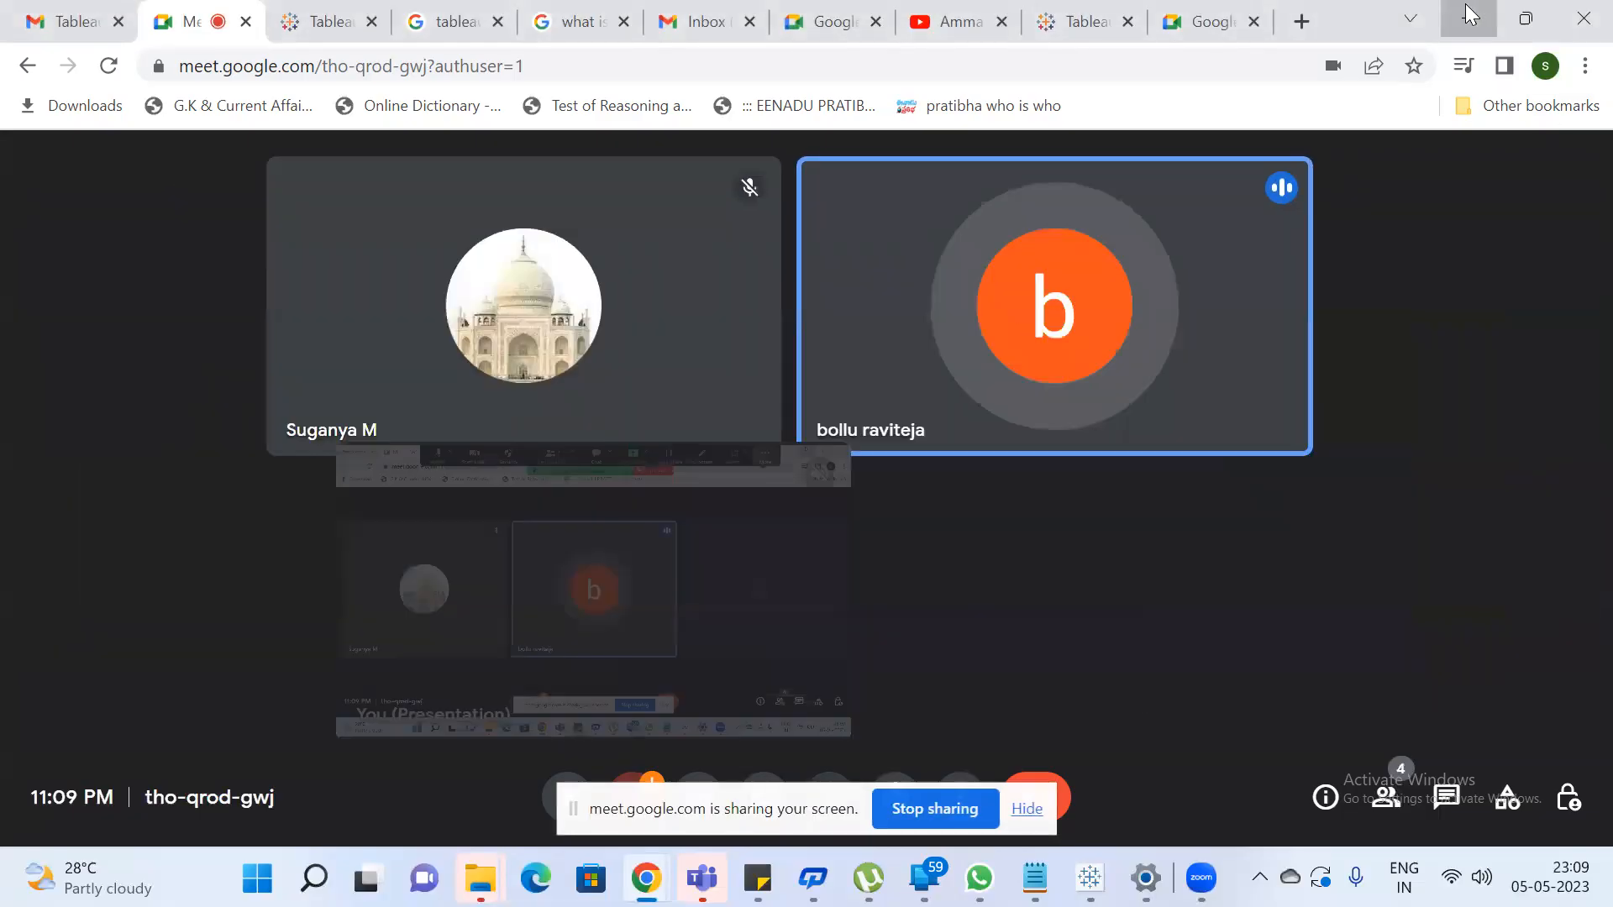
{"action": "left_click", "coordinate": [1465, 4]}
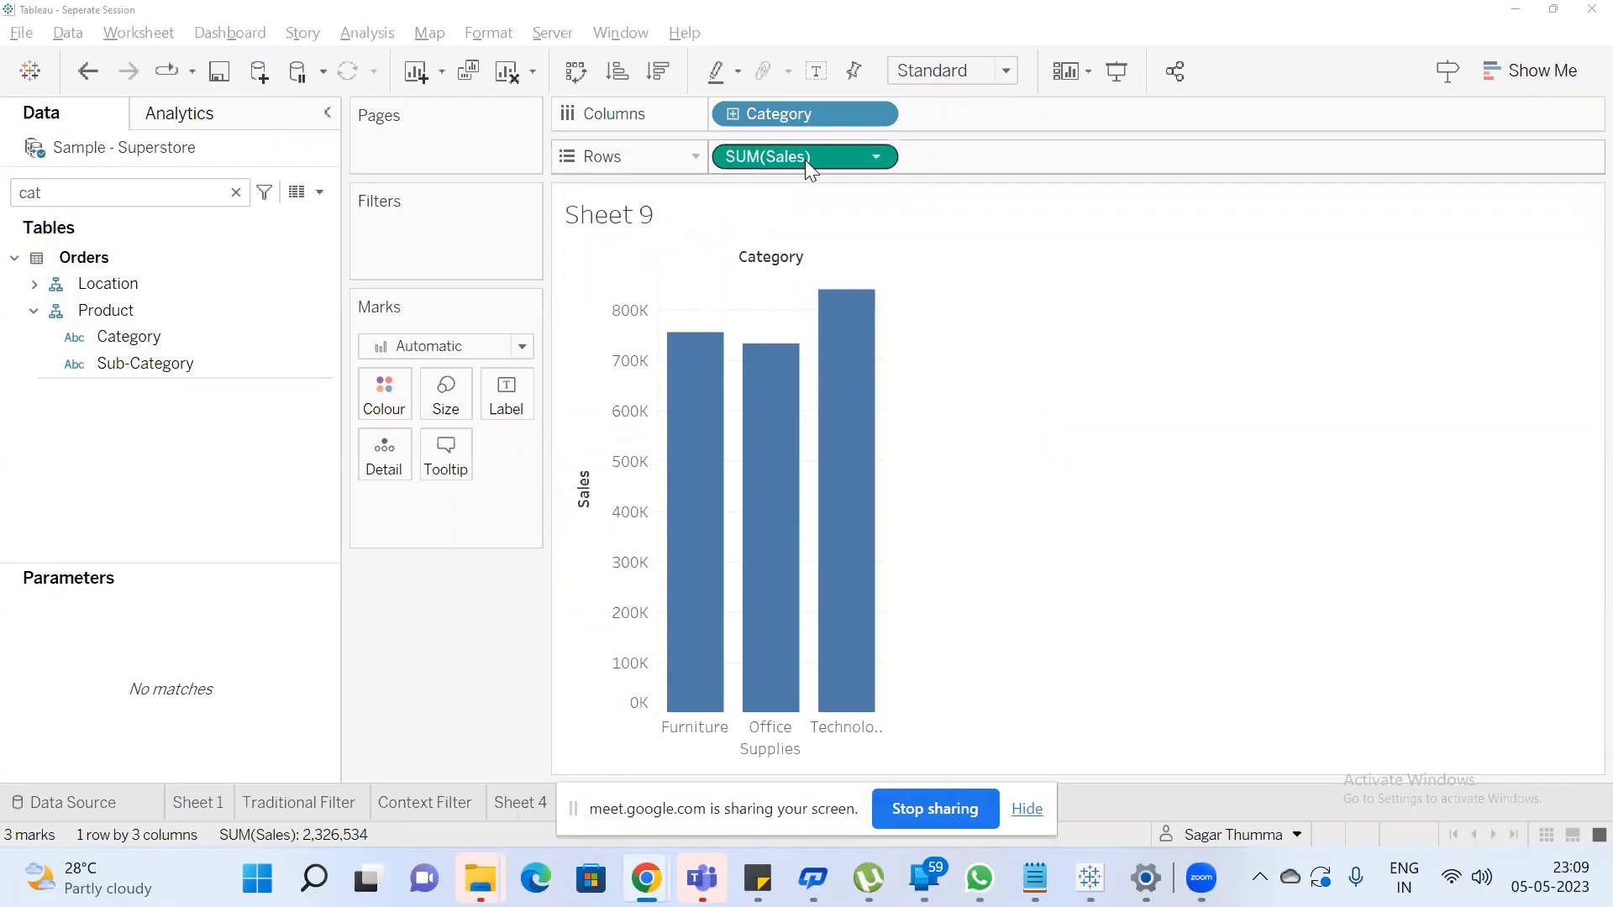
Duplicate SUM(Sales) on Rows in Sheet 9 and set the copy's mark type to Pie, trying Area and Line first
{"action": "left_click_drag", "start_coordinate": [805, 160], "coordinate": [1023, 163]}
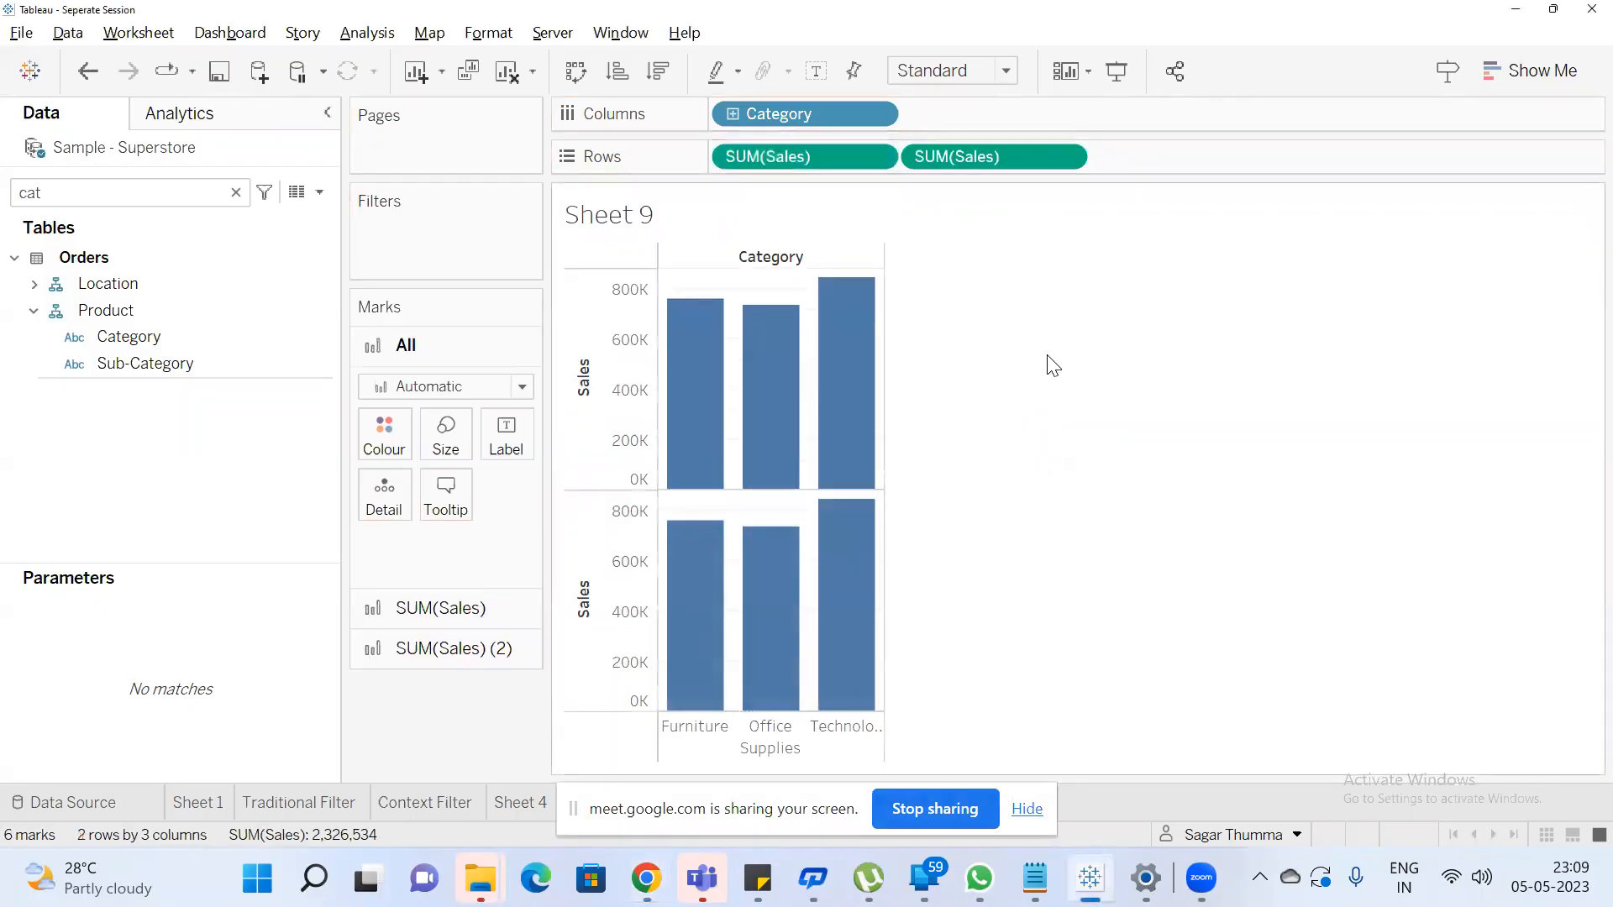
{"action": "left_click", "coordinate": [406, 647]}
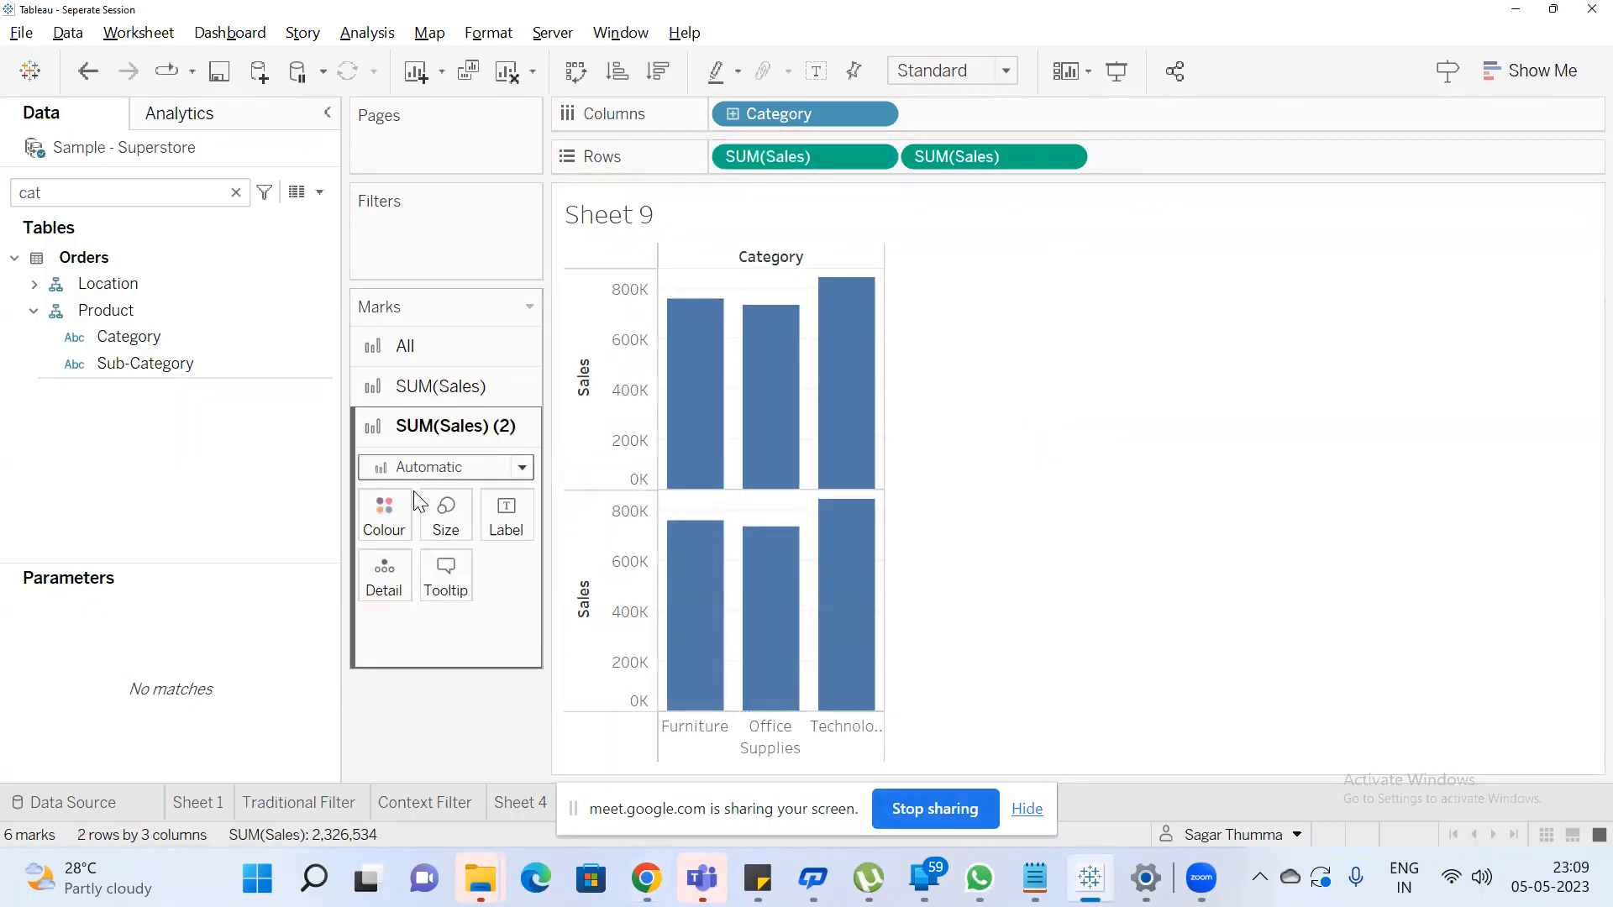
{"action": "left_click", "coordinate": [415, 475]}
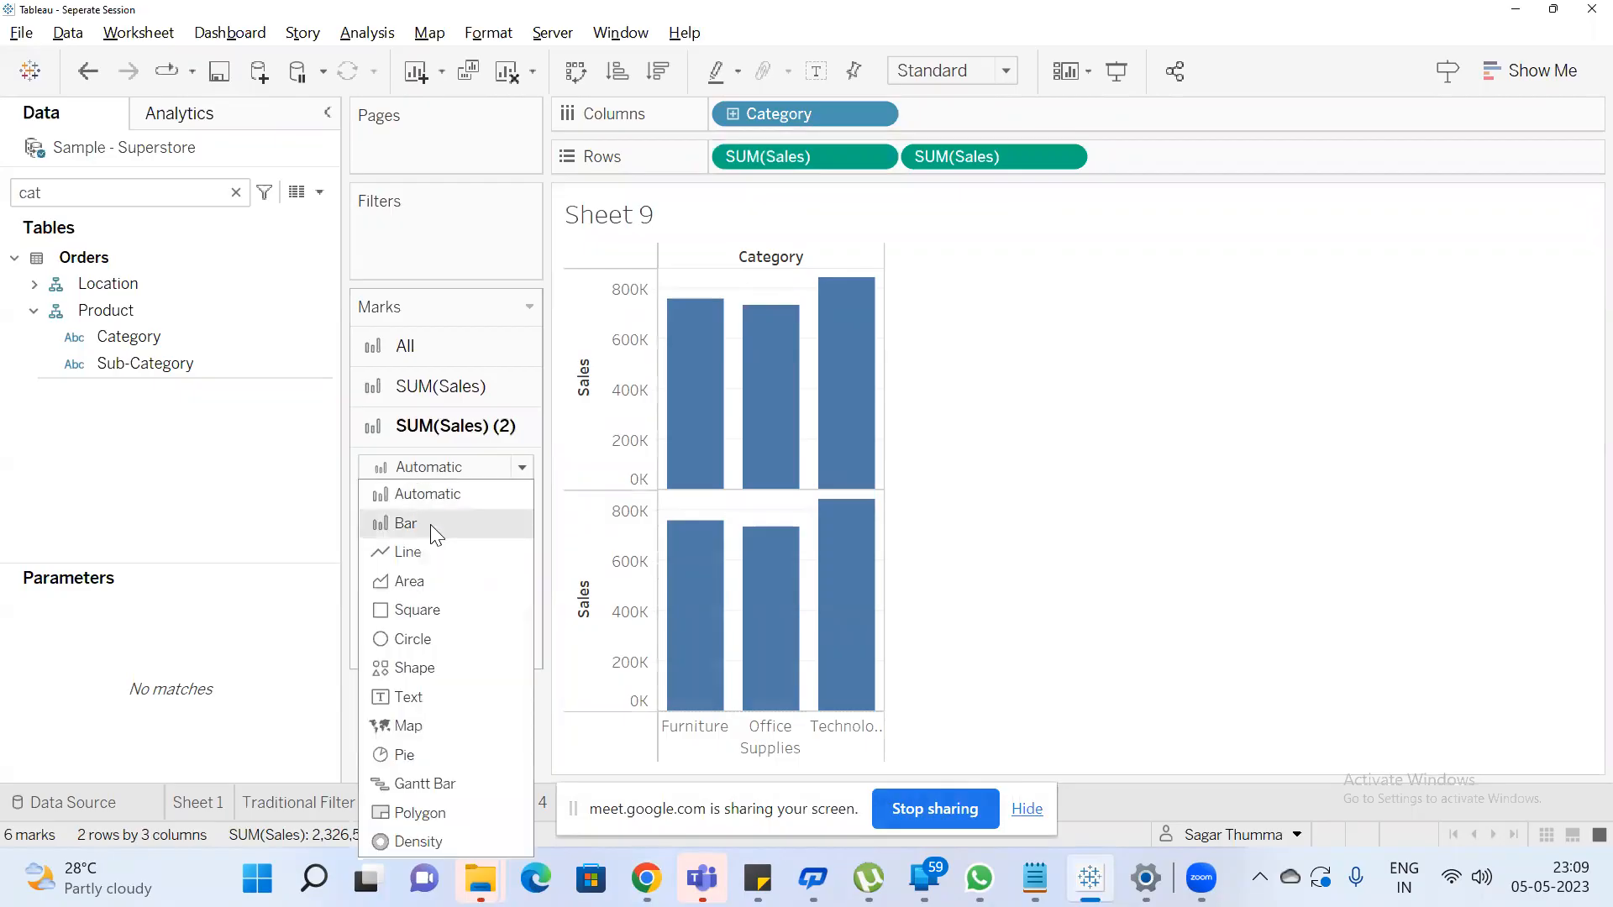
{"action": "left_click", "coordinate": [420, 578]}
{"action": "left_click", "coordinate": [451, 458]}
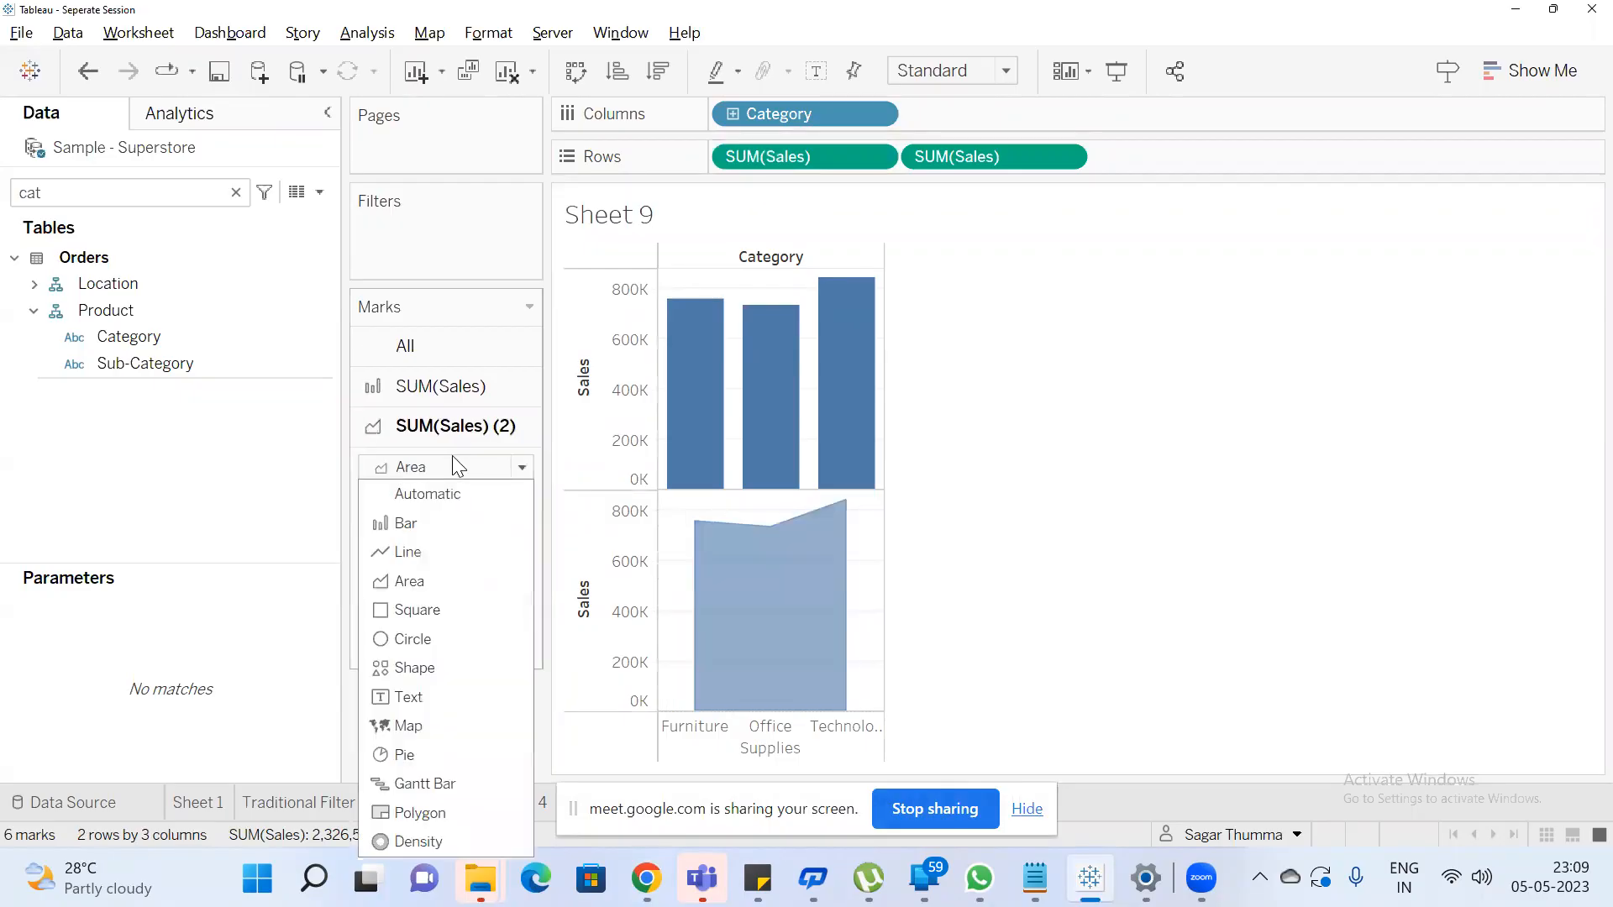
{"action": "left_click", "coordinate": [442, 540]}
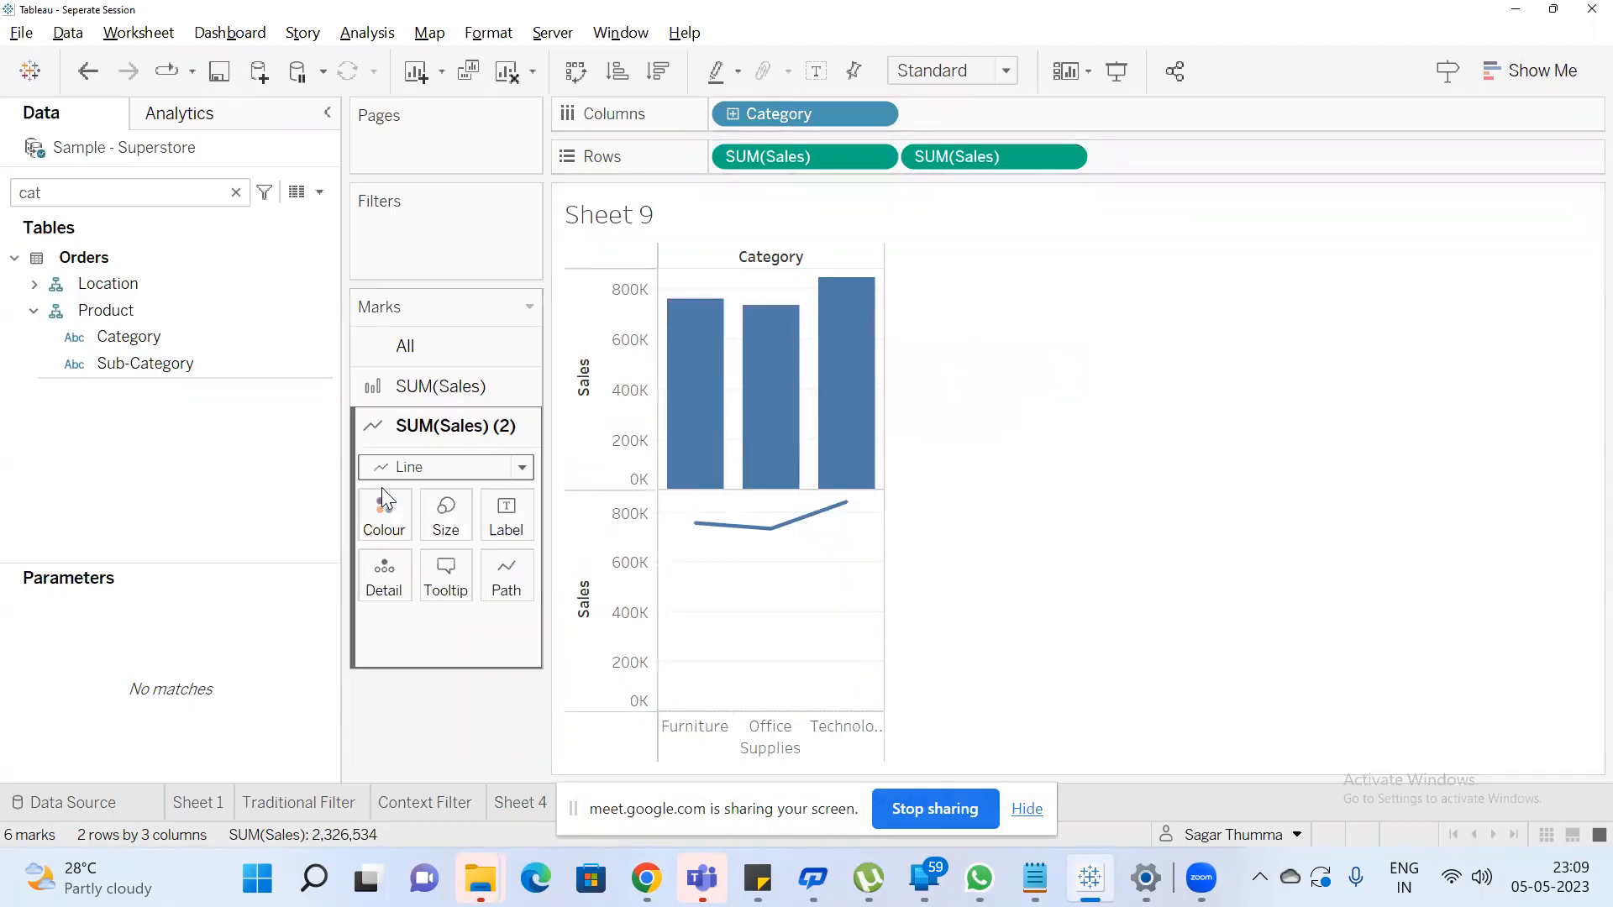
{"action": "left_click", "coordinate": [496, 469]}
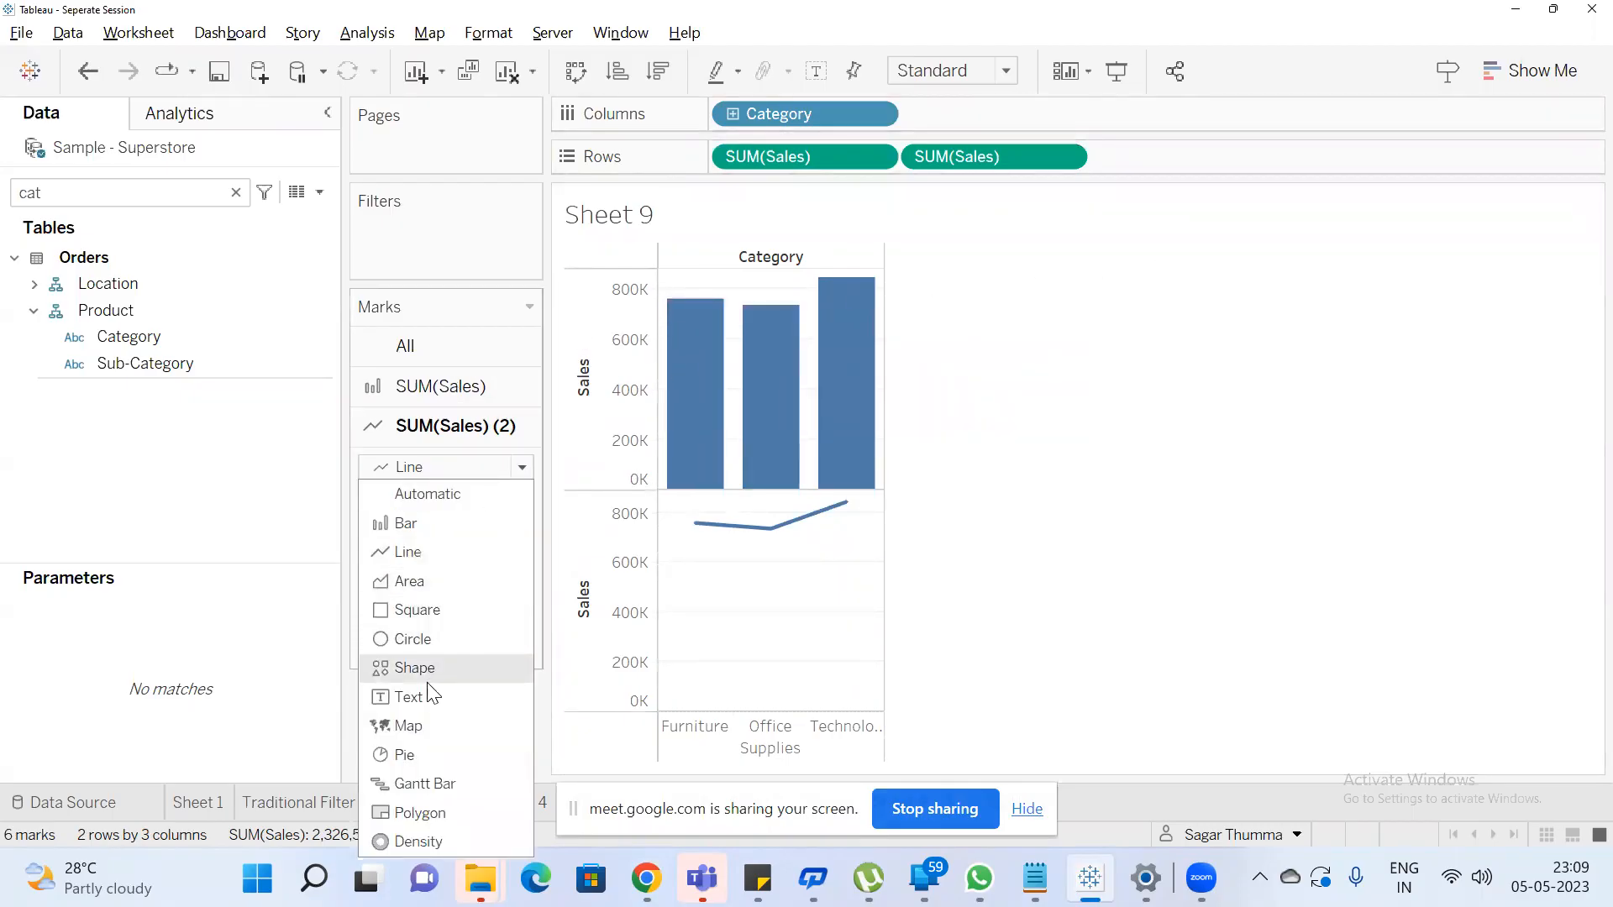
{"action": "left_click", "coordinate": [416, 756]}
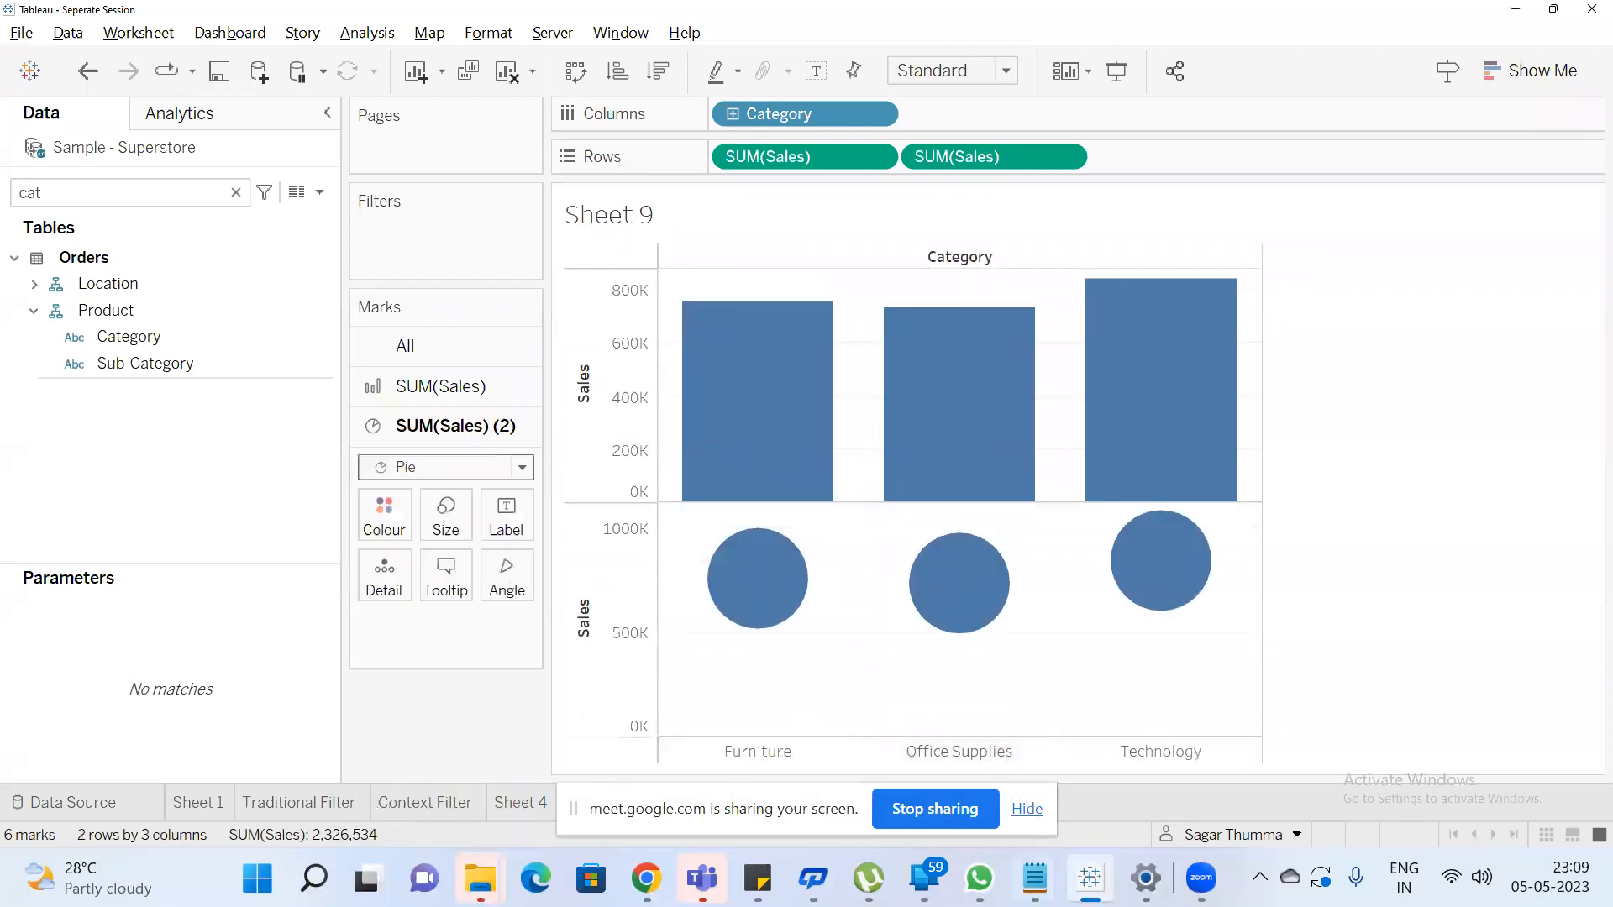
Switch to WhatsApp, search the chats for the student's name and open that conversation
{"action": "mouse_move", "coordinate": [979, 878]}
{"action": "left_click", "coordinate": [978, 756]}
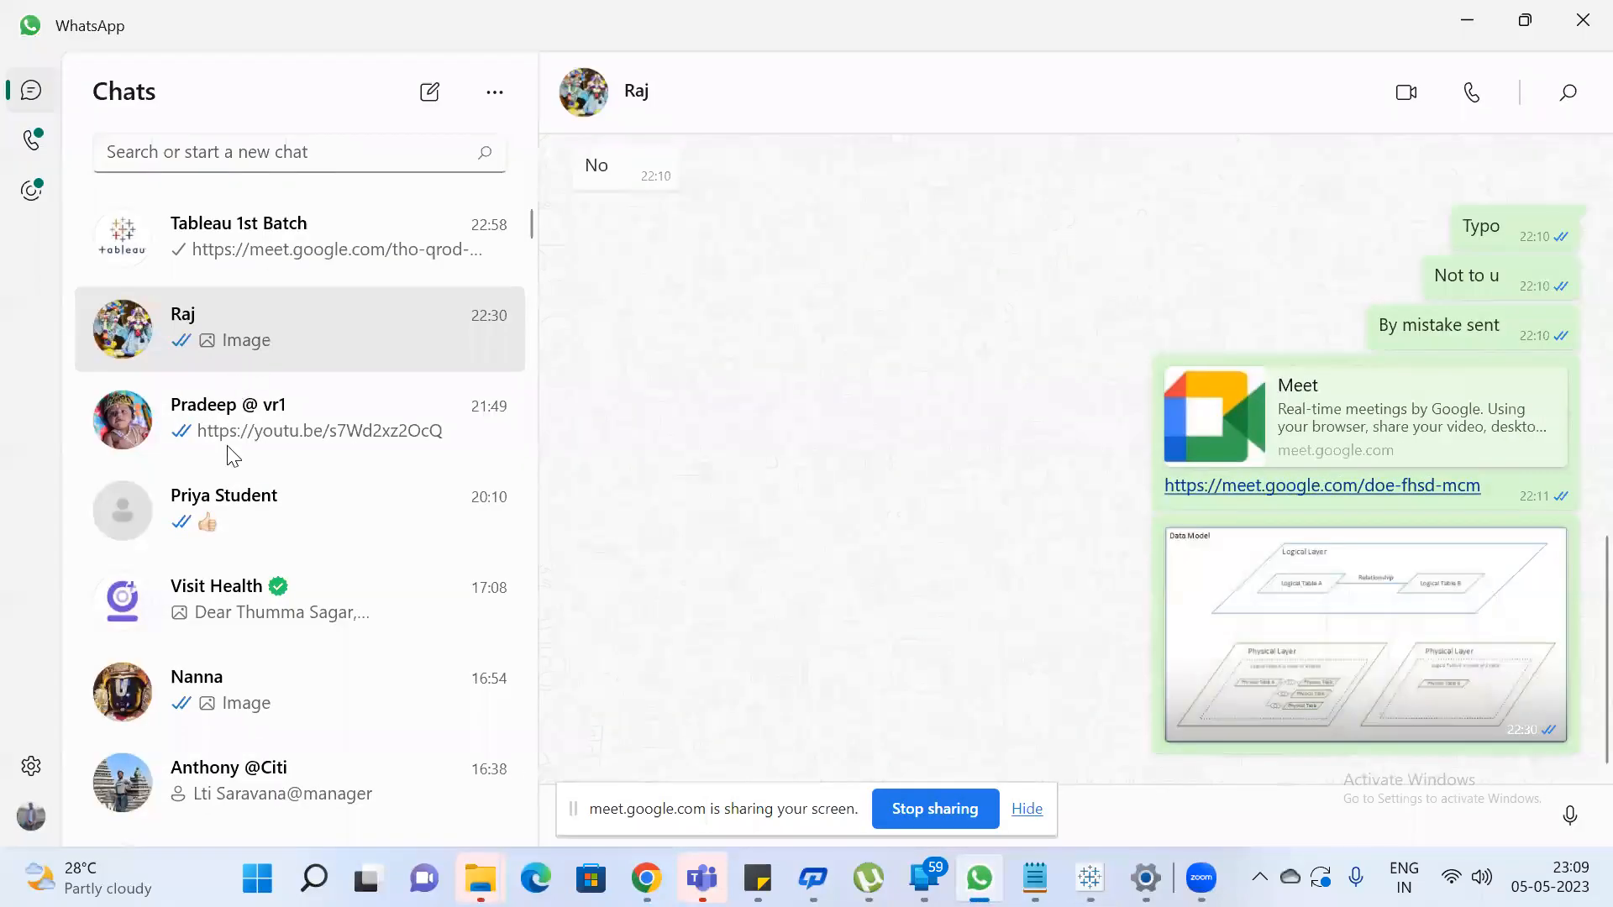
{"action": "left_click", "coordinate": [264, 156]}
{"action": "type", "text": "ha"}
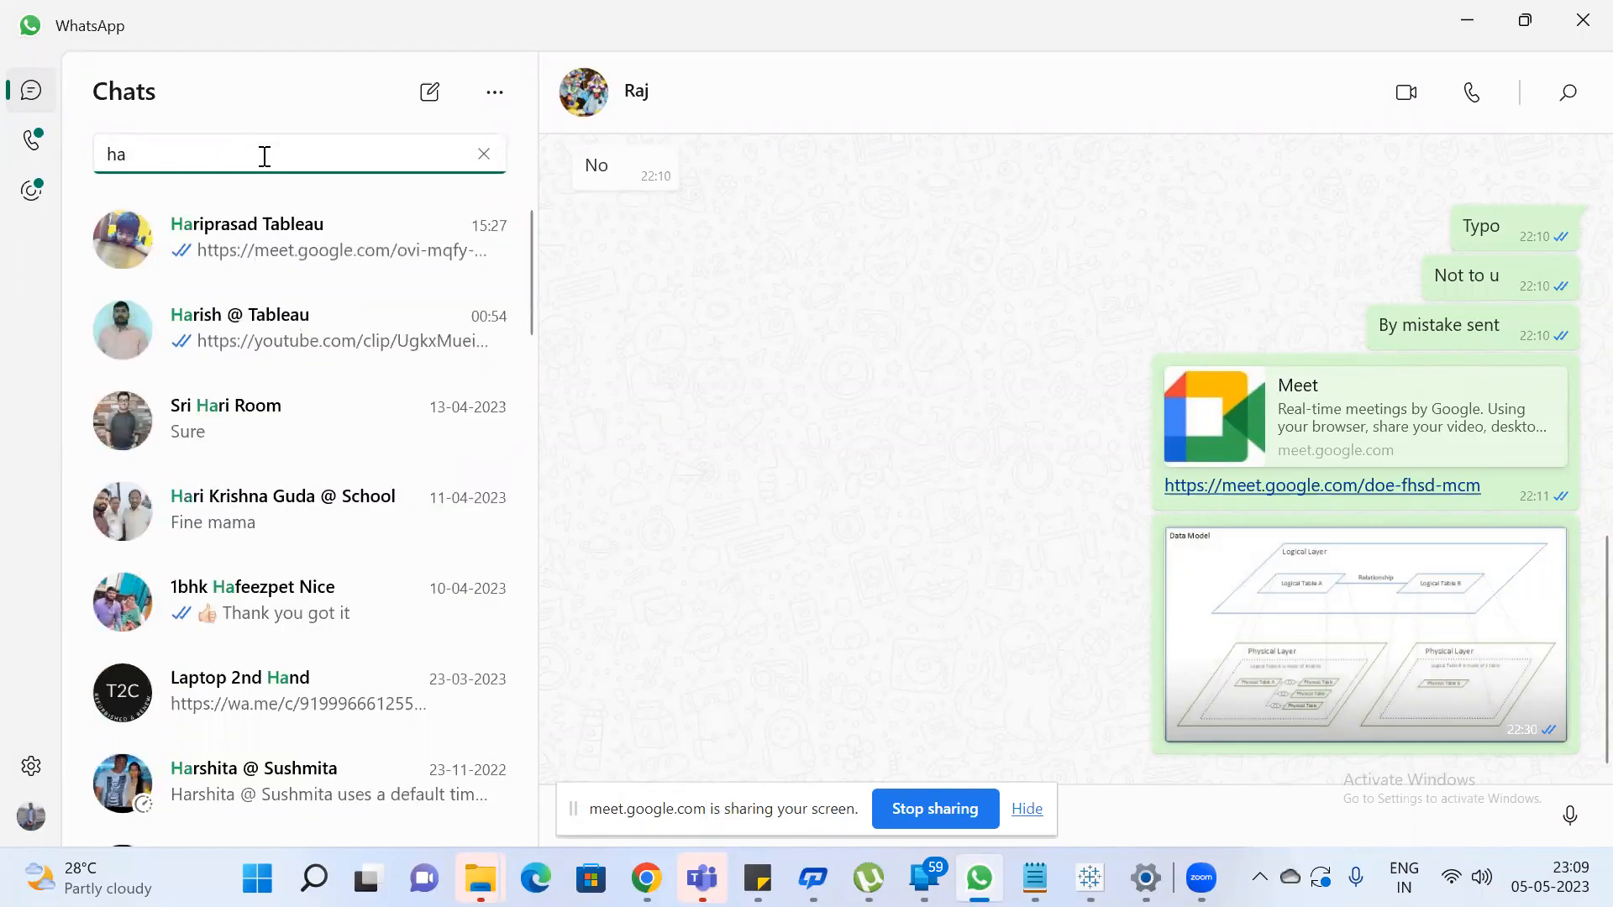
{"action": "key", "text": "BackSpace"}
{"action": "key", "text": "BackSpace"}
{"action": "type", "text": "ravi"}
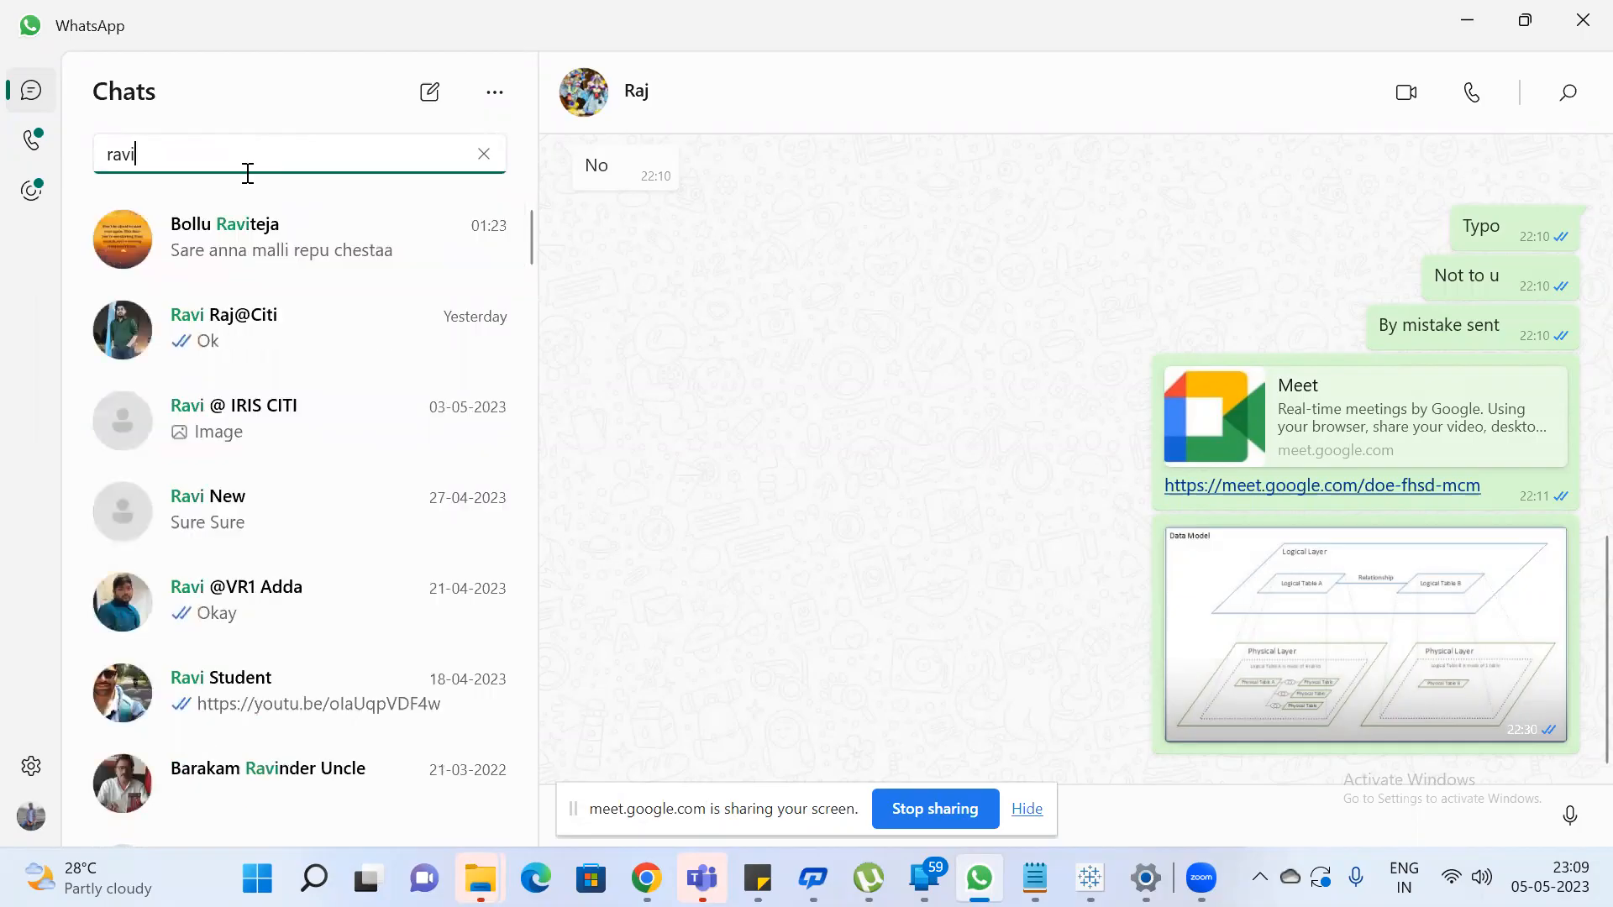
{"action": "left_click", "coordinate": [257, 239]}
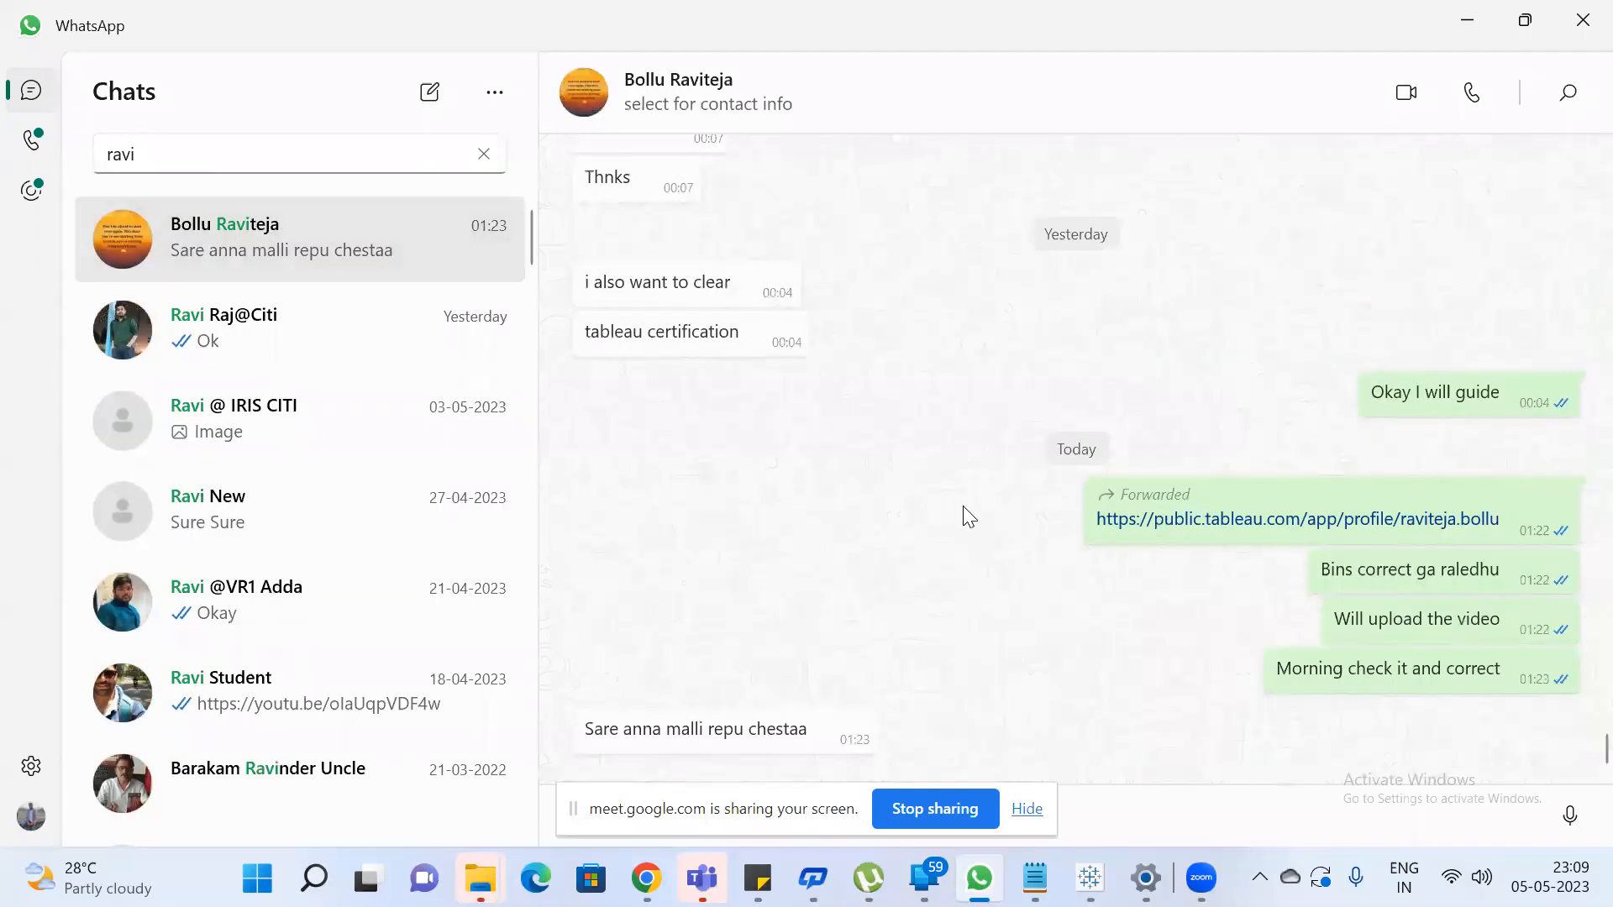
View the photo captioned "In this chart" in the conversation and examine how the bar and donut charts are combined
{"action": "scroll", "coordinate": [963, 506], "scroll_direction": "up", "scroll_amount": 10}
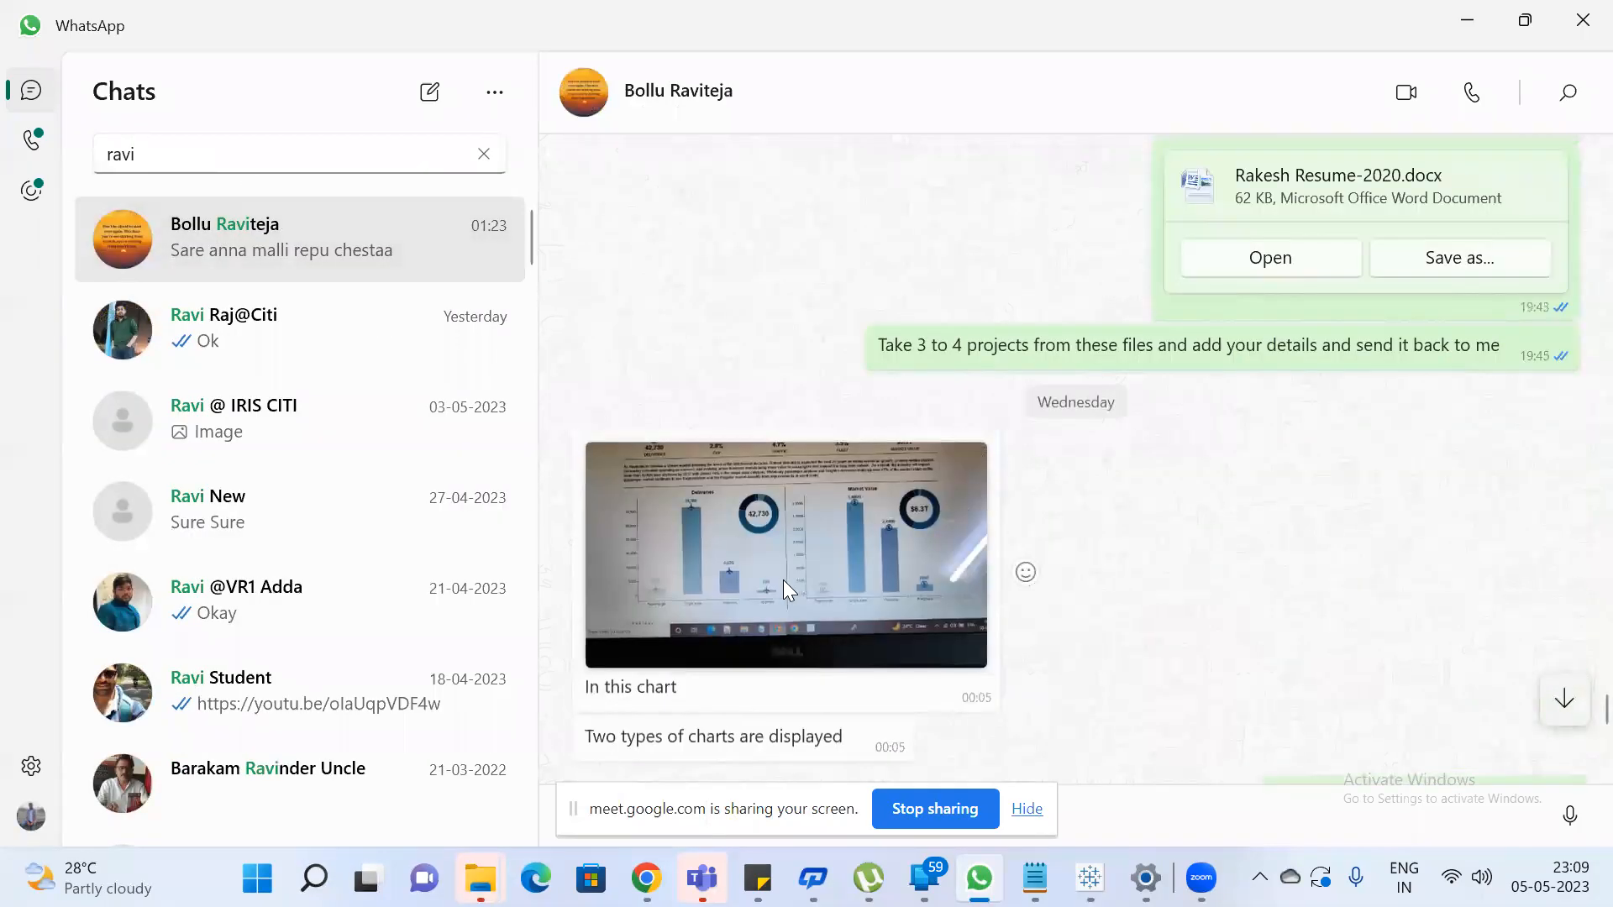
{"action": "left_click", "coordinate": [782, 580]}
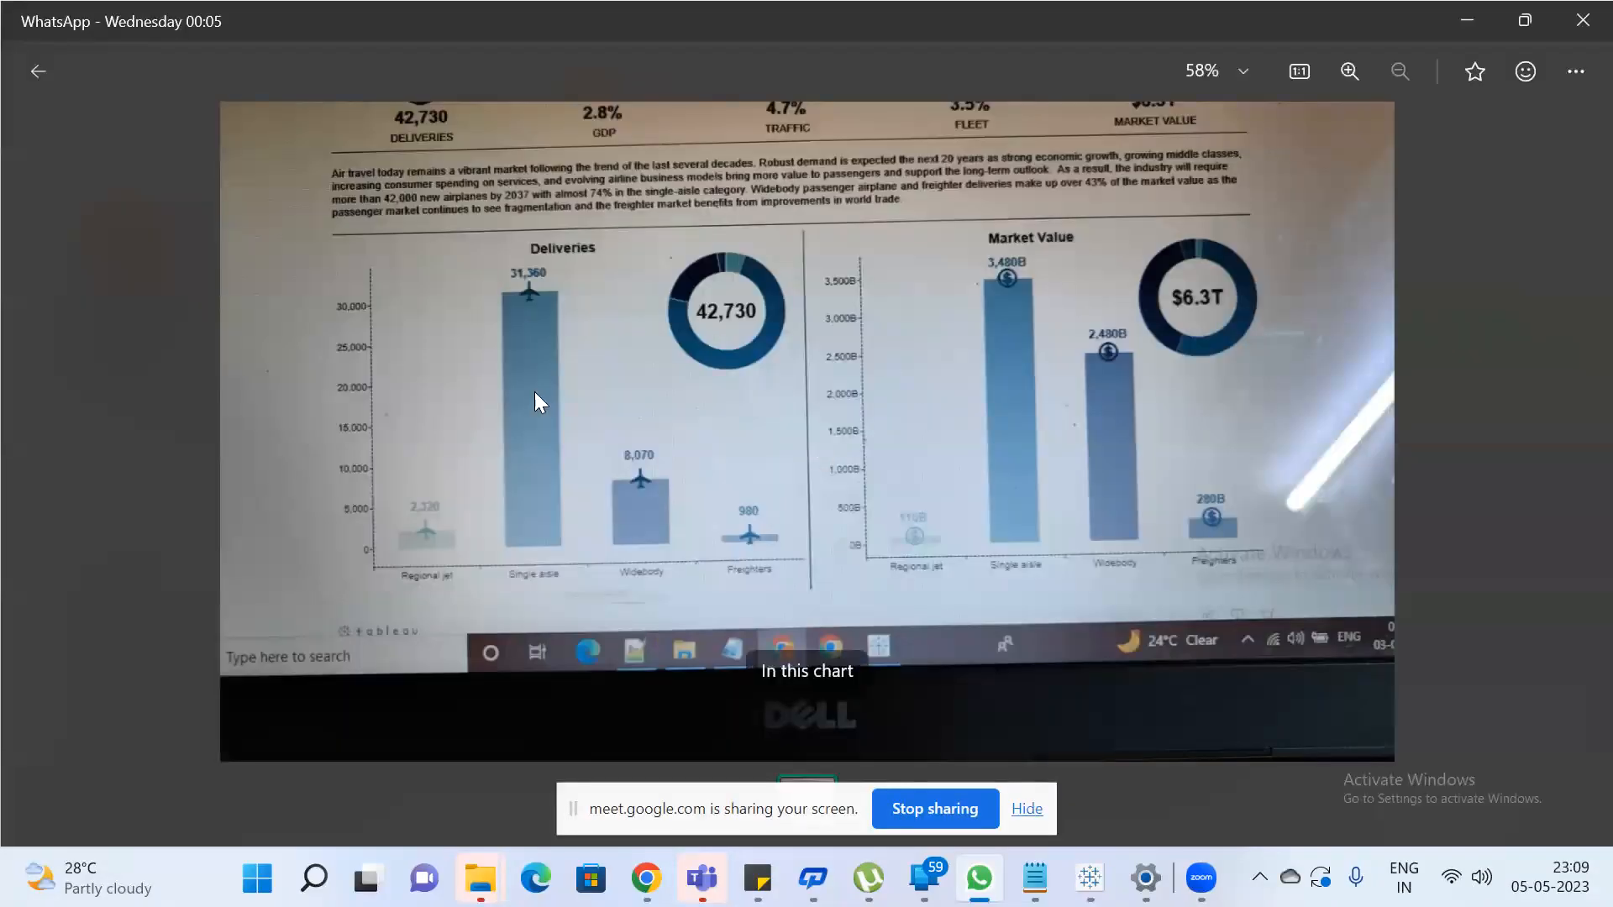
{"action": "left_click", "coordinate": [1437, 441]}
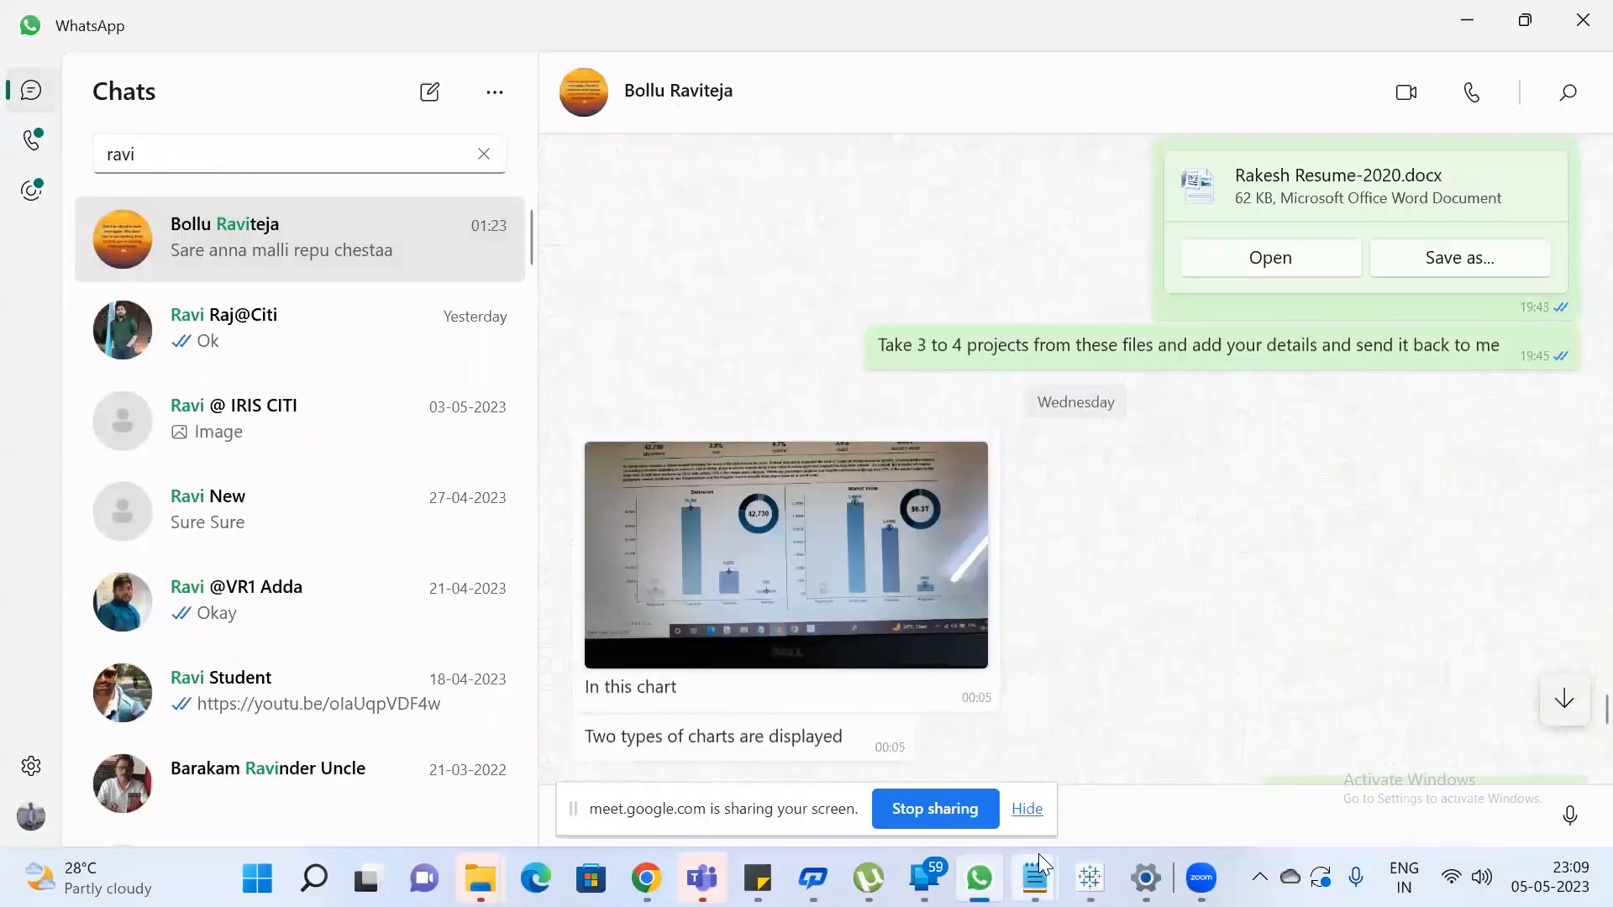
Switch back to Tableau, hide the screen-sharing notice, and create a new worksheet with the field search cleared
{"action": "left_click", "coordinate": [1090, 878]}
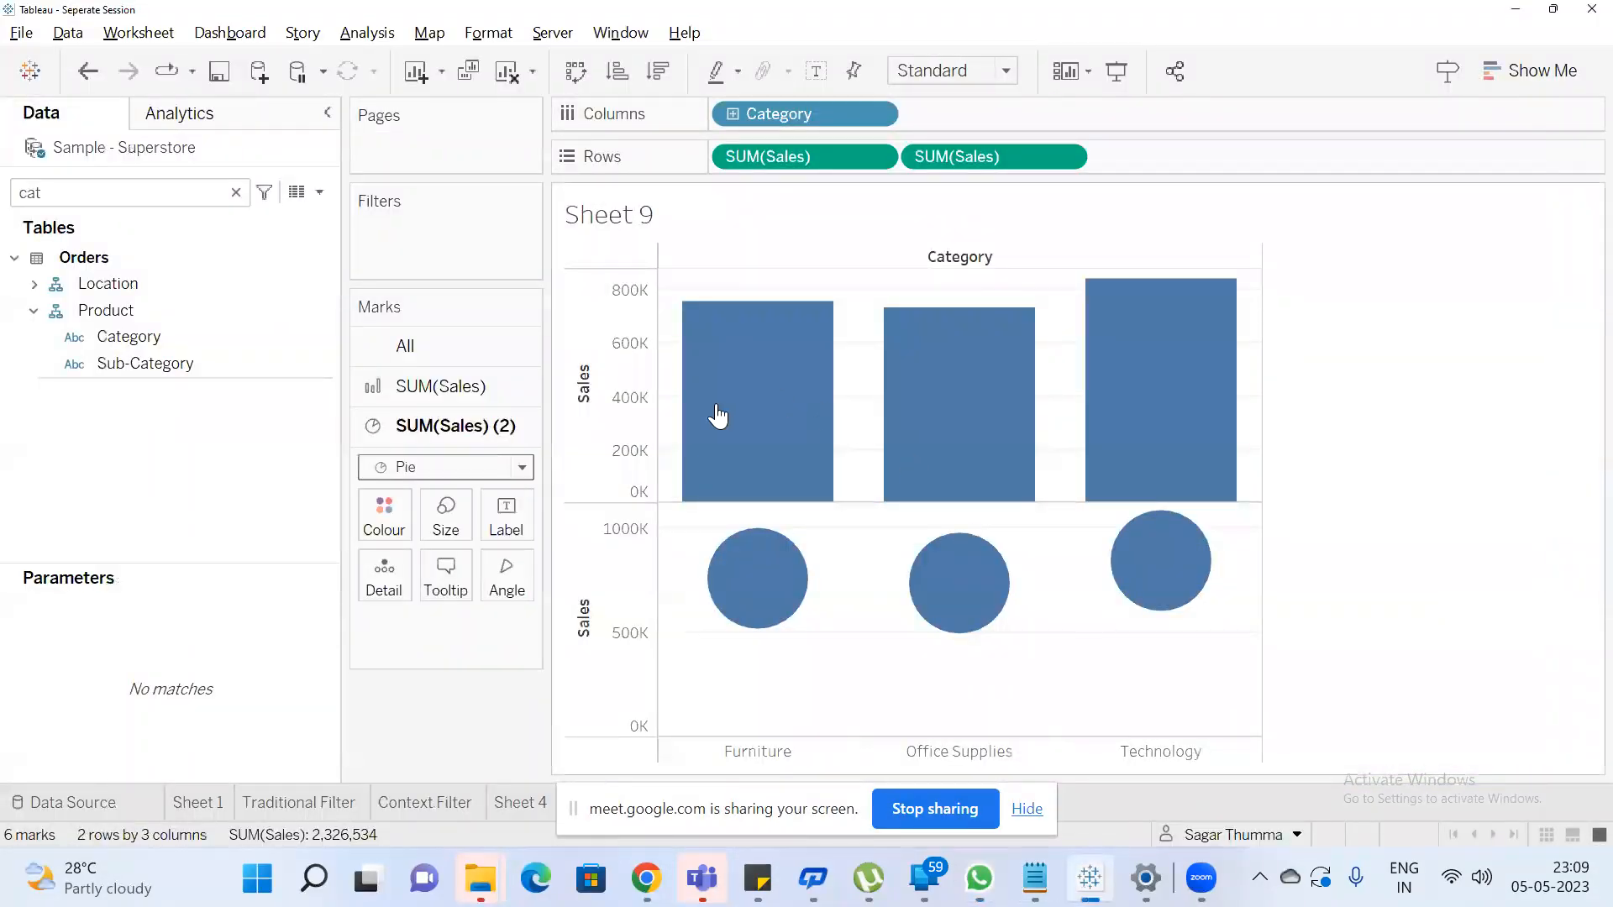
{"action": "left_click", "coordinate": [1026, 808]}
{"action": "left_click", "coordinate": [998, 796]}
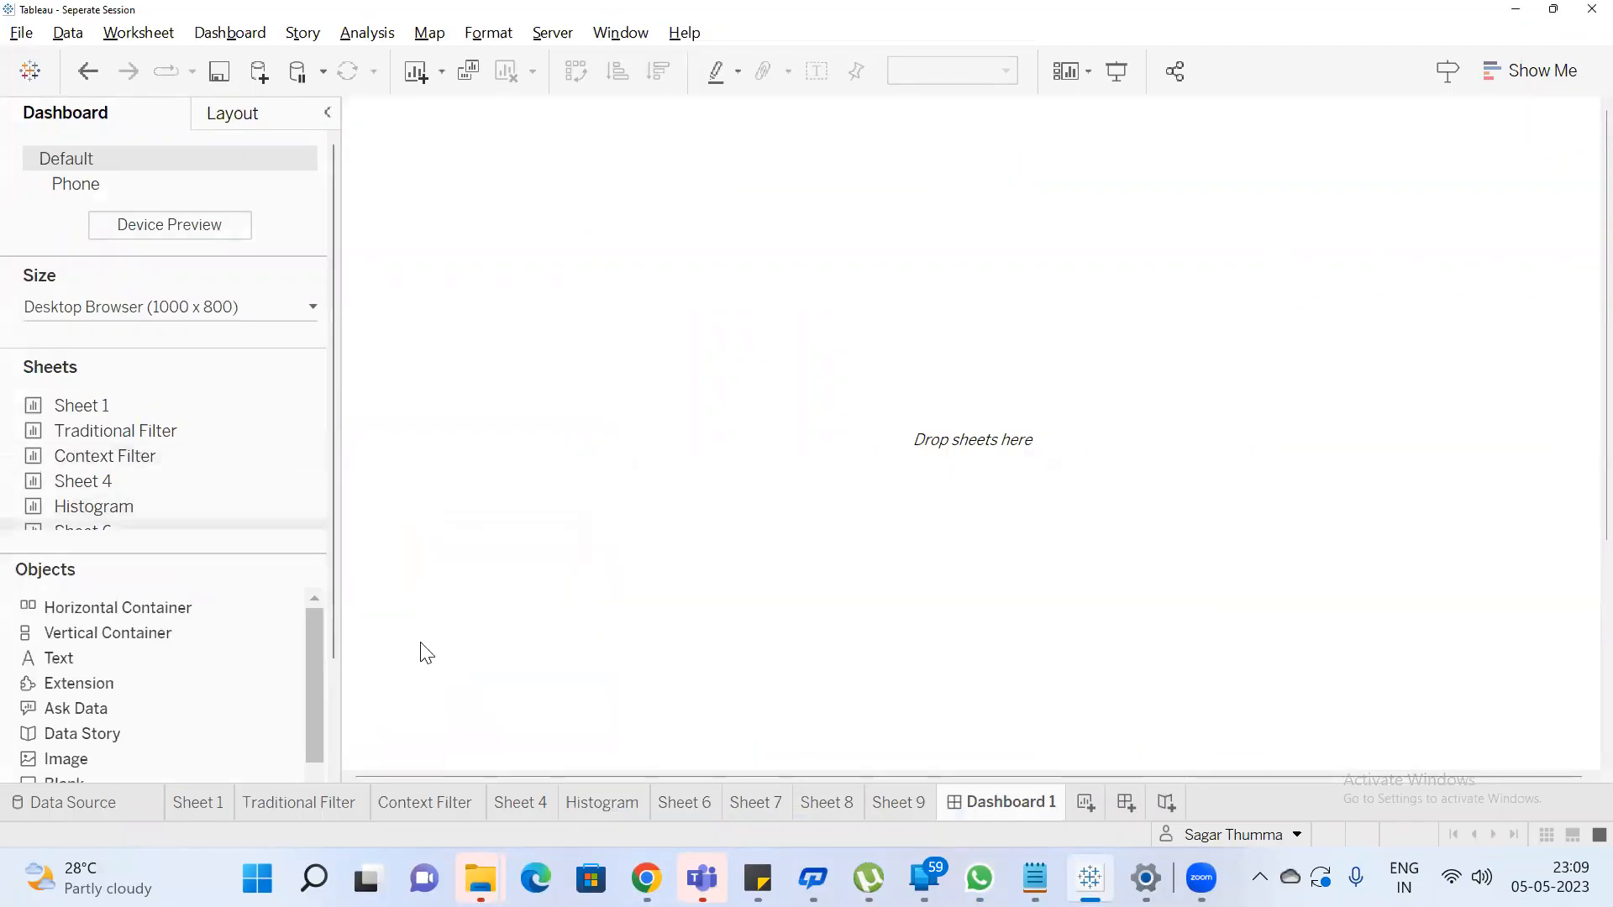
{"action": "left_click", "coordinate": [1086, 803]}
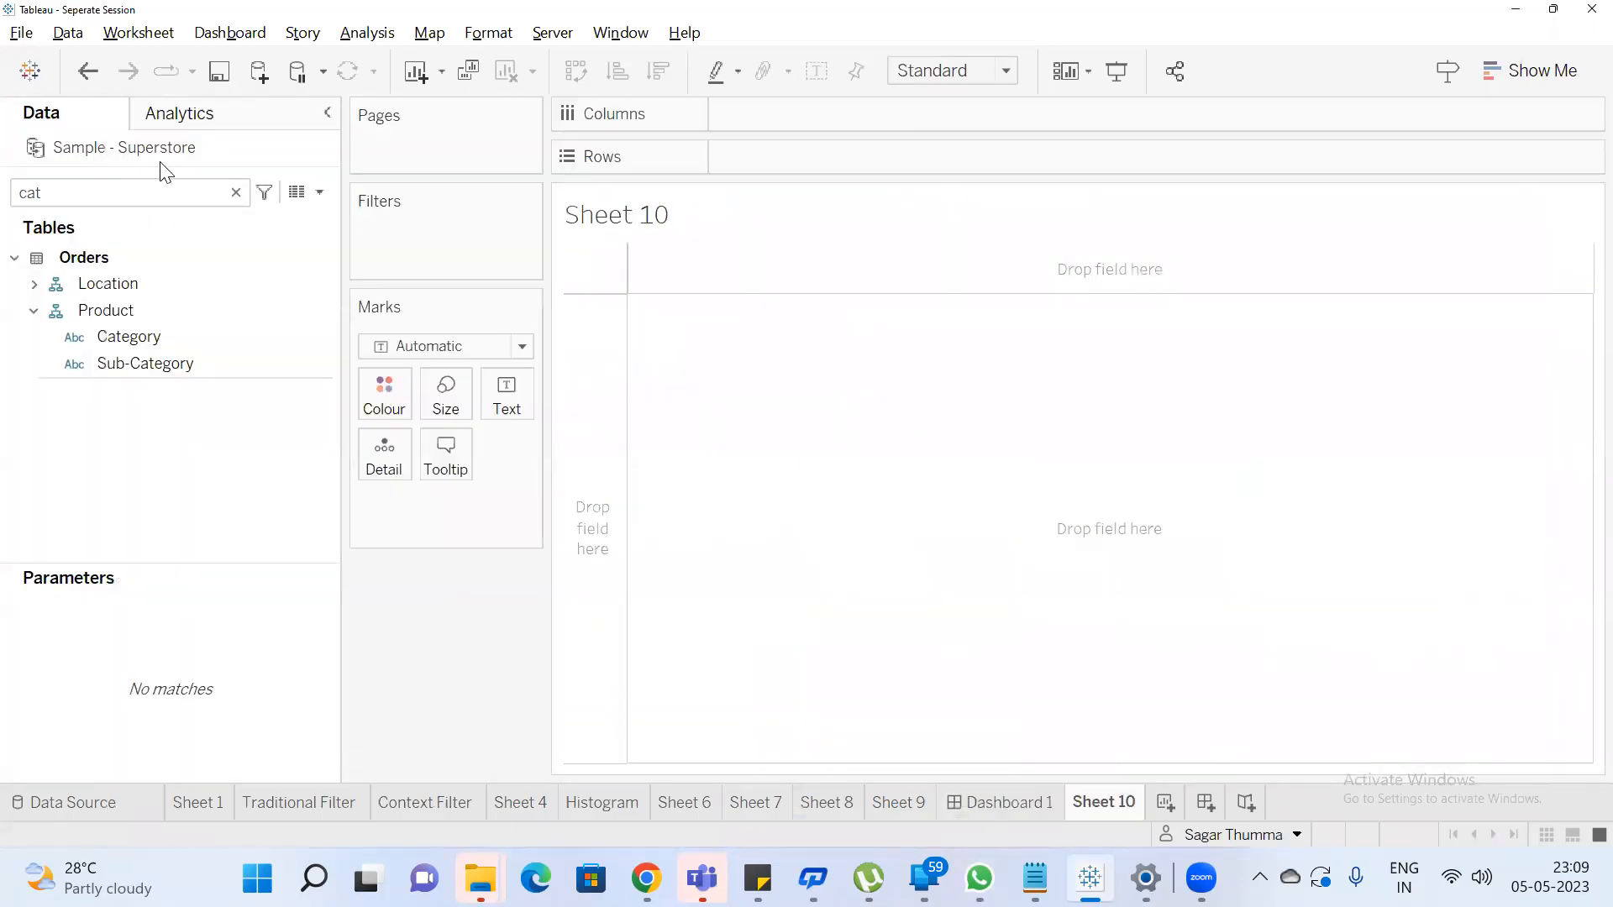
{"action": "left_click", "coordinate": [236, 193]}
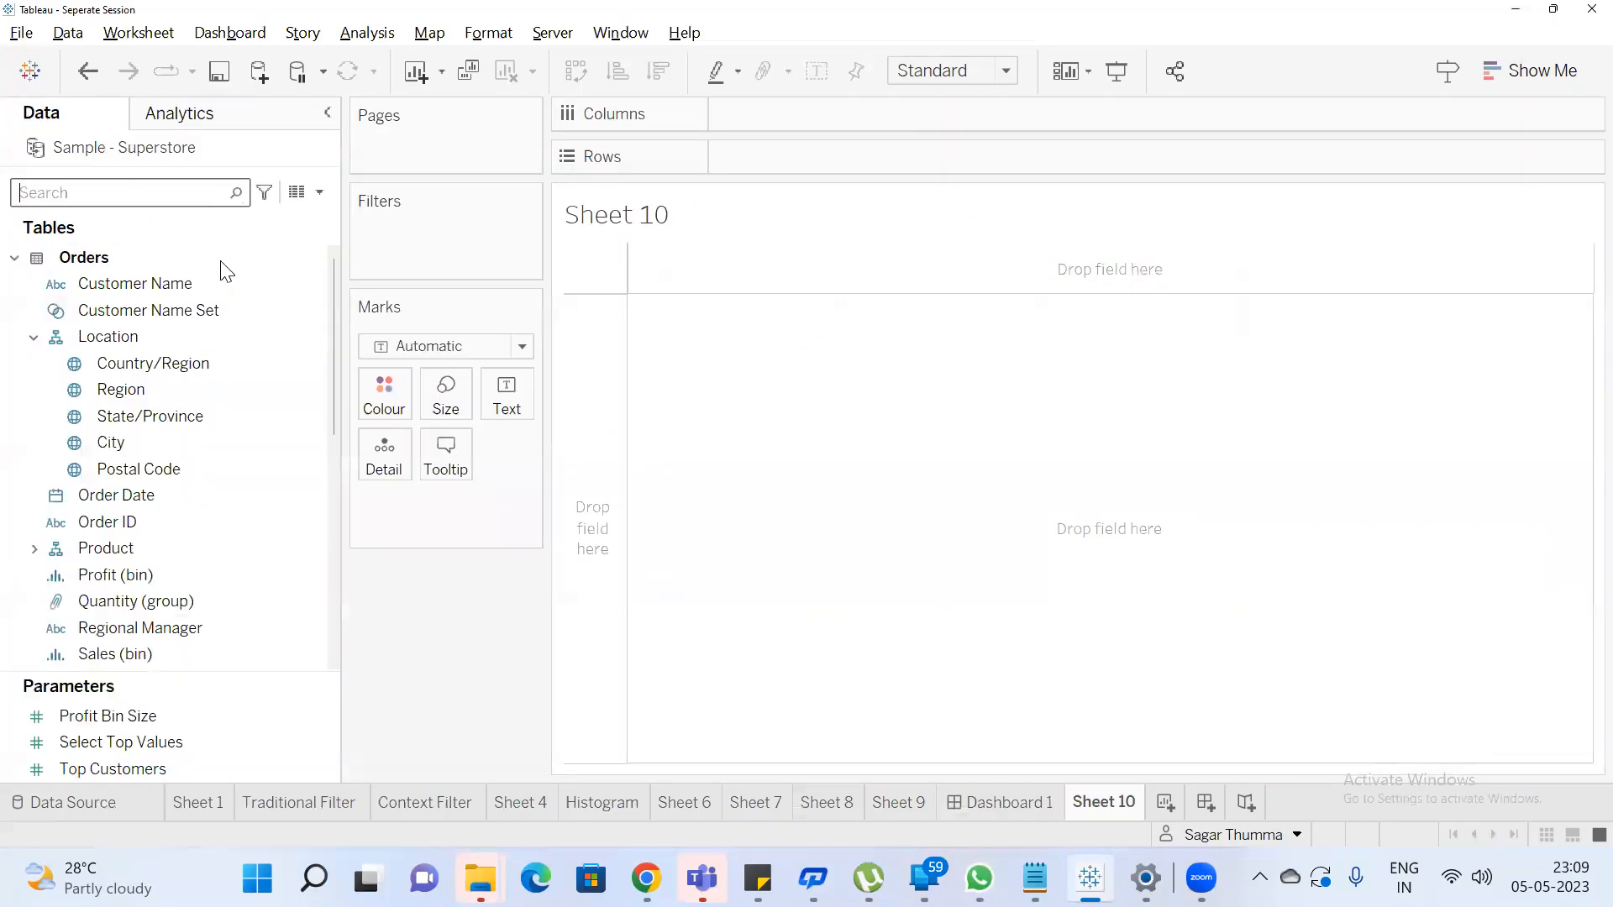
Place the Region field on Rows in Sheet 10, undoing the map created by the first attempt
{"action": "double_click", "coordinate": [141, 389]}
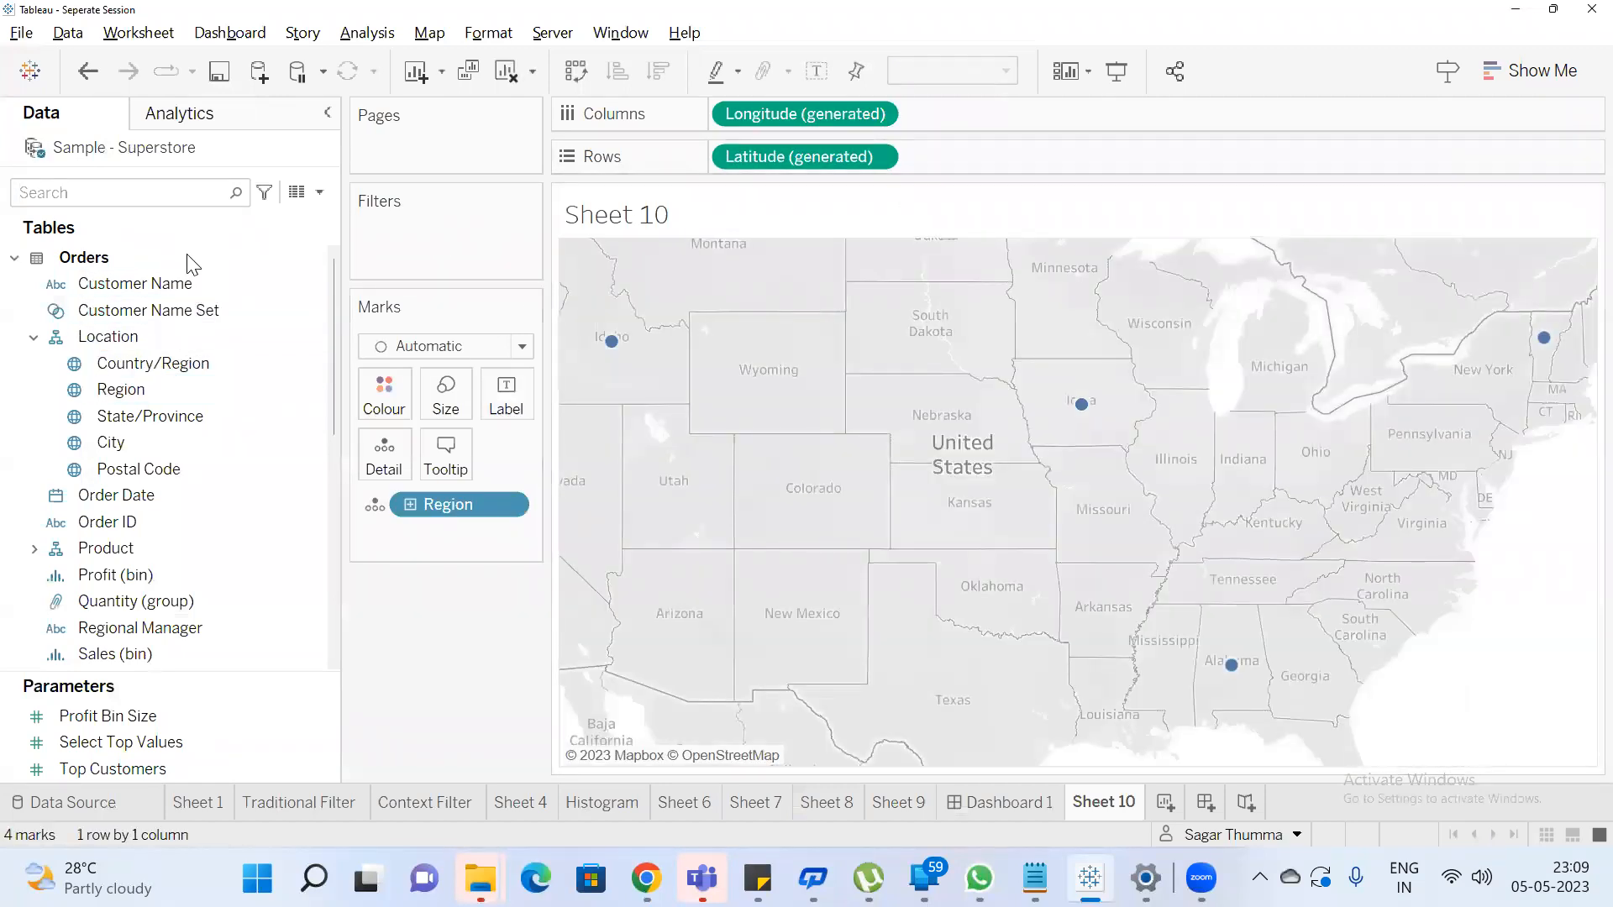
{"action": "key", "text": "ctrl+z"}
{"action": "left_click_drag", "start_coordinate": [127, 386], "coordinate": [734, 161]}
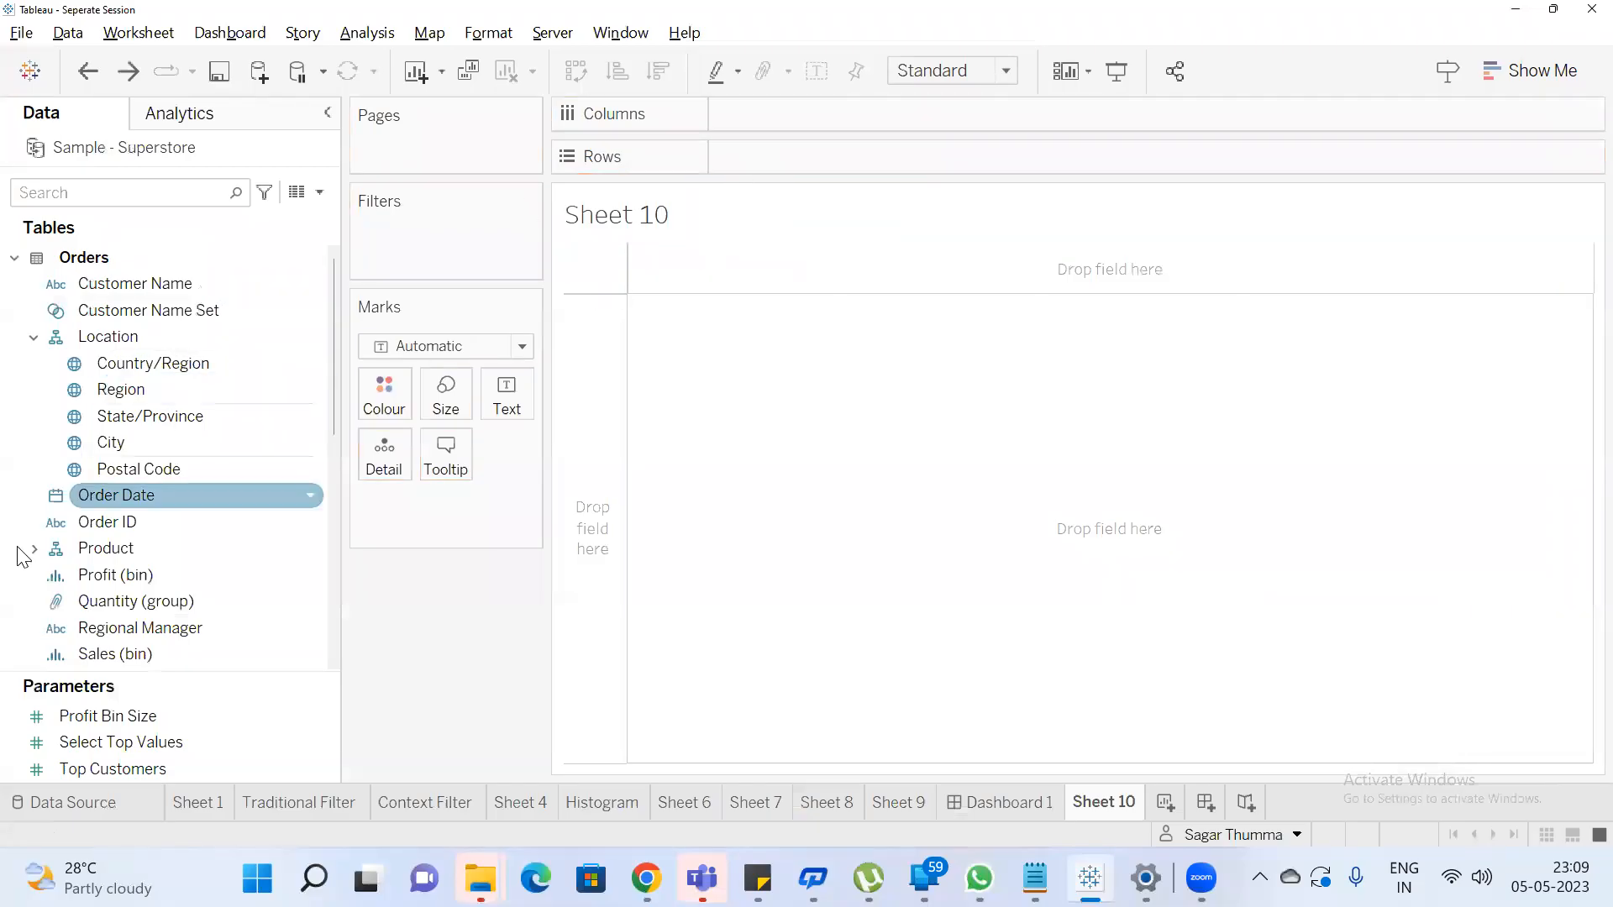
{"action": "left_click_drag", "start_coordinate": [117, 389], "coordinate": [785, 156]}
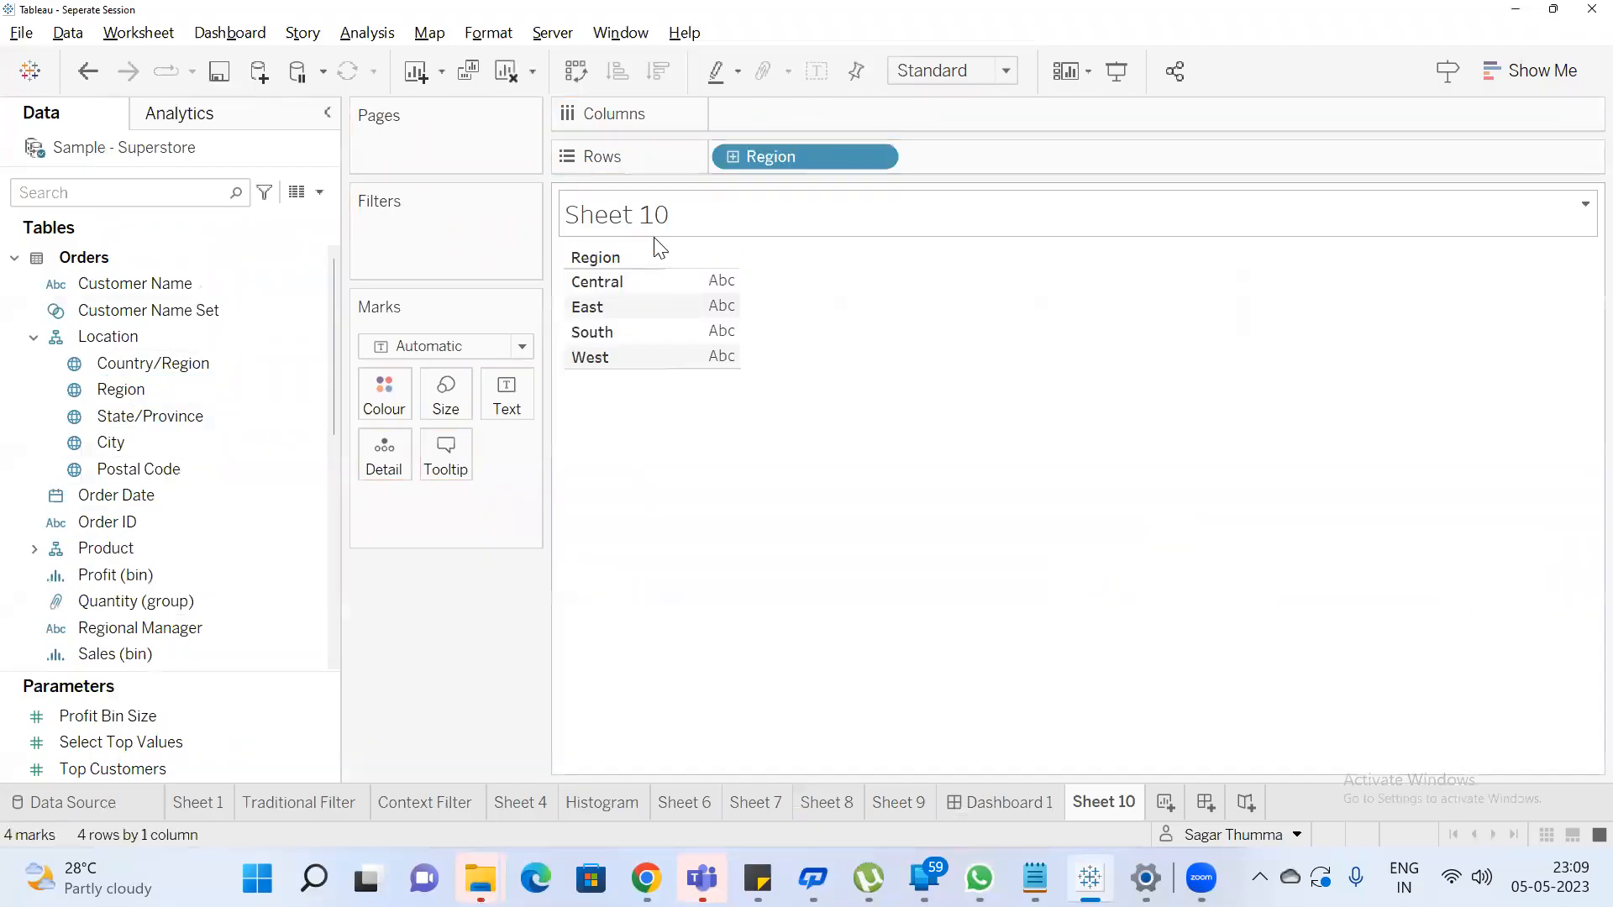
Find the Sales field, add it to the Region view and turn the view into a horizontal bar chart
{"action": "left_click", "coordinate": [100, 191]}
{"action": "type", "text": "sa"}
{"action": "left_click", "coordinate": [118, 315]}
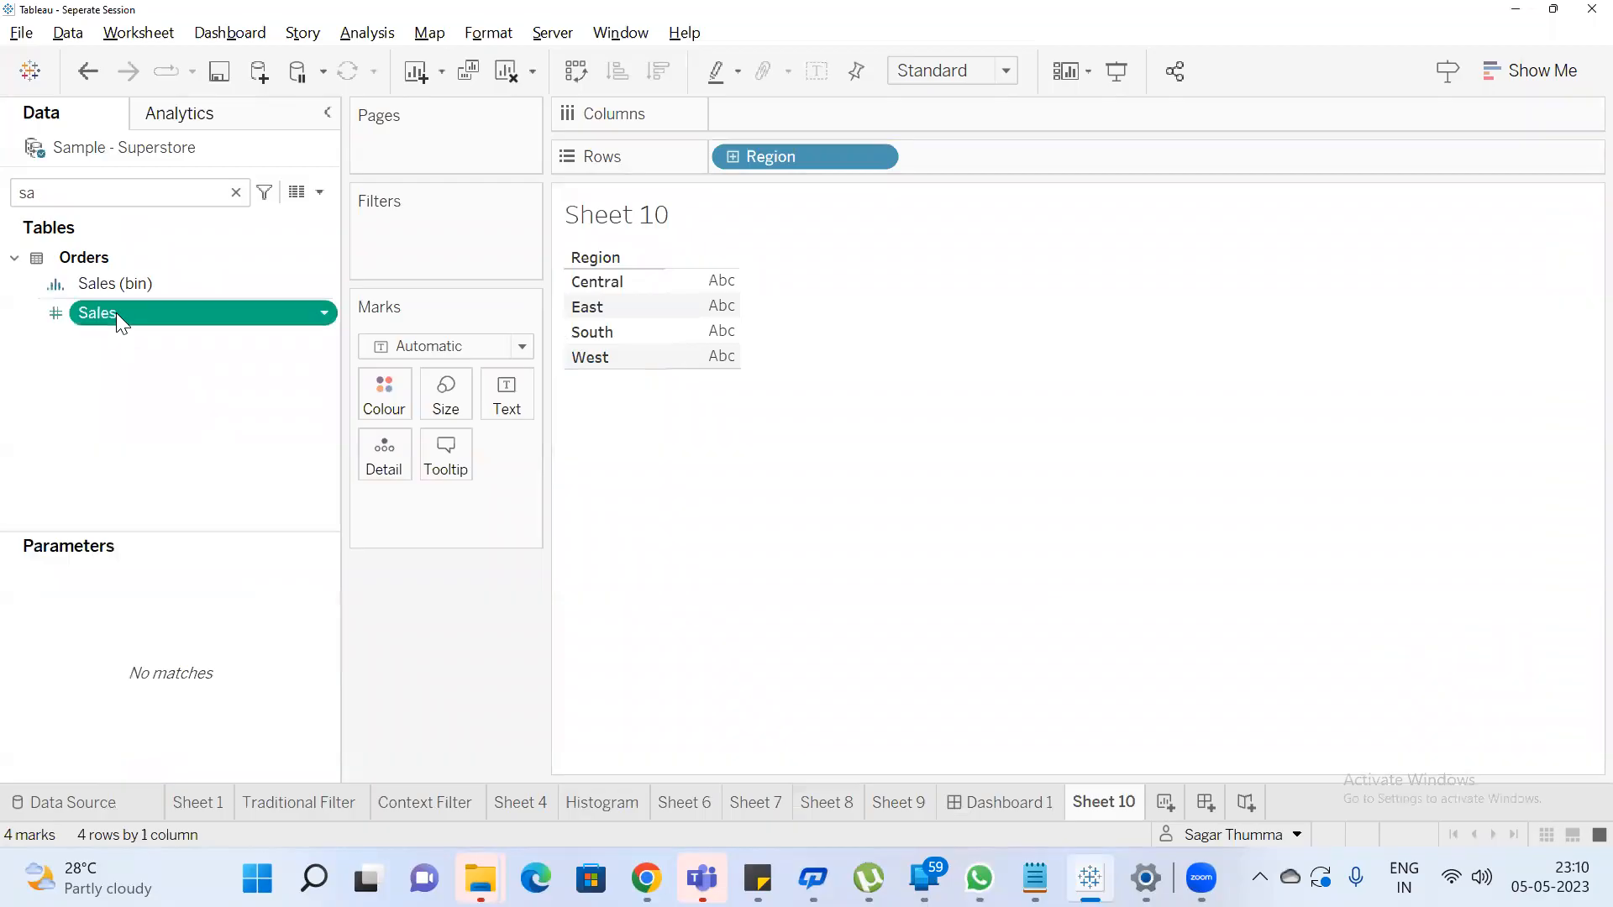
{"action": "double_click", "coordinate": [116, 313]}
{"action": "left_click", "coordinate": [1530, 71]}
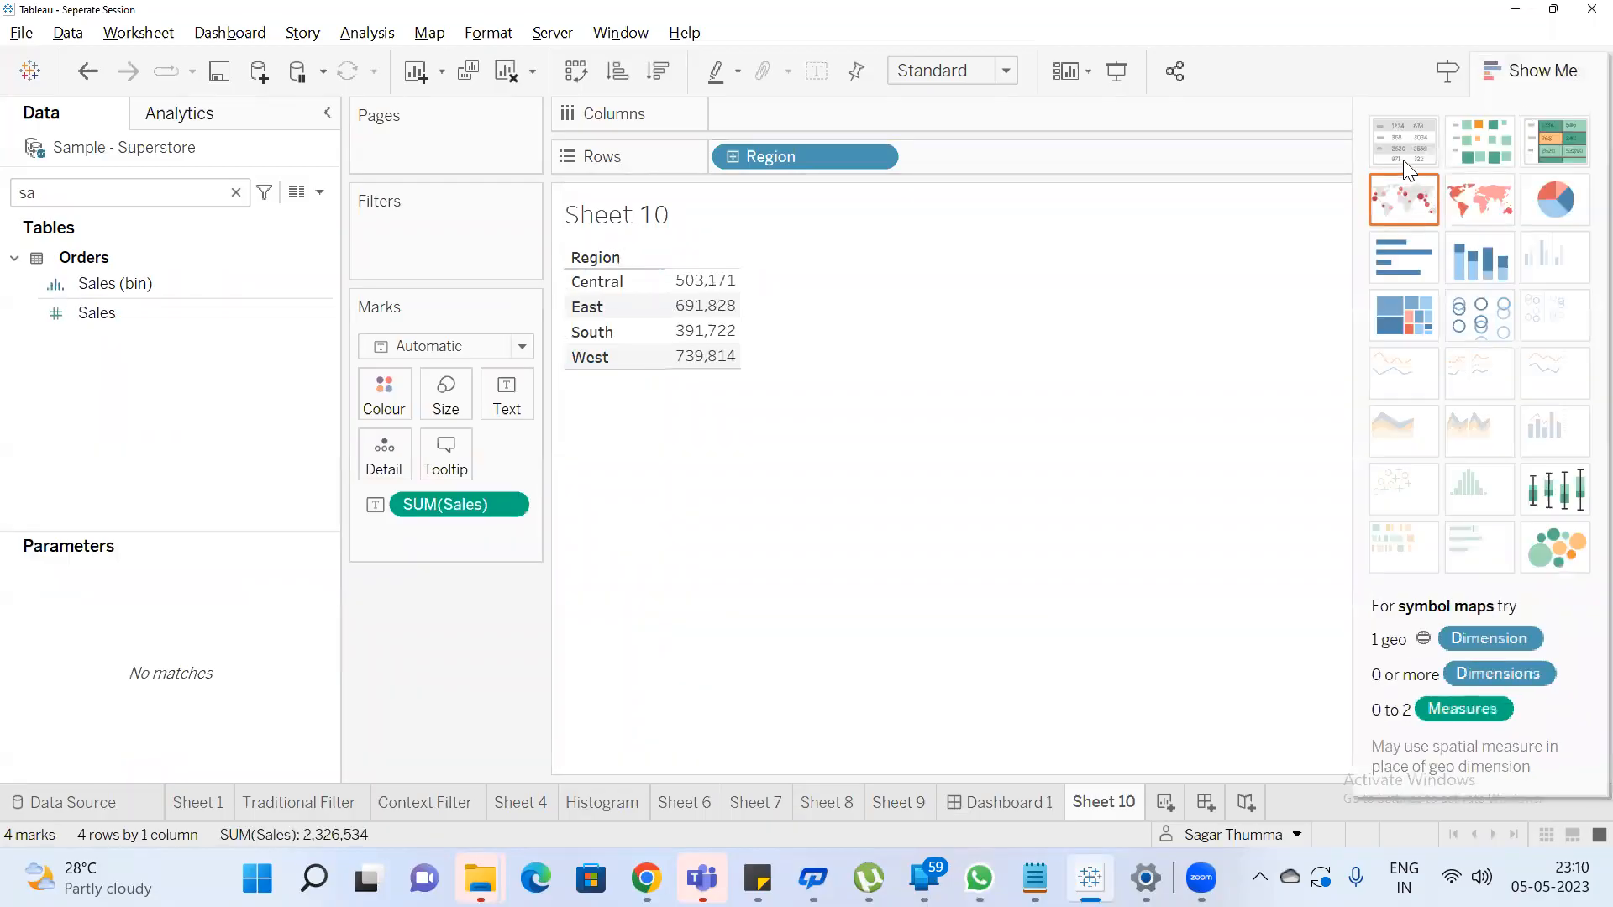
{"action": "left_click", "coordinate": [1395, 277]}
{"action": "left_click", "coordinate": [1546, 75]}
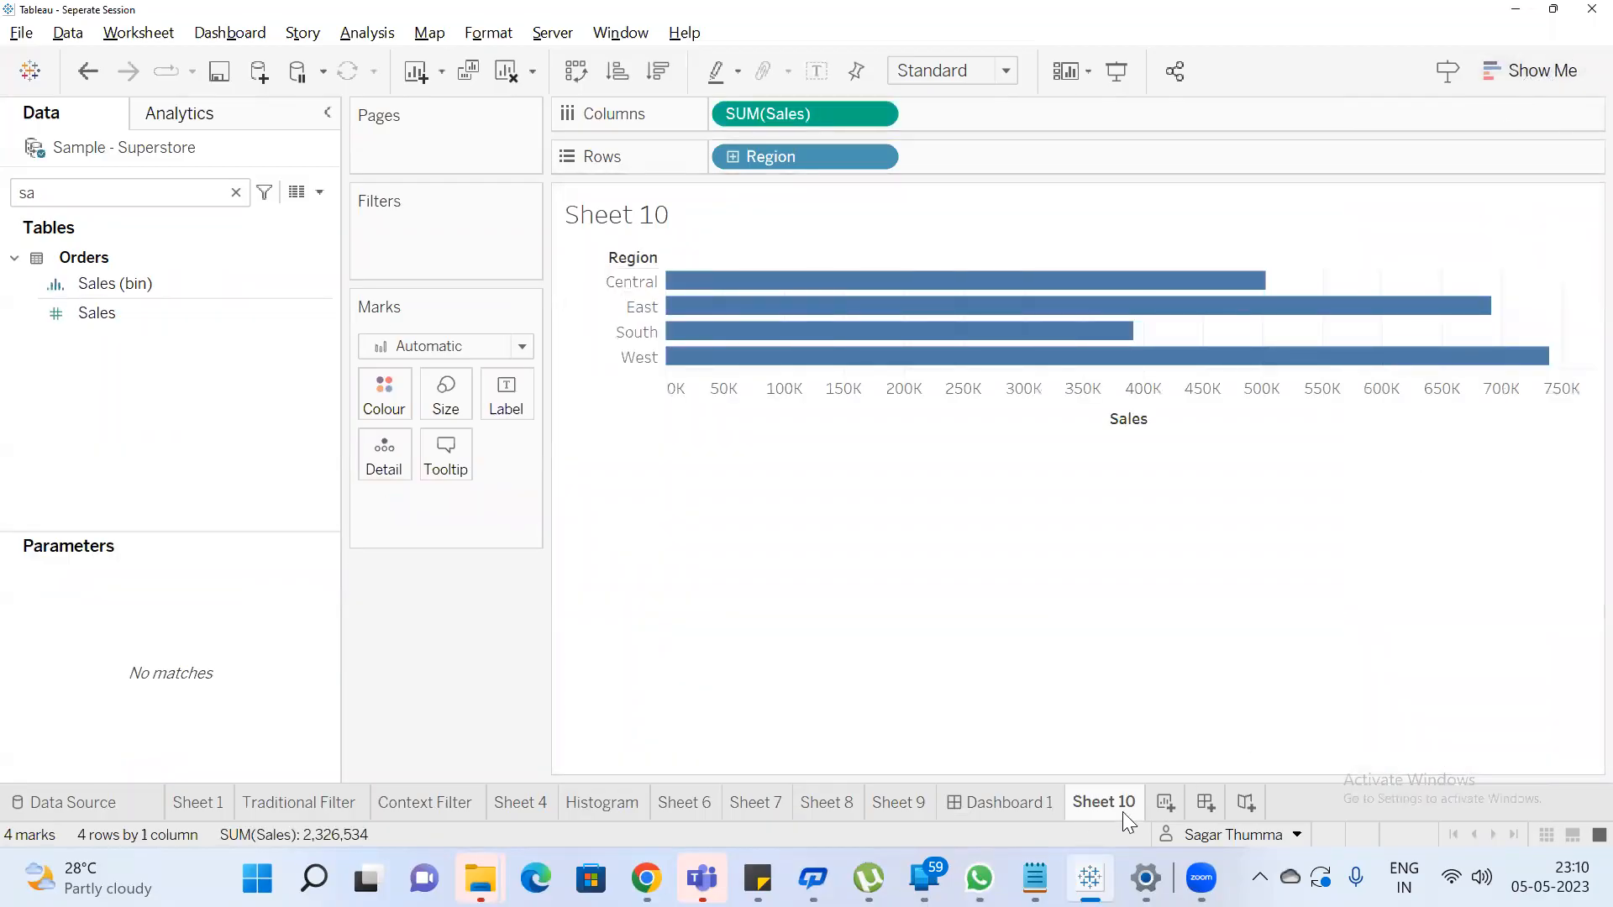
Duplicate Sheet 10 and change the copy into a pie chart
{"action": "right_click", "coordinate": [1124, 808]}
{"action": "left_click", "coordinate": [1211, 587]}
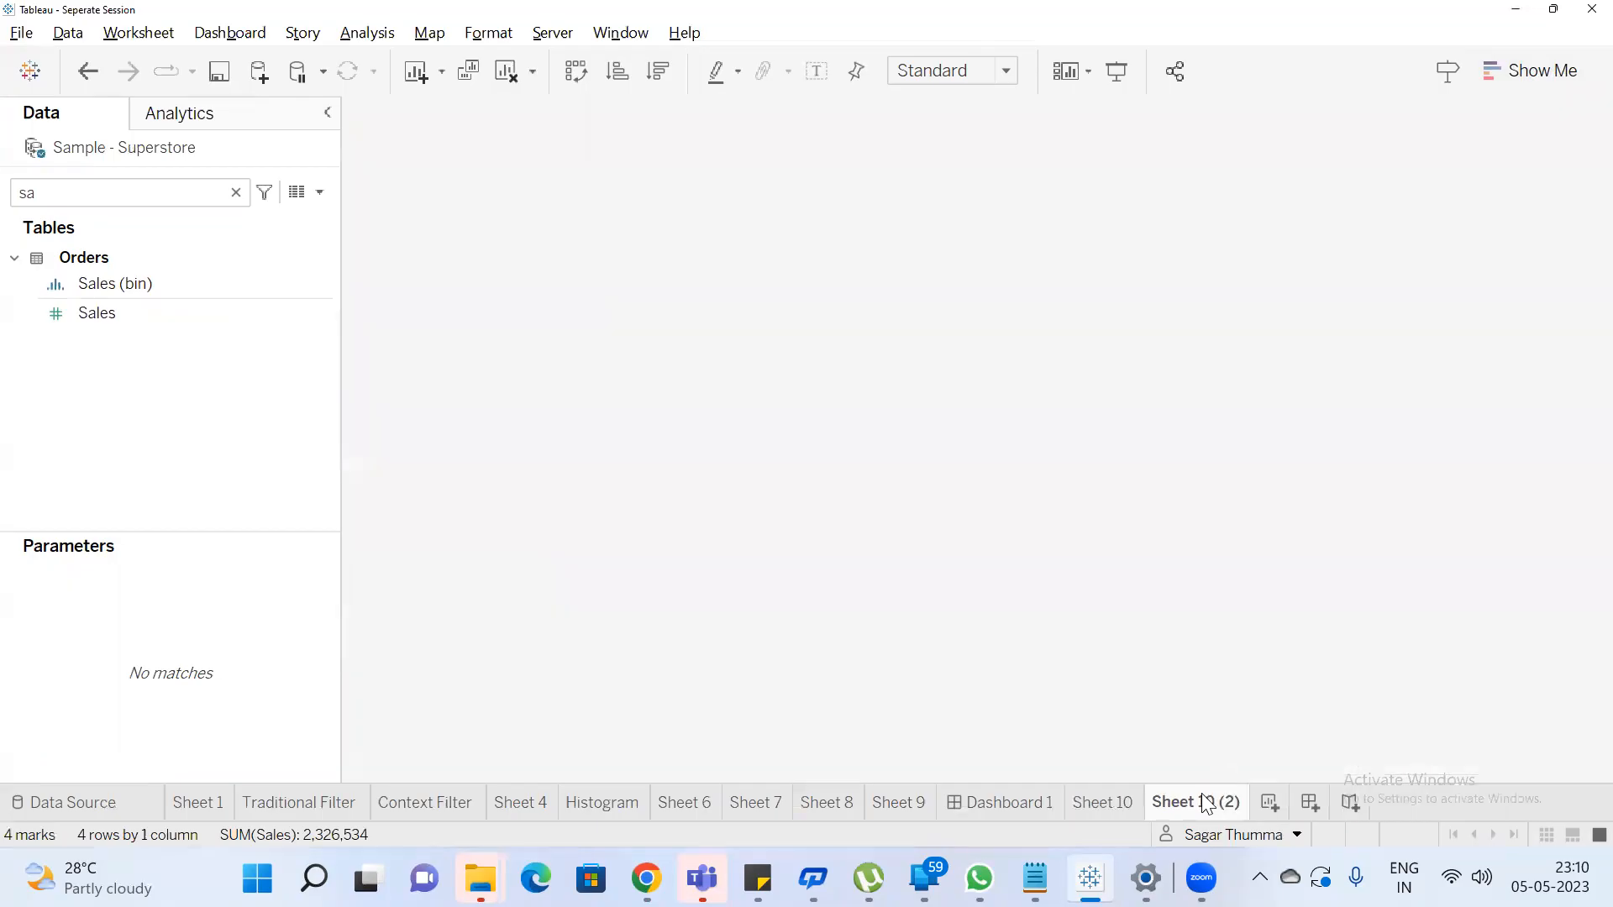
{"action": "left_click", "coordinate": [1519, 71]}
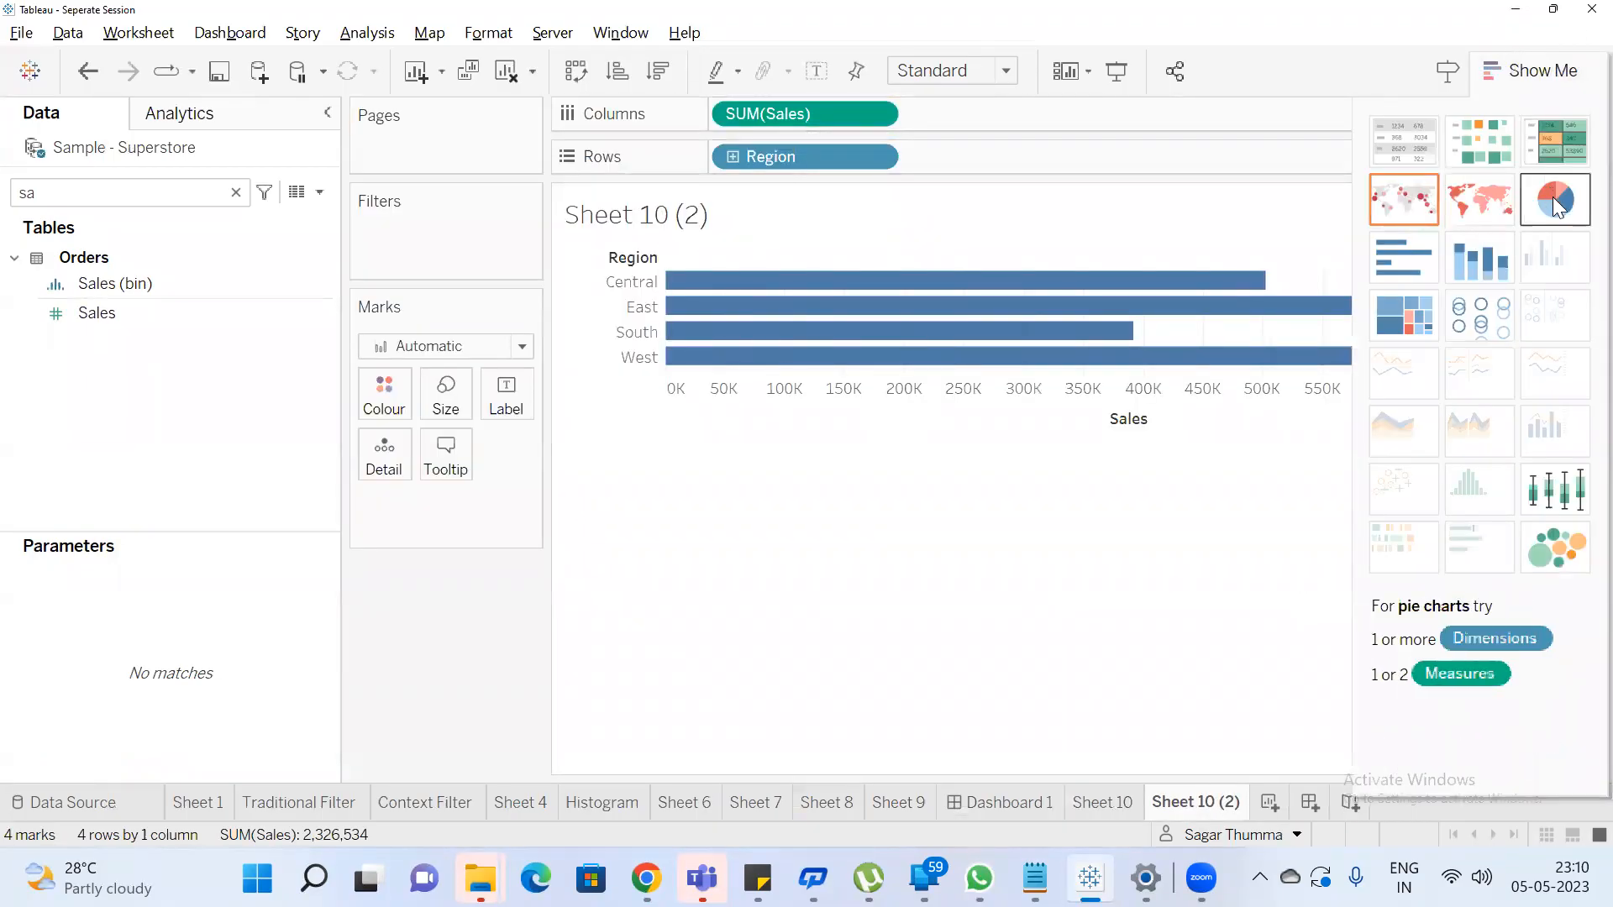
{"action": "left_click", "coordinate": [1556, 206]}
Swap the rows and columns of Sheet 10 to make a vertical bar chart, and hide the chart suggestions
{"action": "left_click", "coordinate": [1102, 802]}
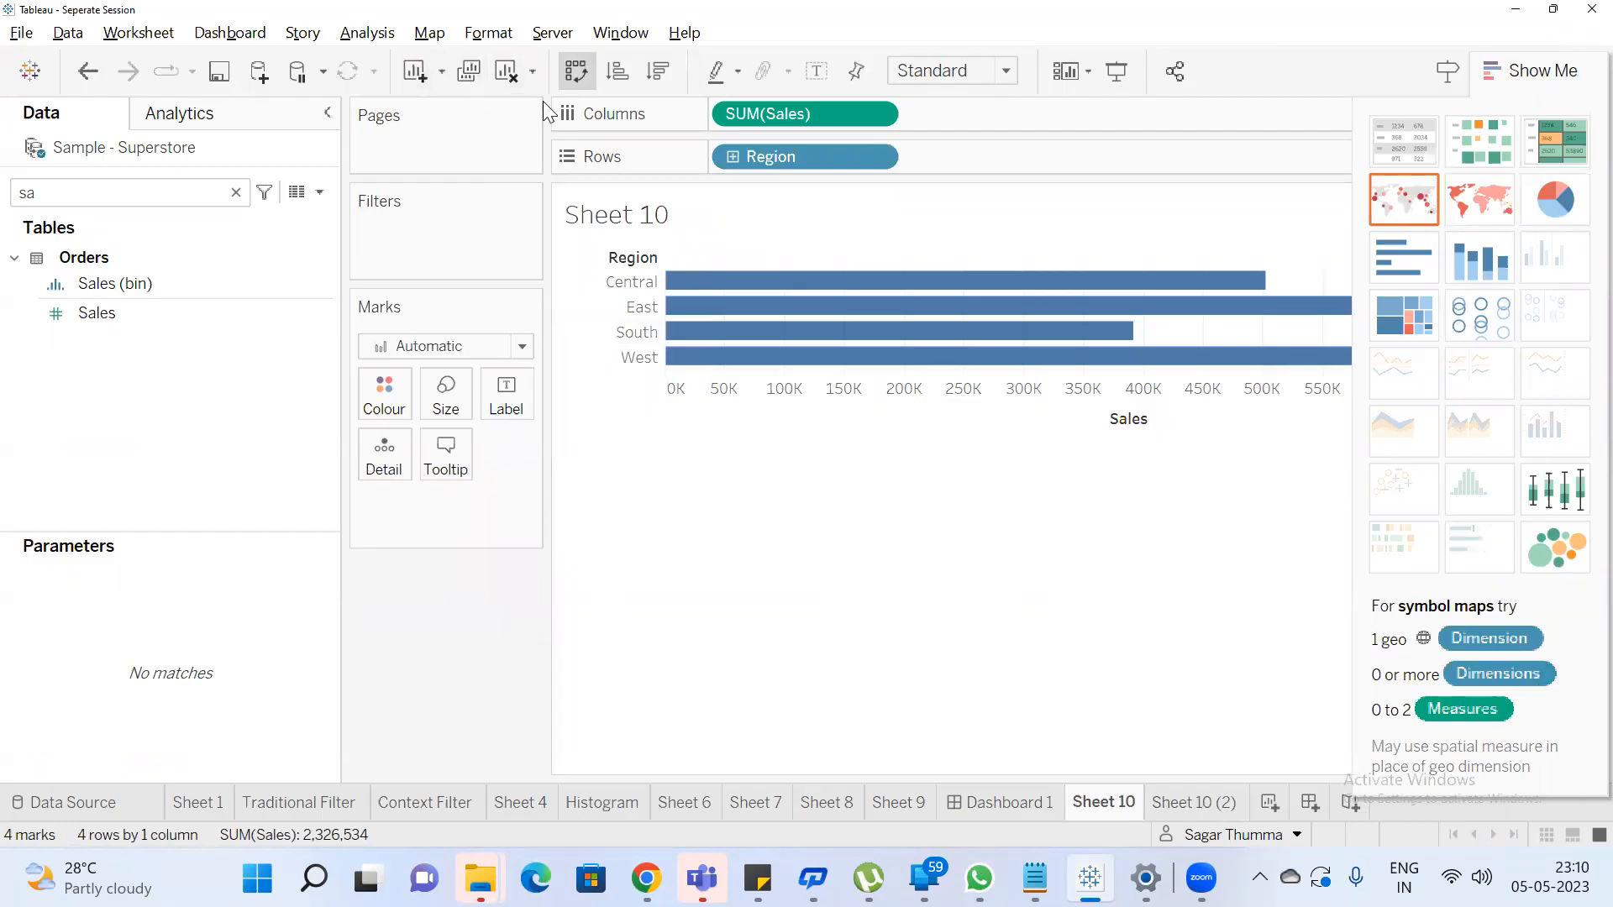
{"action": "left_click", "coordinate": [575, 70]}
{"action": "left_click", "coordinate": [1529, 71]}
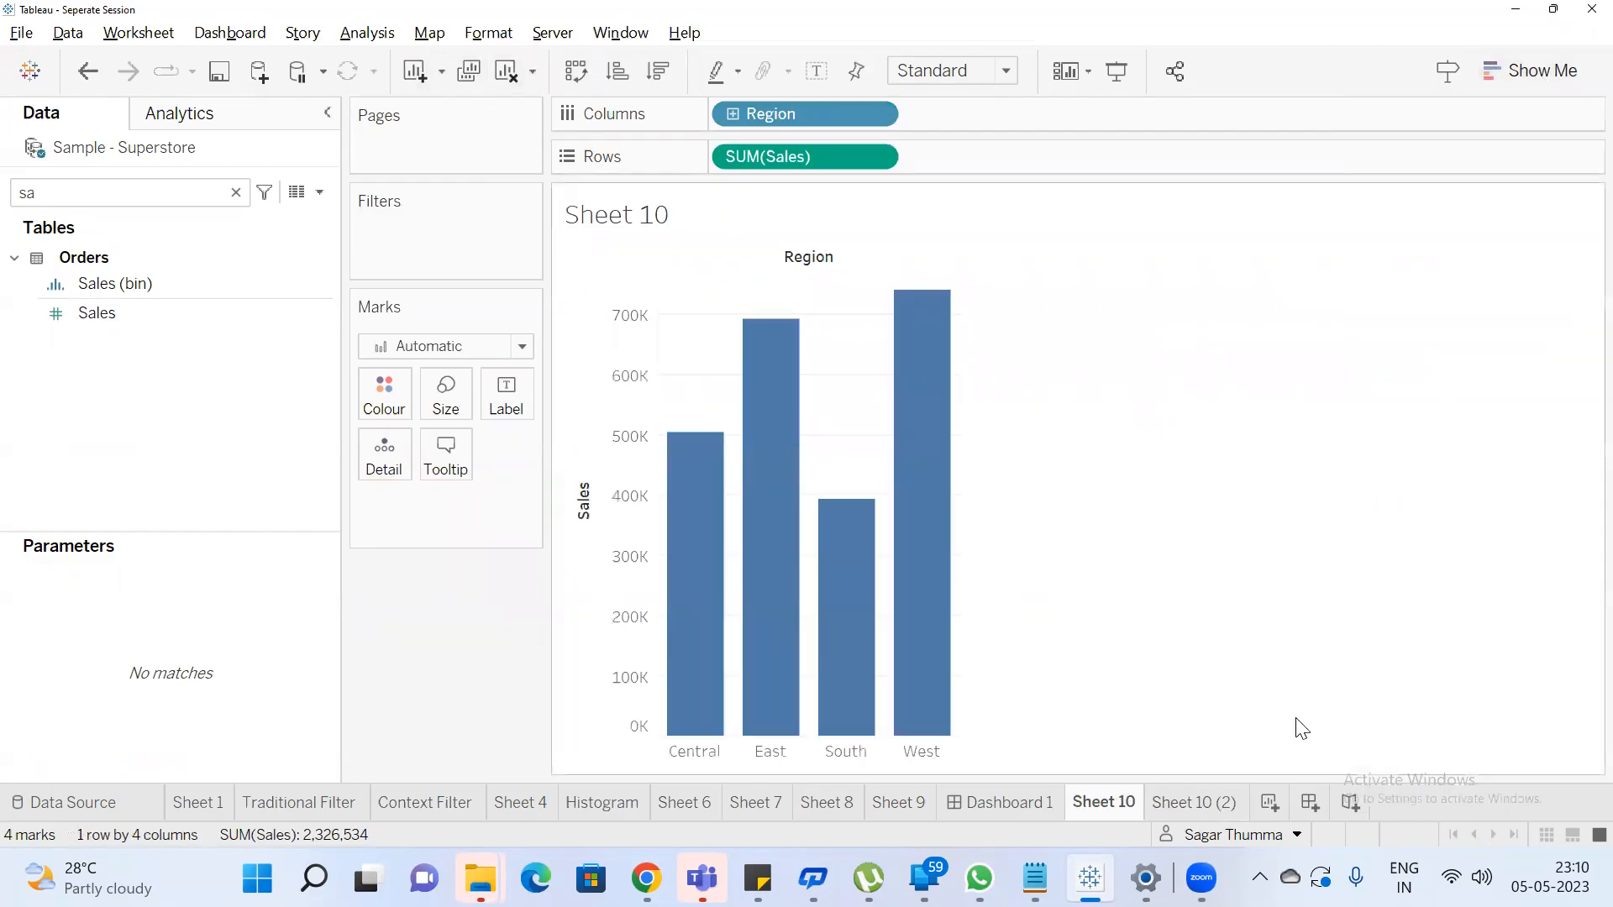
Create a new dashboard and place the Sheet 10 bar chart on it as a tiled item
{"action": "left_click", "coordinate": [1309, 803]}
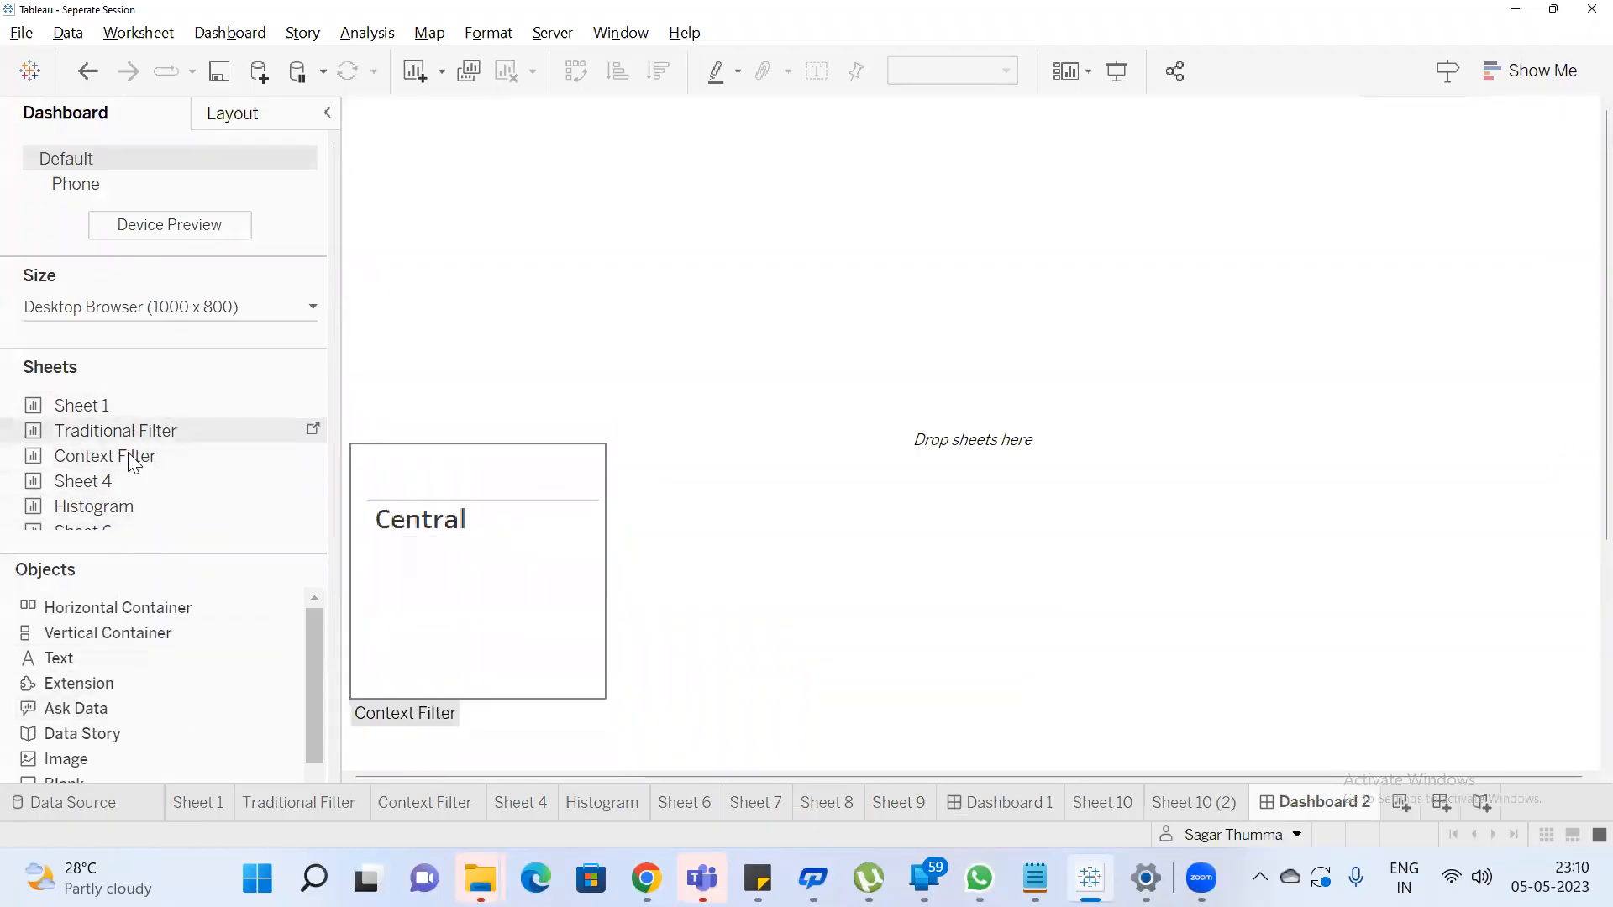
{"action": "scroll", "coordinate": [173, 441], "scroll_direction": "down", "scroll_amount": 5}
{"action": "left_click_drag", "start_coordinate": [126, 353], "coordinate": [544, 421]}
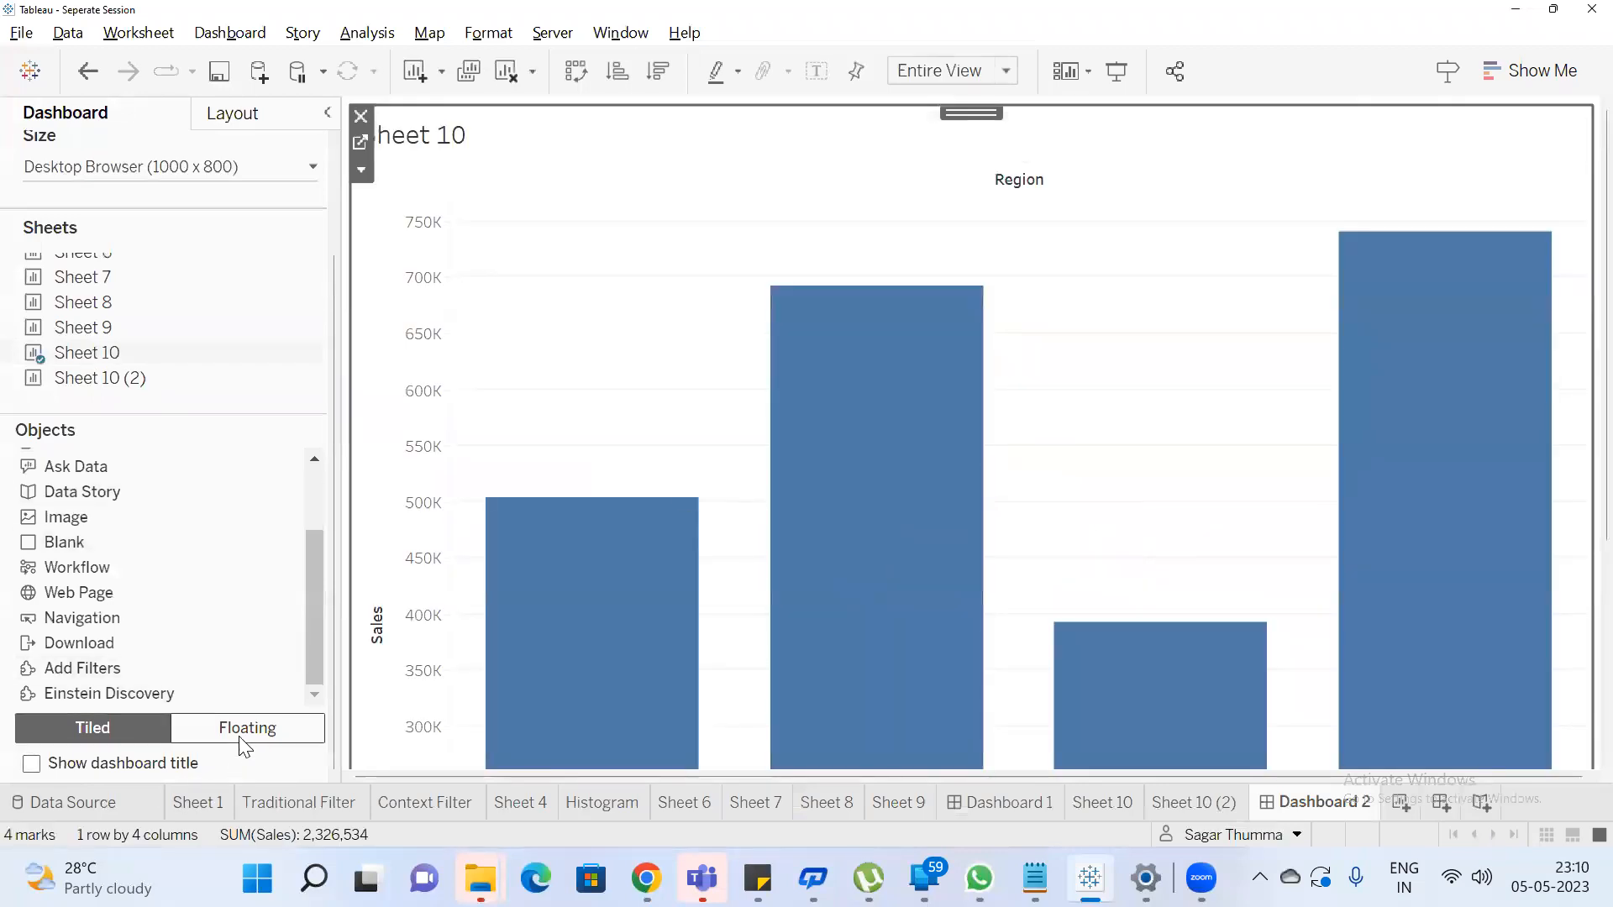
Add the Sheet 10 (2) pie chart as a floating item over the bar chart and hide its title
{"action": "left_click", "coordinate": [244, 741]}
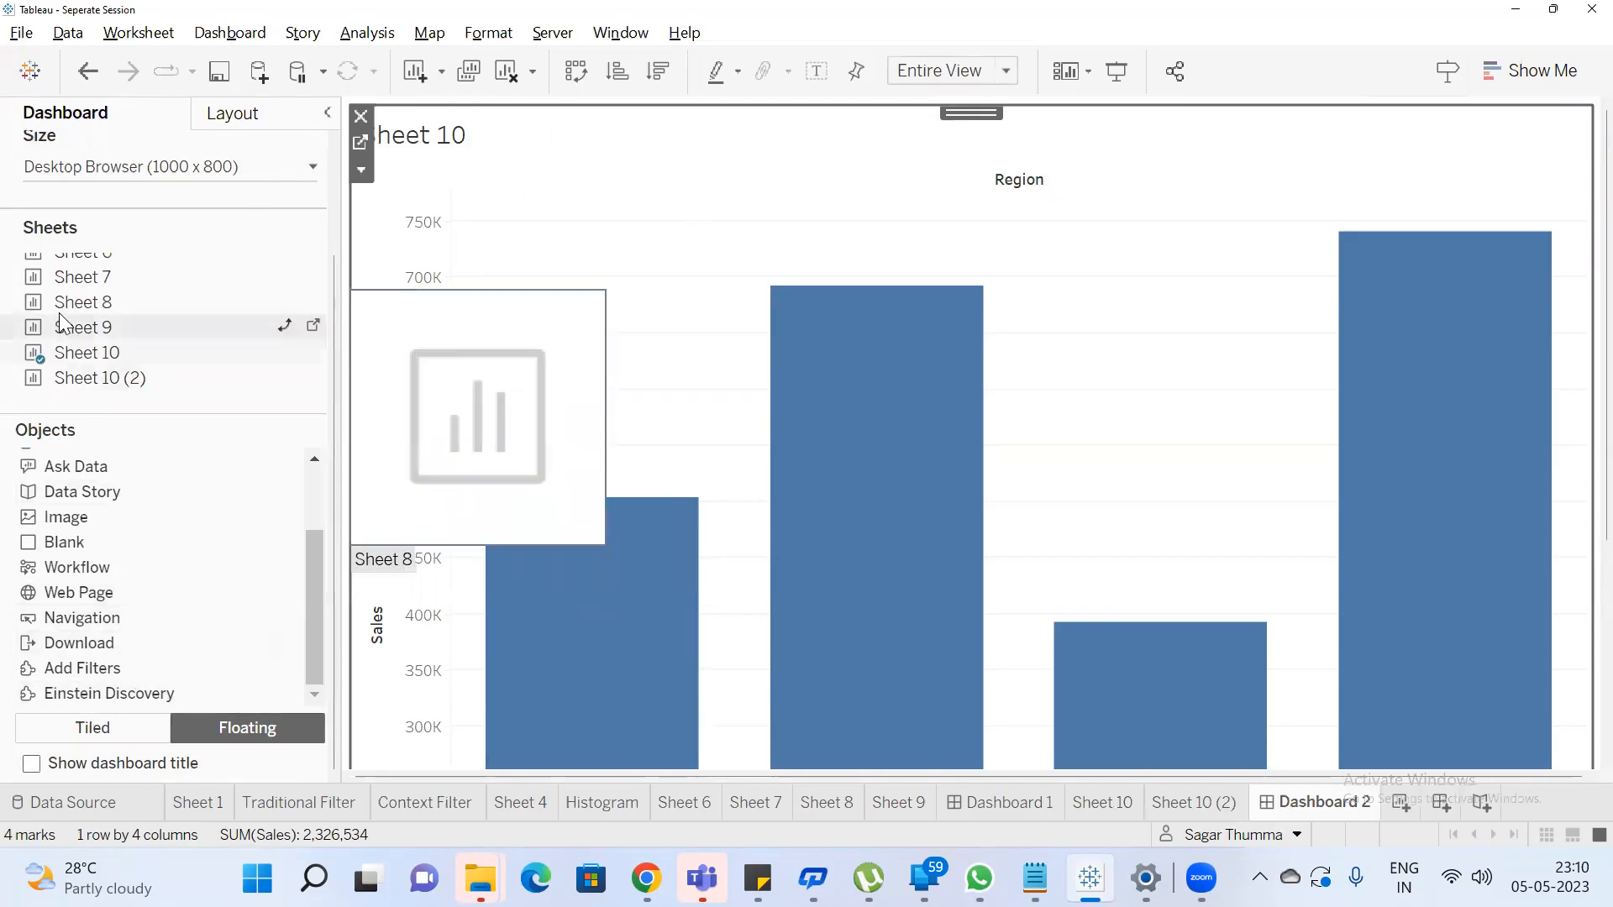
{"action": "left_click_drag", "start_coordinate": [93, 378], "coordinate": [622, 255]}
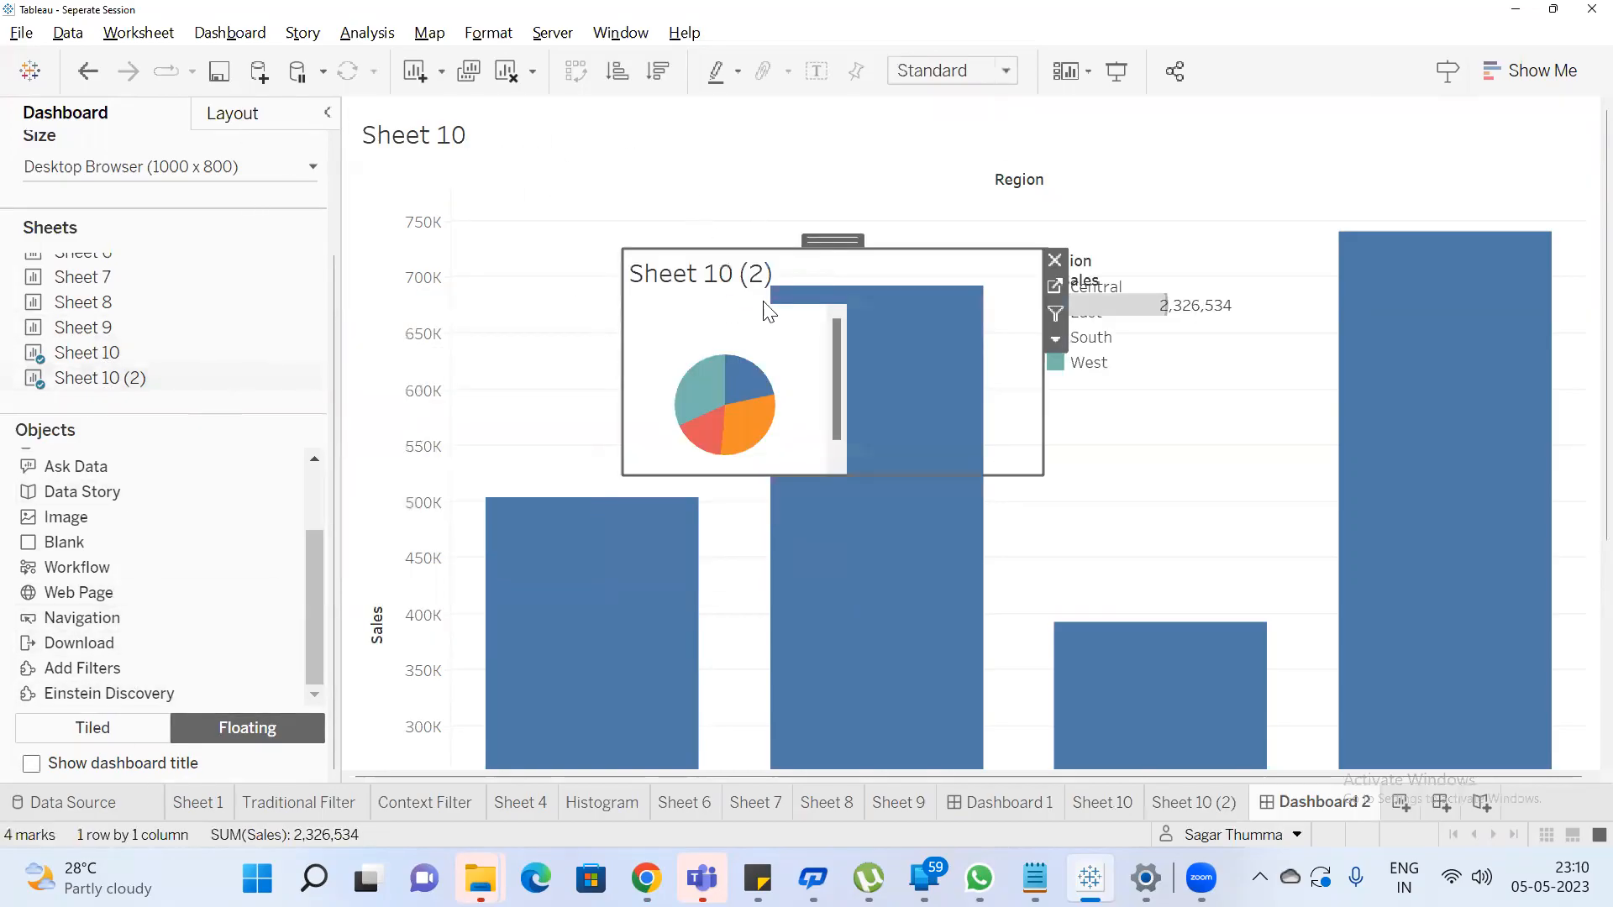
{"action": "right_click", "coordinate": [828, 269]}
{"action": "left_click", "coordinate": [896, 326]}
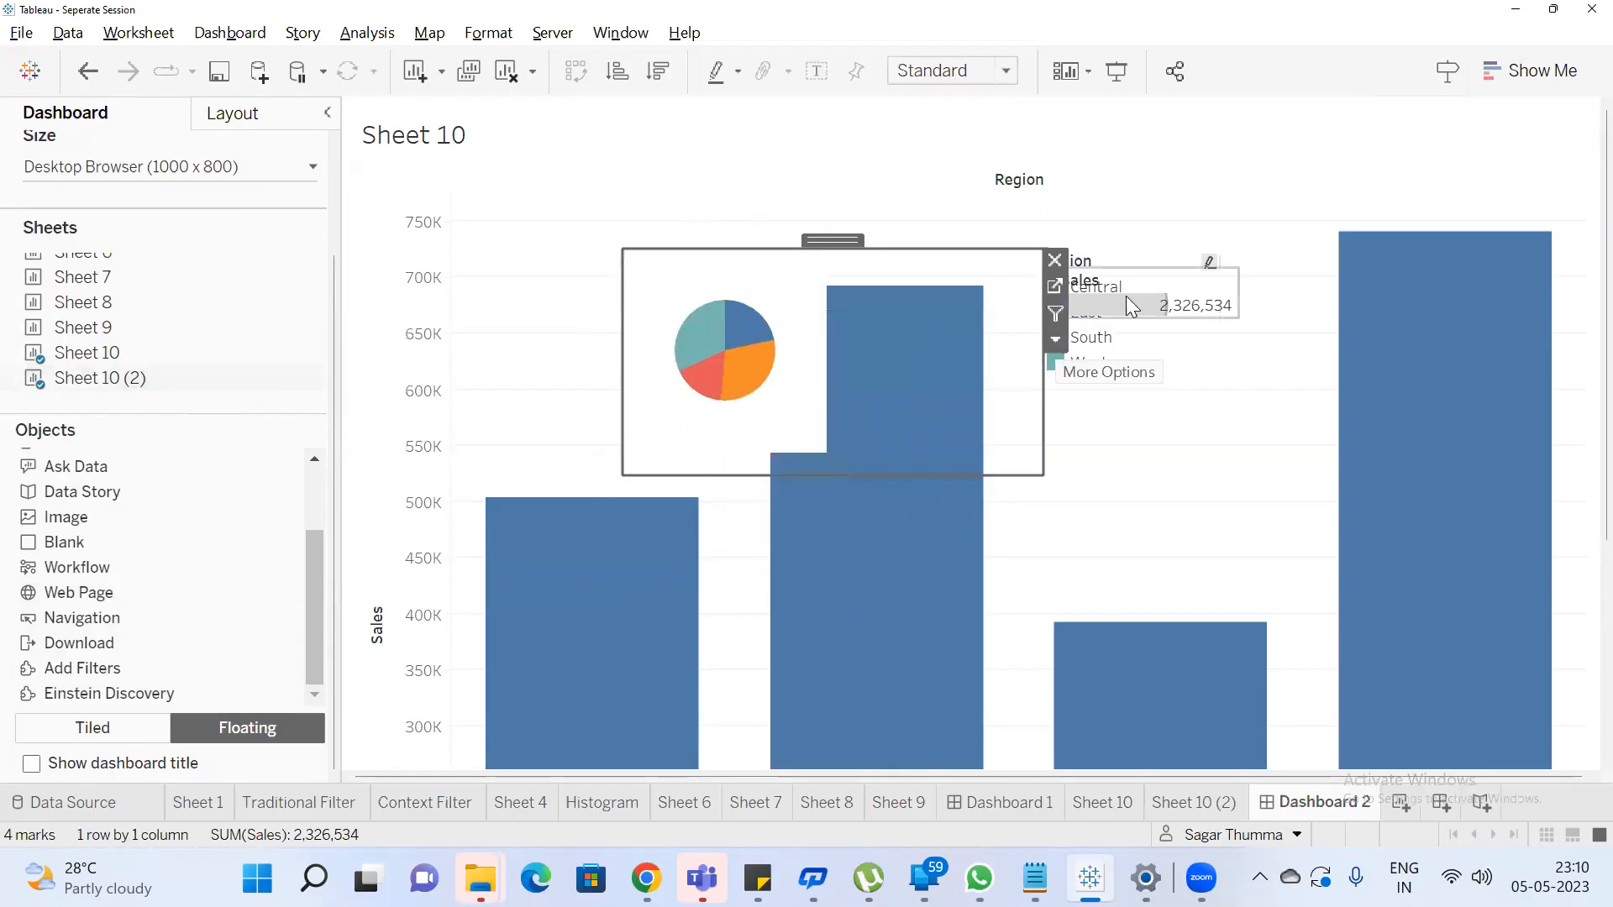
Remove the Region and Sales legends from the dashboard
{"action": "left_click", "coordinate": [1138, 267]}
{"action": "left_click", "coordinate": [1227, 257]}
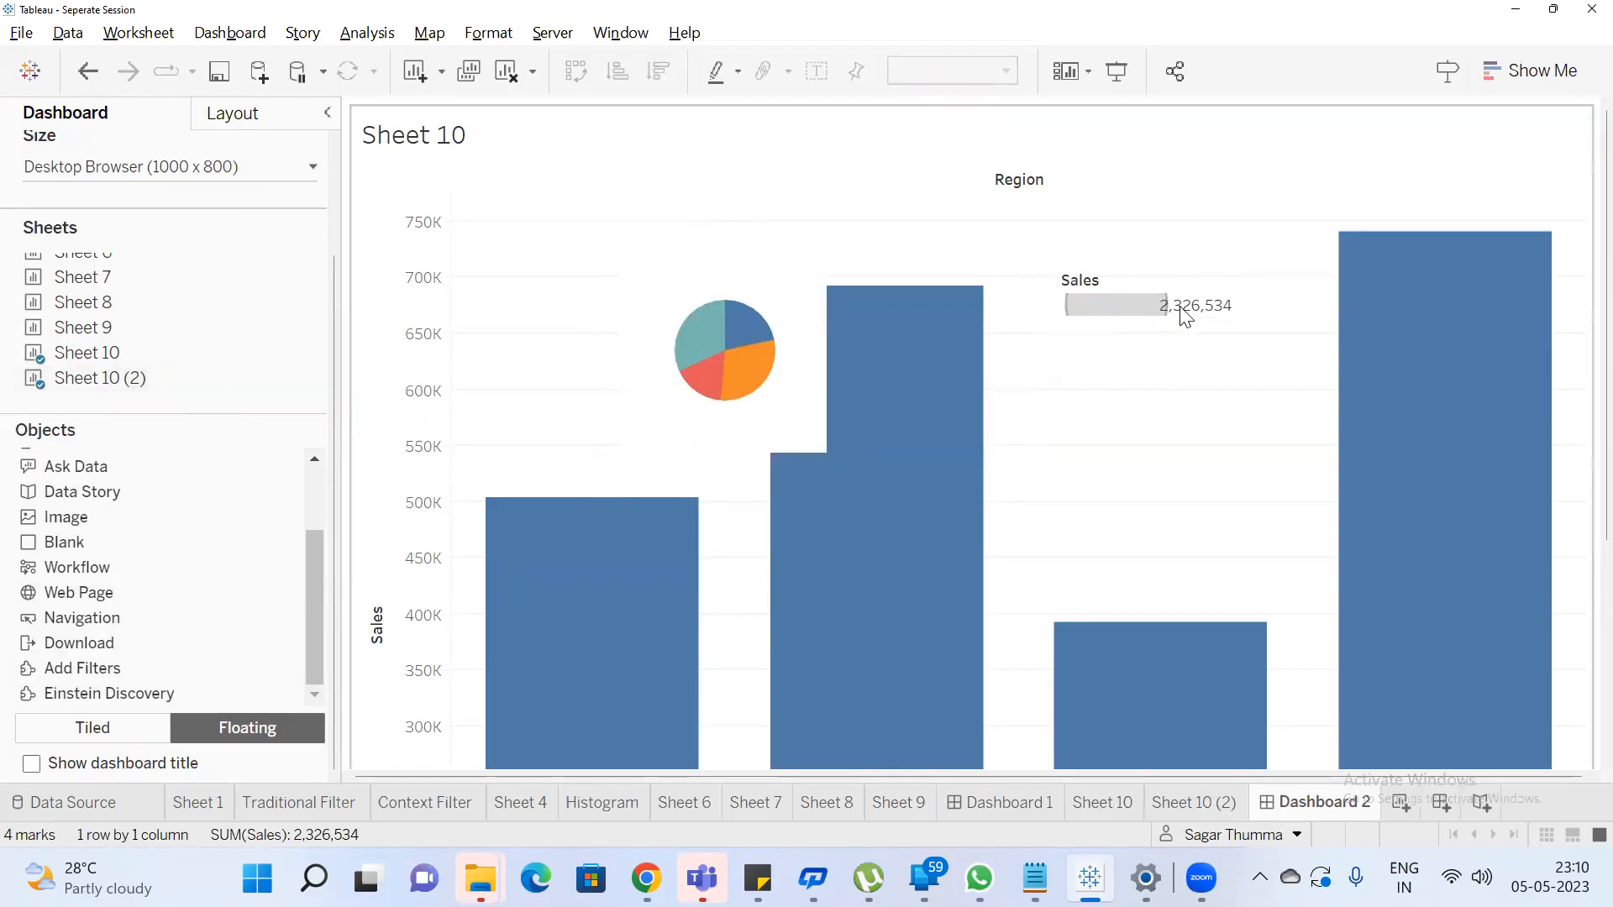
{"action": "left_click", "coordinate": [1250, 279]}
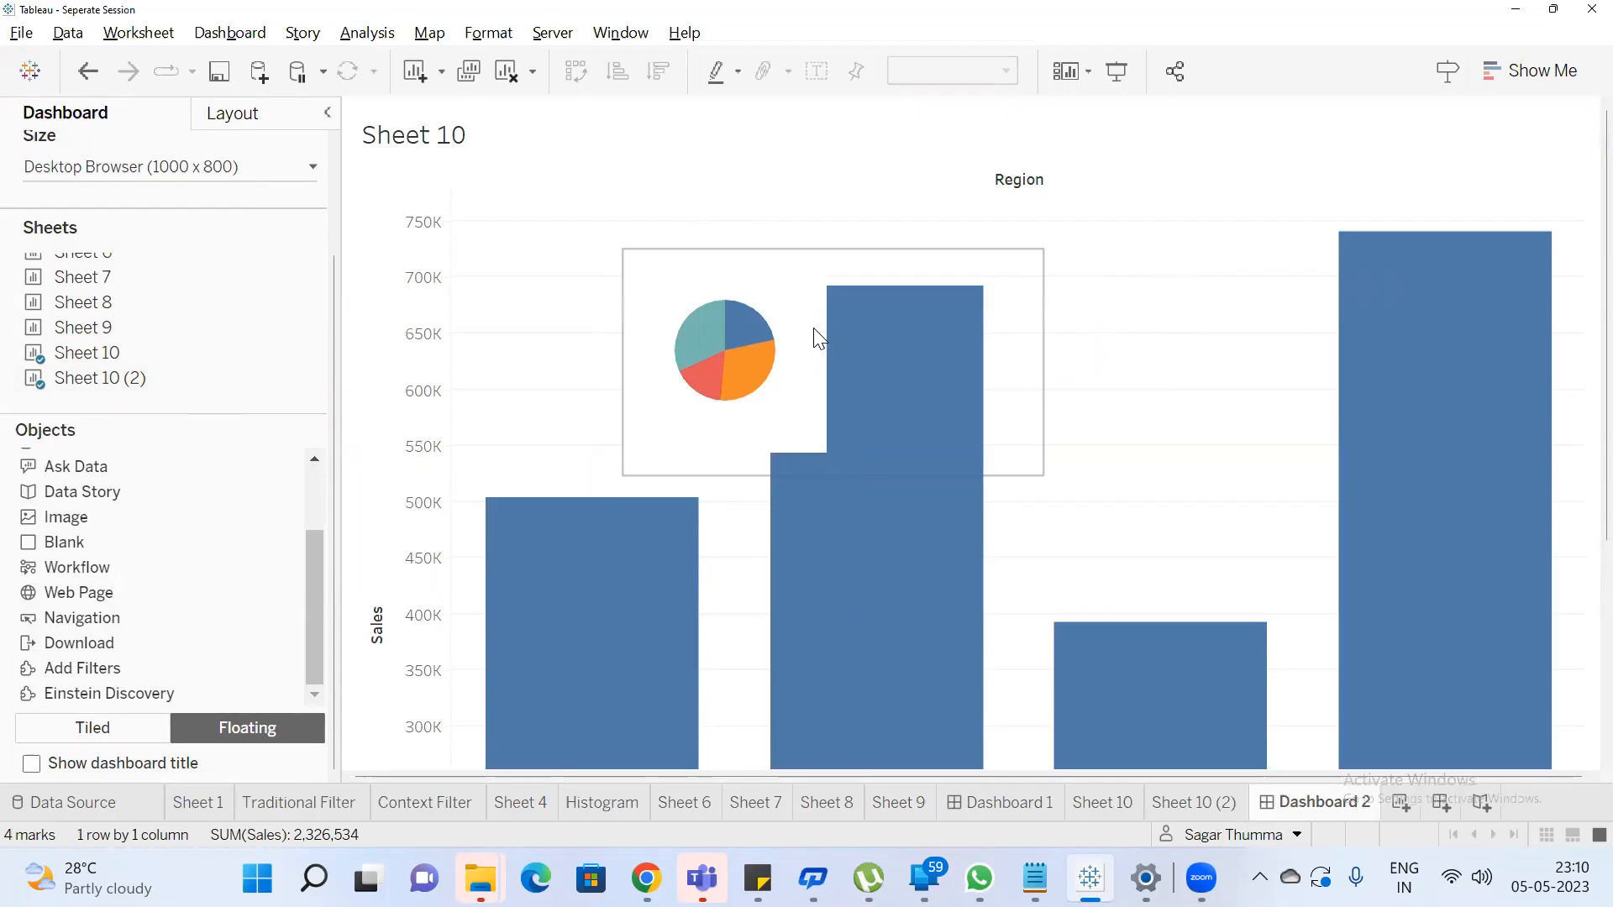
Fit the floating pie chart to Entire View, then shrink it and place it above the South bar
{"action": "left_click", "coordinate": [824, 284]}
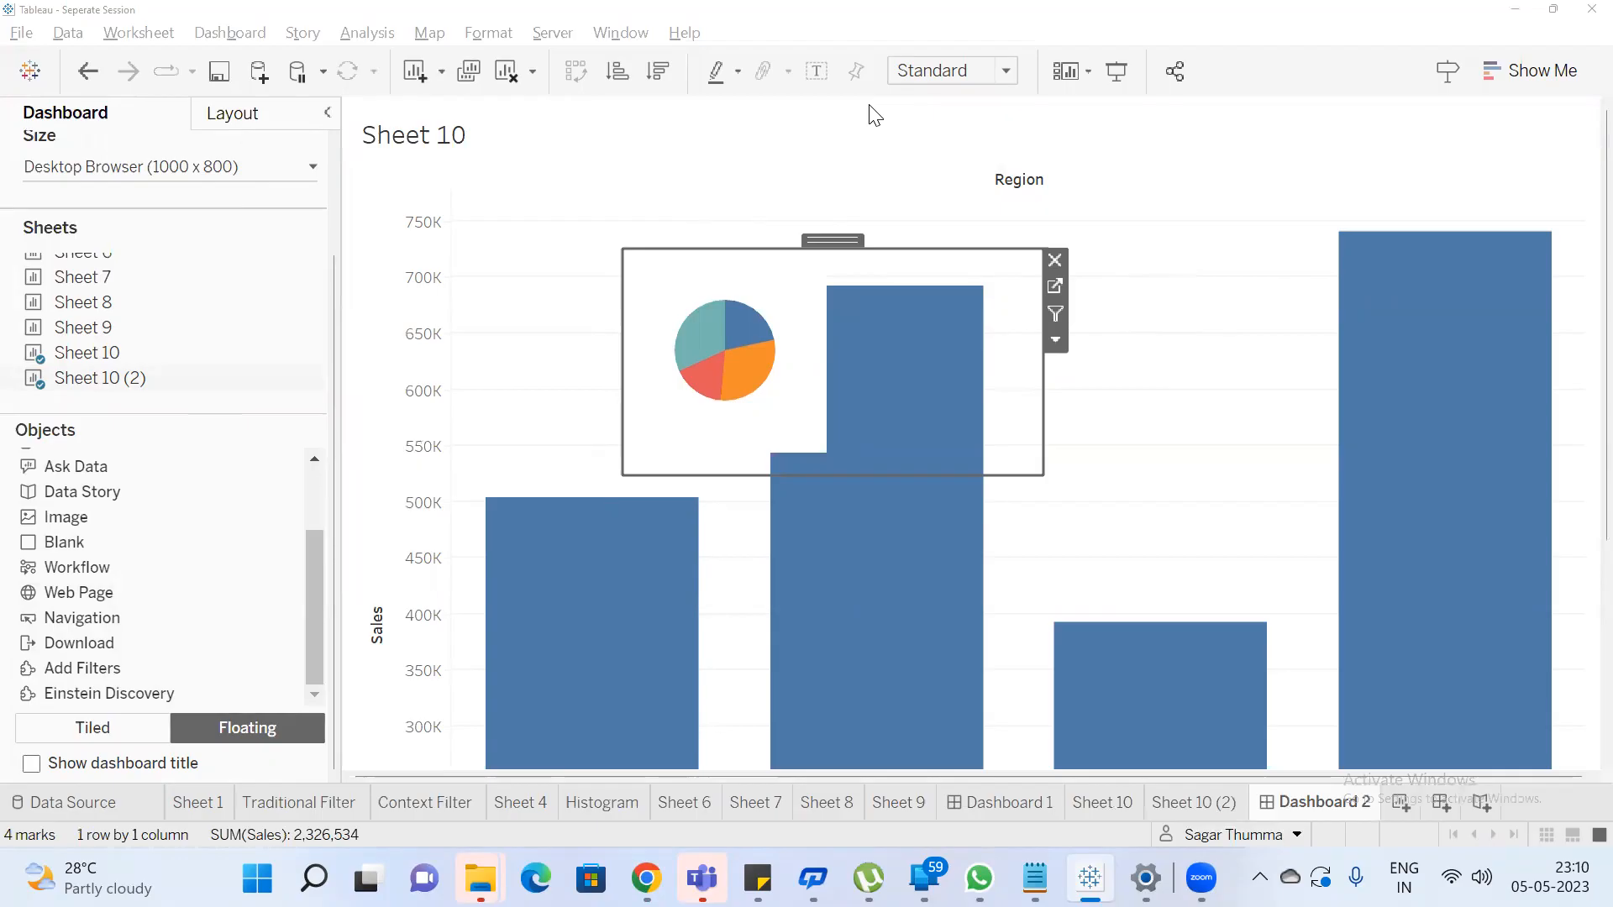
{"action": "left_click", "coordinate": [958, 63]}
{"action": "left_click", "coordinate": [945, 158]}
{"action": "left_click_drag", "start_coordinate": [1077, 206], "coordinate": [1291, 273]}
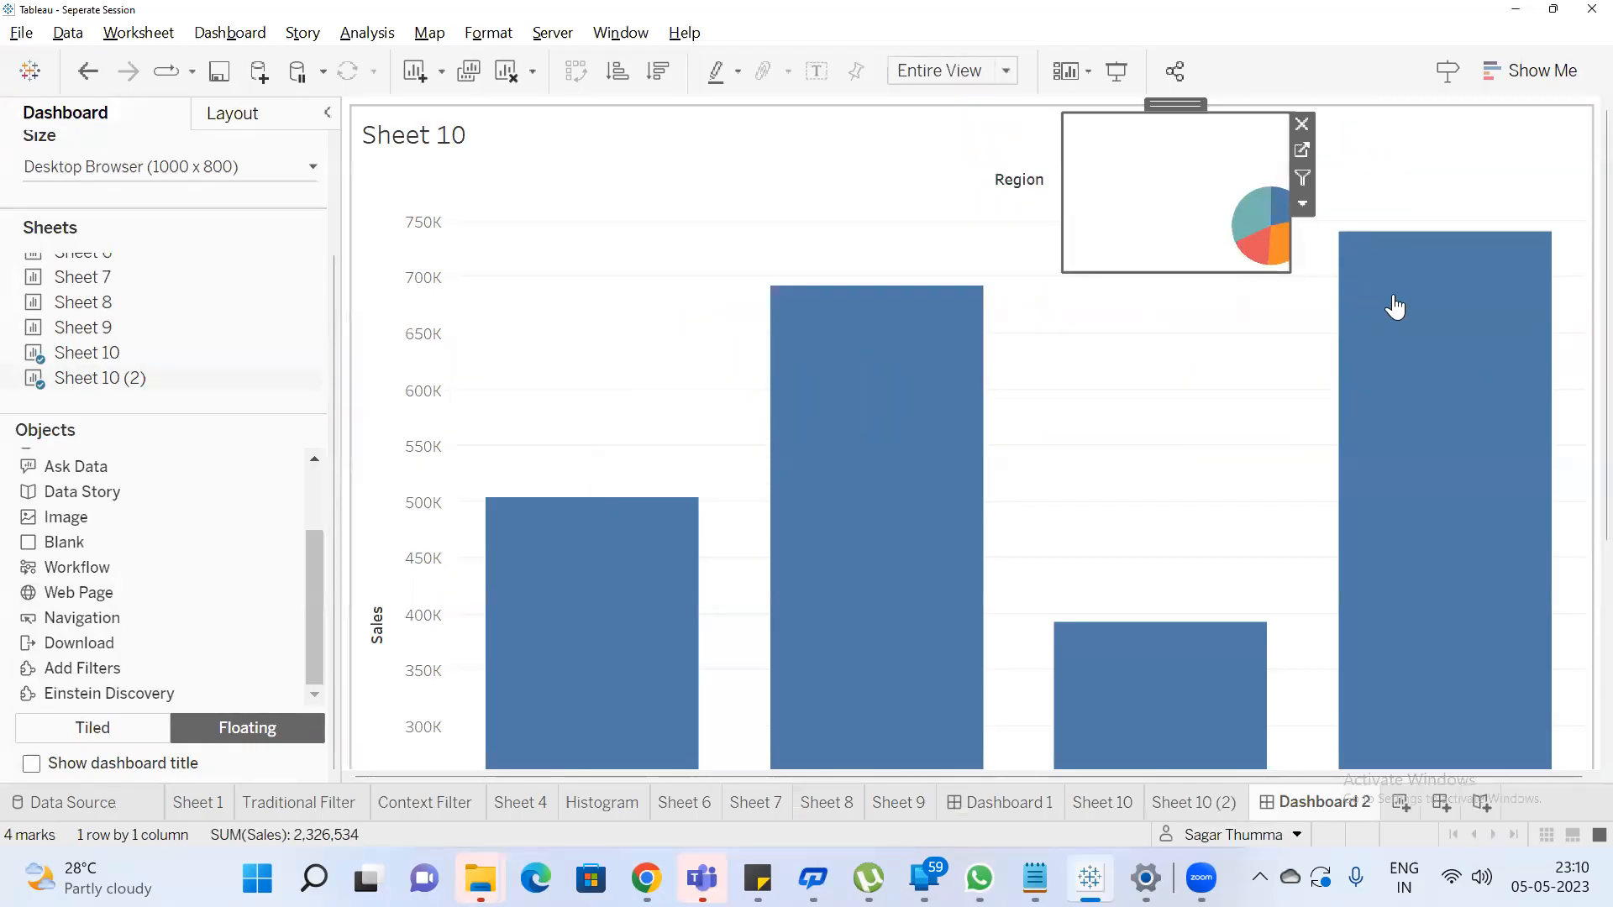
Set the pie chart's worksheet shading to None and move the floating pie slightly toward the West bar
{"action": "left_click", "coordinate": [1303, 203]}
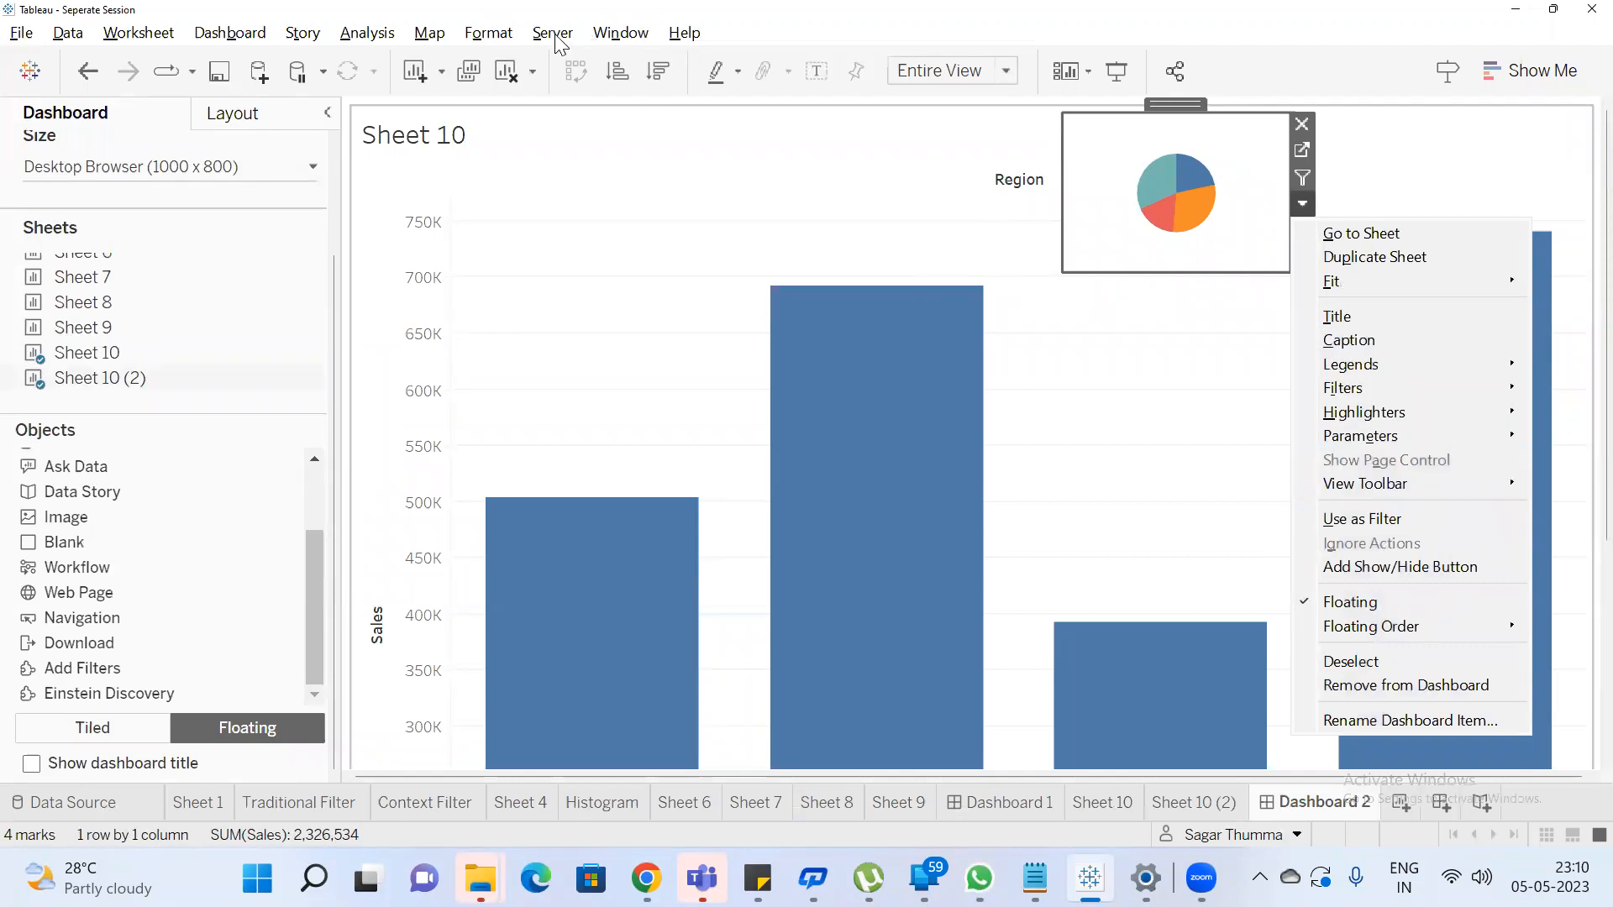
{"action": "left_click", "coordinate": [493, 35]}
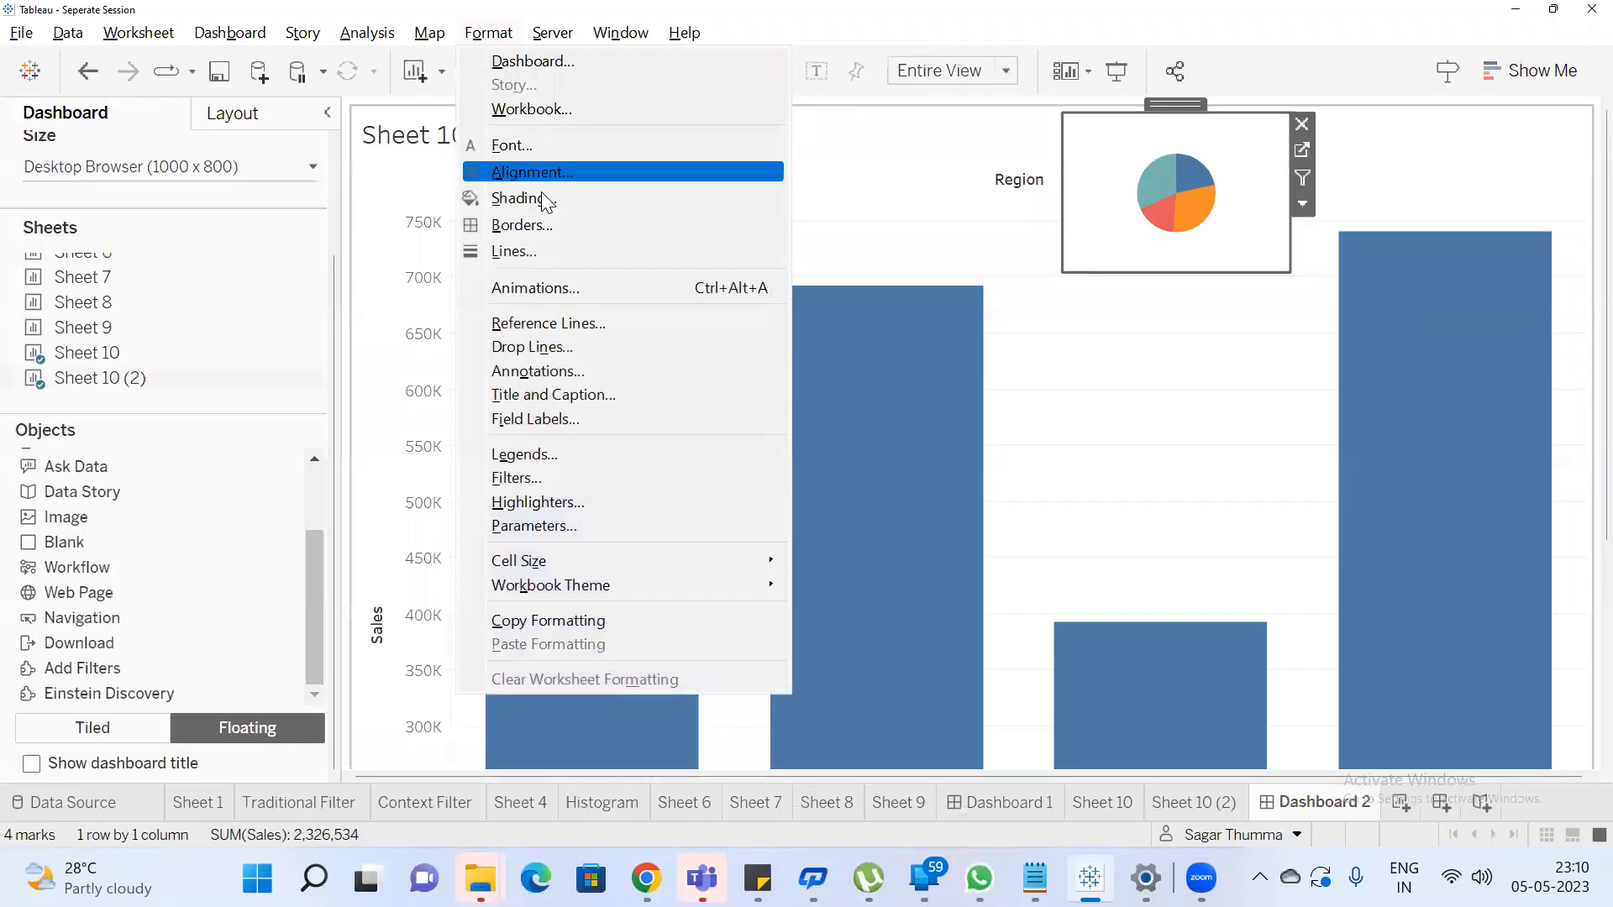
{"action": "left_click", "coordinate": [555, 202]}
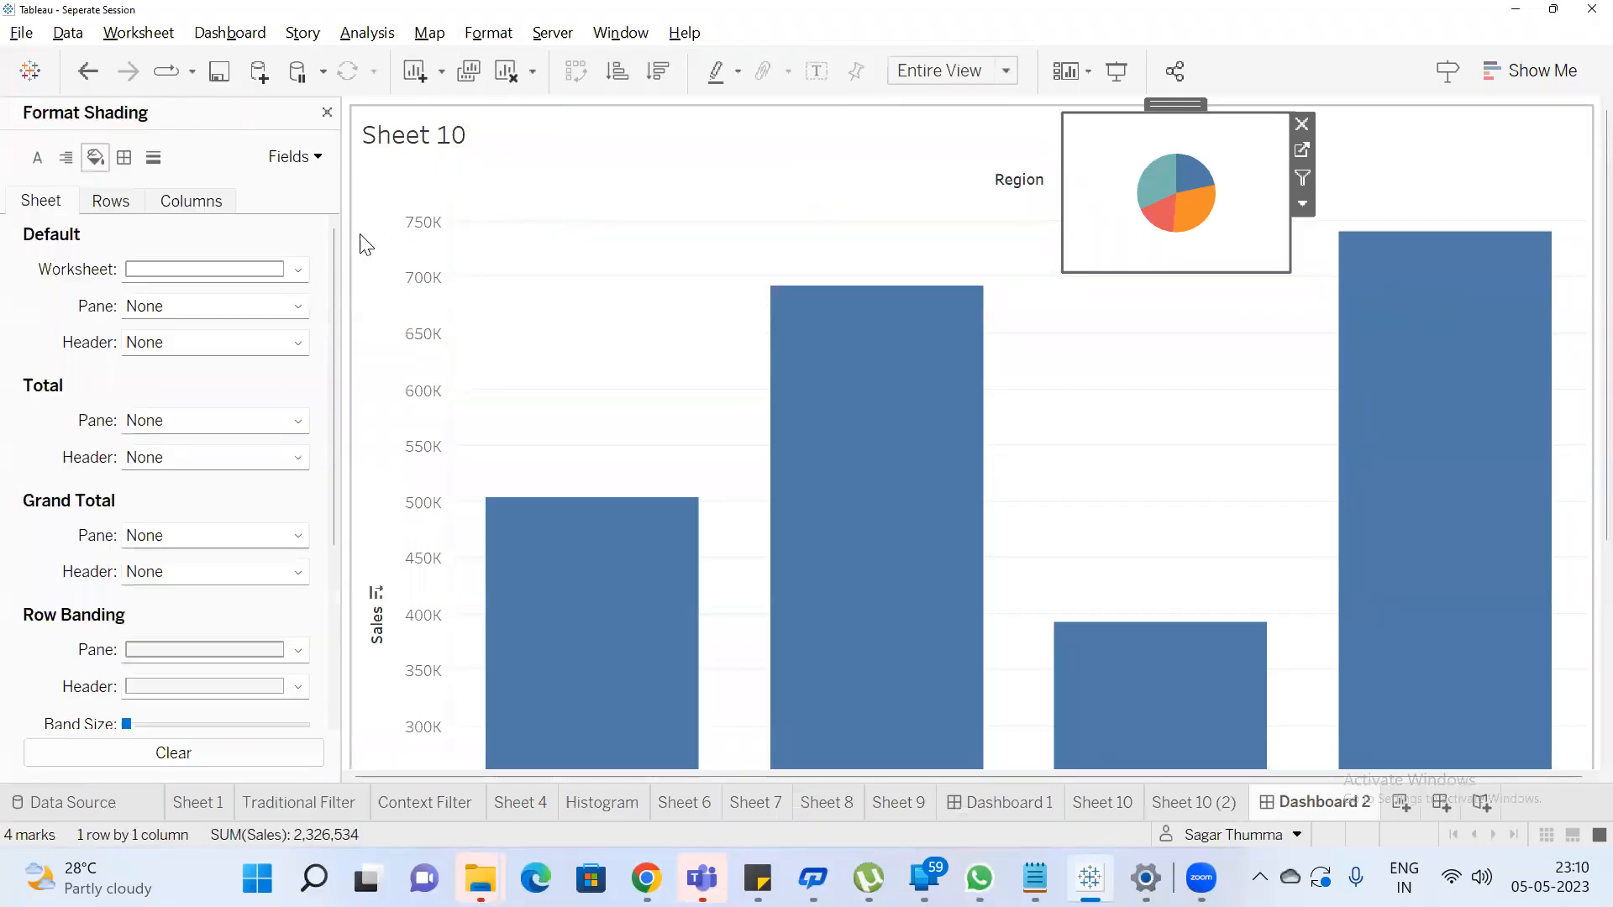
{"action": "left_click", "coordinate": [193, 271]}
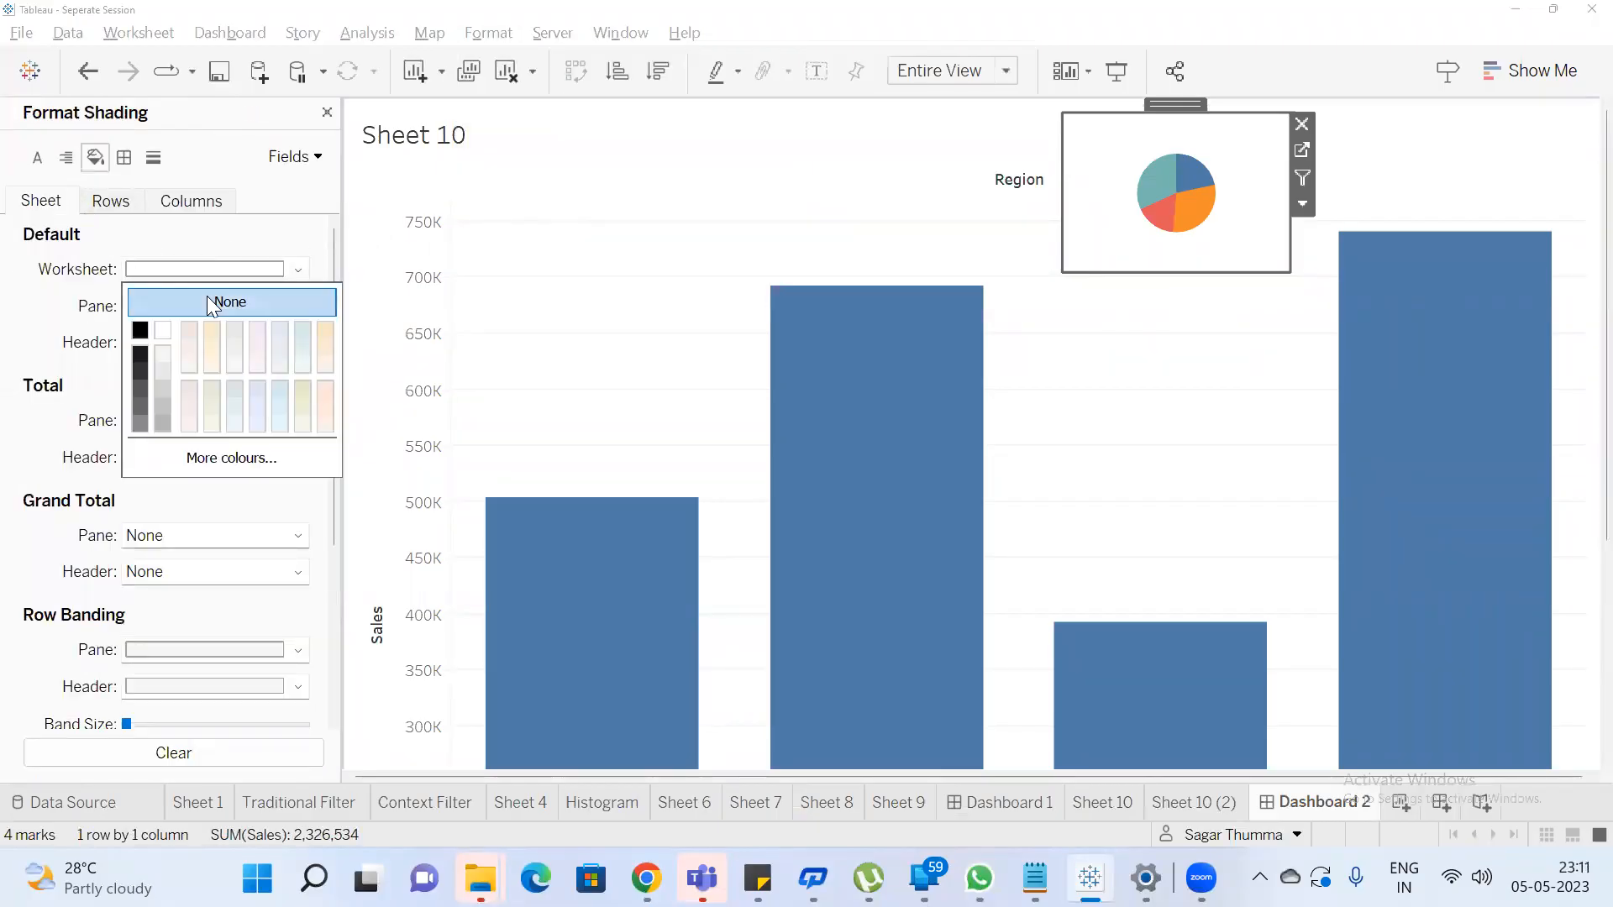
{"action": "left_click", "coordinate": [1182, 100]}
{"action": "mouse_move", "coordinate": [1183, 100]}
{"action": "left_mouse_down"}
{"action": "mouse_move", "coordinate": [1447, 238]}
{"action": "mouse_move", "coordinate": [1207, 81]}
{"action": "left_mouse_up"}
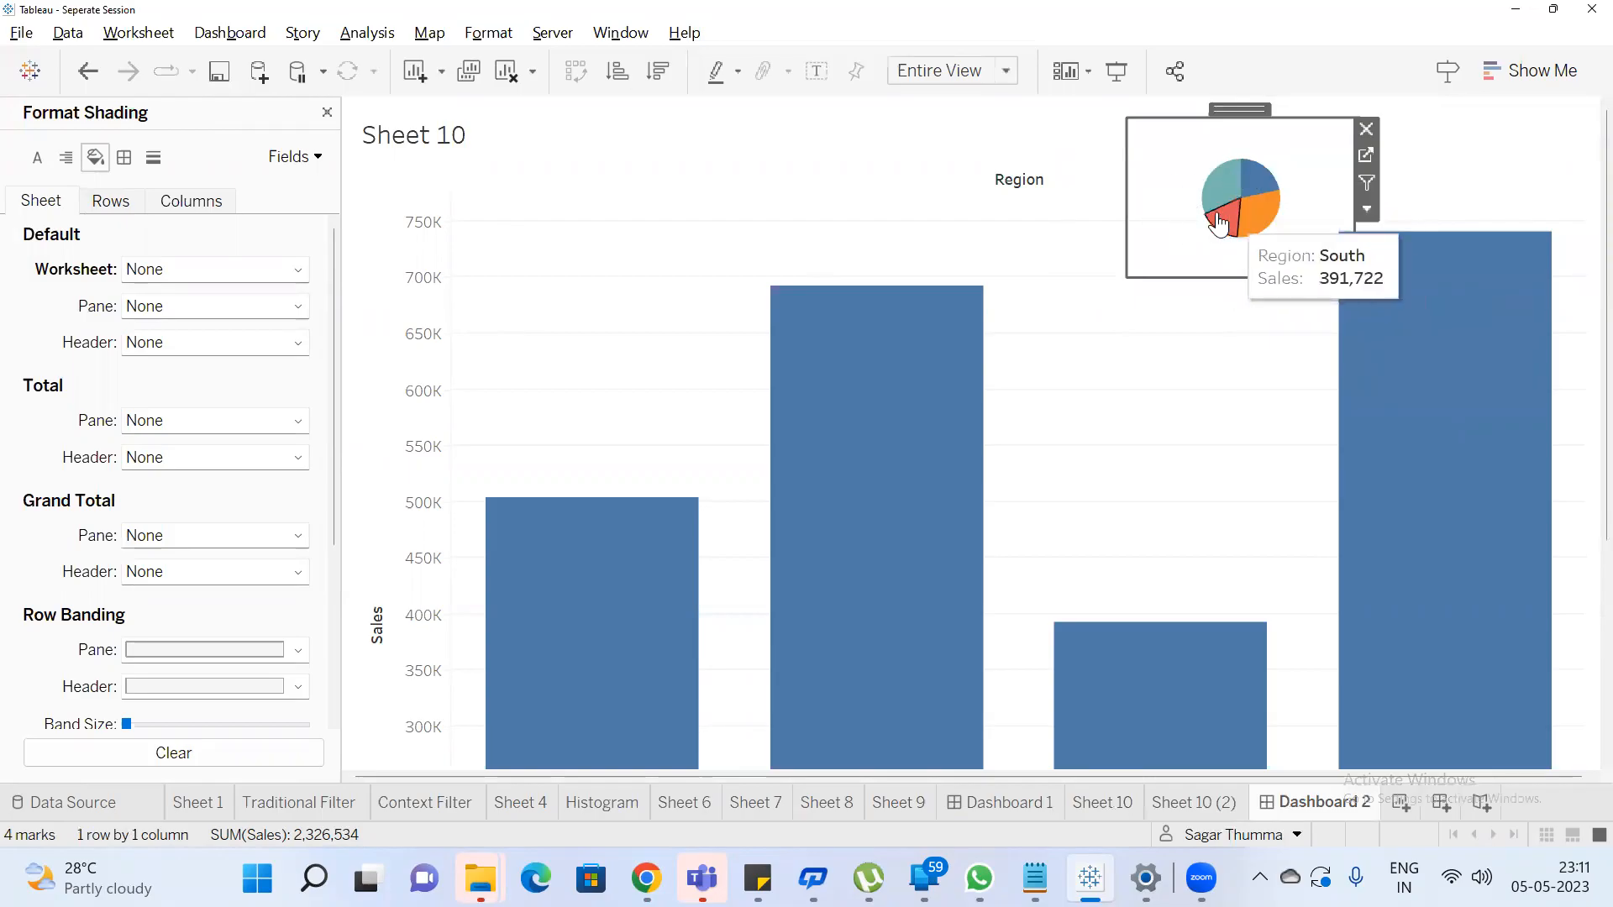
Open the pie chart's worksheet, enlarge the pie marks to just below the middle of the size range, and return to Dashboard 2
{"action": "mouse_move", "coordinate": [1291, 228]}
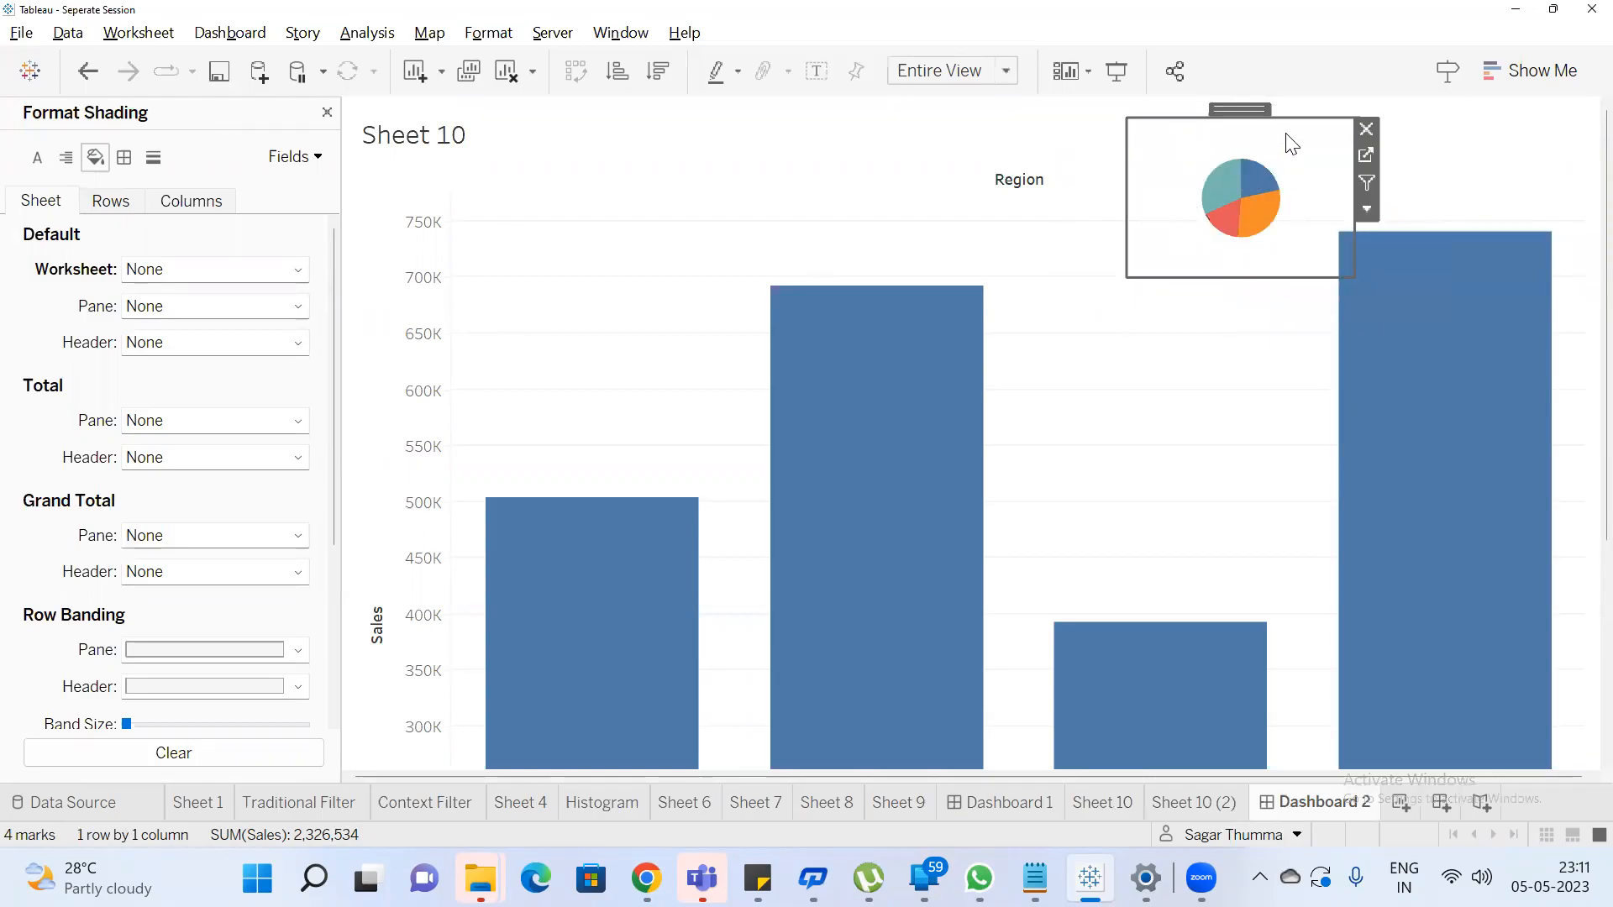
{"action": "left_click", "coordinate": [1365, 155]}
{"action": "left_click", "coordinate": [460, 388]}
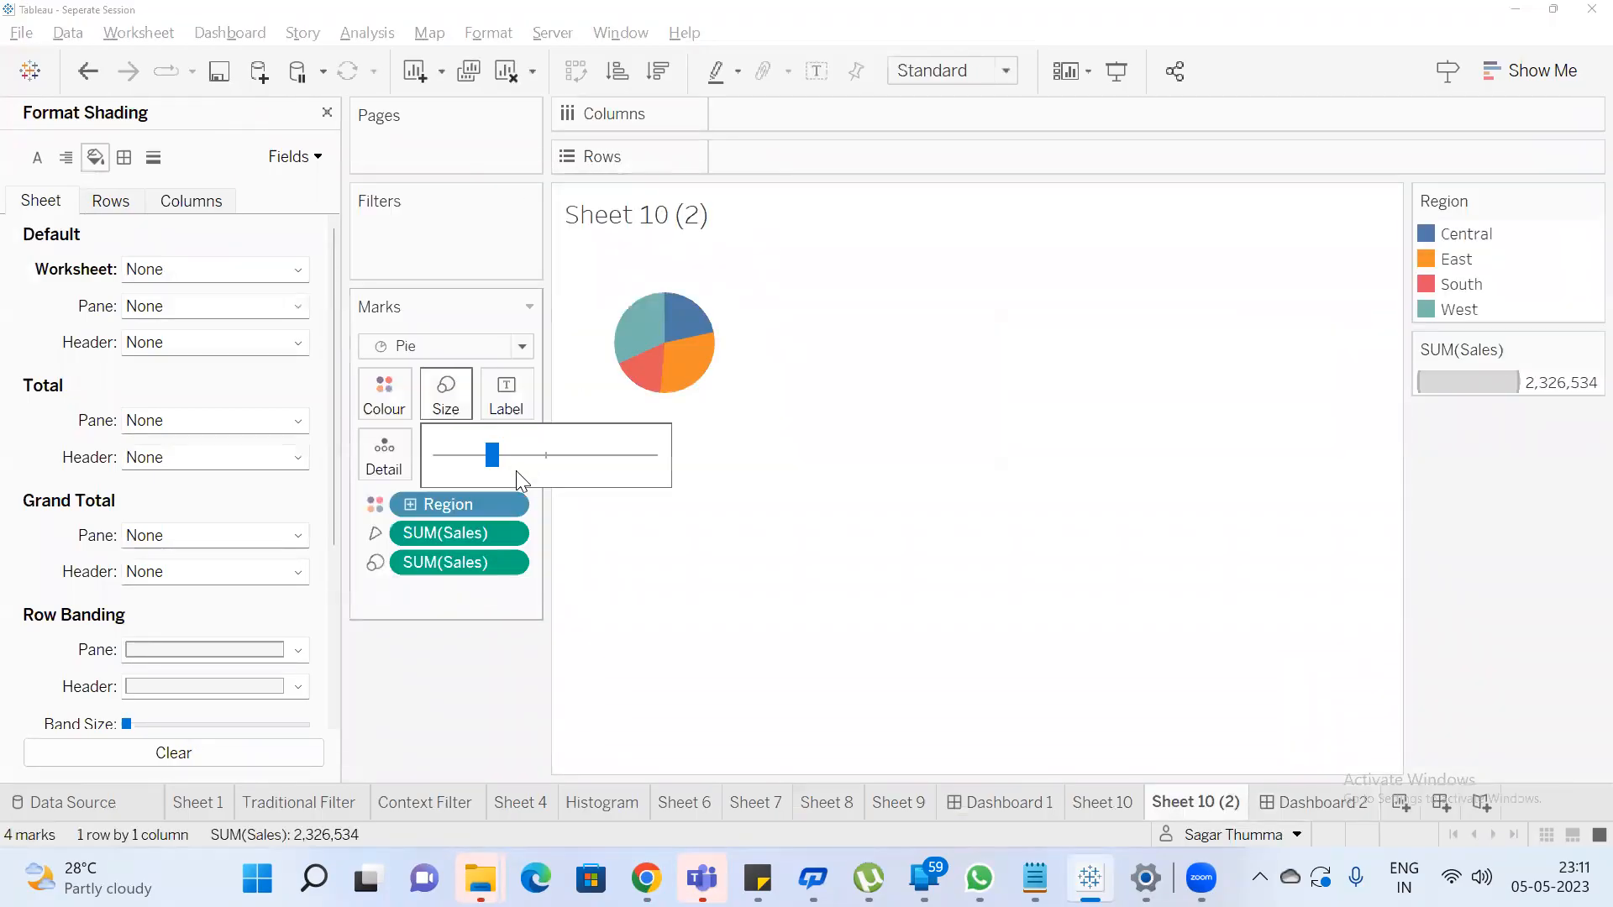
{"action": "left_click", "coordinate": [536, 460]}
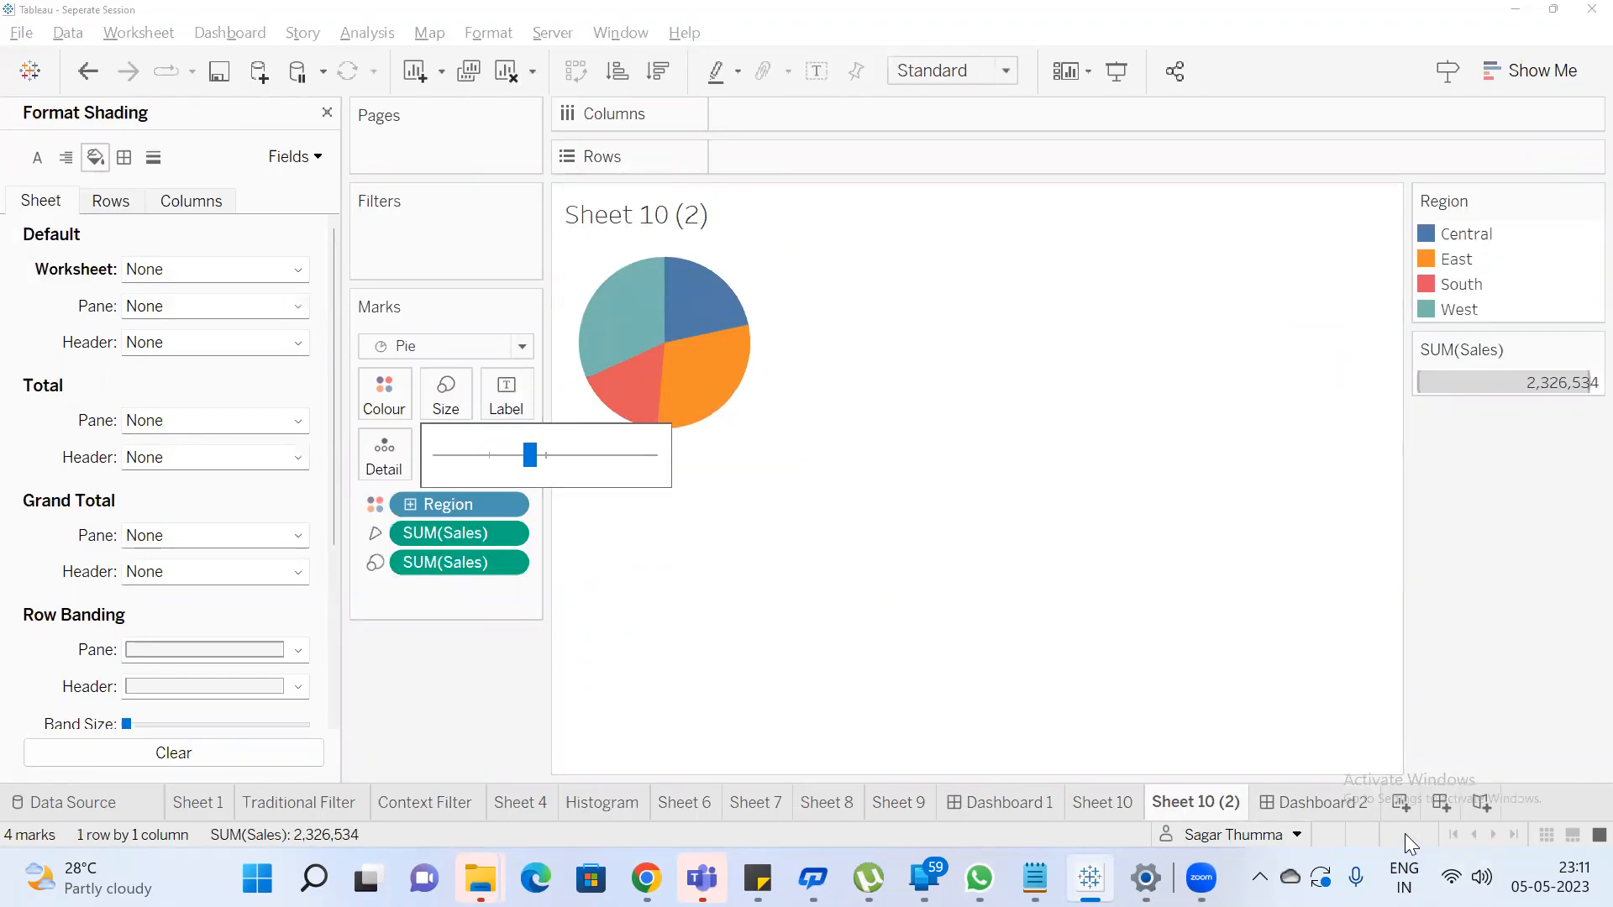
{"action": "left_click", "coordinate": [958, 584]}
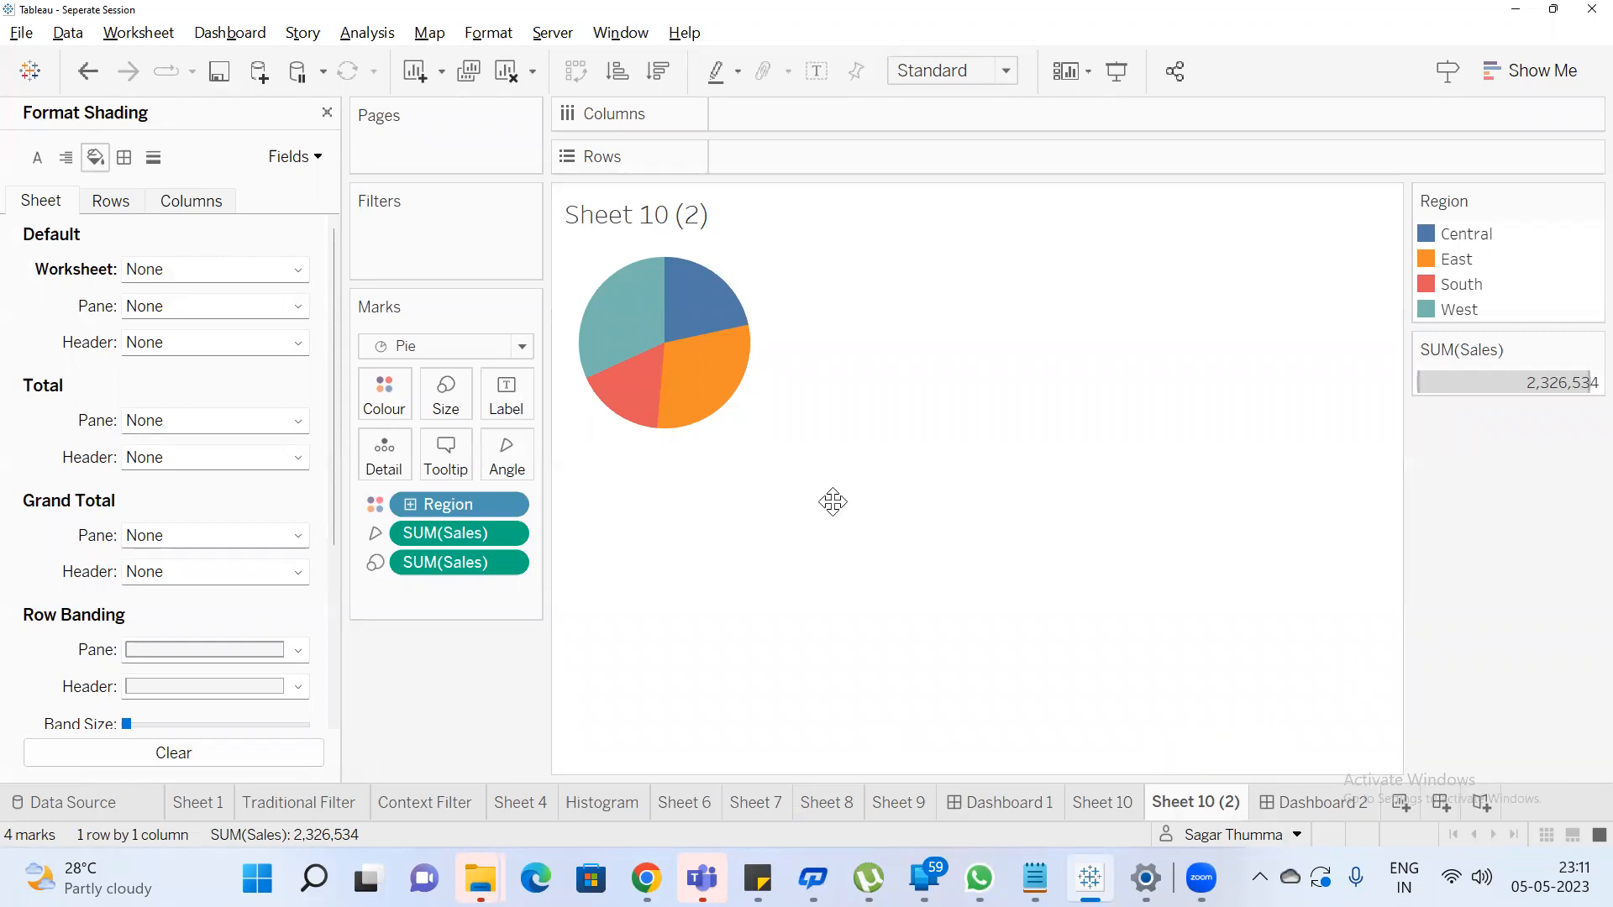
{"action": "left_click", "coordinate": [1313, 802]}
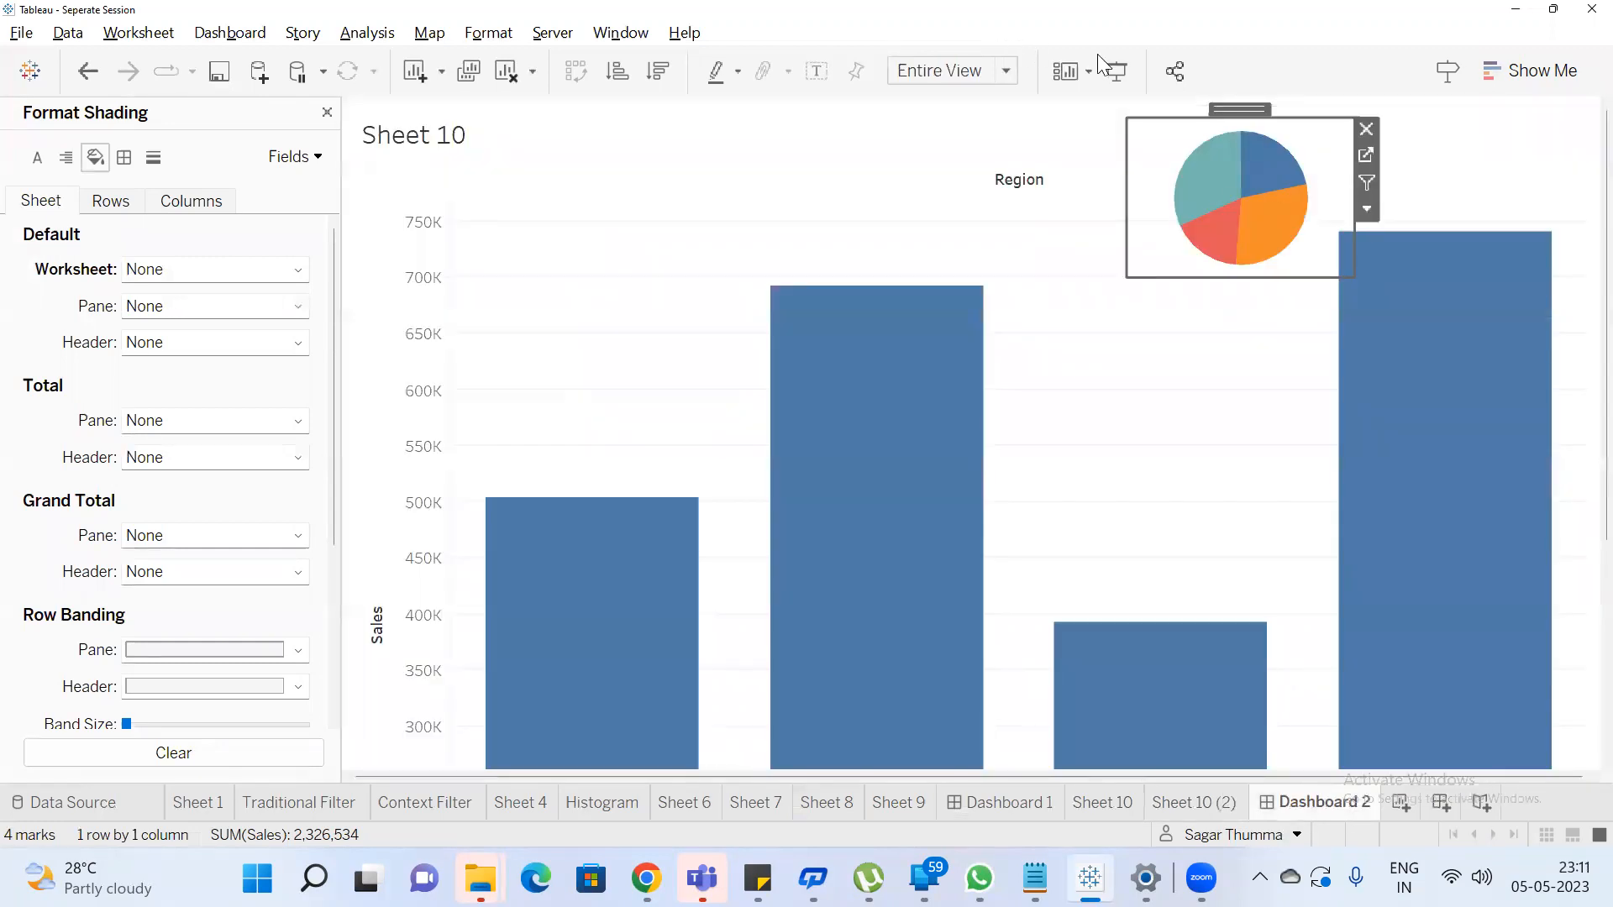
Preview the dashboard in presentation mode, then close the shading format settings
{"action": "left_click", "coordinate": [1129, 73]}
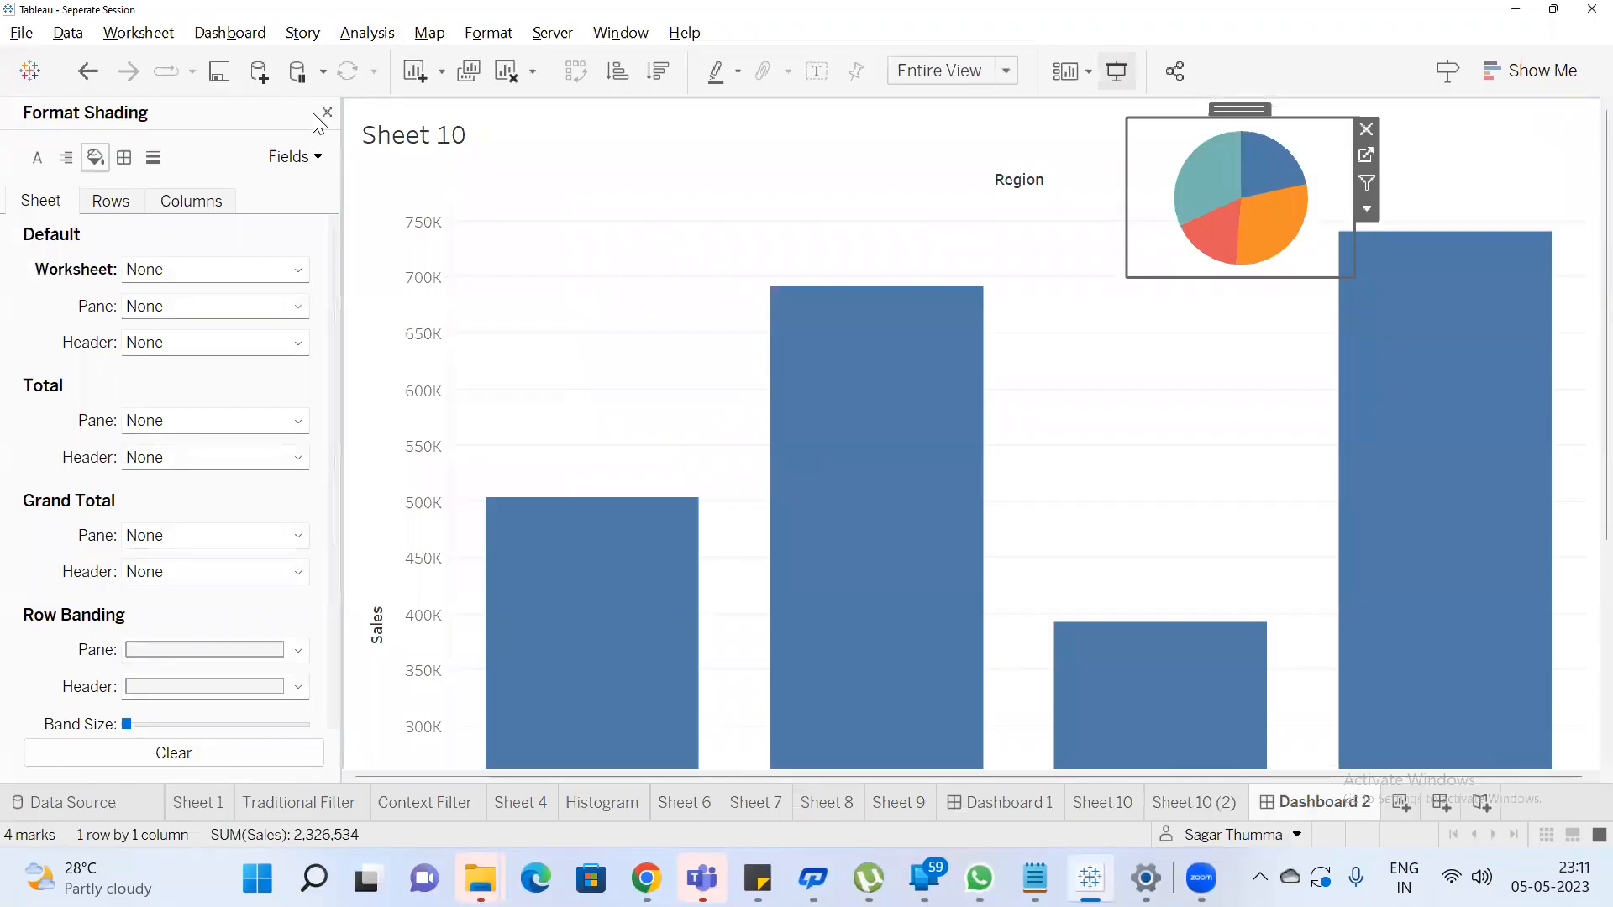
{"action": "left_click", "coordinate": [327, 111]}
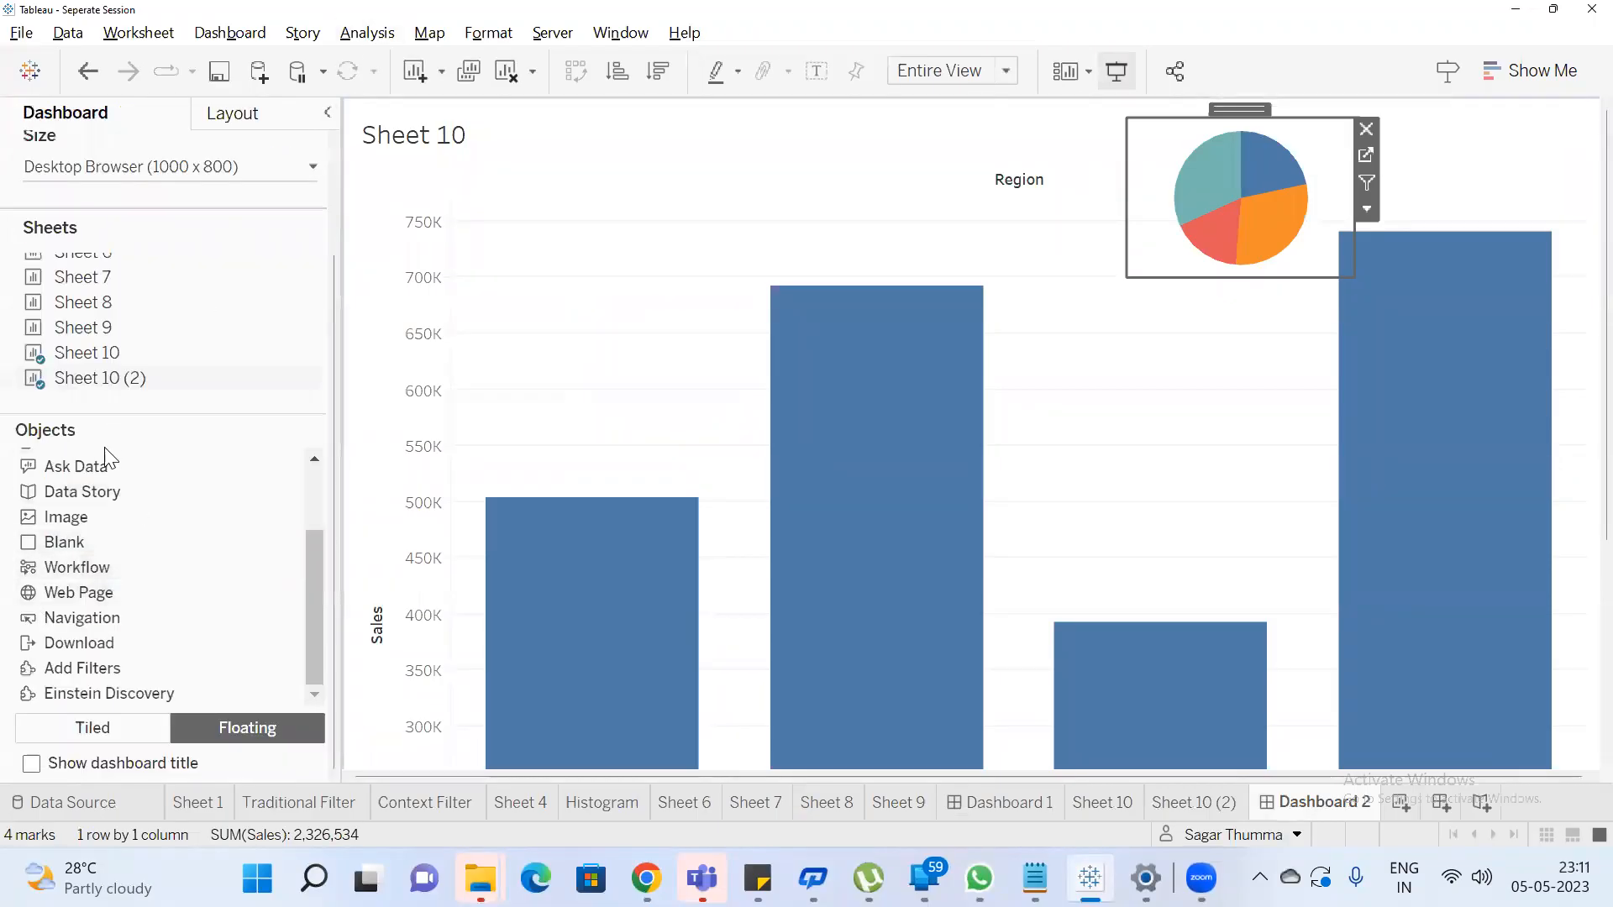
{"action": "scroll", "coordinate": [106, 528], "scroll_direction": "up", "scroll_amount": 3}
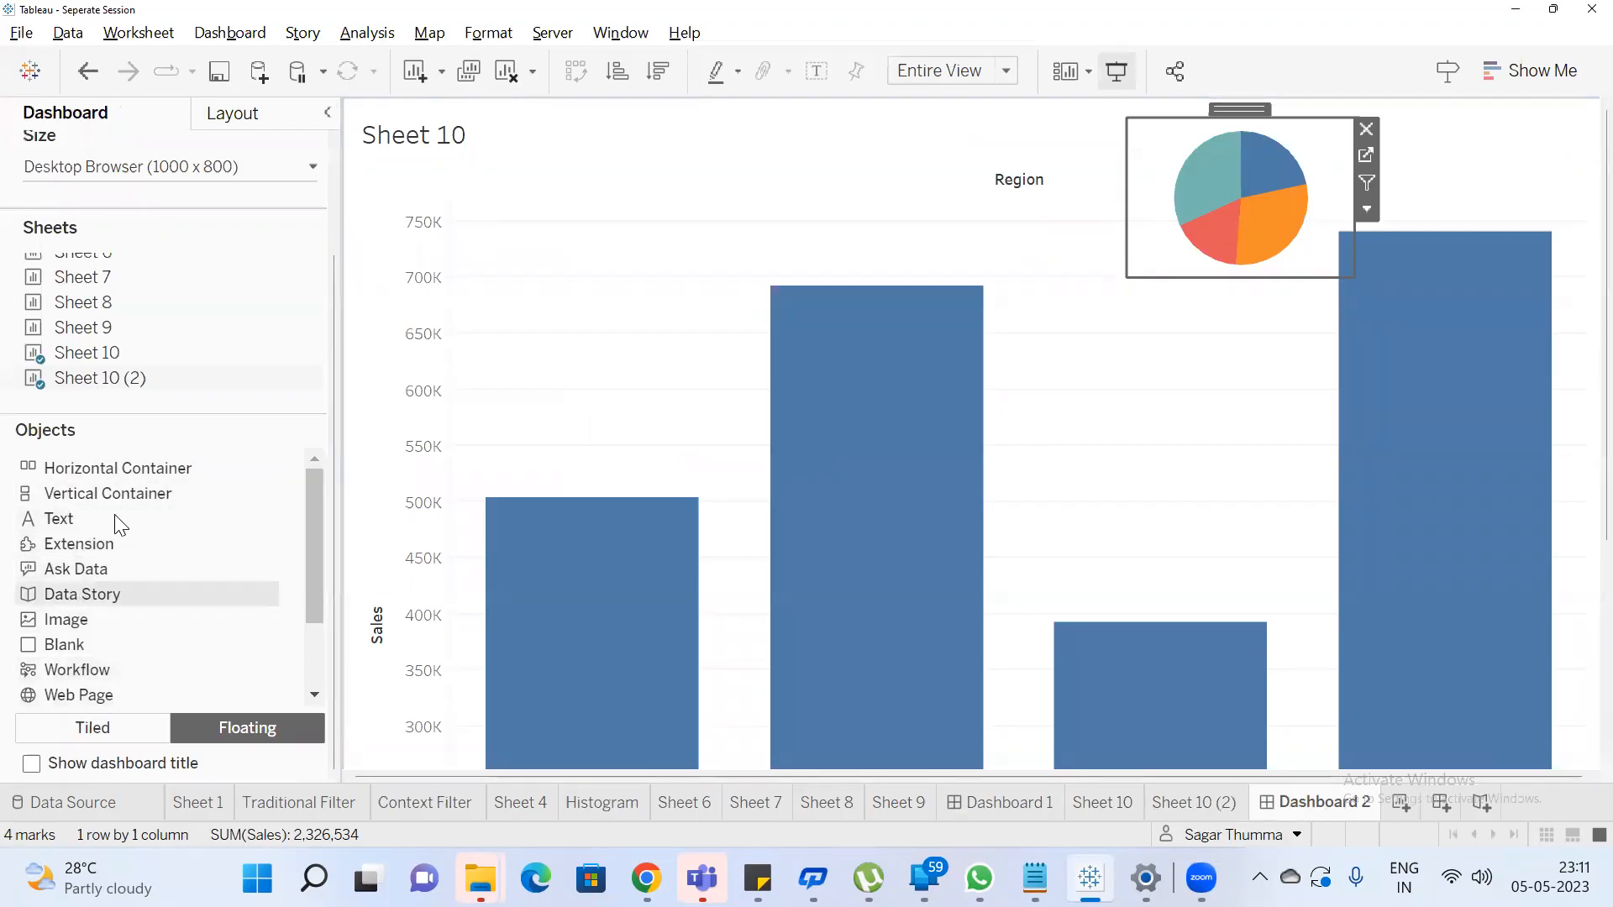
{"action": "scroll", "coordinate": [124, 525], "scroll_direction": "down", "scroll_amount": 3}
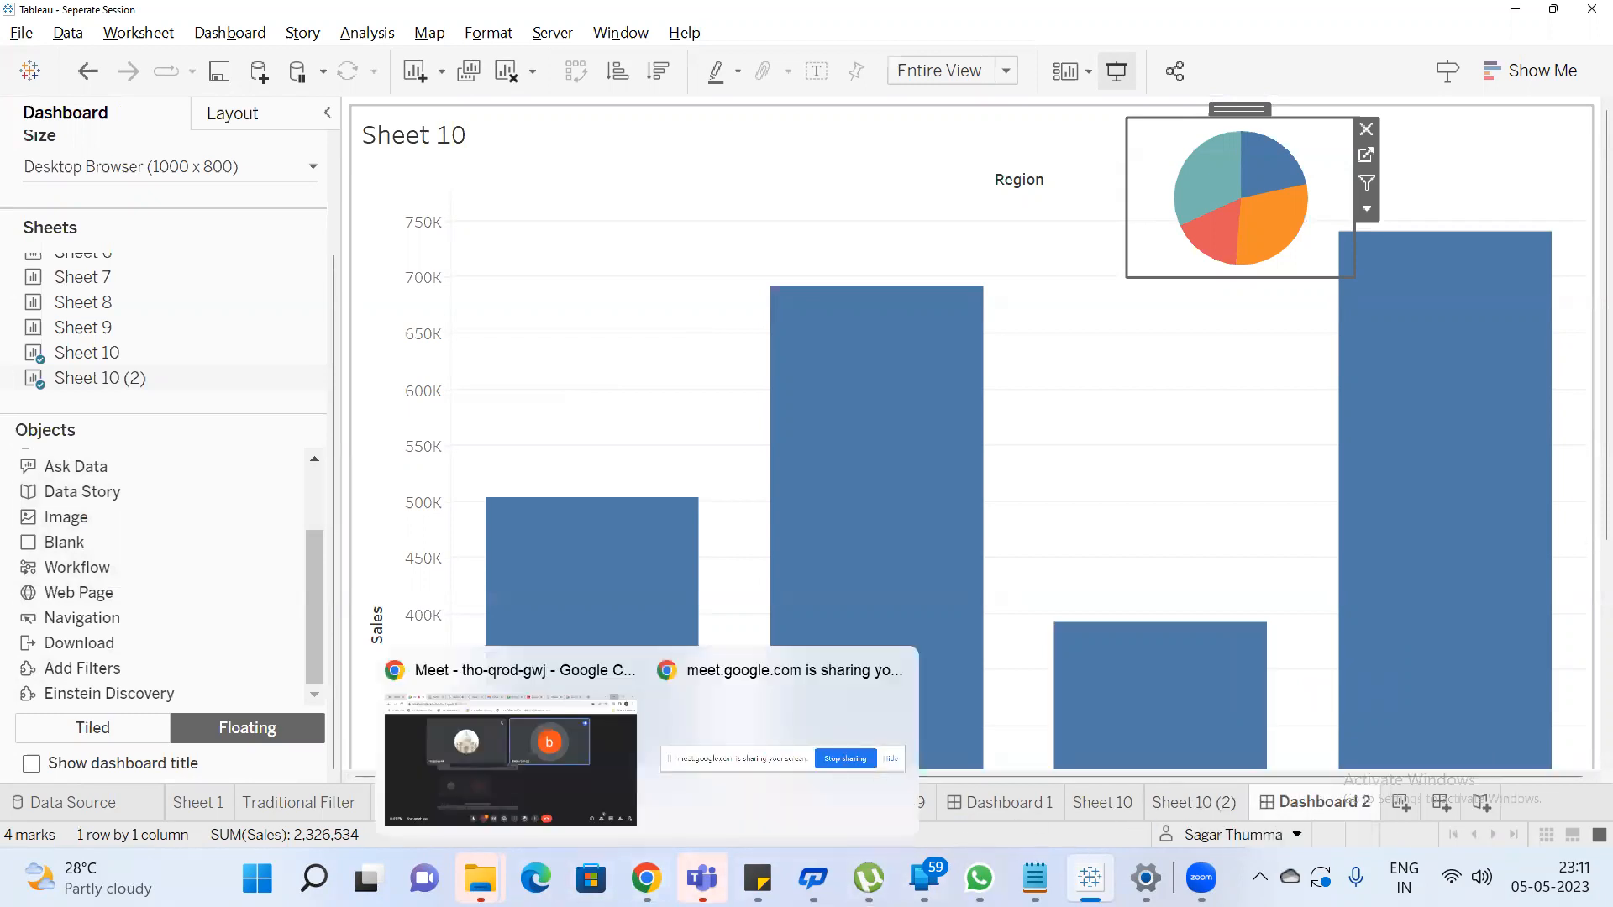
{"action": "mouse_move", "coordinate": [1035, 878]}
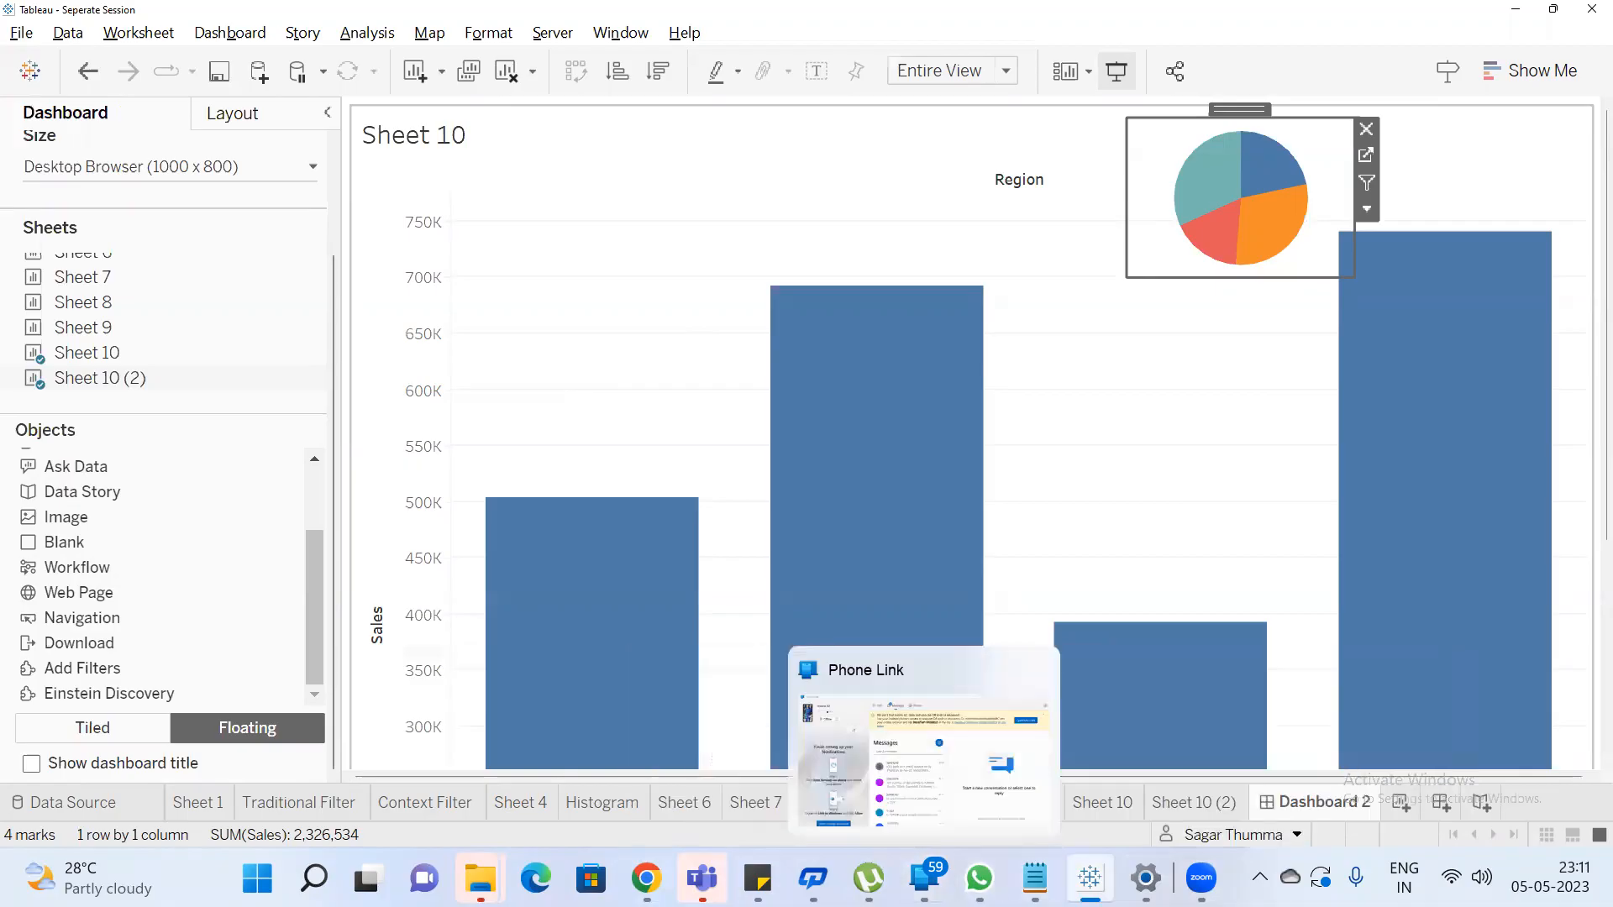
{"action": "left_click", "coordinate": [1259, 878]}
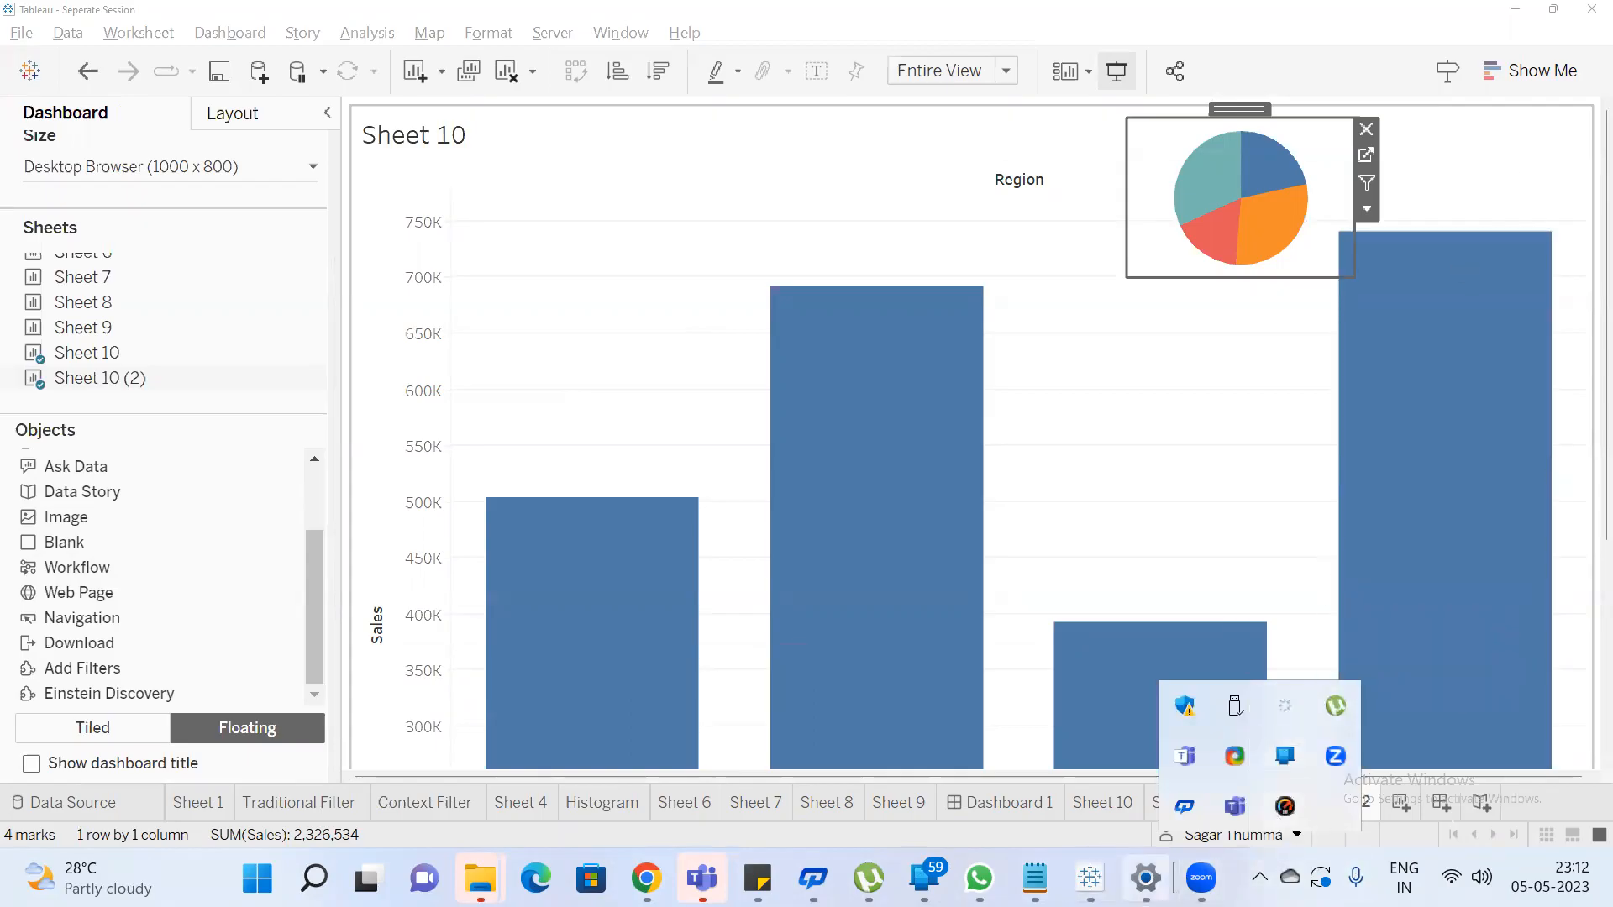
Switch to the Windows display settings, set the scale to 125% and reopen the scale choices
{"action": "left_click", "coordinate": [1145, 878]}
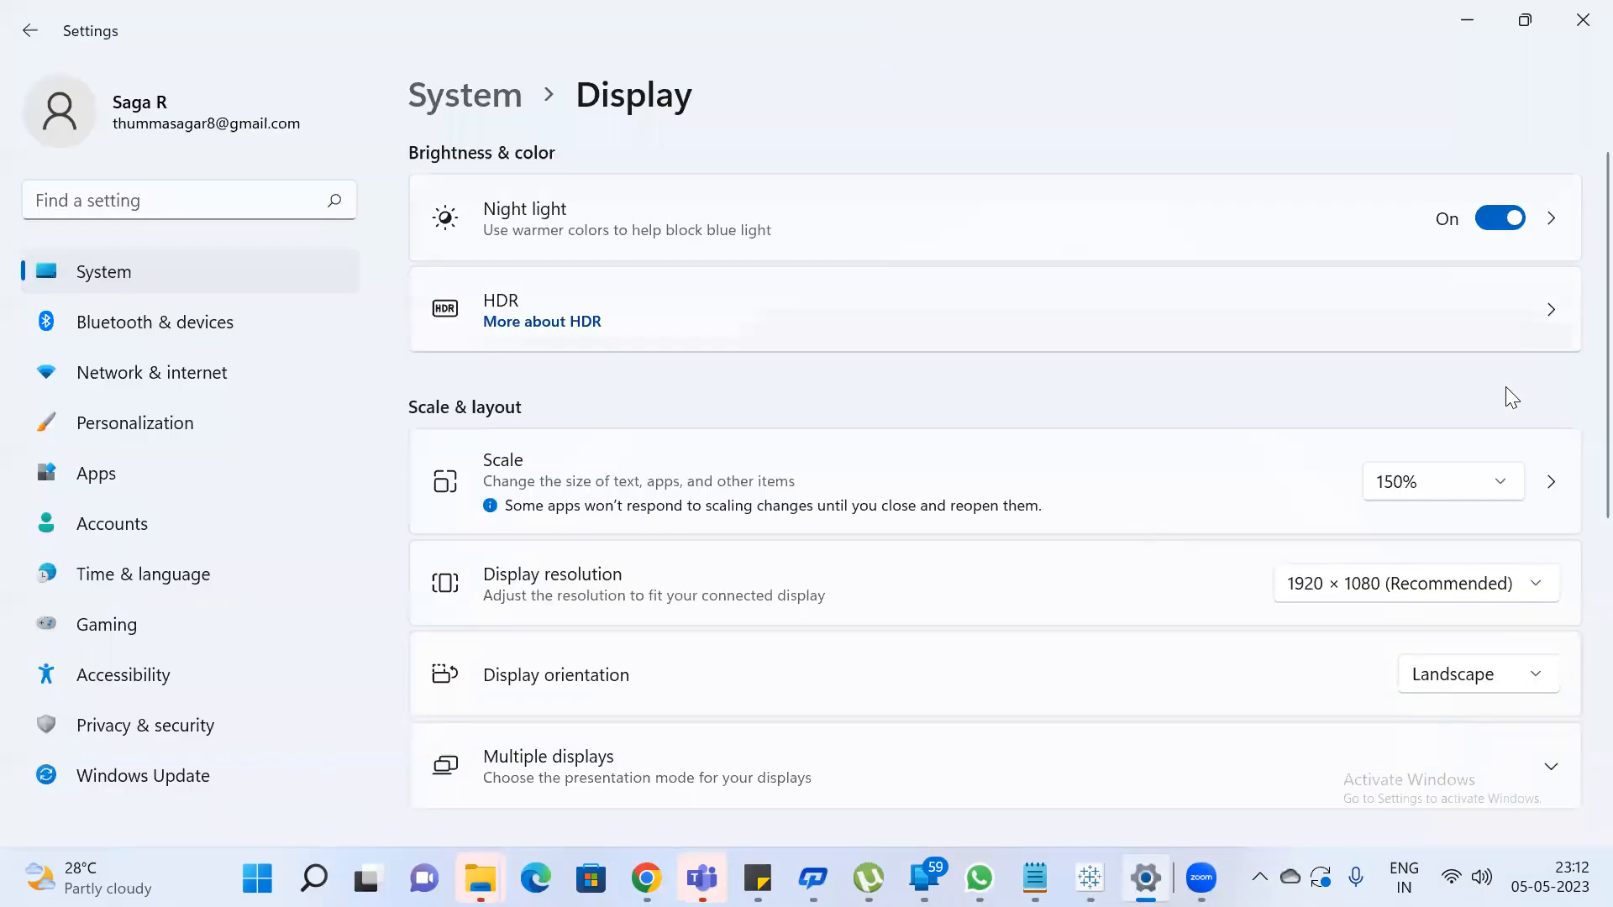
{"action": "left_click", "coordinate": [1485, 488]}
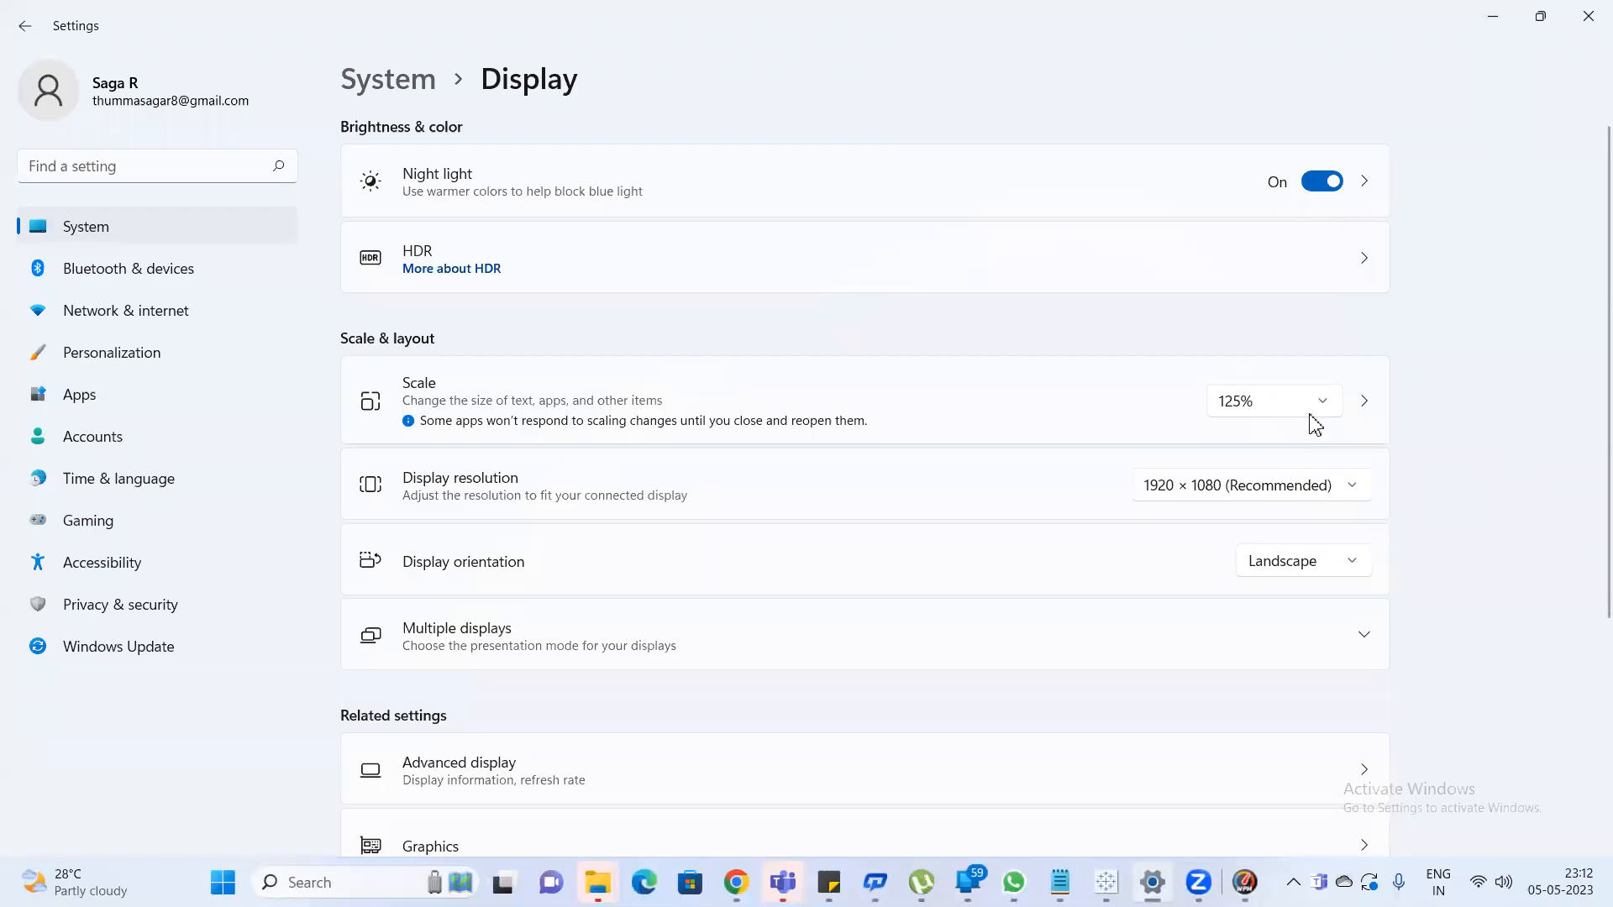
{"action": "left_click", "coordinate": [1312, 410]}
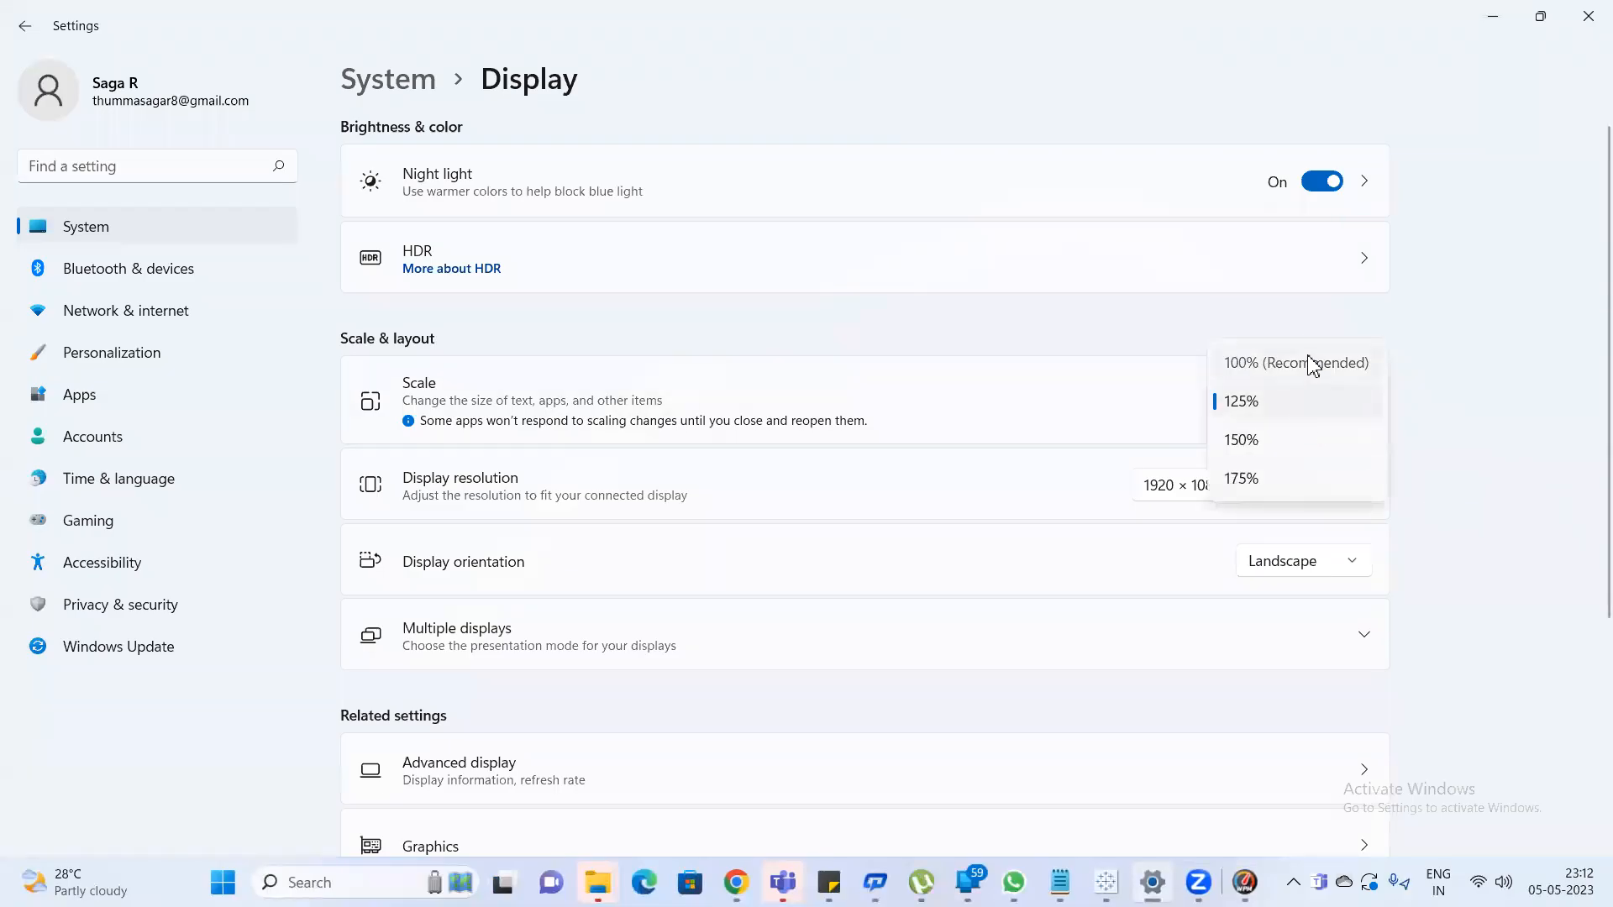
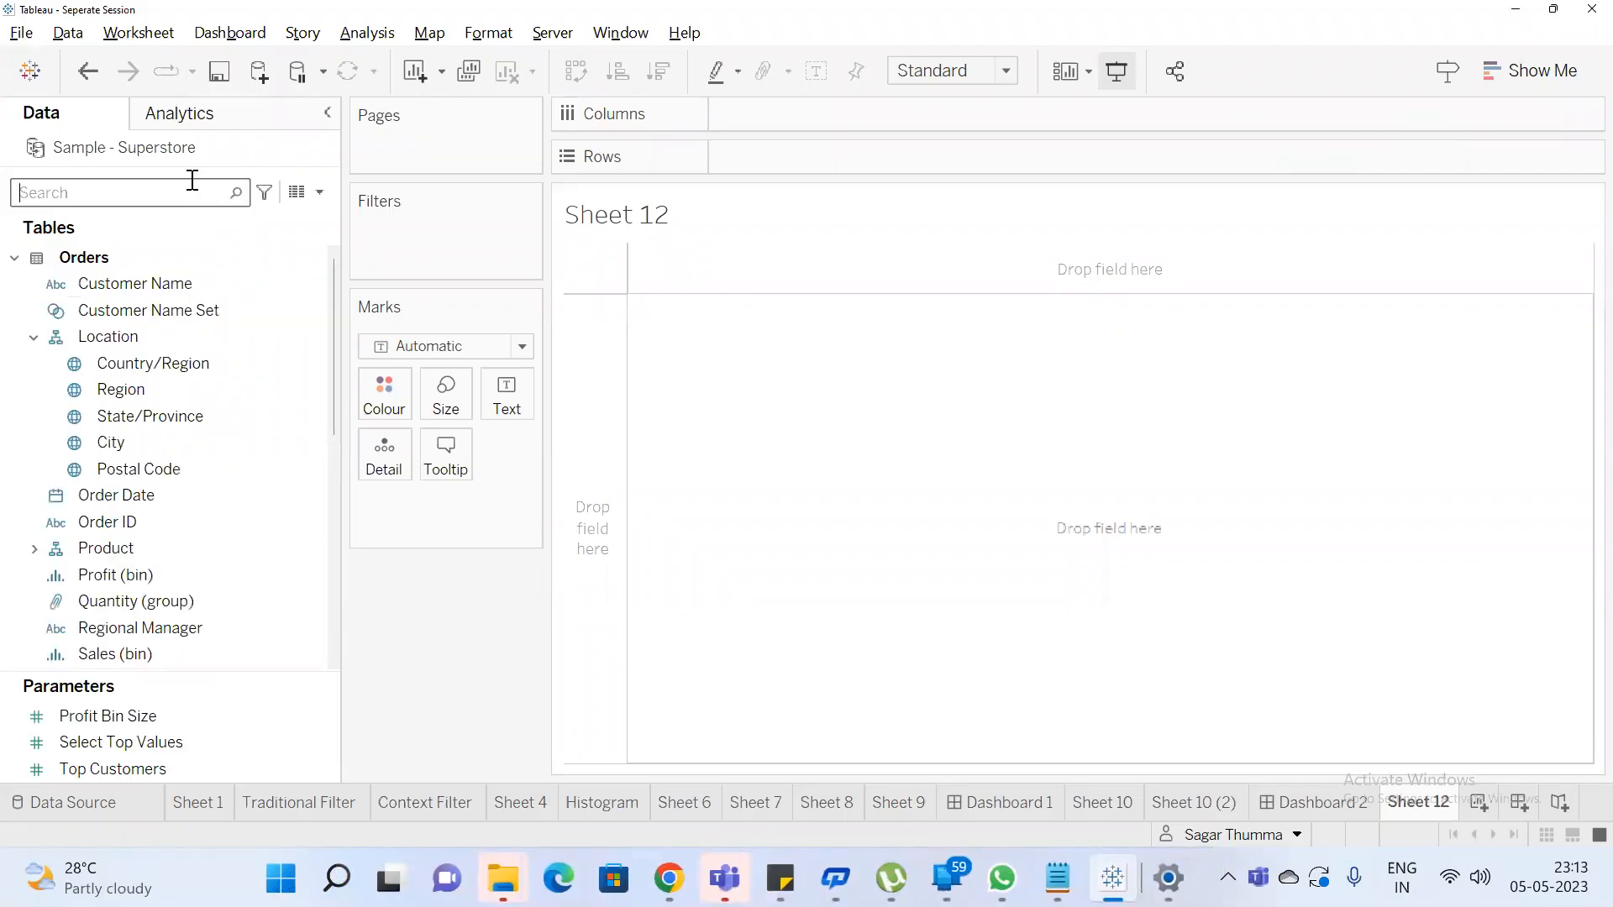
Search the fields for "ord" and place Order Date on Rows in Sheet 12 as a continuous Month
{"action": "type", "text": "ord"}
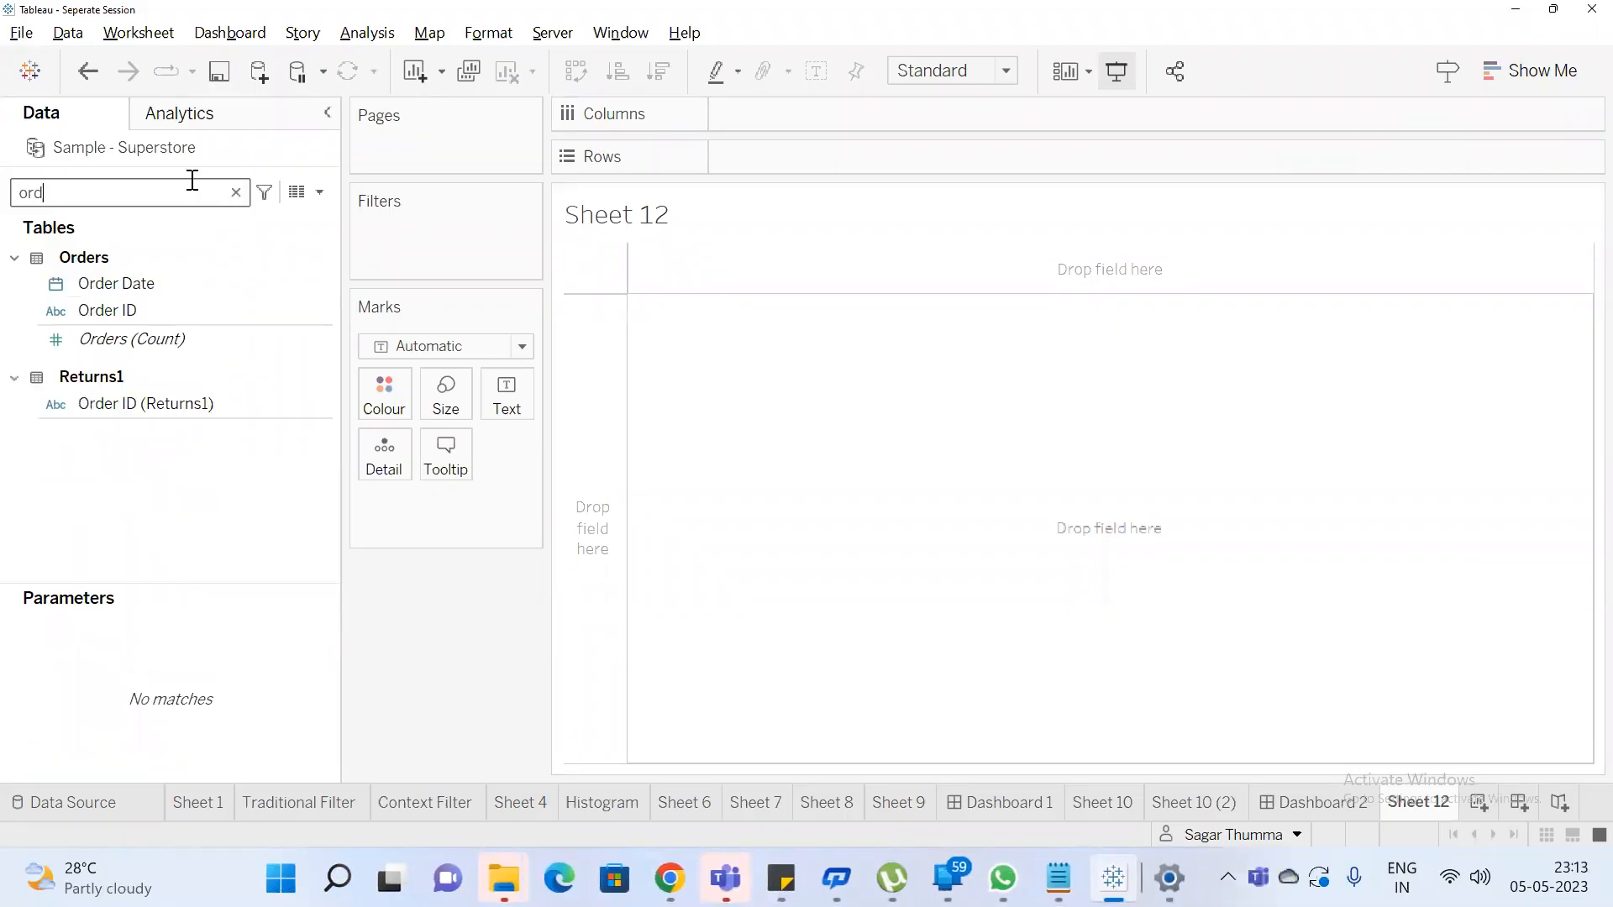
{"action": "left_click_drag", "start_coordinate": [118, 285], "coordinate": [766, 146]}
{"action": "right_click", "coordinate": [766, 146]}
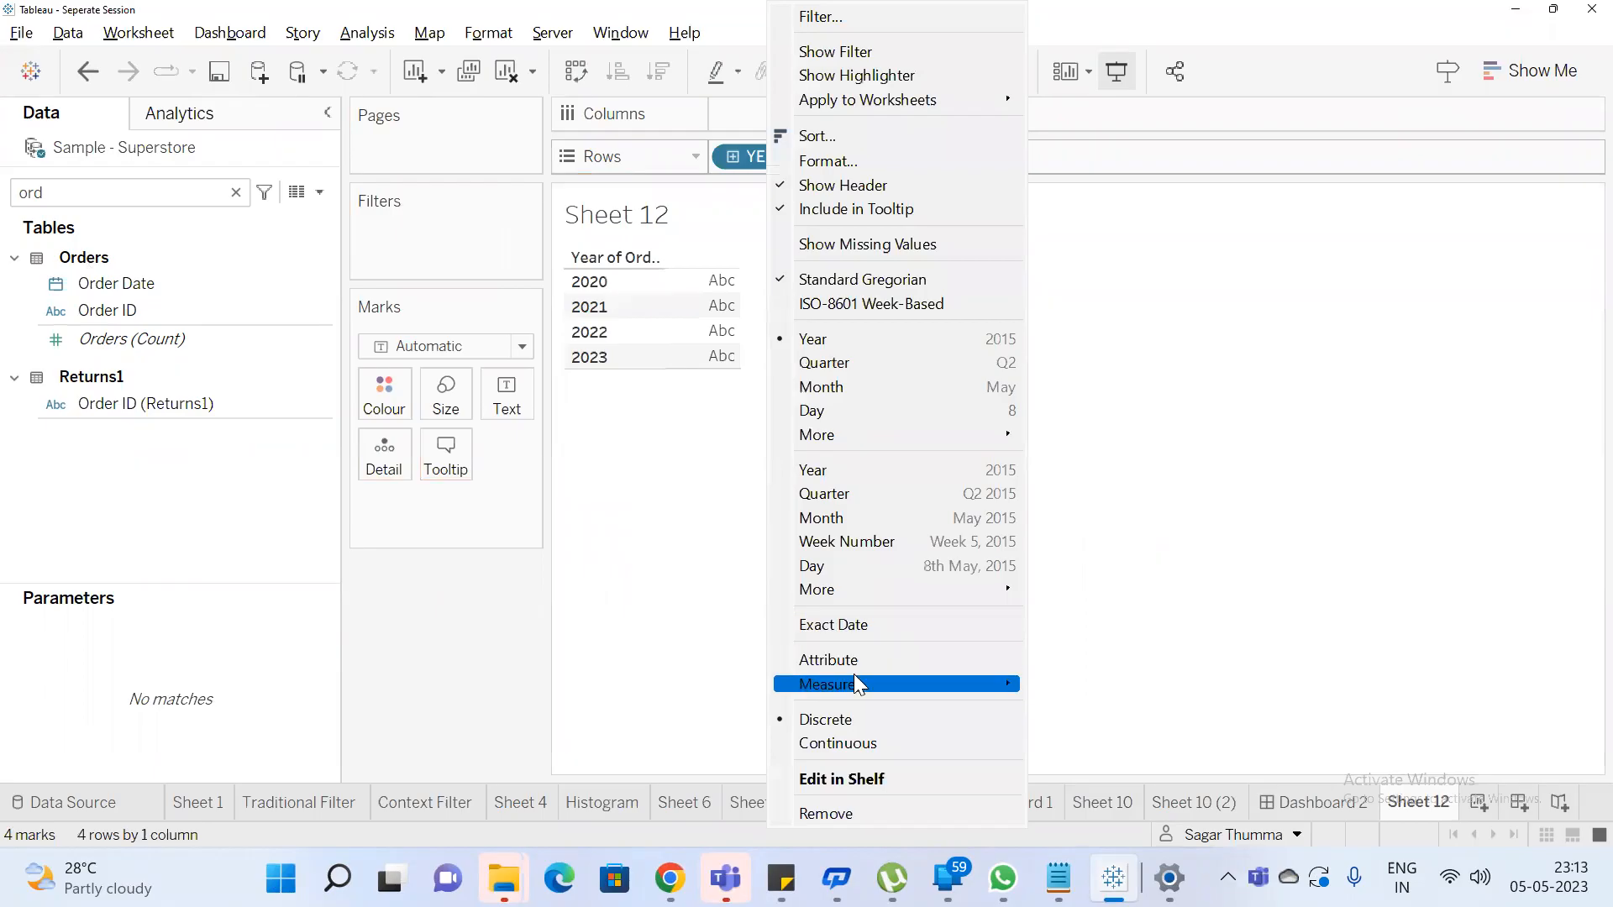
{"action": "left_click", "coordinate": [852, 517]}
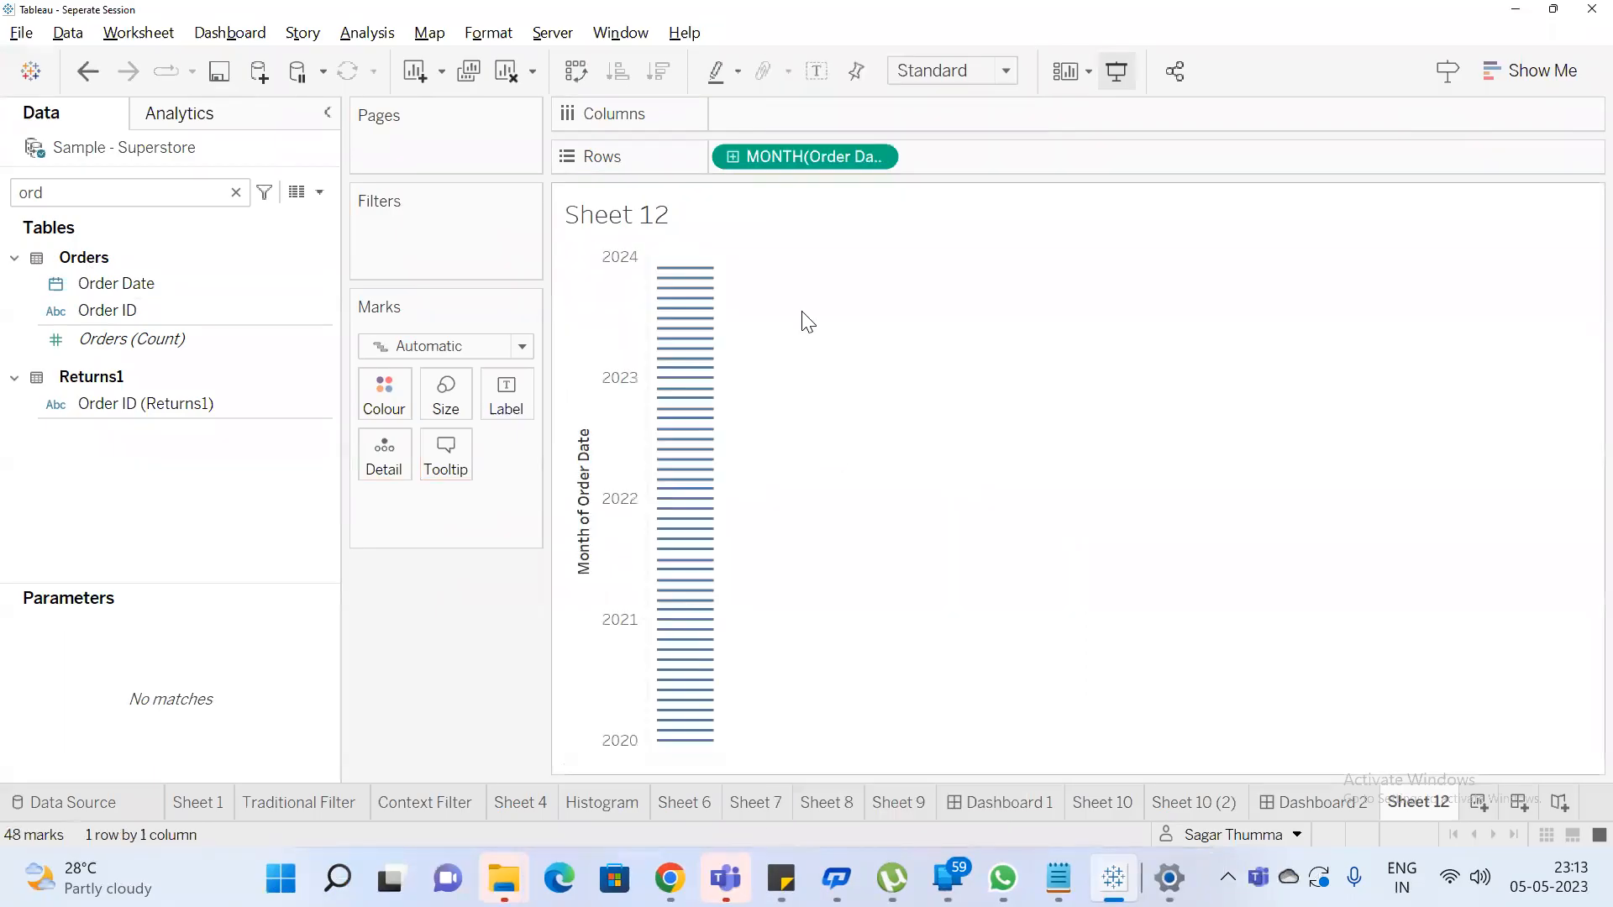
Turn the Sheet 12 view into a text table of Order Date months and hide the chart suggestions
{"action": "left_click", "coordinate": [1546, 70]}
{"action": "left_click", "coordinate": [1421, 151]}
{"action": "left_click", "coordinate": [1527, 76]}
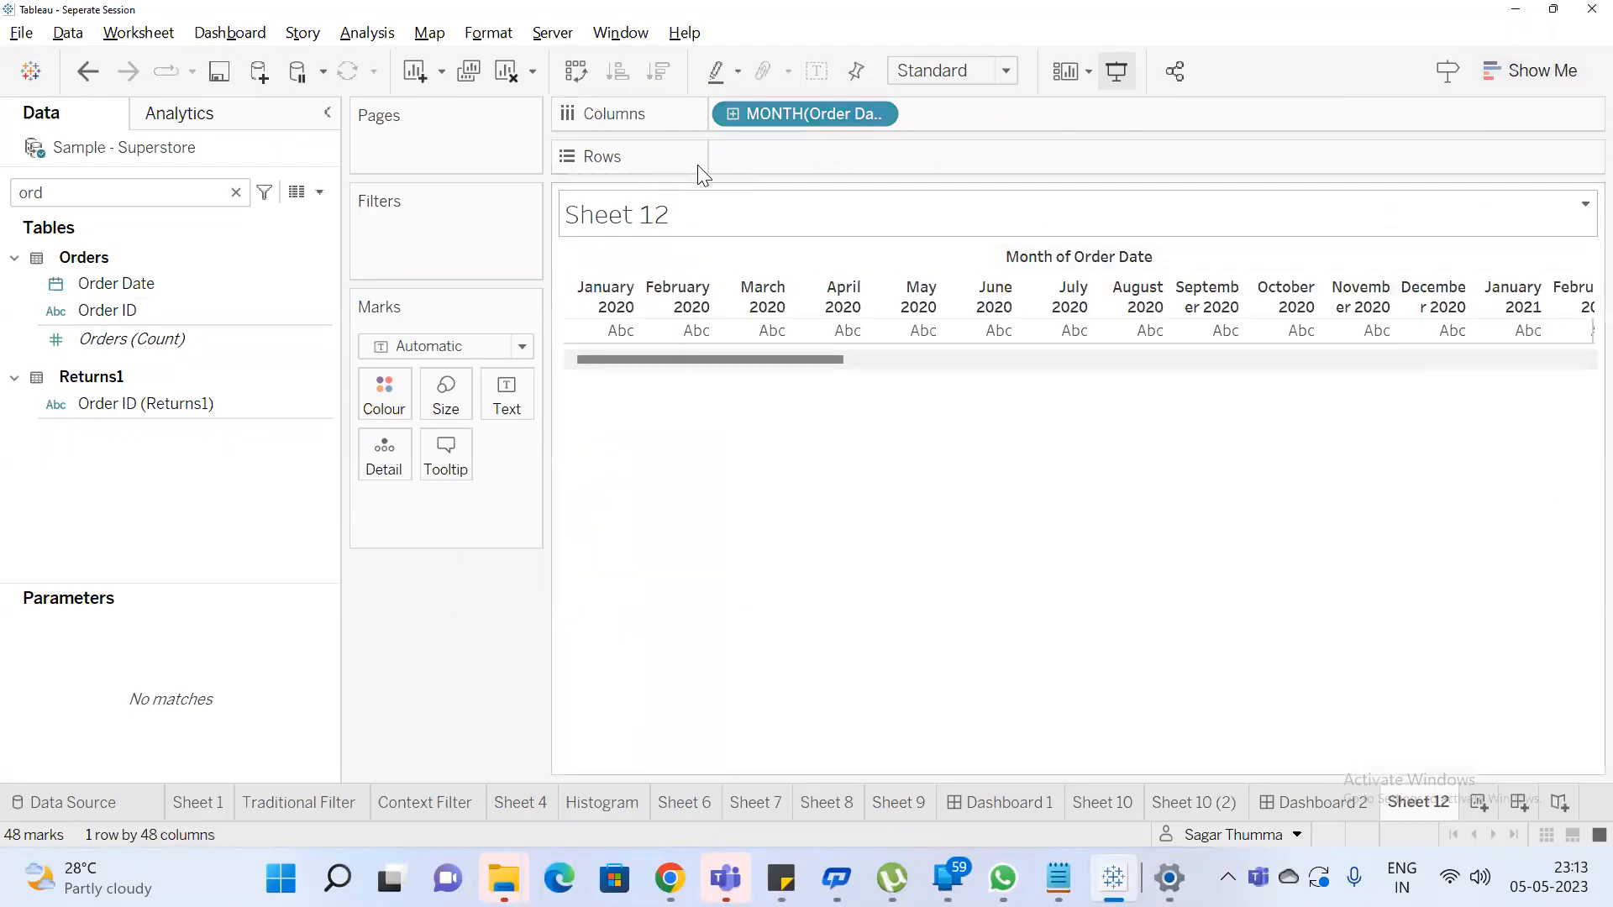
Move the Order Date month to Rows, search the fields for "sa" and add Sales as the text values
{"action": "left_click_drag", "start_coordinate": [769, 130], "coordinate": [778, 158]}
{"action": "left_click", "coordinate": [68, 203]}
{"action": "key", "text": "BackSpace"}
{"action": "key", "text": "BackSpace"}
{"action": "key", "text": "BackSpace"}
{"action": "type", "text": "sa"}
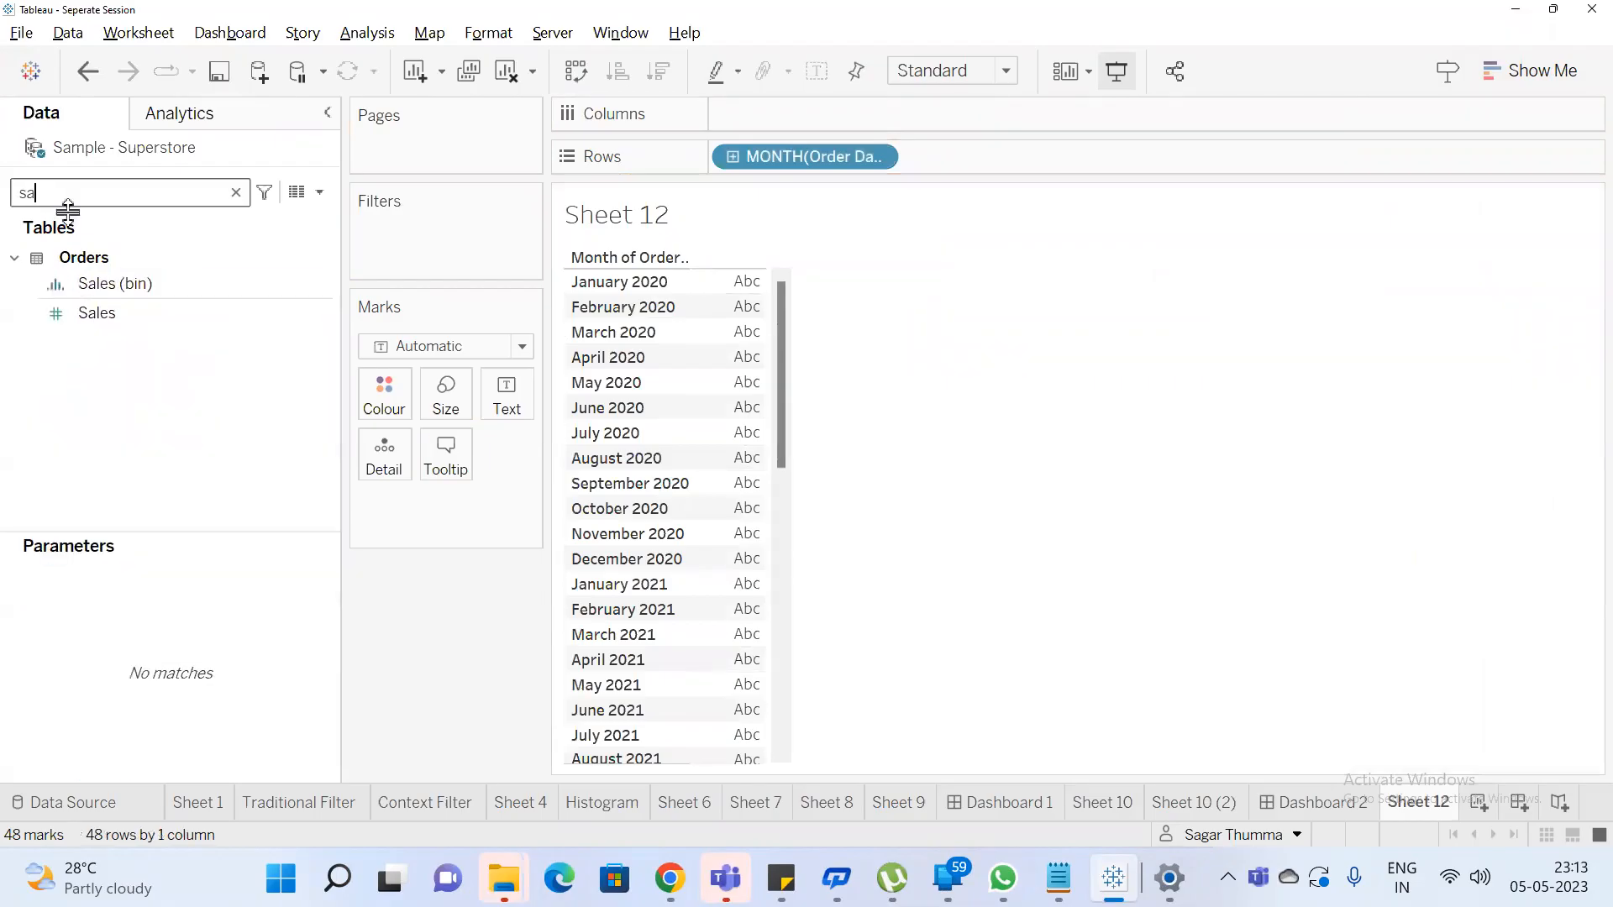
{"action": "double_click", "coordinate": [106, 315]}
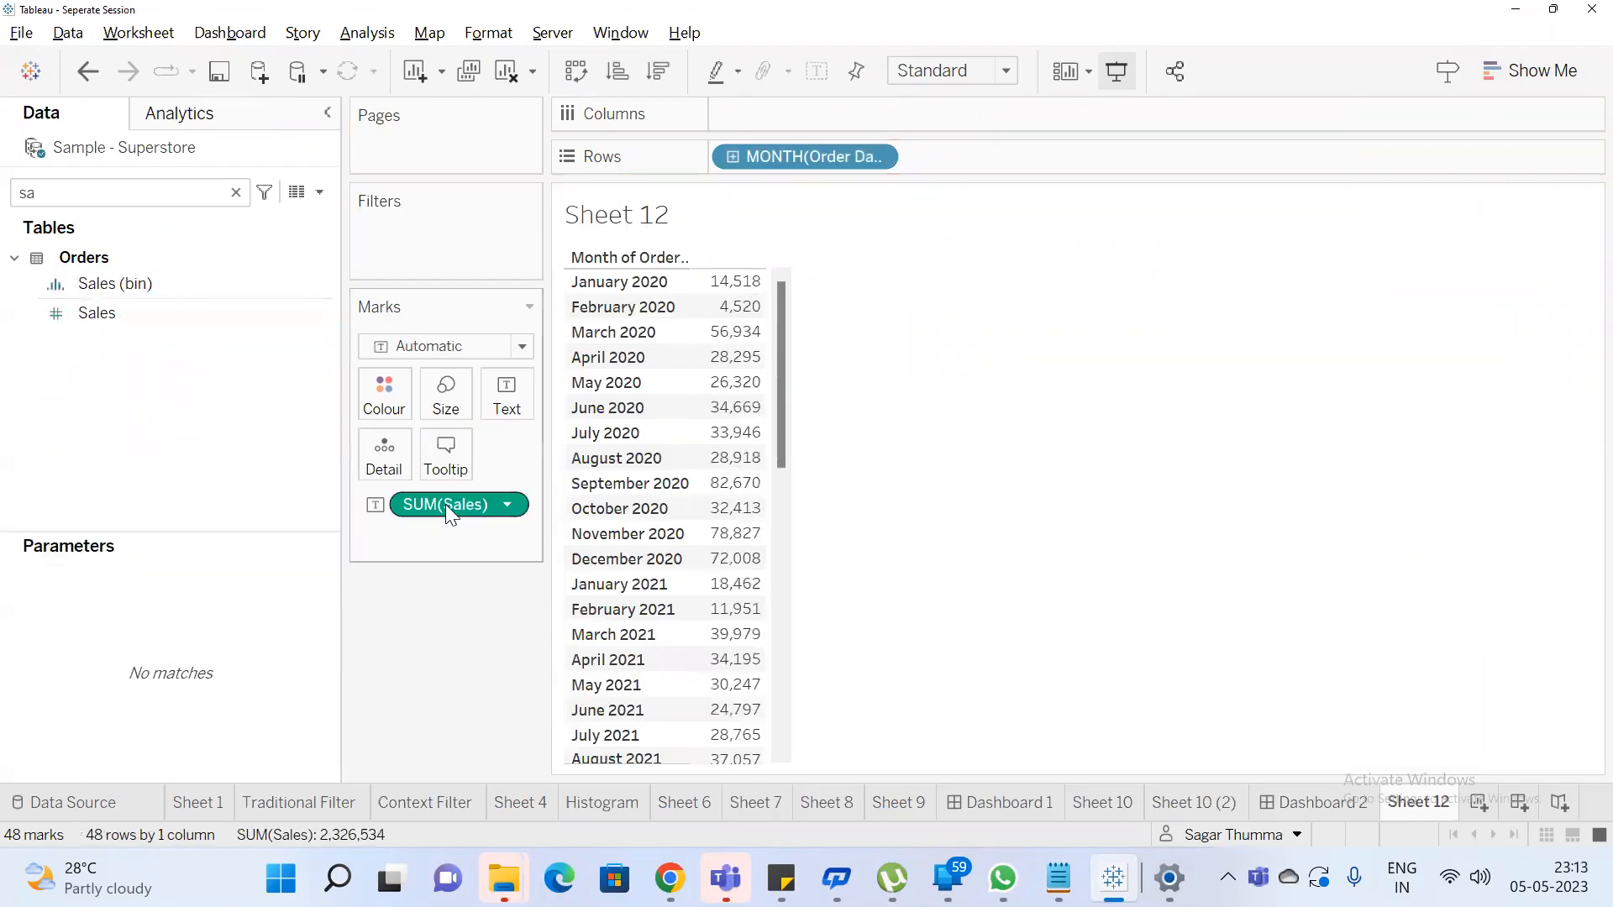
{"action": "left_click_drag", "start_coordinate": [437, 496], "coordinate": [444, 531]}
Add a second Sales measure with the Running Total quick table calculation and place it on Text
{"action": "left_click_drag", "start_coordinate": [99, 309], "coordinate": [1045, 152]}
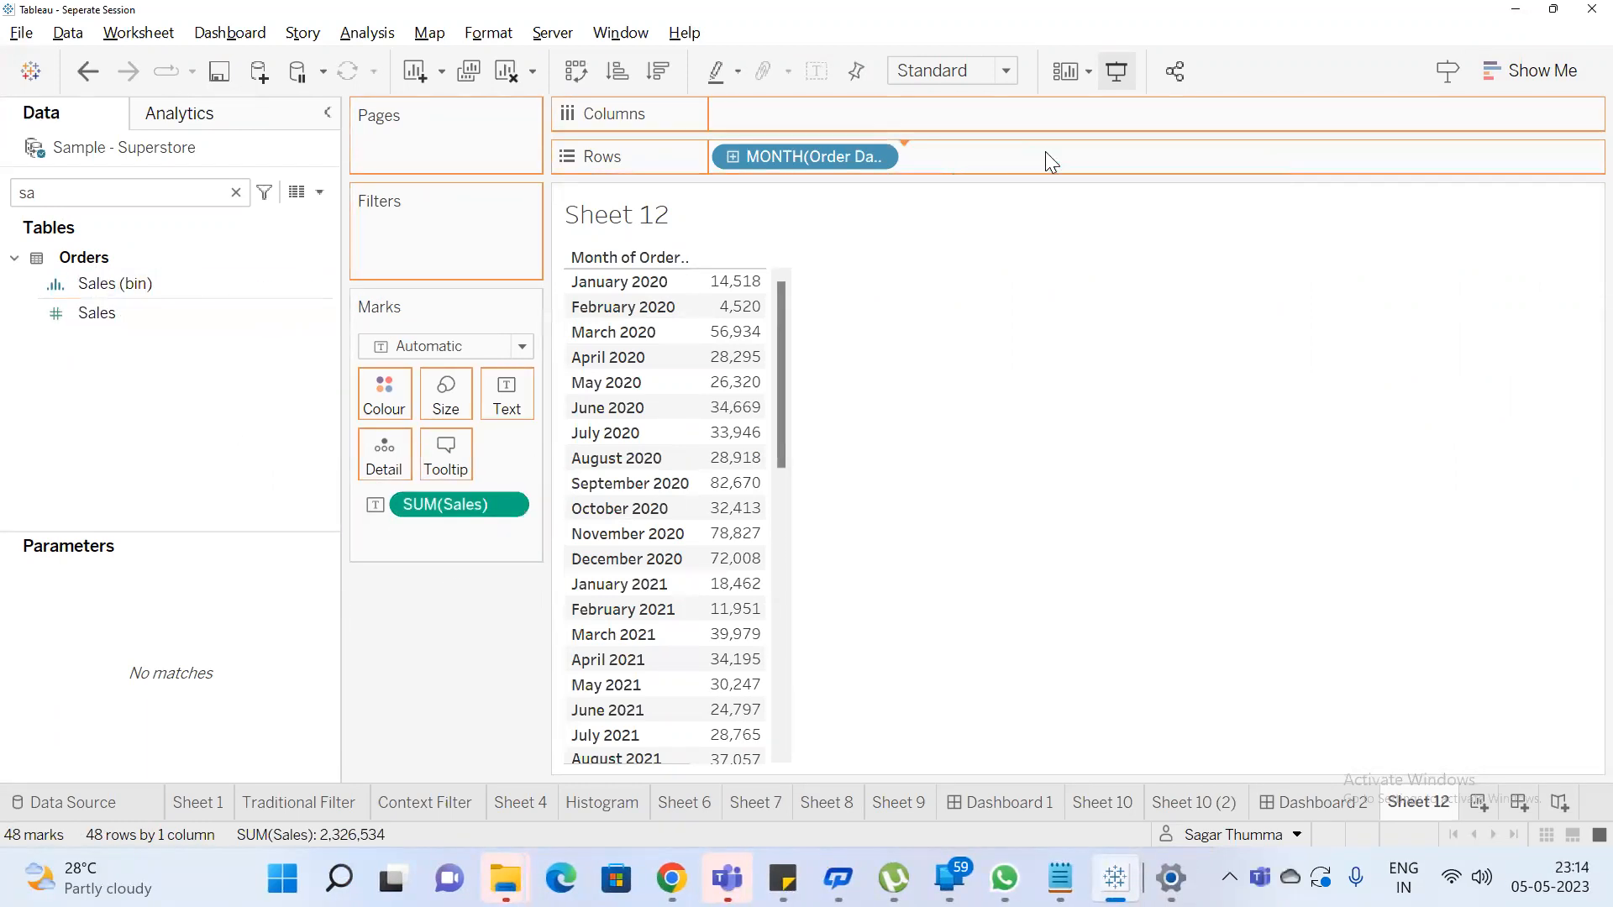
{"action": "right_click", "coordinate": [1012, 161]}
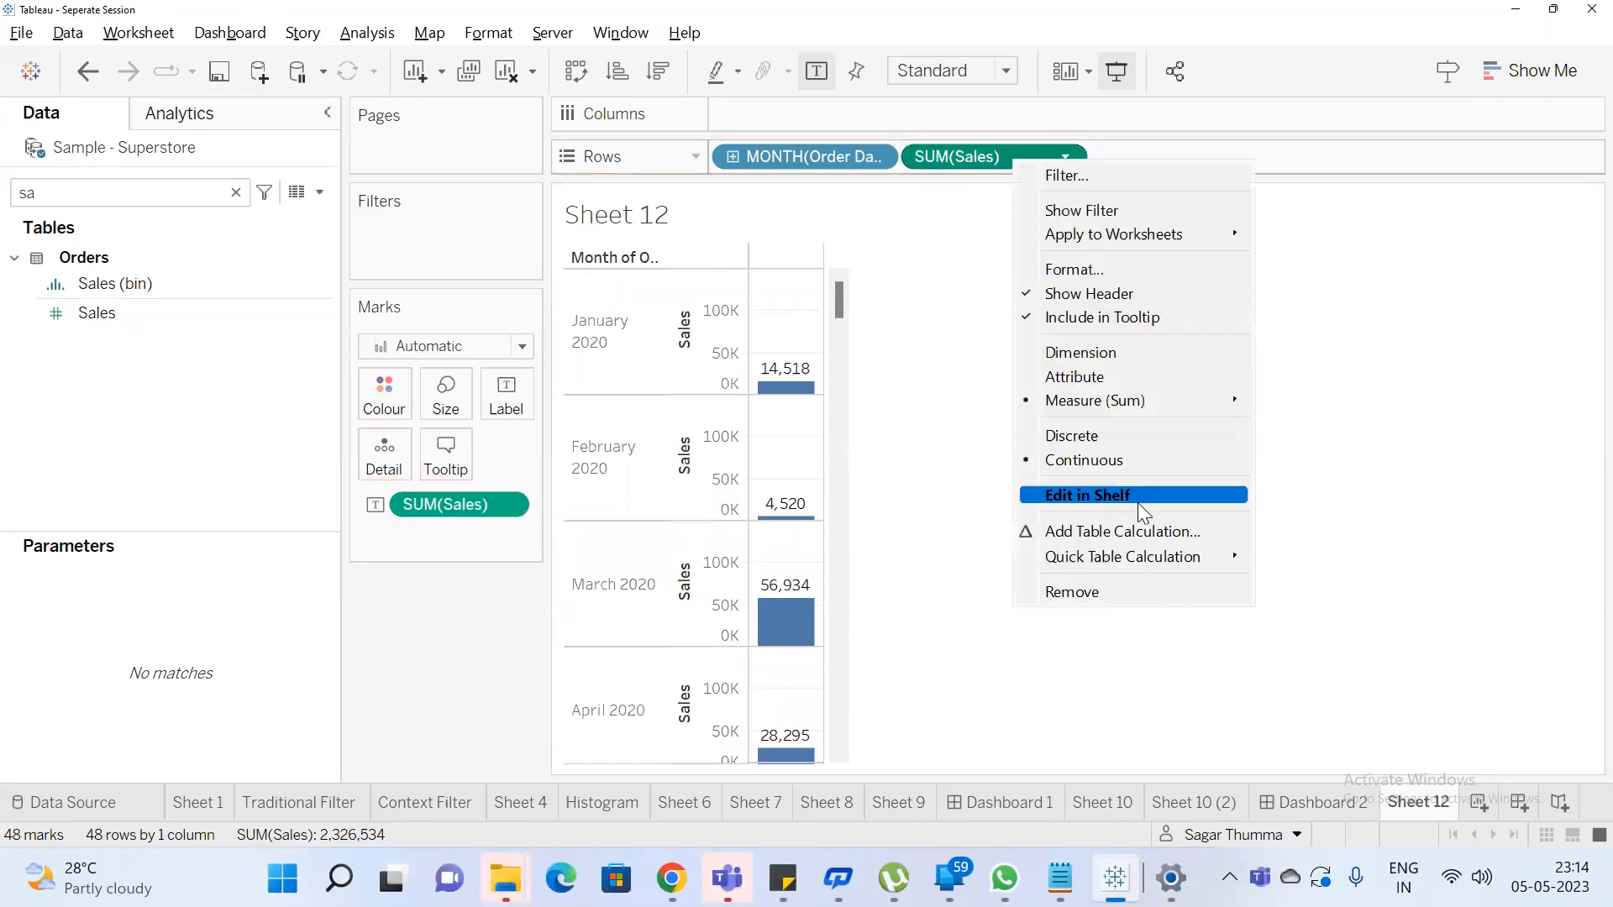
{"action": "mouse_move", "coordinate": [1138, 547]}
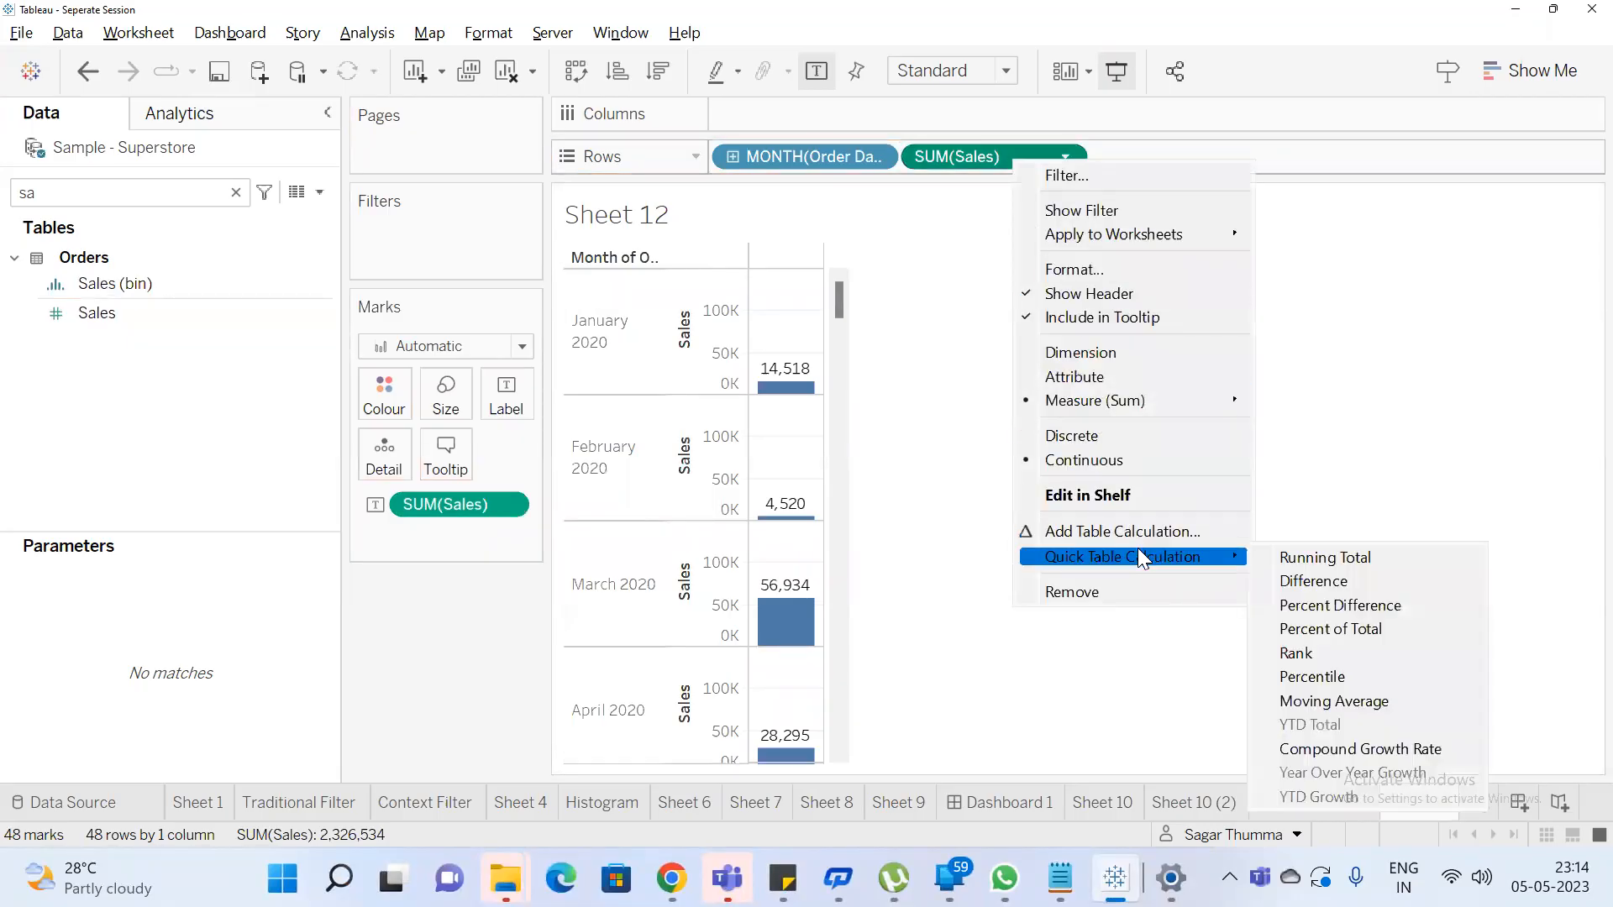
{"action": "left_click", "coordinate": [1332, 556]}
{"action": "left_click_drag", "start_coordinate": [1007, 152], "coordinate": [507, 395]}
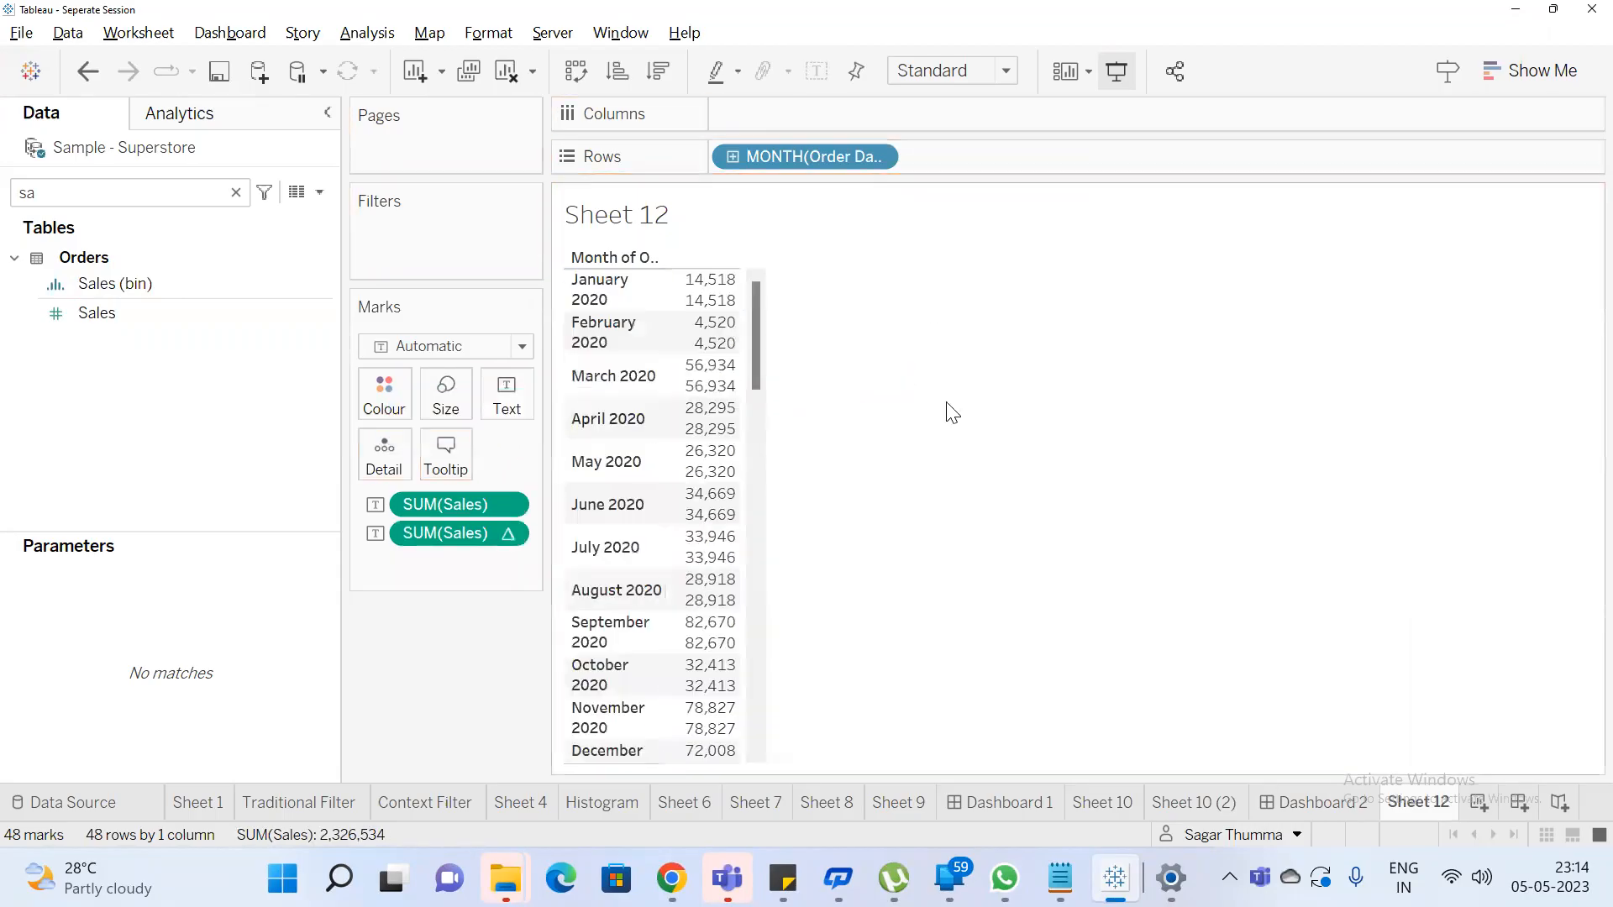
Apply the text table chart type to both Sales measures and put the Order Date month on Rows
{"action": "left_click", "coordinate": [1516, 70]}
{"action": "left_click", "coordinate": [1383, 144]}
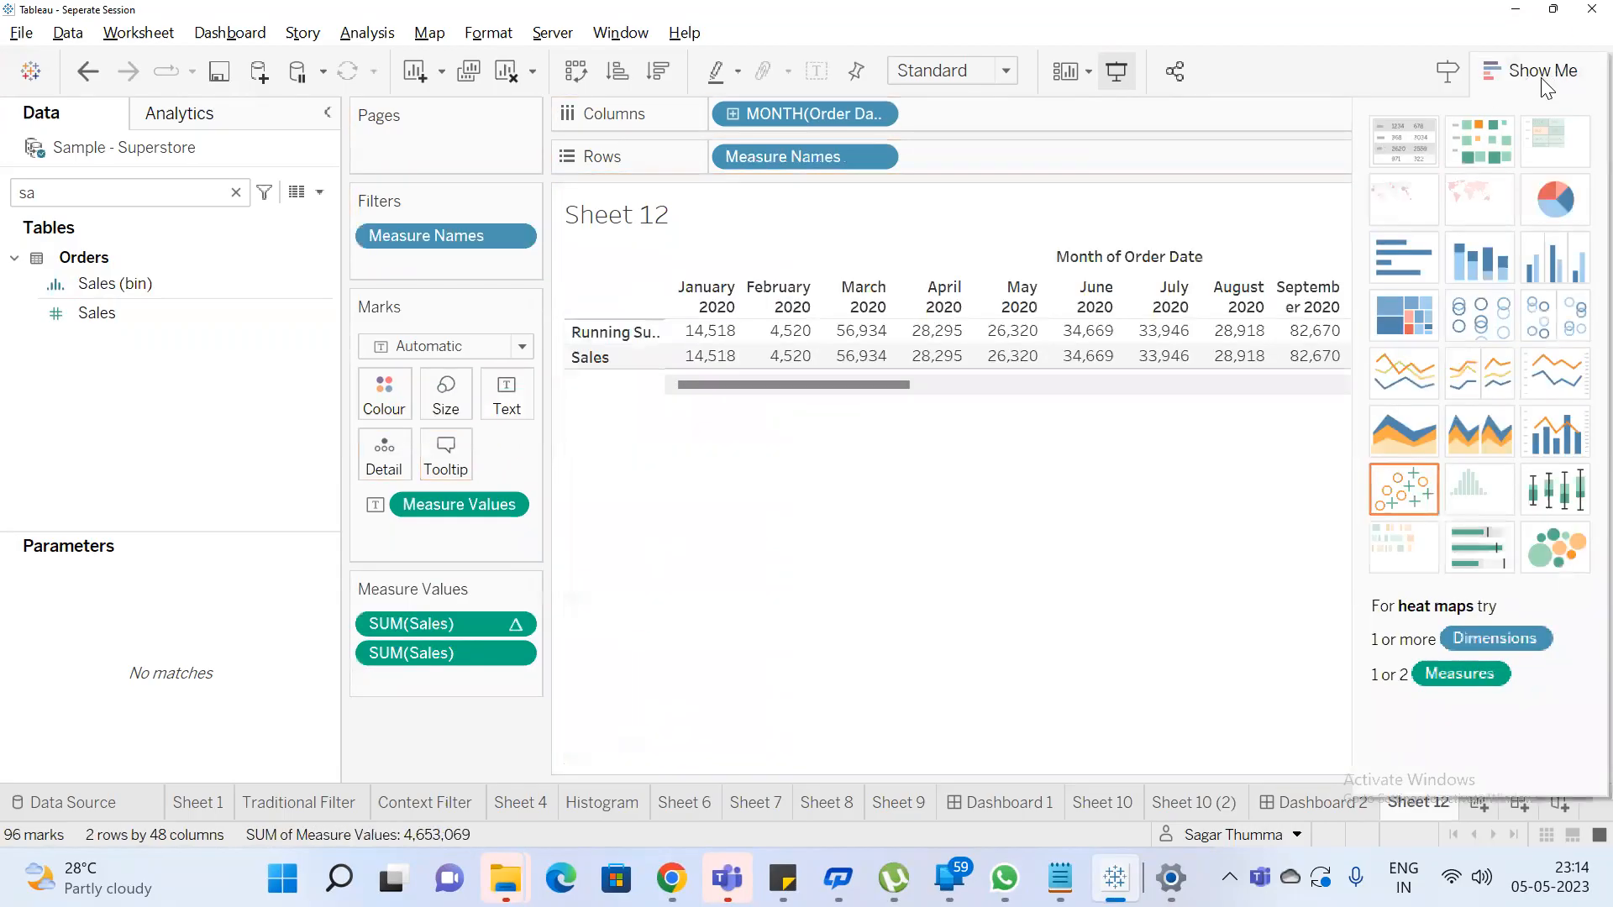
{"action": "left_click", "coordinate": [1545, 68]}
{"action": "left_click_drag", "start_coordinate": [781, 116], "coordinate": [931, 153]}
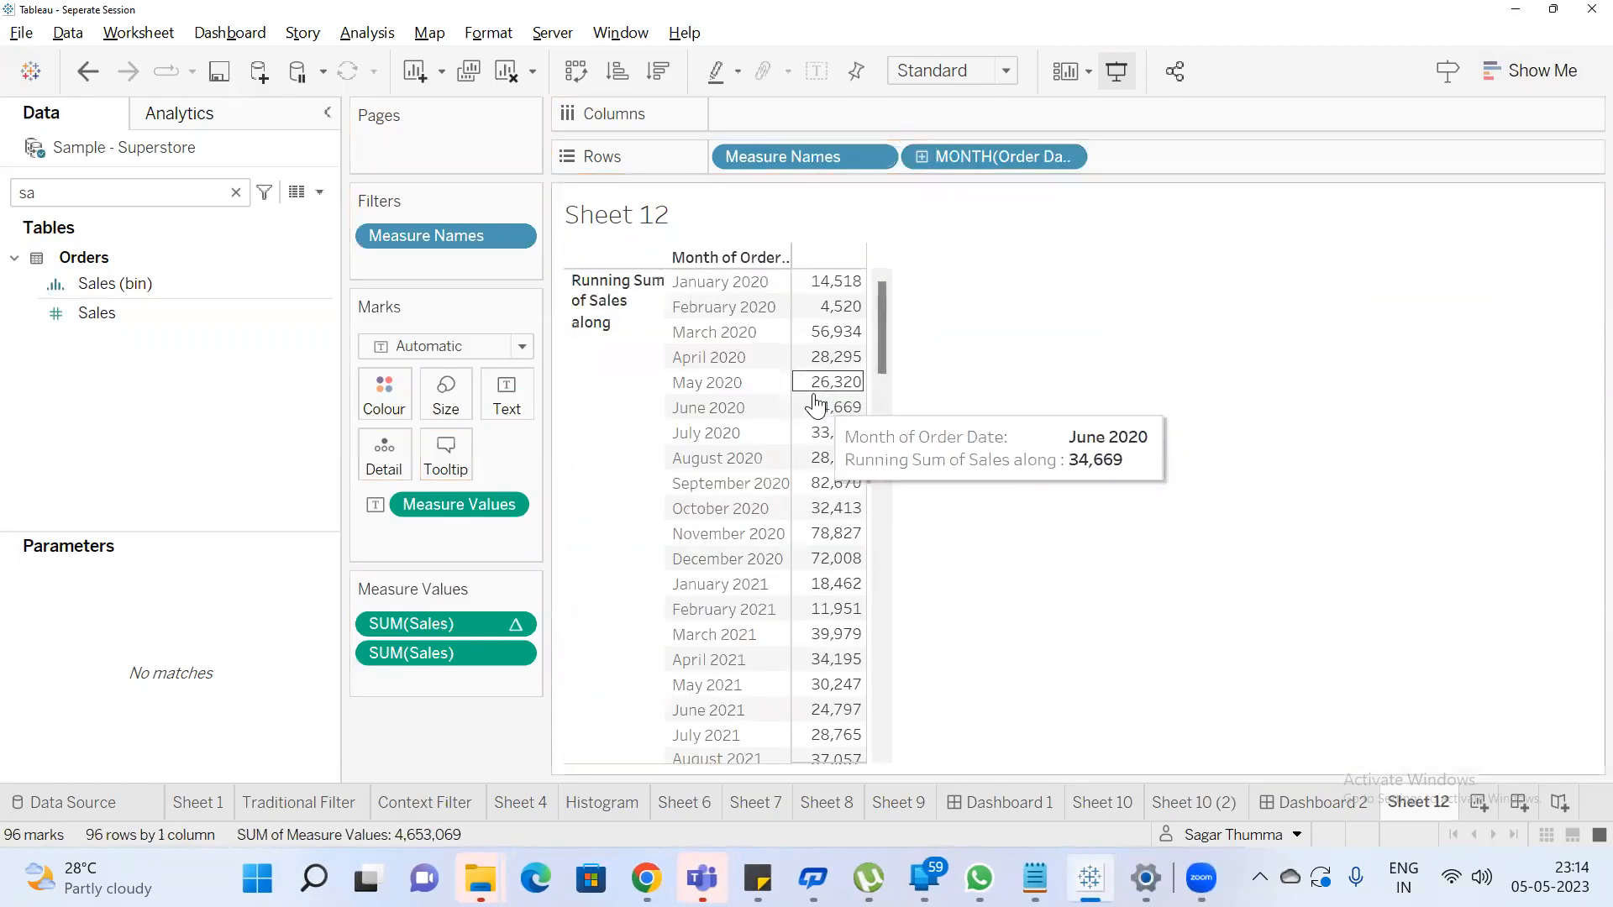
Move Measure Names to Columns so the running total and Sales stand side by side for each month
{"action": "scroll", "coordinate": [885, 361], "scroll_direction": "down", "scroll_amount": 10}
{"action": "scroll", "coordinate": [886, 361], "scroll_direction": "up", "scroll_amount": 6}
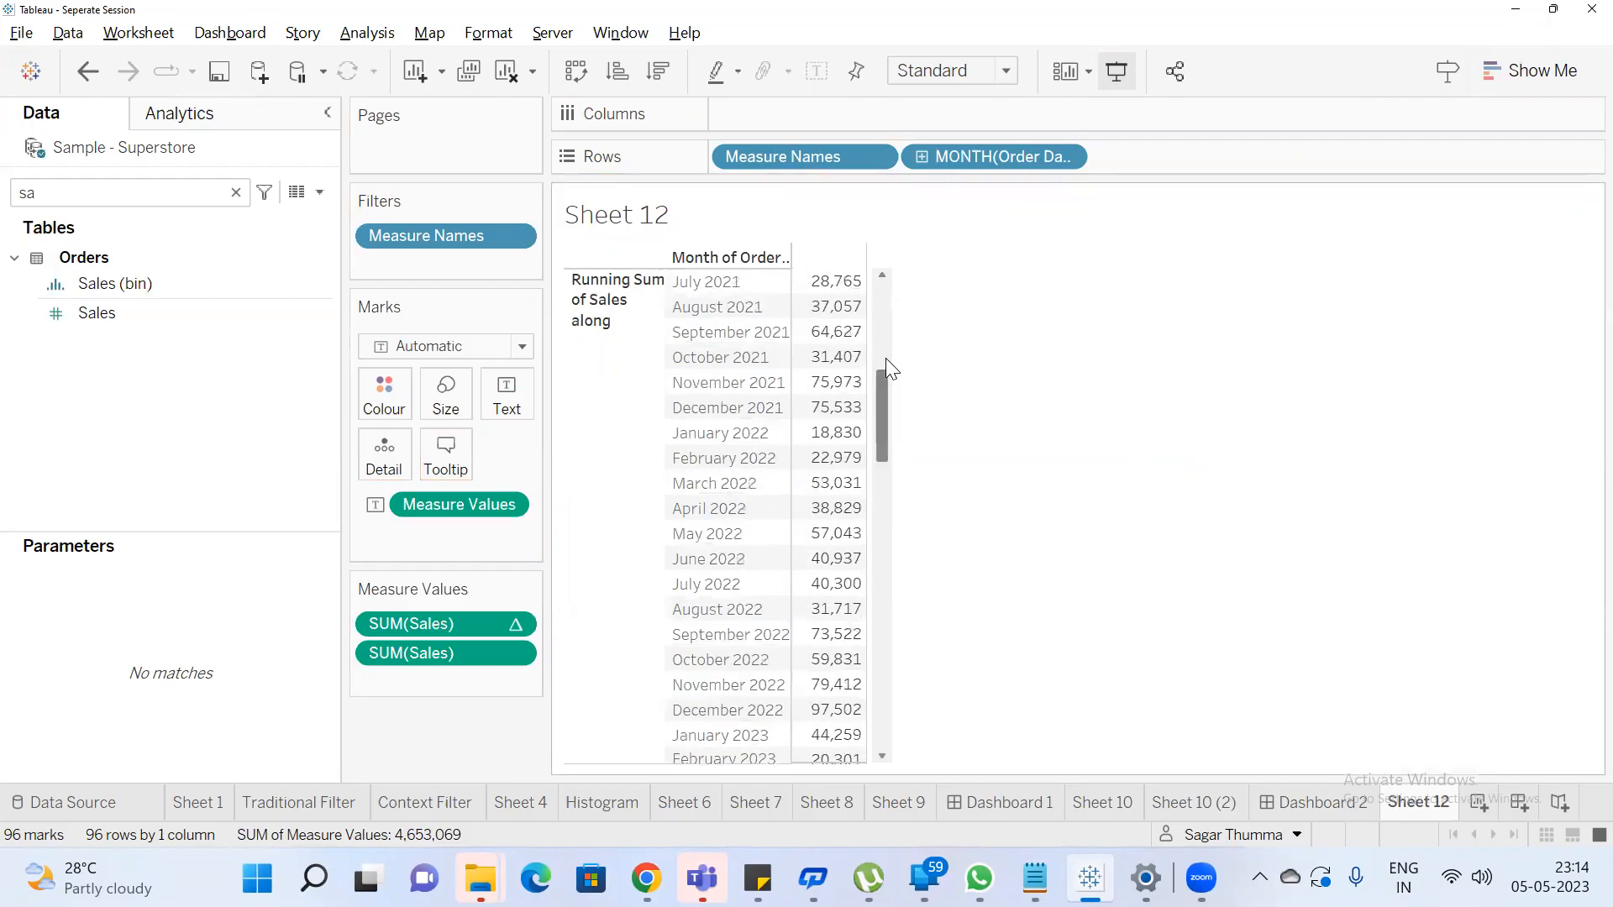
{"action": "scroll", "coordinate": [885, 358], "scroll_direction": "up", "scroll_amount": 5}
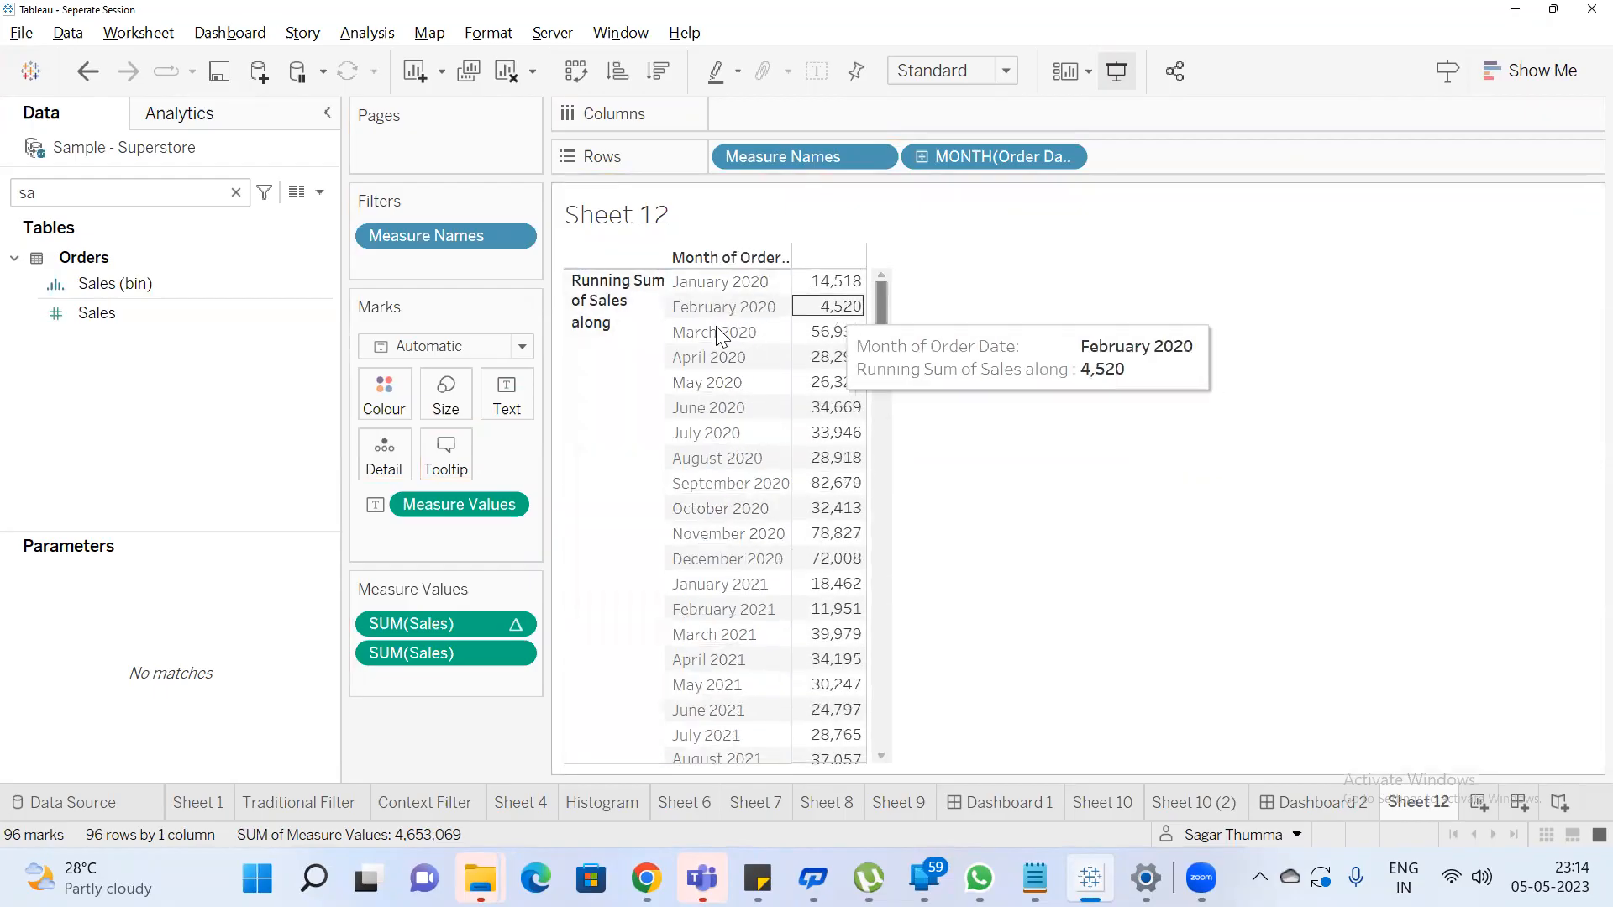
{"action": "left_click_drag", "start_coordinate": [768, 157], "coordinate": [798, 122]}
{"action": "key", "text": "ctrl+z"}
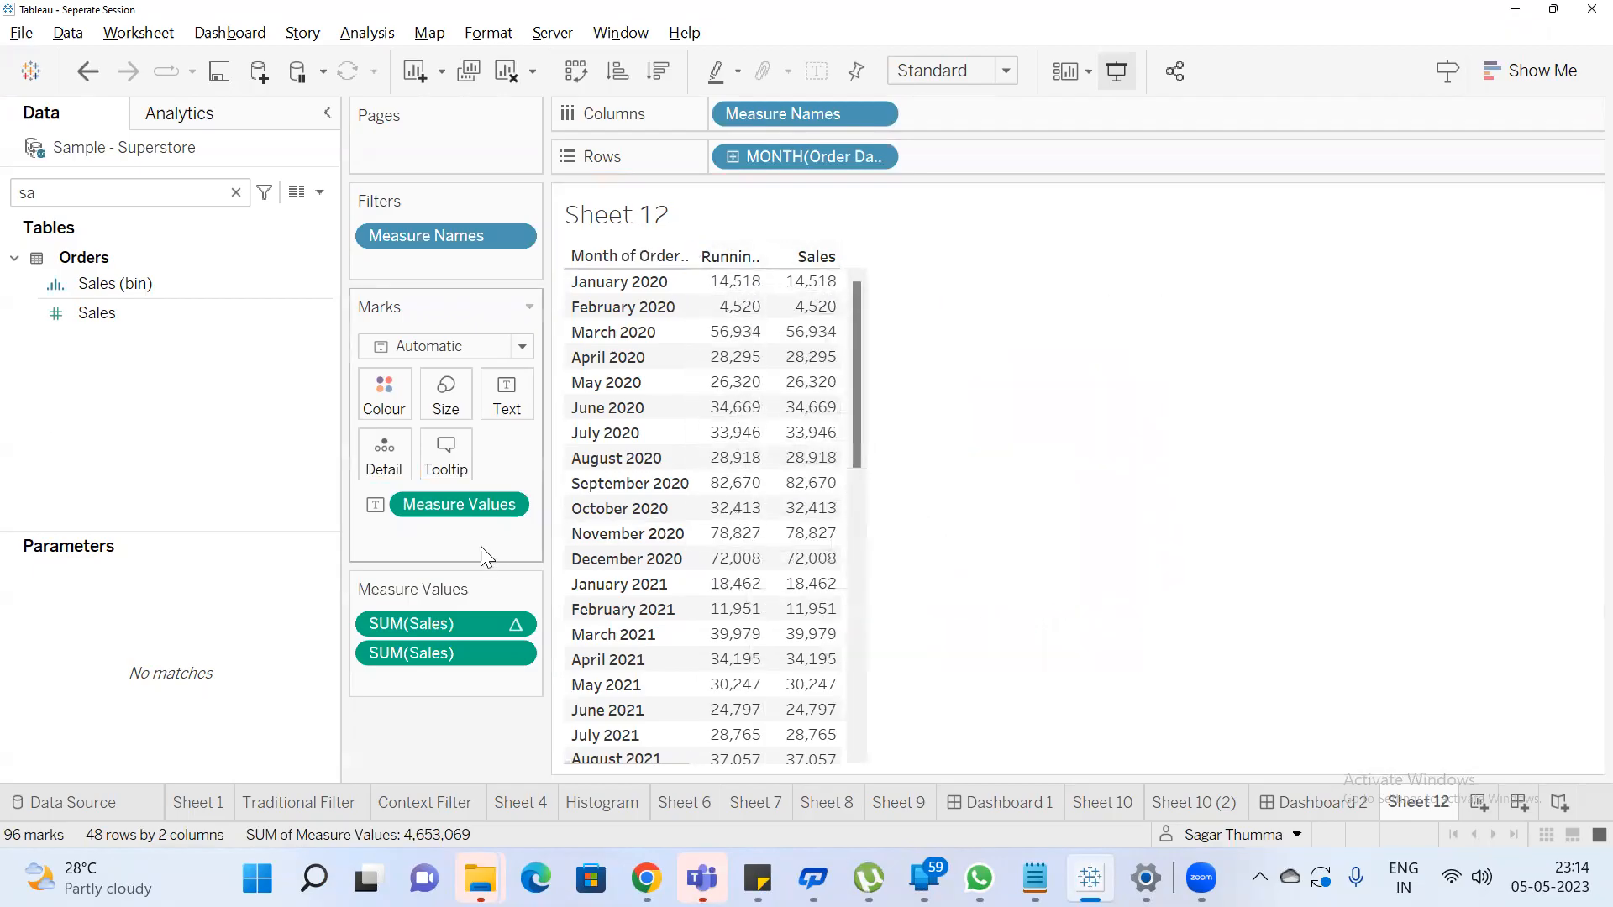
Widen the Marks area and set the running total of Sales to compute using Table (down)
{"action": "left_click_drag", "start_coordinate": [543, 551], "coordinate": [598, 551]}
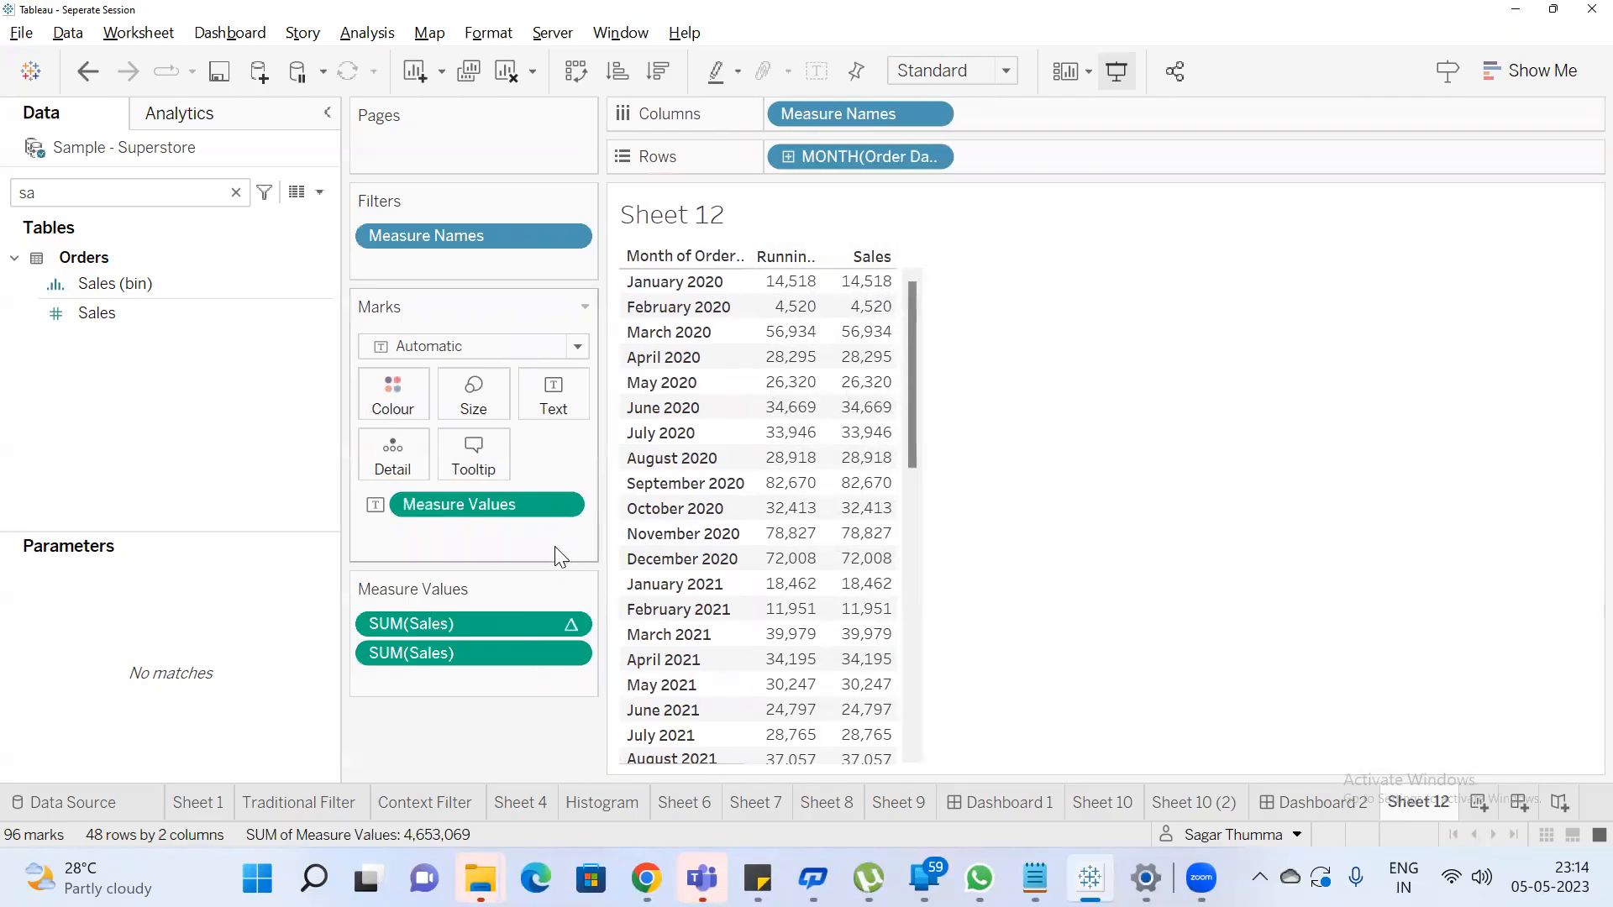
{"action": "right_click", "coordinate": [530, 630]}
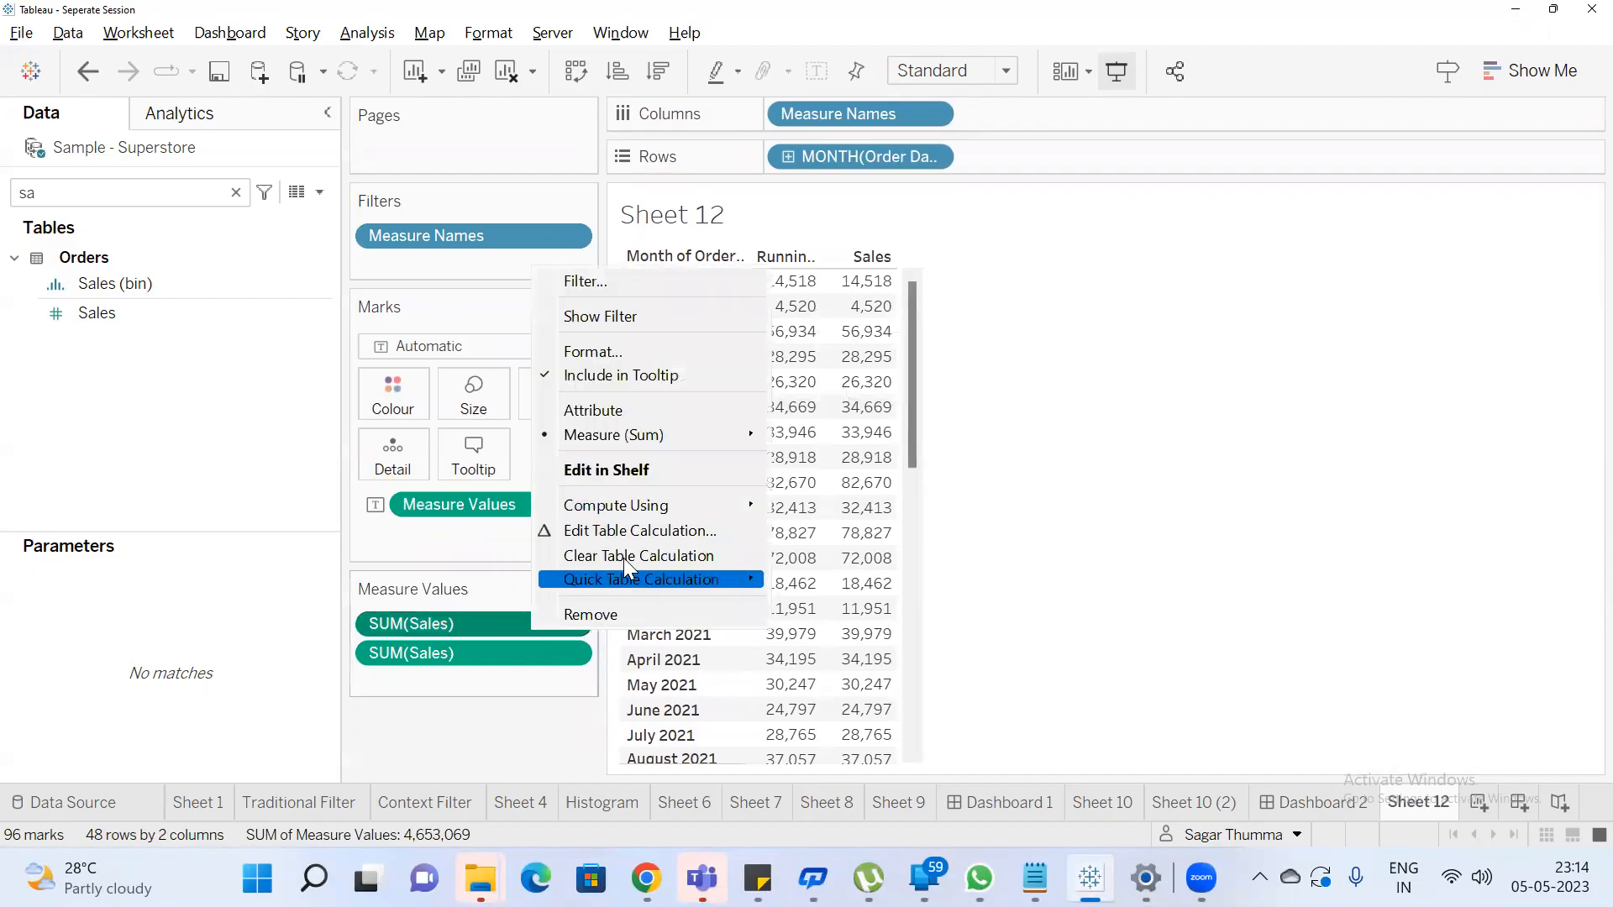
{"action": "left_click", "coordinate": [630, 531]}
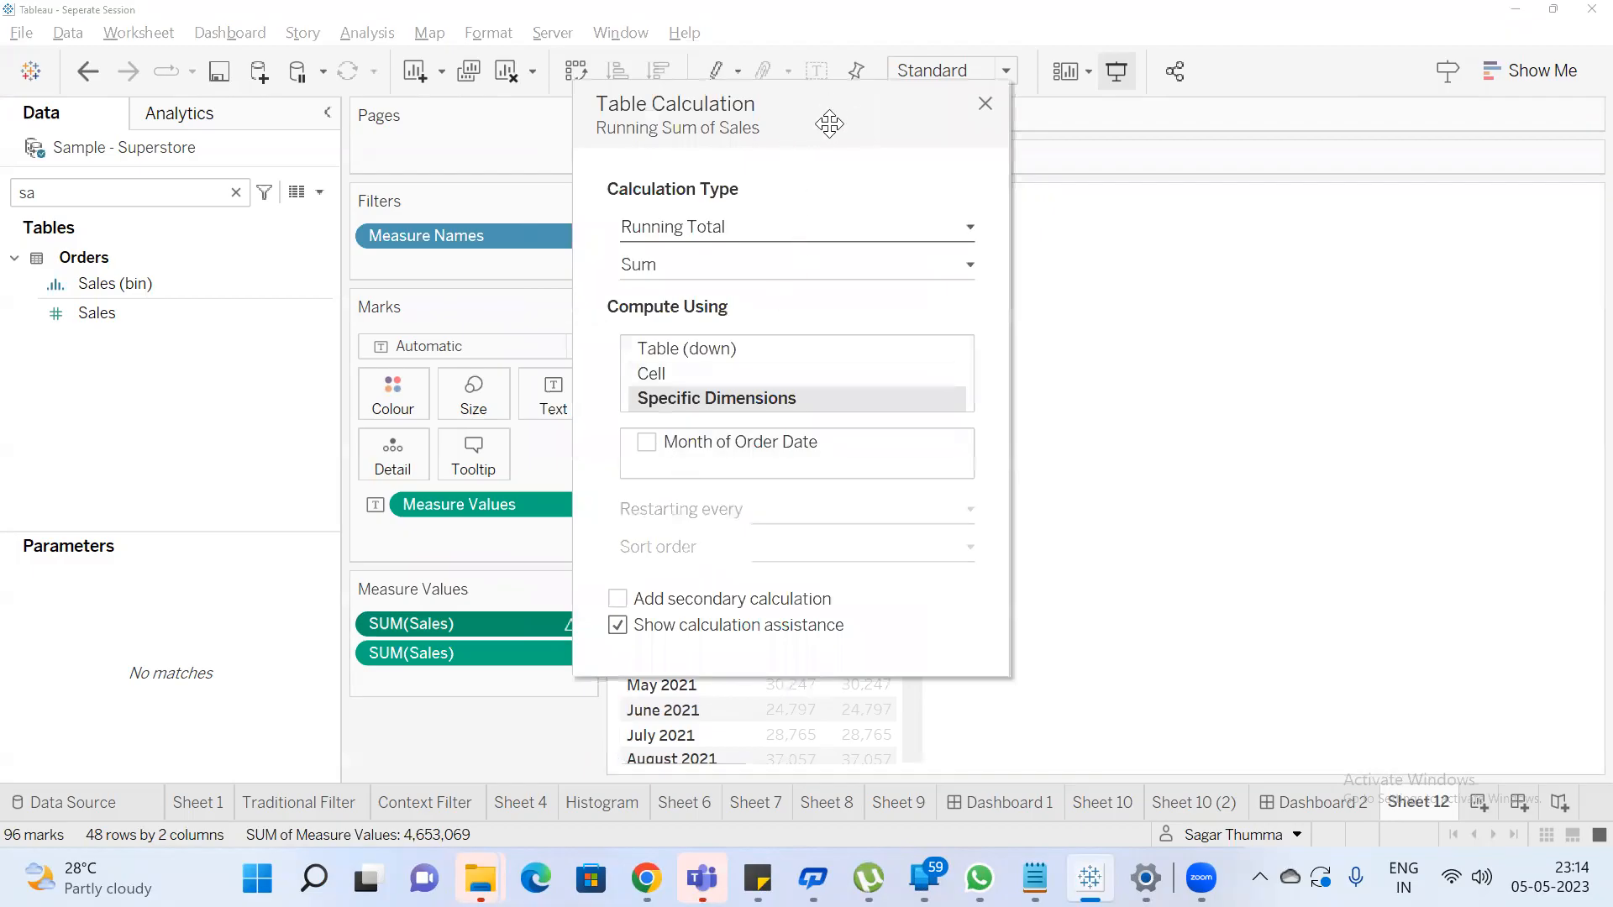
{"action": "left_click_drag", "start_coordinate": [815, 144], "coordinate": [633, 292]}
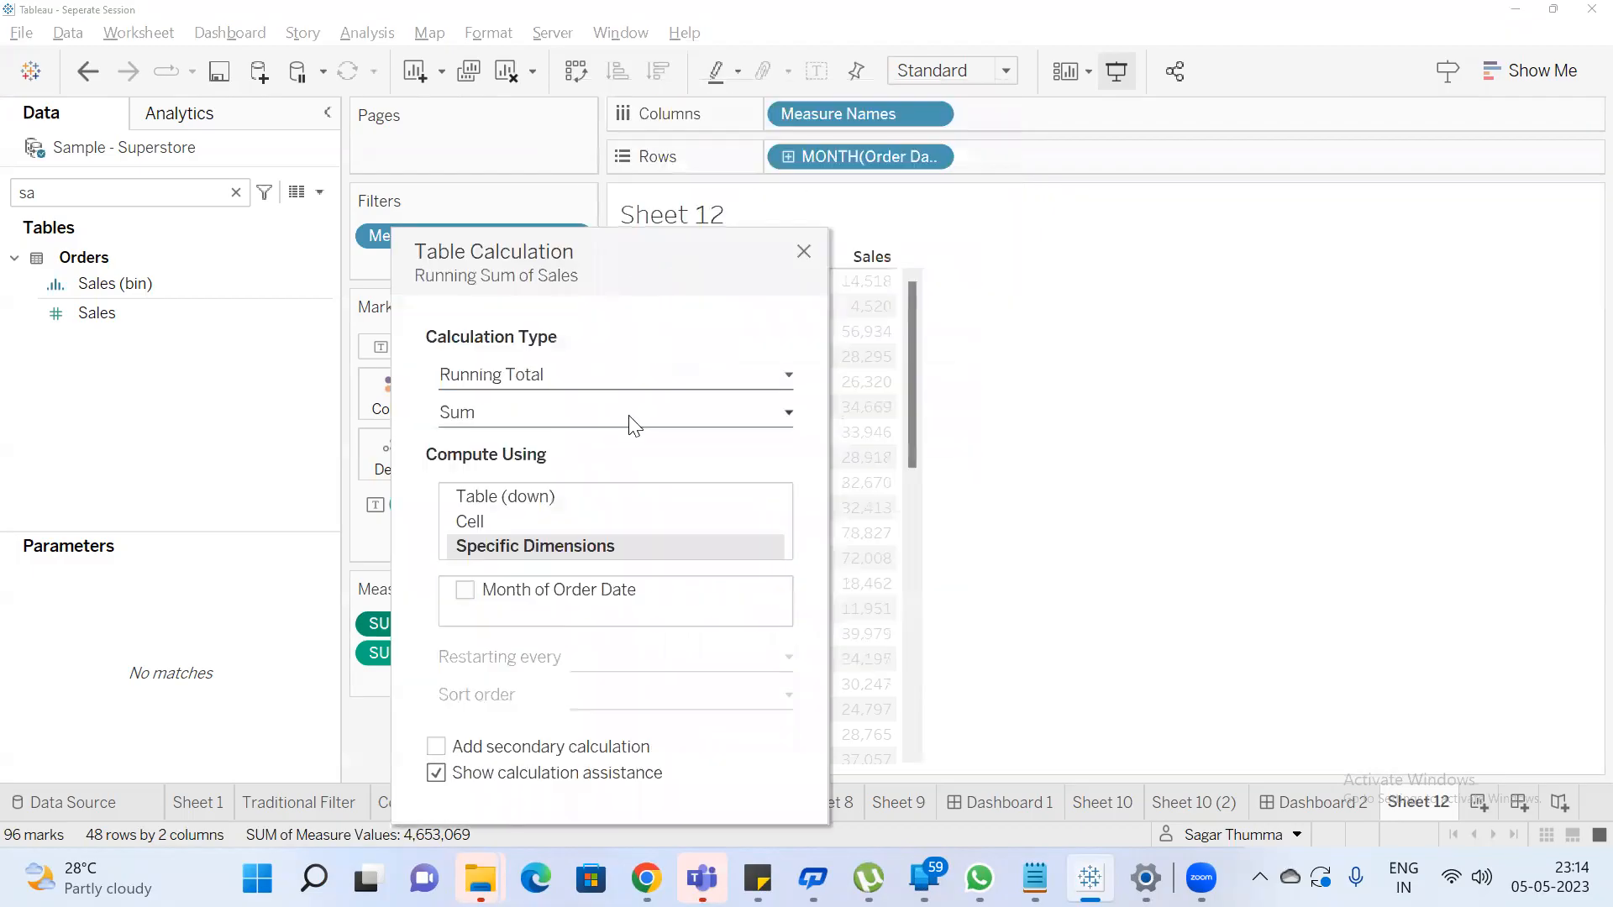
{"action": "left_click", "coordinate": [540, 497]}
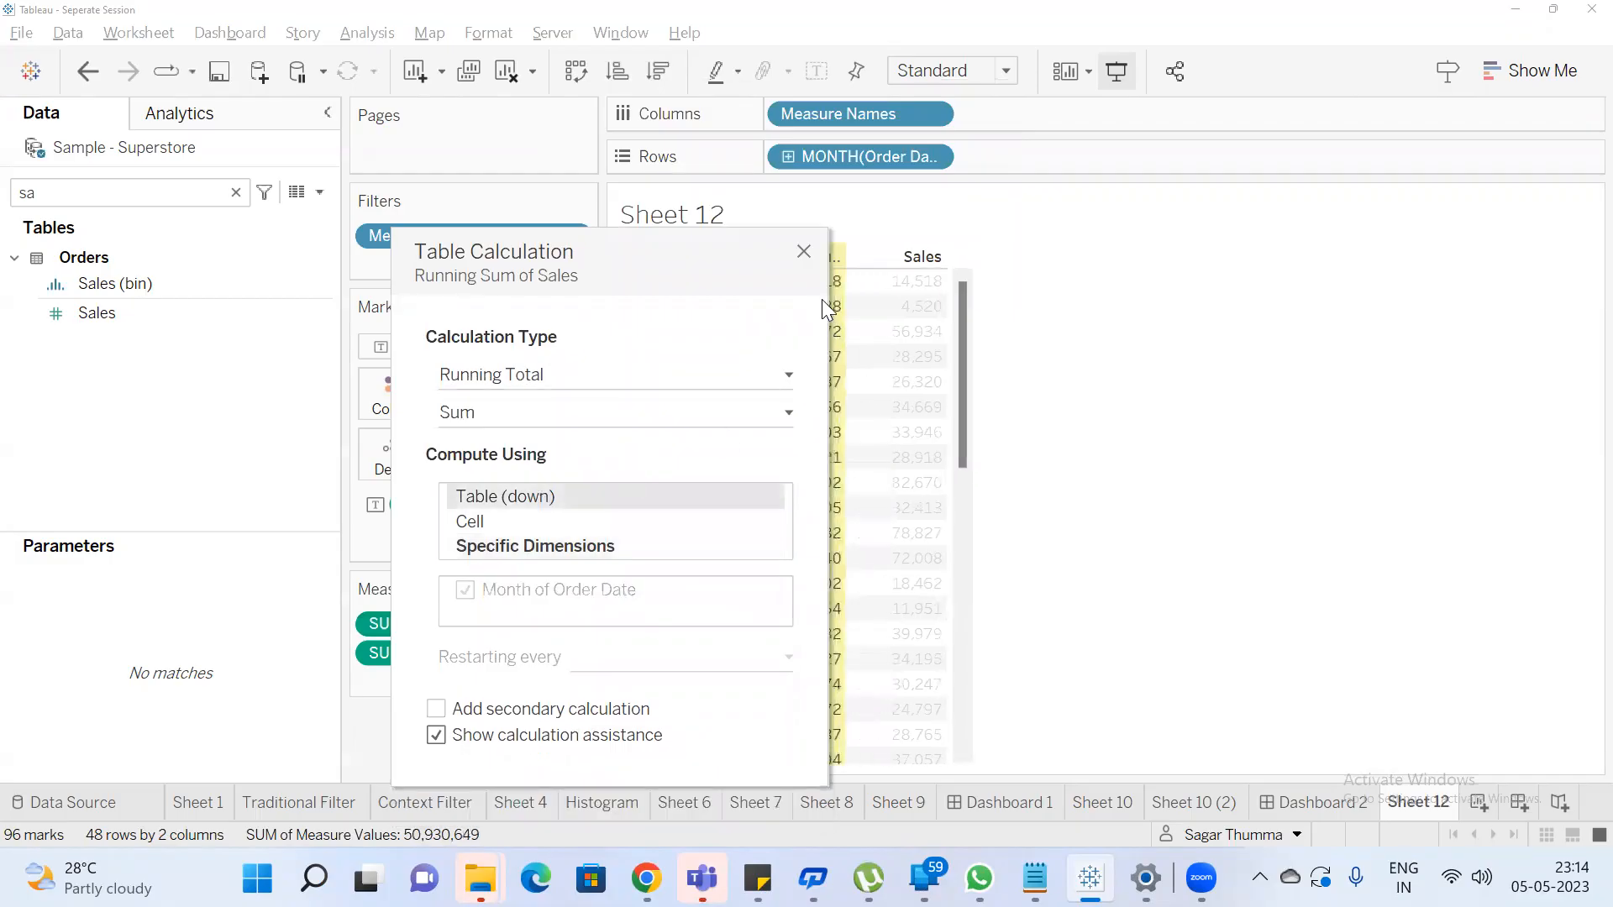
{"action": "left_click", "coordinate": [803, 252]}
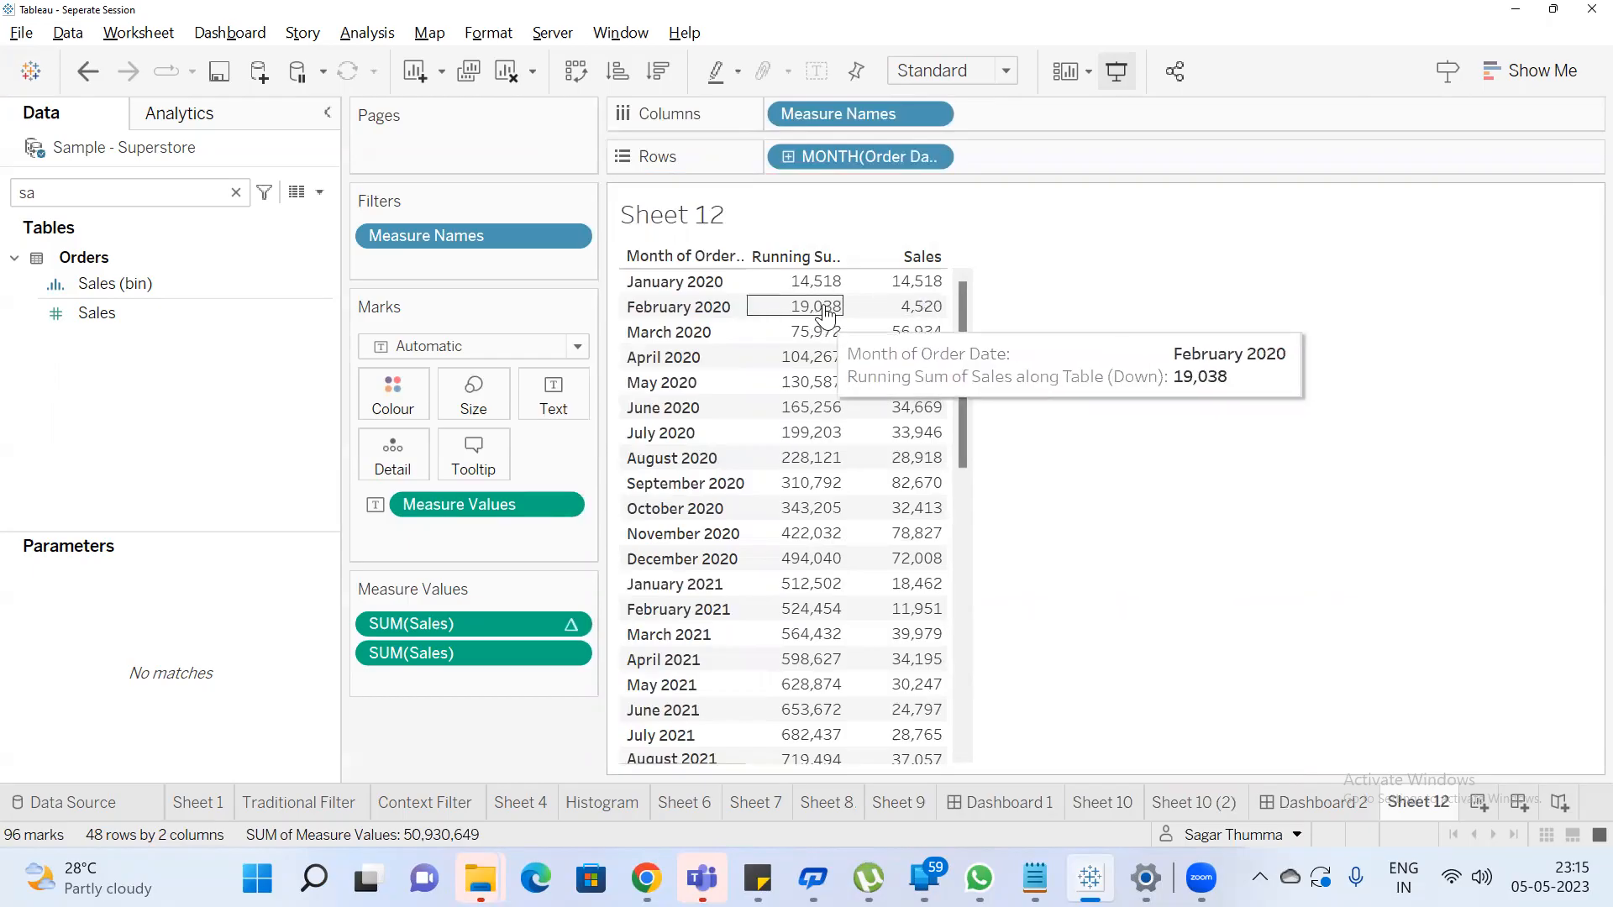
Compare the combined January and February 2020 Sales with the February 2020 running total
{"action": "left_click", "coordinate": [917, 307]}
{"action": "left_click", "coordinate": [908, 291], "text": "ctrl"}
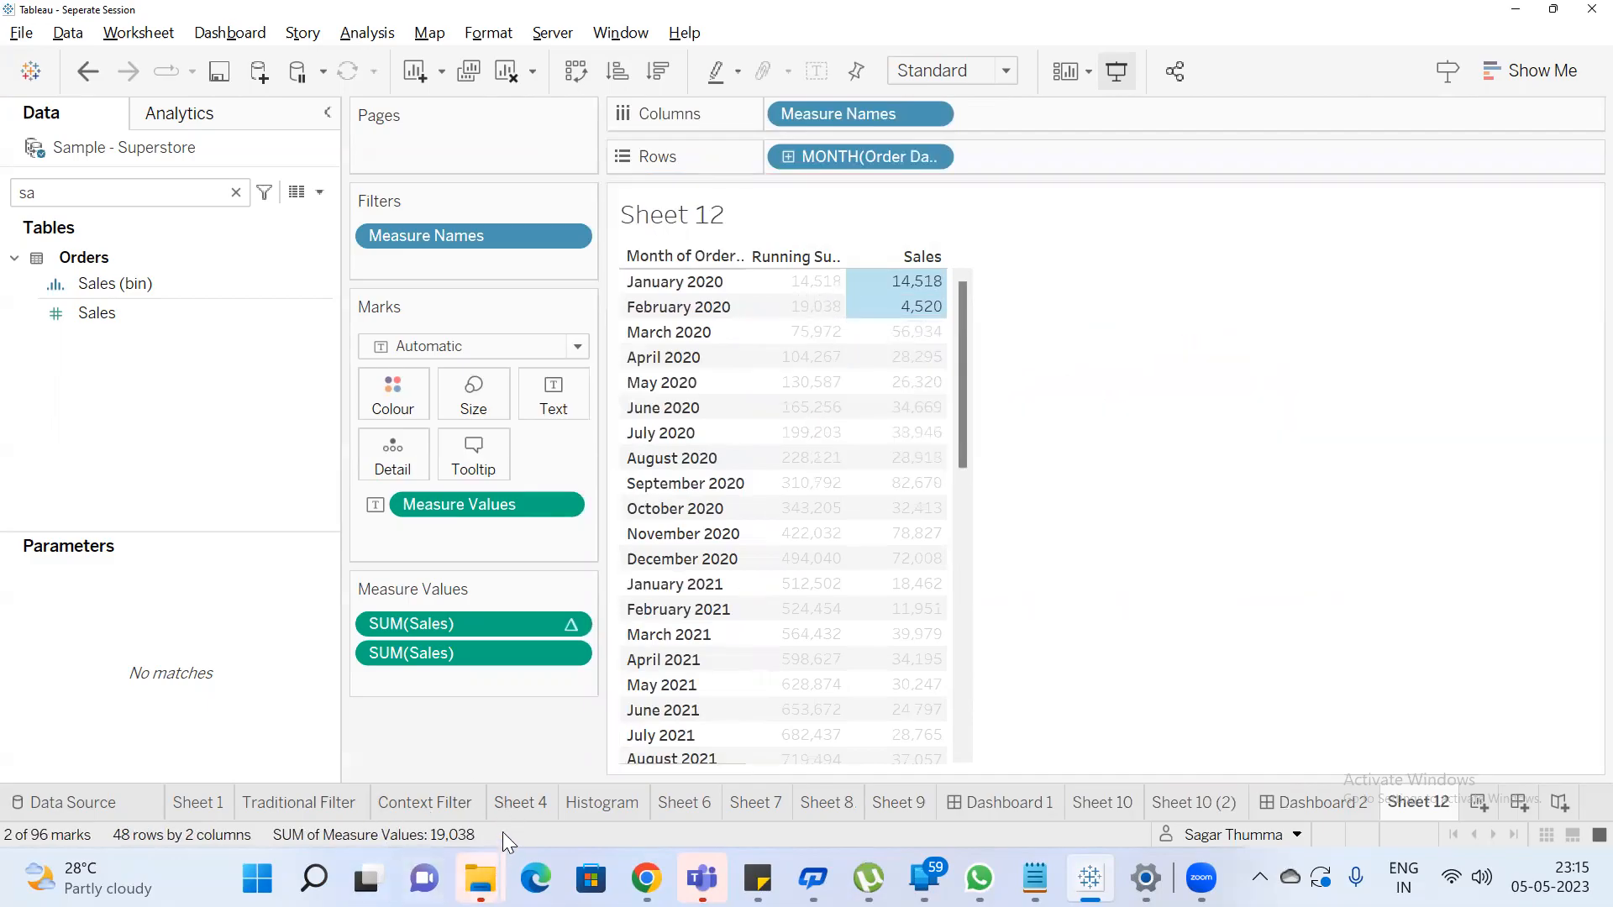
{"action": "left_click", "coordinate": [804, 308]}
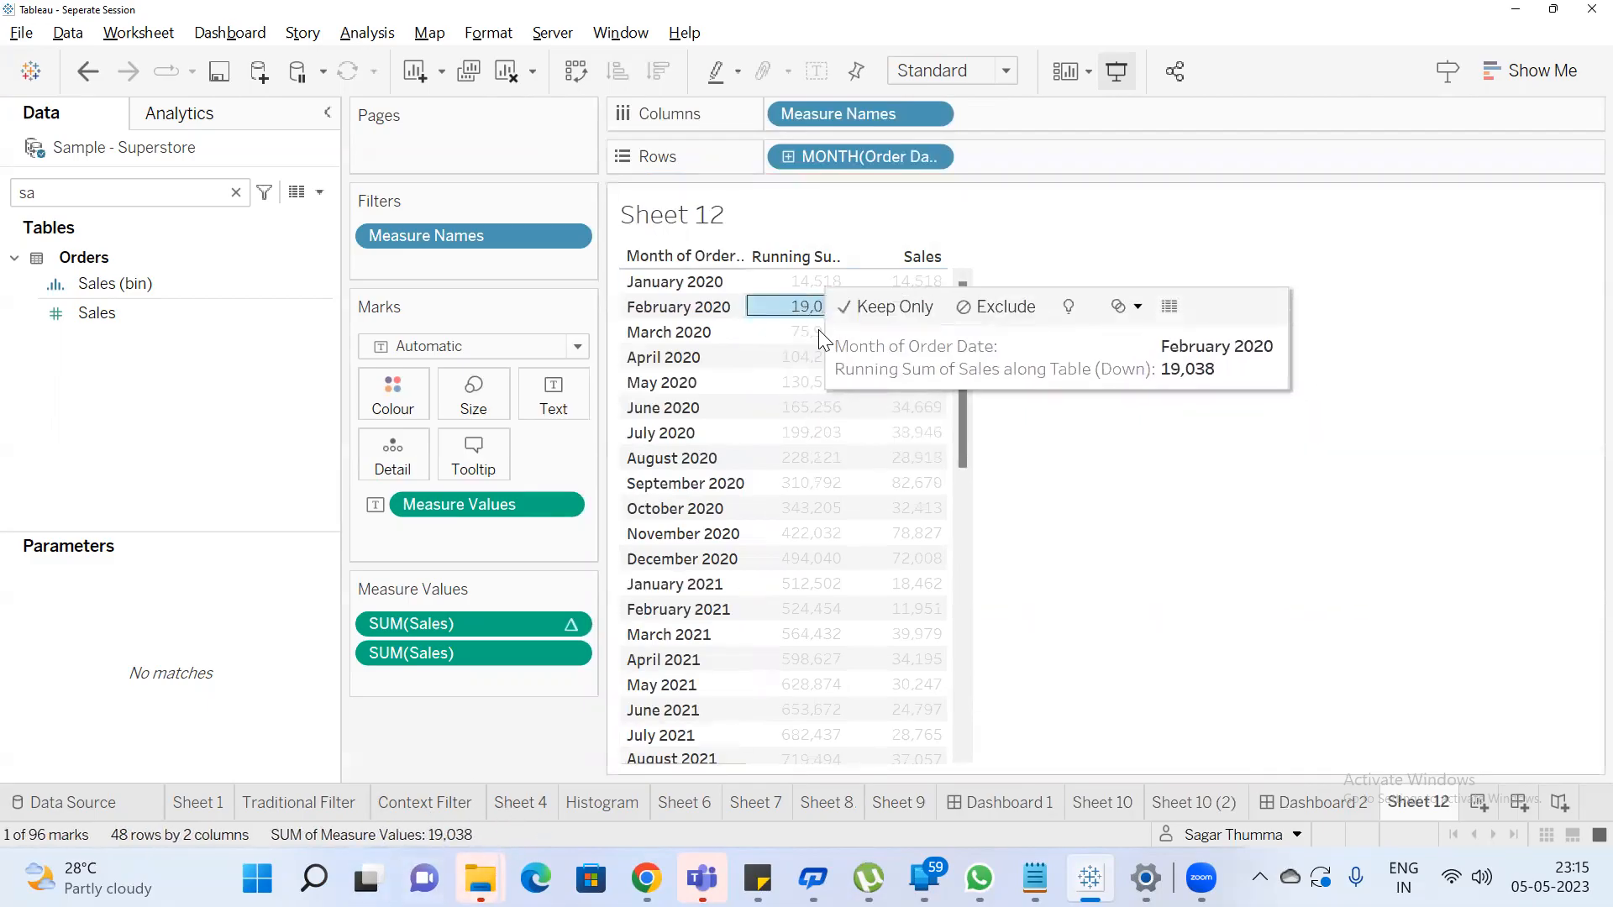
{"action": "left_click", "coordinate": [1203, 447]}
Compare the December 2023 running total with the sum of all monthly Sales, and widen the columns to fit the full running total header
{"action": "mouse_move", "coordinate": [819, 312]}
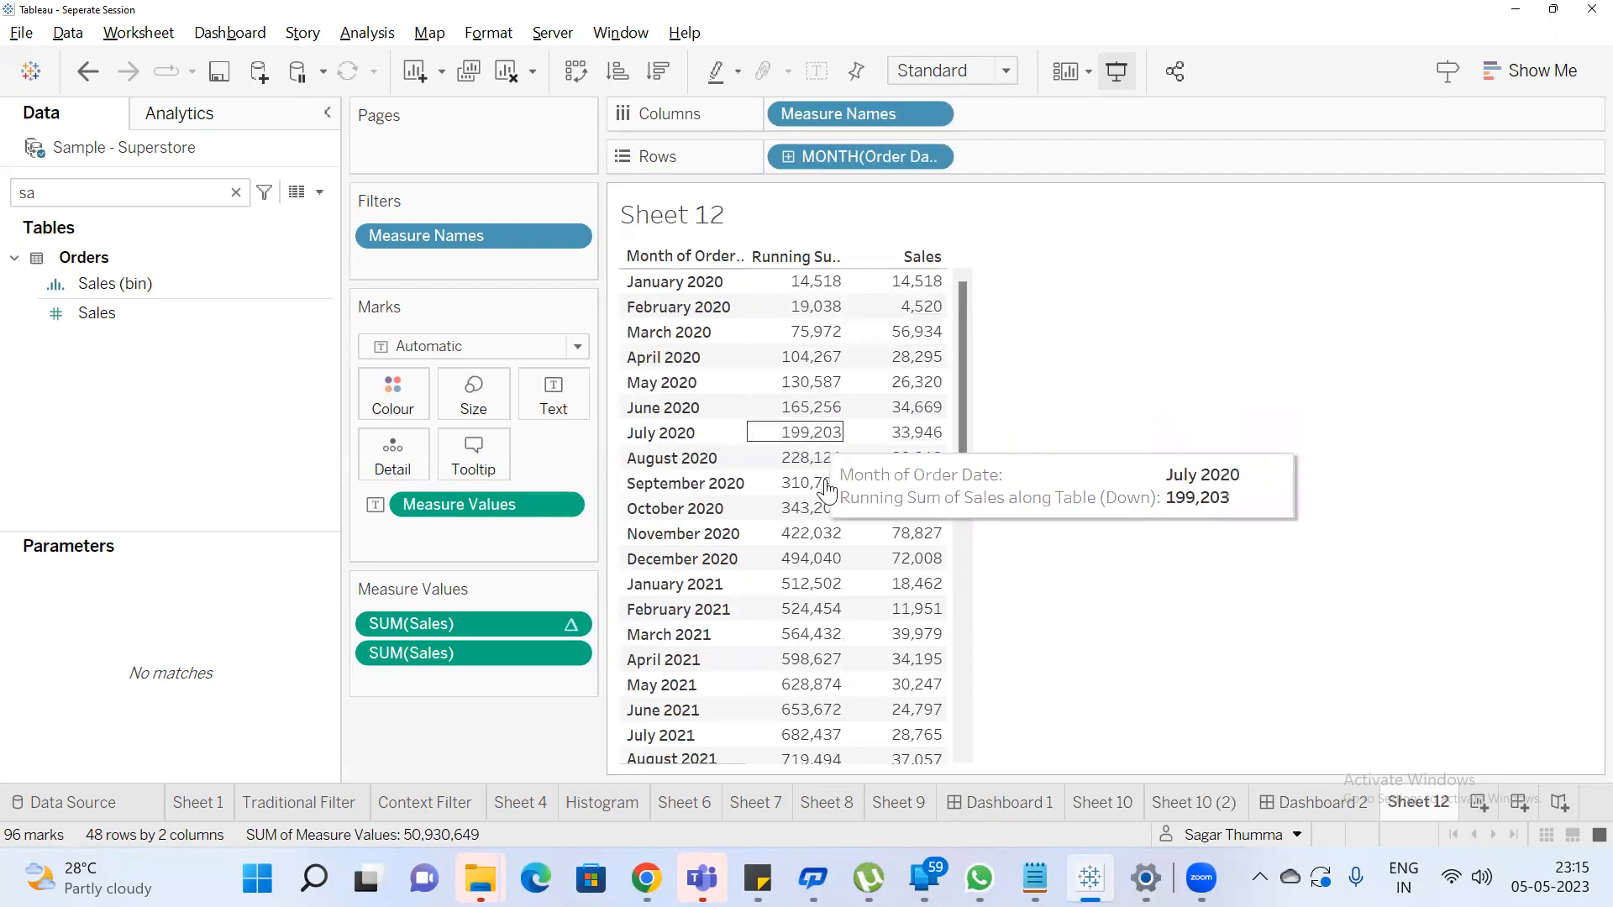
{"action": "scroll", "coordinate": [828, 487], "scroll_direction": "down", "scroll_amount": 10}
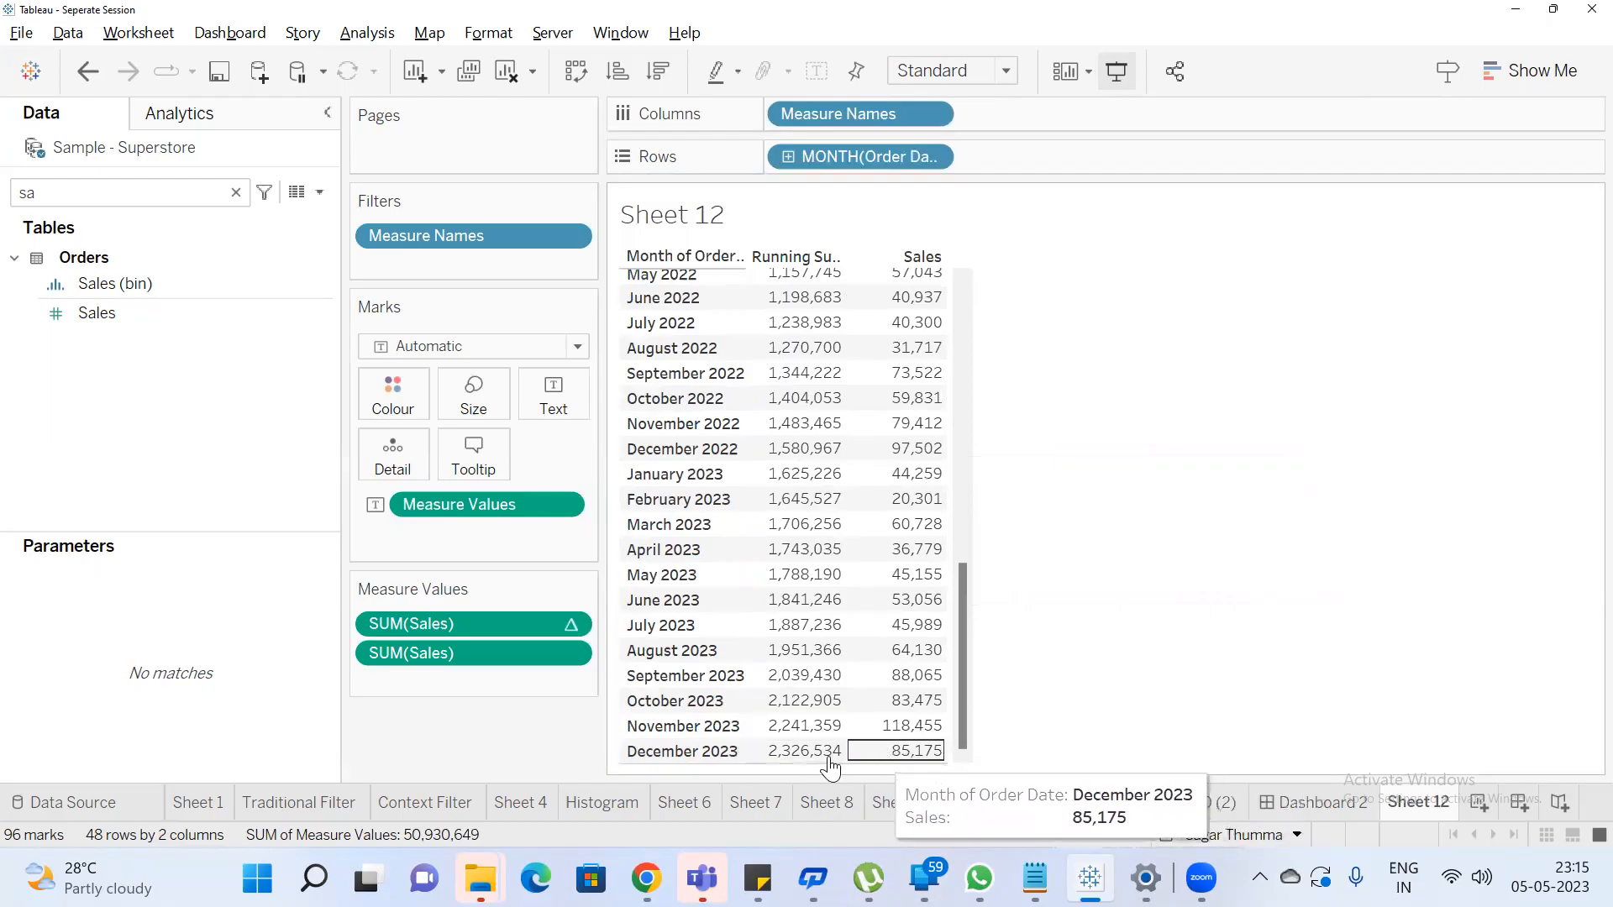
{"action": "left_click_drag", "start_coordinate": [892, 759], "coordinate": [888, 254]}
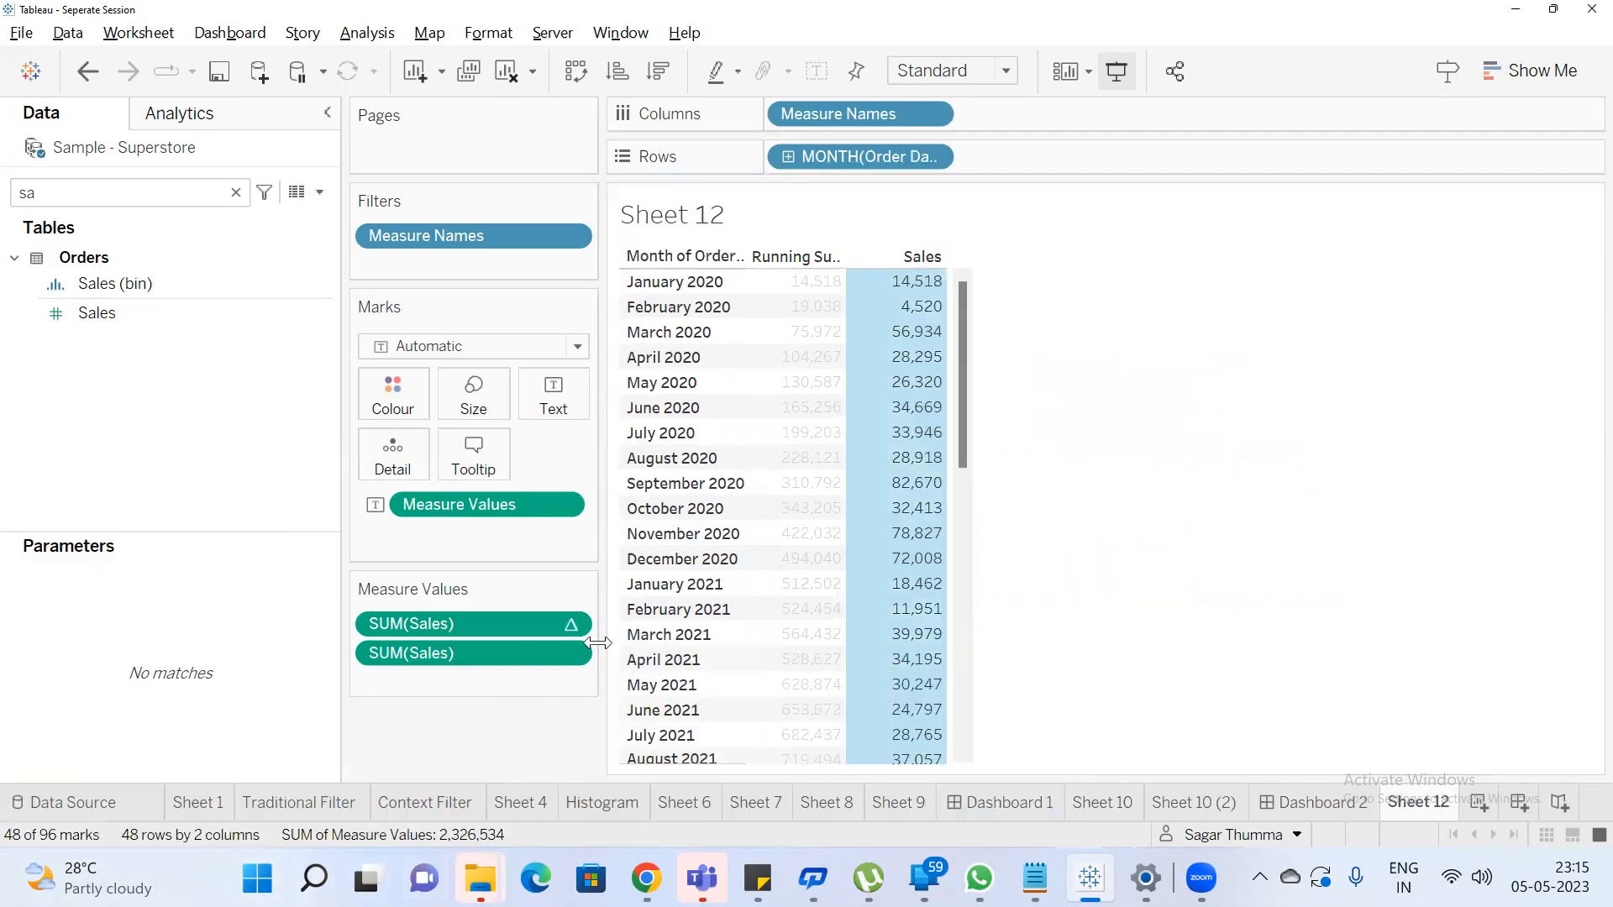
{"action": "left_click", "coordinate": [1022, 294]}
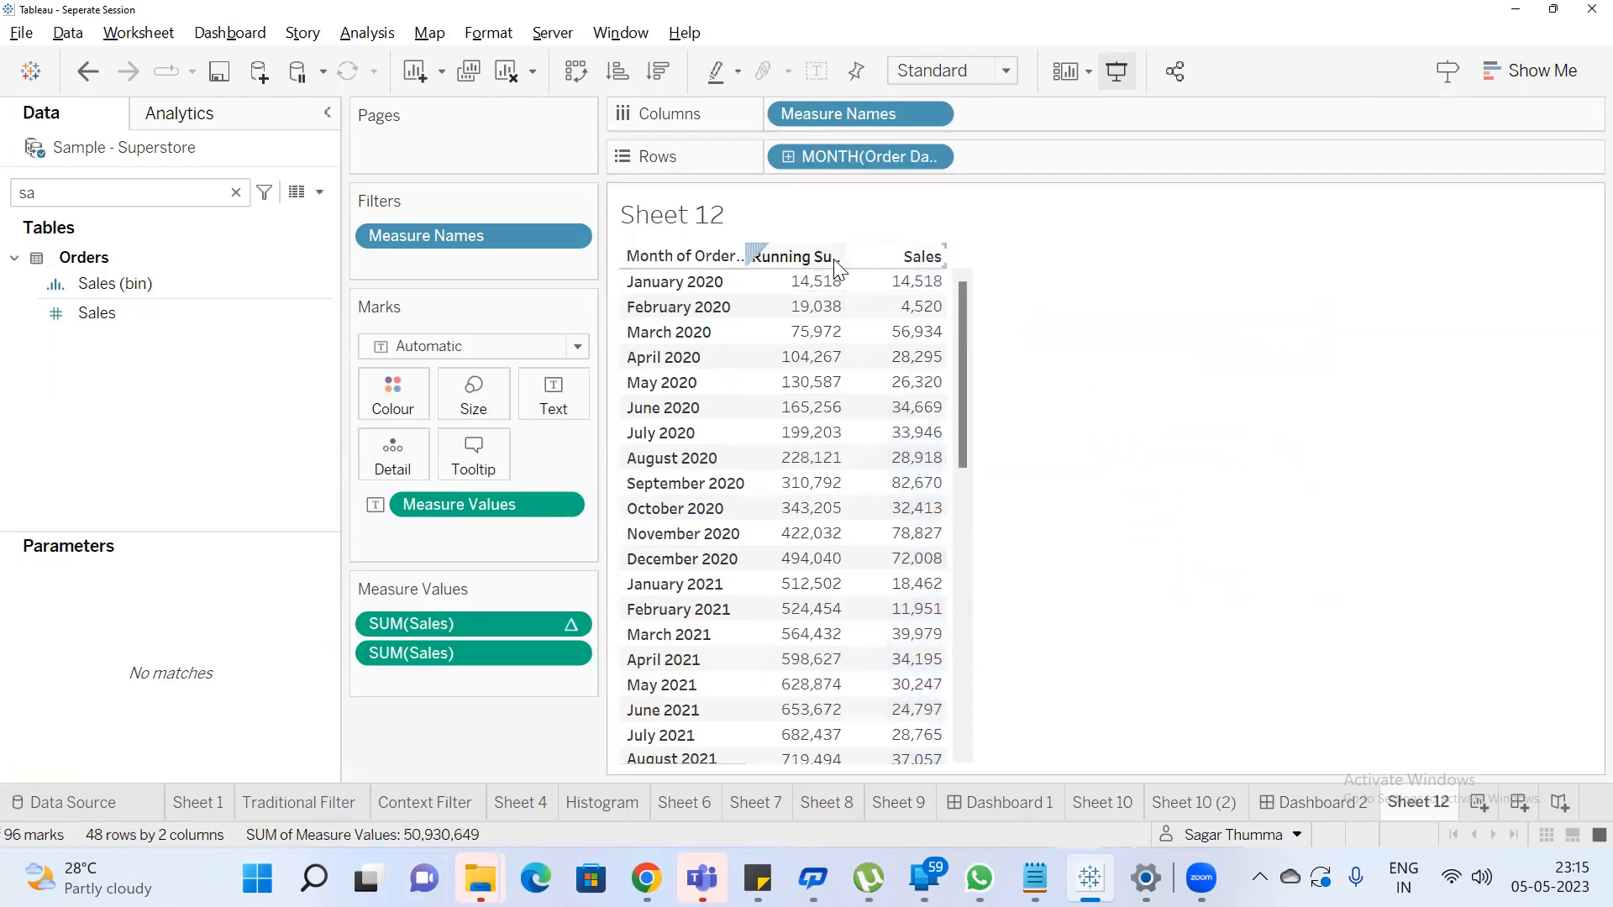
{"action": "left_click_drag", "start_coordinate": [843, 255], "coordinate": [1108, 260]}
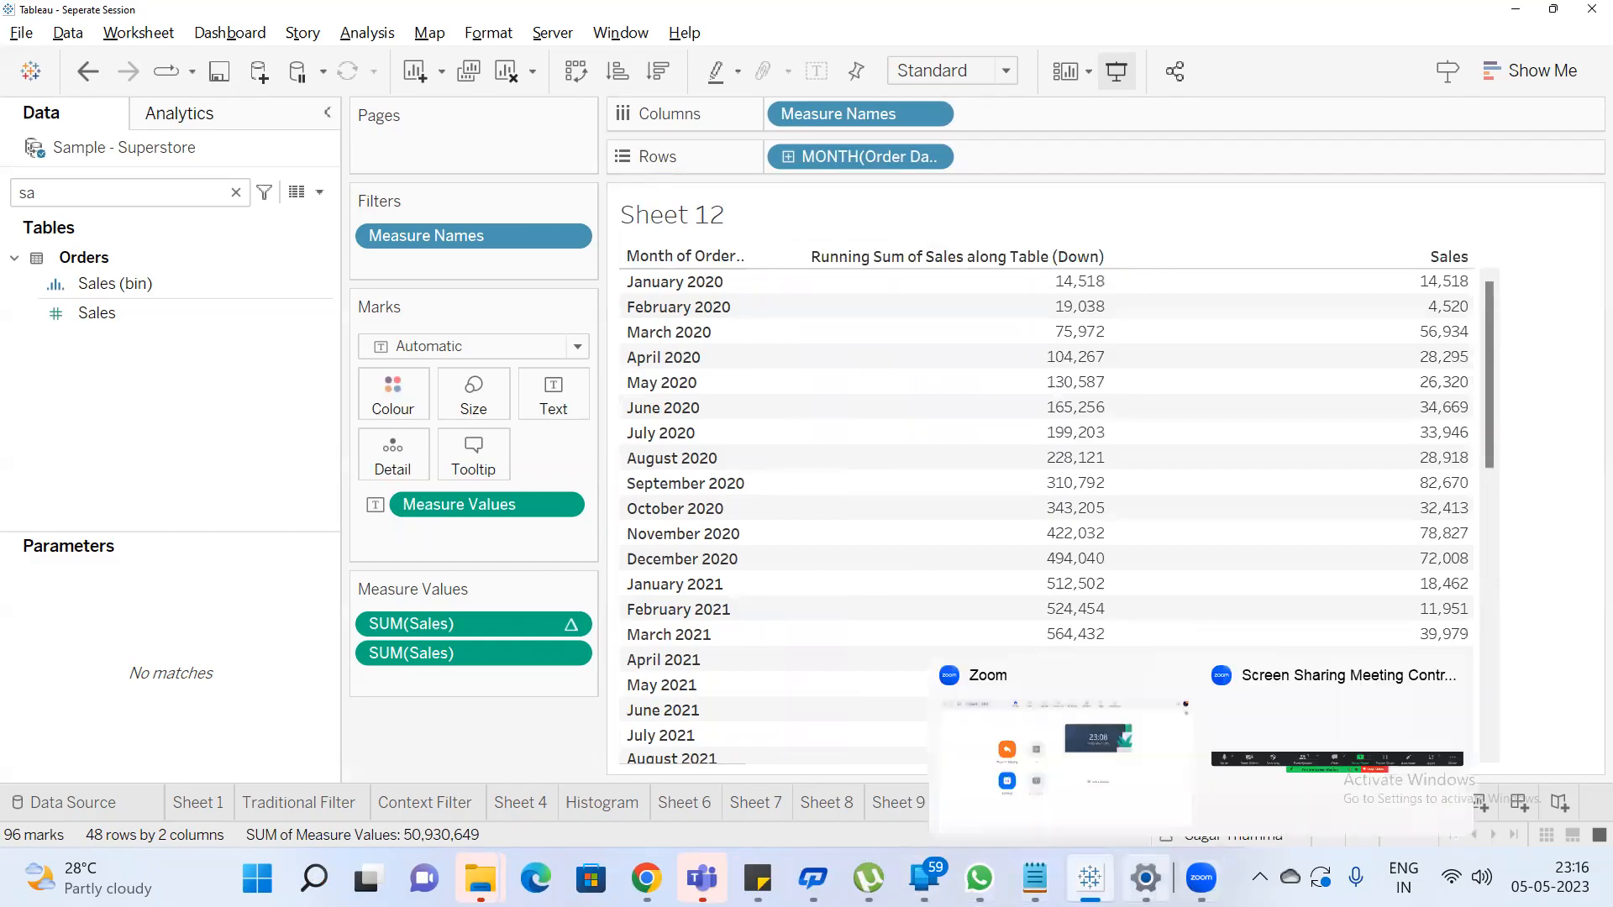
Close the WhatsApp and uTorrent windows running in the background
{"action": "left_click", "coordinate": [1145, 878]}
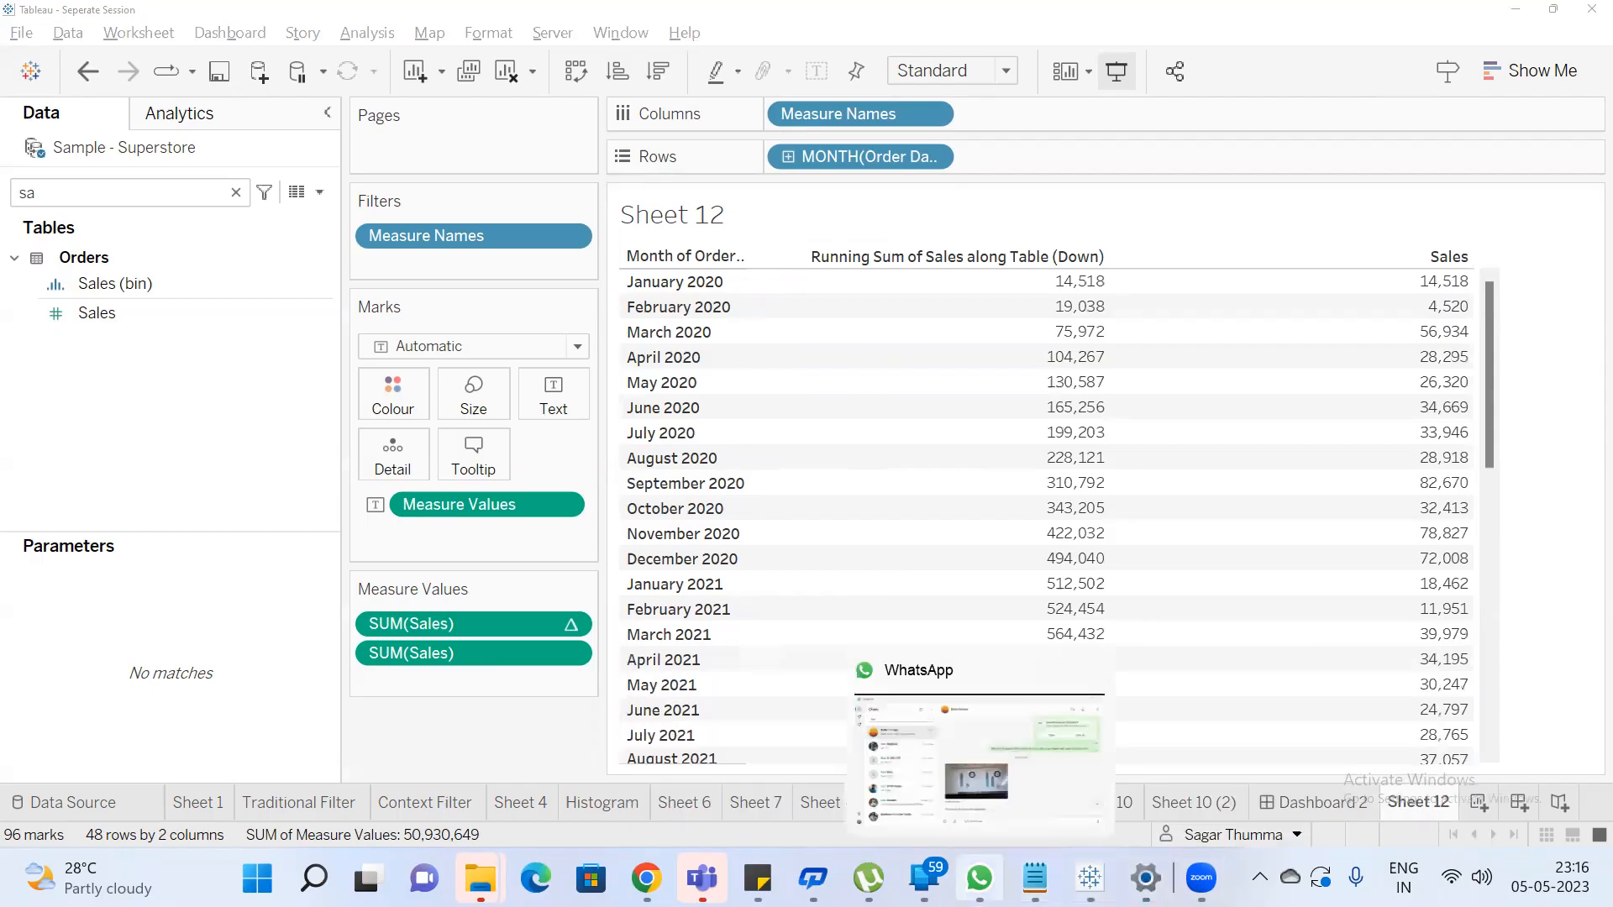
{"action": "right_click", "coordinate": [978, 878]}
{"action": "left_click", "coordinate": [944, 813]}
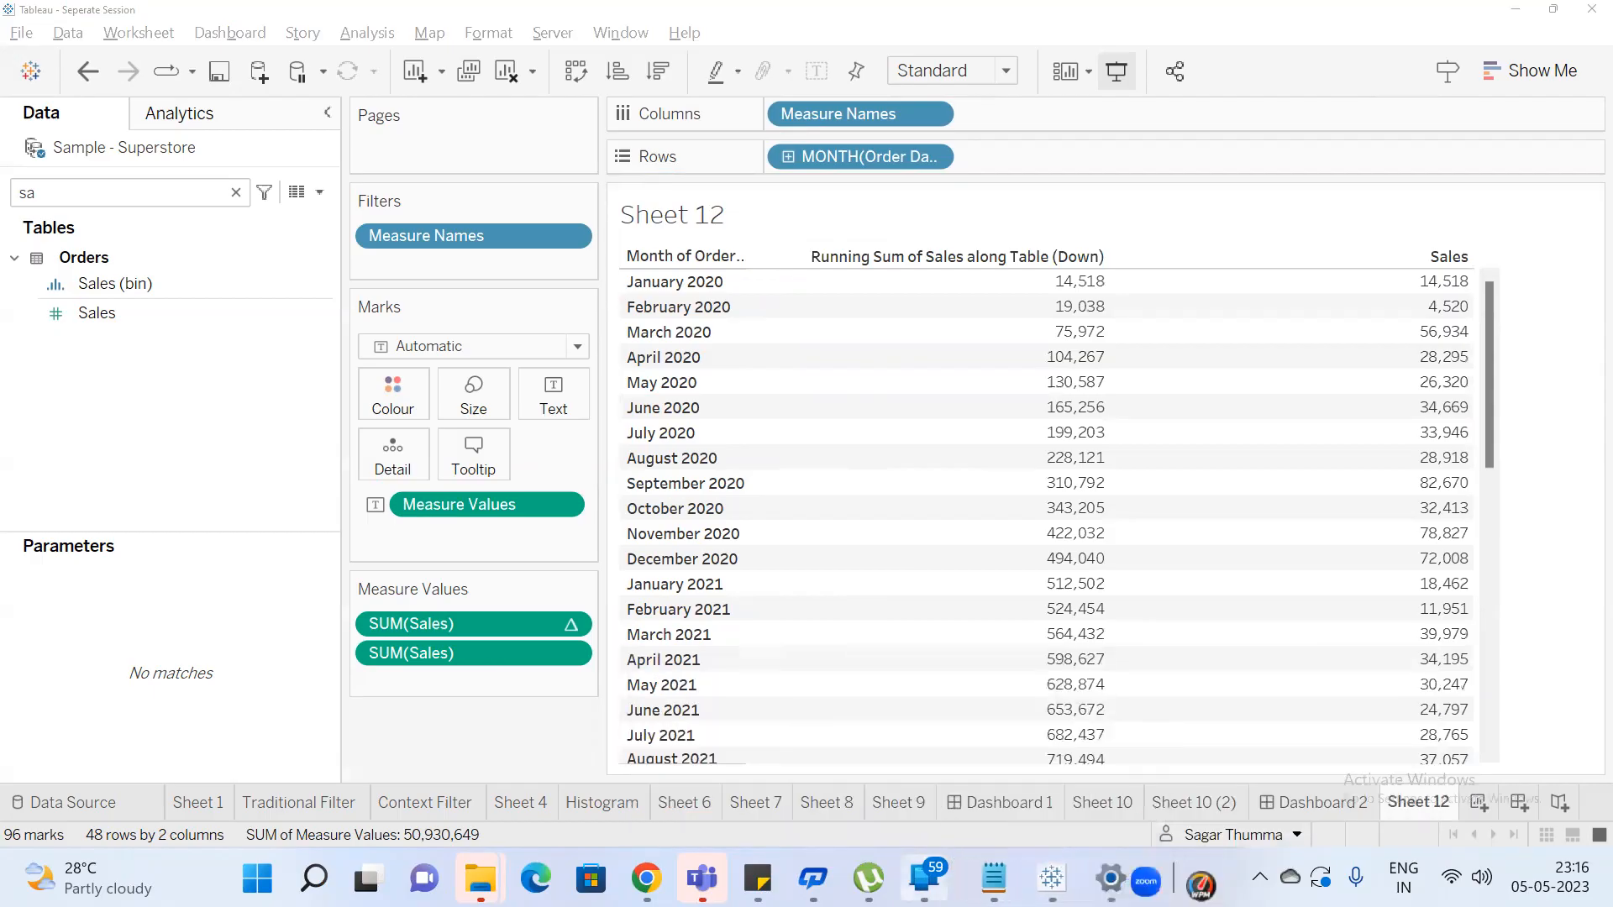
{"action": "mouse_move", "coordinate": [924, 878]}
{"action": "right_click", "coordinate": [868, 877]}
{"action": "left_click", "coordinate": [835, 815]}
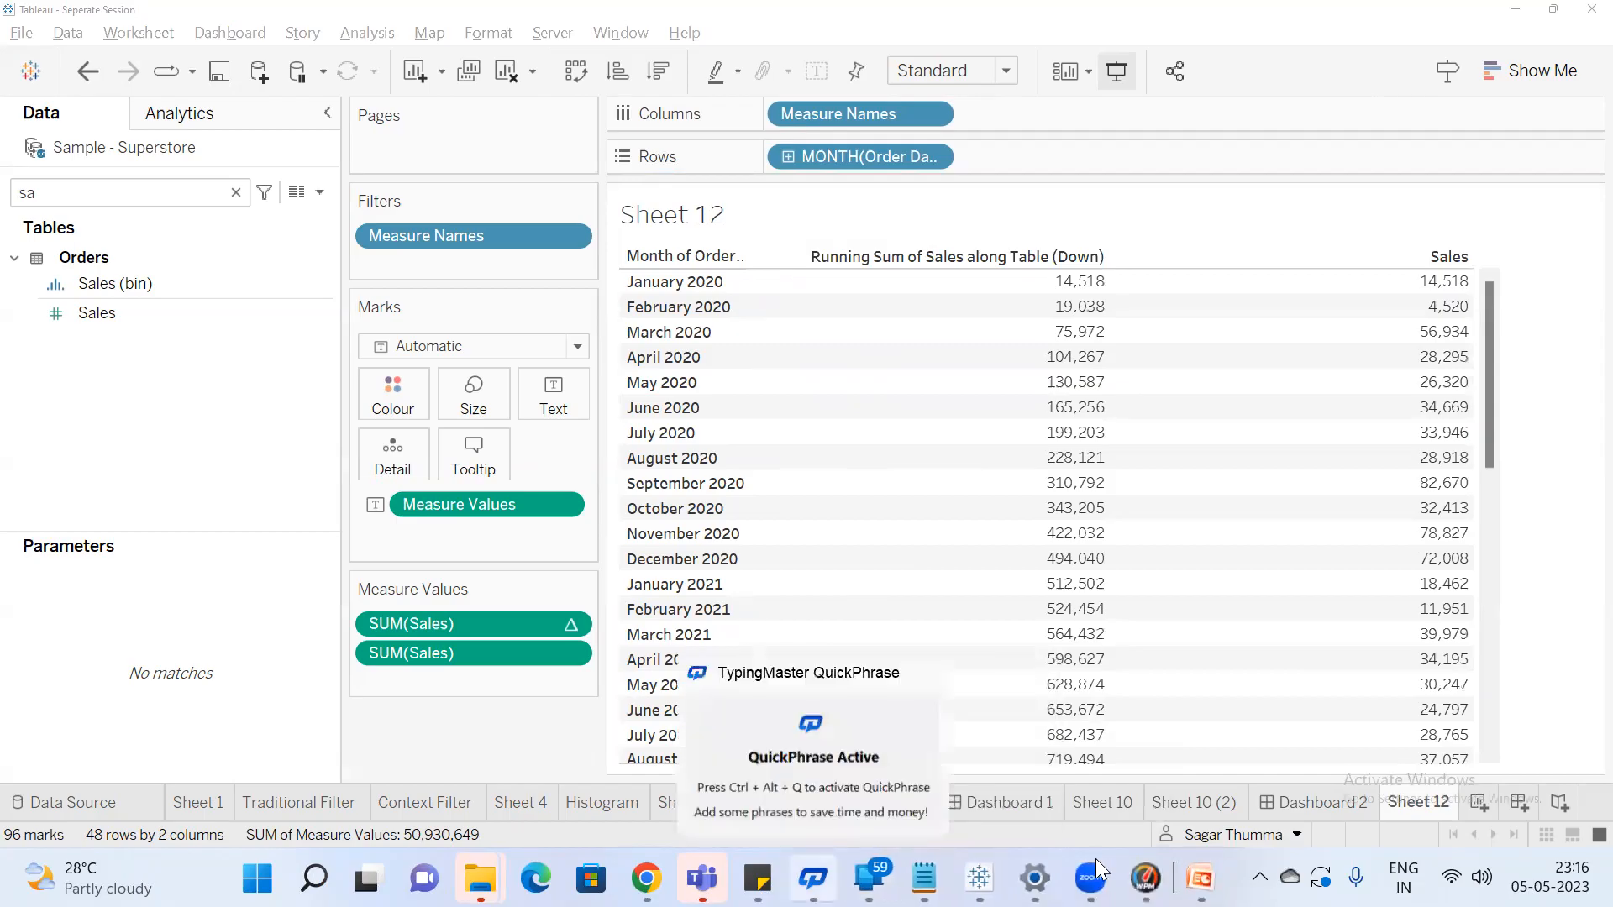
Switch to PowerPoint, review the list on the "Types of table calculations" slide and return to Tableau
{"action": "left_click", "coordinate": [1200, 878]}
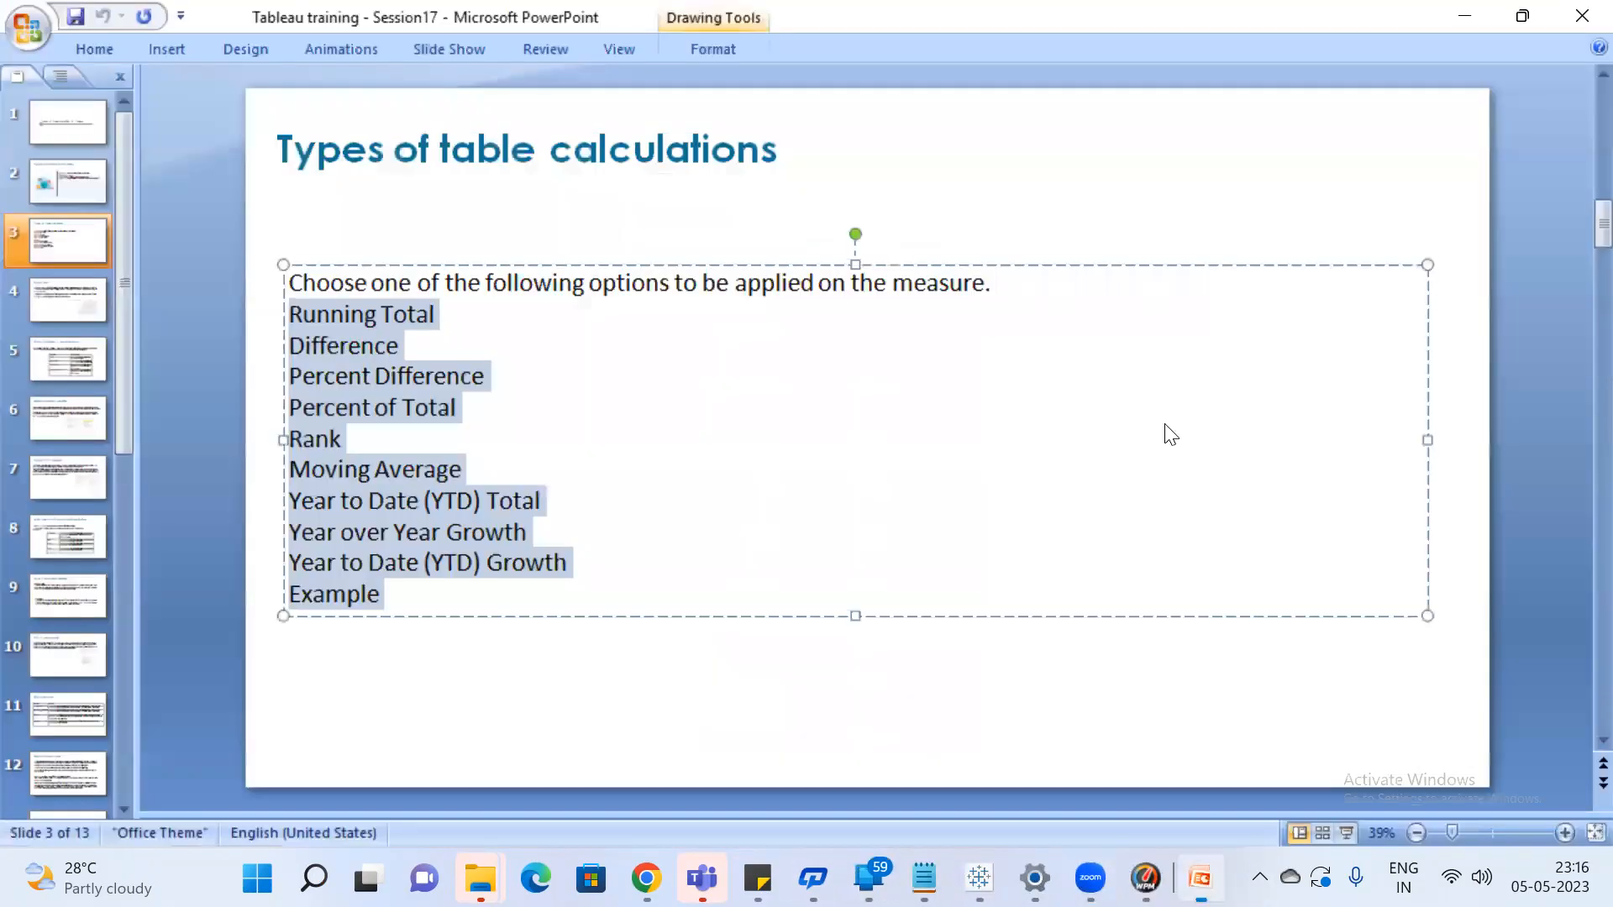
{"action": "left_click", "coordinate": [483, 409]}
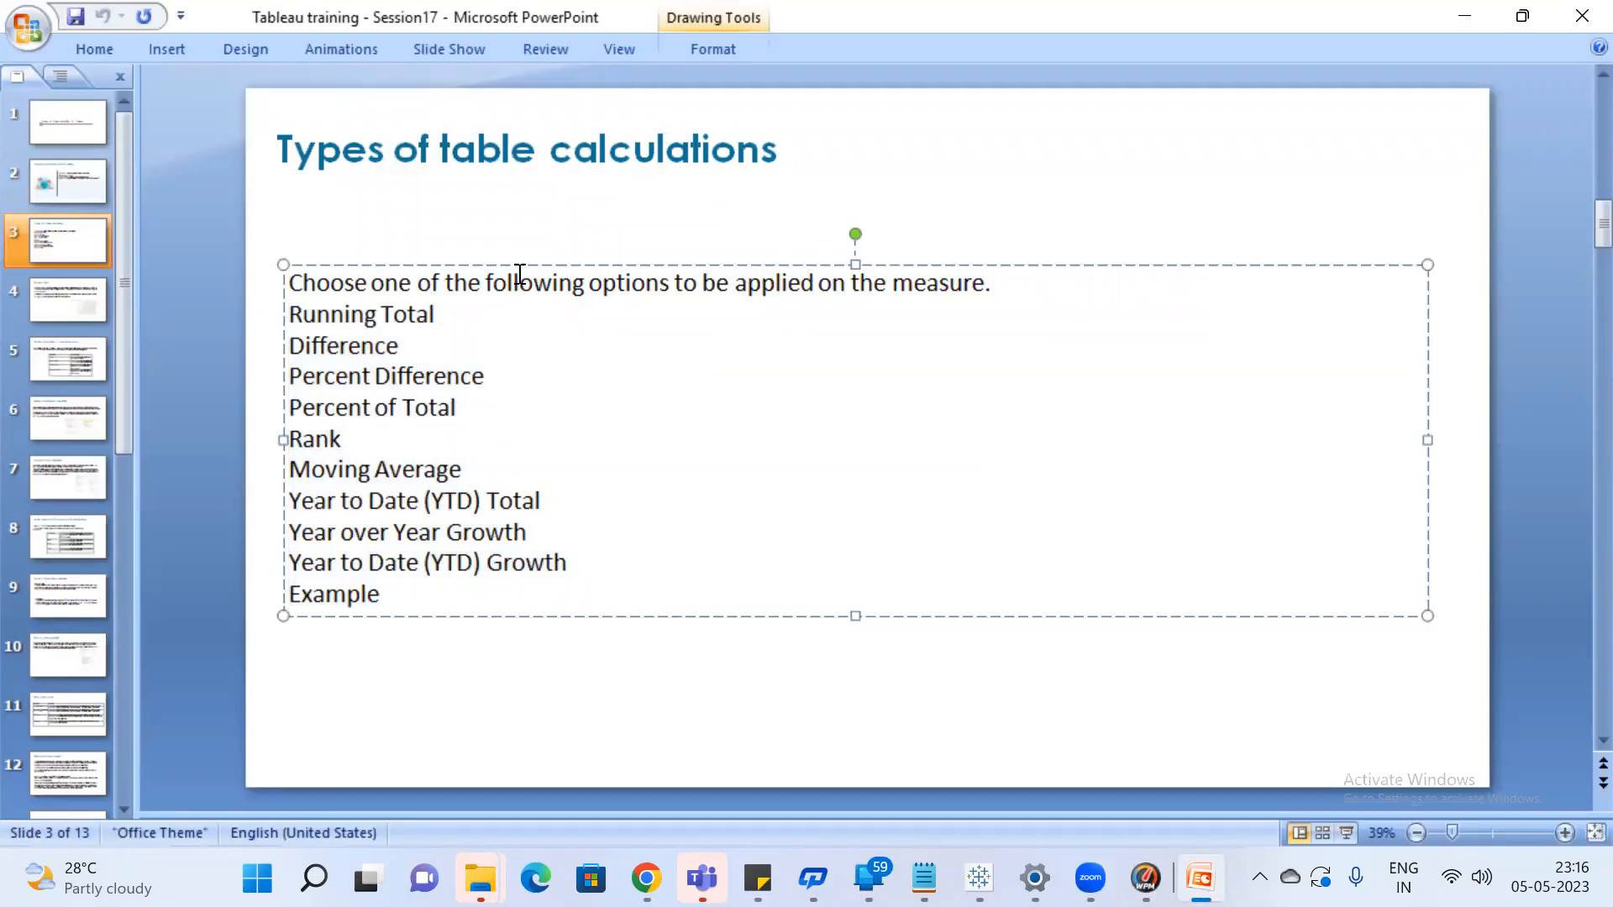
{"action": "left_click", "coordinate": [1465, 17]}
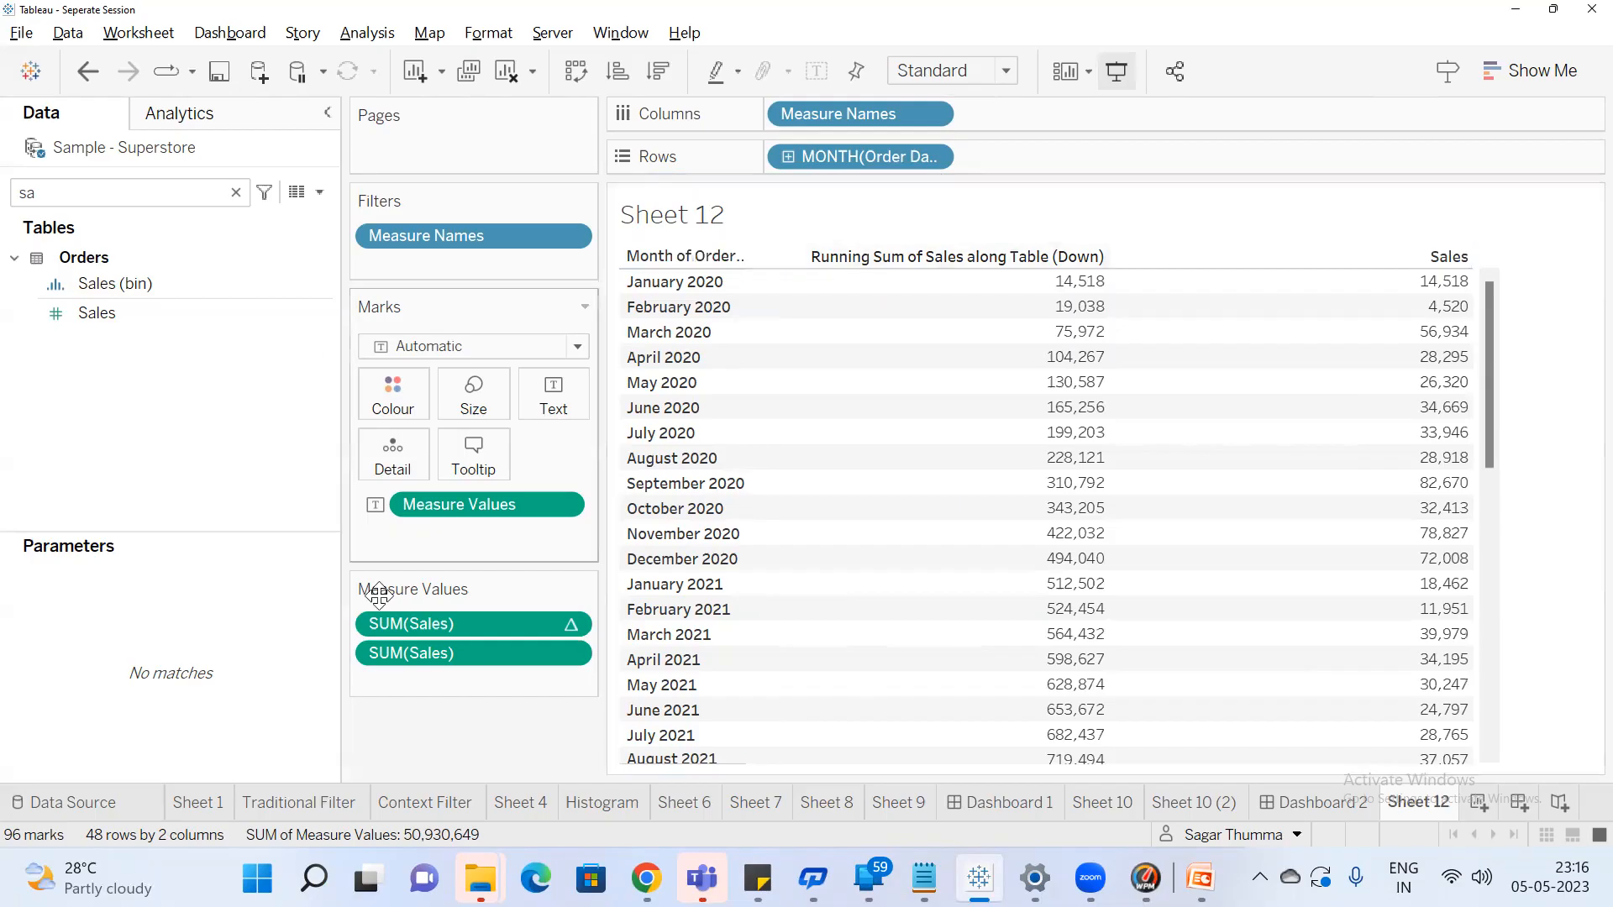
Change the Sales table calculation from Running Total to Difference and check its Compute Using options
{"action": "right_click", "coordinate": [521, 625]}
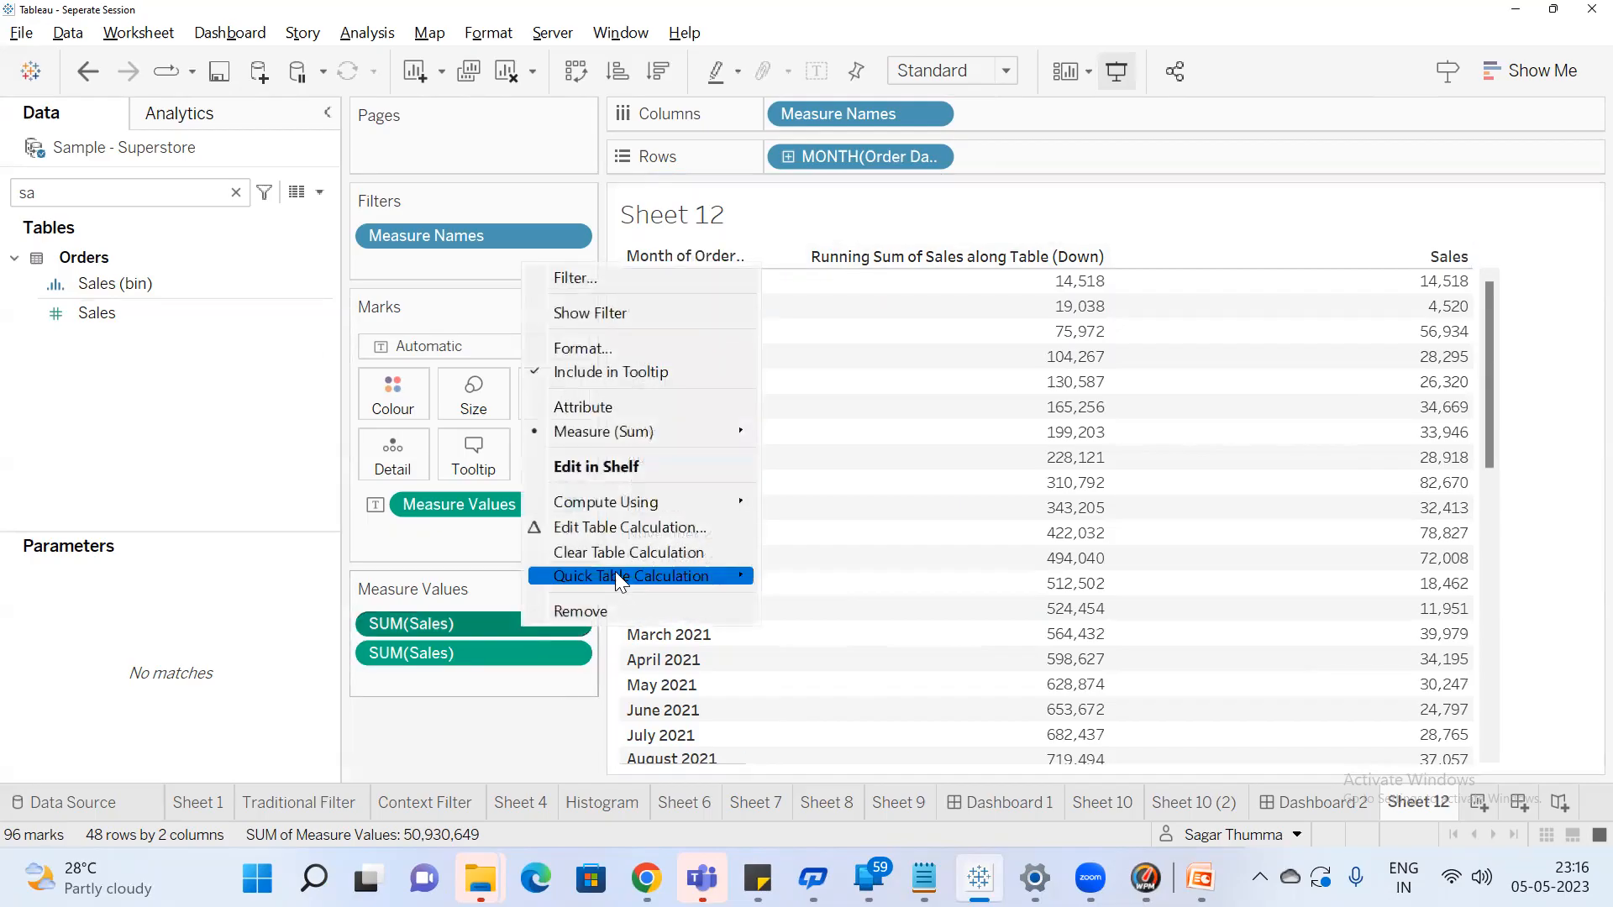
{"action": "mouse_move", "coordinate": [662, 584]}
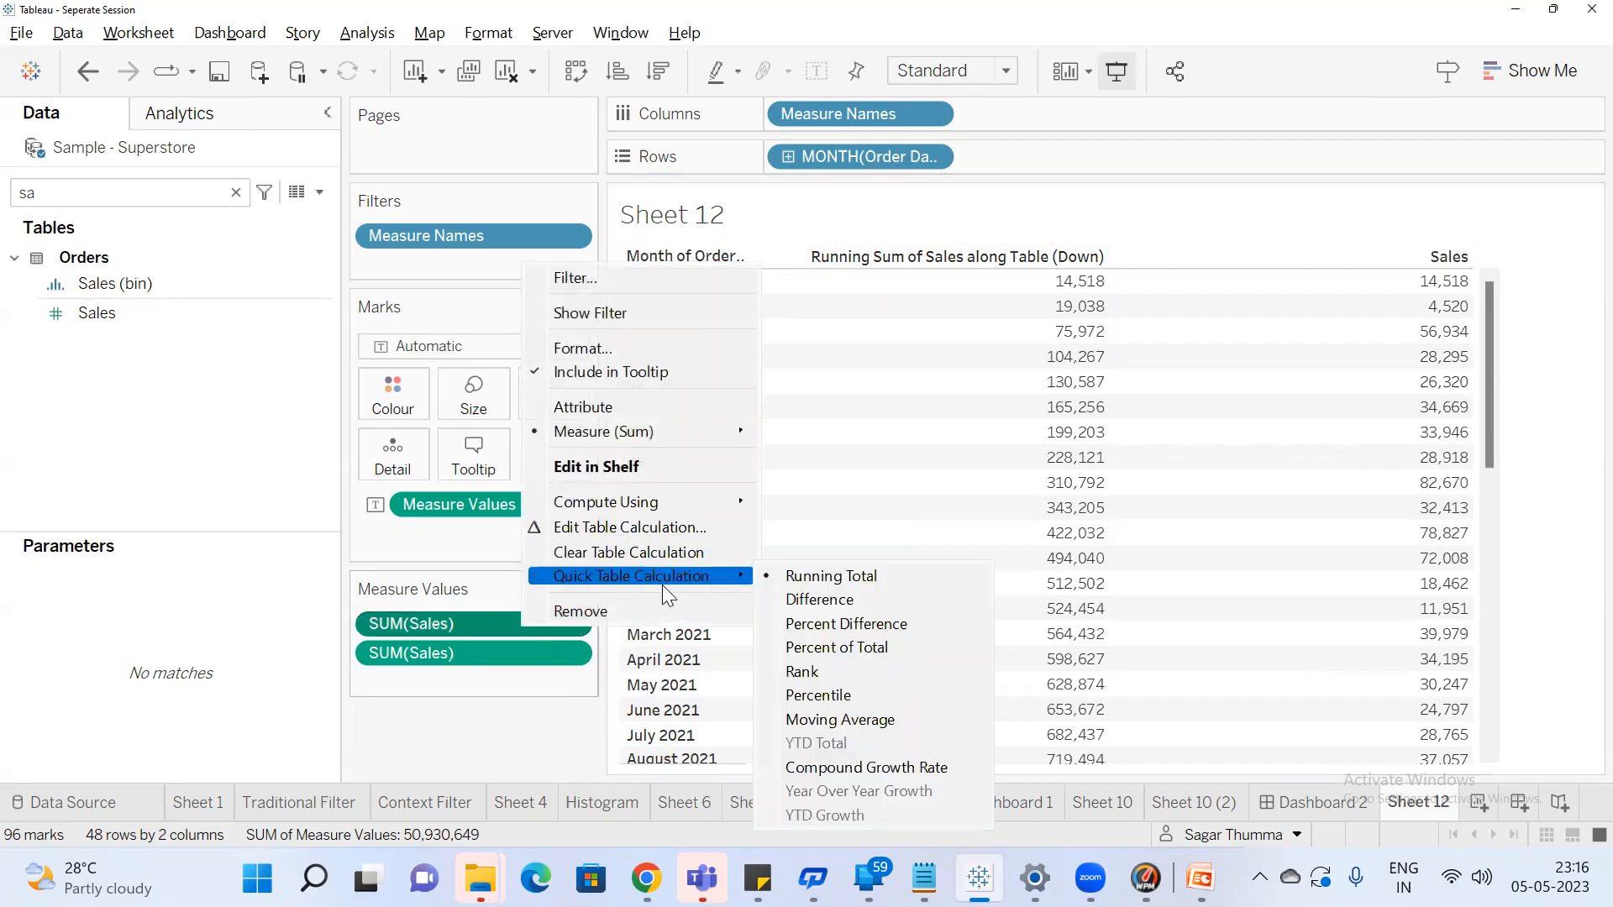
{"action": "left_click", "coordinate": [820, 602]}
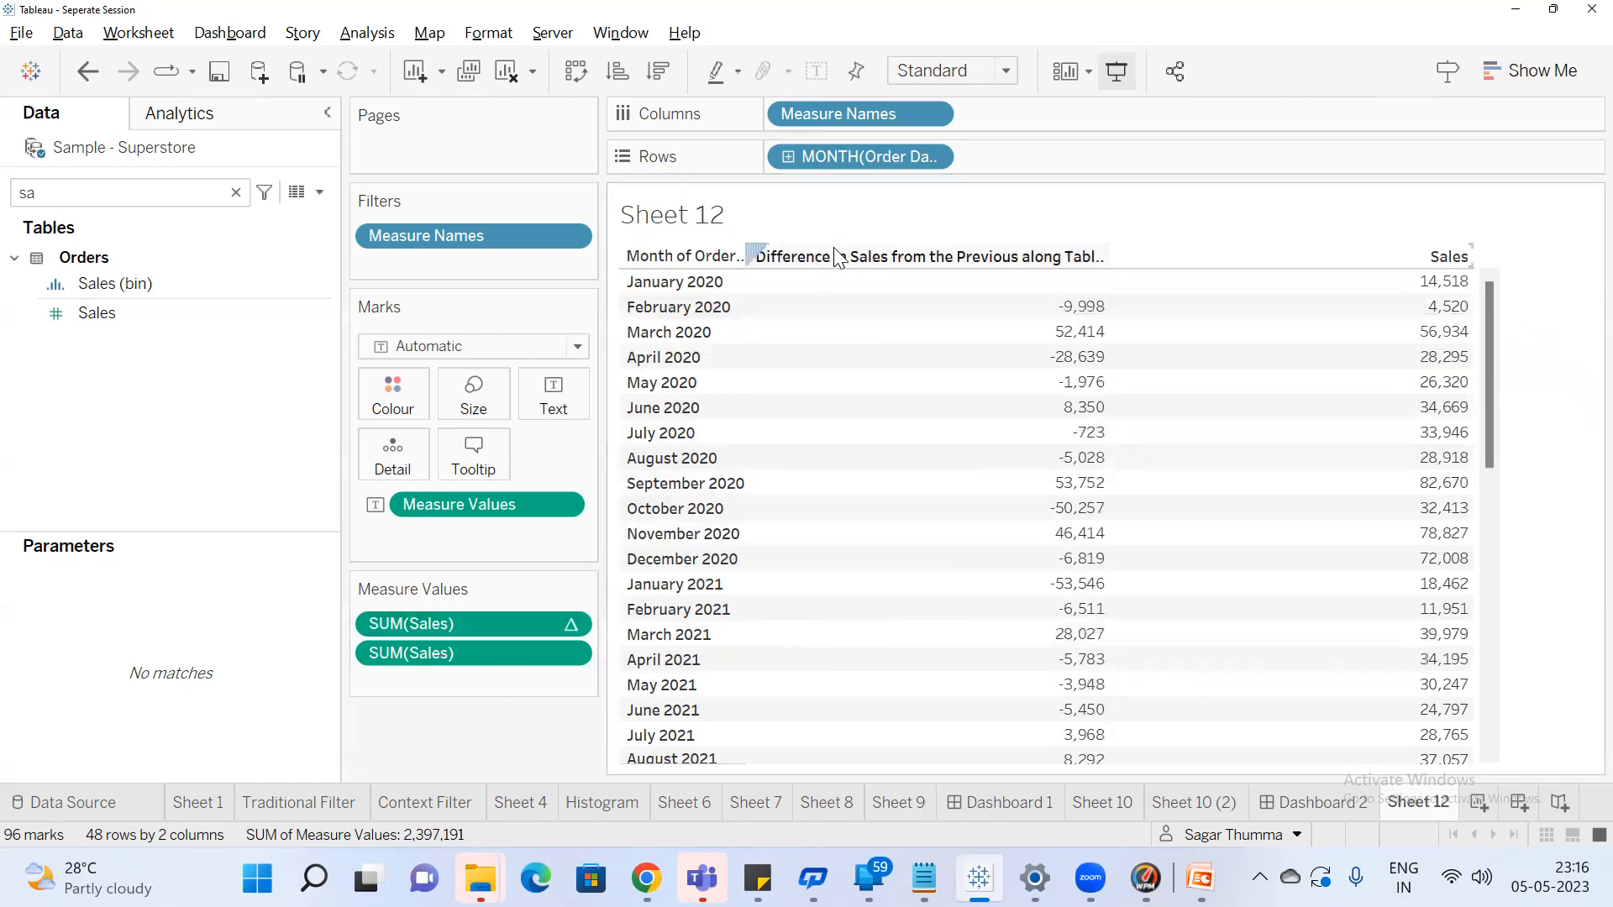
{"action": "right_click", "coordinate": [518, 628]}
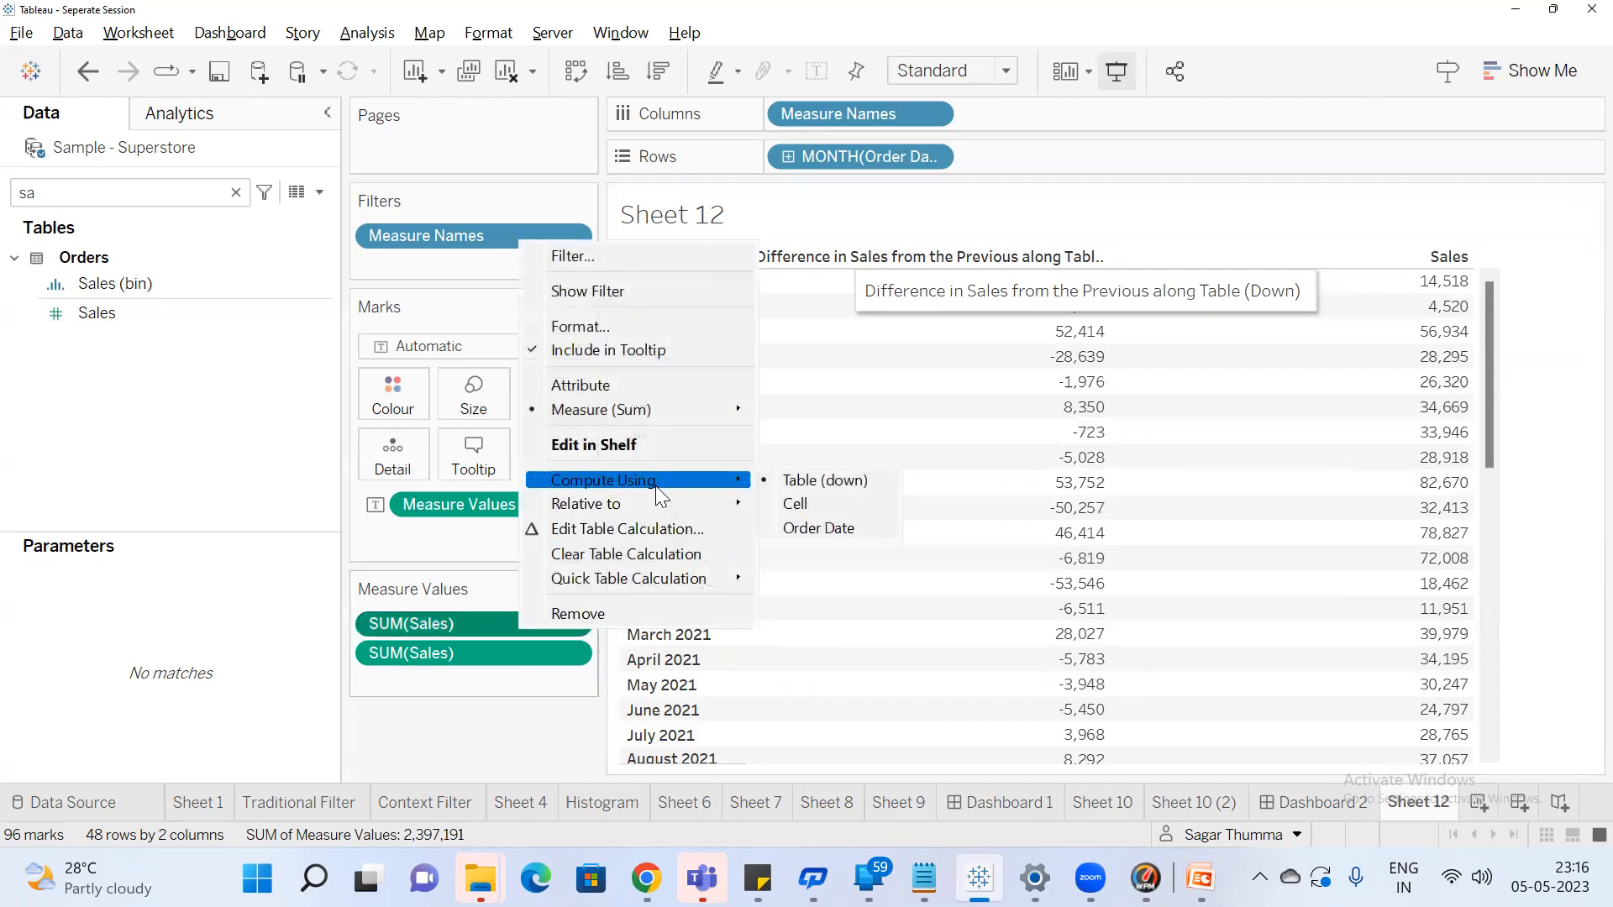
{"action": "left_click", "coordinate": [1260, 418]}
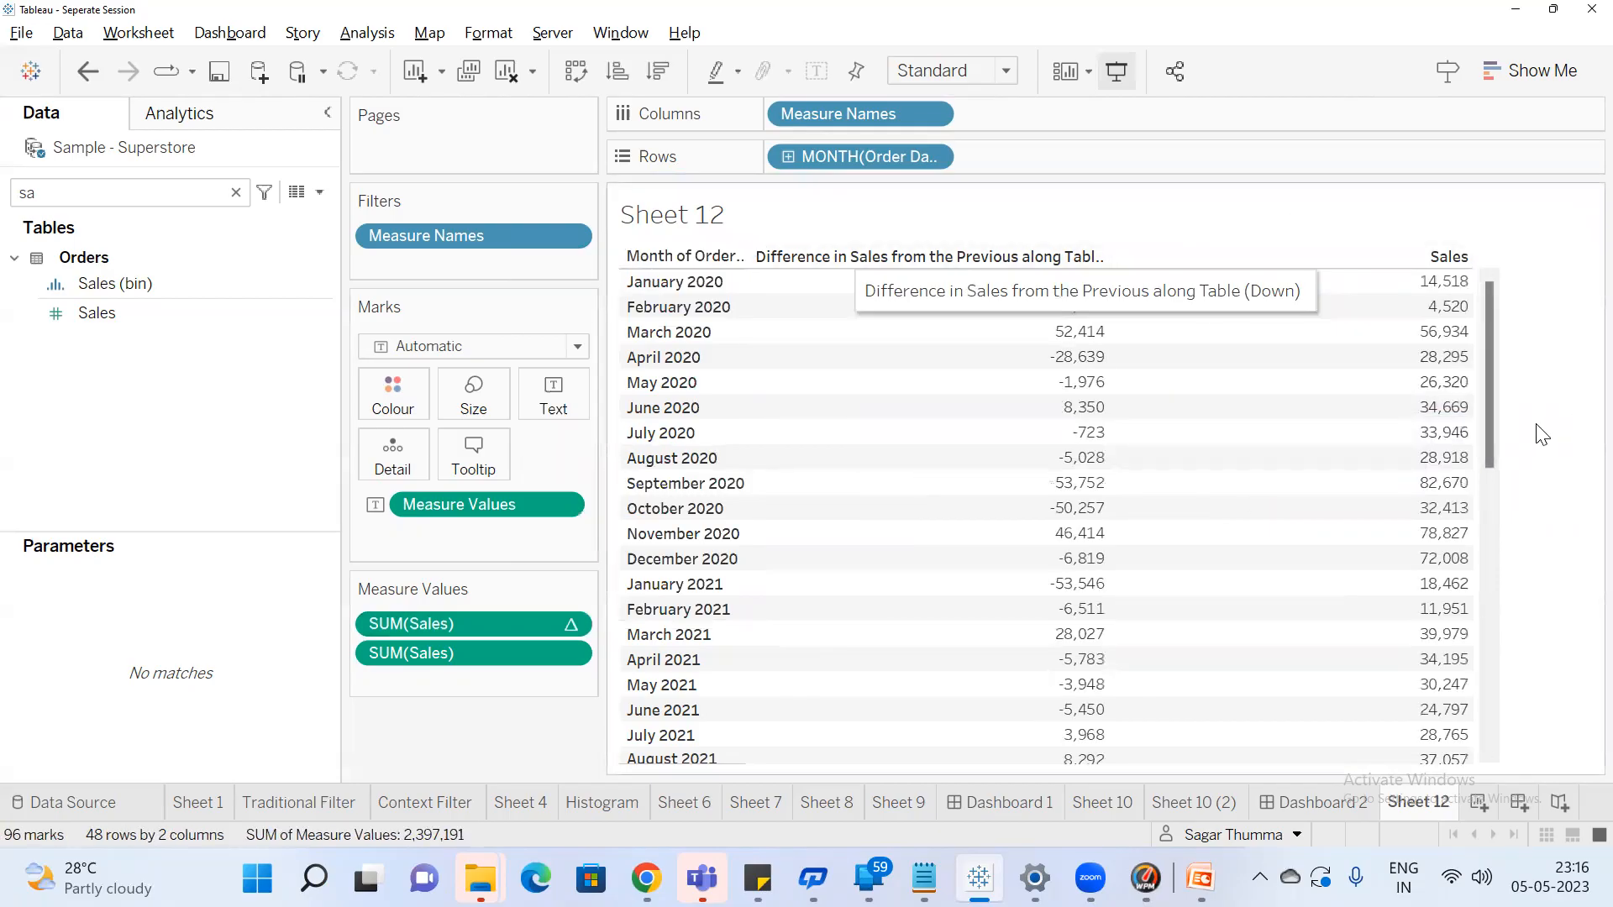
Inspect the May 2020 difference, then open Calculator and move its window clear of the Sales column
{"action": "left_click", "coordinate": [1071, 382]}
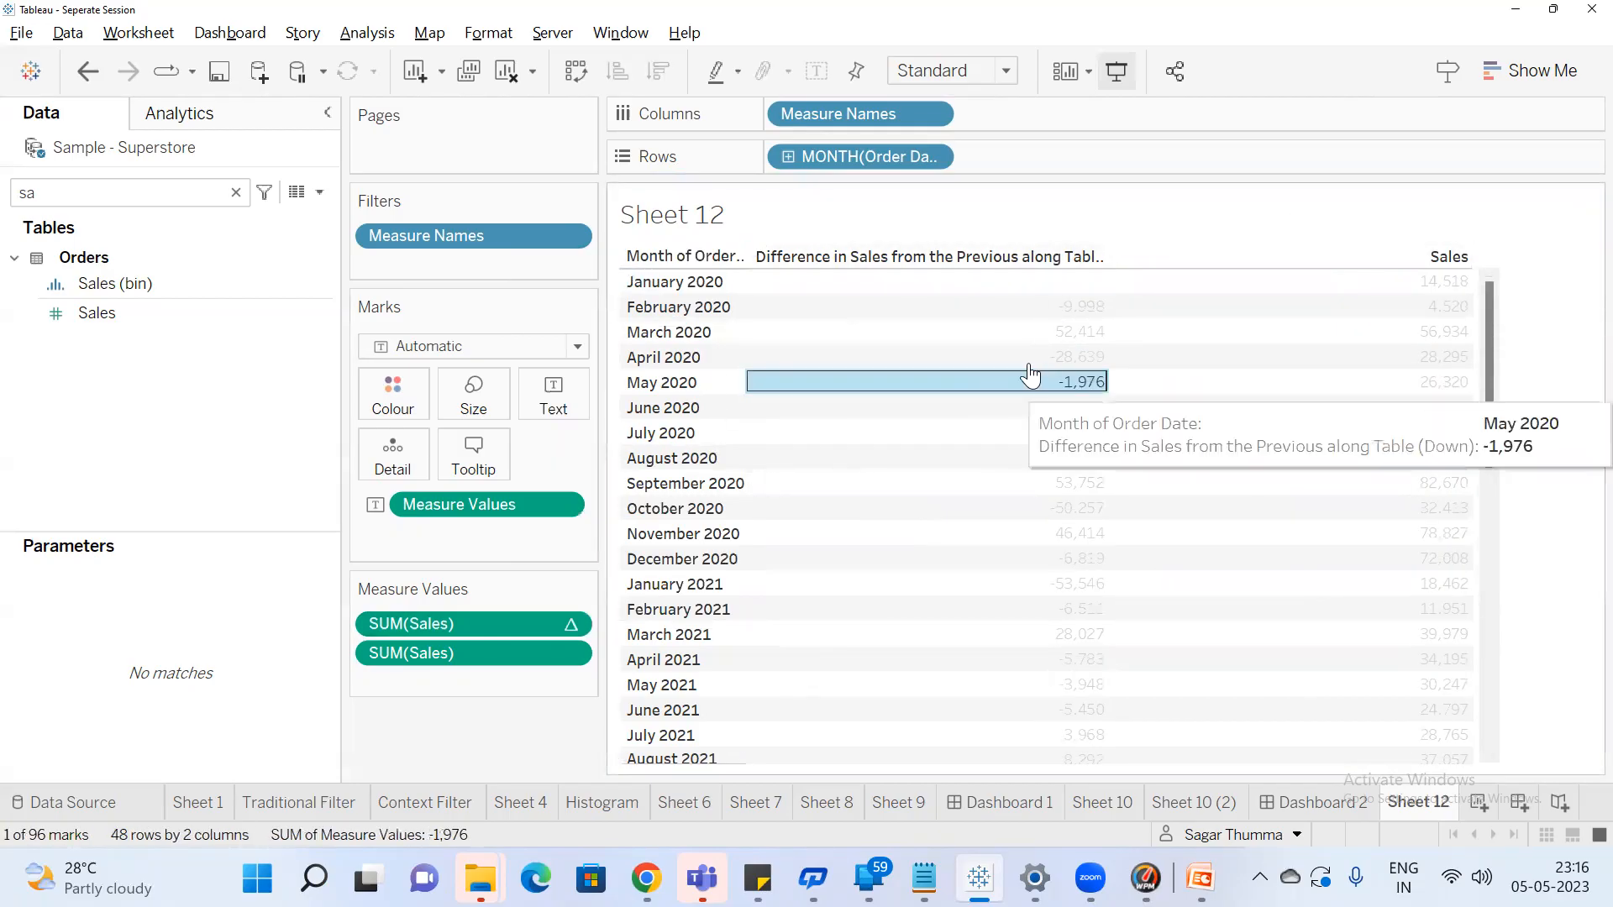
{"action": "left_click", "coordinate": [1098, 386]}
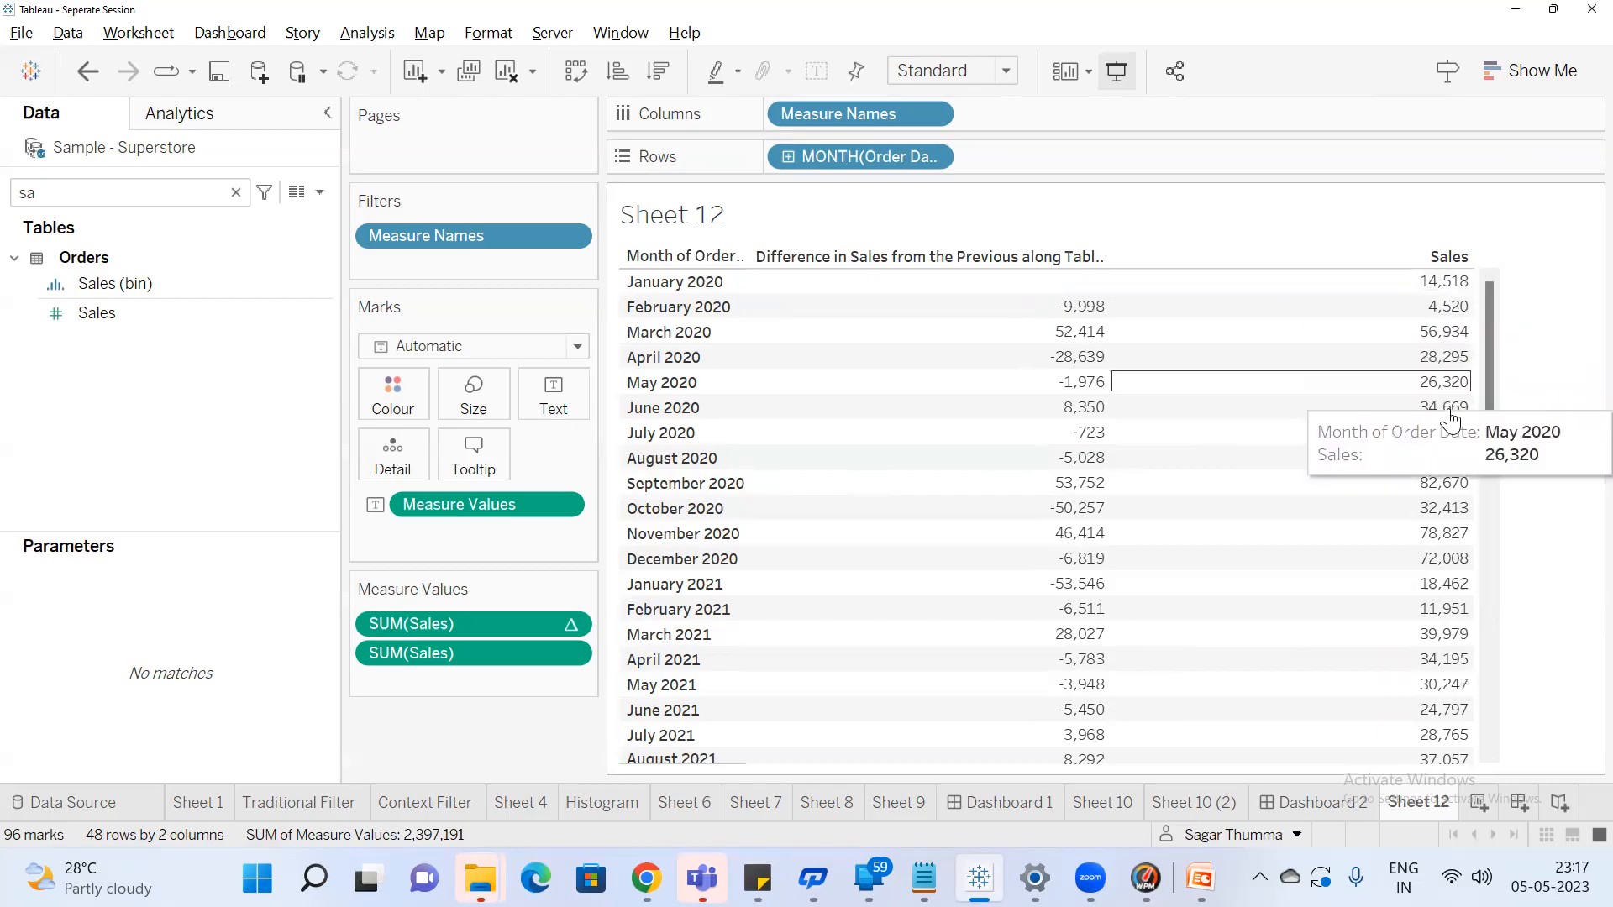
{"action": "key", "text": "super"}
{"action": "type", "text": "cal"}
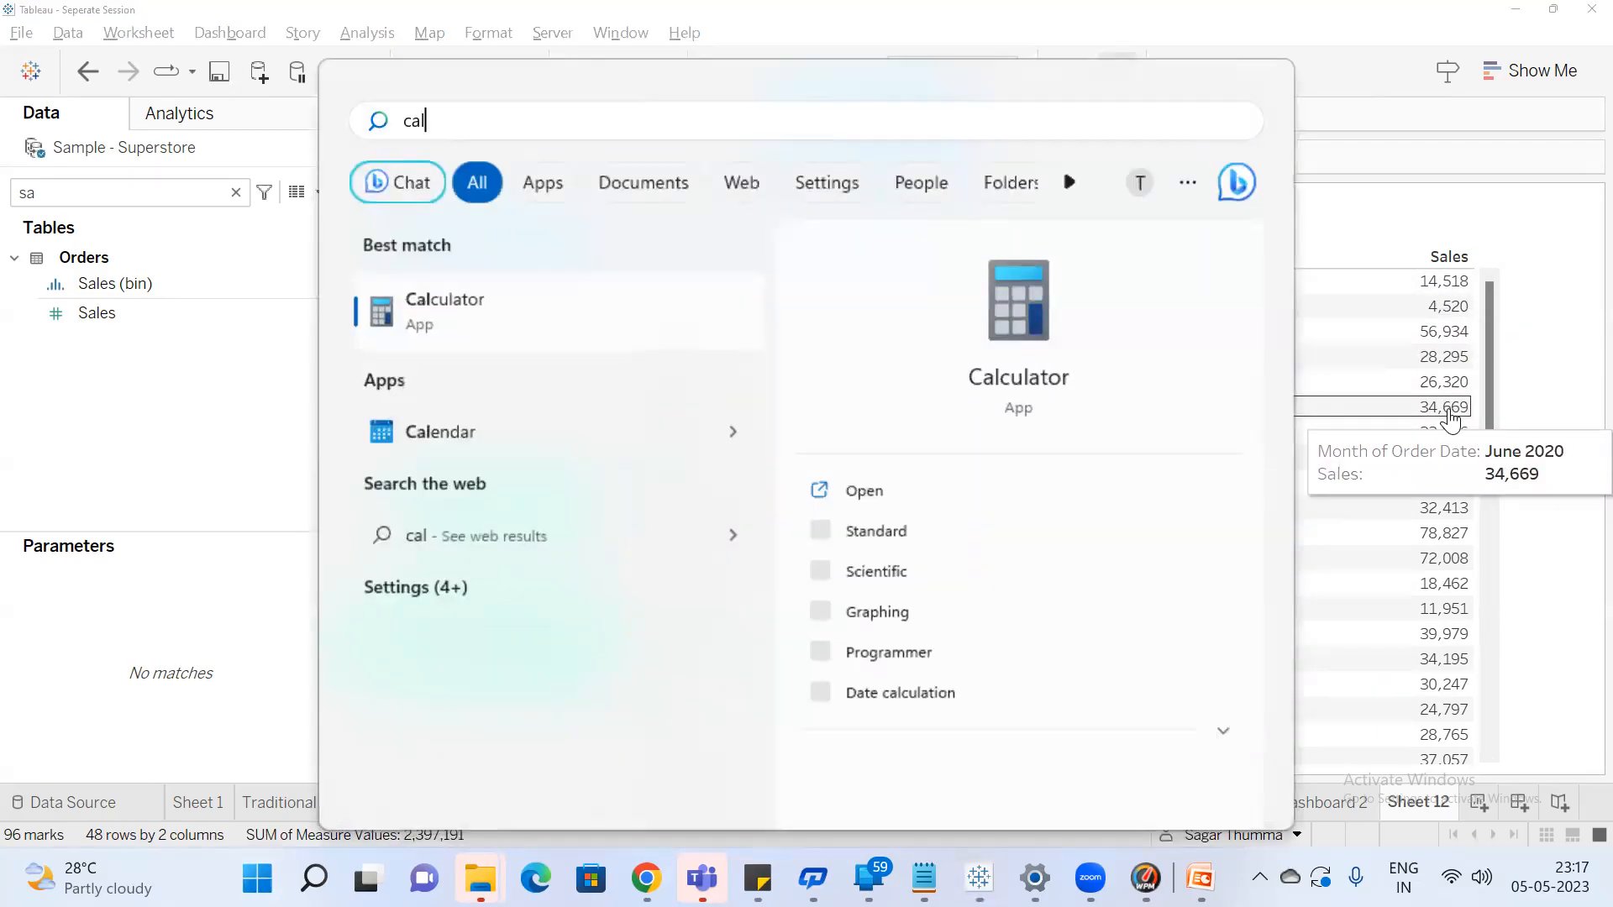
{"action": "key", "text": "Return"}
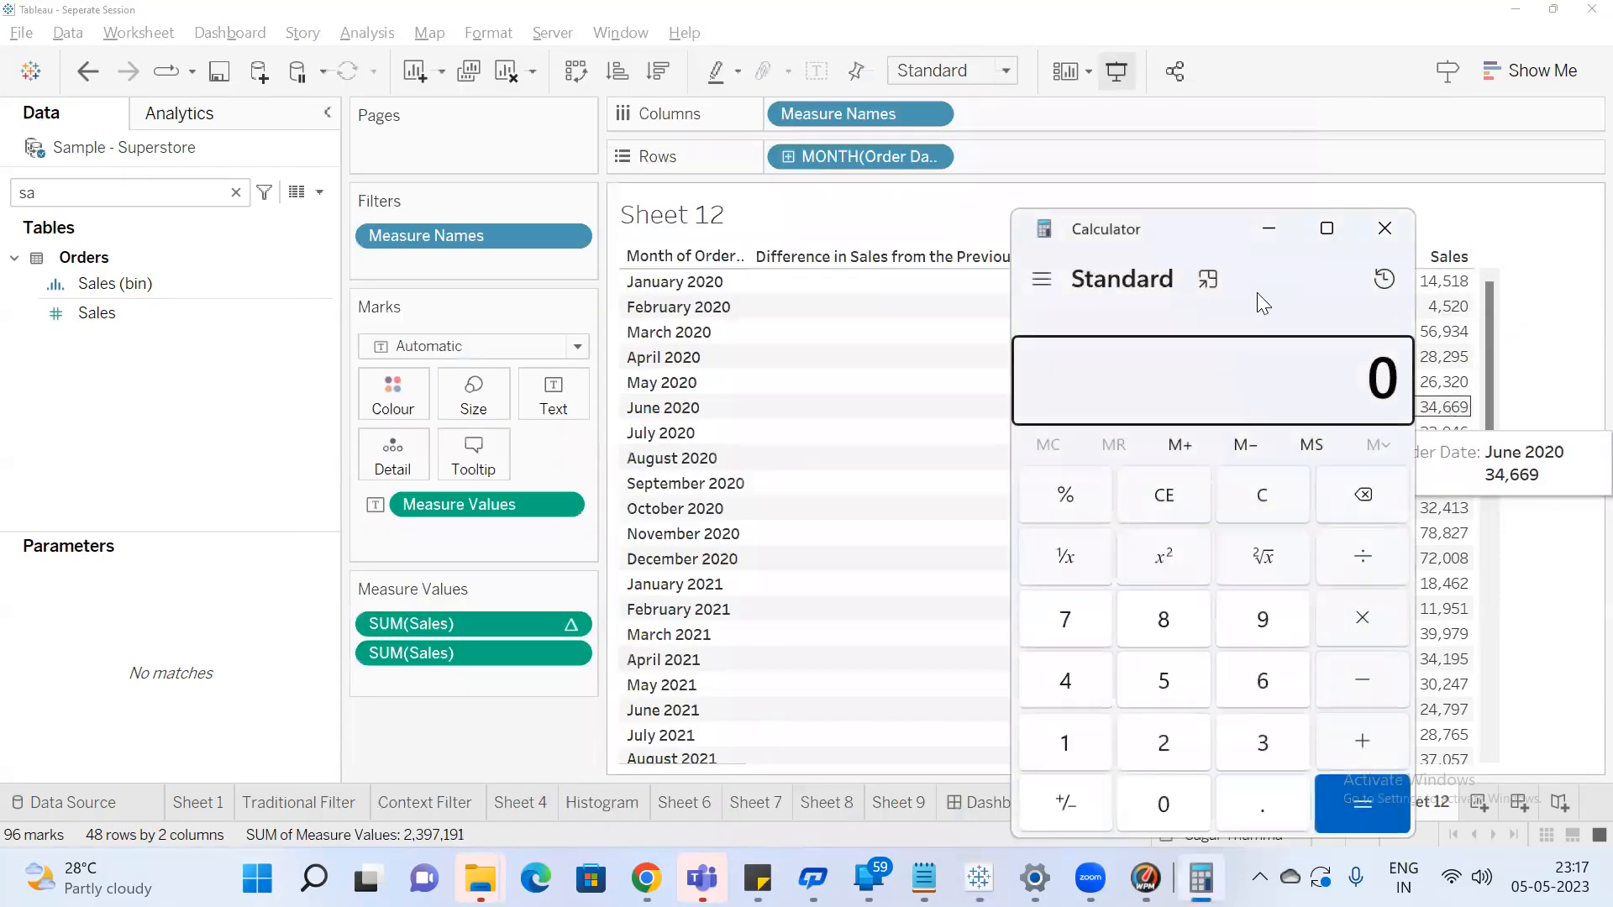
{"action": "left_click_drag", "start_coordinate": [1158, 237], "coordinate": [806, 229]}
Calculate 4520 − 14518 in Calculator and compare the result with the February 2020 difference in the Tableau table
{"action": "type", "text": "4520"}
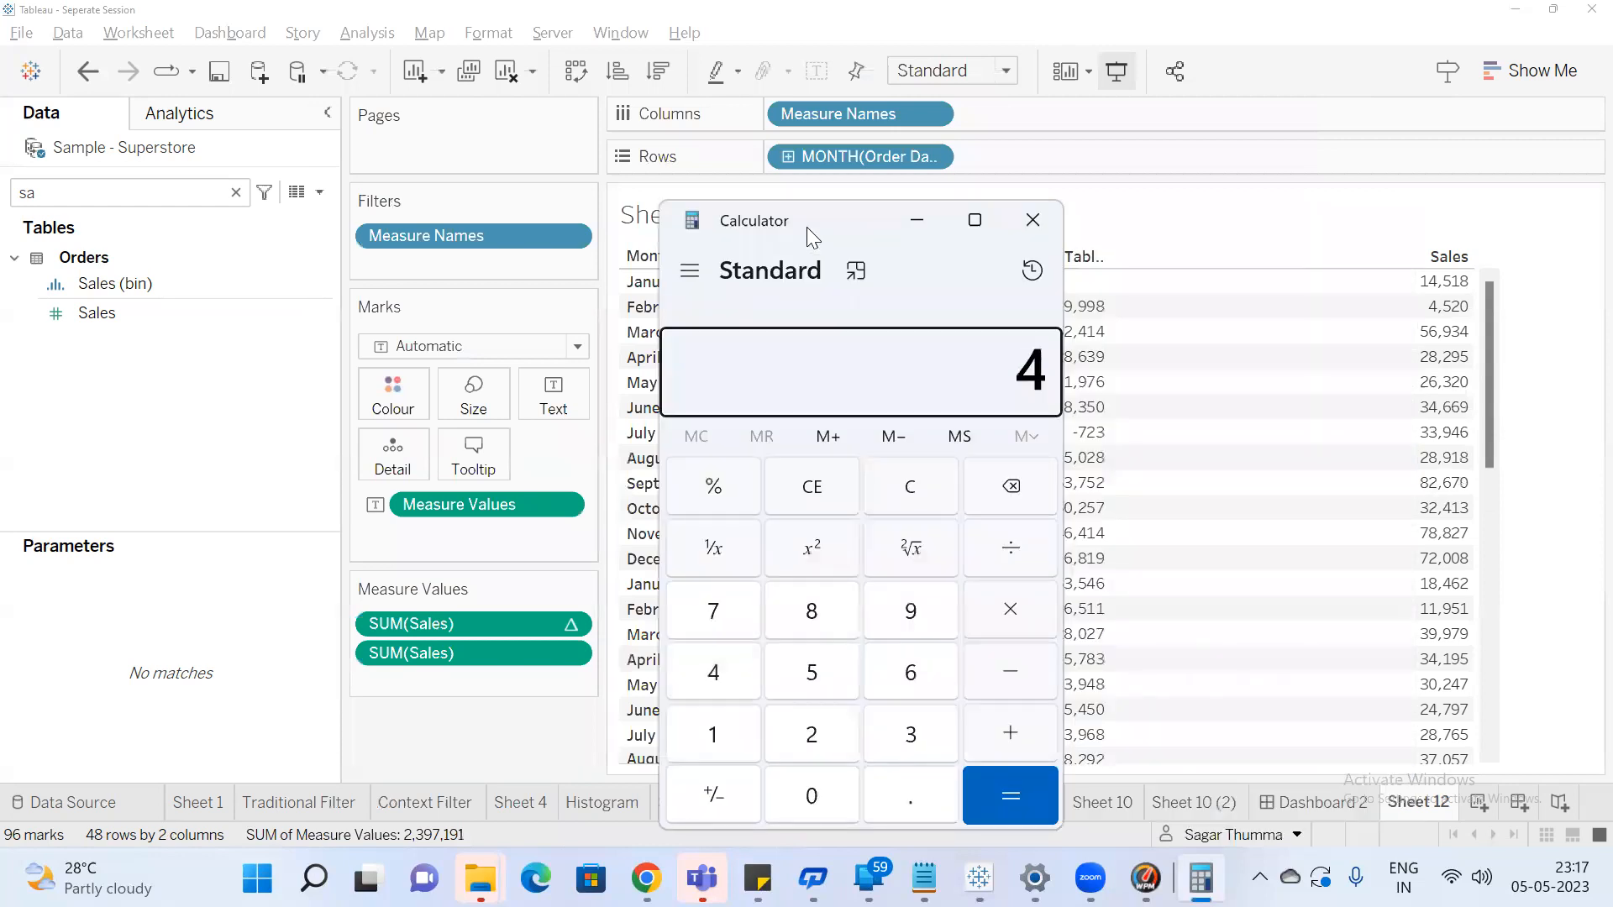
{"action": "key", "text": "minus"}
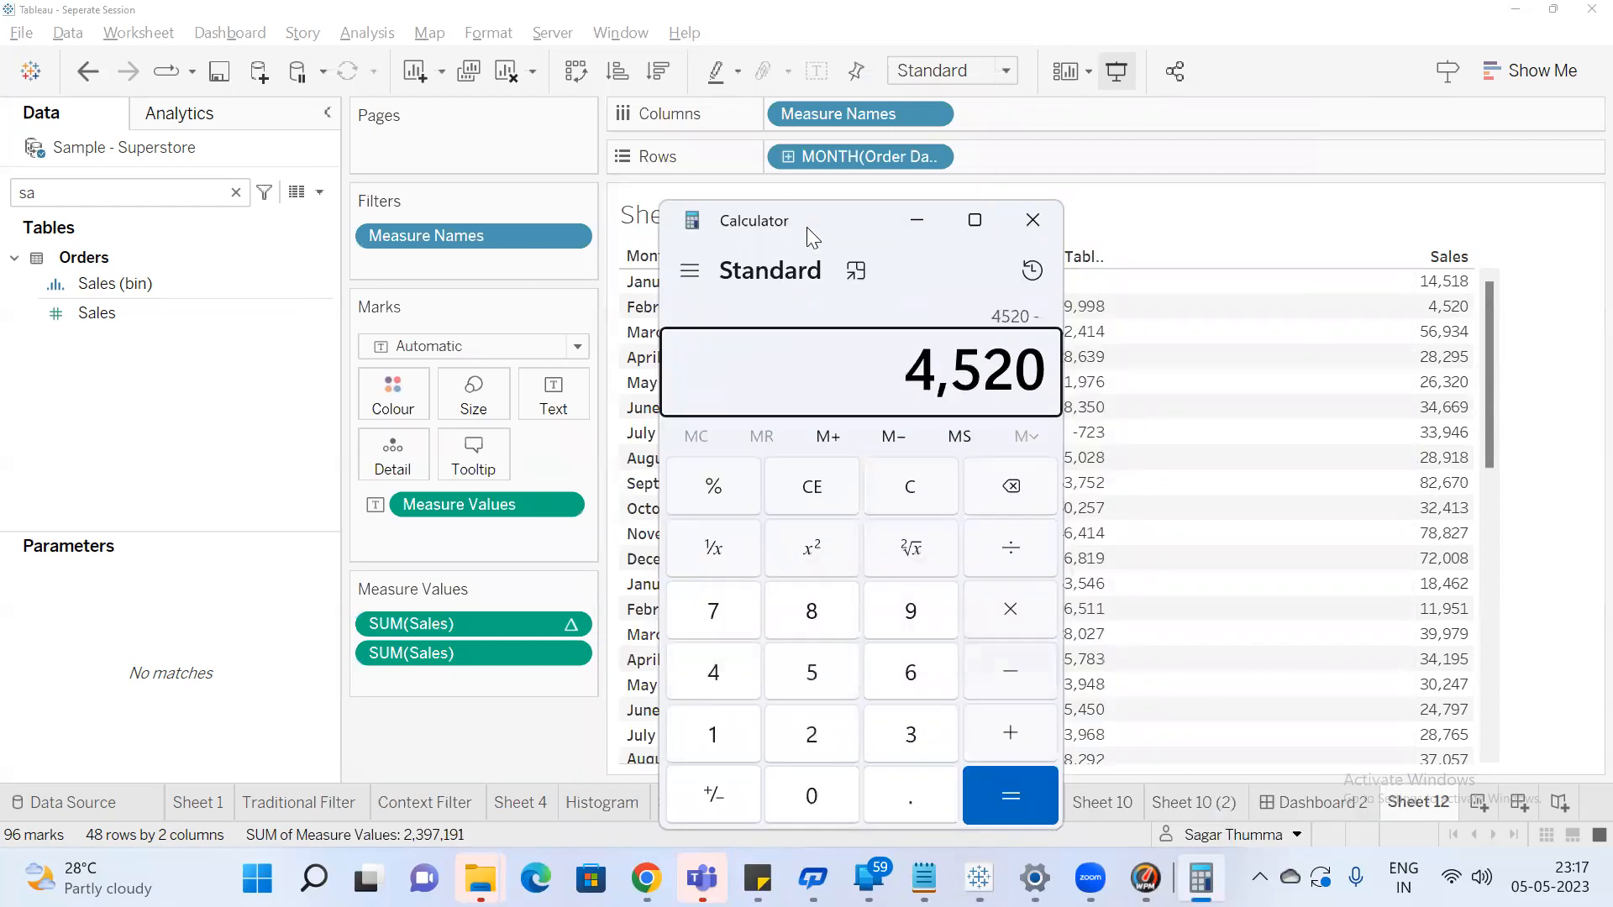
{"action": "type", "text": "1"}
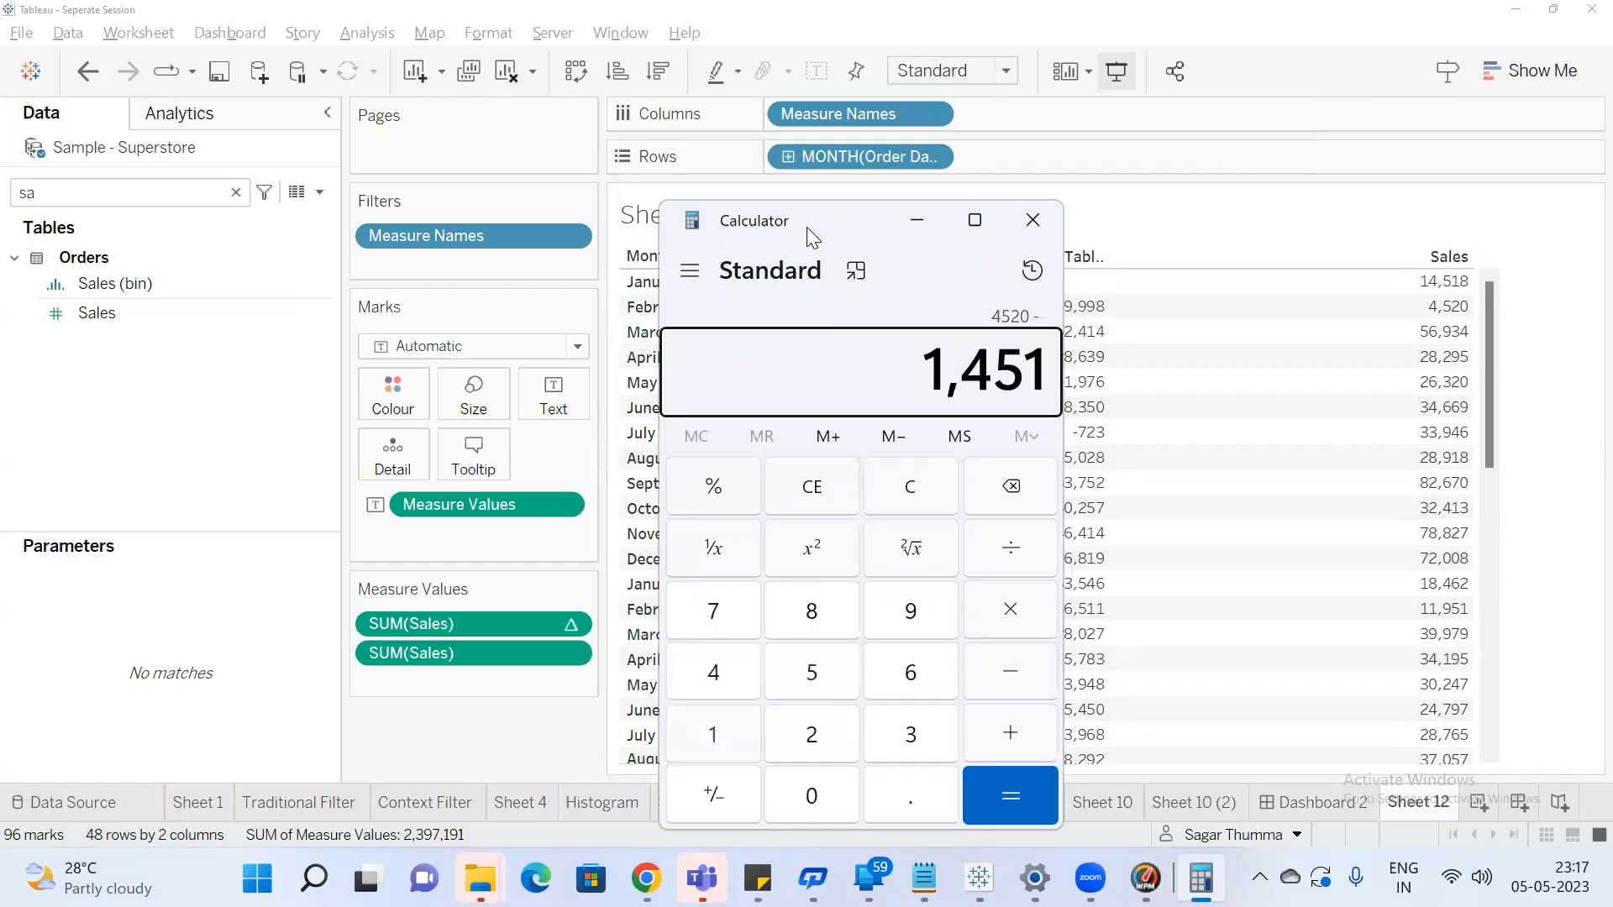
{"action": "type", "text": "4518"}
{"action": "key", "text": "Return"}
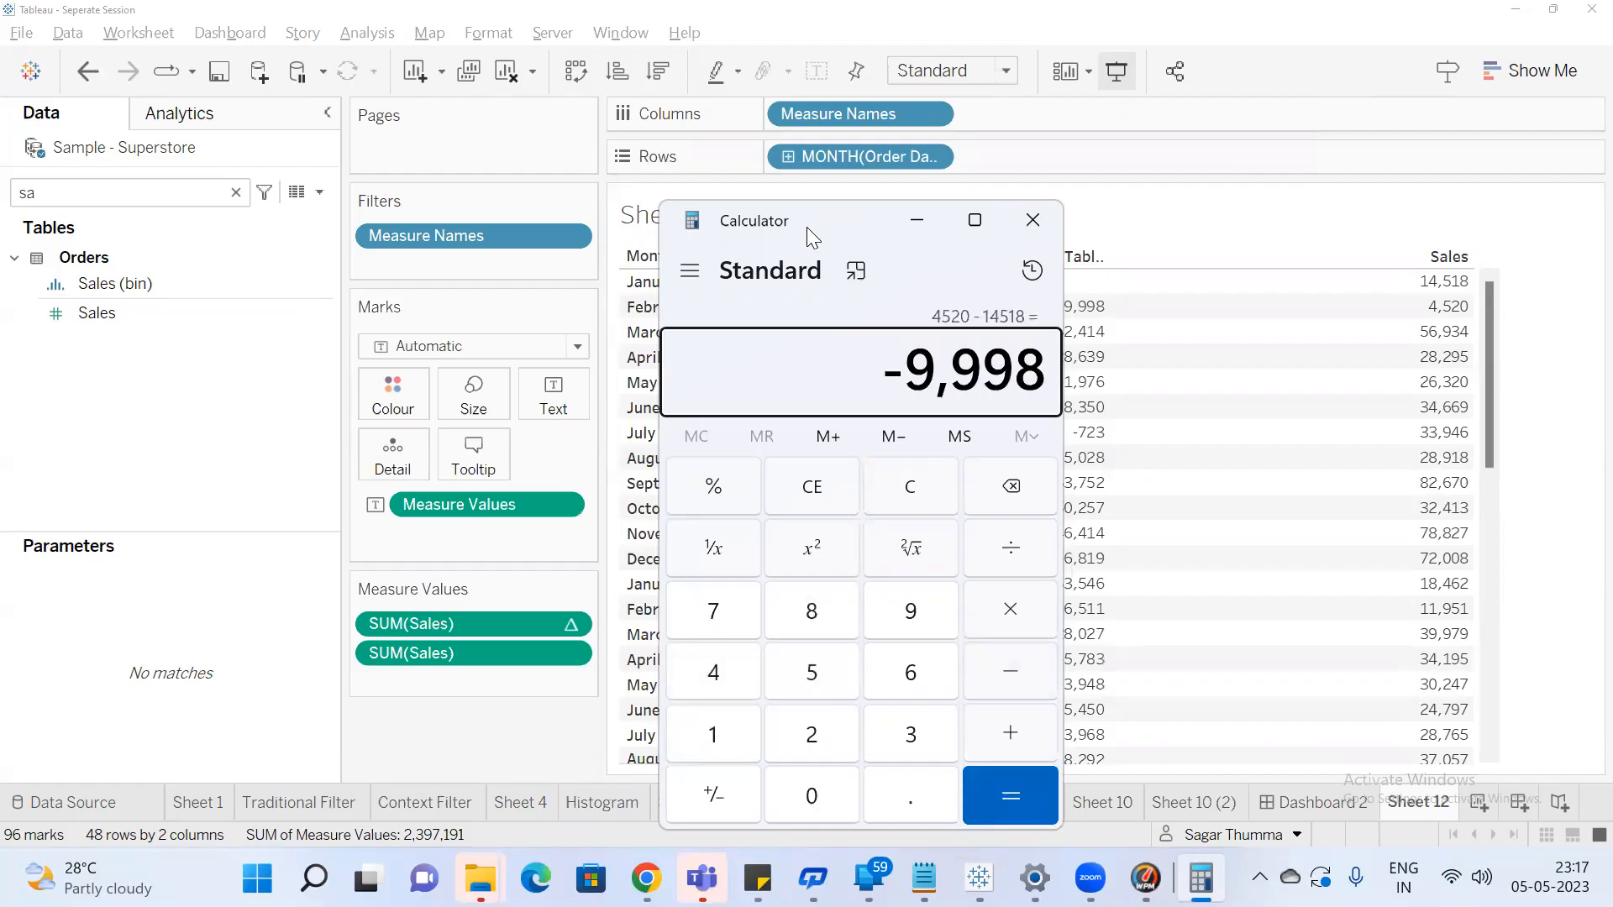
{"action": "left_click", "coordinate": [1275, 207]}
{"action": "mouse_move", "coordinate": [1092, 313]}
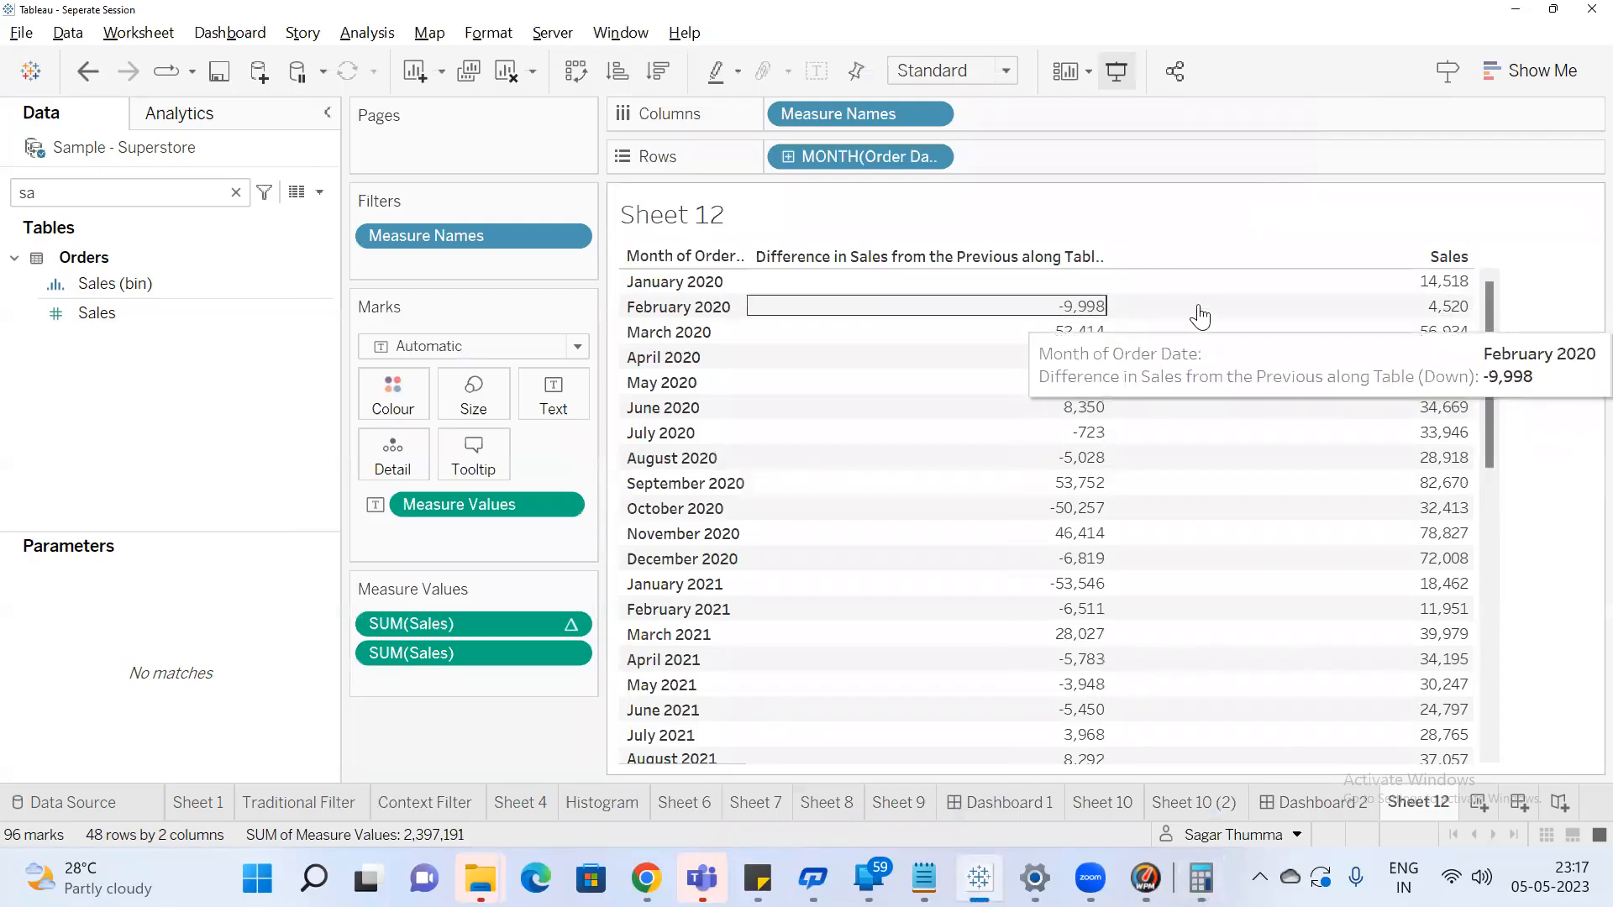
{"action": "mouse_move", "coordinate": [1451, 317]}
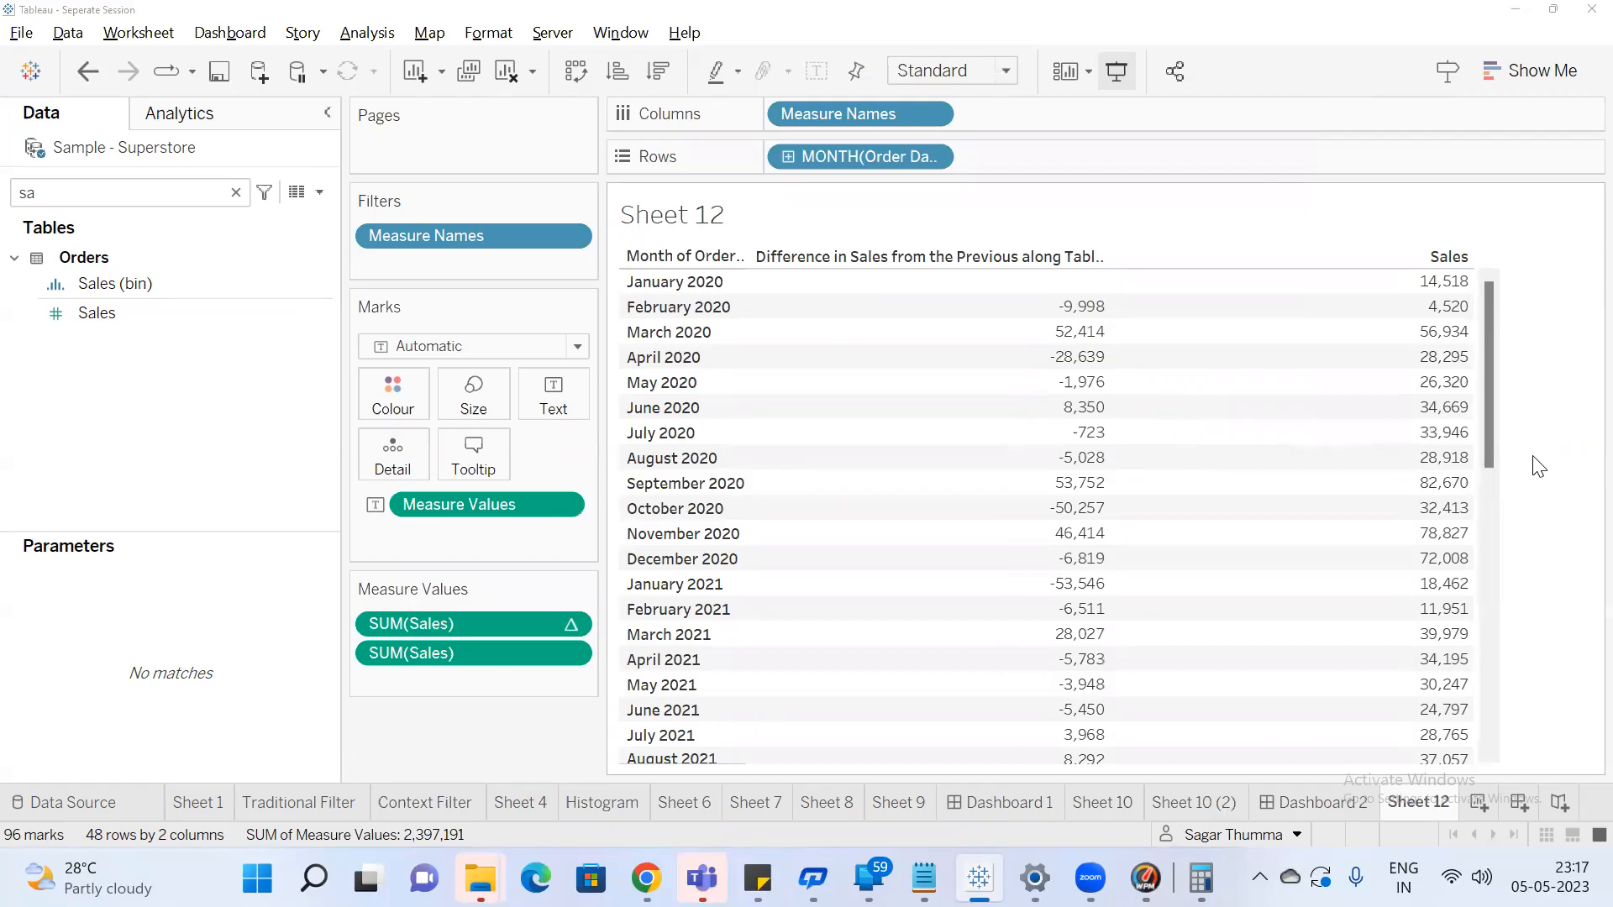
Calculate 56934 − 4520 in Calculator and compare the result with the March 2020 difference in the Tableau table
{"action": "left_click", "coordinate": [1201, 879]}
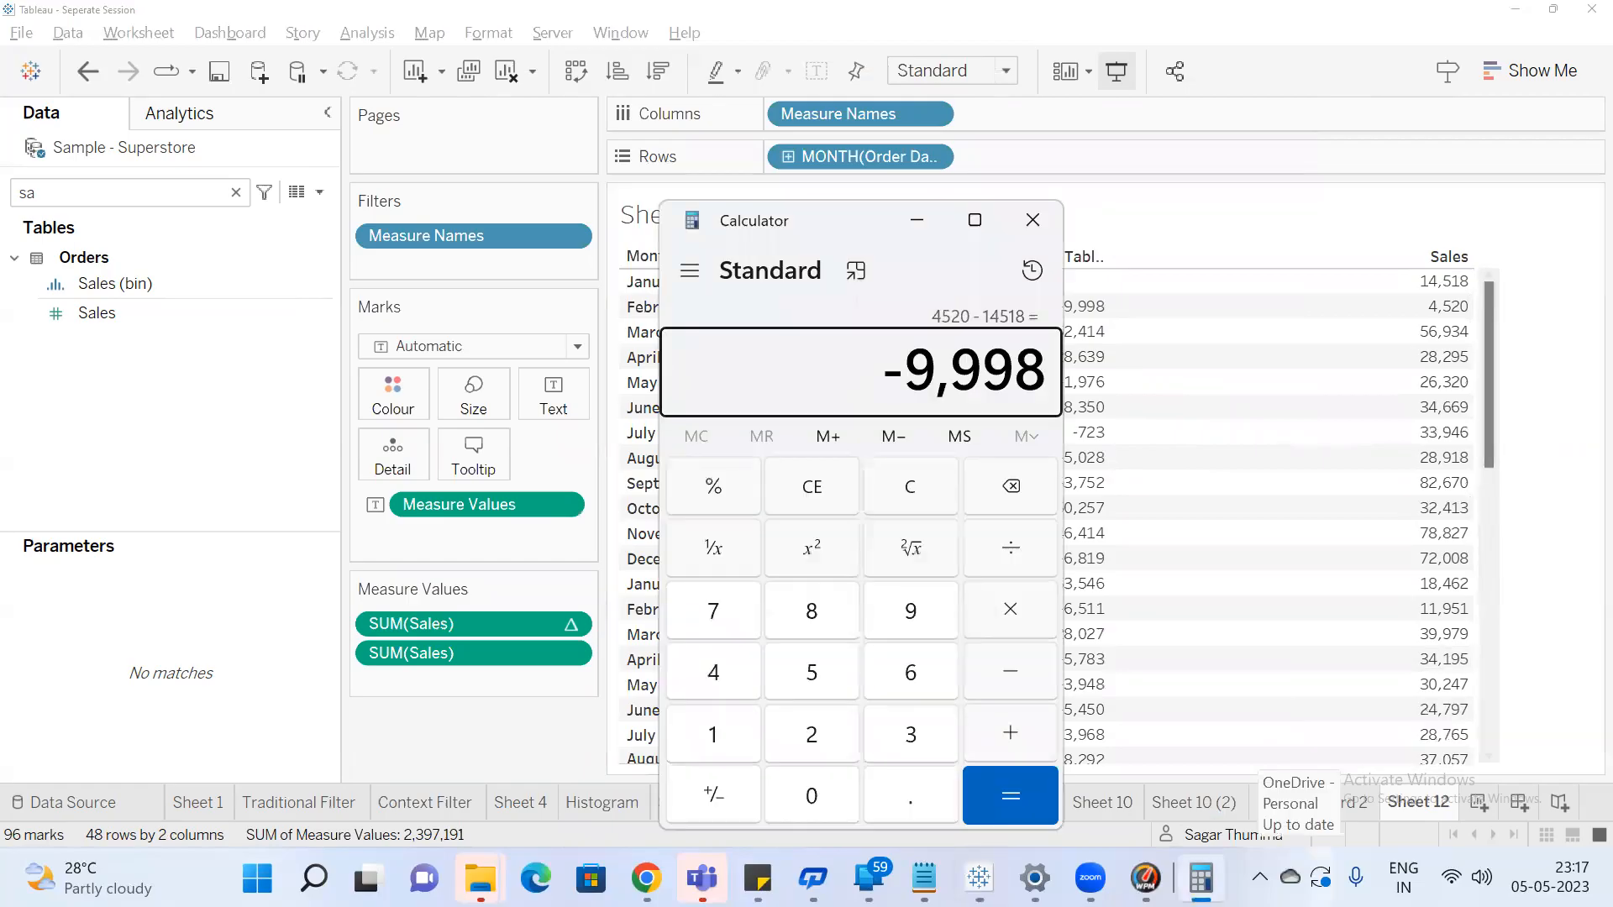
{"action": "left_click", "coordinate": [948, 479]}
{"action": "type", "text": "56,934"}
{"action": "key", "text": "minus"}
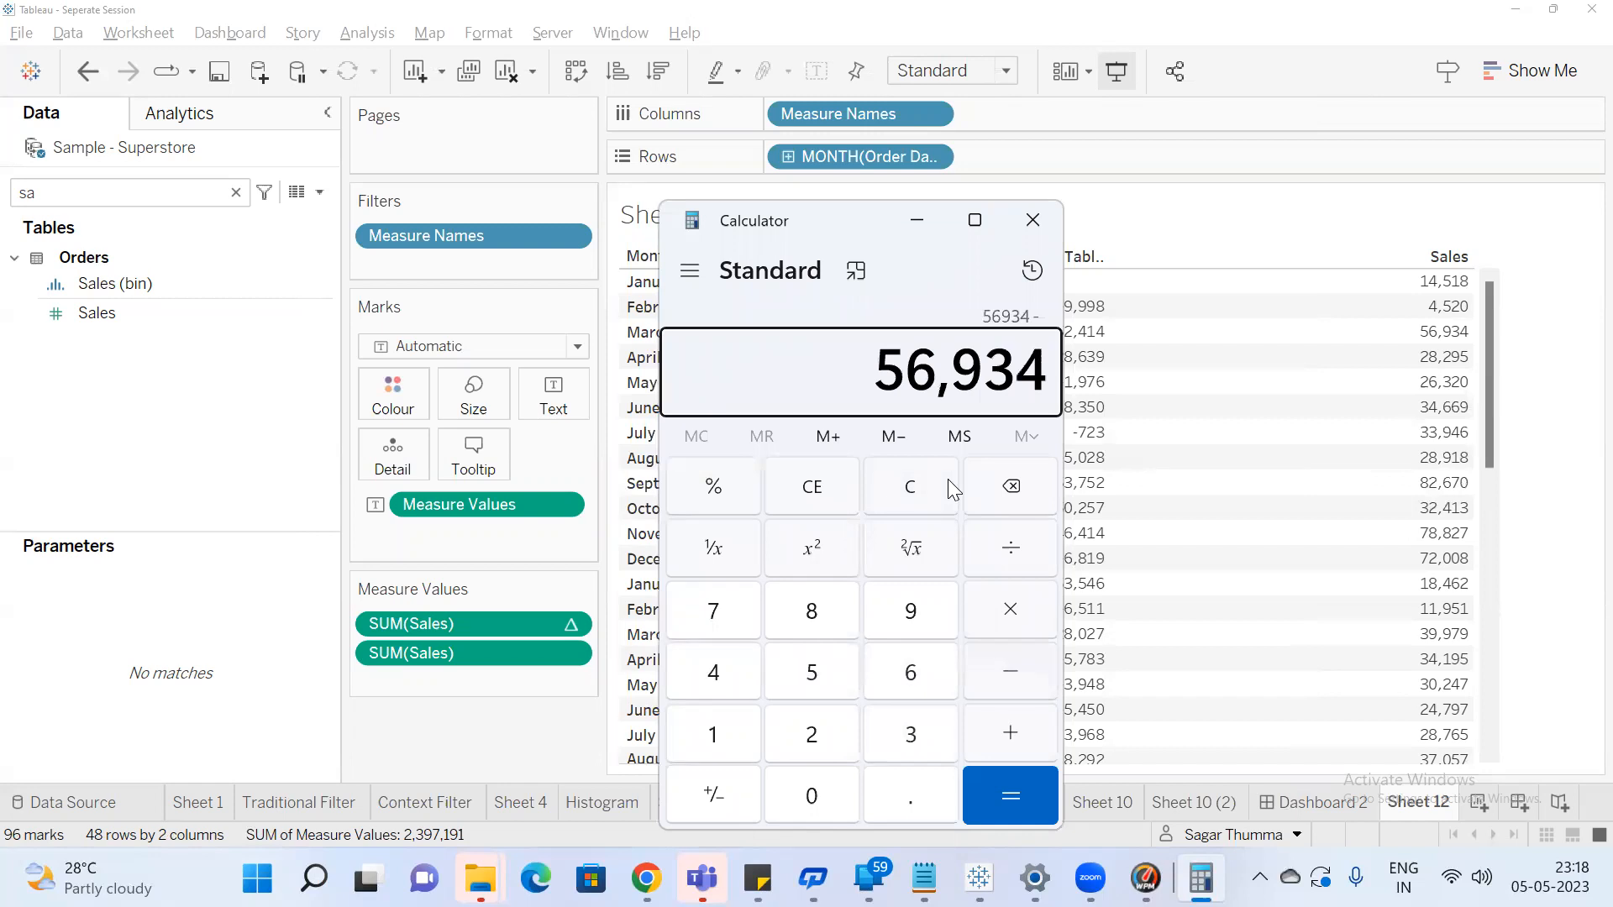
{"action": "type", "text": "4520"}
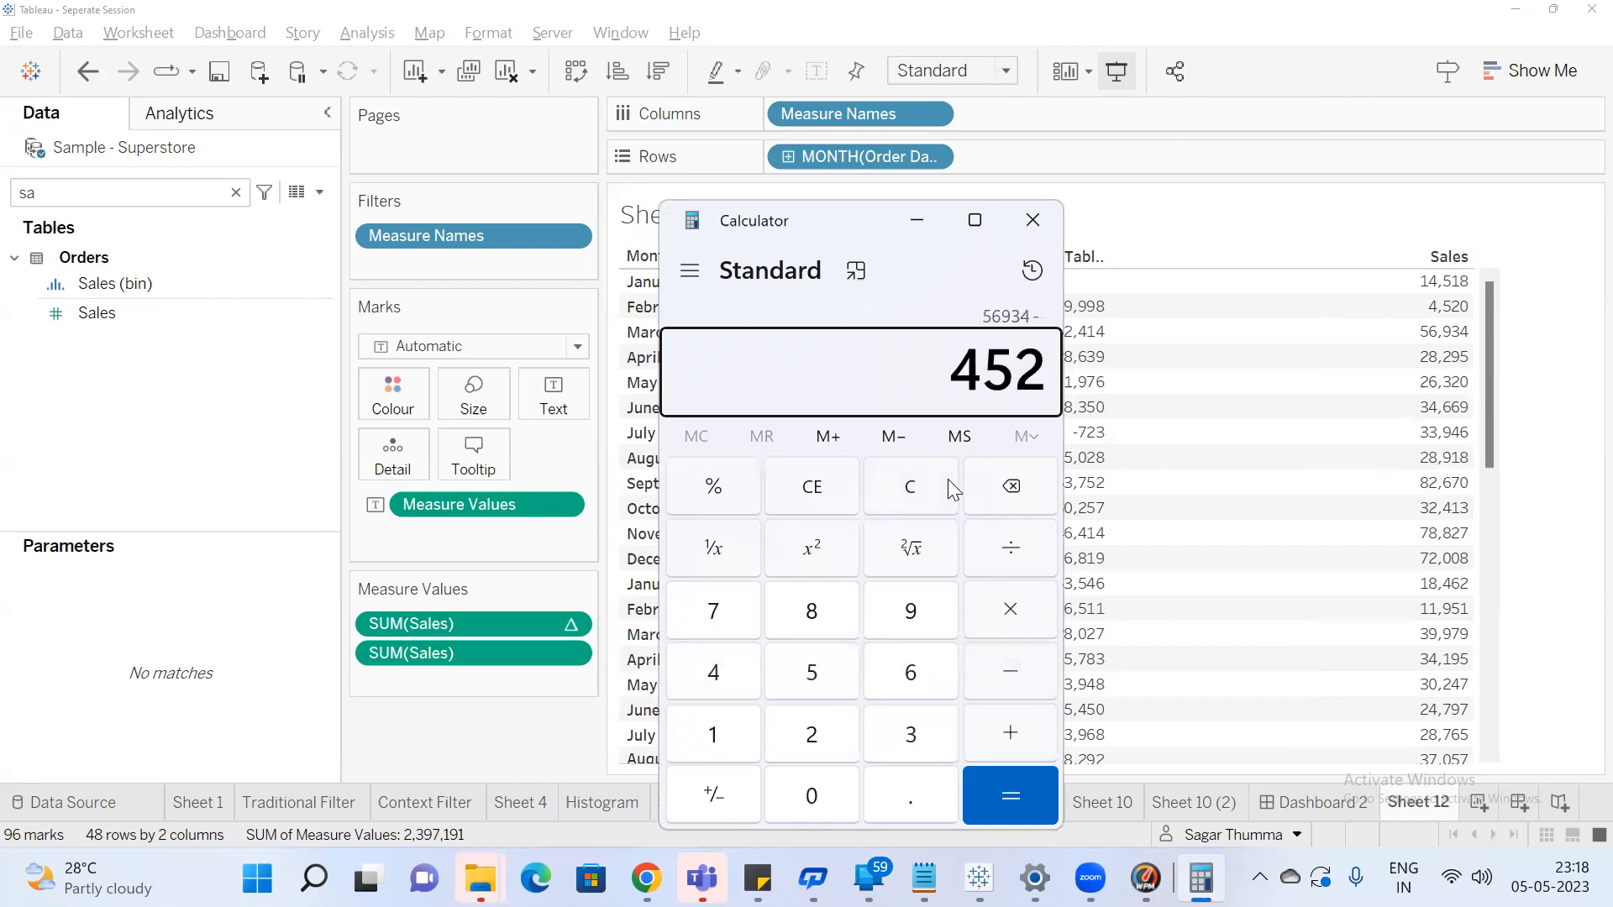
{"action": "key", "text": "Return"}
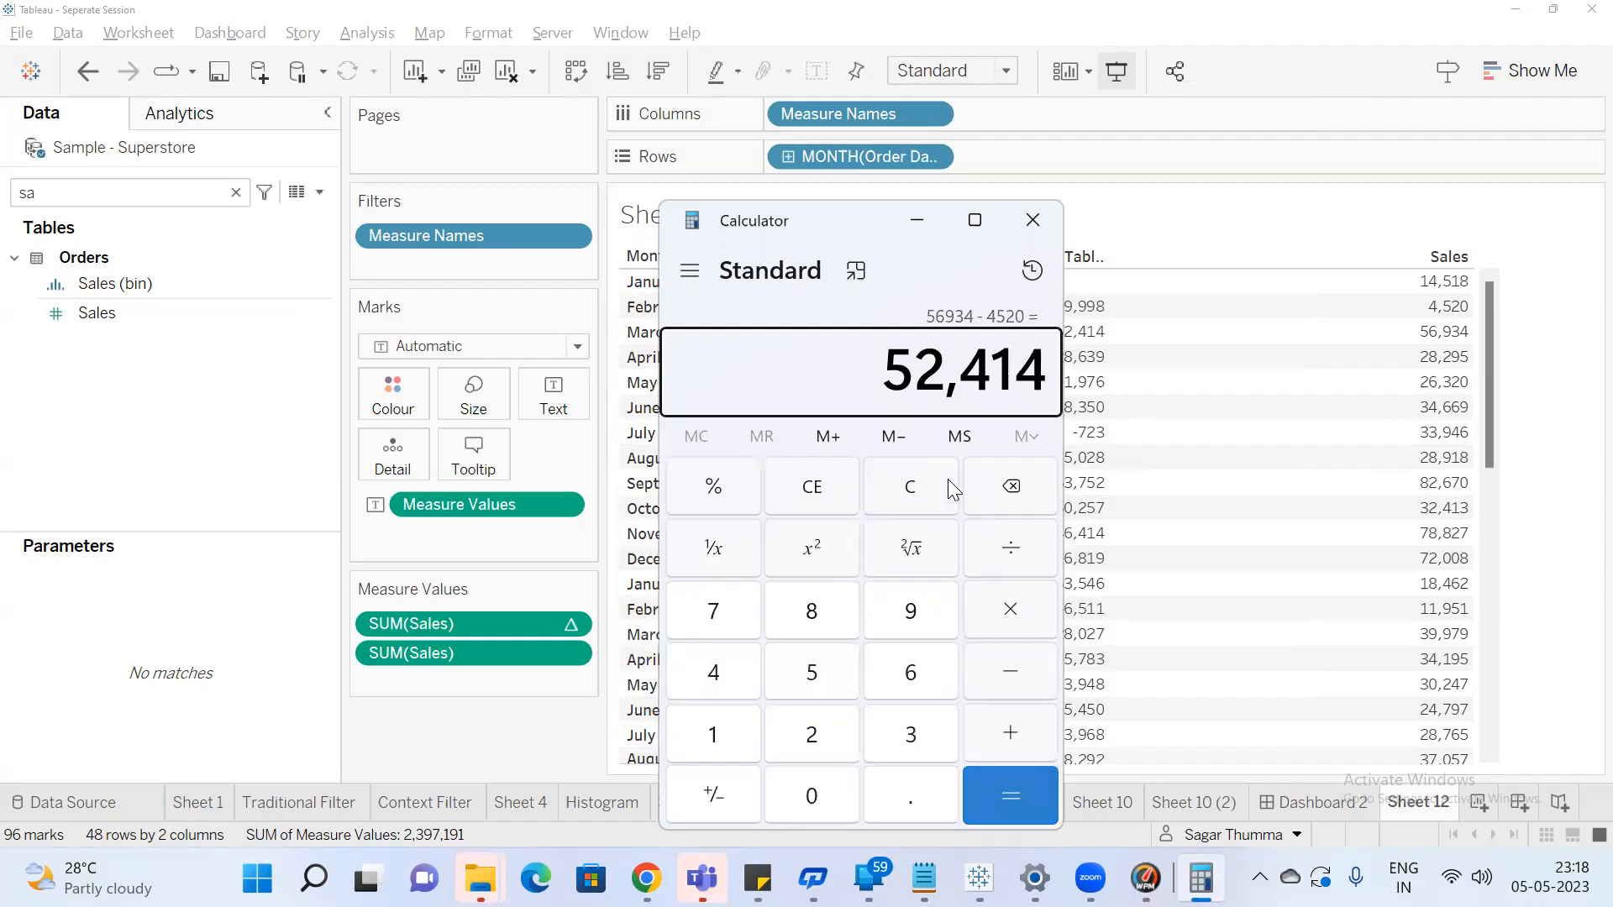
{"action": "mouse_move", "coordinate": [1139, 345]}
{"action": "left_click", "coordinate": [1080, 332]}
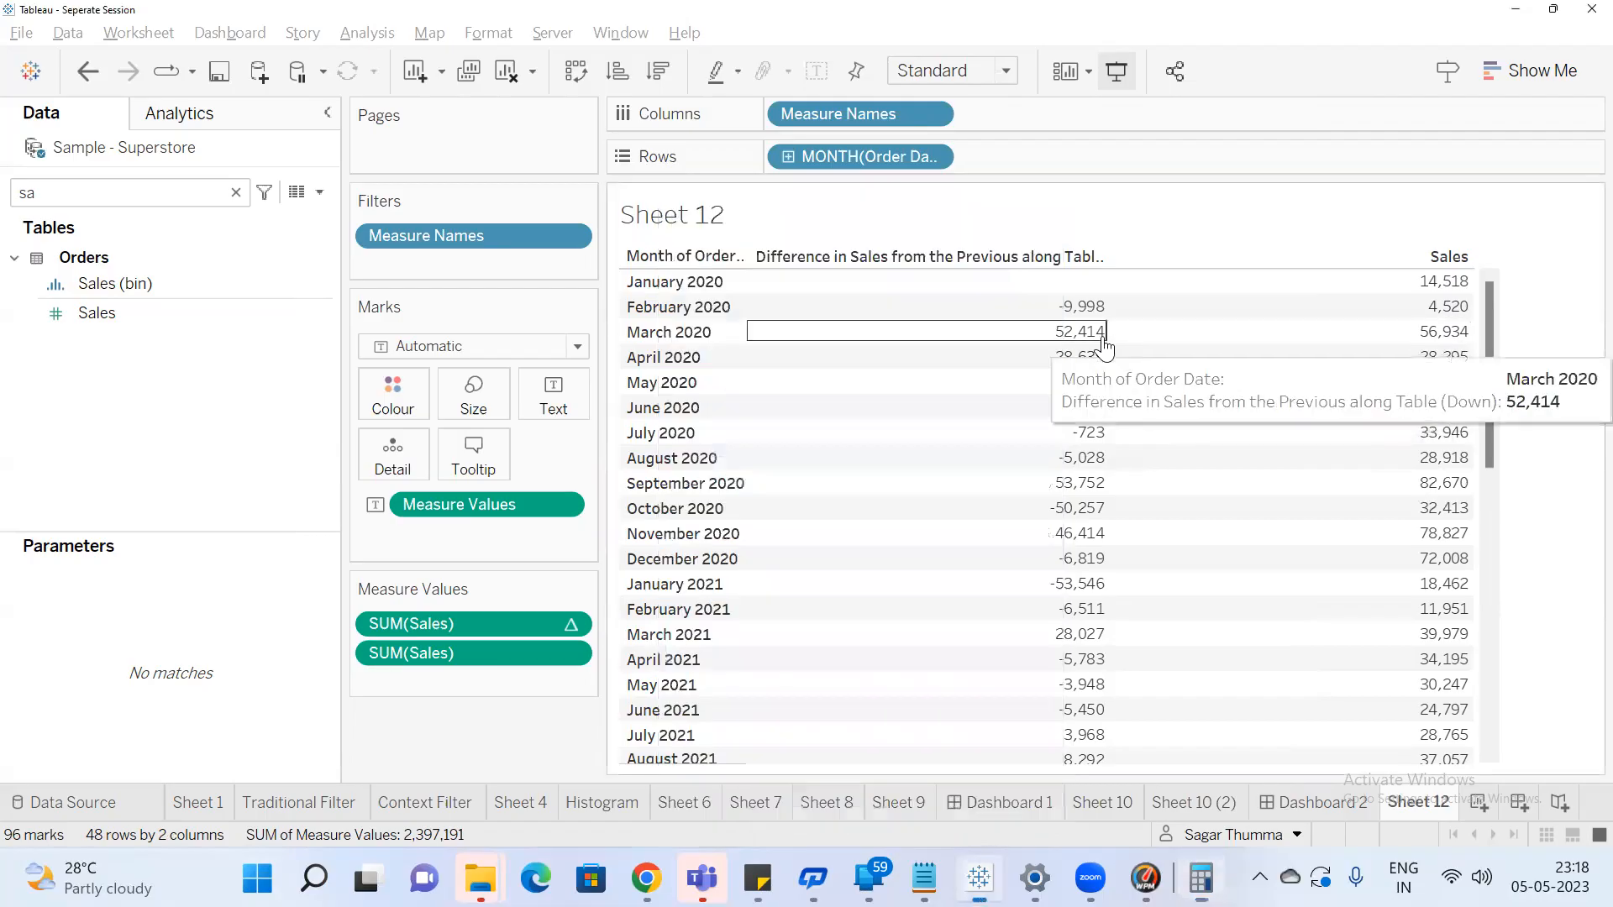
{"action": "left_click", "coordinate": [1023, 333]}
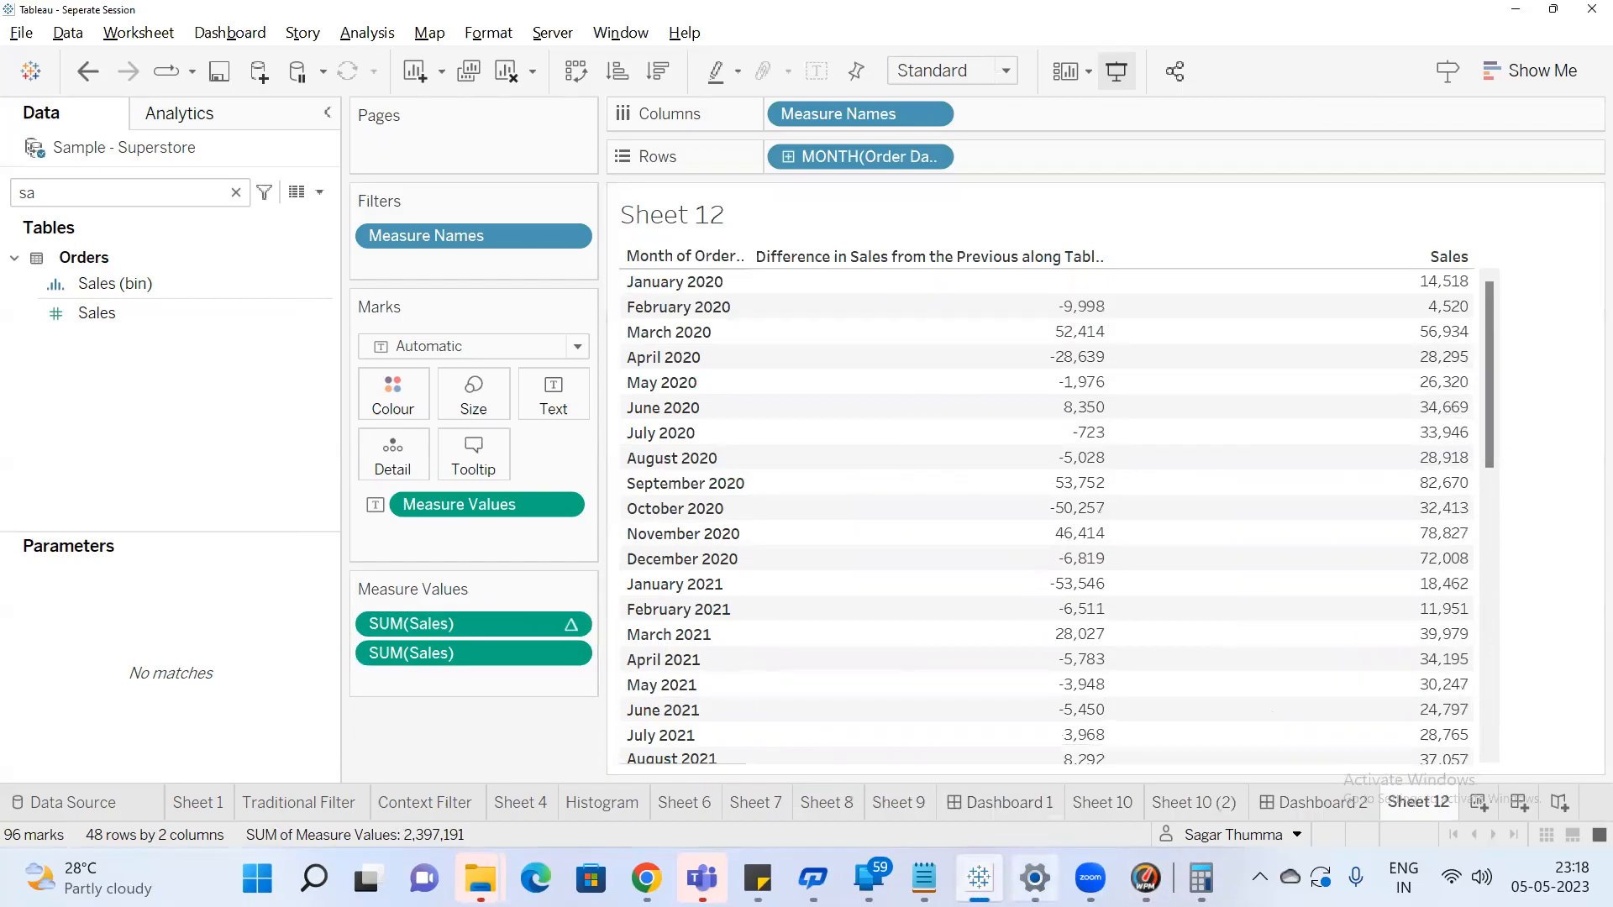
Open a blank Notepad document, list Previous, Next, First and Last on separate lines, and highlight the list
{"action": "key", "text": "super"}
{"action": "type", "text": "note"}
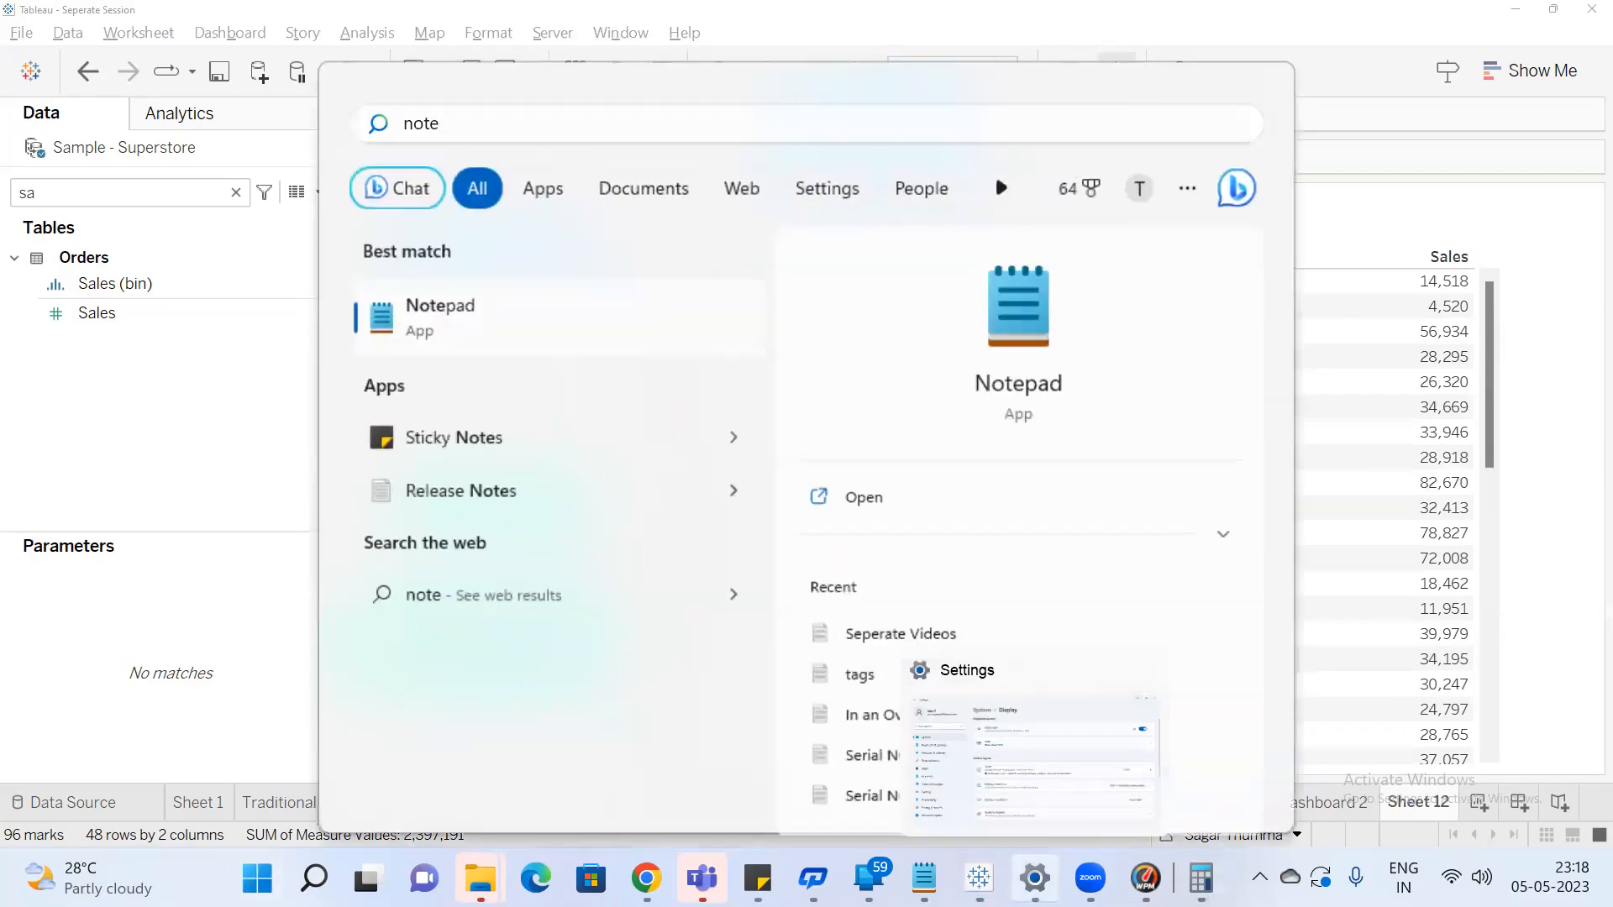
{"action": "key", "text": "Return"}
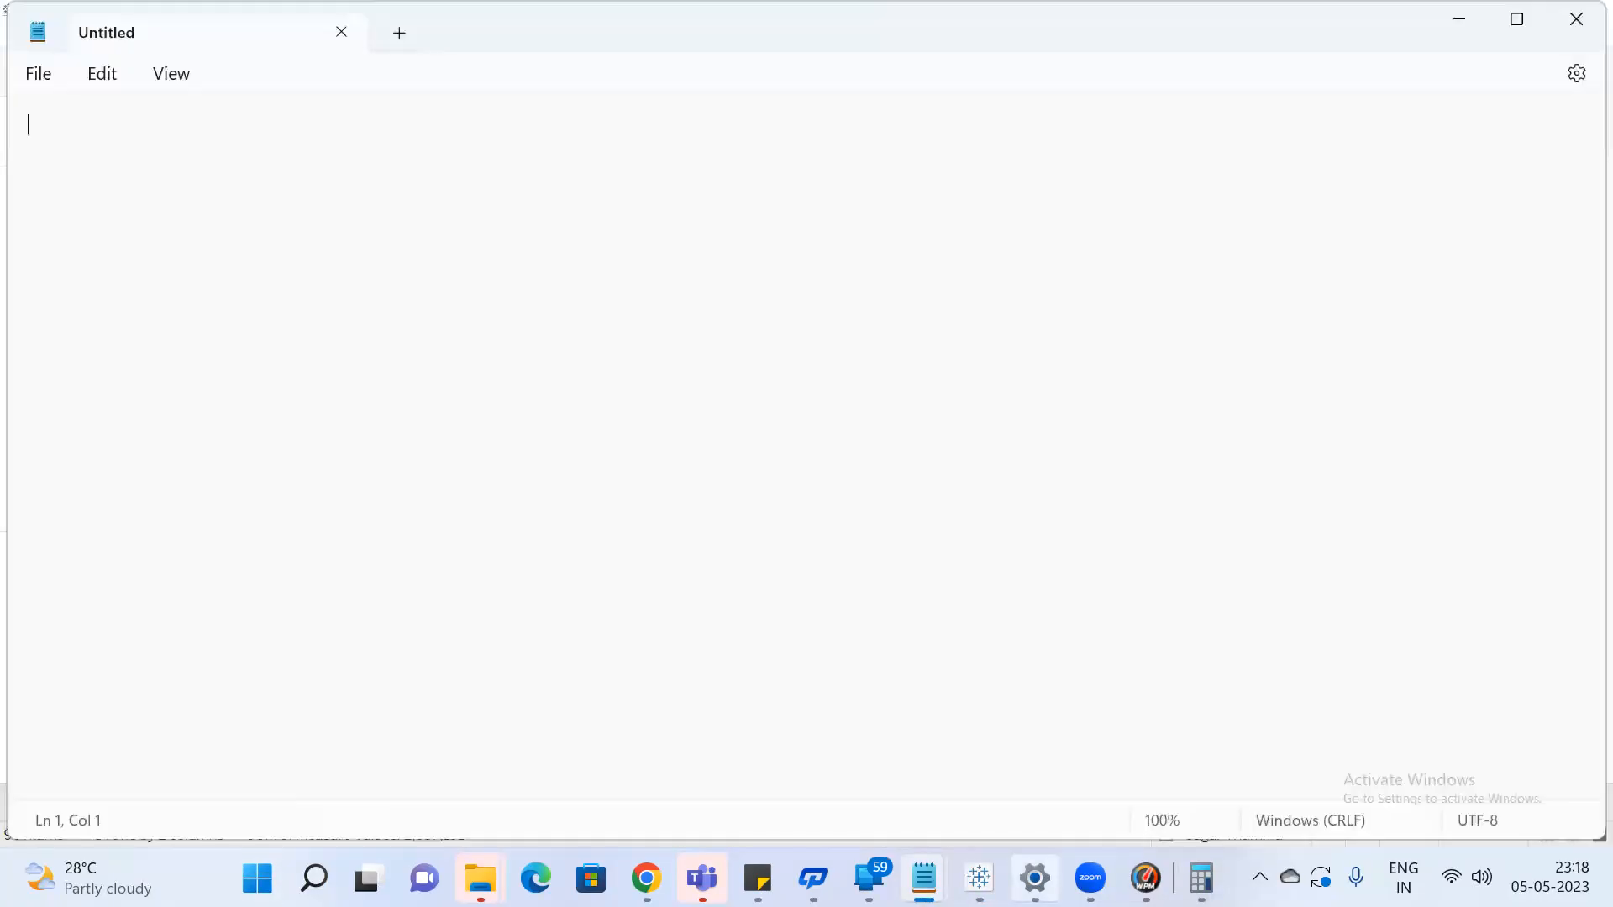
{"action": "type", "text": "Previous"}
{"action": "key", "text": "Return"}
{"action": "type", "text": "N"}
{"action": "key", "text": "BackSpace"}
{"action": "type", "text": "Next "}
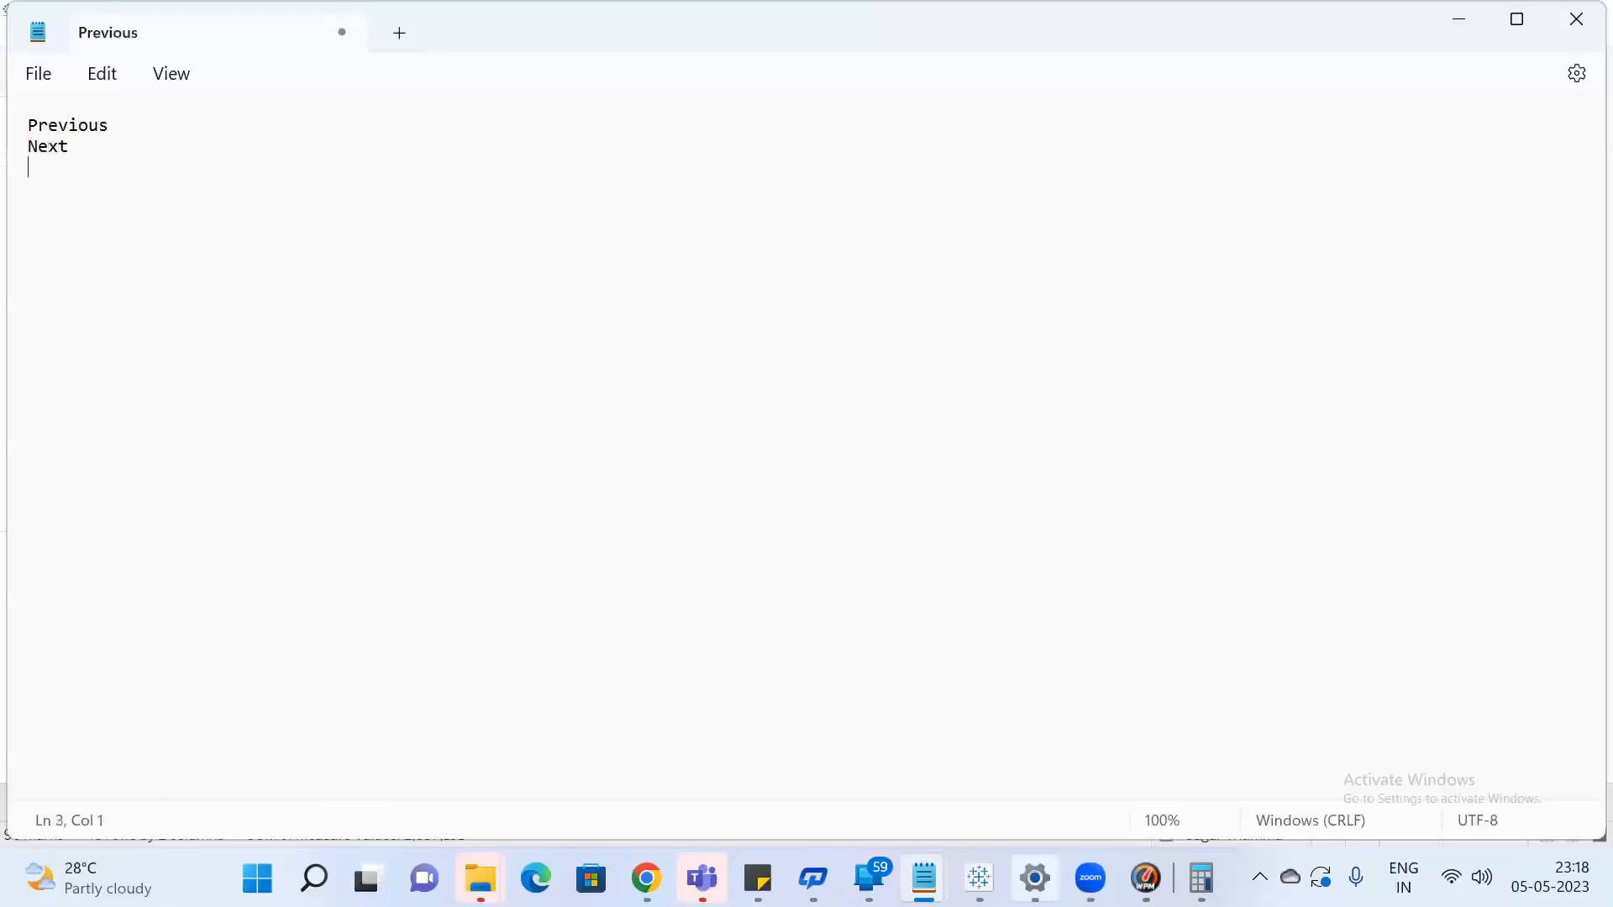
{"action": "type", "text": "First "}
{"action": "type", "text": "Last"}
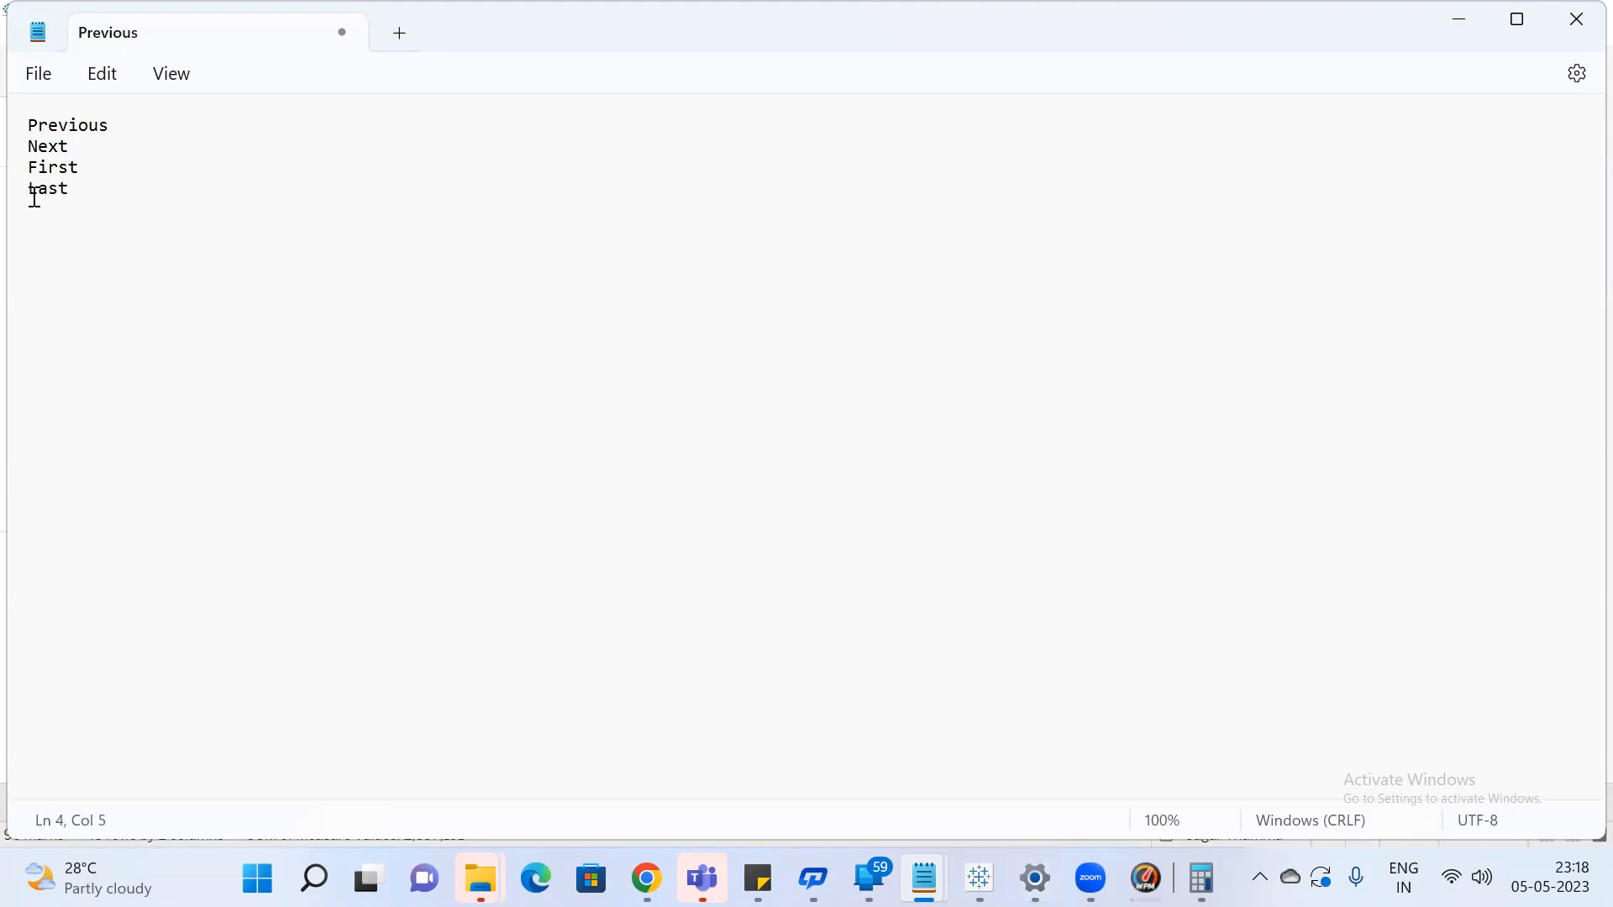
{"action": "left_click_drag", "start_coordinate": [83, 190], "coordinate": [14, 105]}
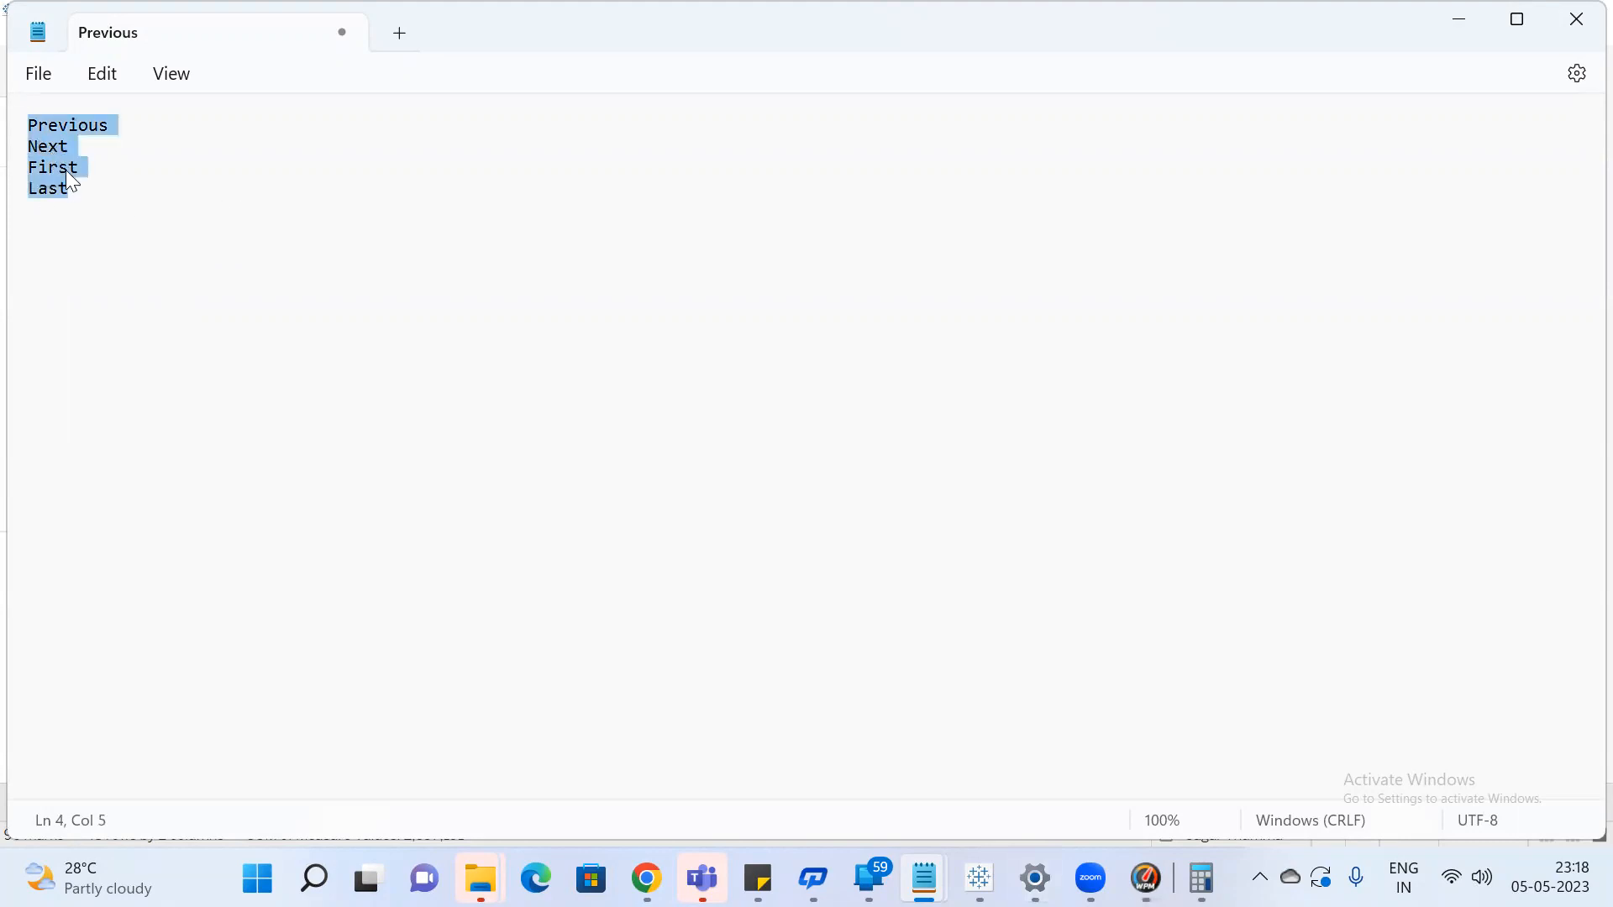
Recheck the February 2020 difference in Tableau, then add "by default it is comparing with the previous value" after Previous in Notepad
{"action": "key", "text": "alt+Tab"}
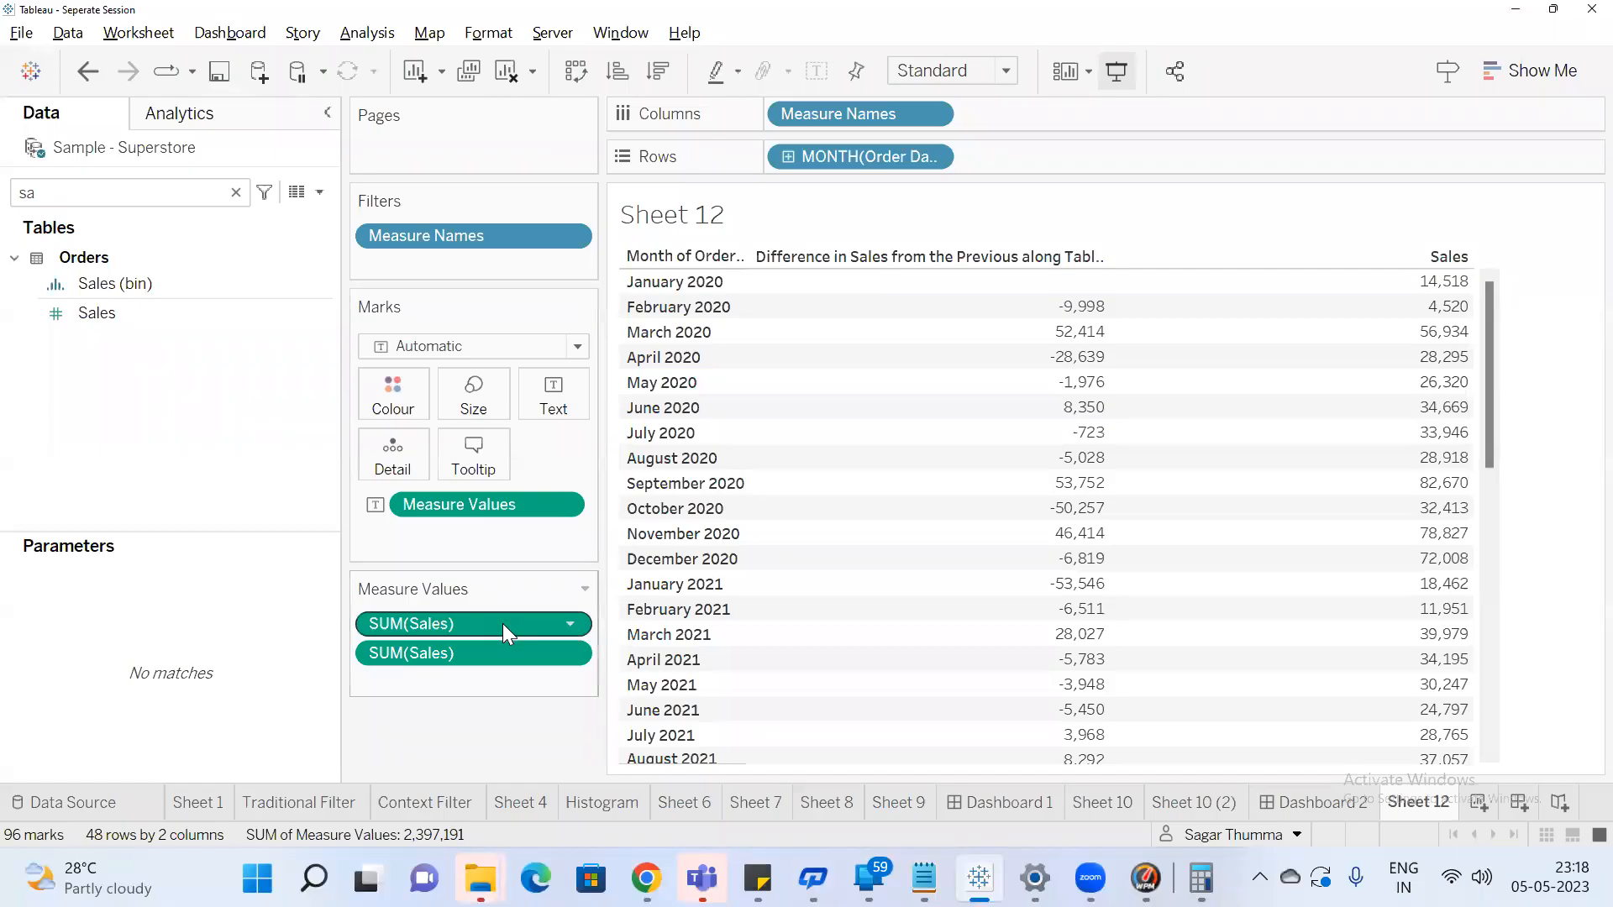
{"action": "mouse_move", "coordinate": [1091, 313]}
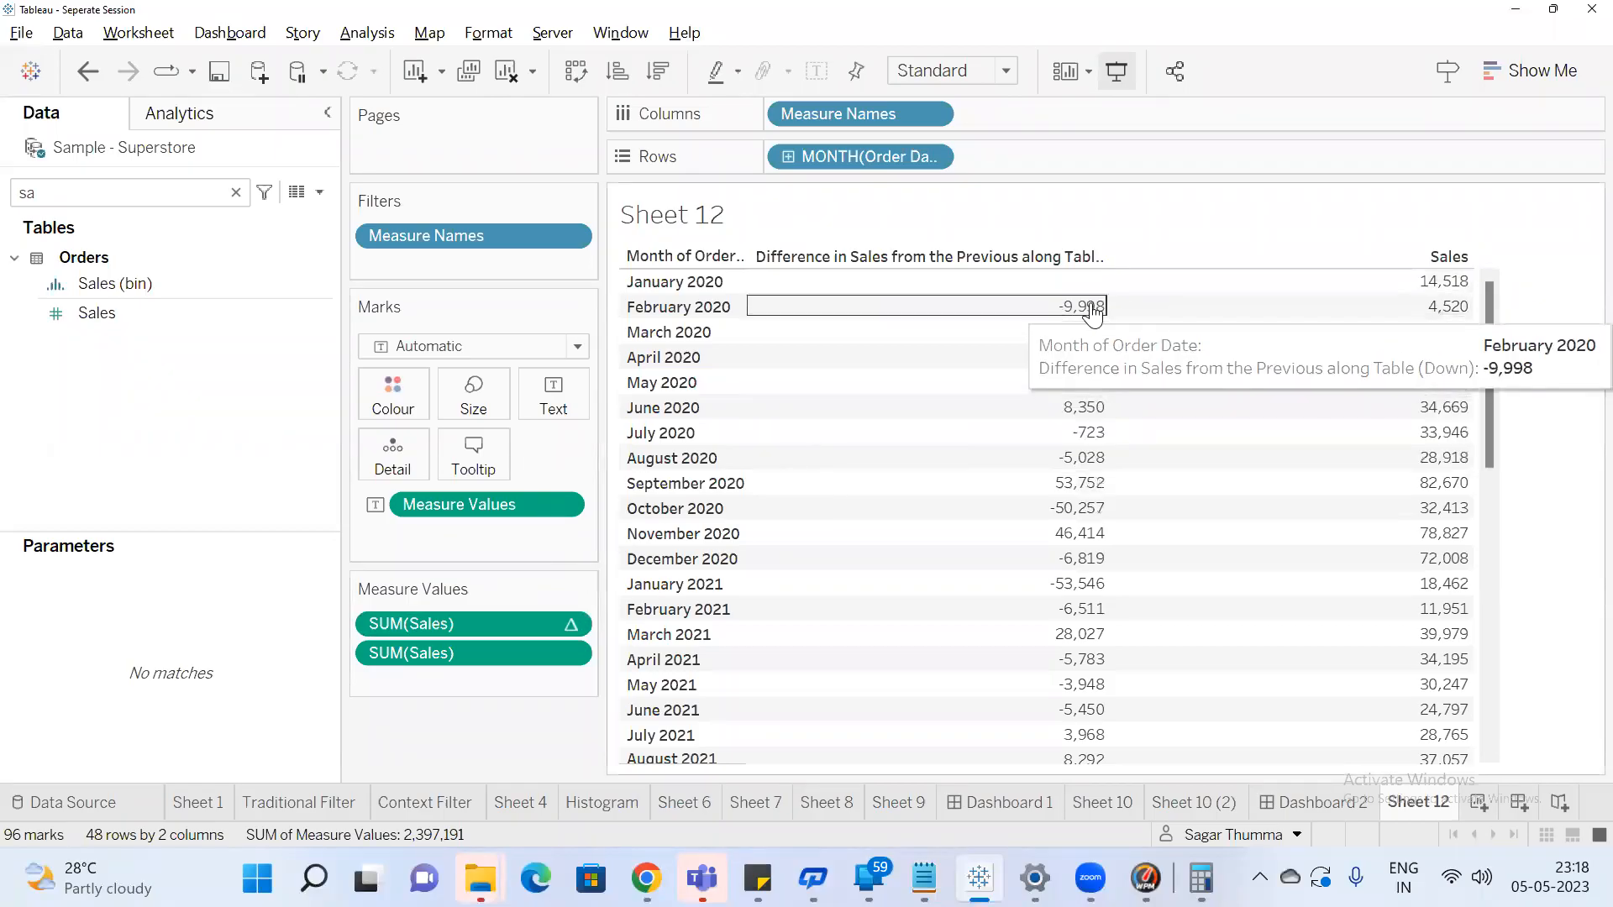
{"action": "key", "text": "alt+Tab"}
{"action": "type", "text": "by default"}
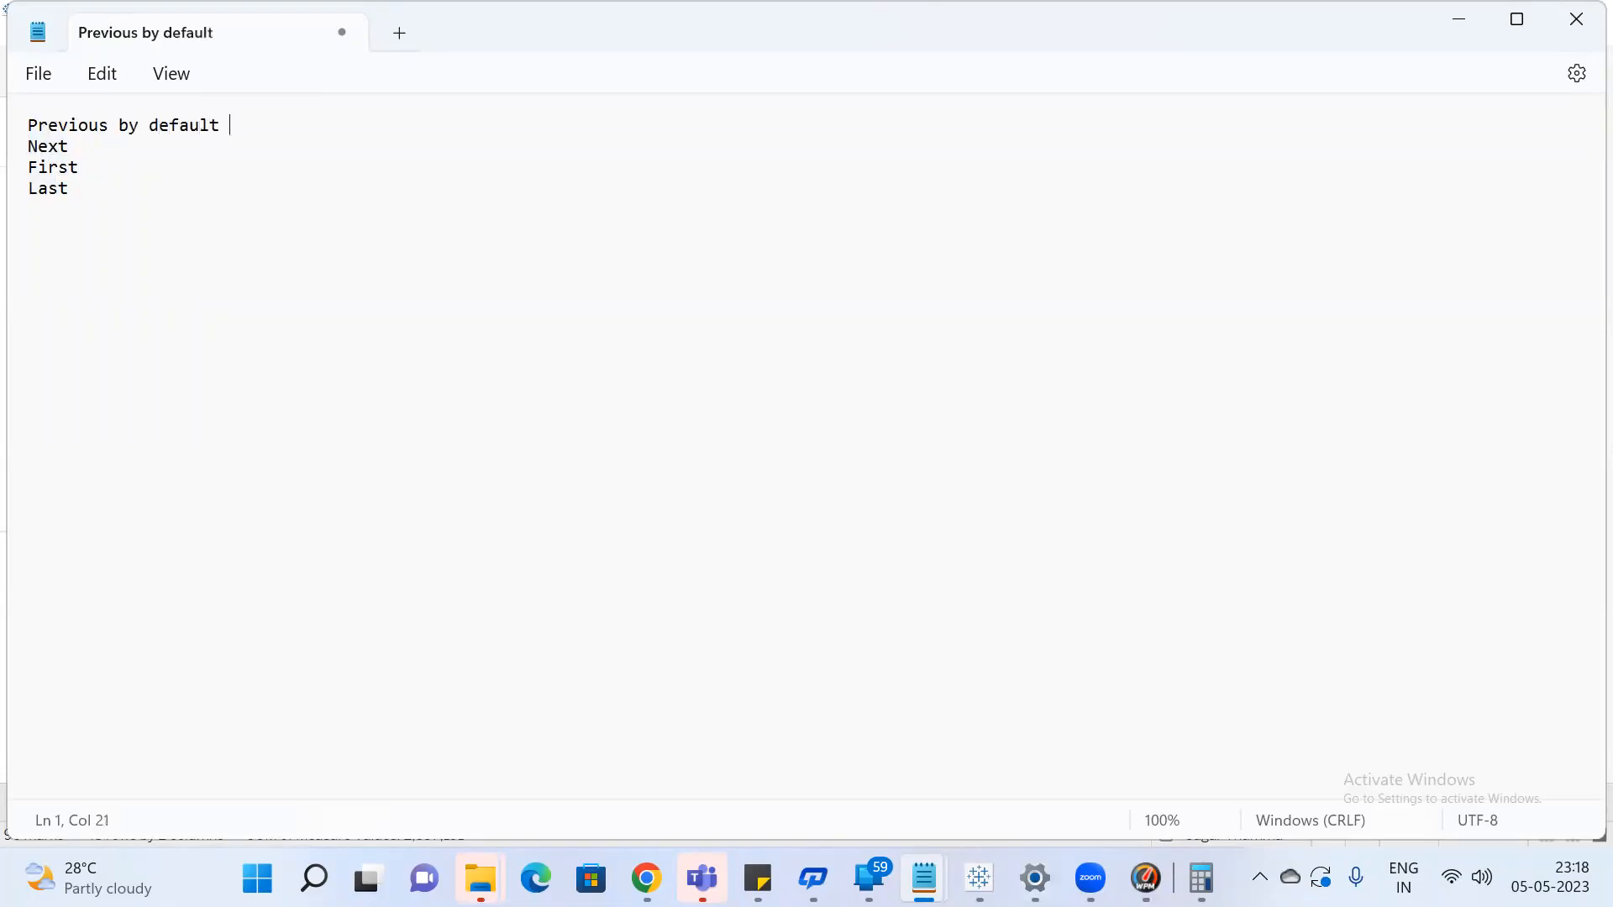
{"action": "type", "text": " it is comparing with the r"}
{"action": "key", "text": "BackSpace"}
{"action": "type", "text": "provious value"}
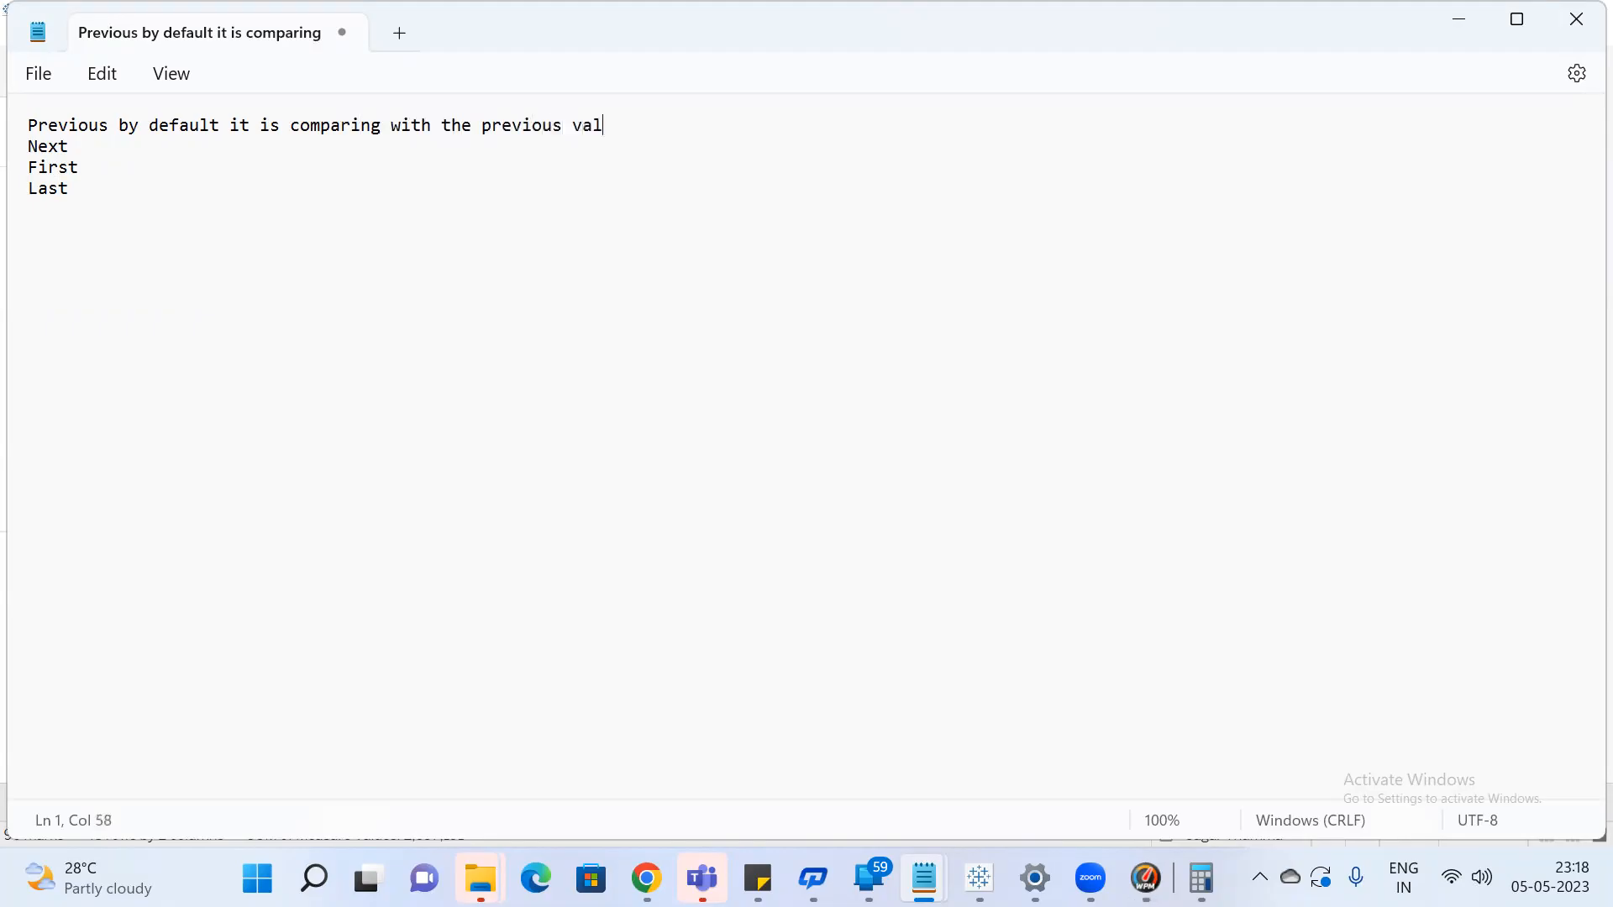
Return to Tableau and make the Sales difference calculation relative to Next
{"action": "left_click", "coordinate": [305, 2]}
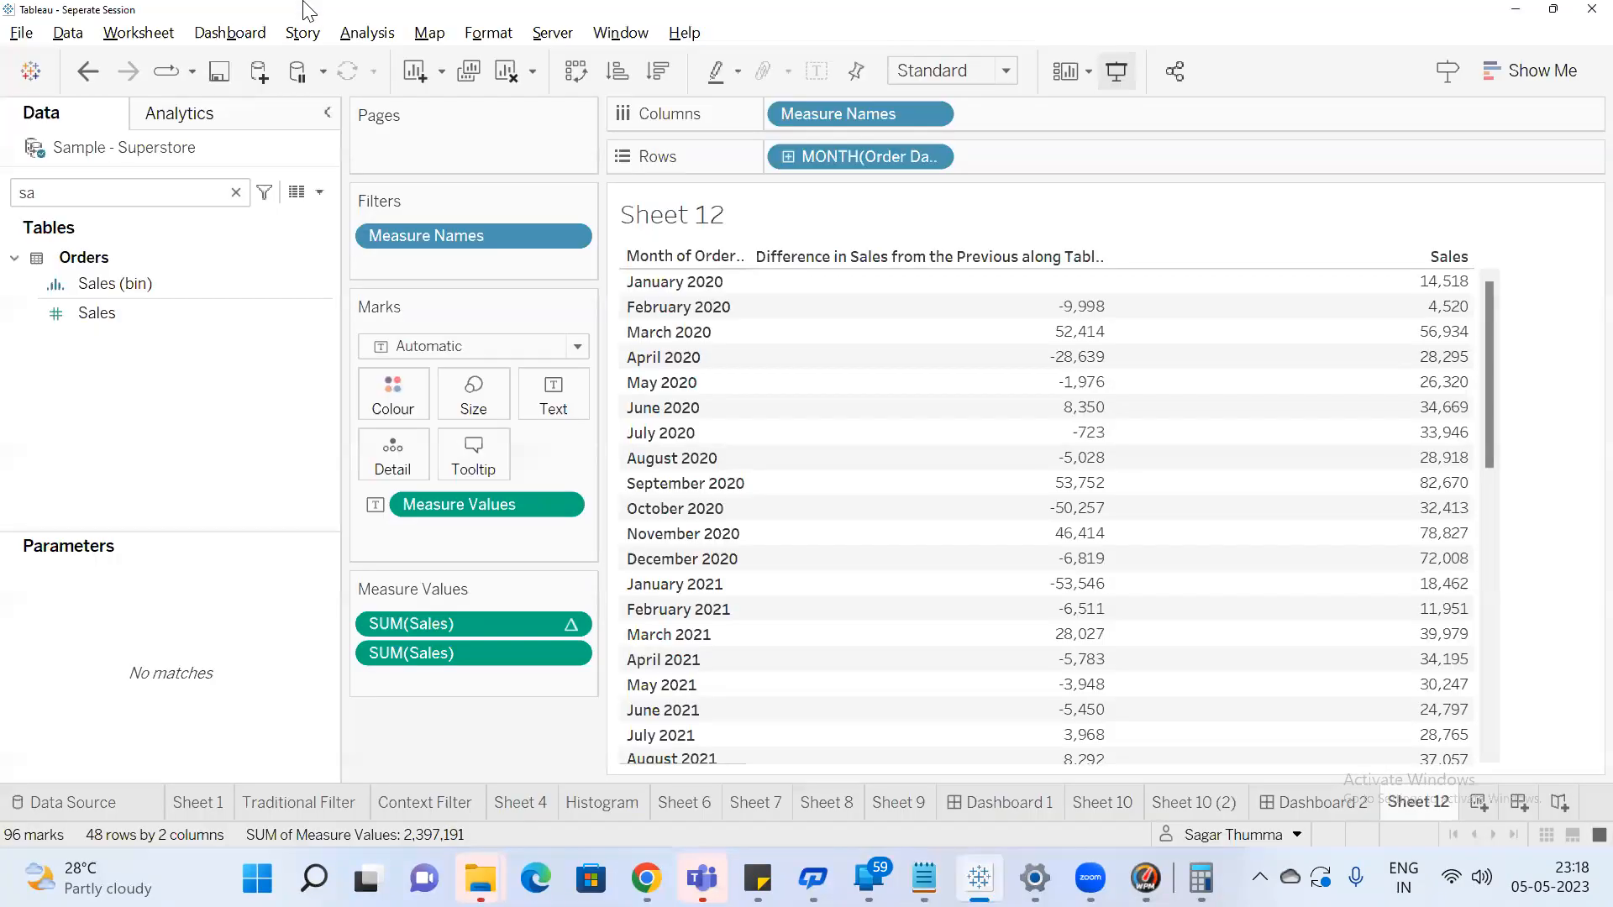
{"action": "right_click", "coordinate": [529, 627]}
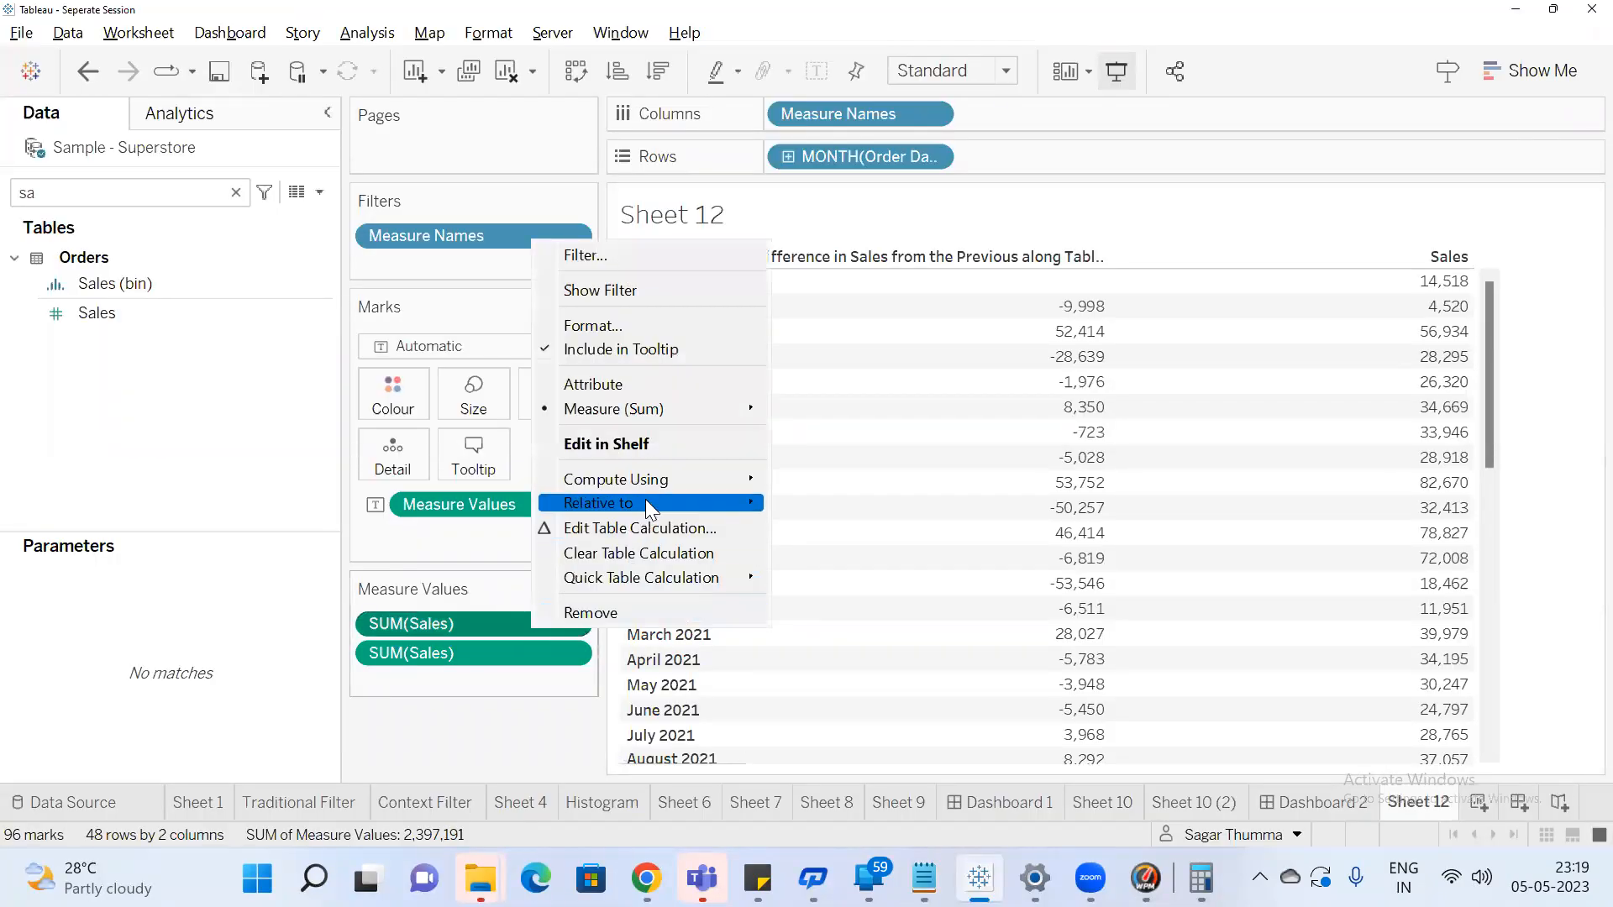
{"action": "mouse_move", "coordinate": [646, 500]}
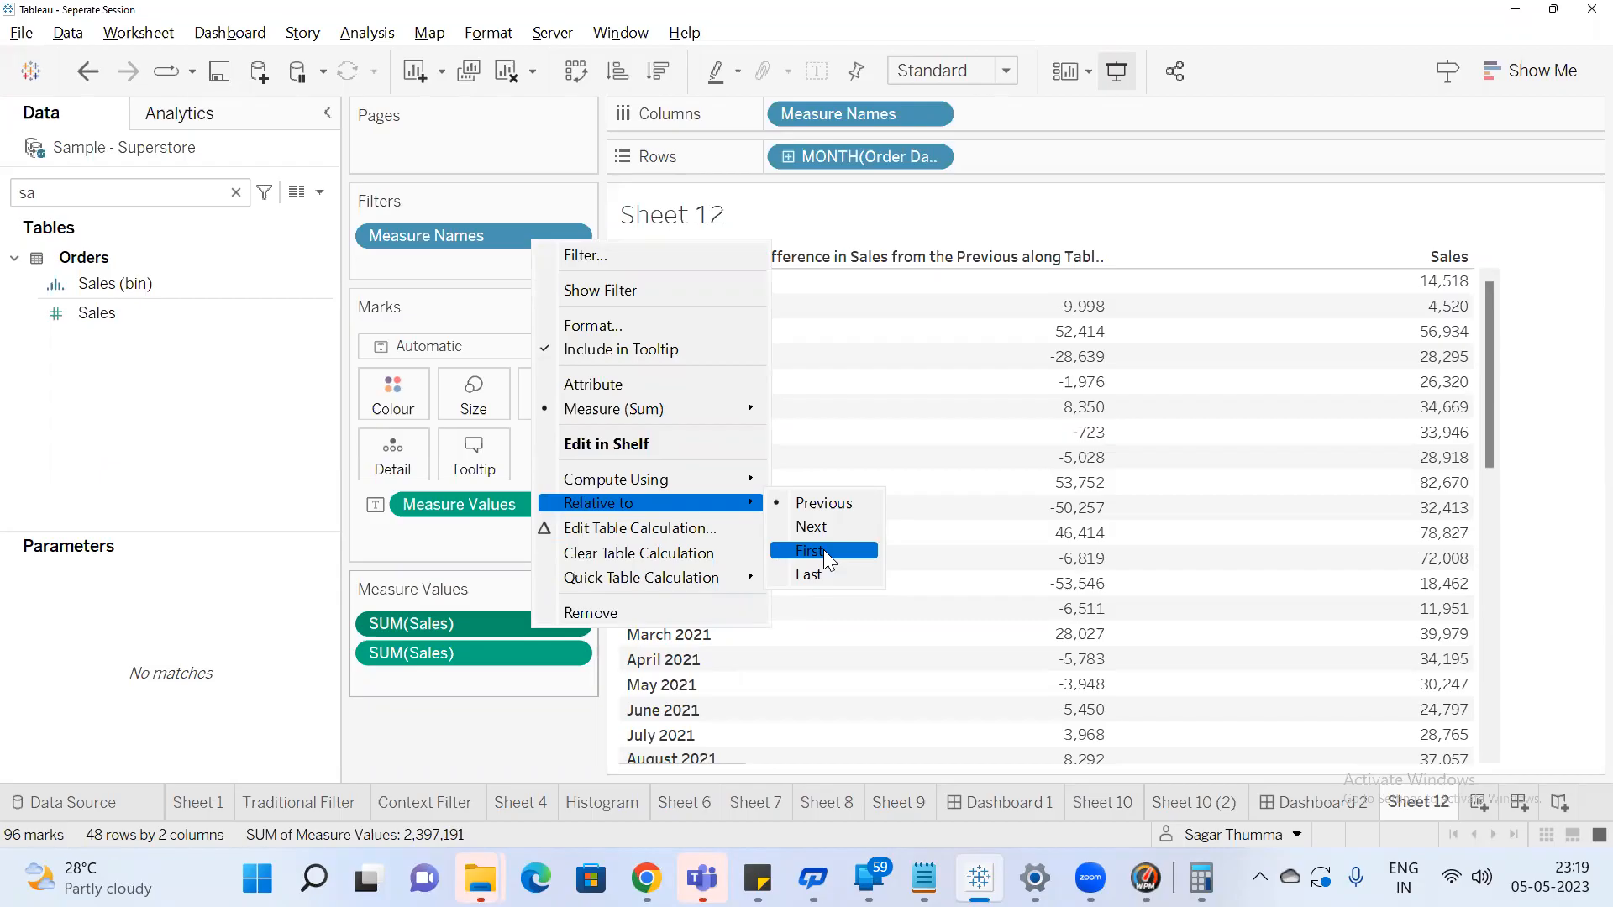
{"action": "left_click", "coordinate": [808, 527]}
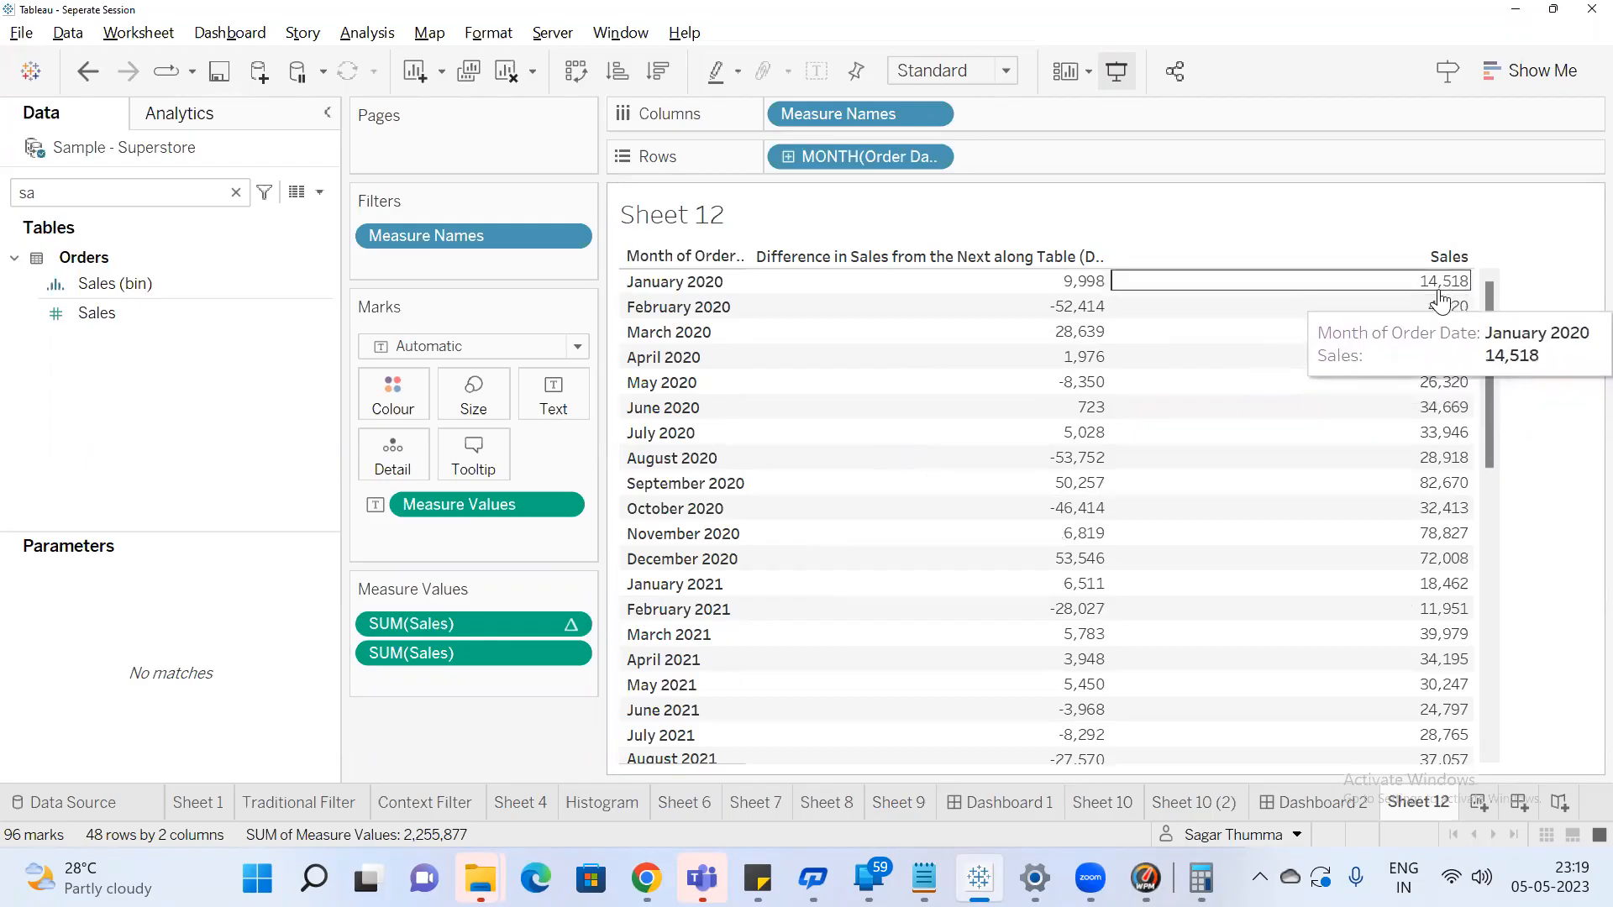
Calculate 14518 − 4520 in Calculator to verify the January 2020 difference, then examine the differences in the table's 2023 rows
{"action": "left_click", "coordinate": [1200, 869]}
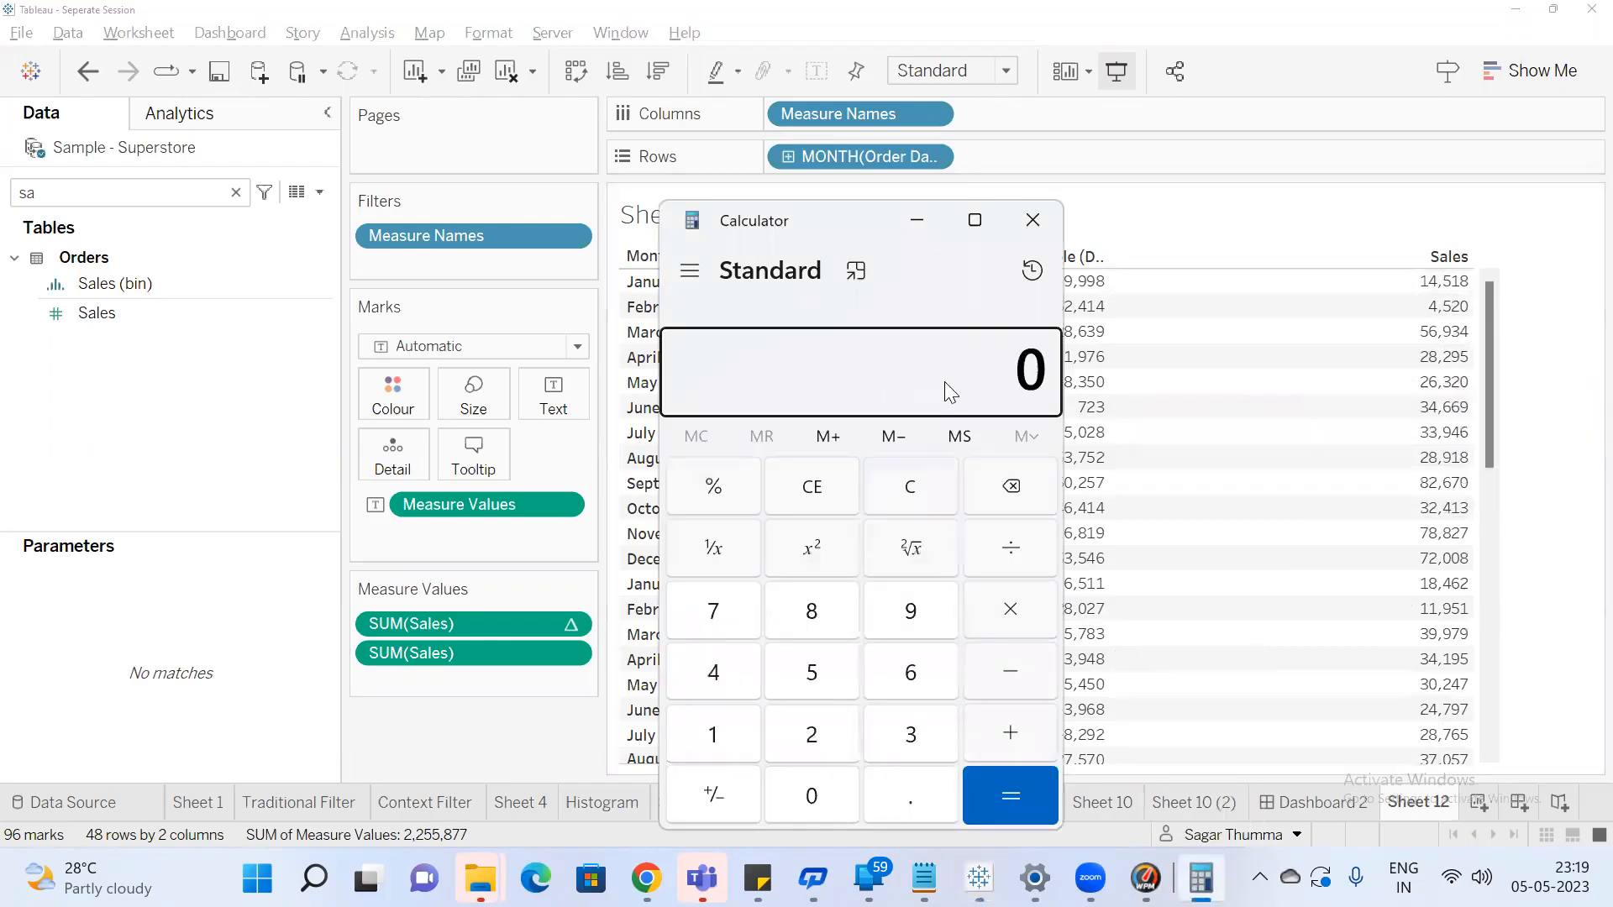
{"action": "type", "text": "14,518"}
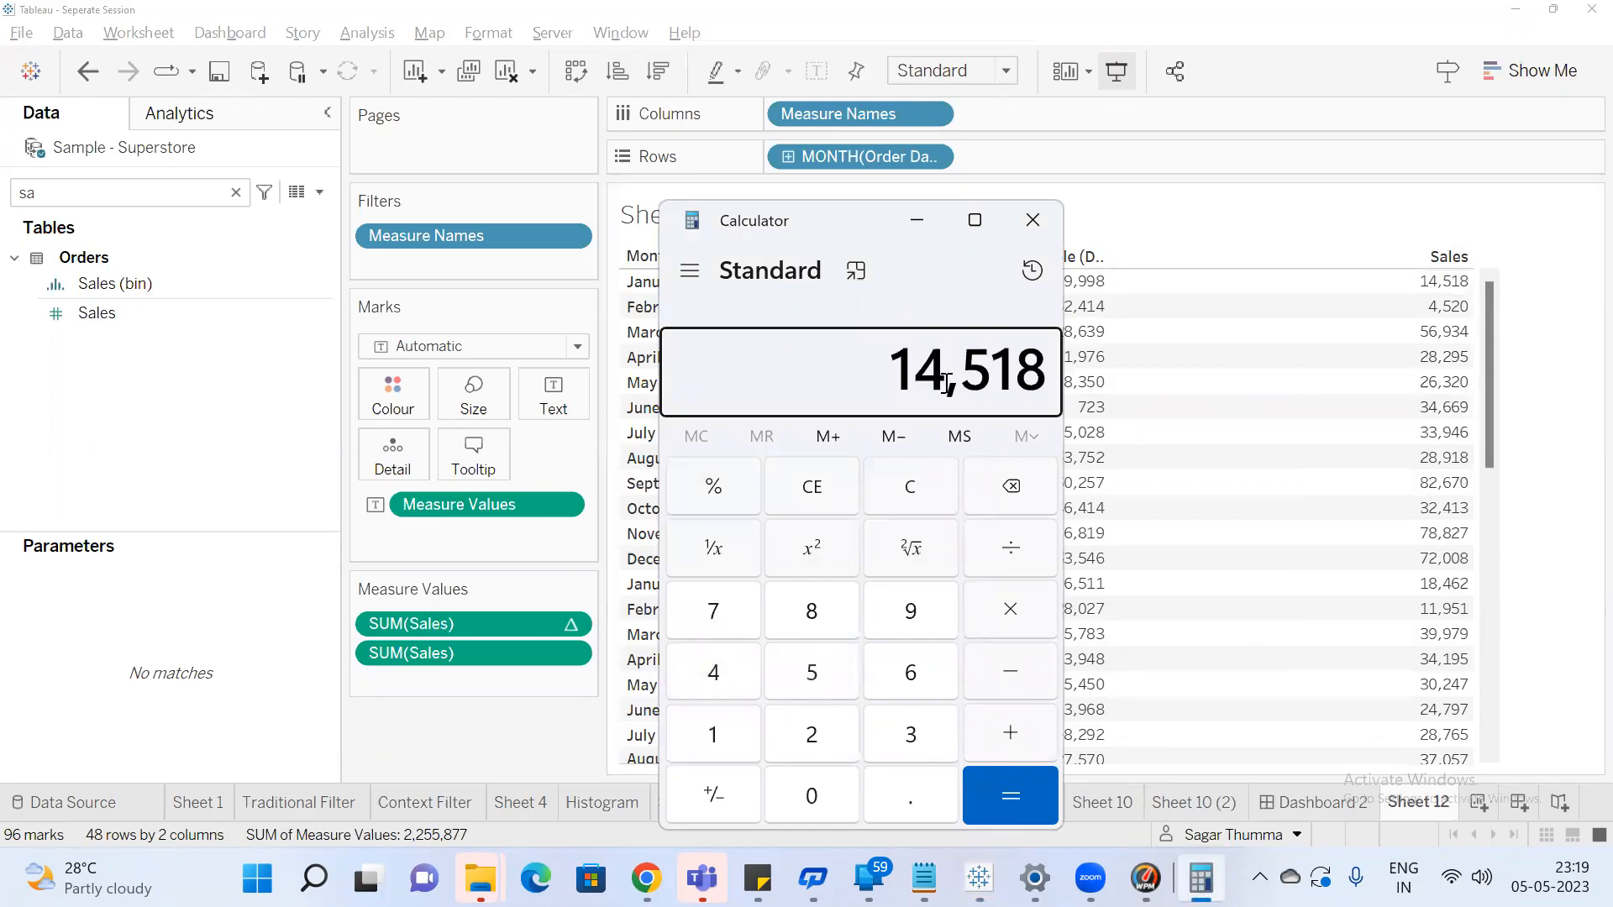
{"action": "key", "text": "minus"}
{"action": "type", "text": "4520"}
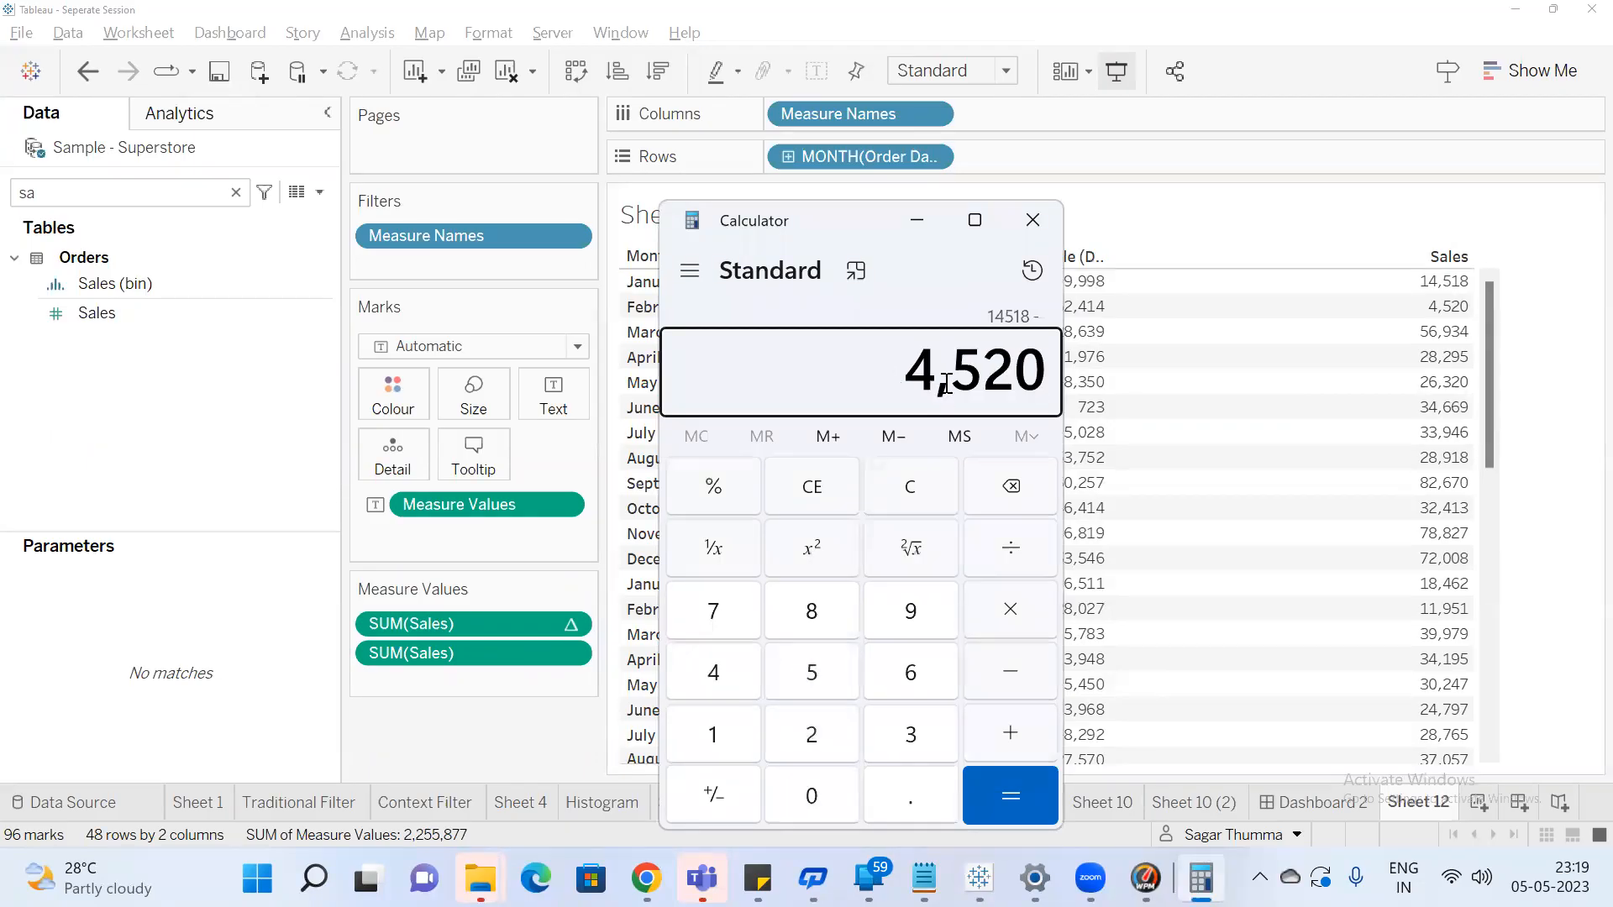
{"action": "key", "text": "Return"}
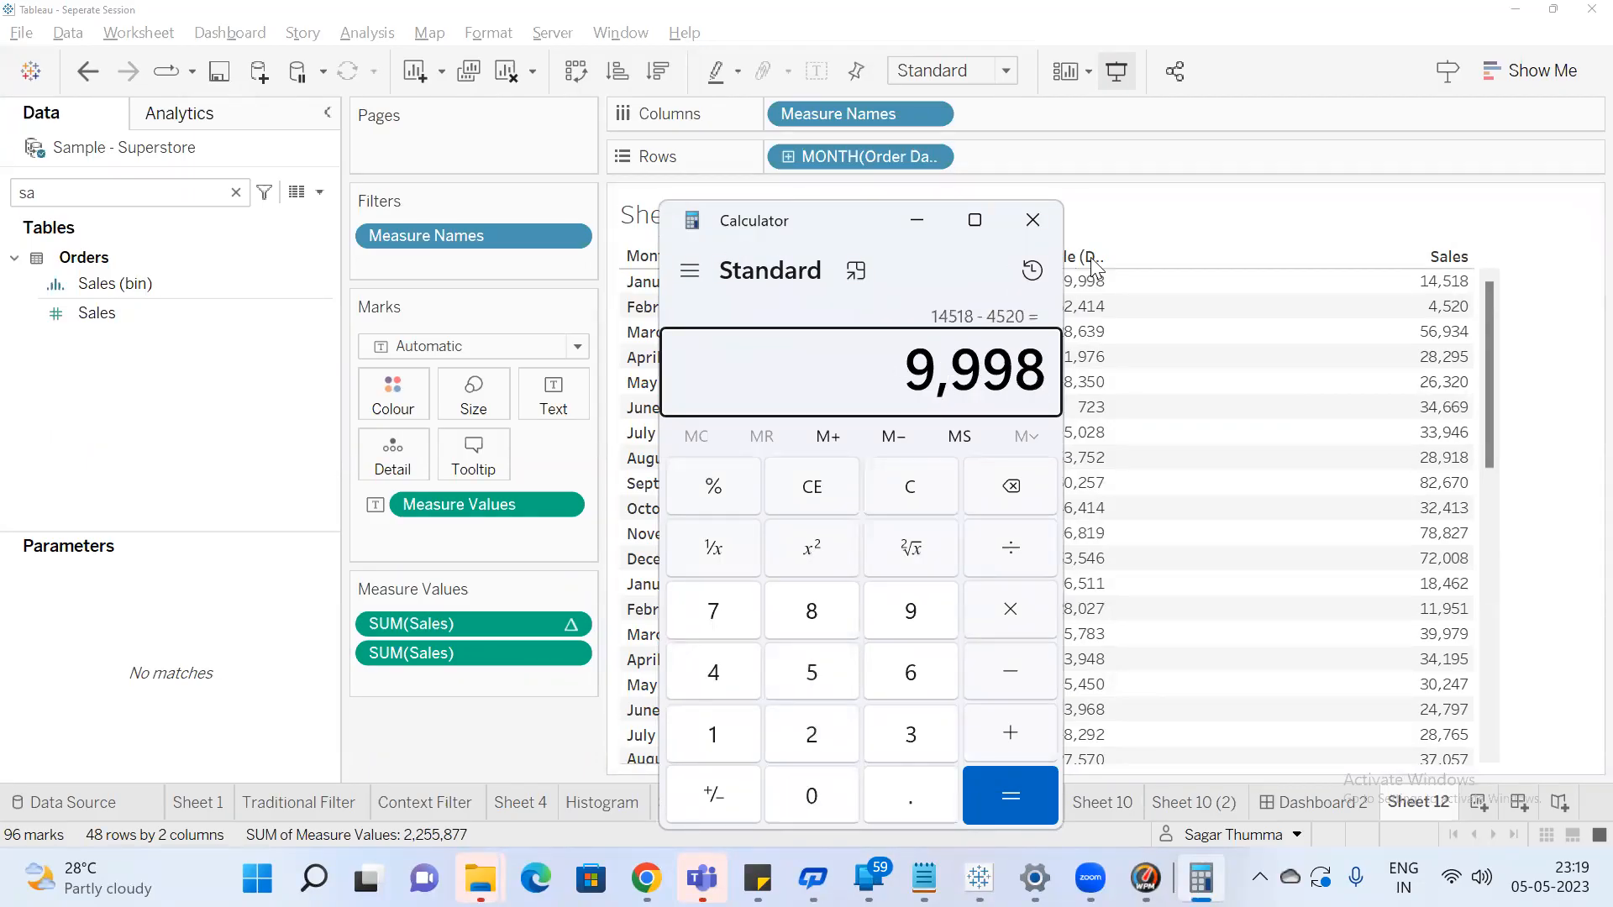
{"action": "left_click", "coordinate": [1186, 224]}
{"action": "scroll", "coordinate": [1223, 433], "scroll_direction": "down", "scroll_amount": 10}
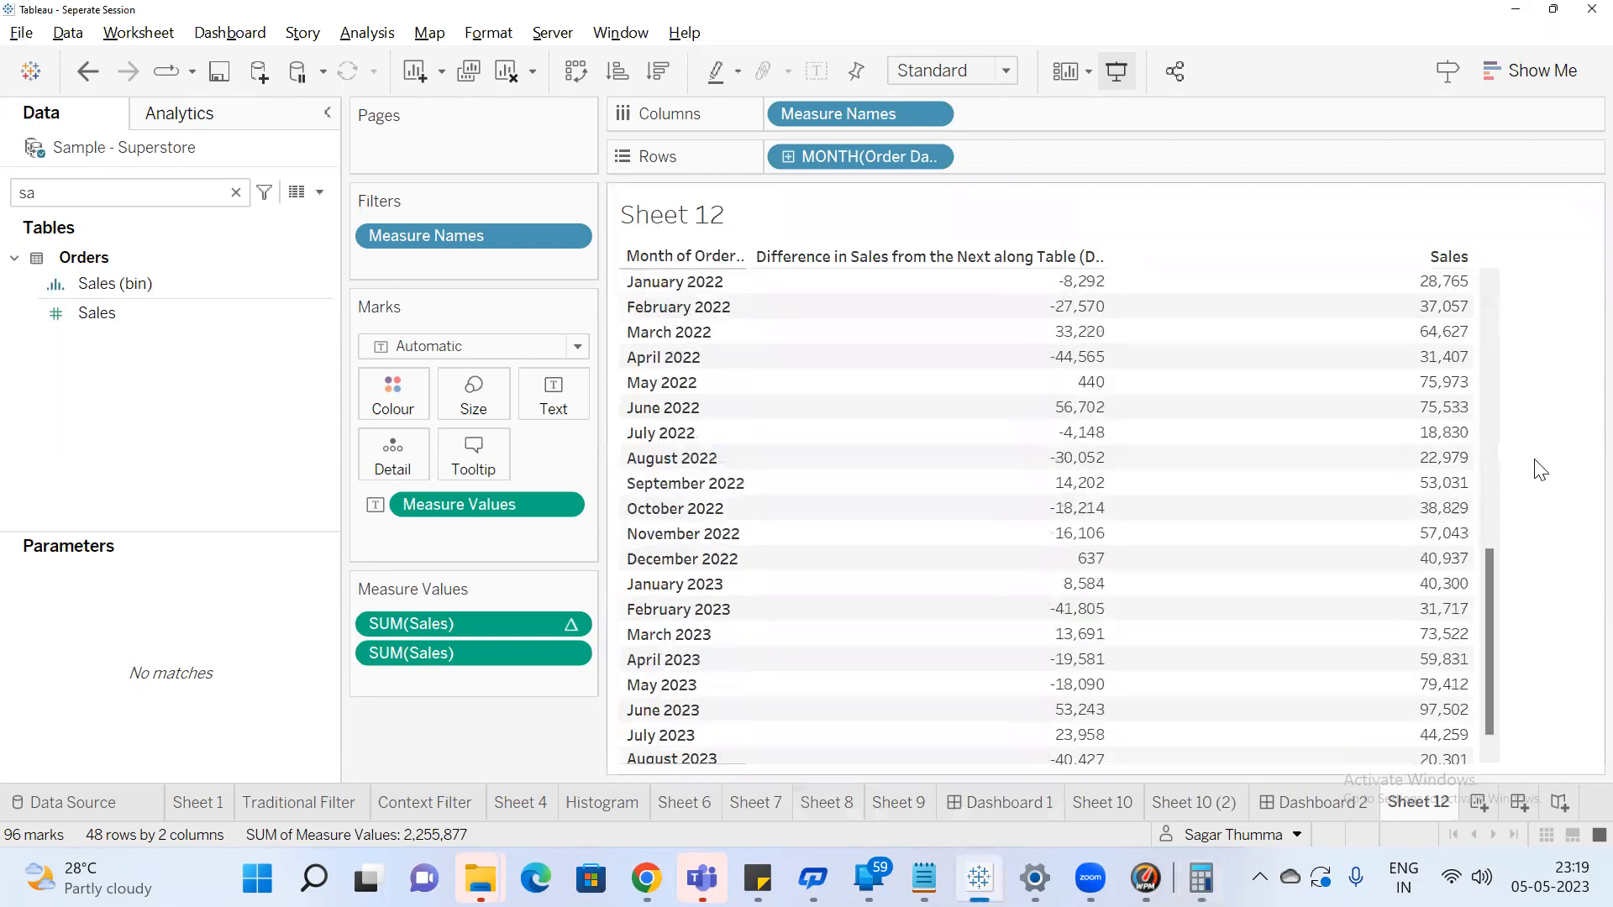
{"action": "left_click", "coordinate": [1087, 528]}
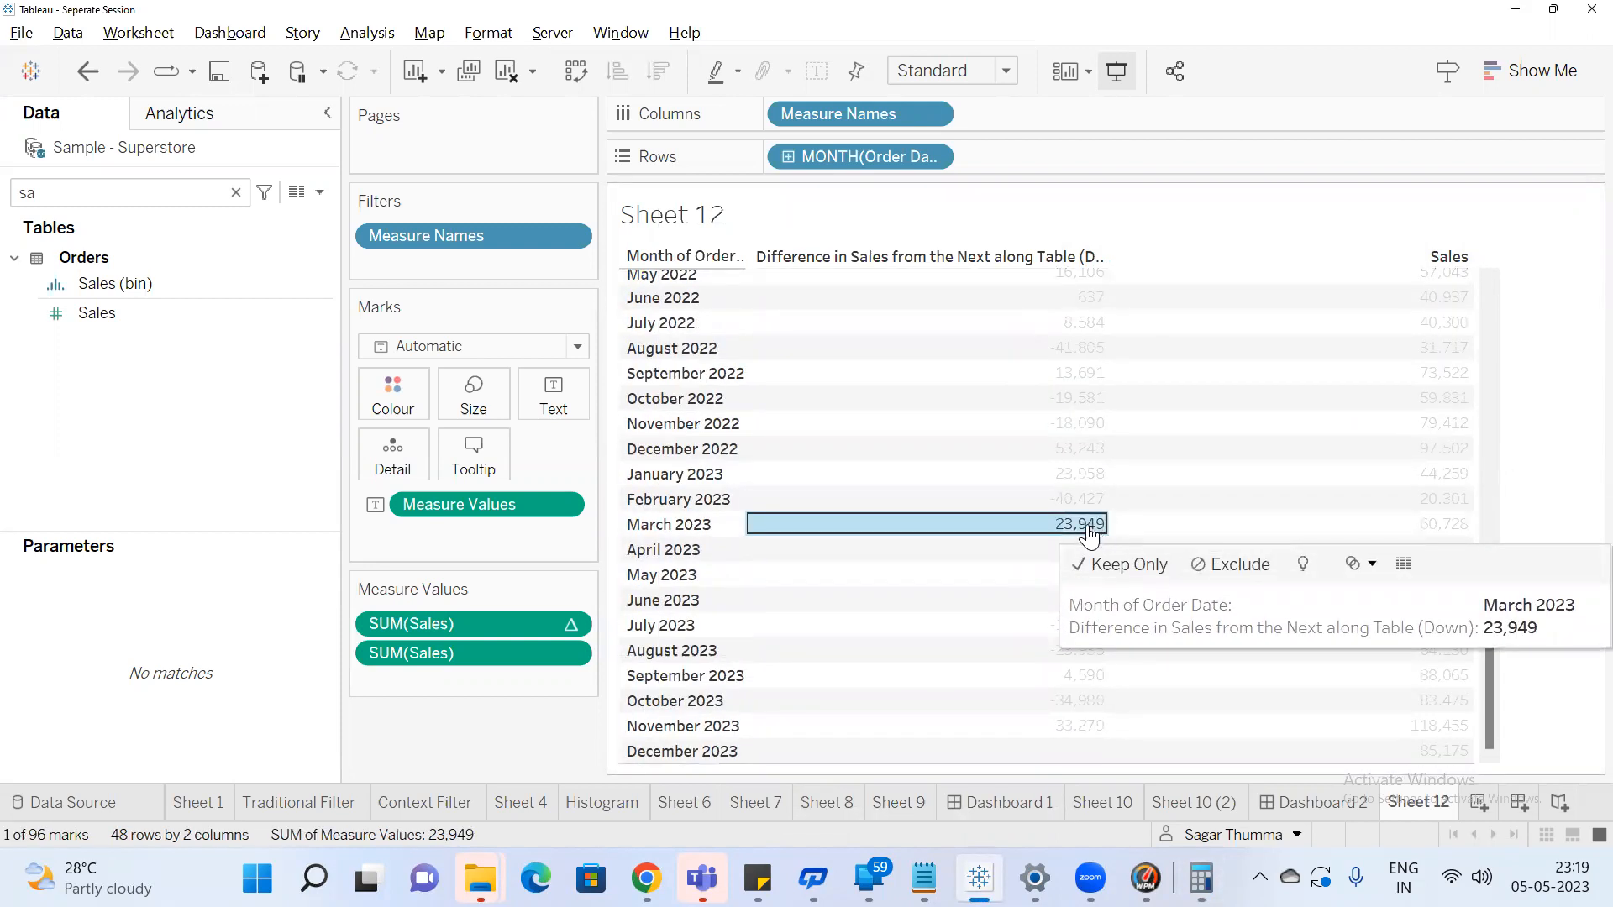
Highlight the March 2023 difference in the table, and clear the highlight again
{"action": "left_click", "coordinate": [1086, 527]}
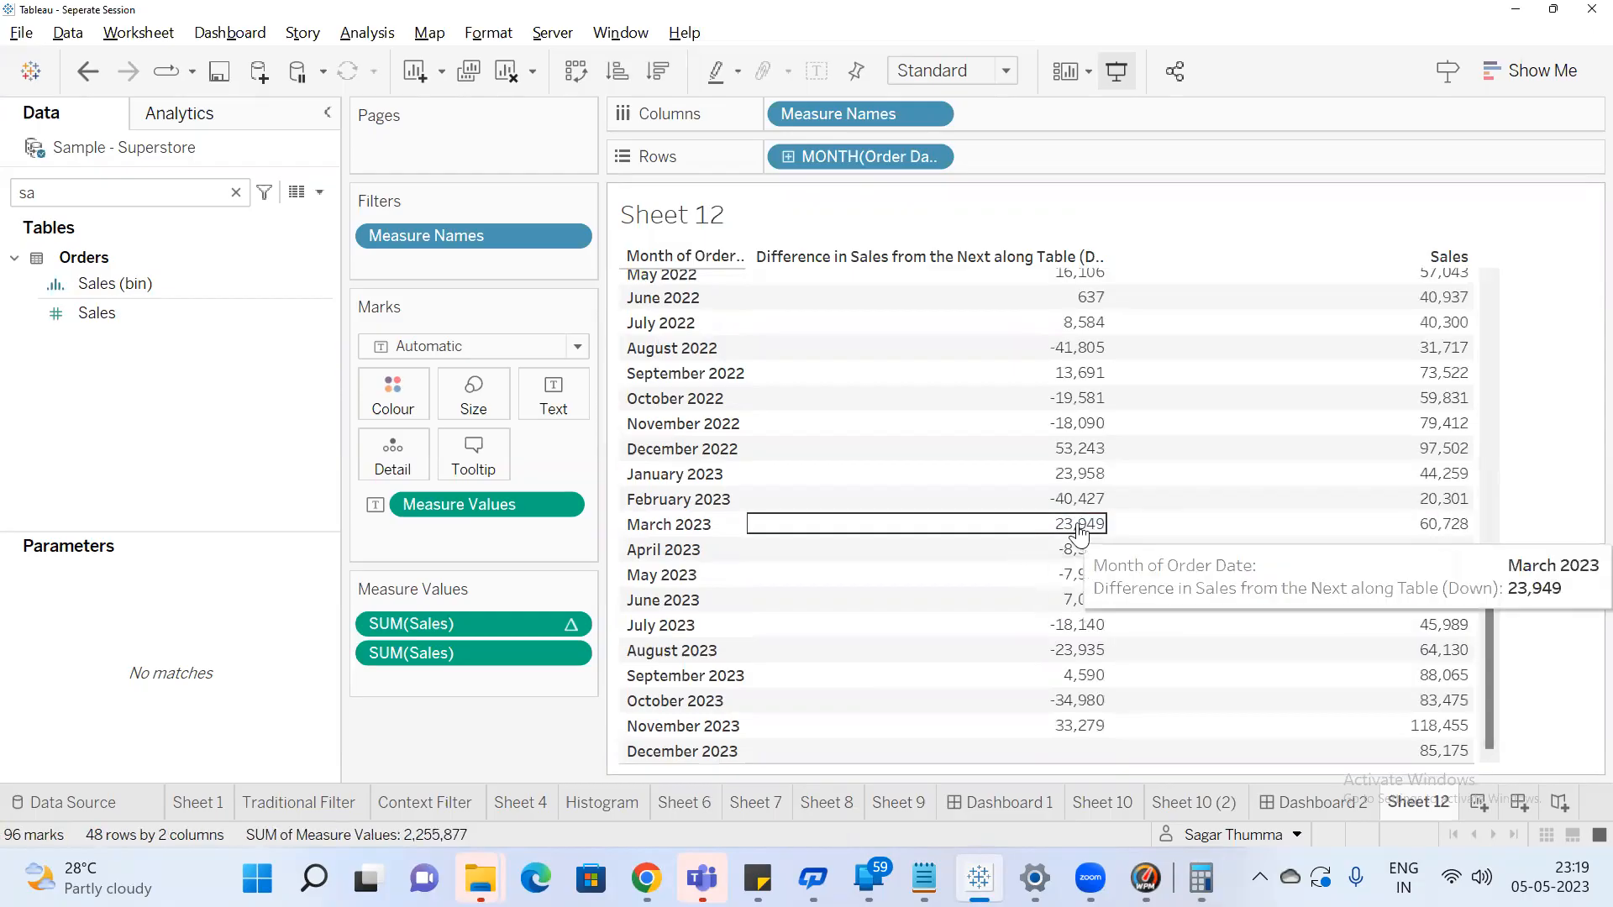
{"action": "left_click", "coordinate": [1097, 527]}
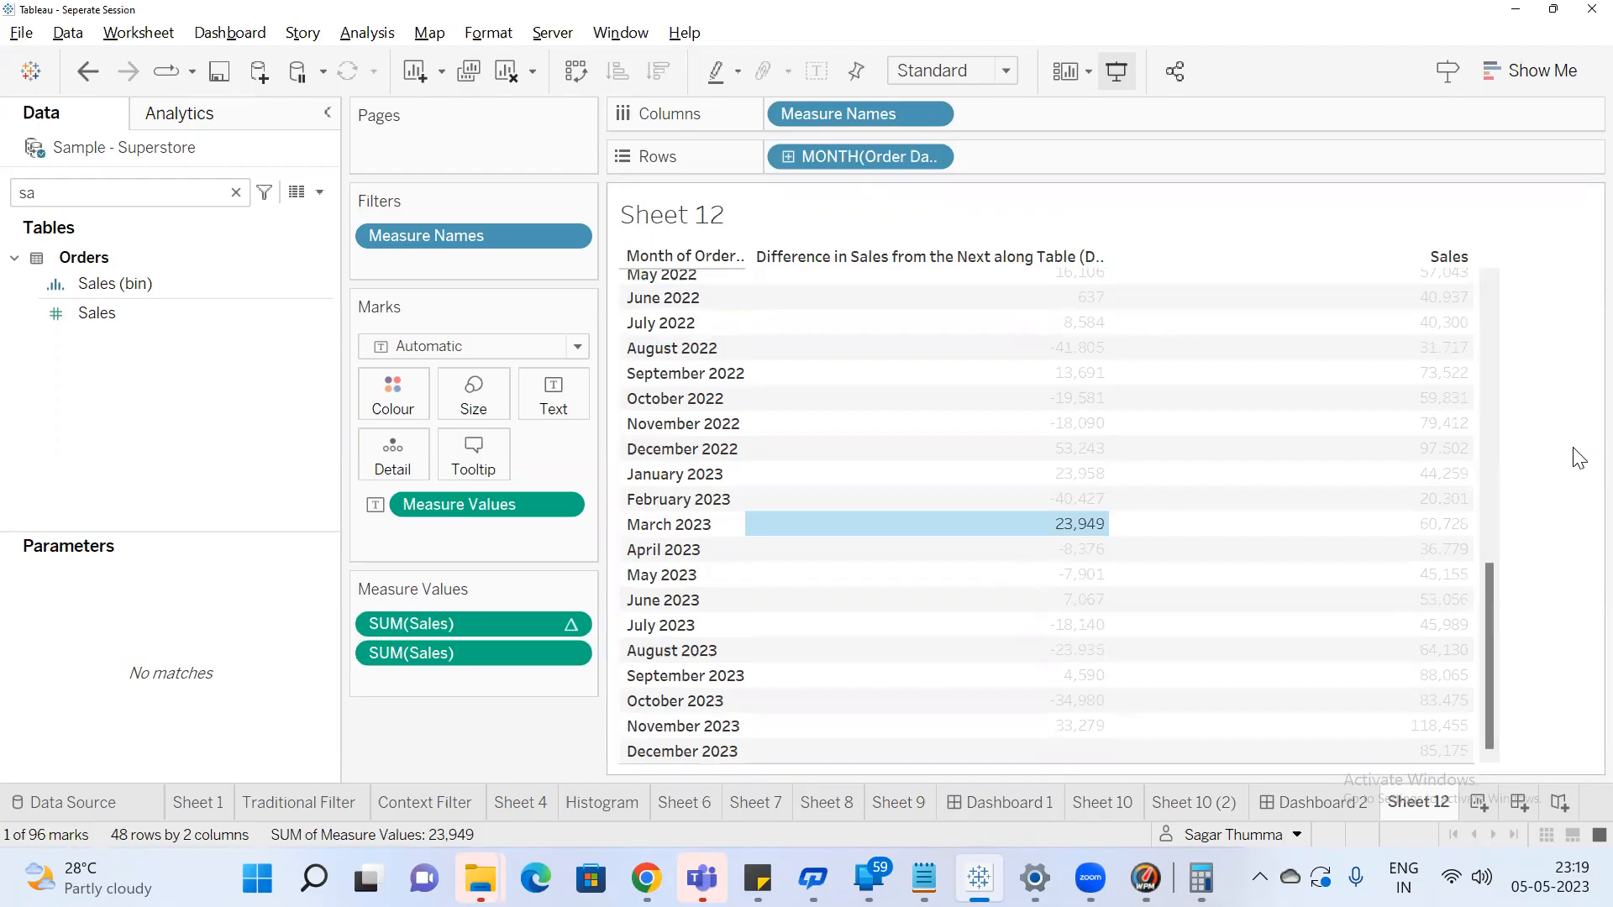
{"action": "left_click", "coordinate": [966, 528]}
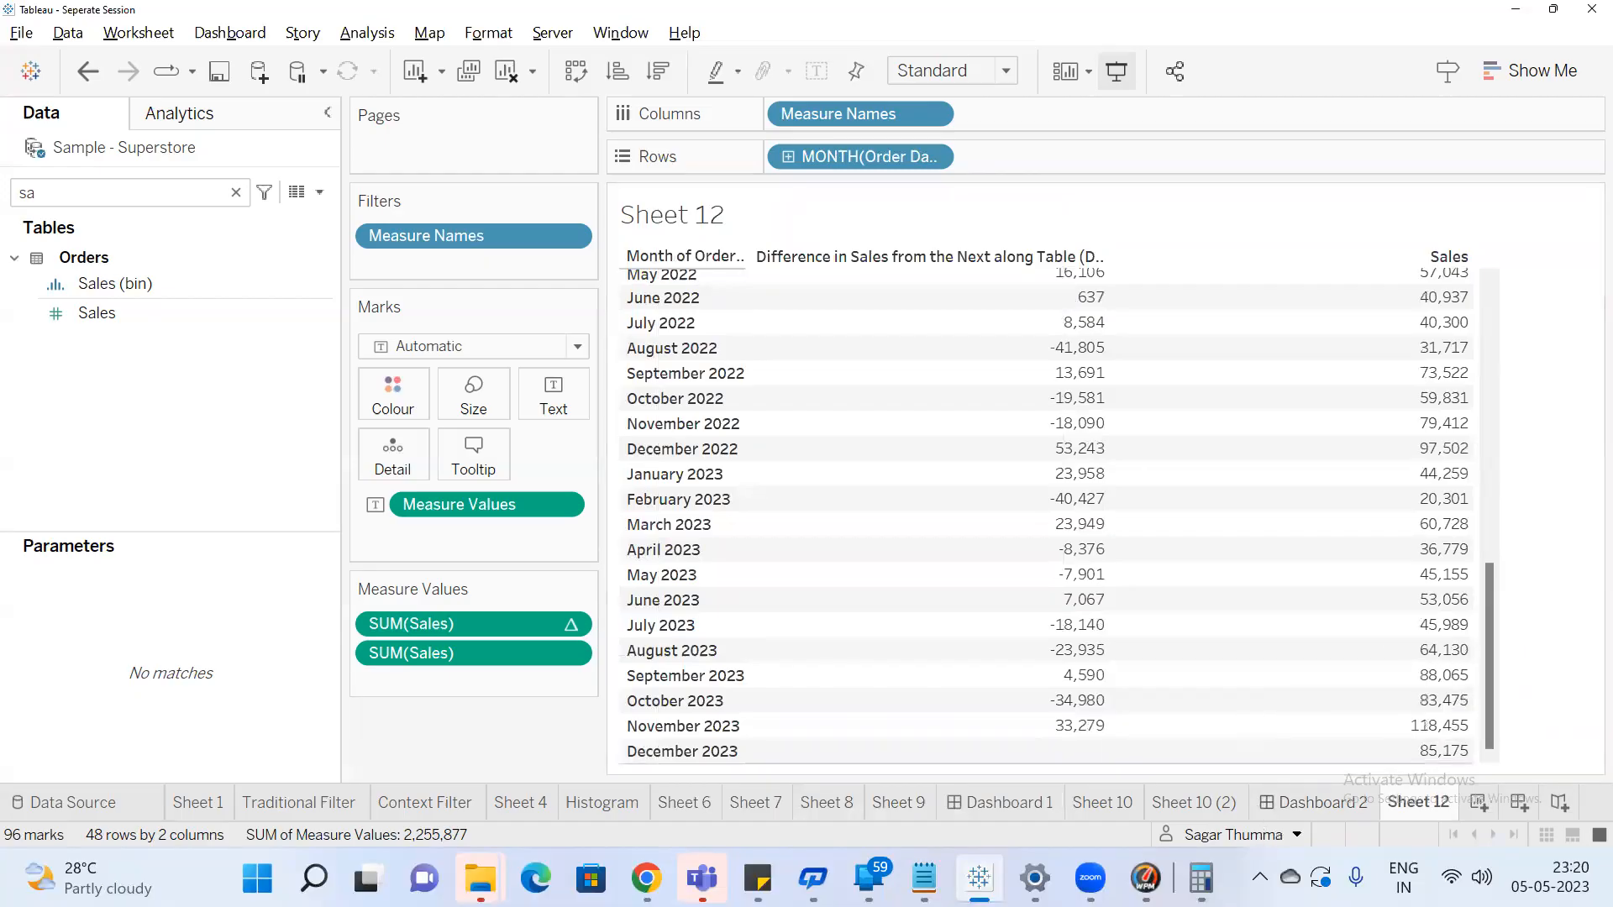
Calculate 60728 − 36779 in Calculator to verify the March 2023 difference from the next month, and return to Tableau
{"action": "left_click", "coordinate": [1201, 877]}
{"action": "key", "text": "Escape"}
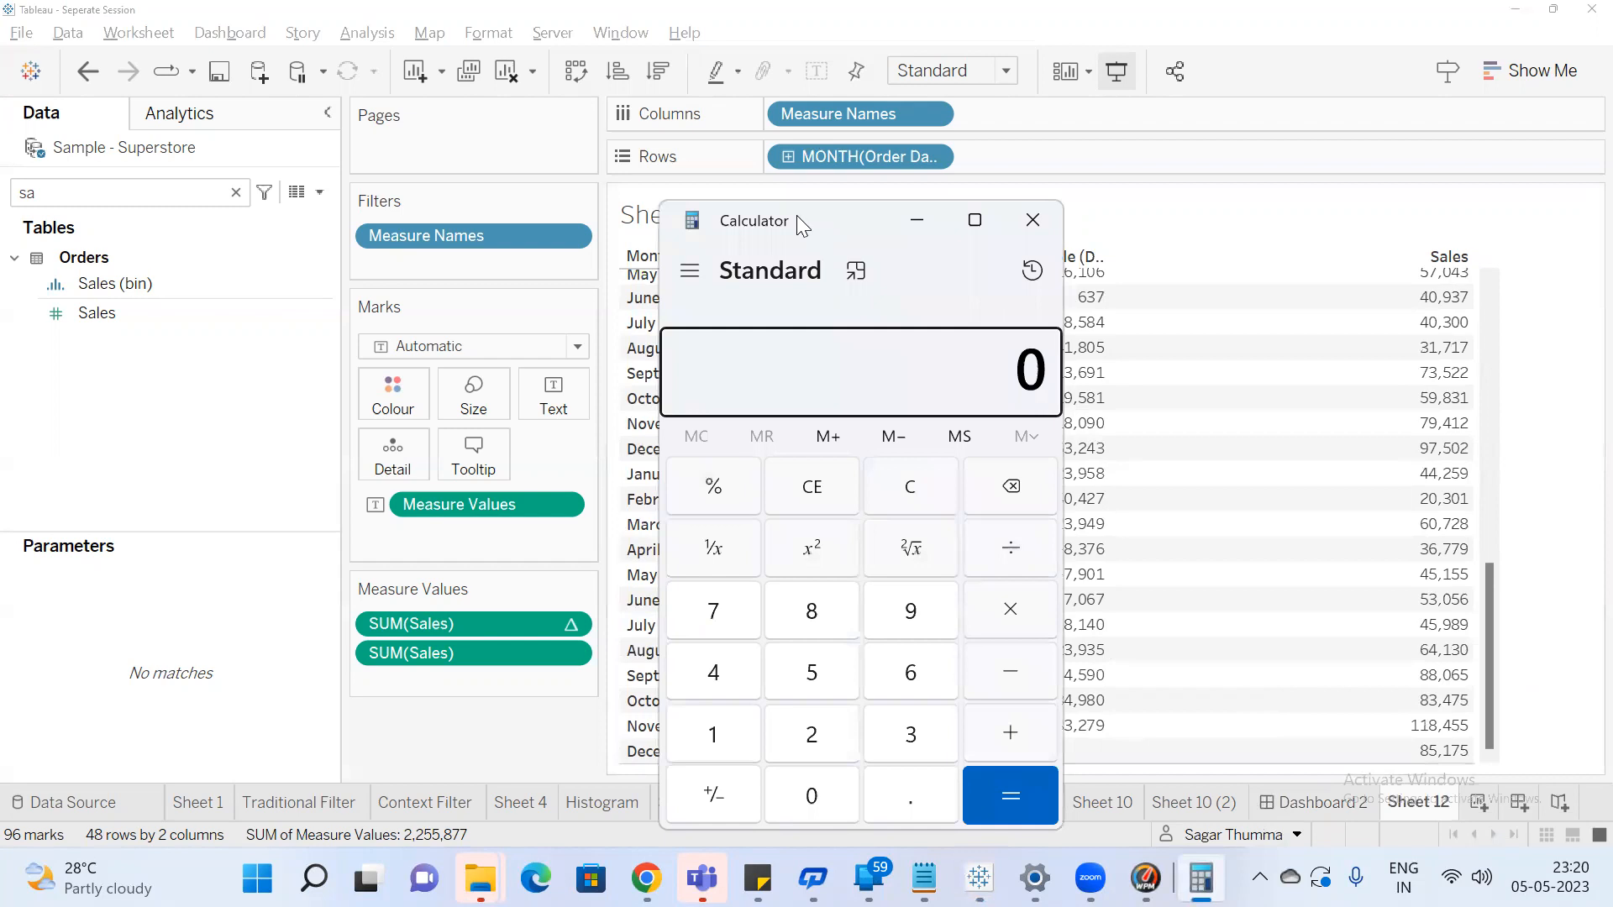
{"action": "left_click_drag", "start_coordinate": [796, 215], "coordinate": [652, 196]}
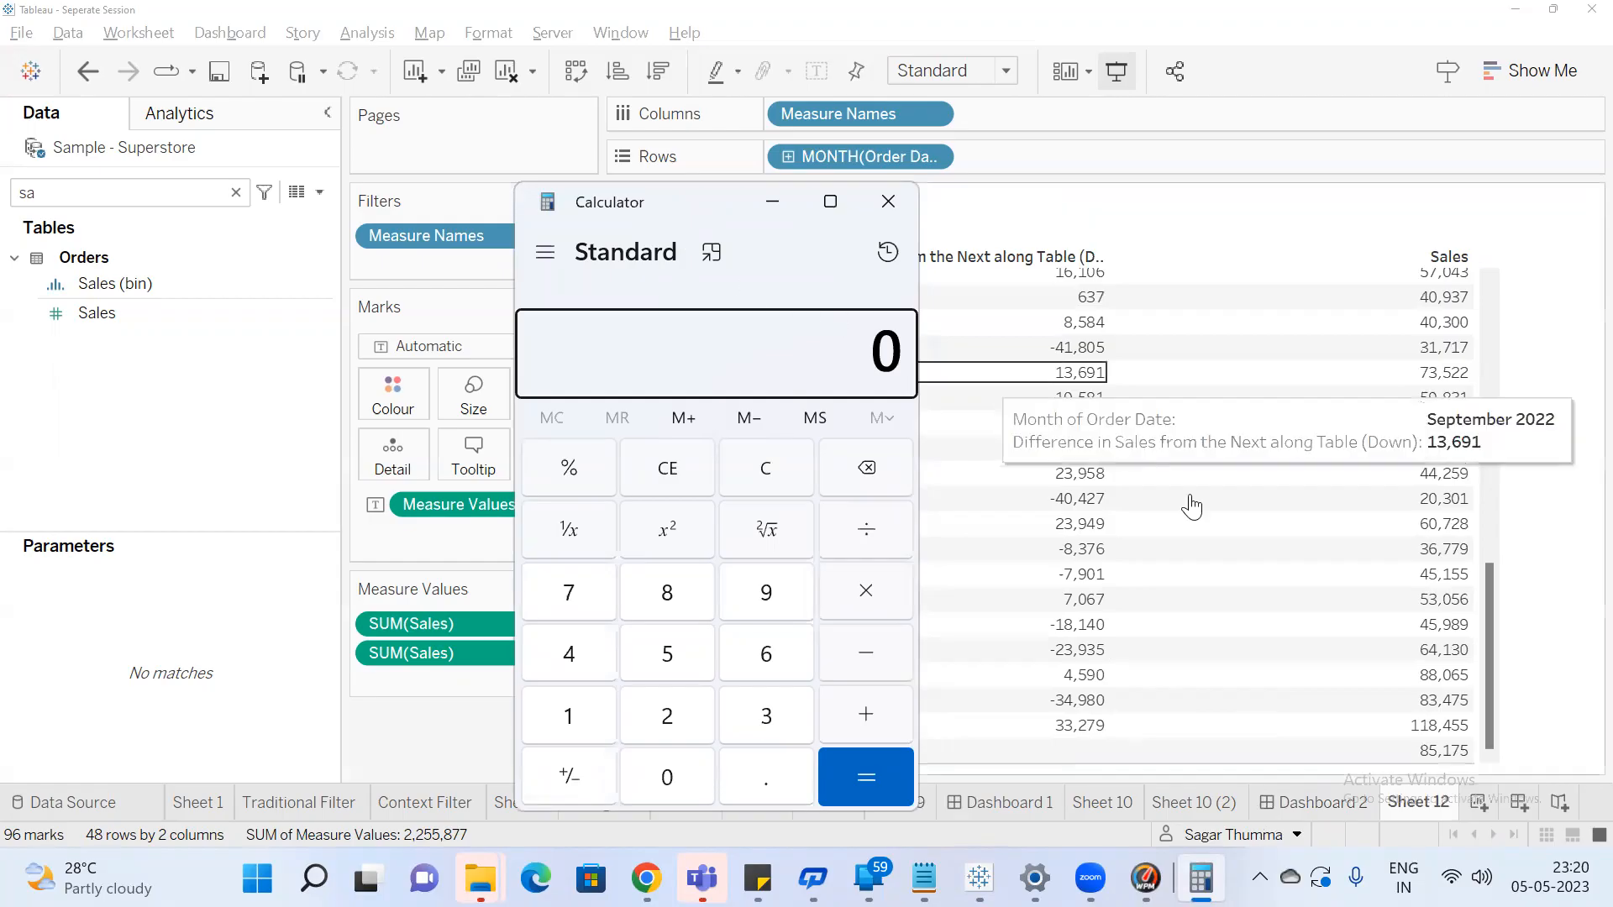
{"action": "mouse_move", "coordinate": [1084, 535]}
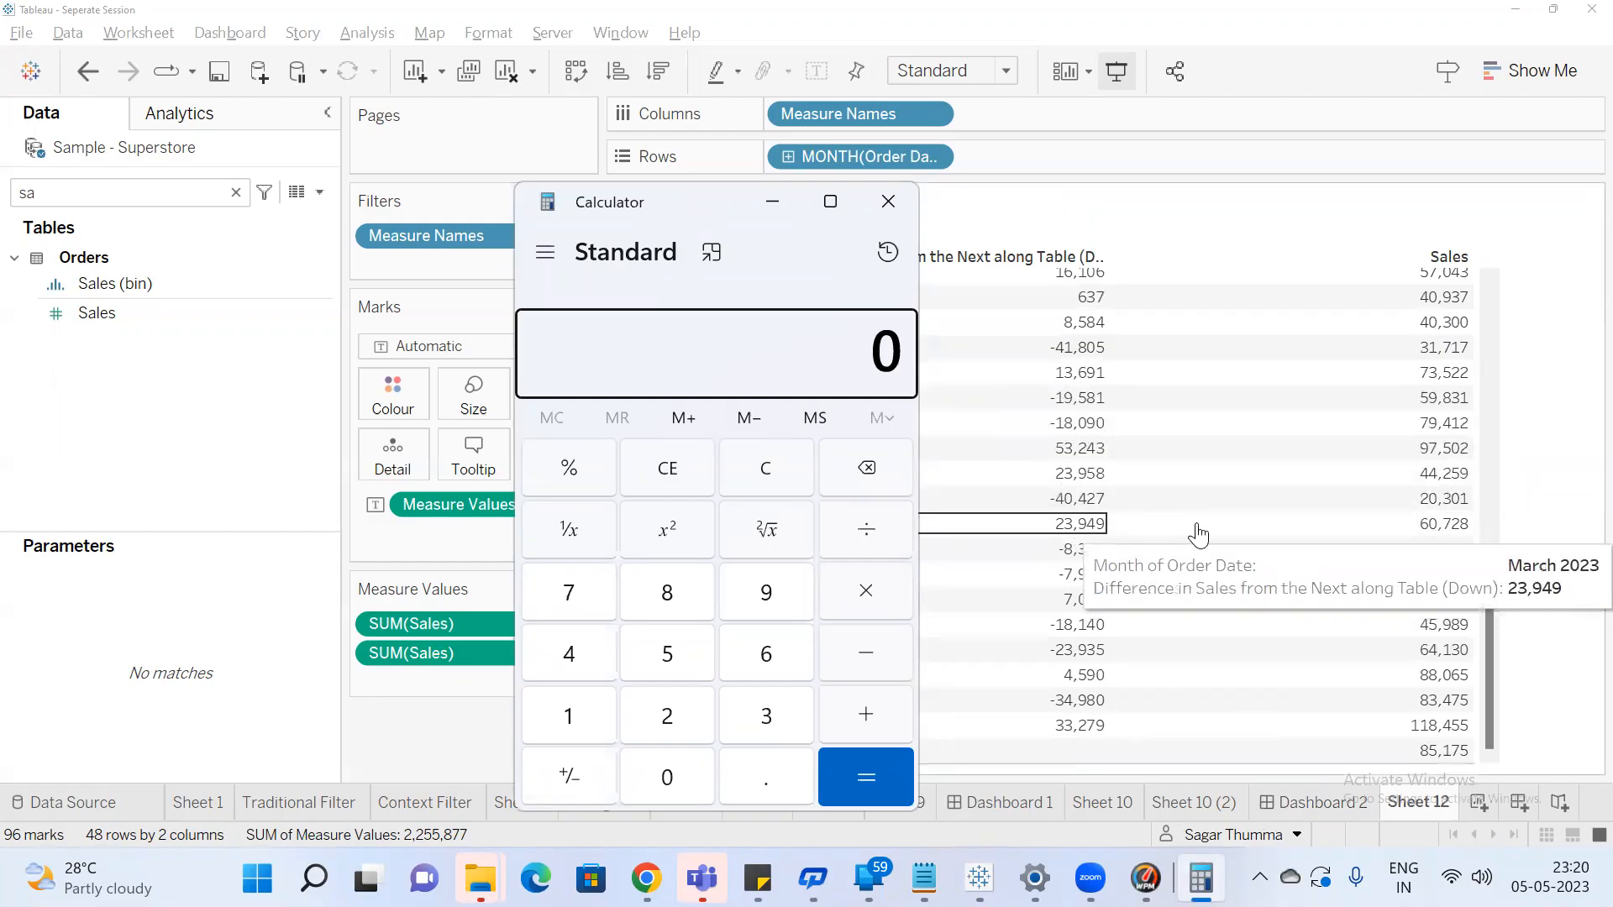
{"action": "mouse_move", "coordinate": [1378, 531]}
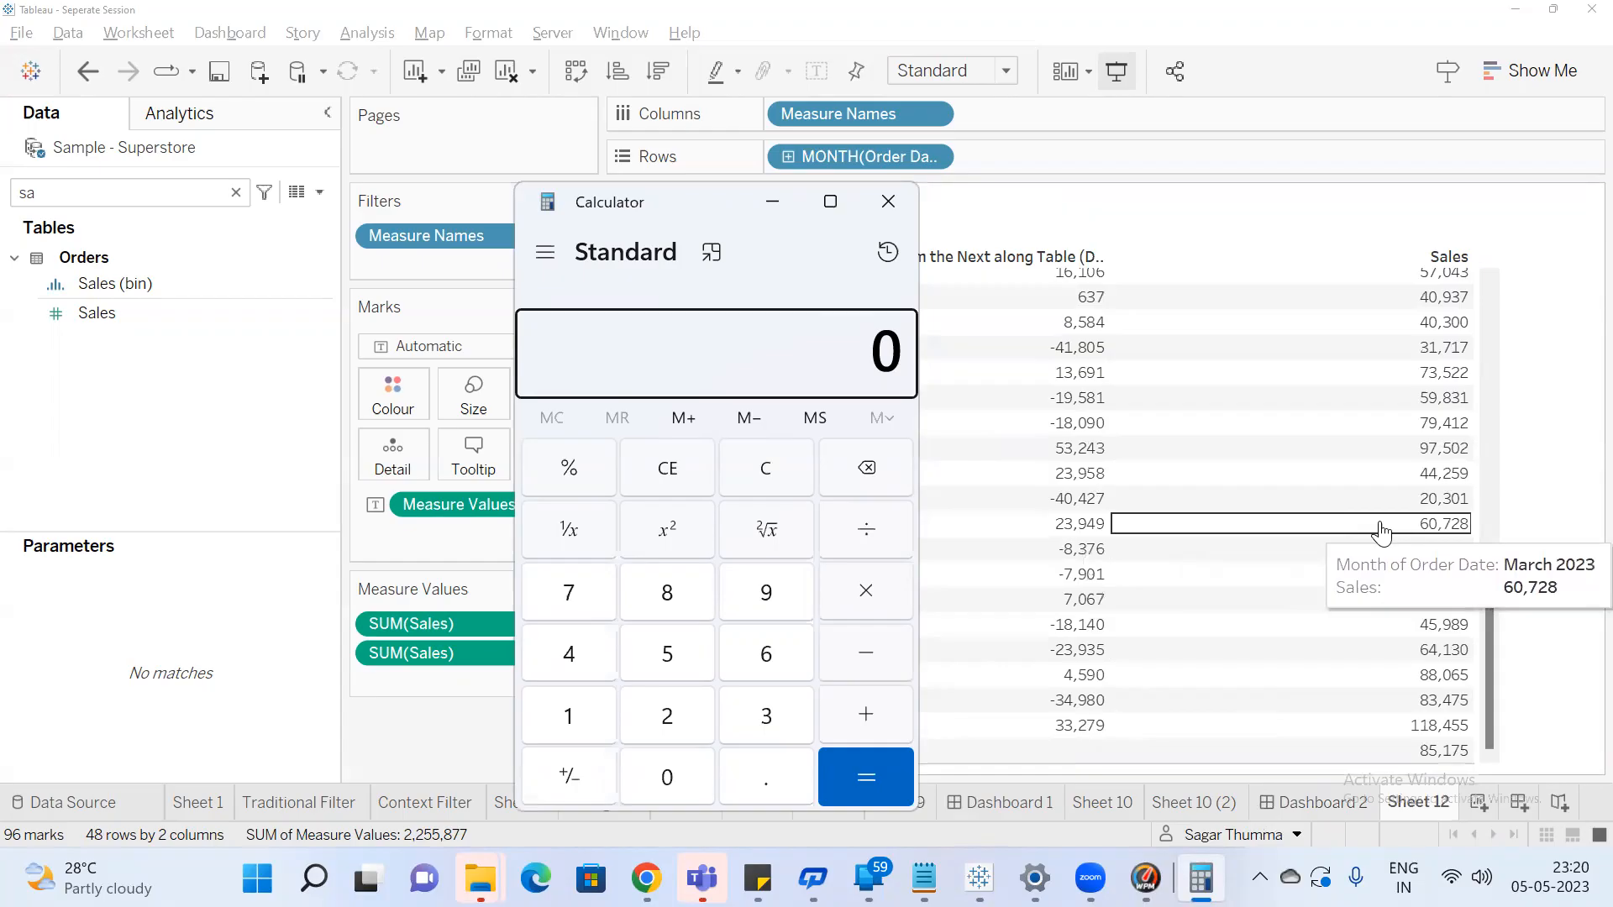
{"action": "type", "text": "60,"}
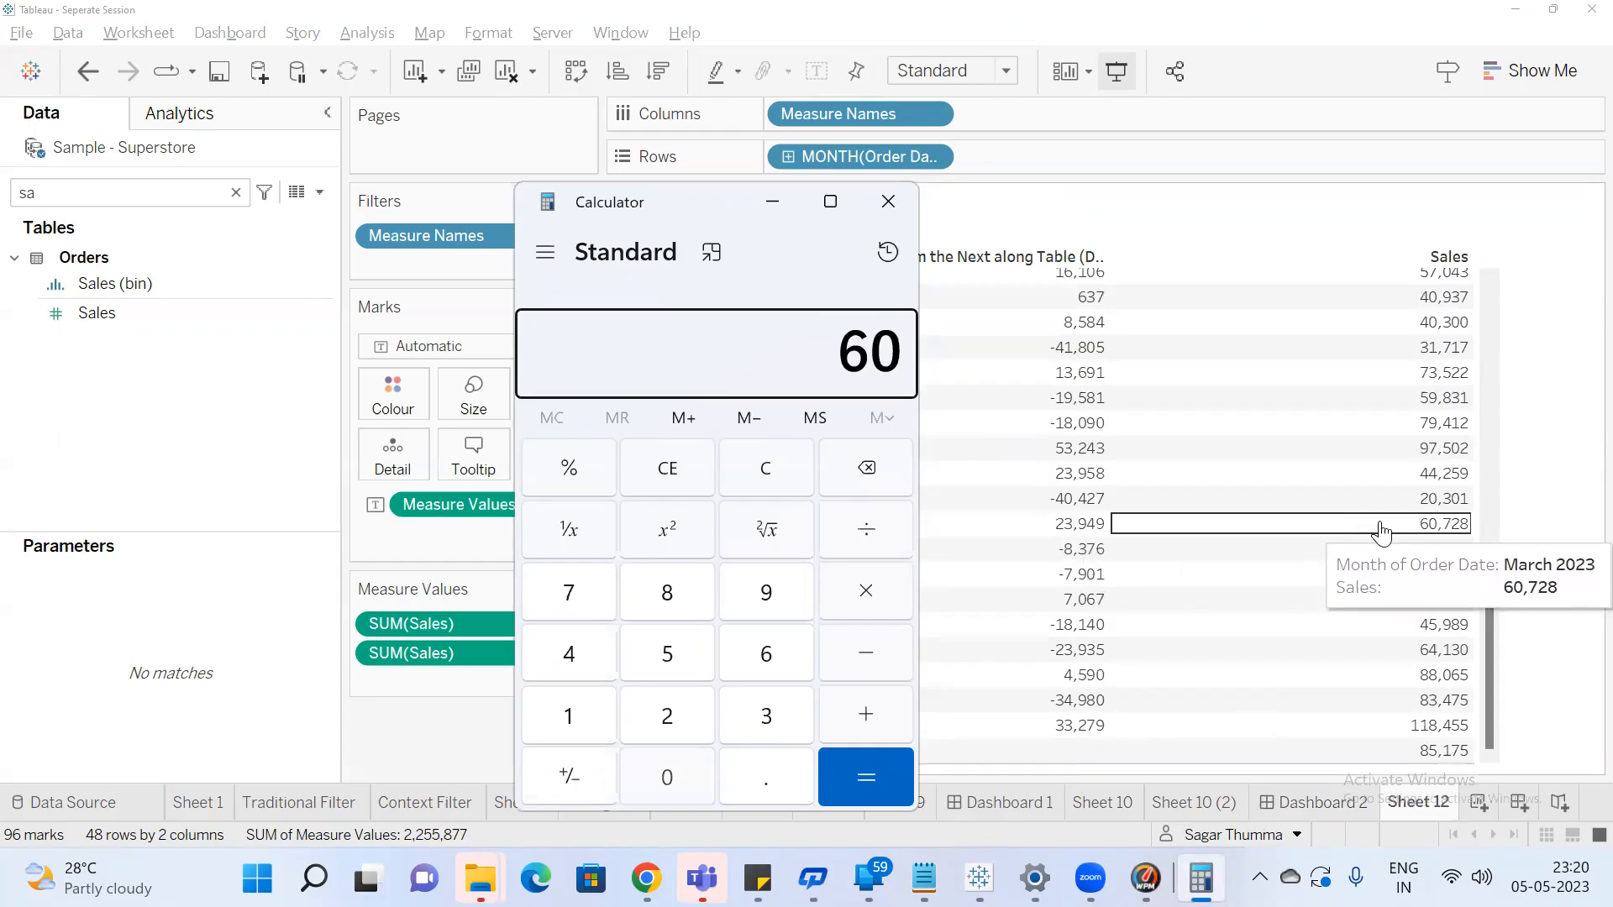
{"action": "type", "text": "728"}
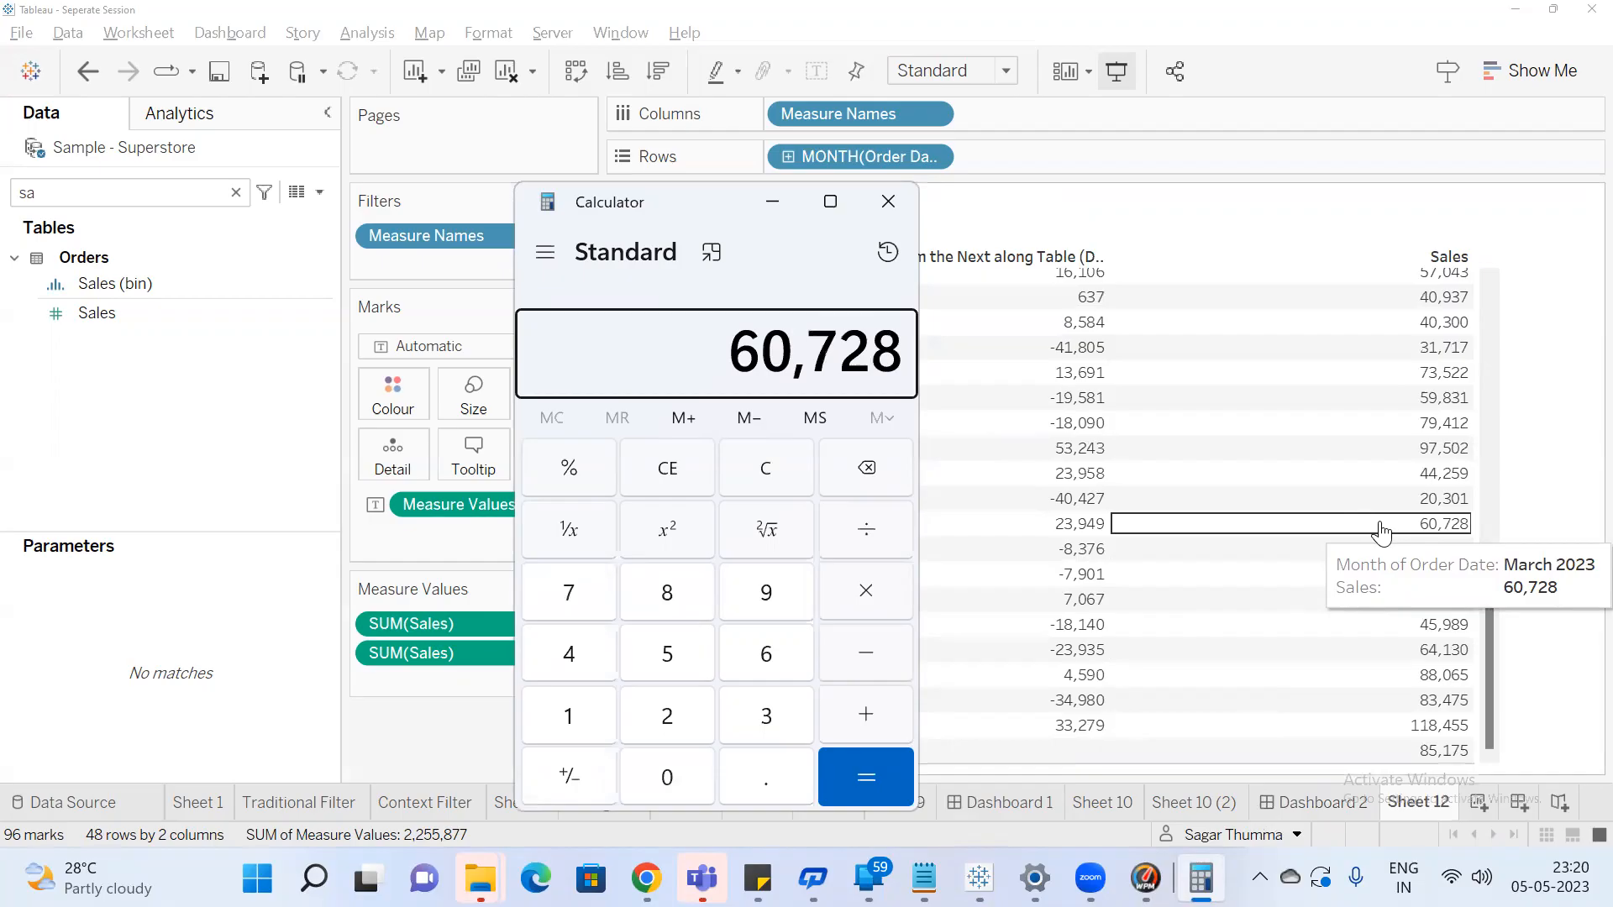
{"action": "mouse_move", "coordinate": [1356, 690]}
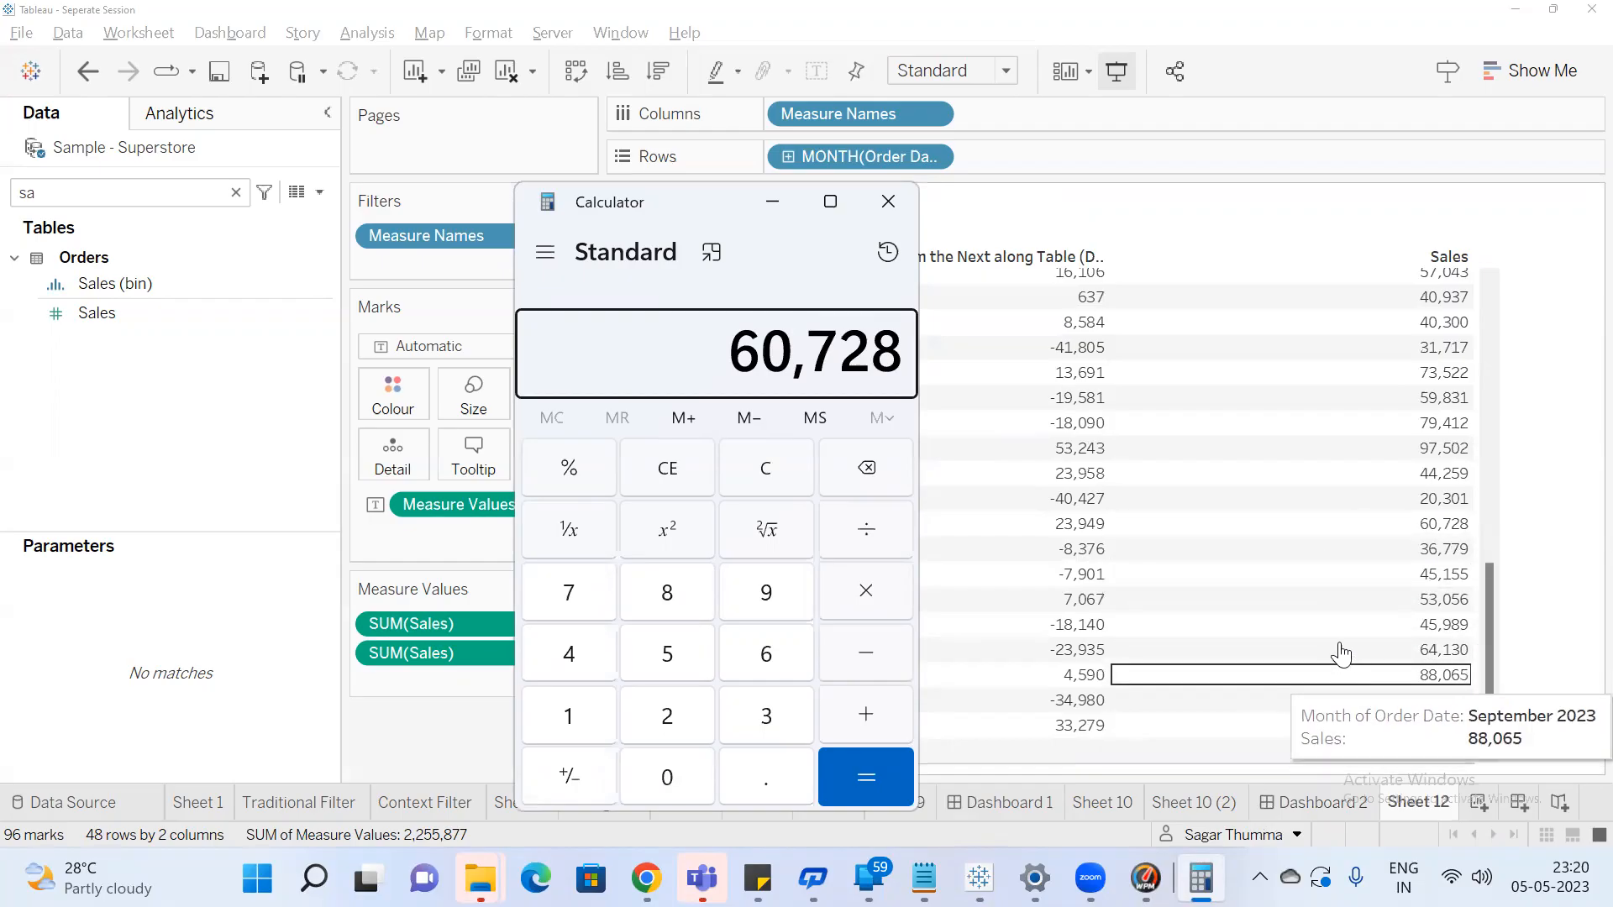
{"action": "mouse_move", "coordinate": [1445, 556]}
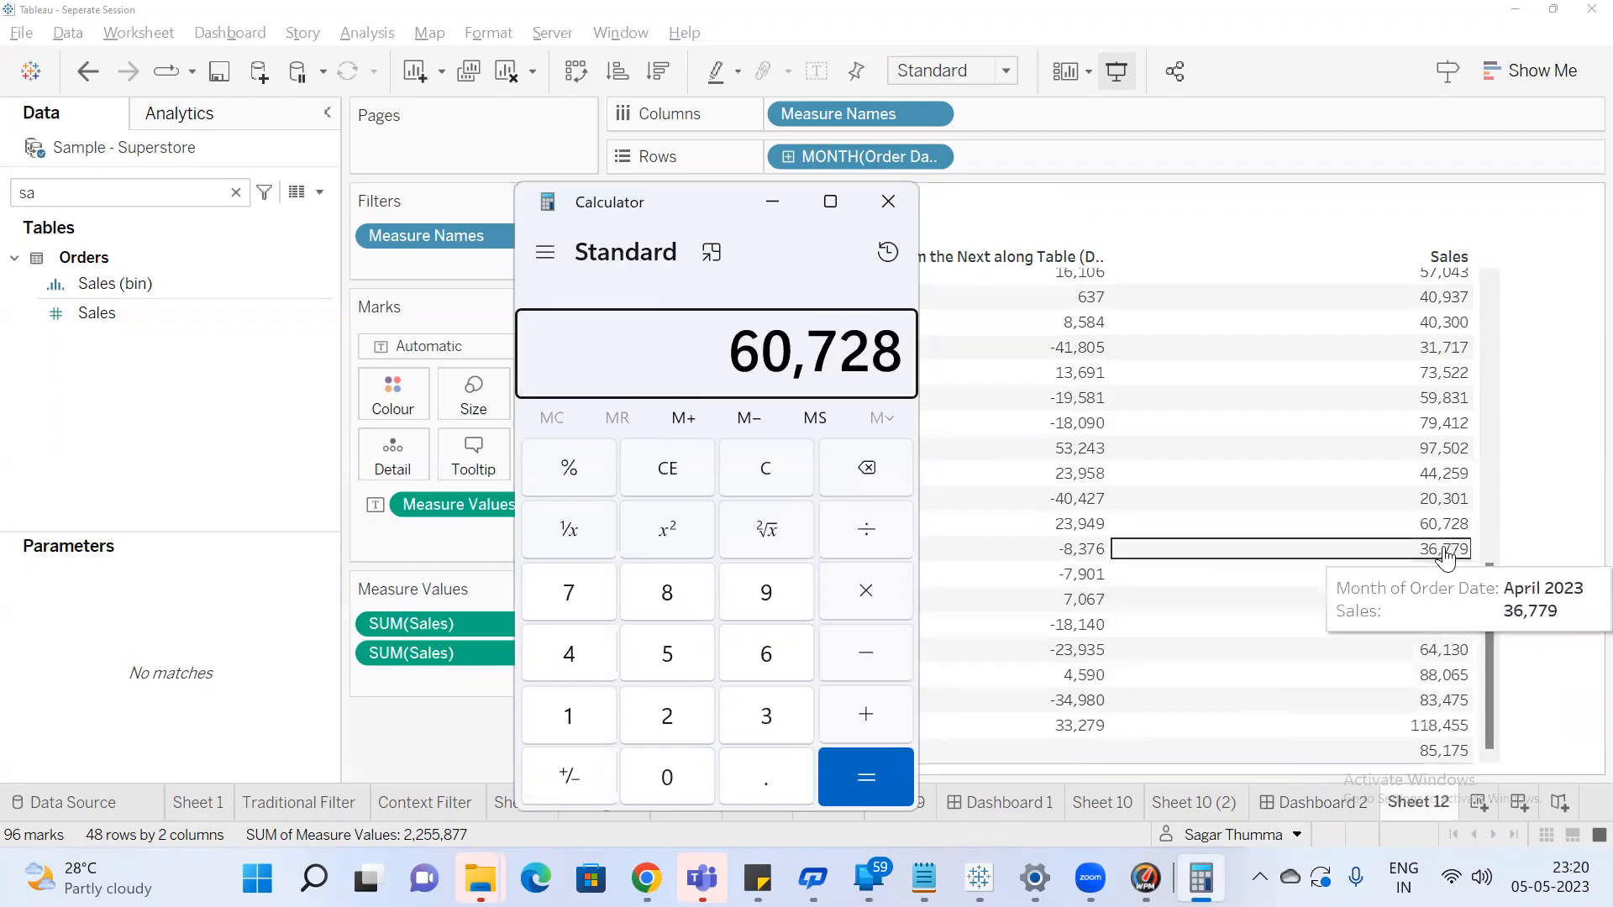
{"action": "type", "text": "36"}
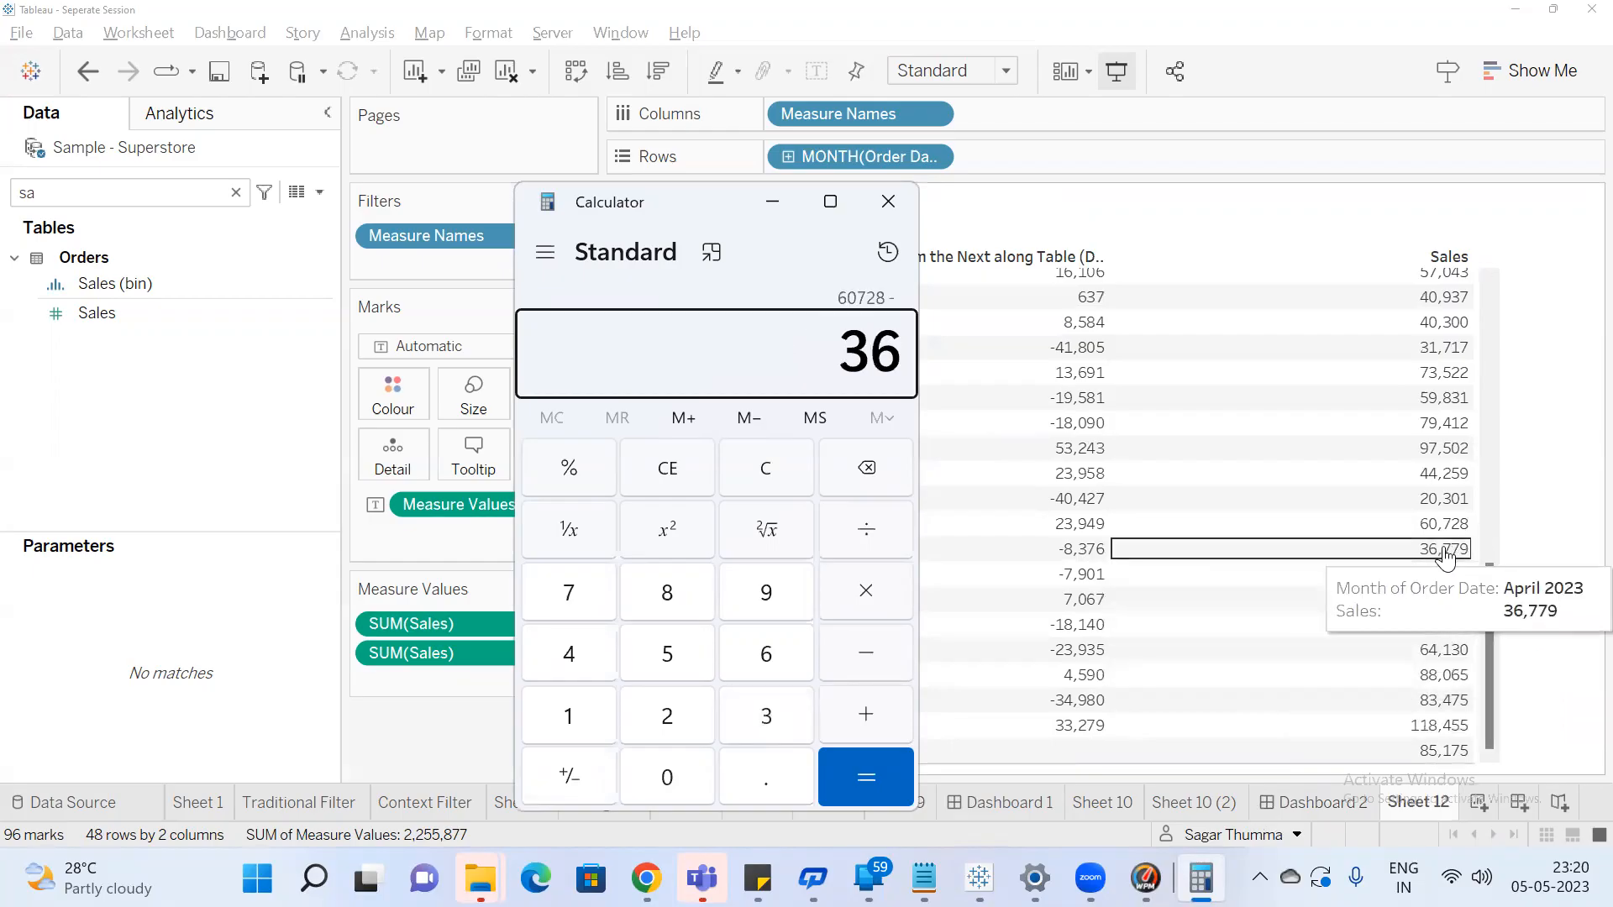
{"action": "type", "text": ",779"}
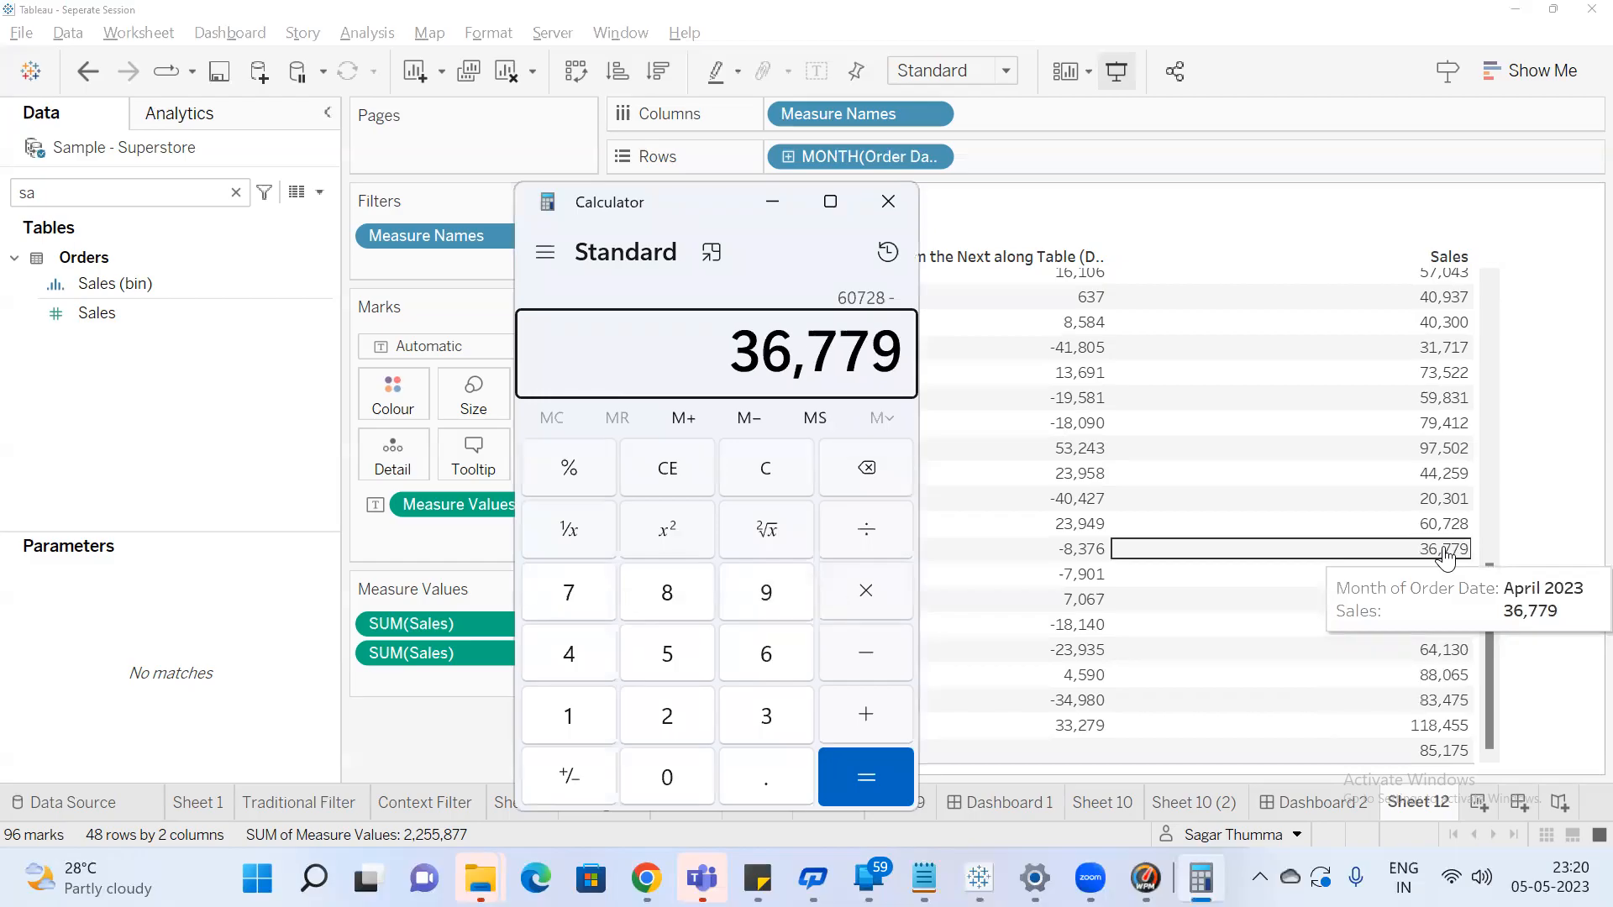
{"action": "key", "text": "Return"}
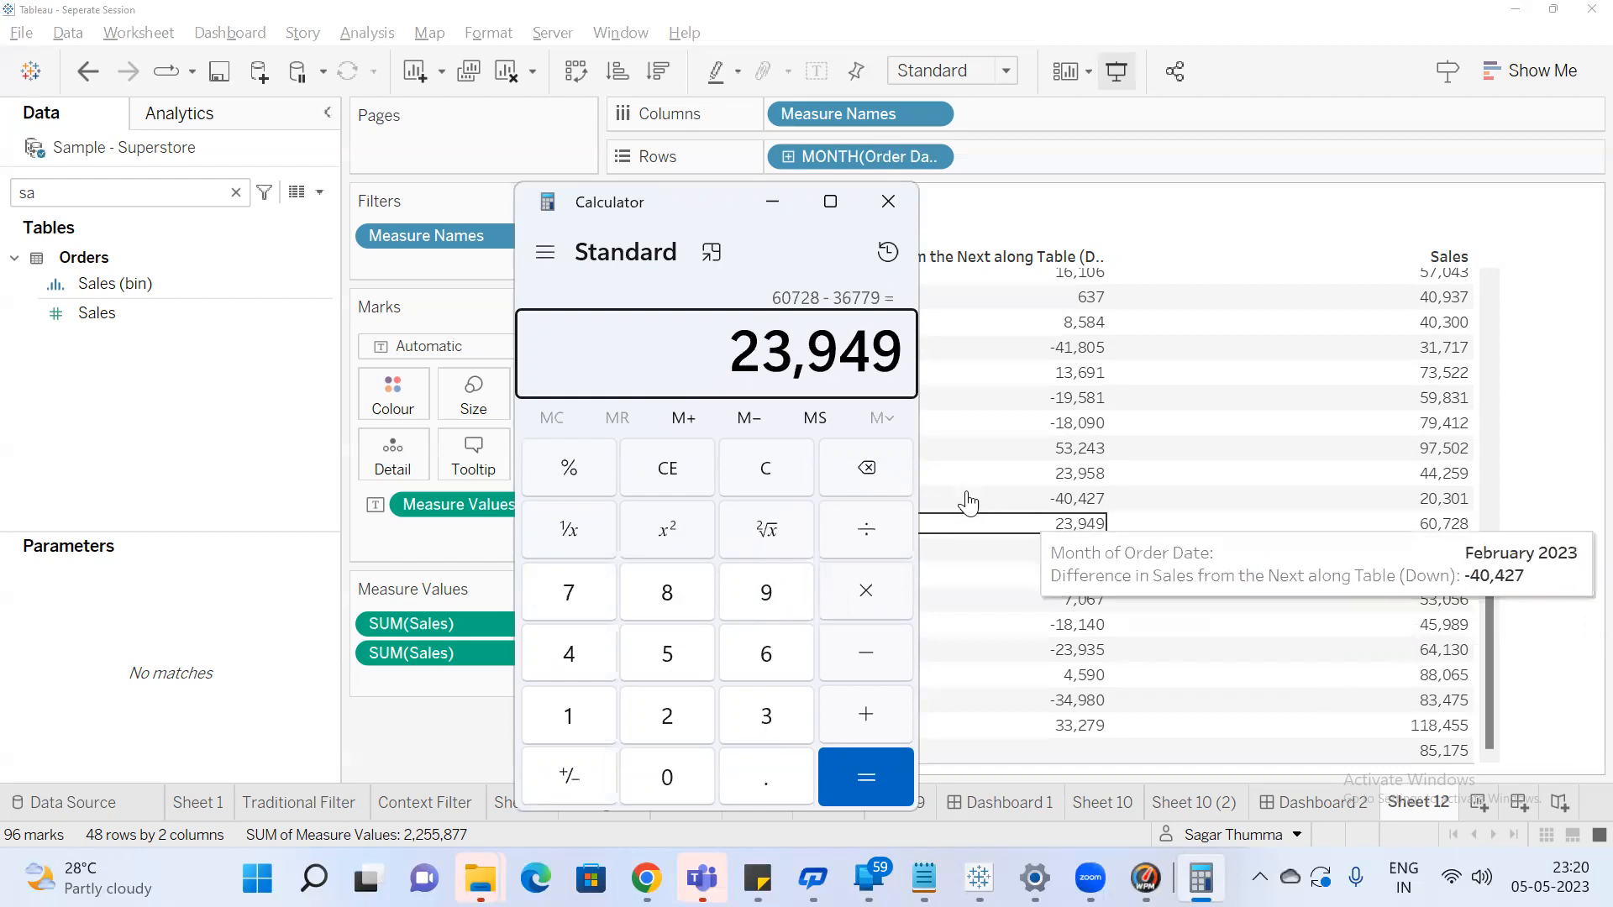
{"action": "left_click", "coordinate": [1524, 411]}
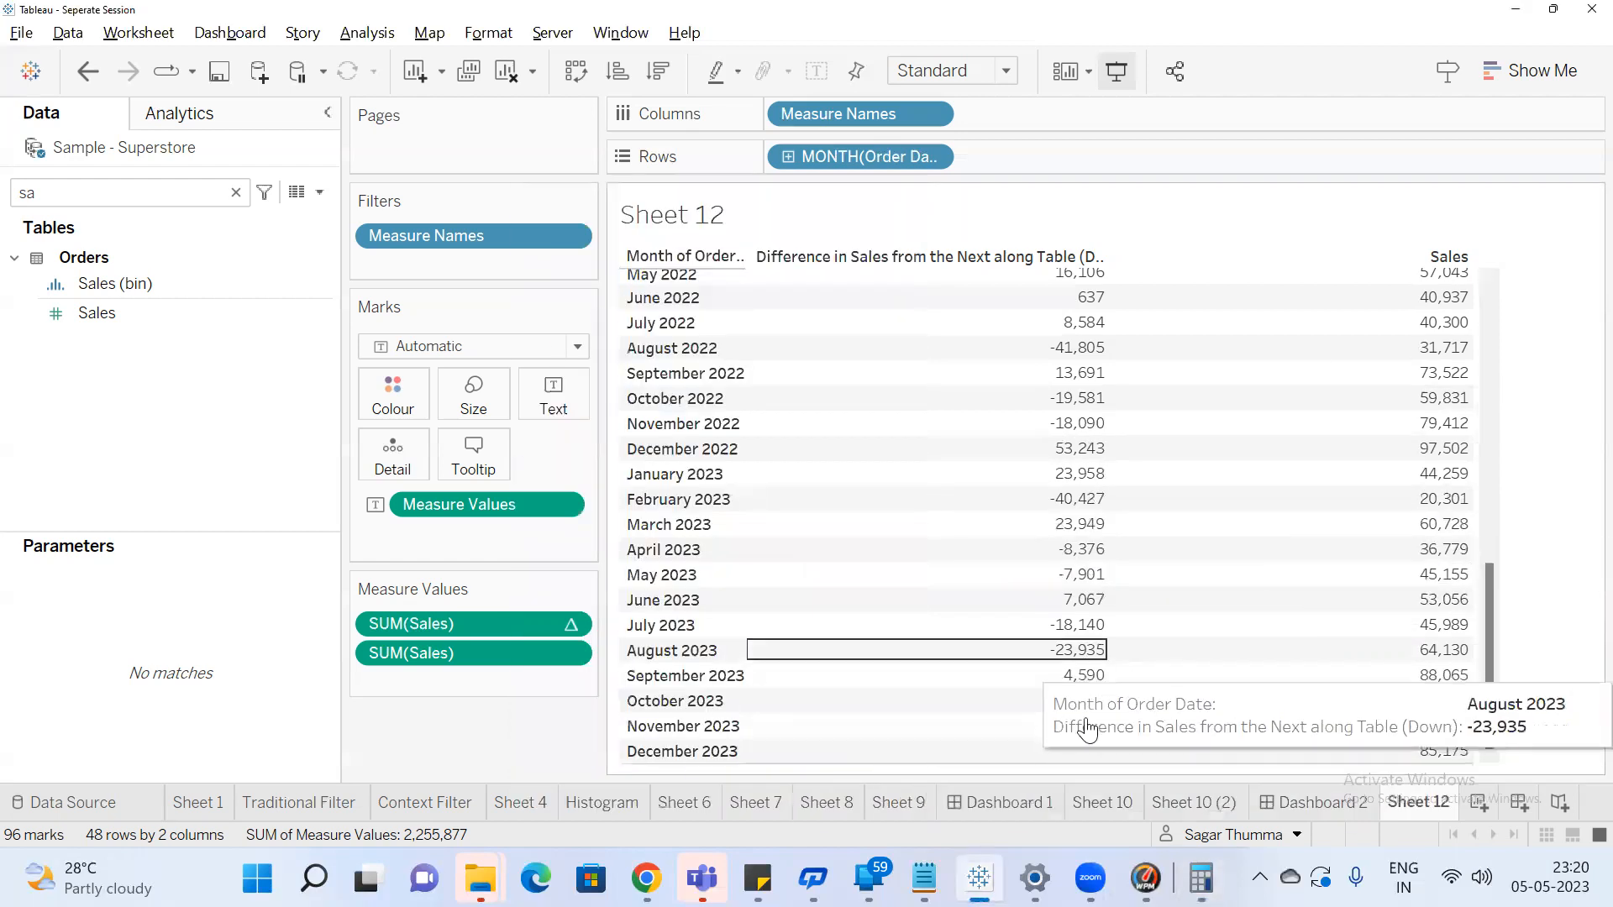
Calculate 88065 − 83475 in Calculator to verify the September 2023 difference from the next month, and return to Tableau
{"action": "mouse_move", "coordinate": [1096, 682]}
{"action": "mouse_move", "coordinate": [1175, 687]}
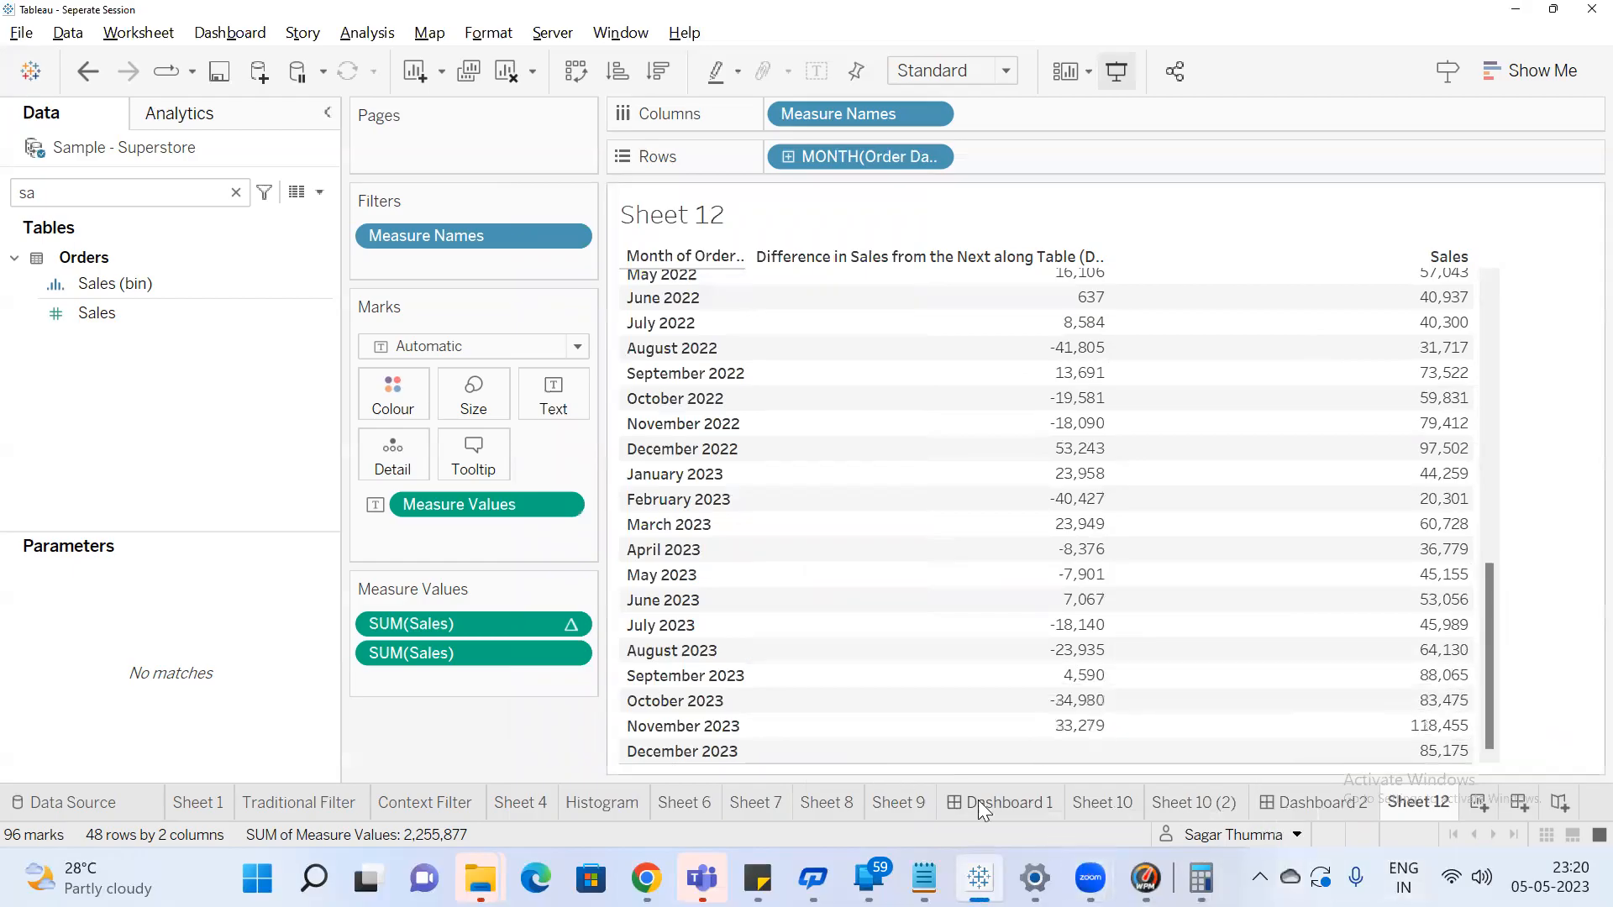
{"action": "left_click", "coordinate": [1201, 879]}
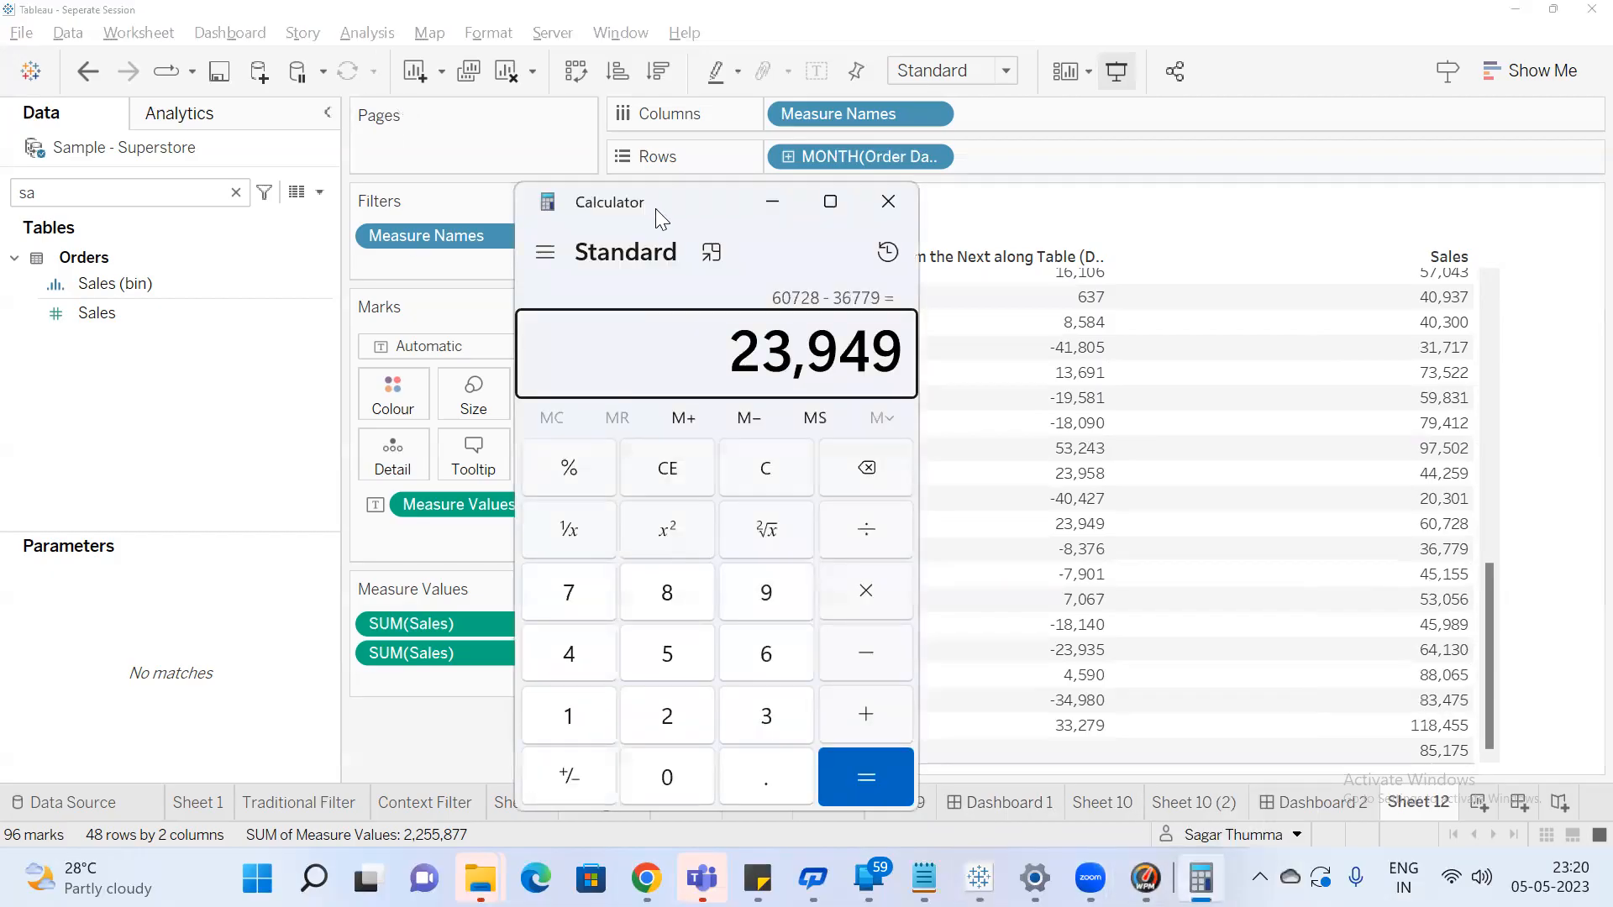
{"action": "left_click_drag", "start_coordinate": [655, 208], "coordinate": [564, 205]}
{"action": "key", "text": "Escape"}
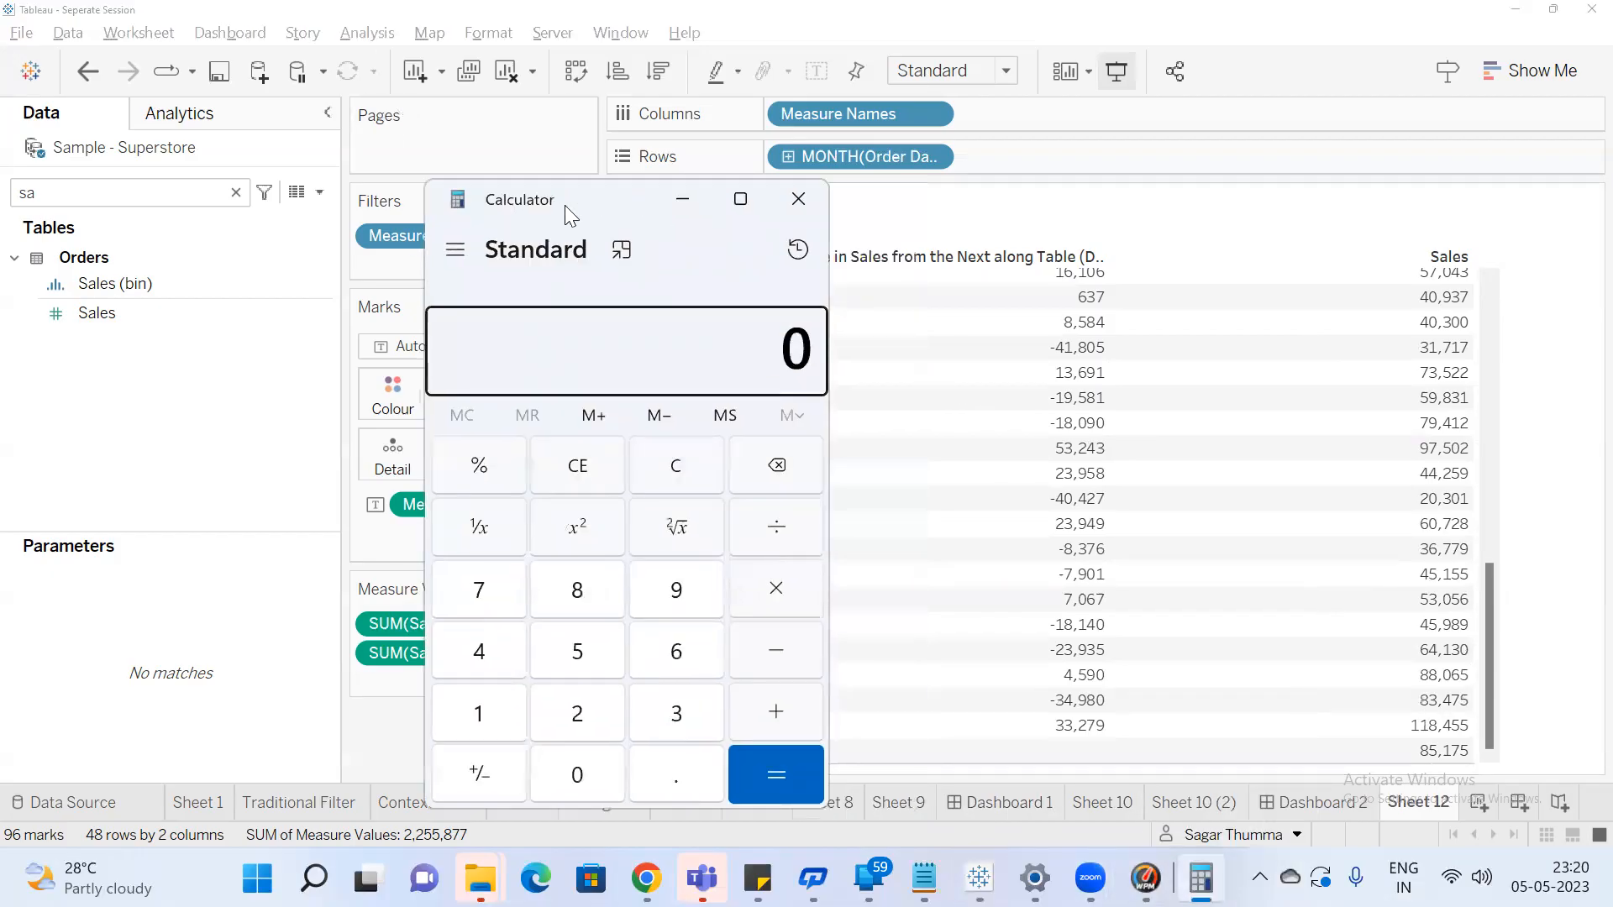
{"action": "type", "text": "88065"}
{"action": "key", "text": "minus"}
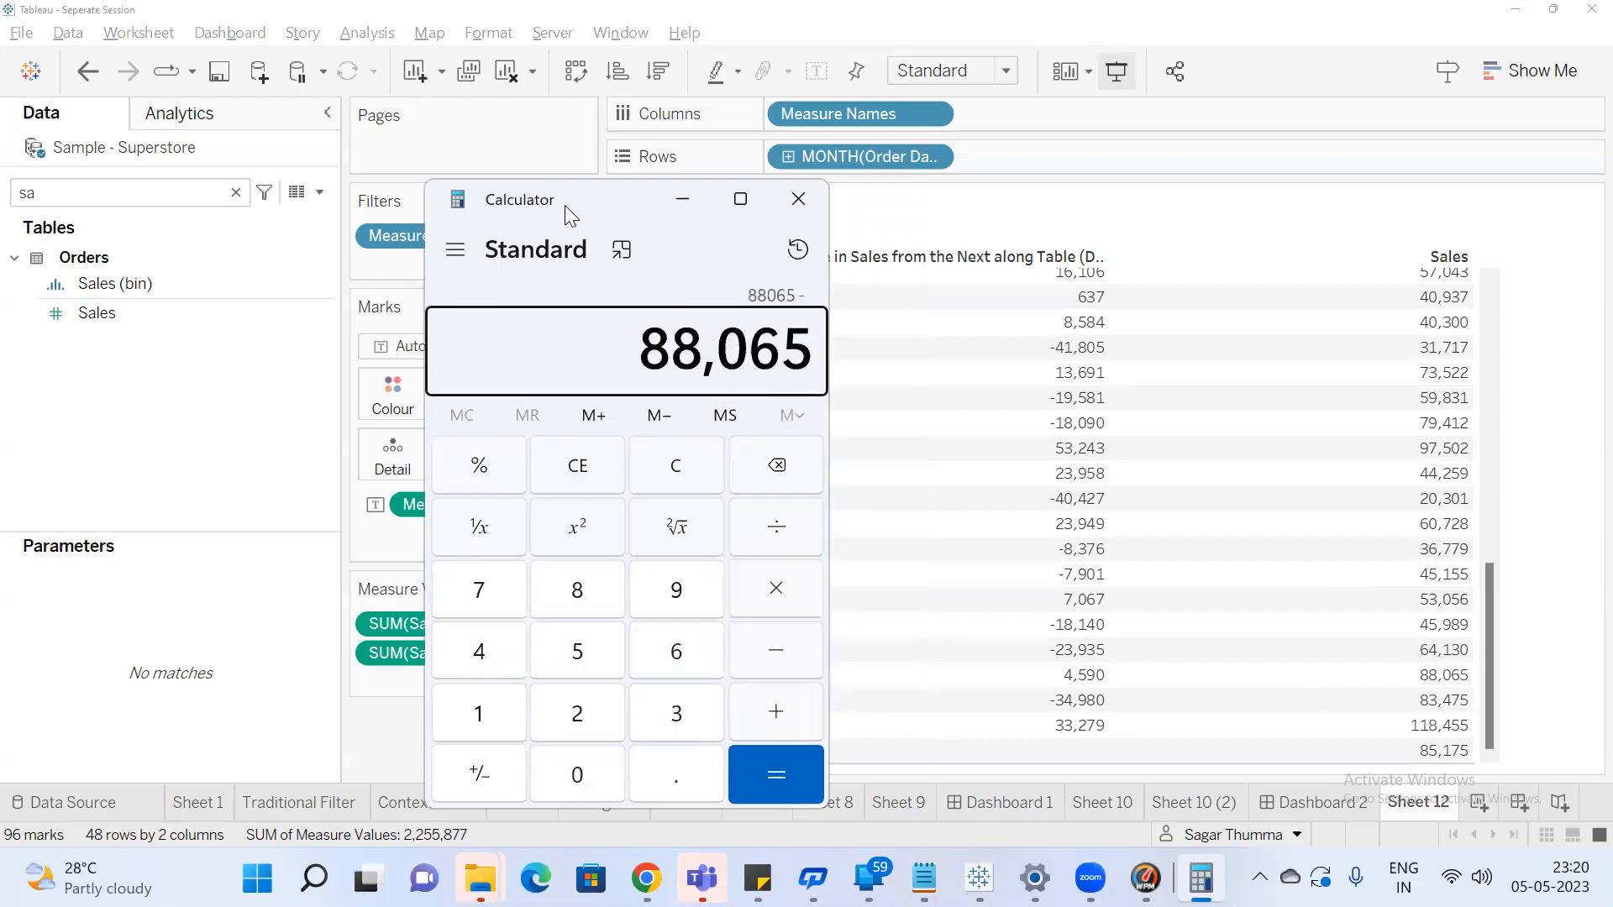
{"action": "type", "text": "83"}
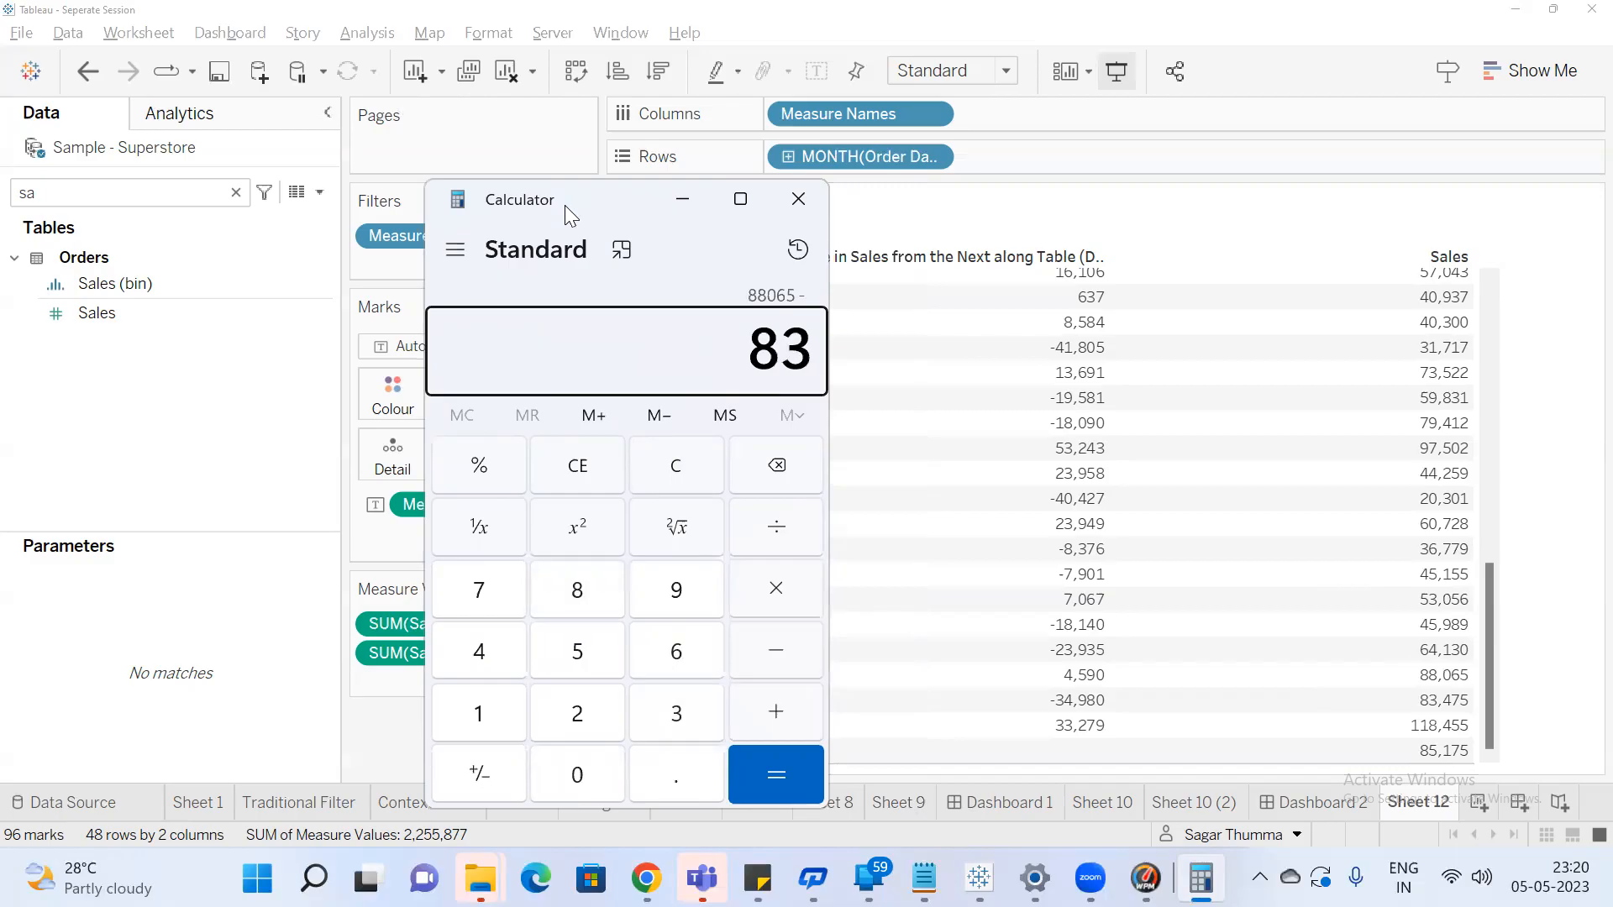
{"action": "type", "text": "475"}
{"action": "key", "text": "Return"}
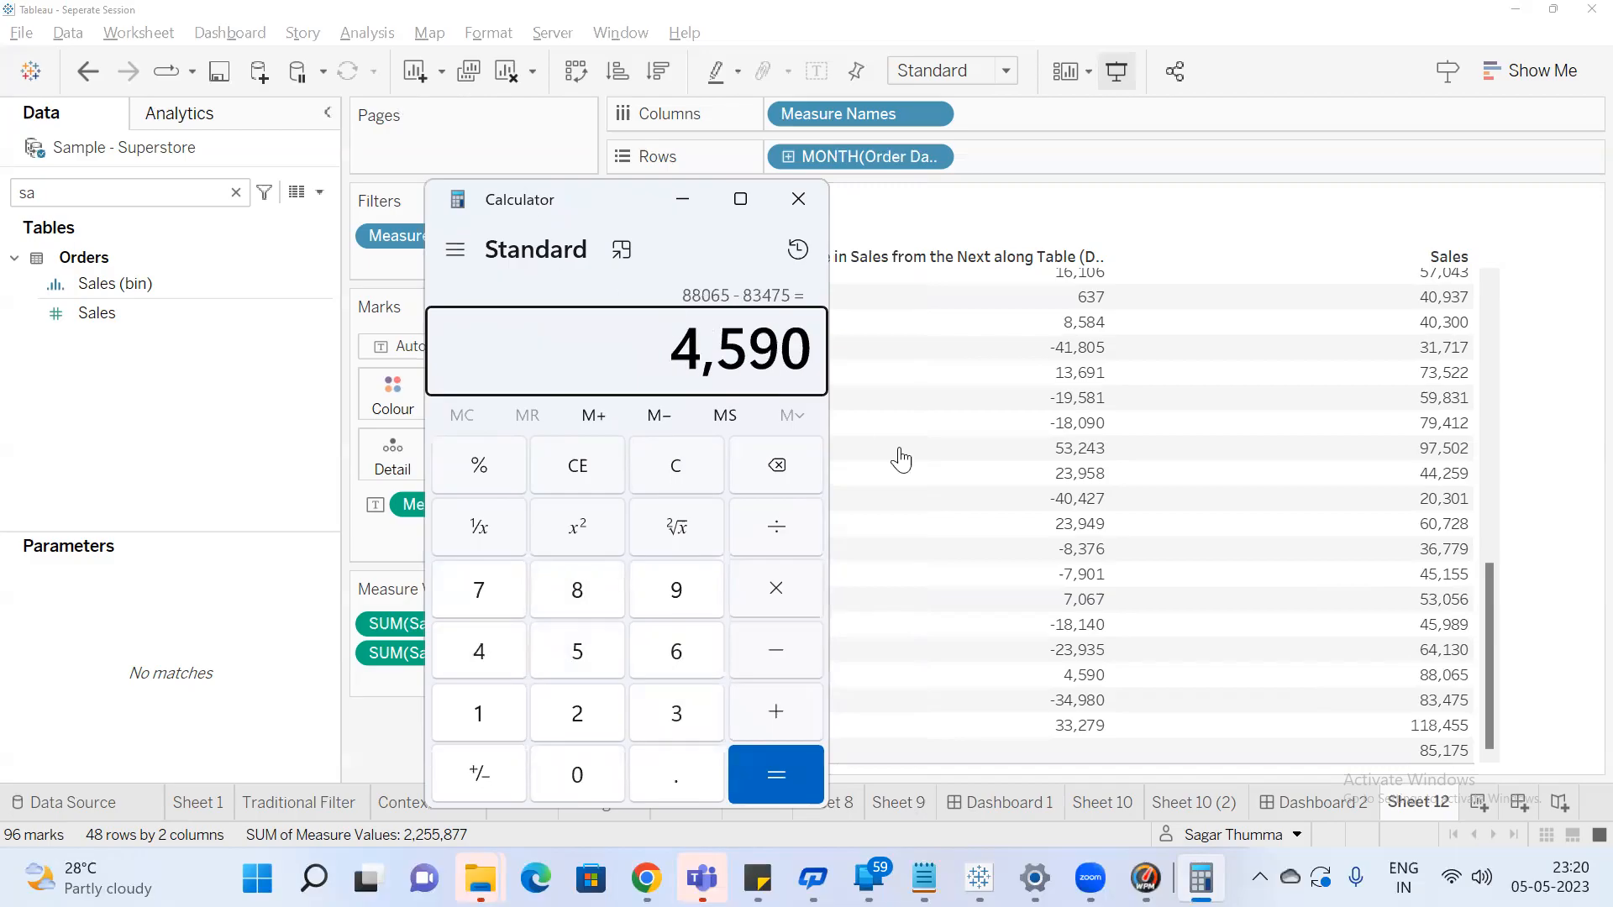
{"action": "mouse_move", "coordinate": [1438, 696]}
{"action": "left_click", "coordinate": [1523, 624]}
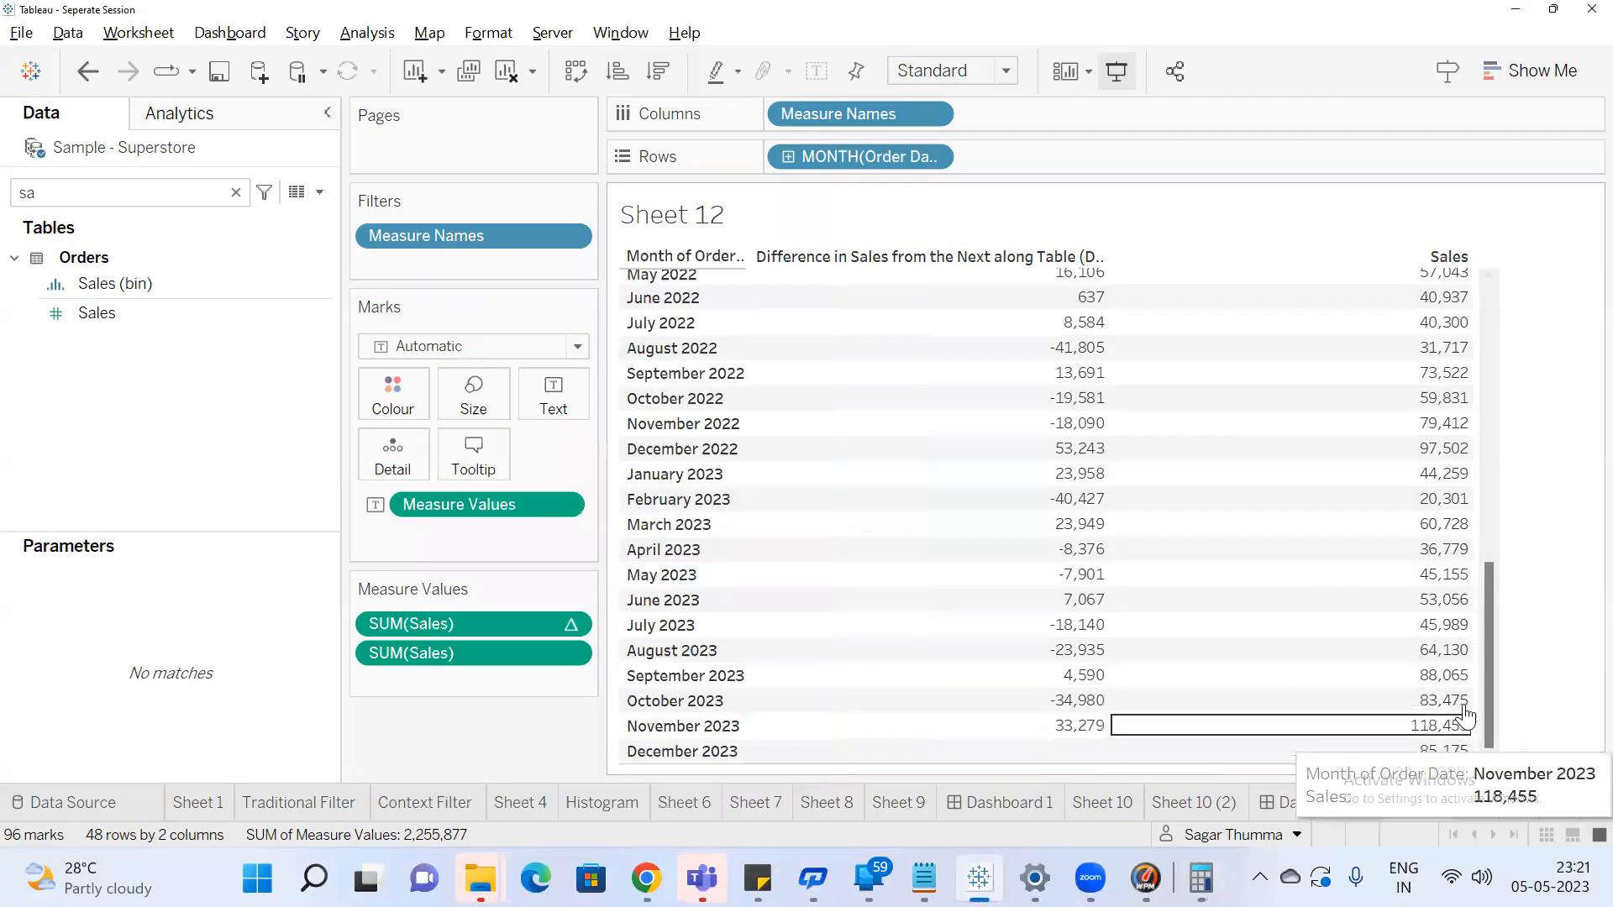
Make the Sales difference calculation relative to First and go back to the table's earliest months
{"action": "right_click", "coordinate": [545, 625]}
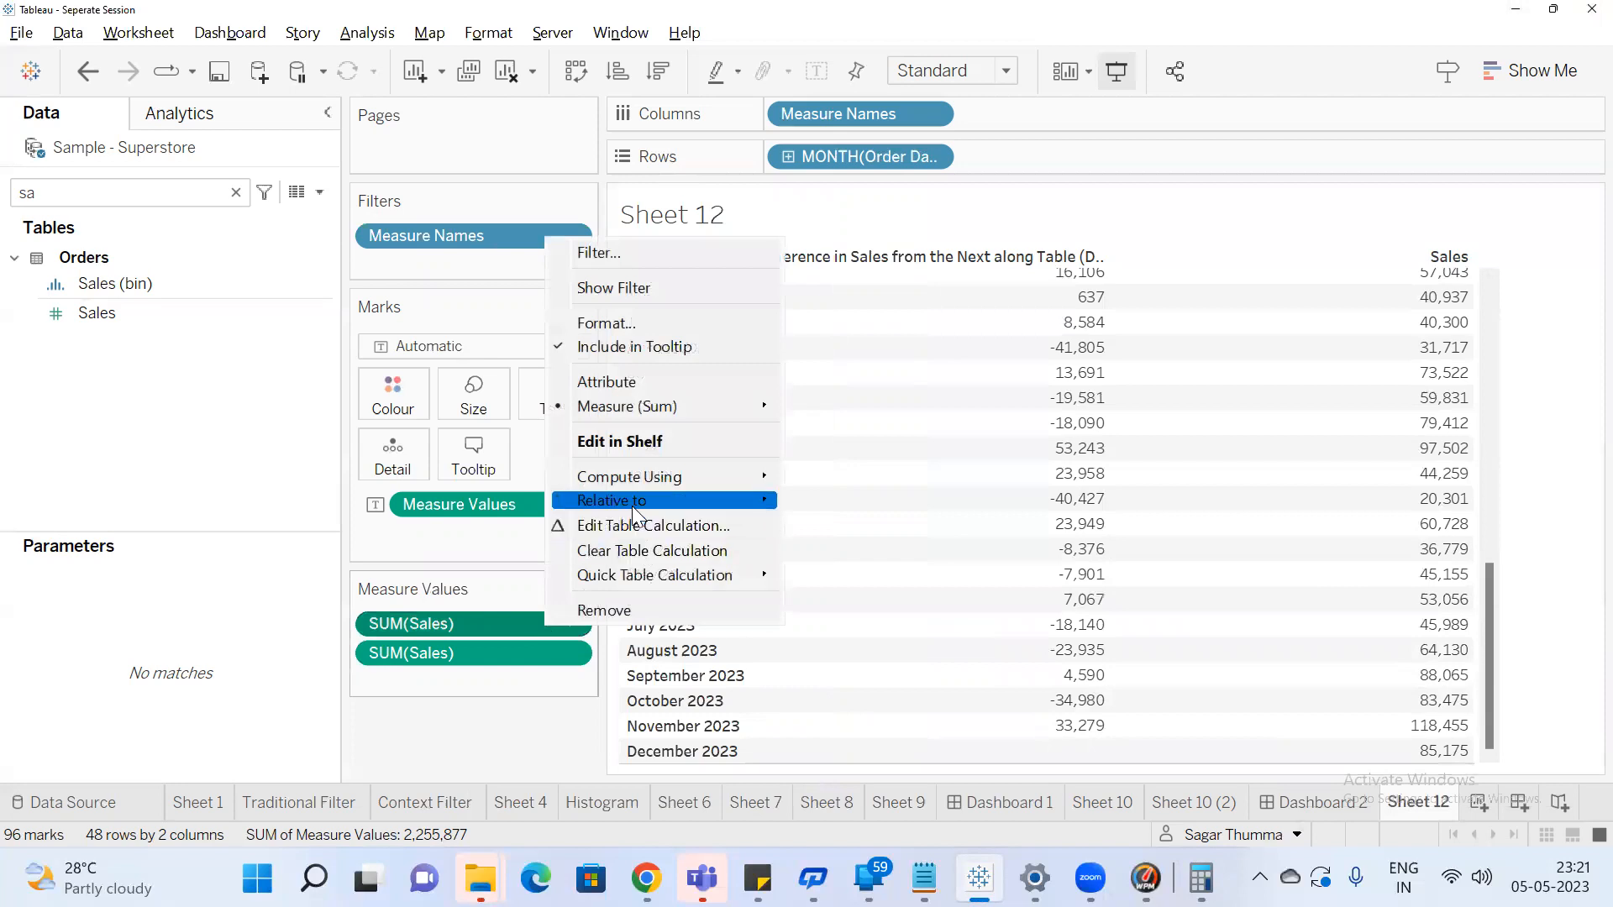
{"action": "mouse_move", "coordinate": [631, 502]}
{"action": "left_click", "coordinate": [850, 550]}
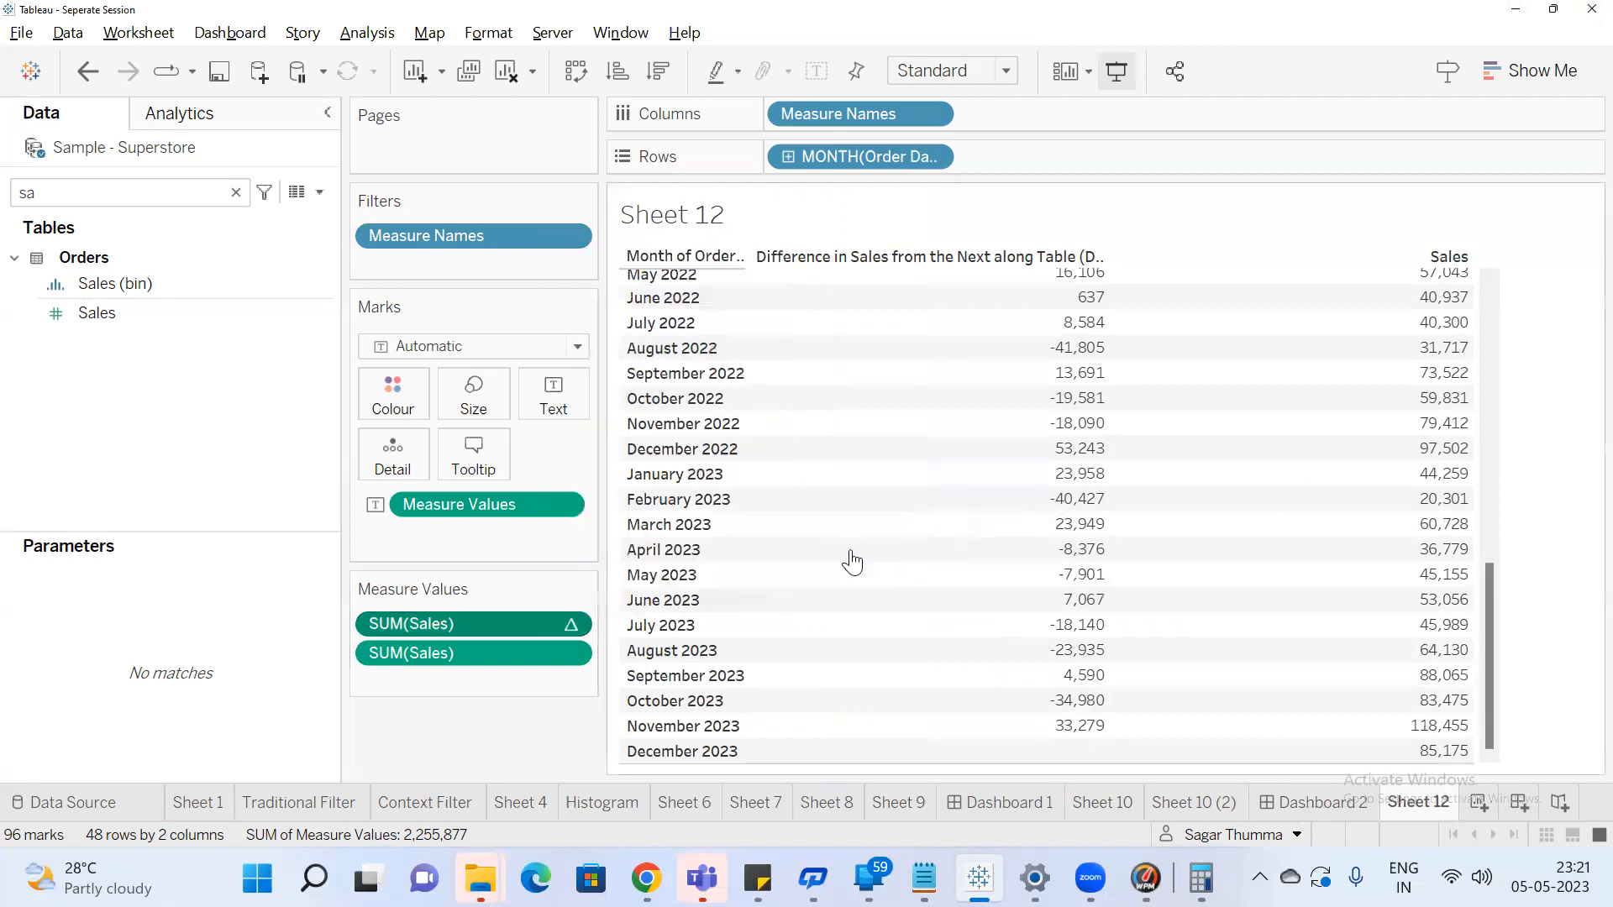
{"action": "scroll", "coordinate": [1296, 446], "scroll_direction": "up", "scroll_amount": 9}
{"action": "scroll", "coordinate": [1304, 468], "scroll_direction": "up", "scroll_amount": 1}
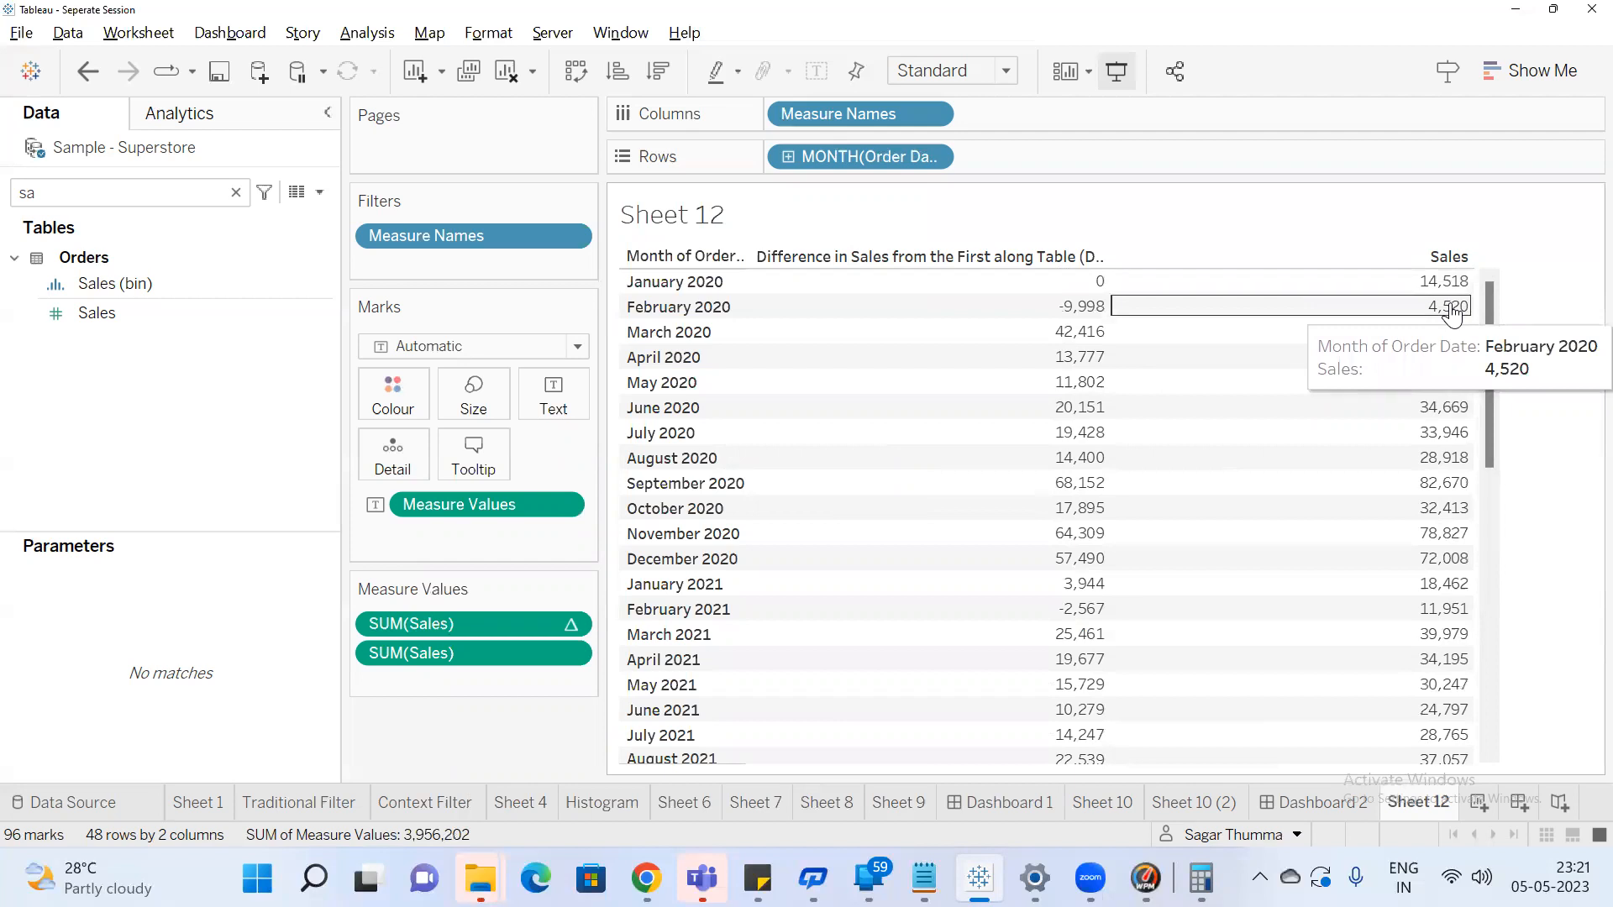
Calculate 4520 − 14518 in Calculator to verify the February 2020 difference from the first month
{"action": "left_click", "coordinate": [1201, 879]}
{"action": "key", "text": "Escape"}
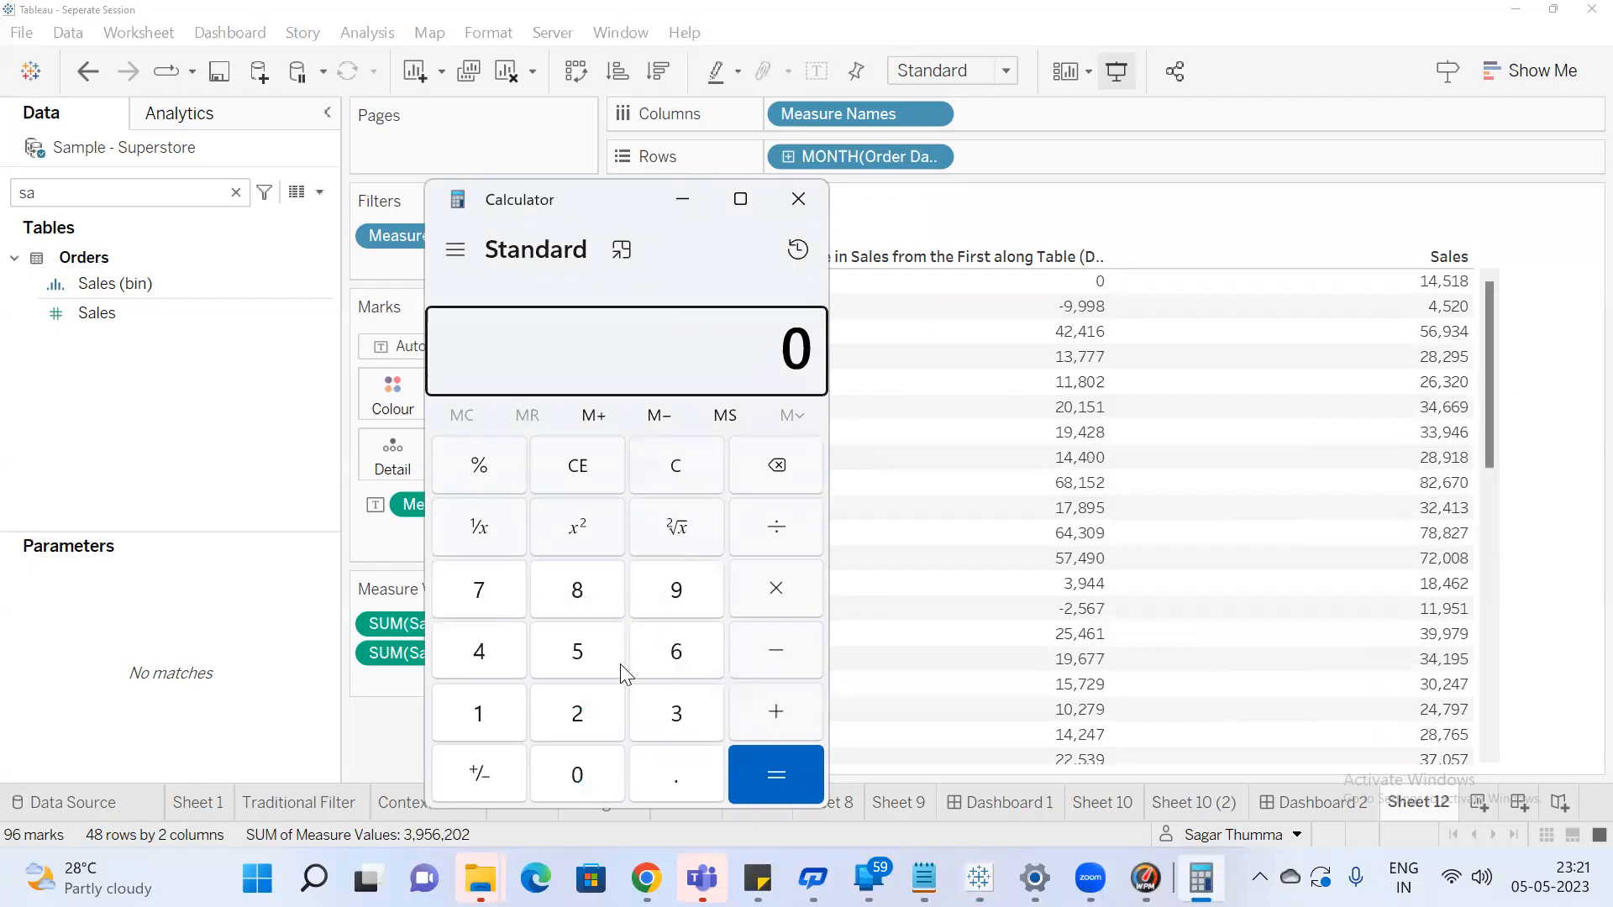
{"action": "left_click", "coordinate": [507, 668]}
{"action": "left_click", "coordinate": [573, 649]}
{"action": "left_click", "coordinate": [577, 713]}
{"action": "left_click", "coordinate": [584, 785]}
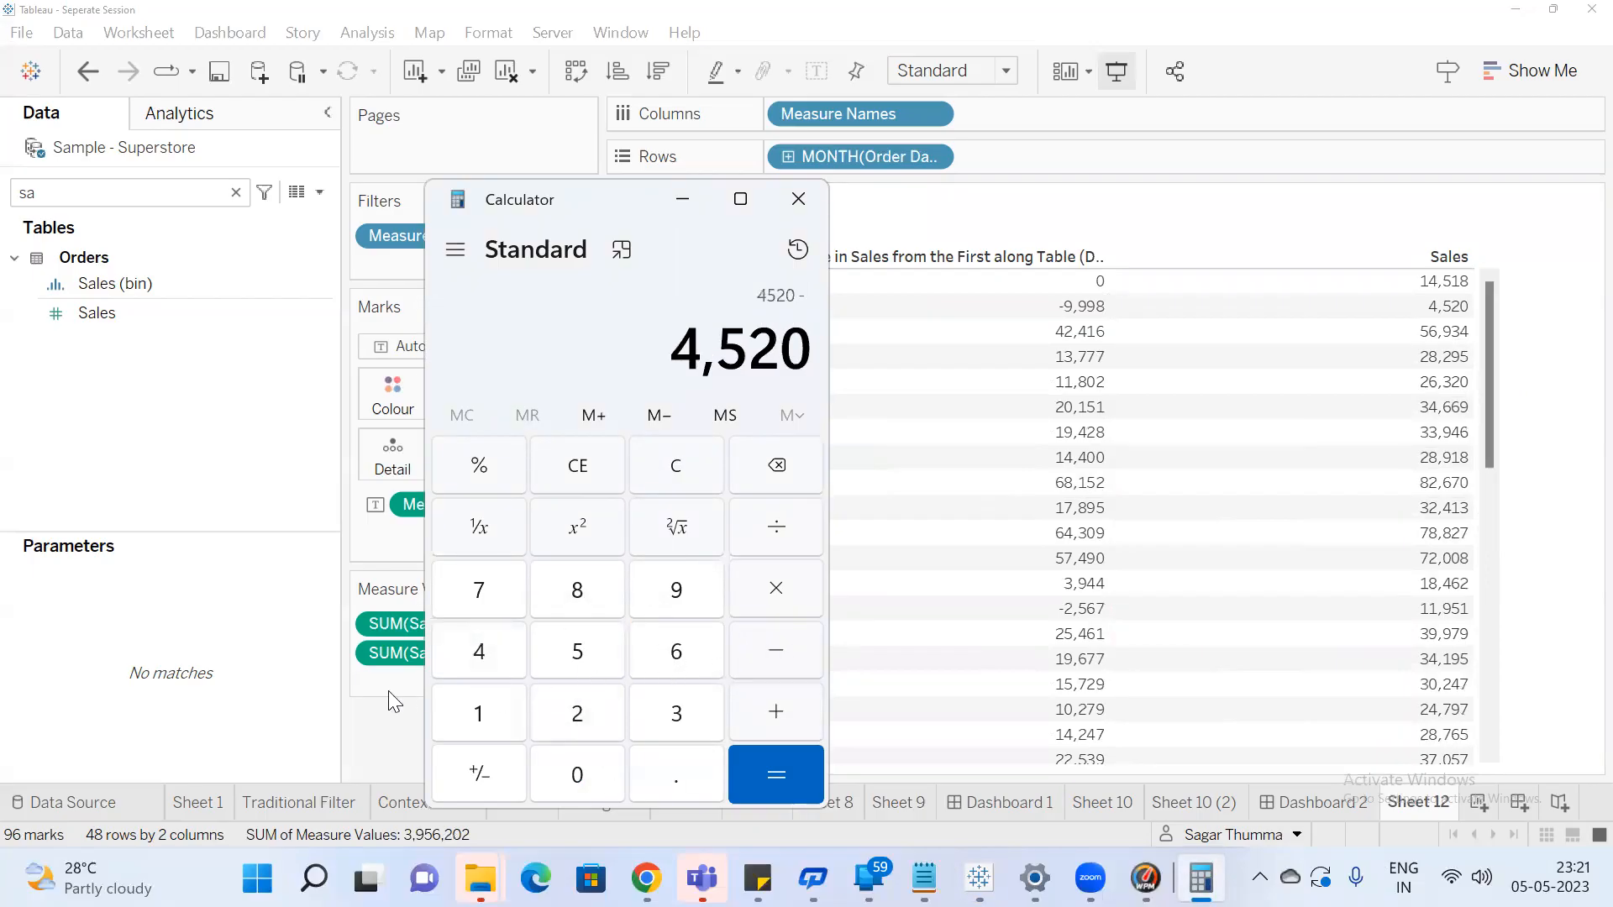
{"action": "left_click", "coordinate": [508, 735]}
{"action": "left_click", "coordinate": [481, 643]}
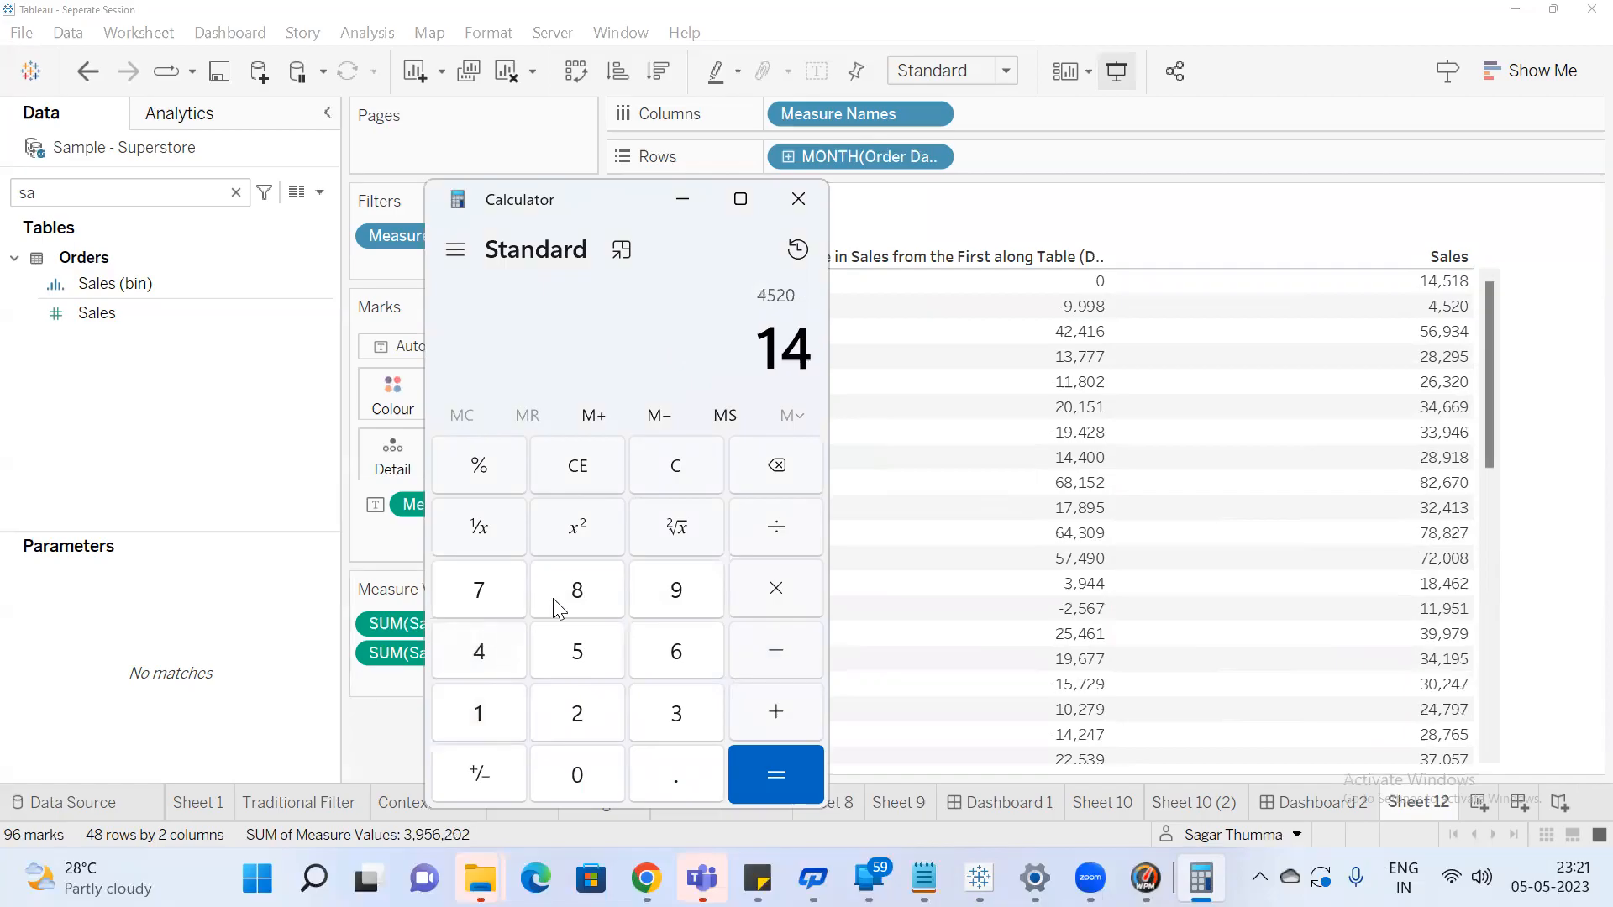
{"action": "left_click", "coordinate": [588, 664]}
{"action": "left_click", "coordinate": [492, 715]}
{"action": "left_click", "coordinate": [594, 604]}
{"action": "left_click", "coordinate": [804, 778]}
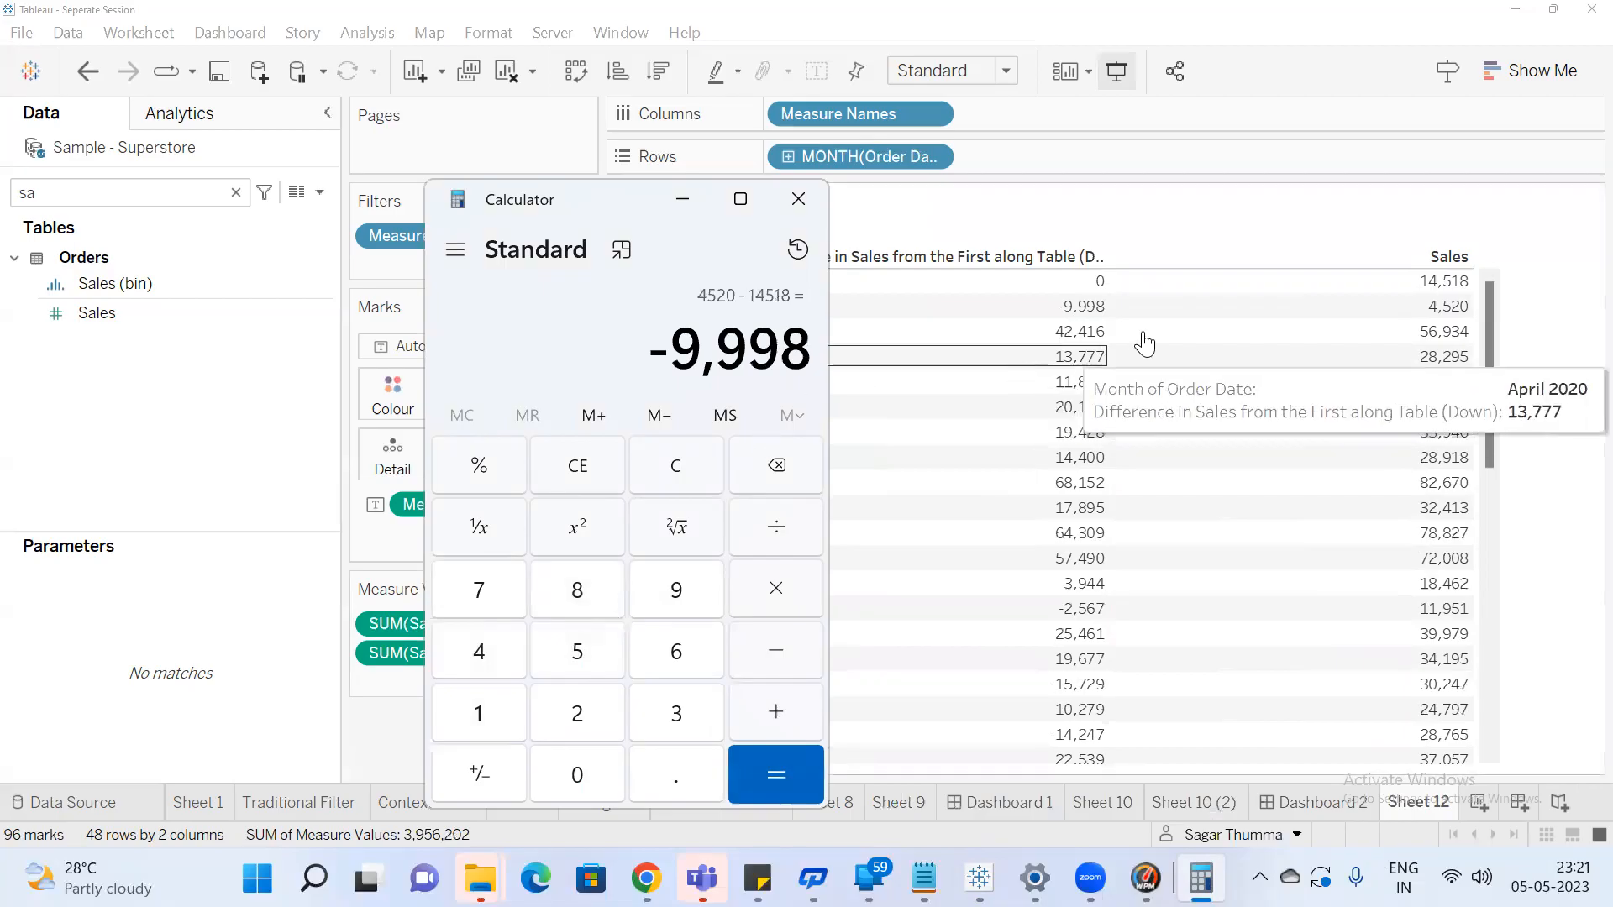
Return to Tableau and highlight the January 2020 Sales value as the base of comparison, and clear the highlight
{"action": "left_click", "coordinate": [1548, 335]}
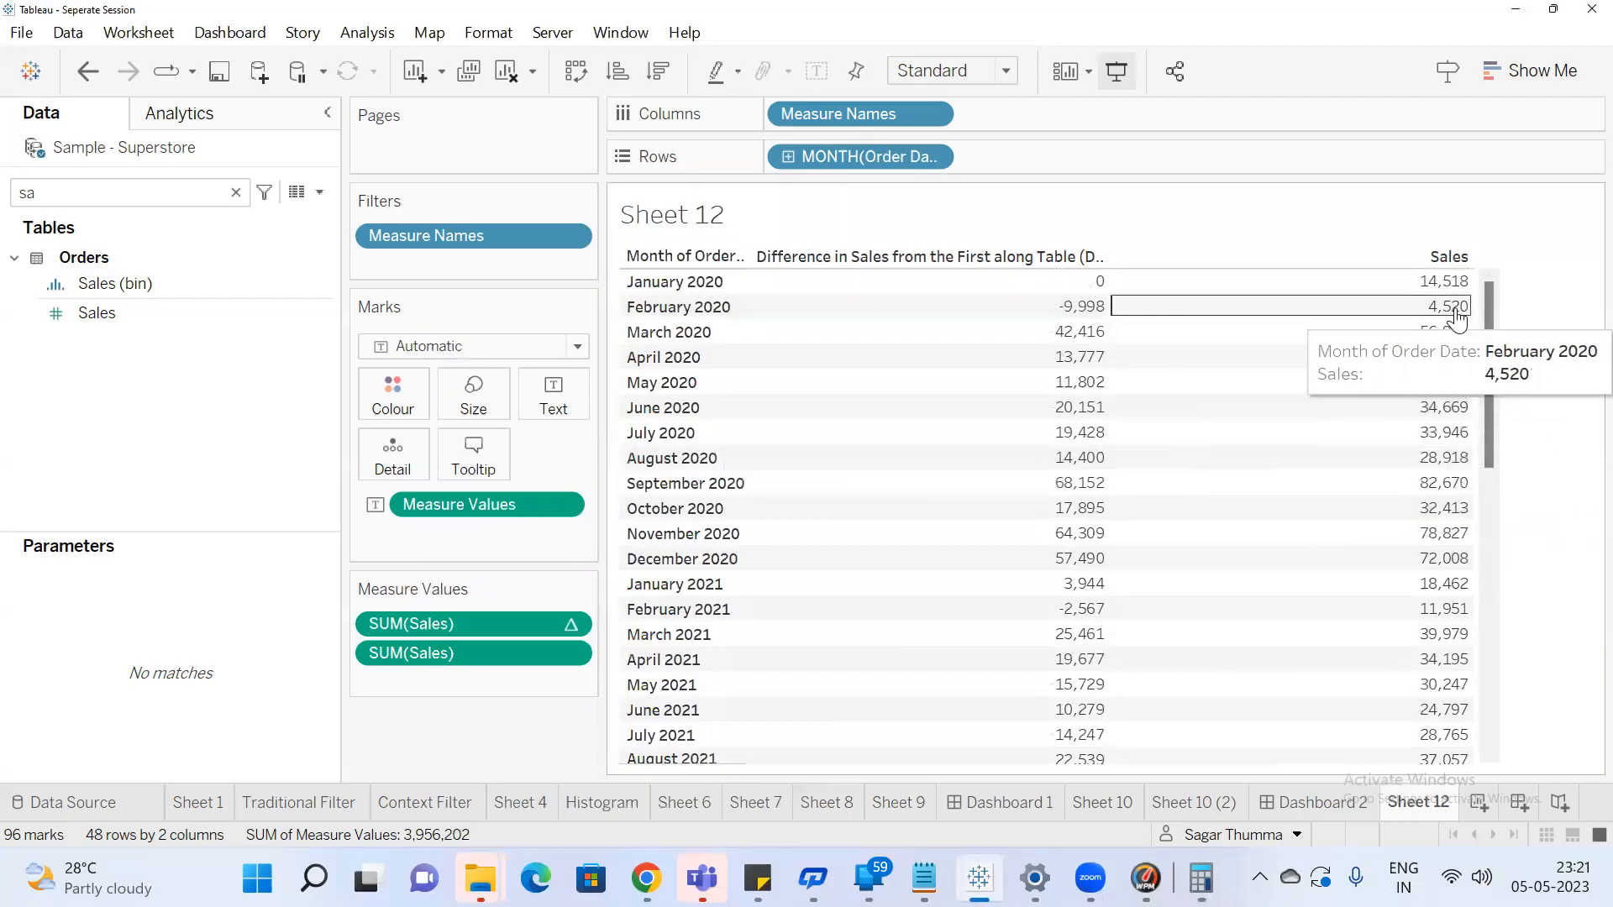
{"action": "left_click", "coordinate": [1411, 280]}
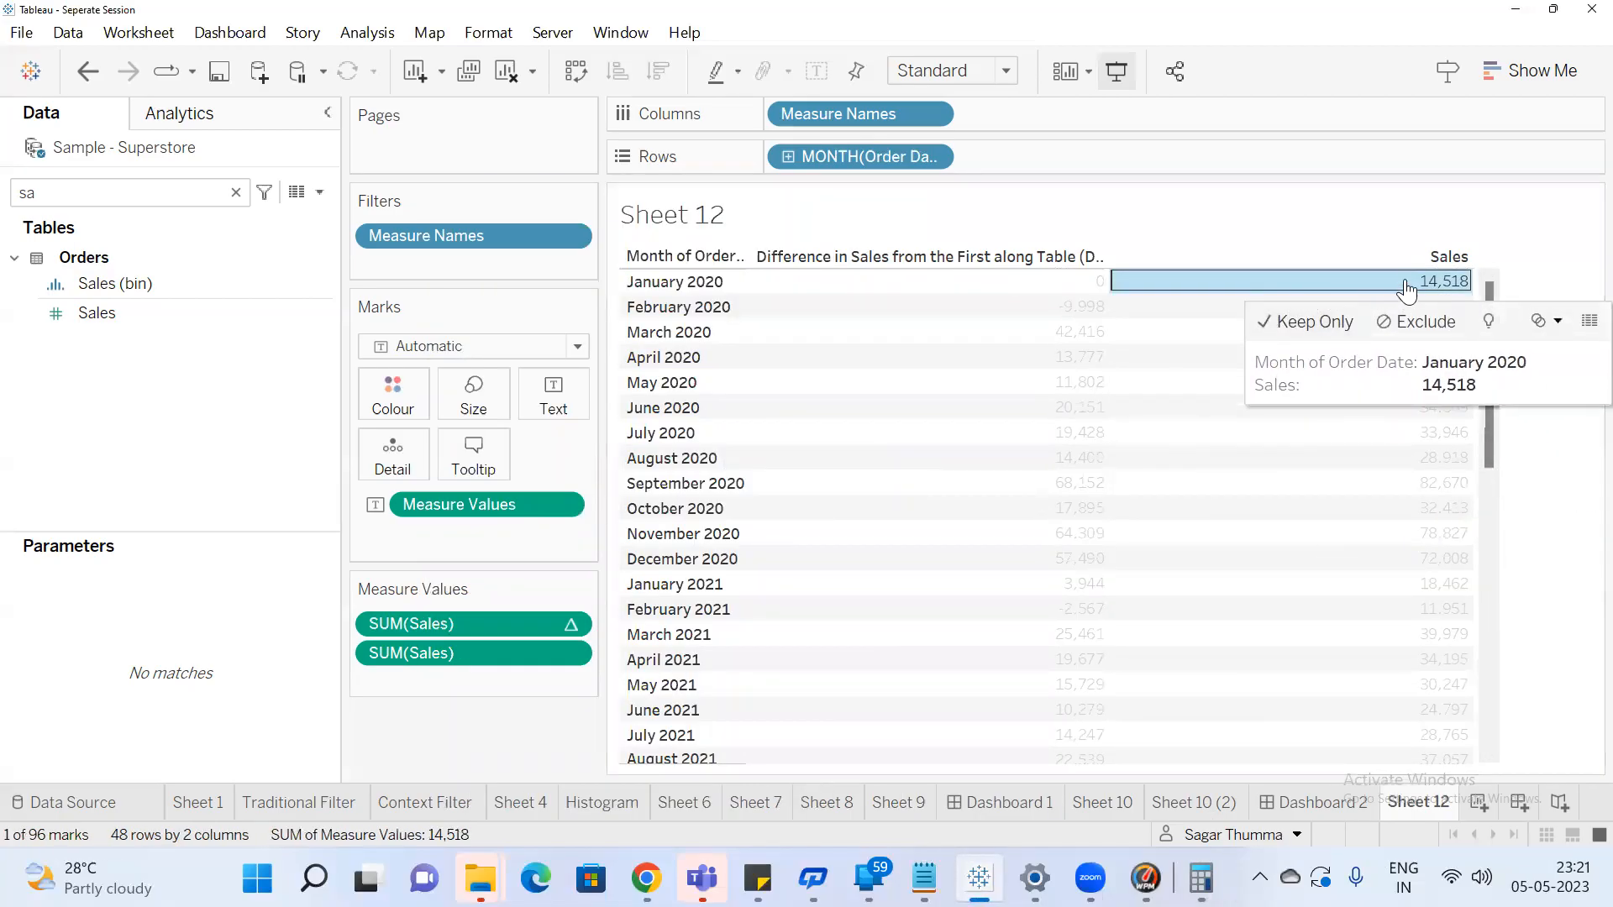
{"action": "left_click", "coordinate": [1373, 290]}
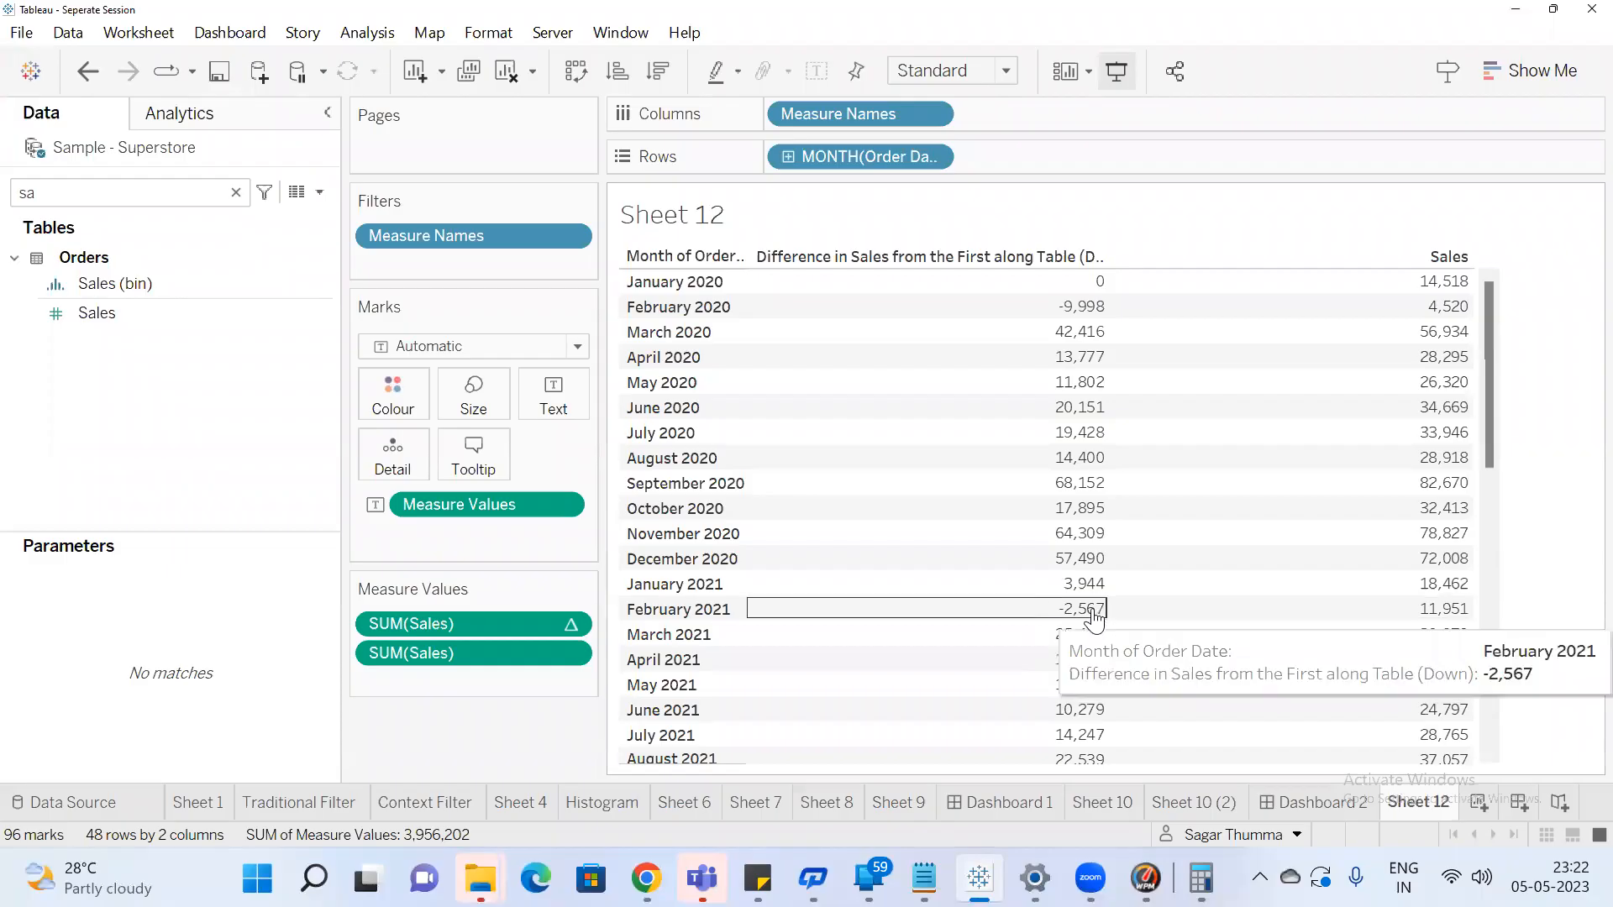
Calculate 11951 − 14518 in Calculator to verify the February 2021 difference from the first month
{"action": "left_click", "coordinate": [1437, 611]}
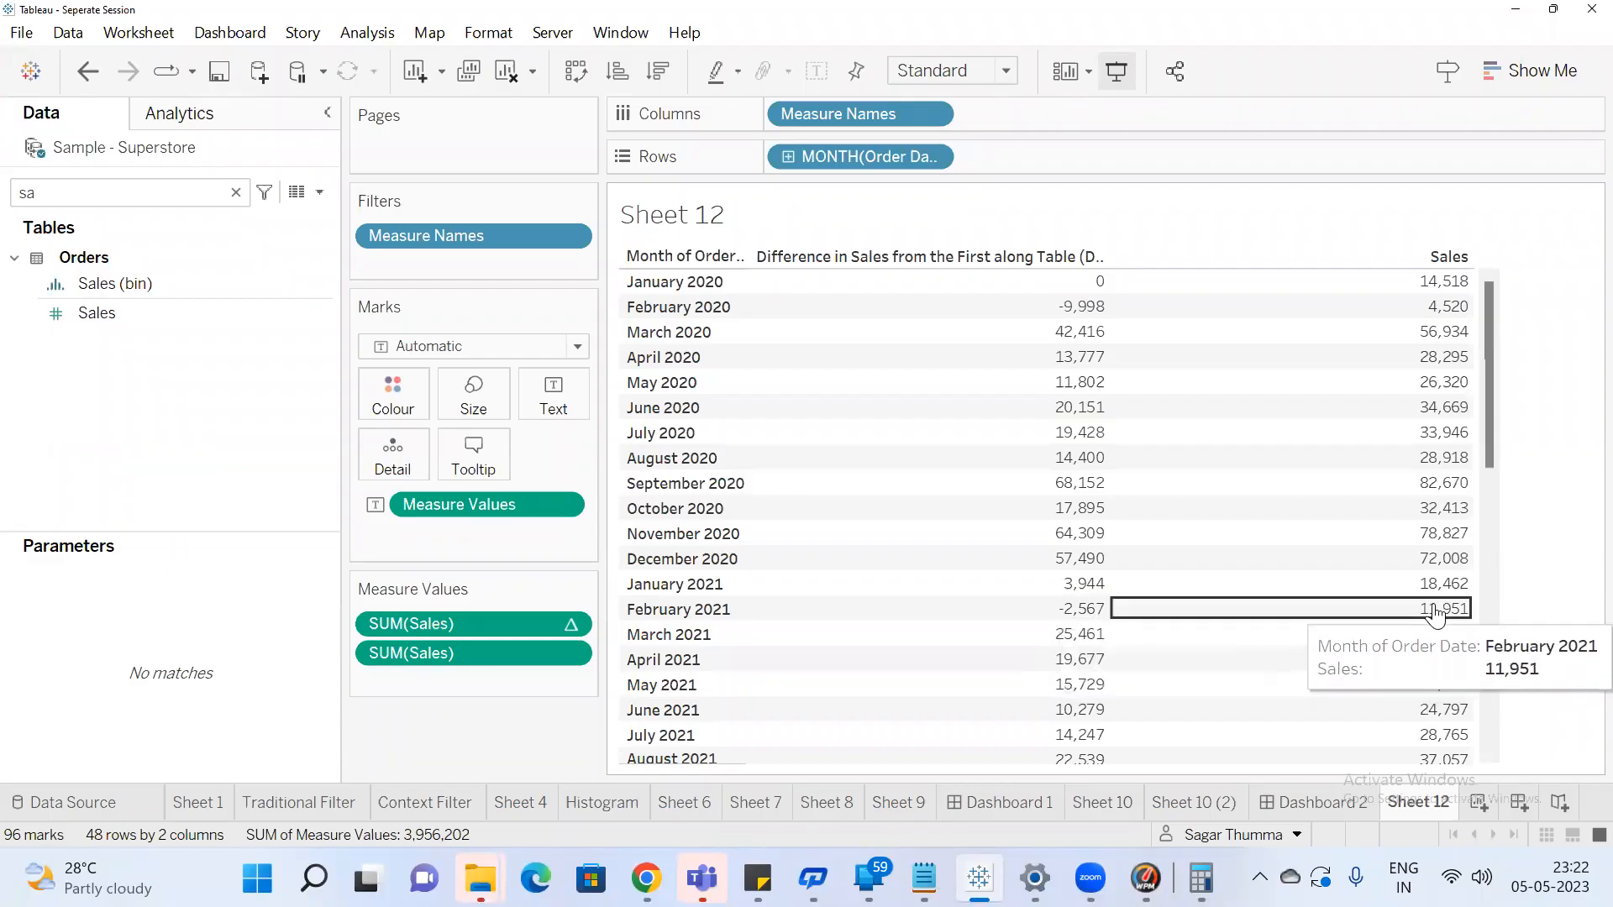
{"action": "left_click", "coordinate": [1201, 878]}
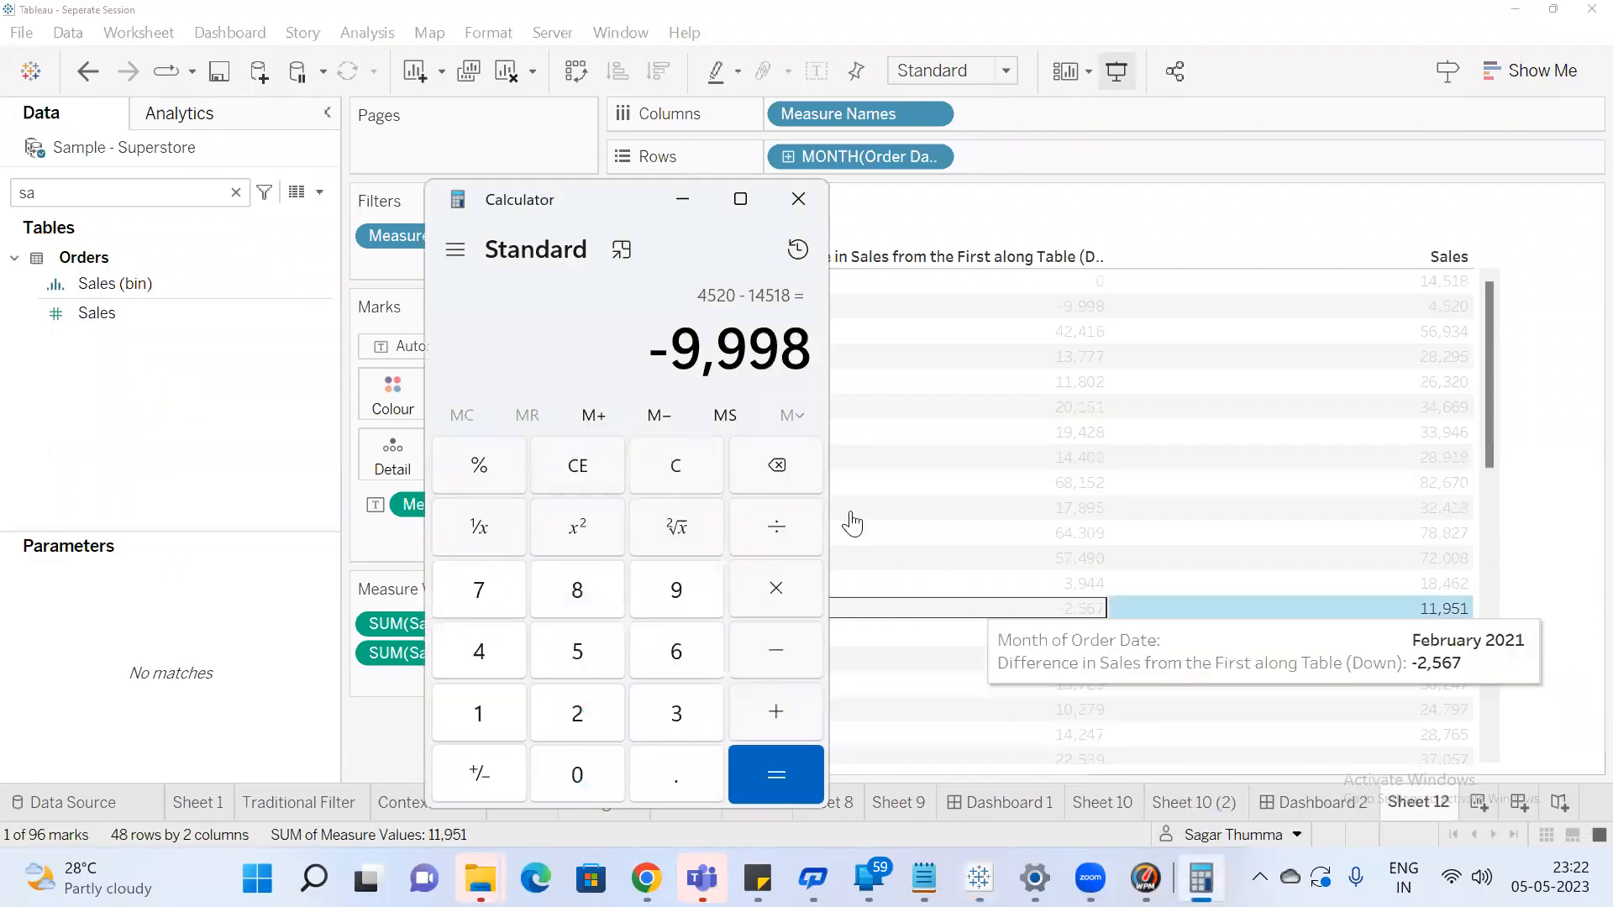
{"action": "key", "text": "Escape"}
{"action": "type", "text": "11,951"}
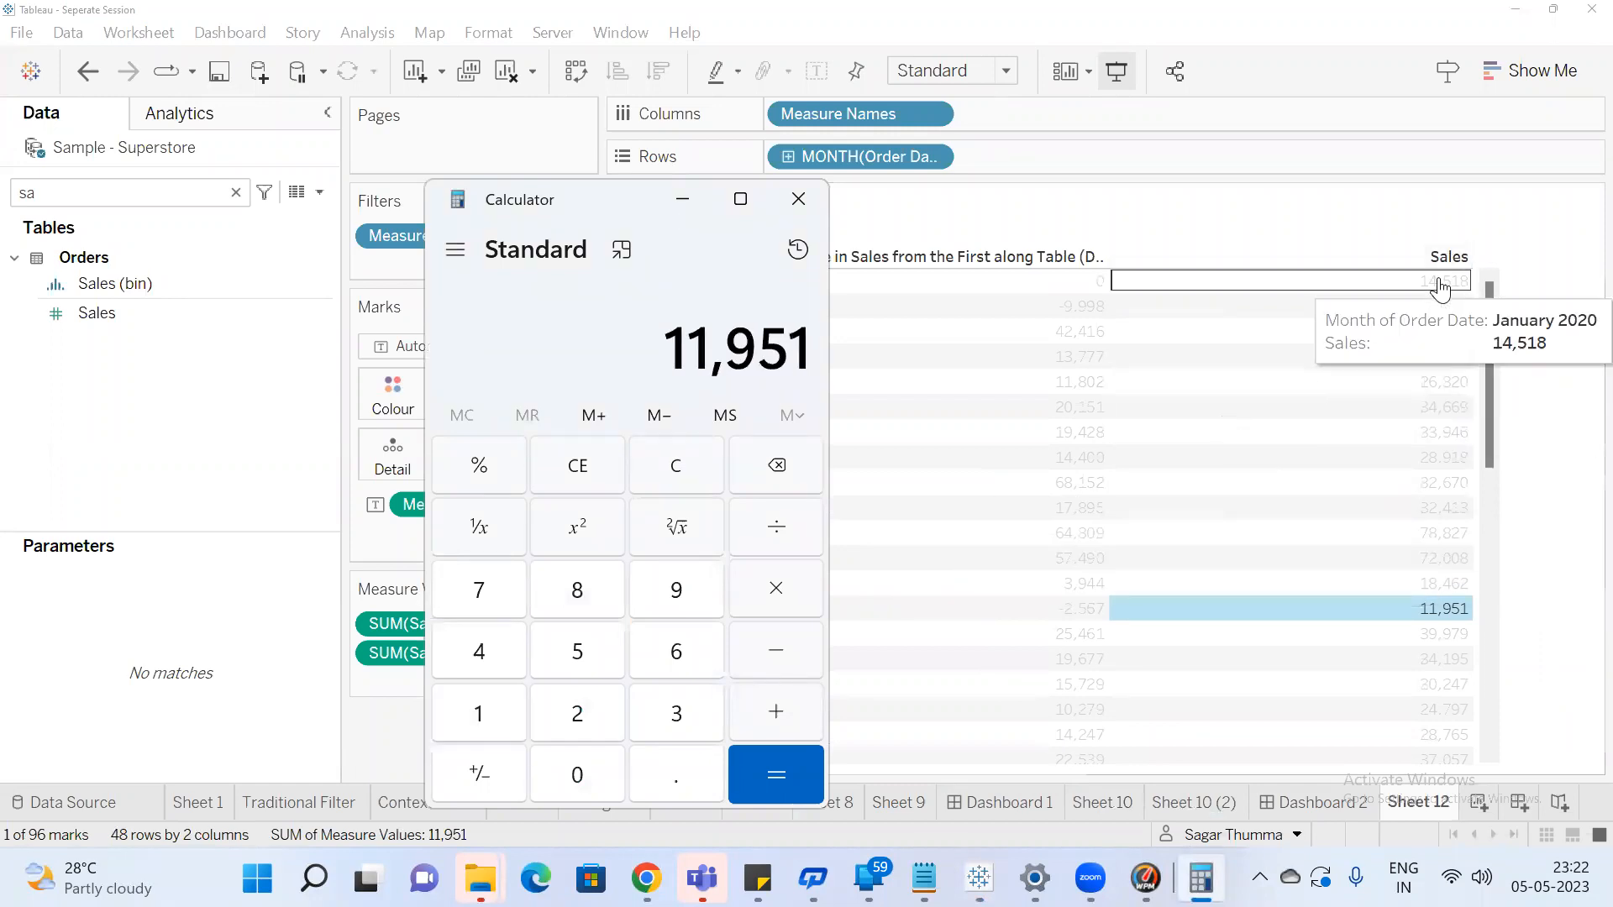
{"action": "left_click", "coordinate": [1438, 290]}
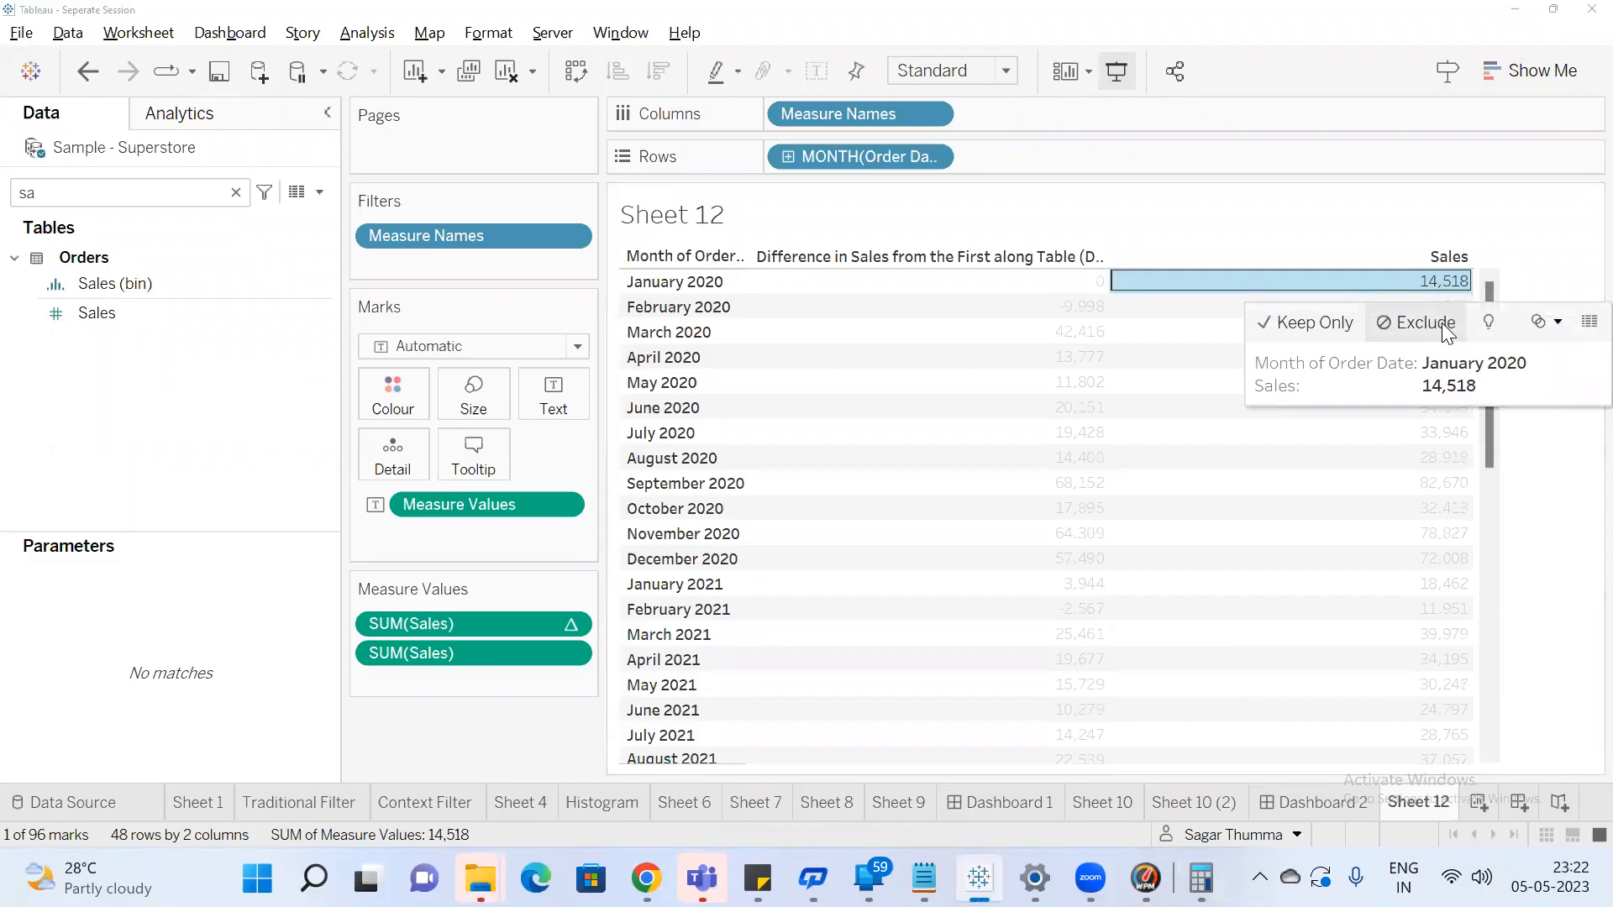
{"action": "key", "text": "alt+Tab"}
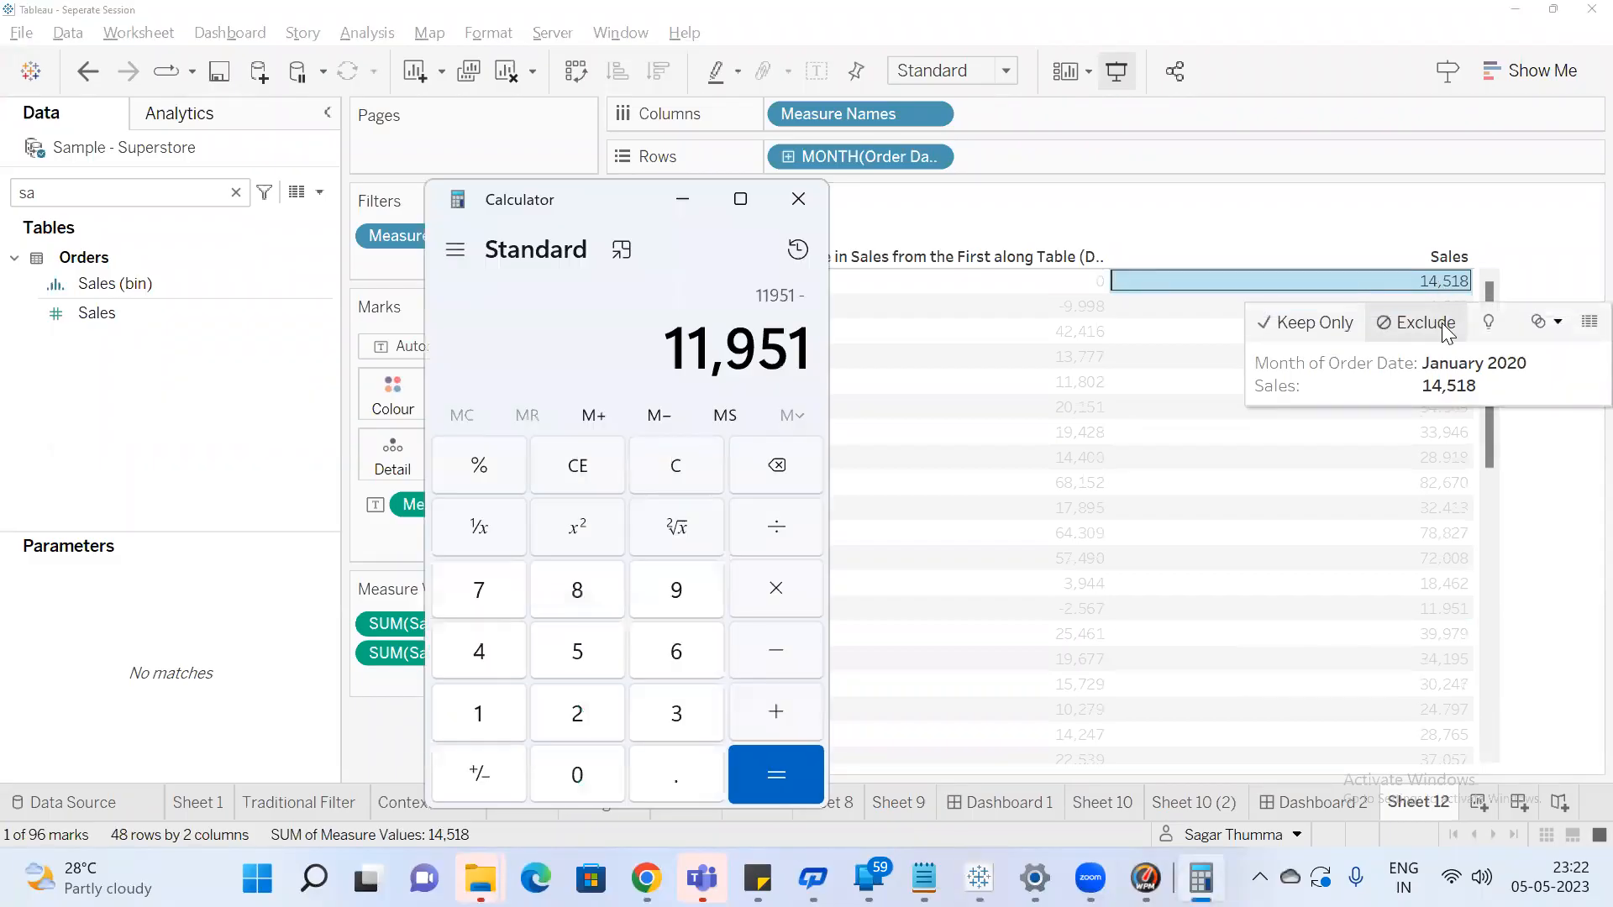
{"action": "type", "text": "14518"}
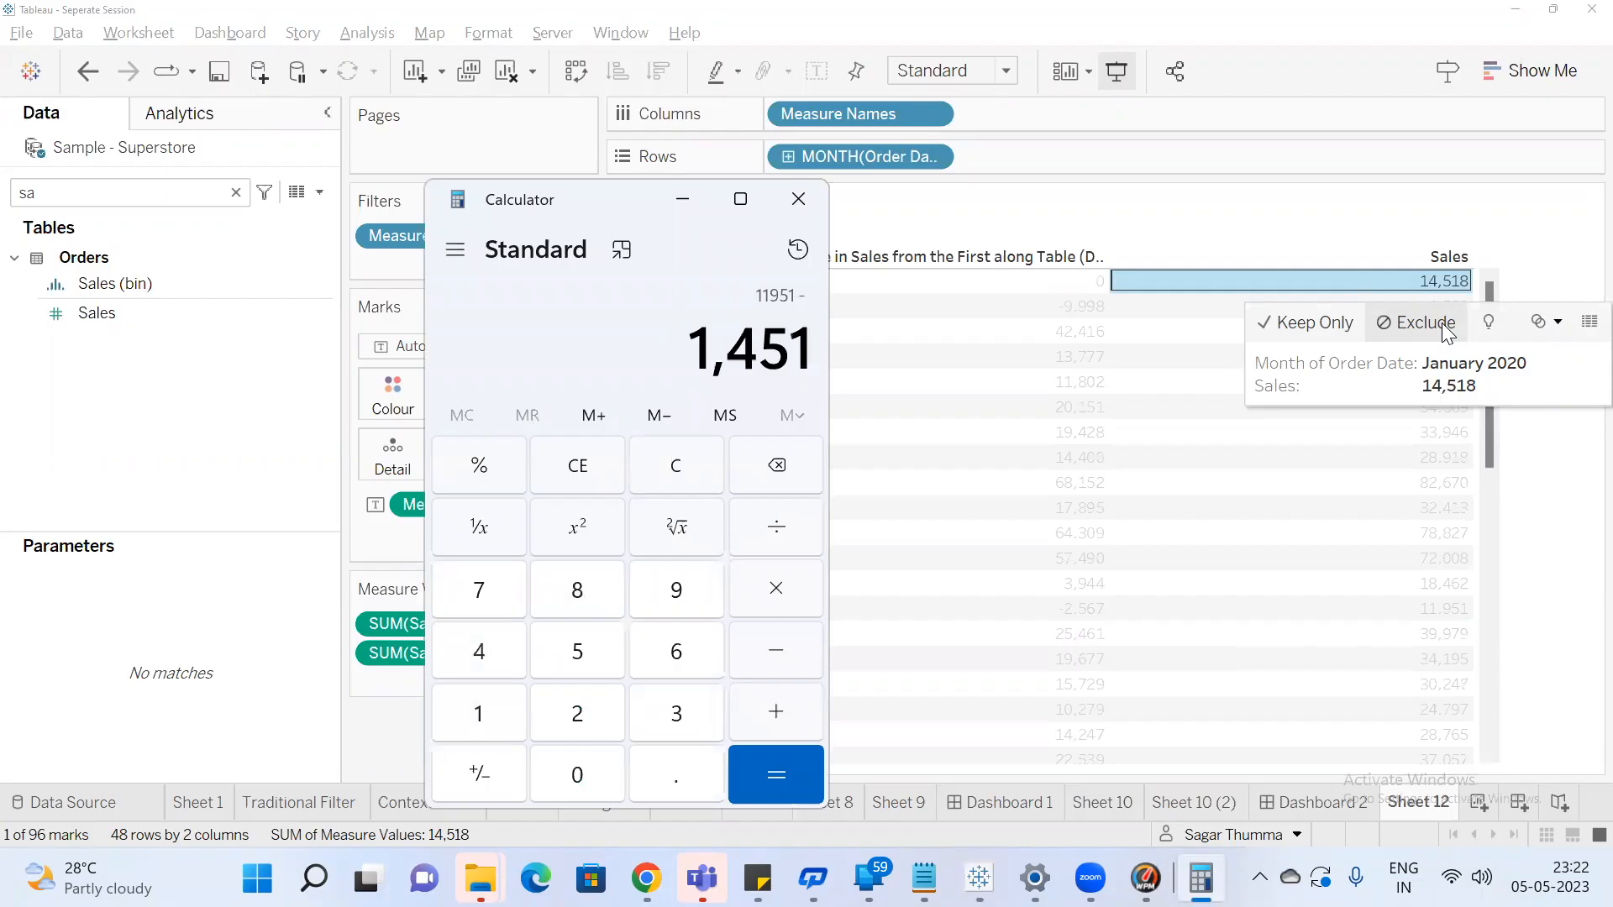
{"action": "key", "text": "Return"}
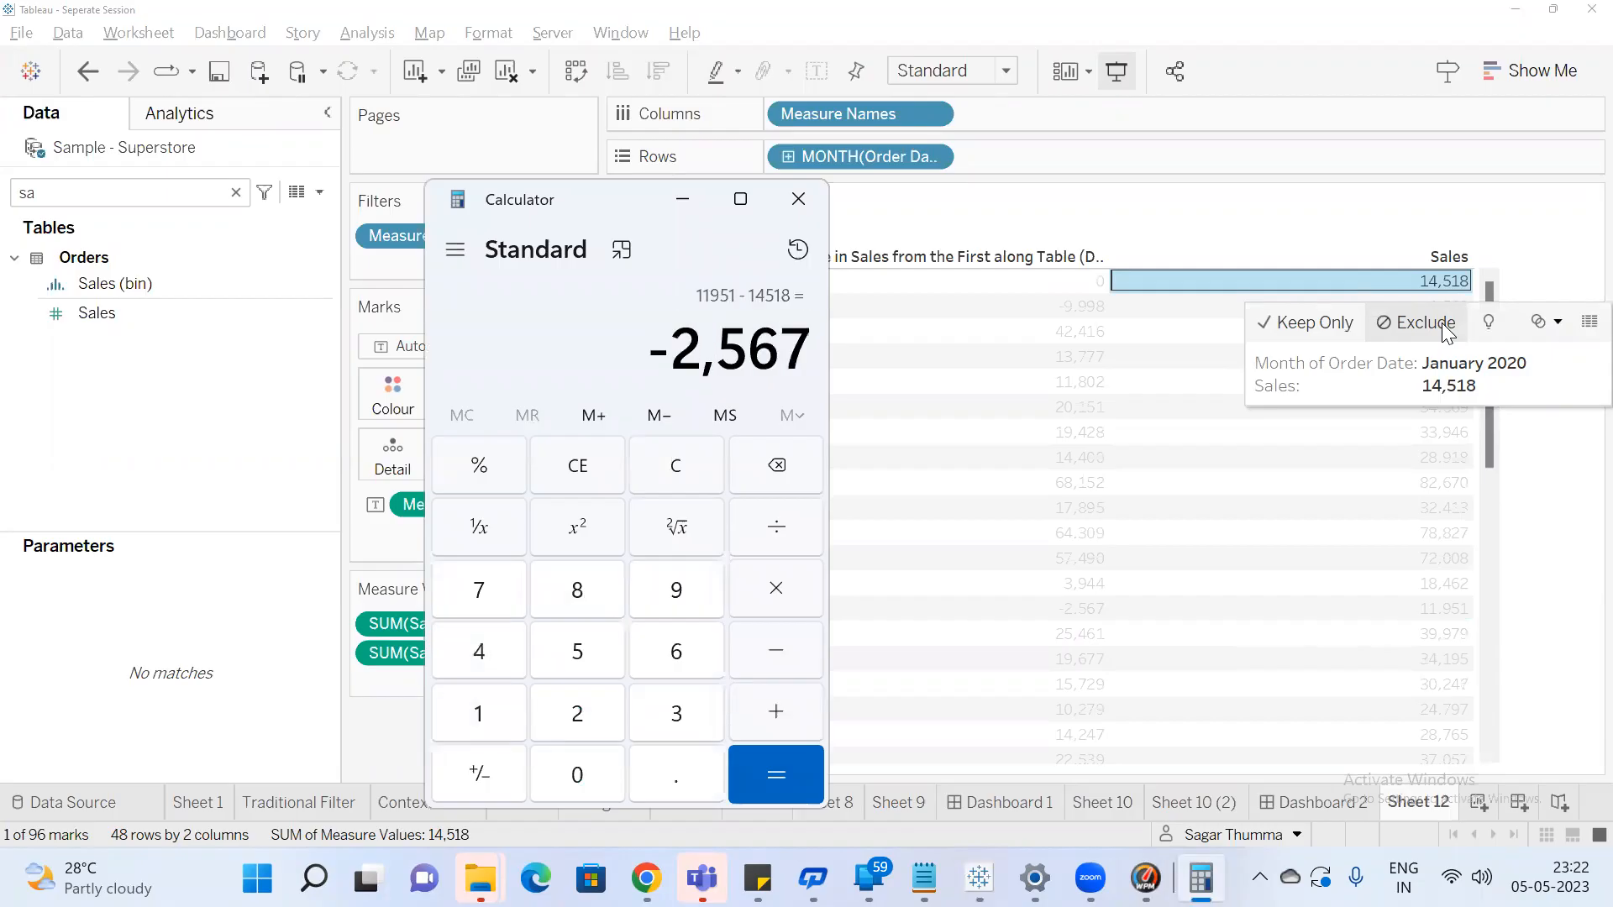
Return to Tableau, highlight the February 2021 difference and its Sales value in turn, and clear the highlight
{"action": "left_click", "coordinate": [1097, 621]}
{"action": "mouse_move", "coordinate": [1463, 620]}
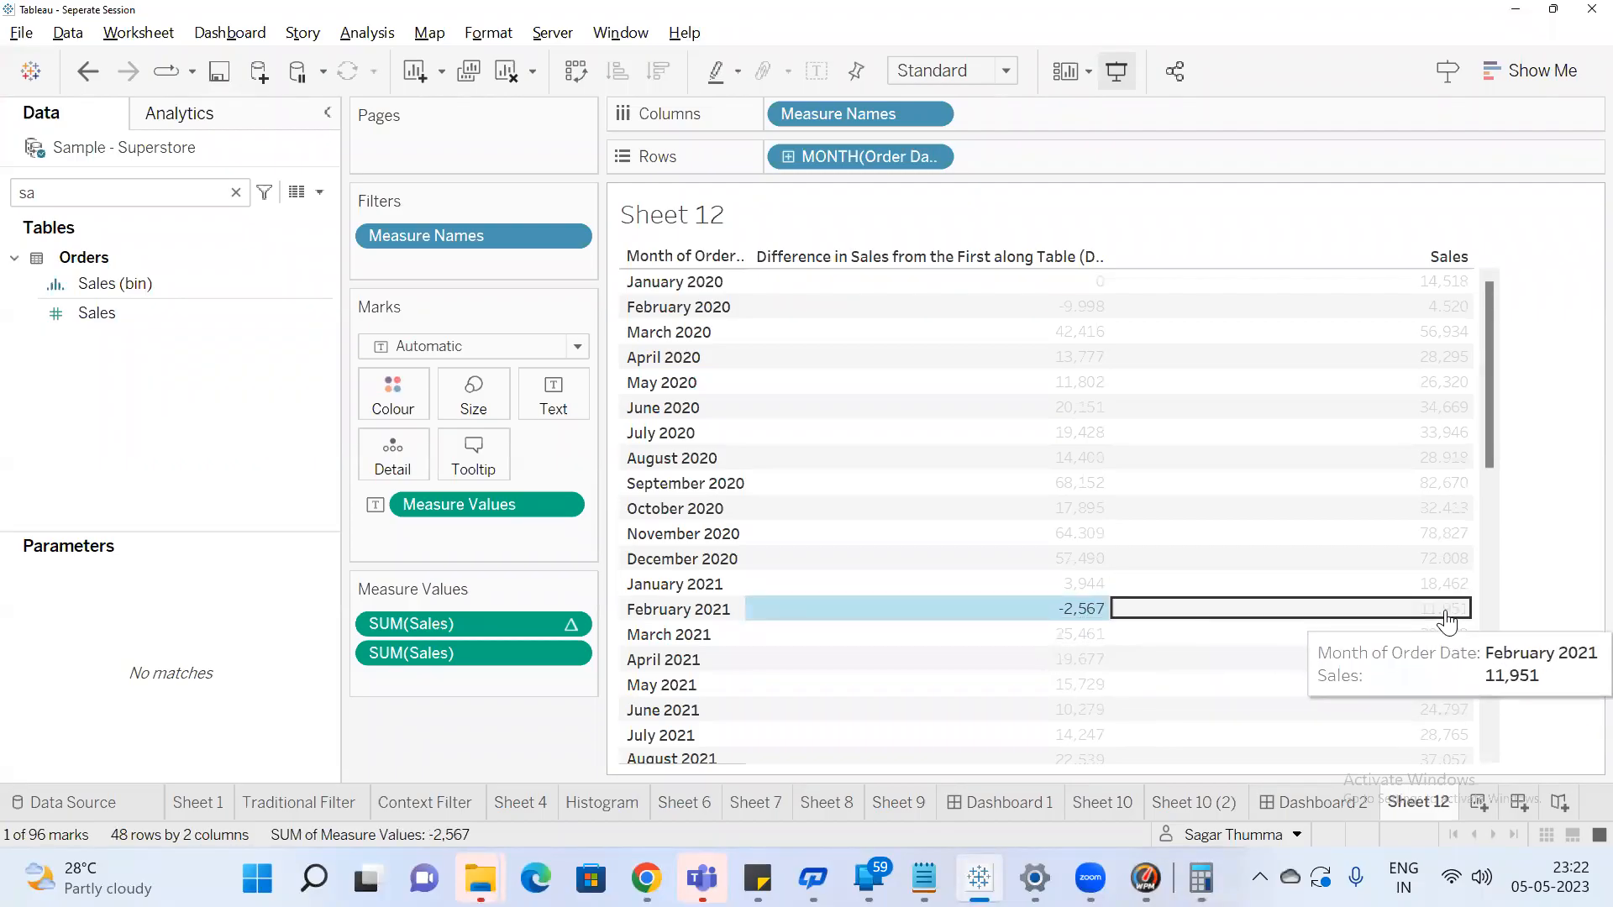
{"action": "left_click", "coordinate": [1443, 610]}
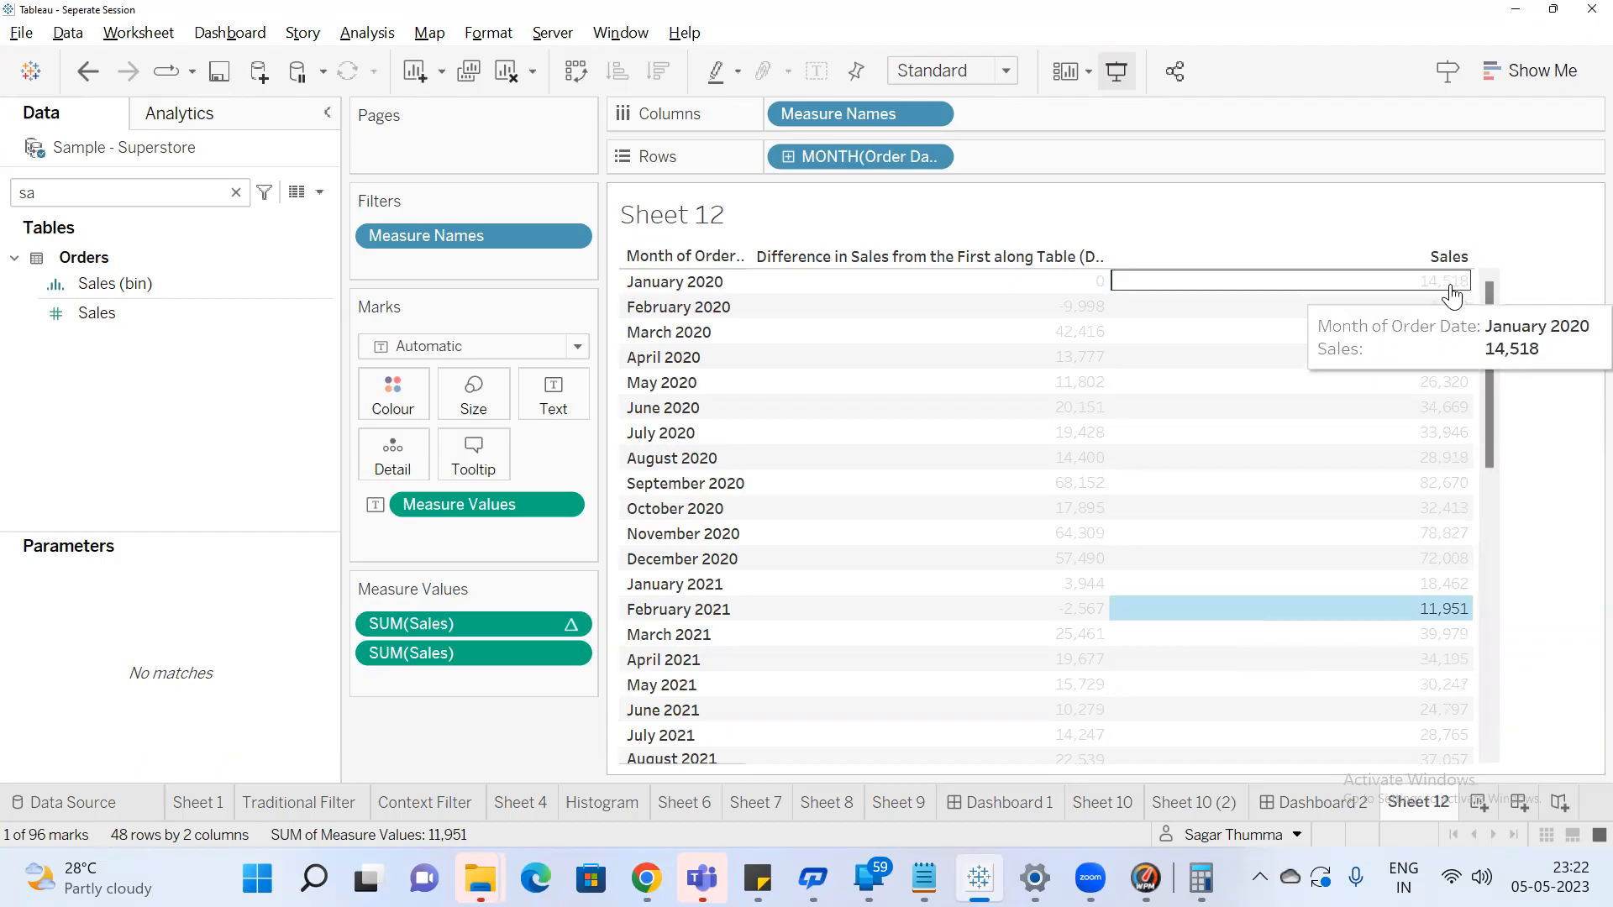
{"action": "left_click", "coordinate": [1526, 277]}
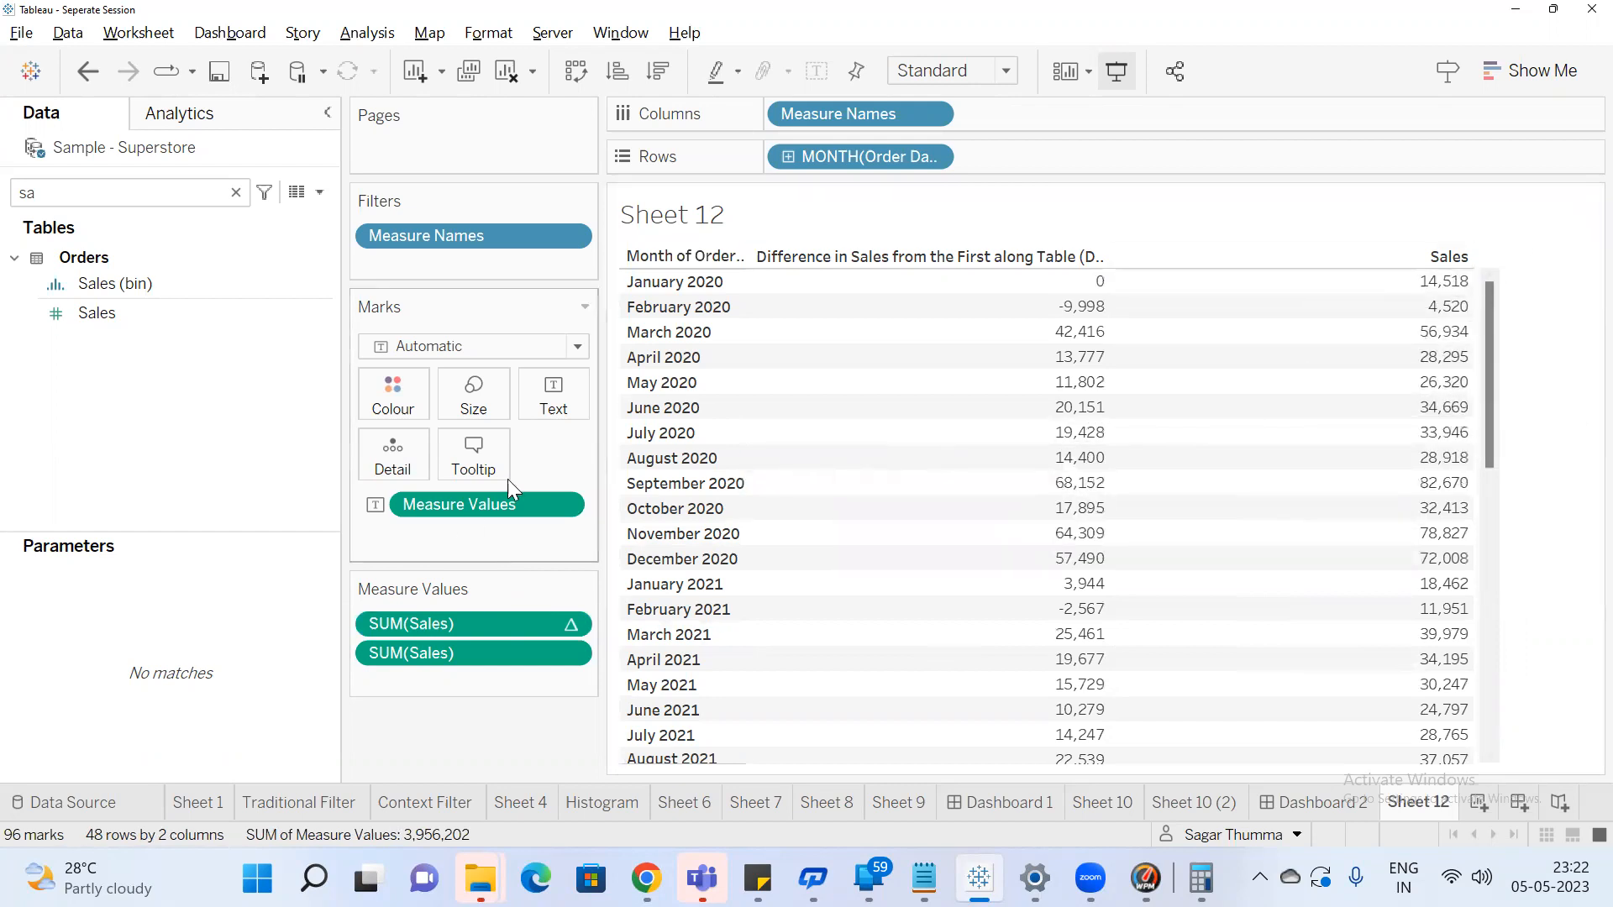
Make the Sales difference calculation relative to Last and go to the table's final months
{"action": "right_click", "coordinate": [524, 502]}
{"action": "right_click", "coordinate": [477, 625]}
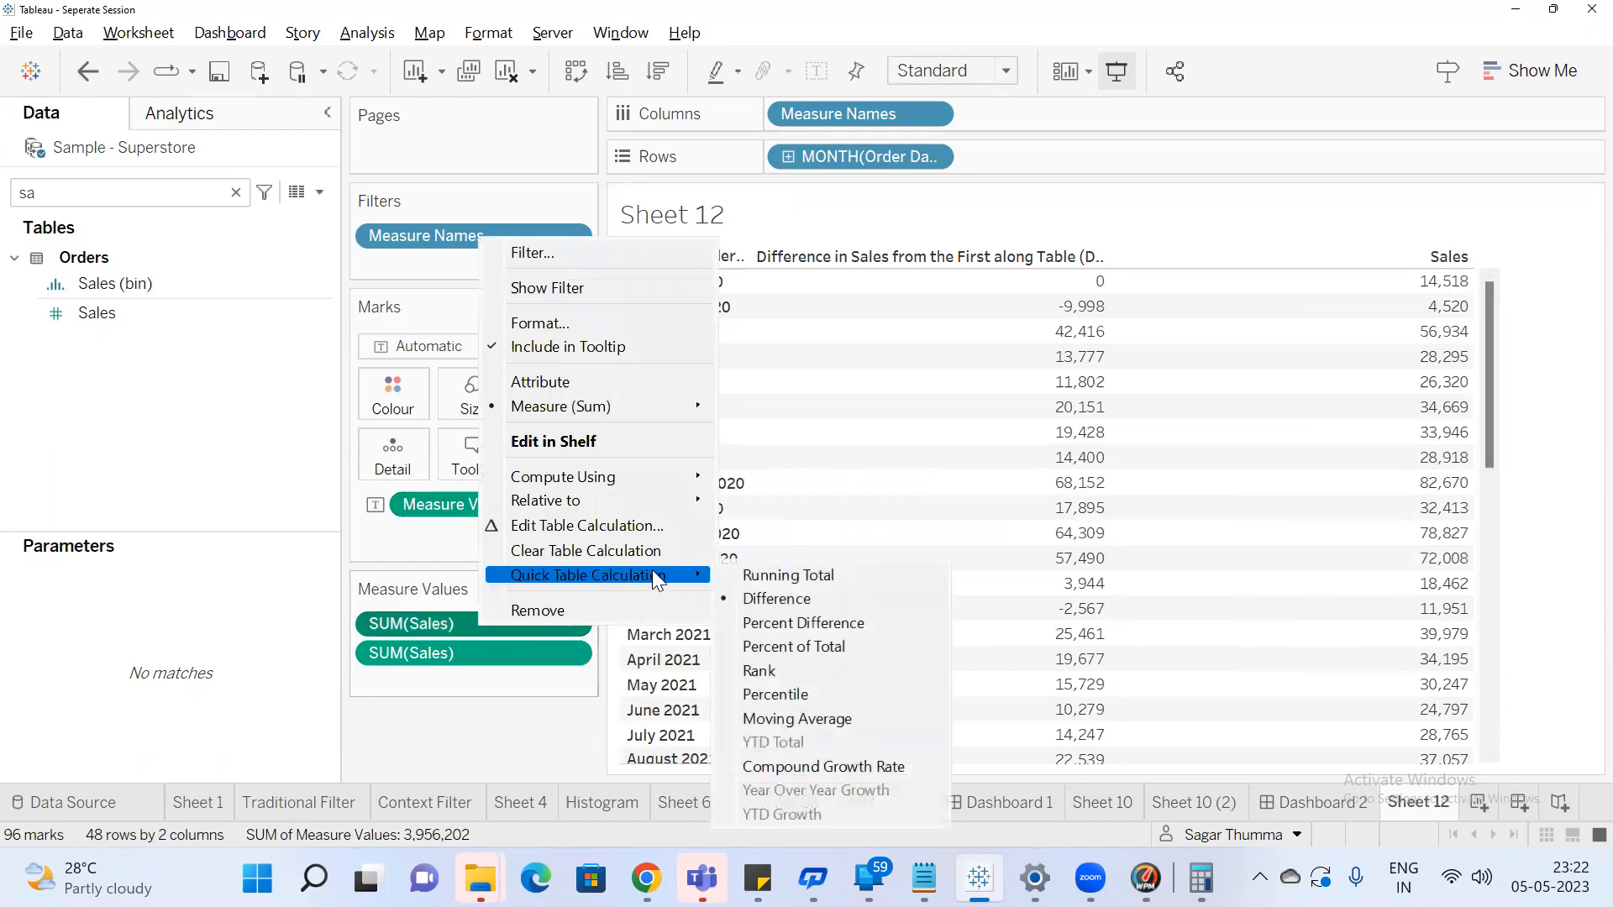
{"action": "mouse_move", "coordinate": [644, 496]}
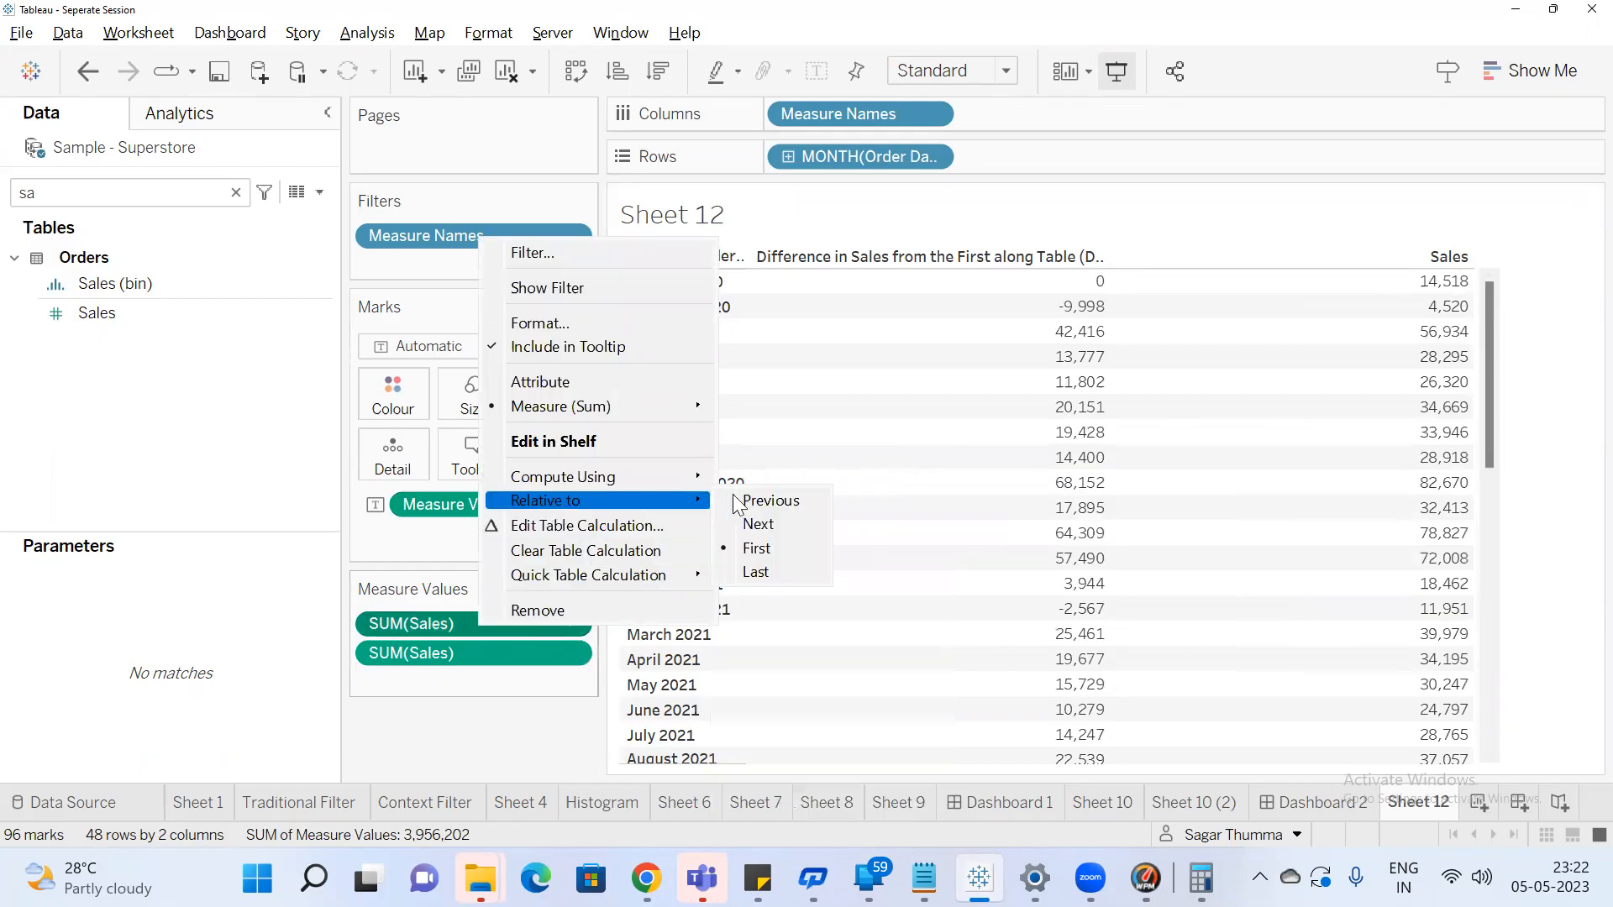
{"action": "left_click", "coordinate": [768, 571]}
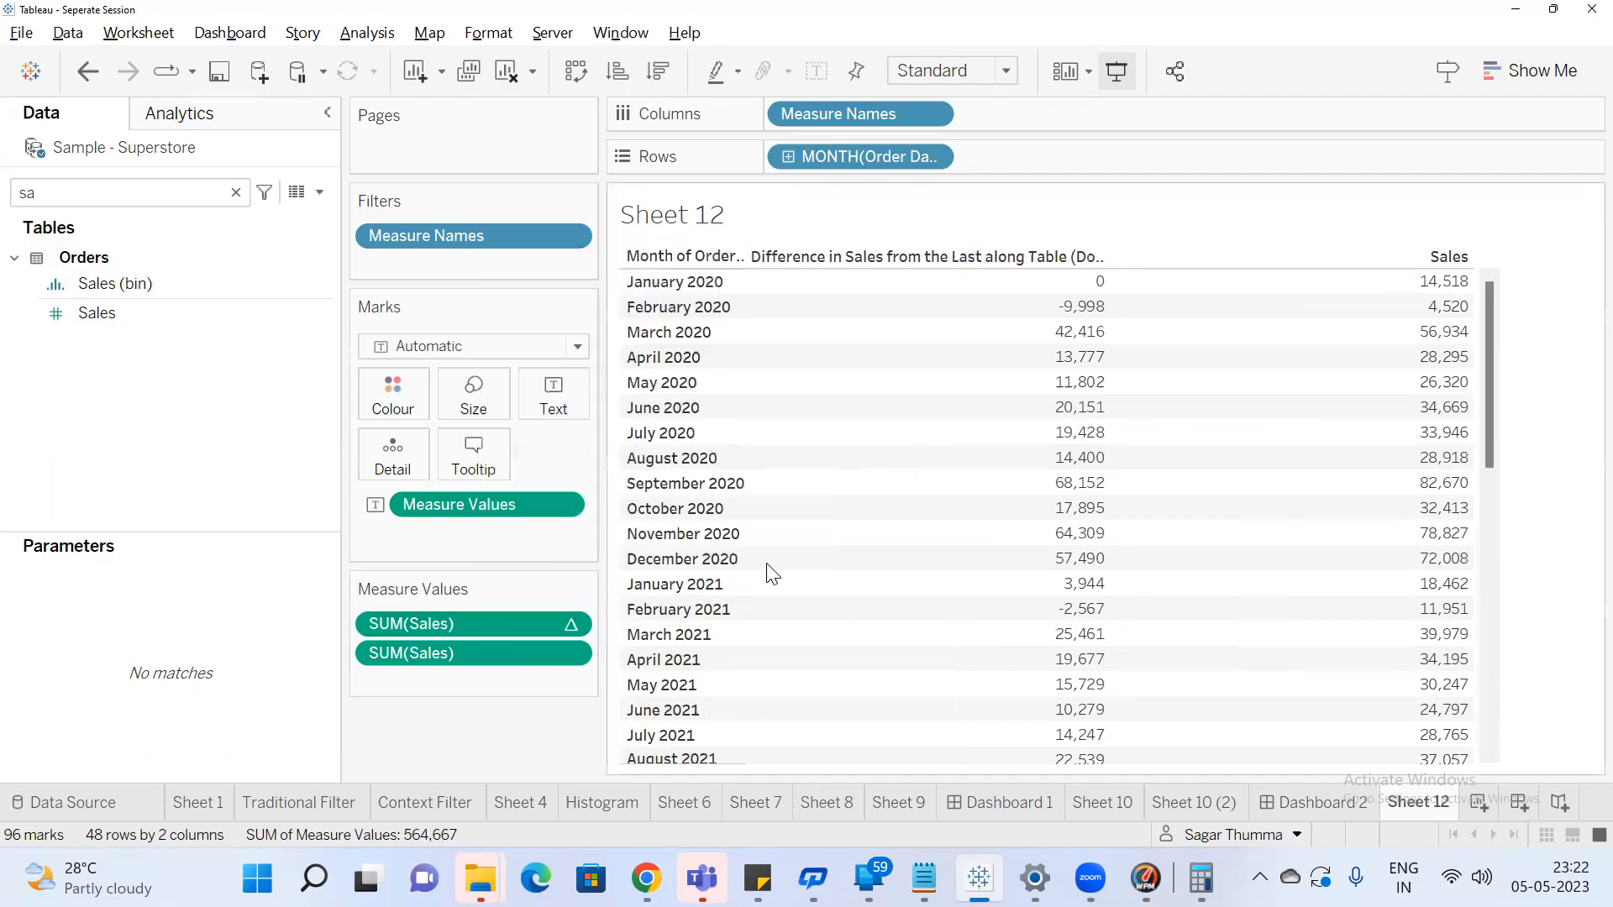
{"action": "scroll", "coordinate": [1354, 378], "scroll_direction": "down", "scroll_amount": 10}
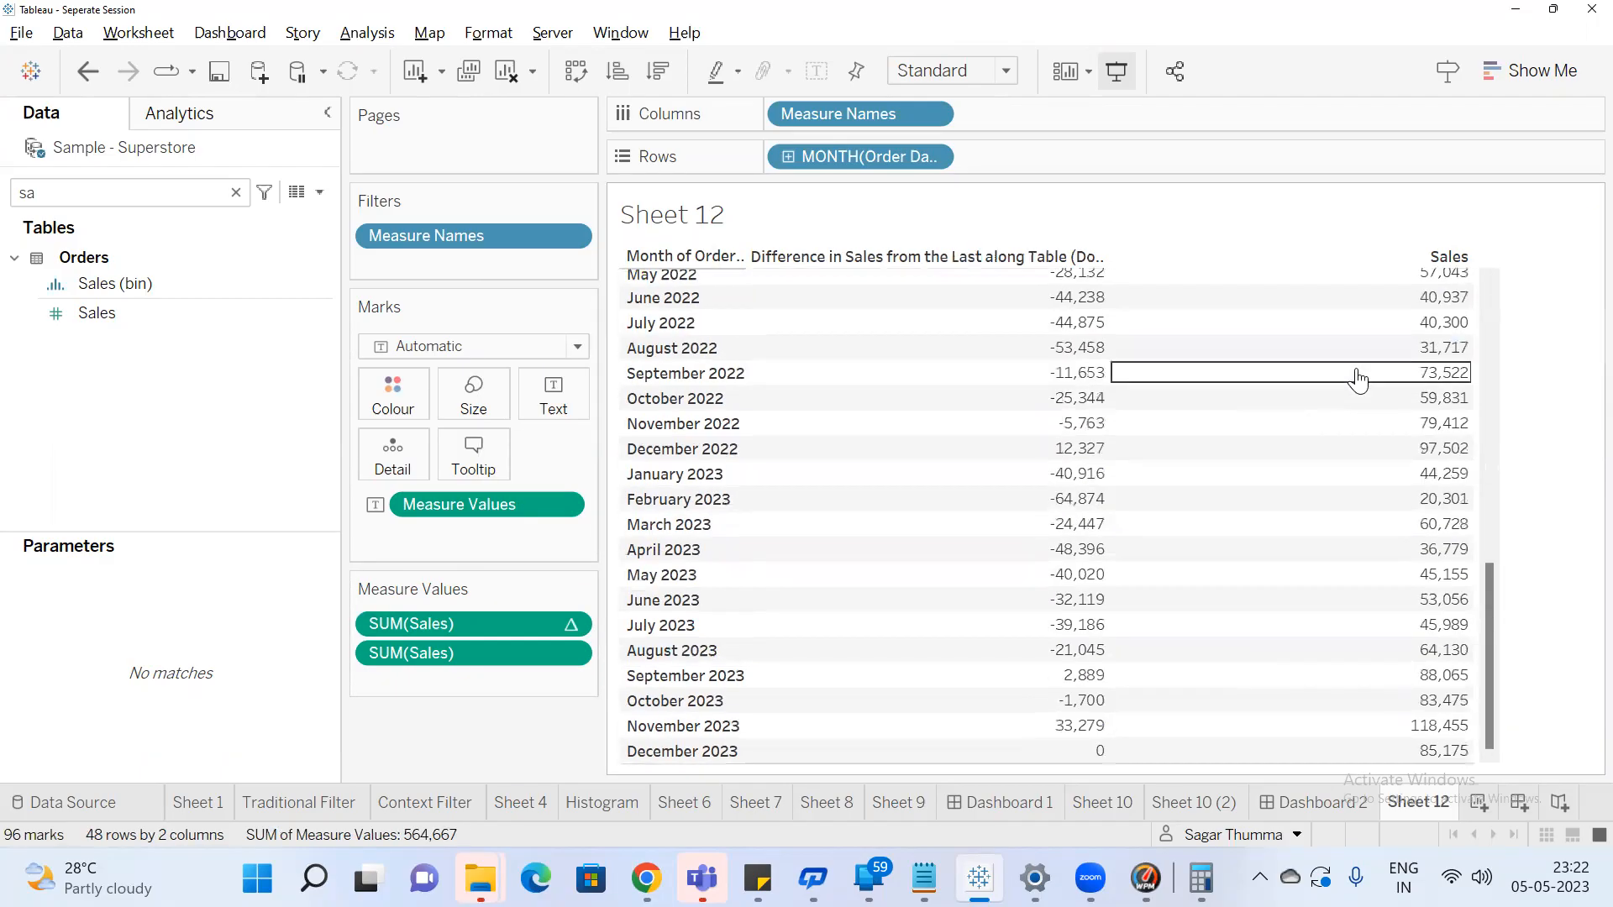
{"action": "scroll", "coordinate": [1273, 370], "scroll_direction": "up", "scroll_amount": 6}
{"action": "scroll", "coordinate": [1283, 395], "scroll_direction": "down", "scroll_amount": 1}
{"action": "scroll", "coordinate": [1282, 395], "scroll_direction": "down", "scroll_amount": 5}
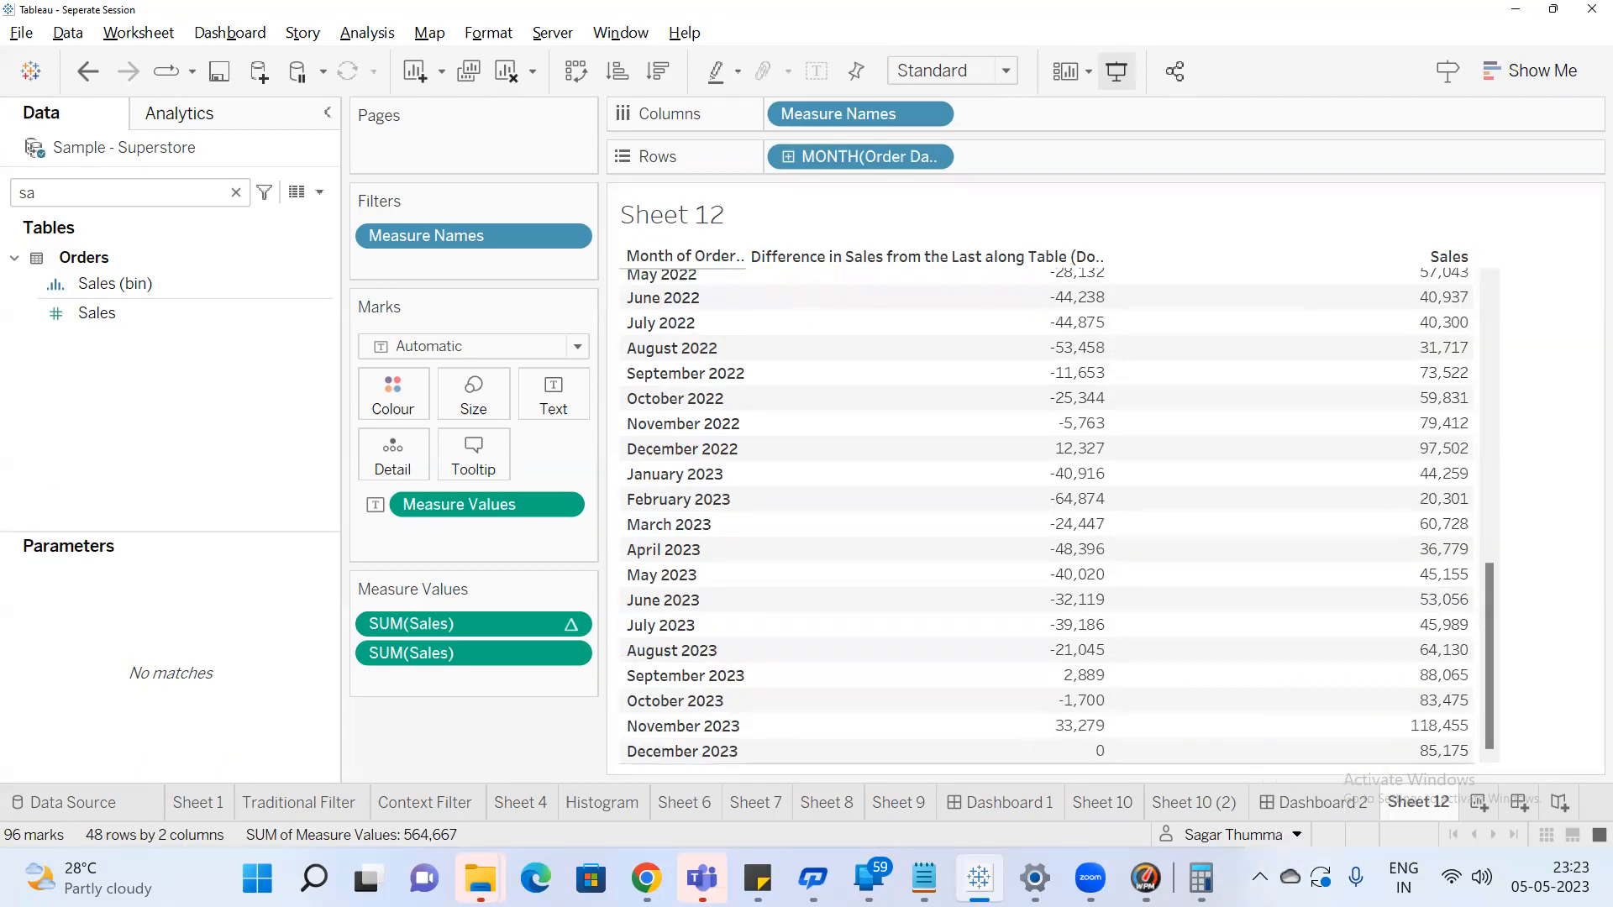
Calculate 85175 − 83475 in Calculator to check the October 2023 difference from the last month, and return to Tableau
{"action": "left_click", "coordinate": [1201, 877]}
{"action": "key", "text": "Escape"}
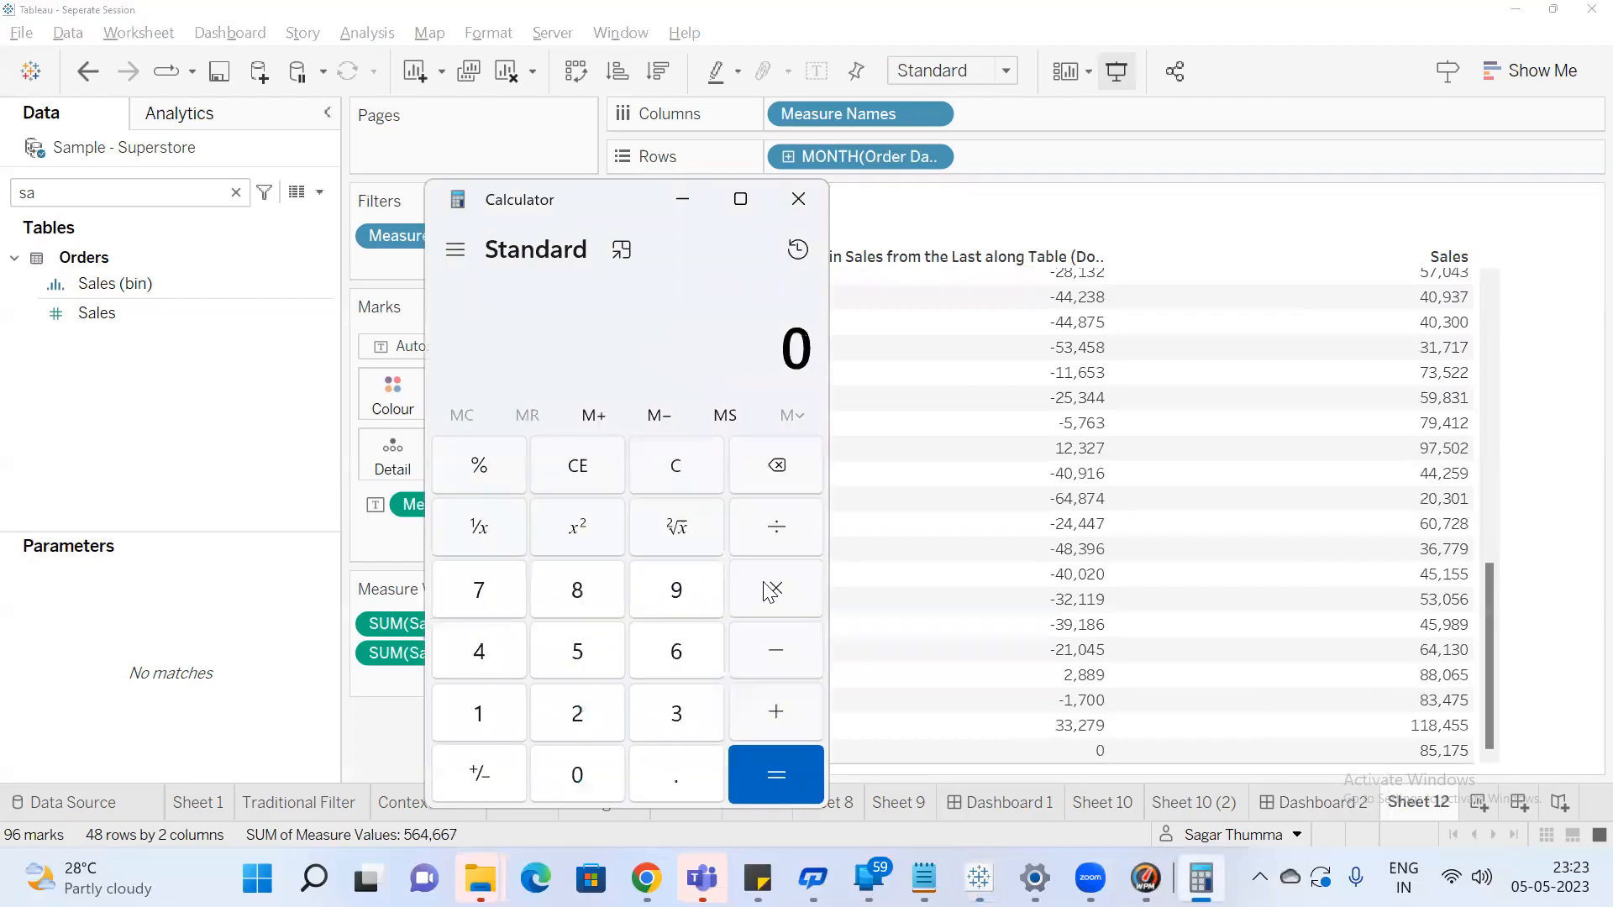
{"action": "type", "text": "85175"}
{"action": "key", "text": "minus"}
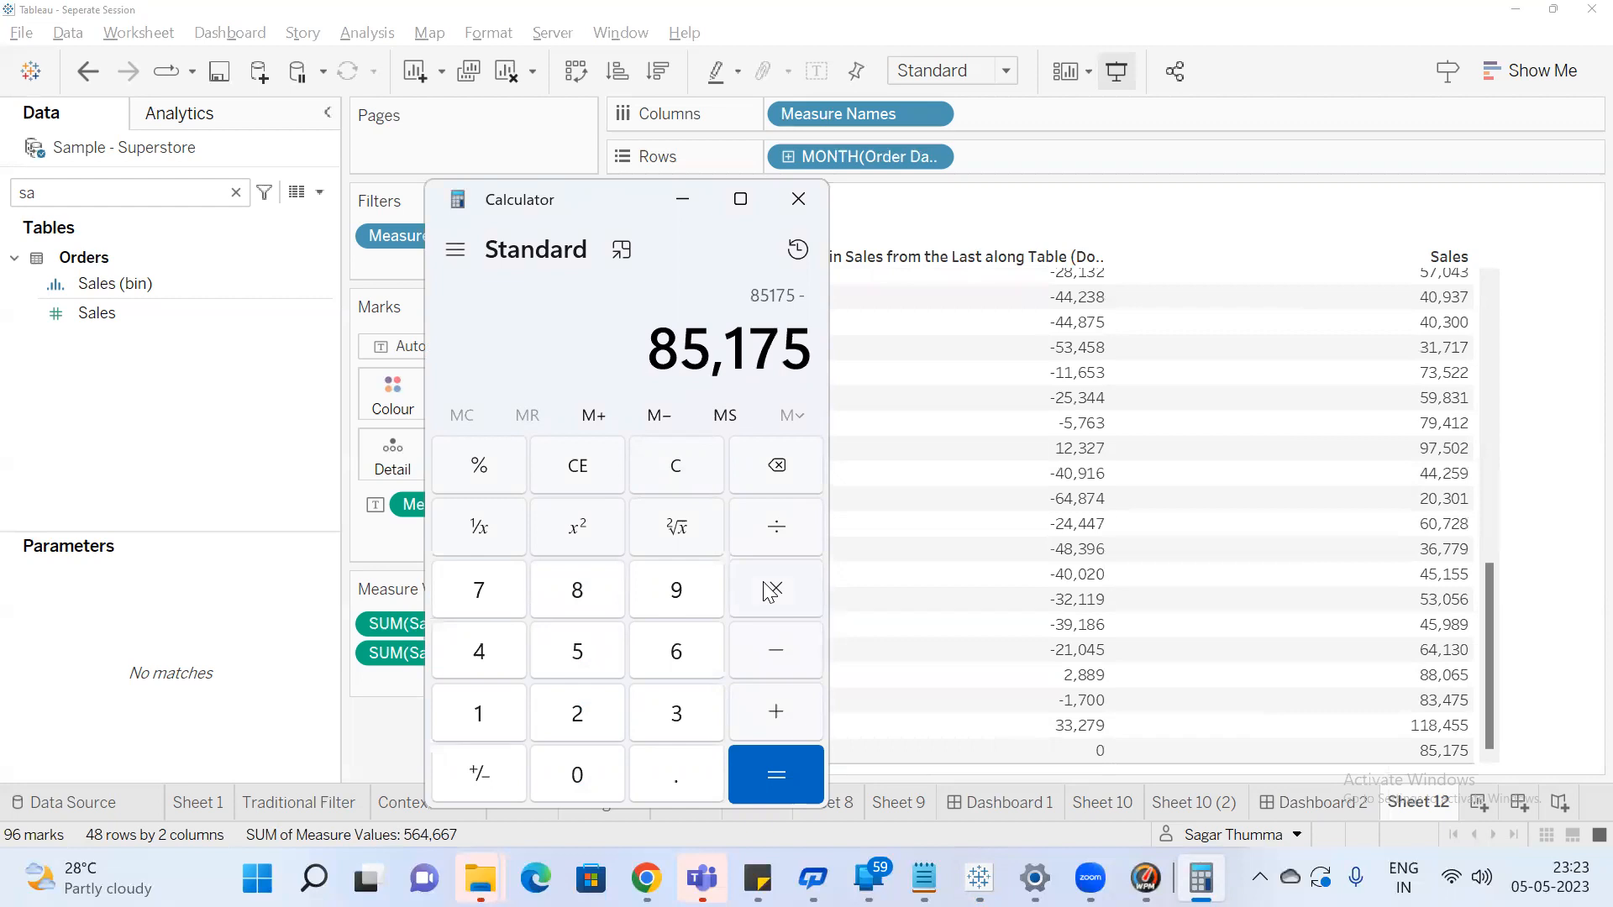
{"action": "type", "text": "83475"}
{"action": "key", "text": "Return"}
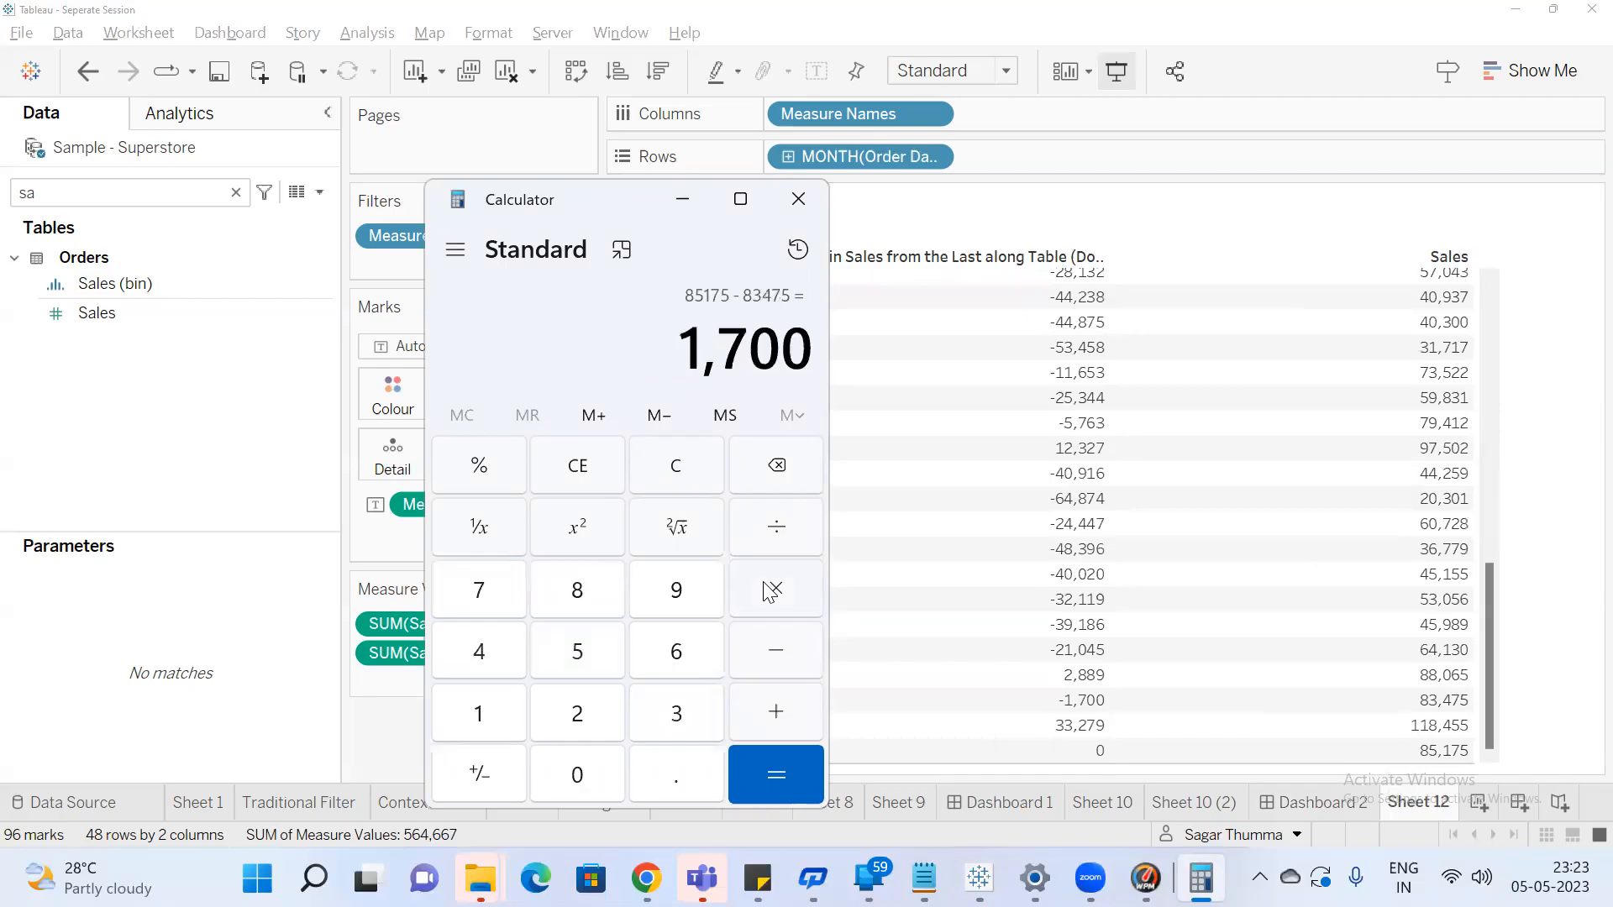
{"action": "mouse_move", "coordinate": [1445, 708]}
{"action": "mouse_move", "coordinate": [1092, 721]}
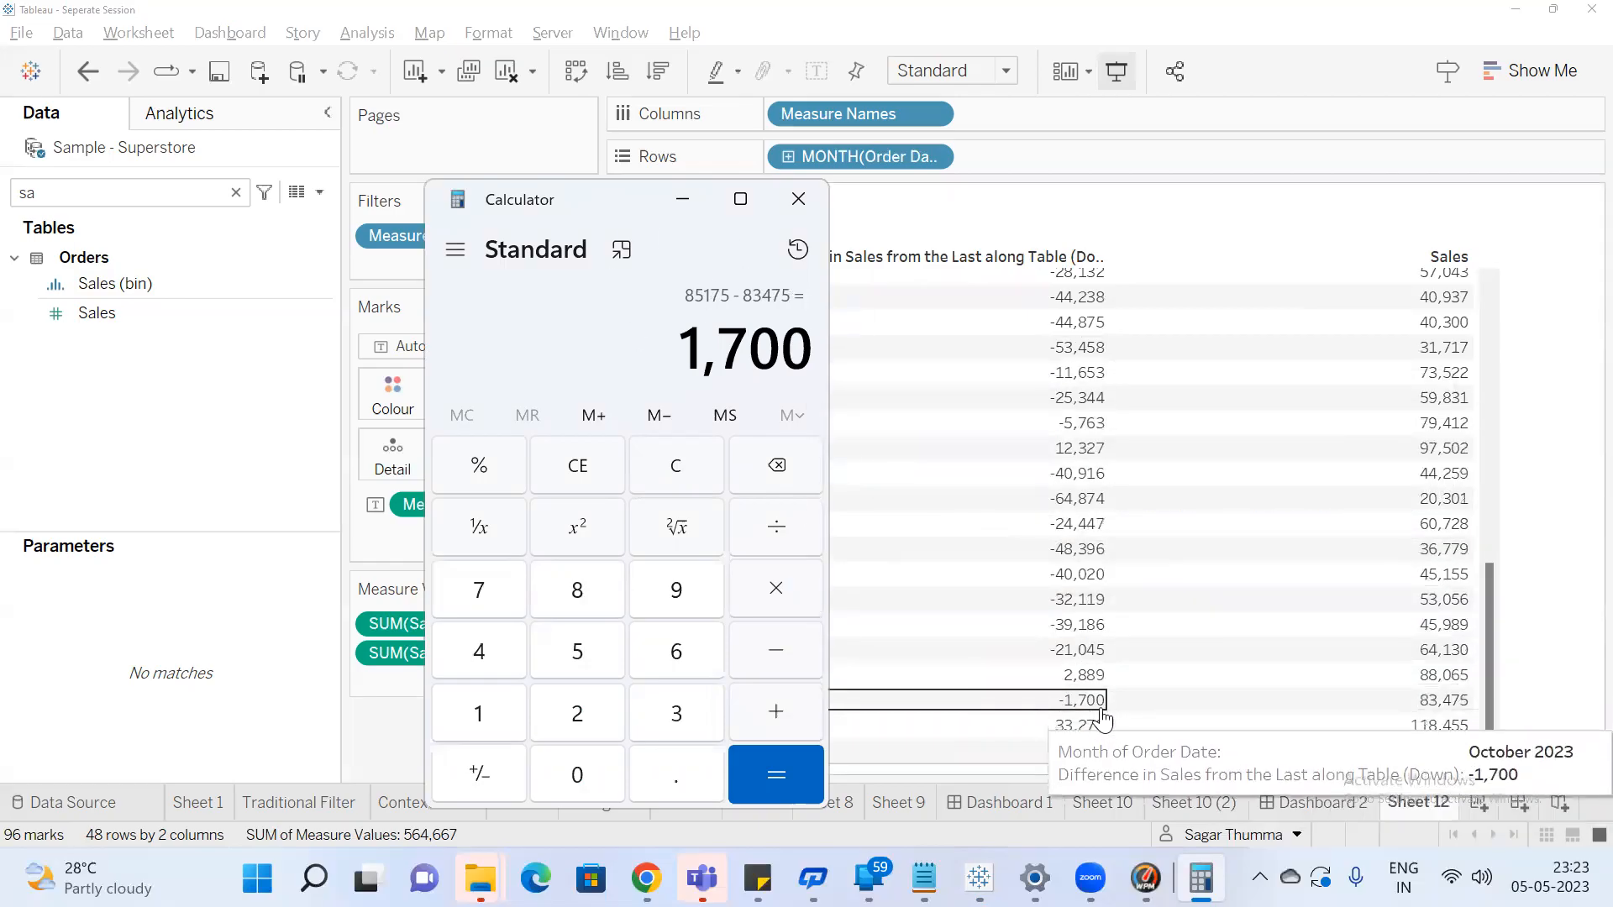
{"action": "left_click", "coordinate": [1570, 592]}
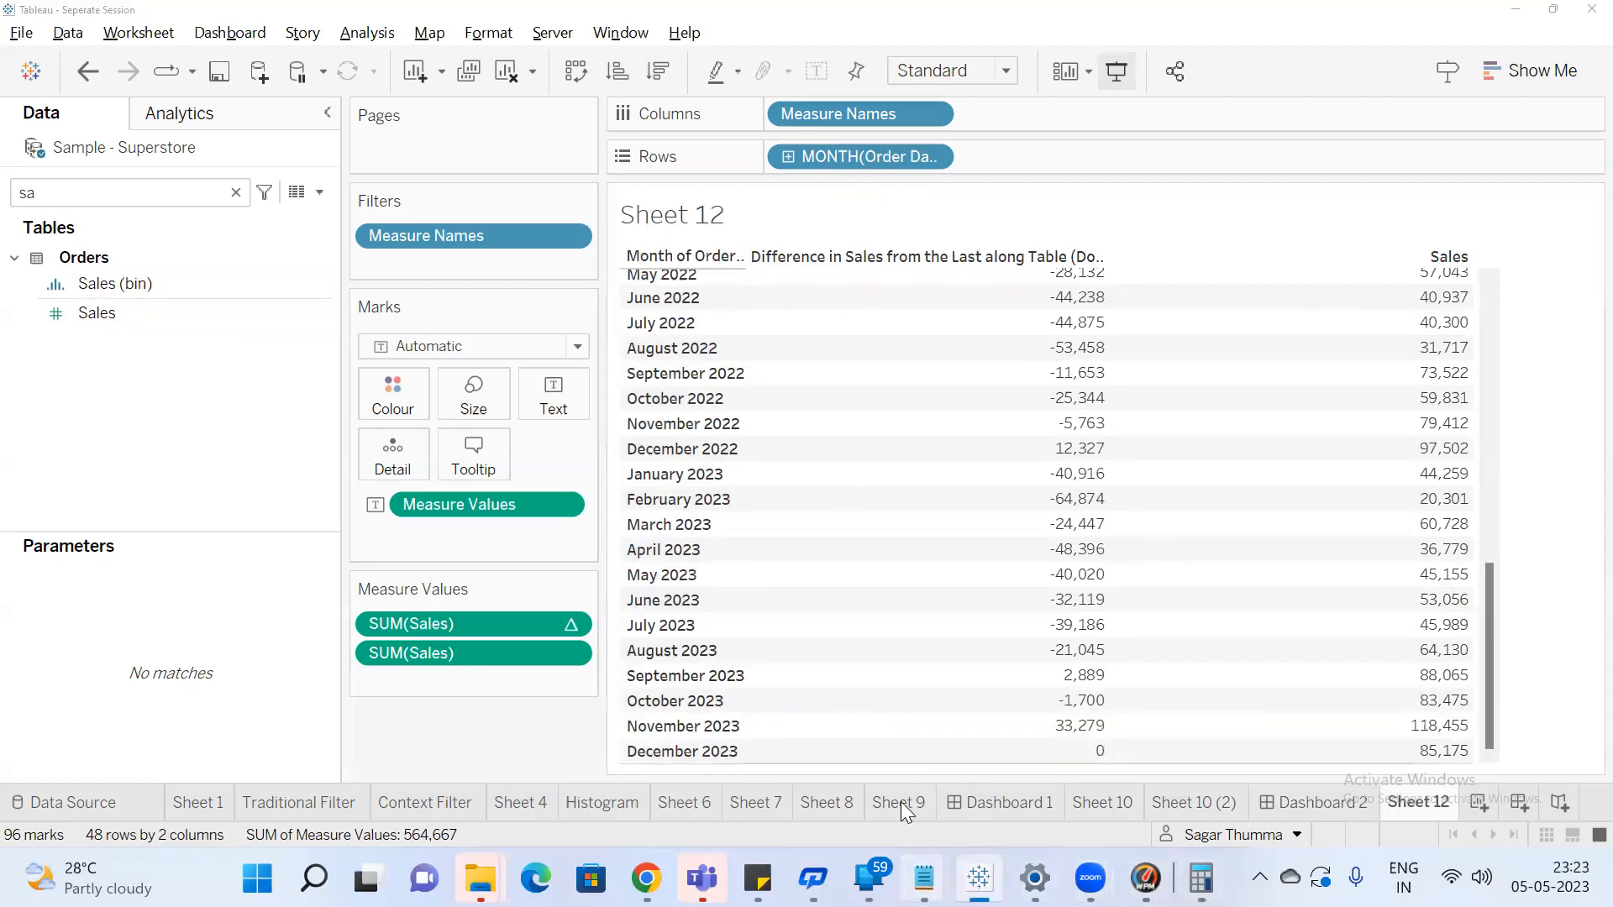
Switch to the Notepad notes, highlight the Previous, Next, First and Last list, and return to Tableau
{"action": "mouse_move", "coordinate": [924, 878]}
{"action": "left_click", "coordinate": [1351, 707]}
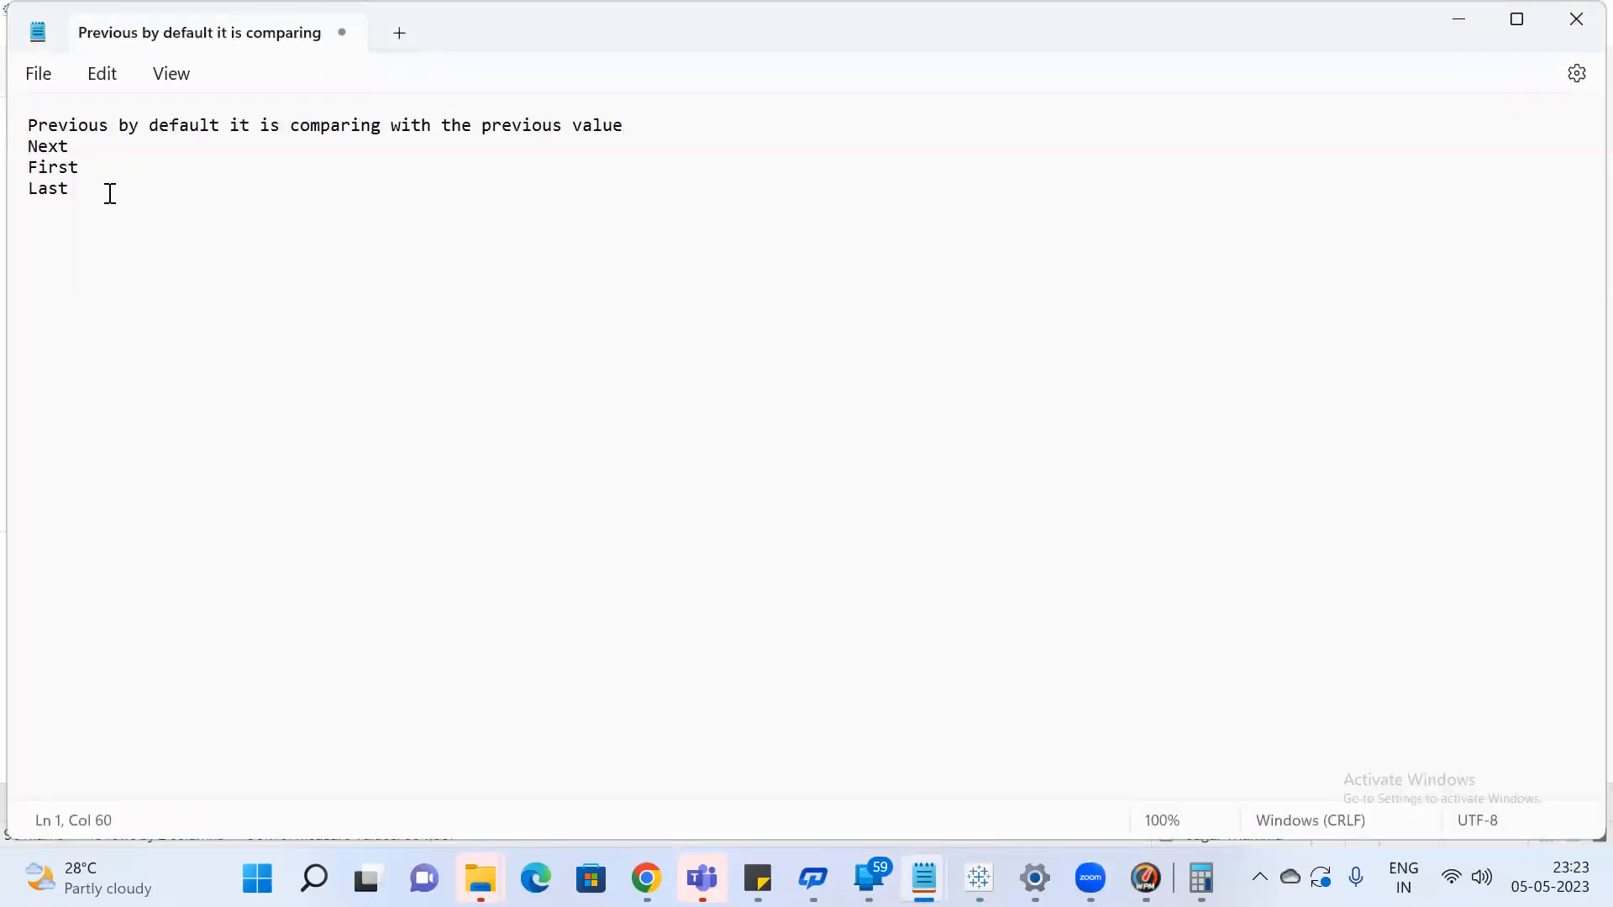
{"action": "key", "text": "ctrl+a"}
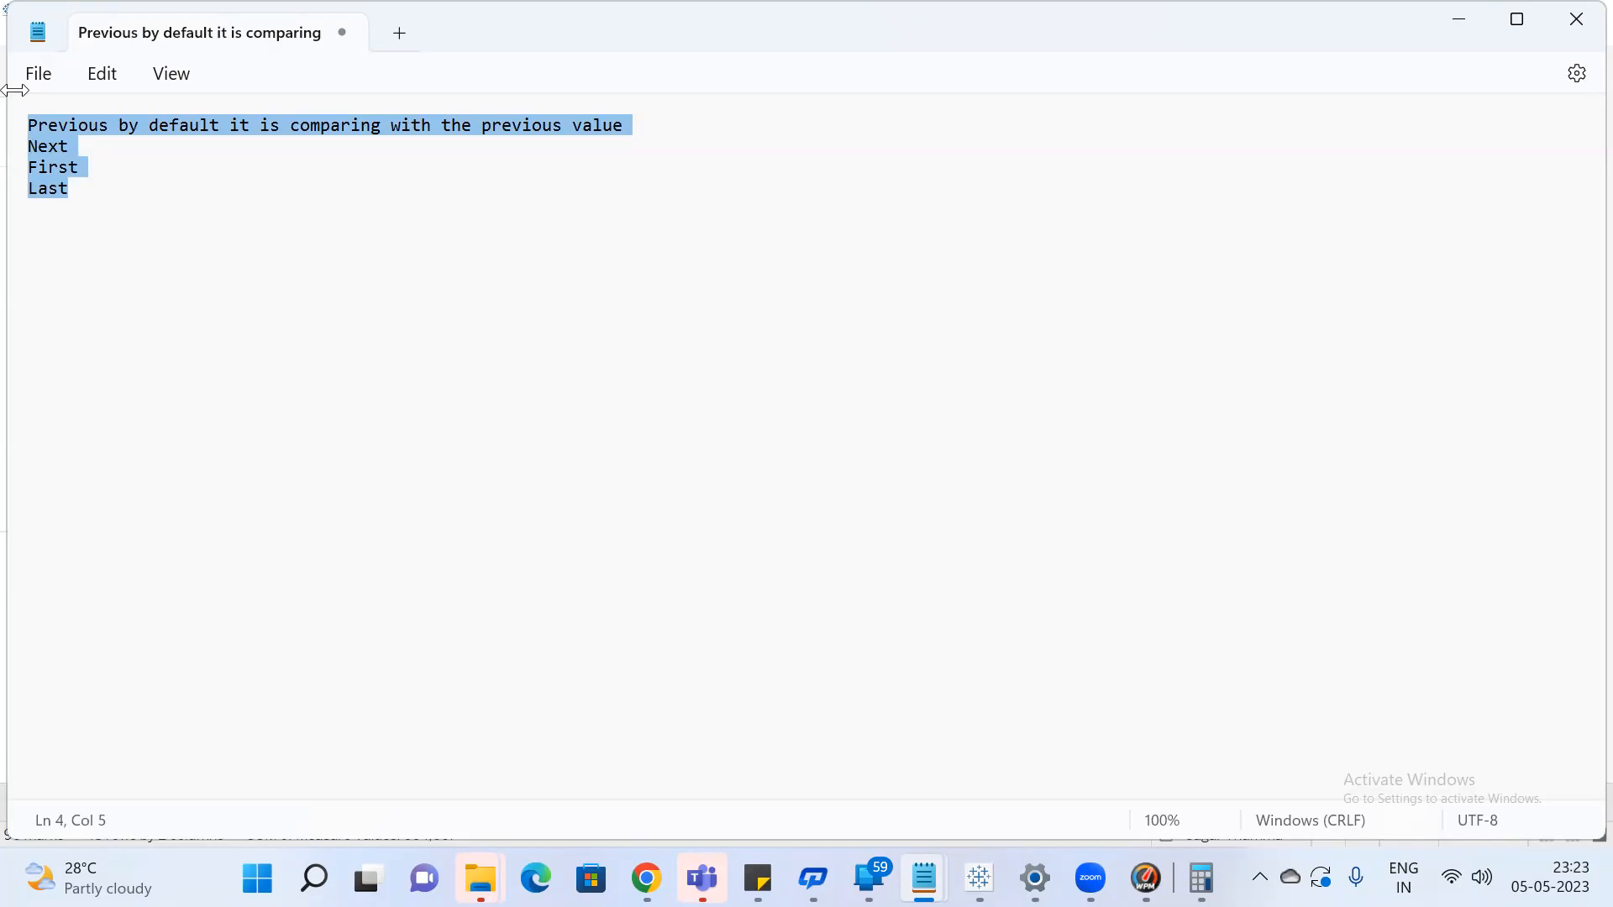
{"action": "left_click", "coordinate": [1456, 20]}
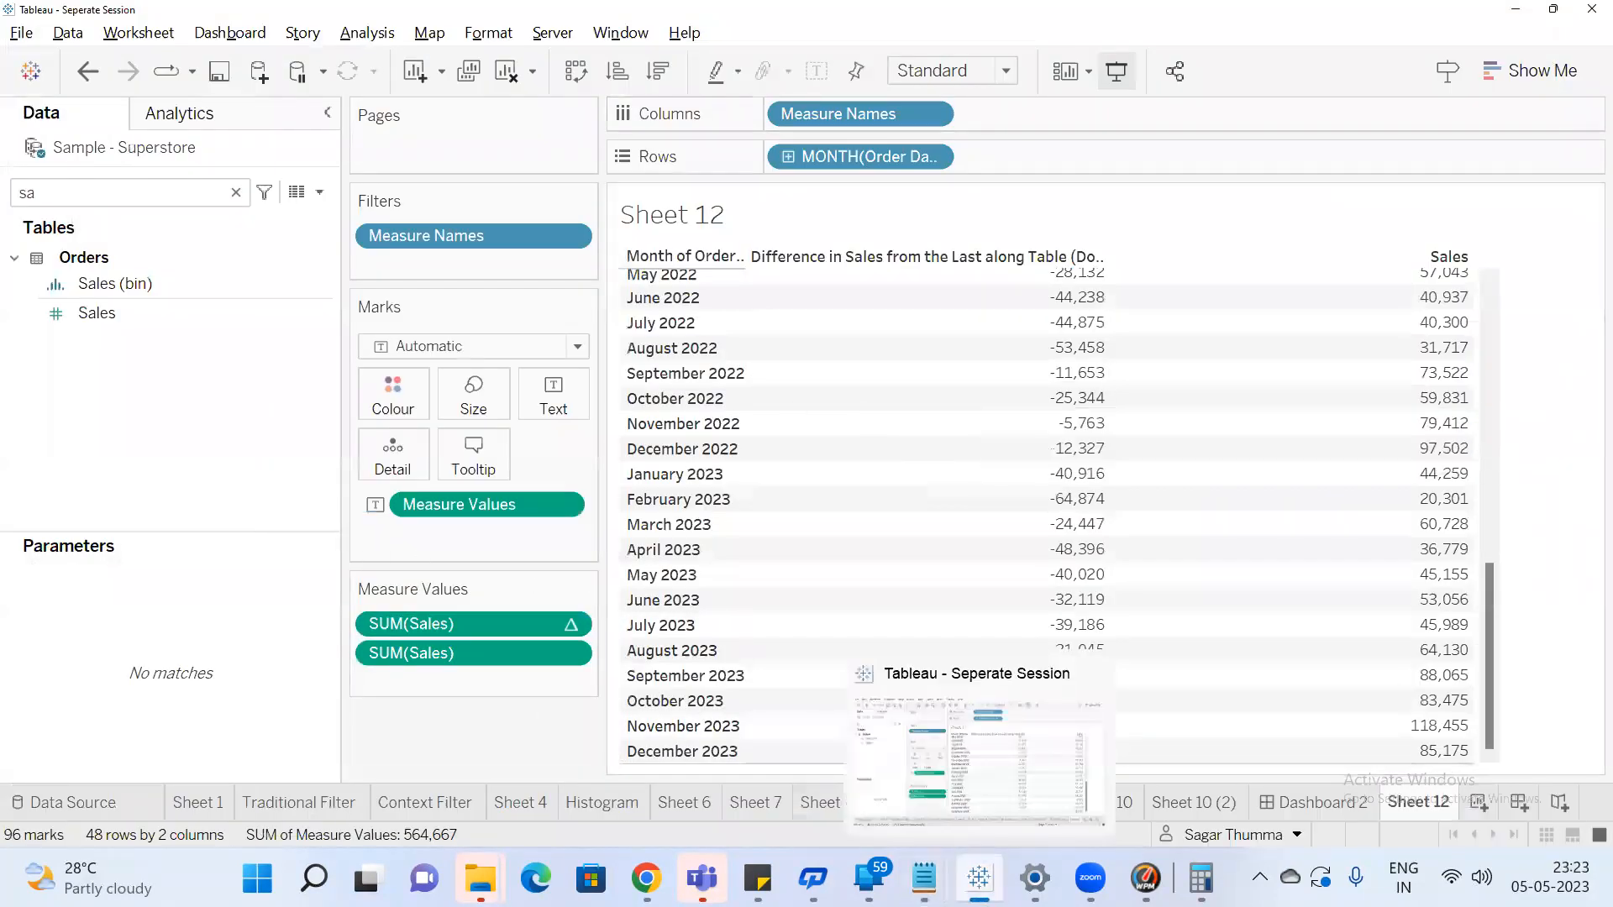
Close the unneeded background application running beside Sticky Notes
{"action": "mouse_move", "coordinate": [924, 877]}
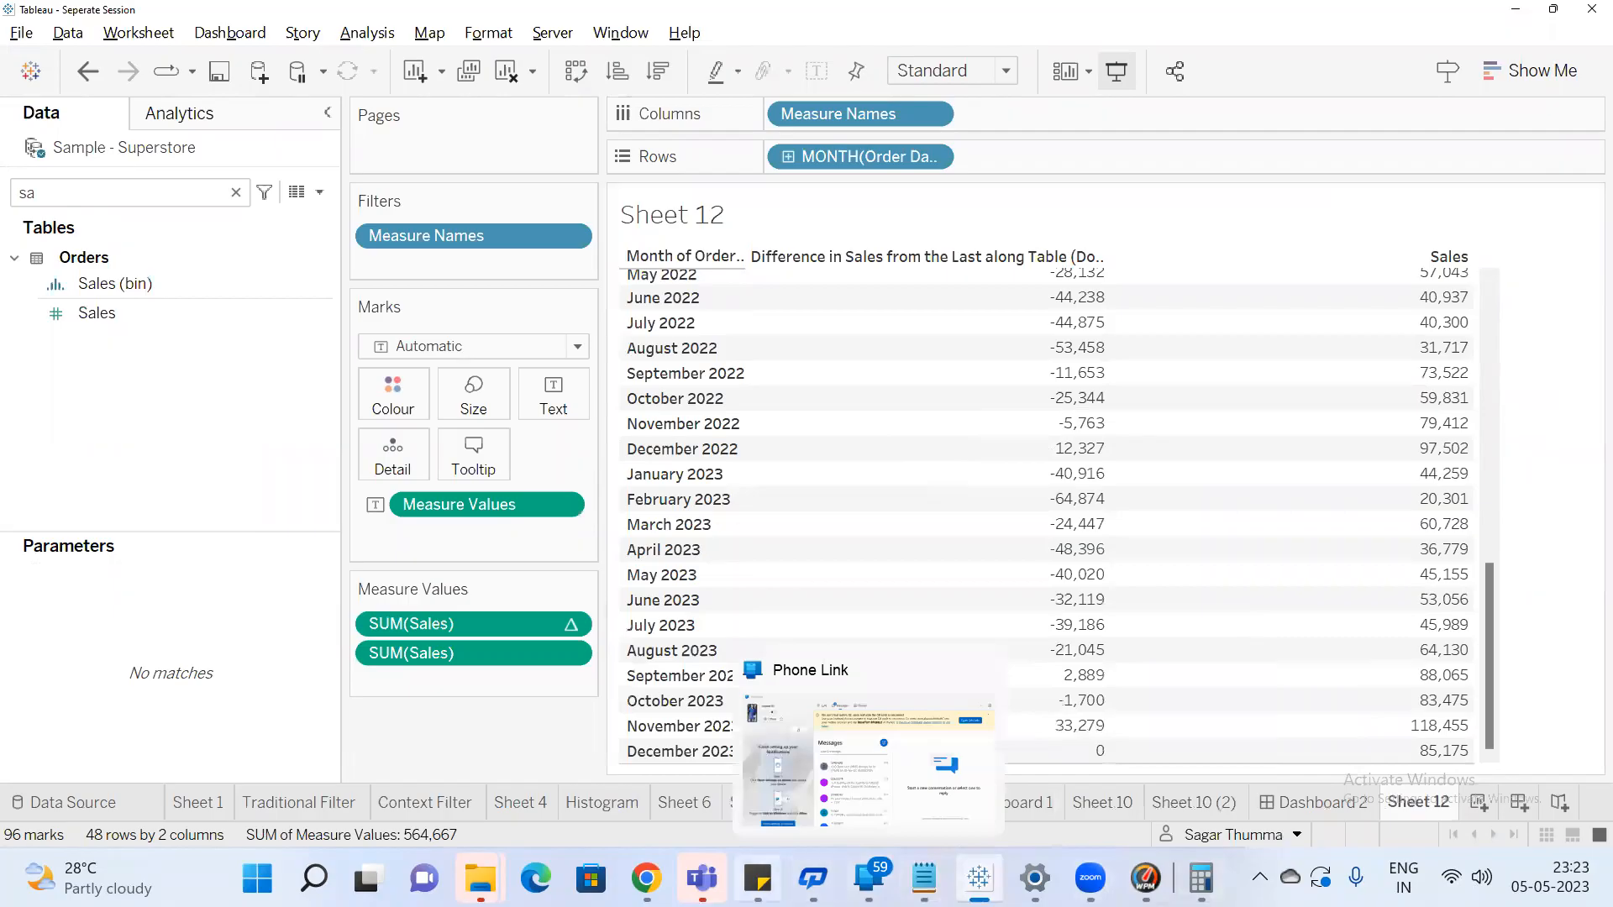
{"action": "right_click", "coordinate": [702, 878]}
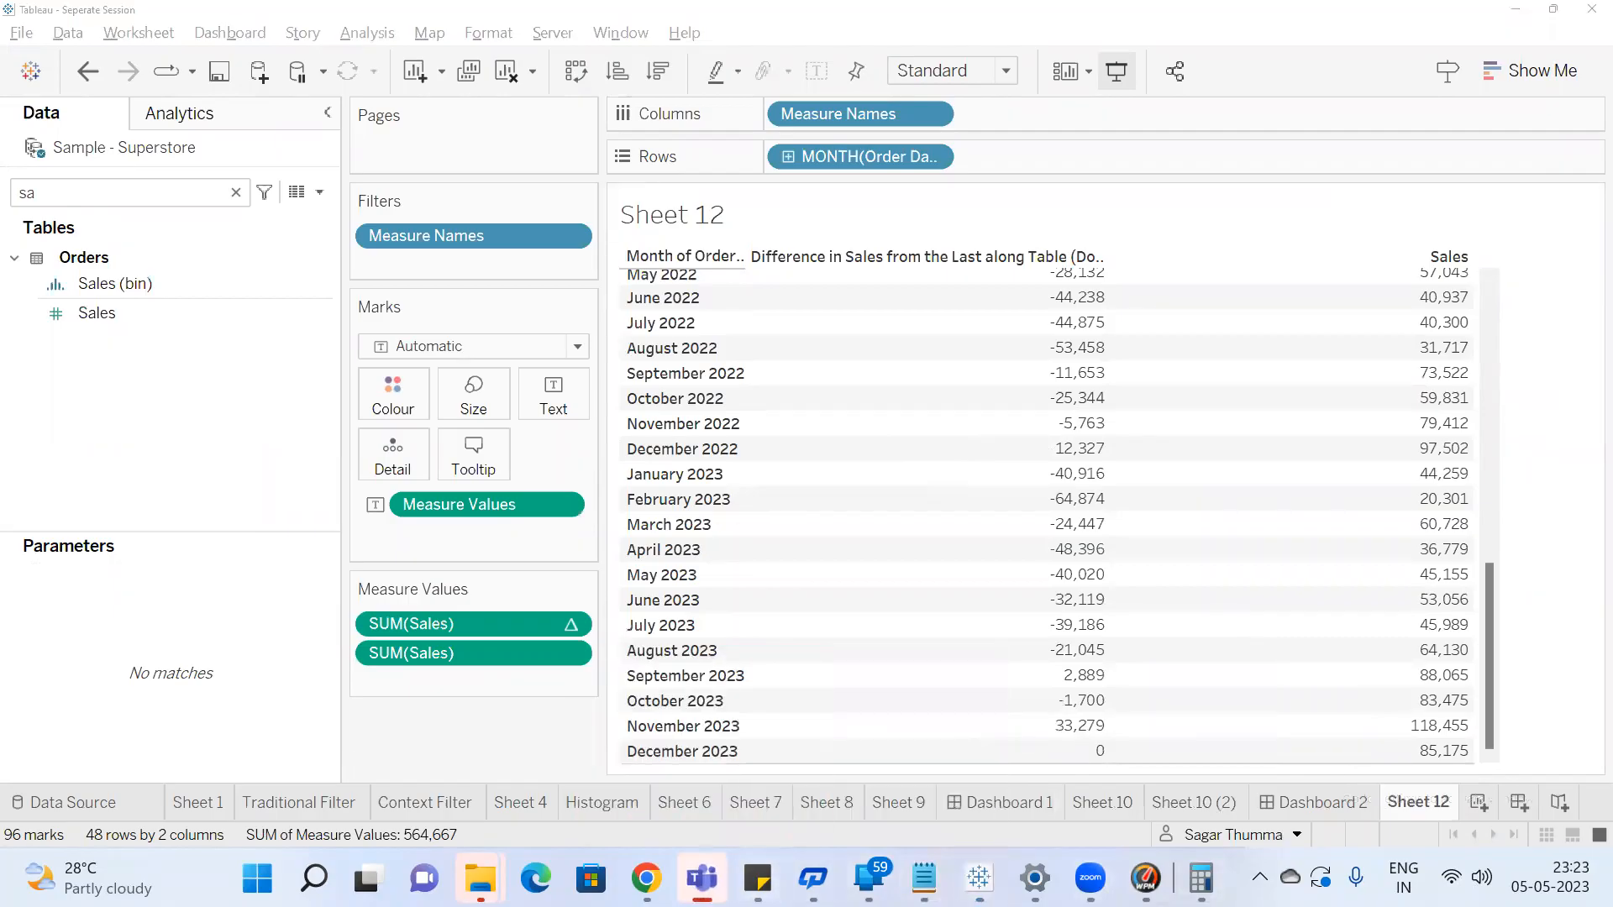
{"action": "left_click", "coordinate": [698, 813]}
{"action": "mouse_move", "coordinate": [757, 878]}
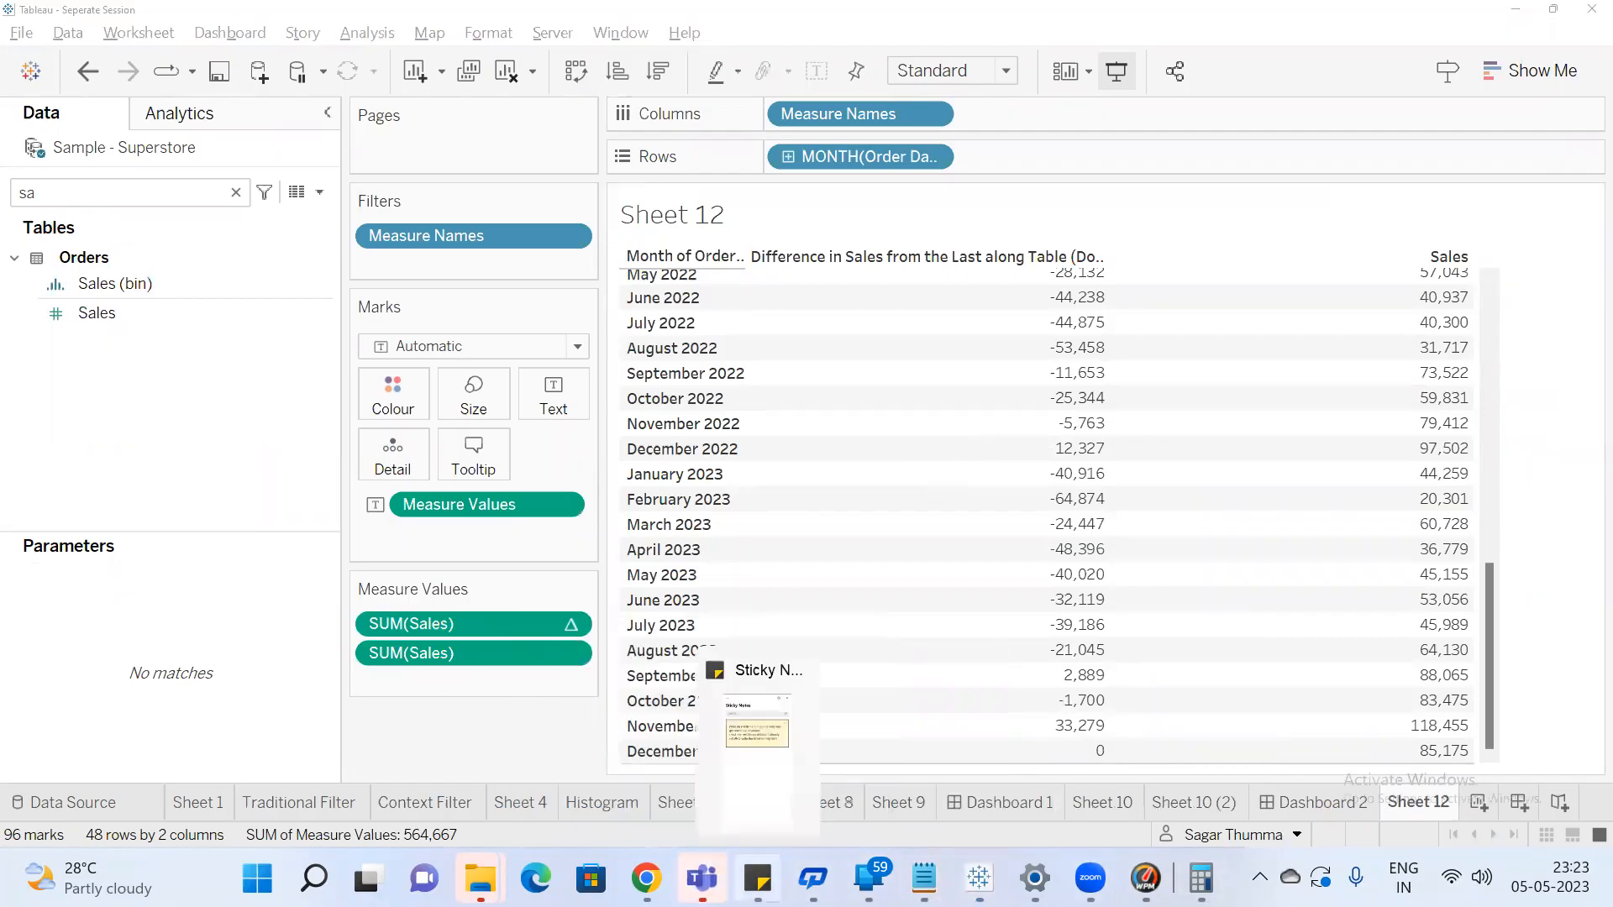
{"action": "right_click", "coordinate": [814, 878]}
{"action": "left_click", "coordinate": [818, 809]}
Switch to the PowerPoint training deck, review the Running Total slide and the one on its calculation options, and return to Tableau
{"action": "left_click", "coordinate": [1145, 878]}
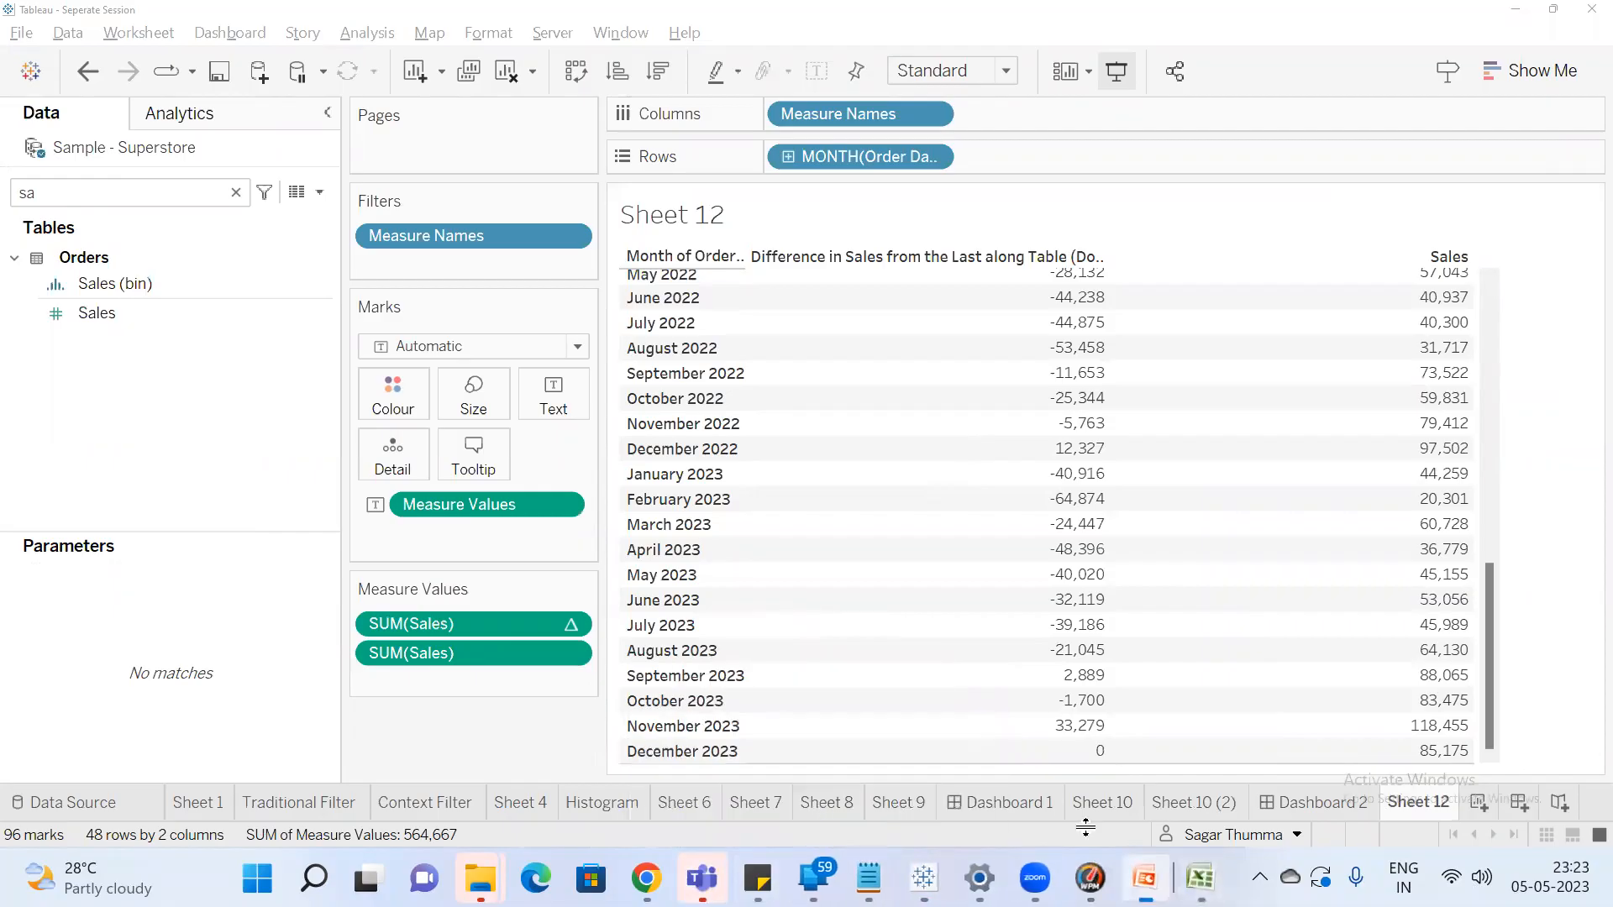
{"action": "left_click", "coordinate": [95, 307]}
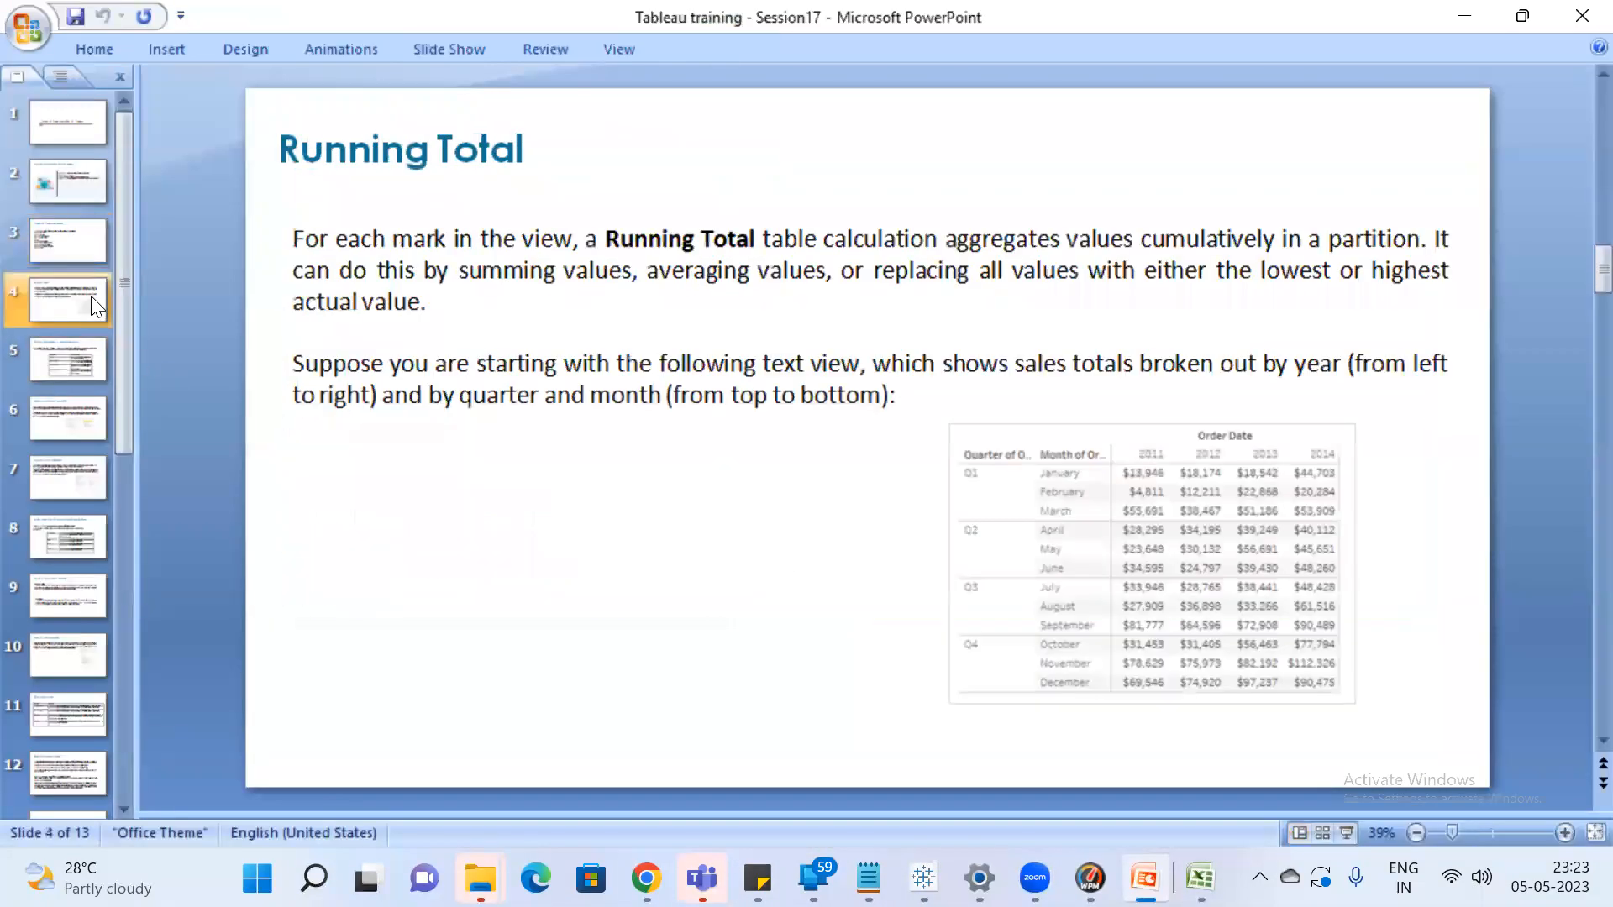
{"action": "key", "text": "Down"}
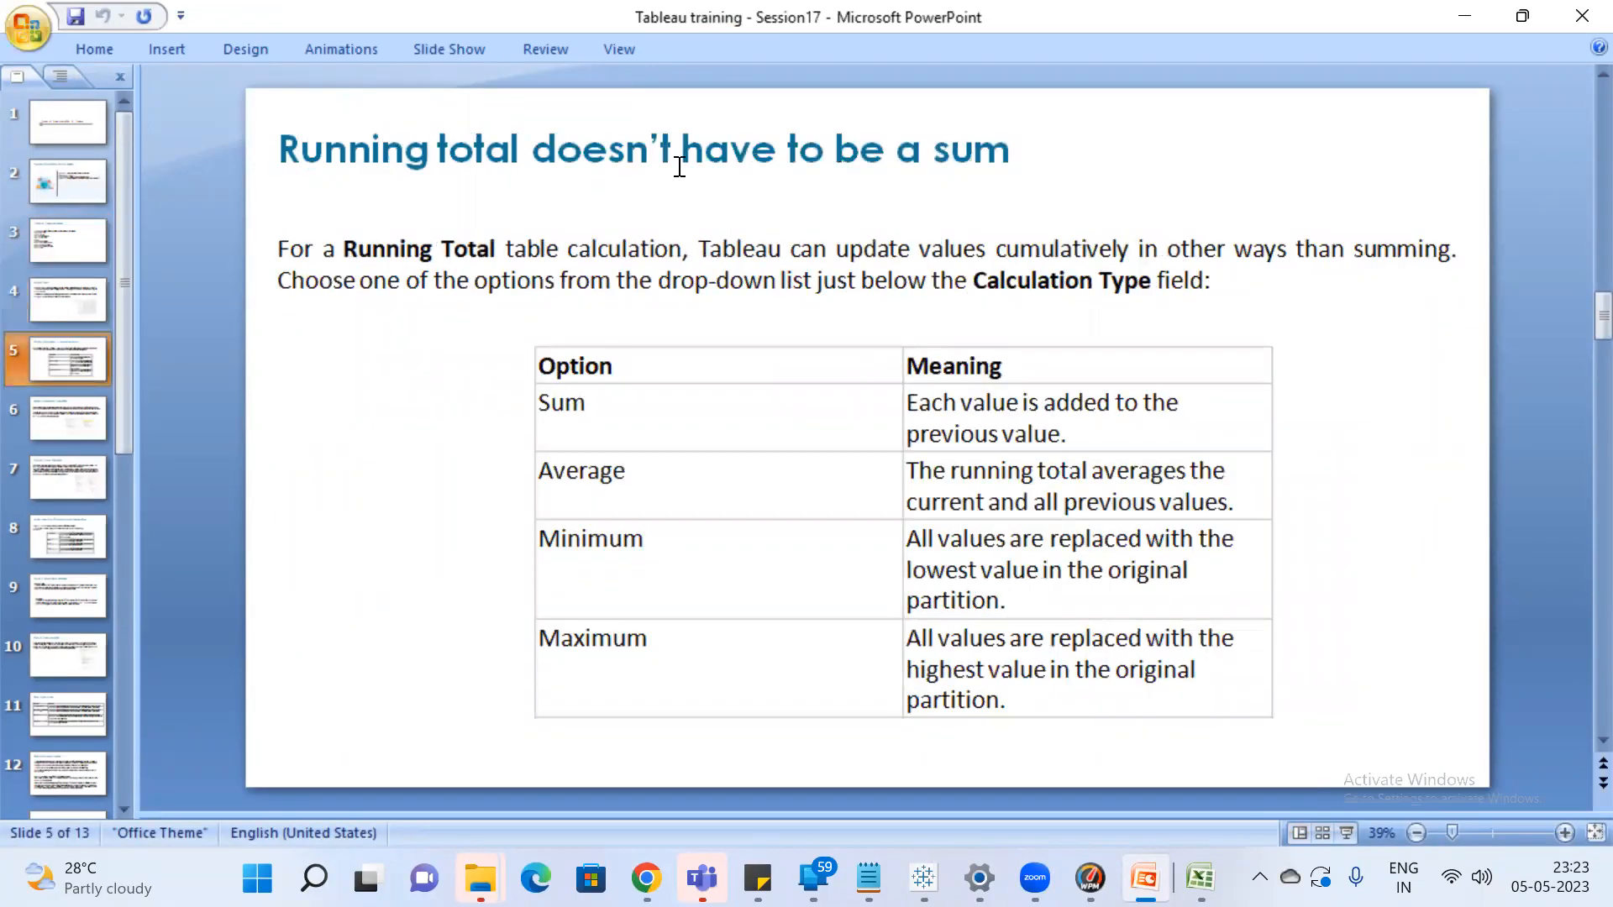
{"action": "left_click", "coordinate": [1446, 22]}
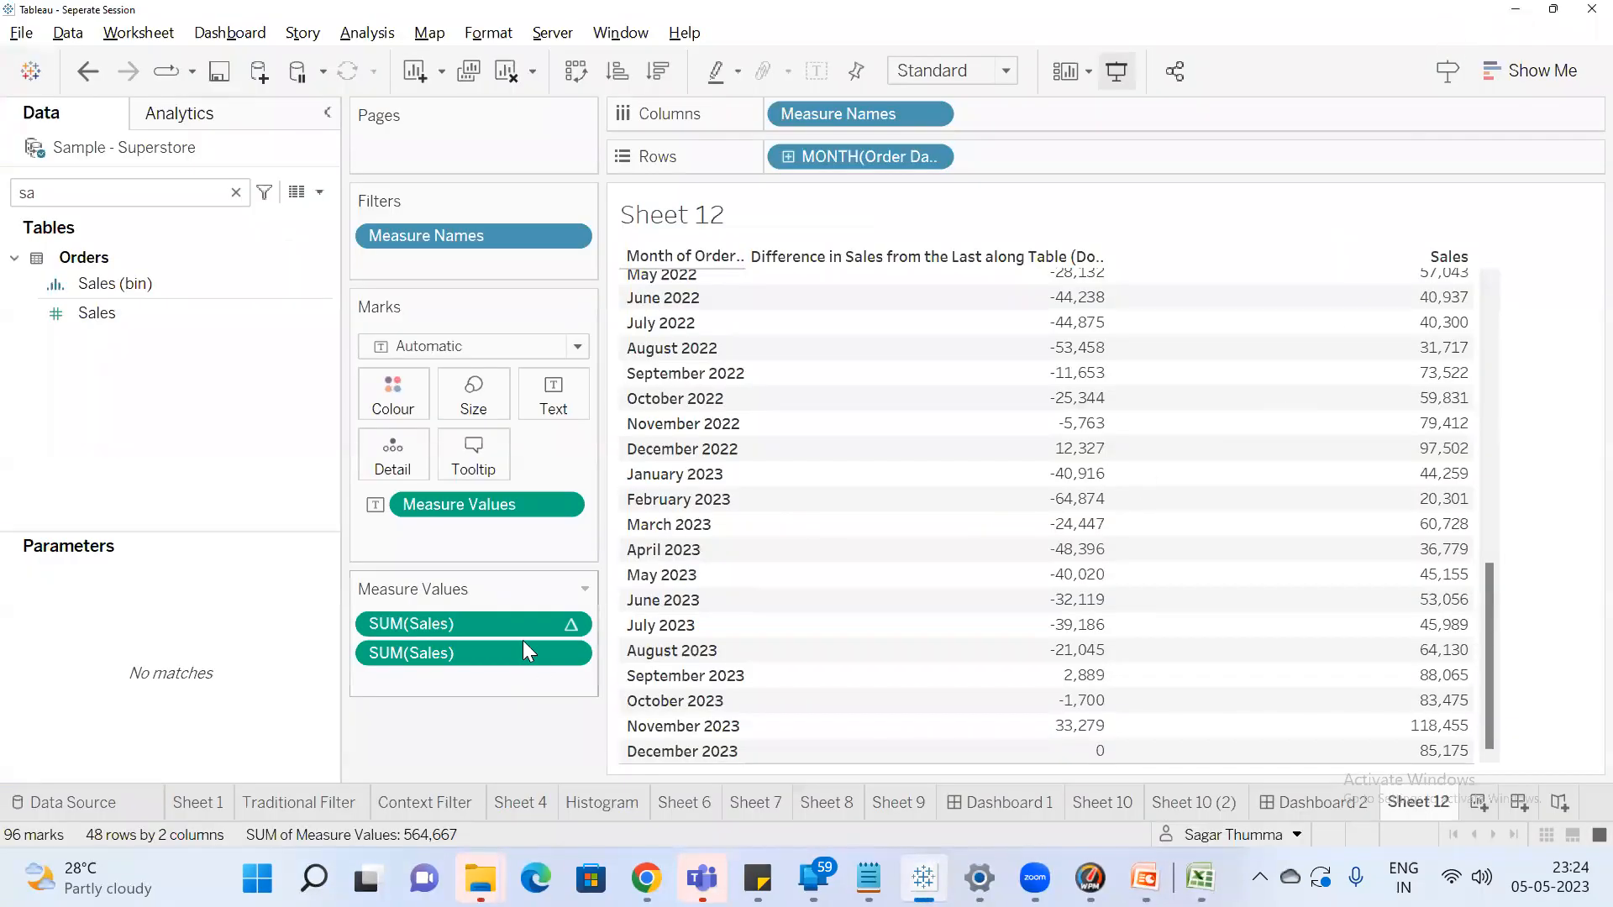
View the table calculation settings of the Sales difference measure and close them without changes
{"action": "right_click", "coordinate": [542, 625]}
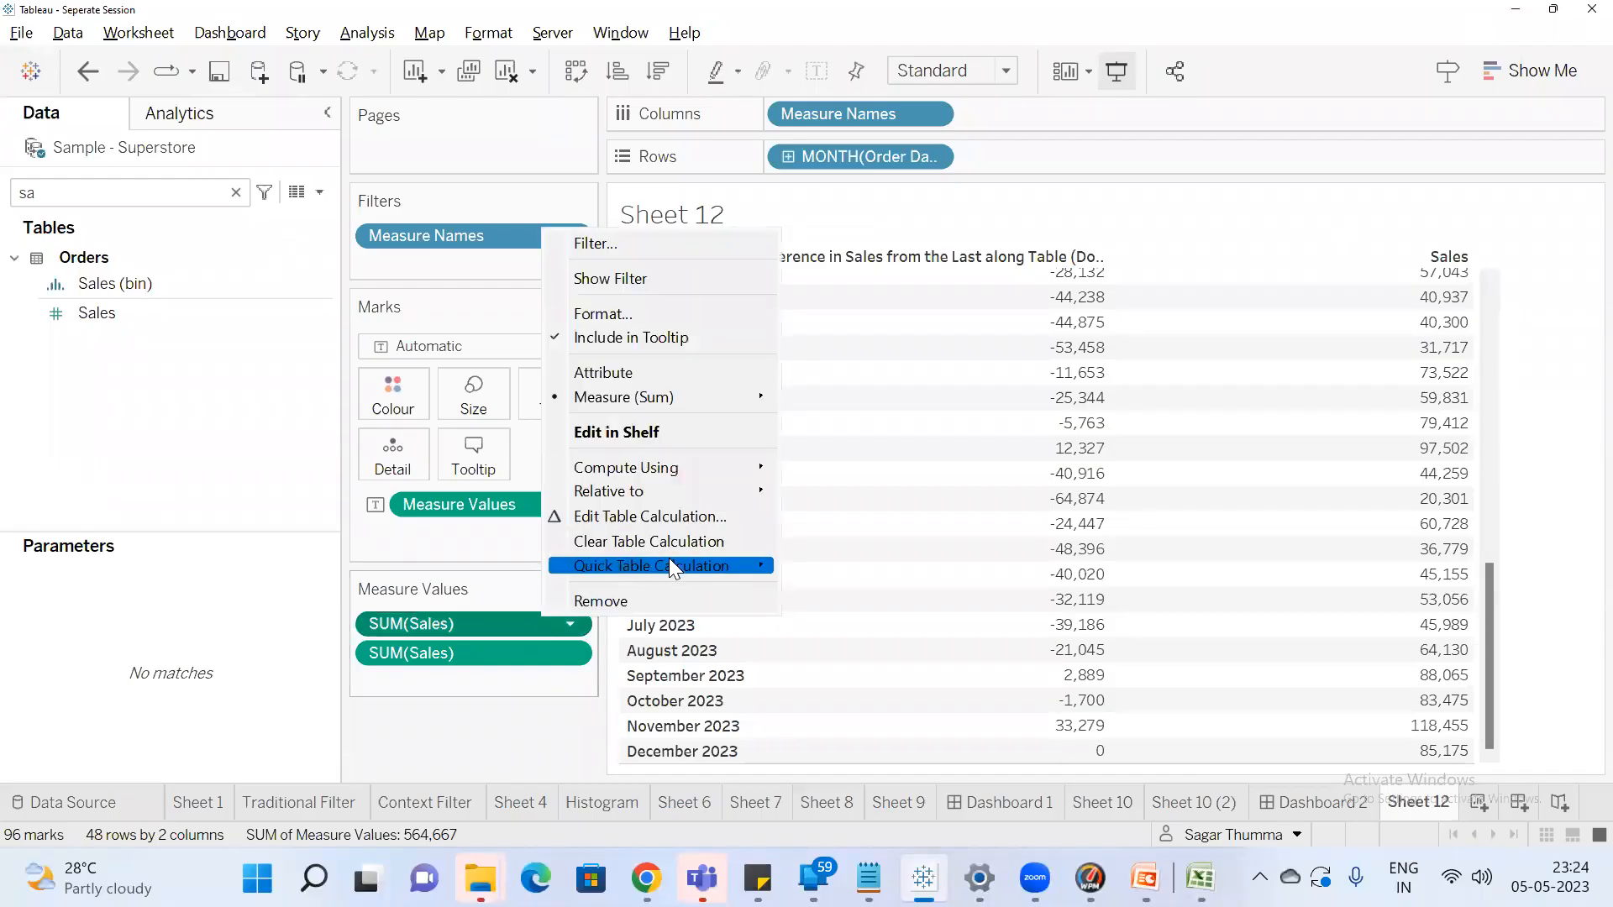
{"action": "mouse_move", "coordinate": [672, 567]}
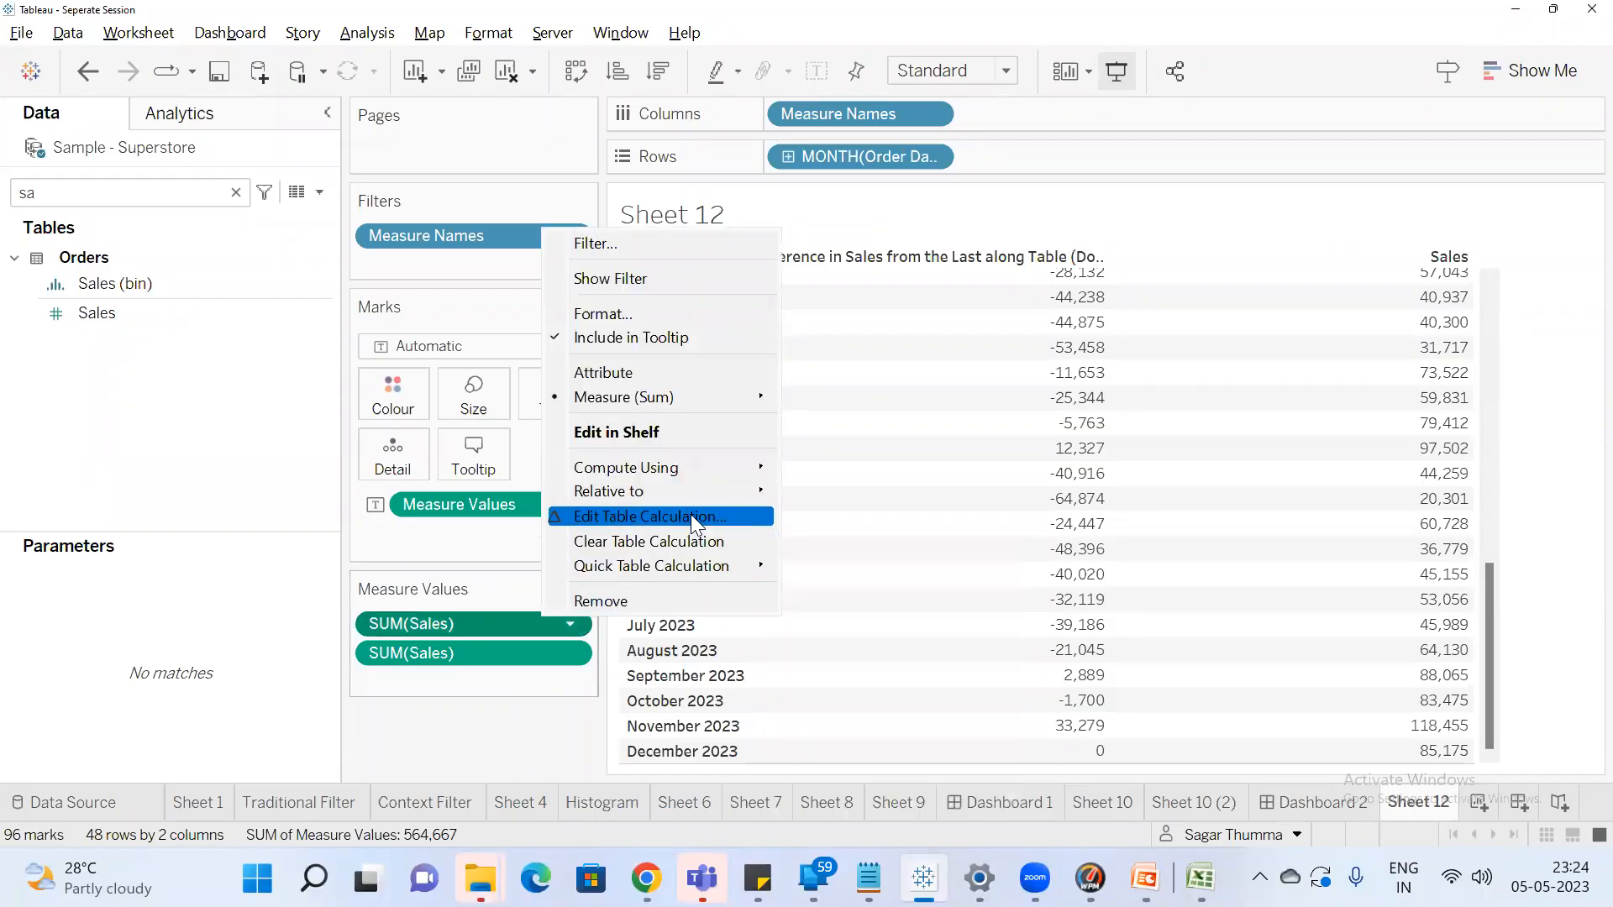
{"action": "left_click", "coordinate": [690, 514]}
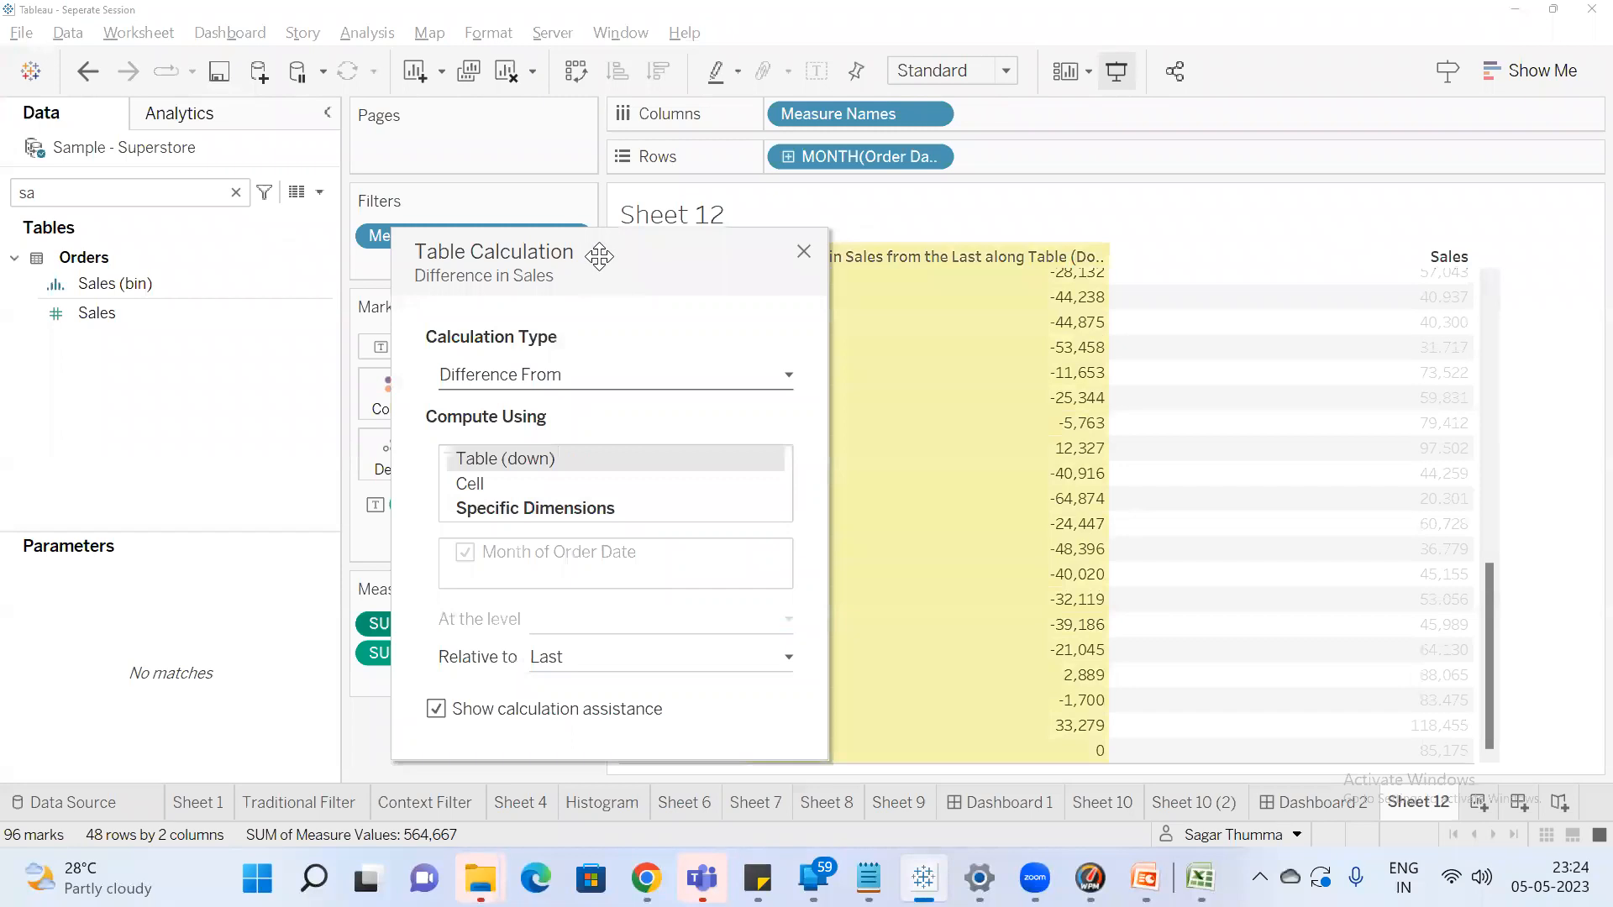
{"action": "left_click", "coordinate": [802, 251]}
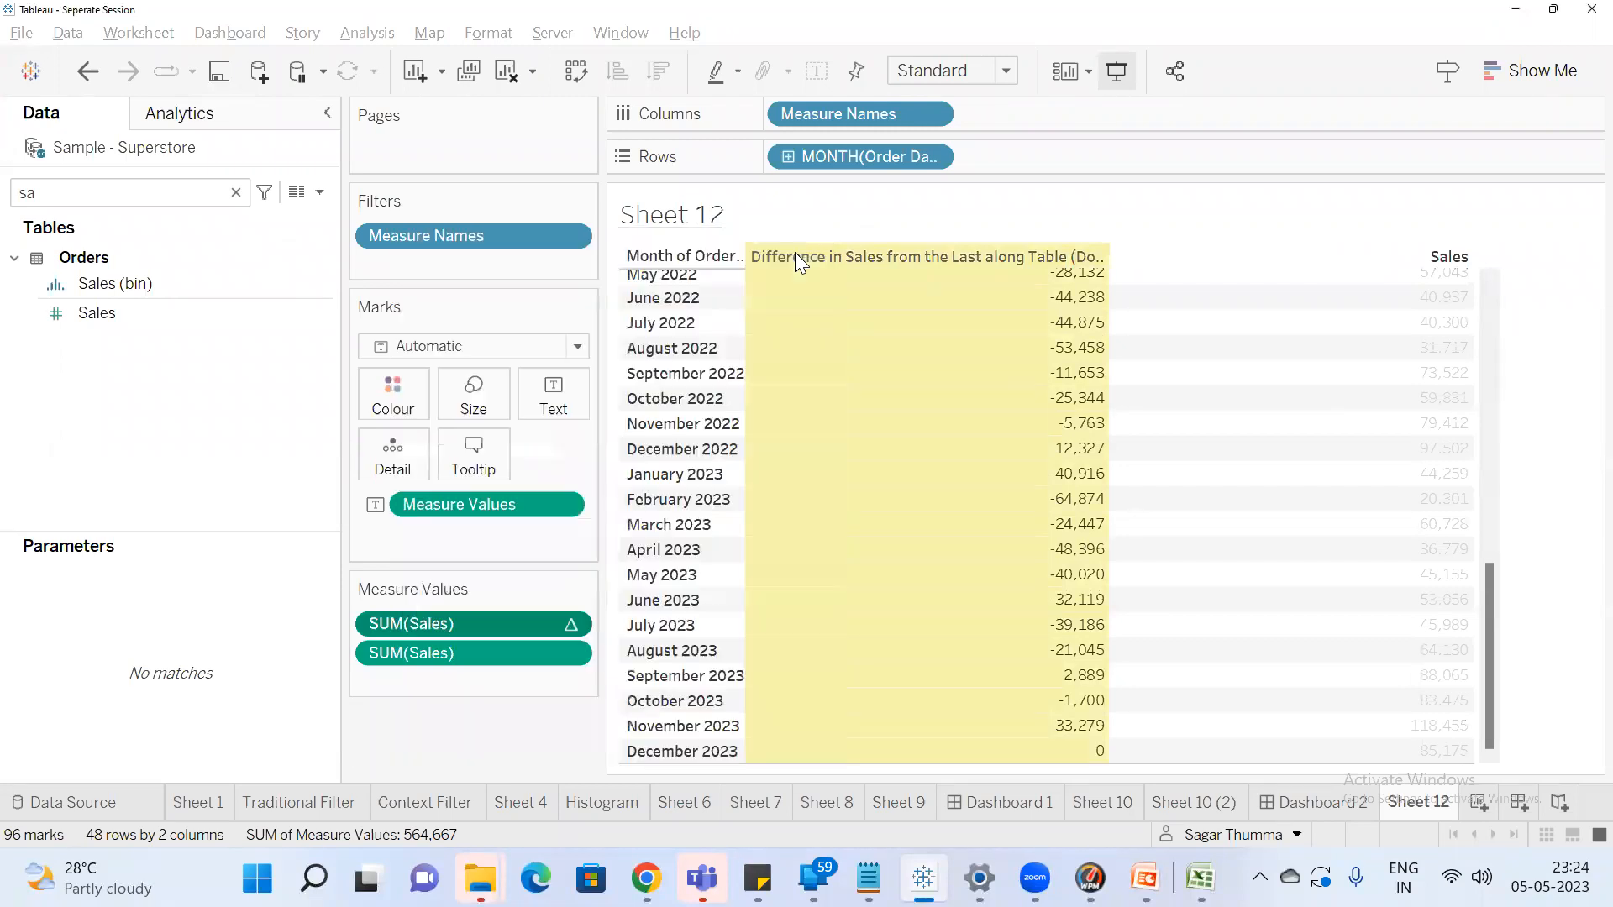
Change the aggregation of the Sales difference measure to Average
{"action": "right_click", "coordinate": [437, 619]}
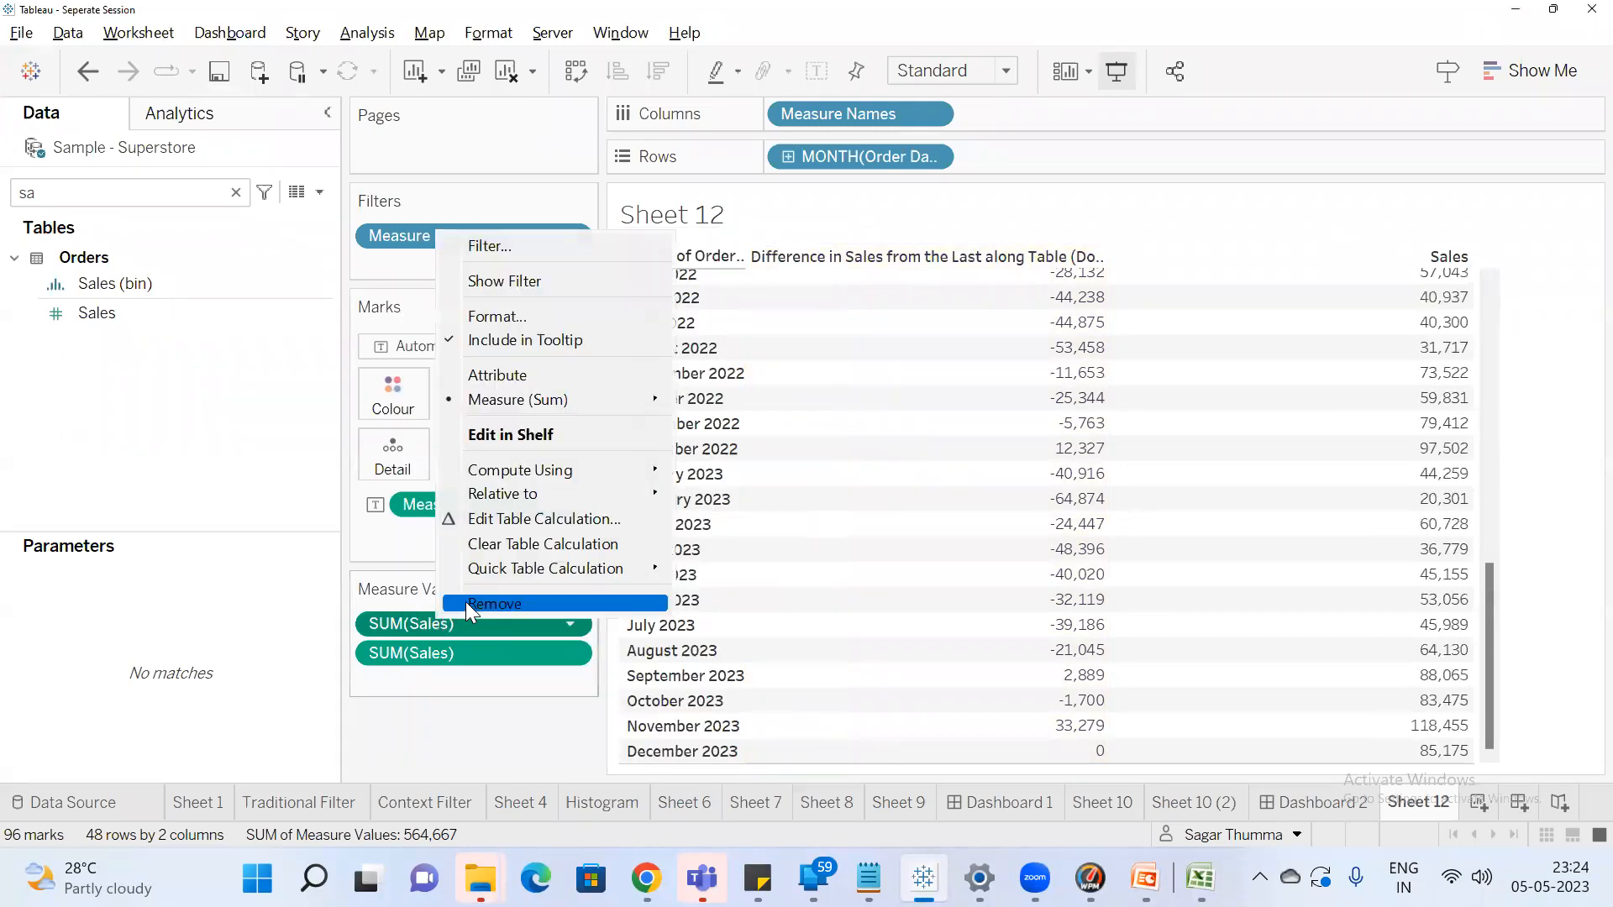
{"action": "mouse_move", "coordinate": [580, 403]}
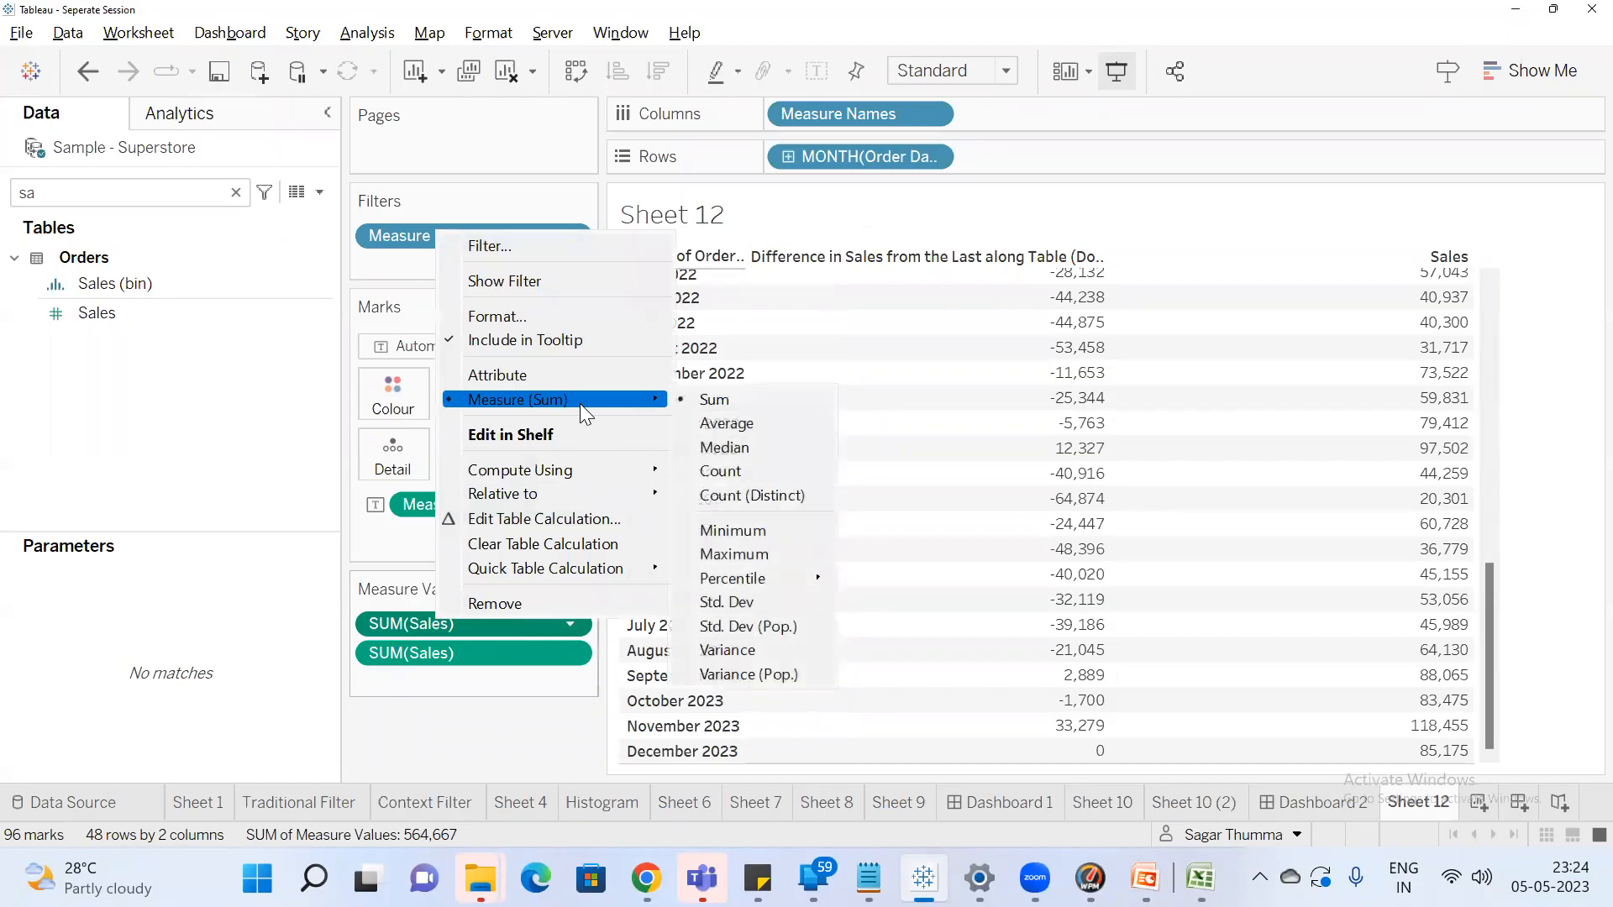
{"action": "left_click", "coordinate": [727, 422]}
{"action": "scroll", "coordinate": [1519, 410], "scroll_direction": "up", "scroll_amount": 10}
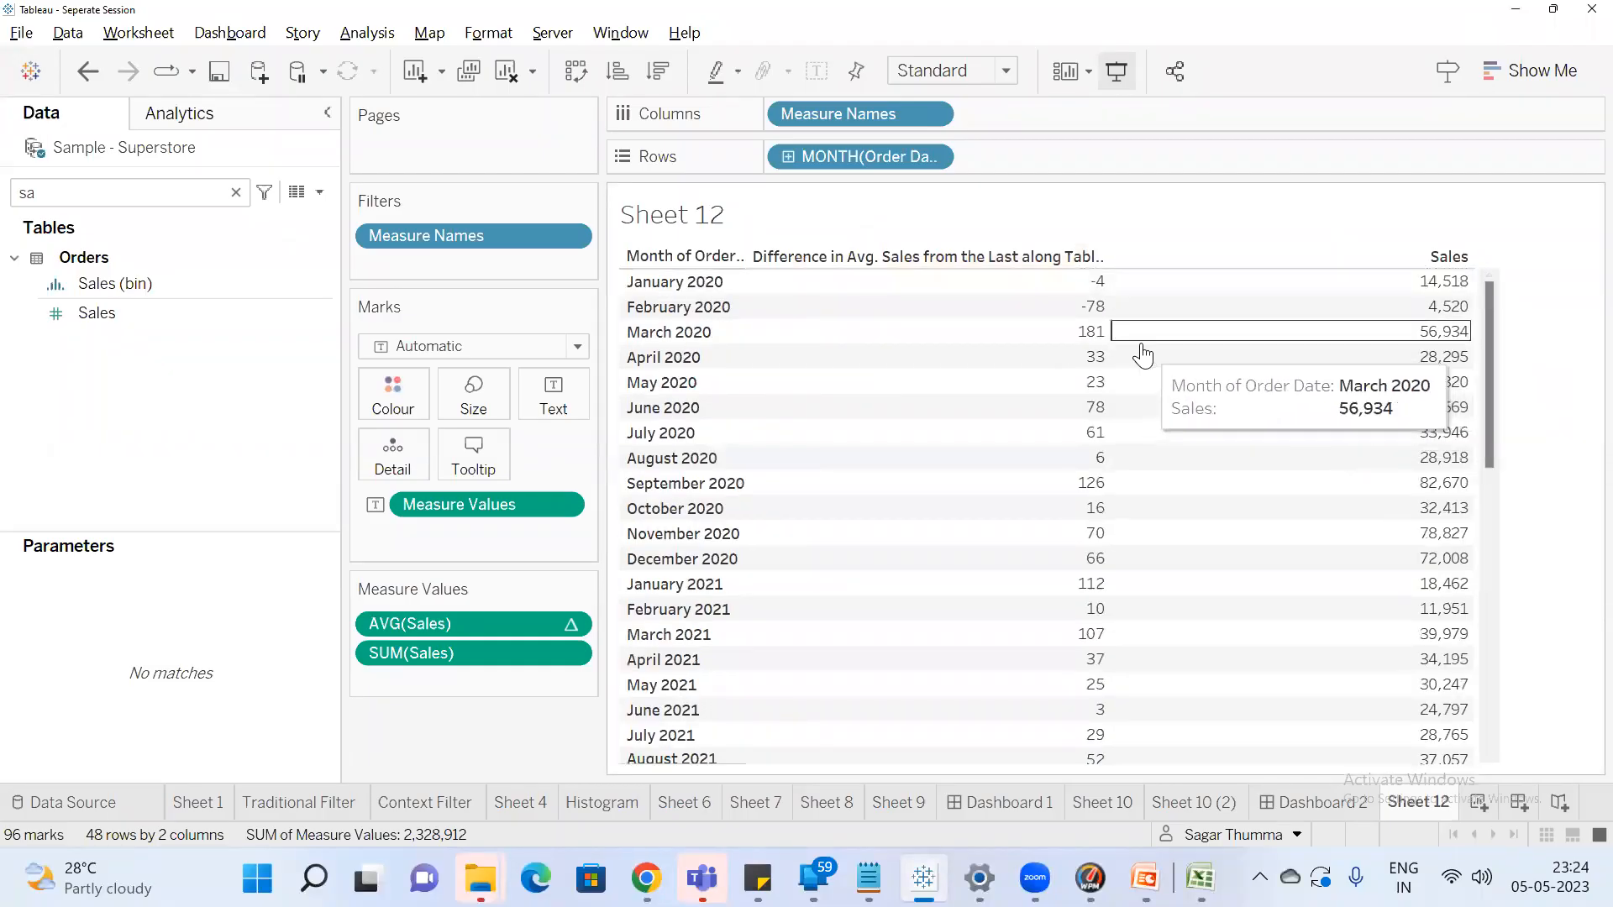
Apply the Running Total quick table calculation to the averaged Sales measure in place of Difference
{"action": "right_click", "coordinate": [506, 622]}
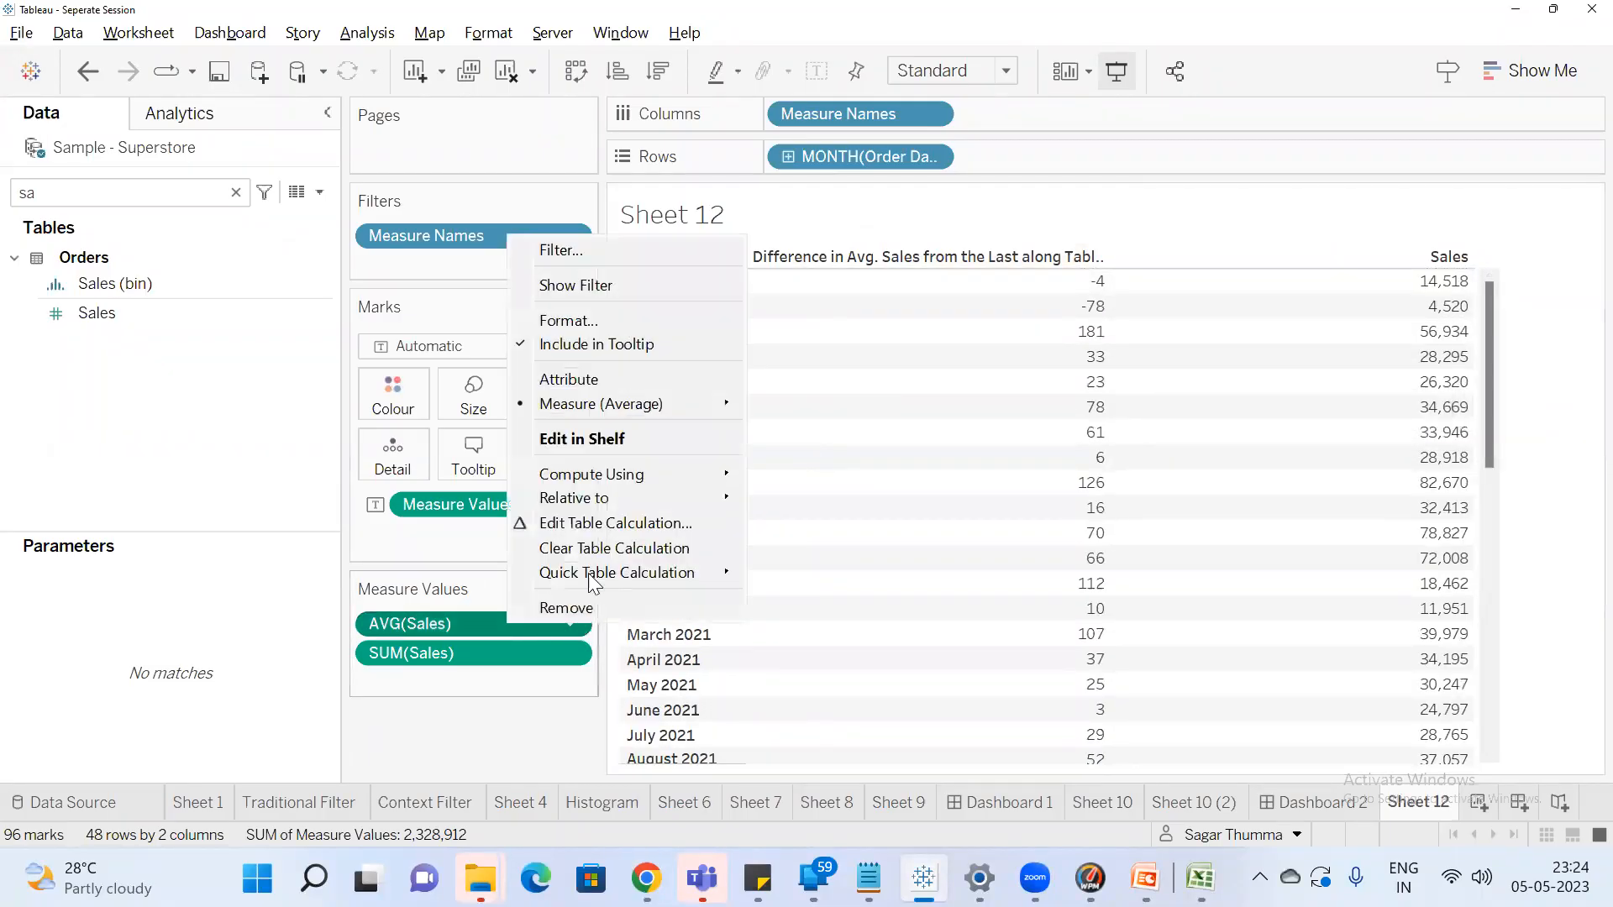
{"action": "mouse_move", "coordinate": [660, 563]}
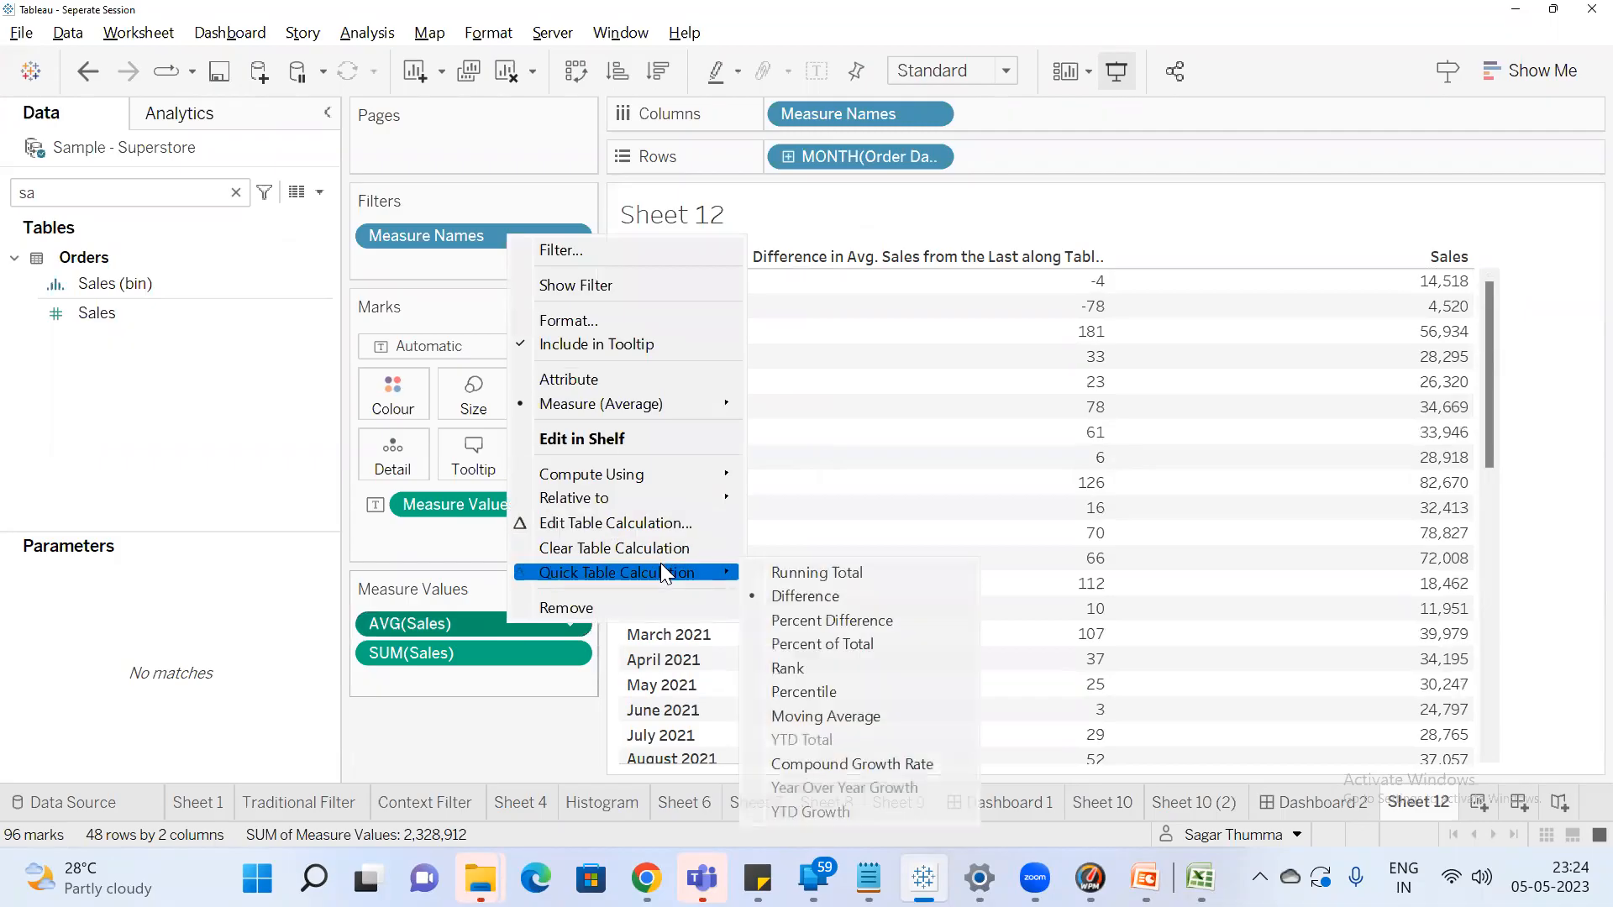
{"action": "left_click", "coordinate": [797, 571]}
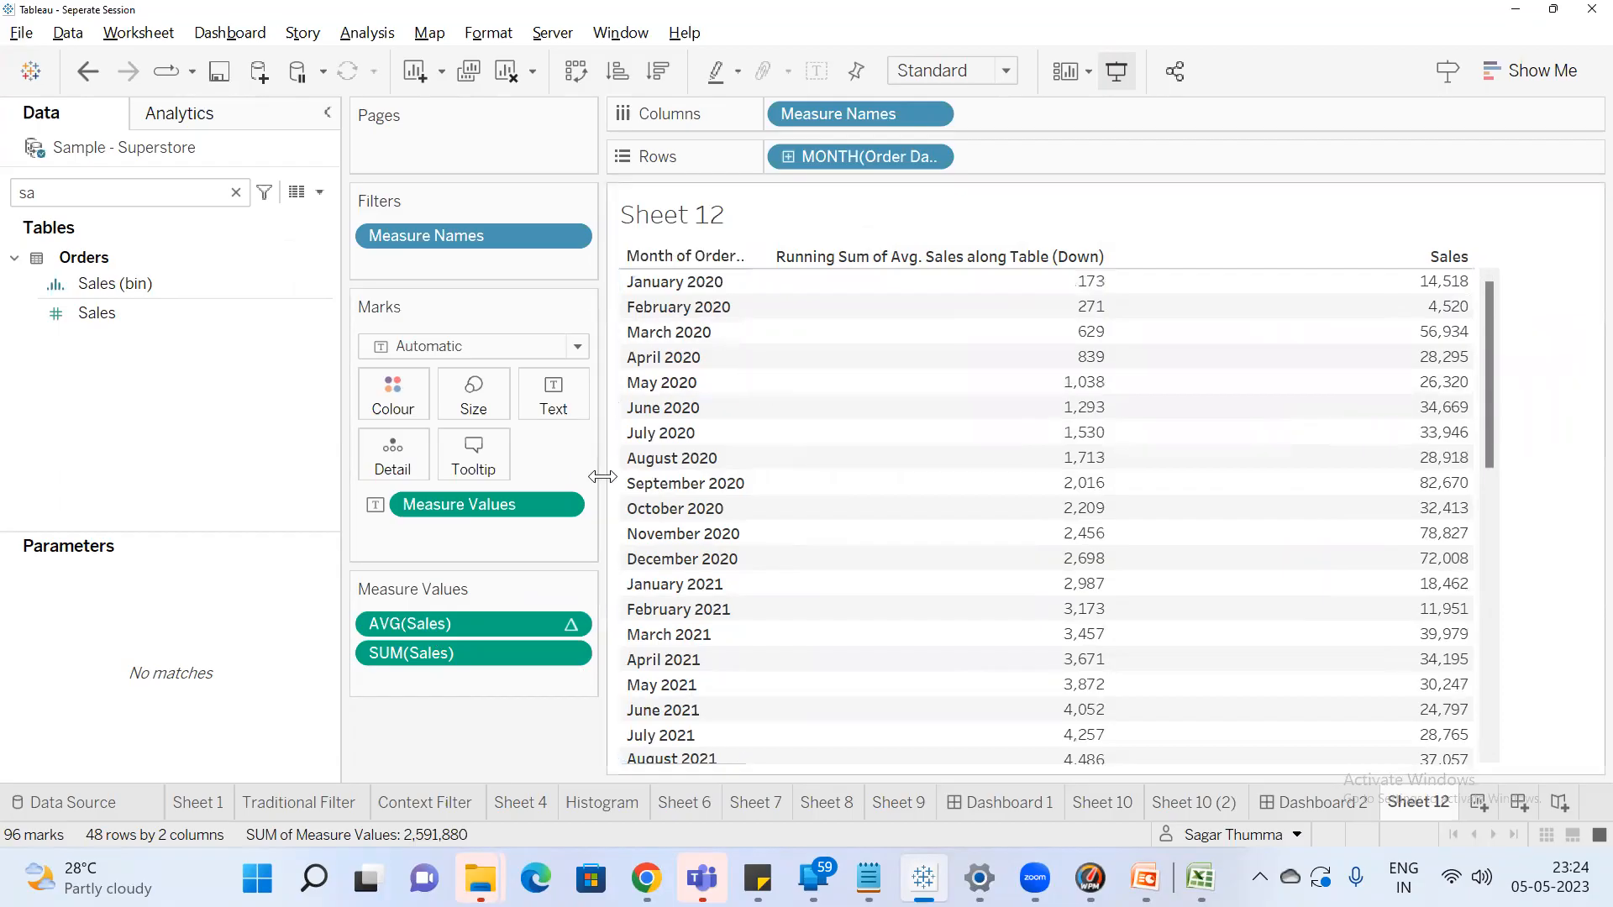
Change the plain Sales measure's aggregation to Average to match the running total column
{"action": "right_click", "coordinate": [487, 648]}
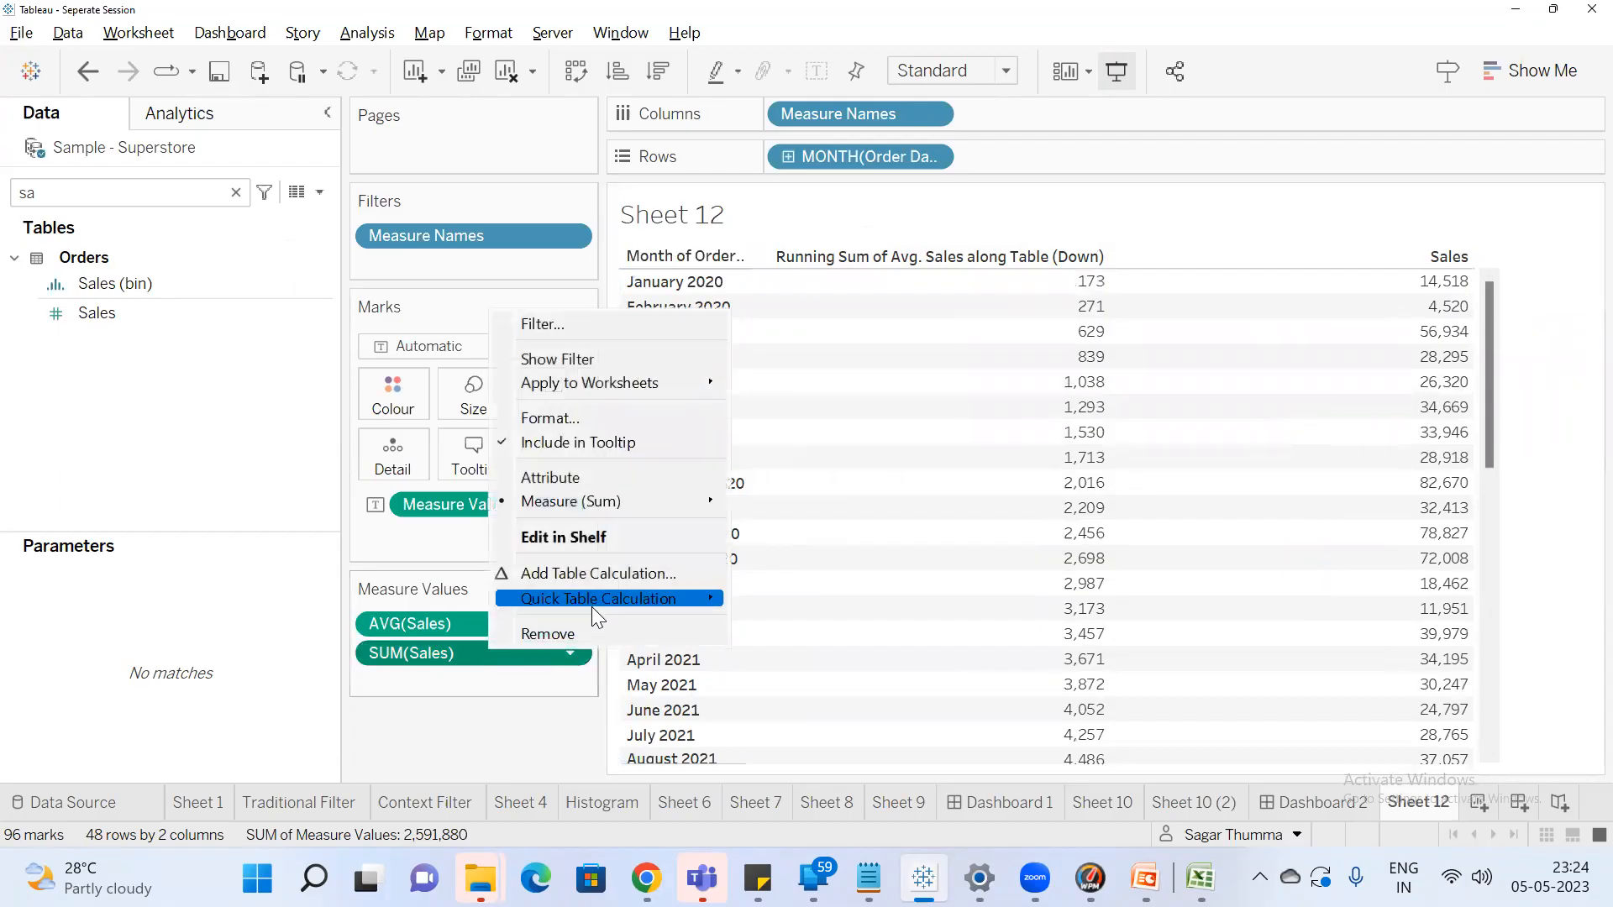
{"action": "mouse_move", "coordinate": [614, 504]}
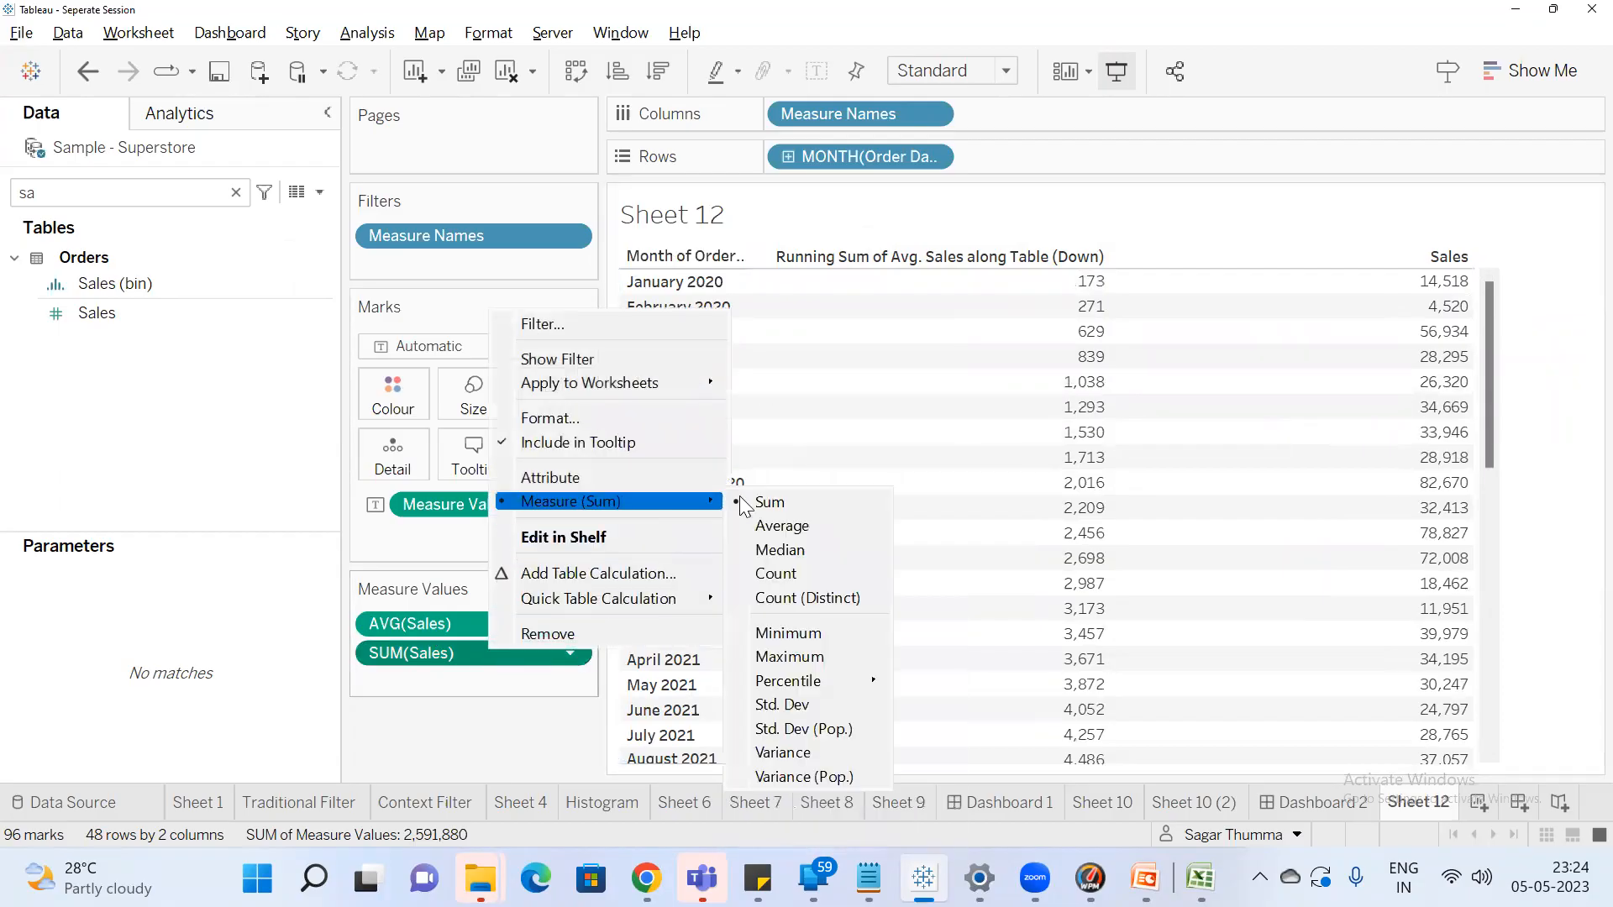
{"action": "left_click", "coordinate": [775, 526]}
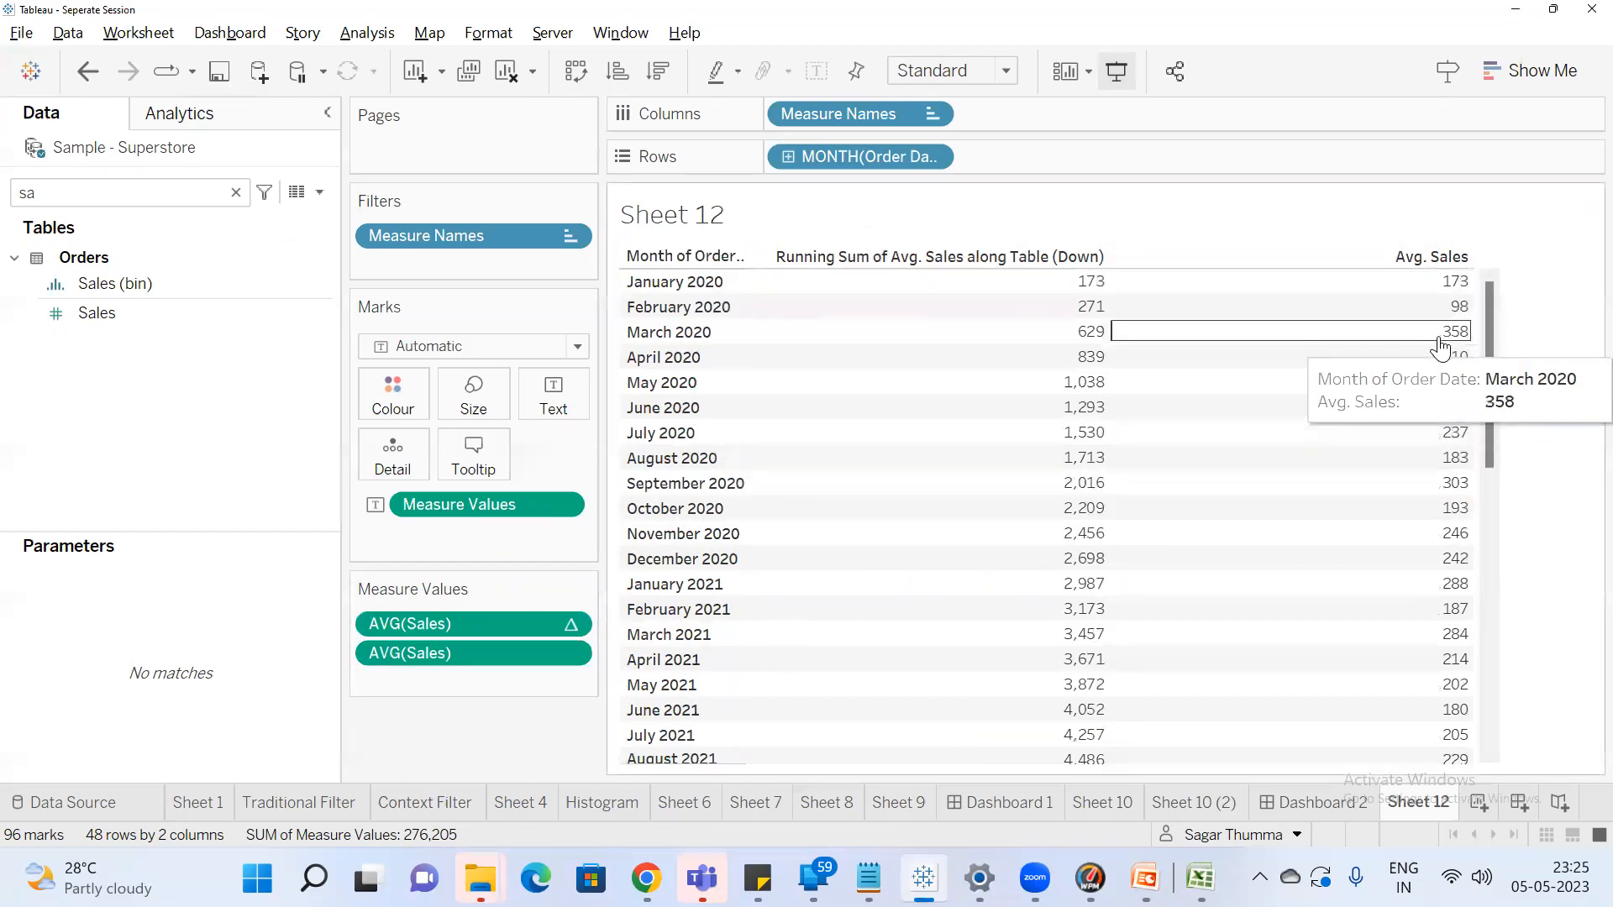
Check the running total's quick calculation type and compare the January and February 2020 Avg. Sales values with the running sum
{"action": "right_click", "coordinate": [447, 627]}
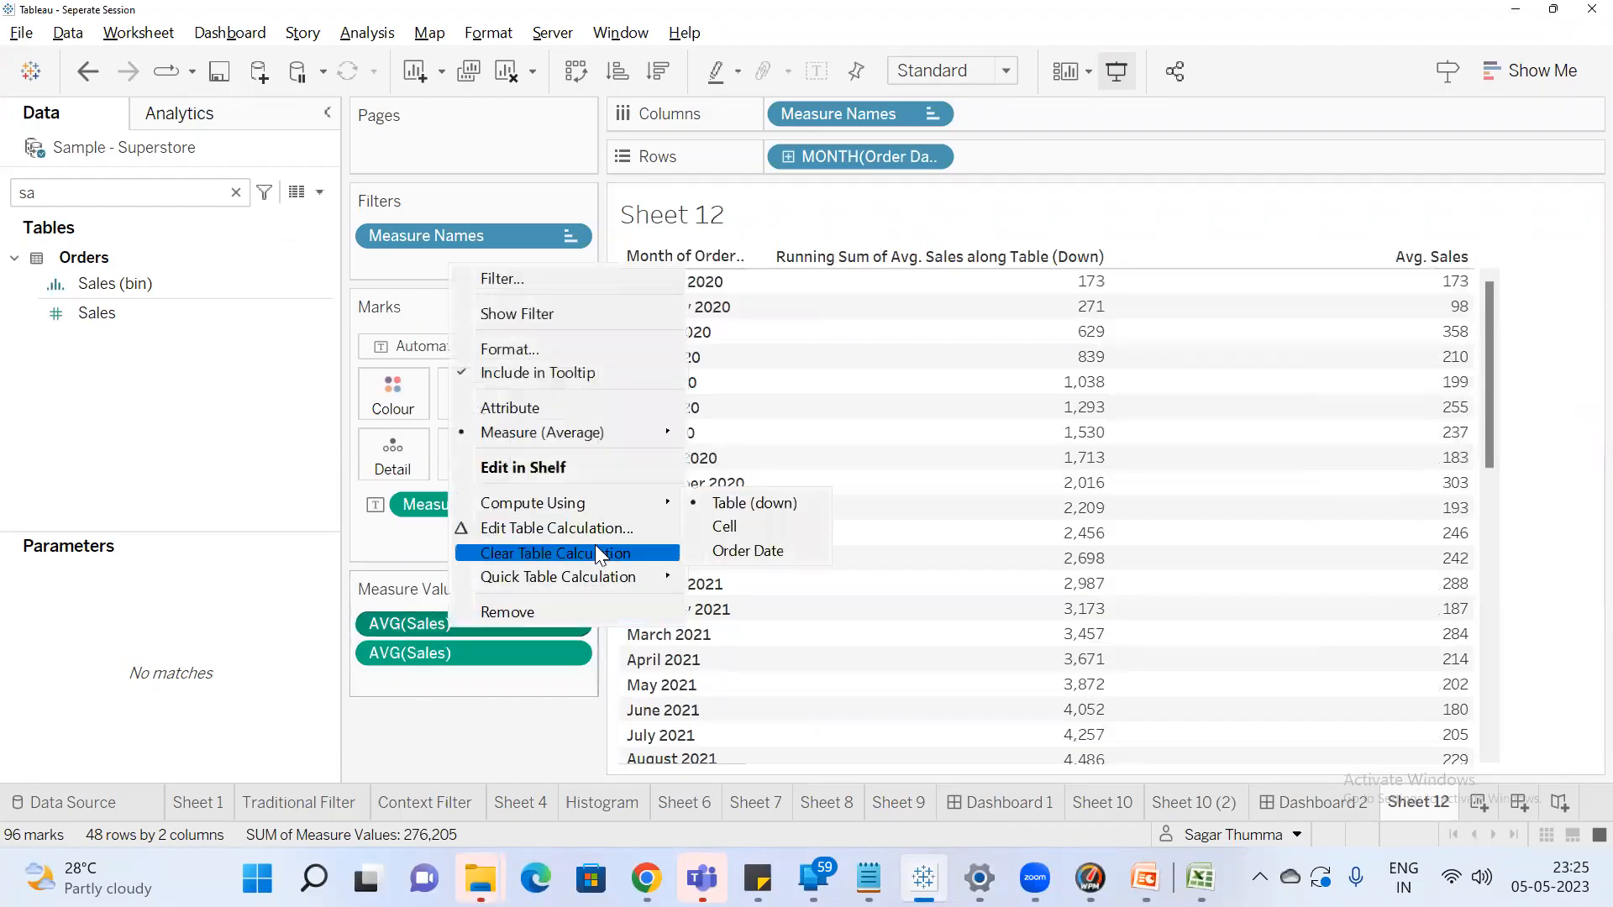
{"action": "mouse_move", "coordinate": [596, 576]}
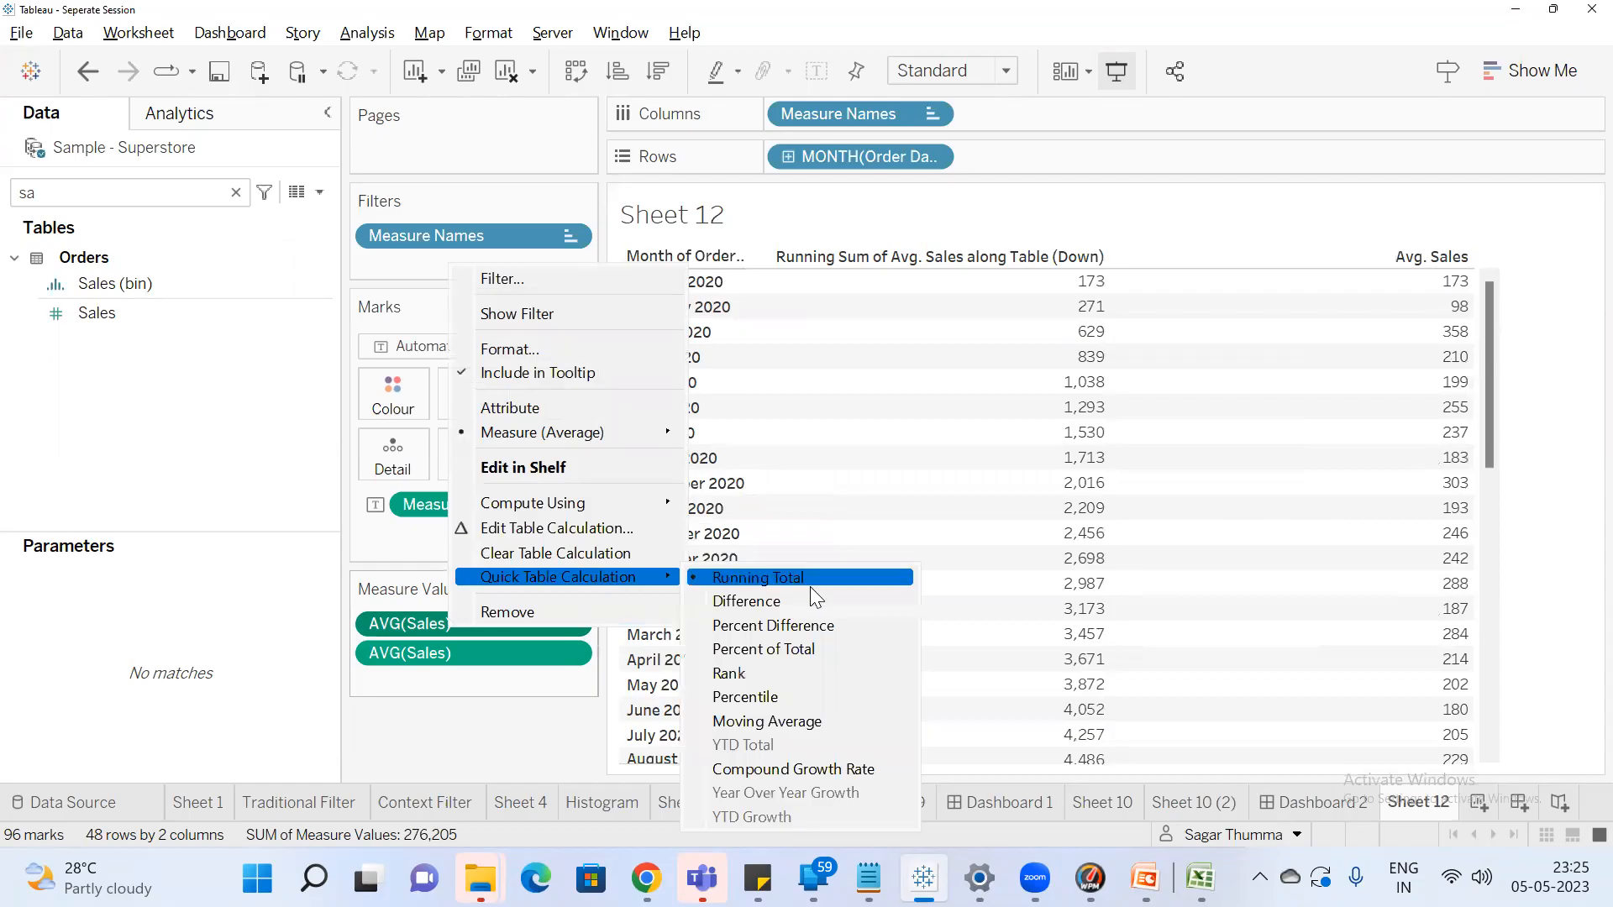
{"action": "left_click", "coordinate": [1527, 311]}
{"action": "mouse_move", "coordinate": [1100, 282]}
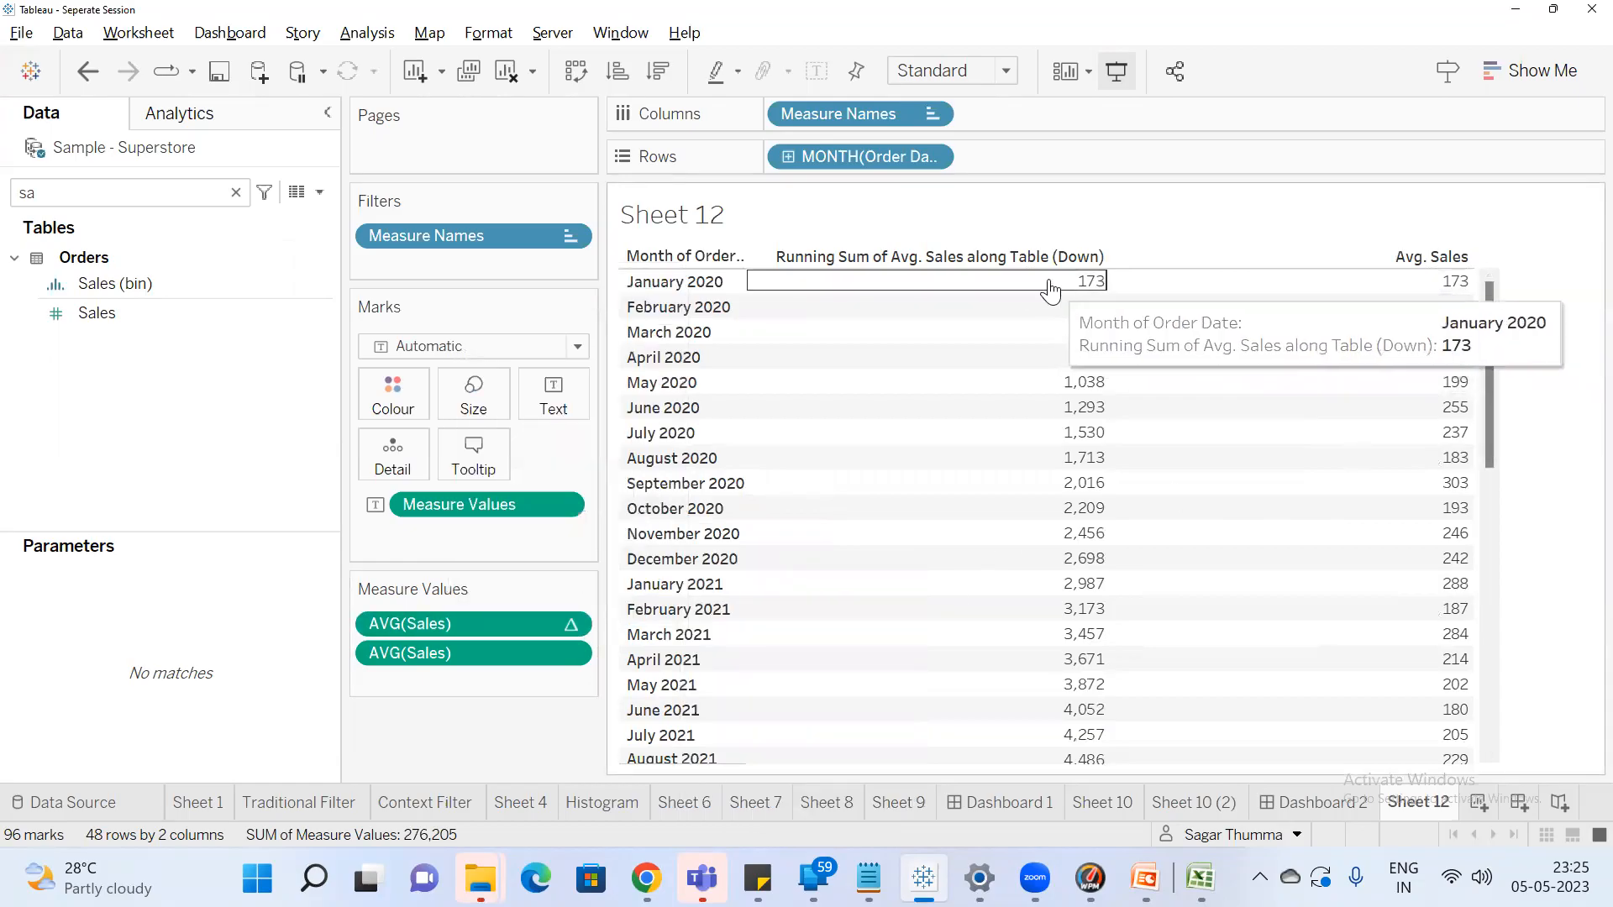
{"action": "left_click", "coordinate": [1462, 282]}
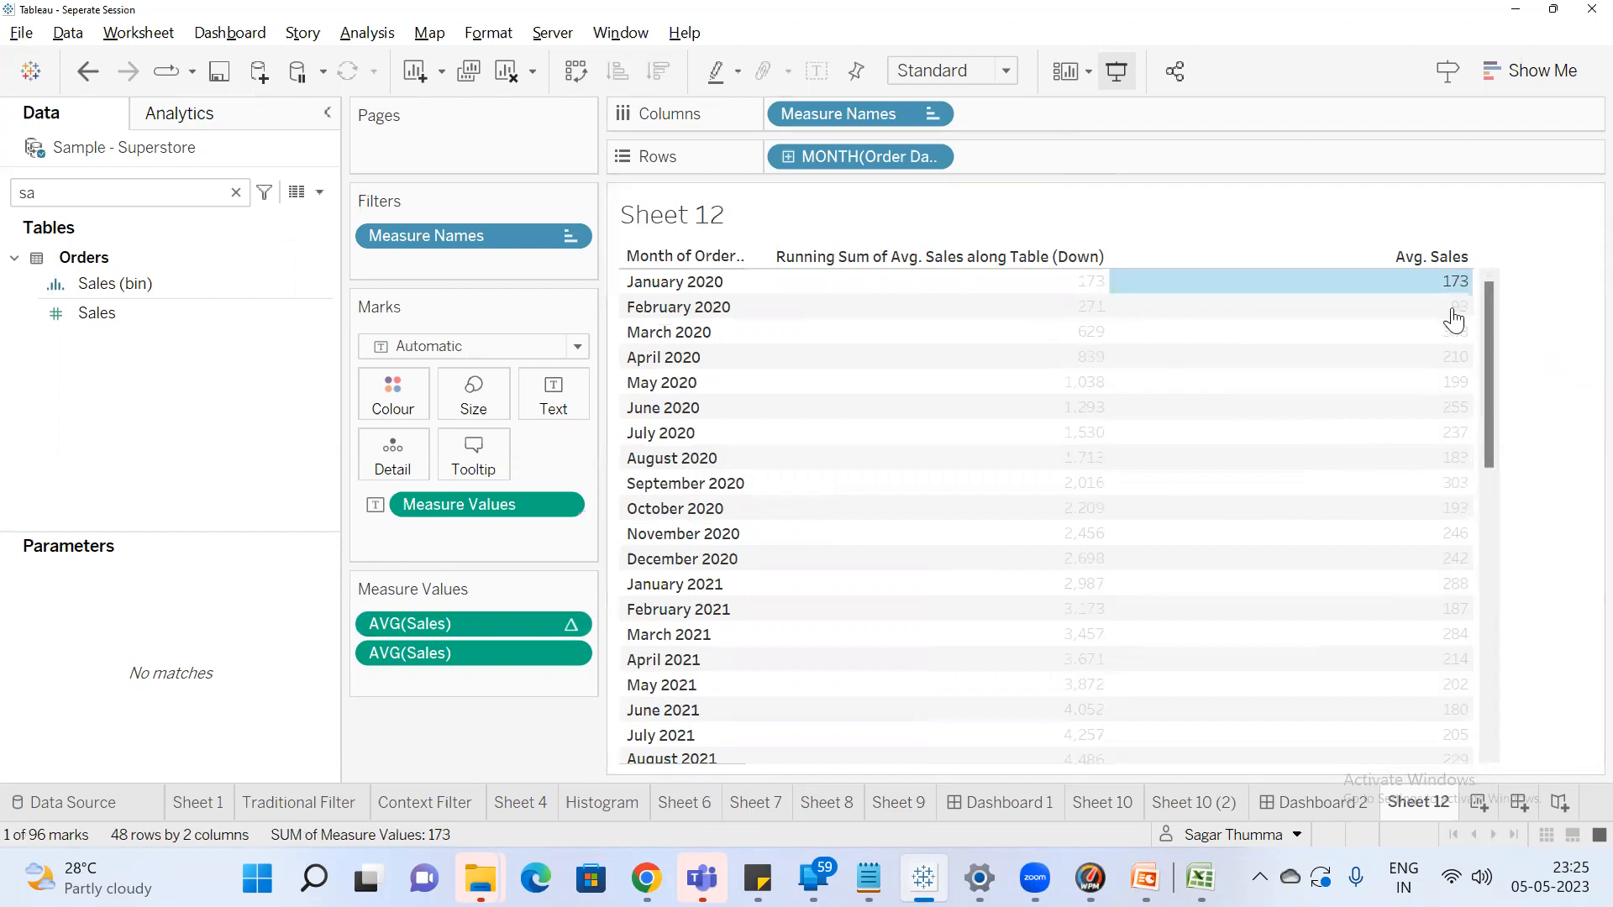
{"action": "left_click", "coordinate": [1453, 311], "text": "ctrl"}
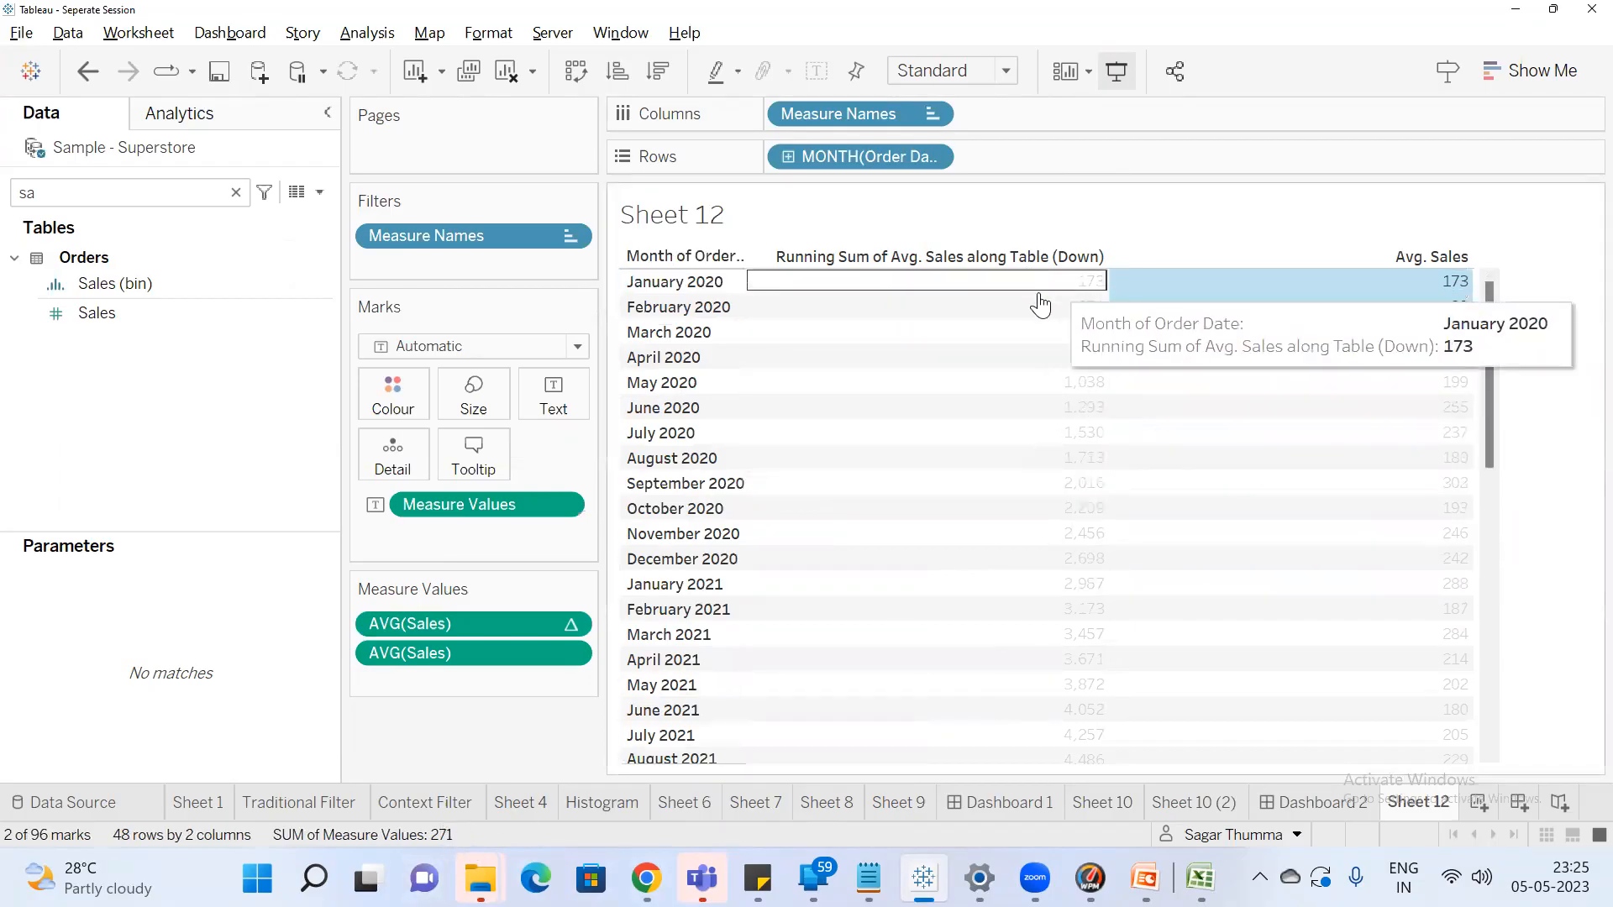
{"action": "left_click", "coordinate": [1550, 294]}
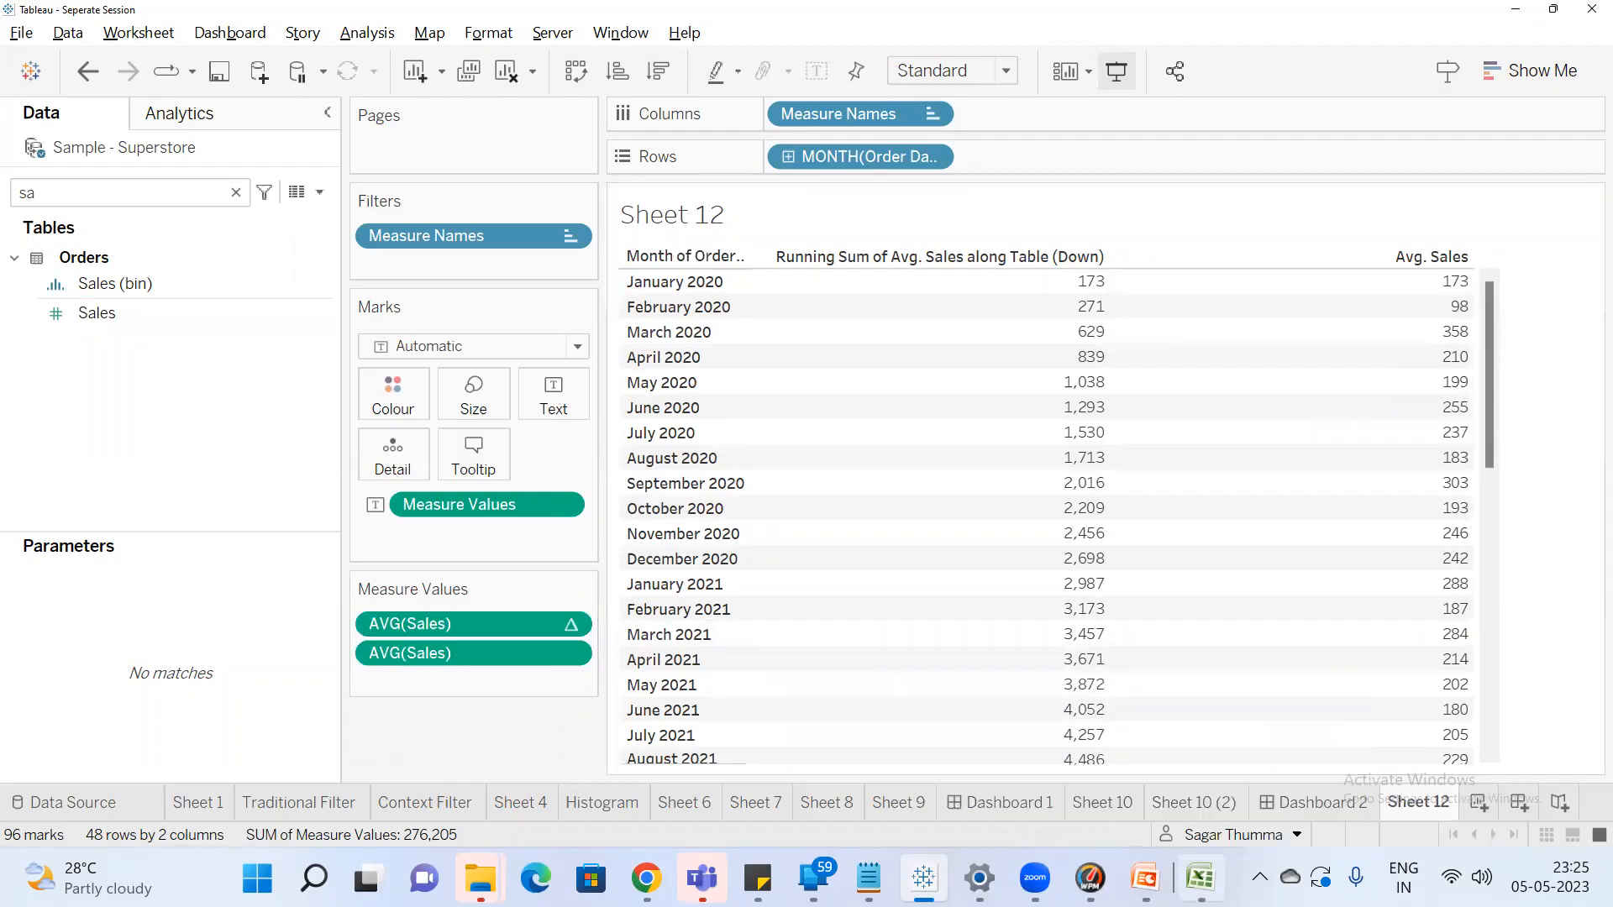
Switch to the PowerPoint training deck, review the Running Total options and Adding a Secondary calculation slides, and return to Tableau
{"action": "mouse_move", "coordinate": [1199, 878]}
{"action": "left_click", "coordinate": [1145, 878]}
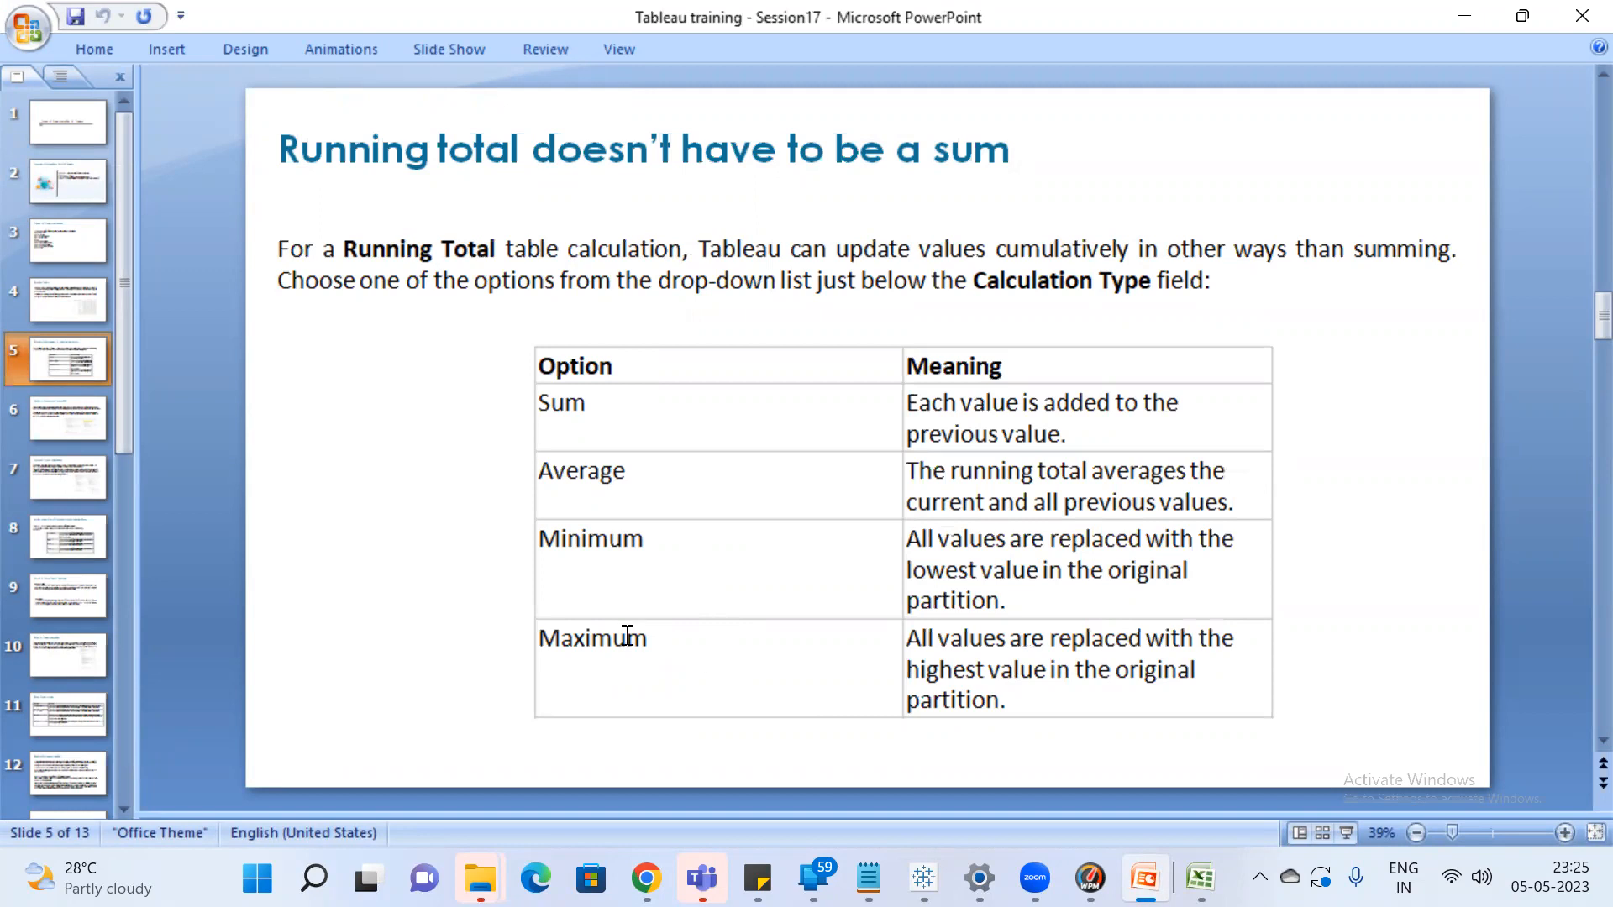
{"action": "left_click", "coordinate": [52, 423]}
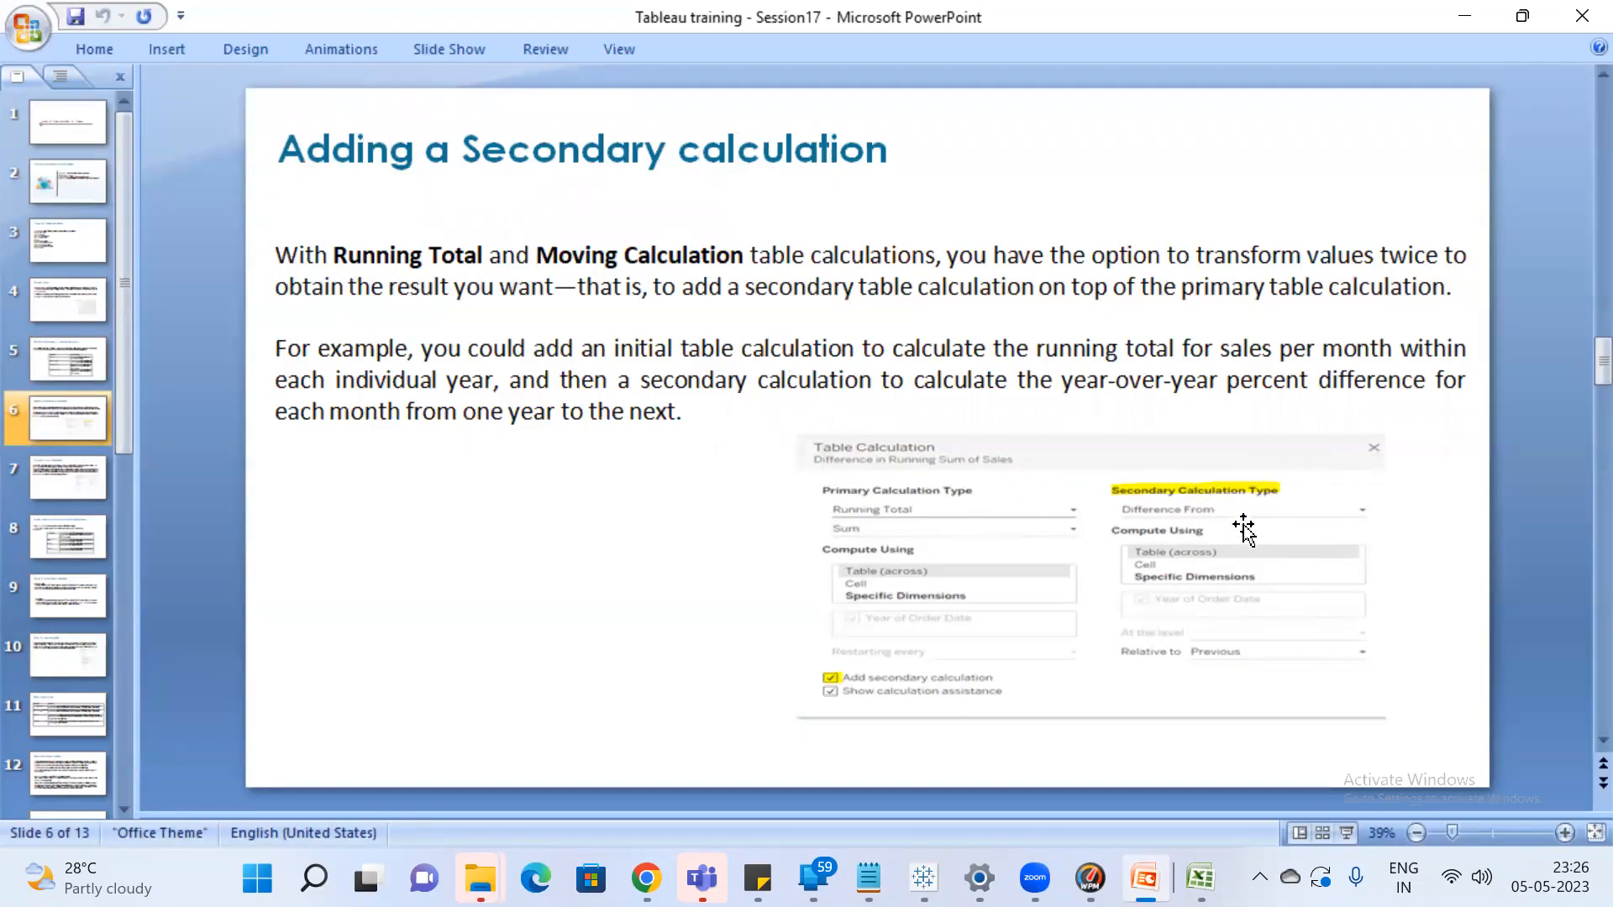
{"action": "left_click", "coordinate": [1466, 15]}
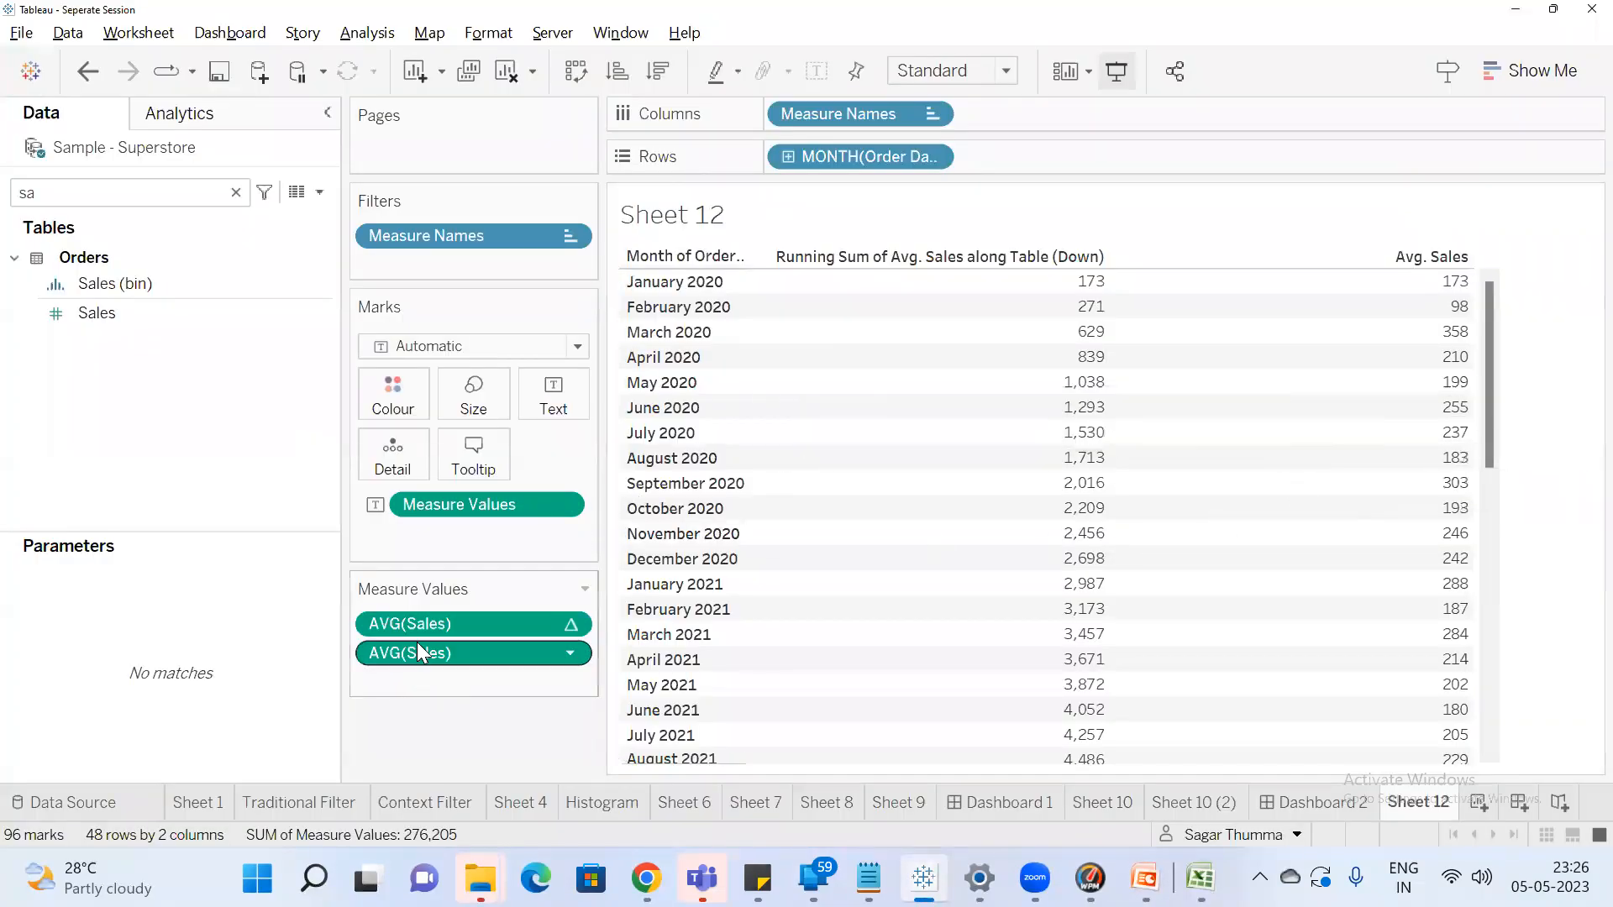
Set the aggregation of both the plain Sales measure and the running total measure back to Sum
{"action": "right_click", "coordinate": [458, 652]}
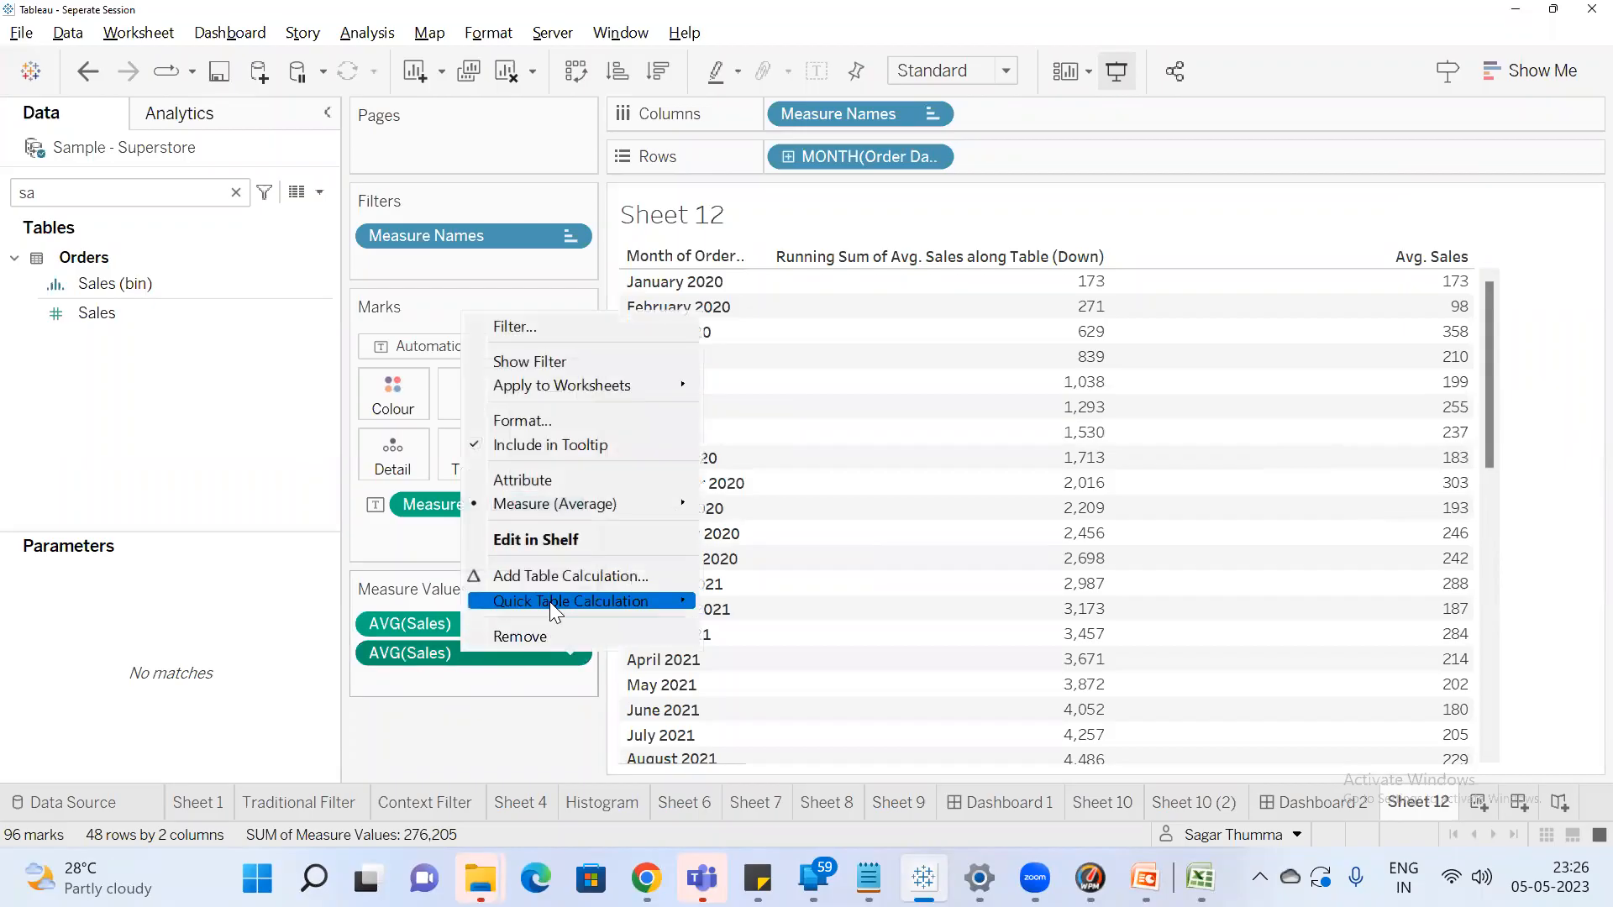
{"action": "mouse_move", "coordinate": [605, 504]}
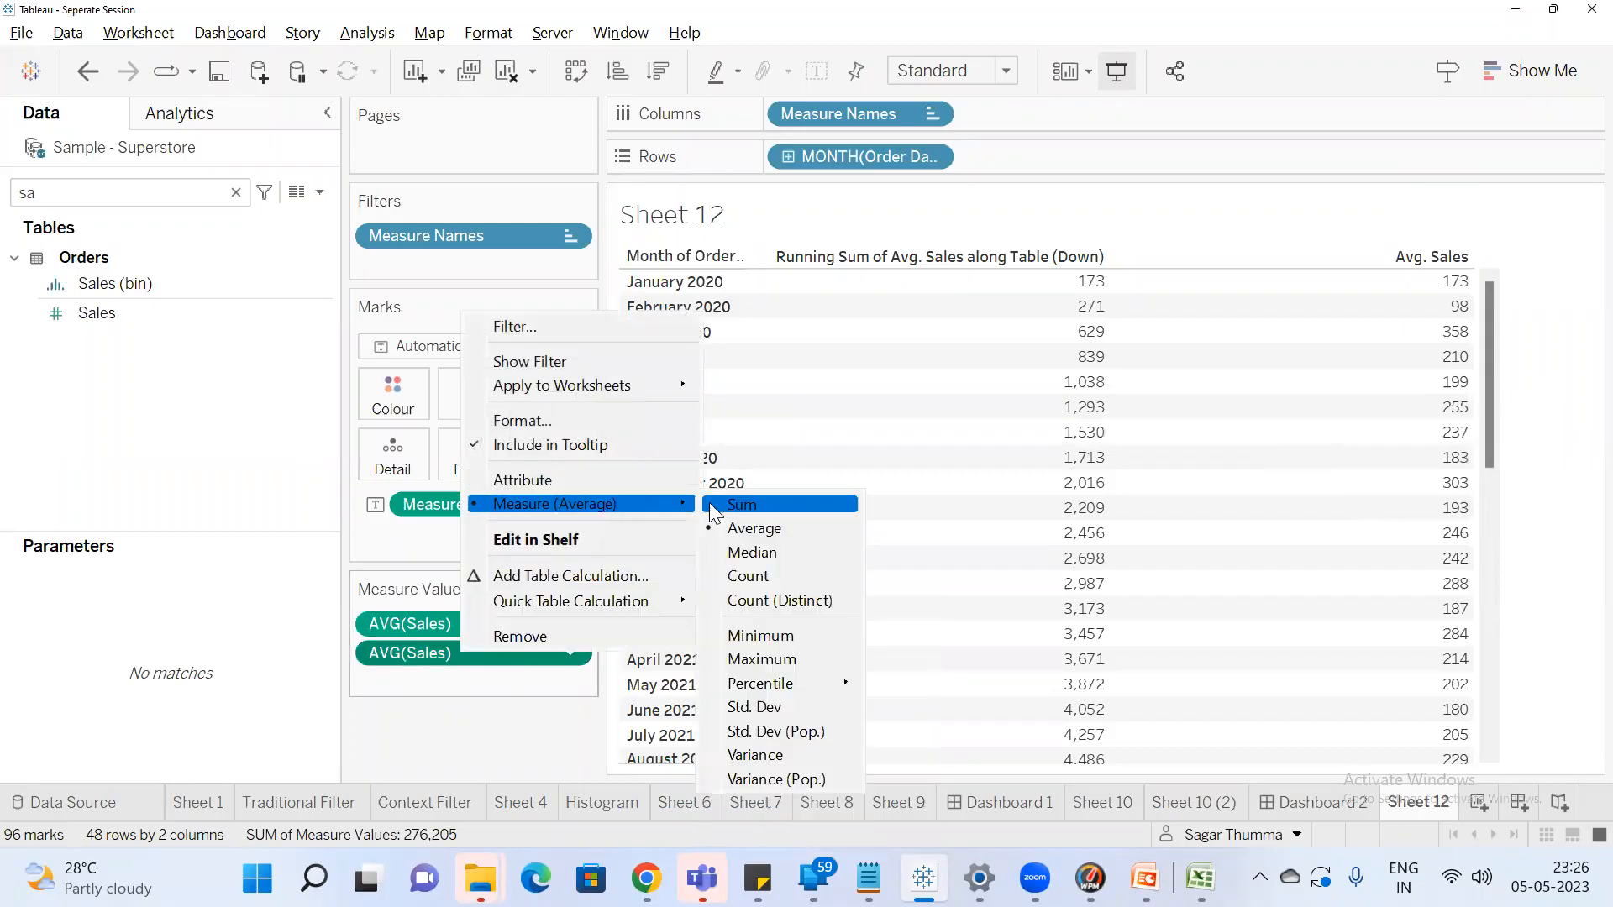
{"action": "left_click", "coordinate": [788, 522]}
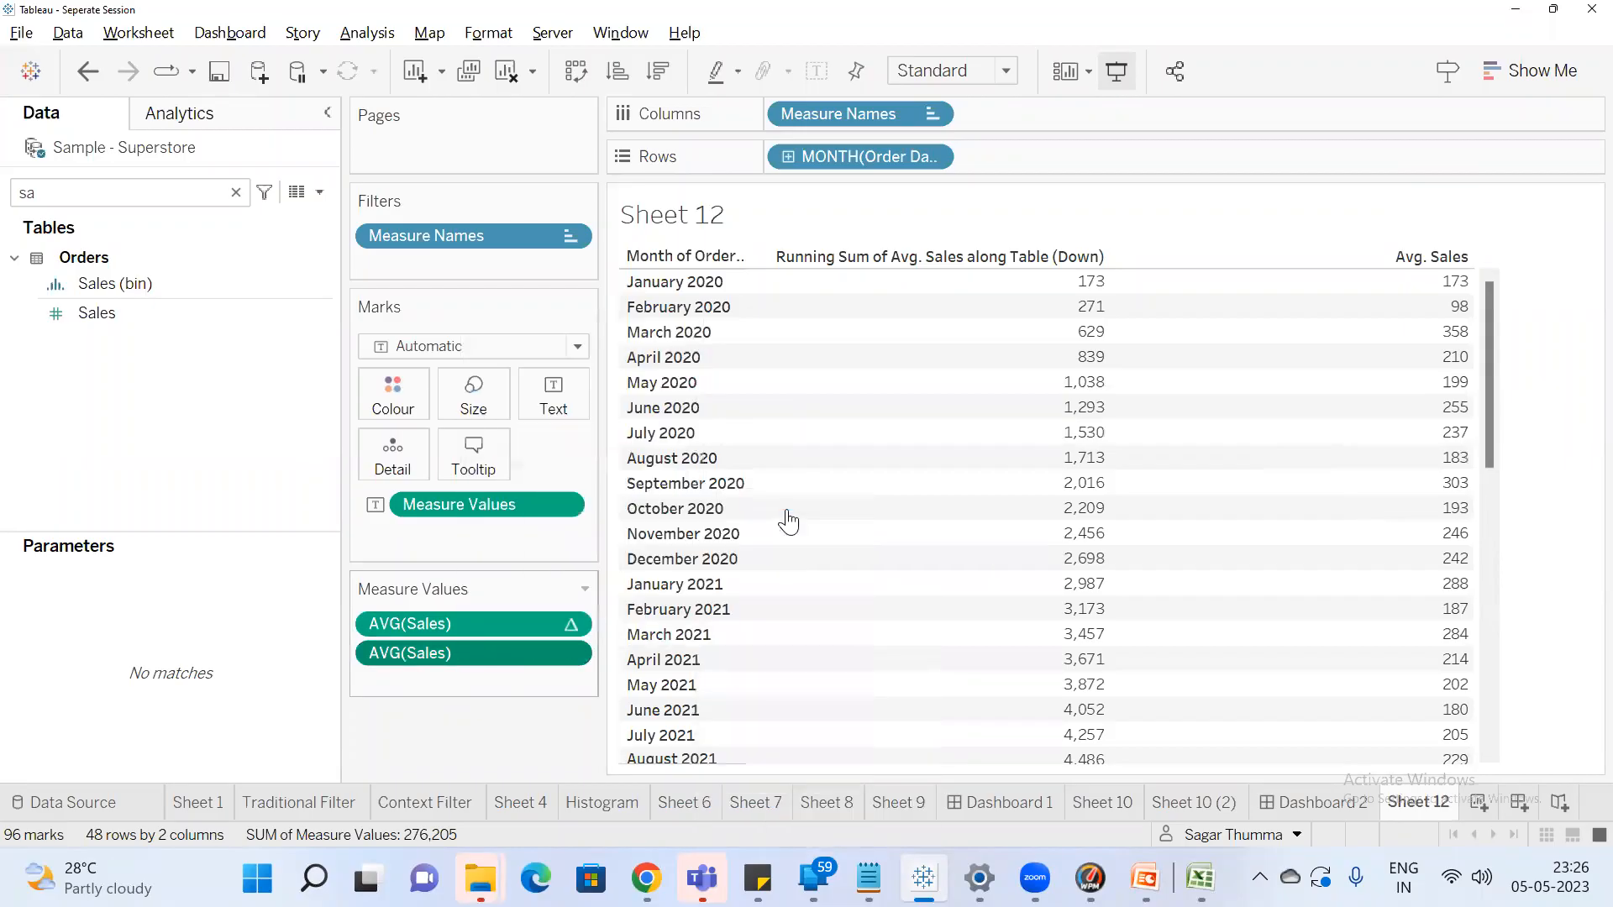
{"action": "right_click", "coordinate": [546, 621]}
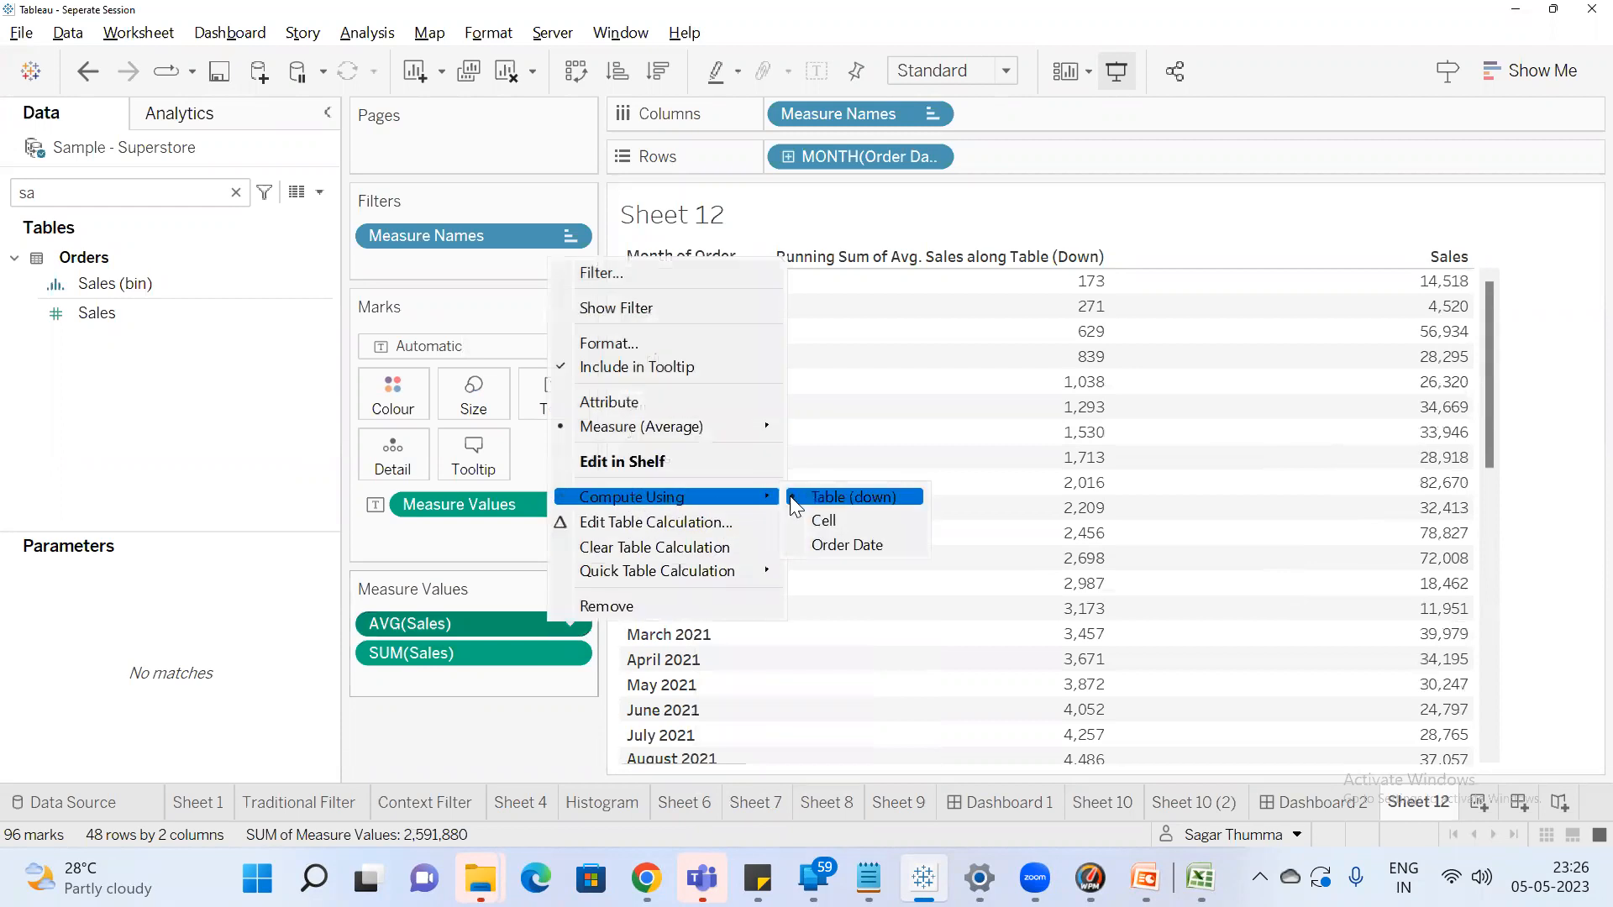
{"action": "mouse_move", "coordinate": [729, 425]}
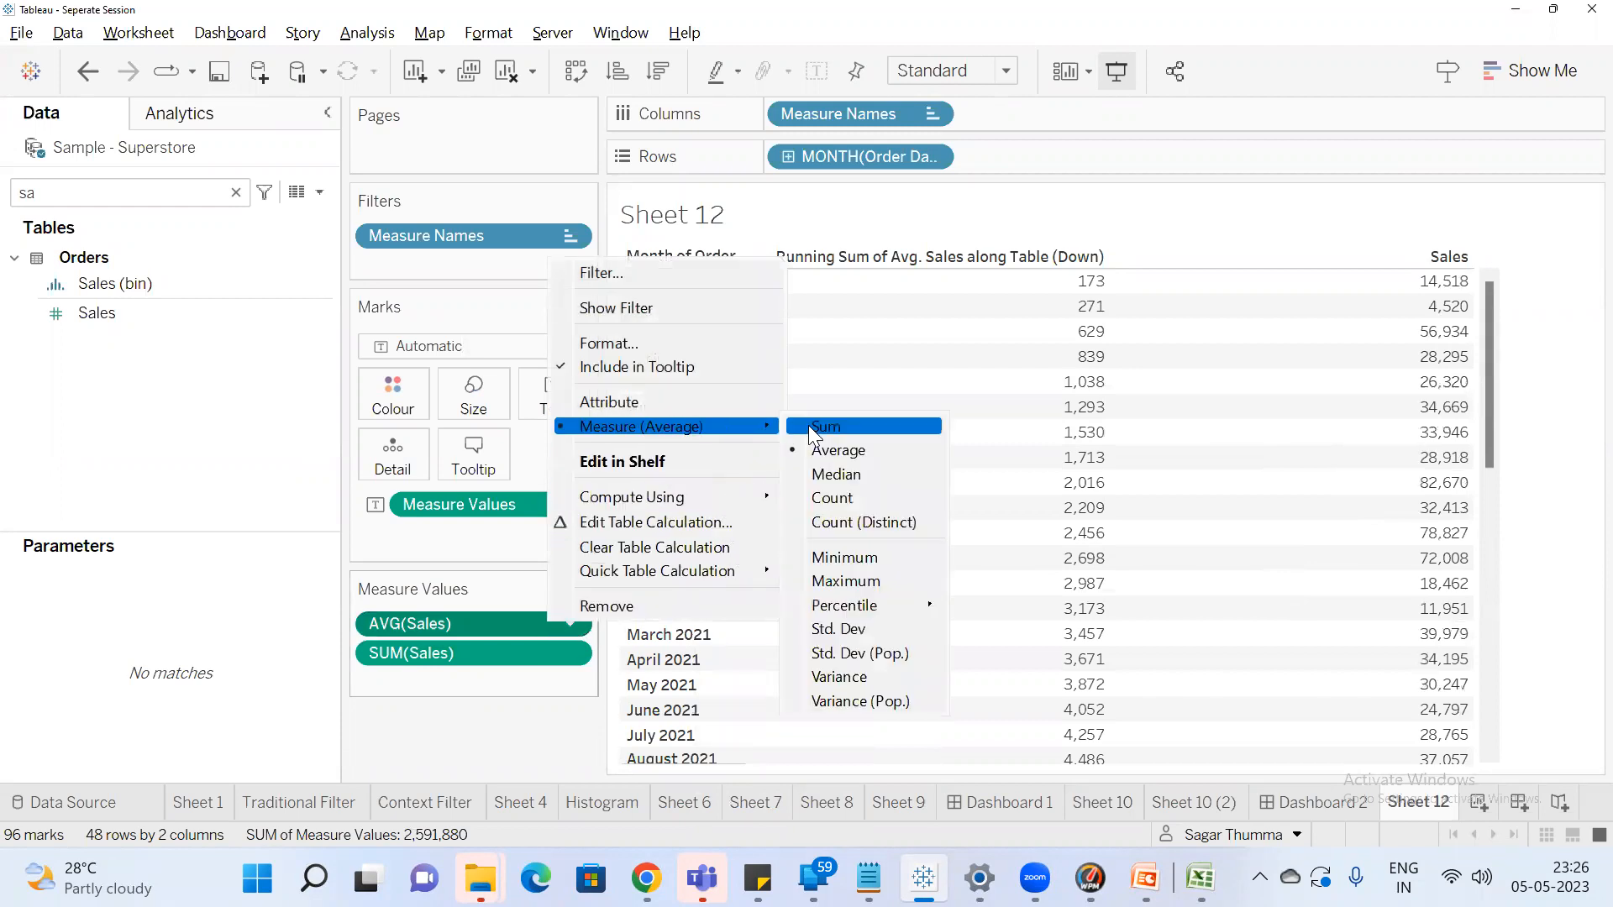
{"action": "left_click", "coordinate": [808, 425]}
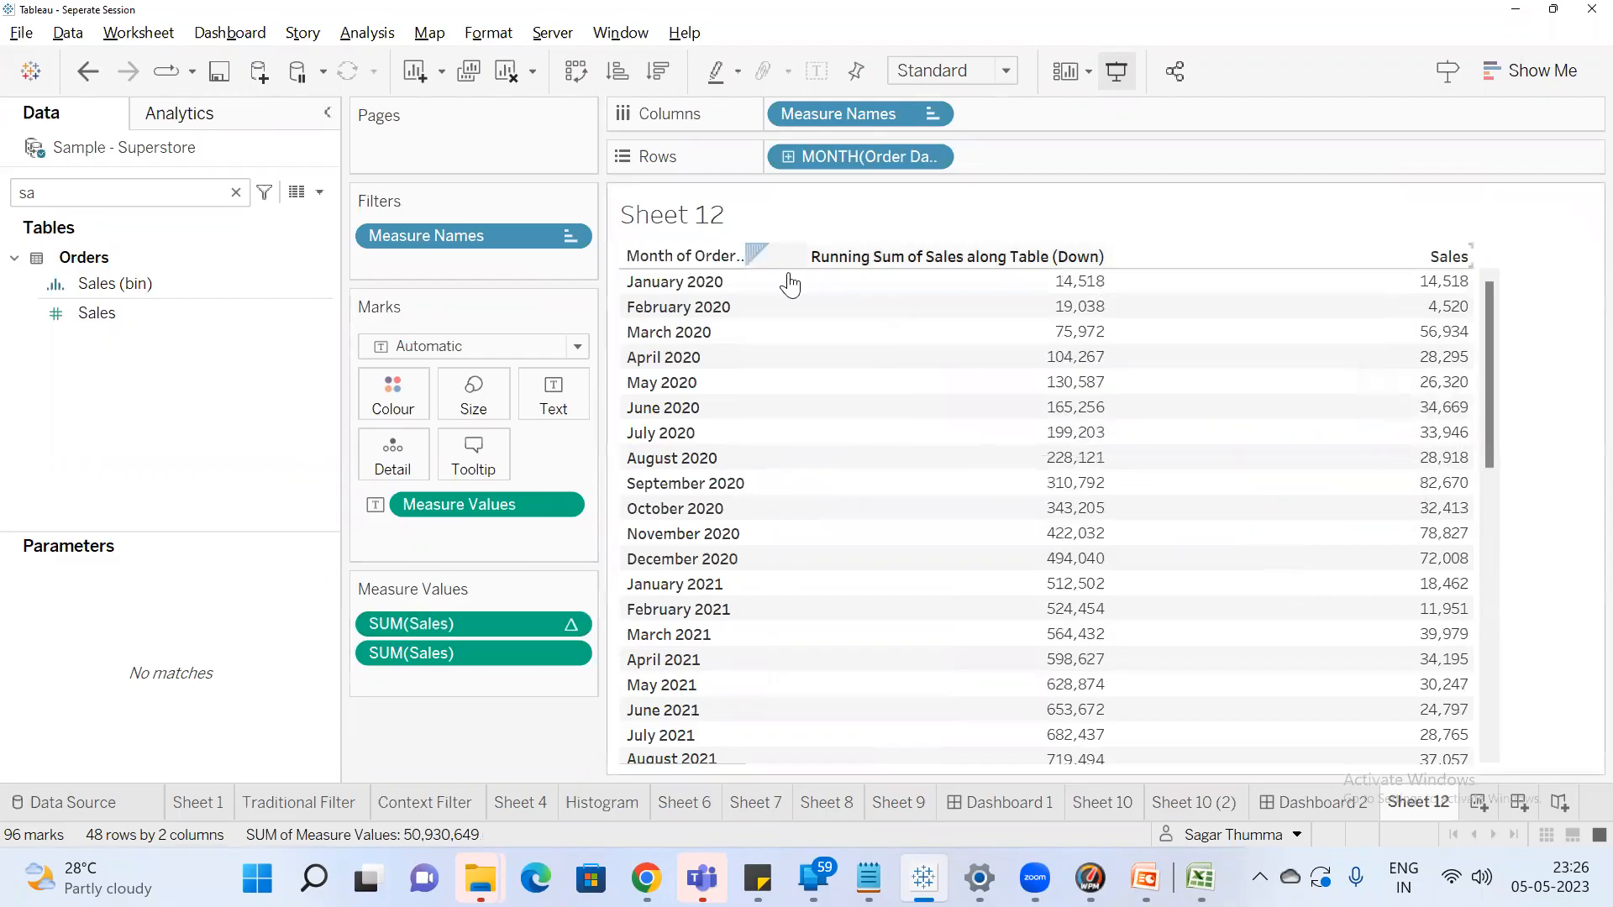
Add Sales to Rows after the order month and apply the Running Total quick table calculation to it
{"action": "left_click", "coordinate": [154, 318]}
{"action": "left_click_drag", "start_coordinate": [154, 315], "coordinate": [440, 664]}
{"action": "left_click_drag", "start_coordinate": [117, 314], "coordinate": [1129, 146]}
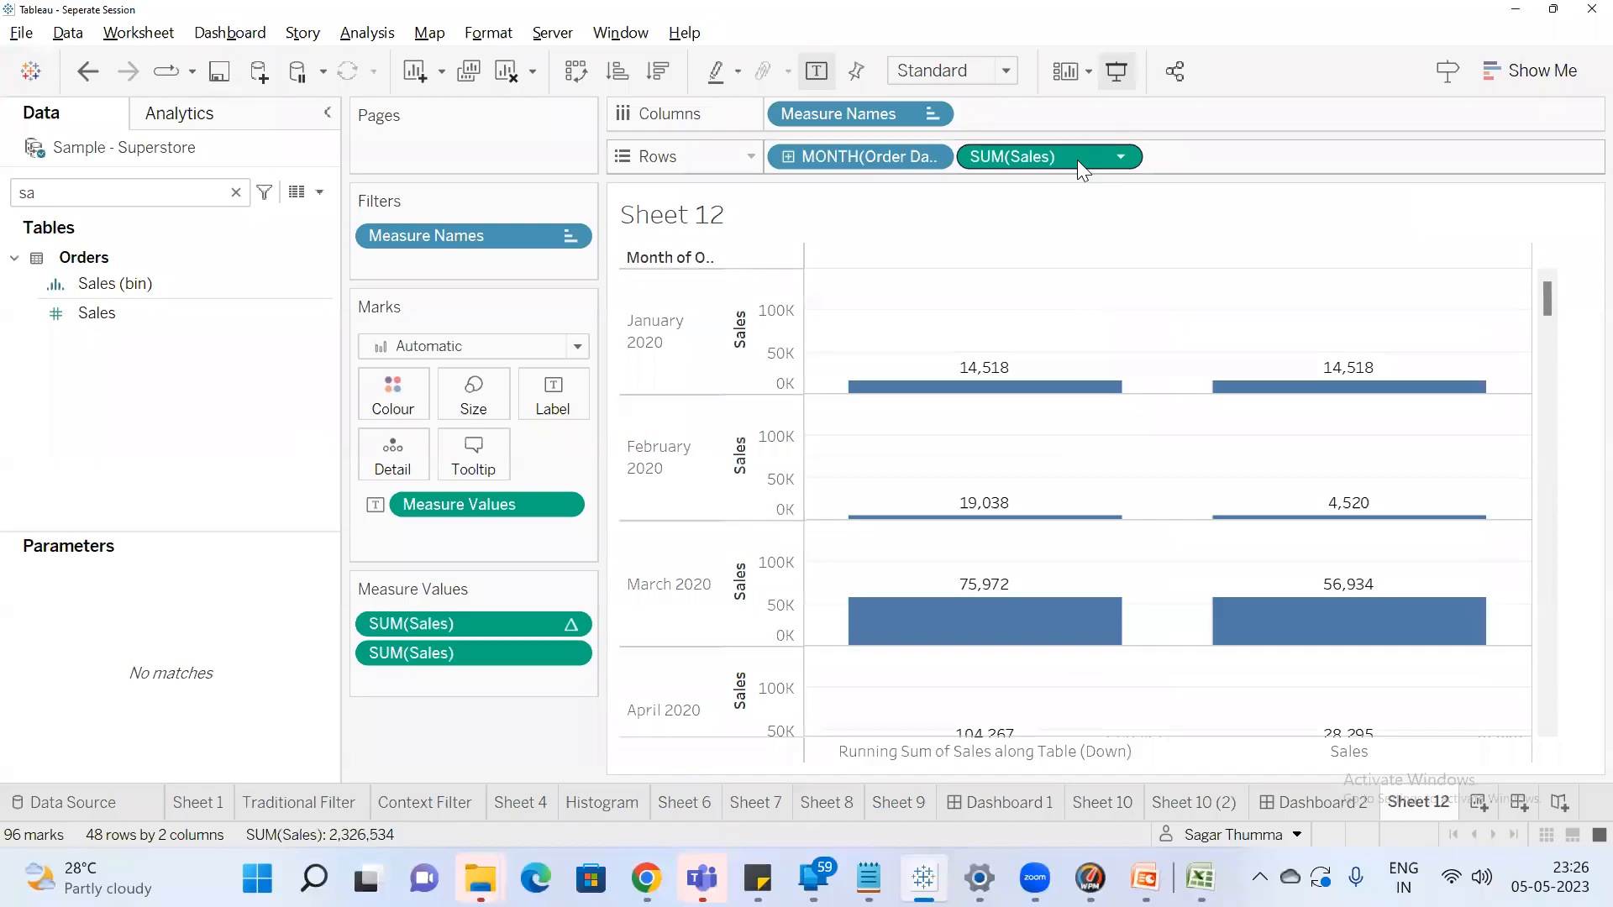
{"action": "right_click", "coordinate": [1077, 160]}
{"action": "mouse_move", "coordinate": [1256, 556]}
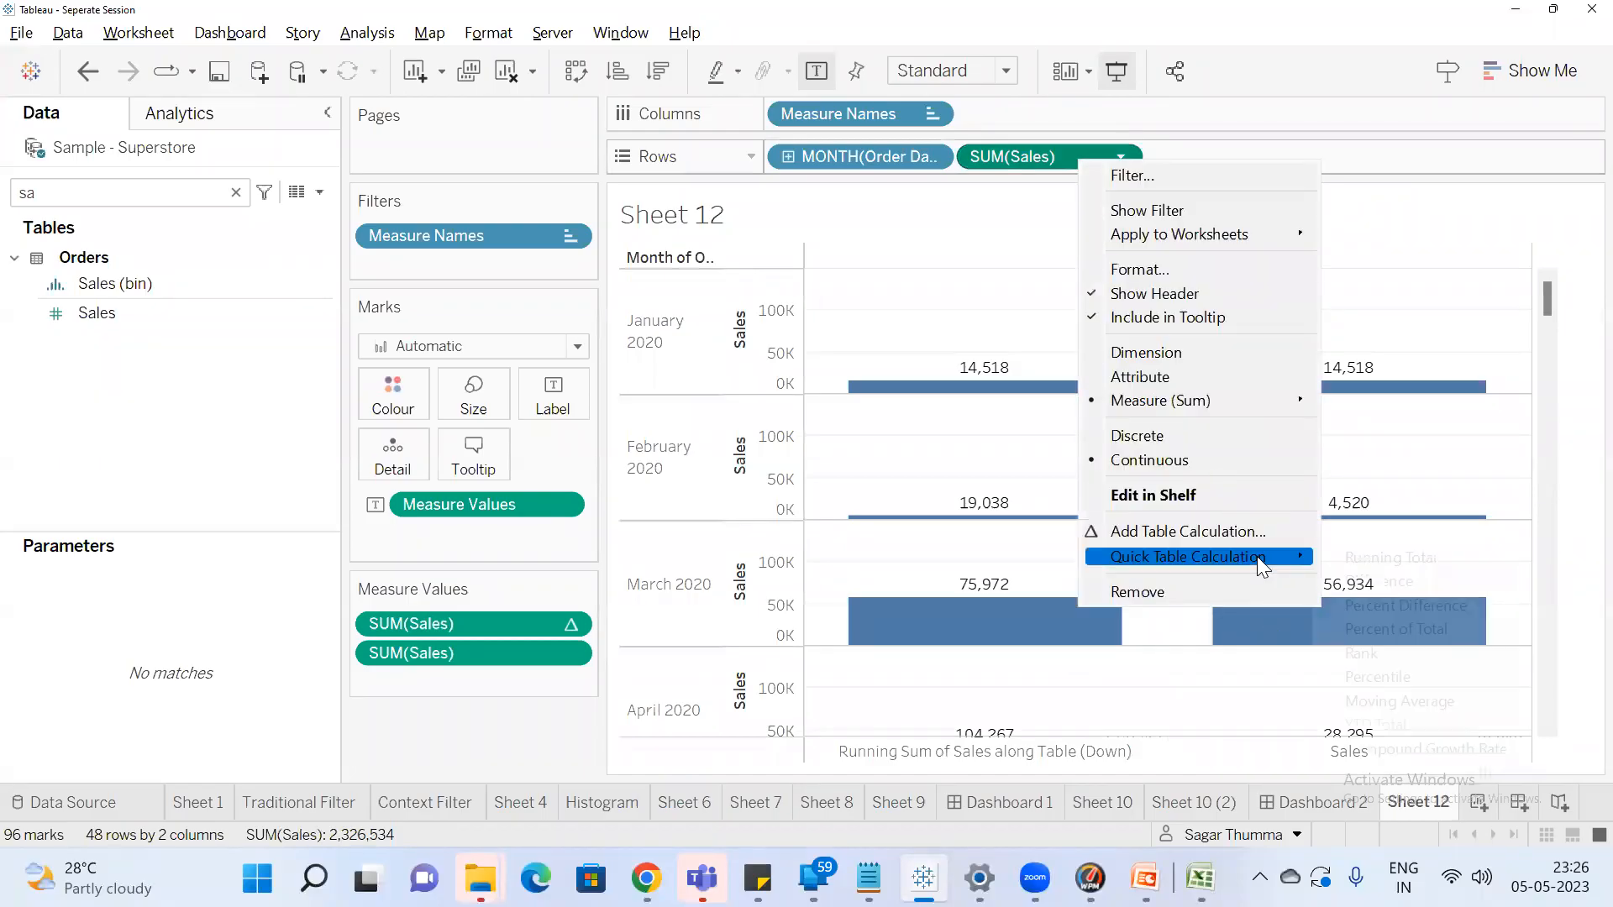
{"action": "left_click", "coordinate": [1352, 560]}
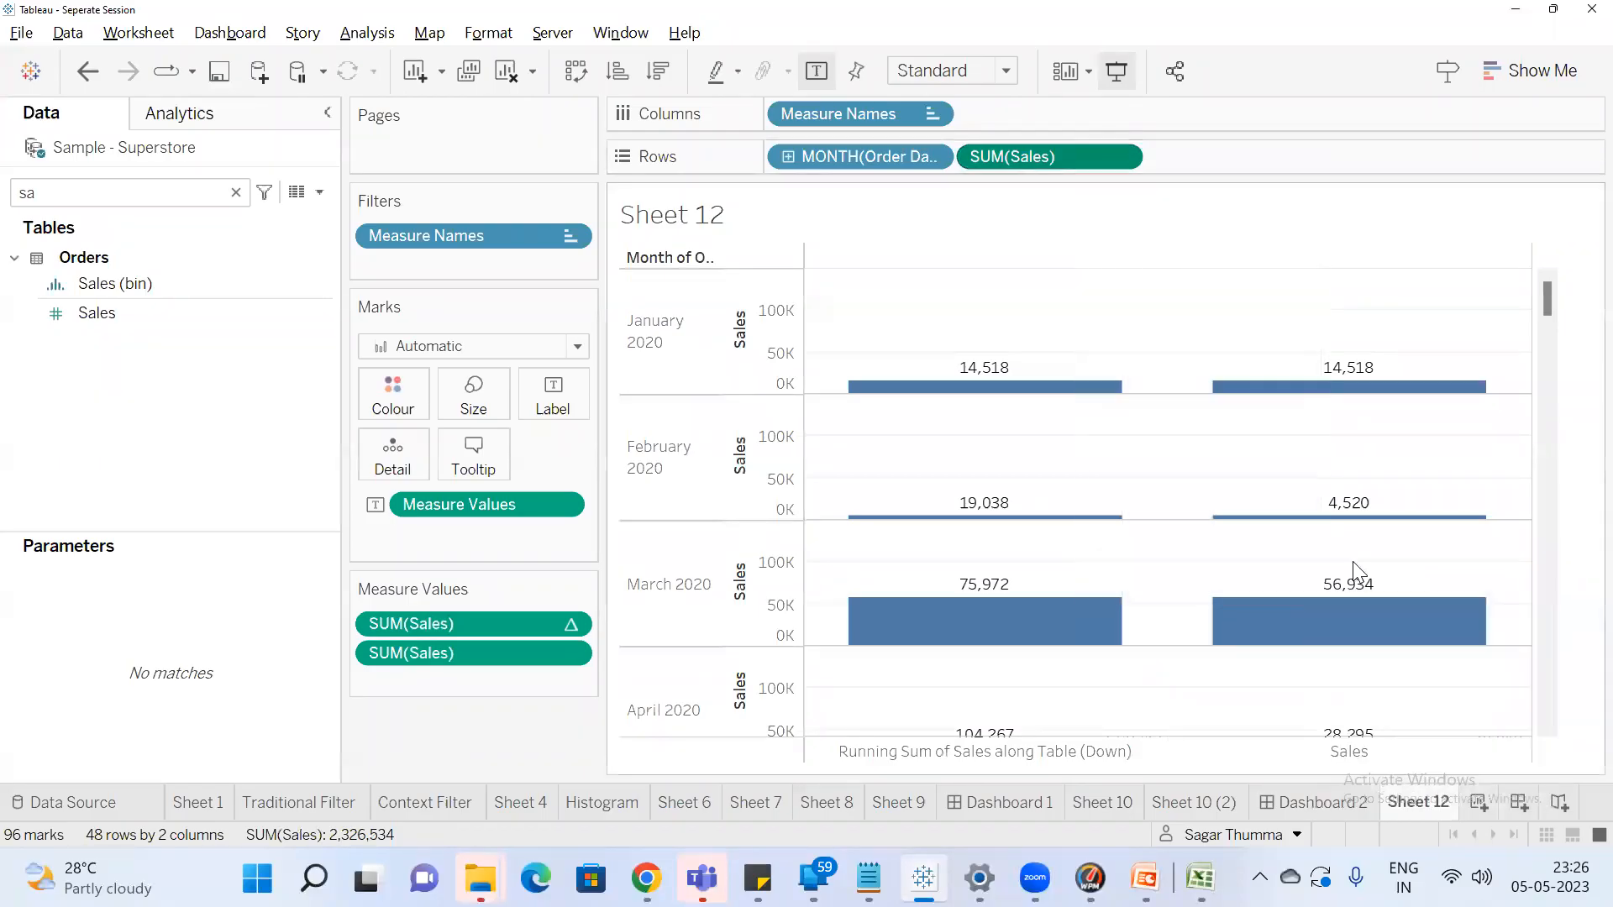
Add a secondary Difference From calculation to the running total in Rows, computed using Table (down) relative to Previous
{"action": "right_click", "coordinate": [1041, 162]}
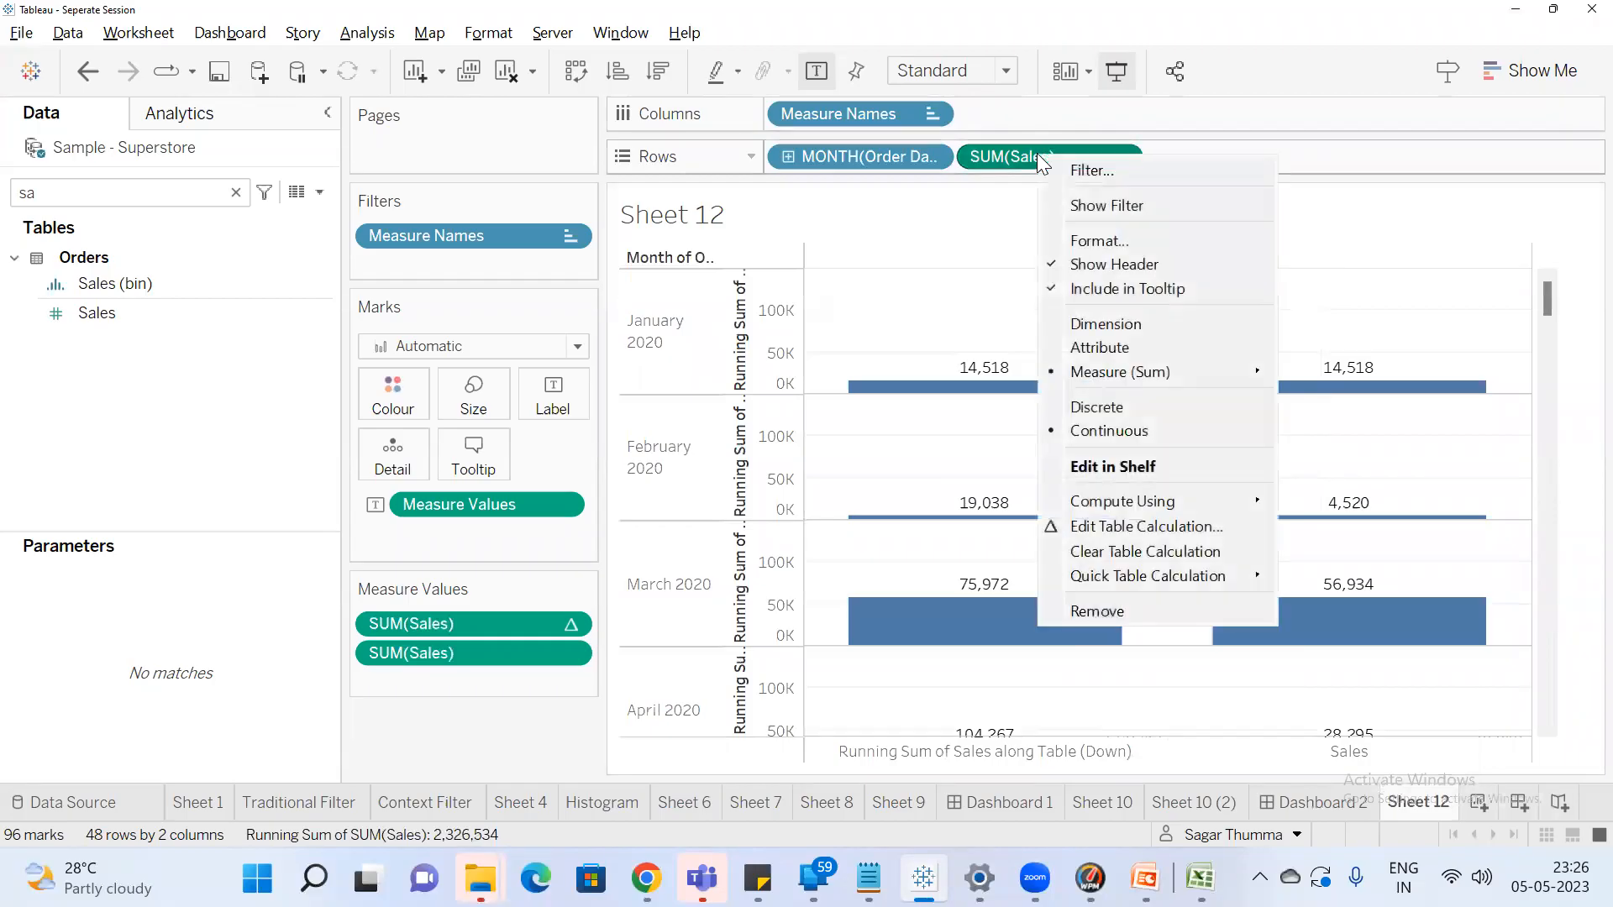
{"action": "left_click", "coordinate": [1175, 526]}
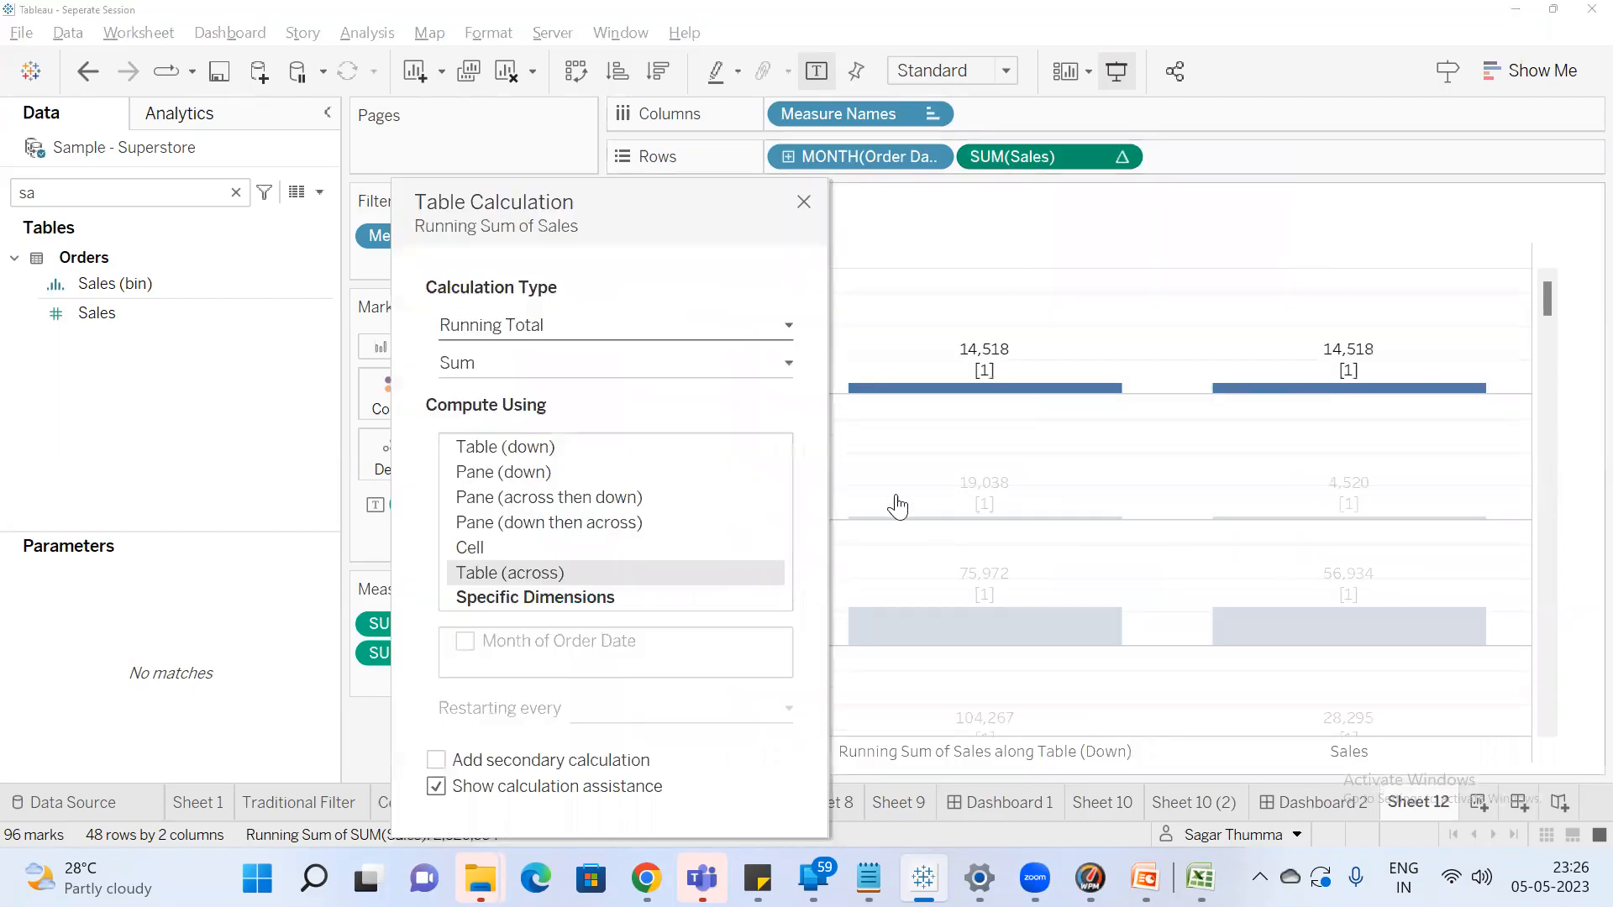
{"action": "left_click_drag", "start_coordinate": [525, 242], "coordinate": [508, 189]}
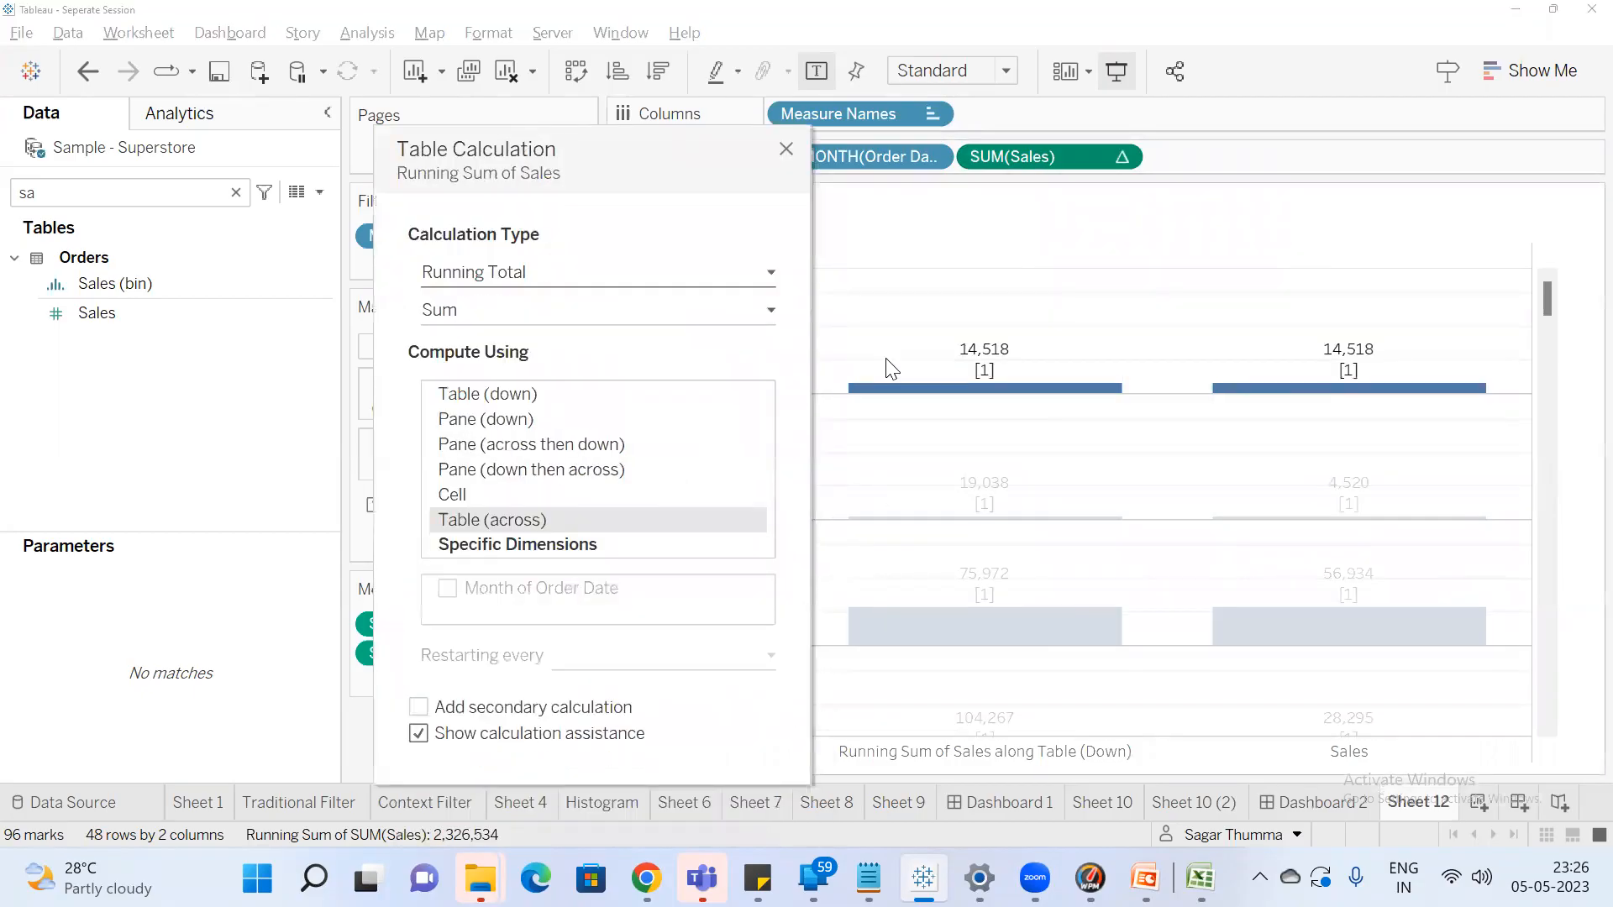
{"action": "left_click", "coordinate": [419, 707]}
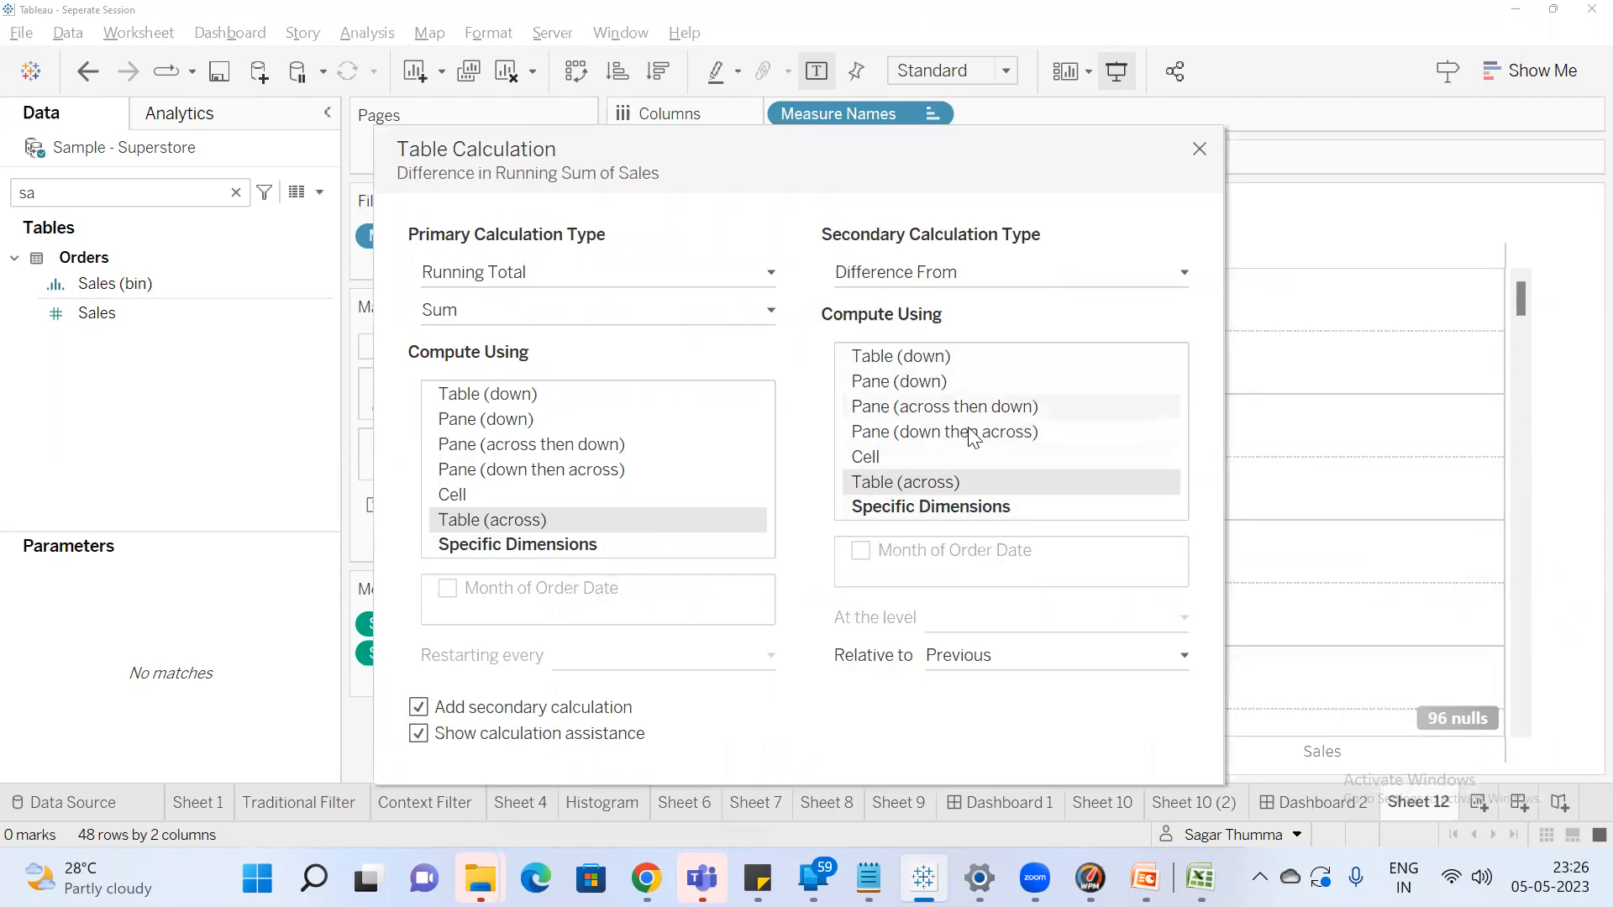
{"action": "left_click", "coordinate": [950, 356]}
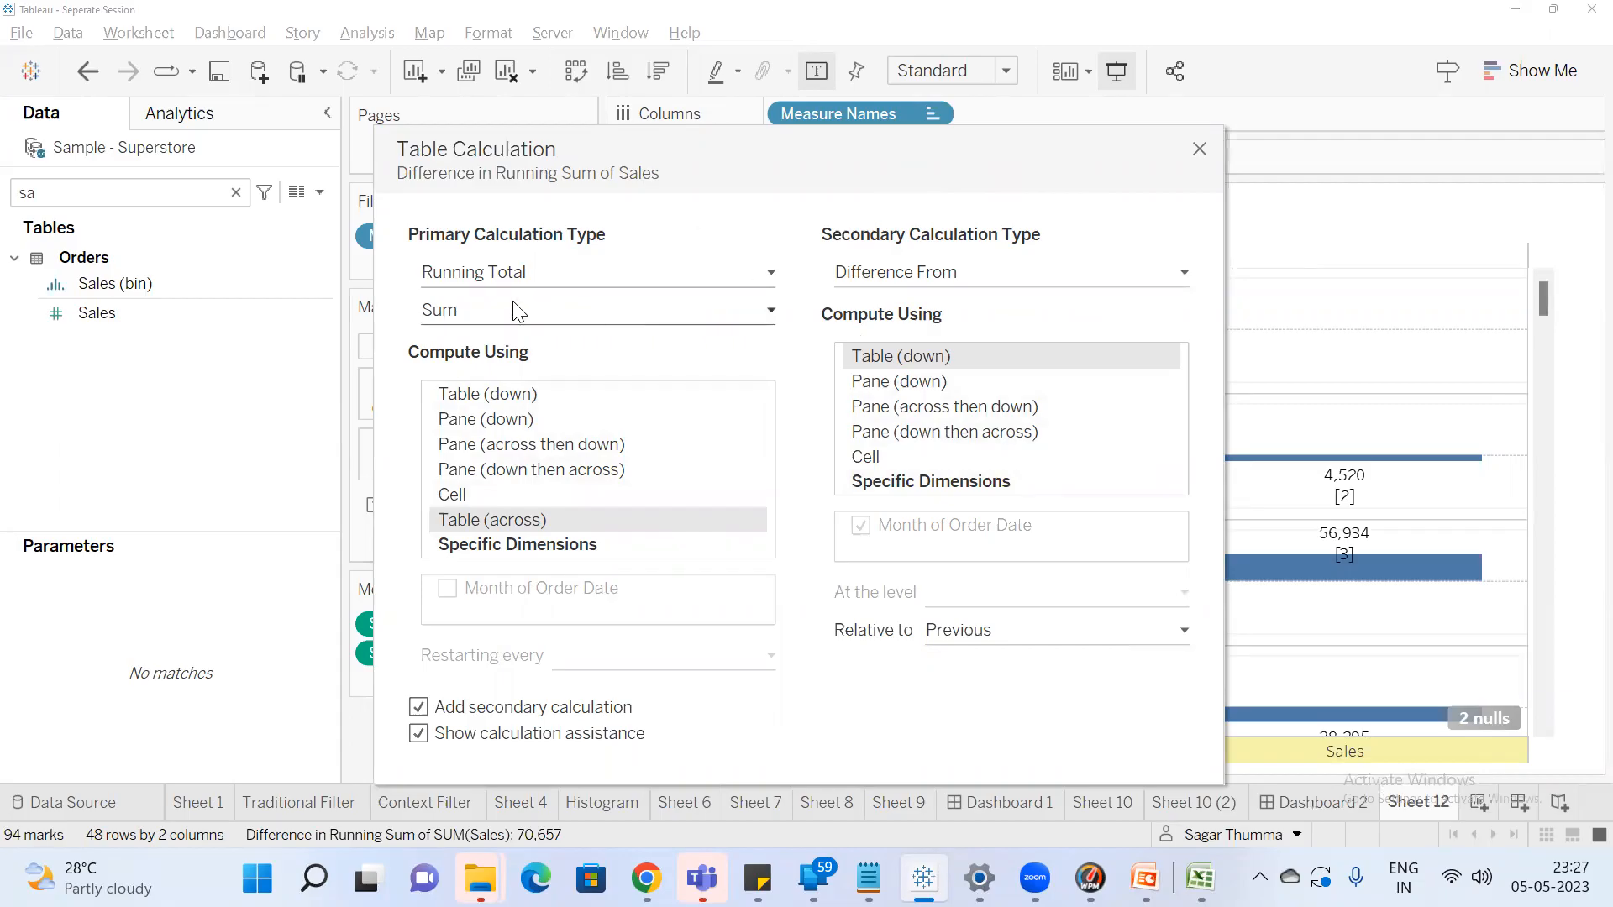
{"action": "left_click", "coordinate": [1196, 151]}
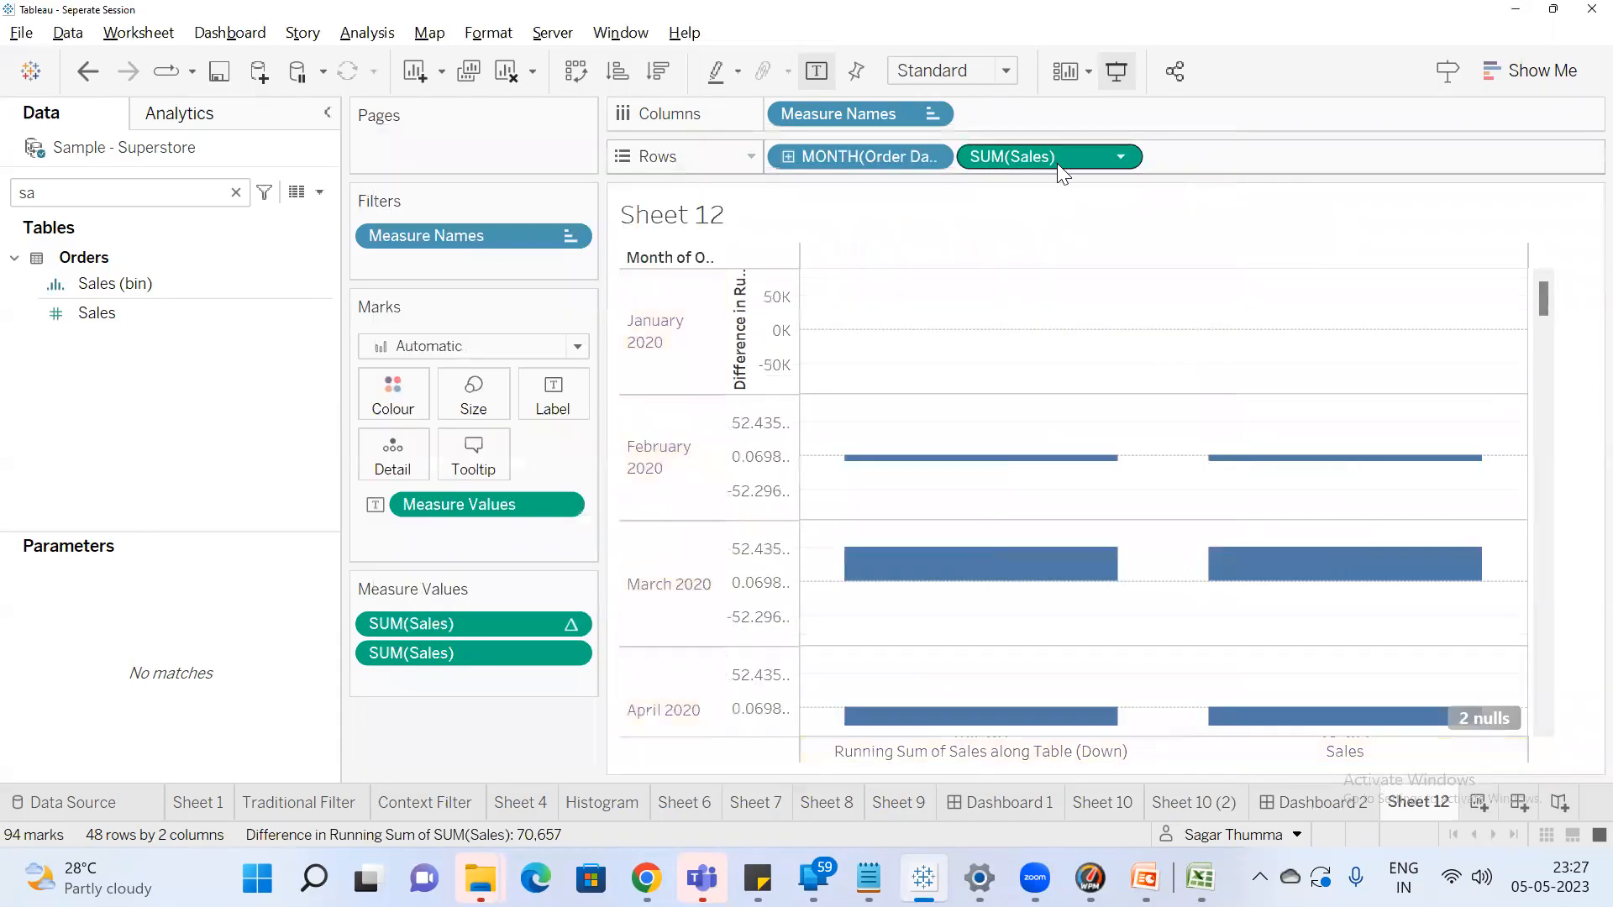
Move the secondary-calculation Sales measure from Rows into Measure Values and order them as difference, running sum, plain Sales
{"action": "left_click_drag", "start_coordinate": [1052, 162], "coordinate": [426, 681]}
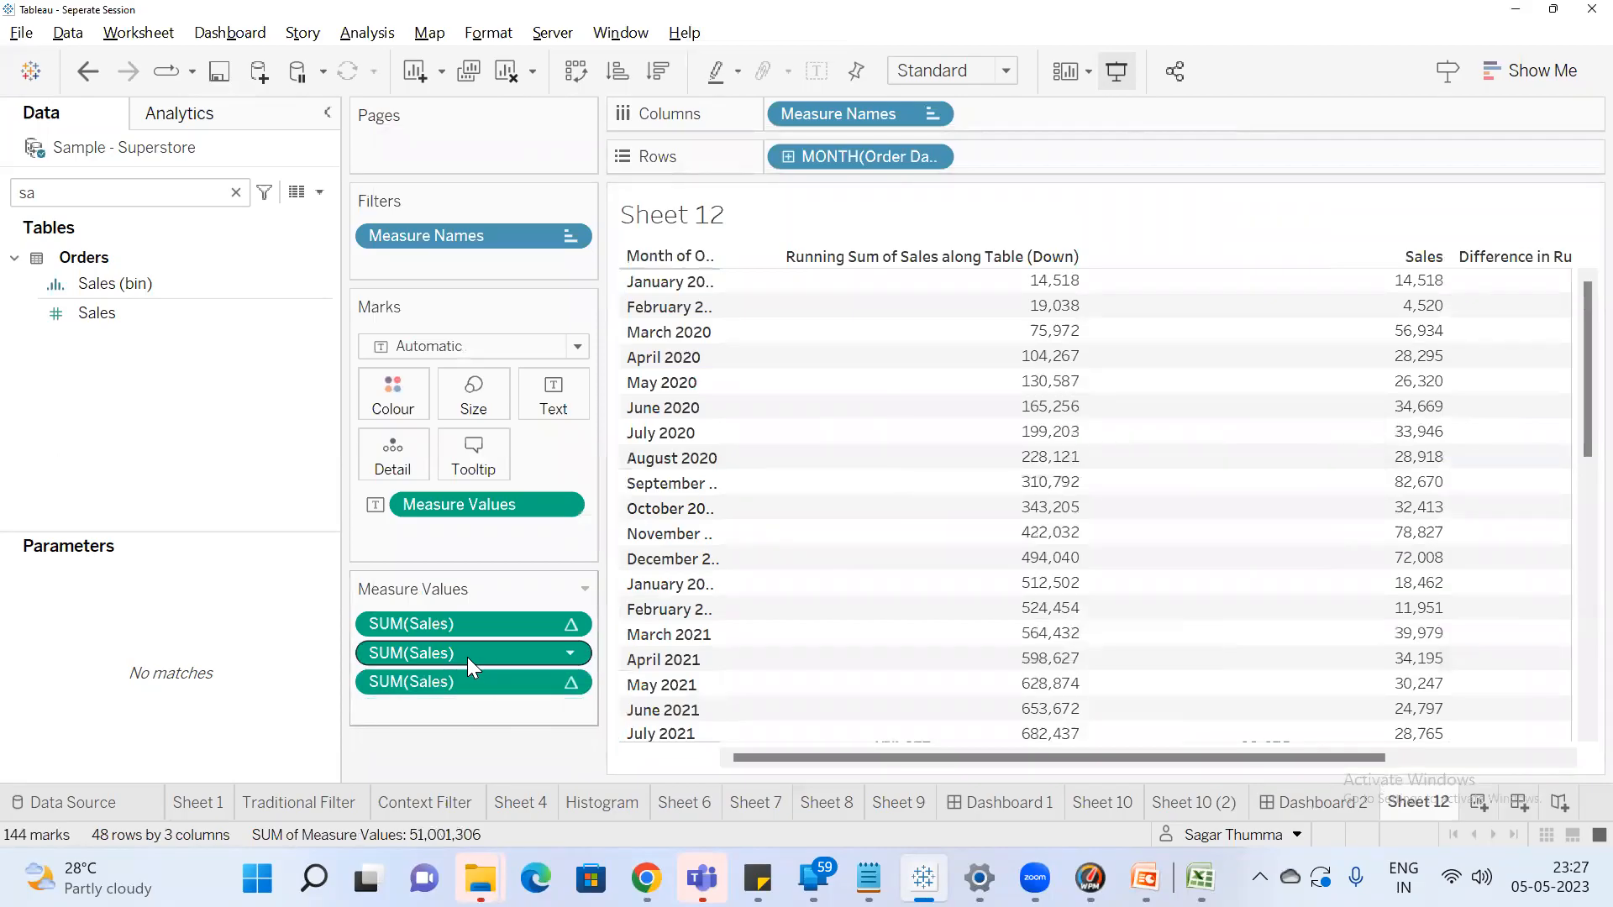
{"action": "left_click_drag", "start_coordinate": [454, 649], "coordinate": [455, 702]}
{"action": "left_click_drag", "start_coordinate": [449, 627], "coordinate": [447, 664]}
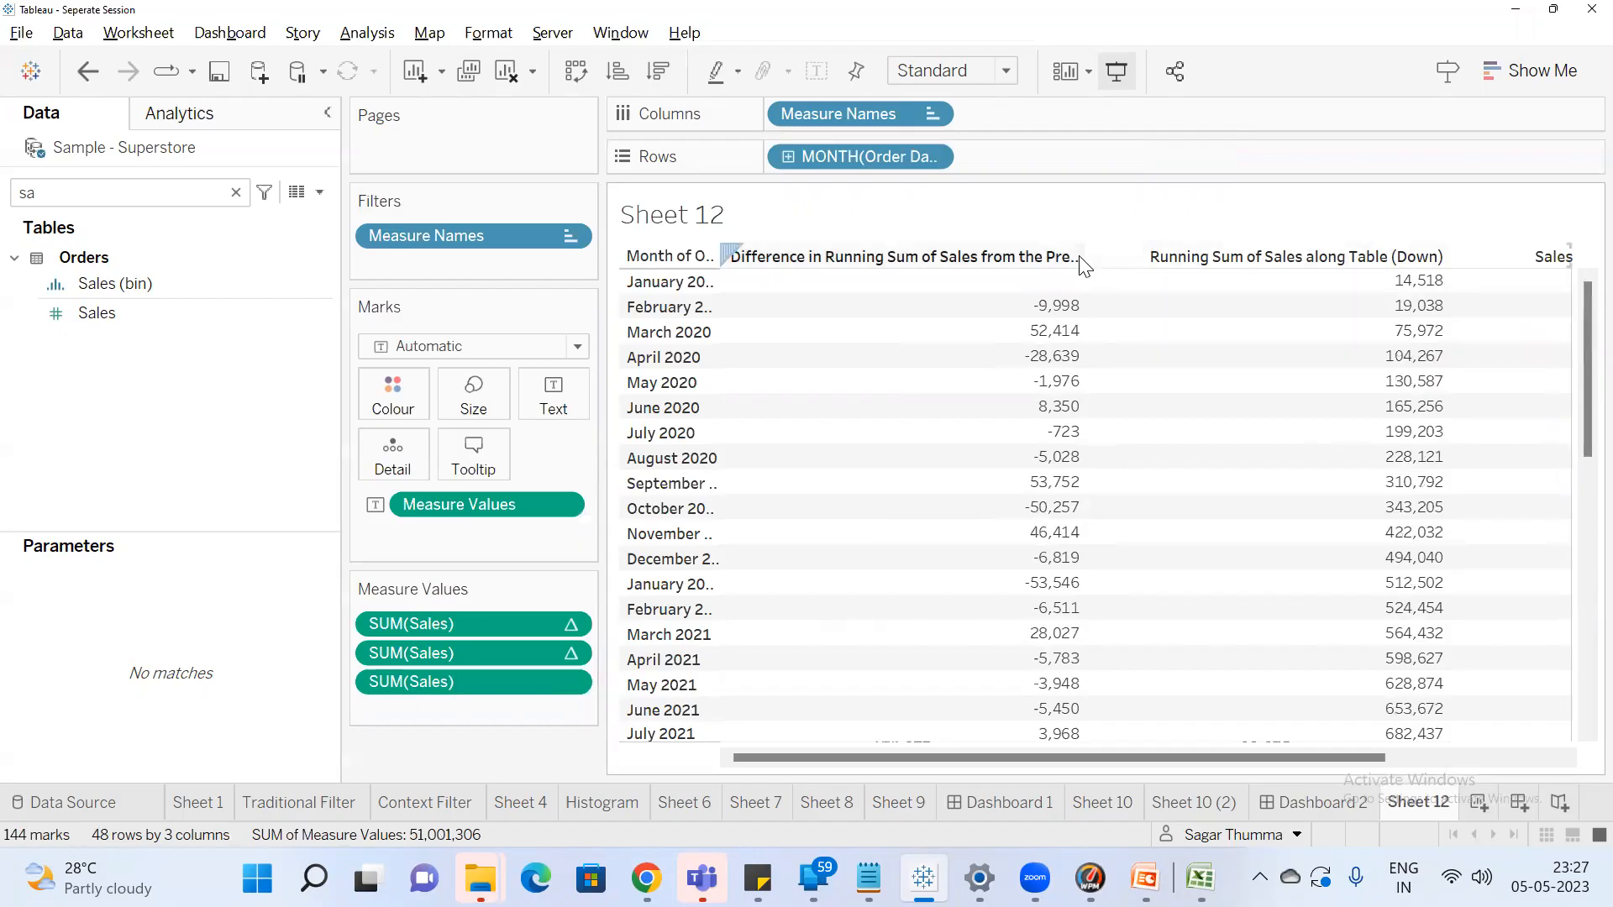
Narrow the measure columns of the Sheet 12 table to bring the plain Sales column into view
{"action": "left_click_drag", "start_coordinate": [1082, 255], "coordinate": [1056, 257]}
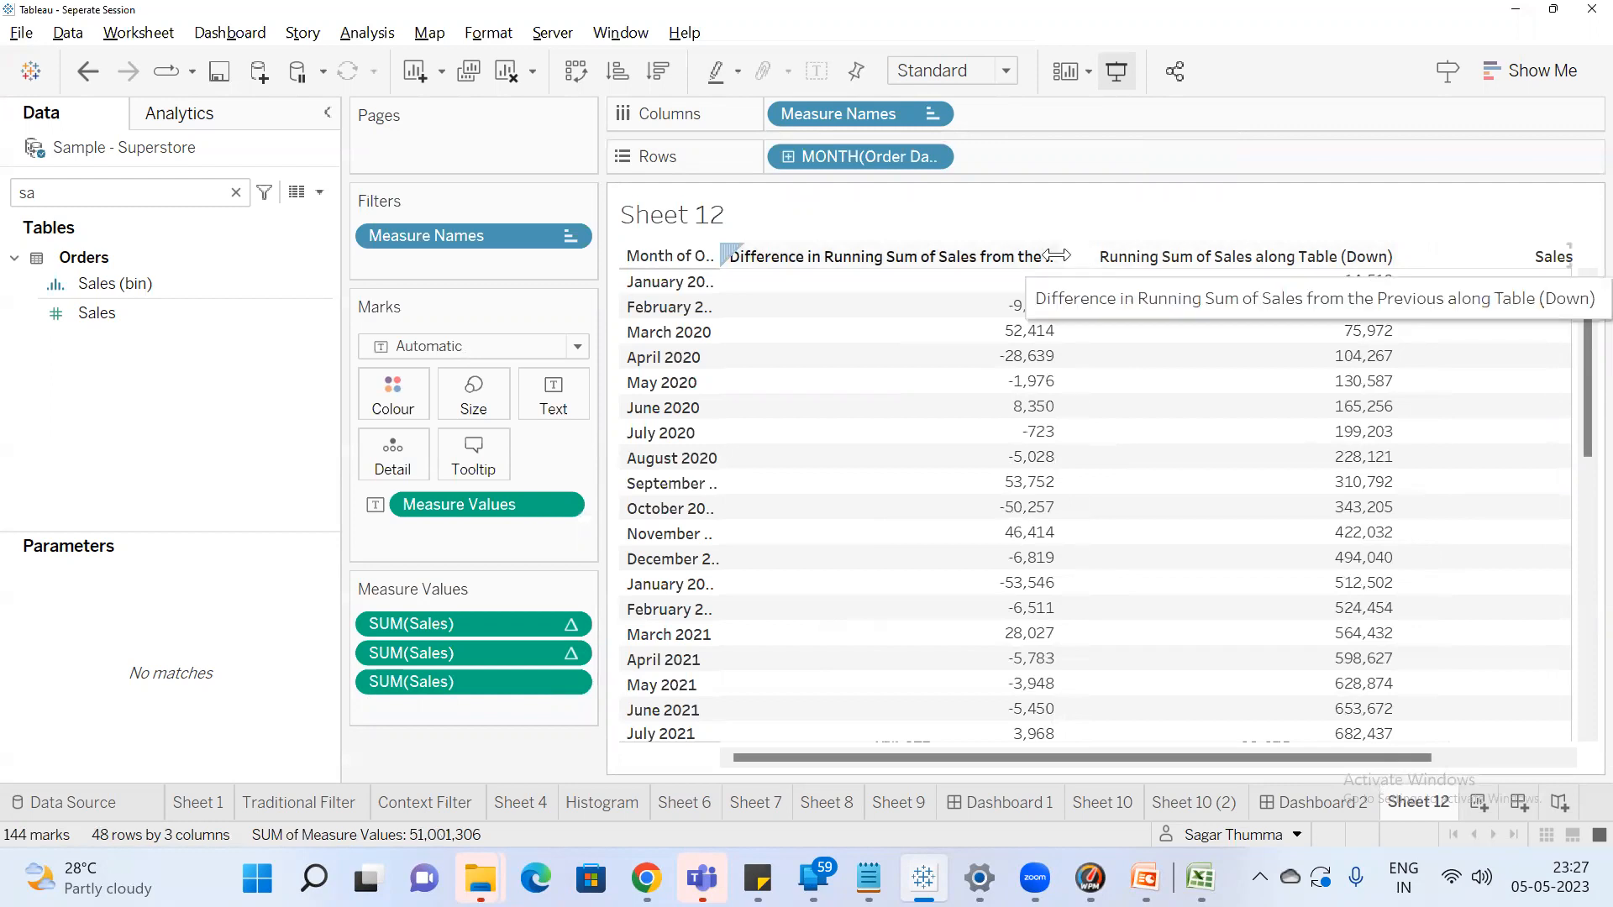
{"action": "left_click_drag", "start_coordinate": [1057, 256], "coordinate": [1013, 256]}
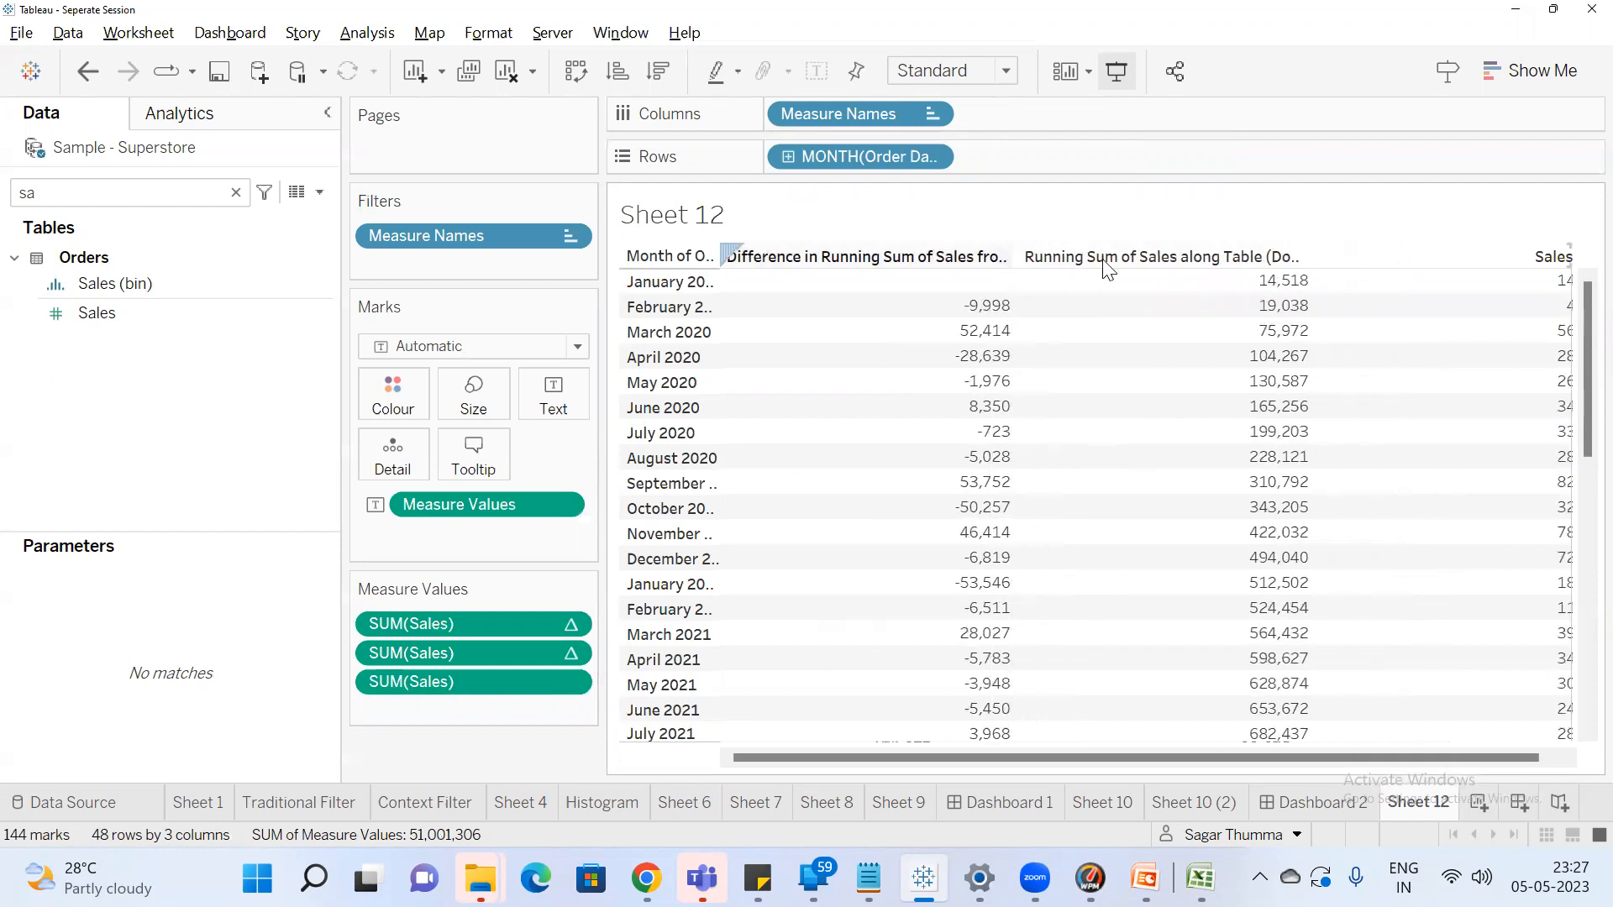
{"action": "mouse_move", "coordinate": [1232, 282]}
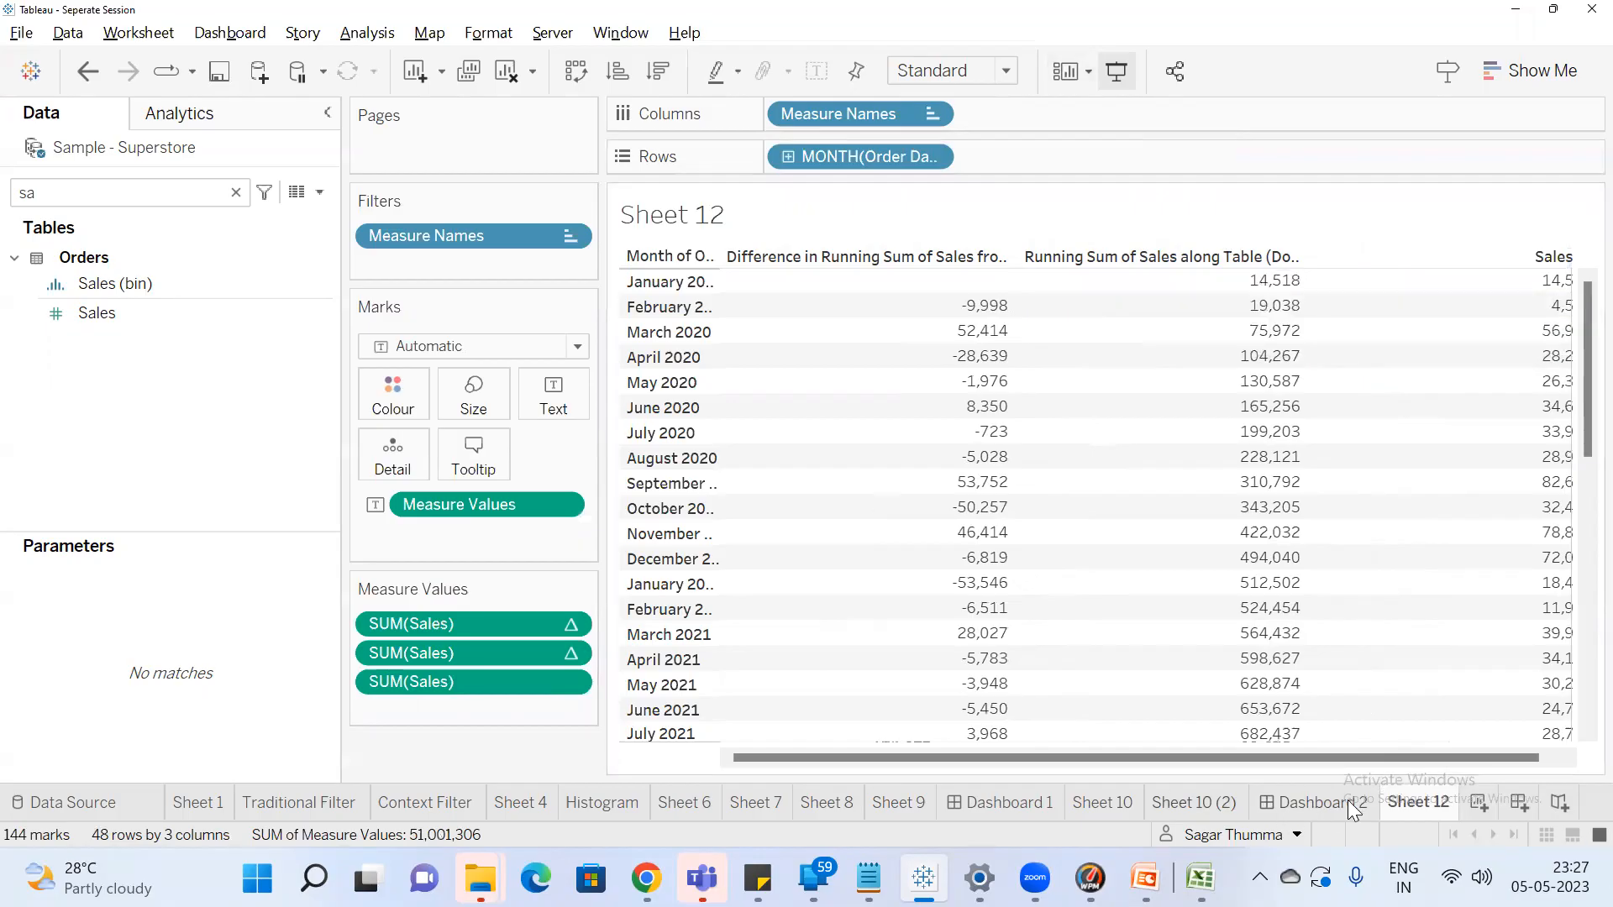
Create a new worksheet with Sales in Rows and Customer Name in Columns, clearing the field search and adding all members
{"action": "left_click", "coordinate": [1476, 803]}
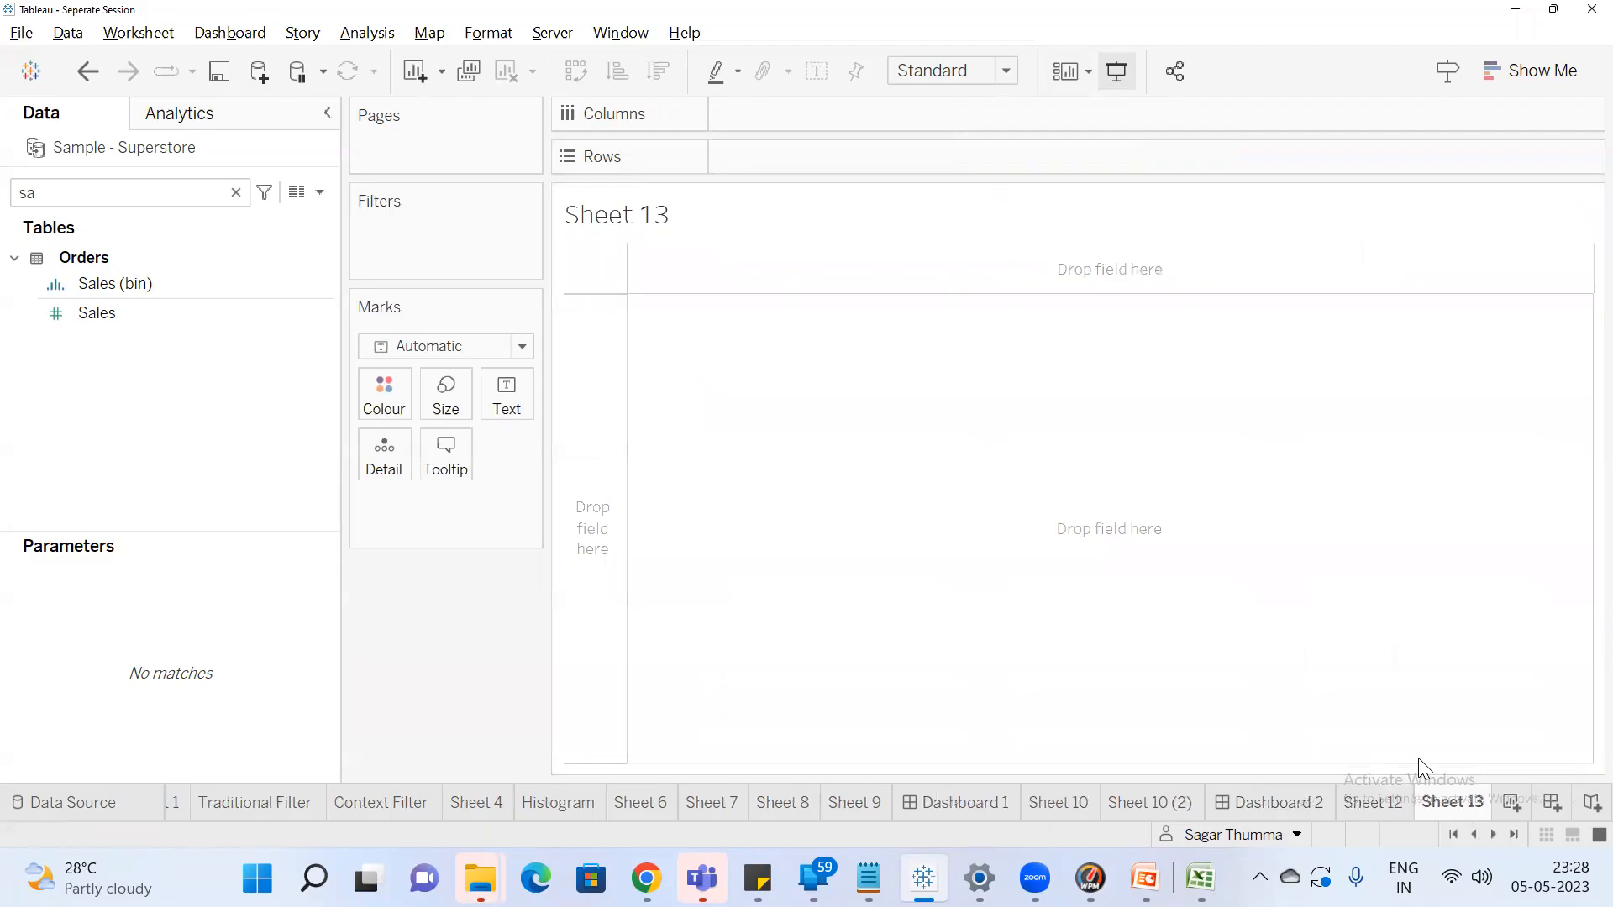
{"action": "left_click_drag", "start_coordinate": [136, 310], "coordinate": [768, 159]}
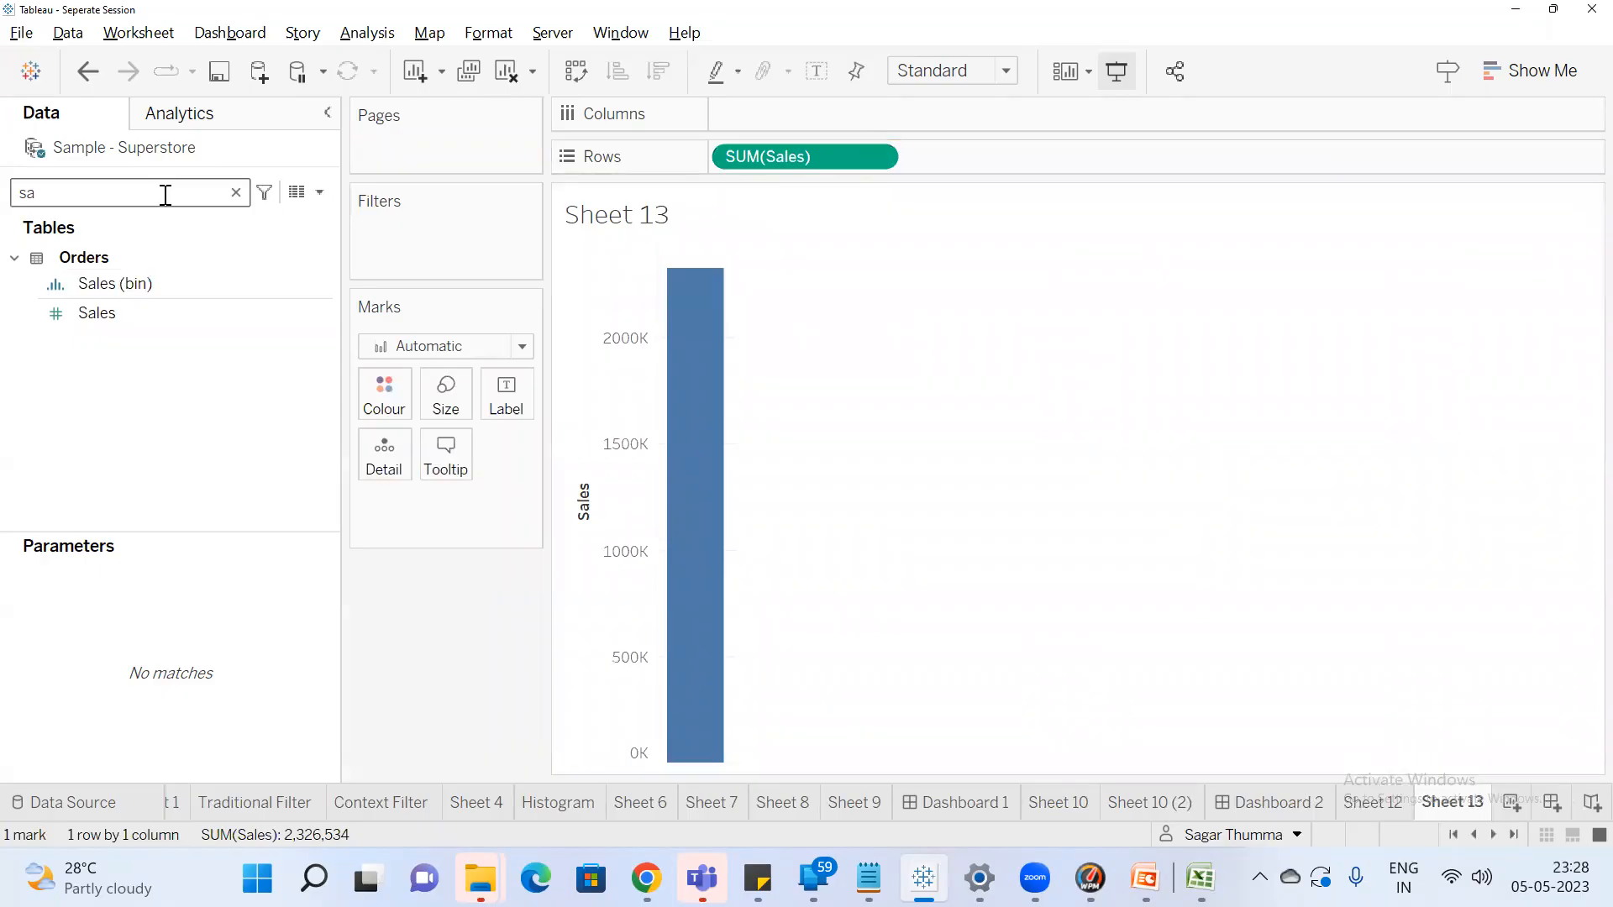
{"action": "key", "text": "BackSpace"}
{"action": "key", "text": "BackSpace"}
{"action": "type", "text": "d"}
{"action": "key", "text": "BackSpace"}
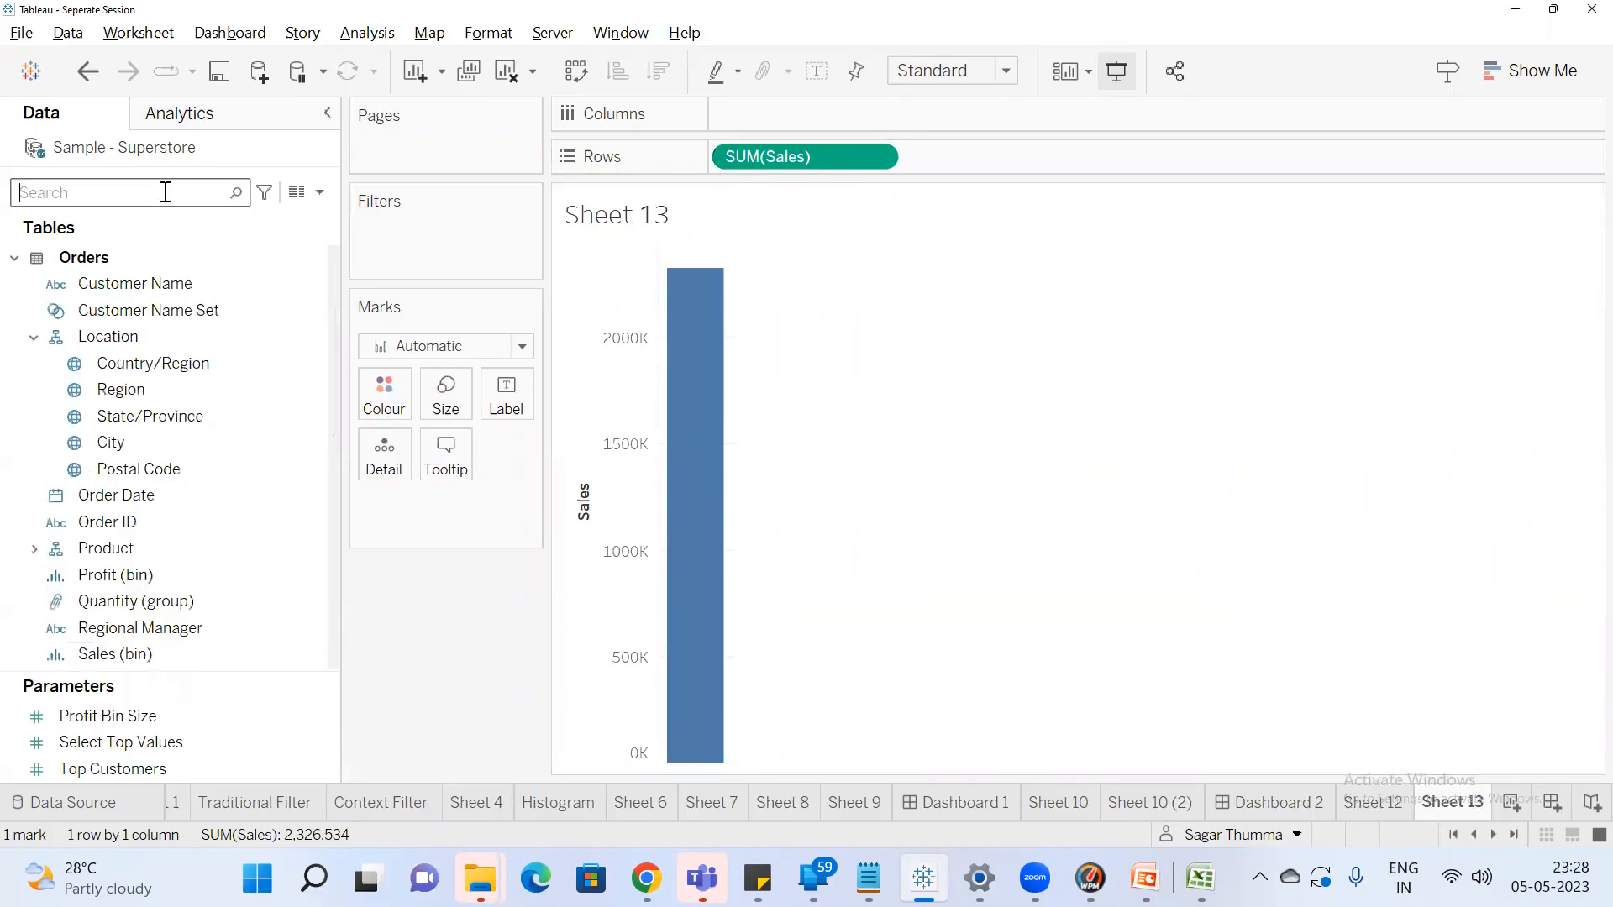
{"action": "left_click_drag", "start_coordinate": [153, 284], "coordinate": [804, 126]}
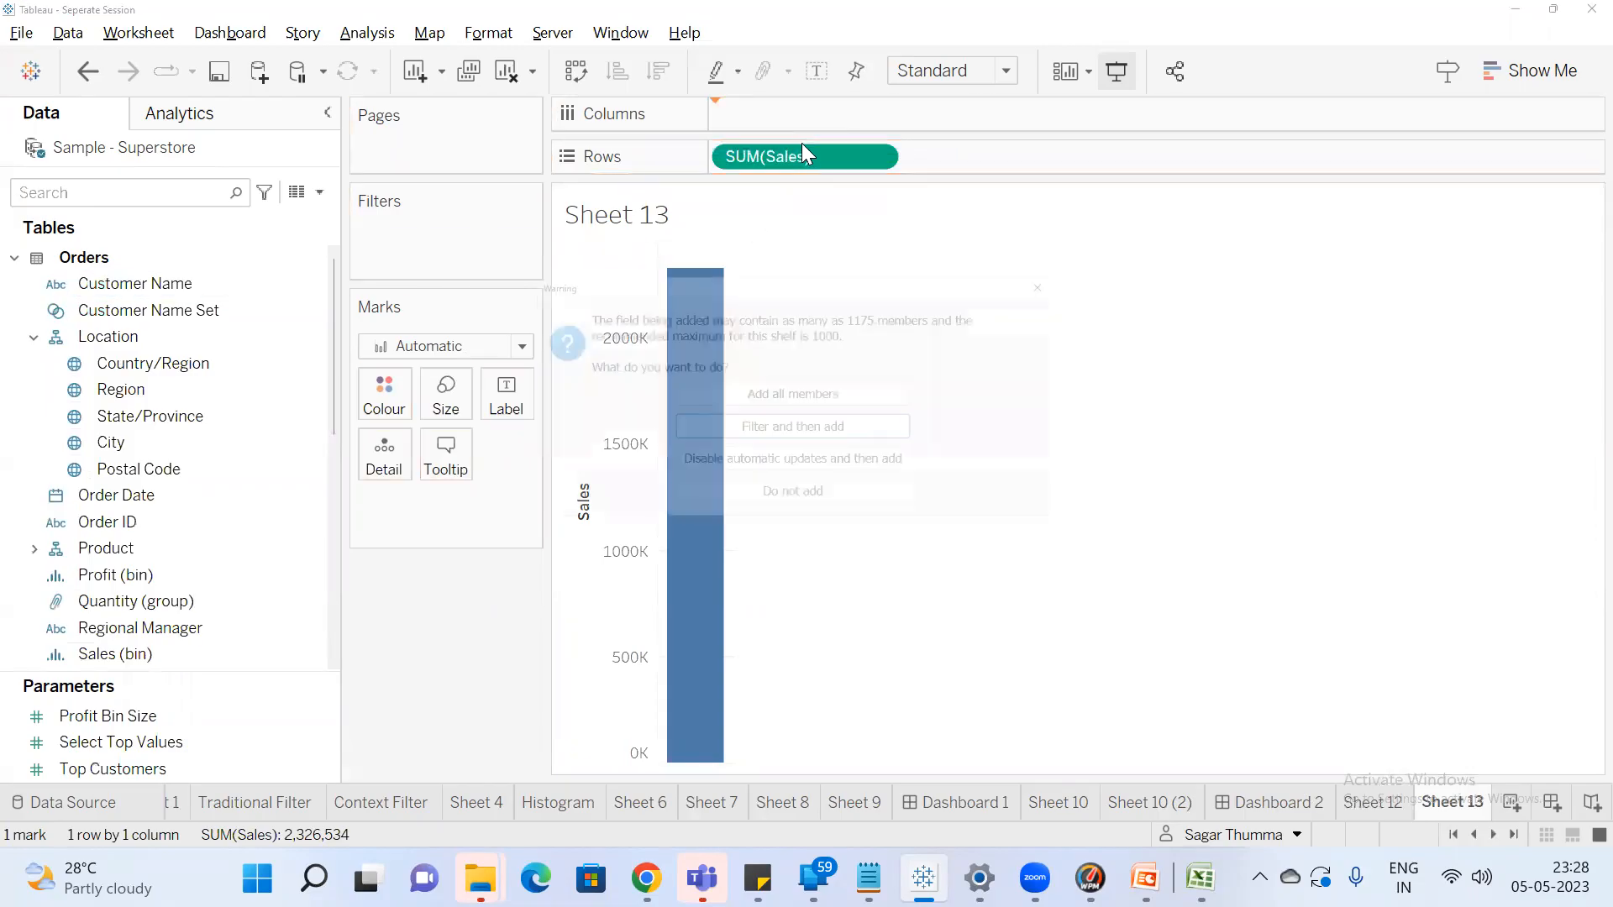
{"action": "left_click", "coordinate": [781, 401]}
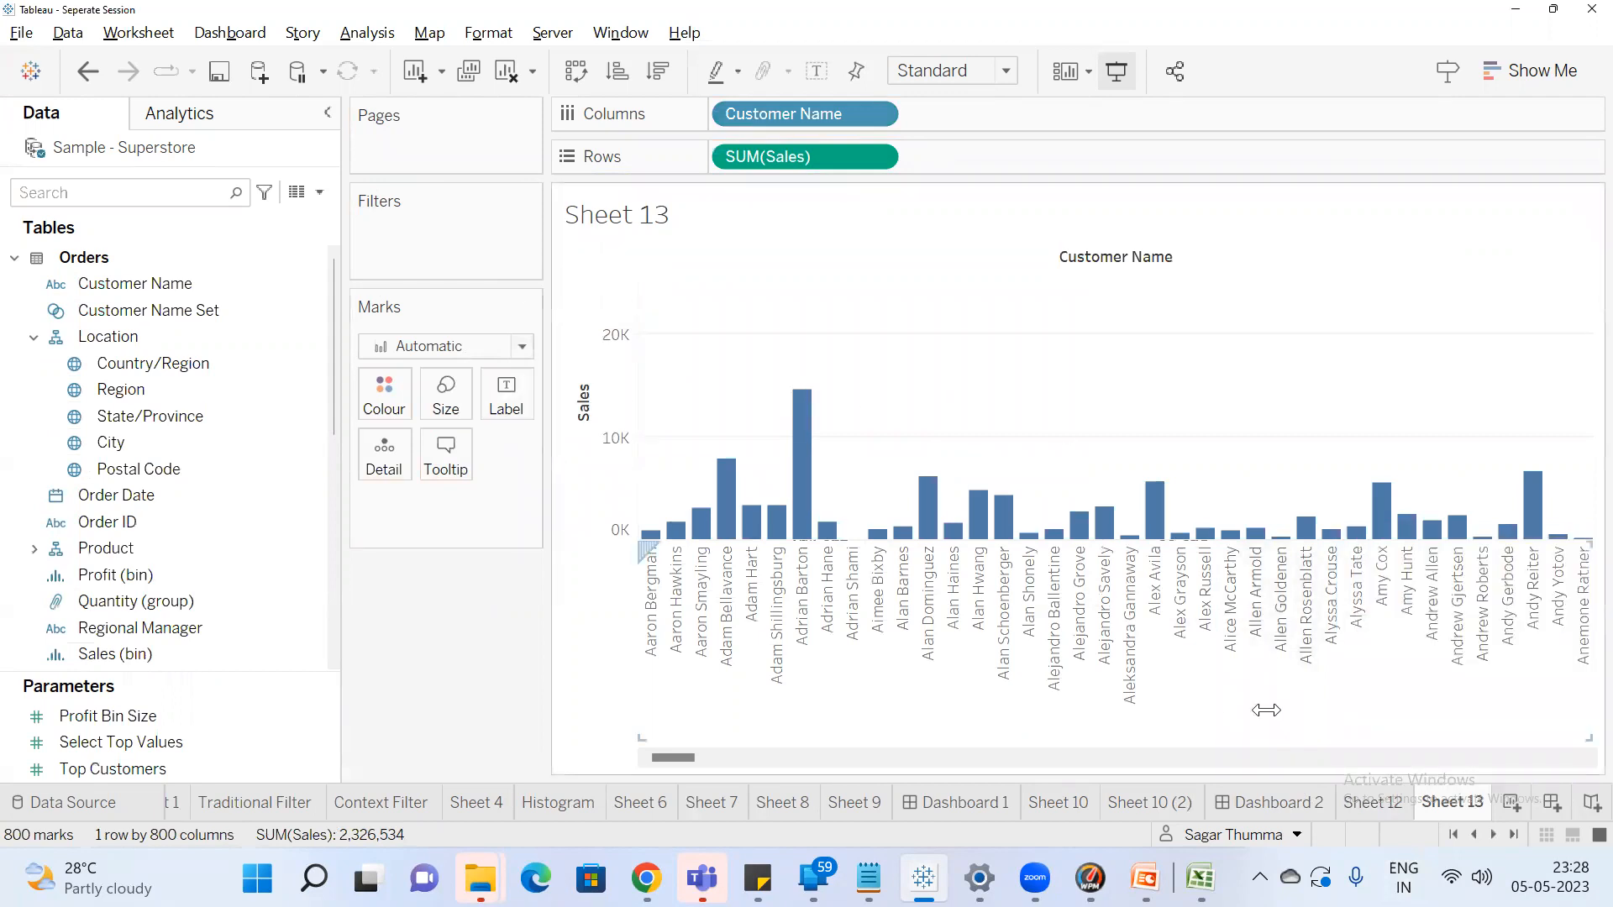
Return to Sheet 12, widen the order month column and make the header row taller so the measure names wrap
{"action": "left_click", "coordinate": [1375, 802]}
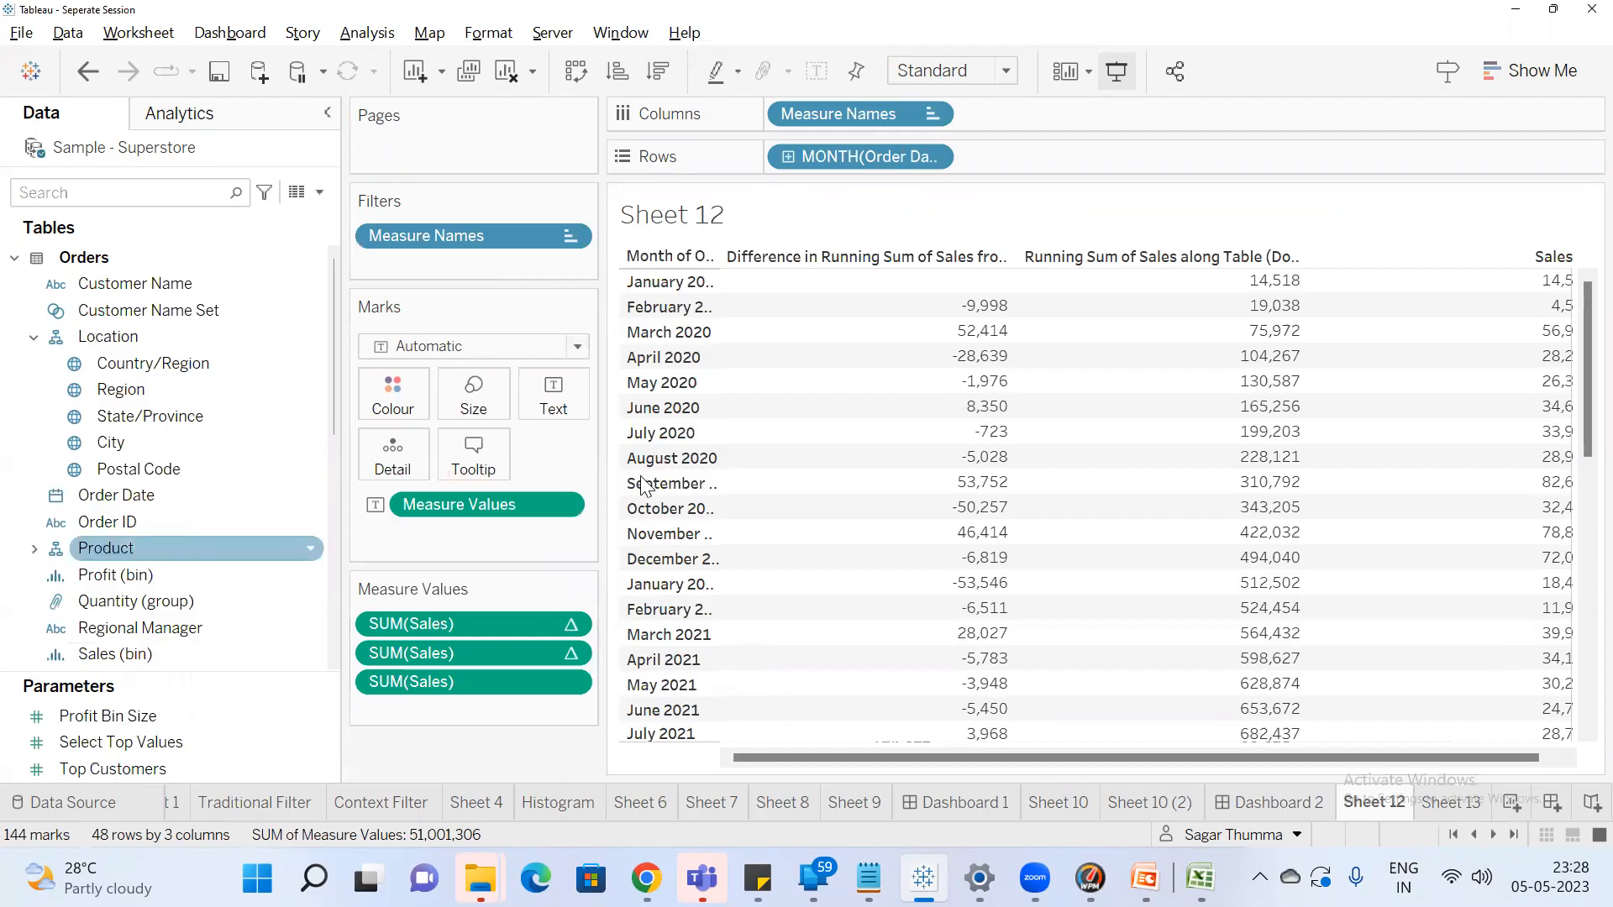
{"action": "mouse_move", "coordinate": [506, 652]}
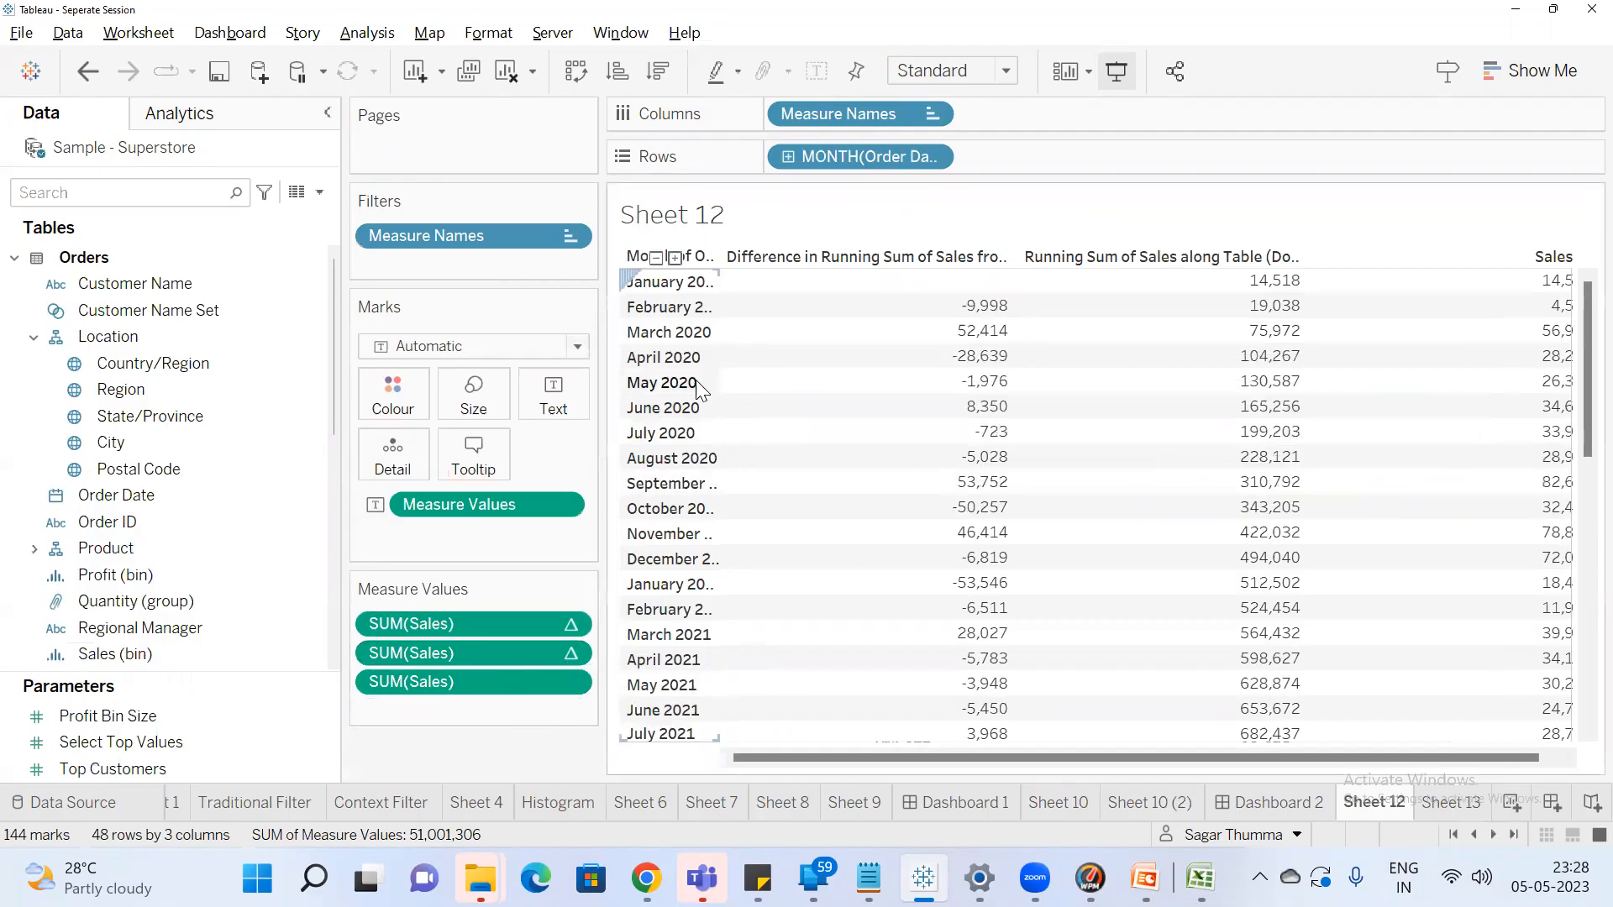
{"action": "left_click_drag", "start_coordinate": [714, 375], "coordinate": [766, 380]}
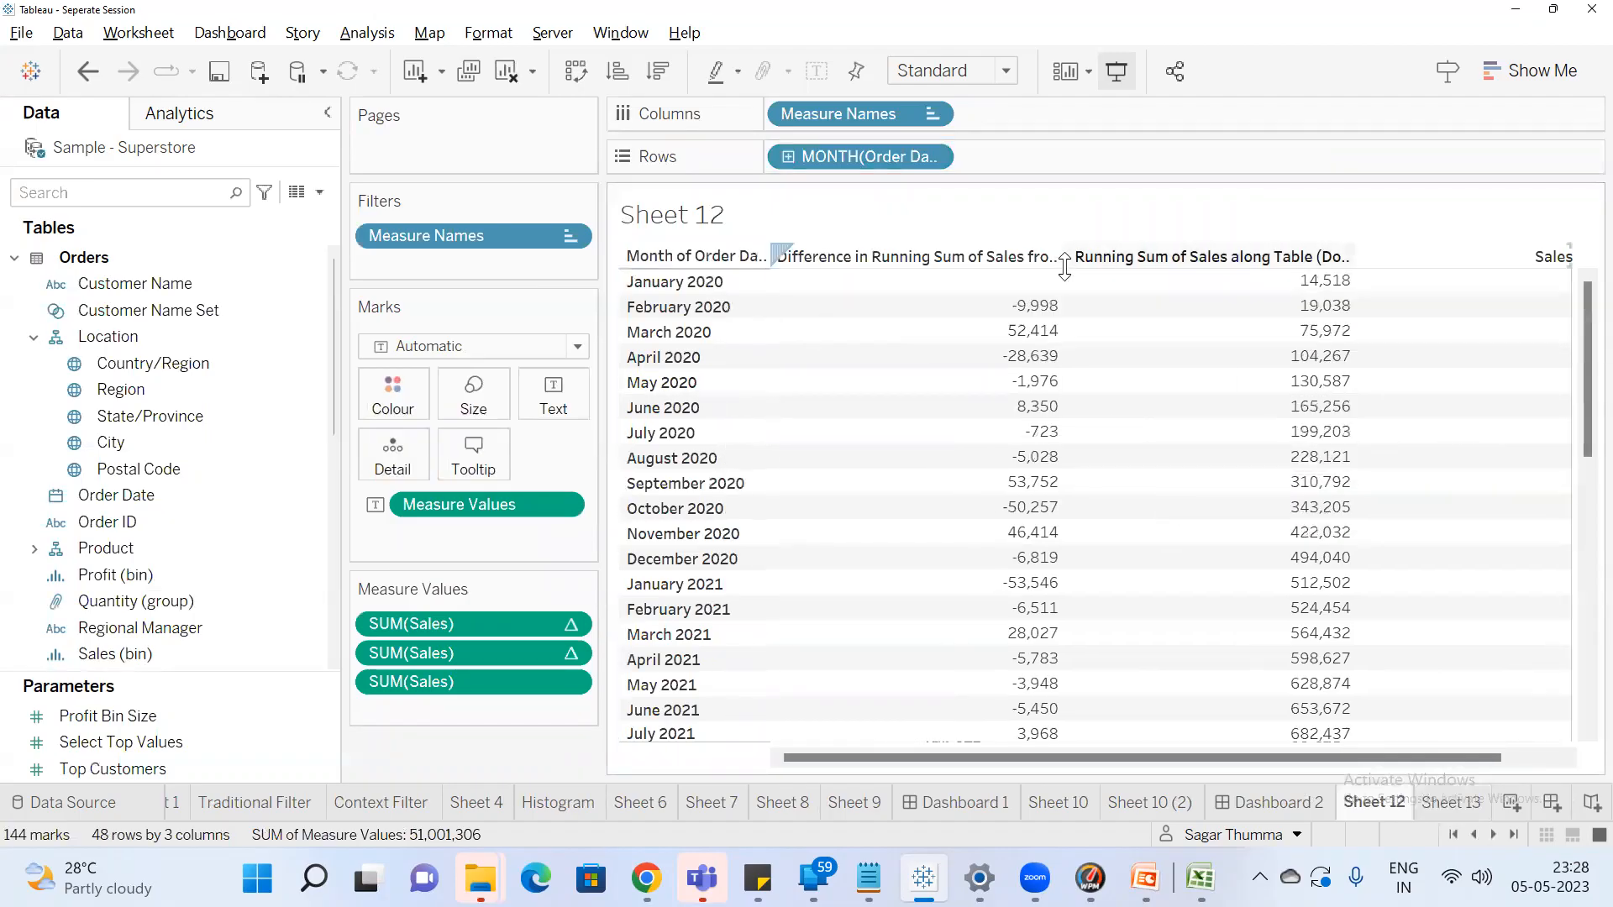
{"action": "left_click_drag", "start_coordinate": [1064, 267], "coordinate": [1023, 277]}
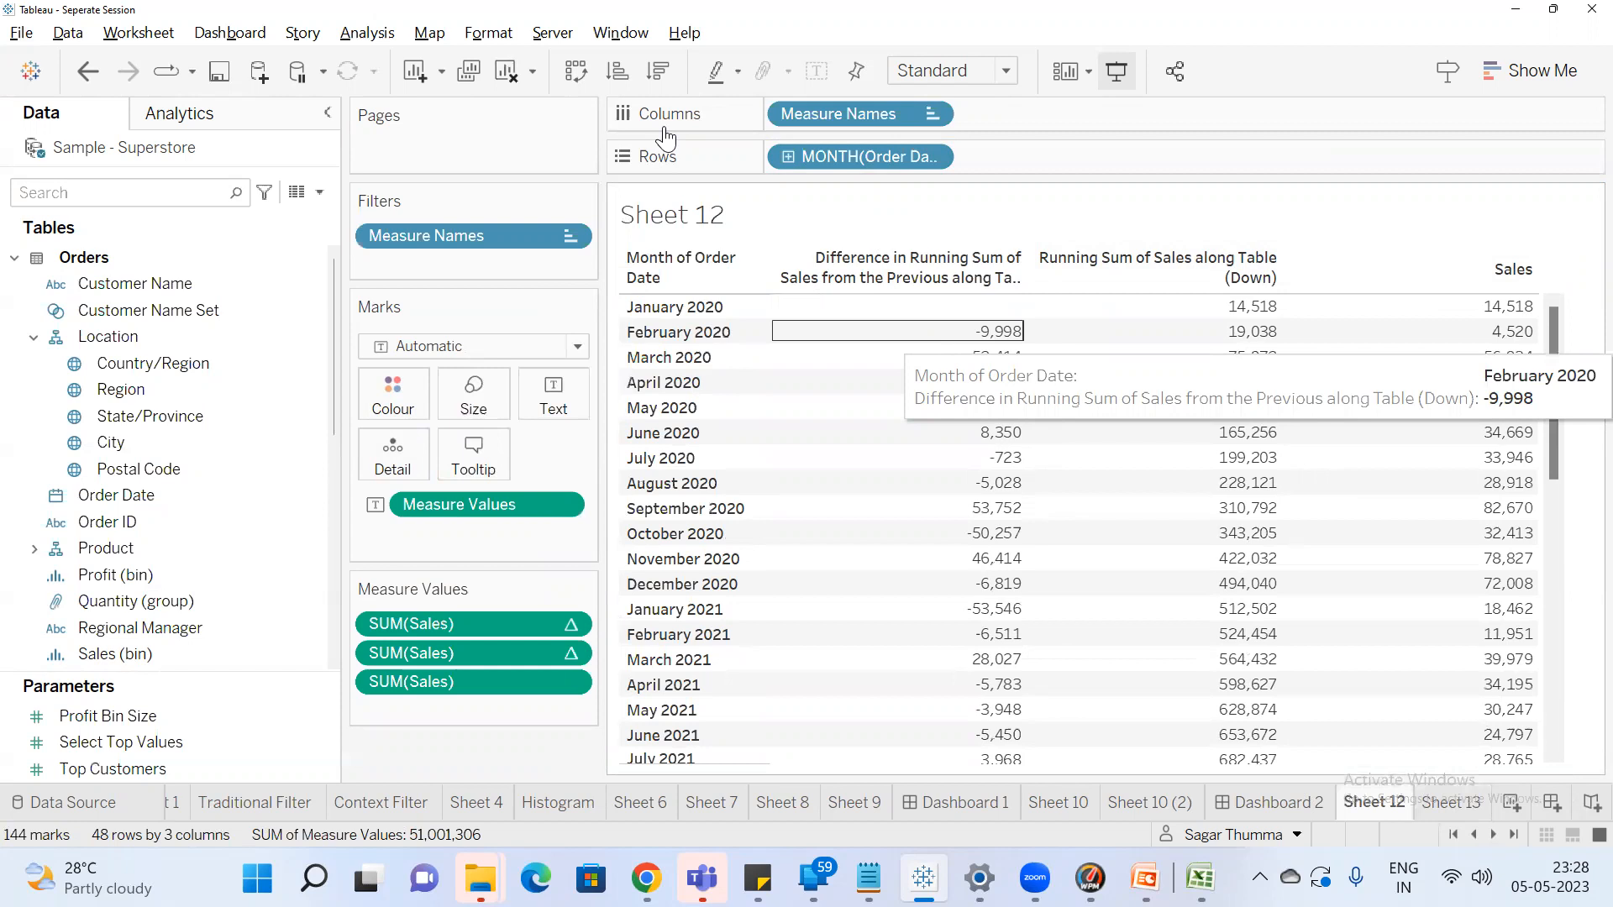
Try Customer Name and then Region as text on the table's marks, removing each field again
{"action": "left_click_drag", "start_coordinate": [137, 283], "coordinate": [541, 389]}
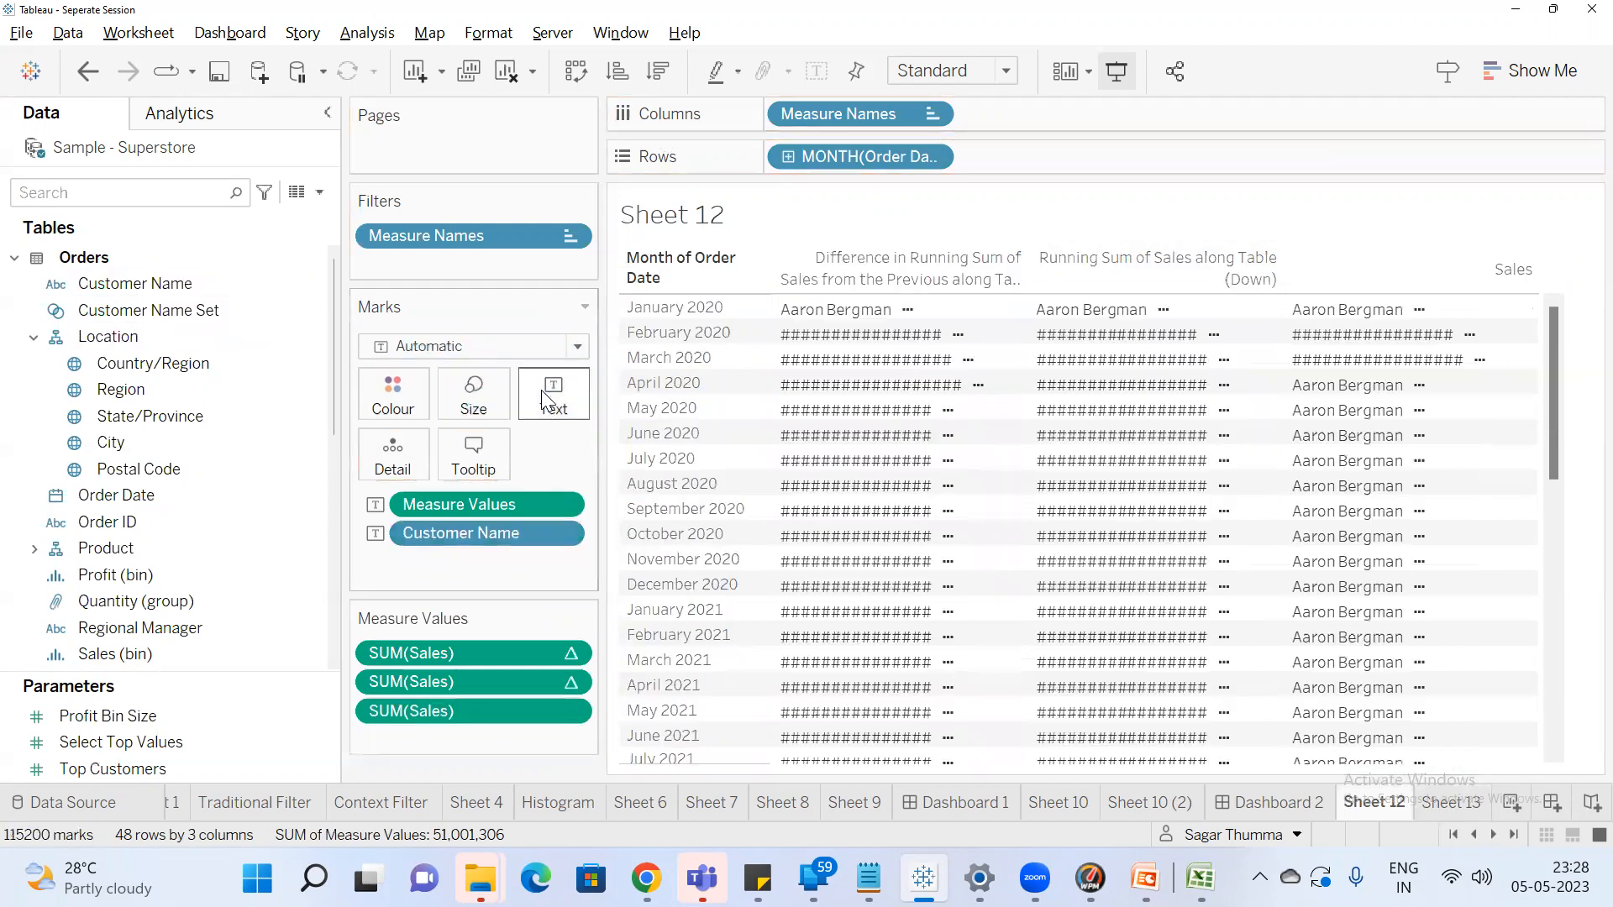
{"action": "left_click_drag", "start_coordinate": [489, 534], "coordinate": [433, 773]}
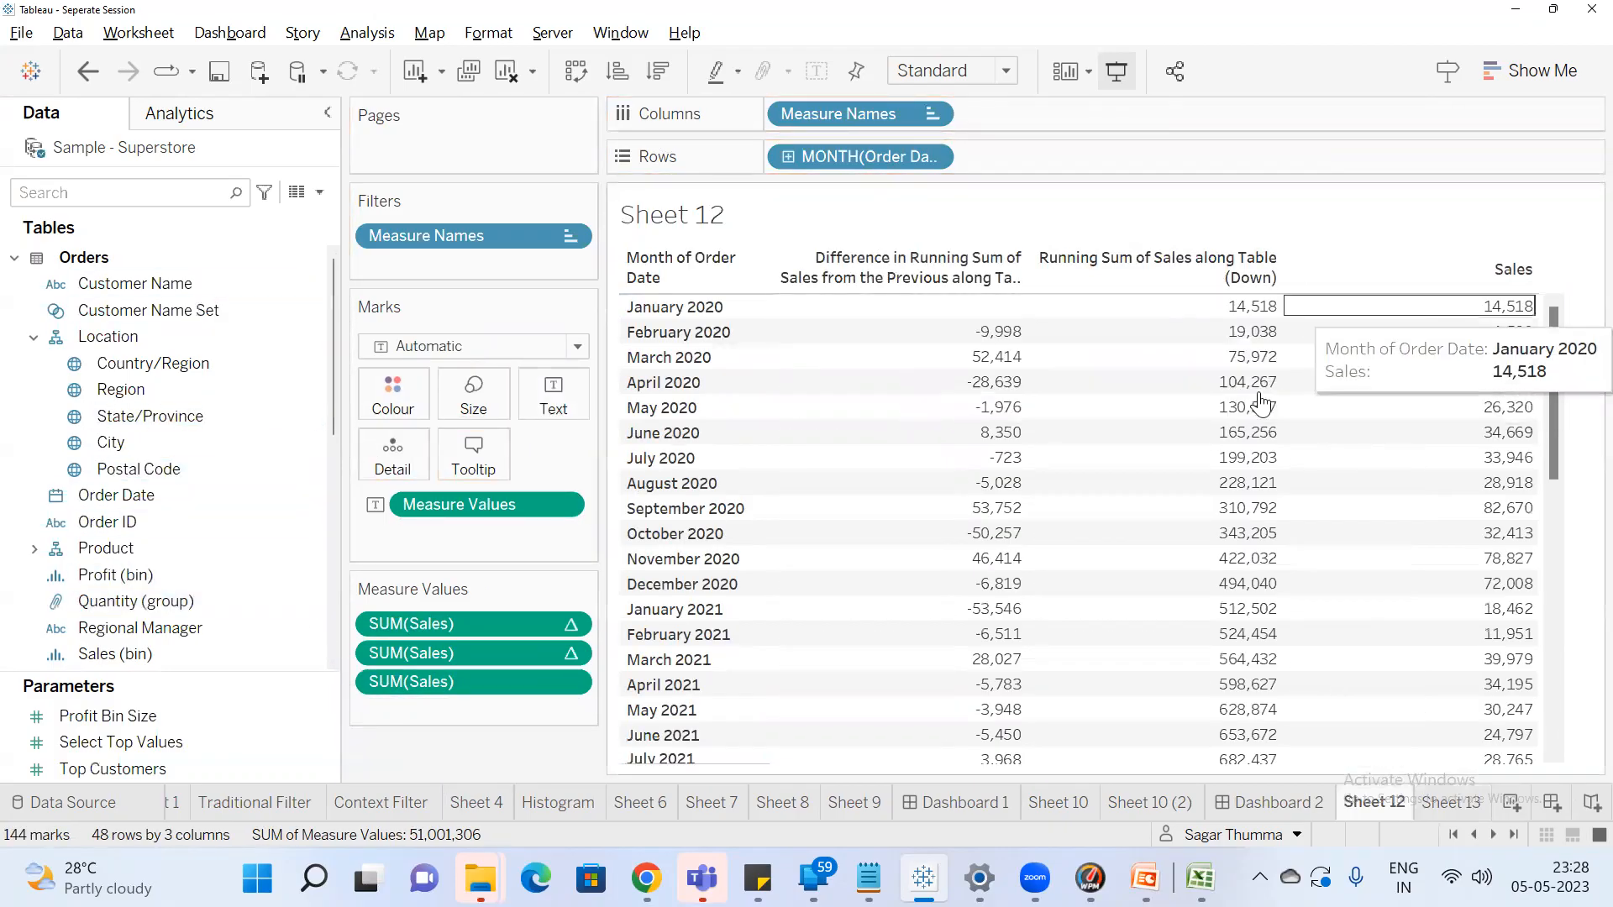
{"action": "left_click", "coordinate": [126, 391]}
{"action": "left_click_drag", "start_coordinate": [126, 391], "coordinate": [560, 402]}
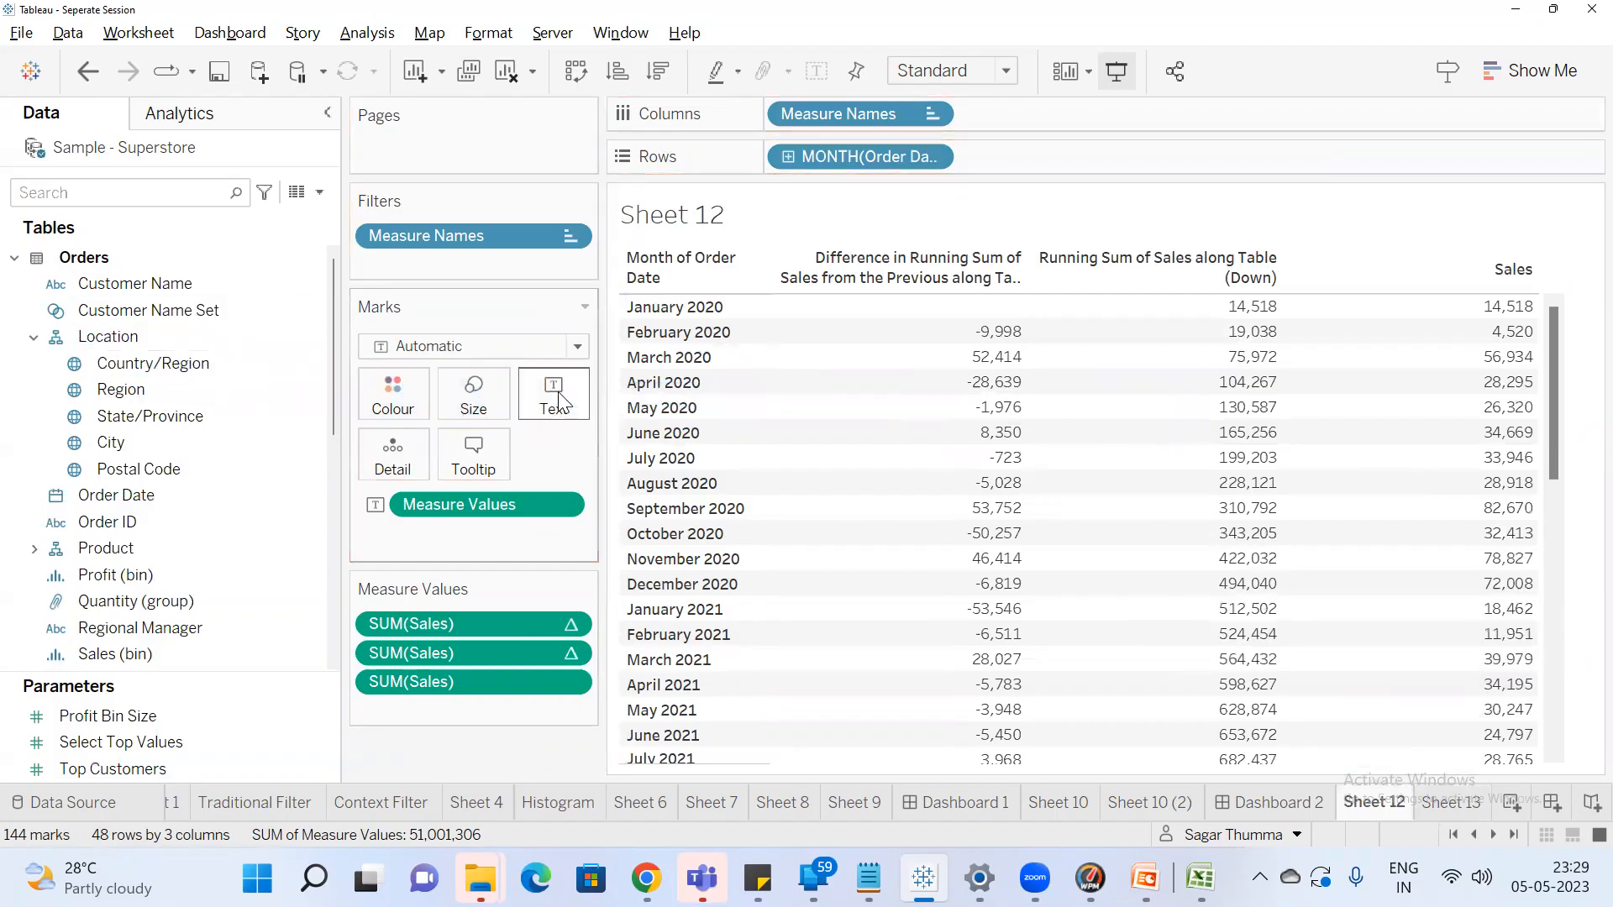
{"action": "left_click_drag", "start_coordinate": [143, 415], "coordinate": [549, 398]}
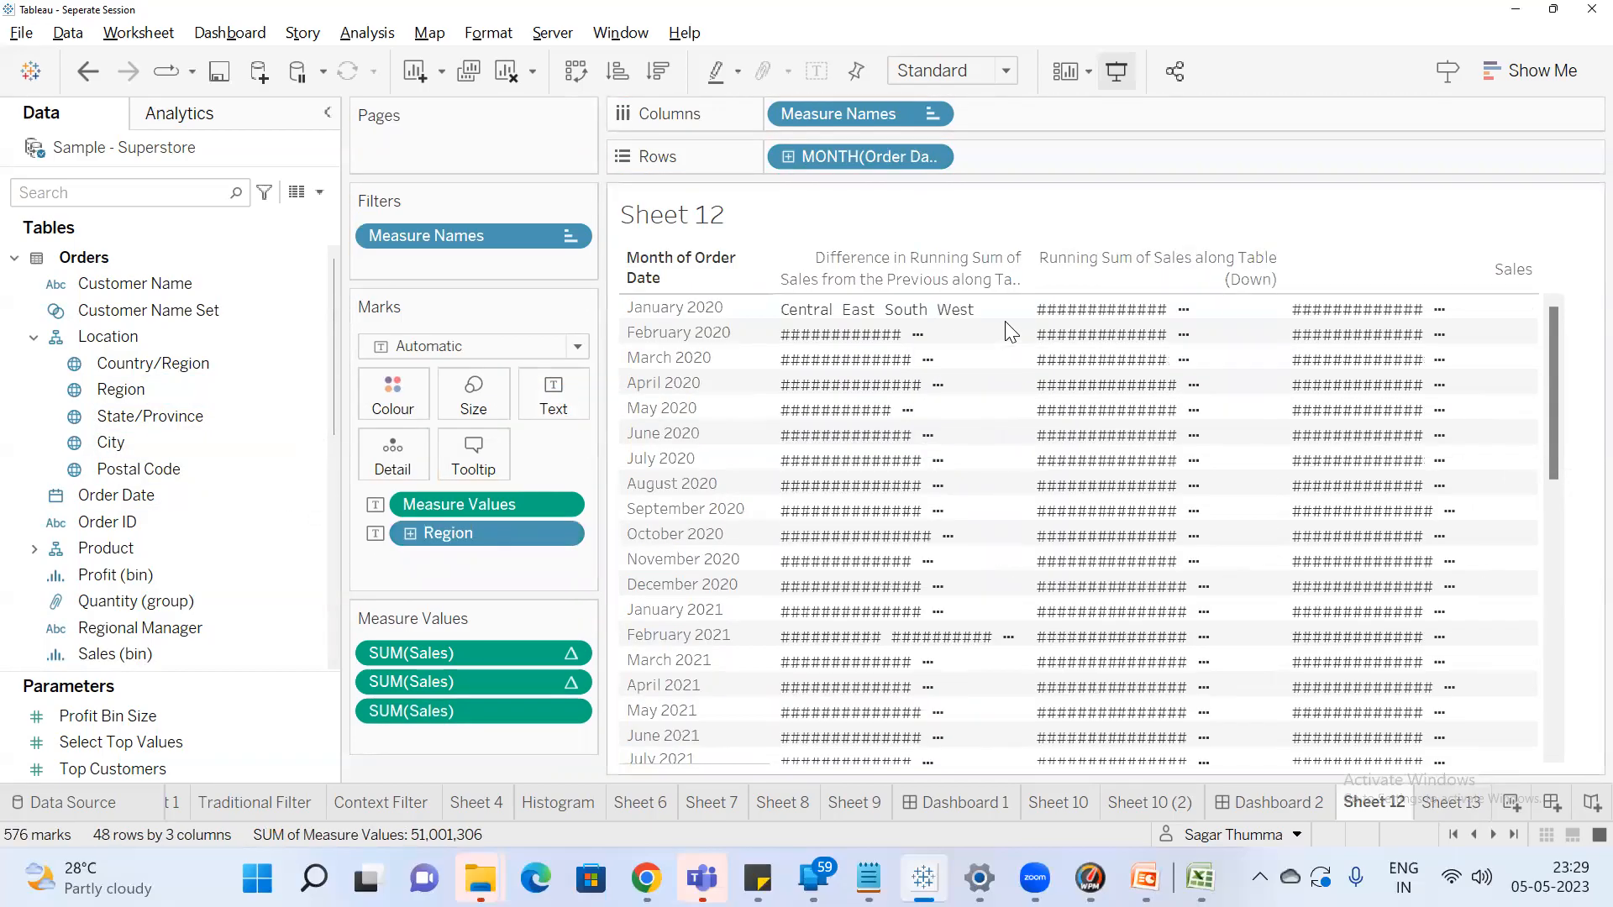
{"action": "mouse_move", "coordinate": [813, 362]}
{"action": "mouse_move", "coordinate": [979, 321]}
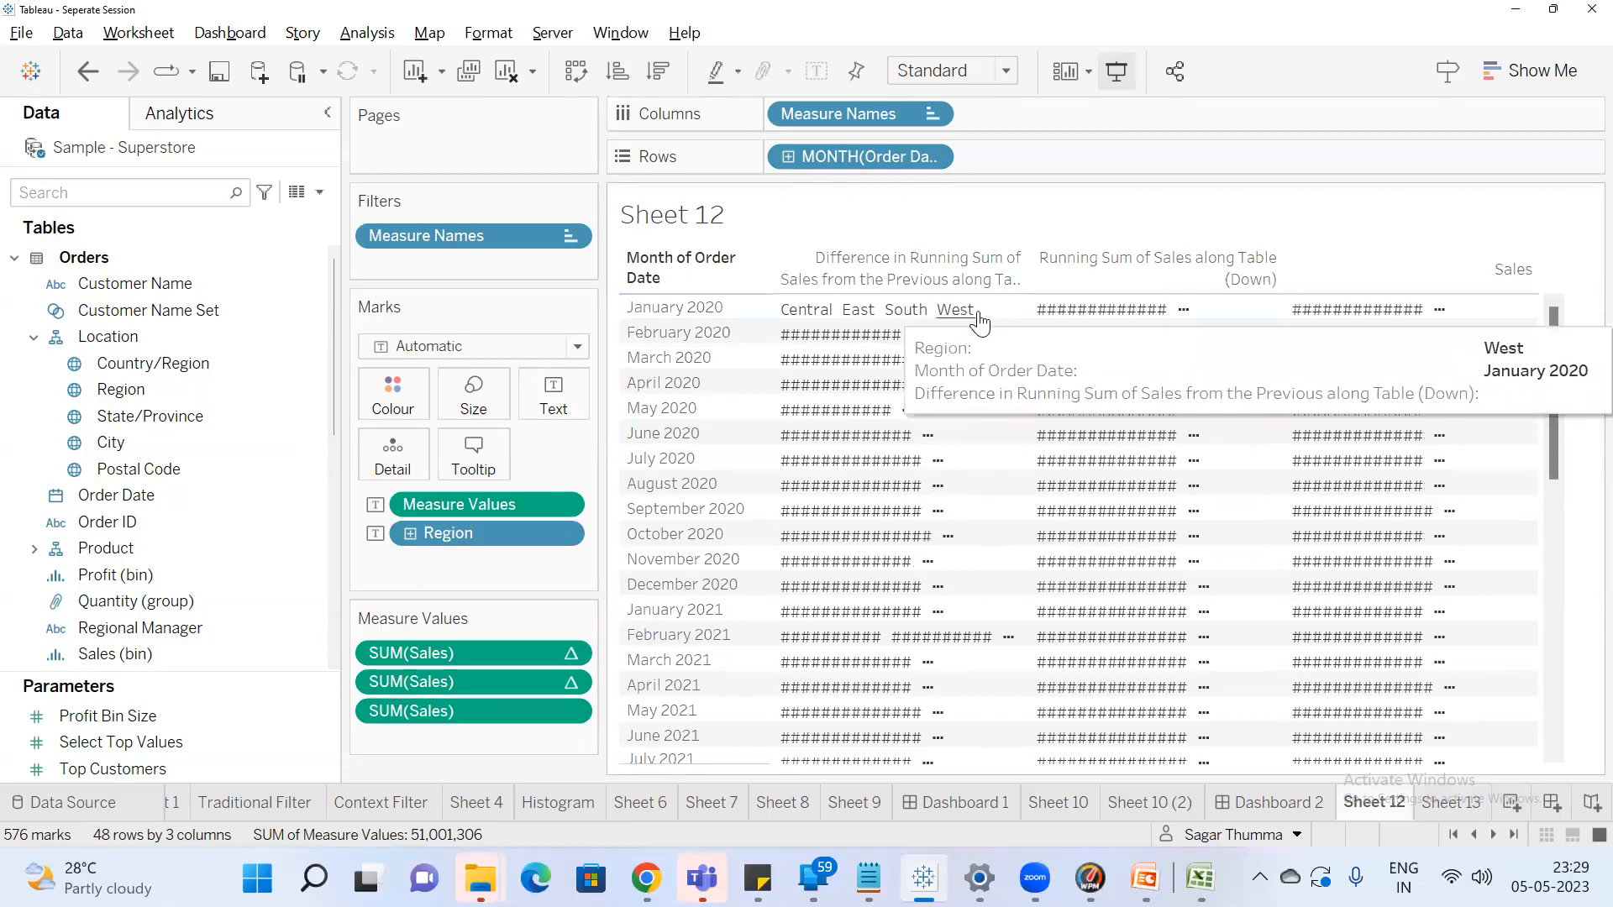
{"action": "right_click", "coordinate": [475, 528]}
{"action": "left_click", "coordinate": [538, 510]}
Review the quick table calculation options of the running total Sales measure without changing its calculation
{"action": "mouse_move", "coordinate": [1480, 456]}
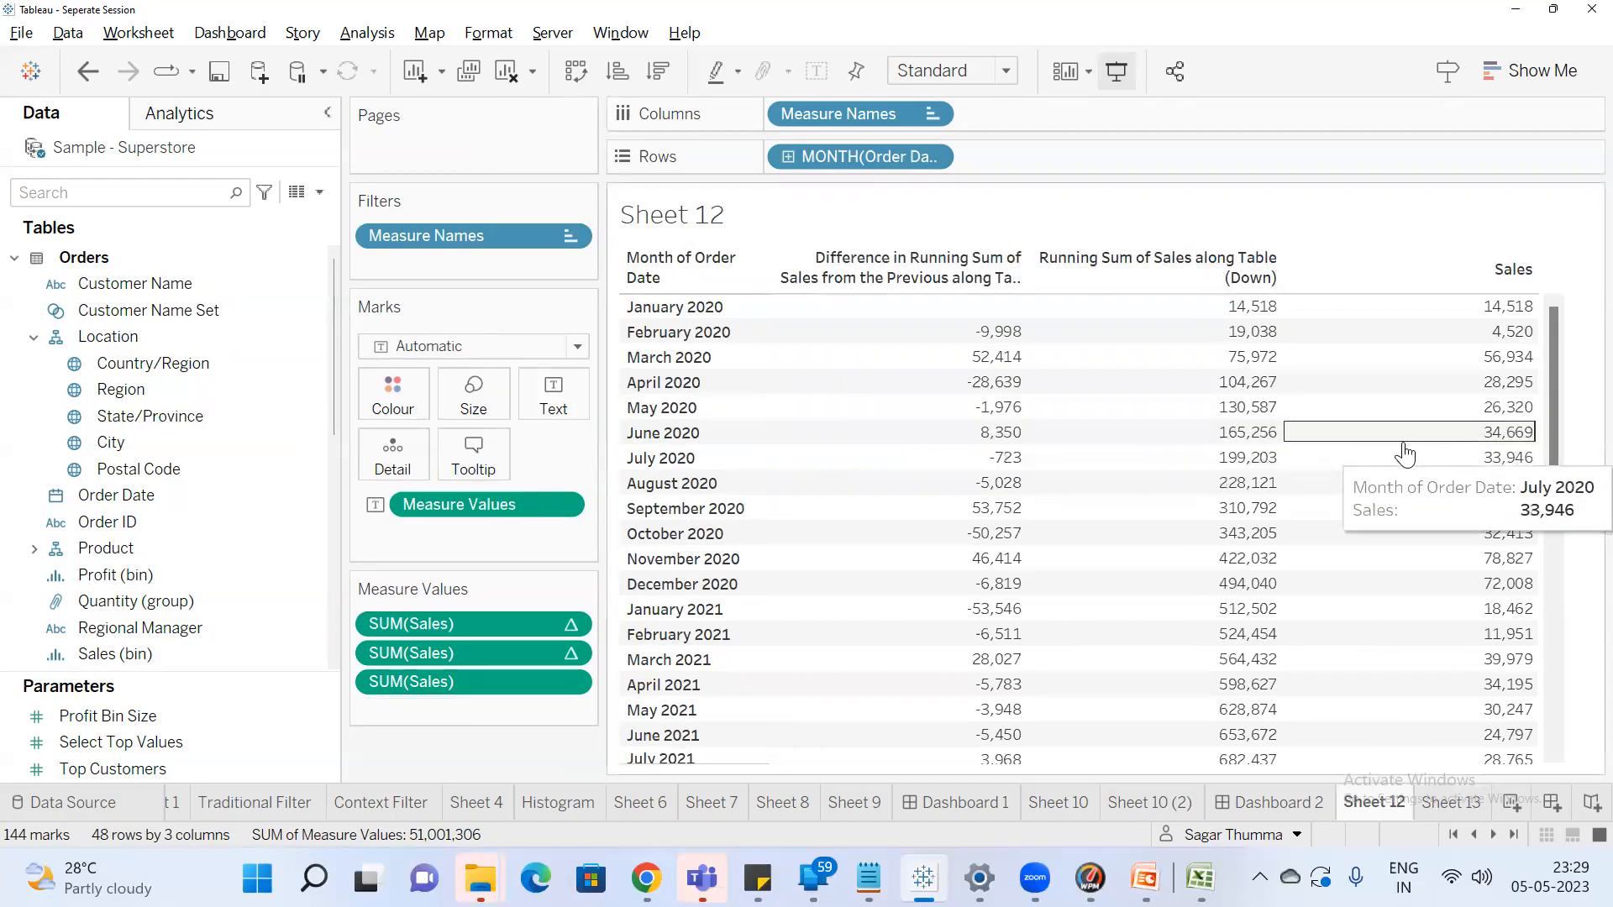
{"action": "mouse_move", "coordinate": [1498, 294]}
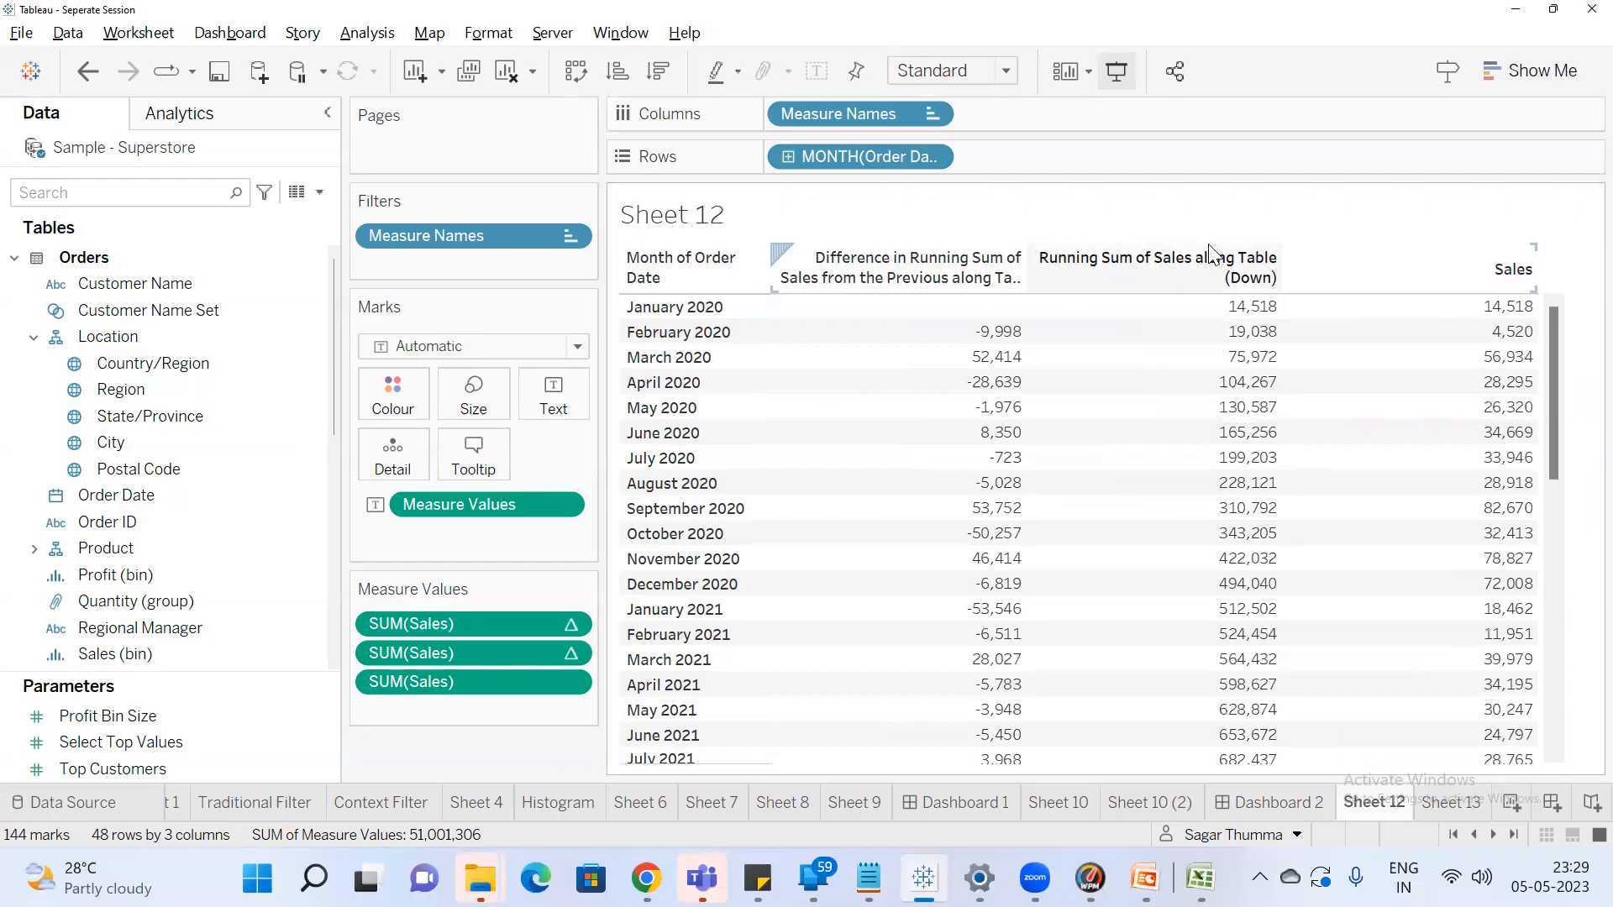
{"action": "right_click", "coordinate": [540, 662]}
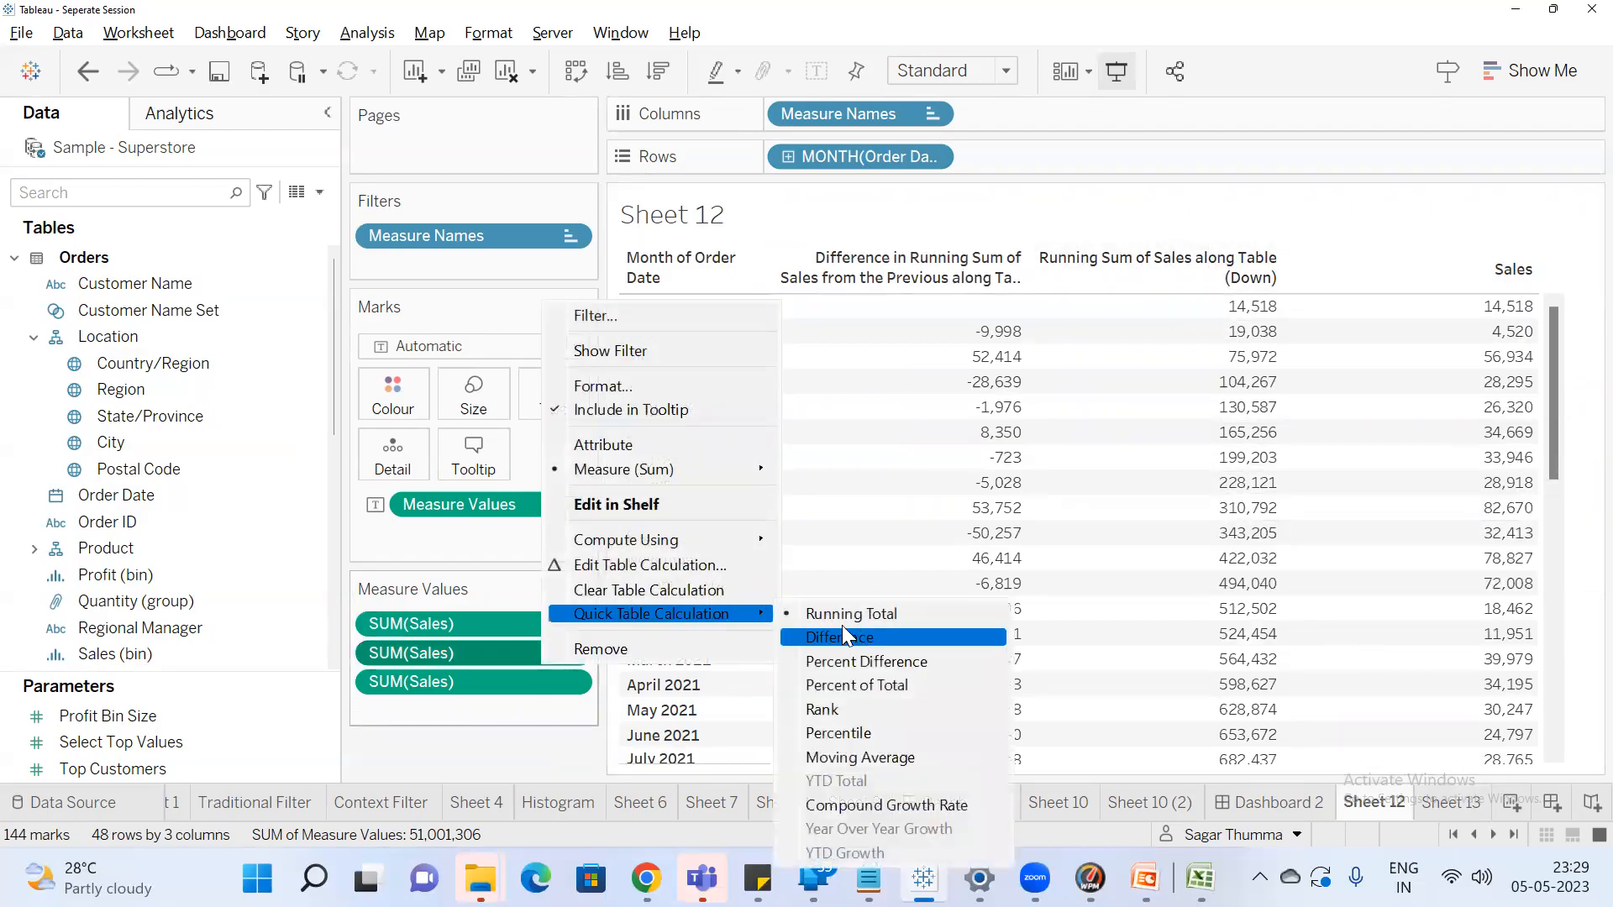
{"action": "left_click", "coordinate": [1392, 204]}
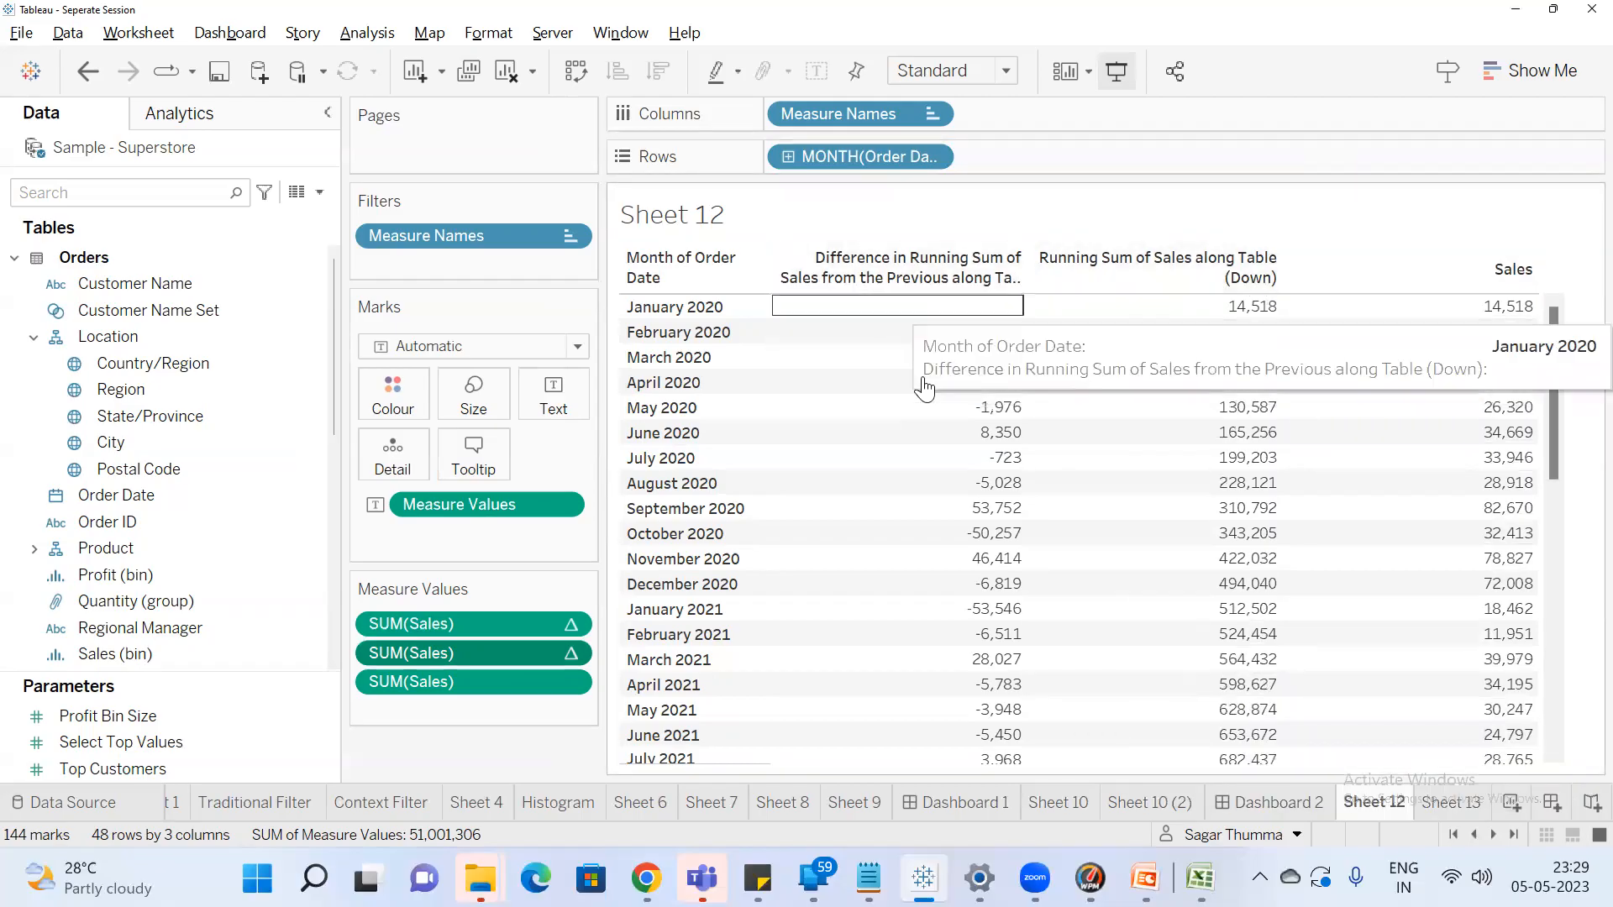
Examine the difference measure's table calculation settings, including the Relative to options of its secondary calculation
{"action": "right_click", "coordinate": [537, 625]}
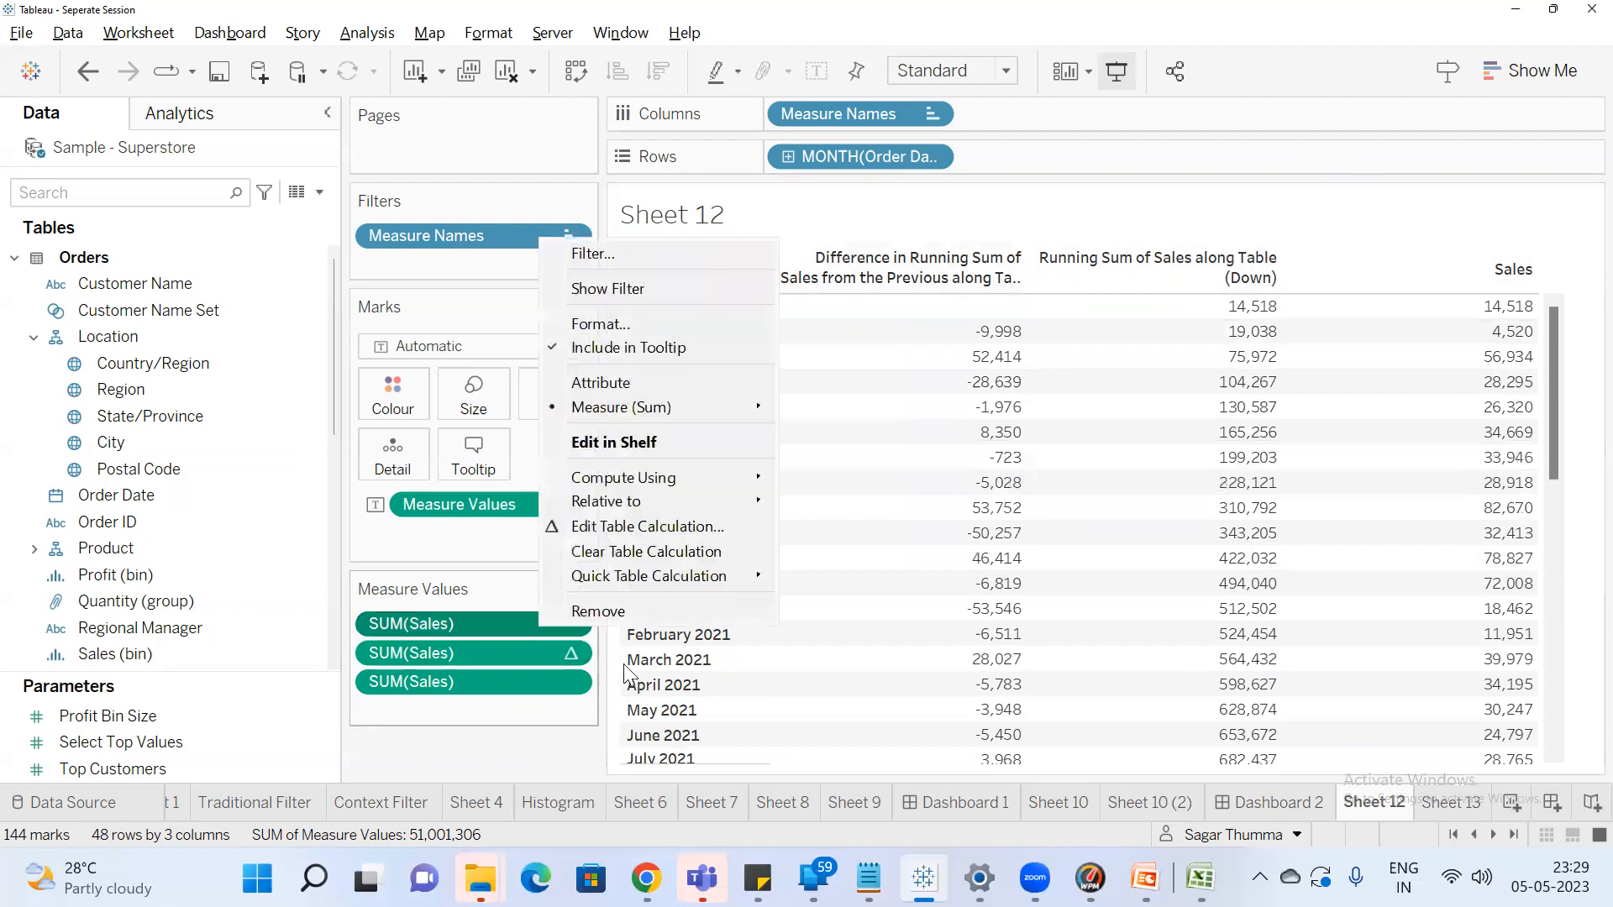
{"action": "left_click", "coordinate": [630, 528]}
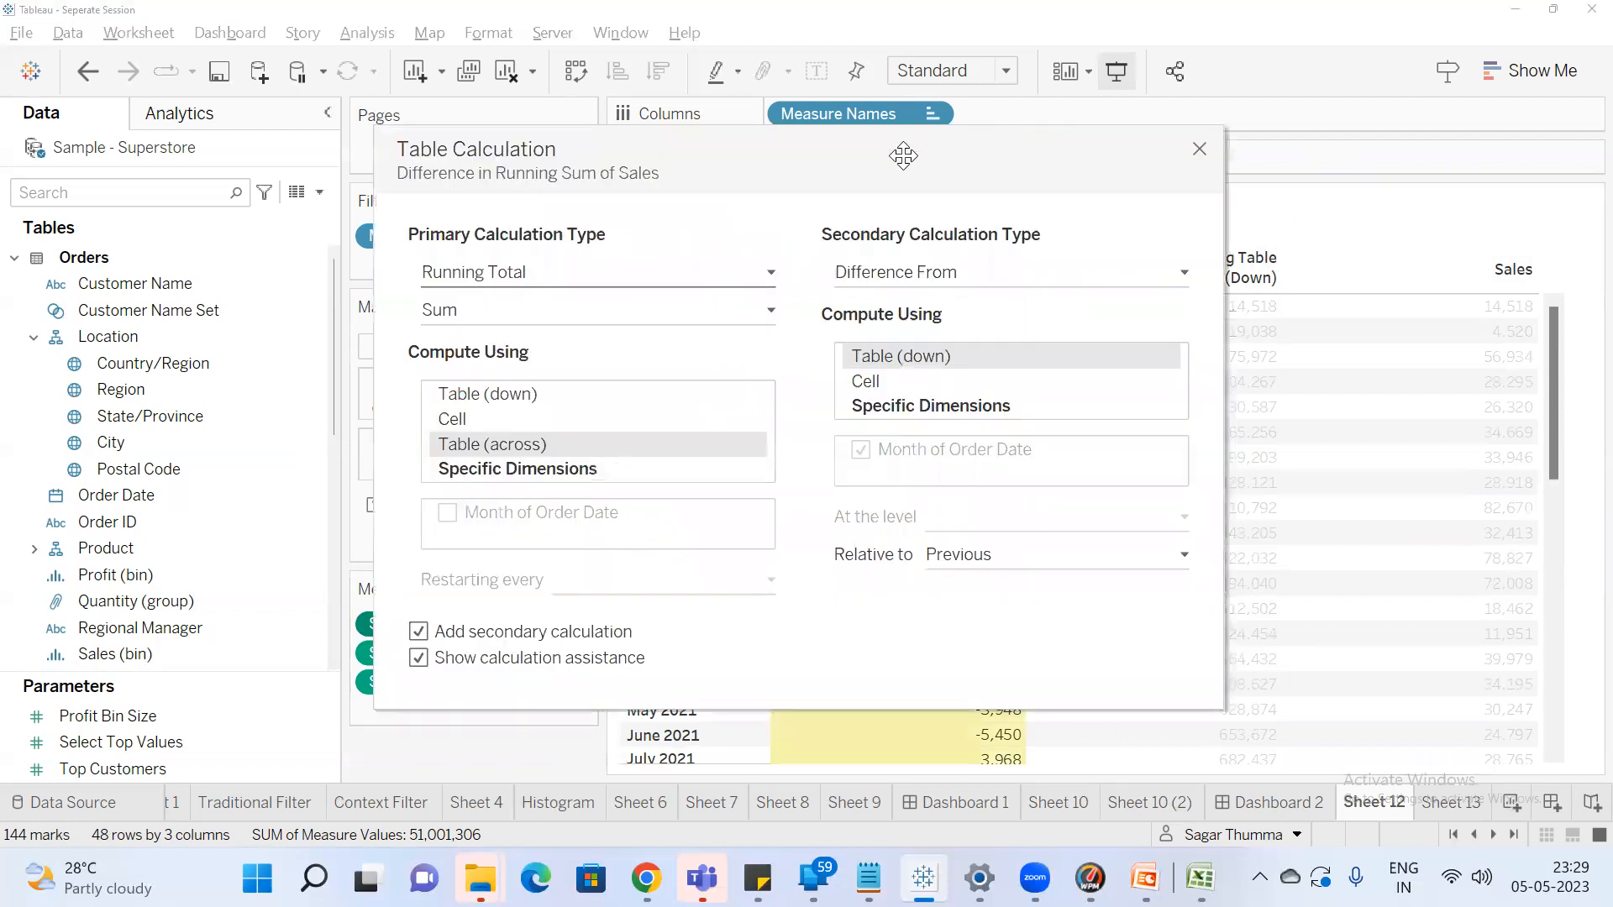
{"action": "left_click_drag", "start_coordinate": [900, 155], "coordinate": [597, 149]}
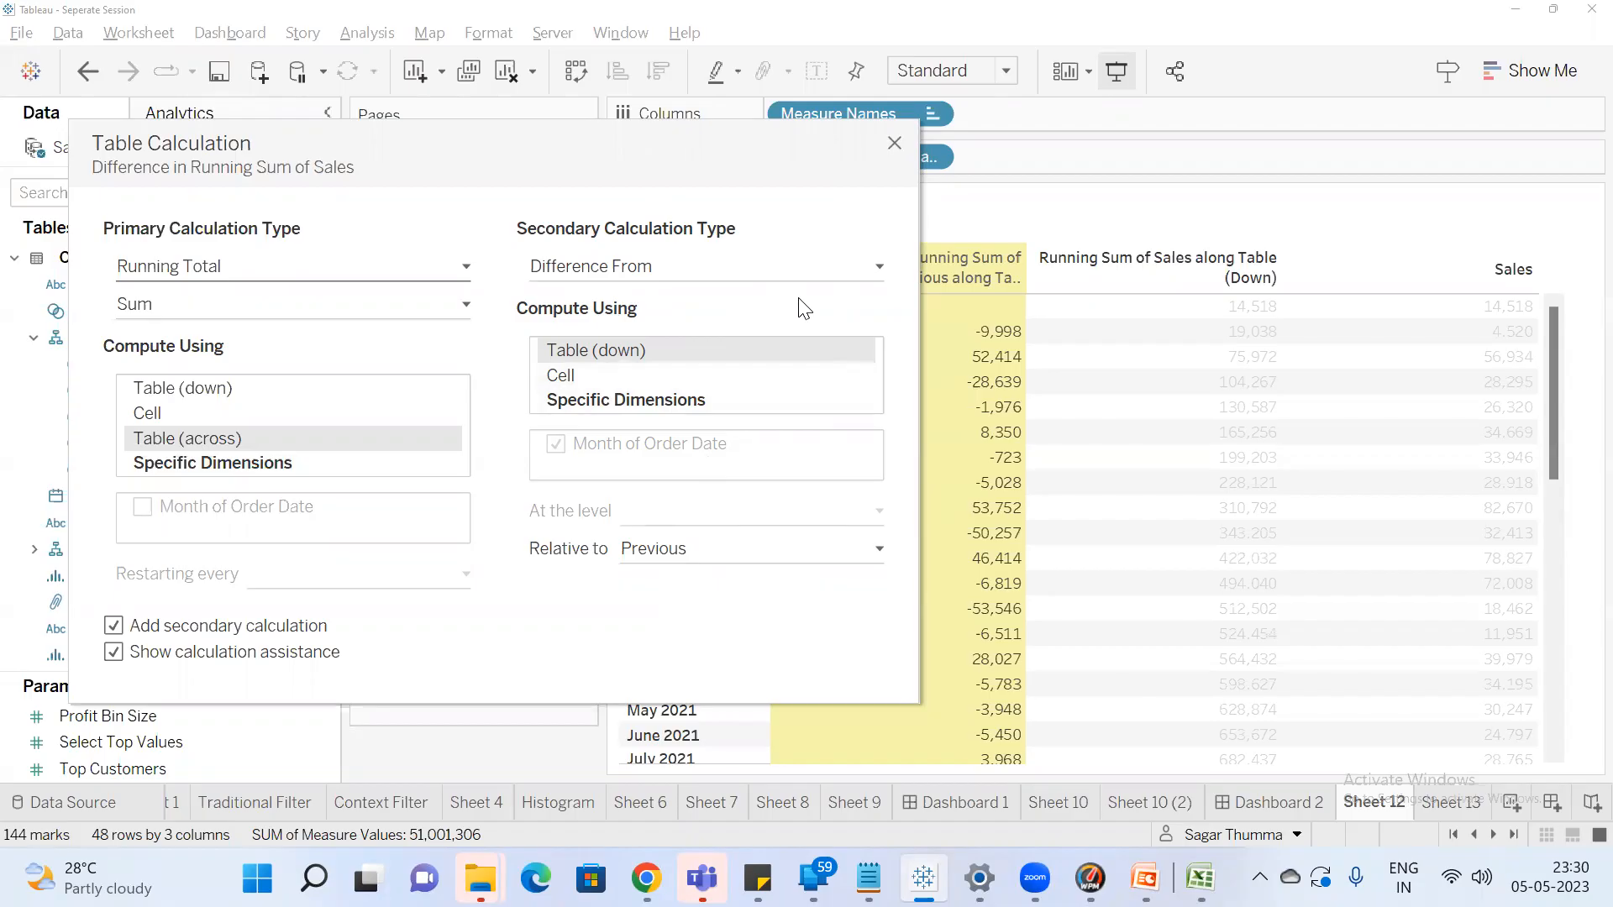
{"action": "left_click", "coordinate": [706, 554]}
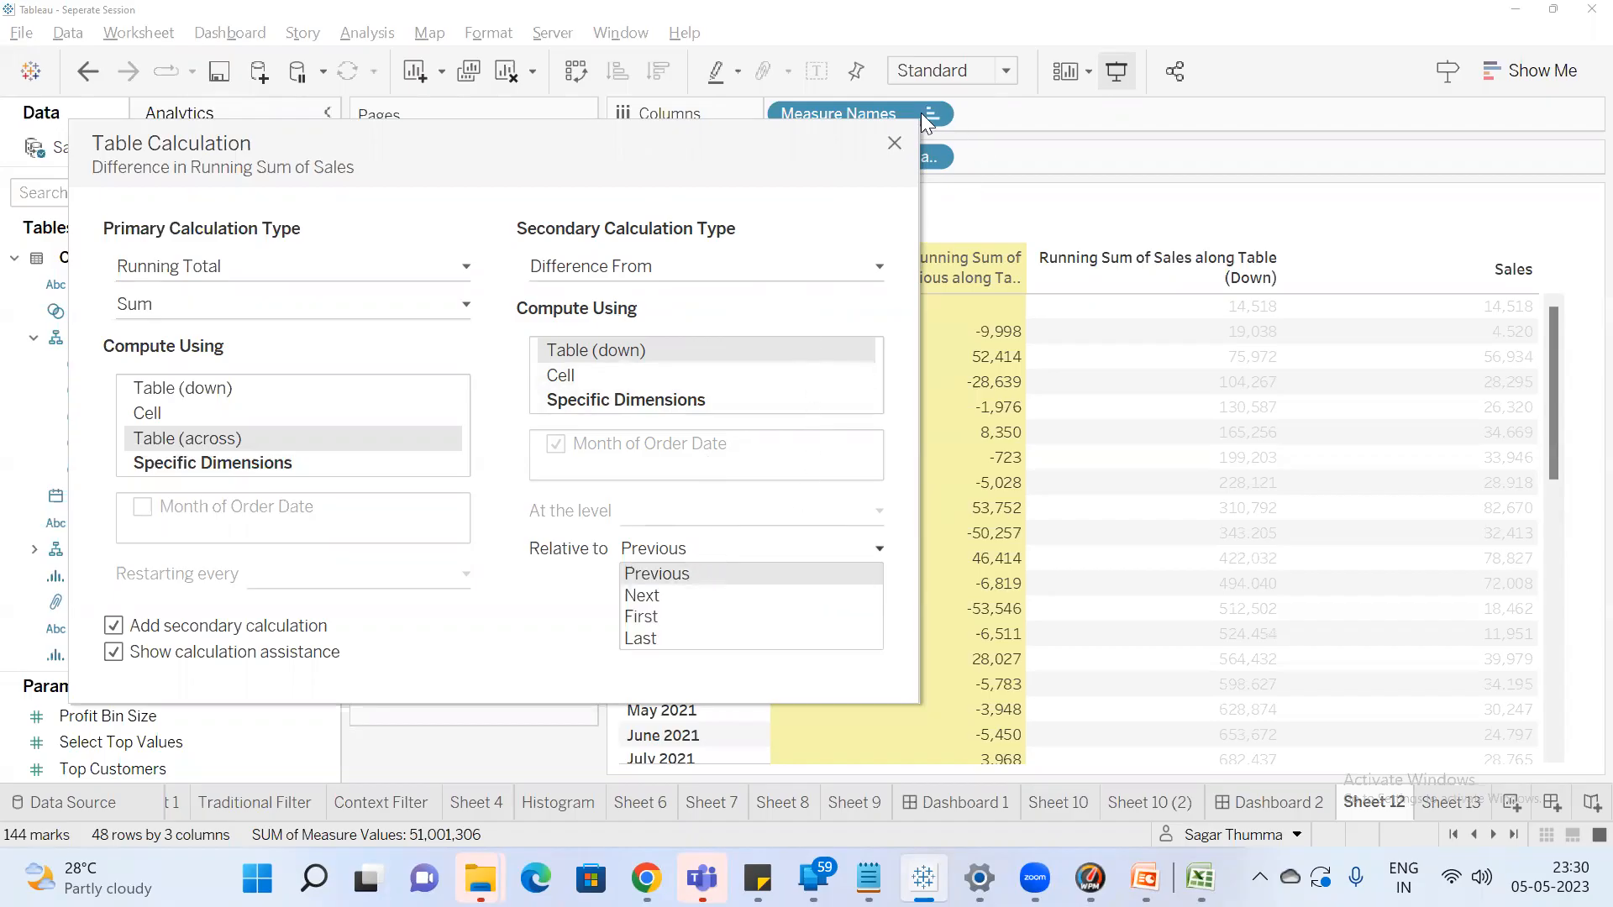
{"action": "left_click", "coordinate": [897, 136]}
{"action": "left_click", "coordinate": [897, 136]}
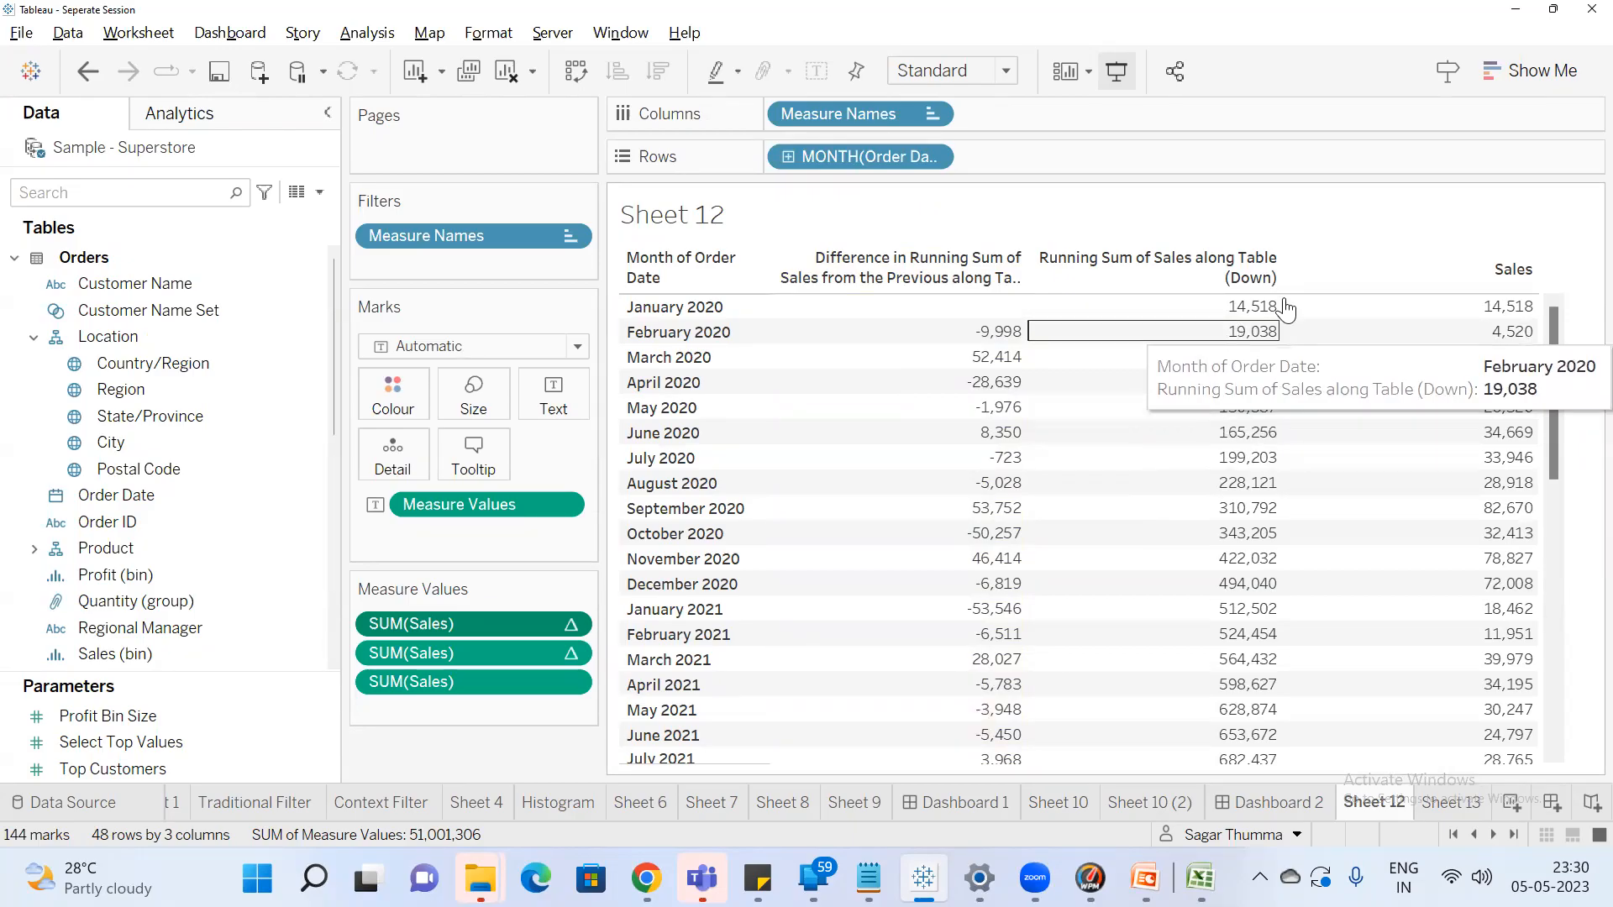
Open Calculator and subtract 14518 from 19038 to check the February 2020 difference in running sums
{"action": "key", "text": "super"}
{"action": "type", "text": "cal"}
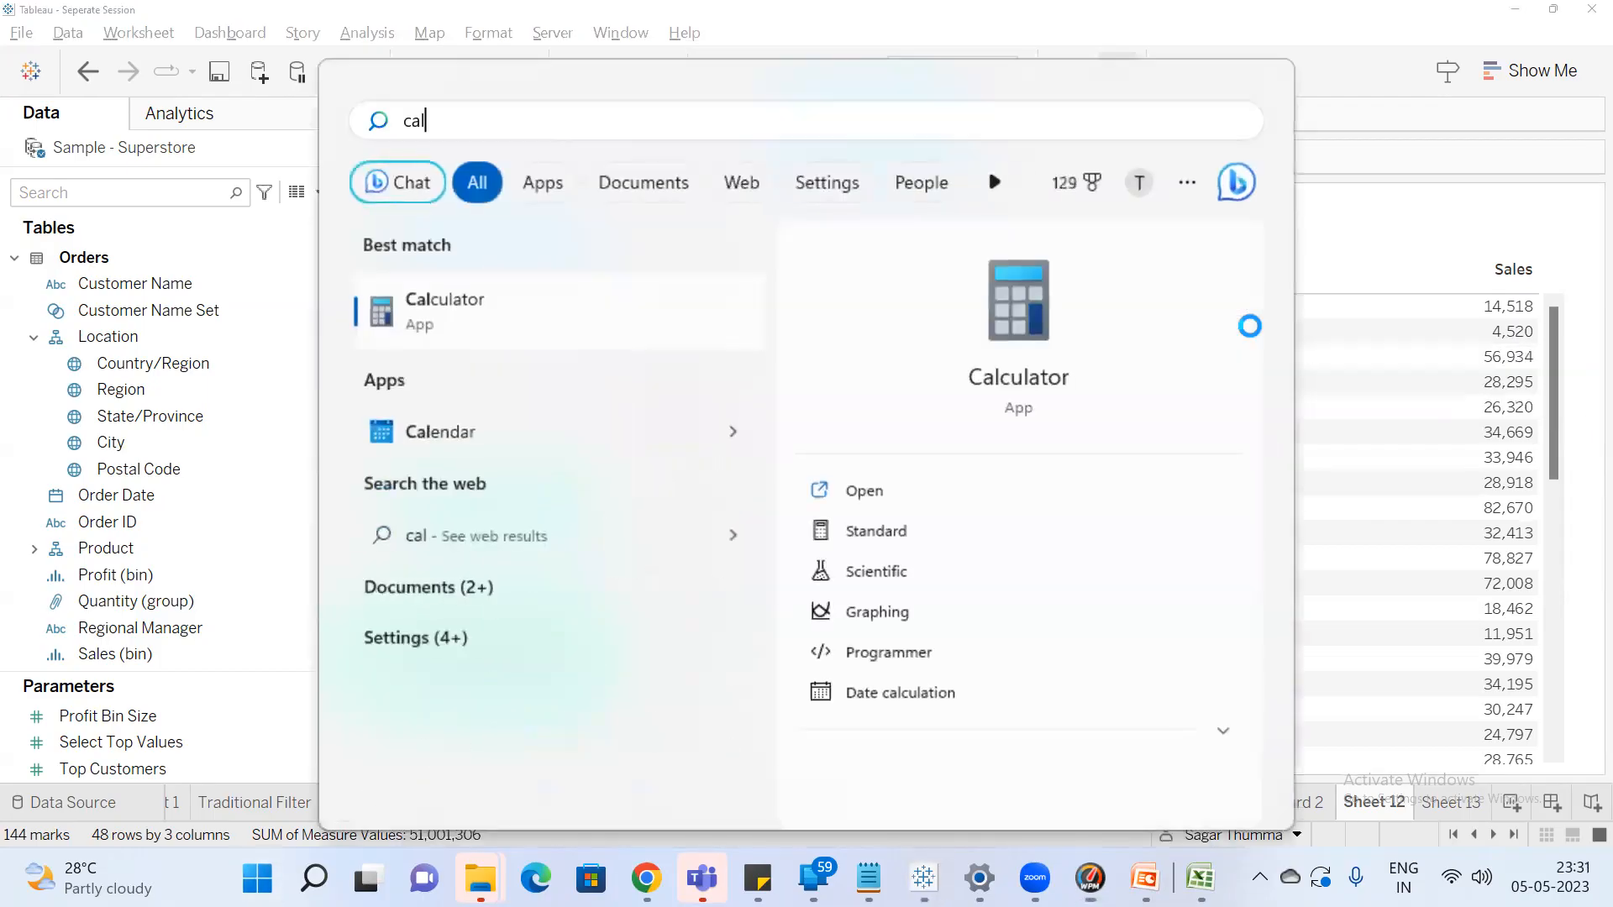
{"action": "key", "text": "Return"}
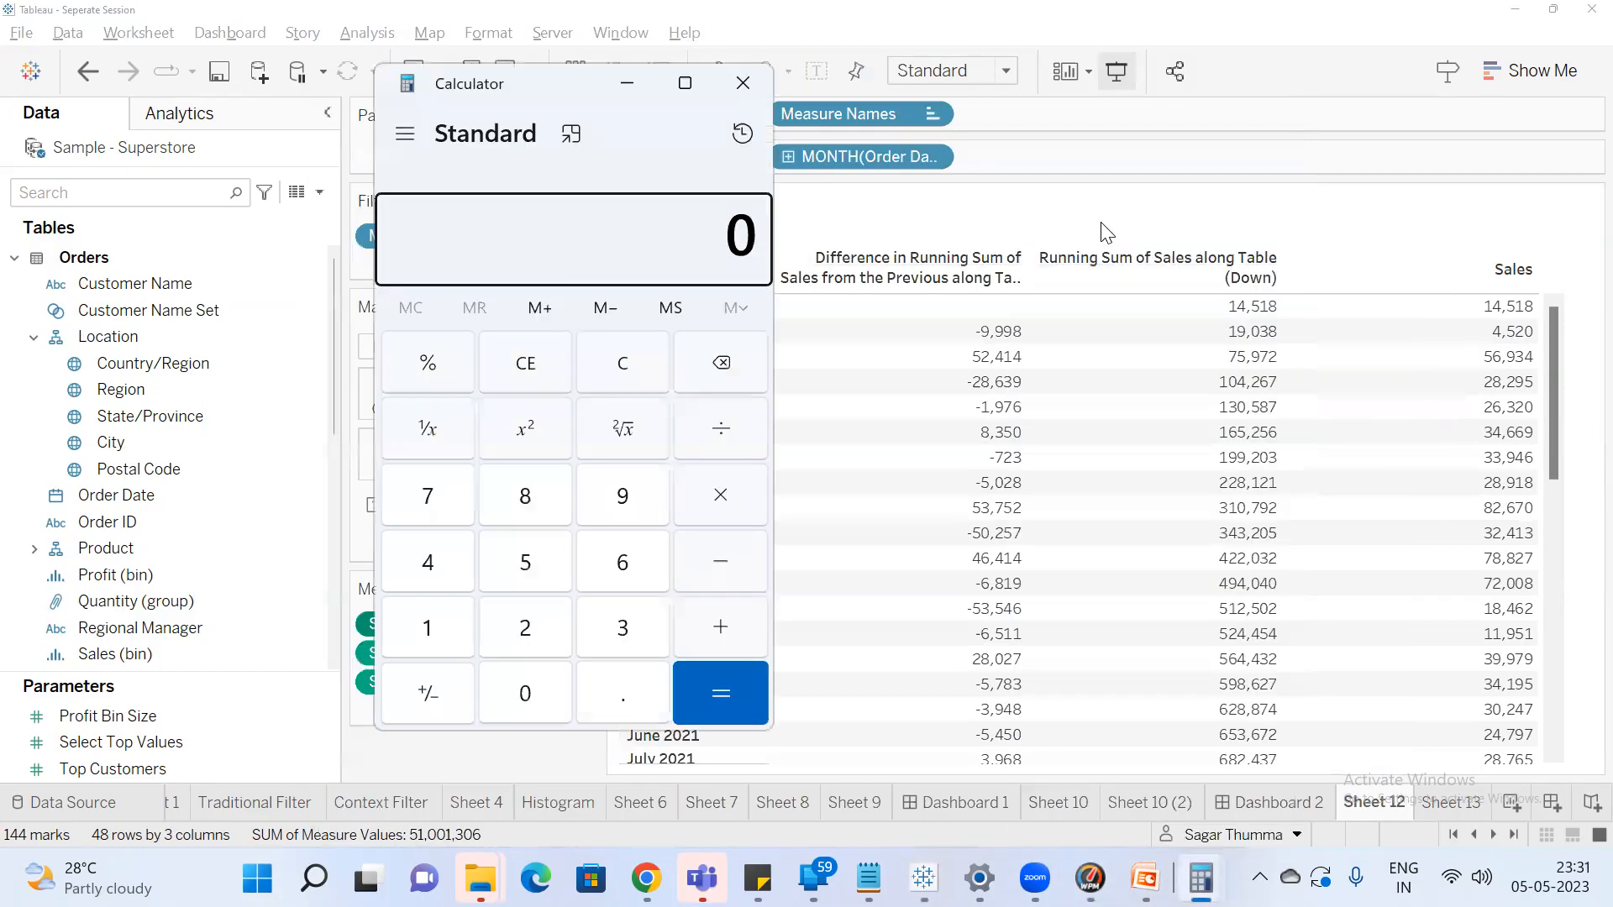
{"action": "type", "text": "19038"}
{"action": "key", "text": "minus"}
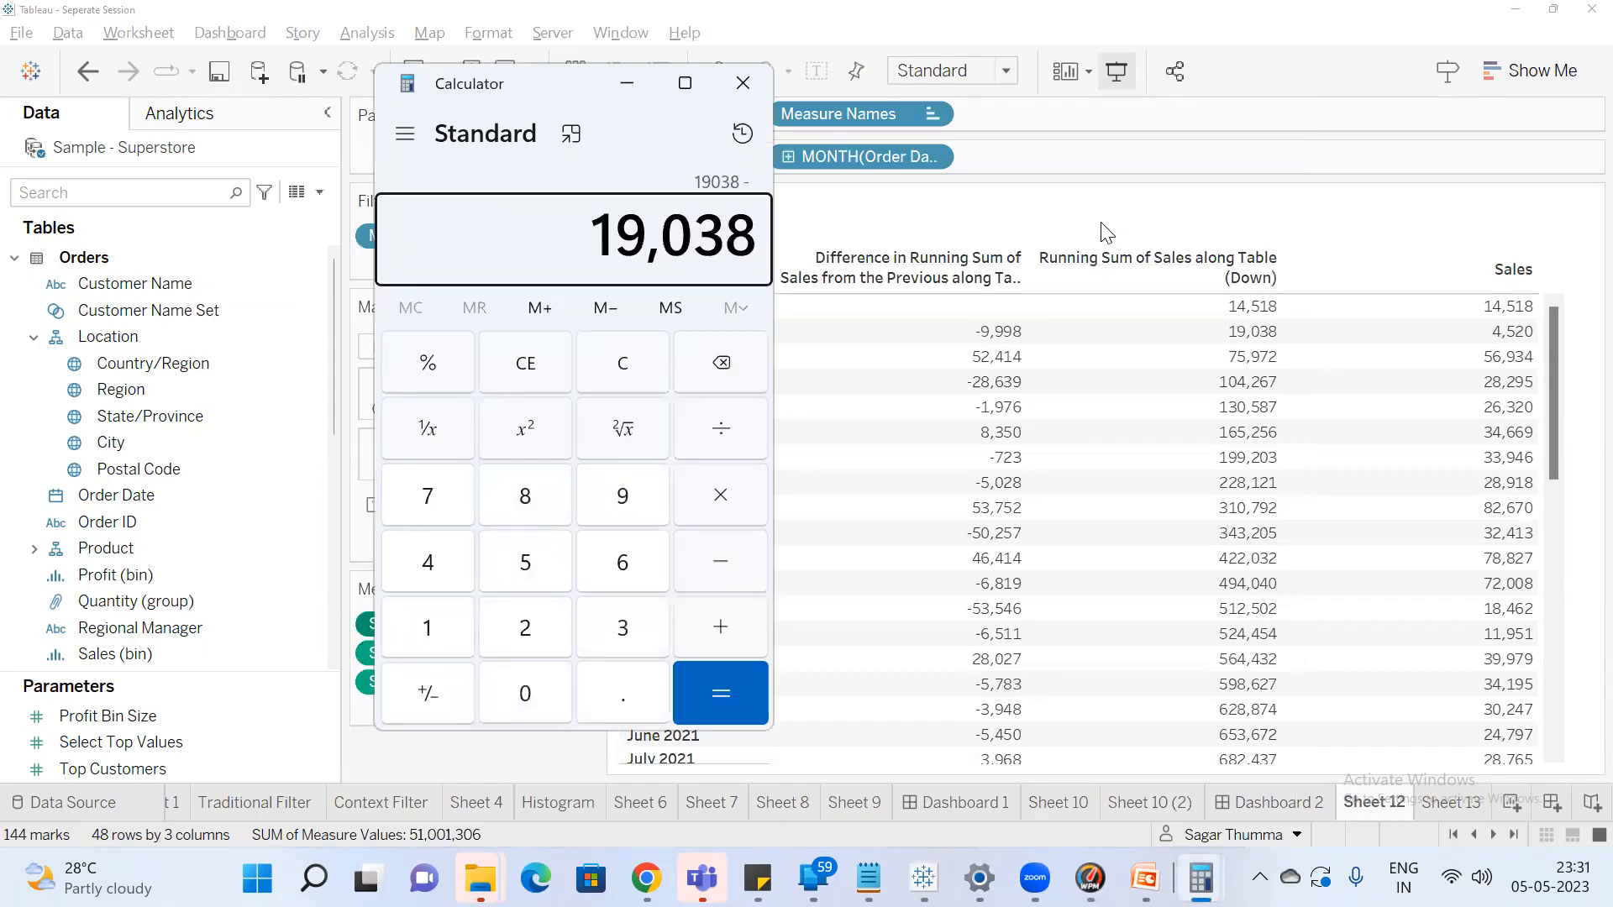
{"action": "type", "text": "14518"}
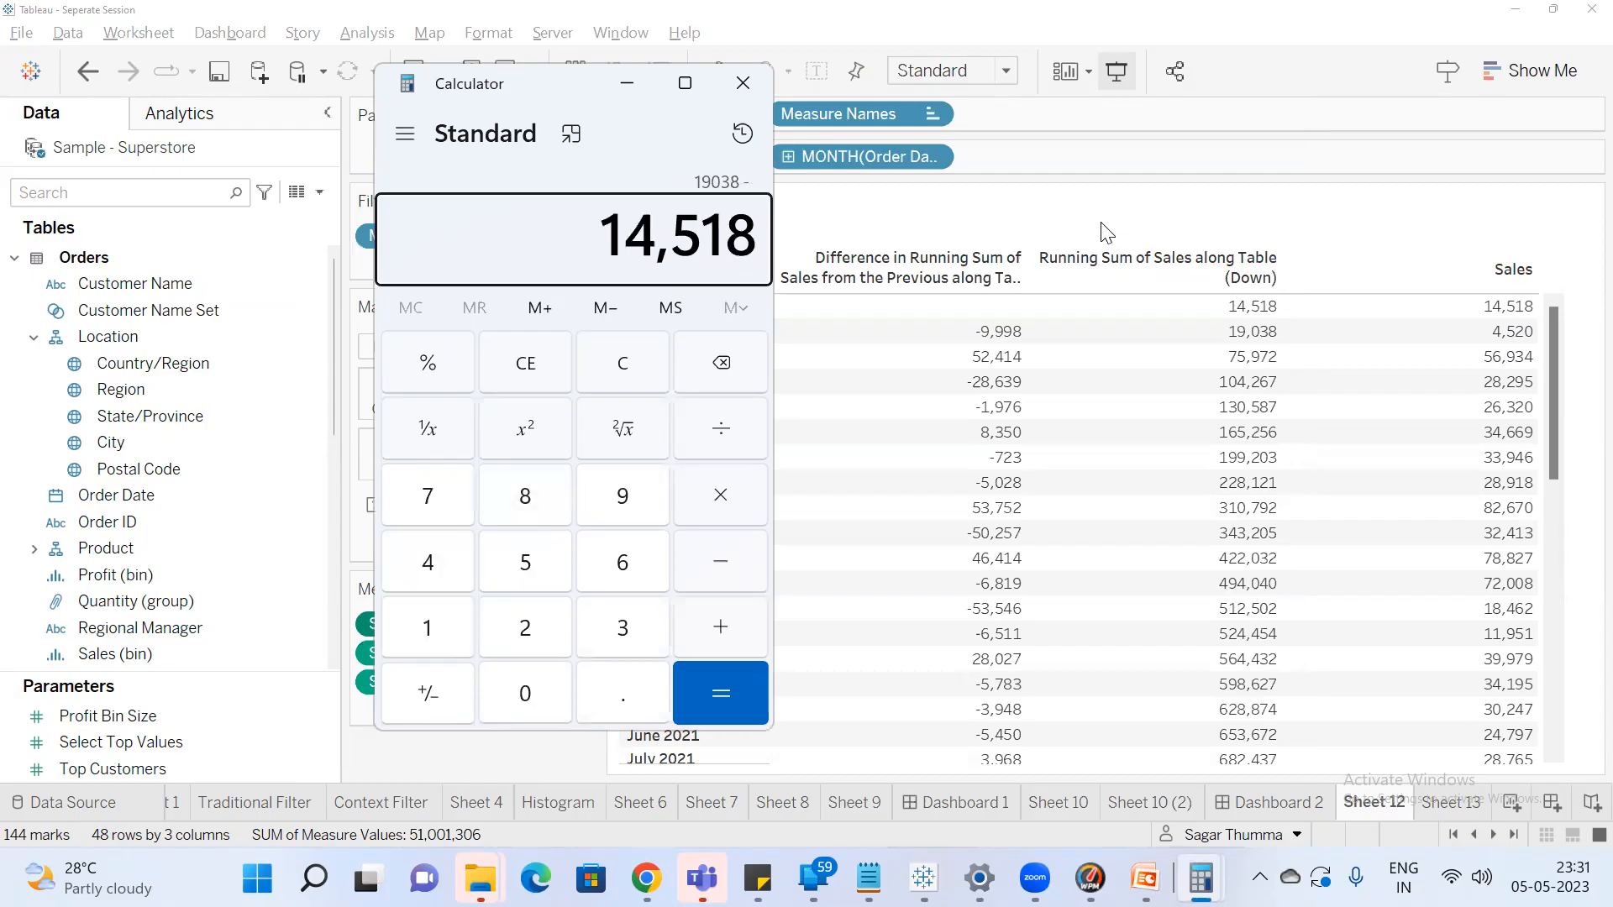
{"action": "key", "text": "Return"}
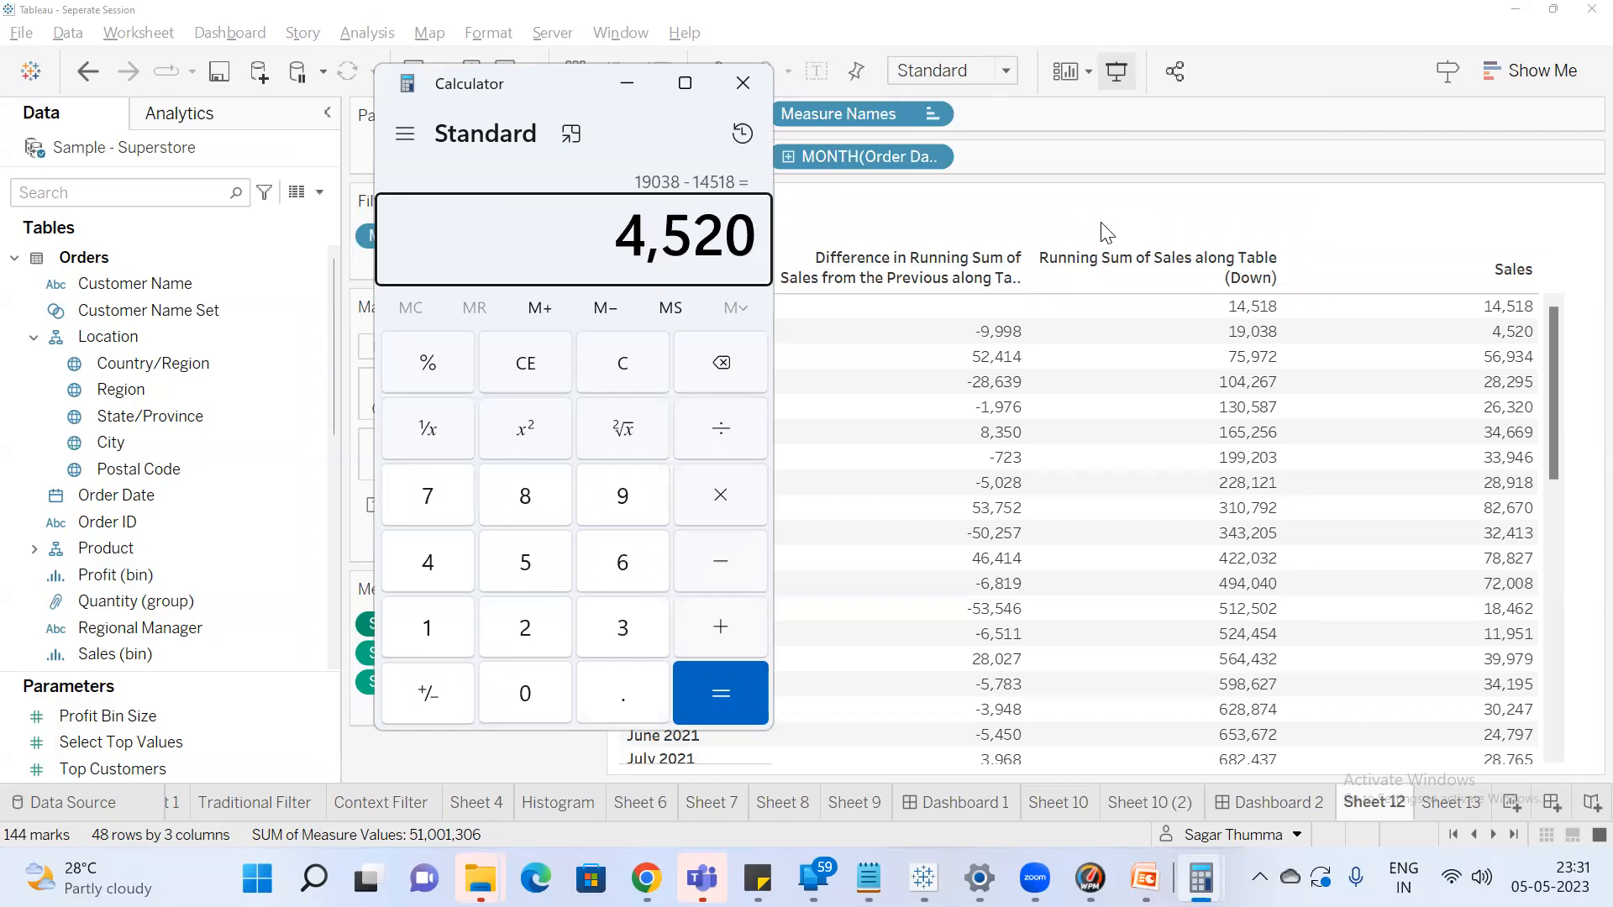
Back in Tableau, set the difference measure's primary Running Total calculation to compute using Table (down)
{"action": "left_click", "coordinate": [1105, 232]}
{"action": "right_click", "coordinate": [494, 624]}
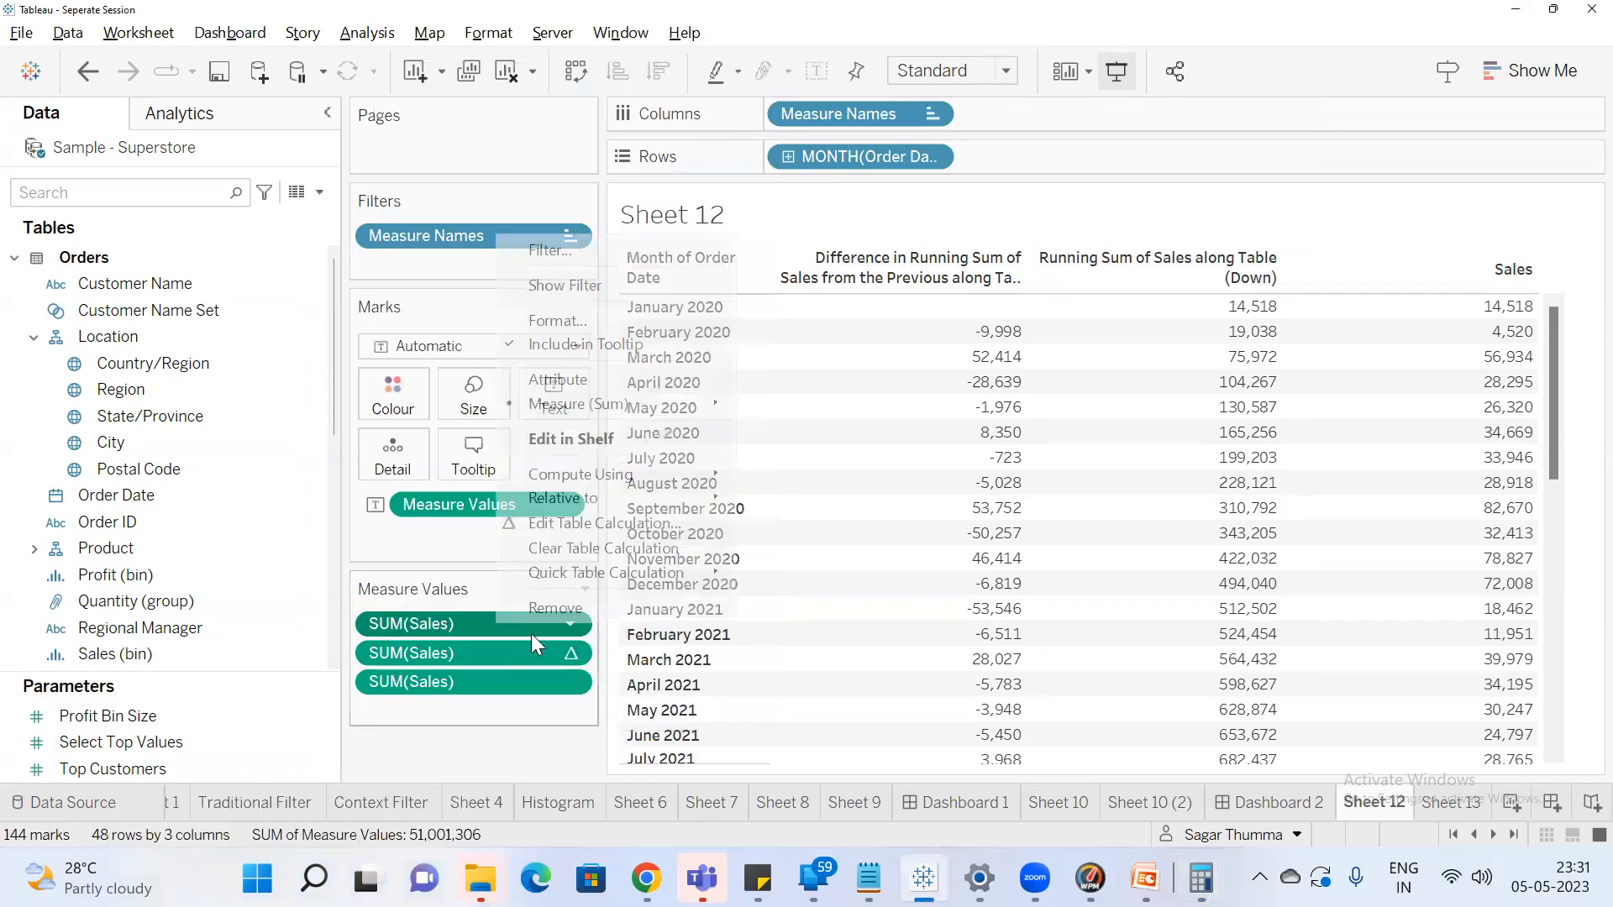
{"action": "left_click", "coordinate": [578, 525]}
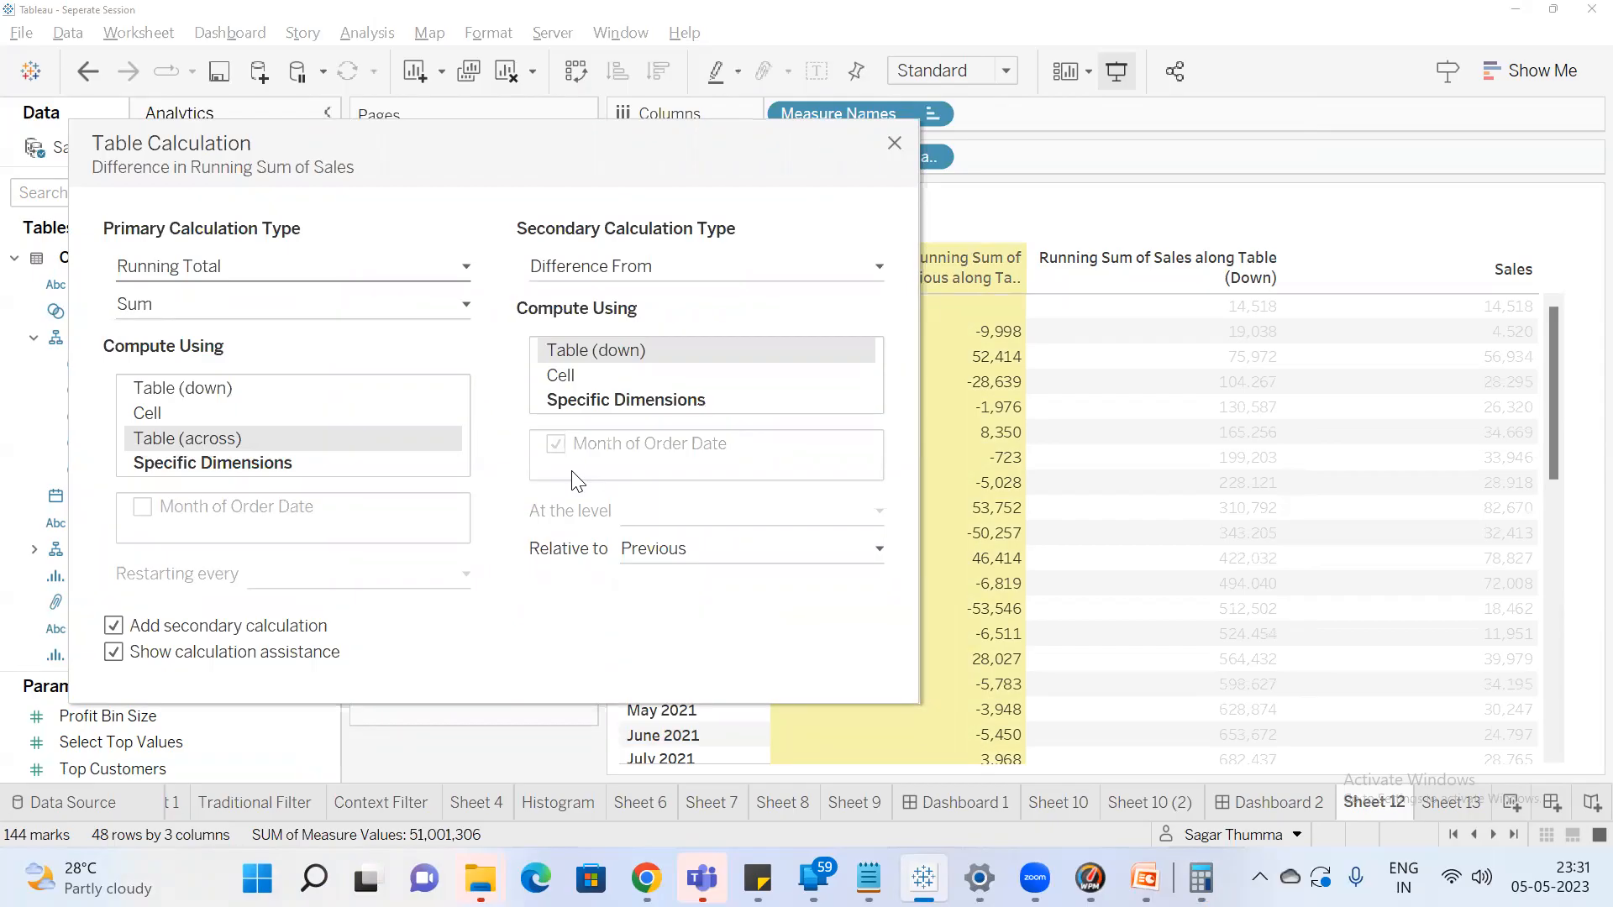
{"action": "left_click", "coordinate": [191, 392]}
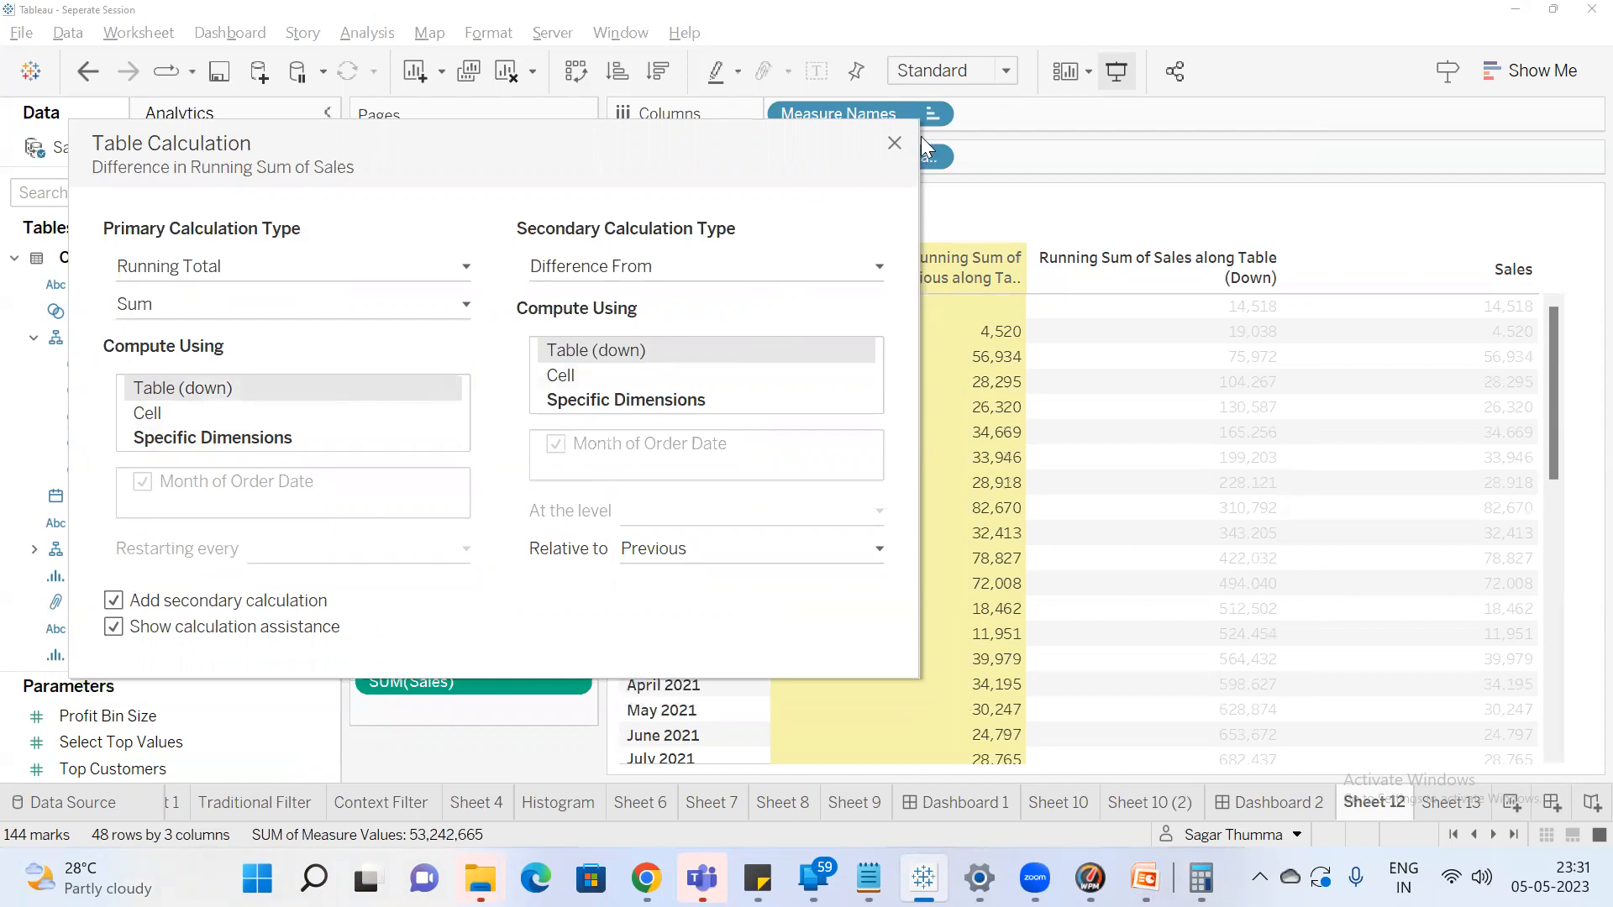
{"action": "left_click", "coordinate": [894, 145]}
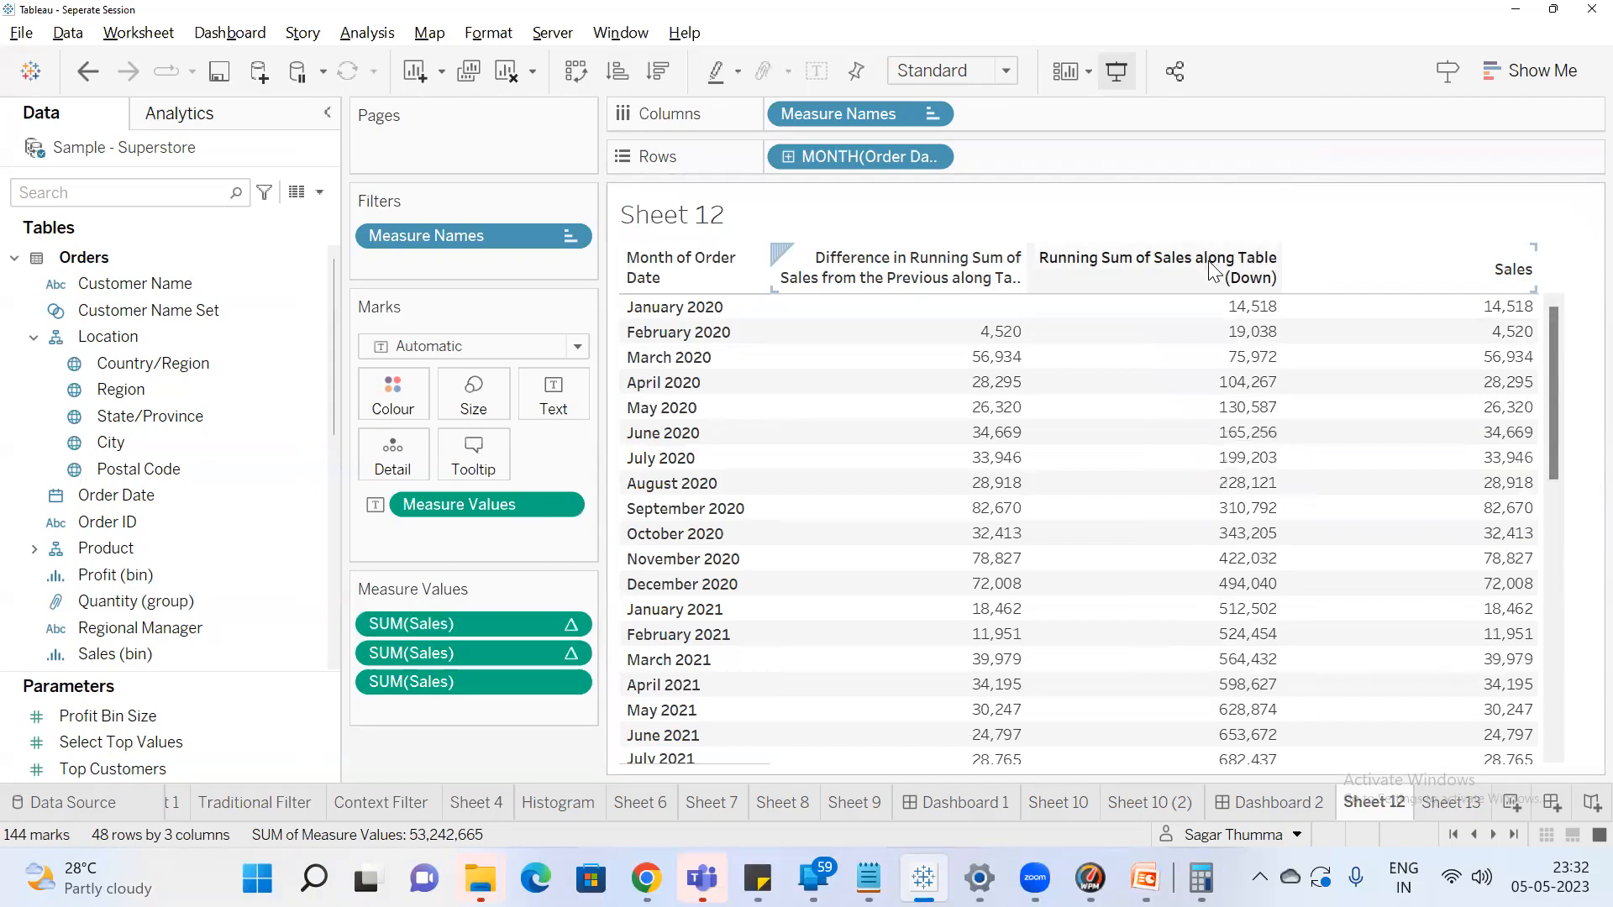
Review the difference measure's Running Total and Difference From table calculation settings without changing them
{"action": "right_click", "coordinate": [485, 628]}
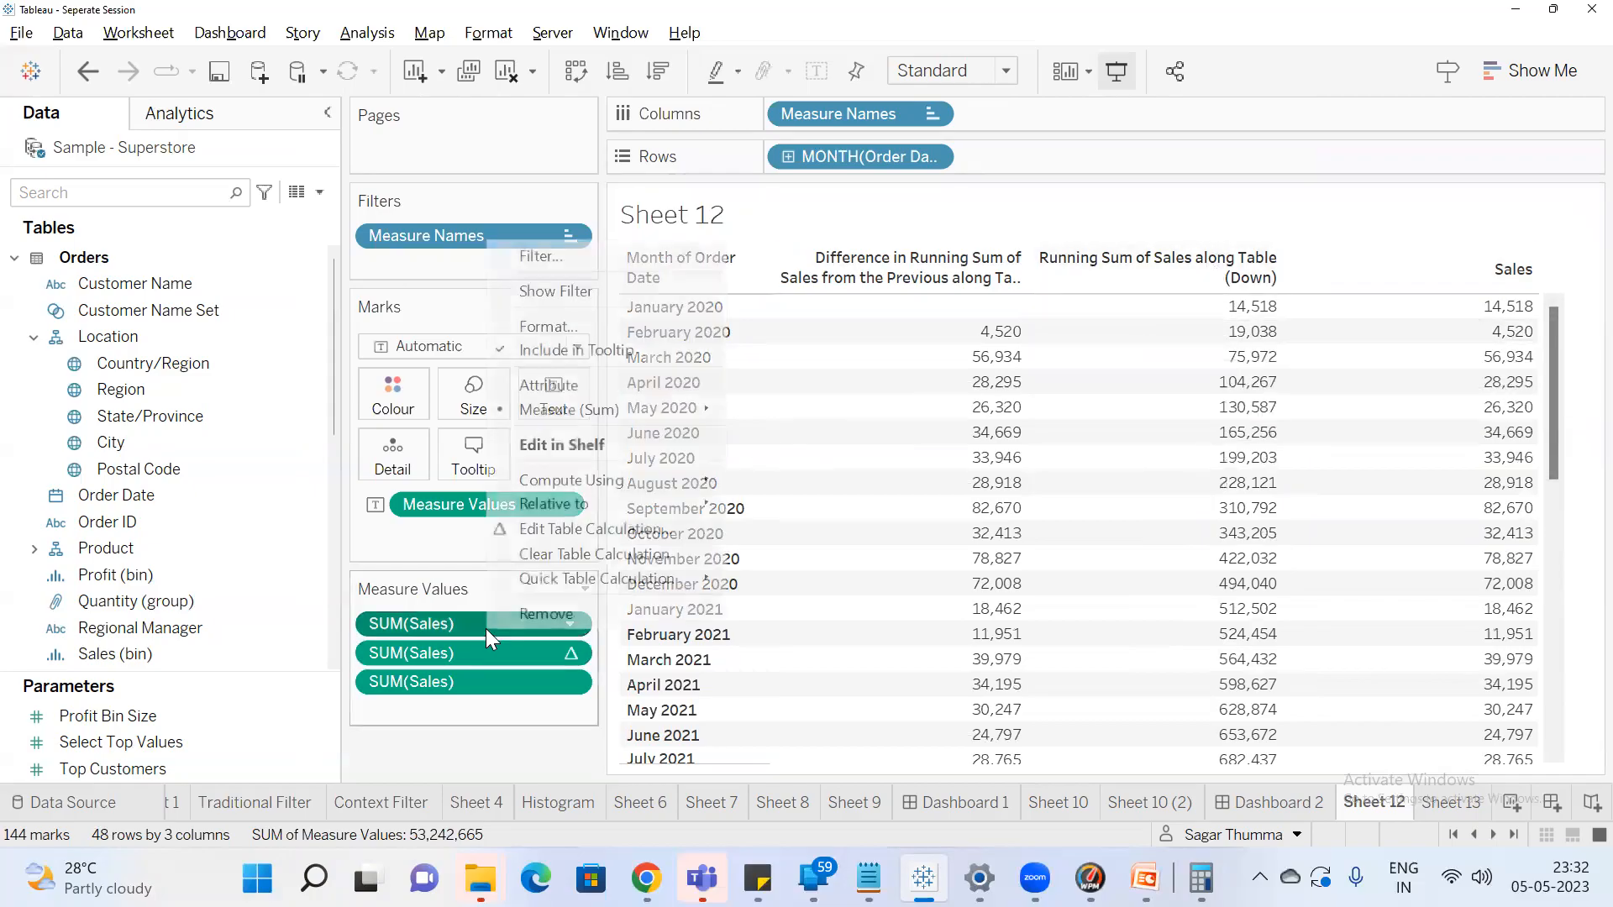
{"action": "left_click", "coordinate": [542, 528]}
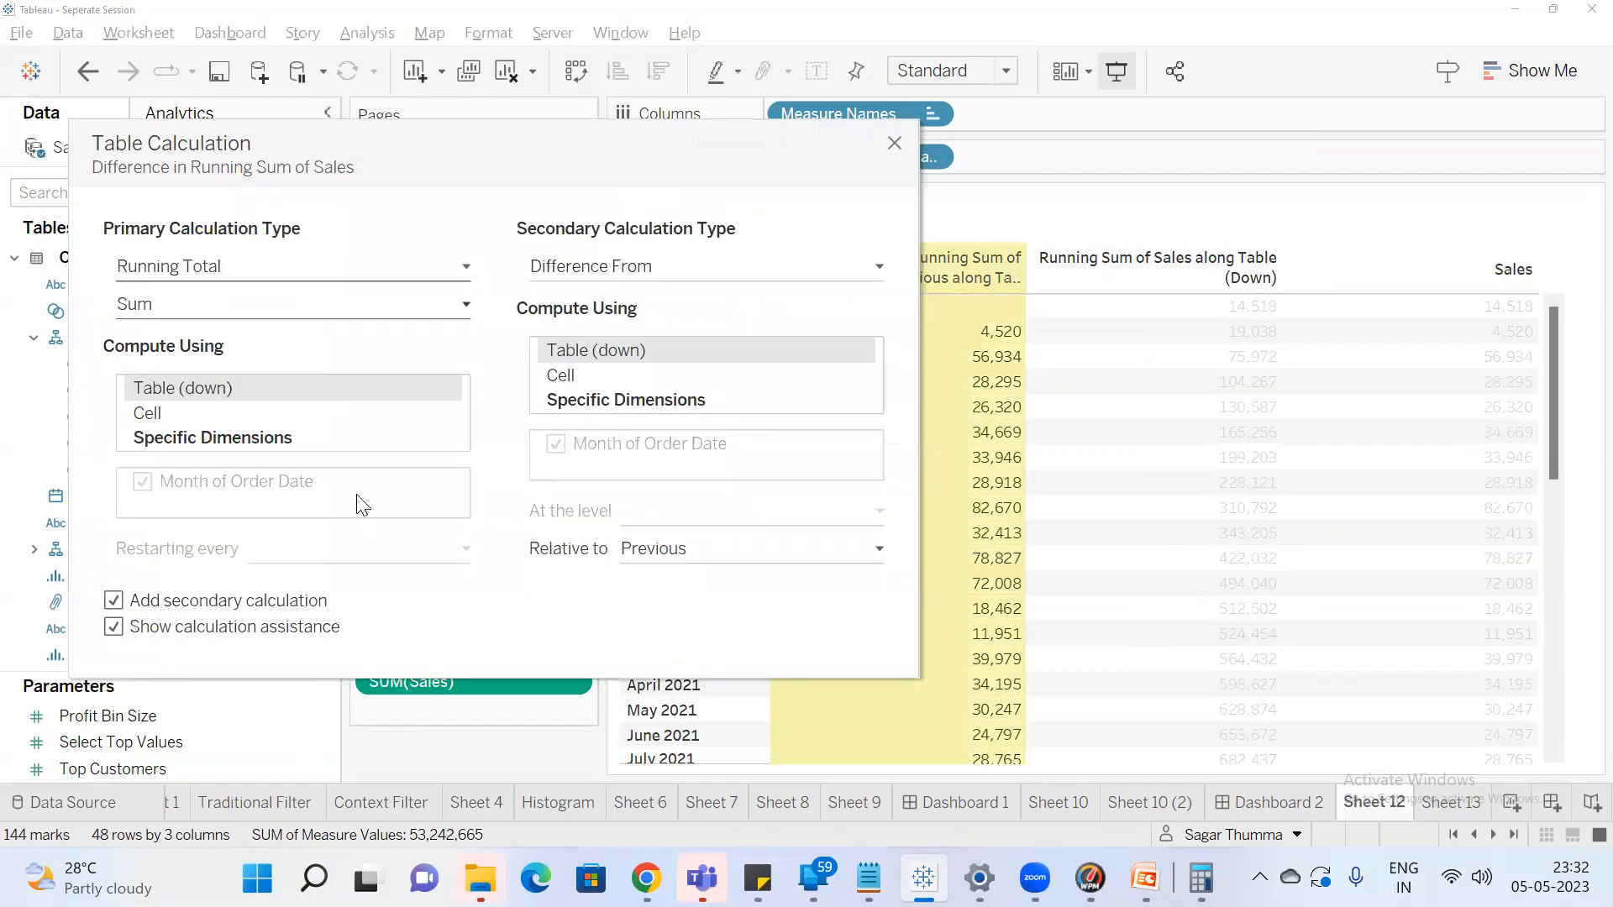
{"action": "left_click", "coordinate": [890, 141]}
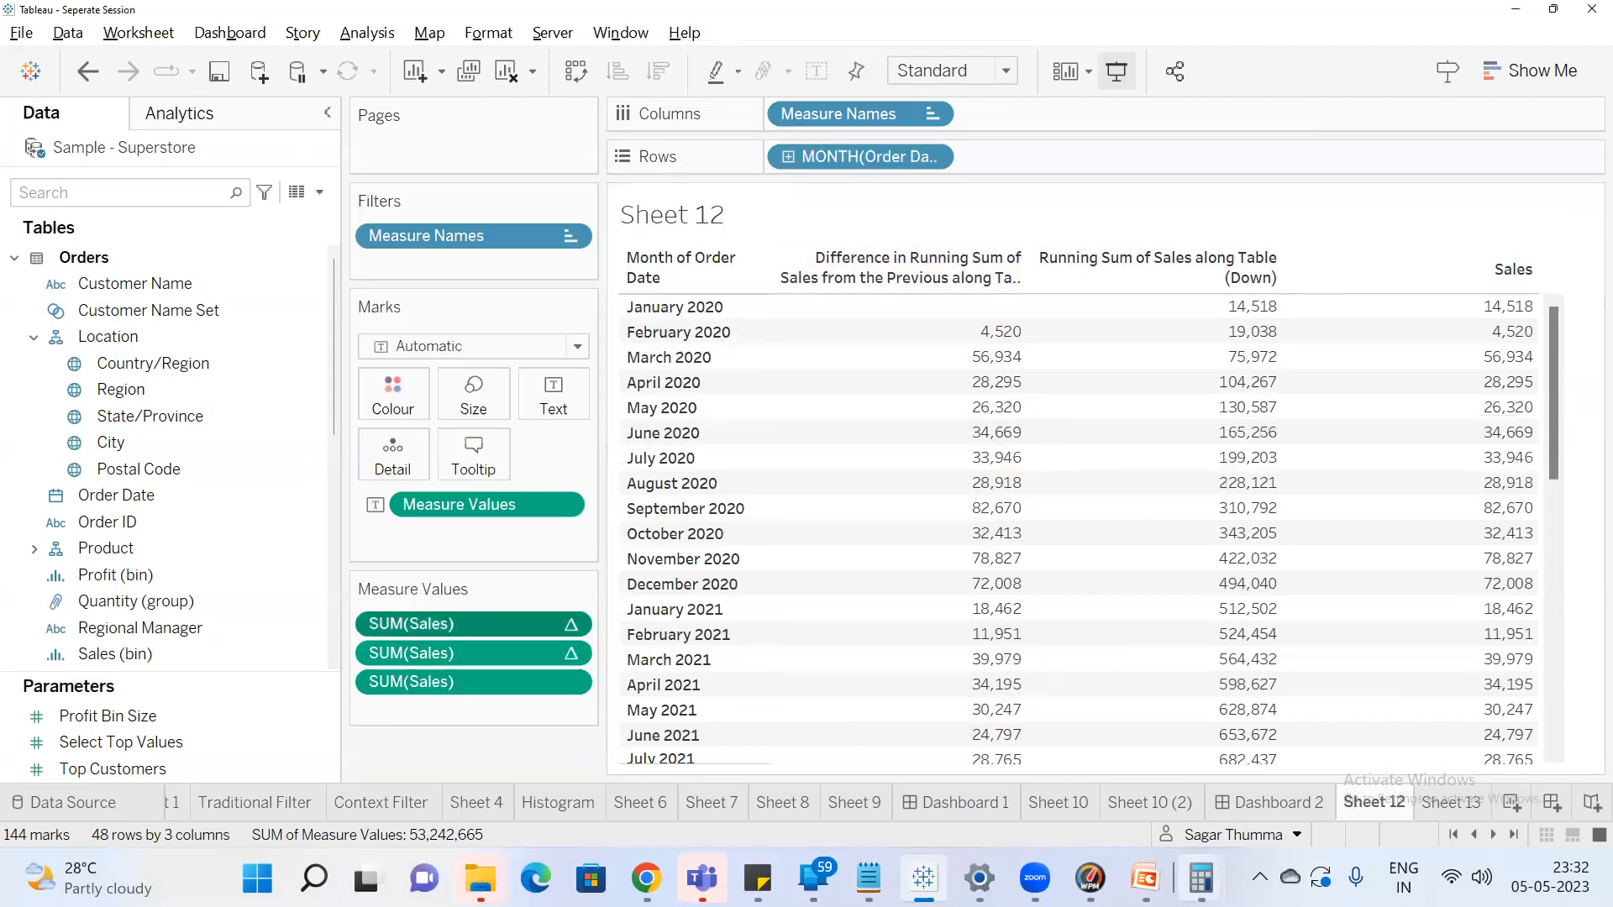
Switch to Calculator and subtract 14518 from 19038 to check the February 2020 difference in running sums
{"action": "left_click", "coordinate": [1256, 752]}
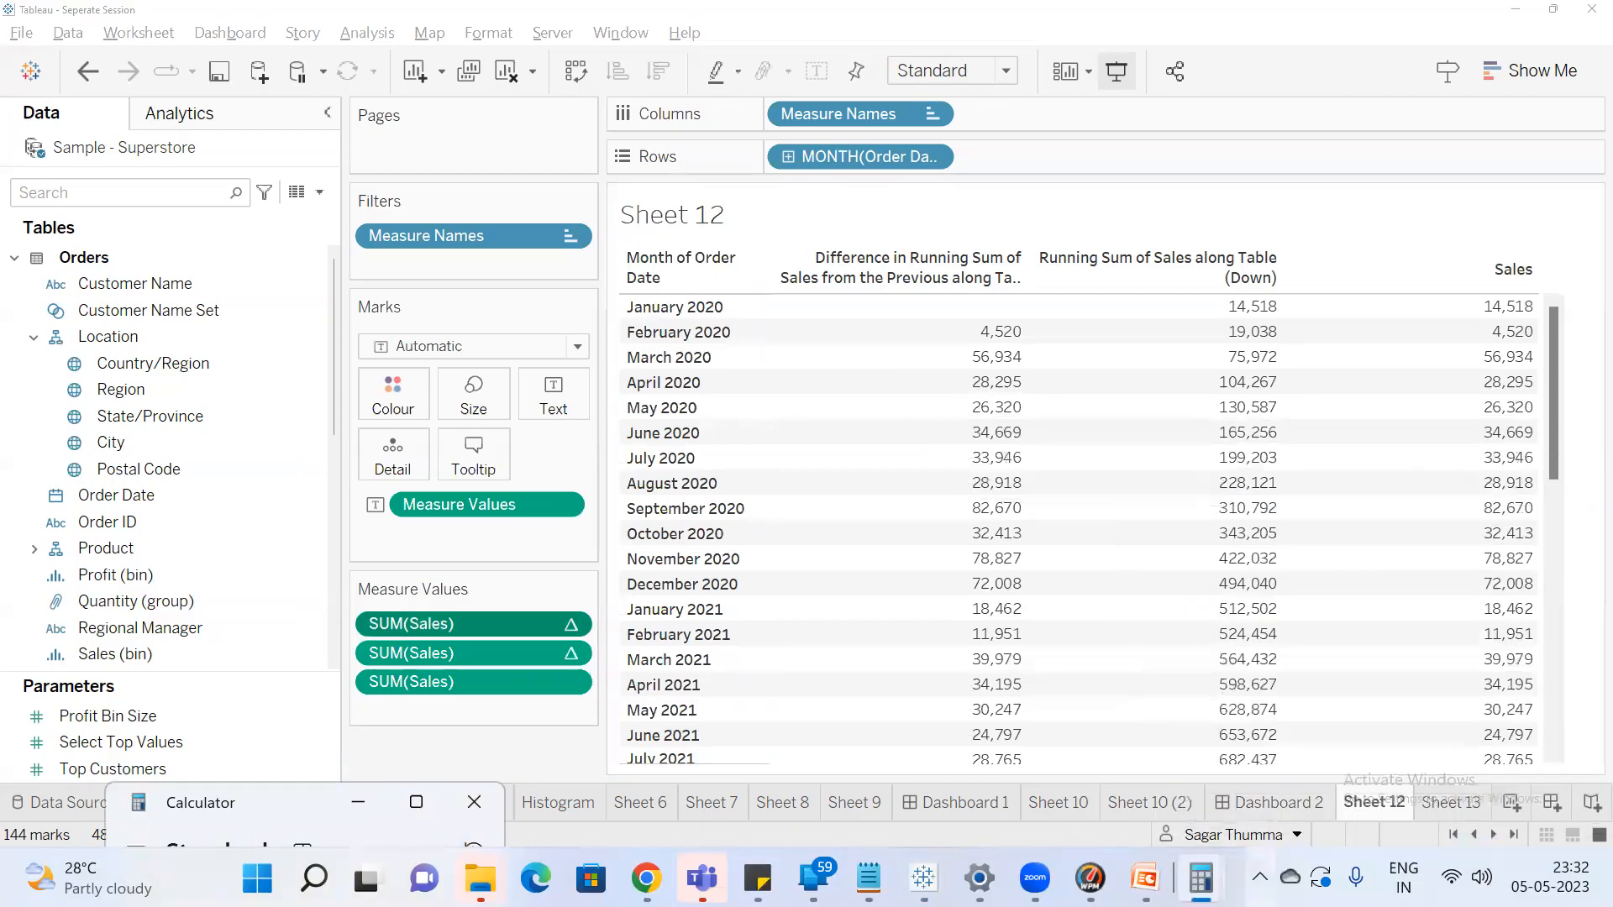
{"action": "left_click", "coordinate": [1119, 733]}
{"action": "key", "text": "Escape"}
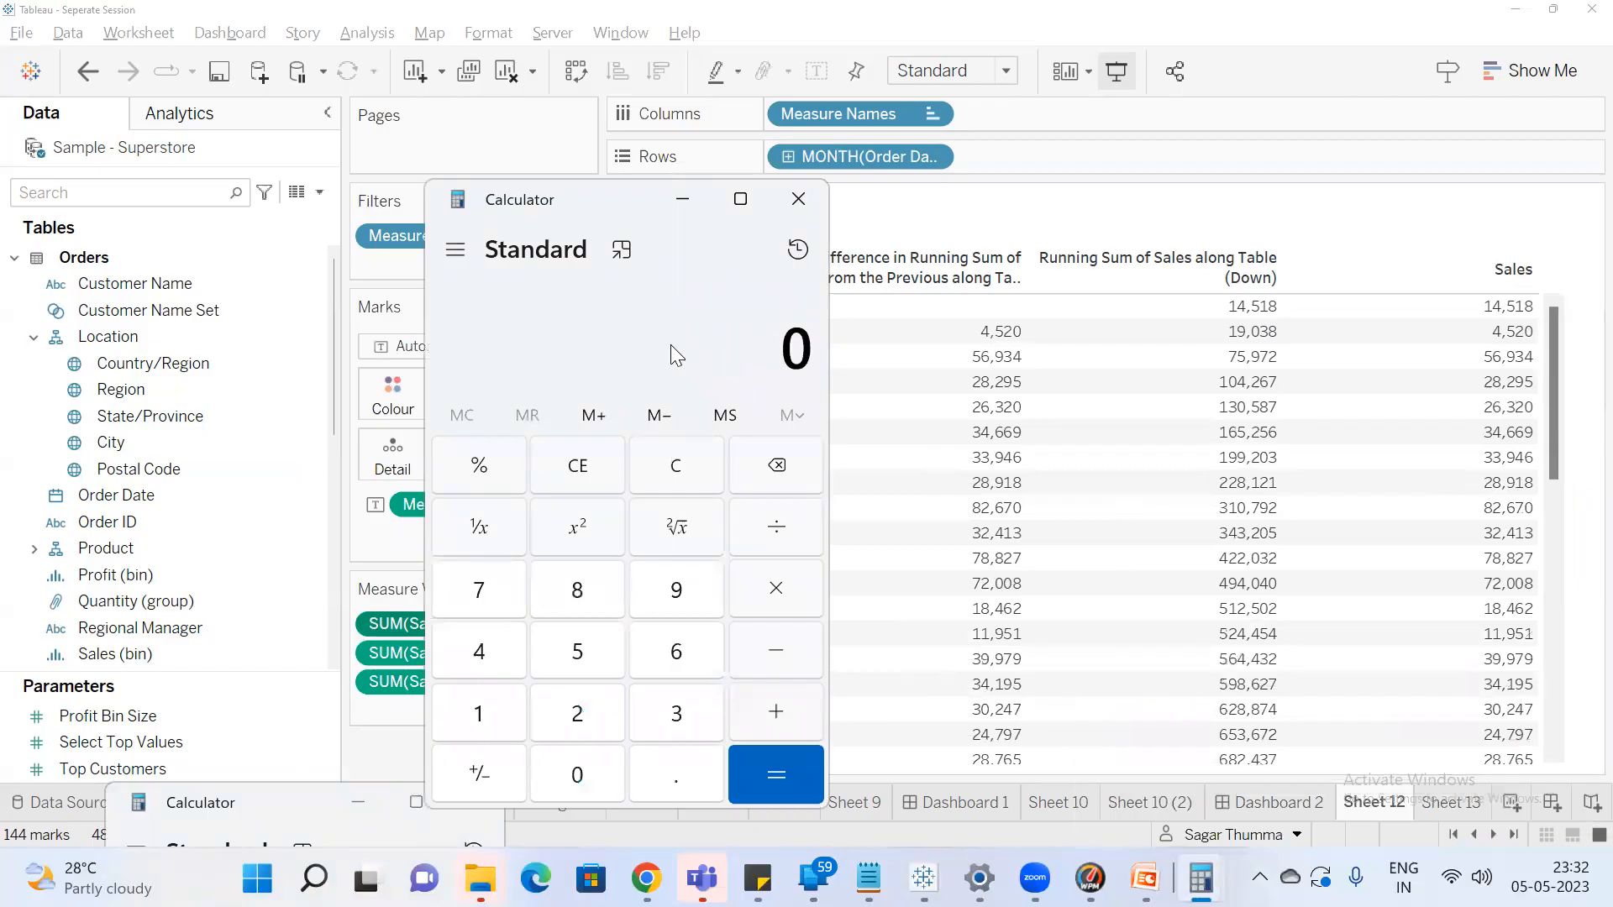
{"action": "type", "text": "19"}
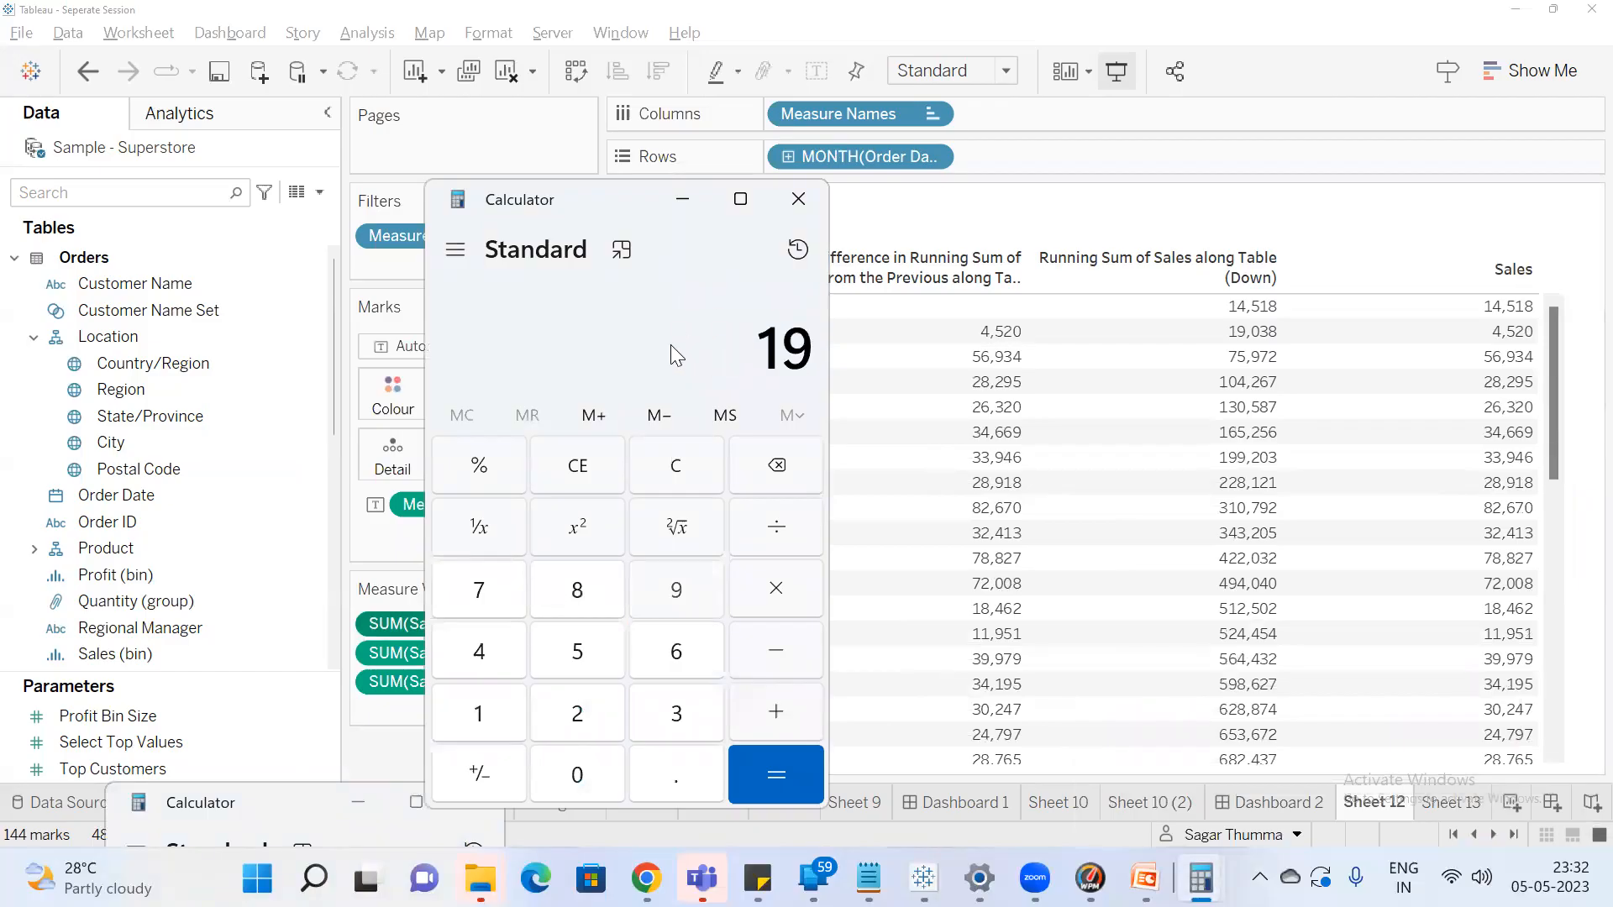
{"action": "type", "text": ",038"}
{"action": "key", "text": "minus"}
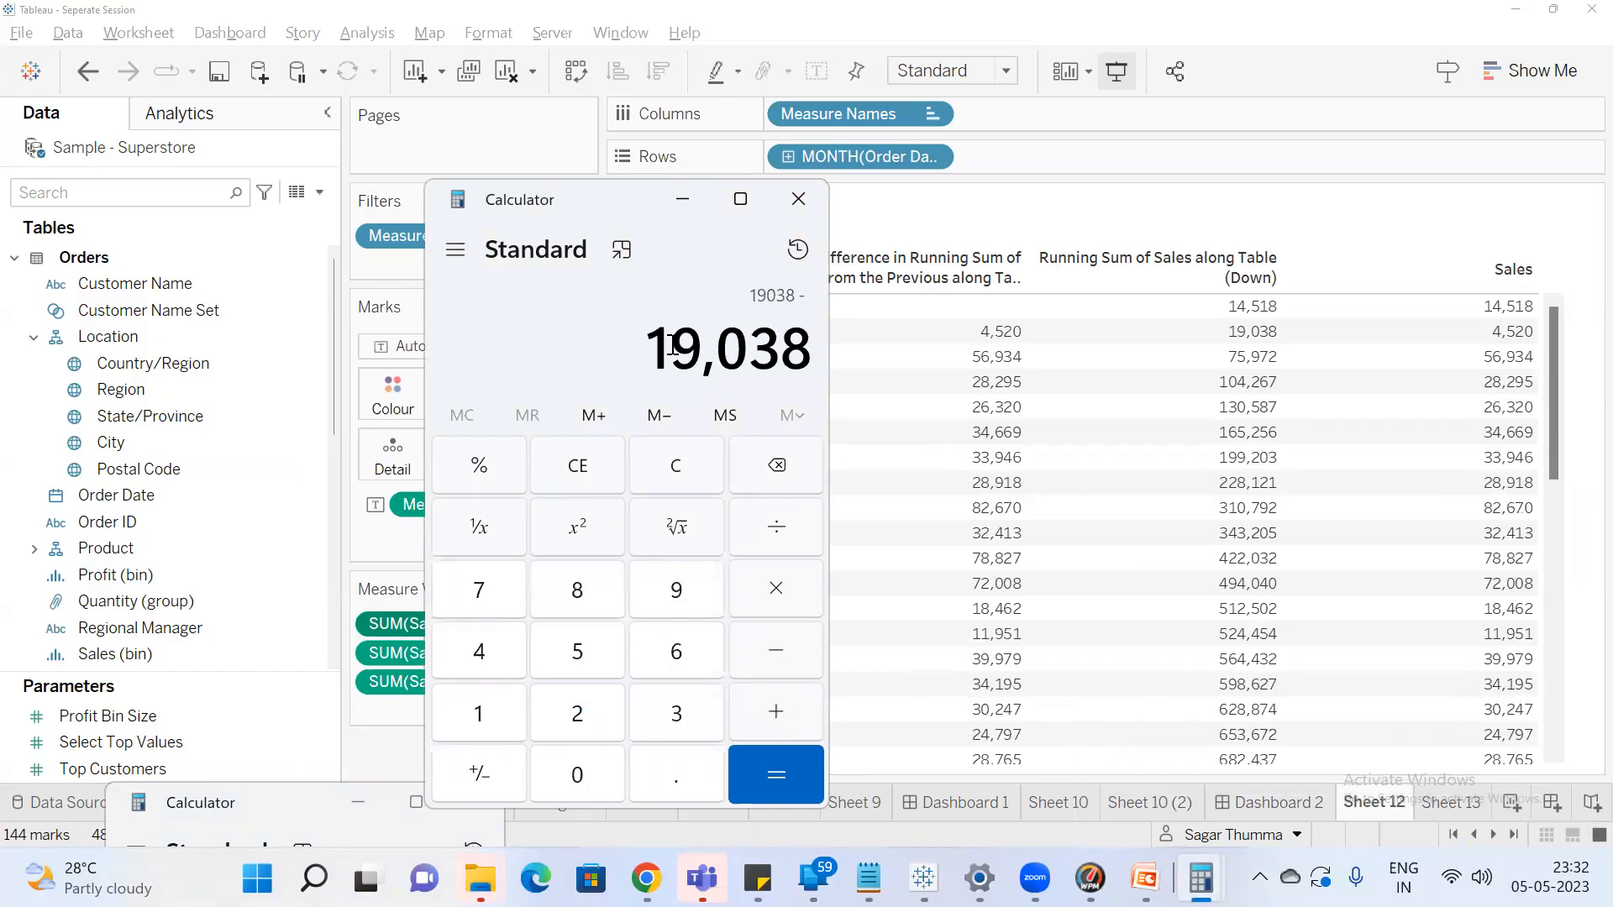
{"action": "type", "text": "14518"}
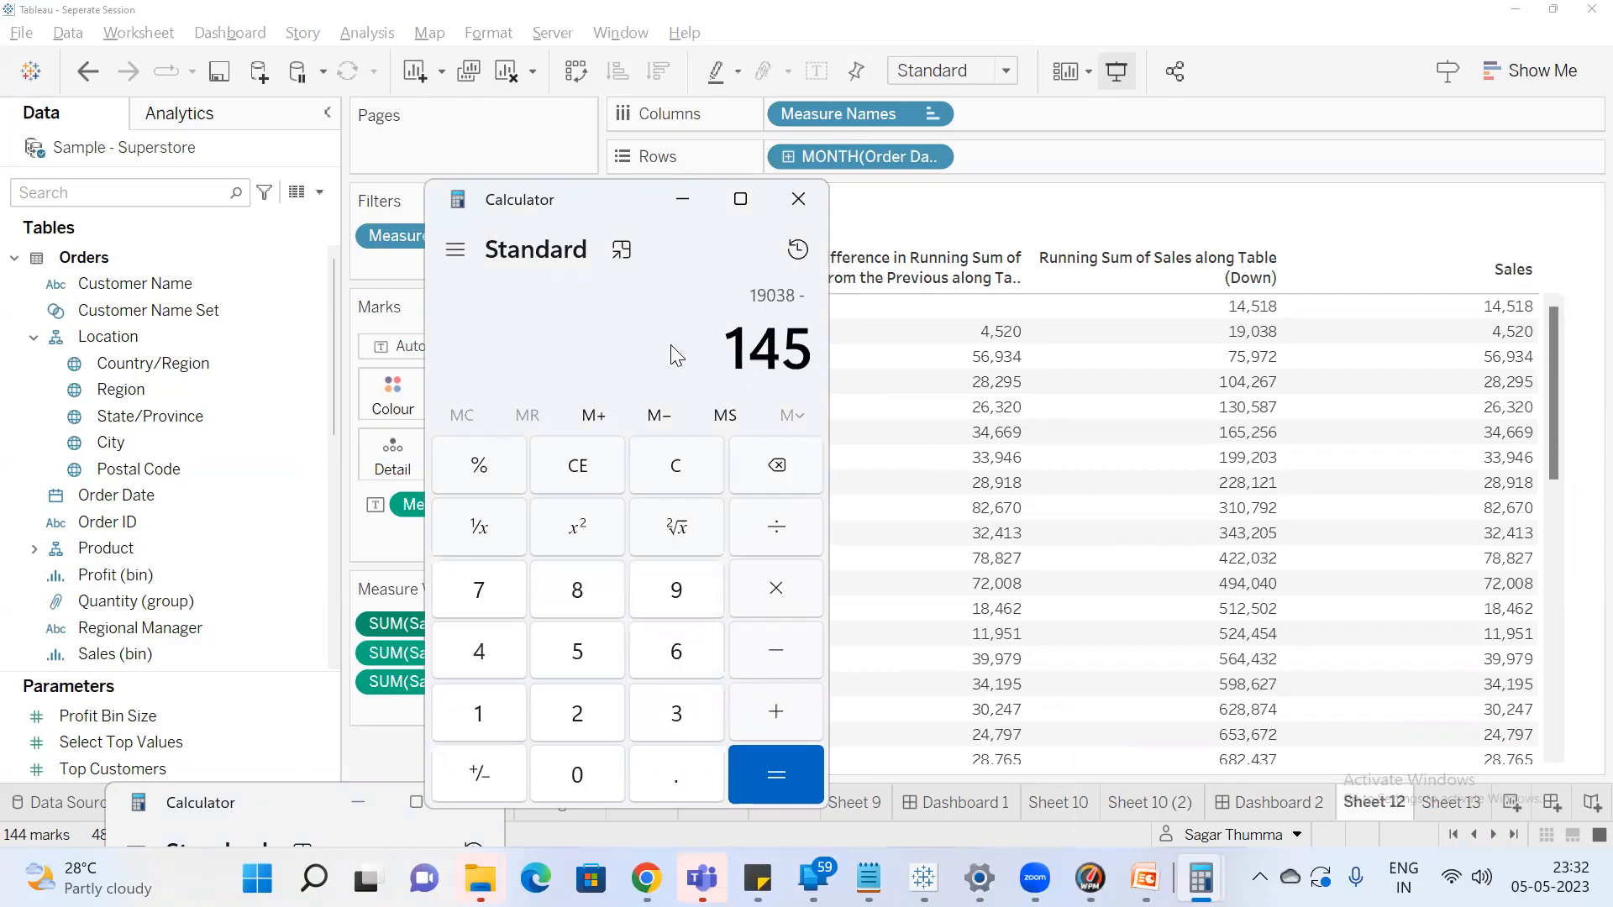
{"action": "key", "text": "Return"}
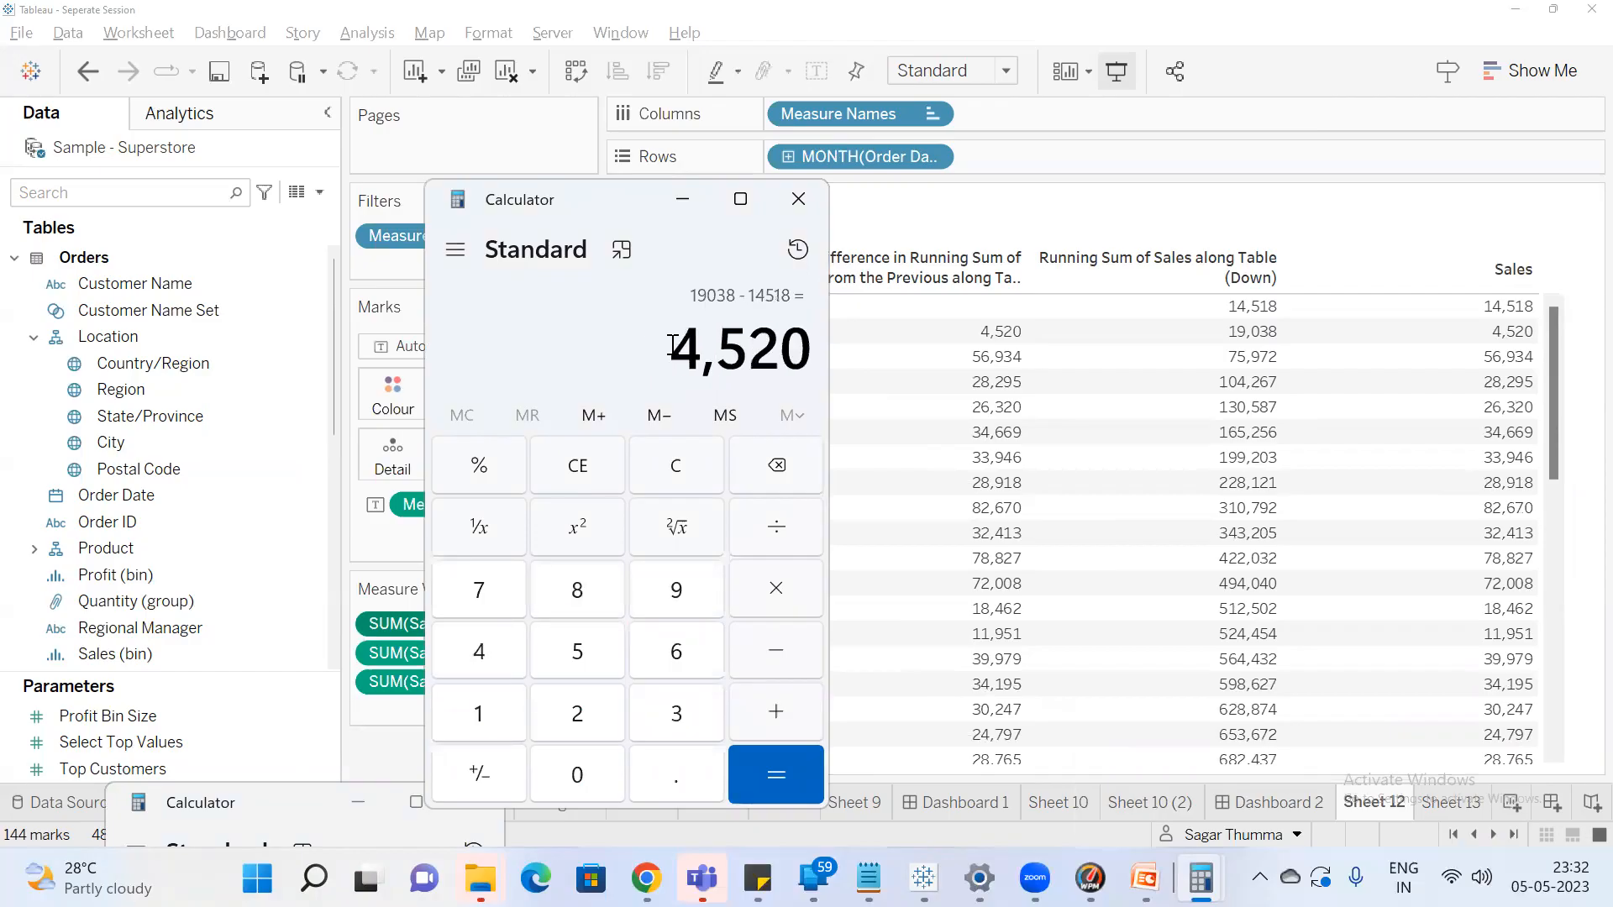
{"action": "mouse_move", "coordinate": [996, 386]}
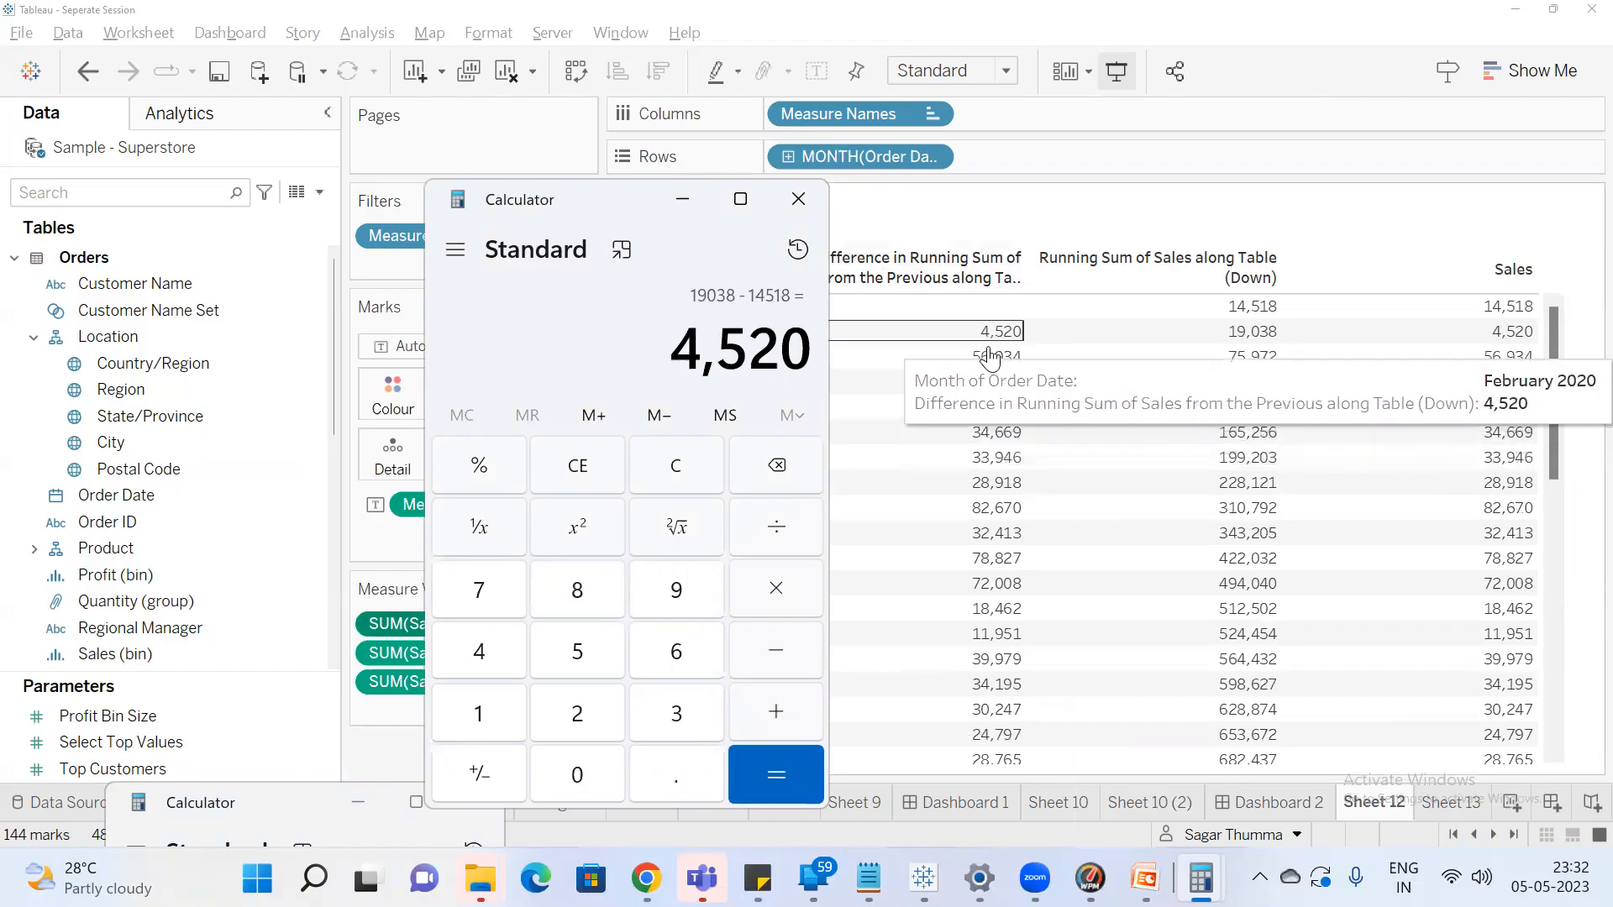
Clear the calculator and subtract 19038 from 75972 to check the March 2020 difference in running sums
{"action": "key", "text": "Escape"}
{"action": "mouse_move", "coordinate": [1056, 456]}
{"action": "mouse_move", "coordinate": [1046, 420]}
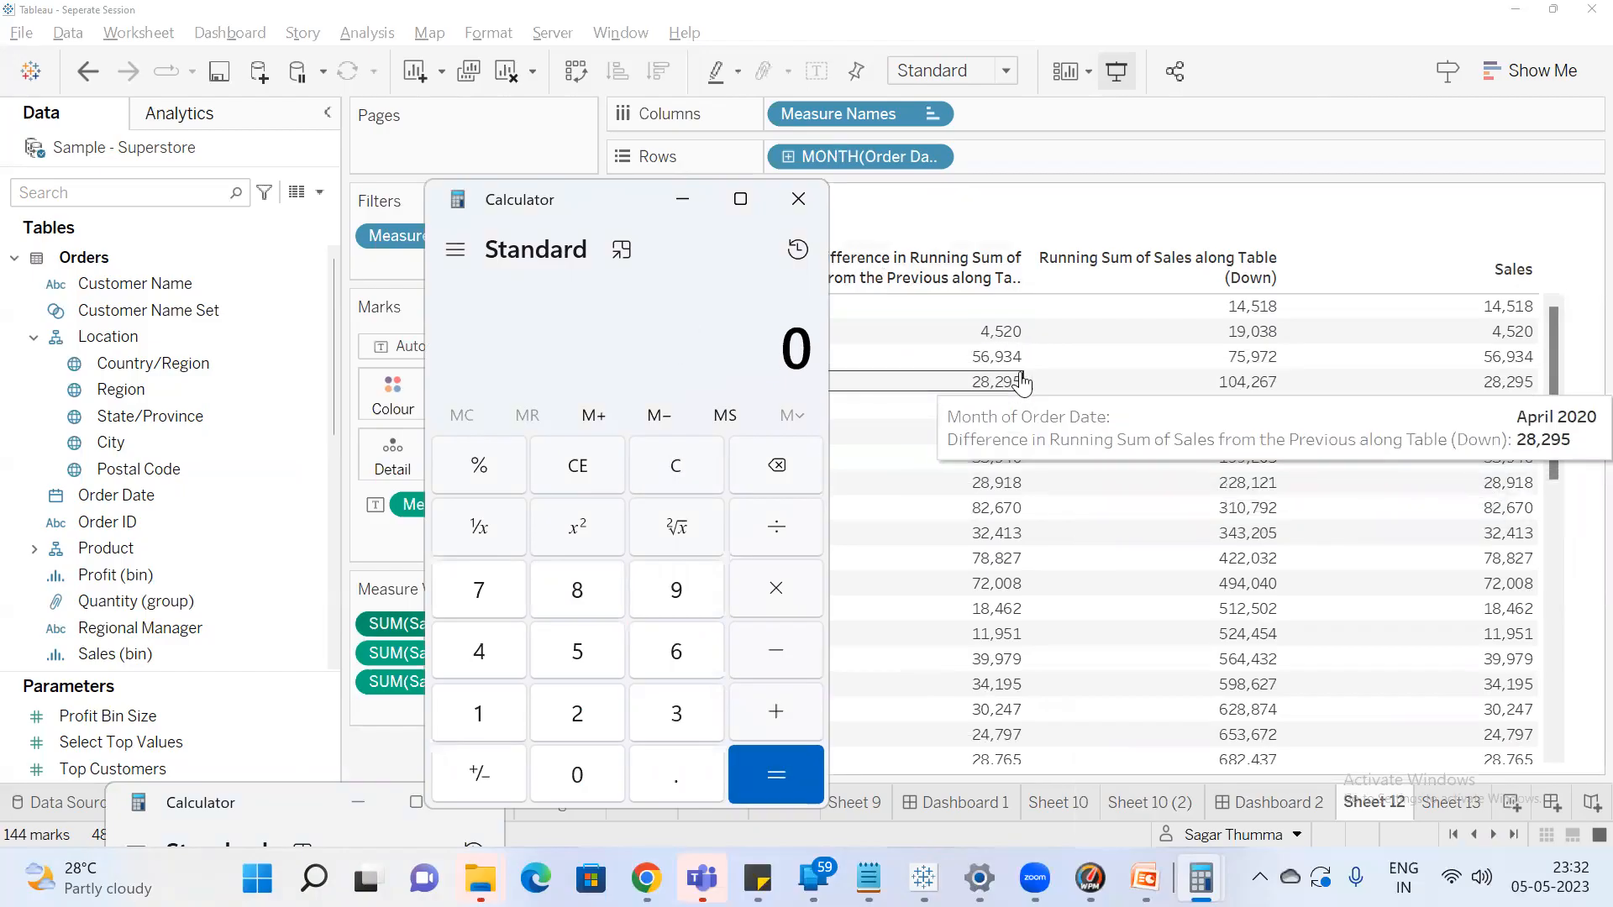
{"action": "mouse_move", "coordinate": [1266, 366]}
{"action": "type", "text": "75972"}
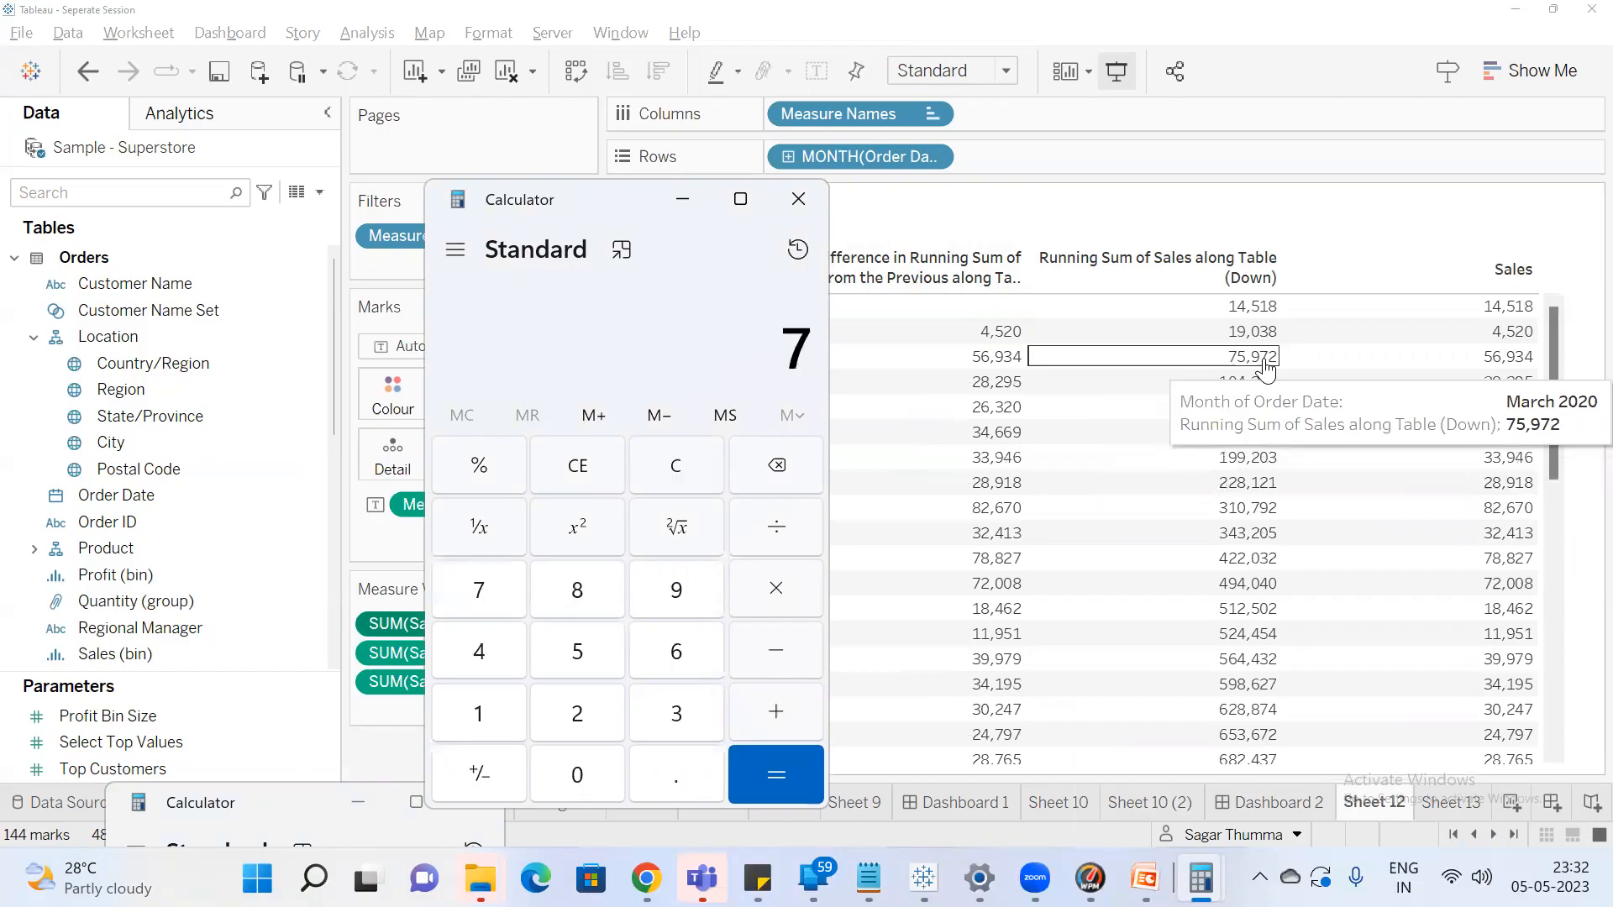
{"action": "key", "text": "minus"}
{"action": "type", "text": "19038"}
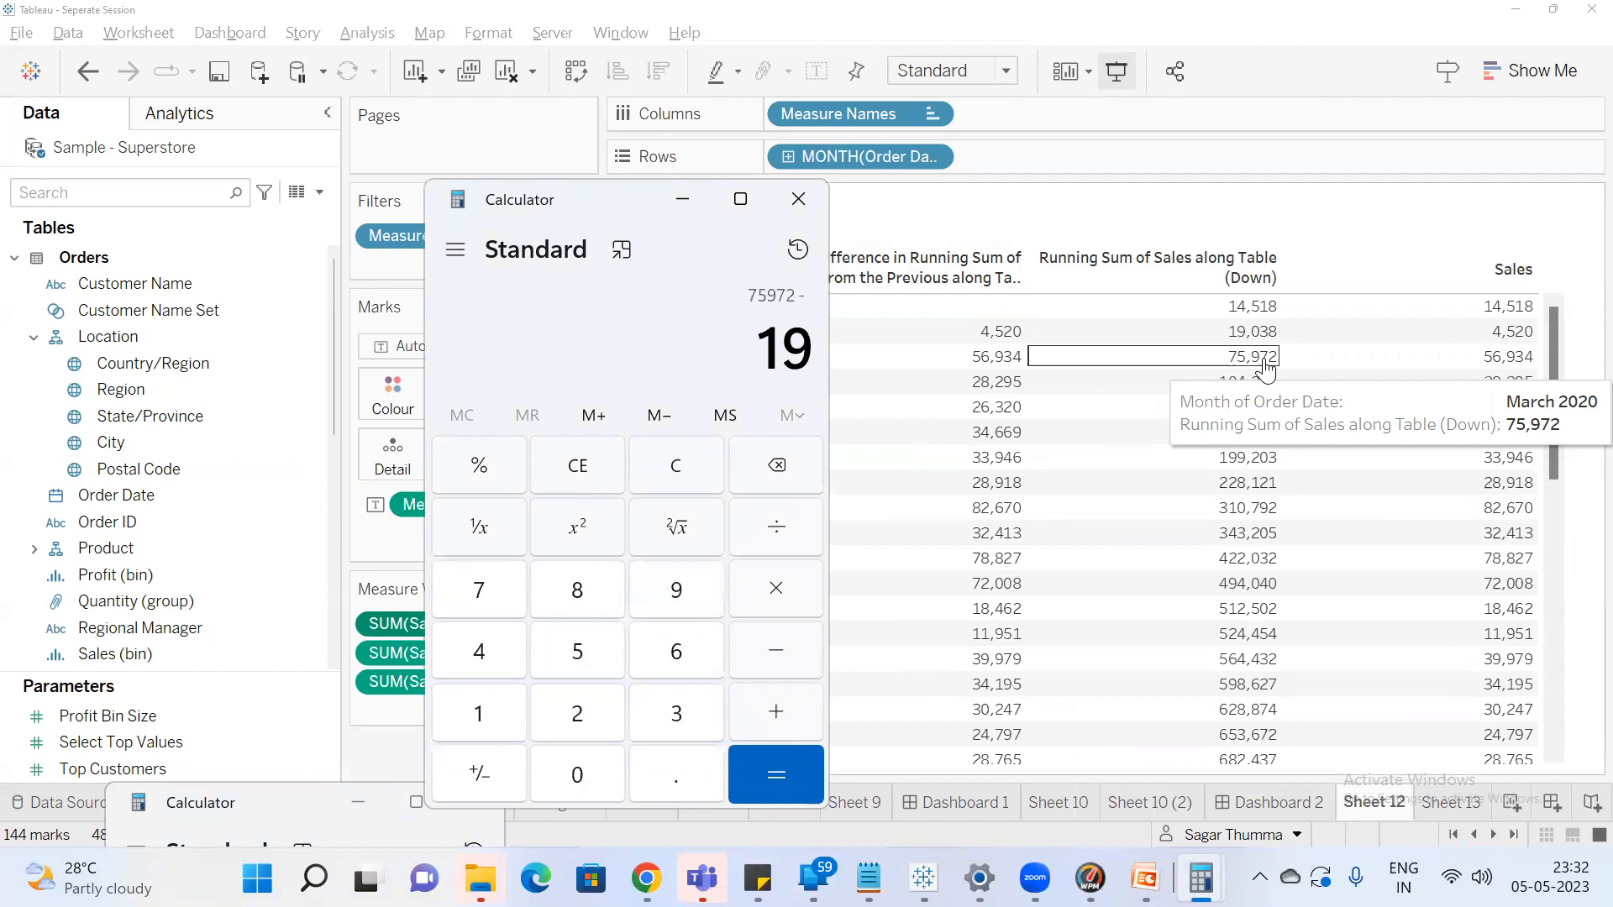
{"action": "key", "text": "Return"}
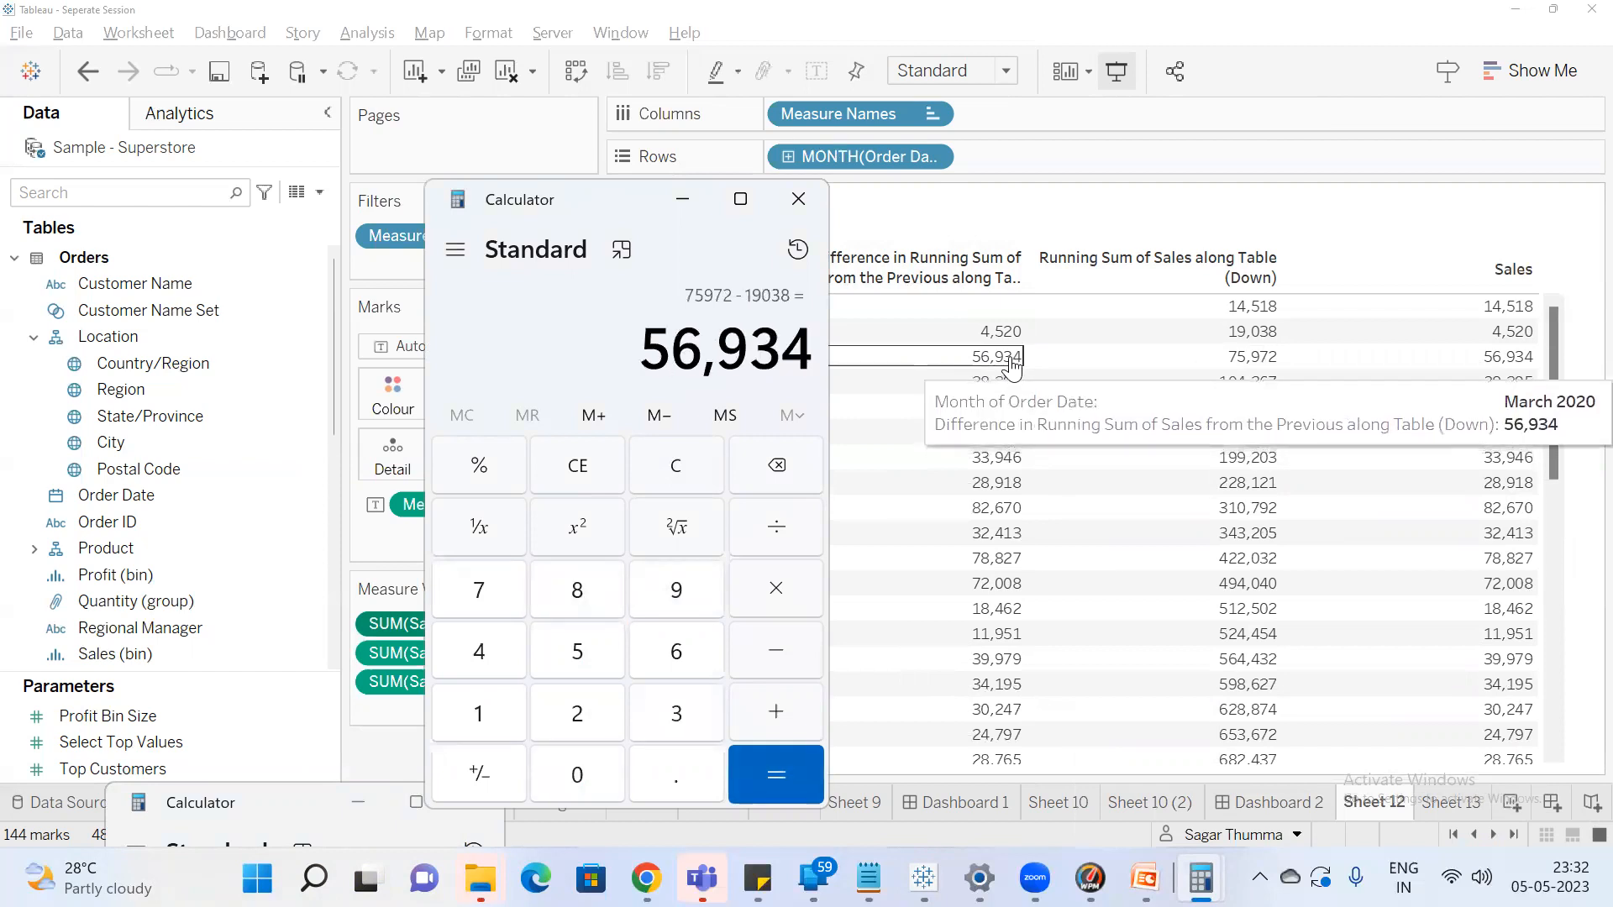
Clear the calculator and subtract 422032 from 494040 to check the December 2020 difference in running sums
{"action": "key", "text": "Escape"}
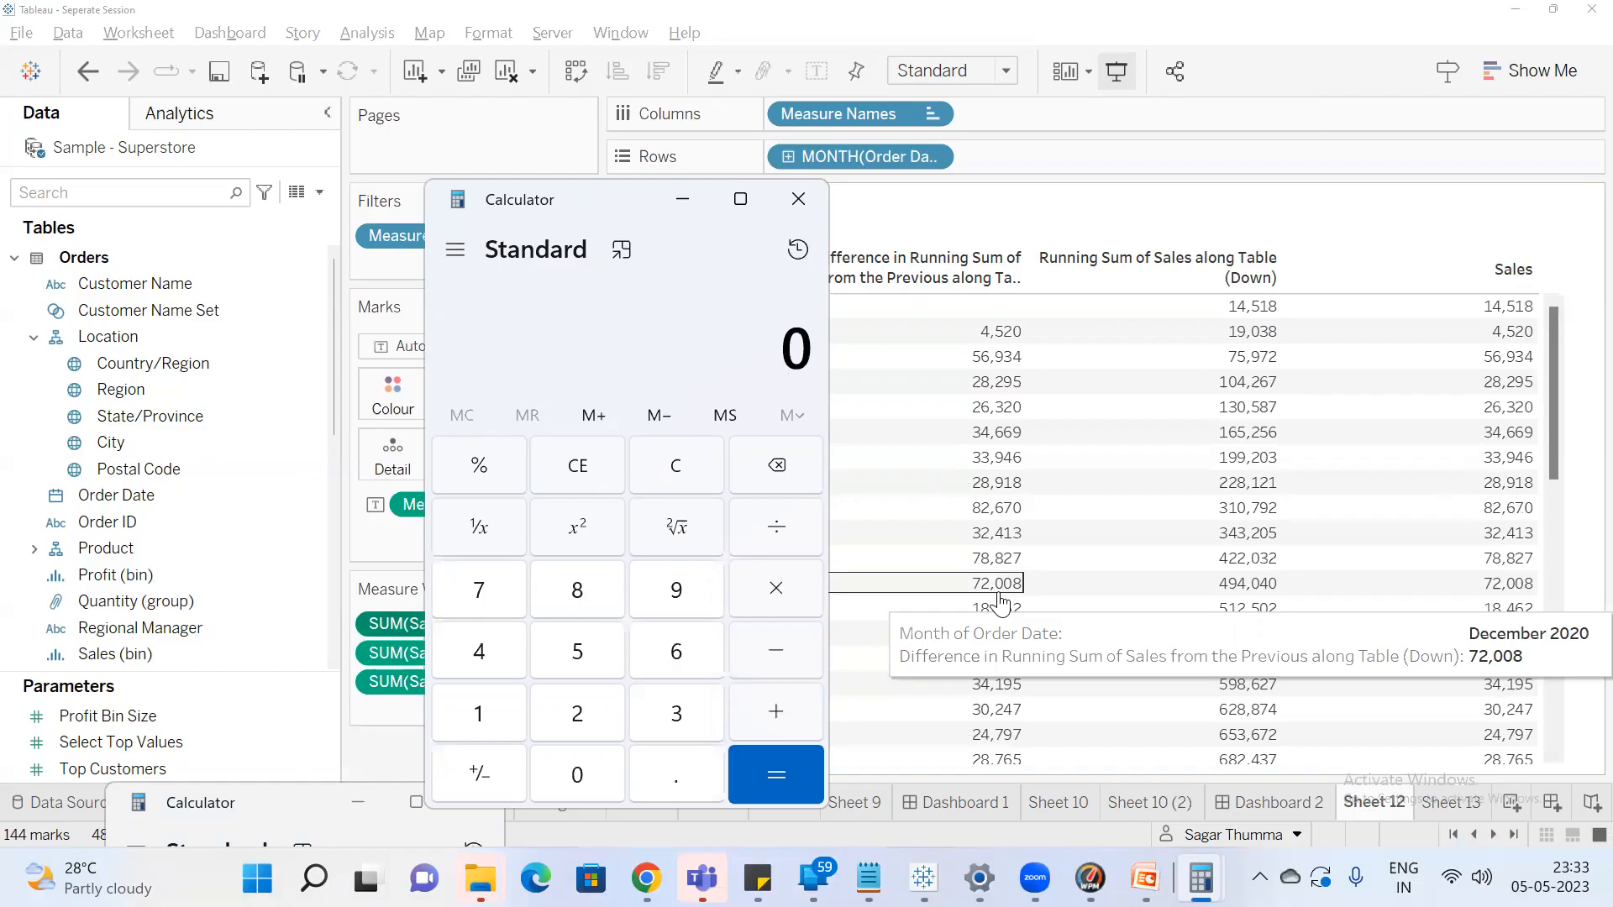
{"action": "type", "text": "4,94"}
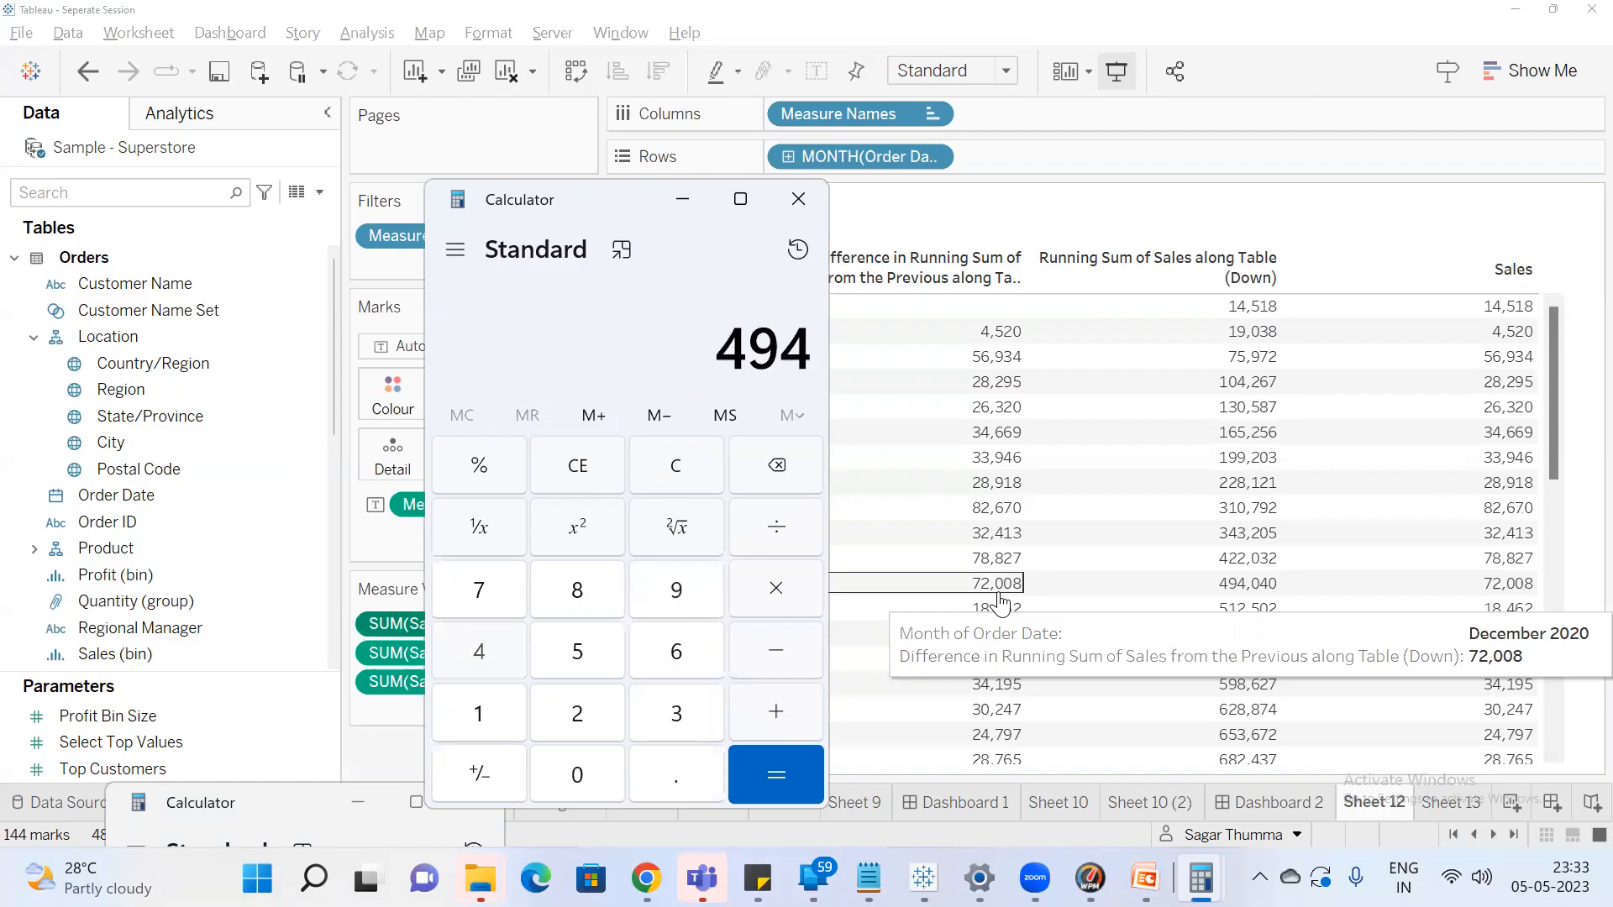
{"action": "type", "text": ",040"}
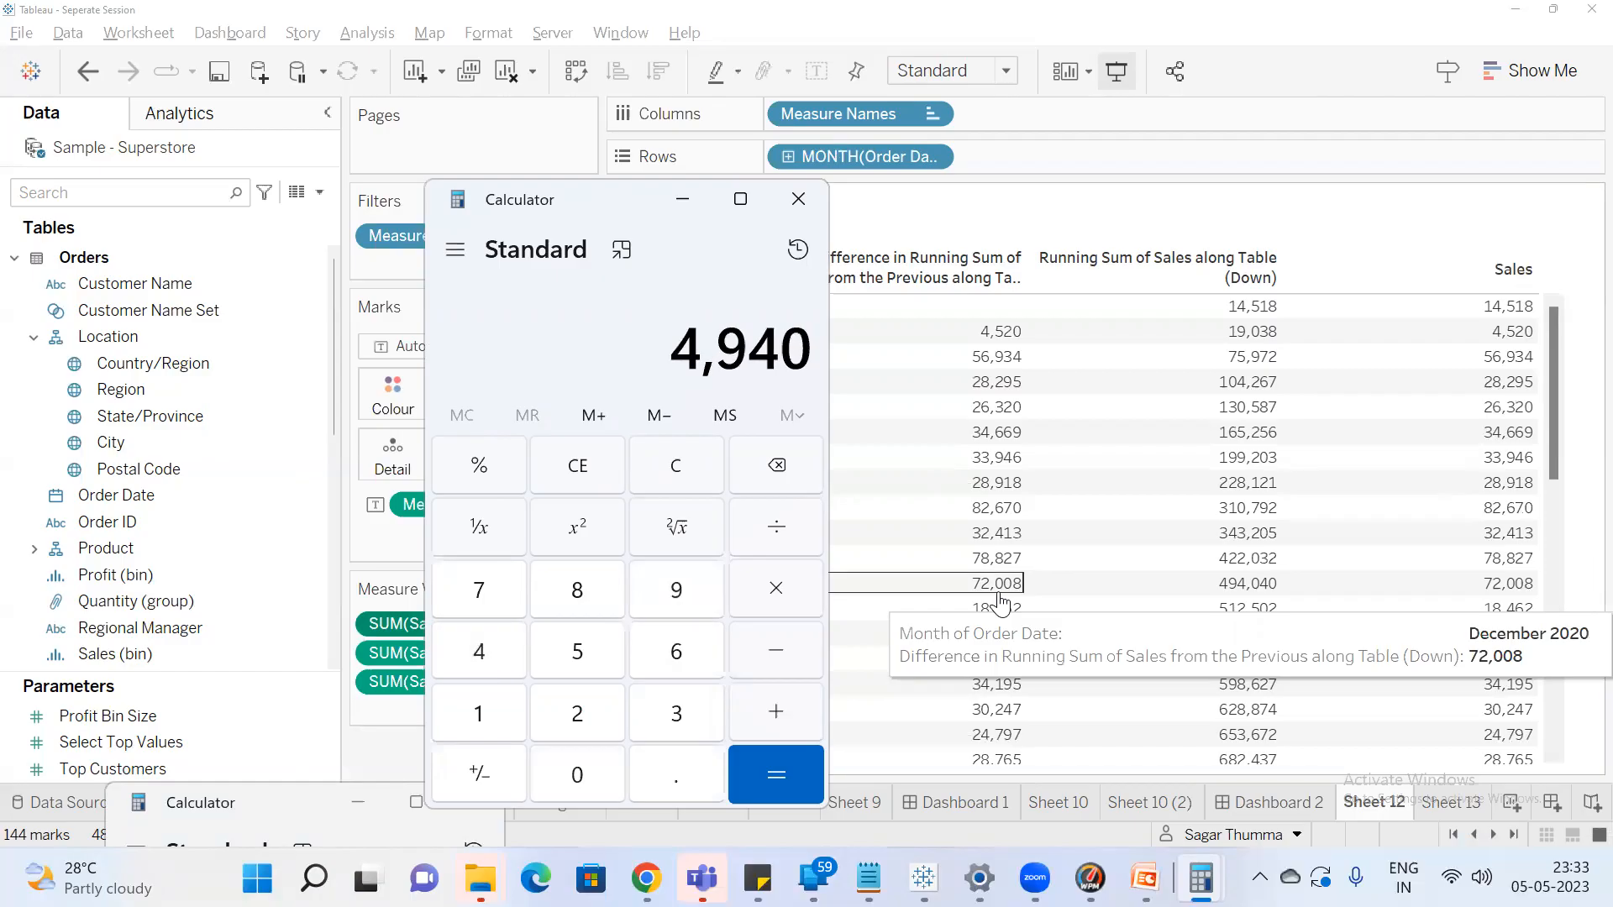
{"action": "key", "text": "minus"}
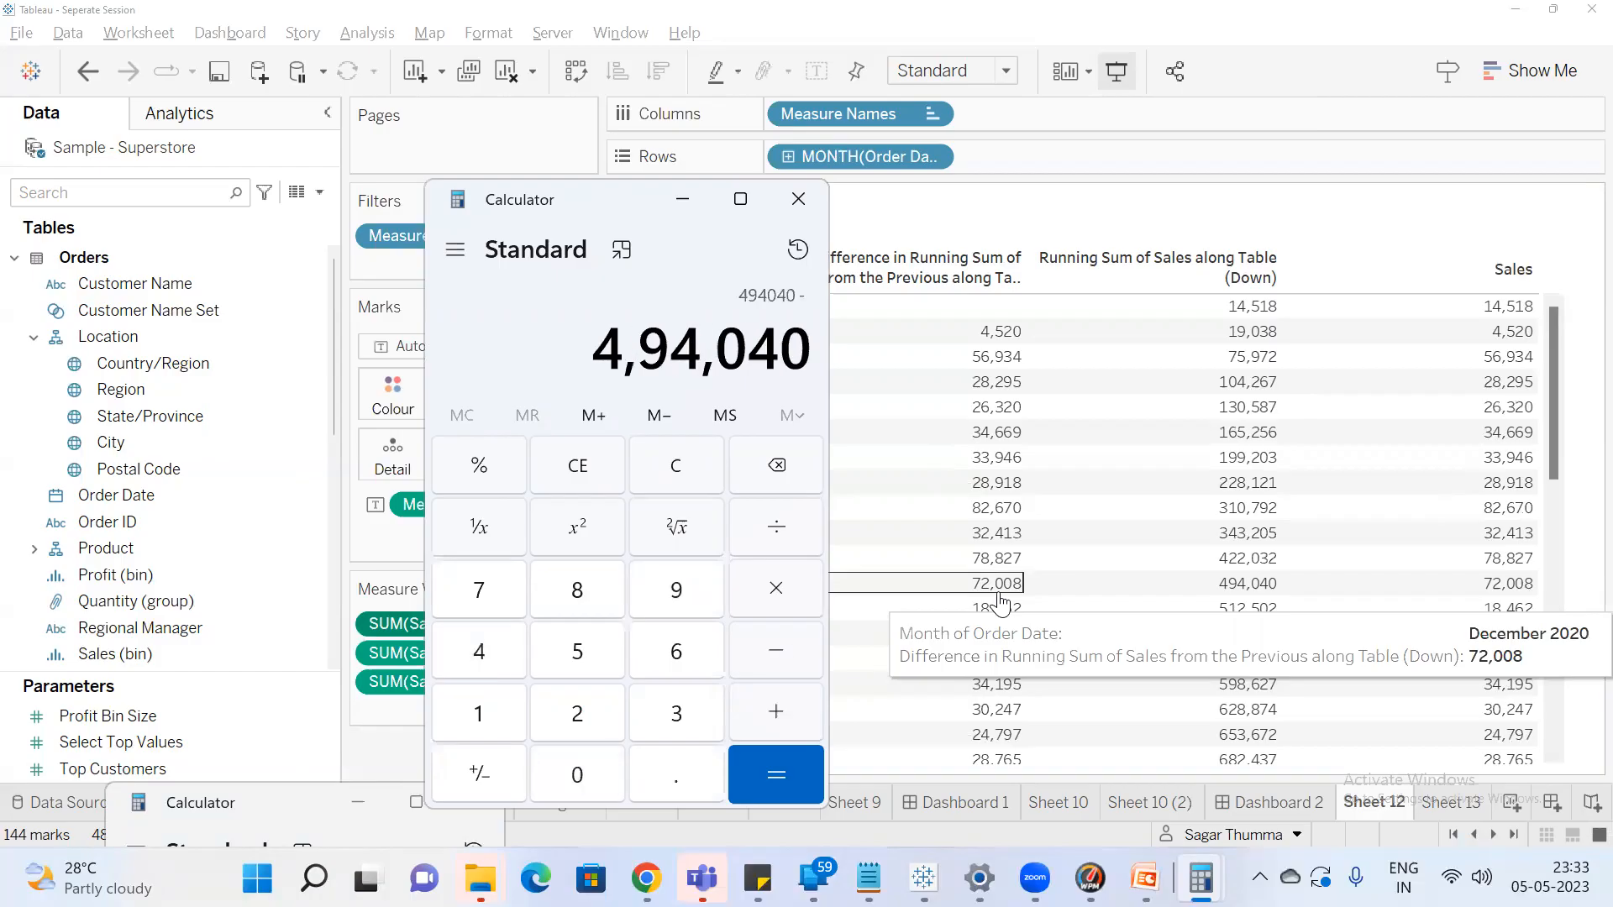
{"action": "type", "text": "4,22,"}
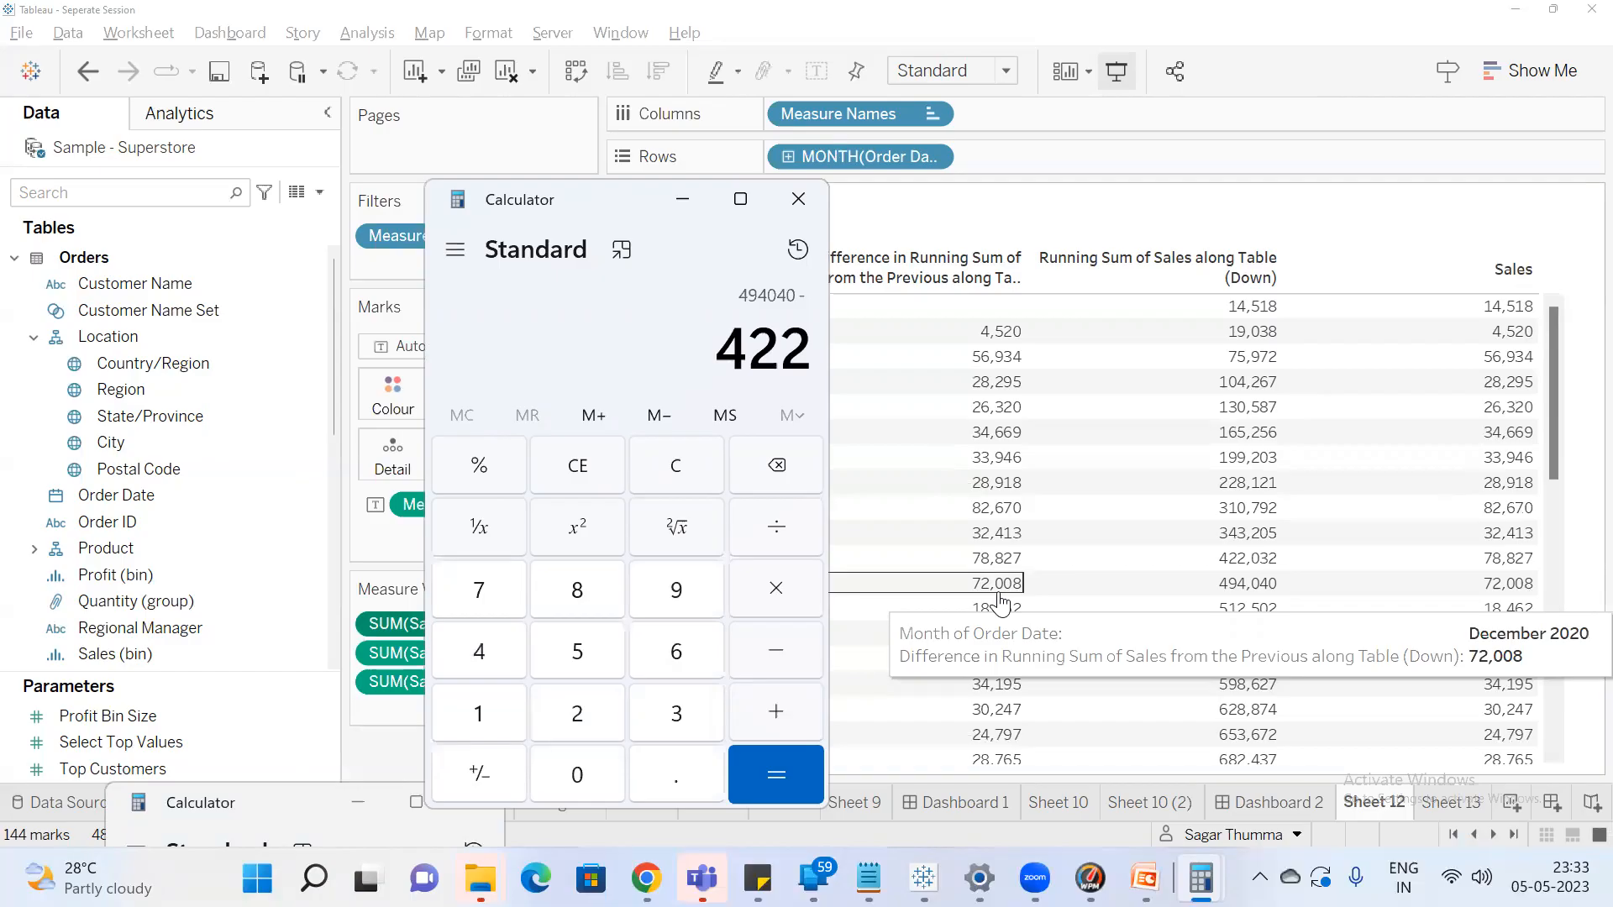
{"action": "type", "text": "032"}
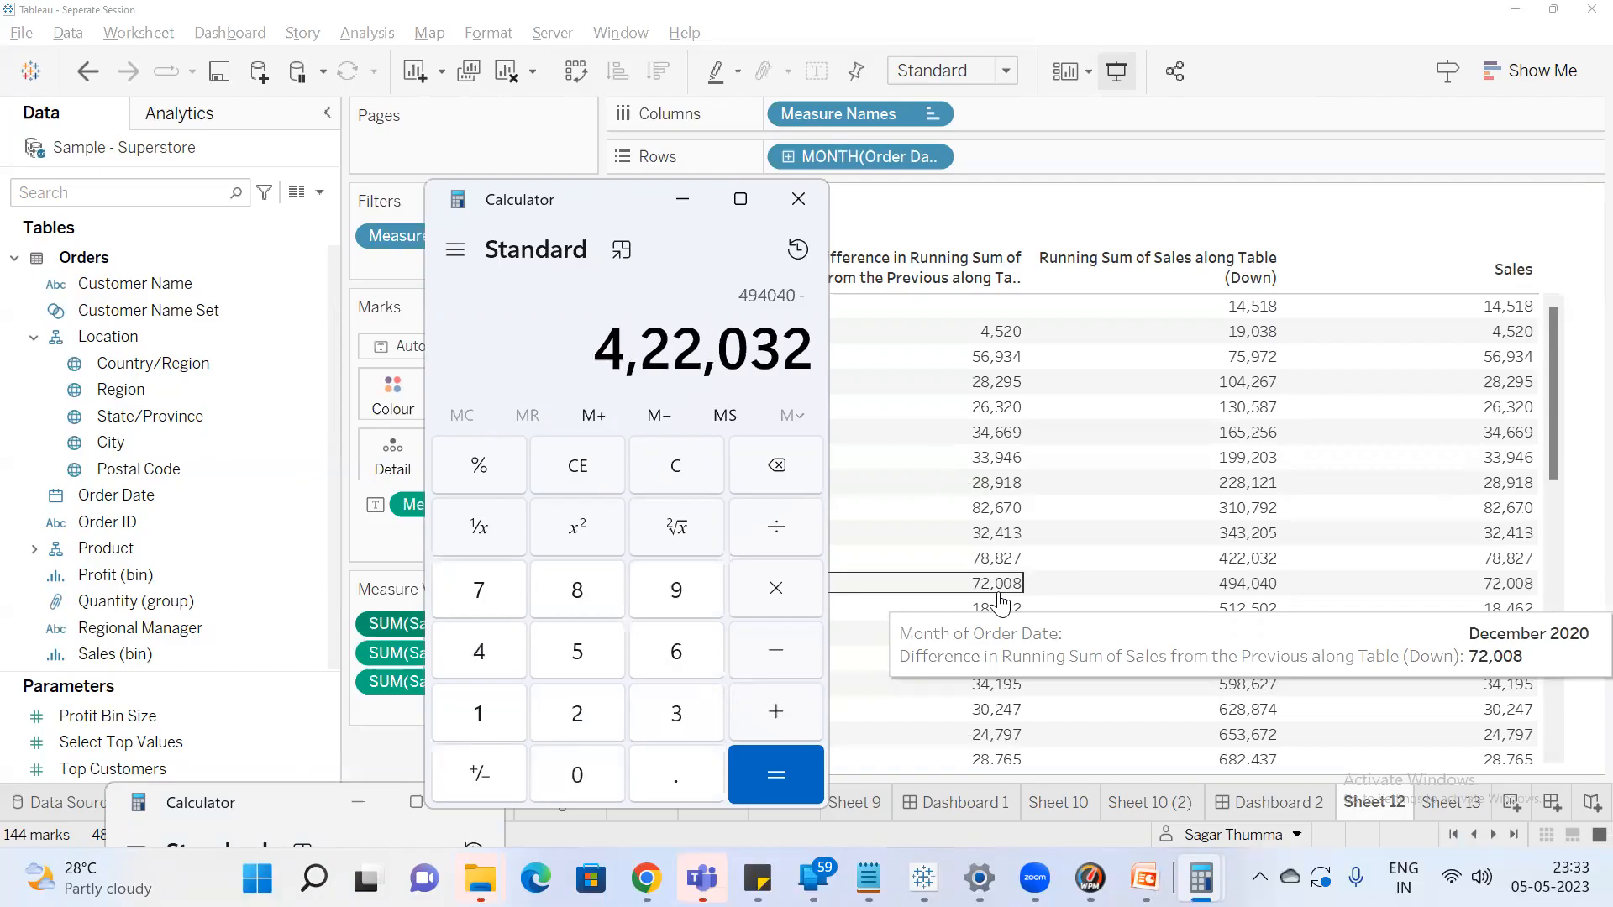
{"action": "key", "text": "Return"}
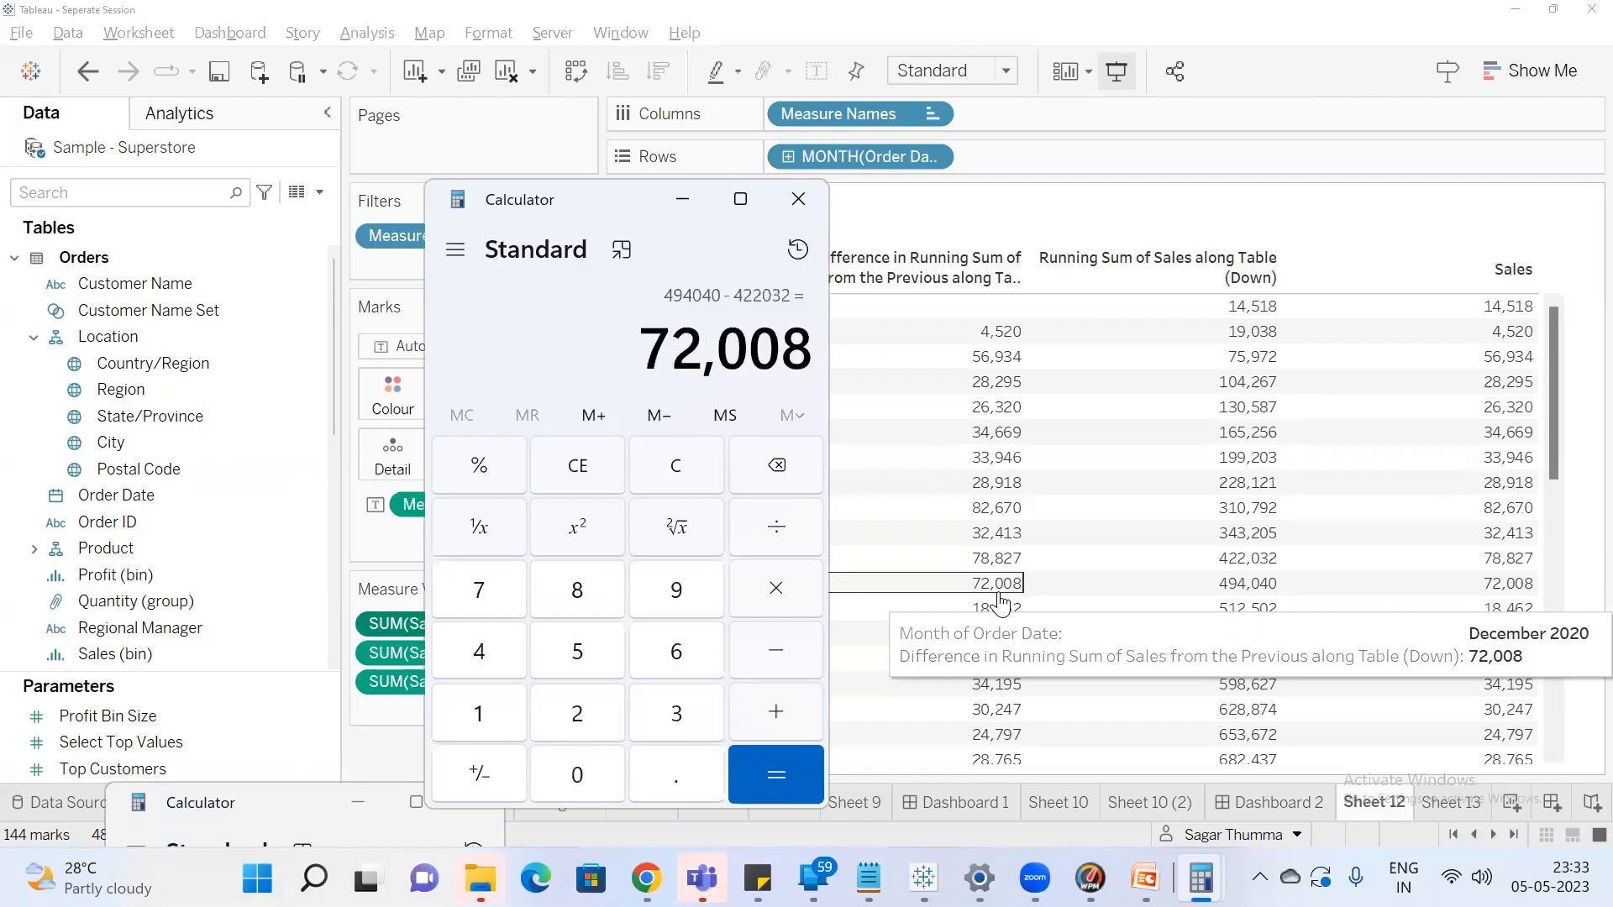
Subtract 228121 from 310792 to check the September 2020 difference in running sums, and minimize the calculator
{"action": "mouse_move", "coordinate": [1002, 509]}
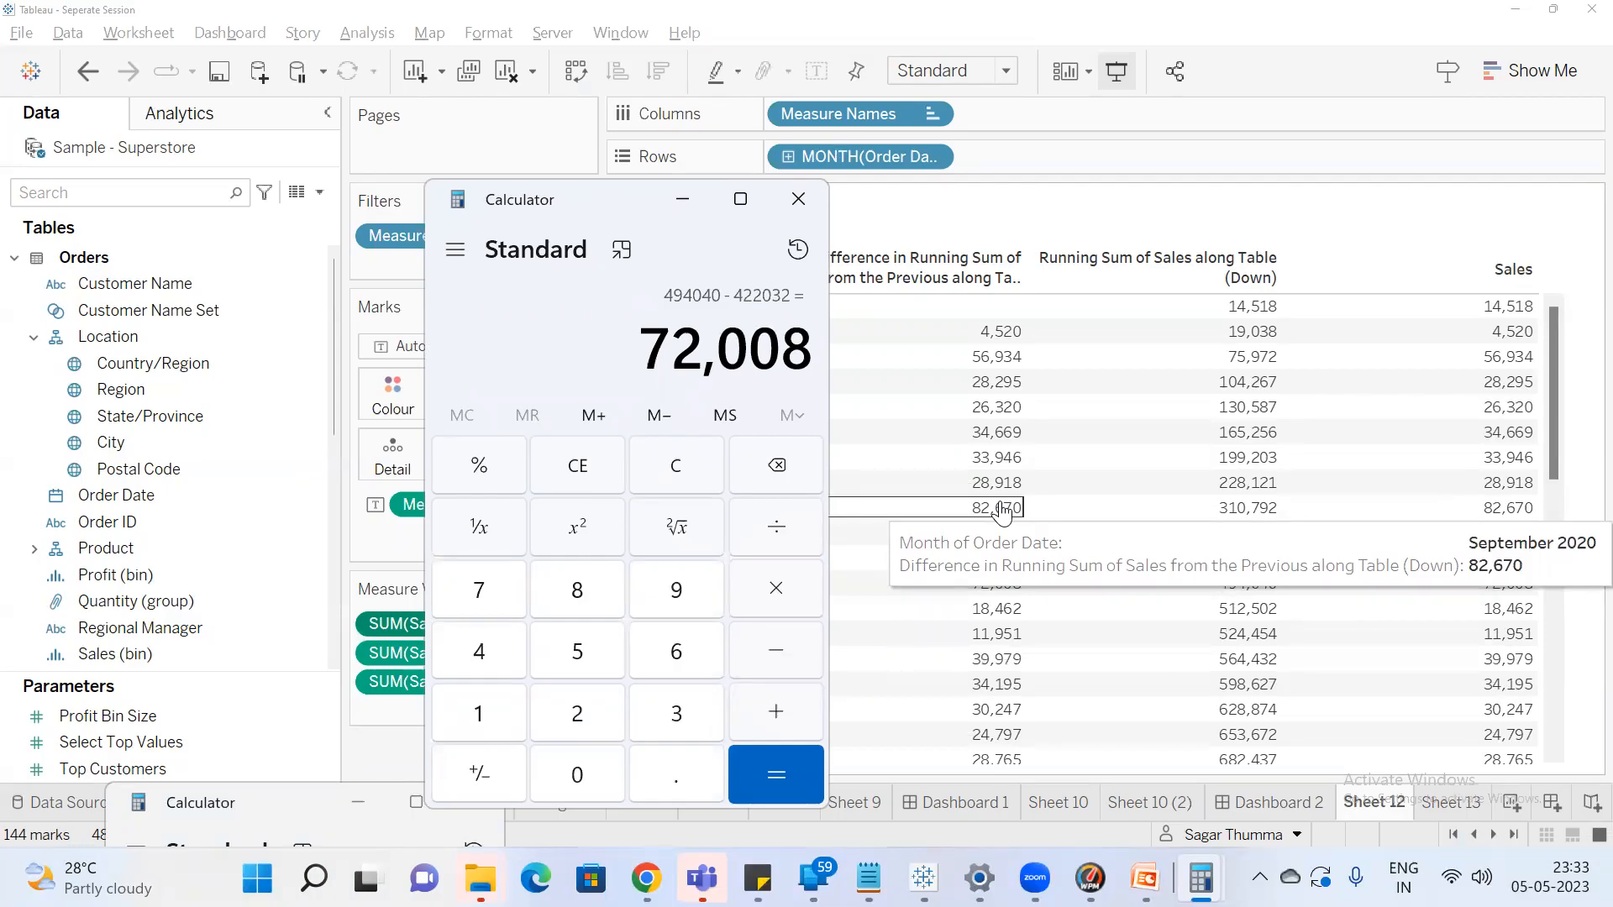
{"action": "key", "text": "Delete"}
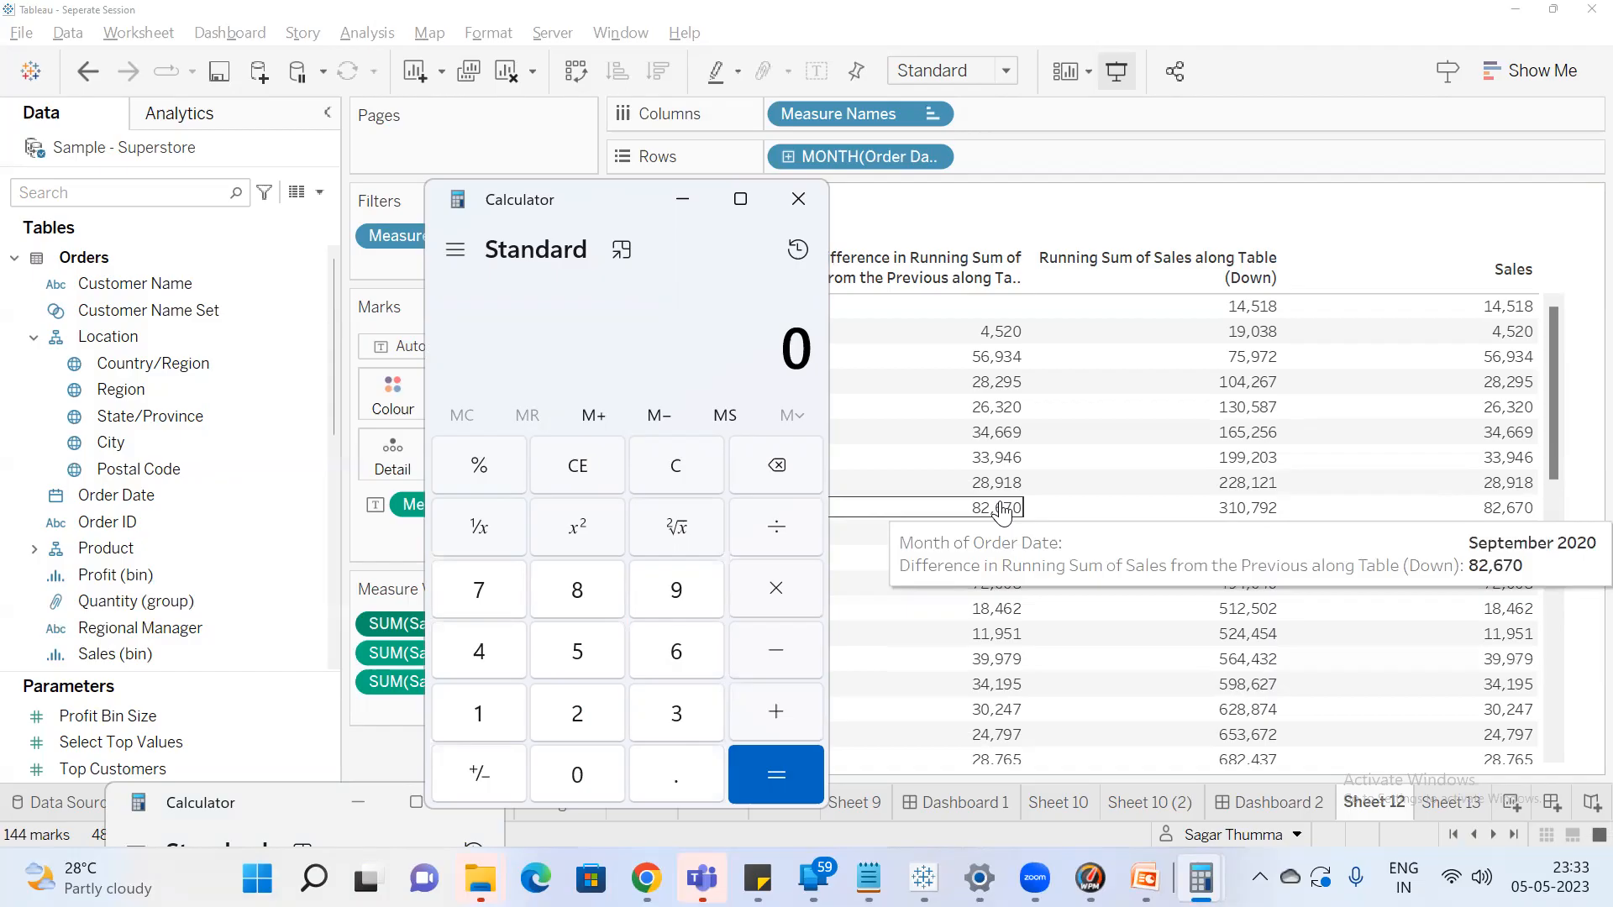
{"action": "type", "text": "310792 -"}
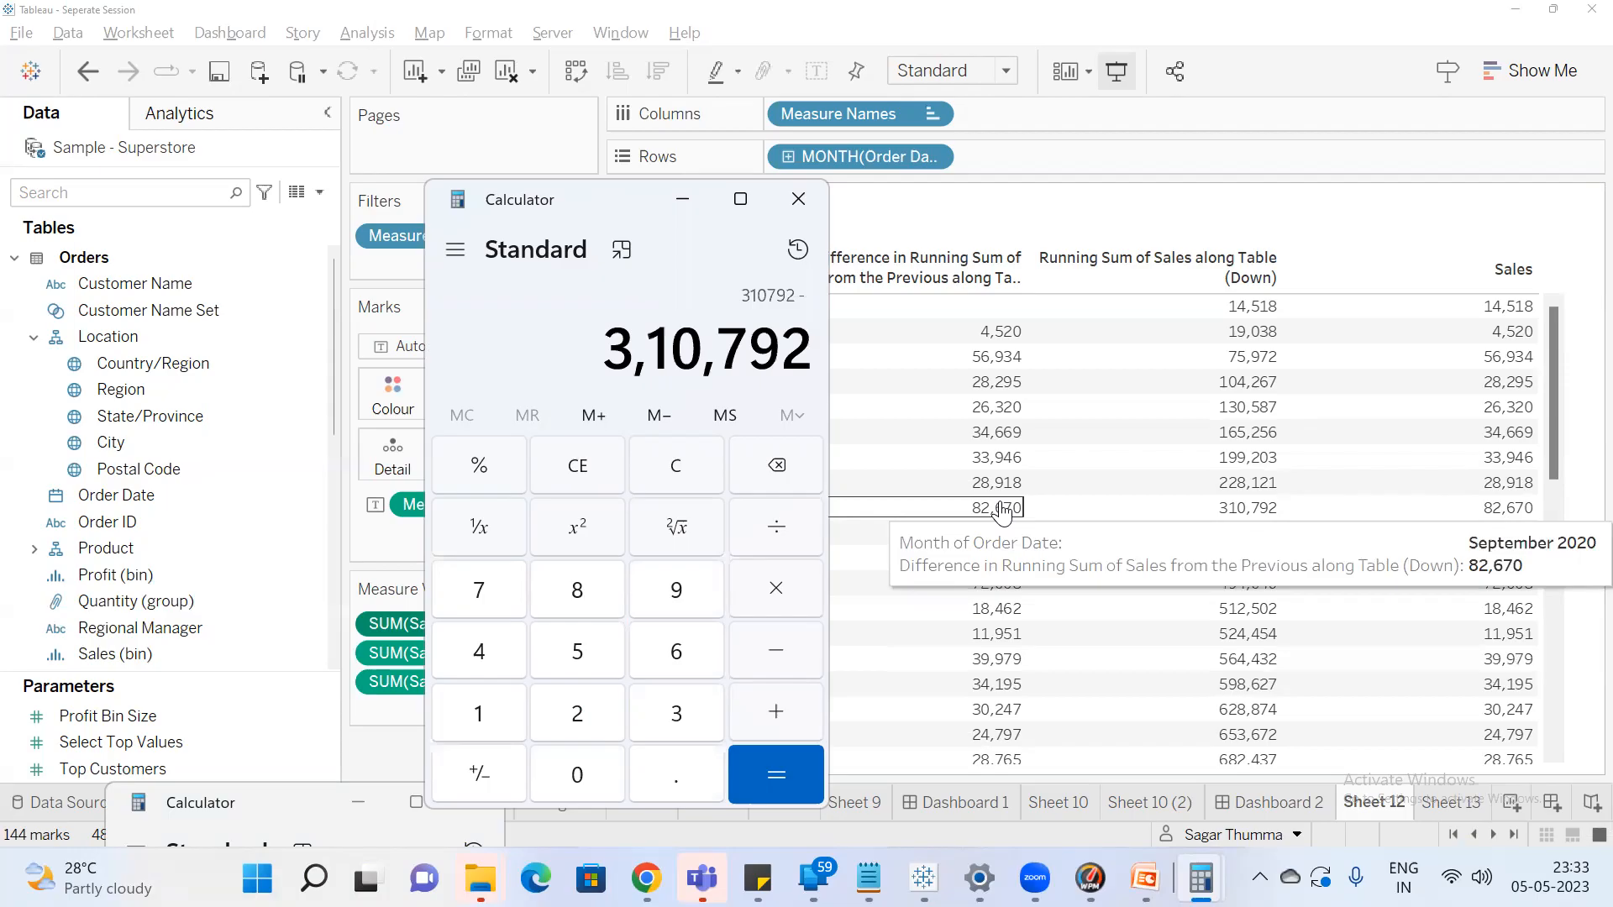
{"action": "type", "text": "22"}
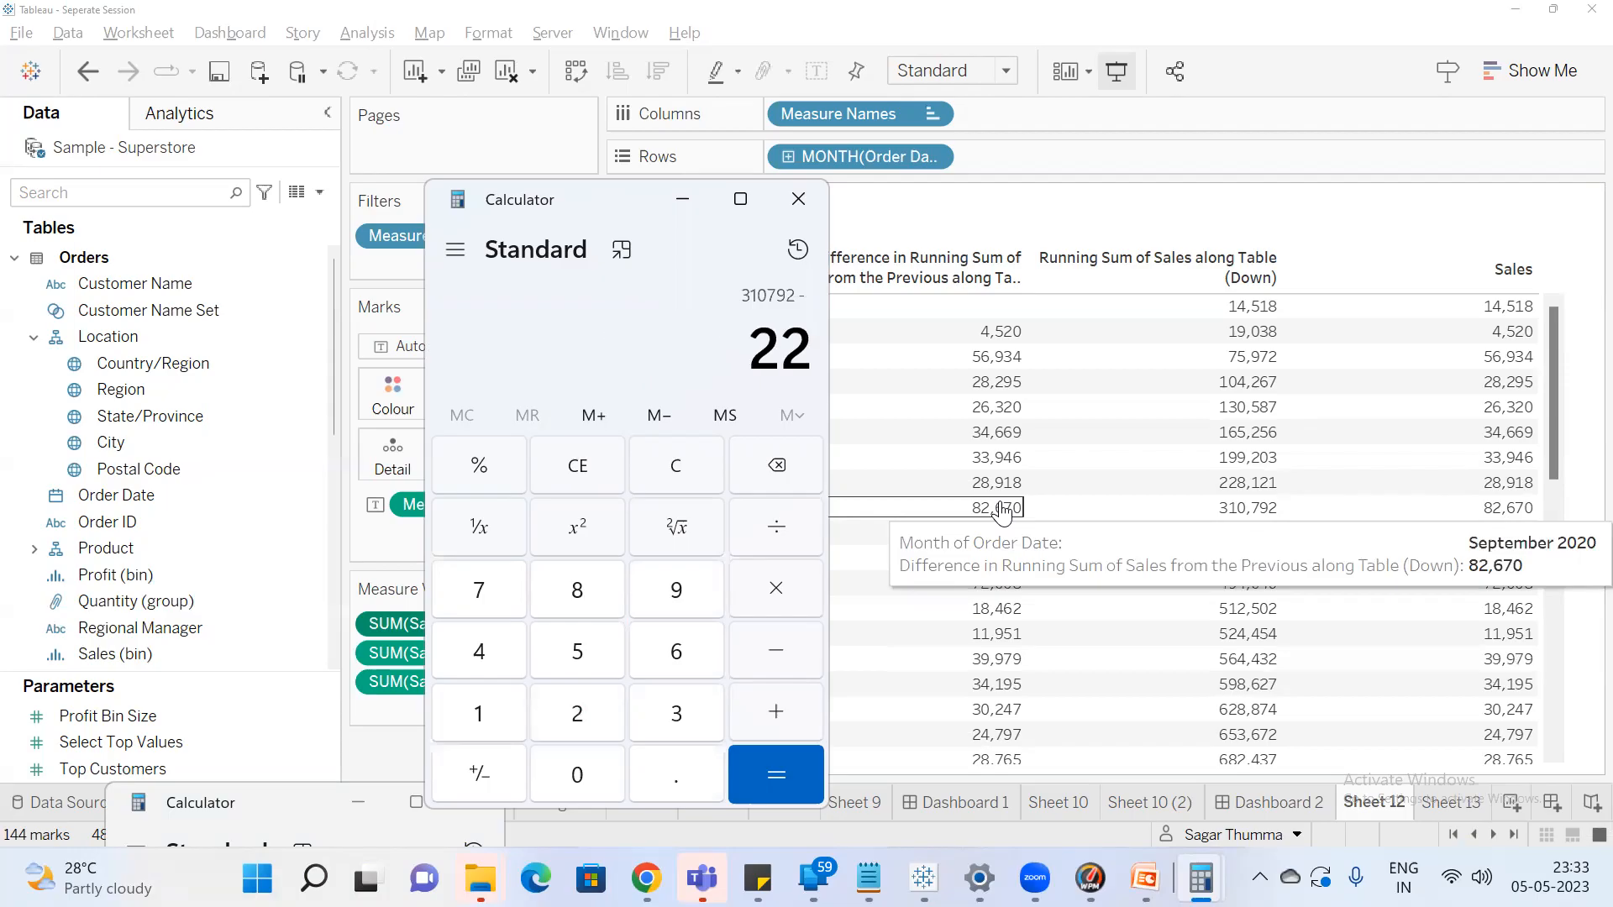
{"action": "type", "text": "8"}
{"action": "type", "text": "121"}
{"action": "key", "text": "Return"}
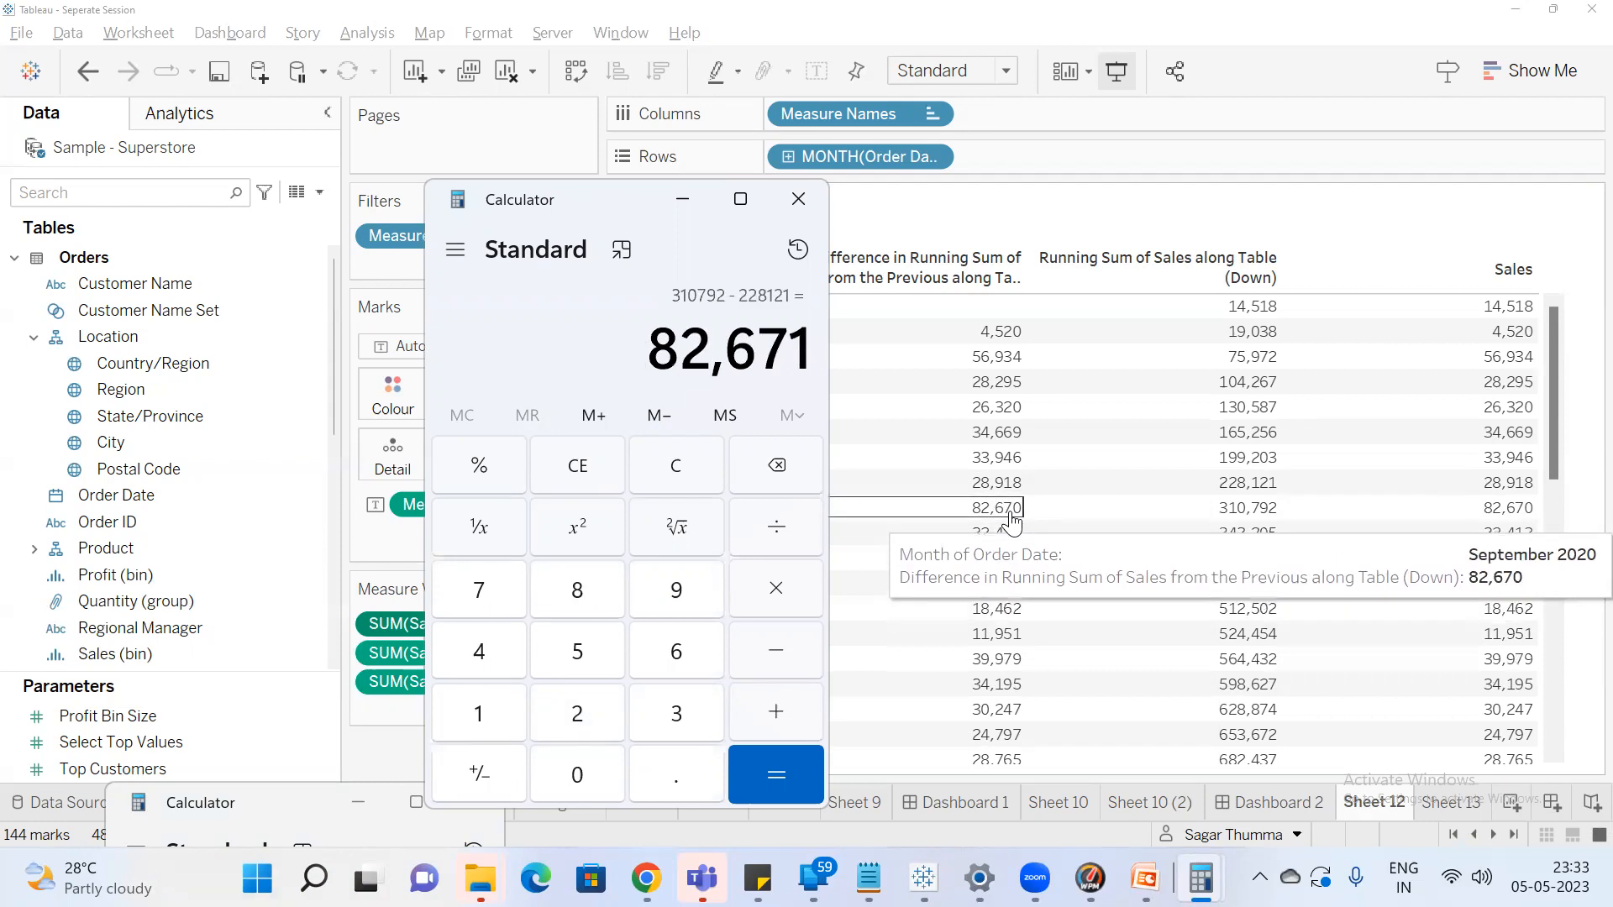
{"action": "left_click", "coordinate": [685, 201]}
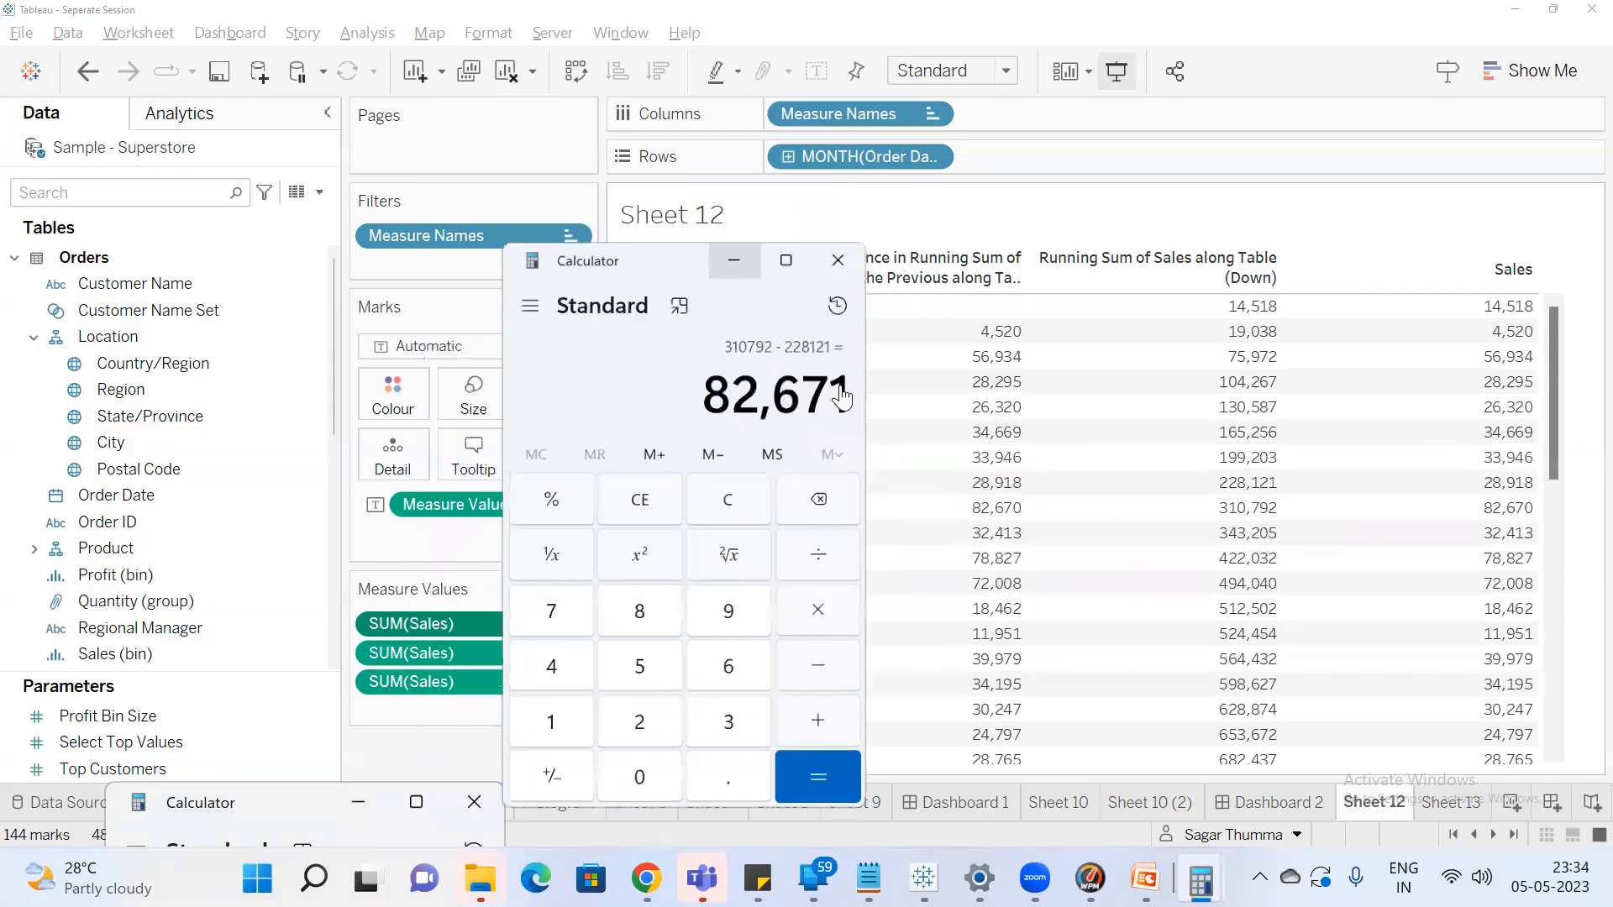
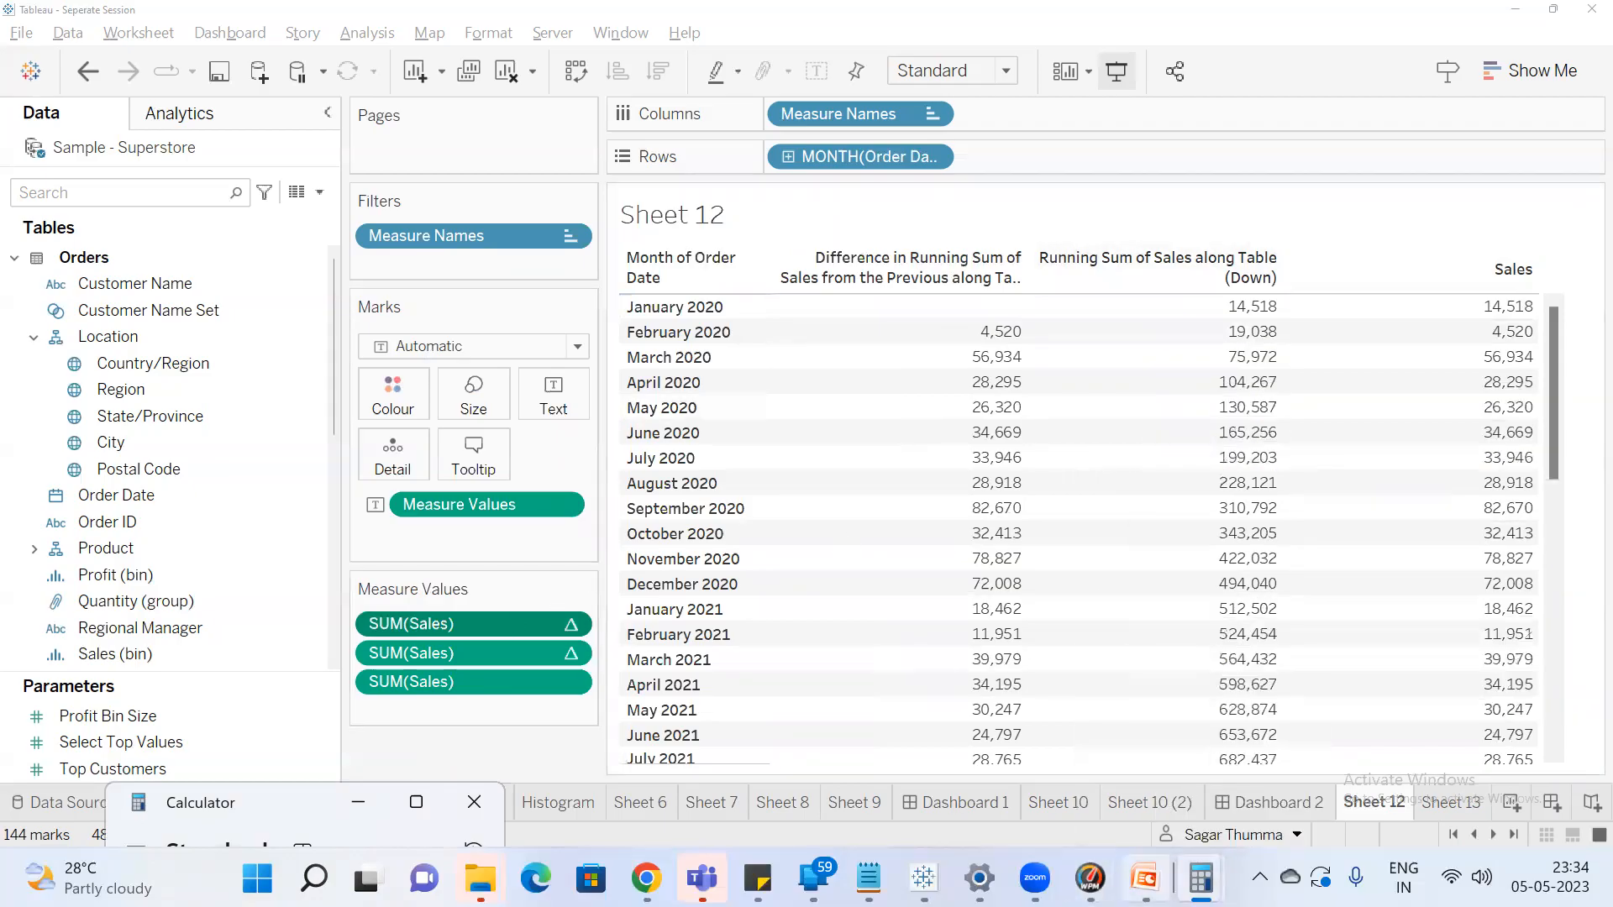
Switch to PowerPoint, view the Percent from Calculation slide, and minimize the presentation
{"action": "left_click", "coordinate": [1145, 879]}
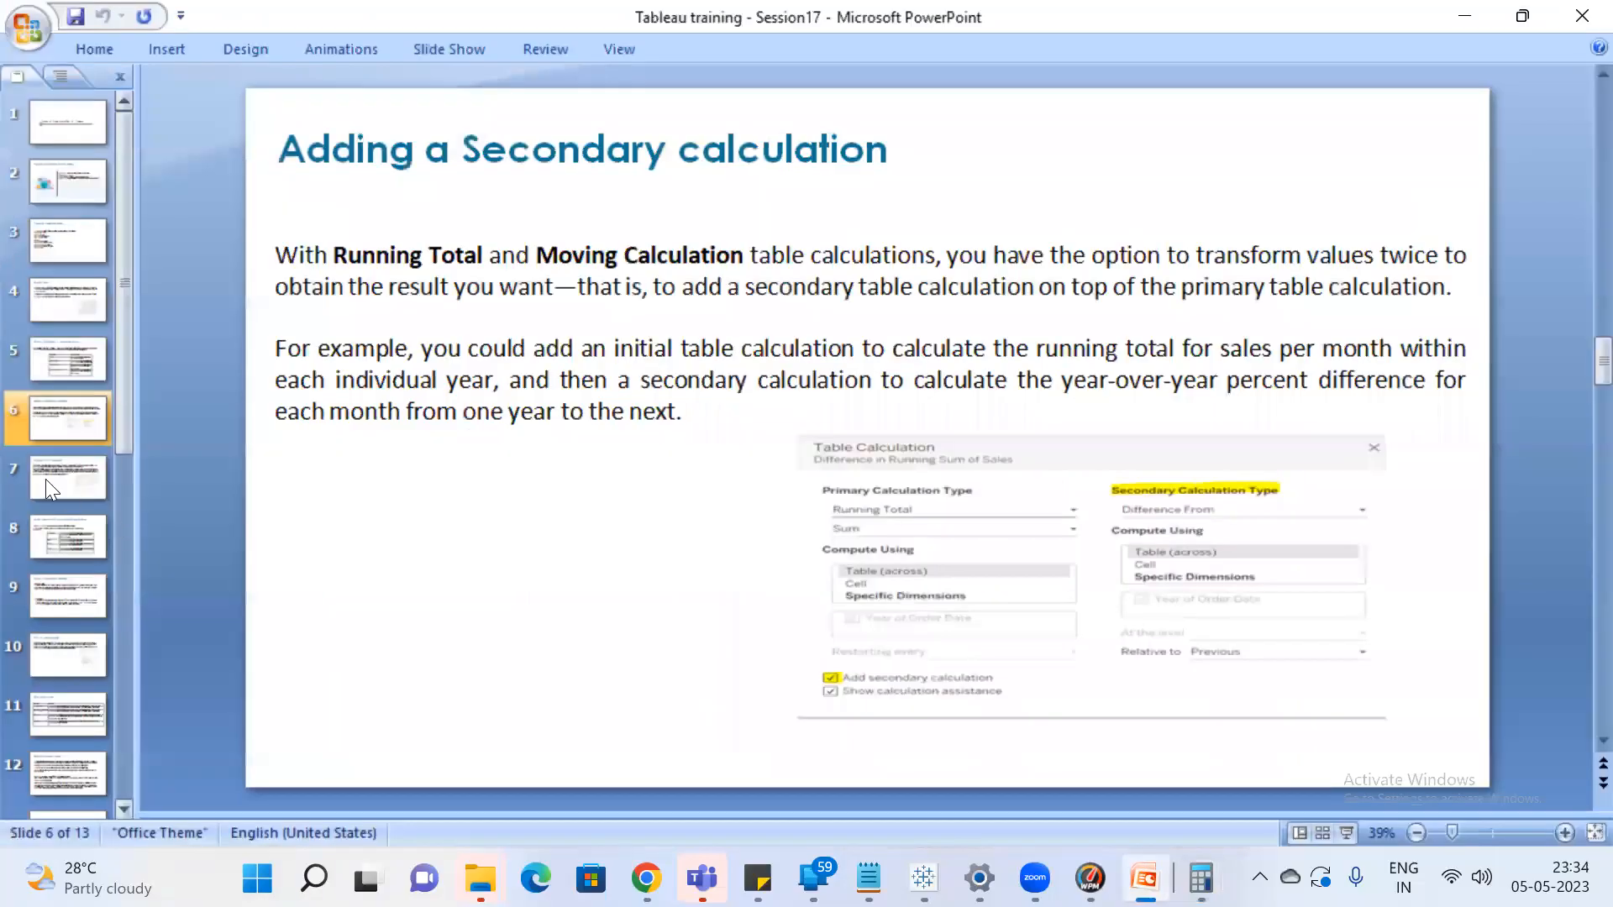
{"action": "left_click", "coordinate": [45, 479]}
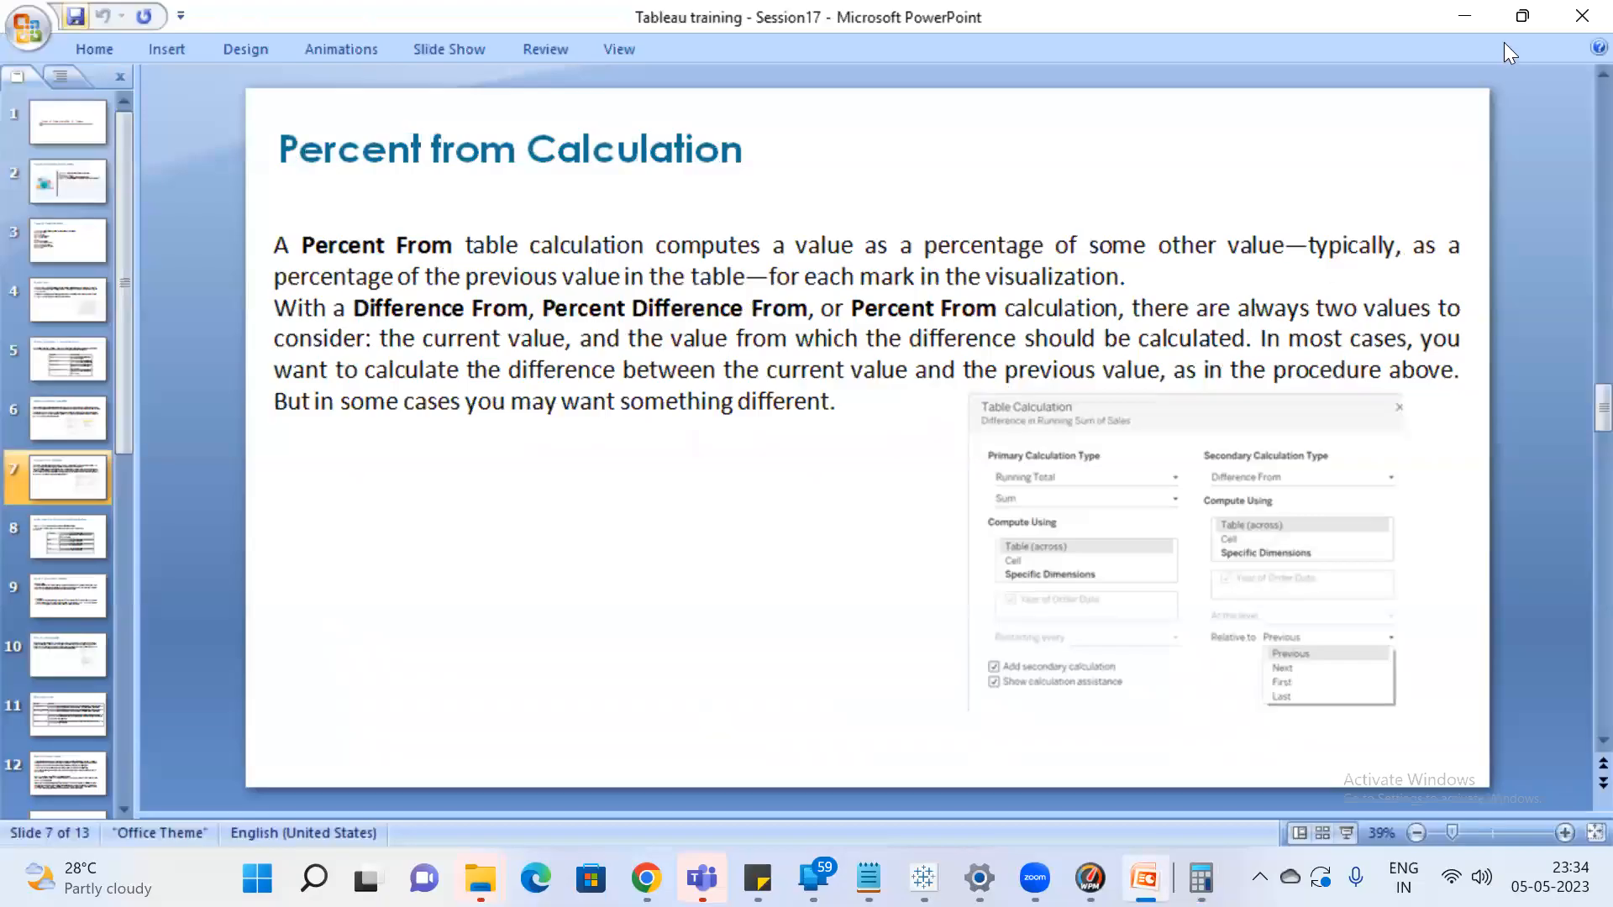
{"action": "left_click", "coordinate": [1464, 16]}
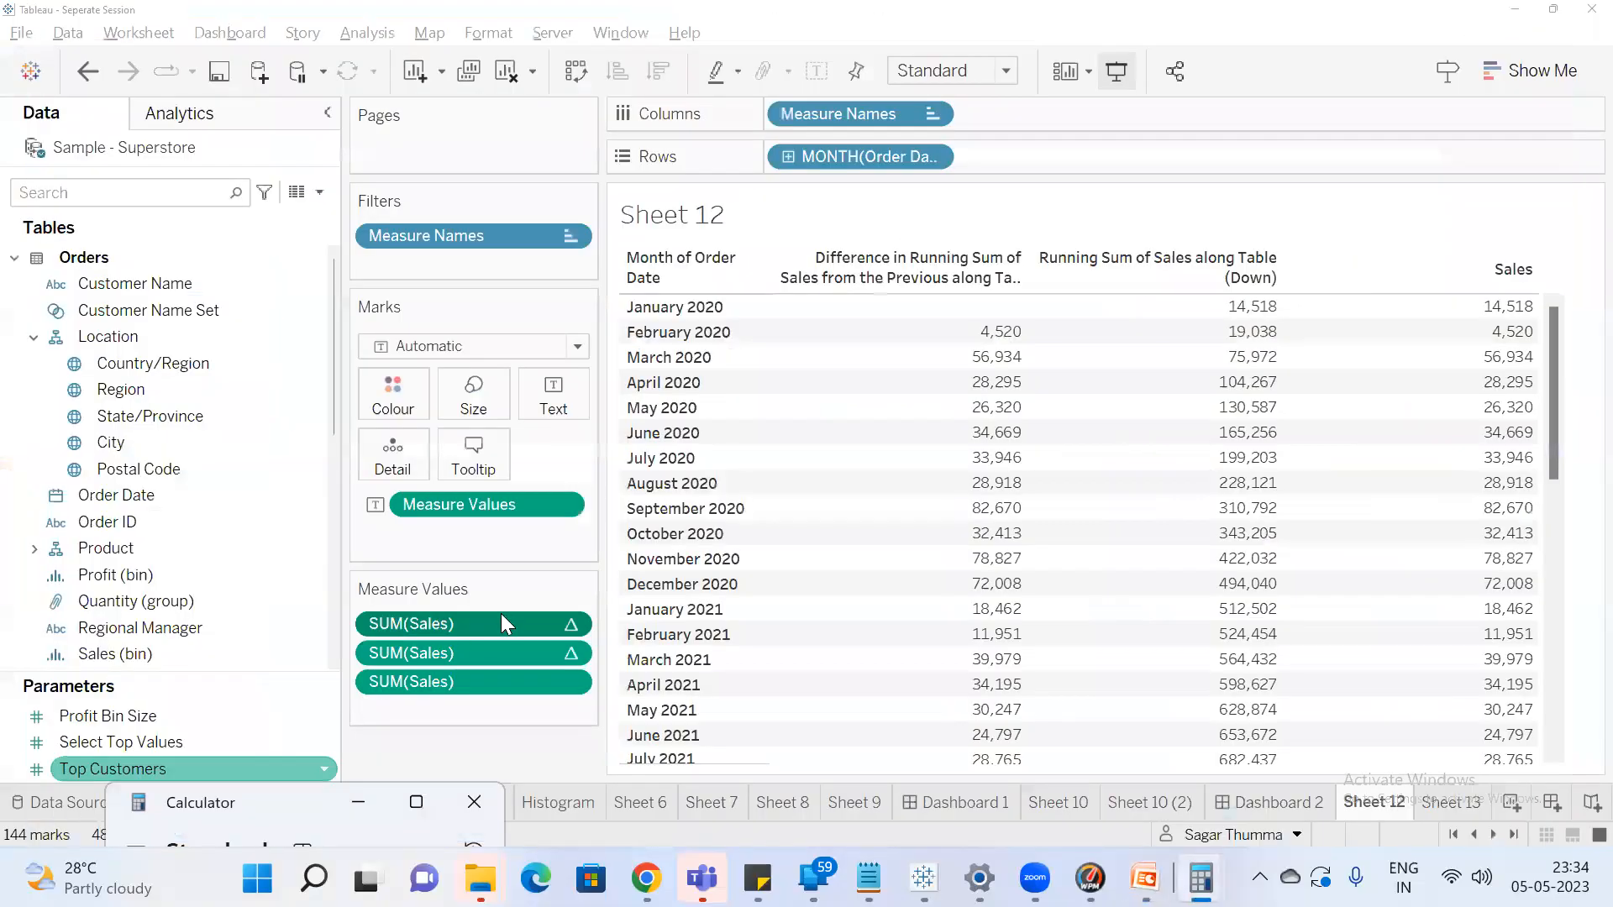
Back in Tableau, change the running total Sales measure's quick table calculation to Percent of Total
{"action": "left_click", "coordinate": [501, 617]}
{"action": "right_click", "coordinate": [500, 615]}
{"action": "left_click", "coordinate": [502, 652]}
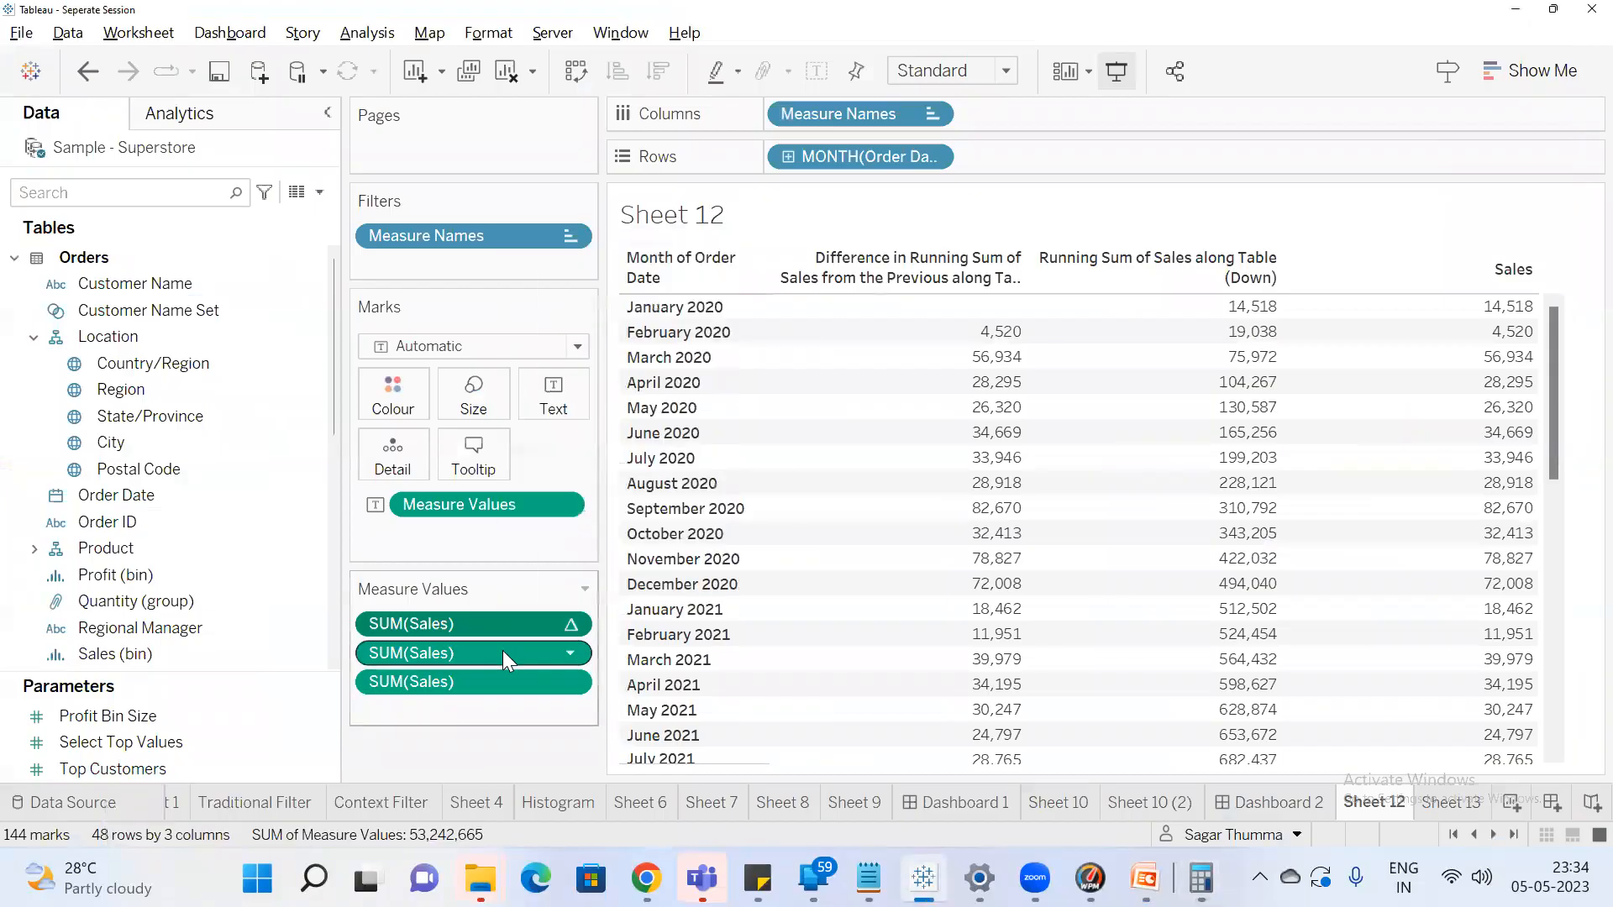
{"action": "right_click", "coordinate": [503, 651]}
{"action": "mouse_move", "coordinate": [595, 599]}
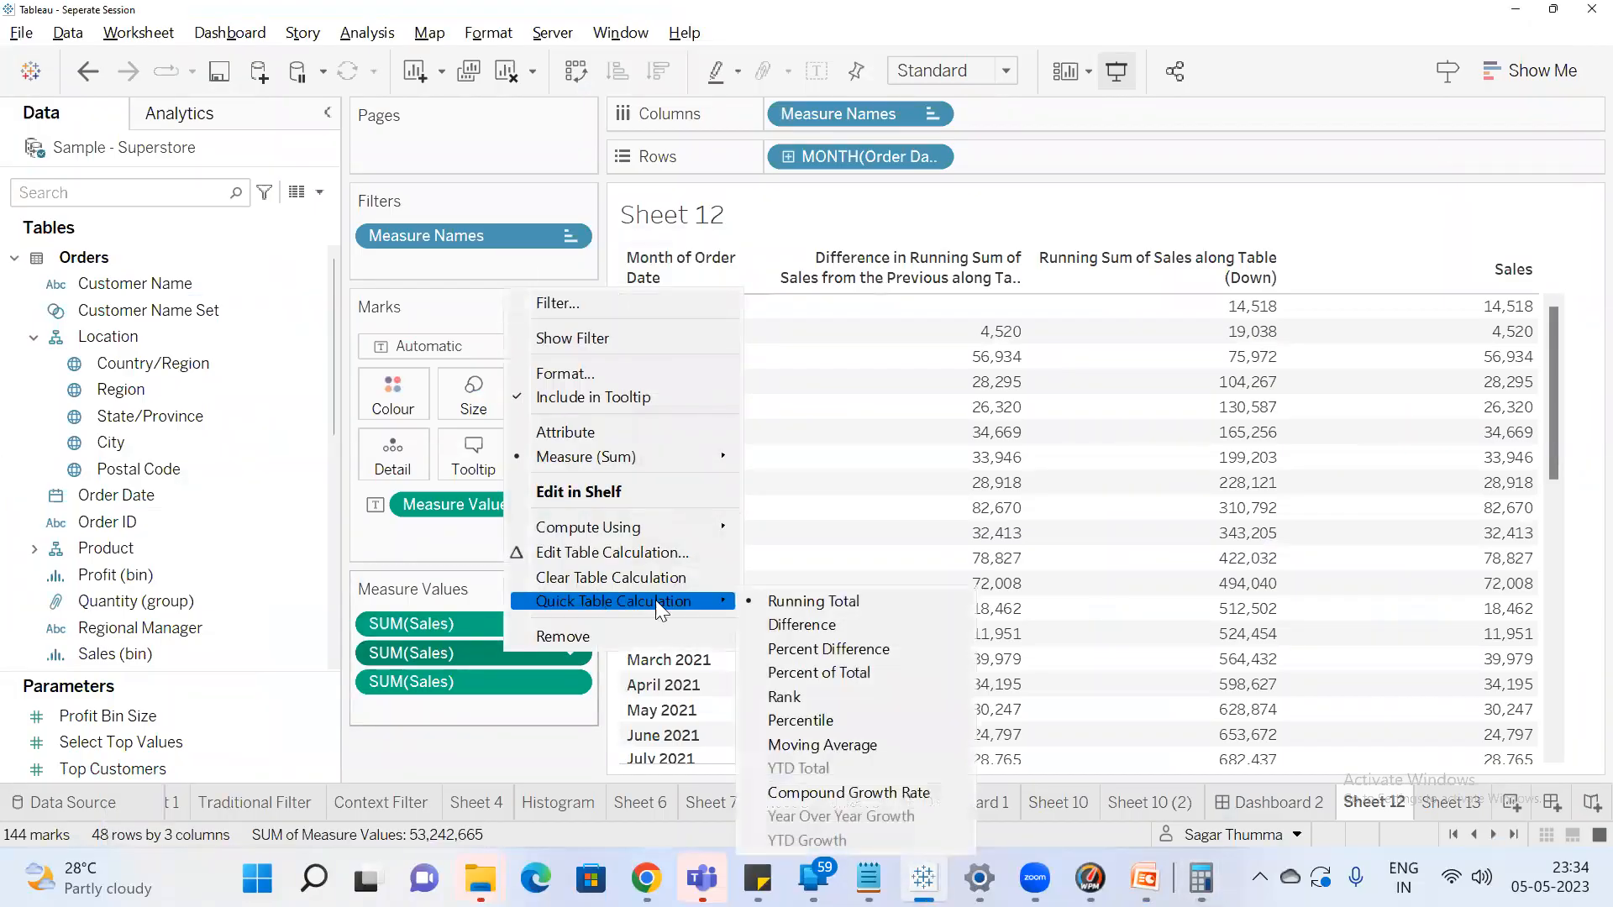
{"action": "left_click", "coordinate": [817, 672]}
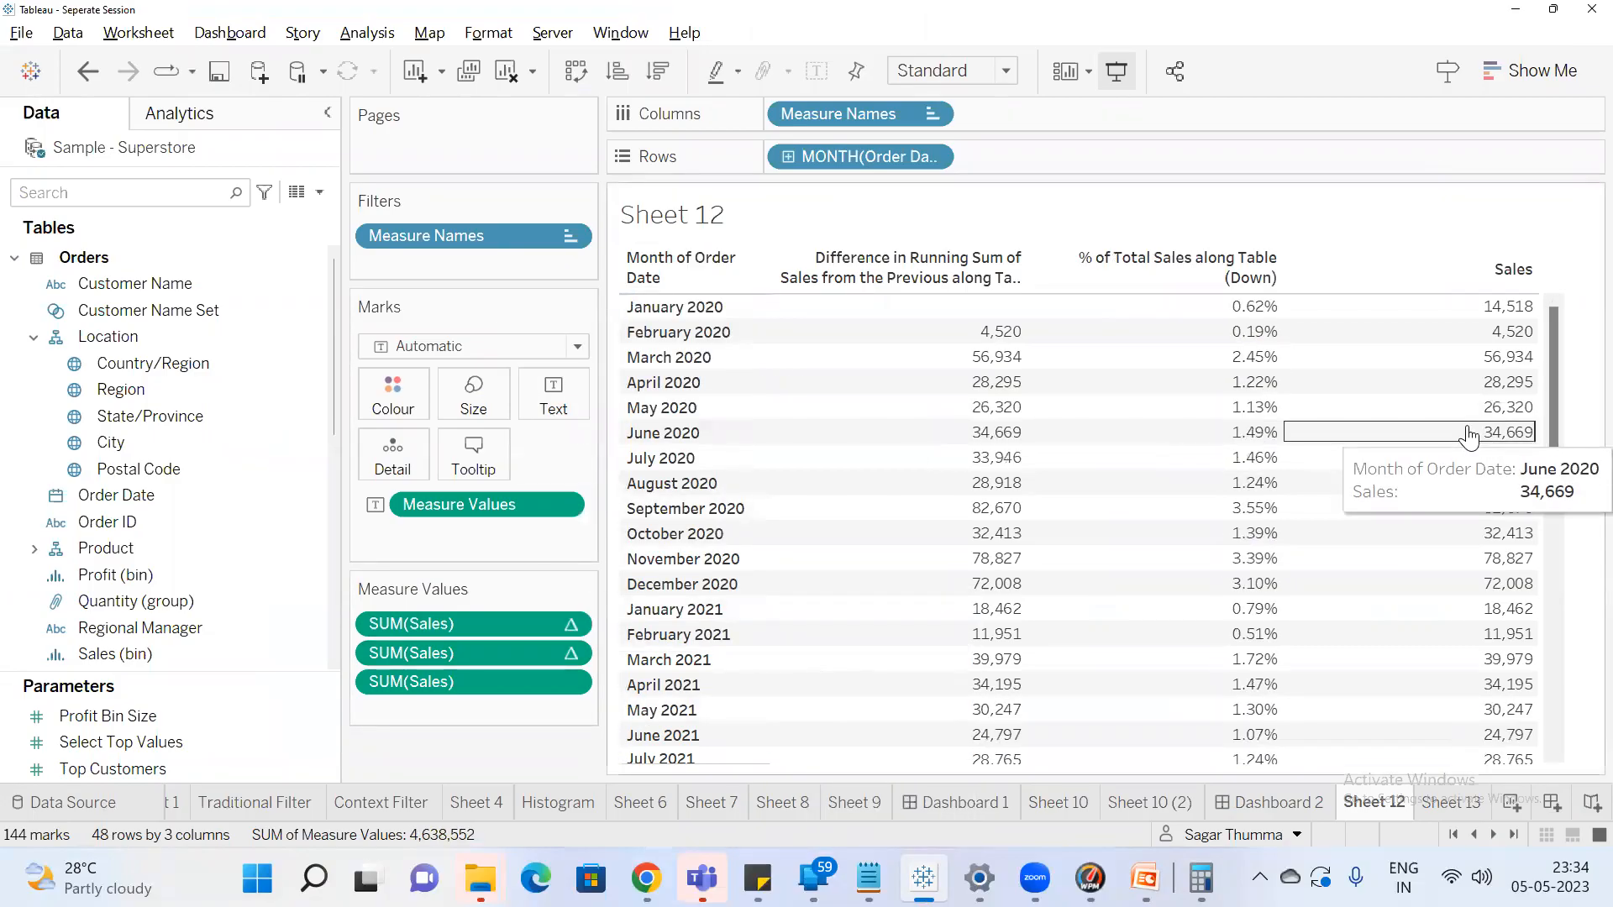
{"action": "mouse_move", "coordinate": [1528, 376]}
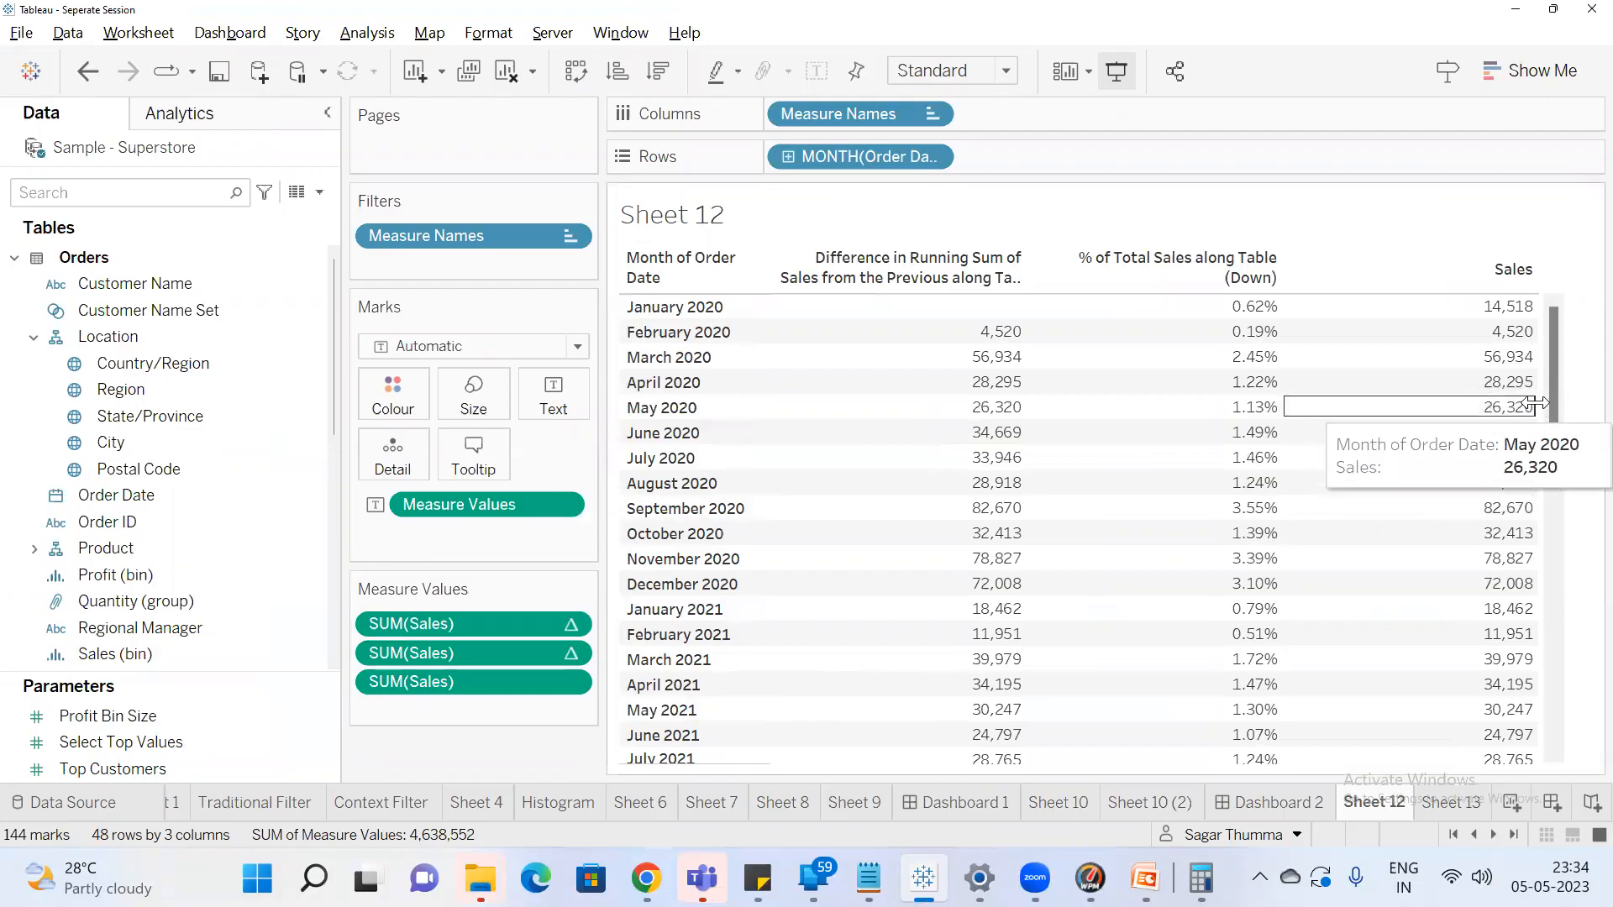
Change the quick table calculation of the Difference in Running Sum of Sales measure to Running Total
{"action": "mouse_move", "coordinate": [1199, 326]}
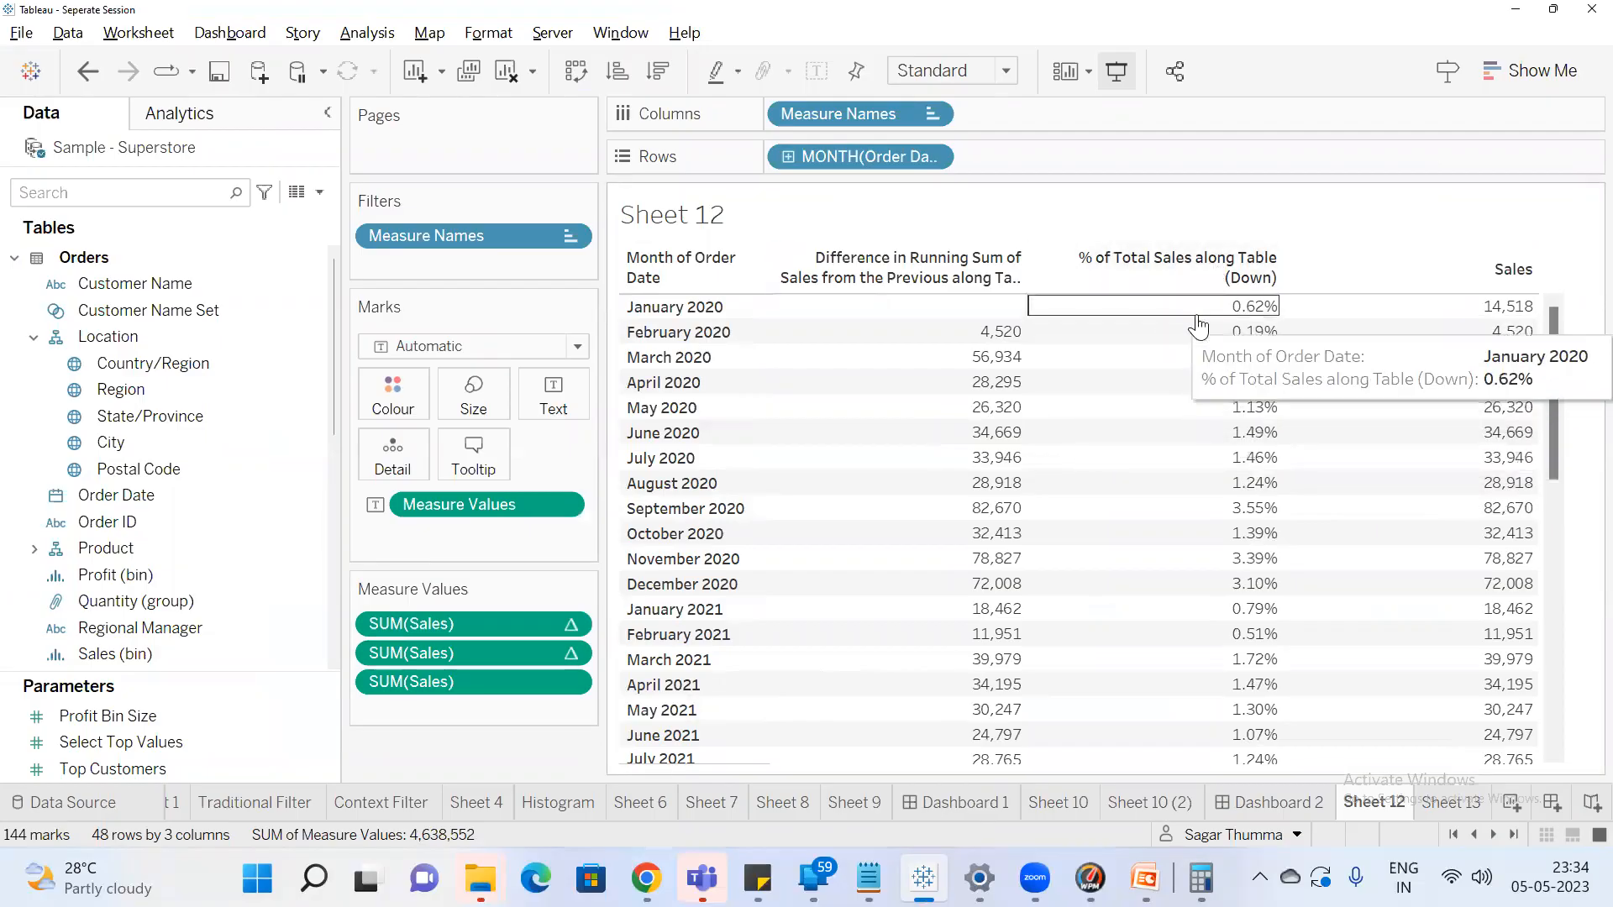
{"action": "mouse_move", "coordinate": [1294, 477]}
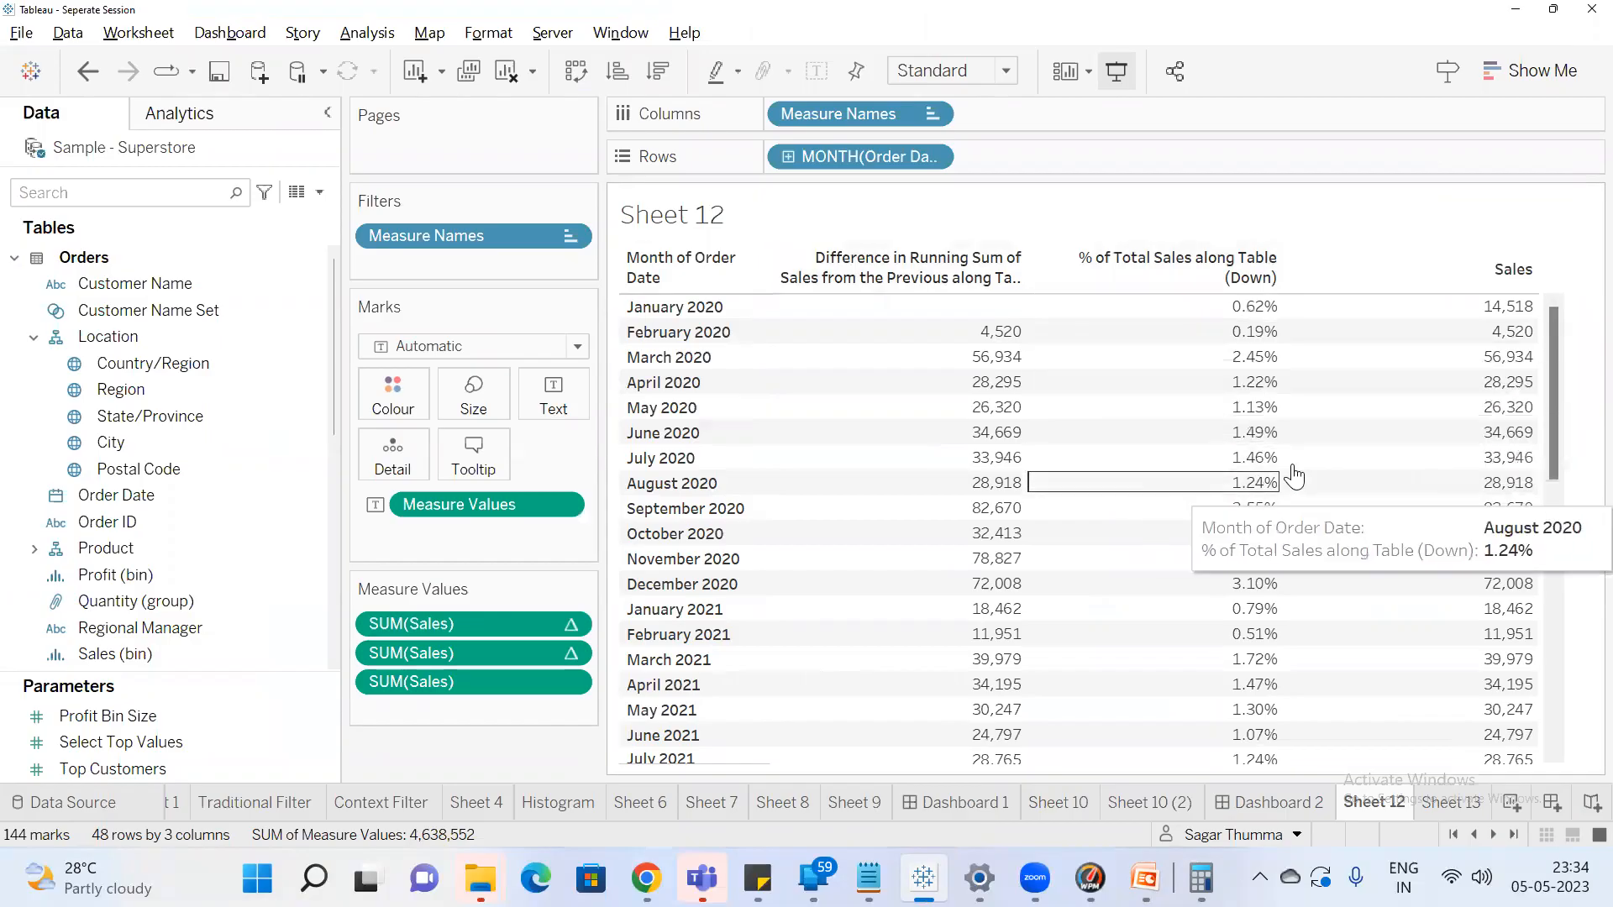
{"action": "mouse_move", "coordinate": [1512, 322]}
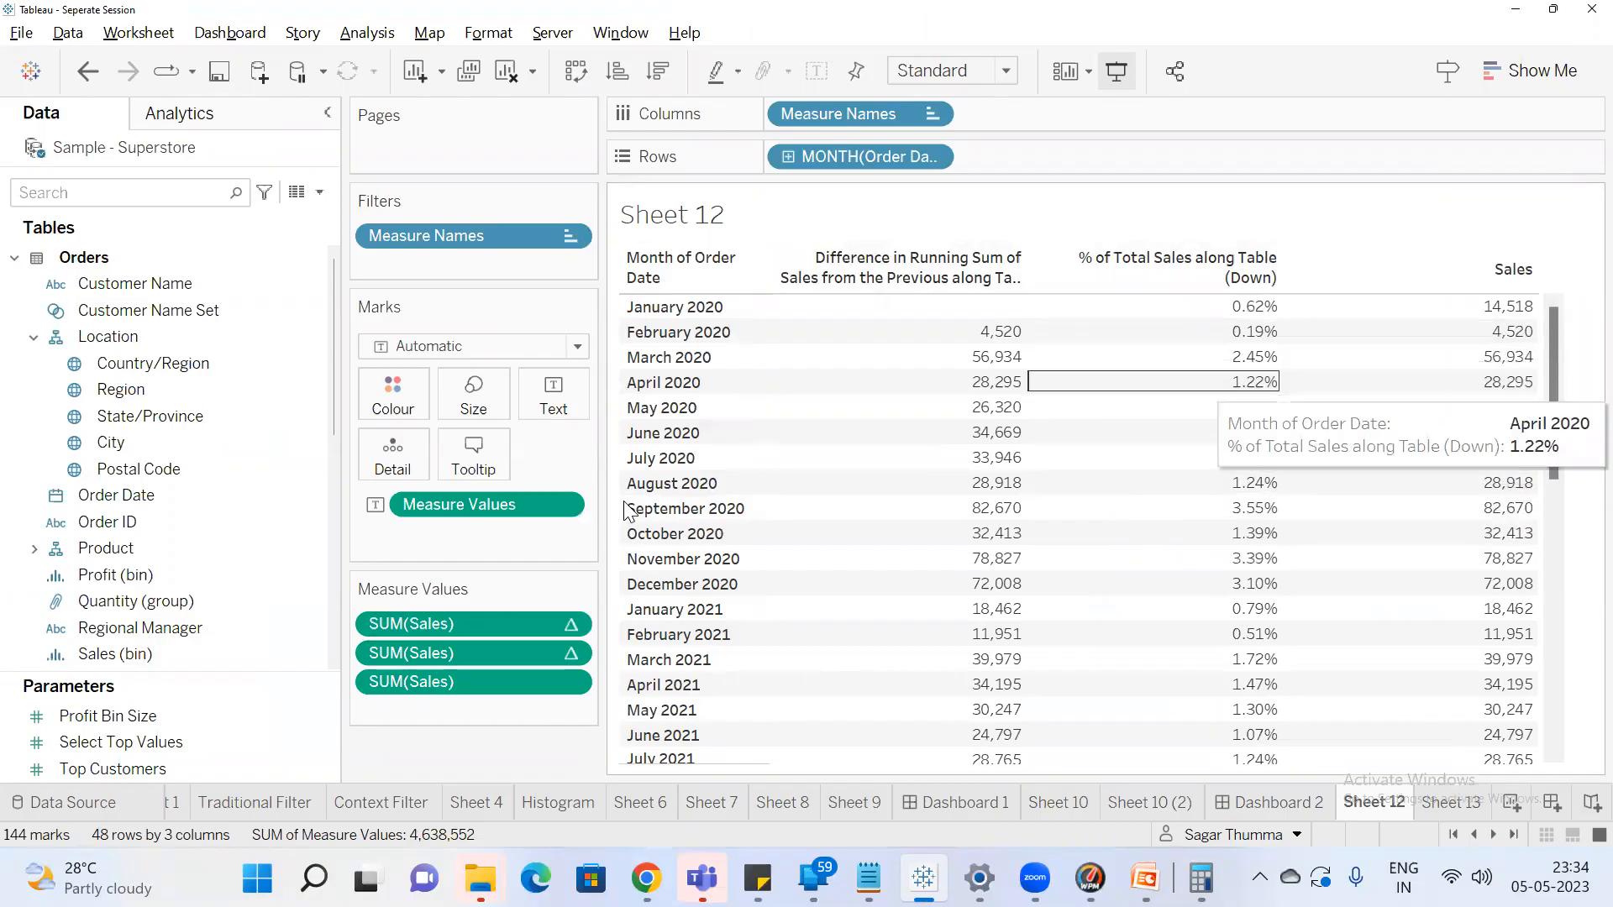
{"action": "right_click", "coordinate": [495, 626]}
{"action": "mouse_move", "coordinate": [598, 578]}
{"action": "left_click", "coordinate": [796, 580]}
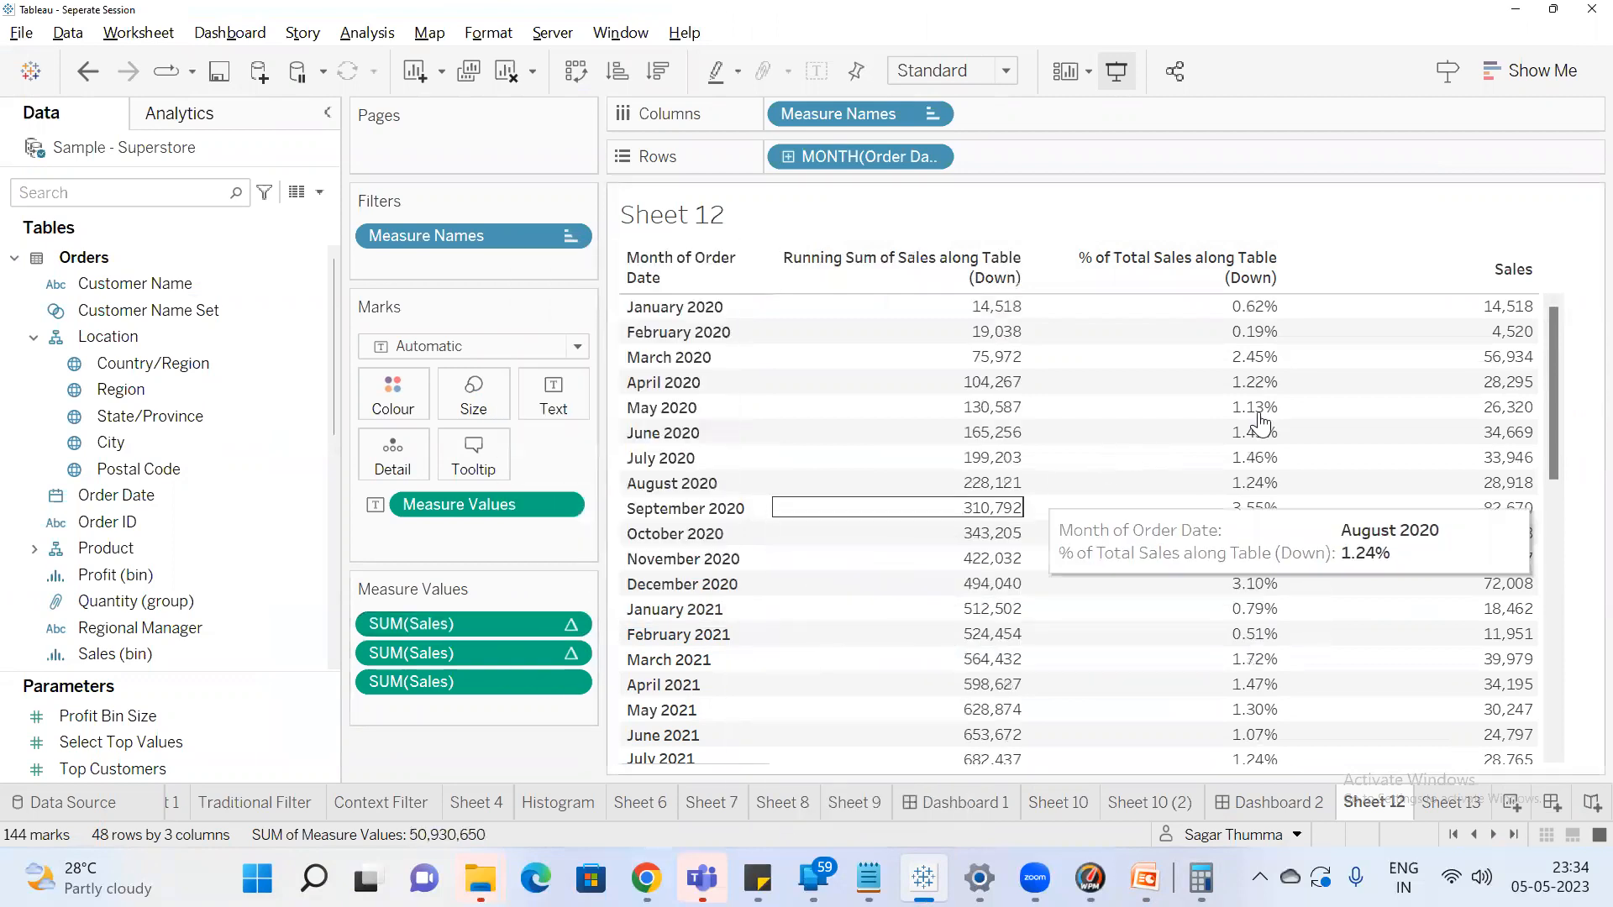
{"action": "left_click_drag", "start_coordinate": [1557, 354], "coordinate": [1548, 727]}
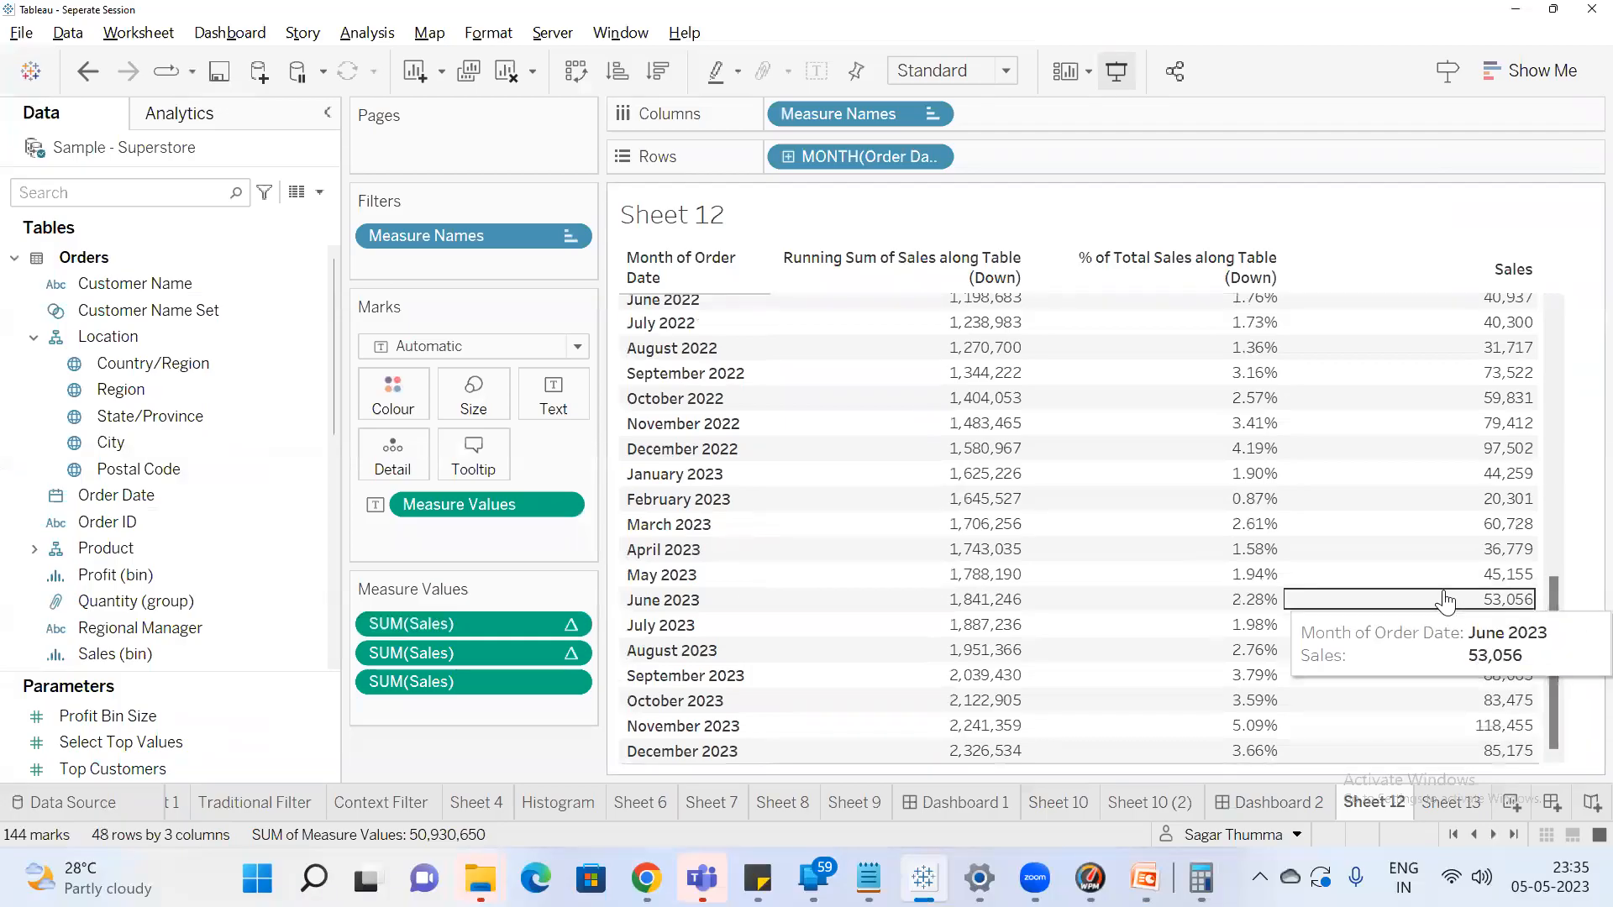
{"action": "scroll", "coordinate": [1328, 527], "scroll_direction": "up", "scroll_amount": 10}
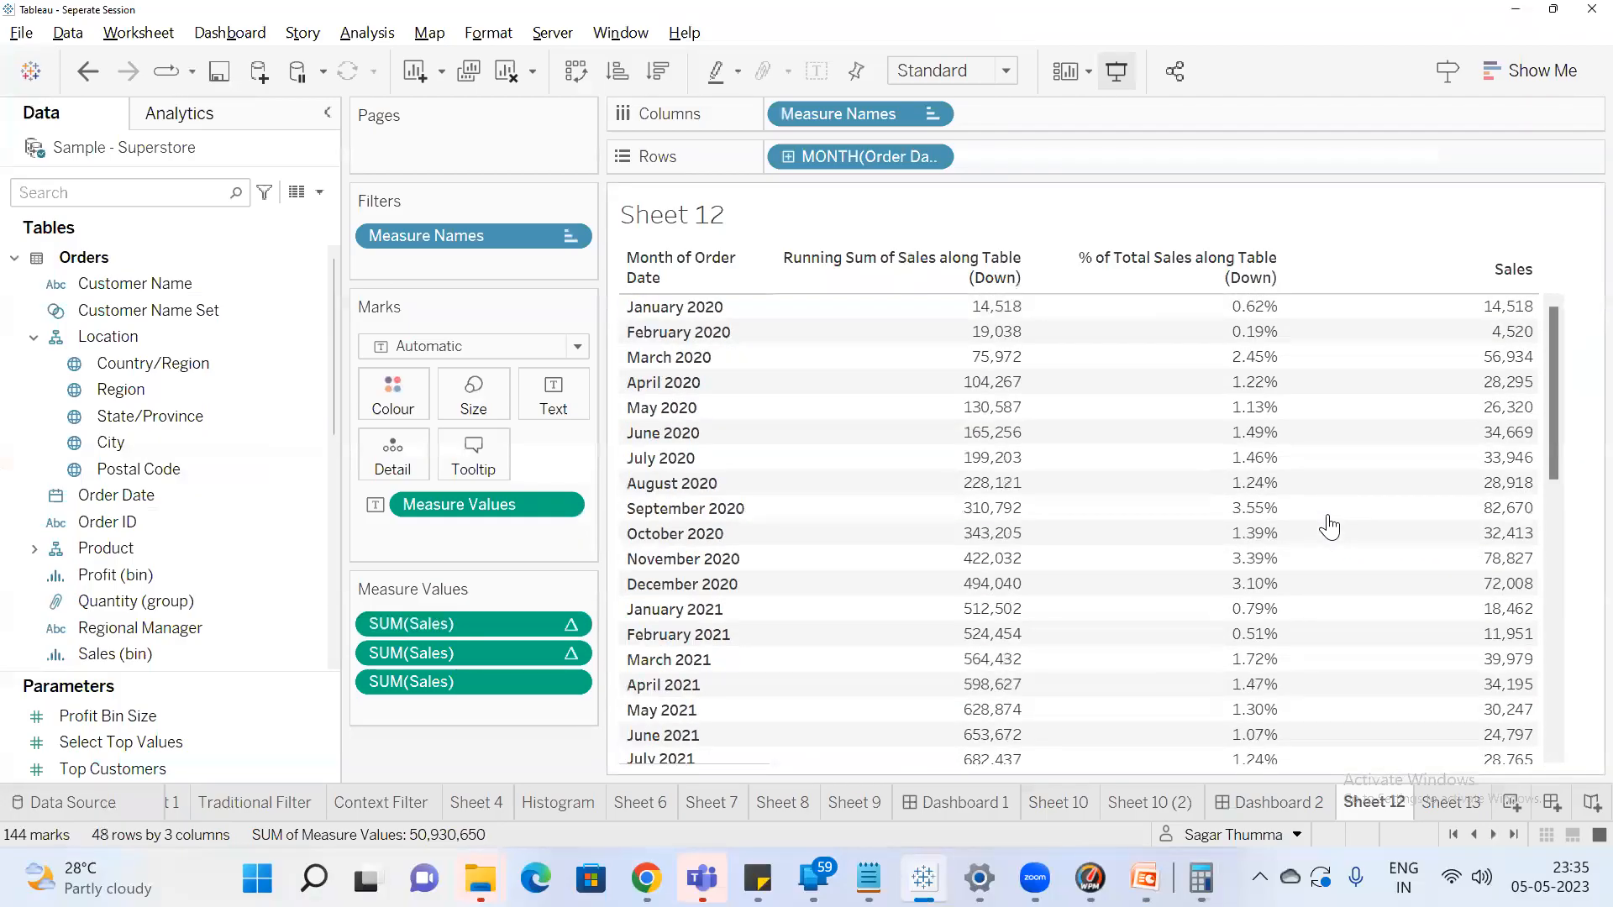
Switch to Calculator, move its window clear of the table, clear the previous result and enter January 2020's sales, 14518
{"action": "mouse_move", "coordinate": [1330, 522]}
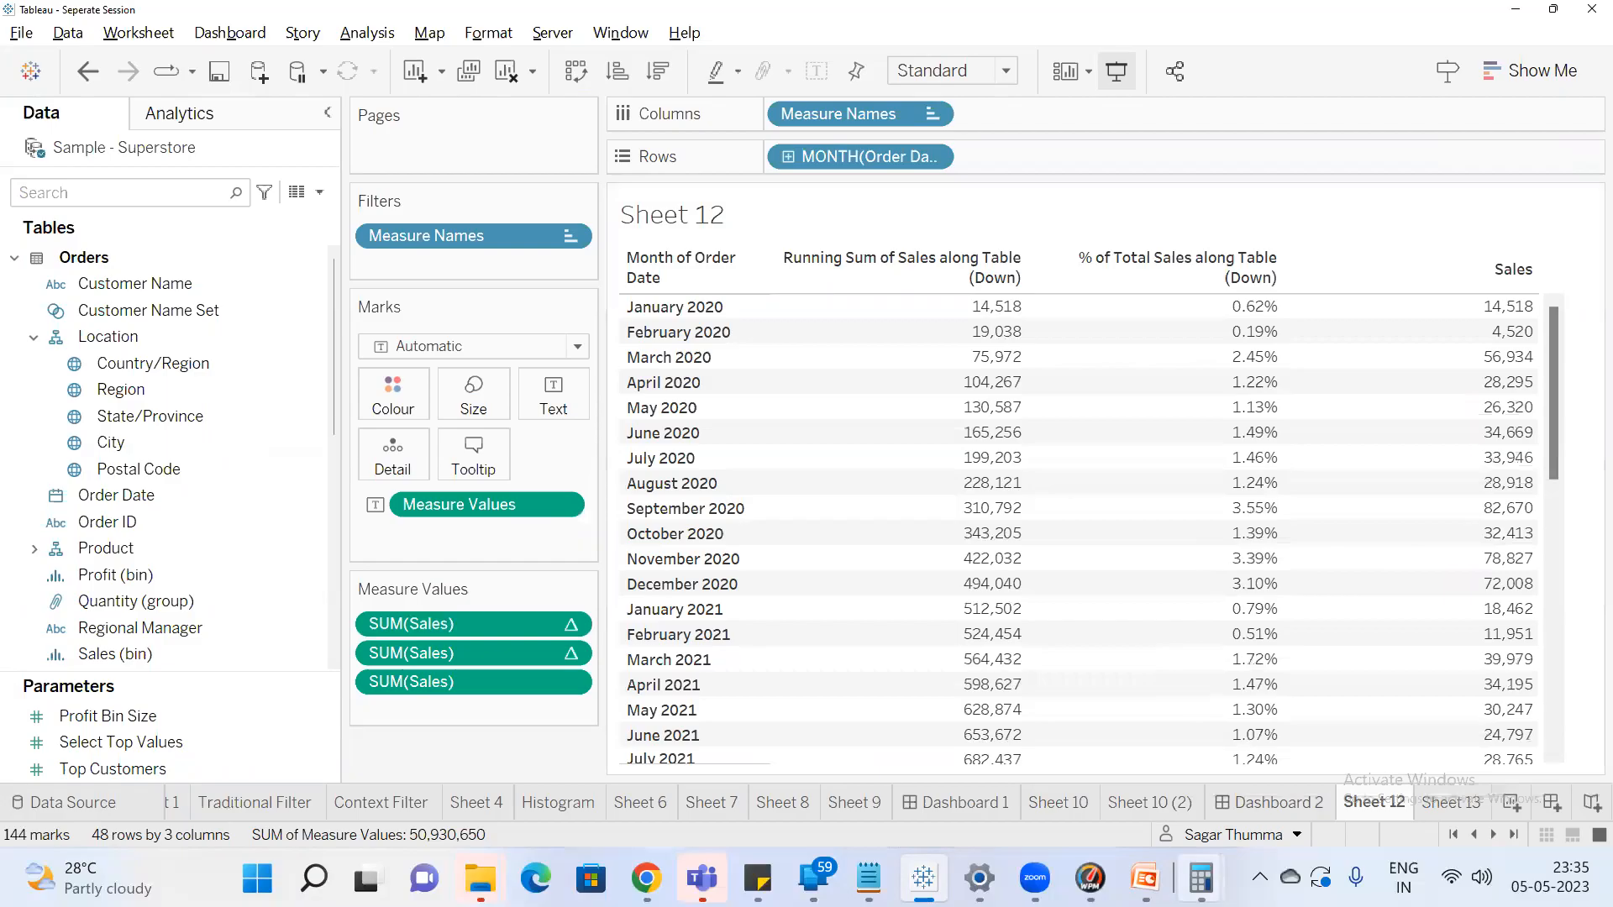
{"action": "mouse_move", "coordinate": [1202, 879]}
{"action": "left_click", "coordinate": [1194, 768]}
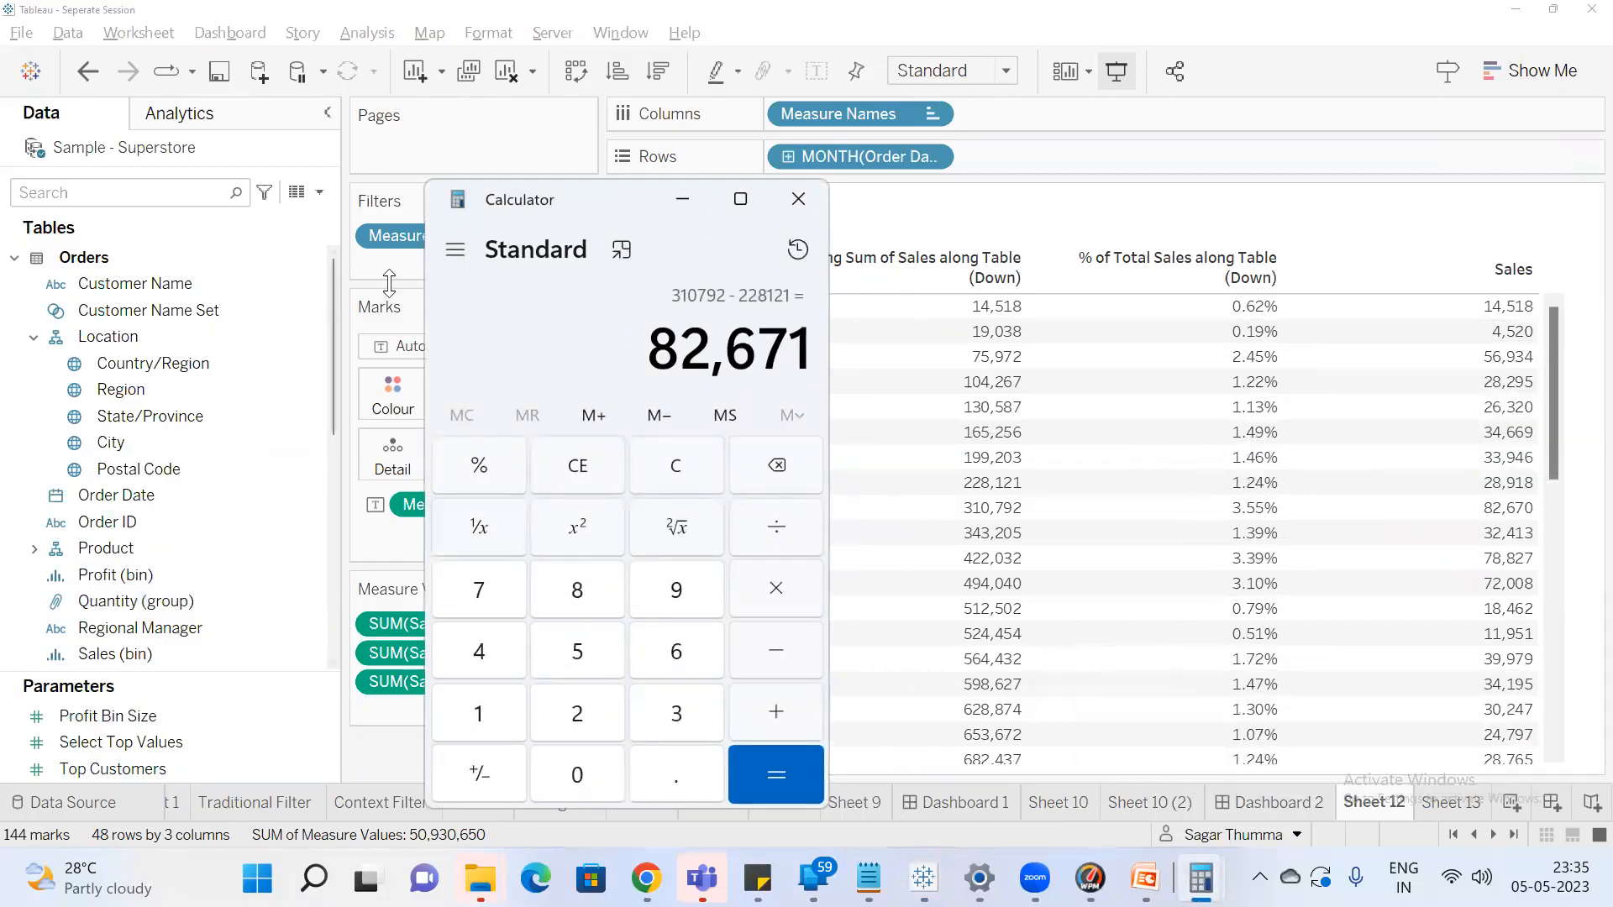
{"action": "left_click_drag", "start_coordinate": [539, 196], "coordinate": [301, 213]}
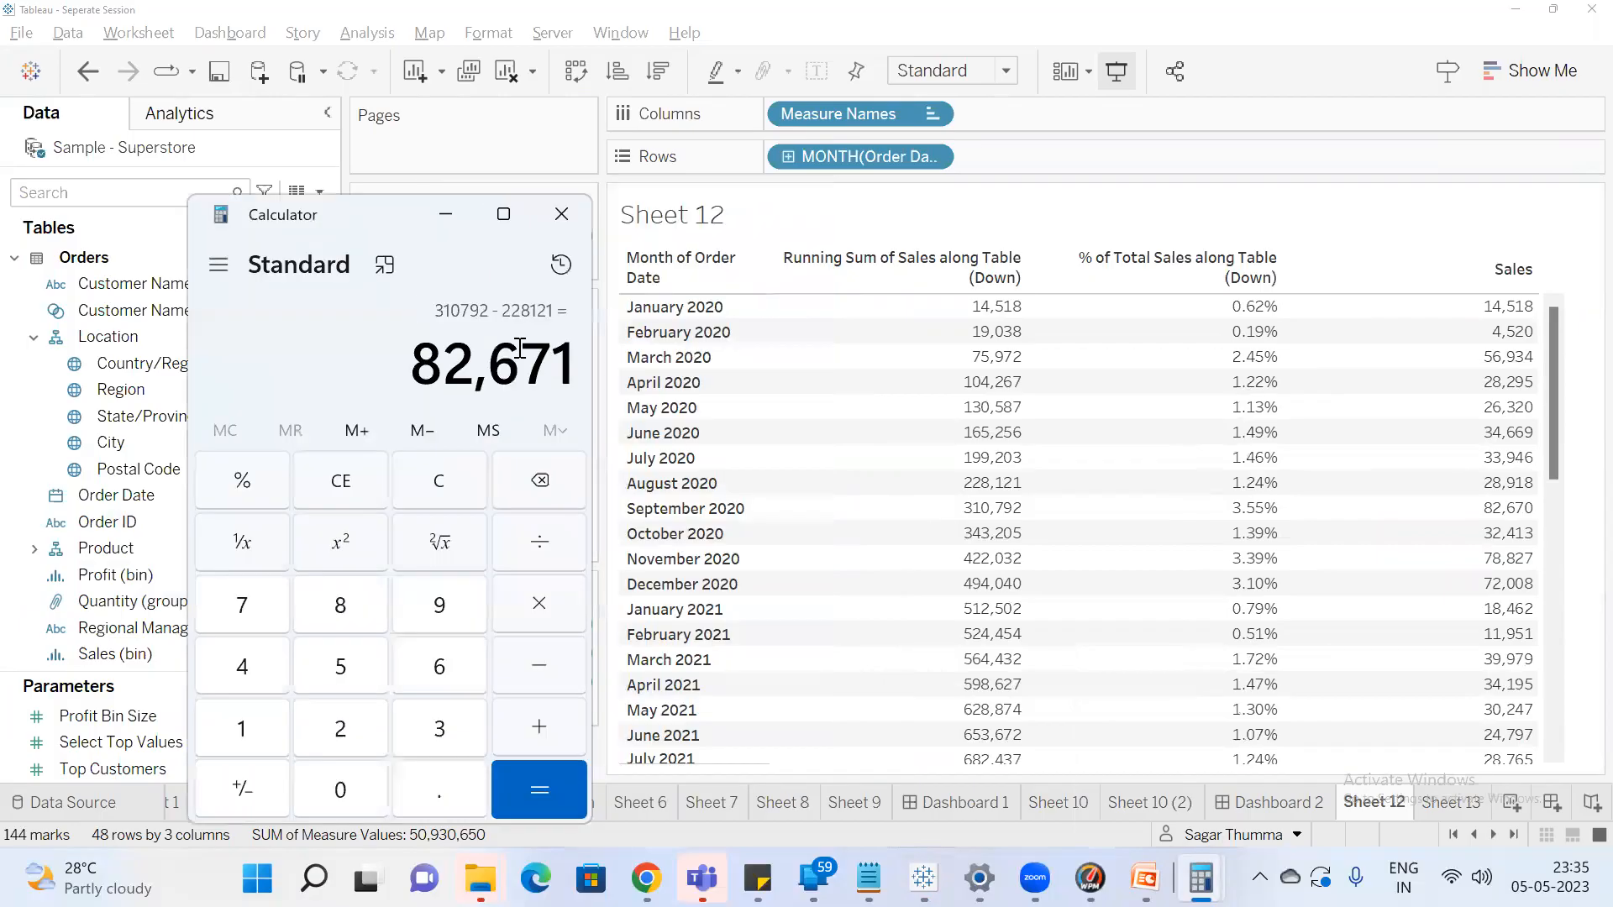
{"action": "key", "text": "Escape"}
{"action": "type", "text": "14,518"}
{"action": "key", "text": "Return"}
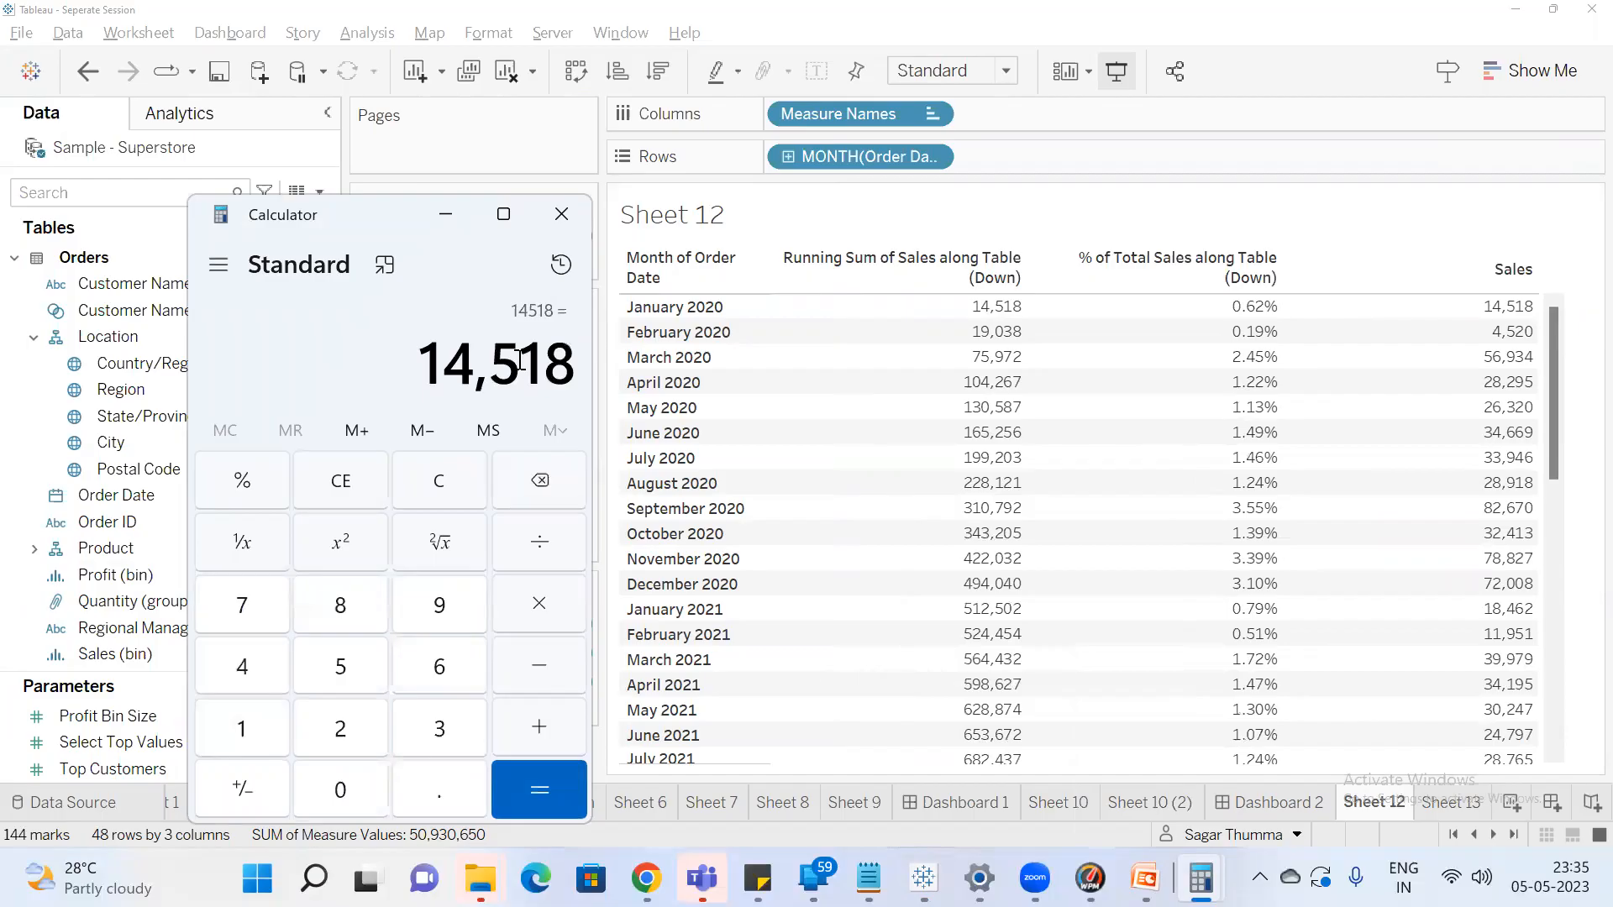
{"action": "left_click", "coordinate": [439, 481]}
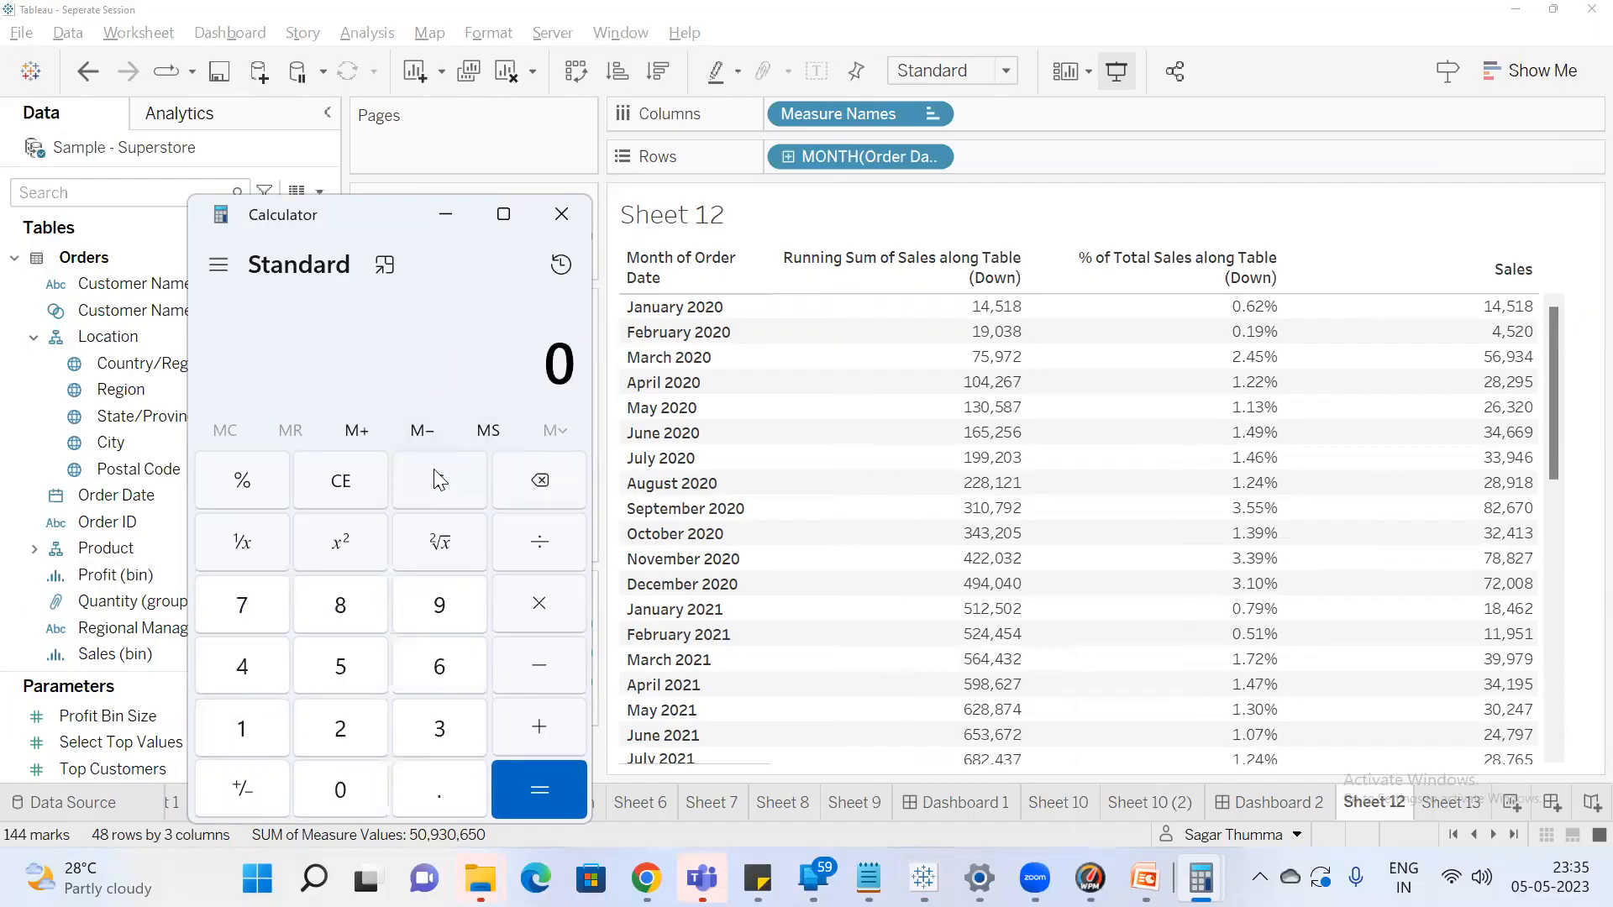
{"action": "type", "text": "14518"}
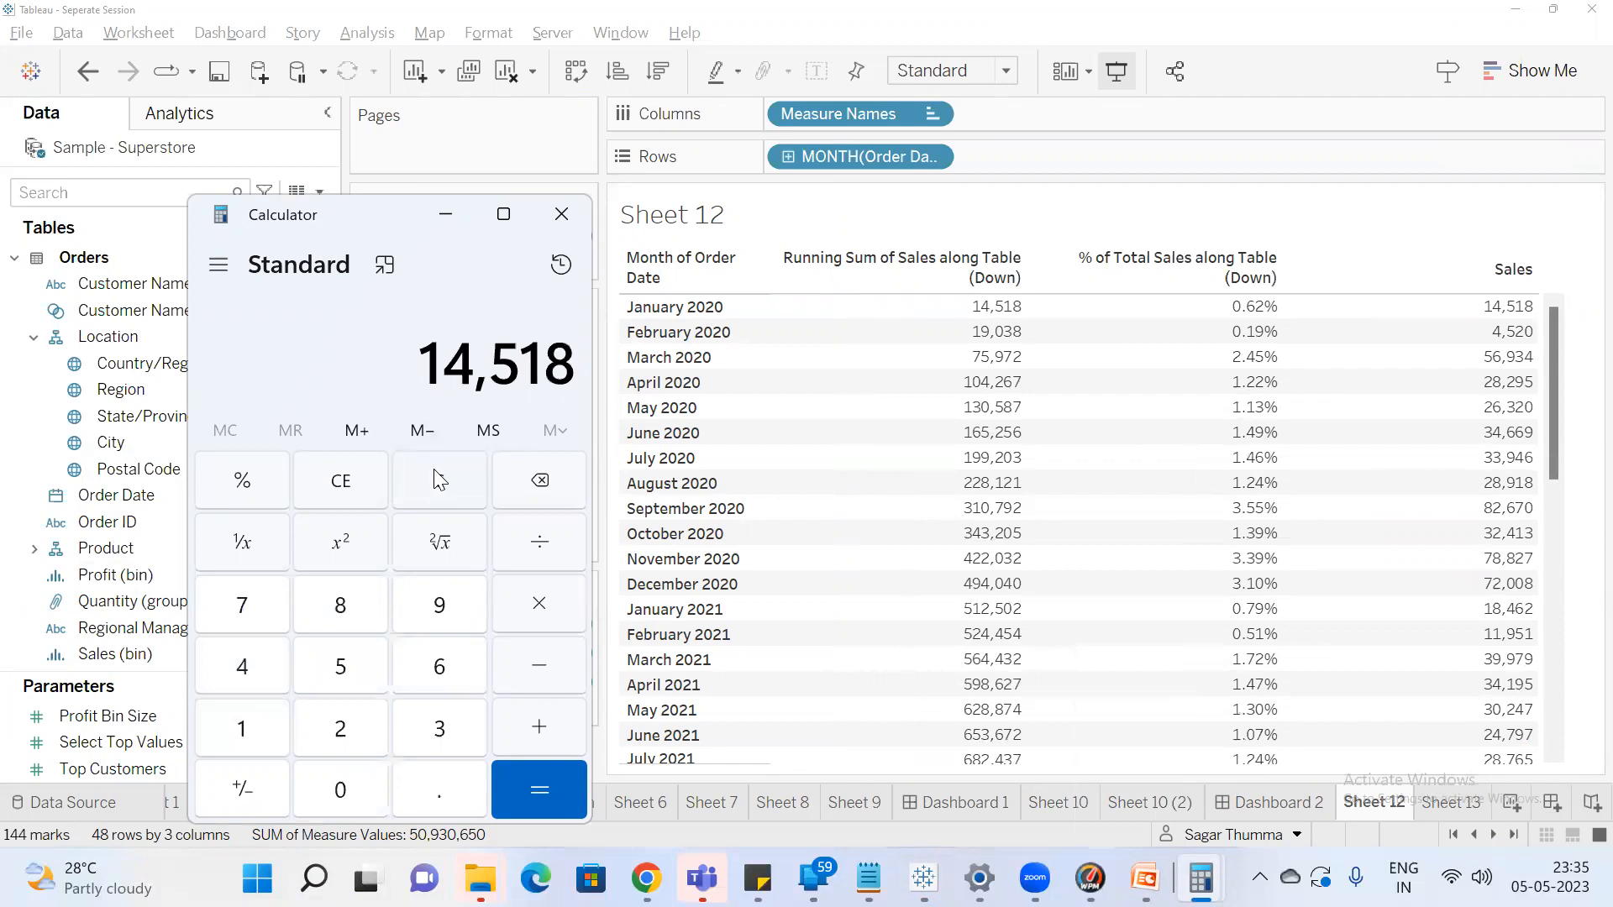
Divide the January 2020 sales by the December 2023 running sum of sales, 2326534
{"action": "key", "text": "slash"}
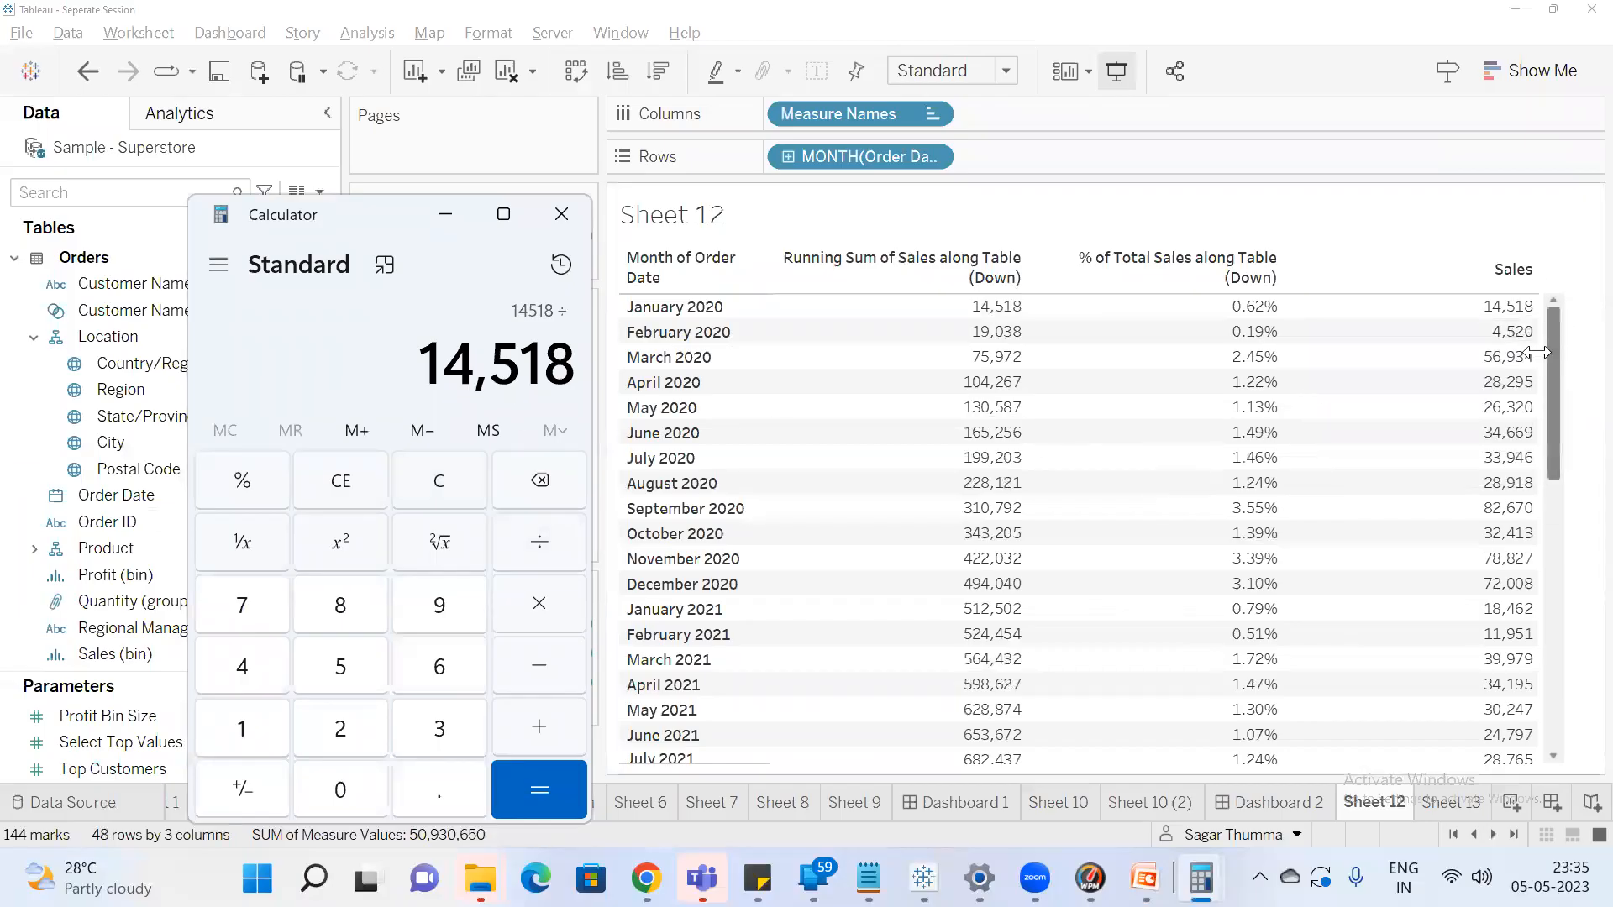
{"action": "left_click_drag", "start_coordinate": [1553, 356], "coordinate": [1550, 626]}
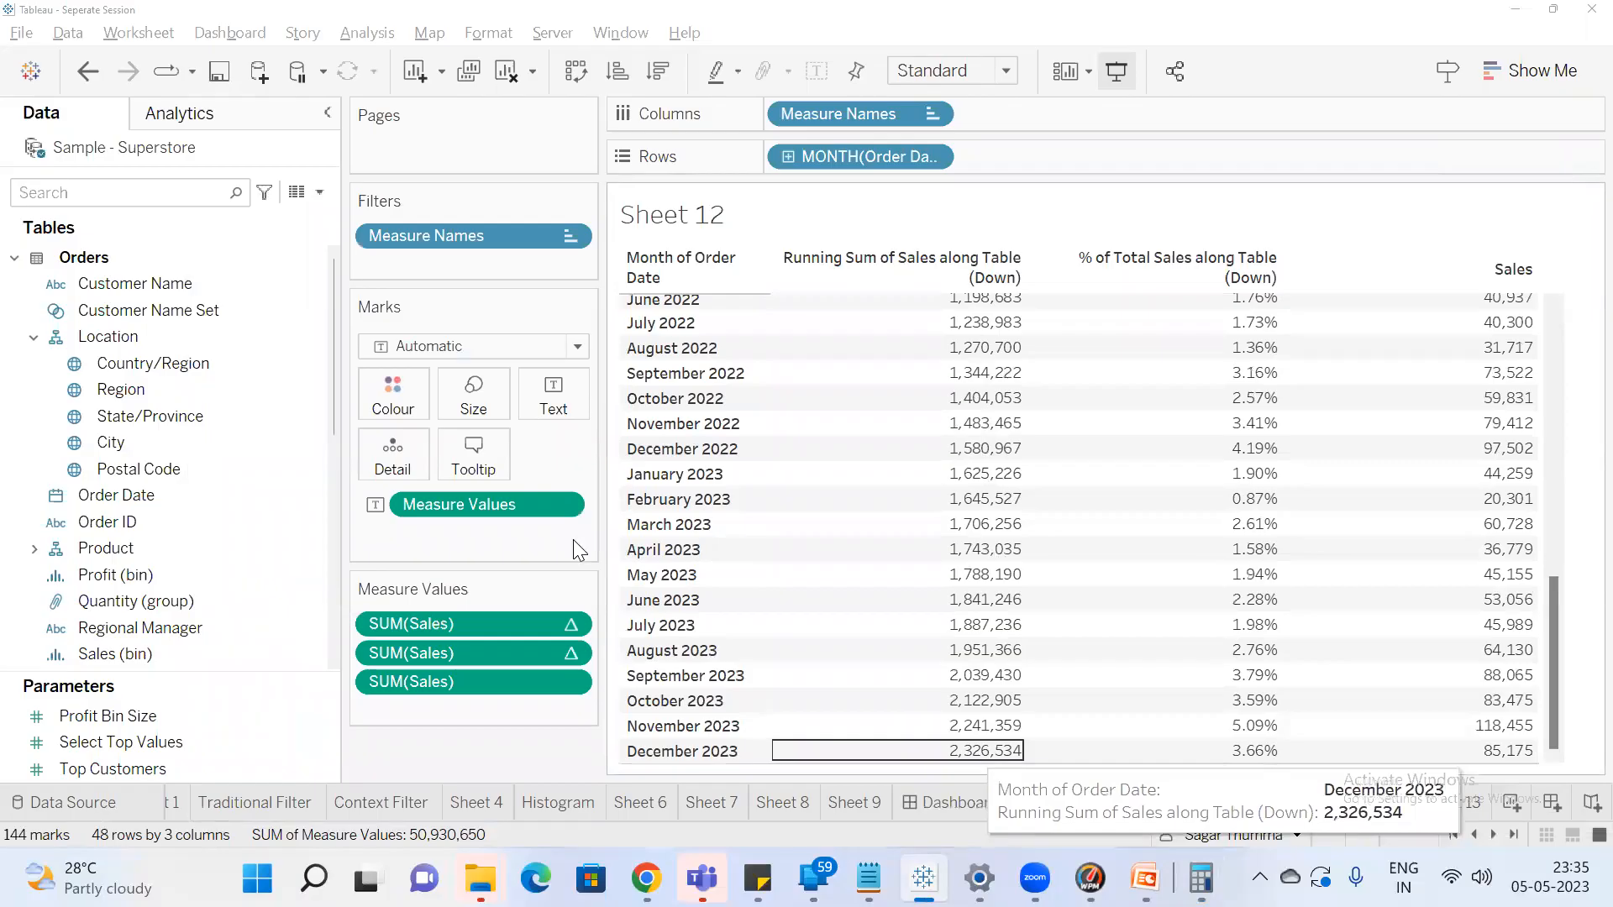
{"action": "key", "text": "alt+Tab"}
{"action": "type", "text": "23265"}
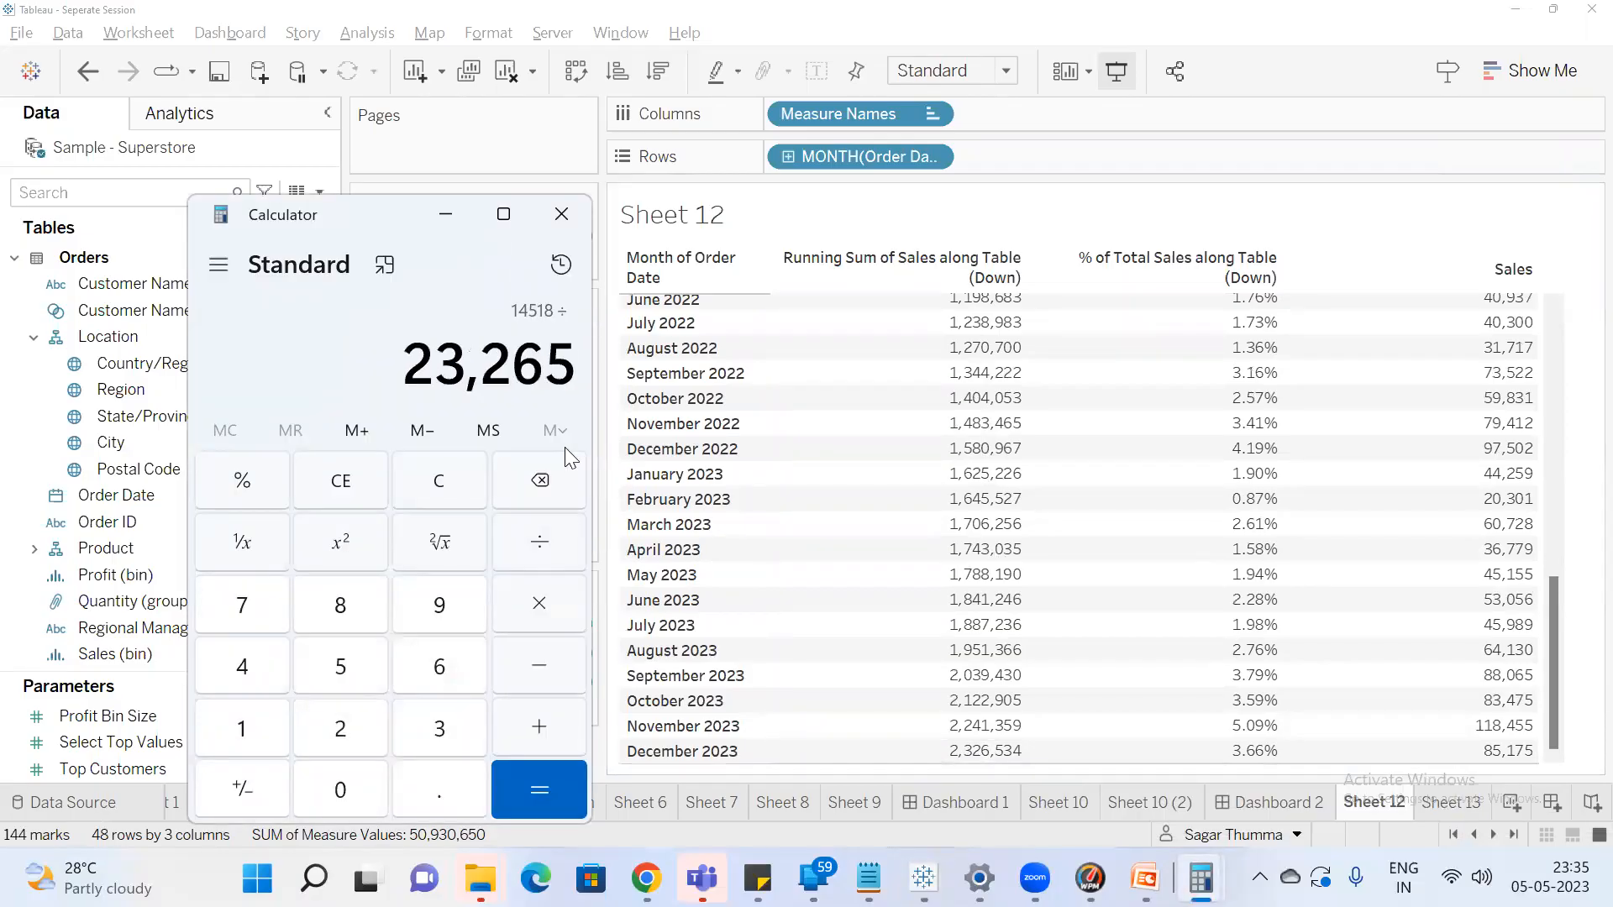
{"action": "type", "text": "34"}
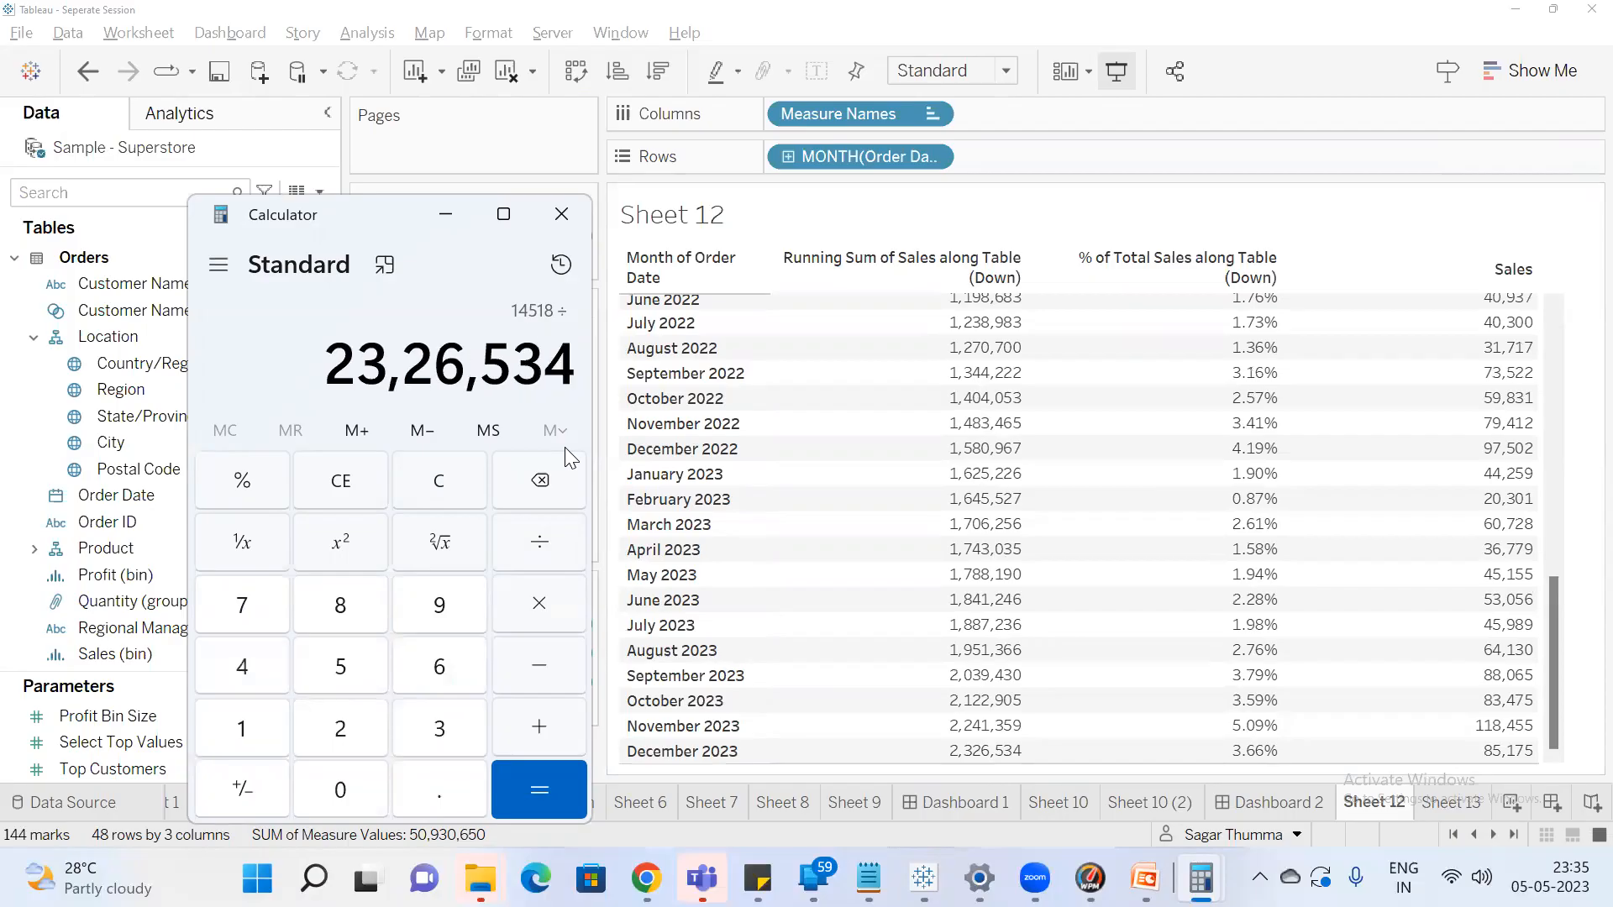
{"action": "key", "text": "Return"}
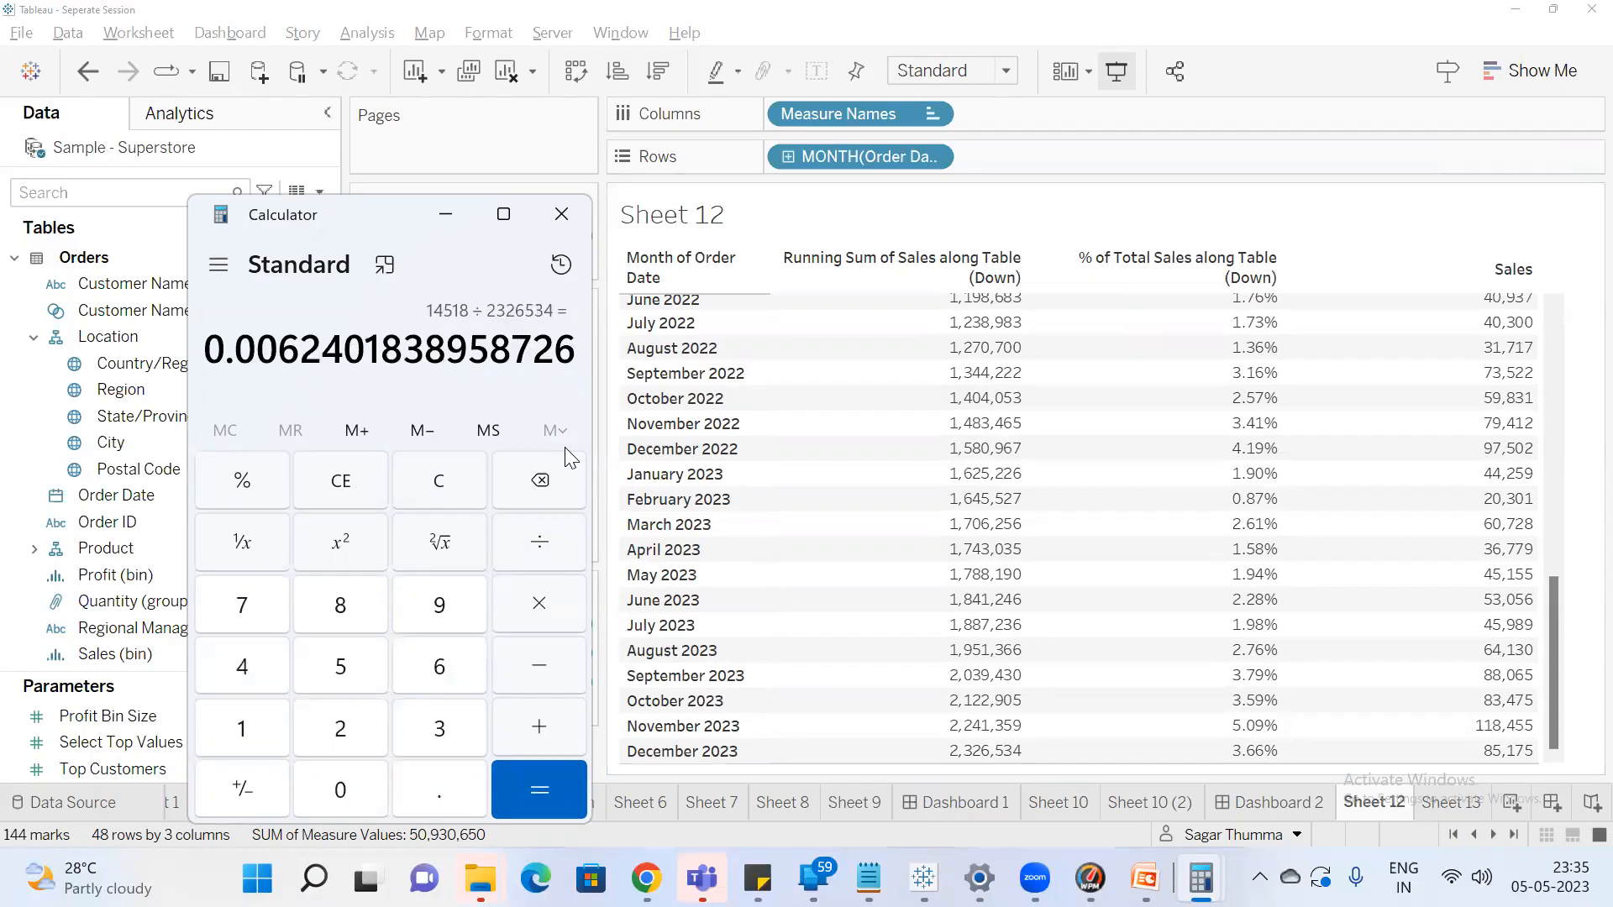
Multiply the January quotient by 100 and compare the result with January 2020's % of Total Sales in the Tableau table
{"action": "left_click", "coordinate": [544, 617]}
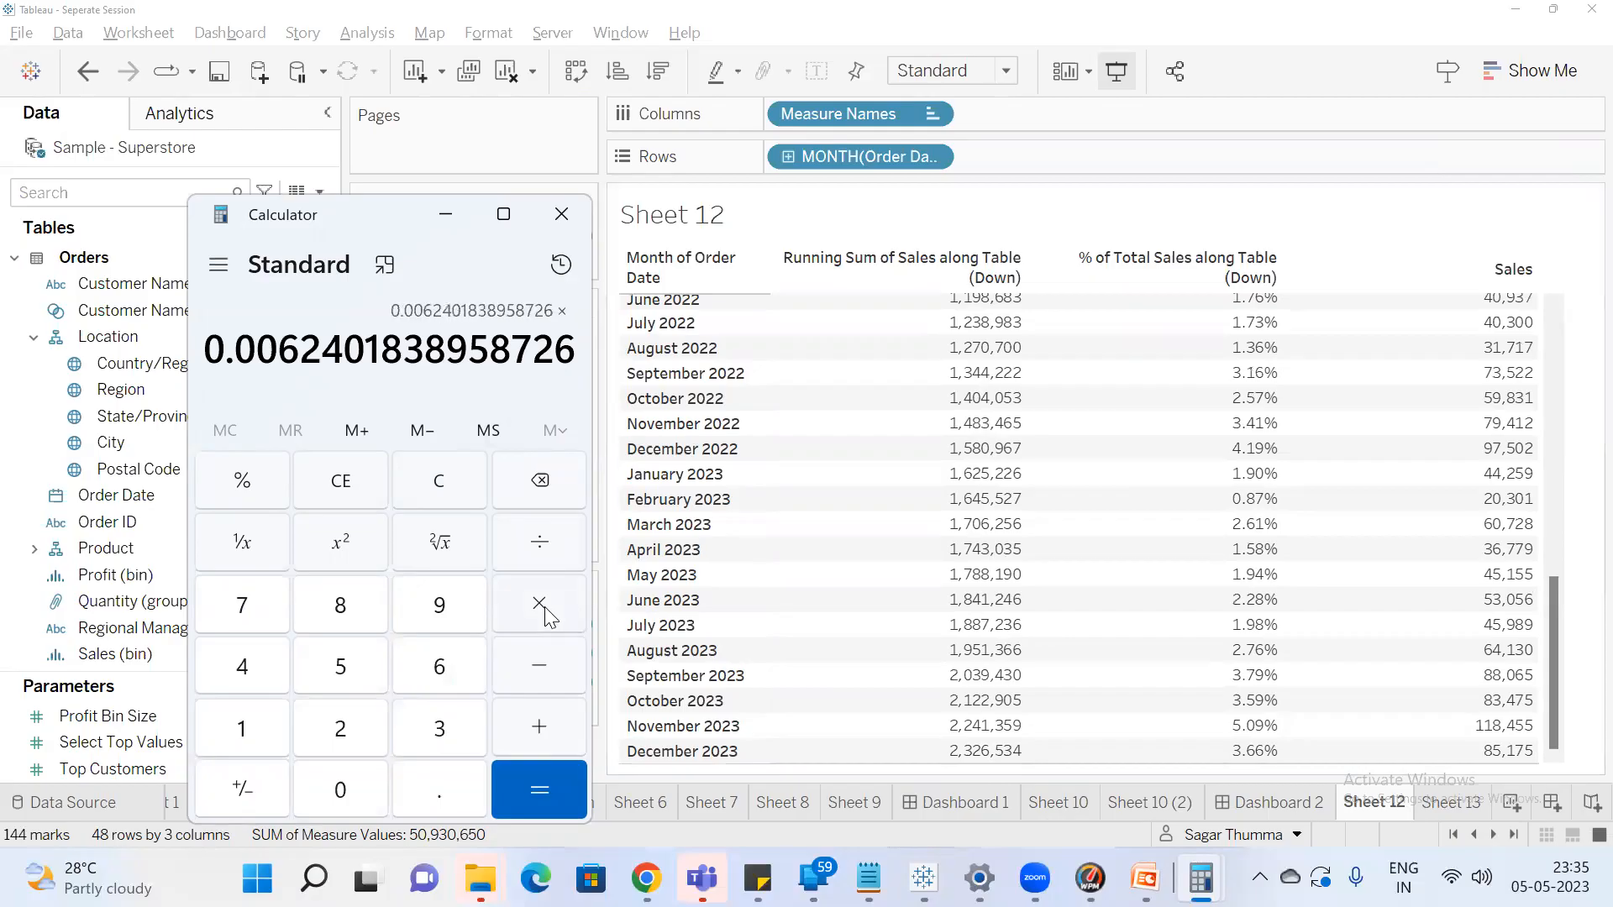
{"action": "left_click", "coordinate": [242, 727]}
{"action": "left_click", "coordinate": [337, 791]}
{"action": "left_click", "coordinate": [337, 790]}
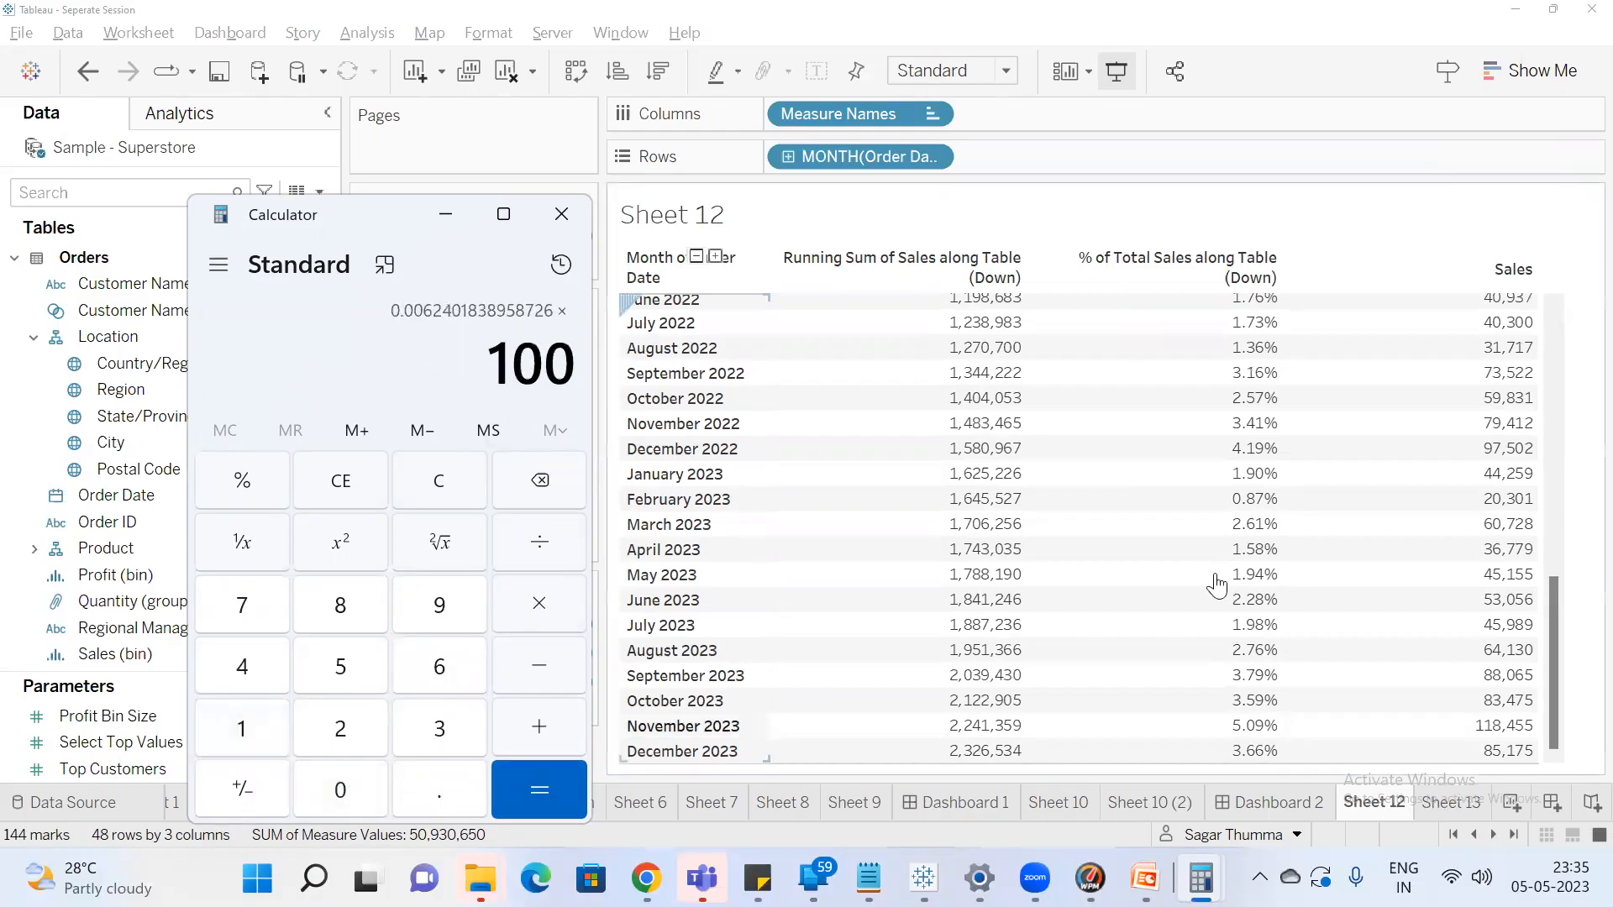
{"action": "left_click", "coordinate": [529, 790]}
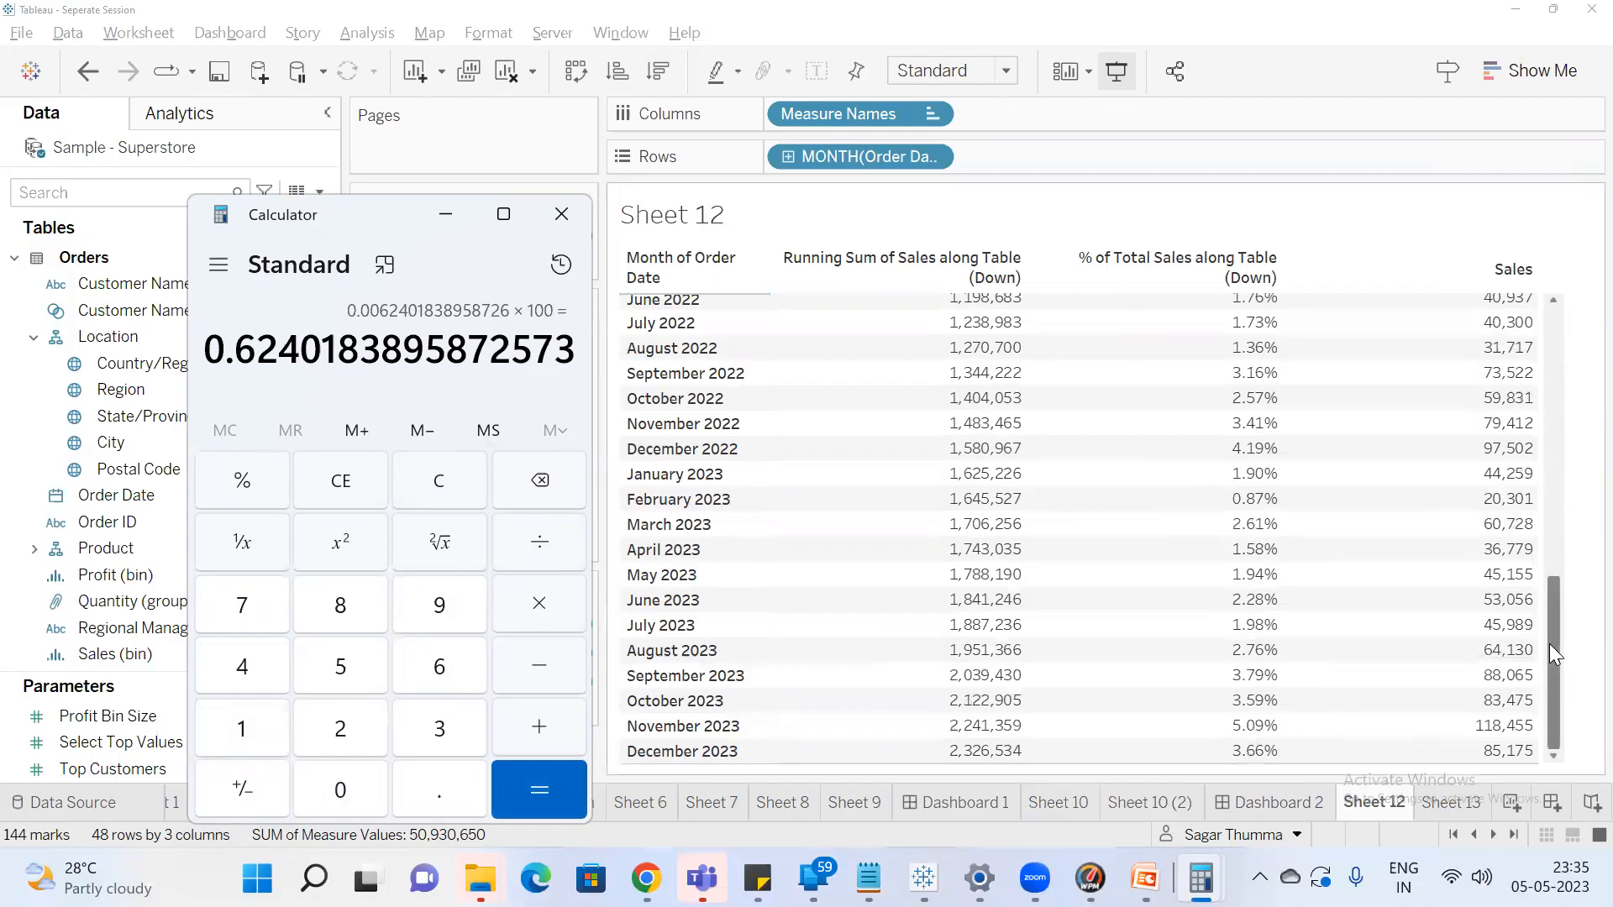
{"action": "left_click_drag", "start_coordinate": [1549, 644], "coordinate": [1522, 311]}
{"action": "mouse_move", "coordinate": [1250, 309]}
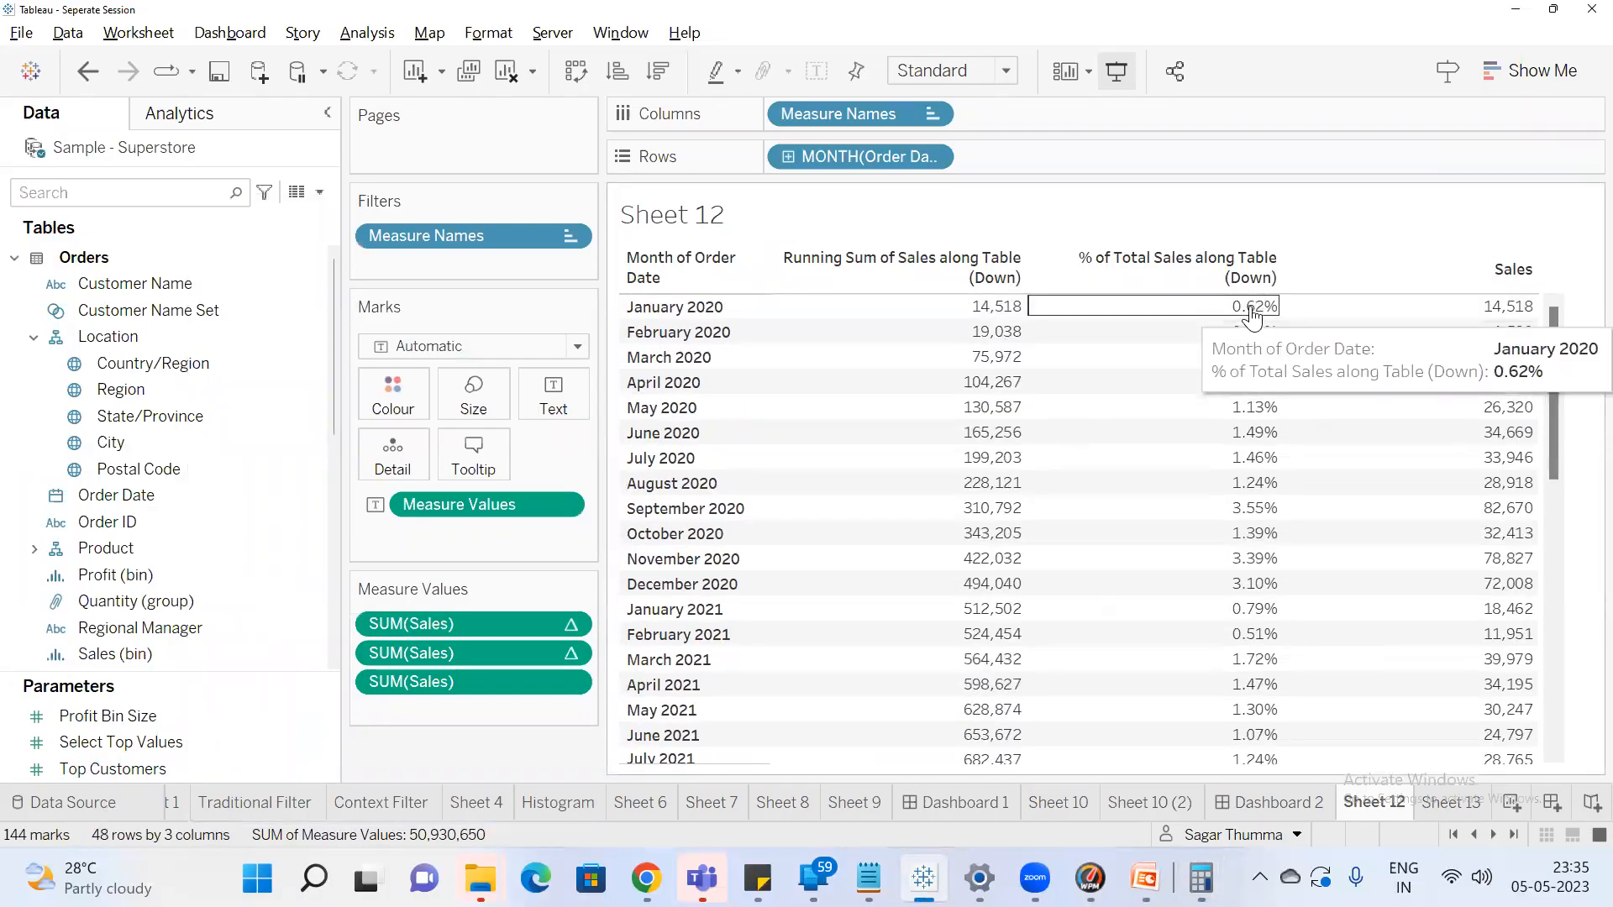
{"action": "right_click", "coordinate": [491, 655]}
{"action": "mouse_move", "coordinate": [551, 603]}
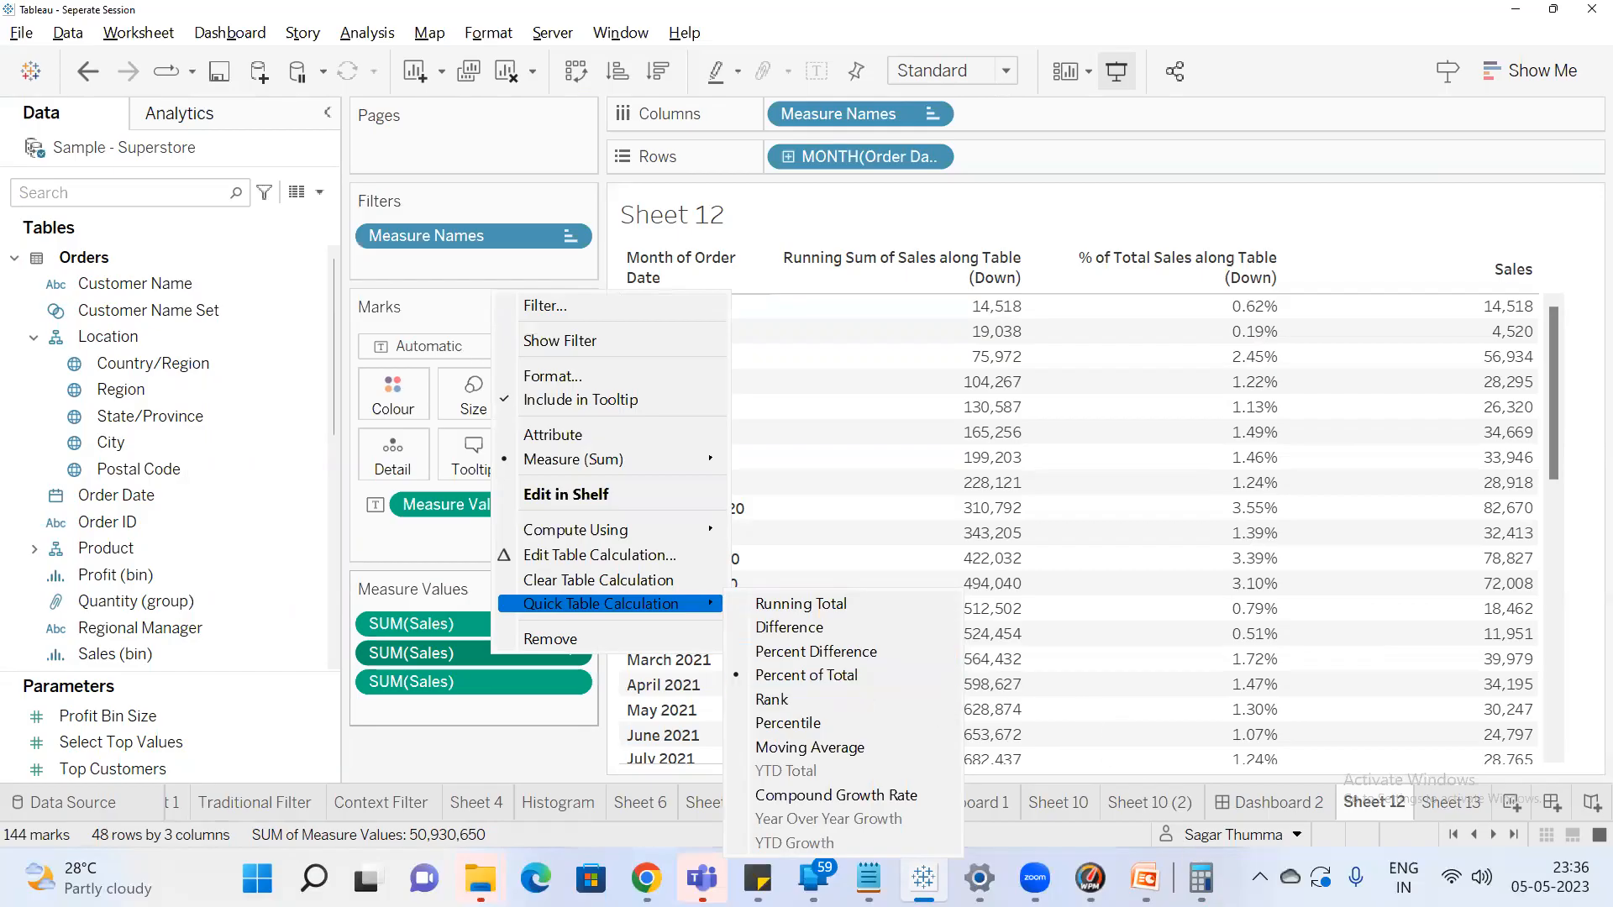
{"action": "mouse_move", "coordinate": [1201, 878]}
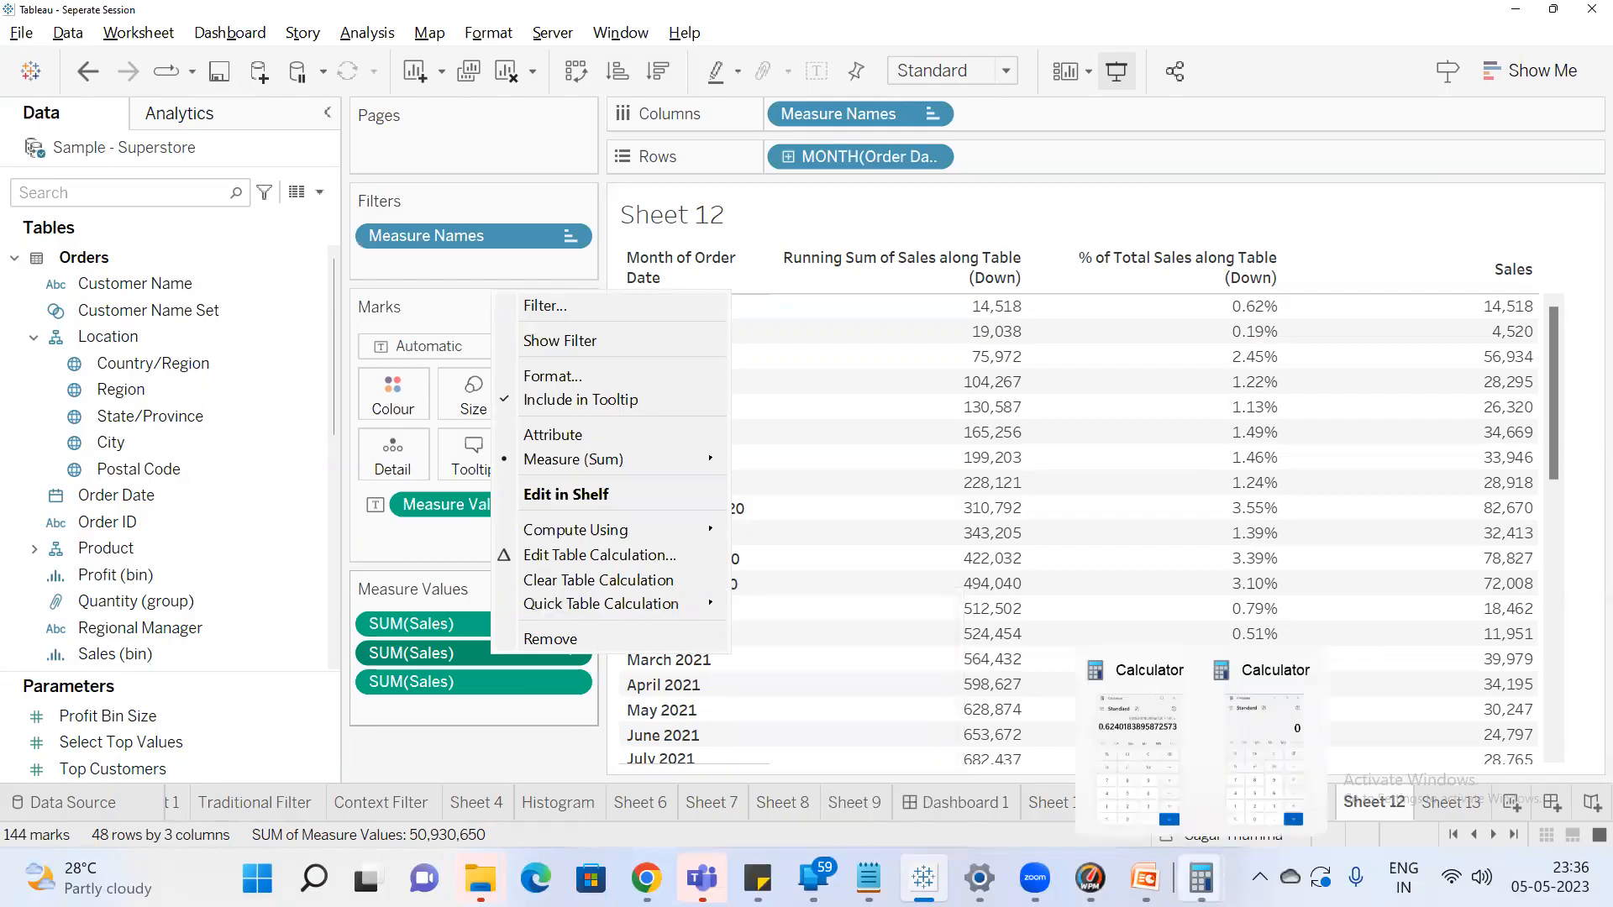
{"action": "left_click", "coordinate": [1170, 771]}
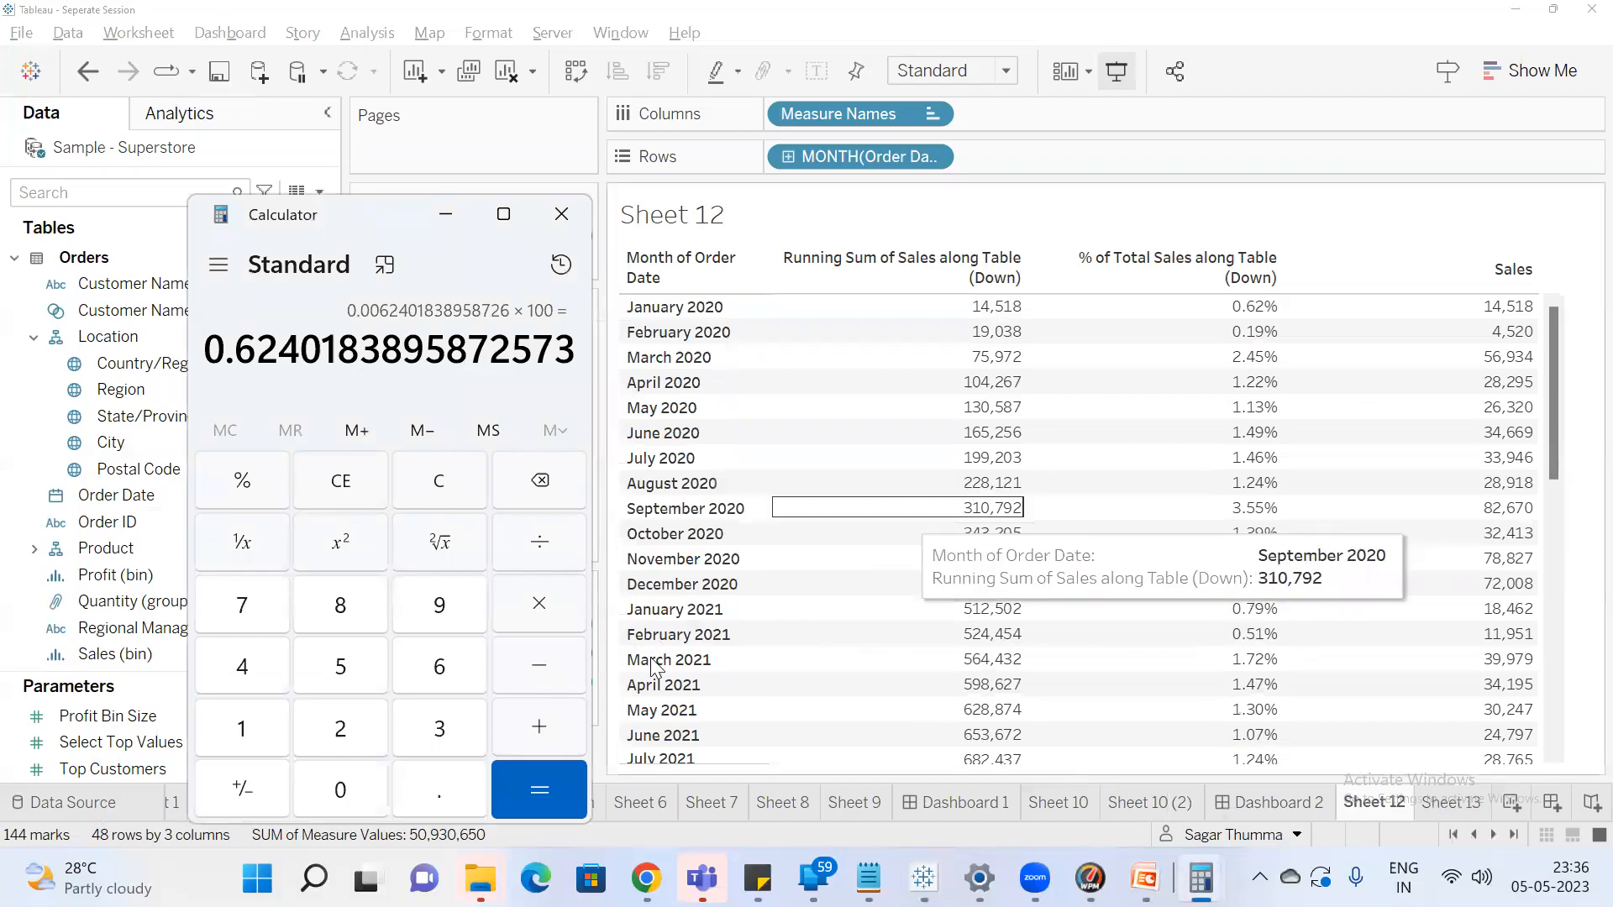
{"action": "left_click", "coordinate": [448, 216]}
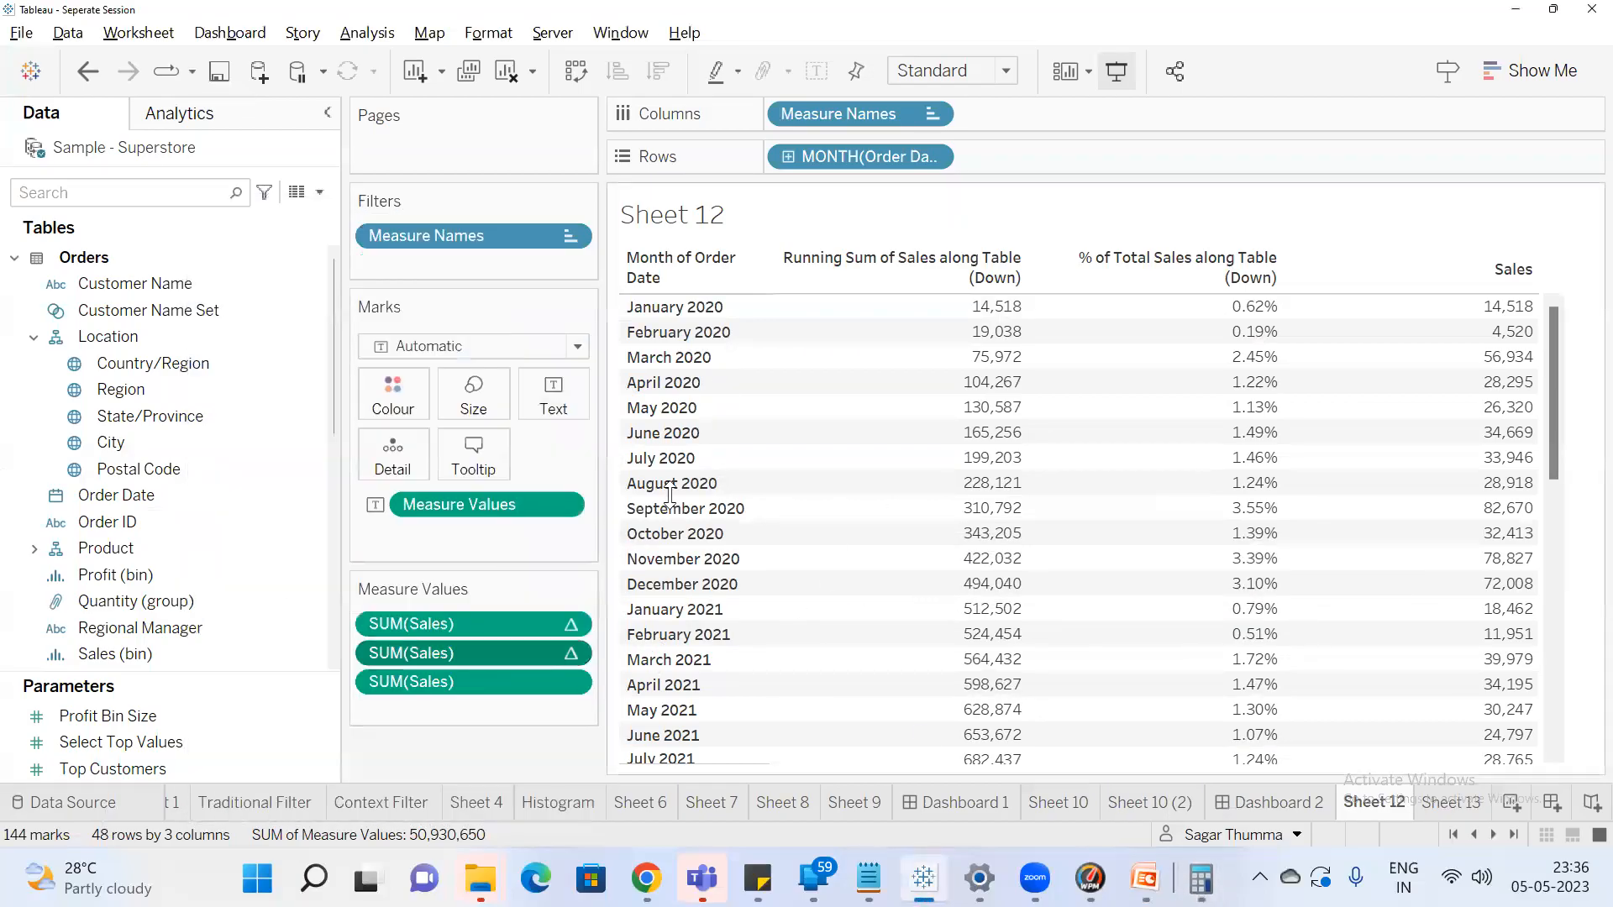
Switch back to Calculator, clear the old result and enter May 2020's sales, 26320, as the number to divide
{"action": "mouse_move", "coordinate": [1201, 878]}
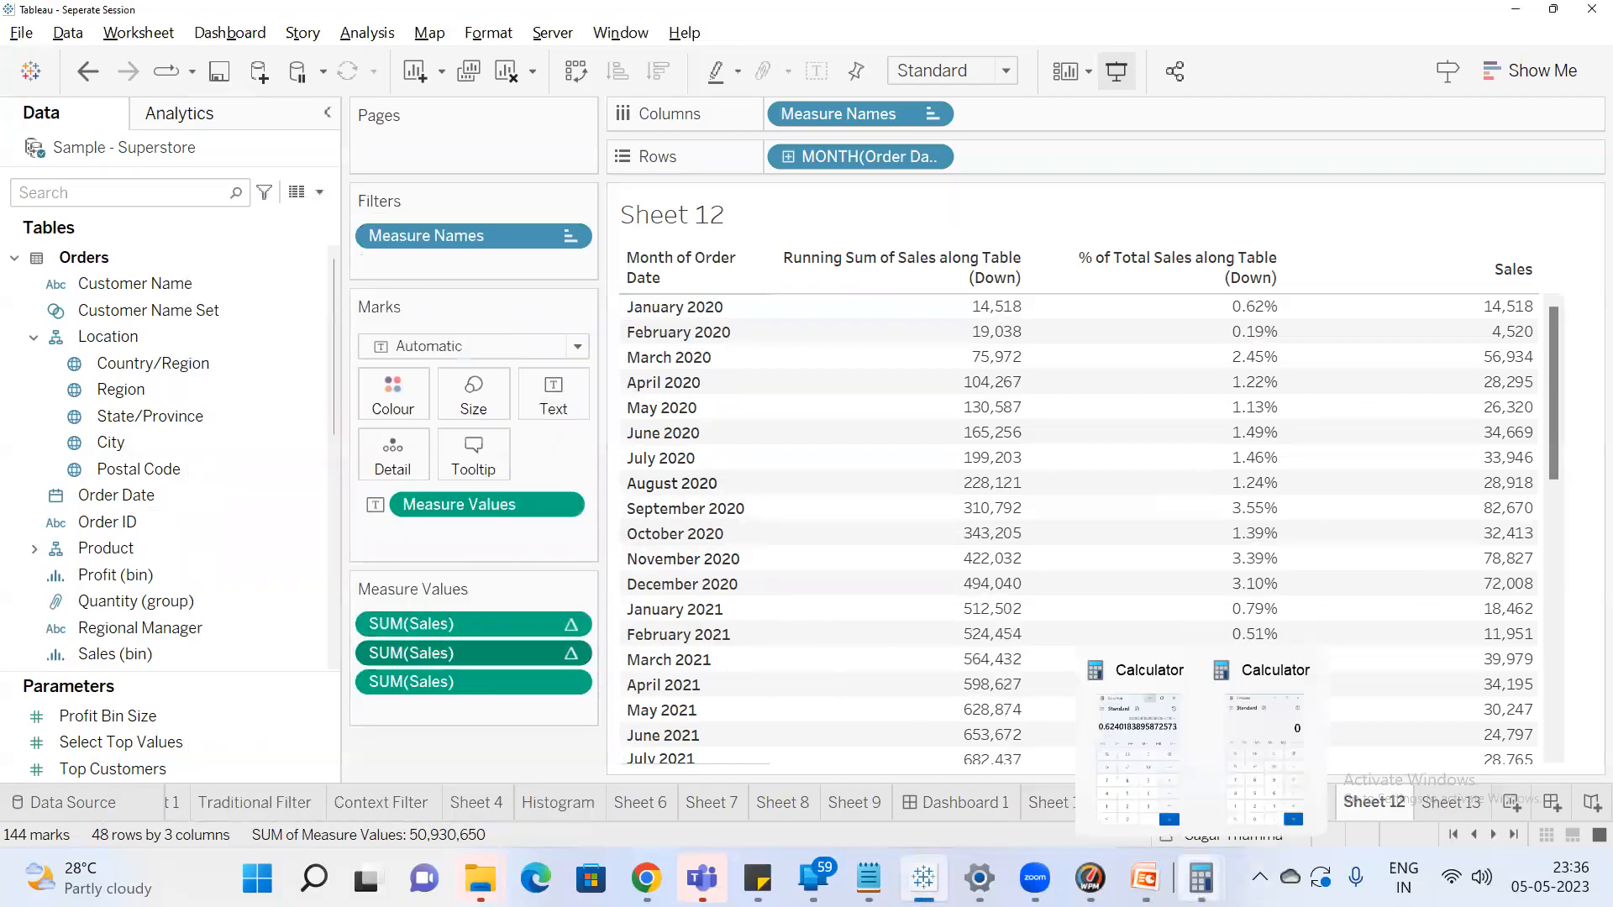
{"action": "left_click", "coordinate": [1161, 742]}
{"action": "key", "text": "Escape"}
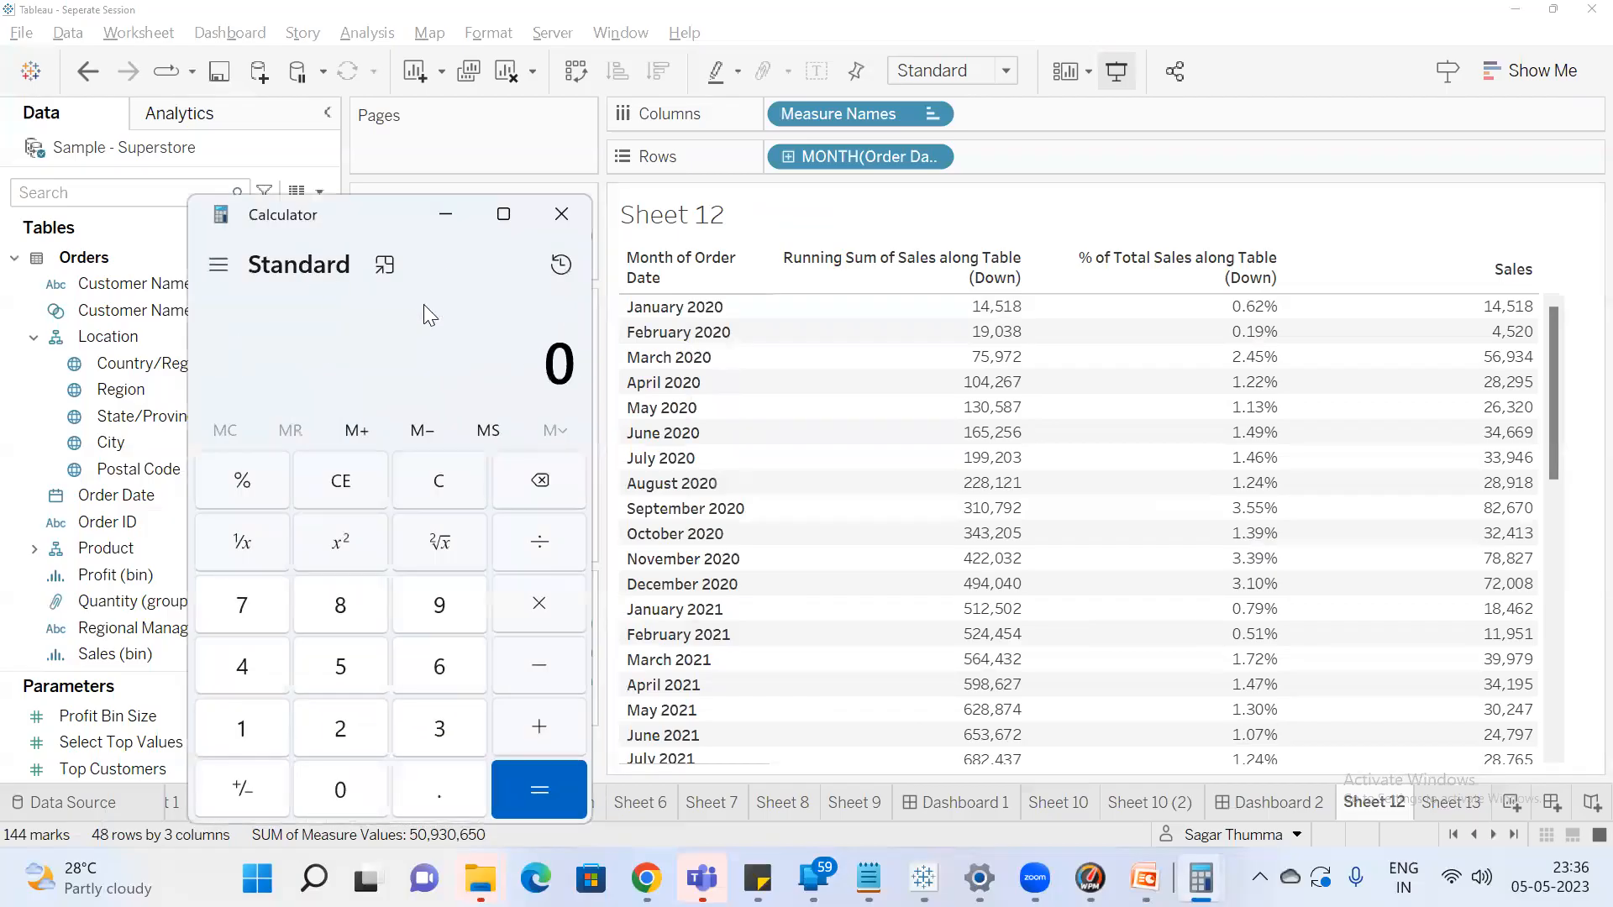
{"action": "mouse_move", "coordinate": [844, 416]}
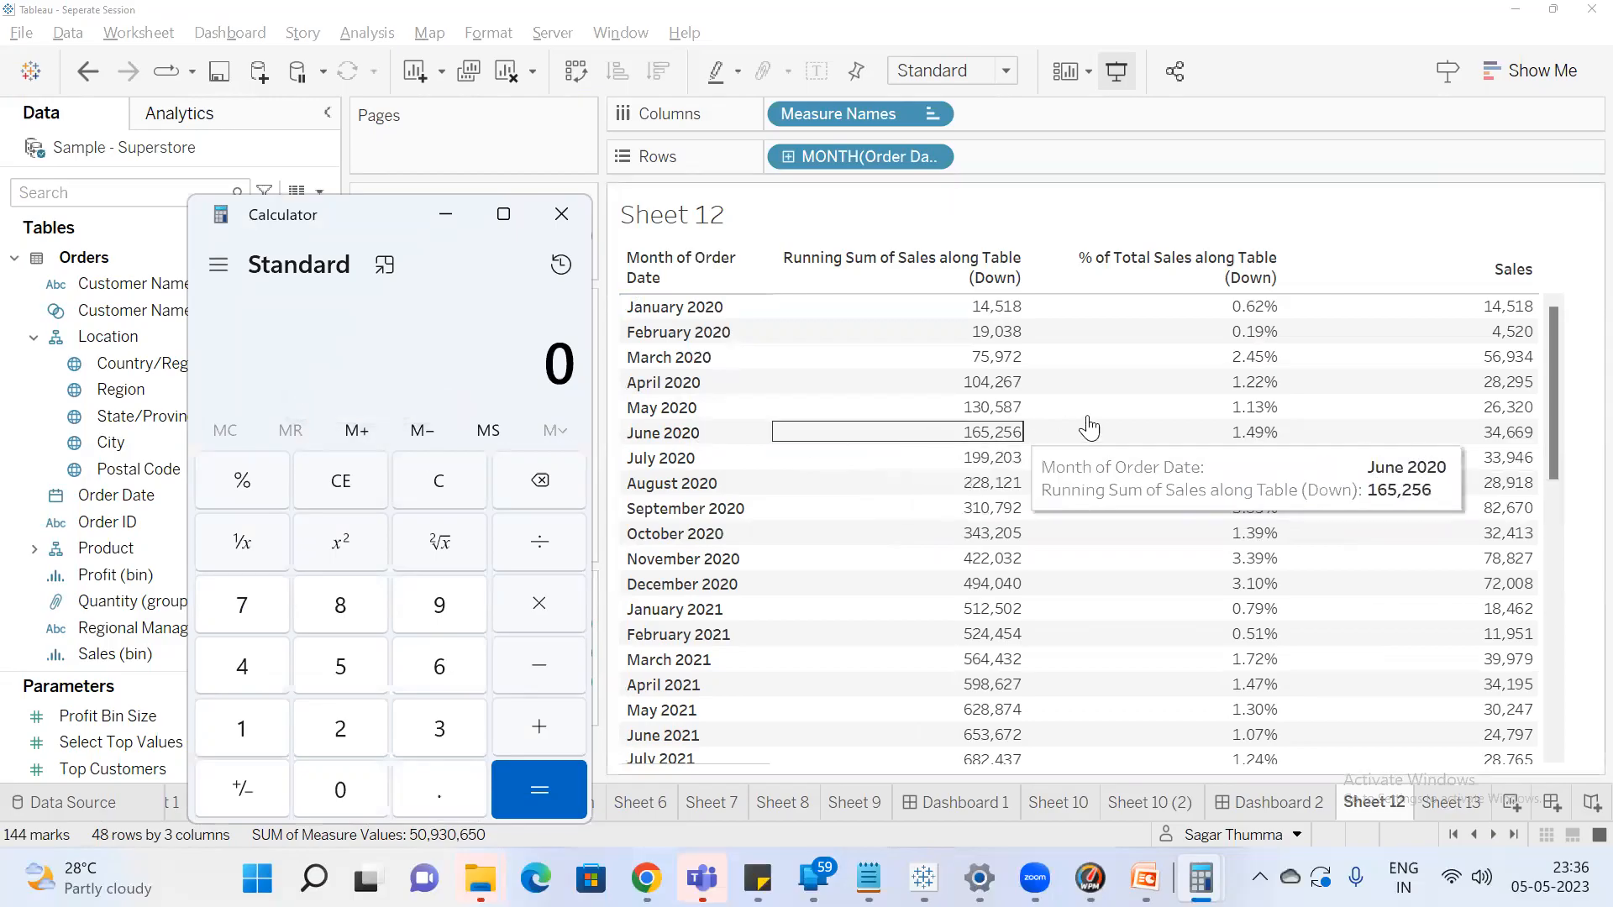
{"action": "mouse_move", "coordinate": [1014, 430]}
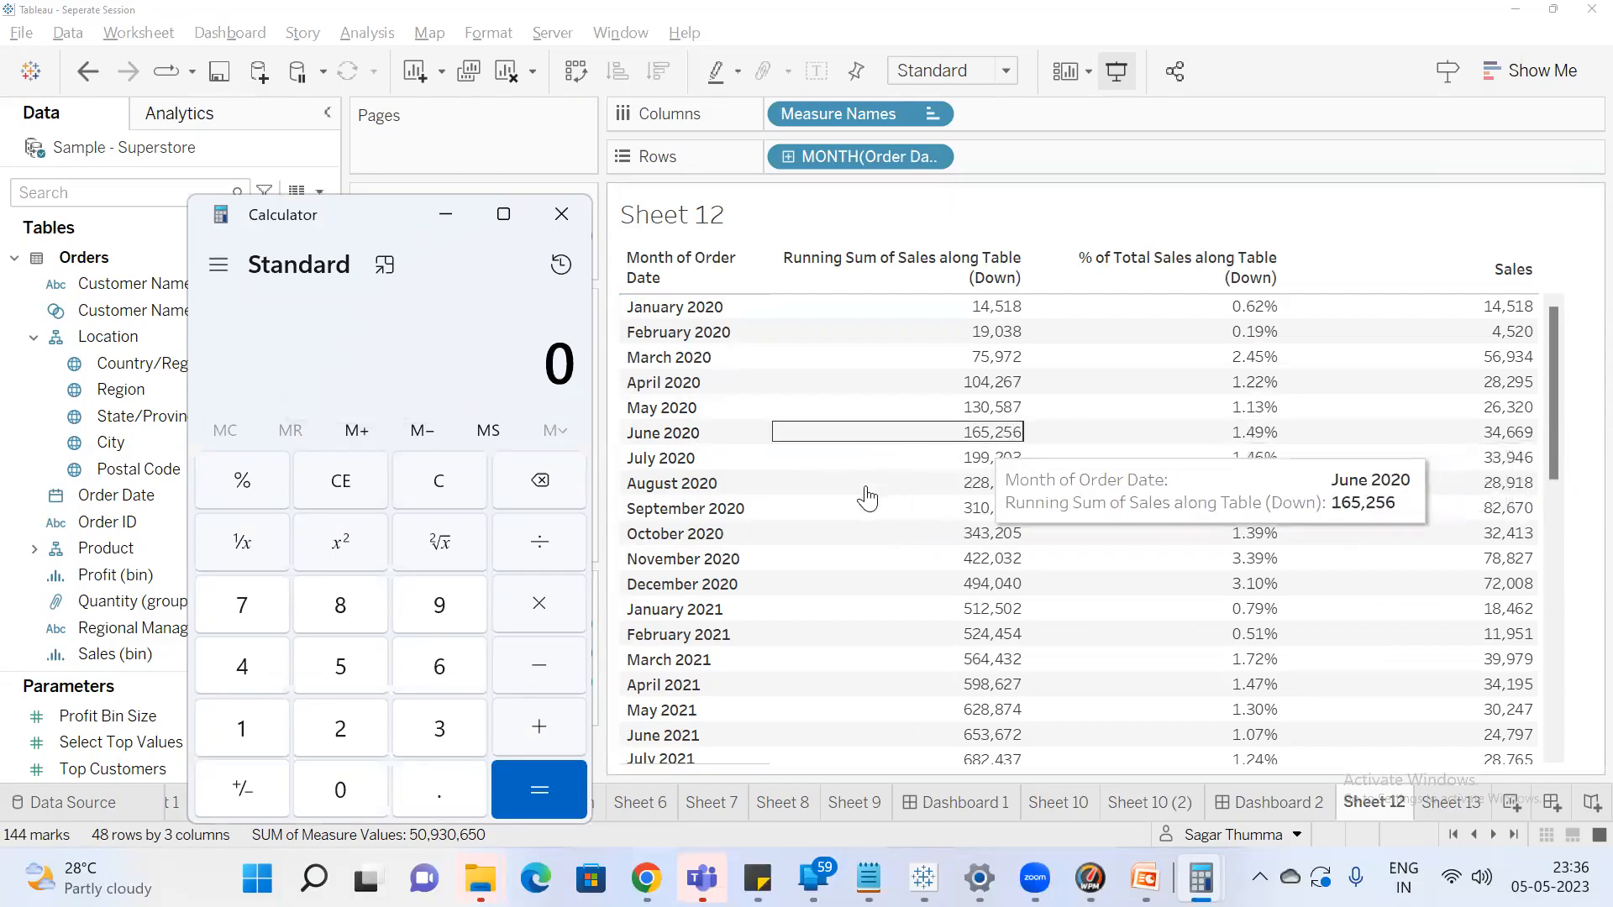
{"action": "type", "text": "26320"}
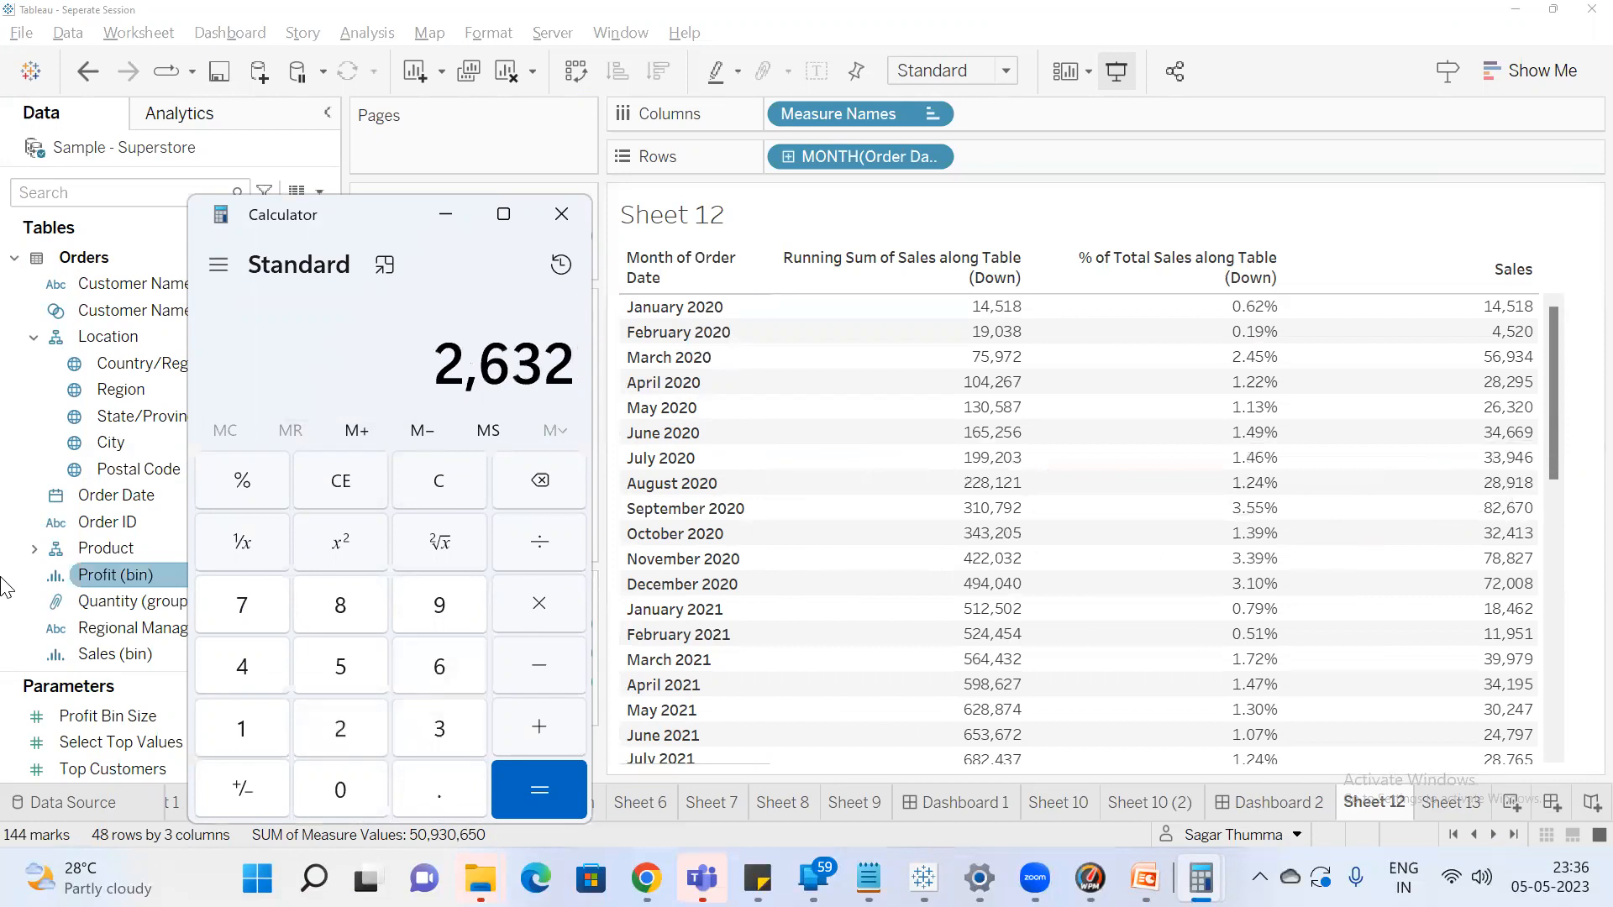
{"action": "key", "text": "slash"}
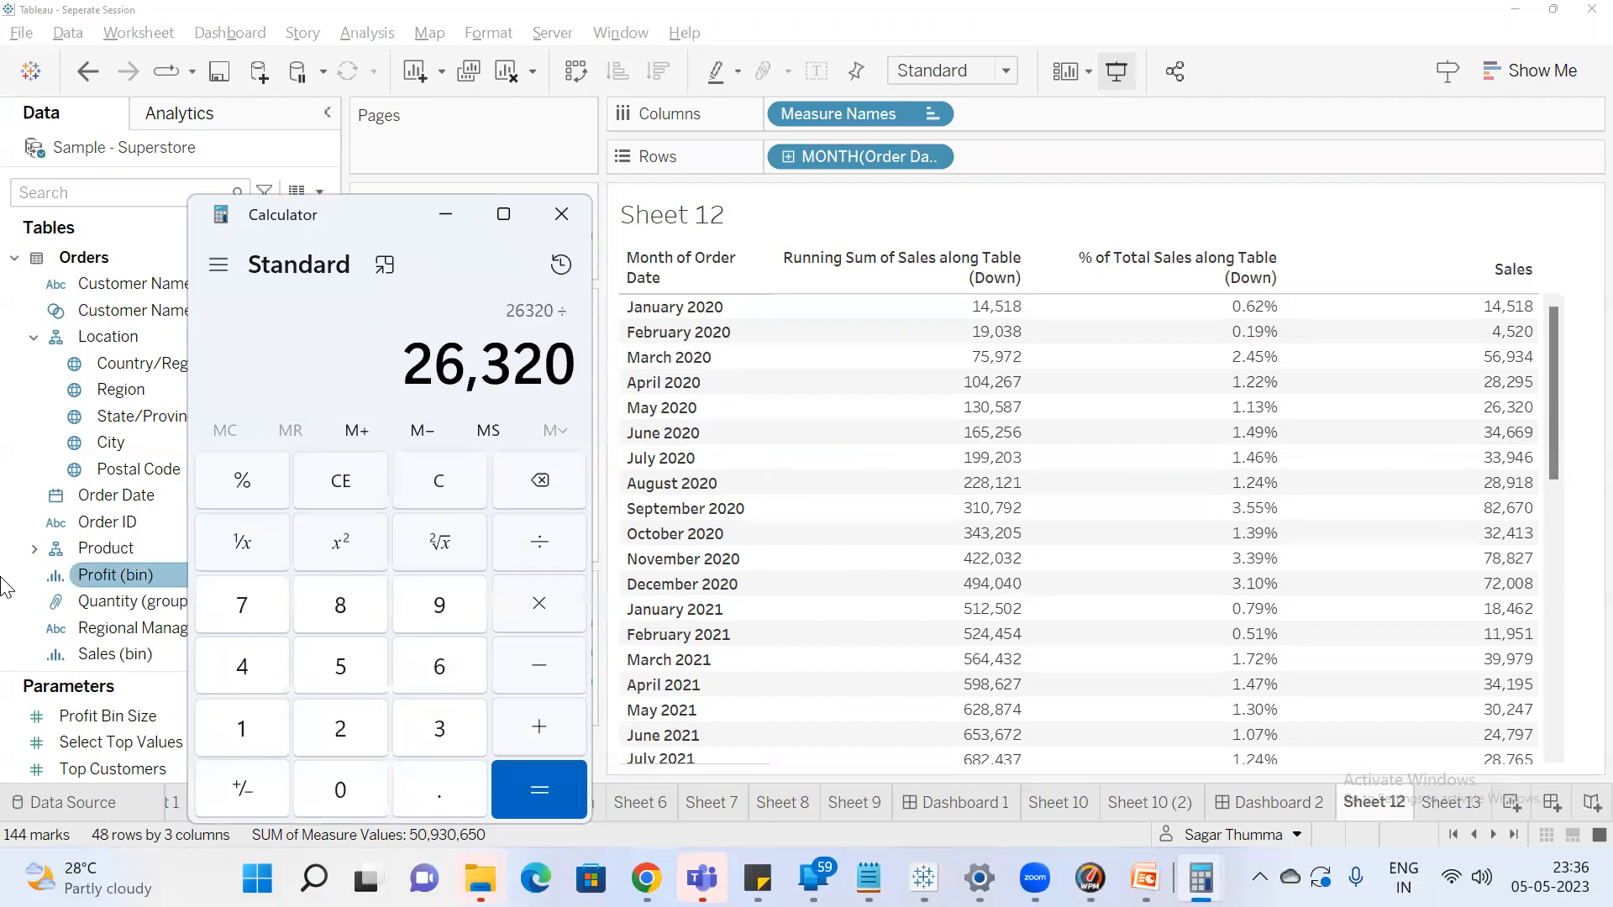
Divide the May 2020 sales by the running sum in the table's last row, 2326534
{"action": "scroll", "coordinate": [1338, 589], "scroll_direction": "down", "scroll_amount": 8}
{"action": "scroll", "coordinate": [1338, 589], "scroll_direction": "down", "scroll_amount": 5}
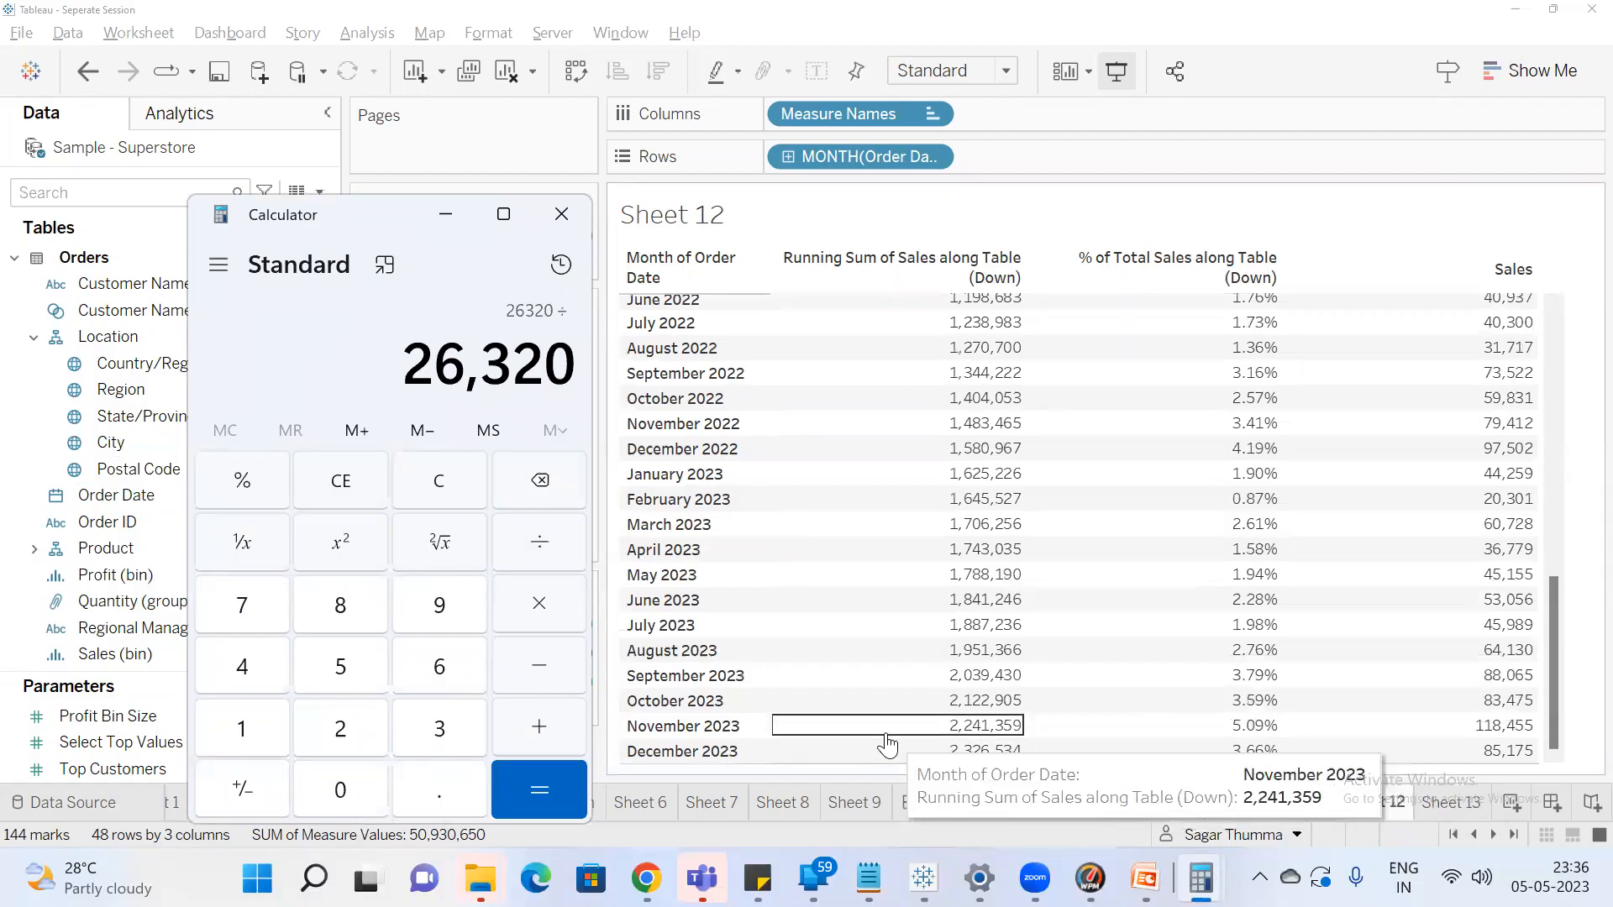
{"action": "type", "text": "2"}
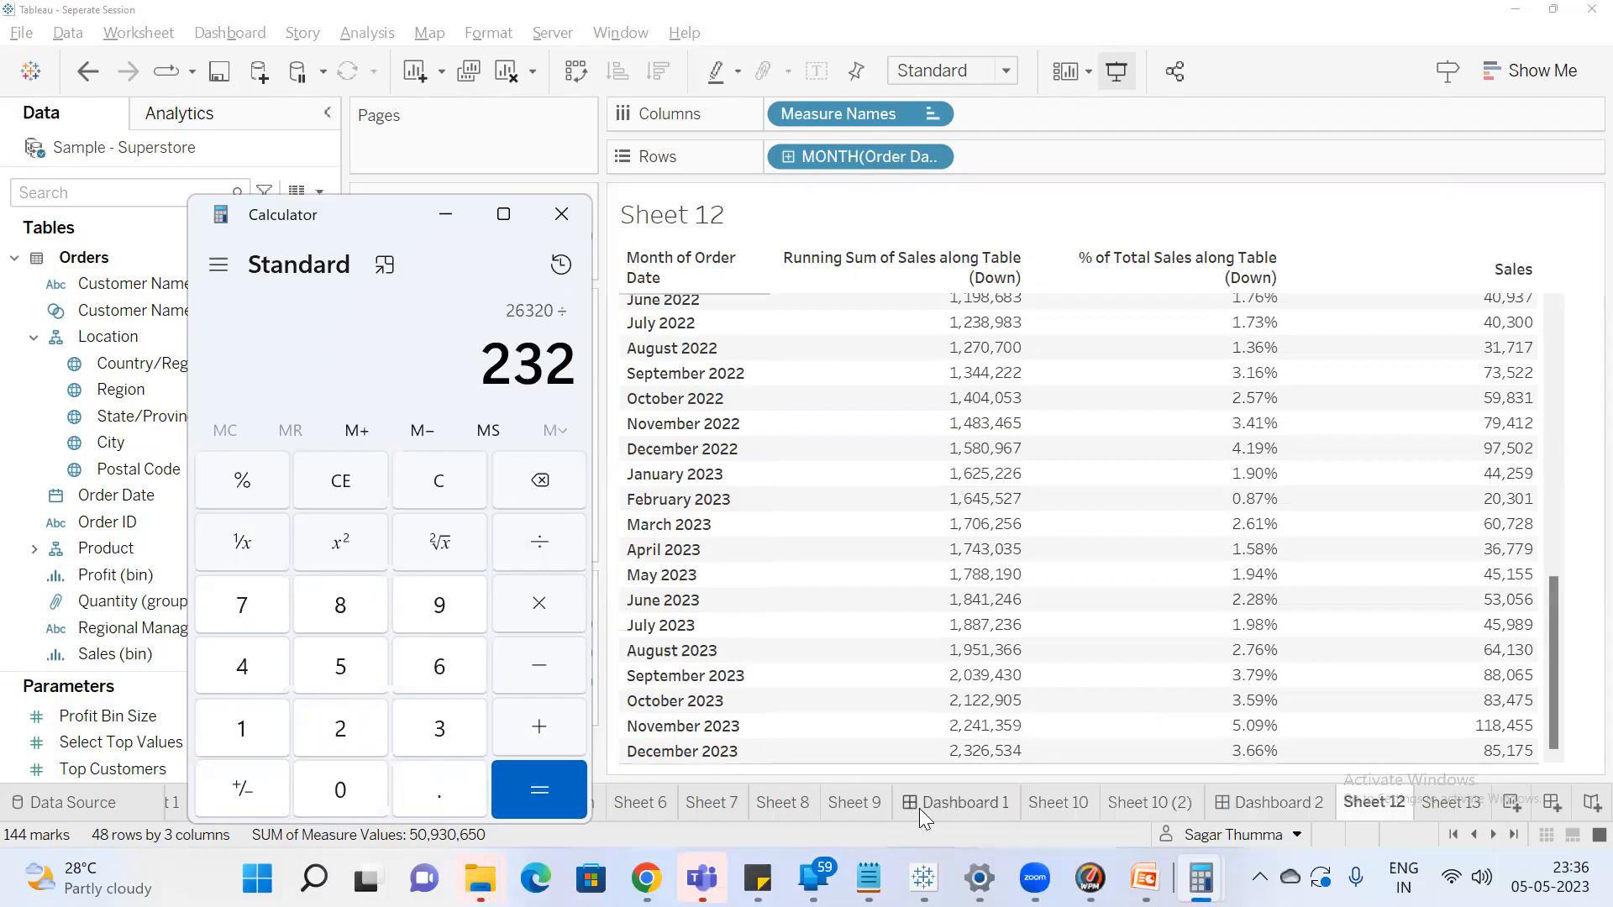
{"action": "type", "text": "3,26"}
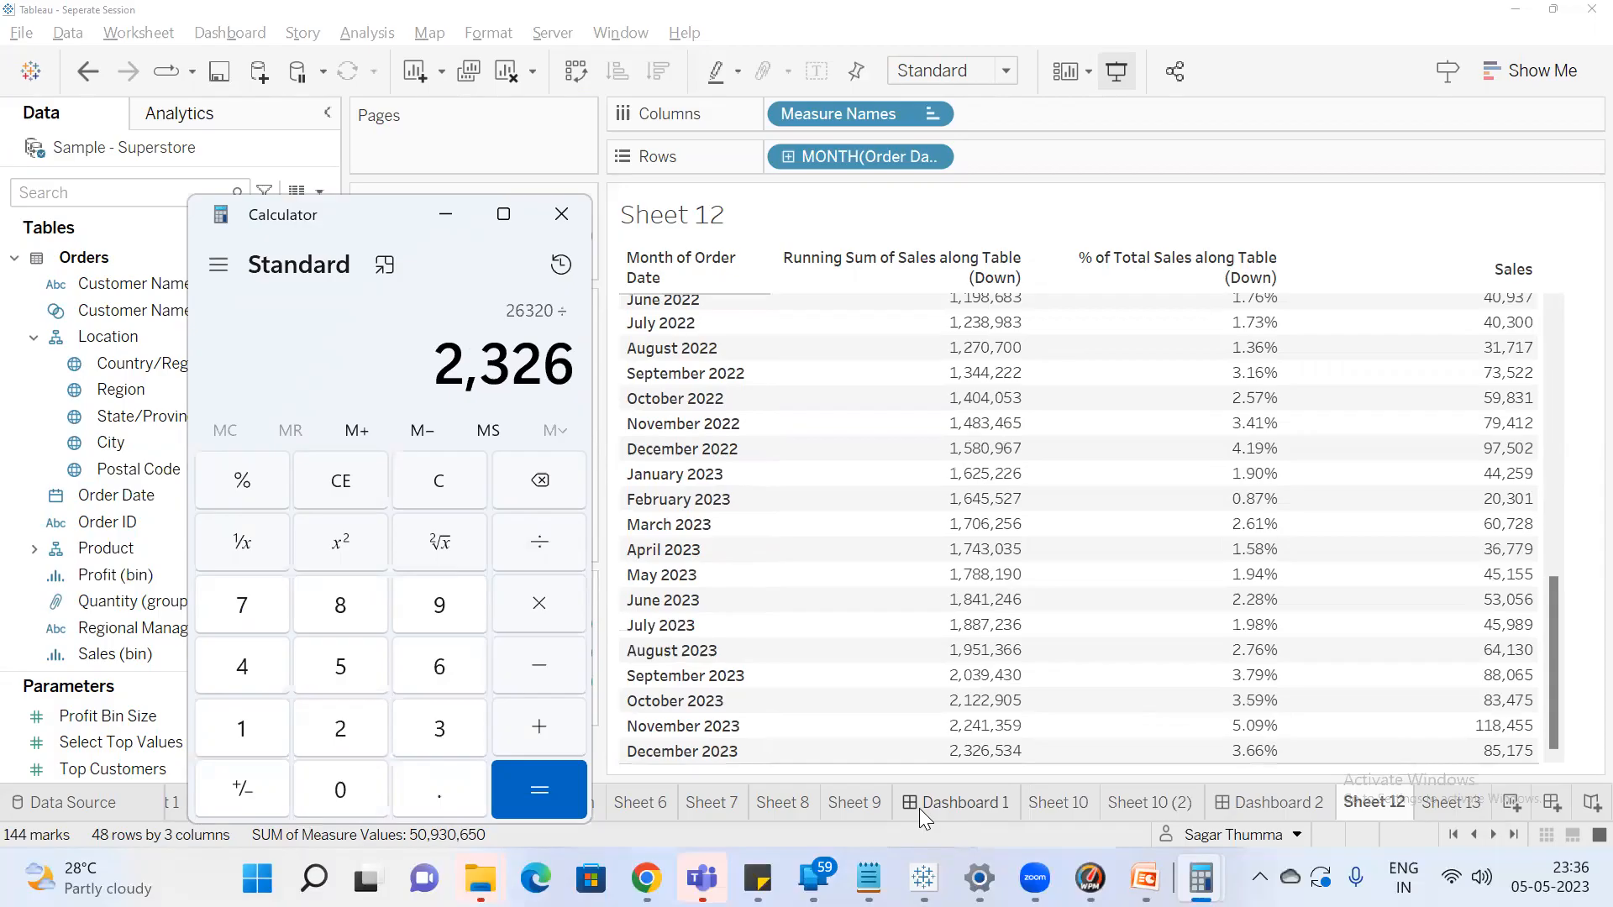
{"action": "type", "text": ",534"}
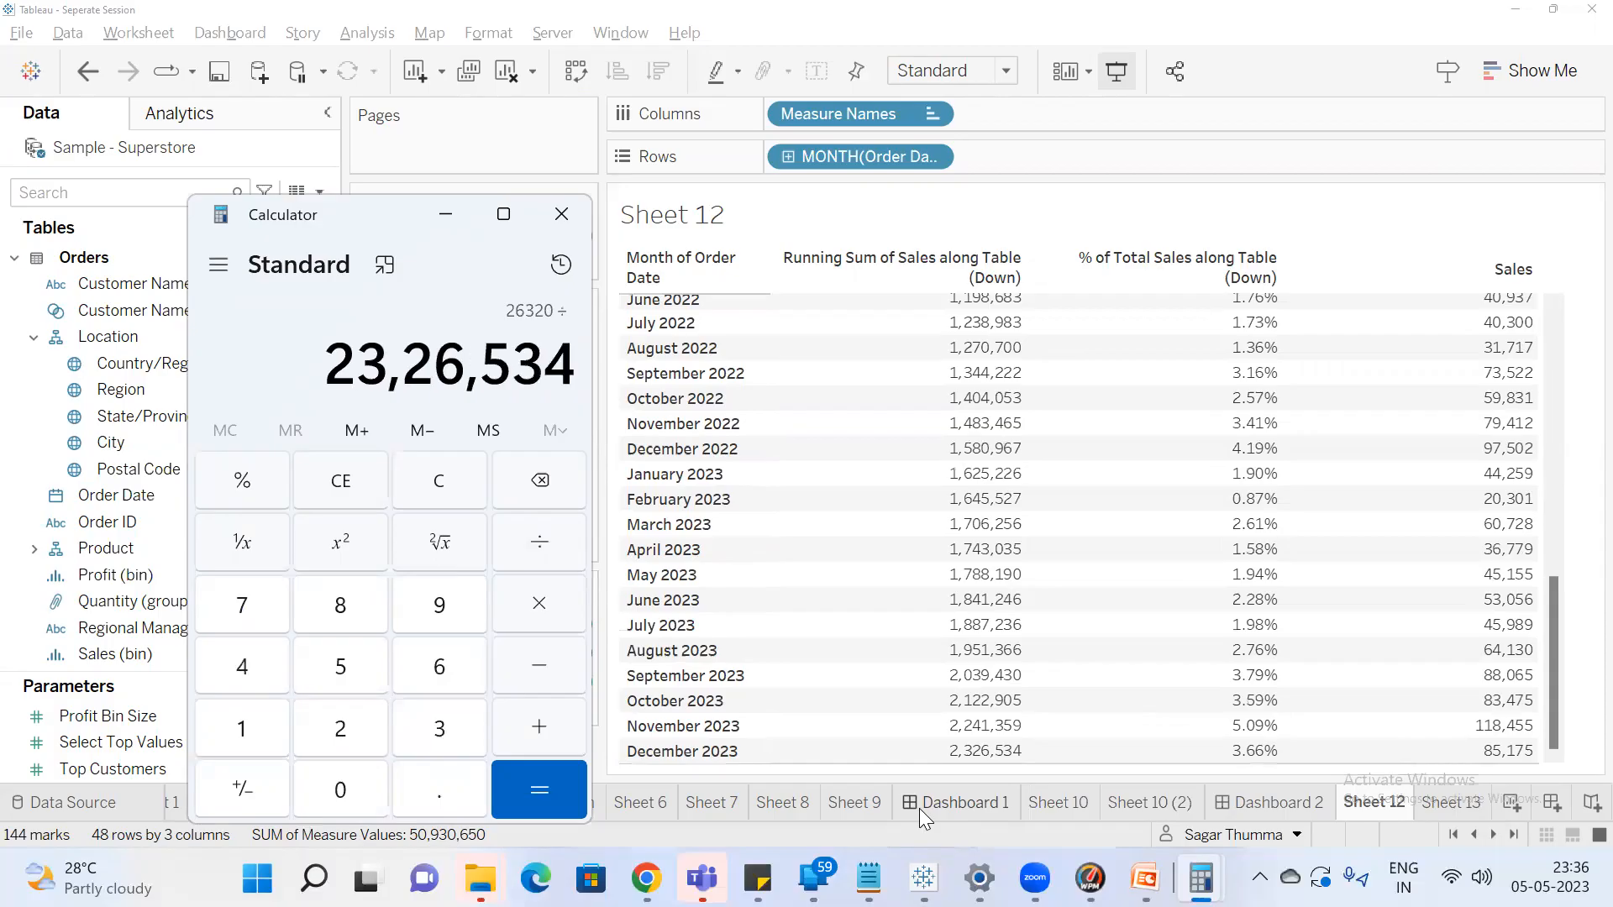
{"action": "key", "text": "Return"}
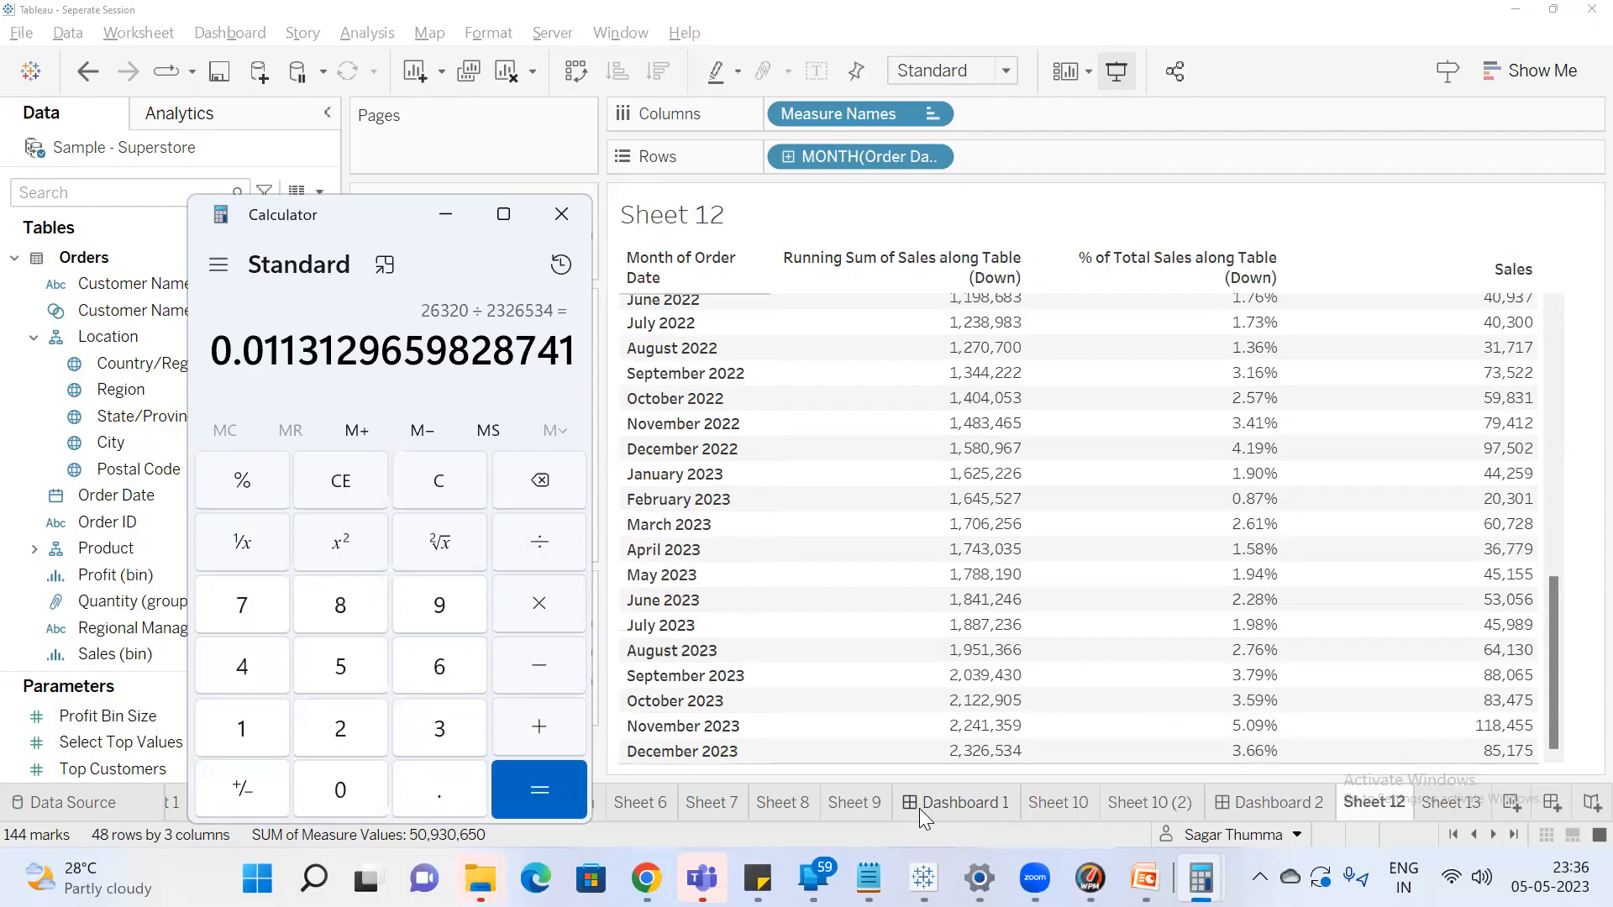
Multiply the May quotient by 100 and compare the result with May 2020's % of Total Sales in the Tableau table
{"action": "left_click", "coordinate": [556, 605]}
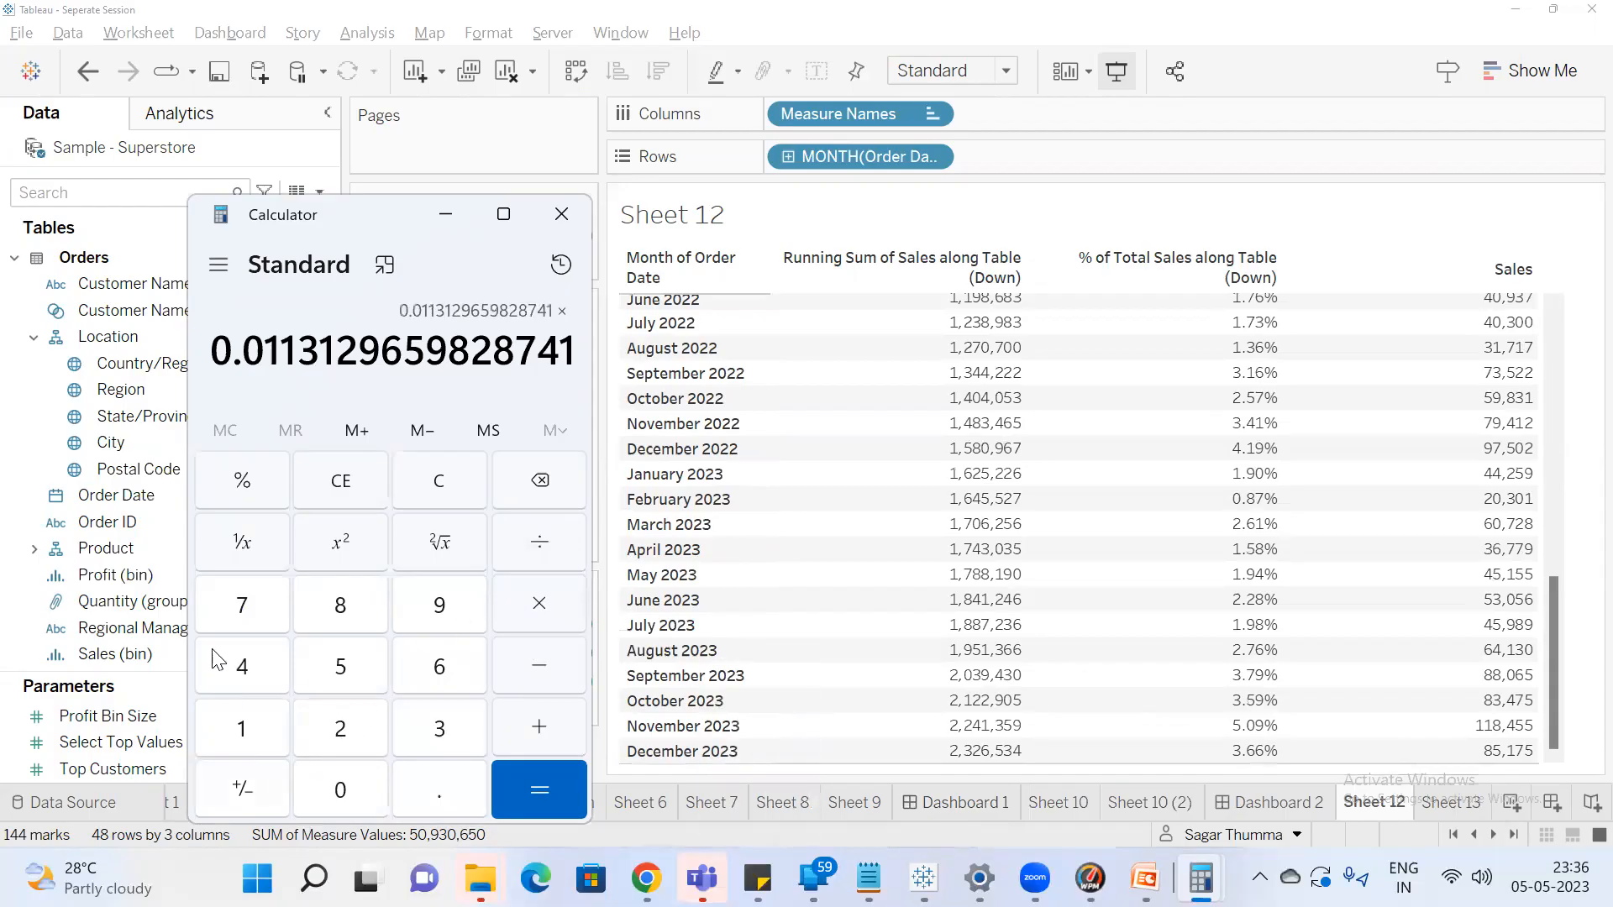
{"action": "left_click", "coordinate": [242, 729]}
{"action": "double_click", "coordinate": [332, 790]}
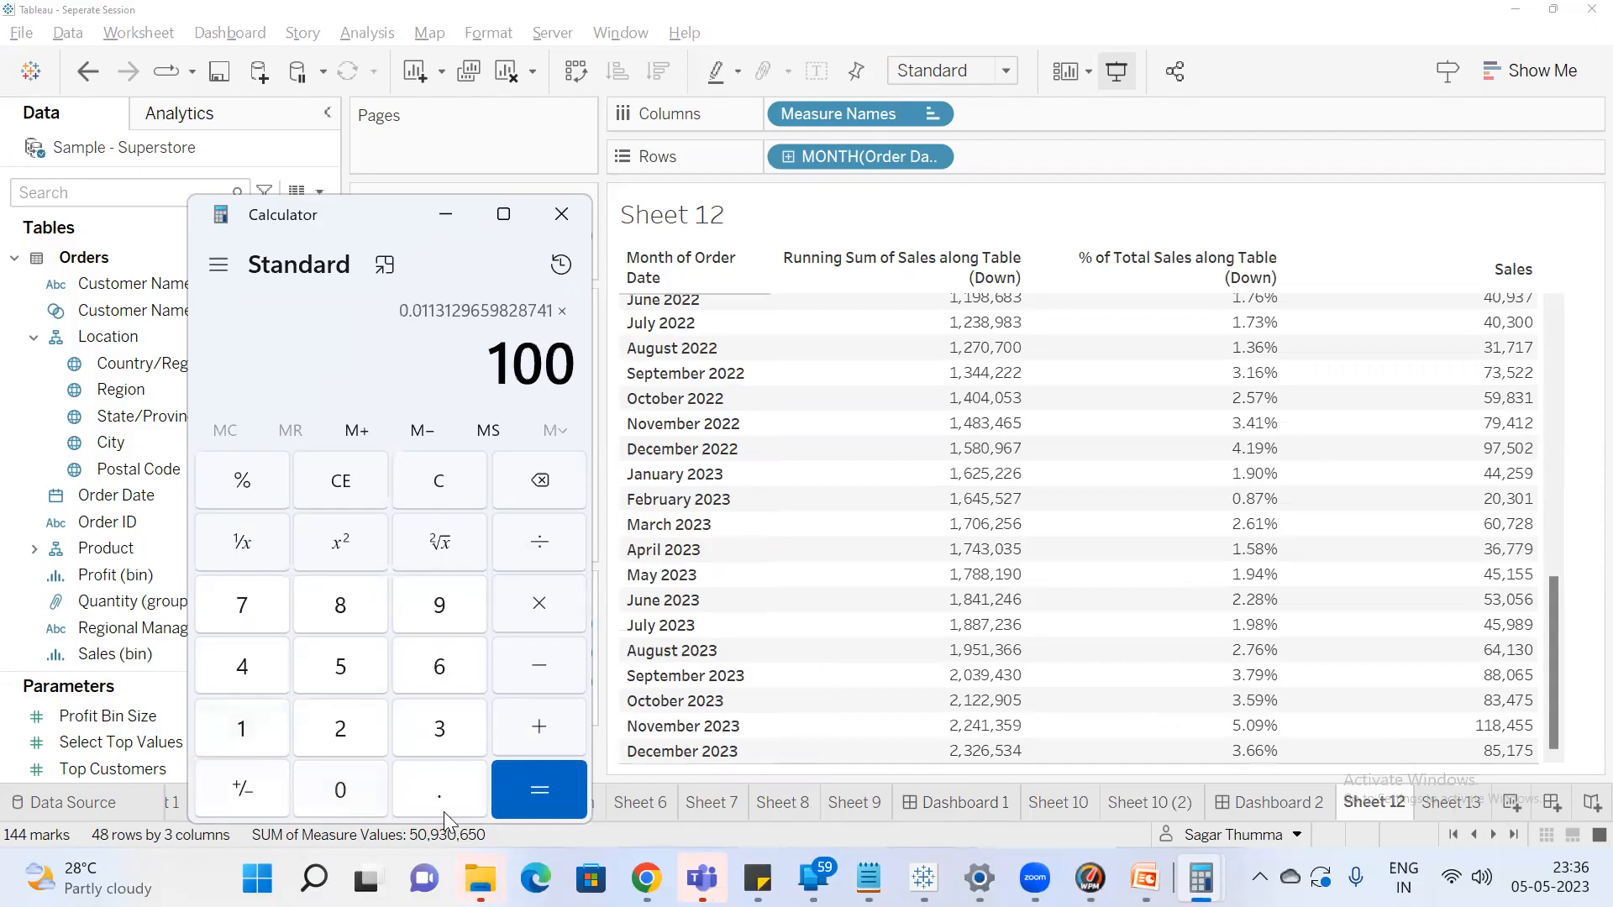
{"action": "left_click", "coordinate": [535, 782]}
{"action": "left_click", "coordinate": [1551, 689]}
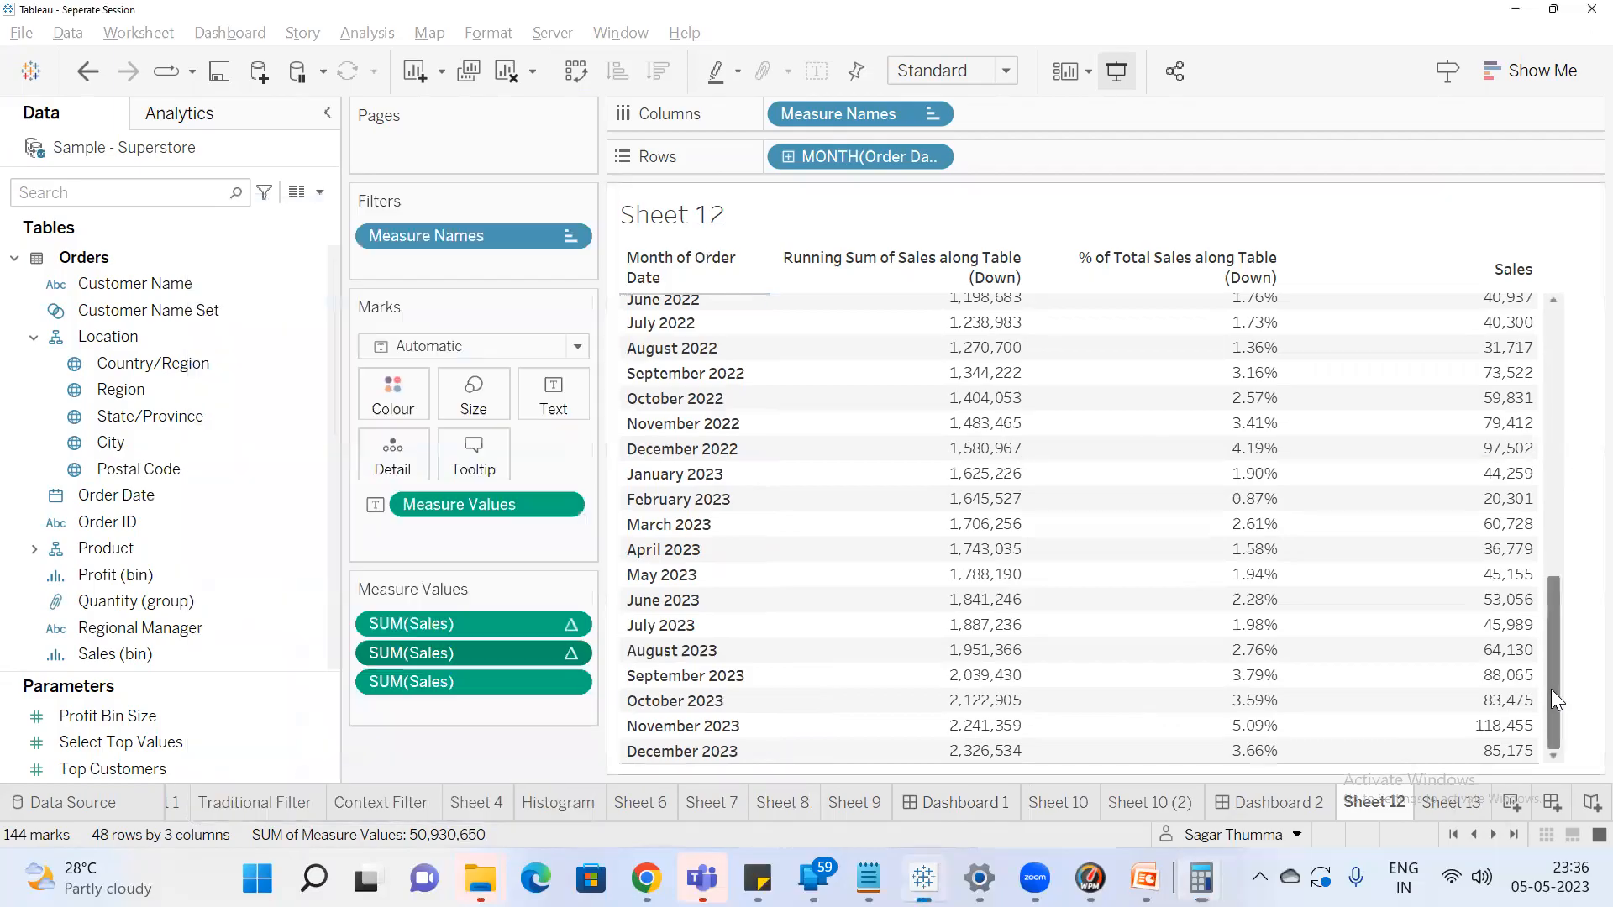
{"action": "scroll", "coordinate": [1504, 470], "scroll_direction": "up", "scroll_amount": 10}
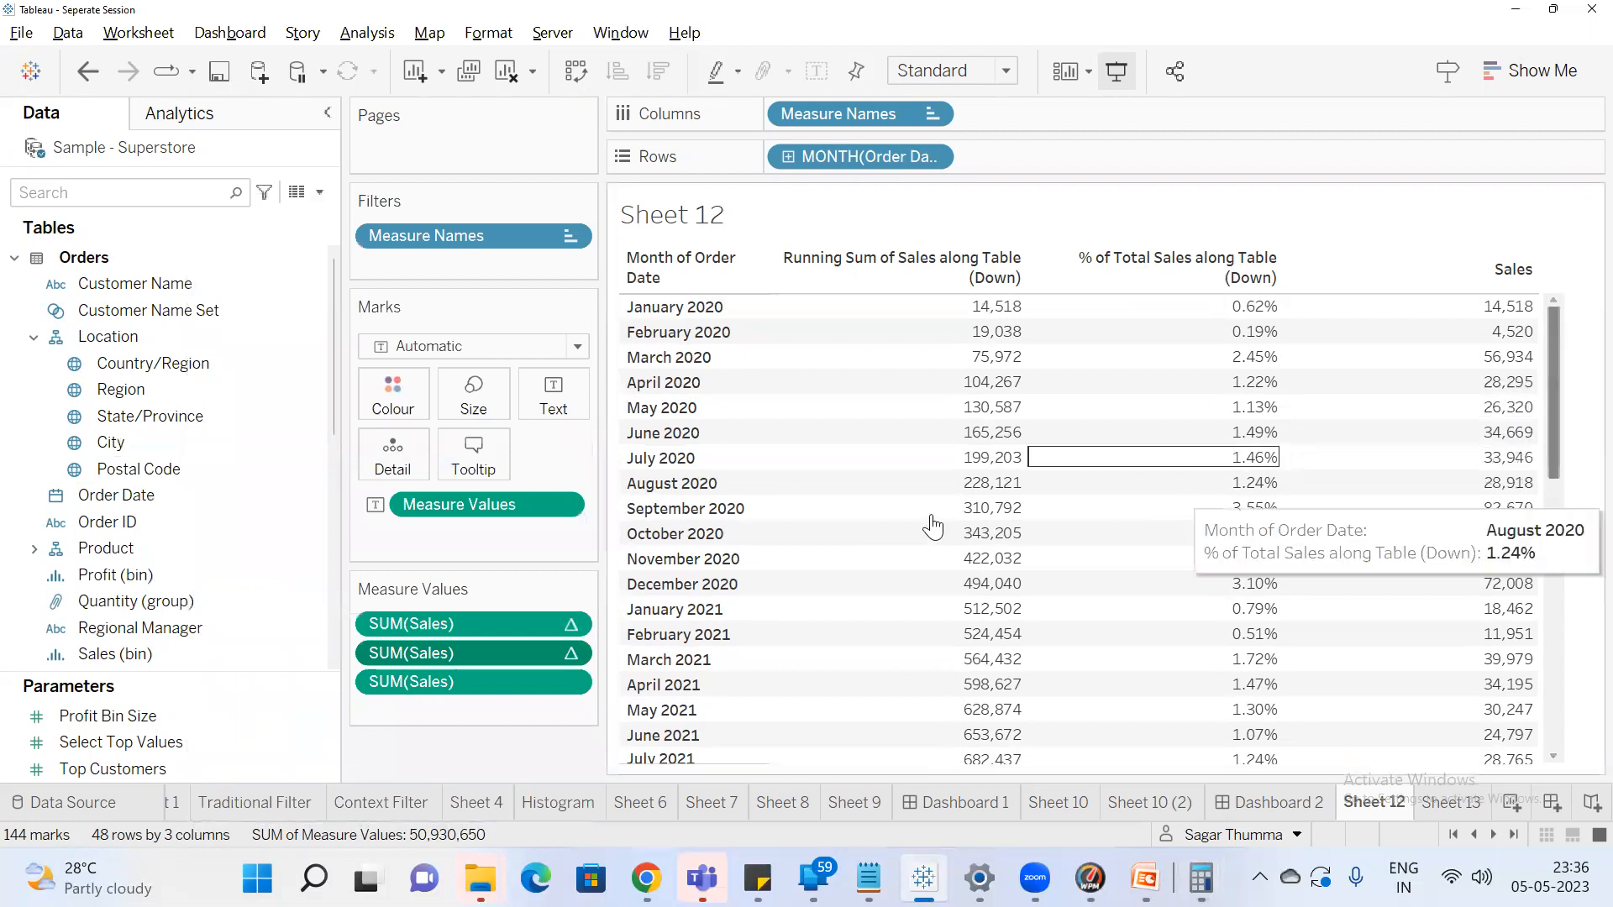
{"action": "mouse_move", "coordinate": [1281, 417]}
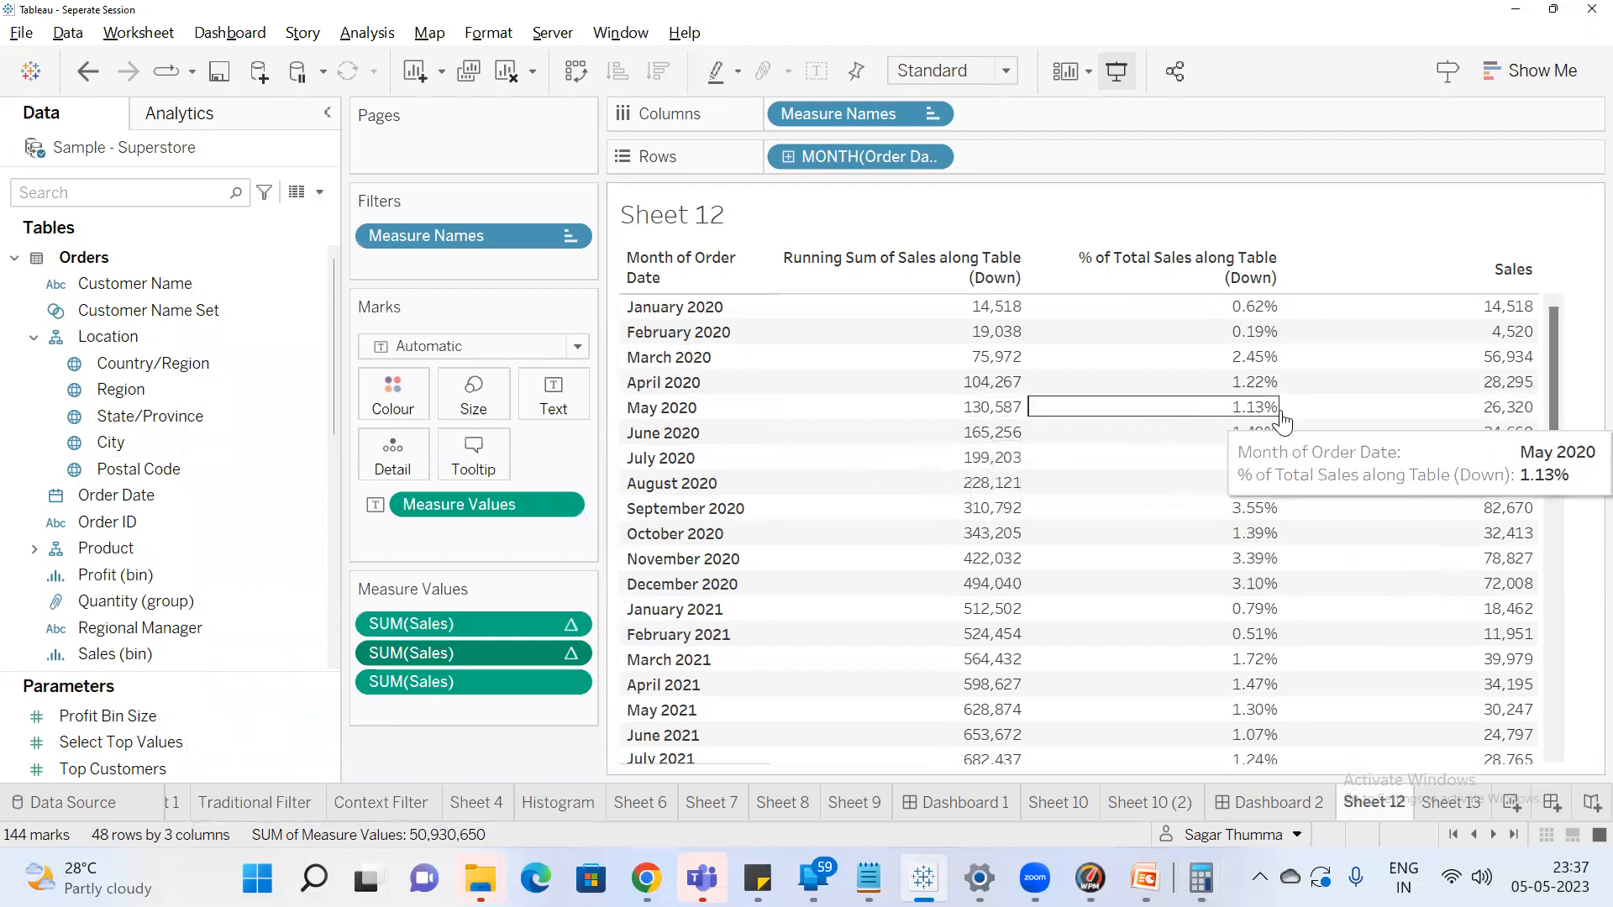
Change the quick table calculation of the Running Total Sales measure to Percent Difference
{"action": "mouse_move", "coordinate": [1191, 438]}
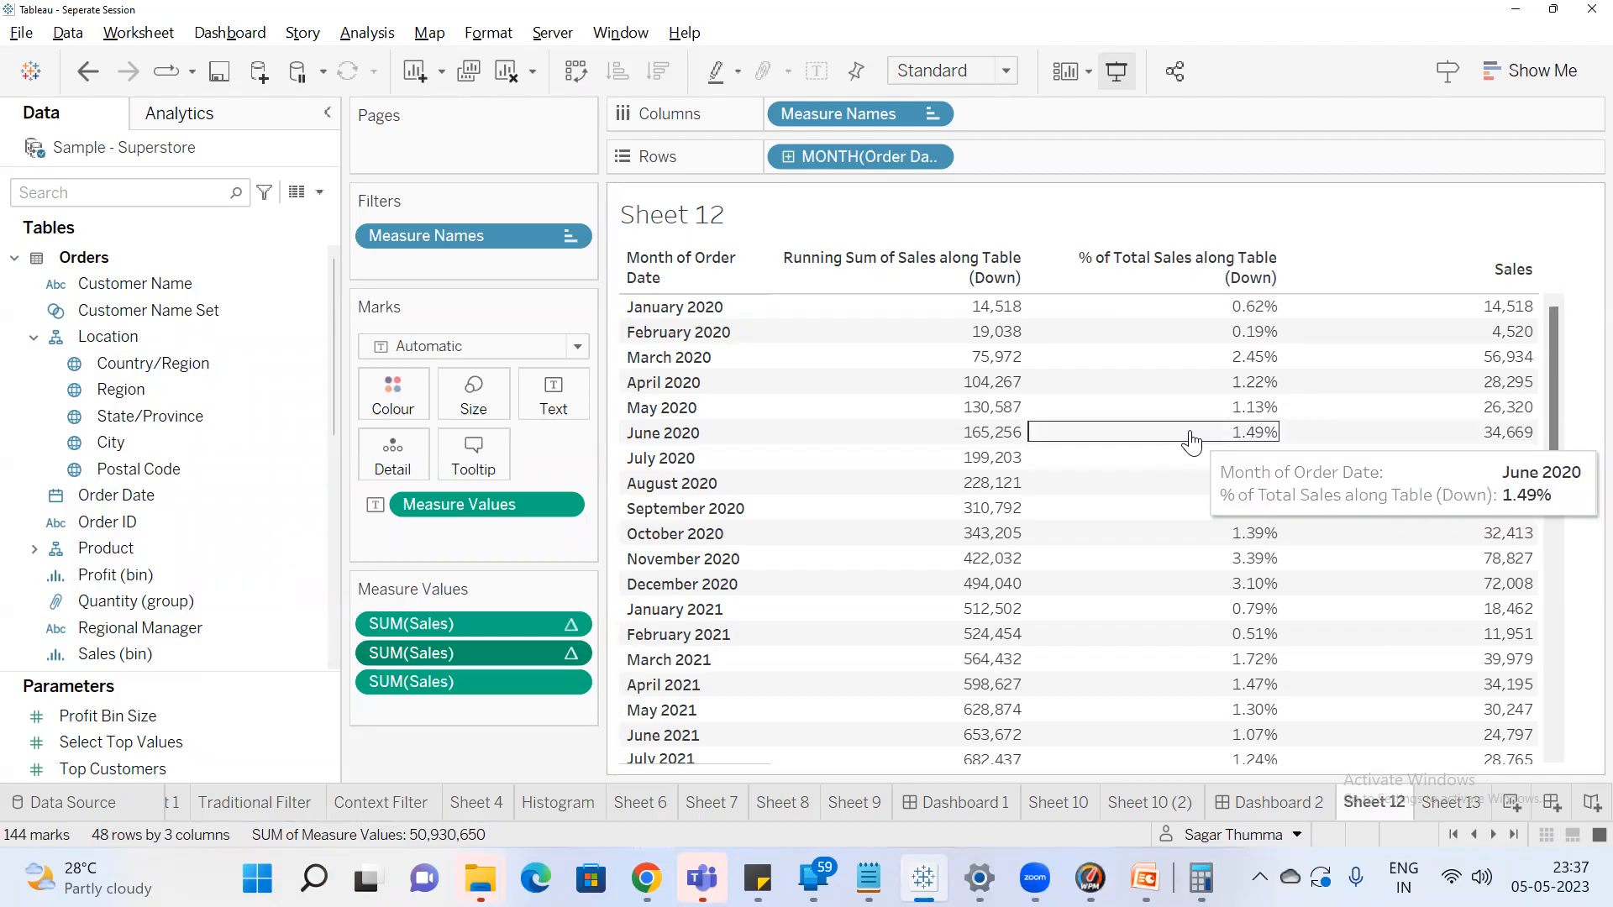
{"action": "right_click", "coordinate": [473, 626]}
{"action": "mouse_move", "coordinate": [586, 575]}
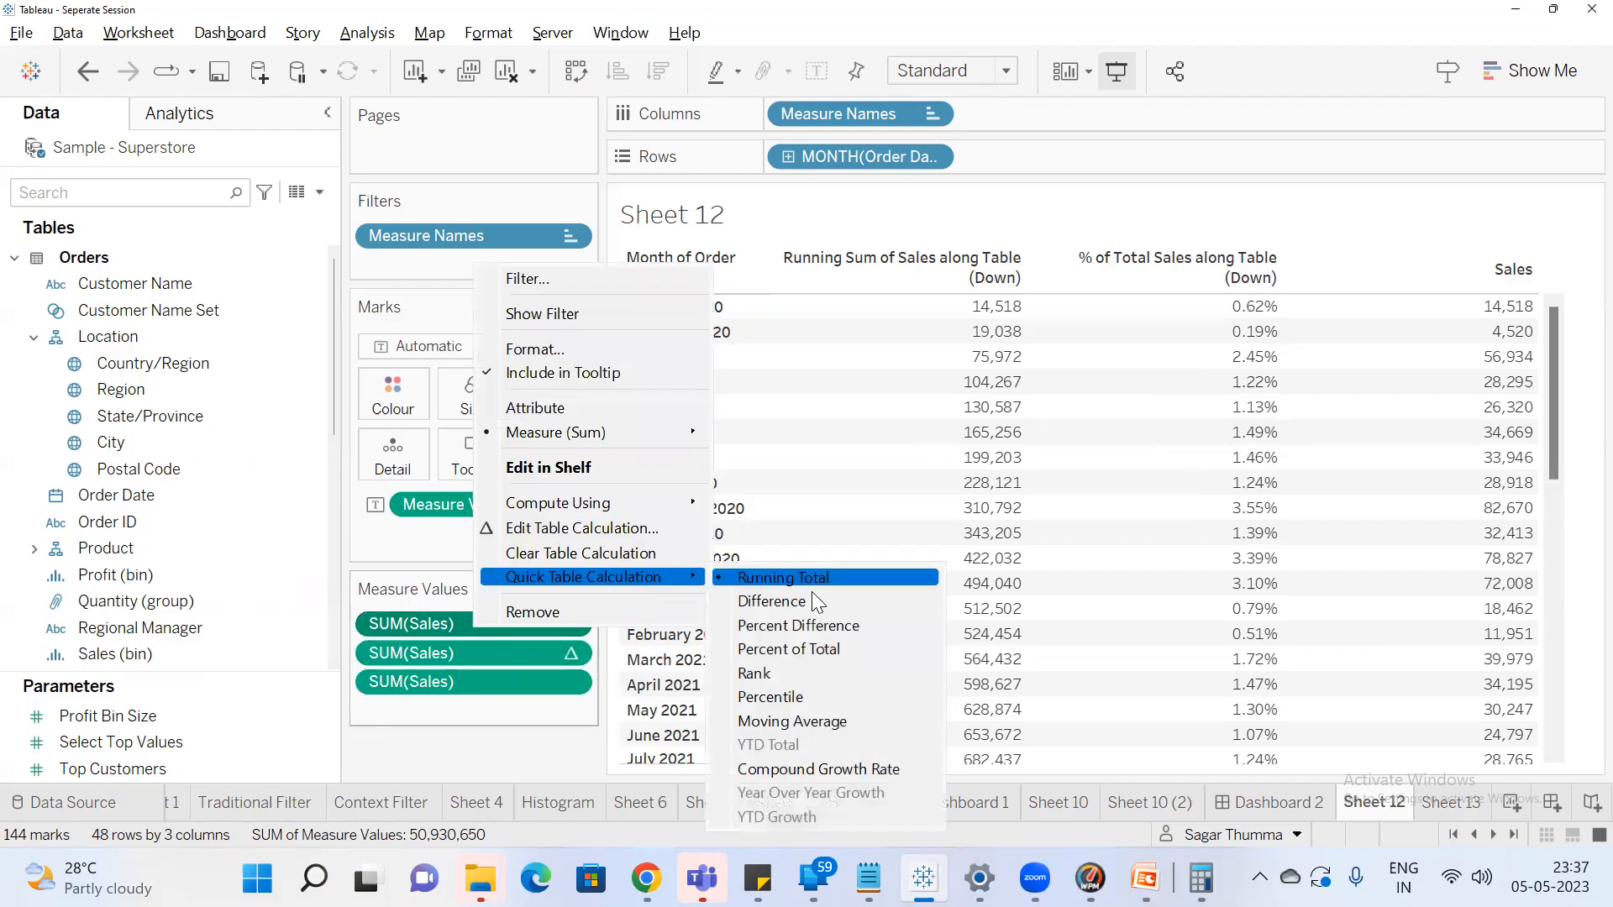
{"action": "left_click", "coordinate": [822, 627]}
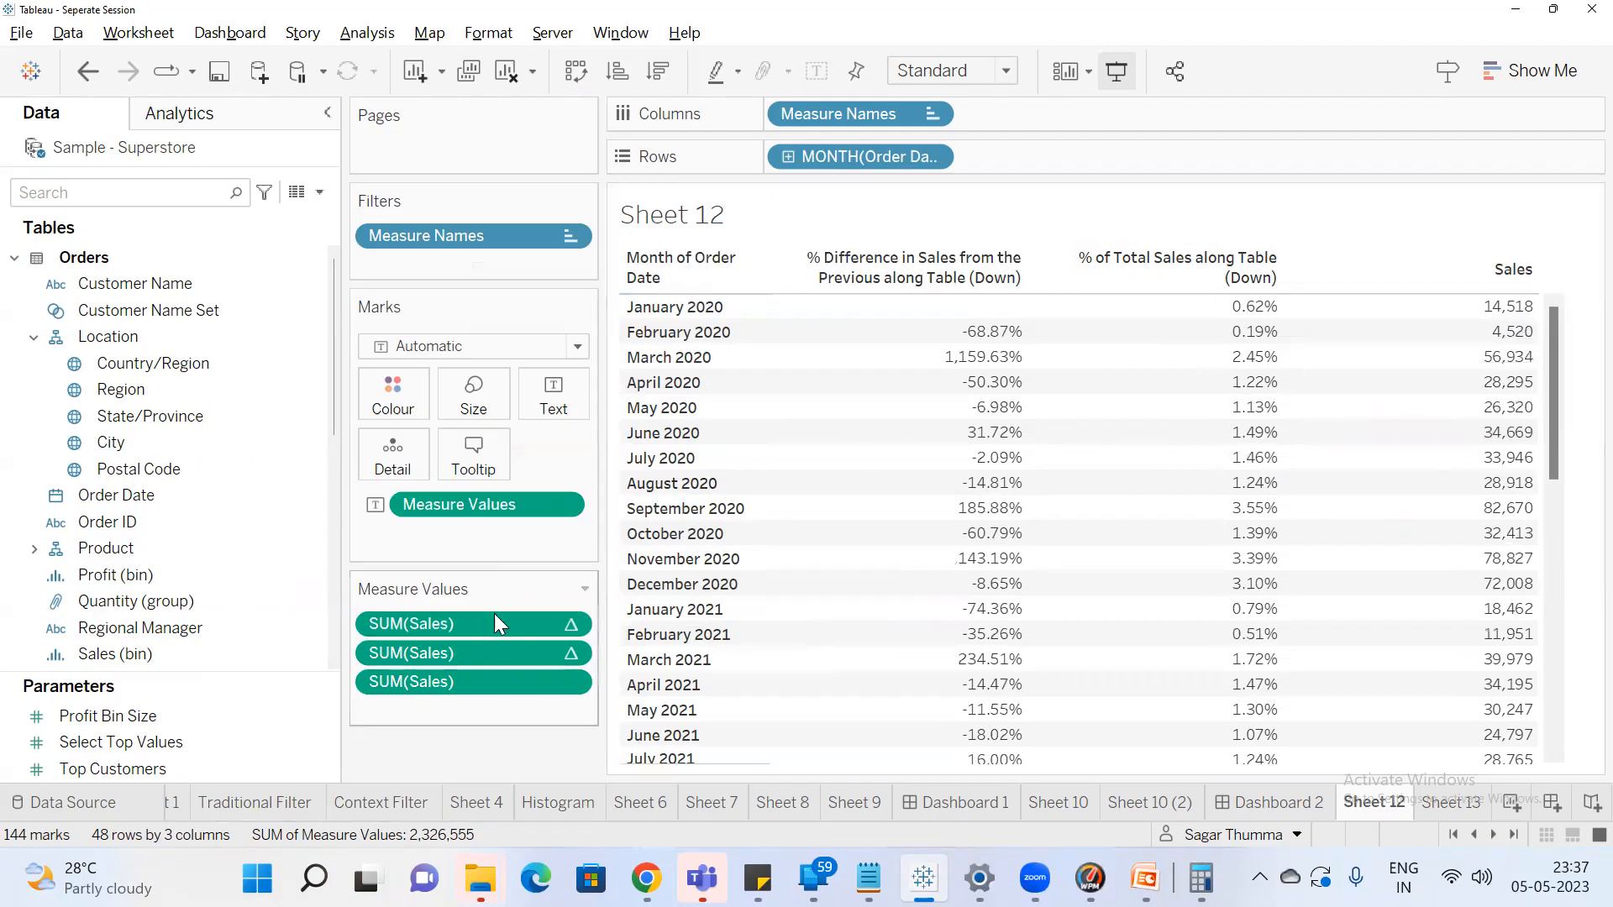
Check the calculation options available for the Percent Difference Sales measure, including what it is relative to
{"action": "right_click", "coordinate": [514, 625]}
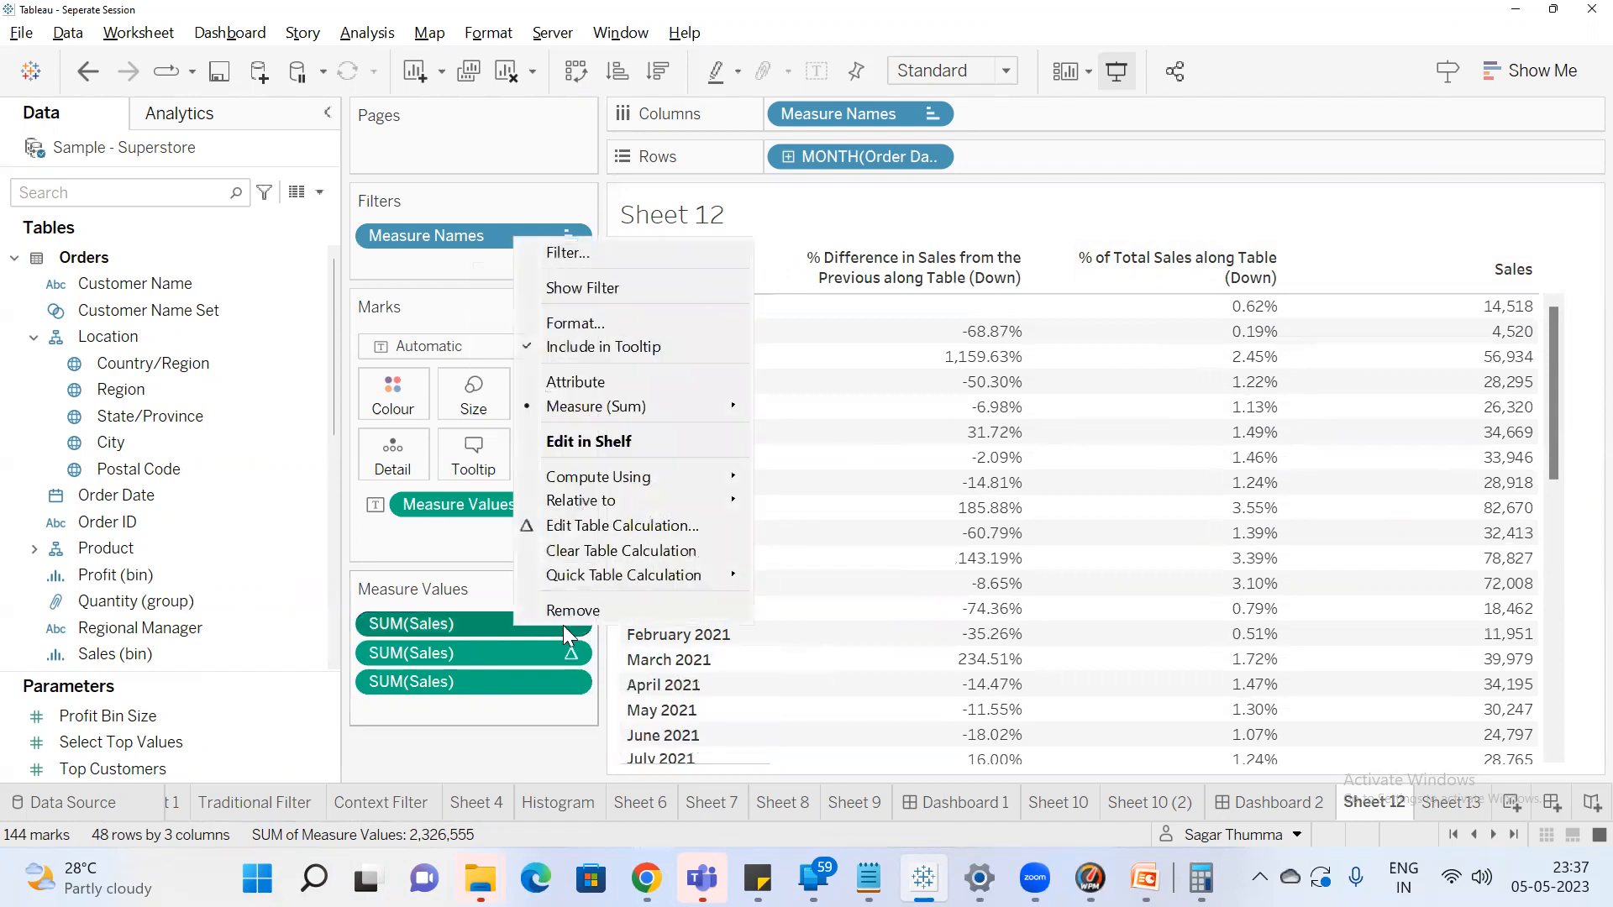
{"action": "mouse_move", "coordinate": [699, 500]}
{"action": "left_click", "coordinate": [1550, 271]}
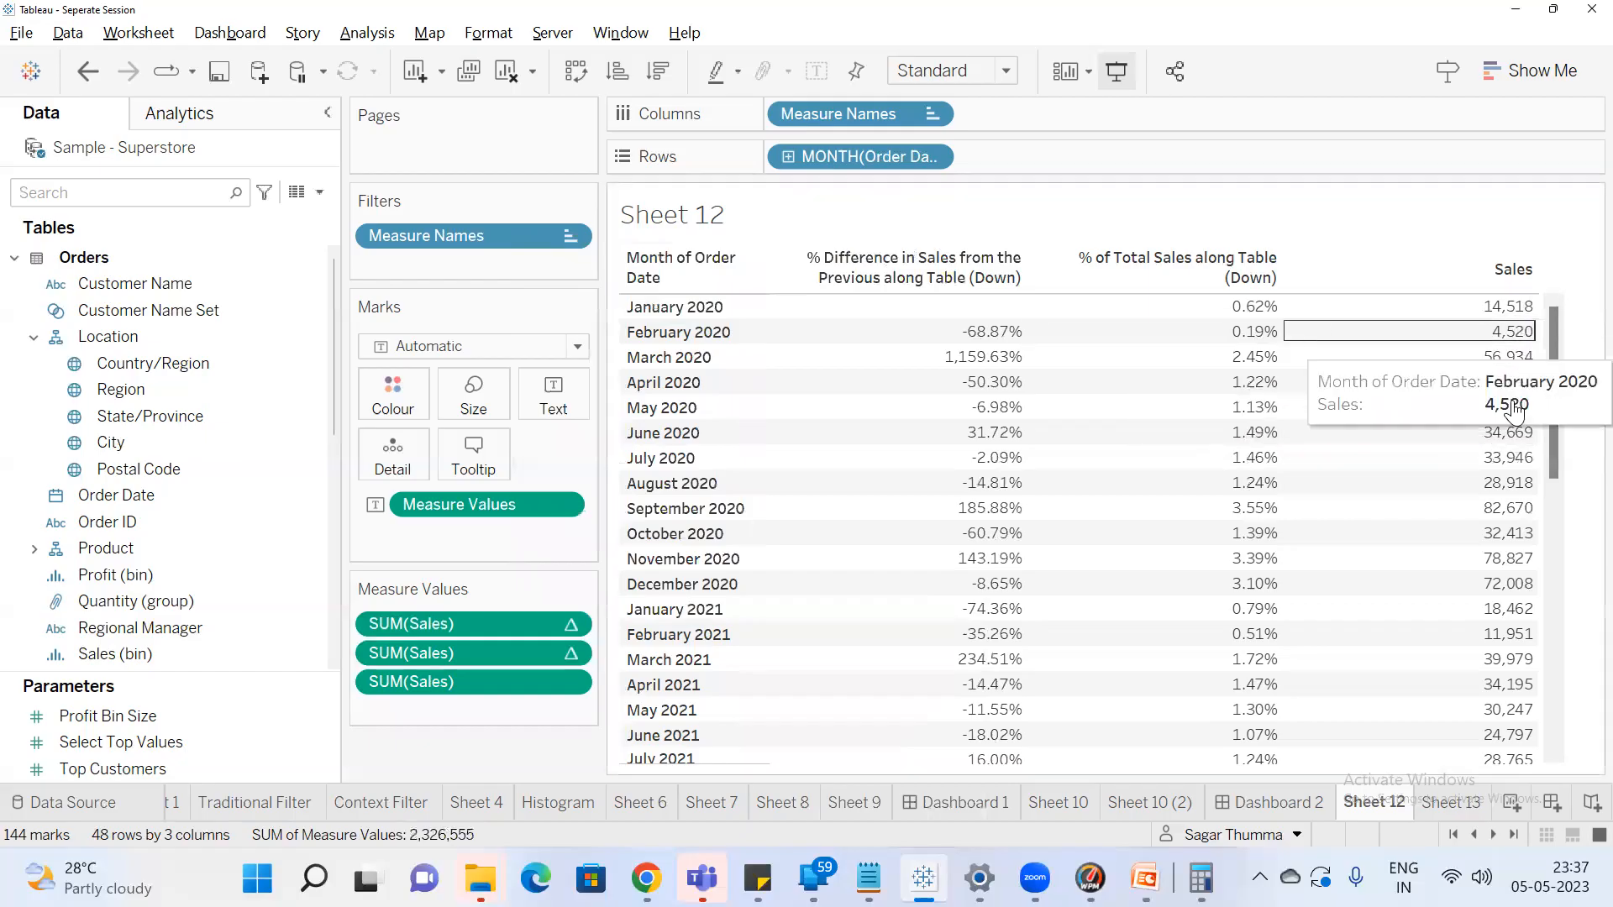
Switch to Calculator, clear the old result and subtract January 2020's sales, 14518, from February 2020's sales, 4520
{"action": "mouse_move", "coordinate": [1200, 878]}
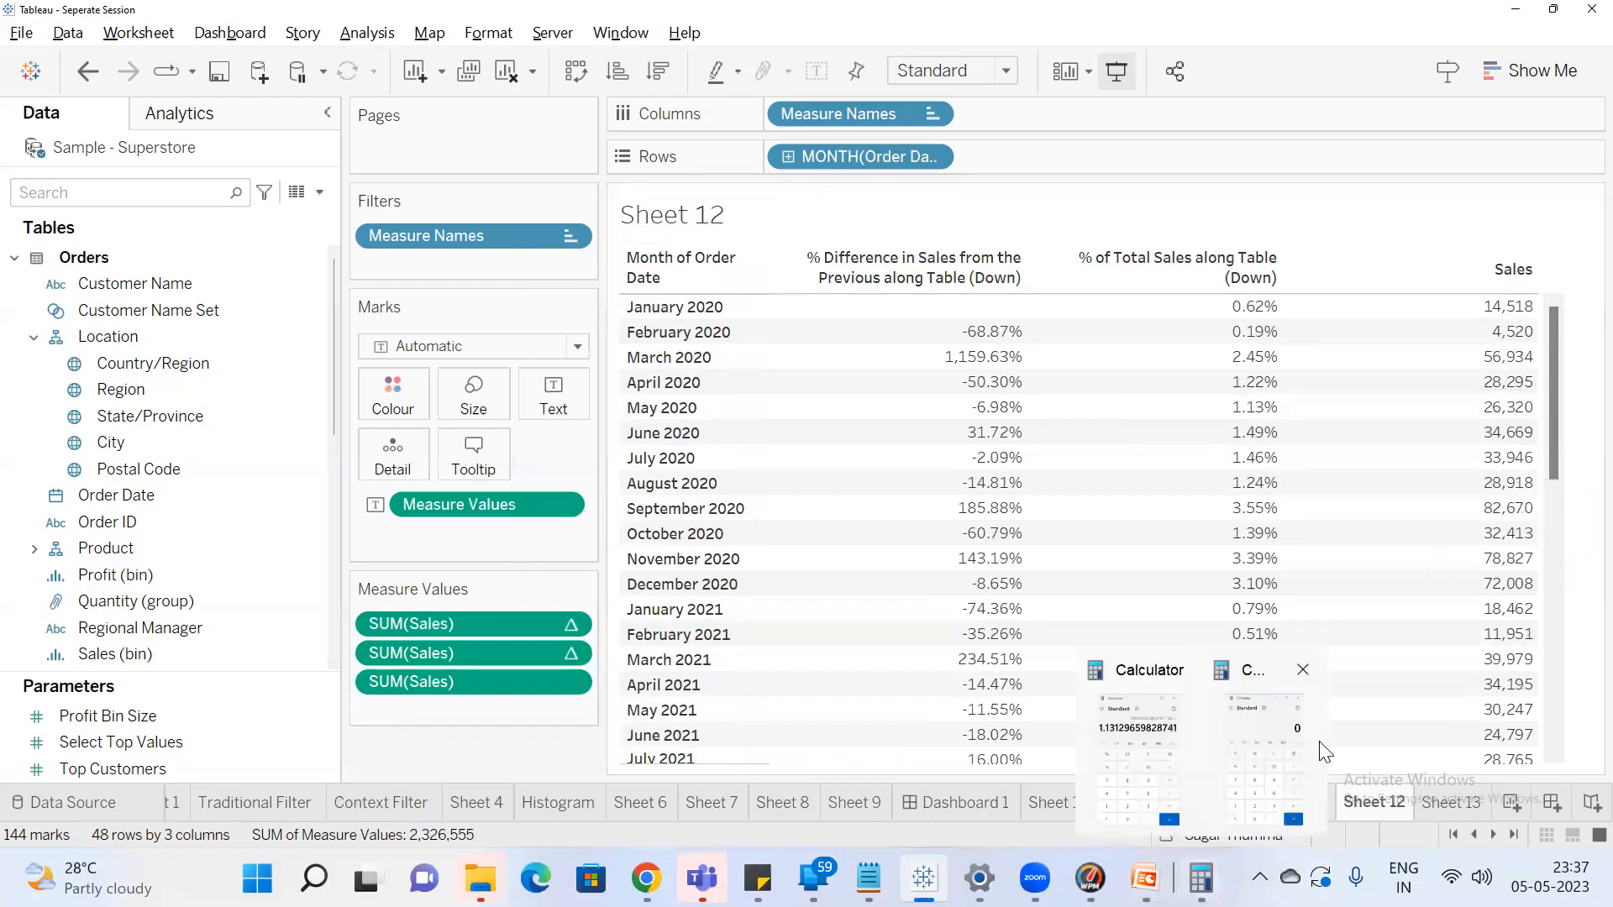
{"action": "left_click", "coordinate": [1274, 744]}
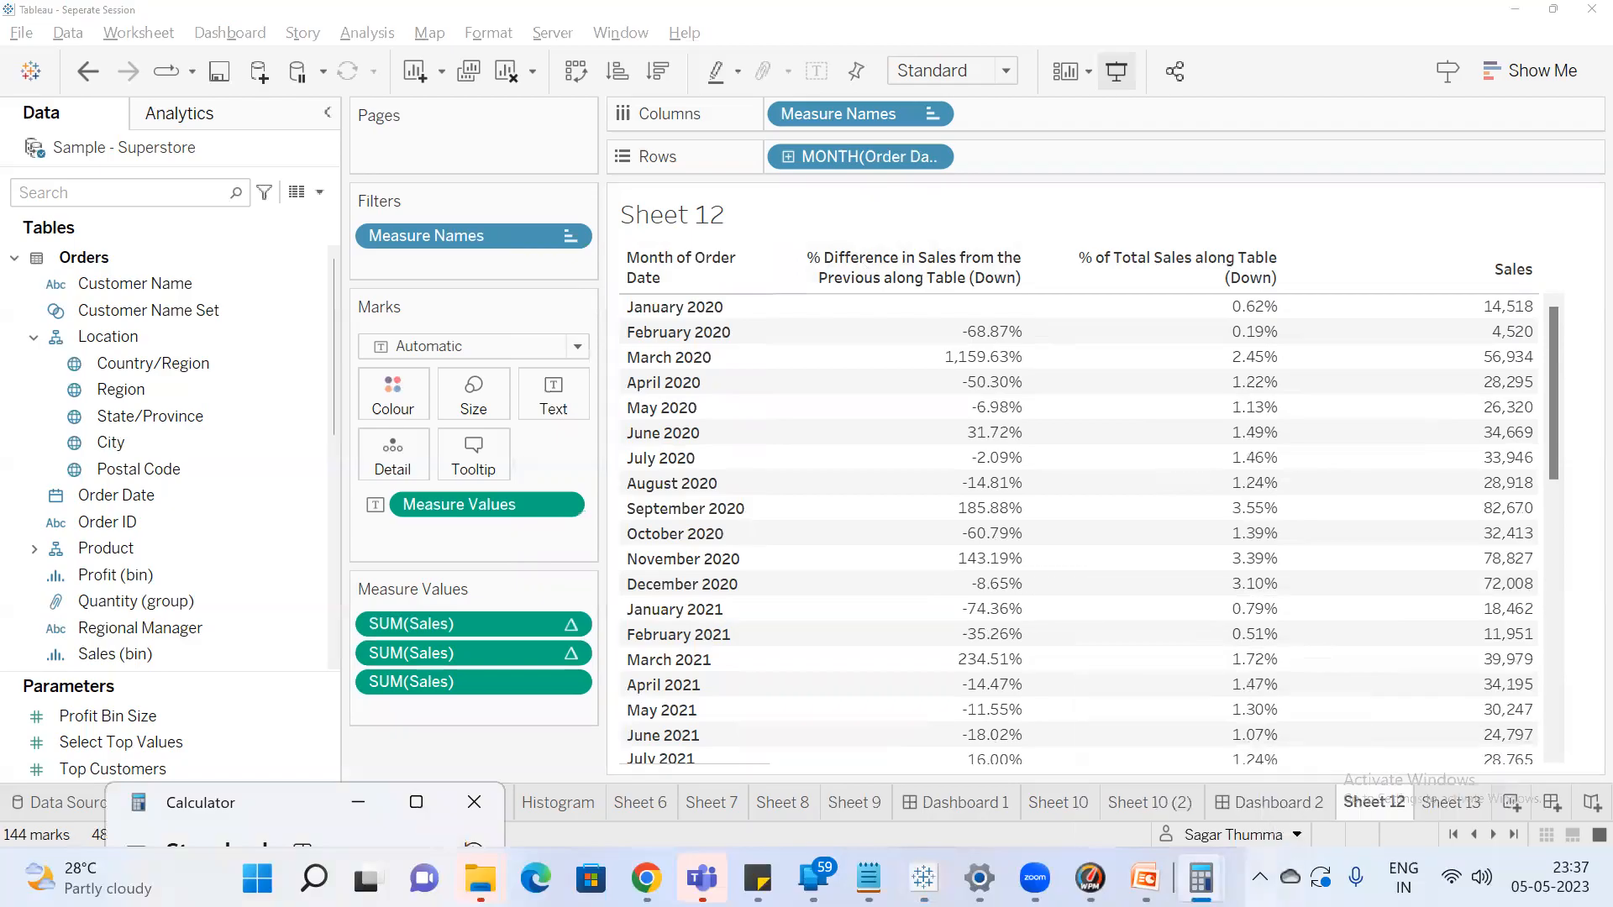
{"action": "mouse_move", "coordinate": [1201, 878]}
{"action": "left_click", "coordinate": [1146, 715]}
{"action": "left_click", "coordinate": [259, 210]}
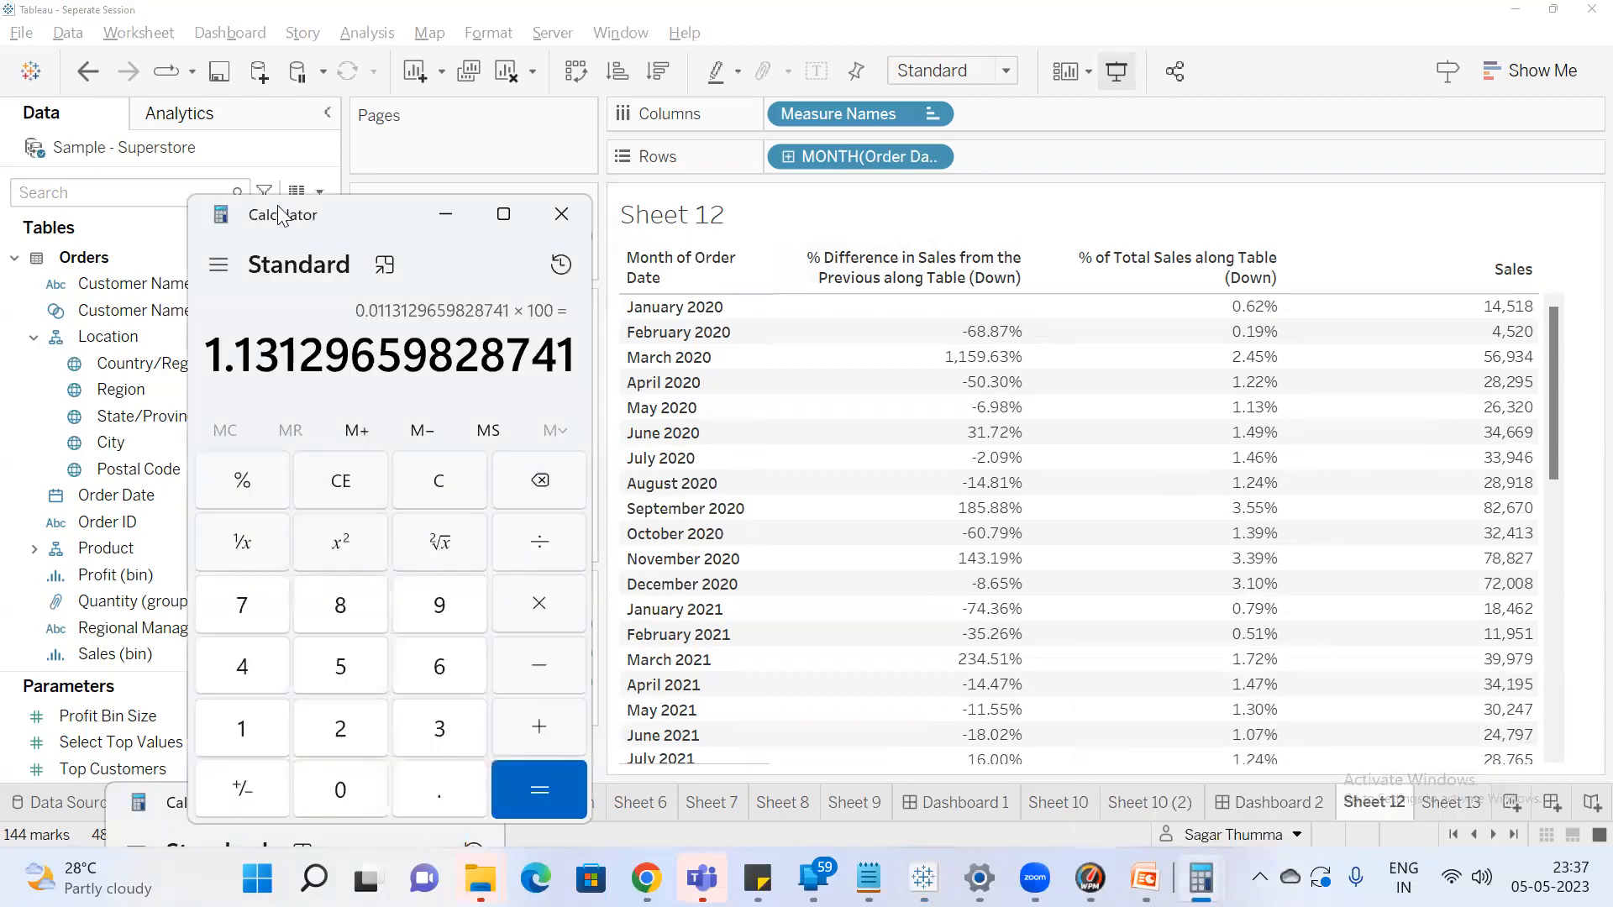
{"action": "key", "text": "Escape"}
{"action": "type", "text": "4520"}
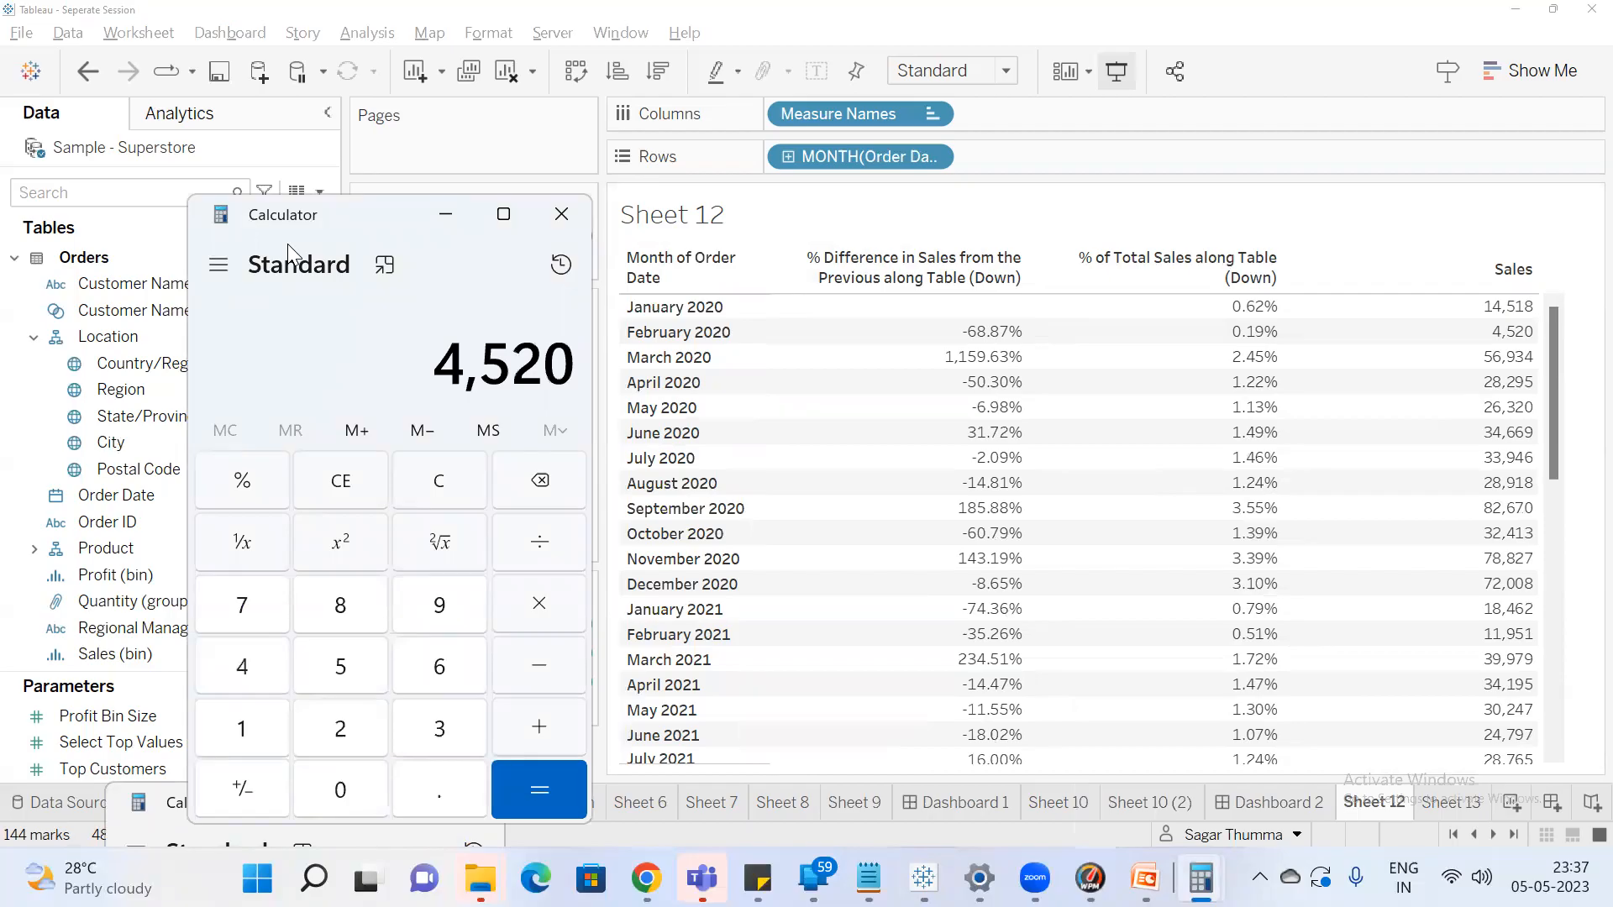
{"action": "key", "text": "minus"}
{"action": "type", "text": "14"}
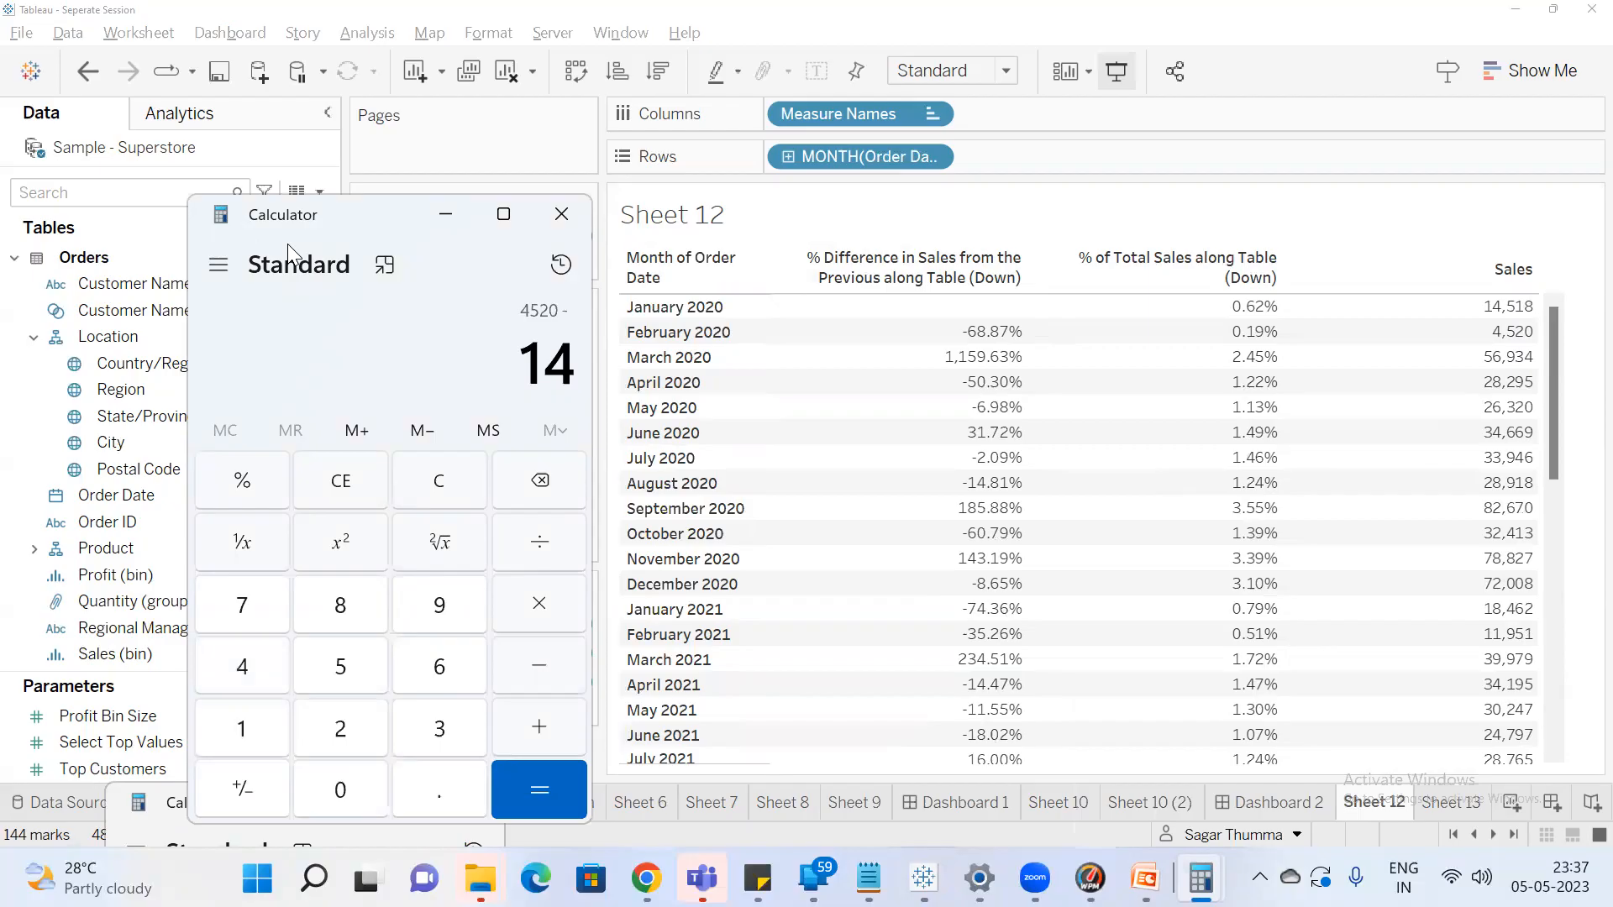
{"action": "type", "text": ",518"}
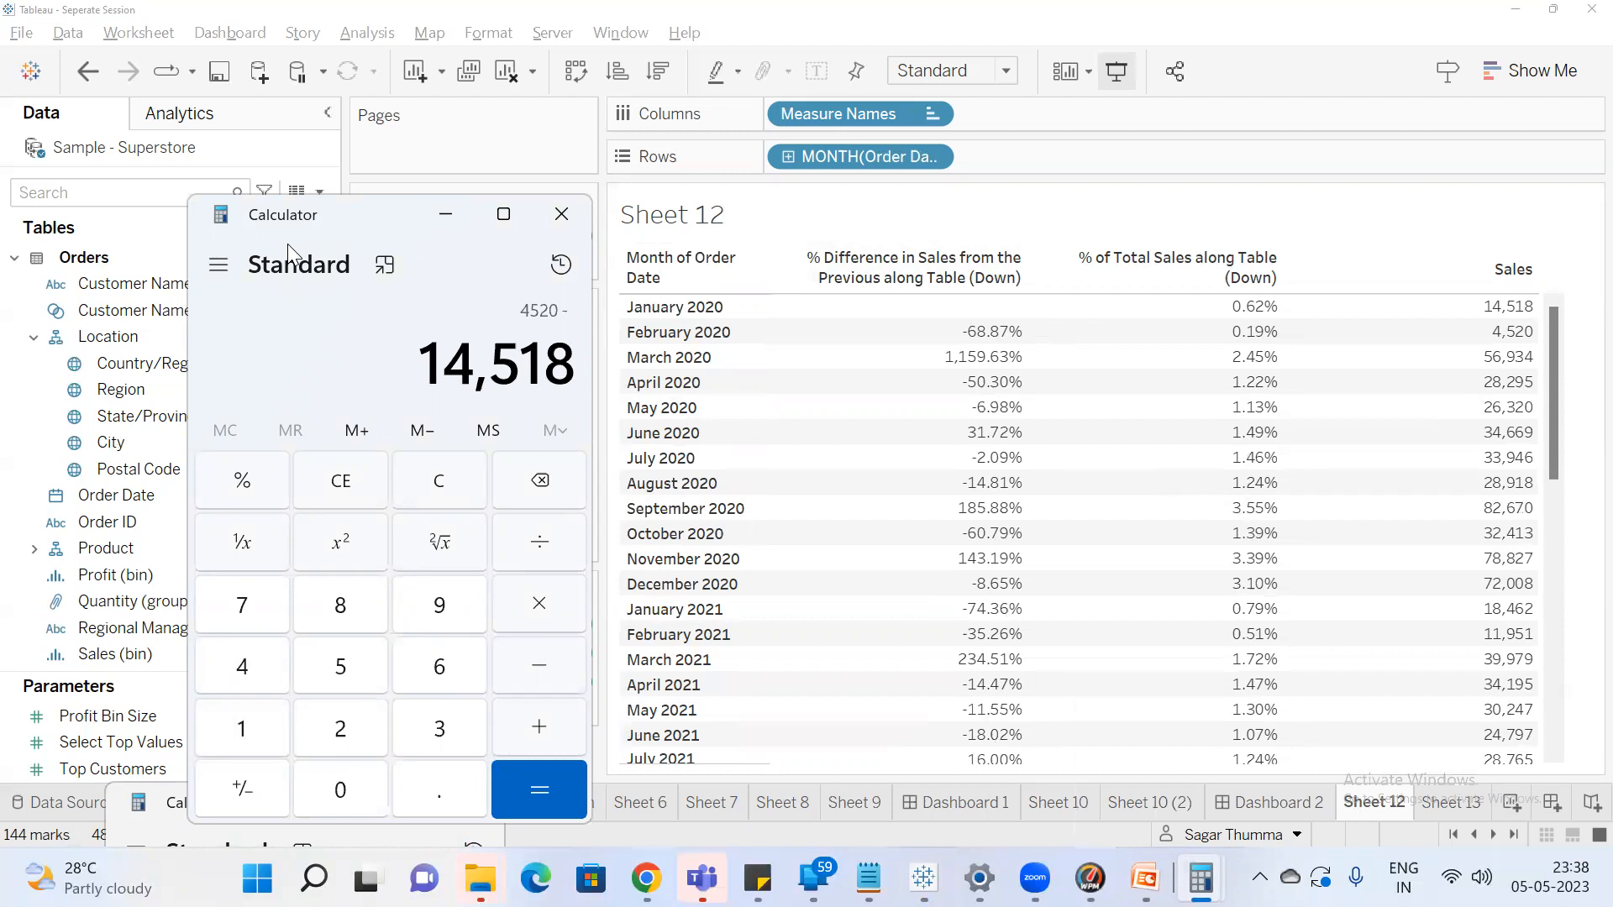
{"action": "key", "text": "Return"}
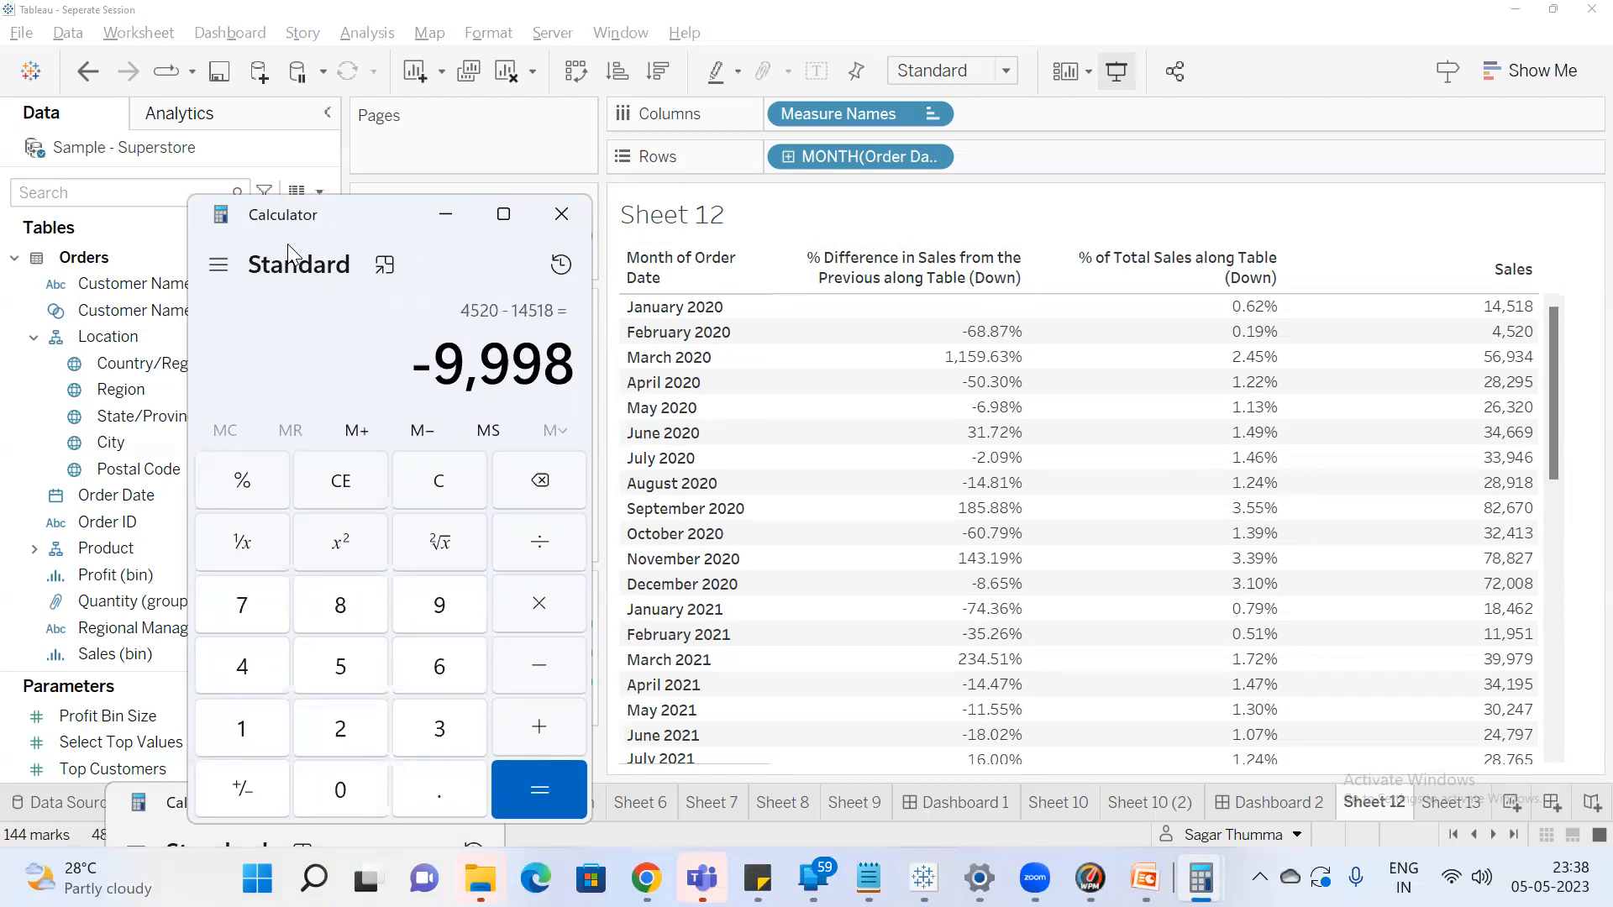
Divide the February difference by January 2020's sales, 14518
{"action": "key", "text": "slash"}
{"action": "type", "text": "14511"}
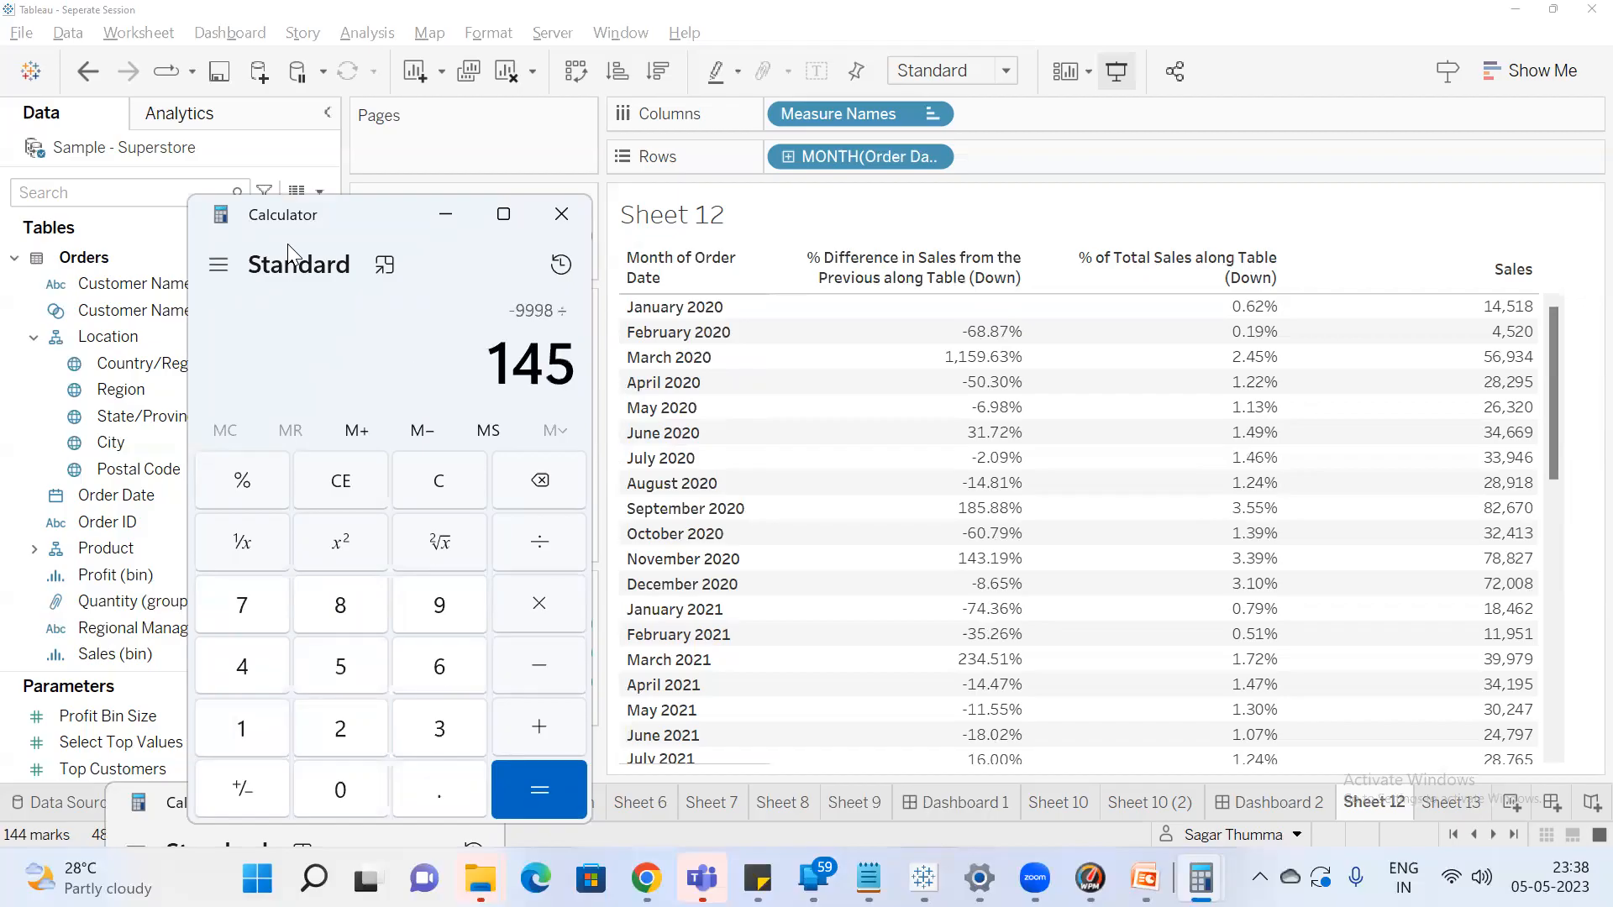
{"action": "key", "text": "BackSpace"}
{"action": "type", "text": "8"}
{"action": "key", "text": "Return"}
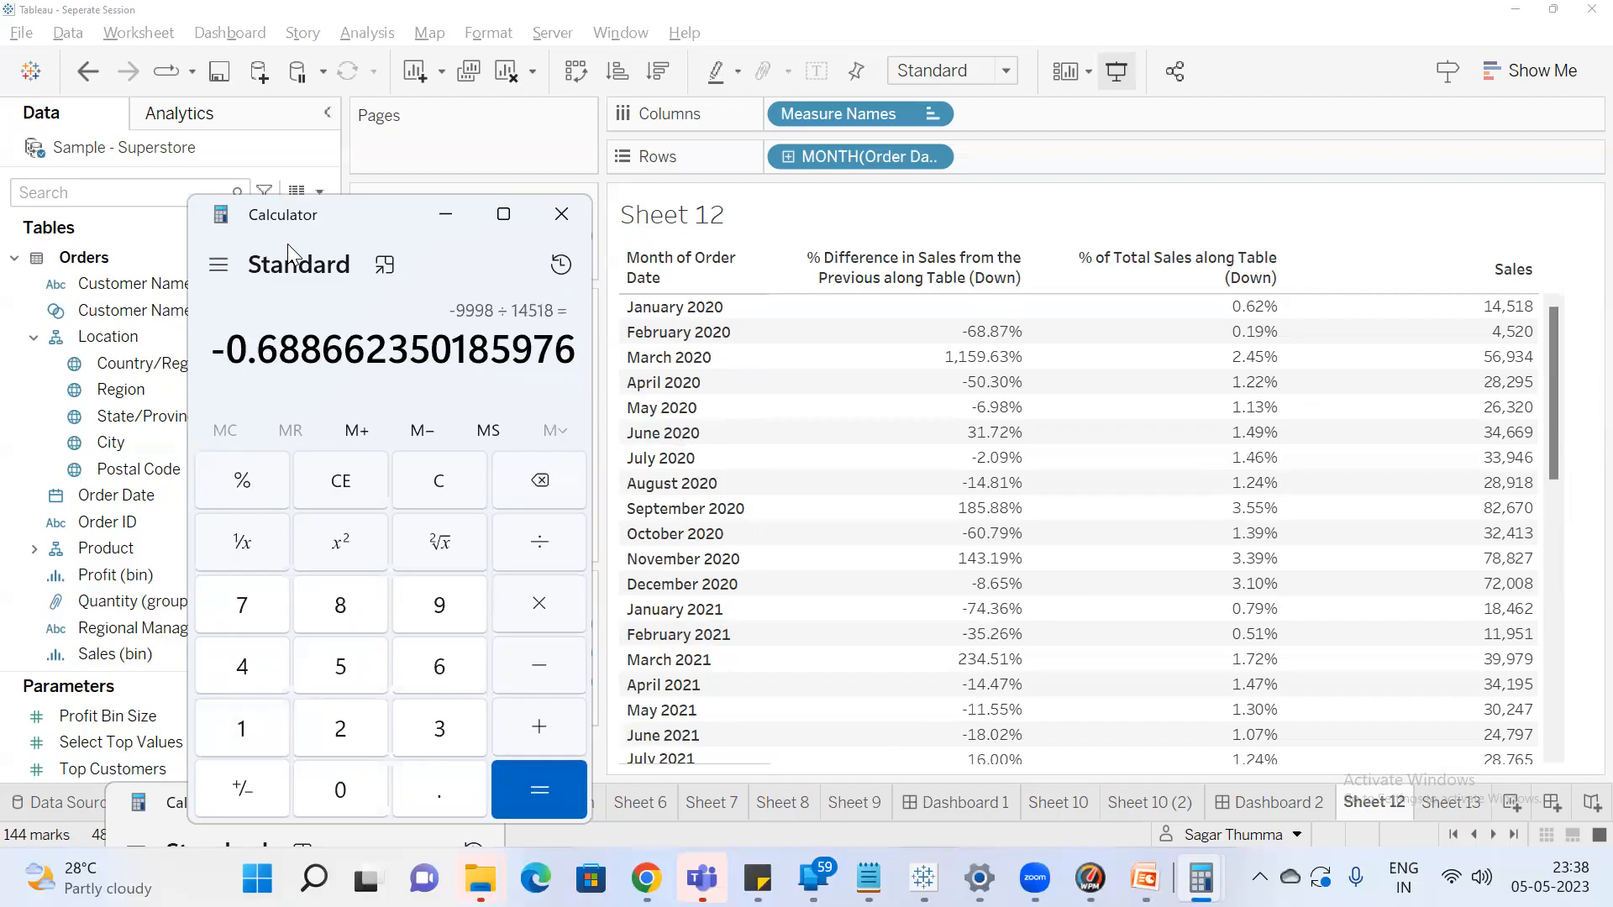
Multiply the February quotient by 100 and compare the result with February 2020's % Difference in Sales in the Tableau table
{"action": "left_click", "coordinate": [537, 604]}
{"action": "left_click", "coordinate": [242, 730]}
{"action": "left_click", "coordinate": [332, 787]}
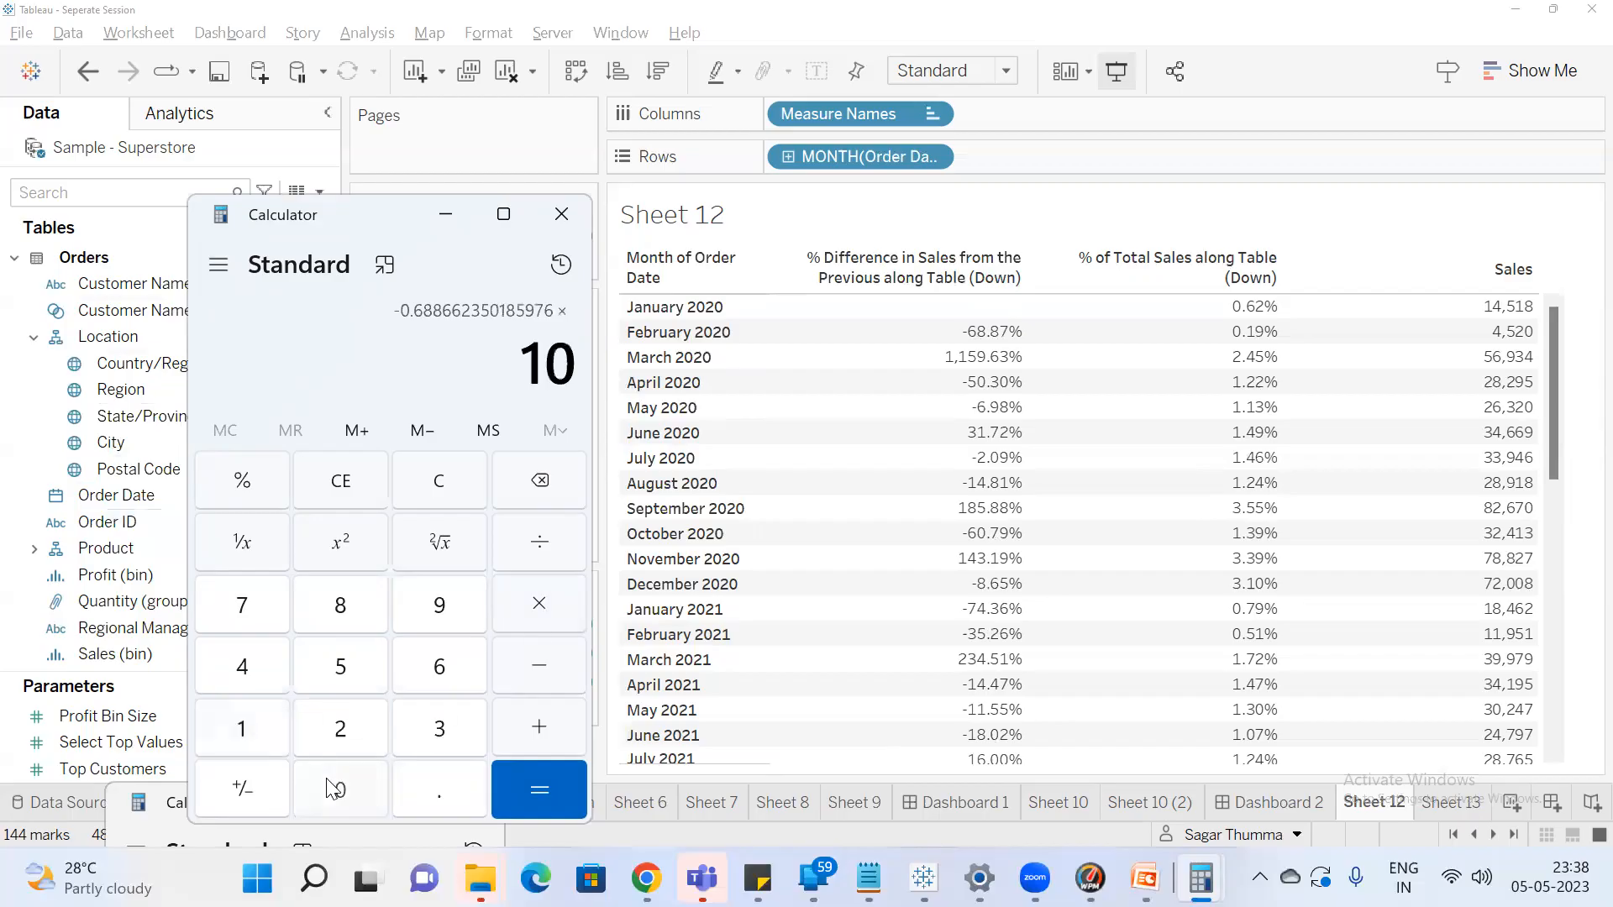
{"action": "left_click", "coordinate": [334, 789]}
{"action": "left_click", "coordinate": [559, 791]}
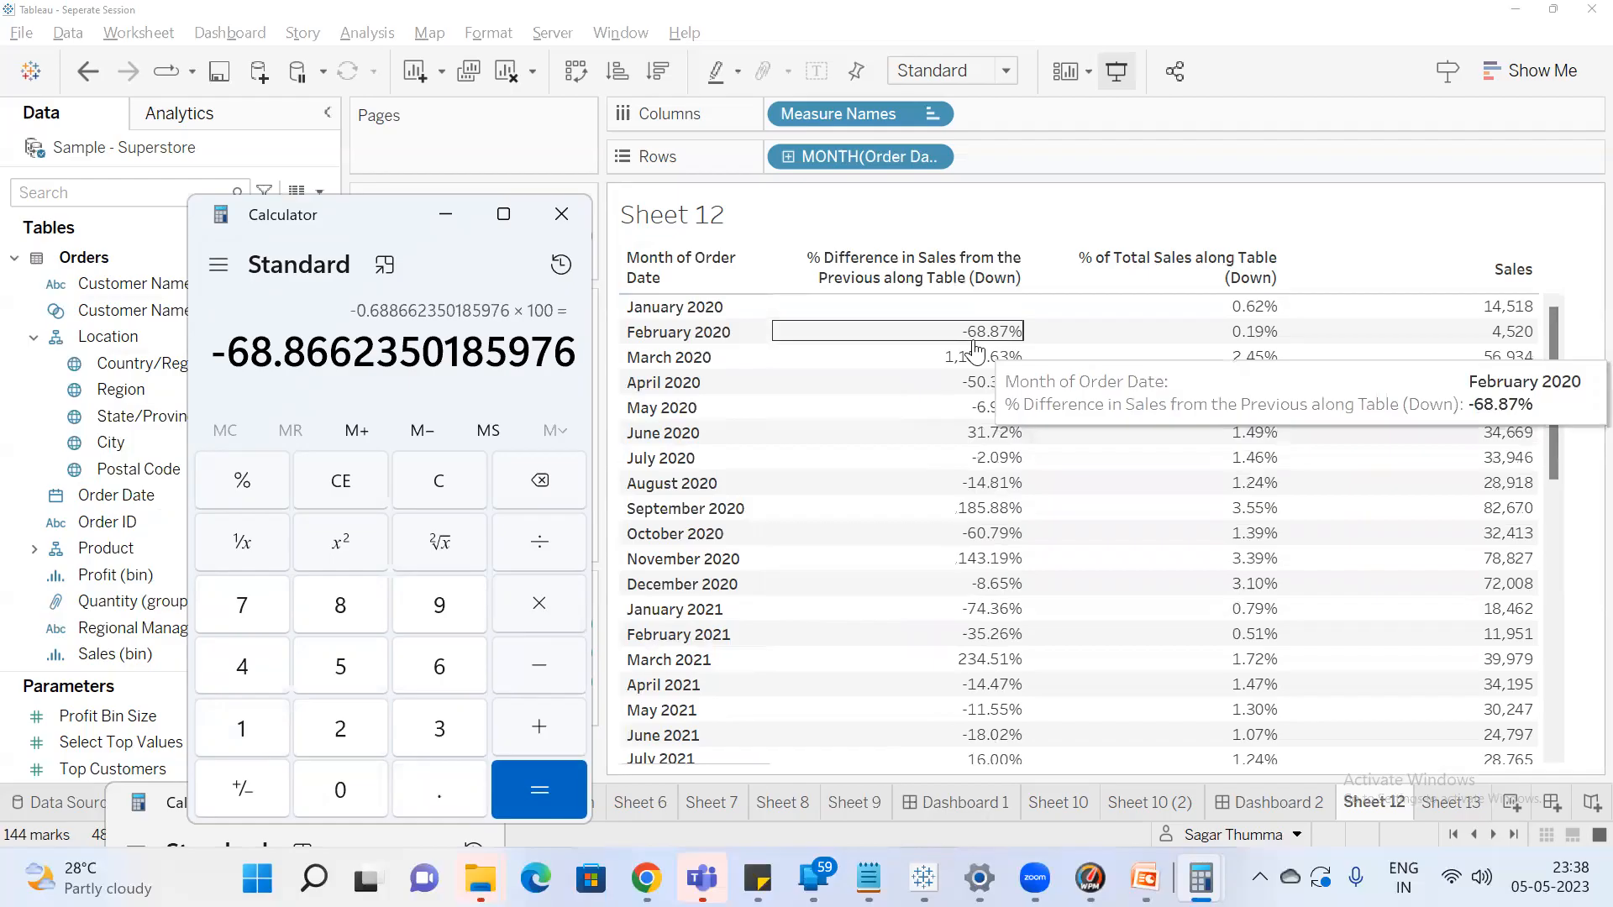
Clear Calculator and subtract February 2020's sales, 4520, from March 2020's sales, 56934
{"action": "key", "text": "Escape"}
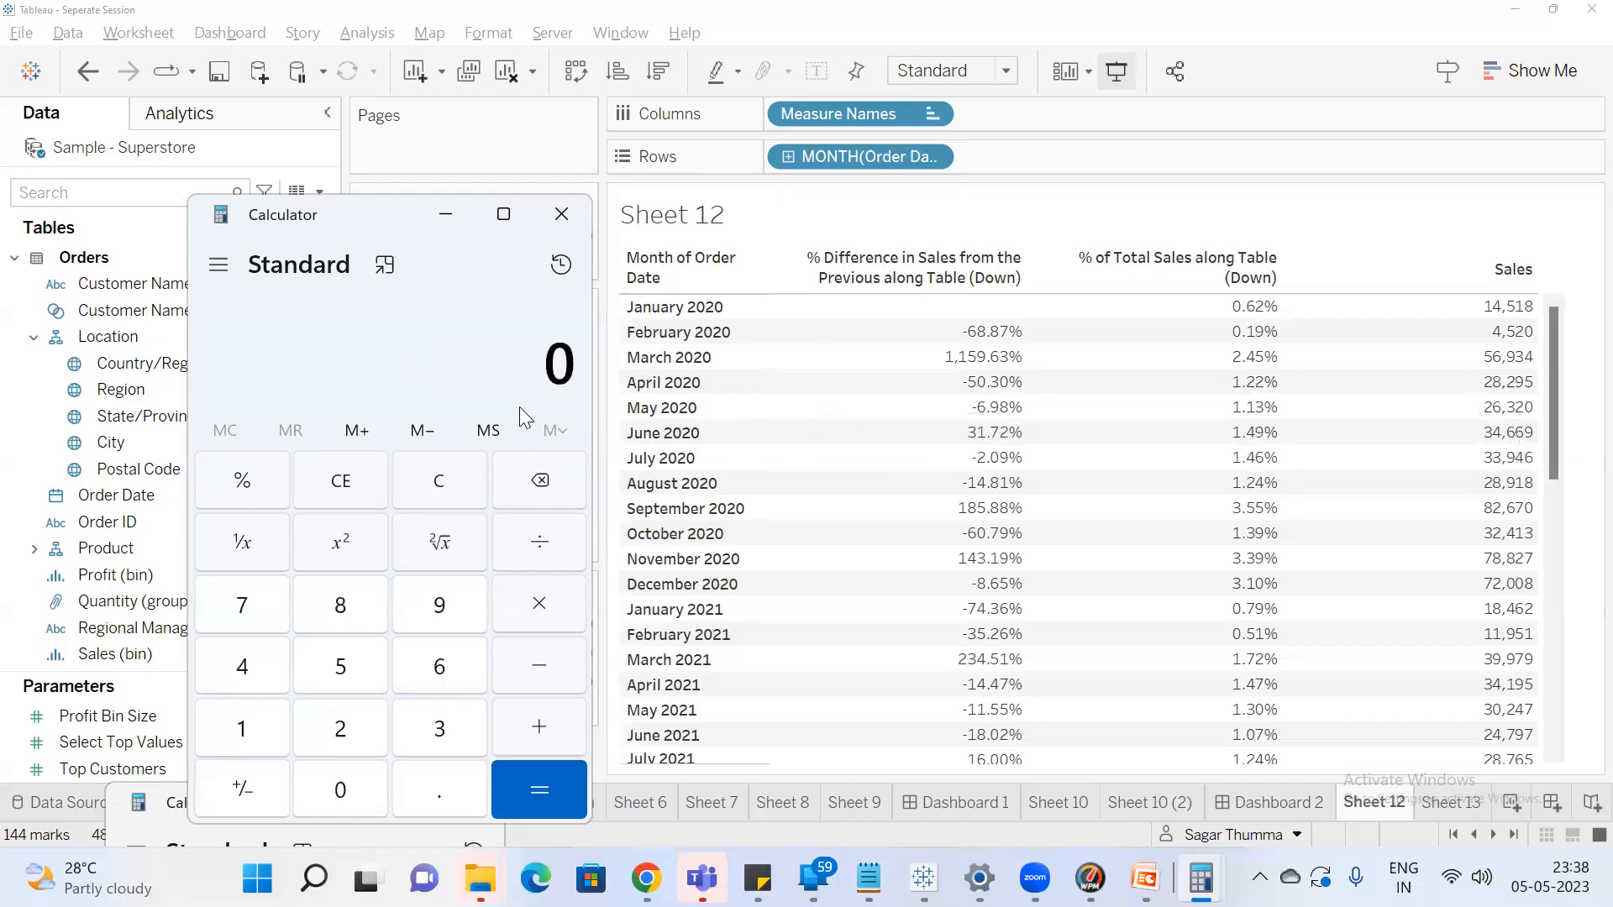
{"action": "type", "text": "56,934"}
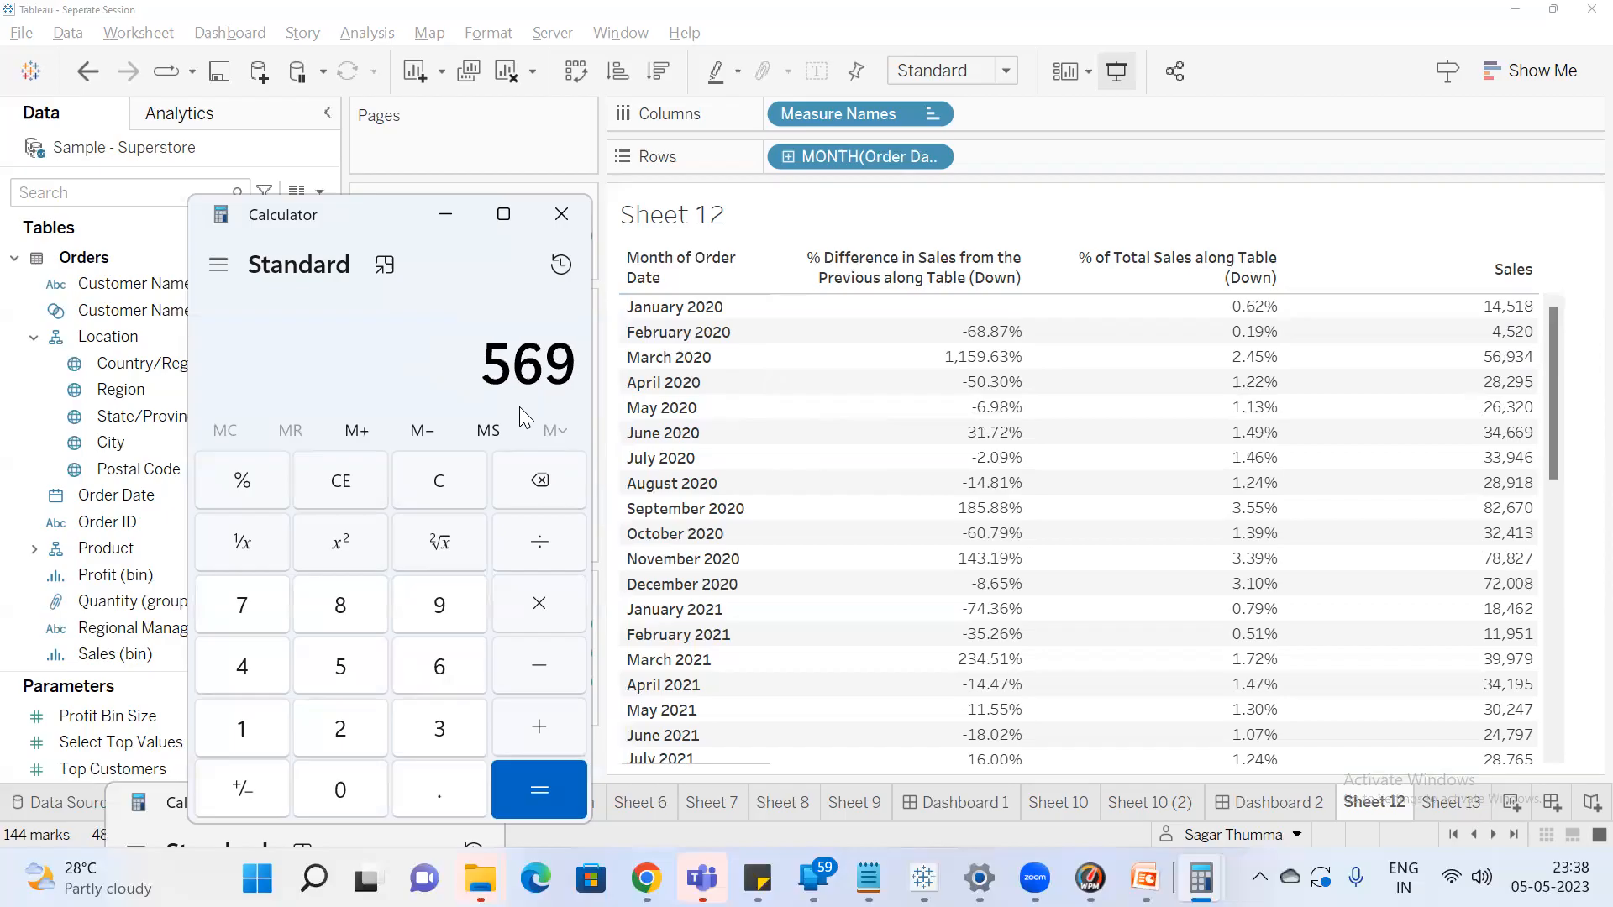
{"action": "key", "text": "minus"}
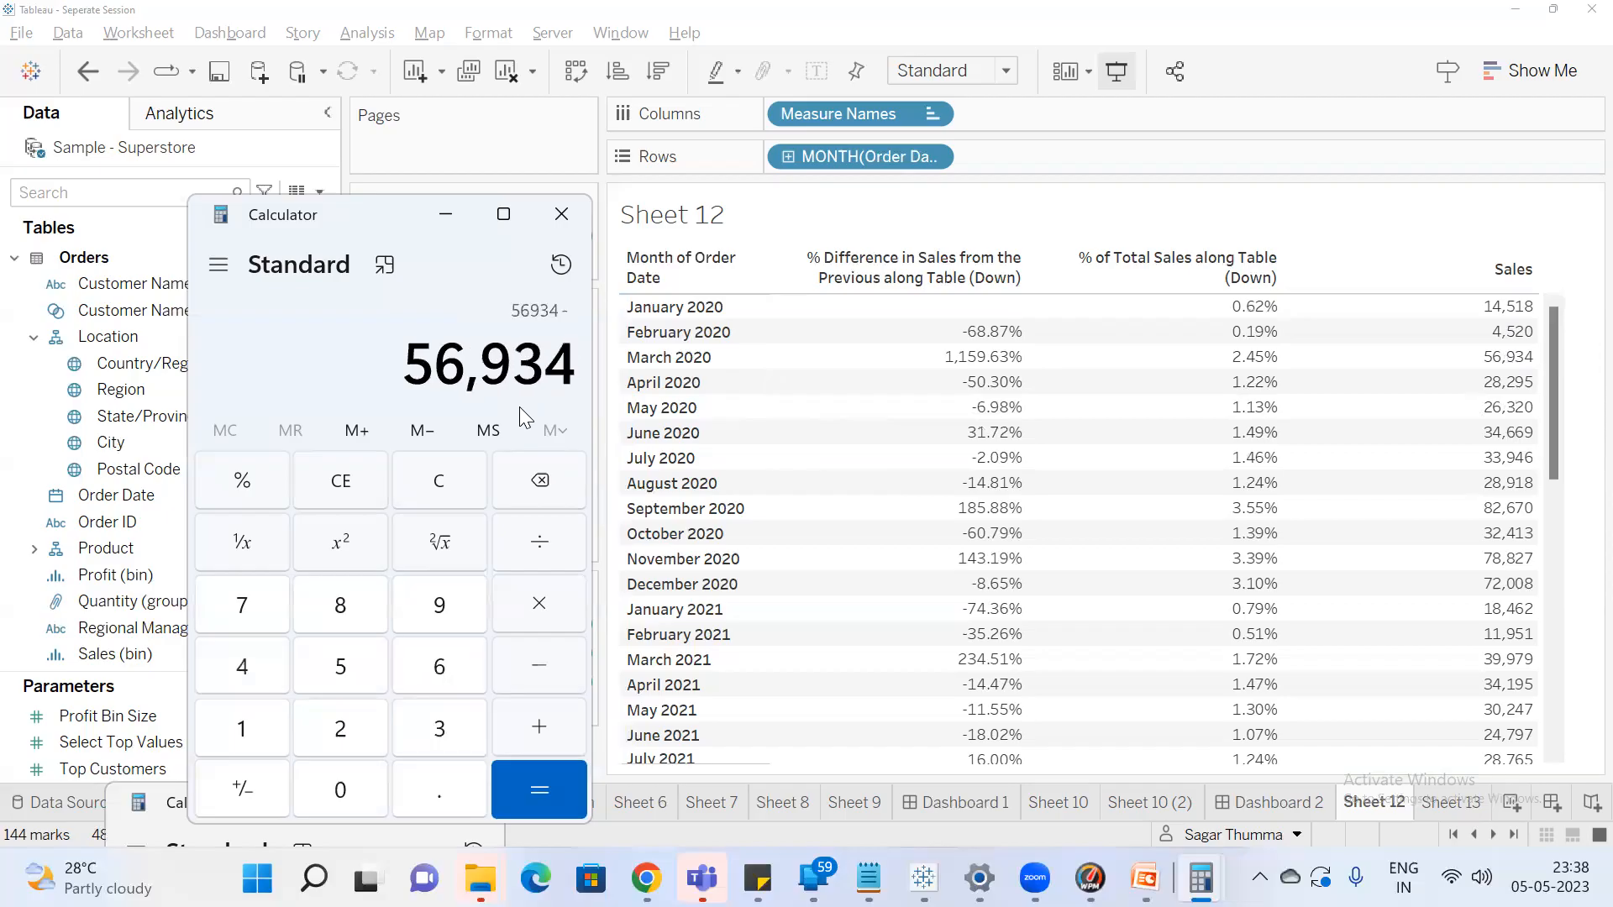
{"action": "type", "text": "4520"}
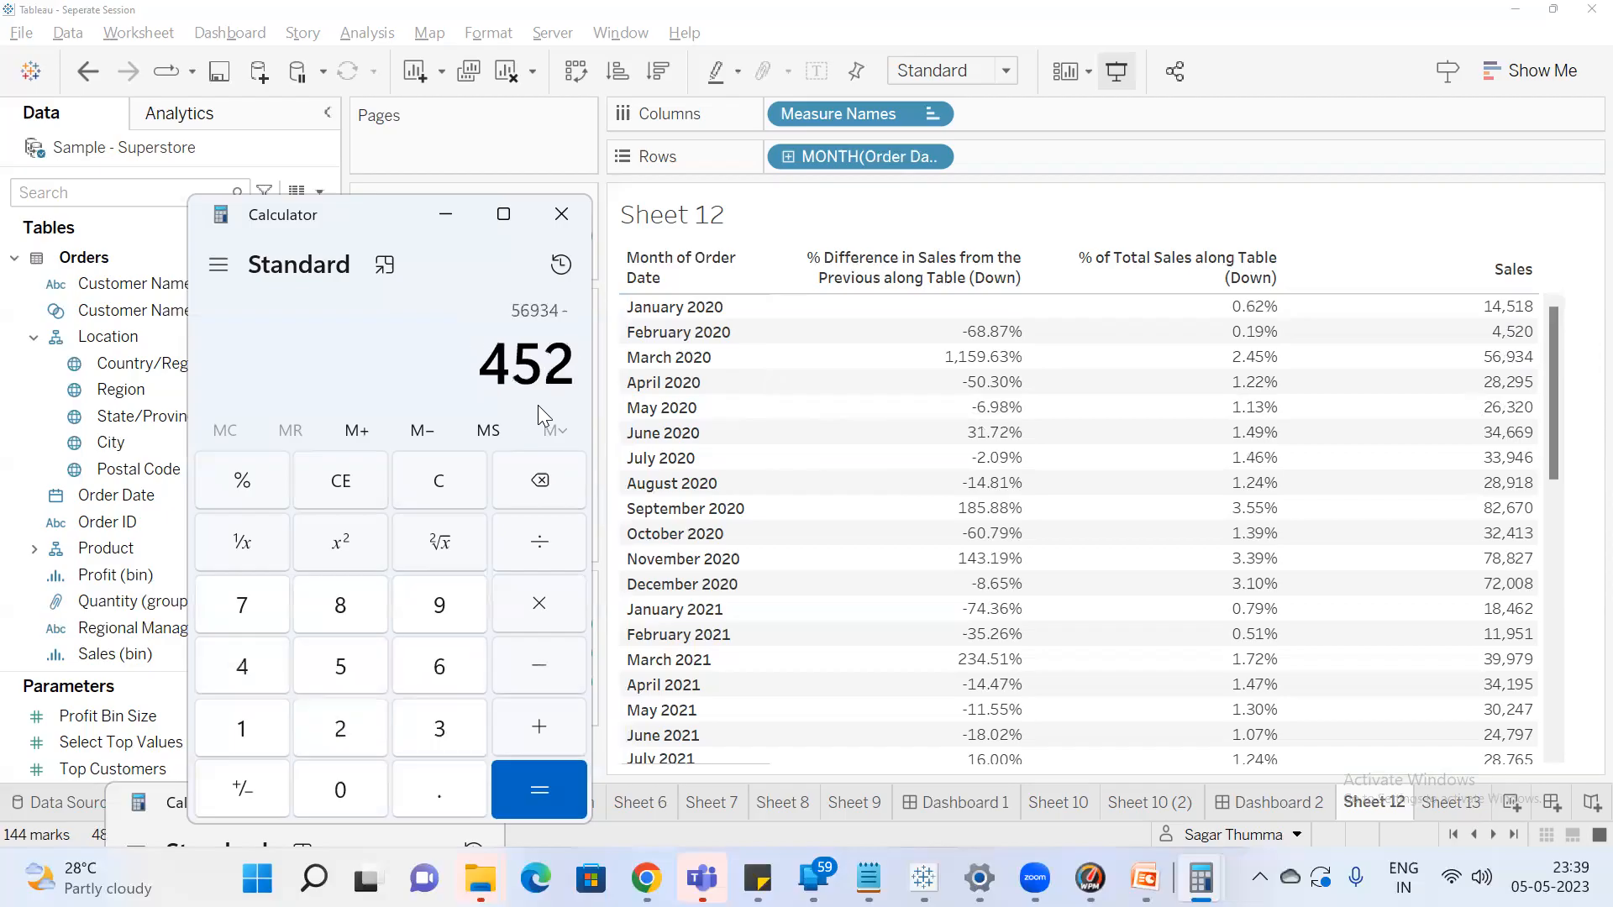
{"action": "key", "text": "Return"}
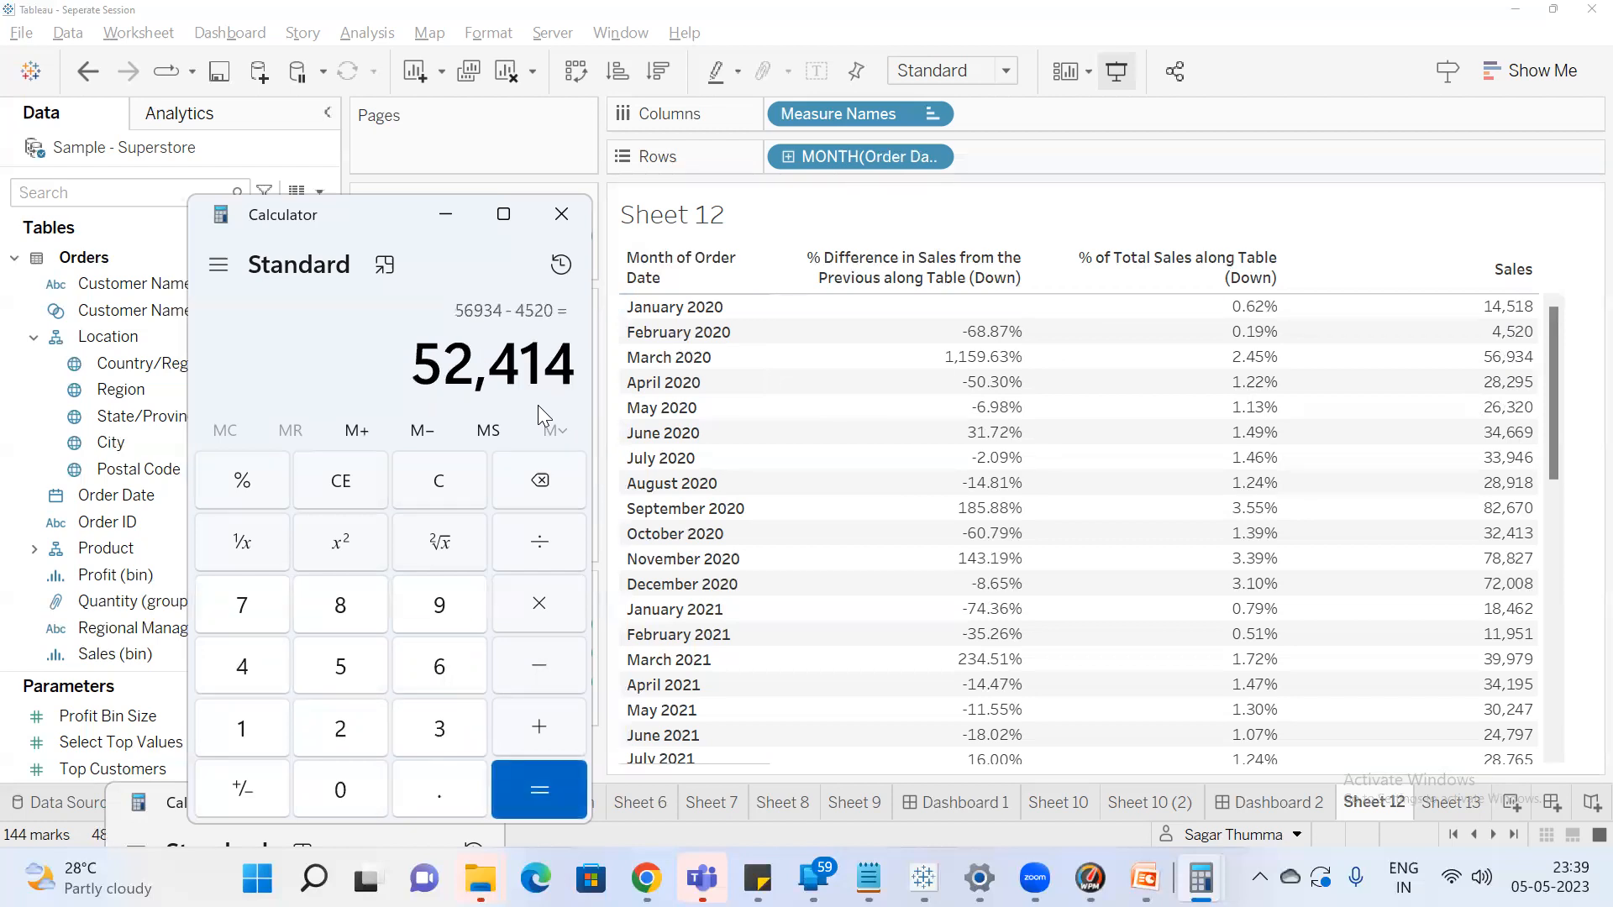
Divide the March difference by 4520 and try to multiply the quotient by 100
{"action": "key", "text": "slash"}
{"action": "type", "text": "4520"}
{"action": "key", "text": "Return"}
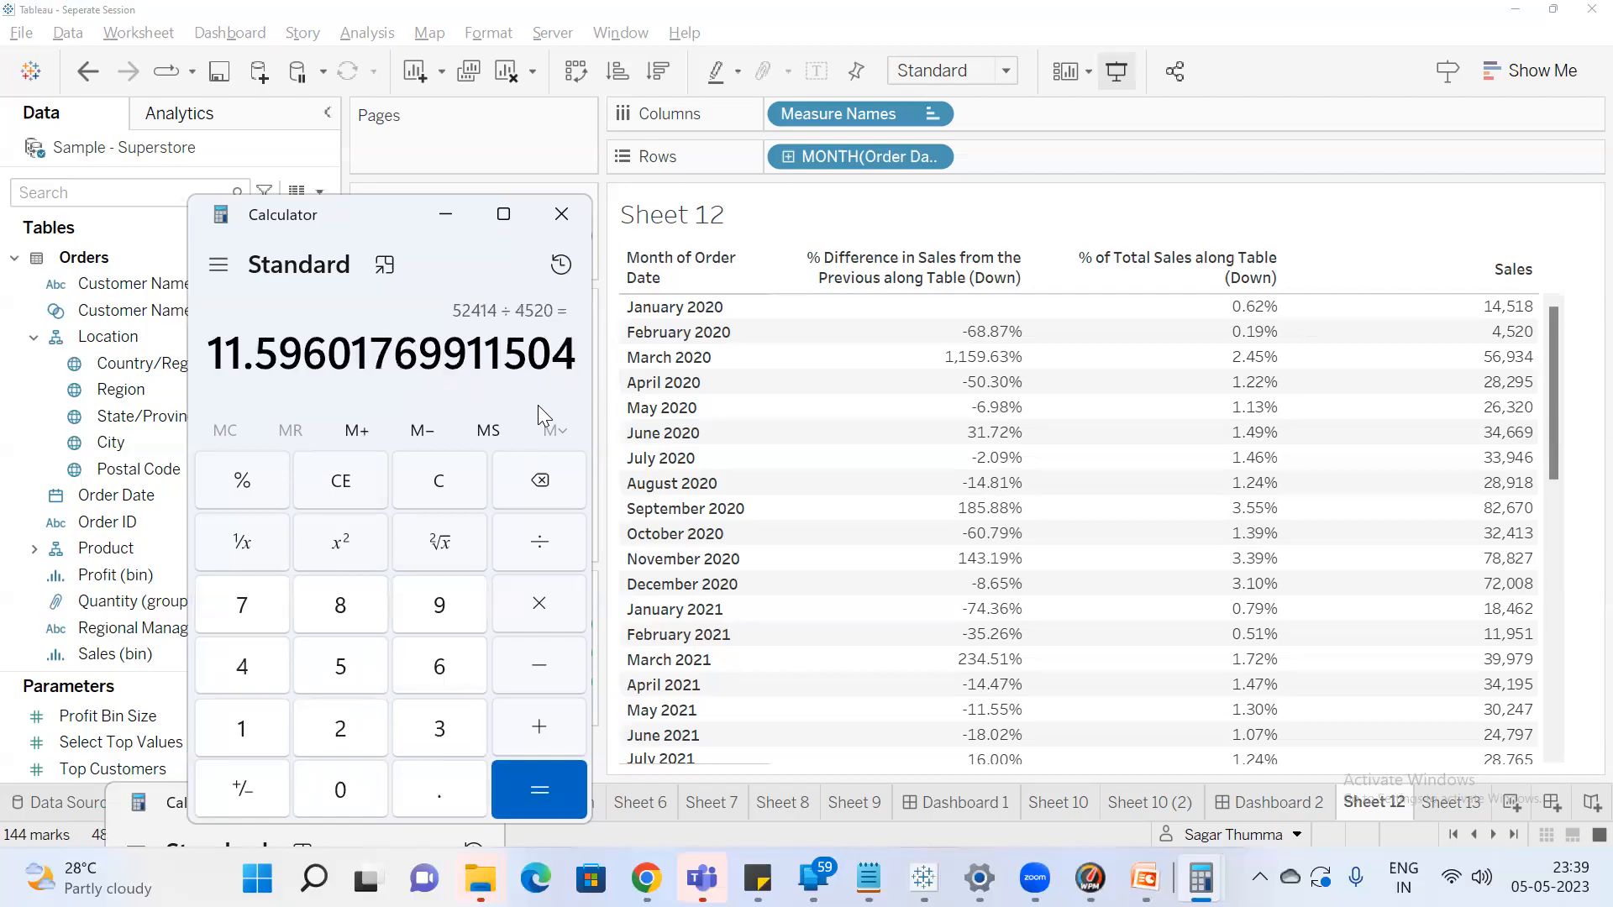
{"action": "key", "text": "asterisk"}
{"action": "type", "text": "100"}
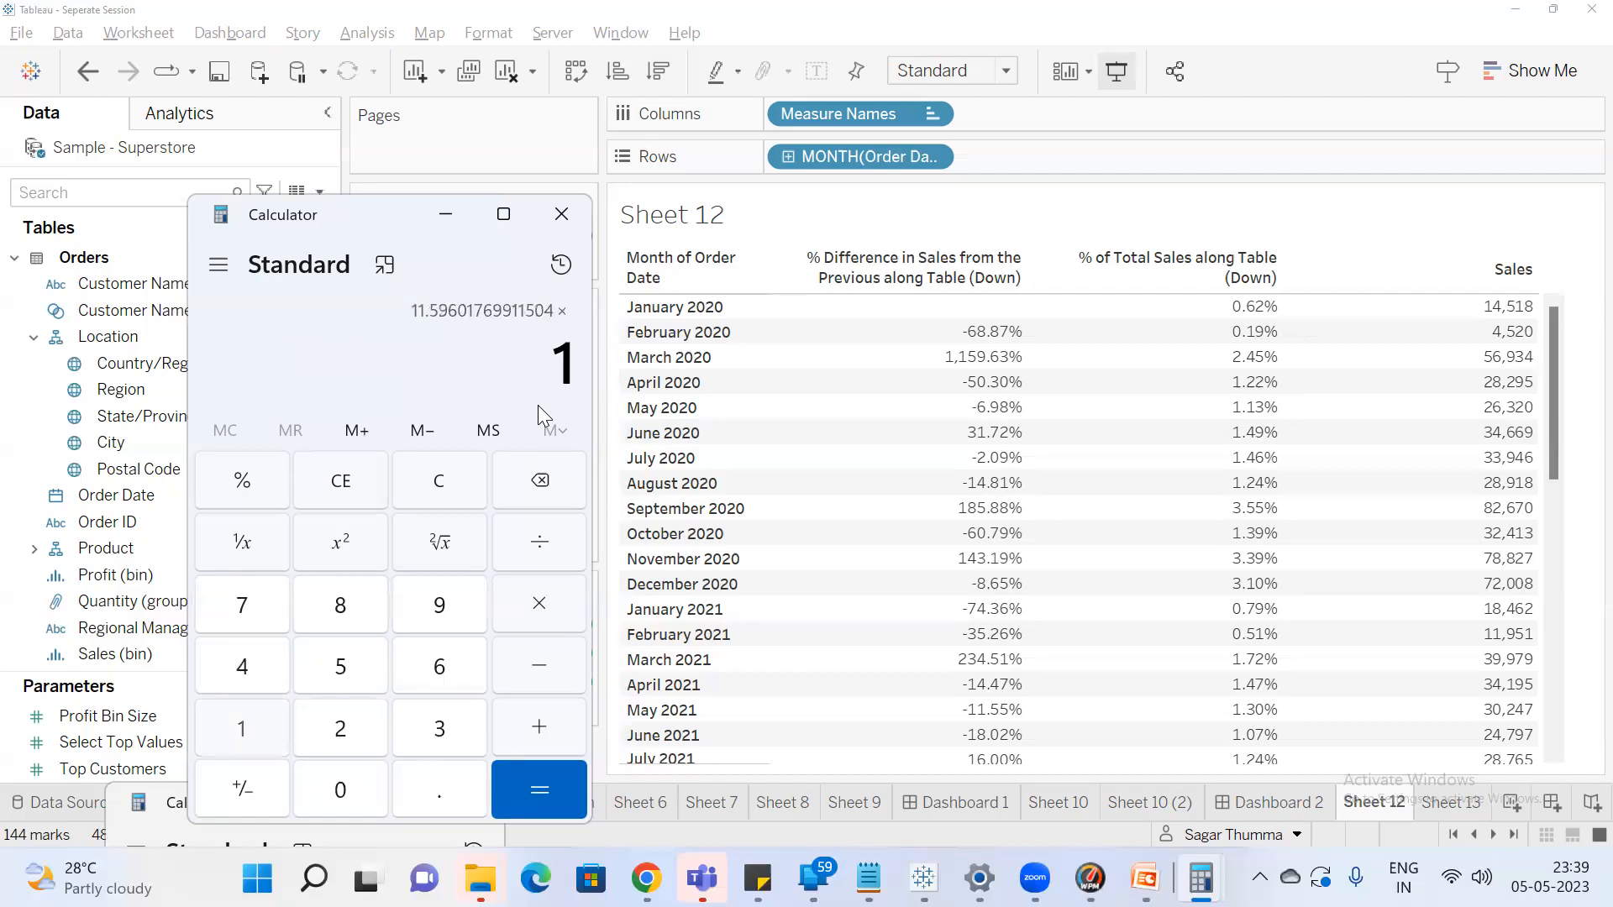
{"action": "key", "text": "Escape"}
{"action": "type", "text": "3"}
{"action": "key", "text": "asterisk"}
{"action": "type", "text": "100"}
{"action": "key", "text": "Return"}
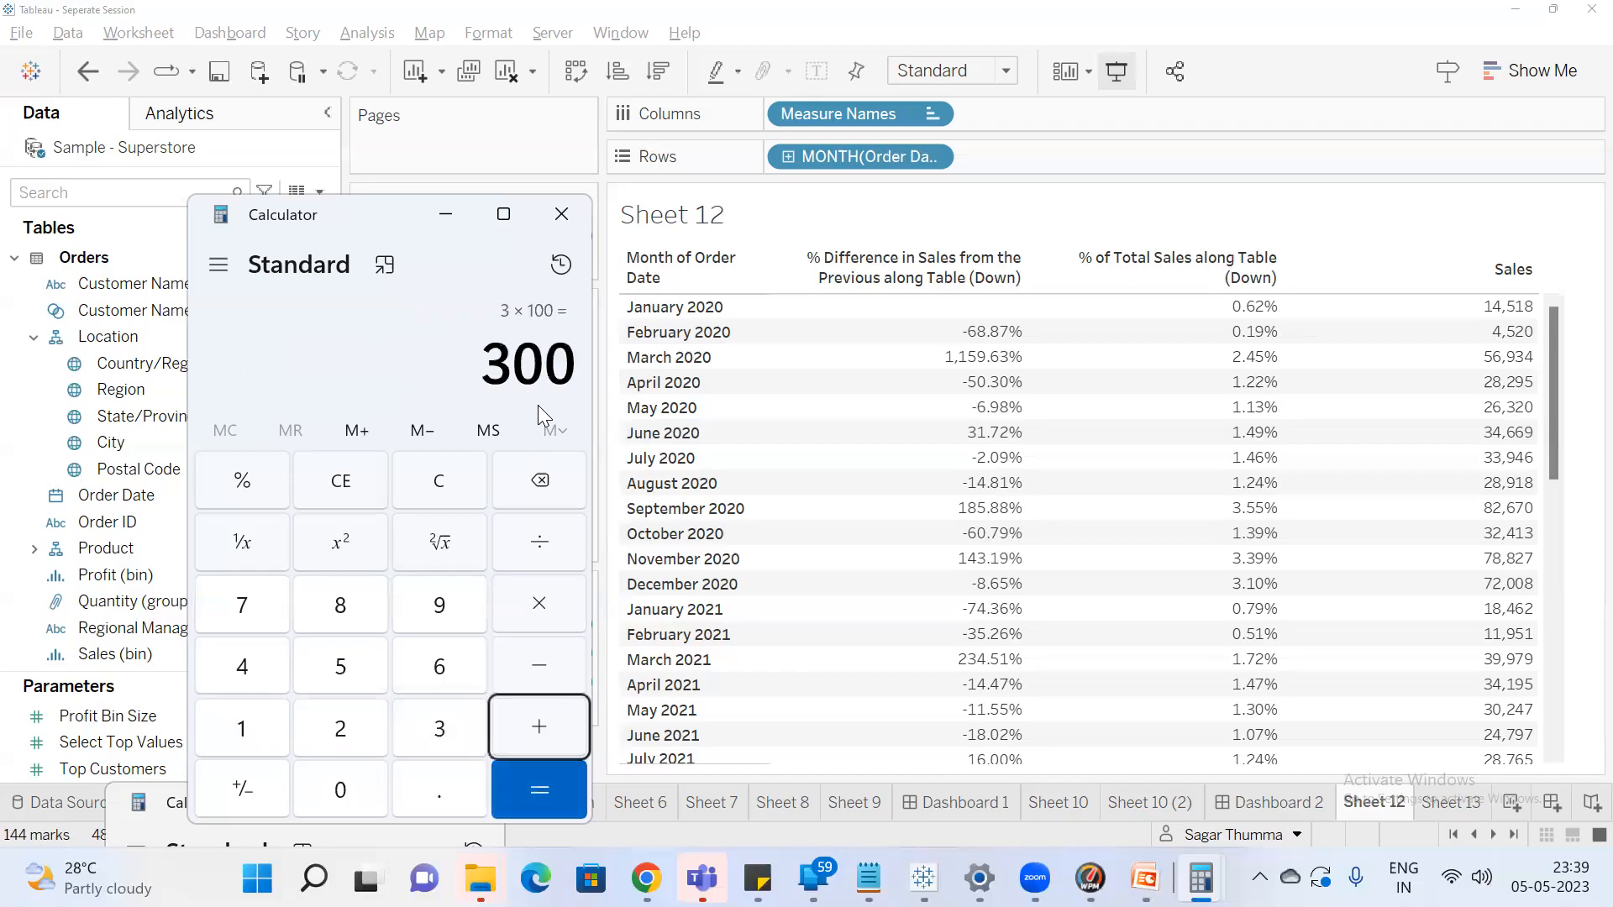
Clear Calculator, subtract 4520 from March 2020's sales, 56934, again and divide the difference by 4520
{"action": "key", "text": "Escape"}
{"action": "type", "text": "56"}
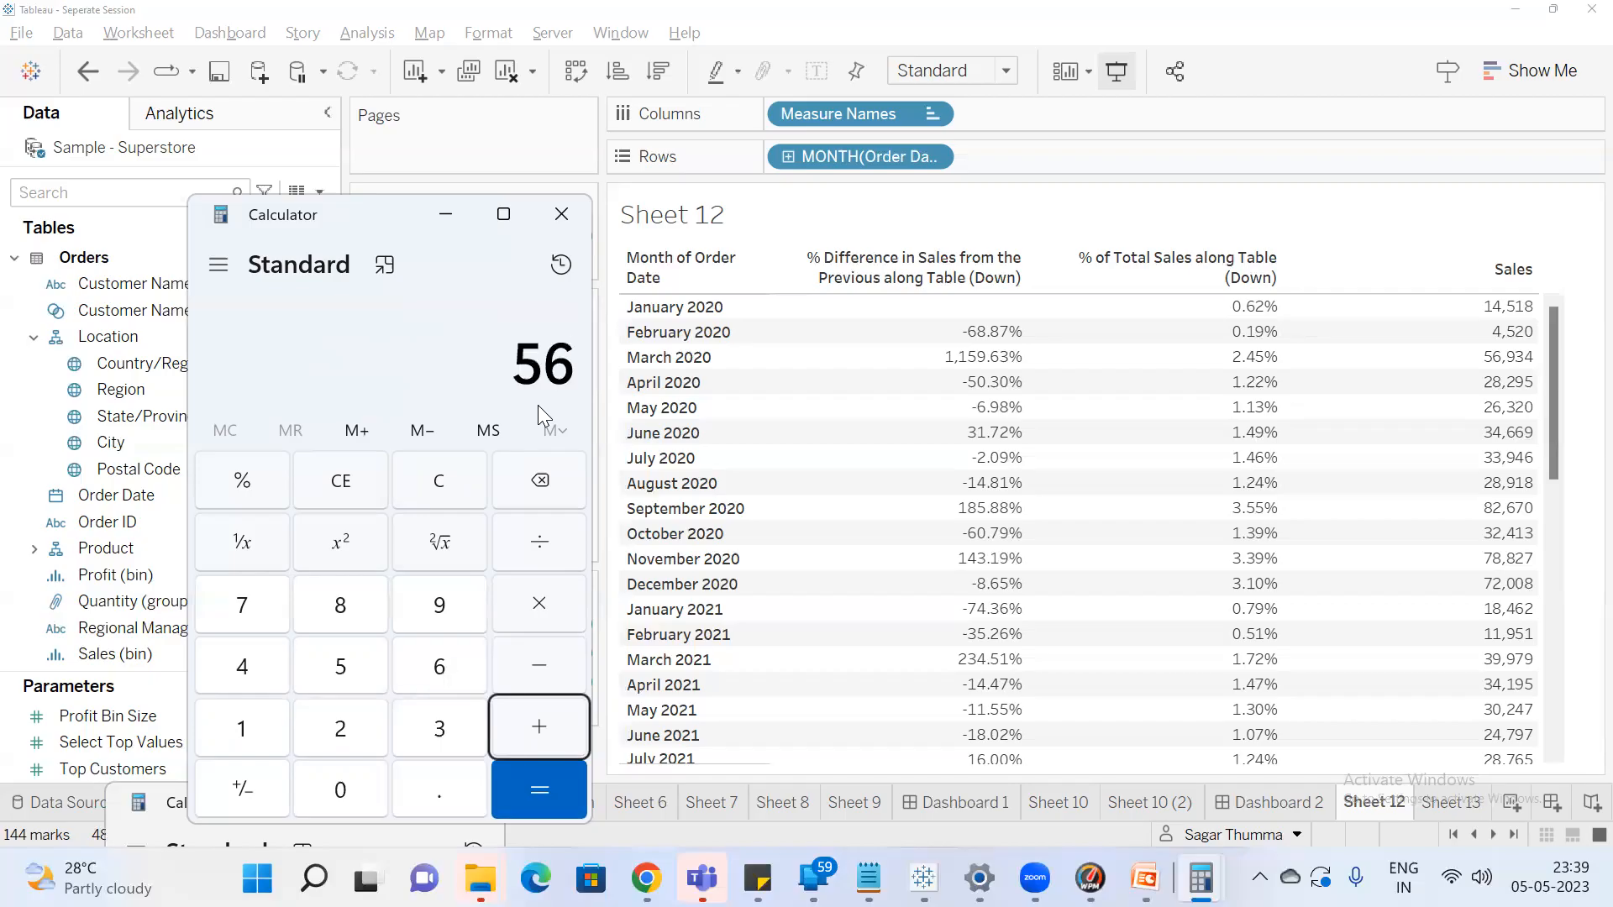
{"action": "type", "text": "934-4520"}
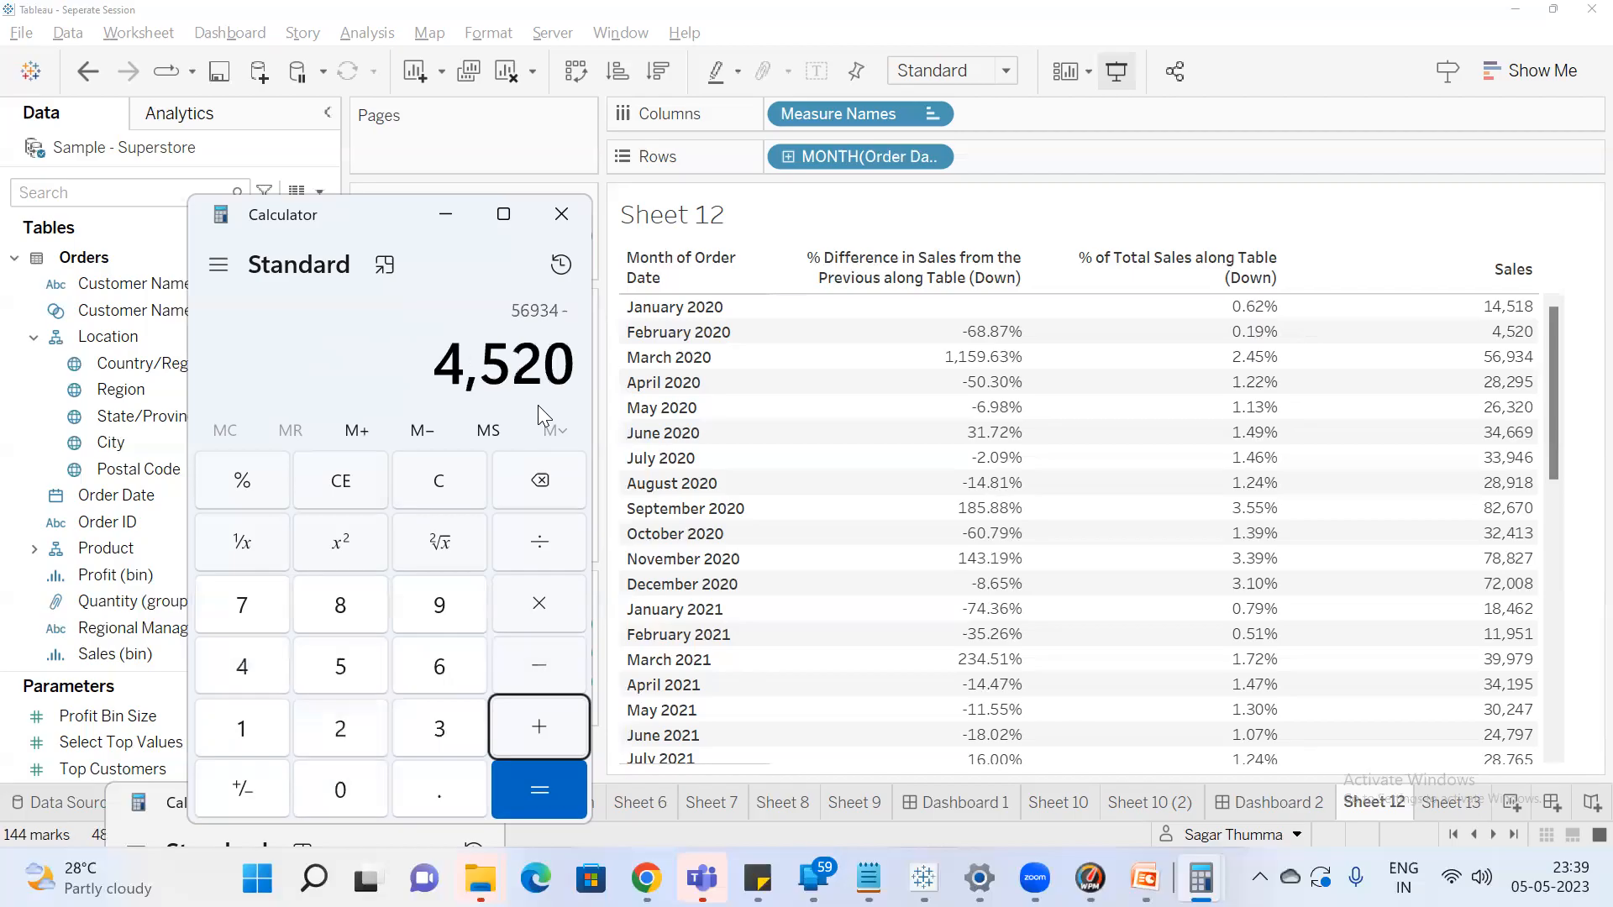
{"action": "key", "text": "slash"}
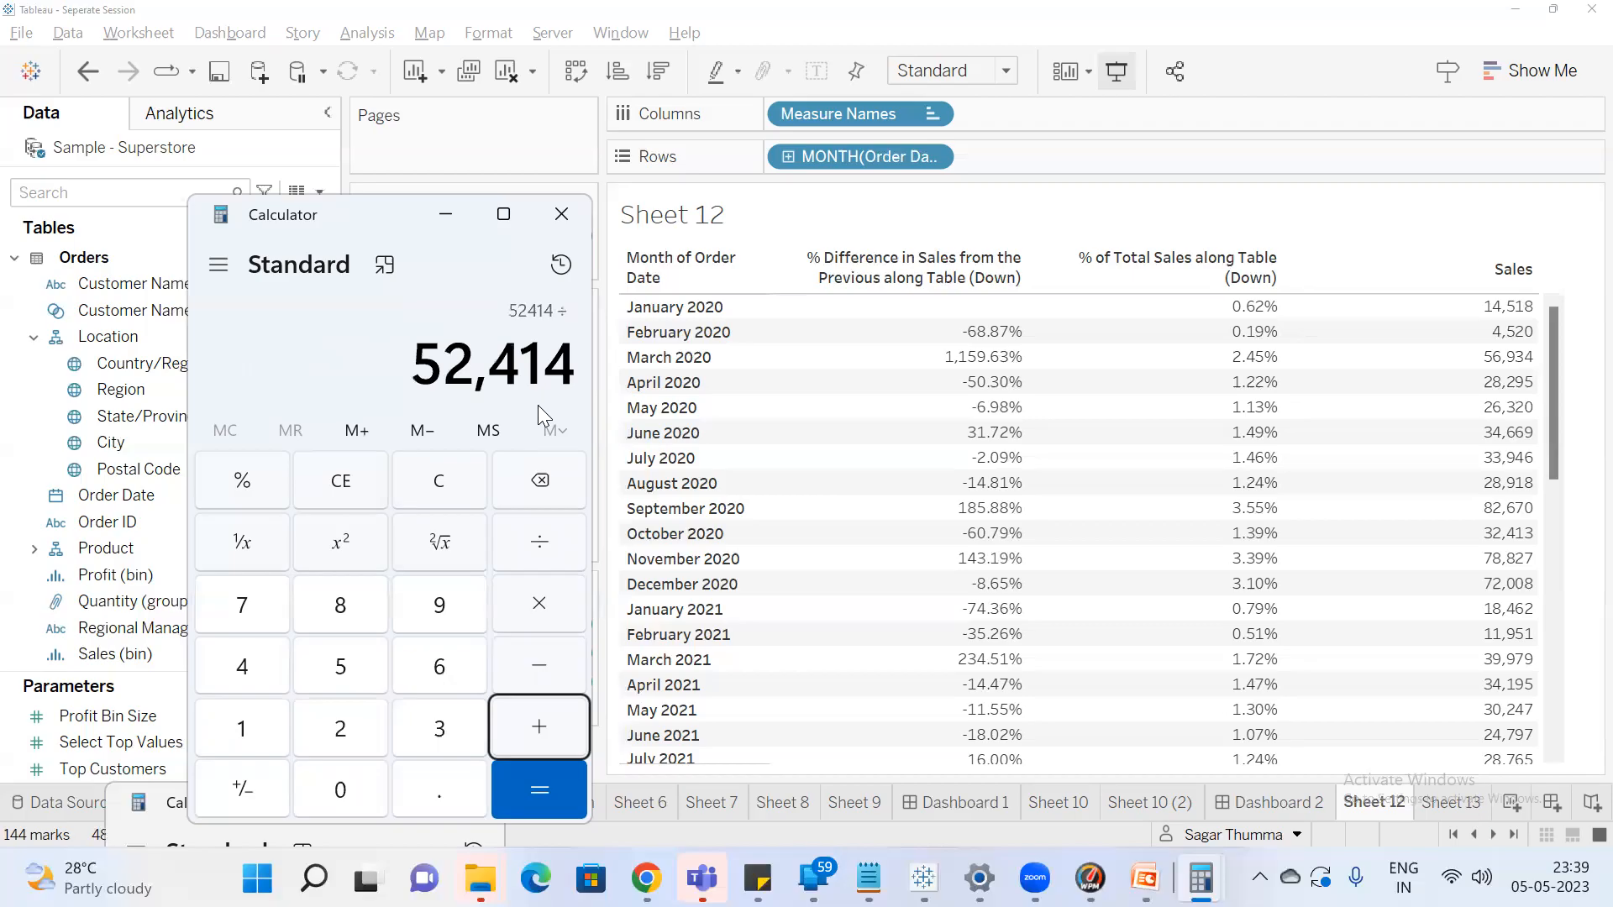
{"action": "type", "text": "4520"}
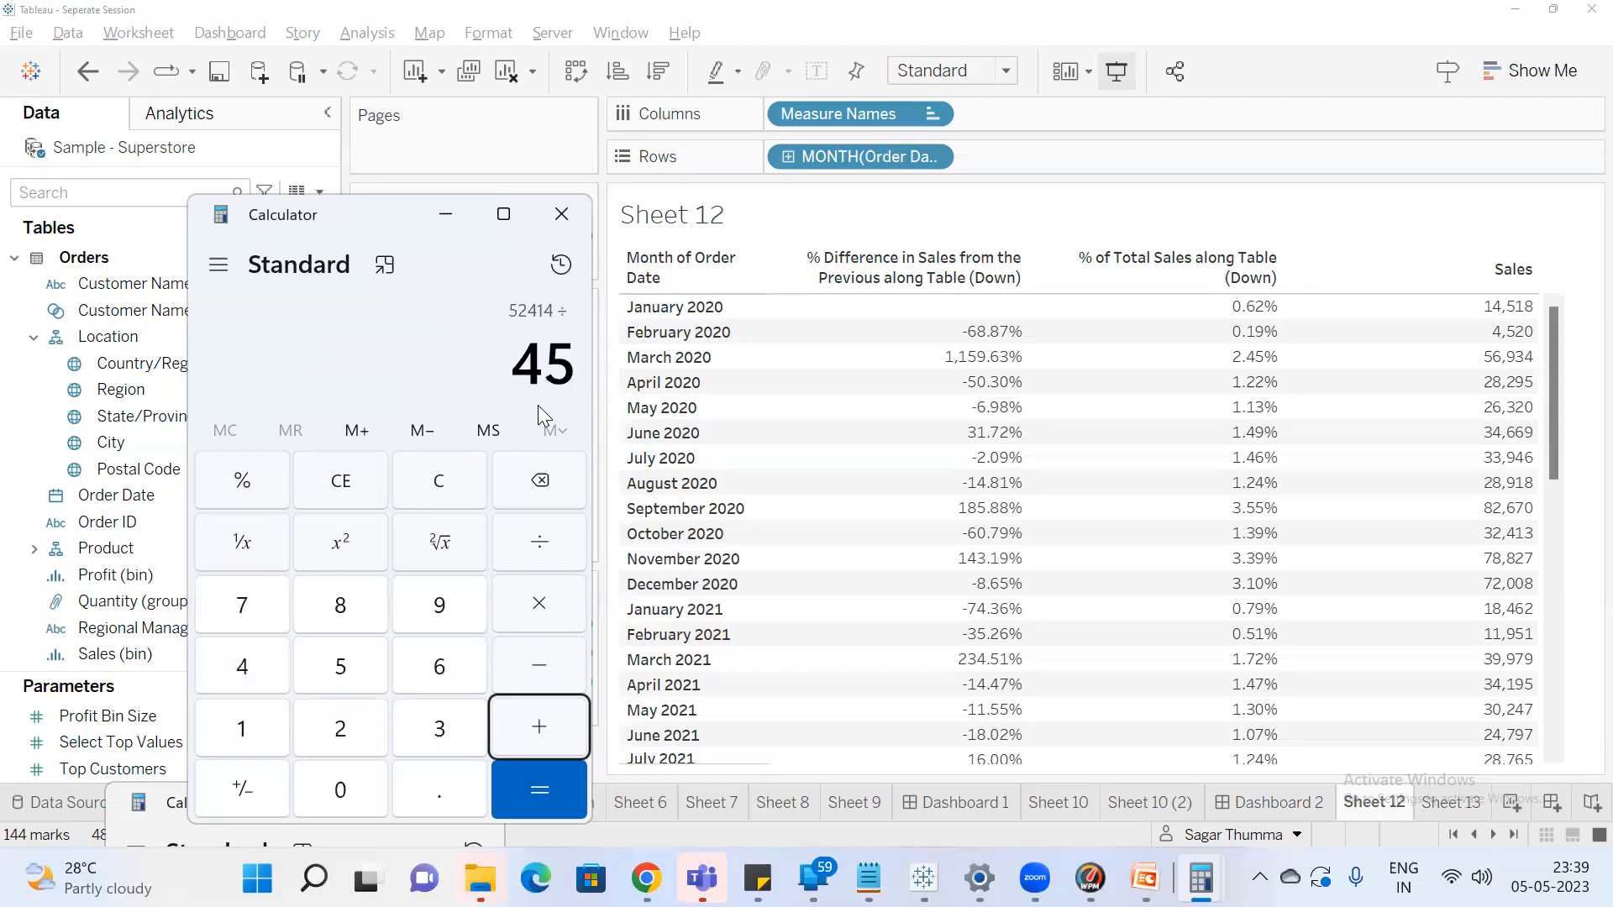
{"action": "key", "text": "Return"}
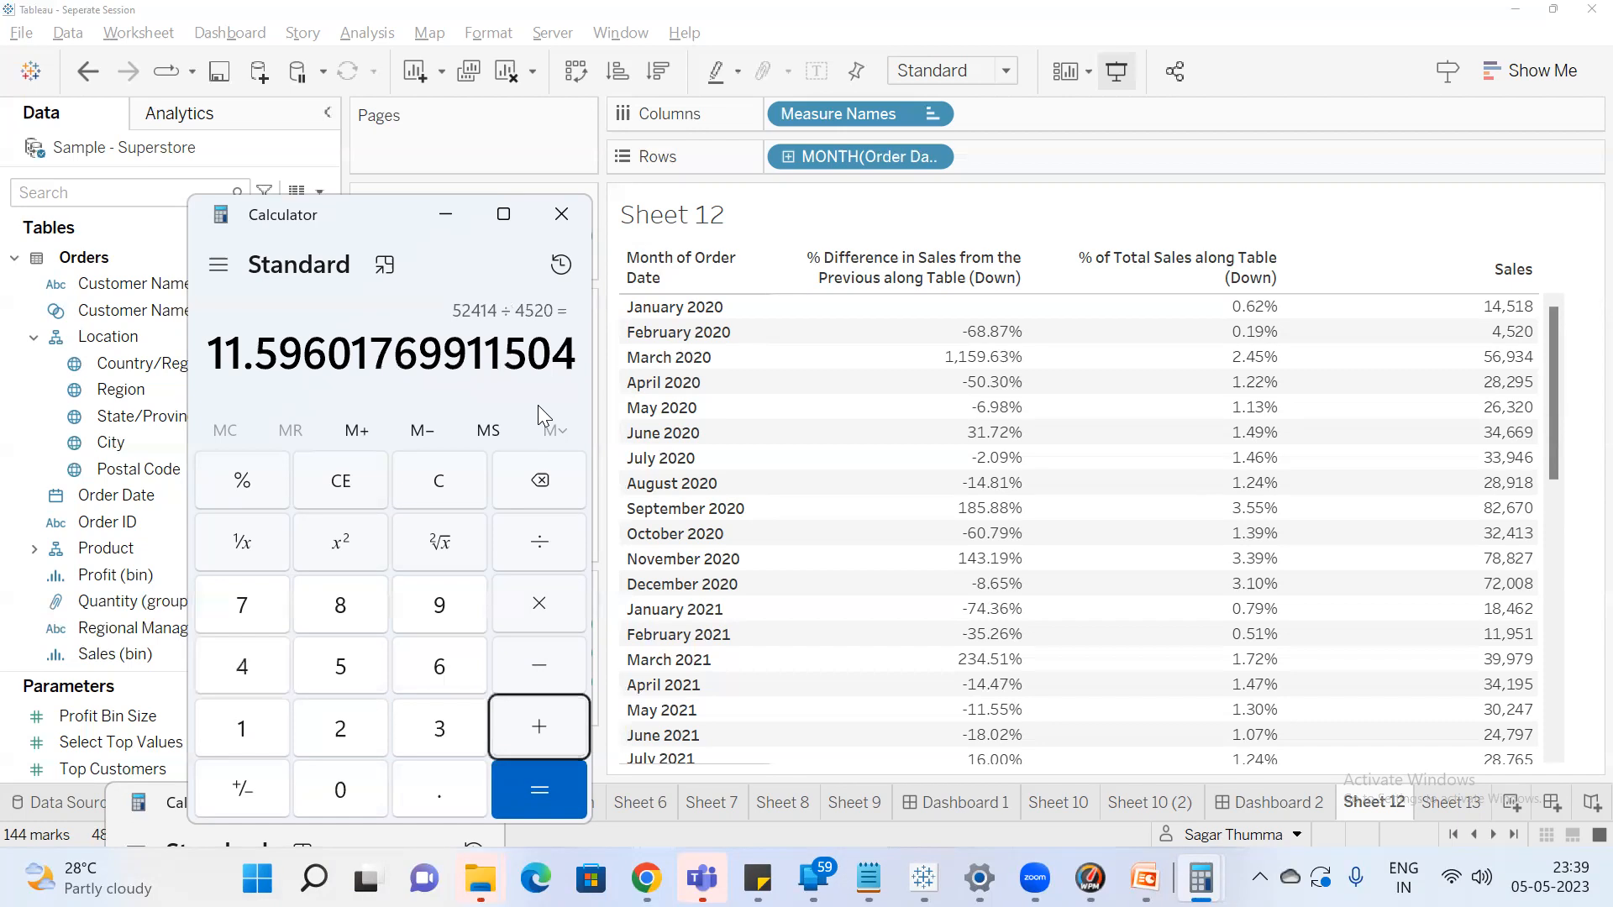
Multiply the March quotient by 100 and compare the result with March 2020's % Difference in Sales in the Tableau table
{"action": "key", "text": "asterisk"}
{"action": "type", "text": "100"}
{"action": "key", "text": "Return"}
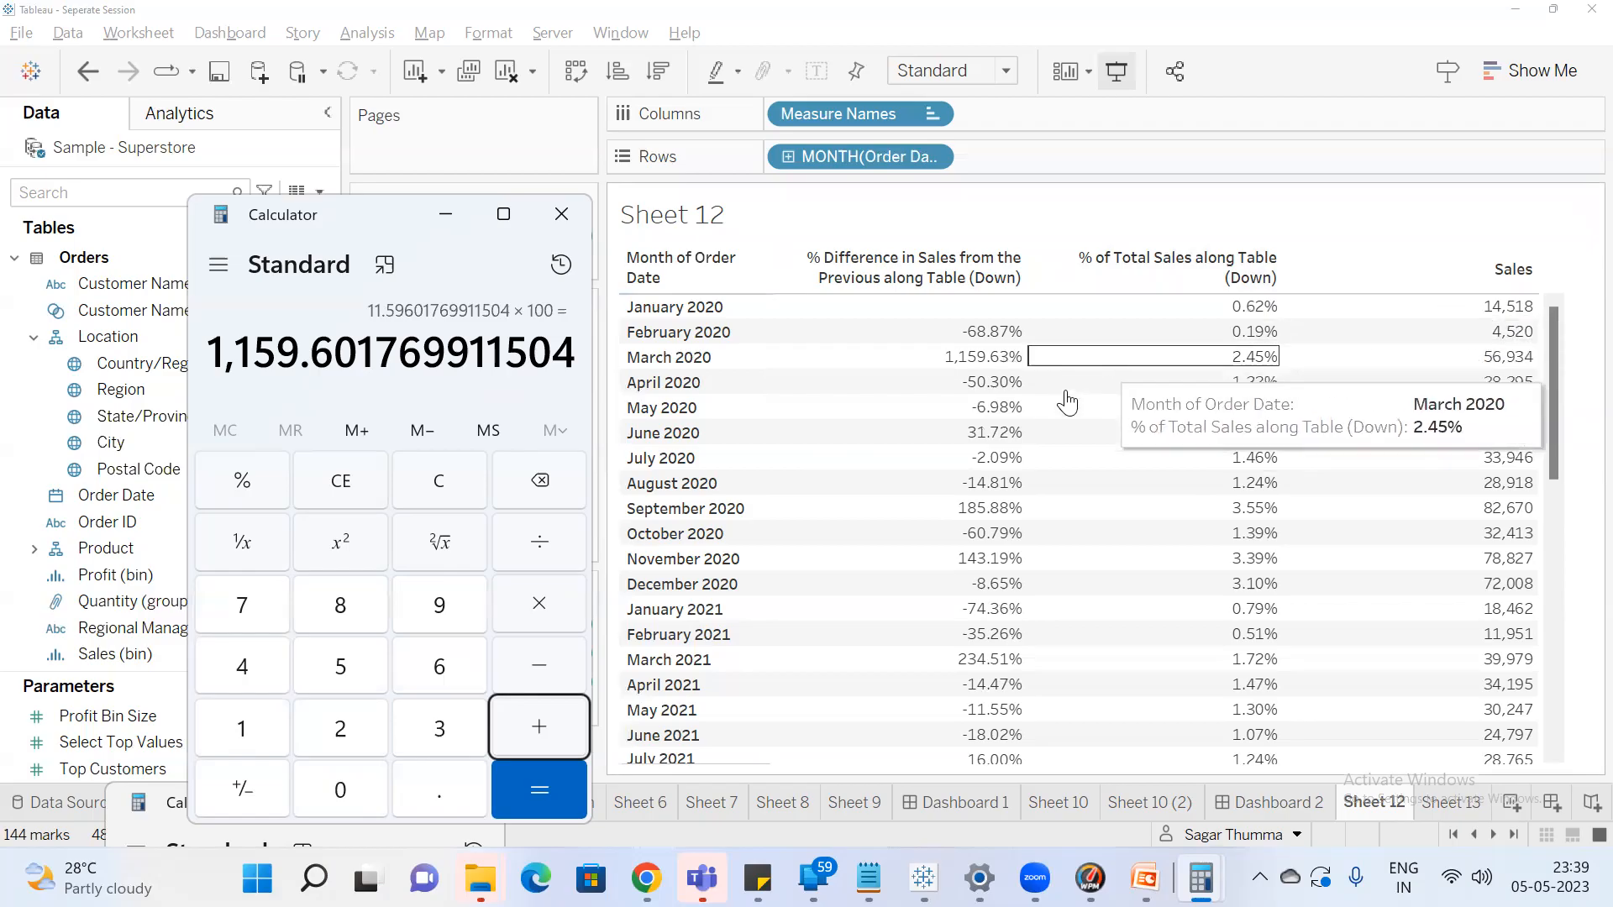
Return to Tableau and switch to the Tableau training - Session17 presentation in PowerPoint
{"action": "left_click", "coordinate": [1513, 376]}
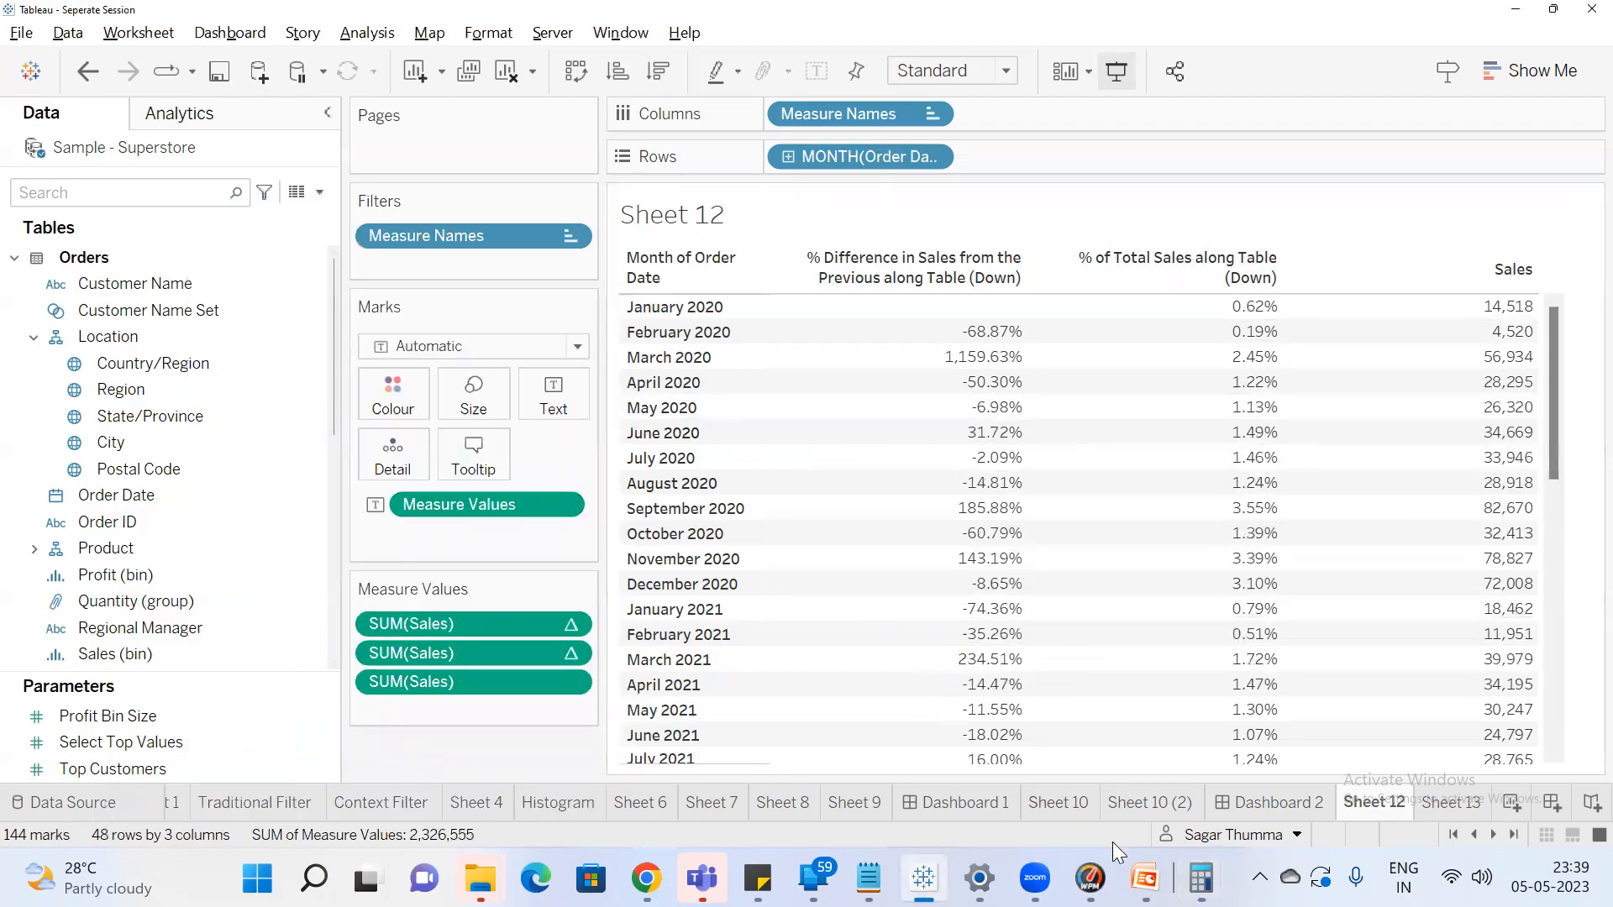
{"action": "left_click", "coordinate": [1145, 878]}
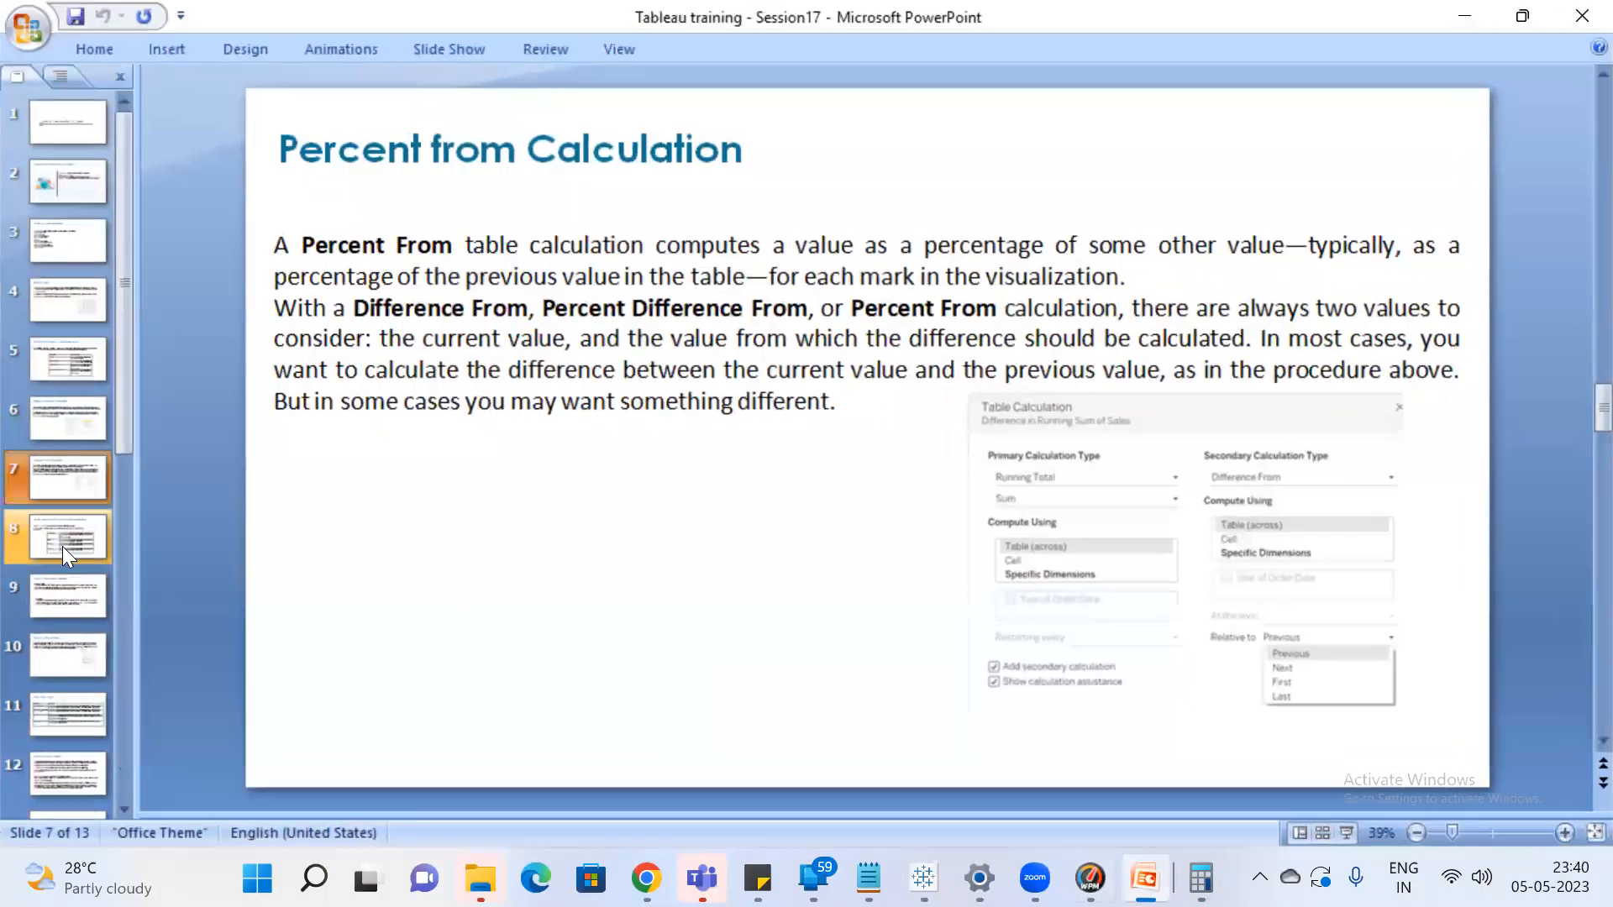
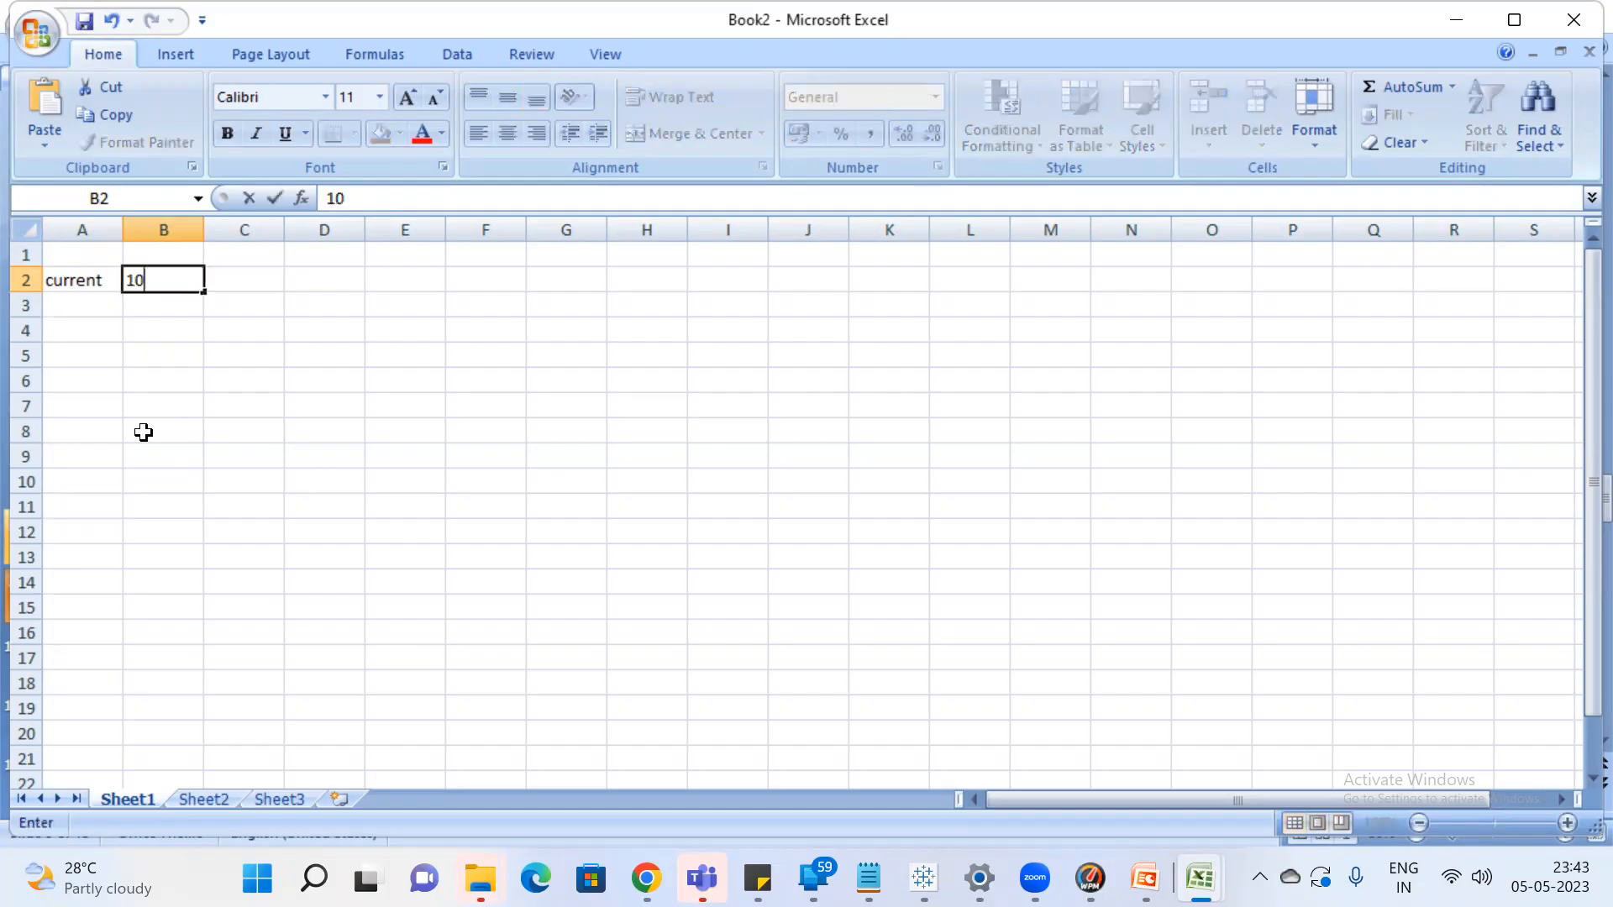
Enter 1000000 in cell B2 beside the "current" label in the Excel sheet and select cell A3
{"action": "type", "text": "000000"}
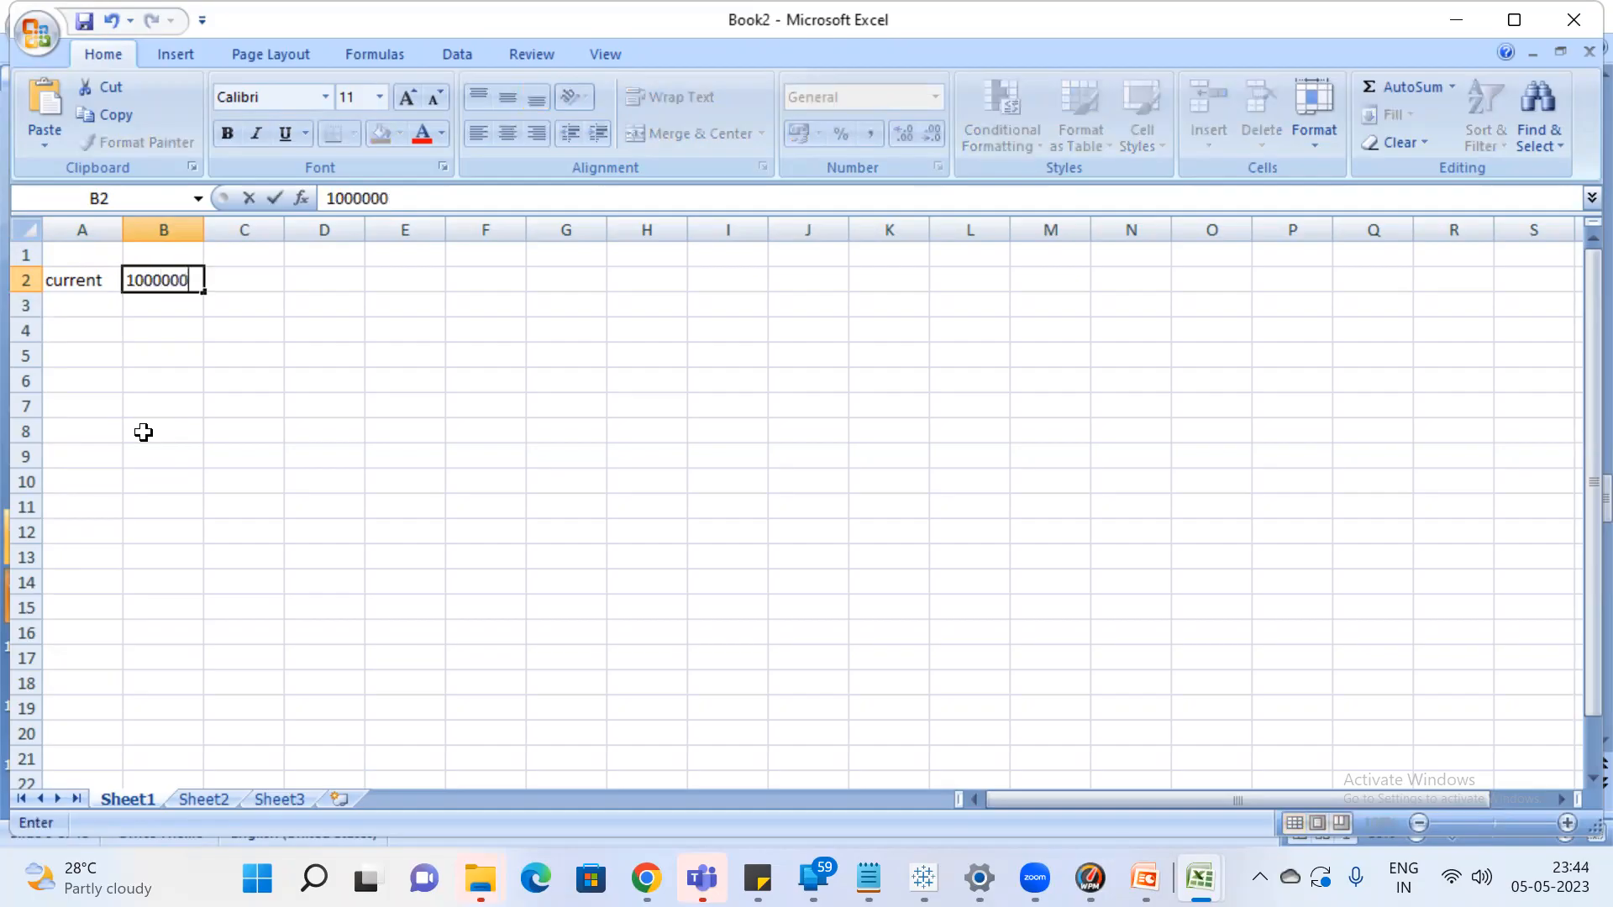
{"action": "key", "text": "Return"}
{"action": "key", "text": "Left"}
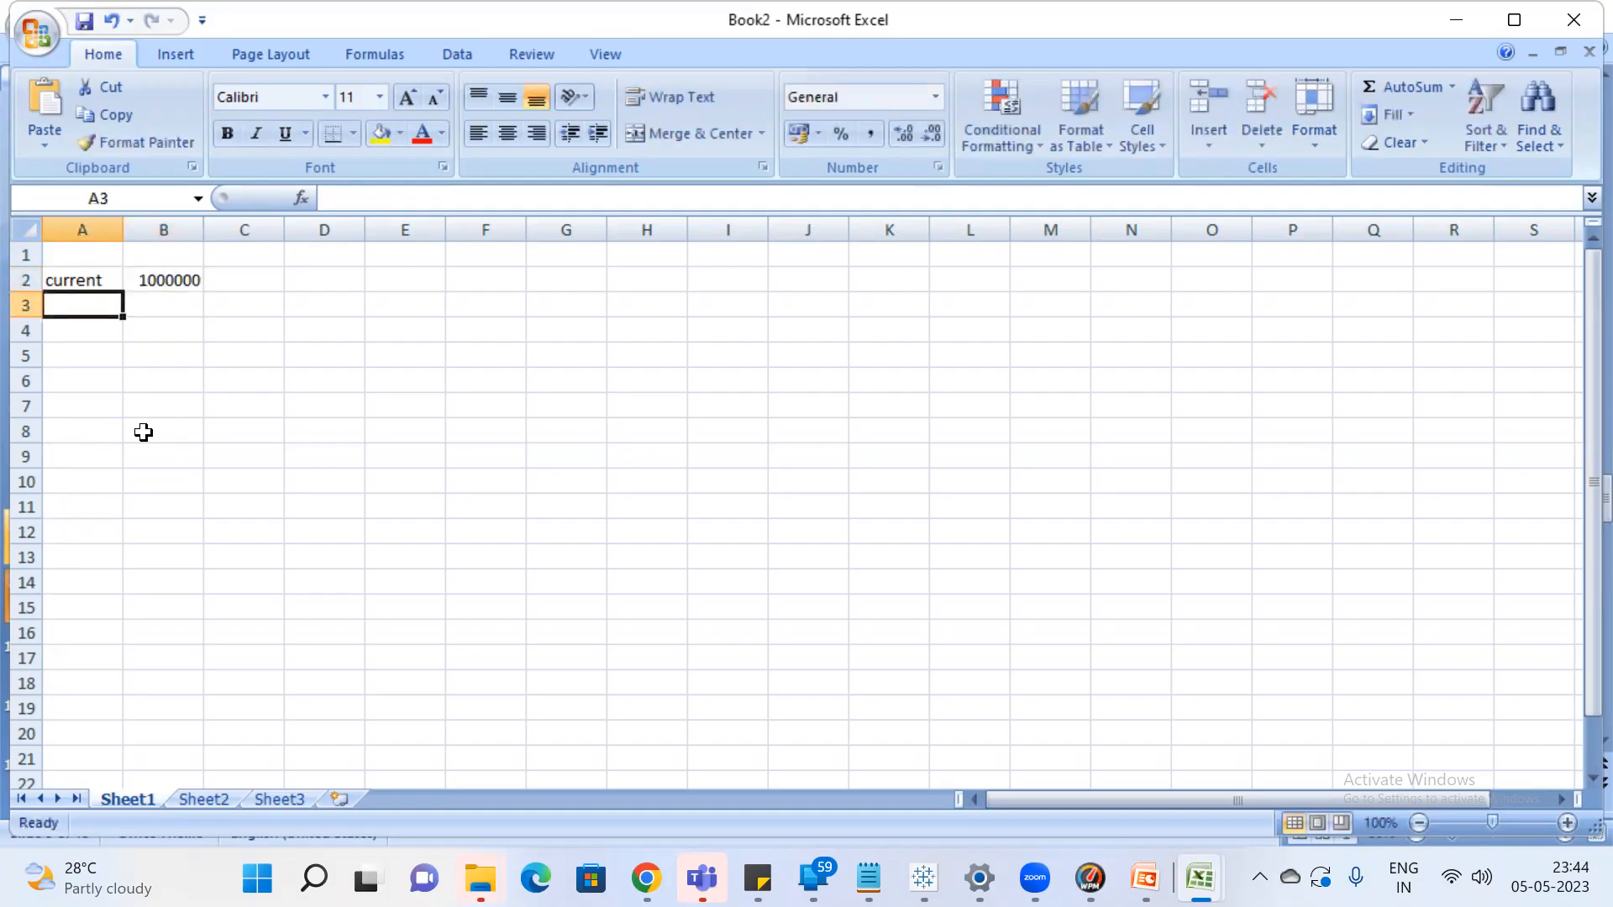
Add the label Hike in cell A3 and enter 1200000 beside it in B3
{"action": "type", "text": "Hike"}
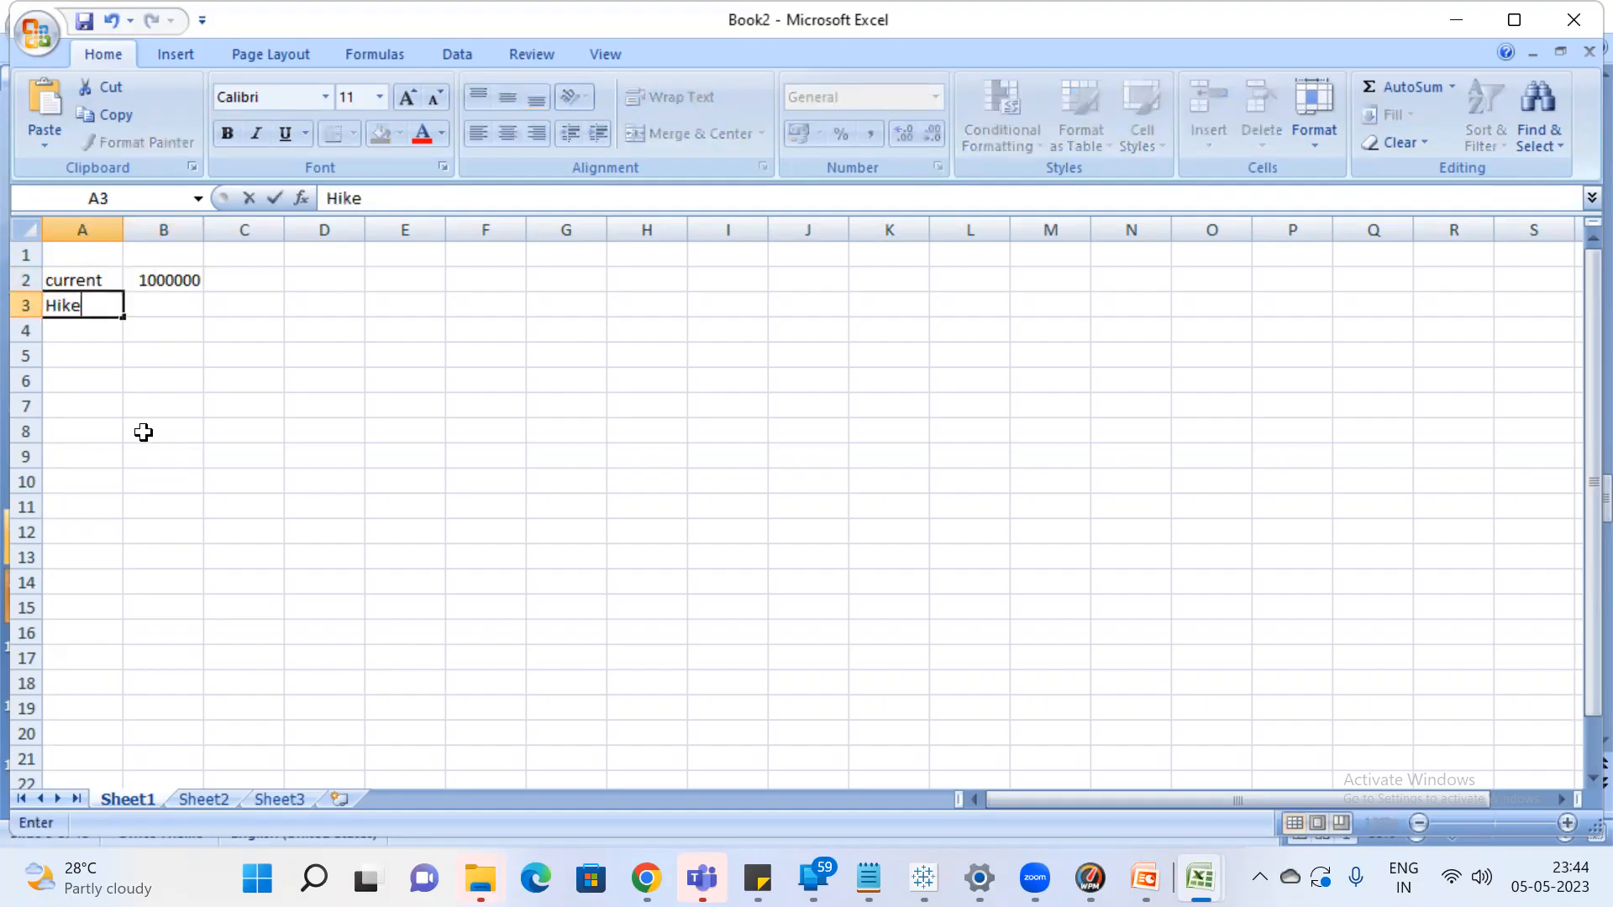
{"action": "key", "text": "Return"}
{"action": "key", "text": "Up"}
{"action": "key", "text": "Right"}
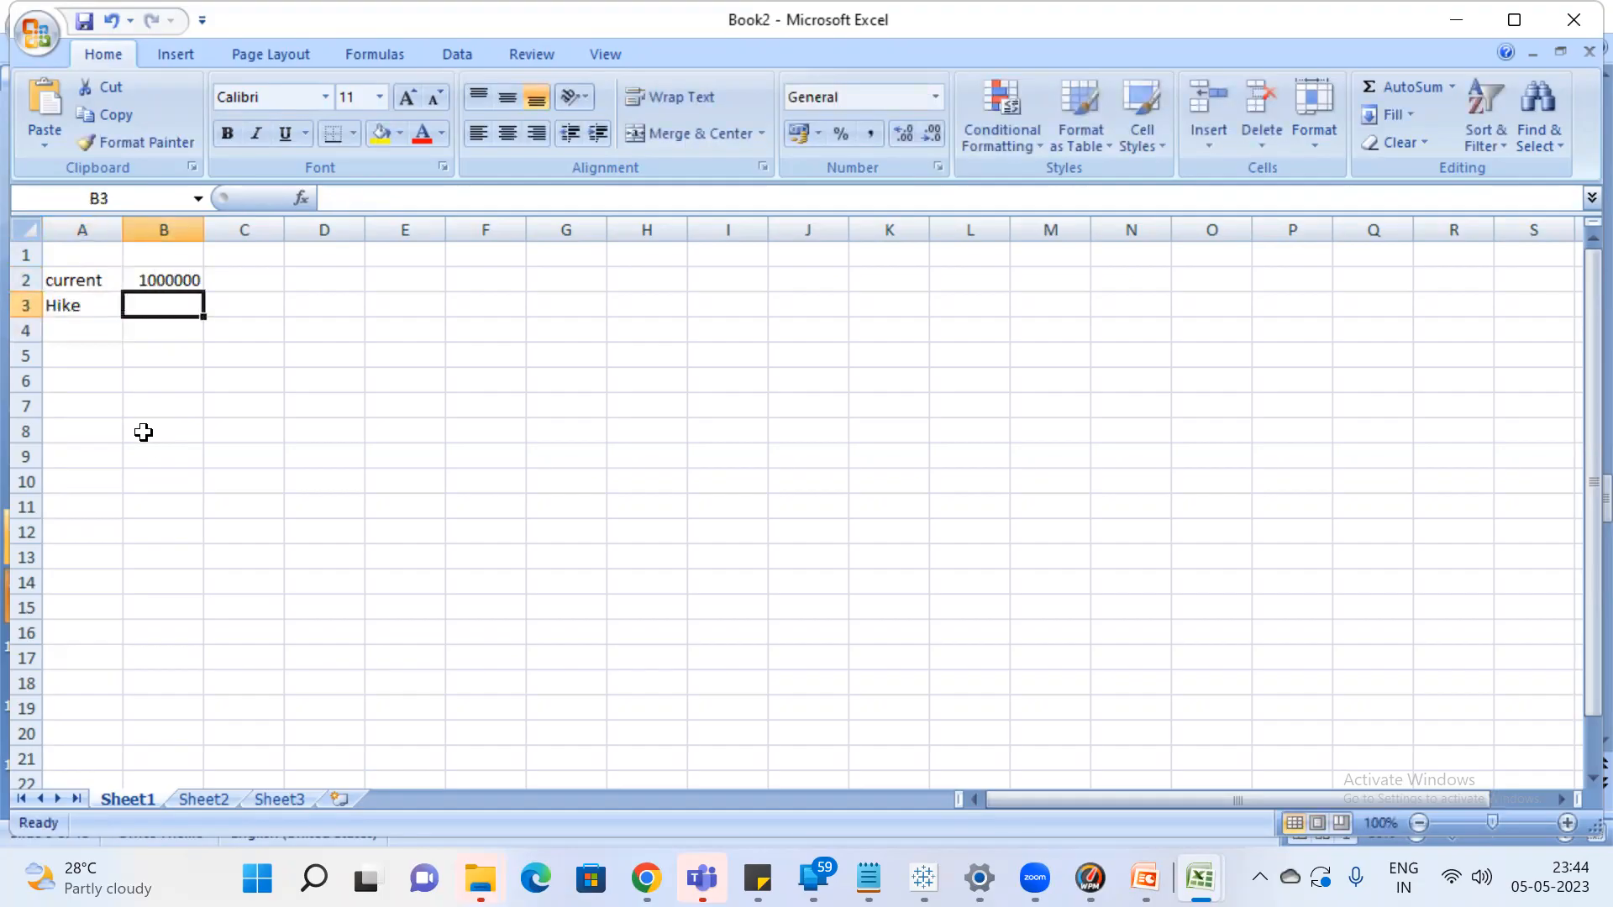
{"action": "type", "text": "1200000"}
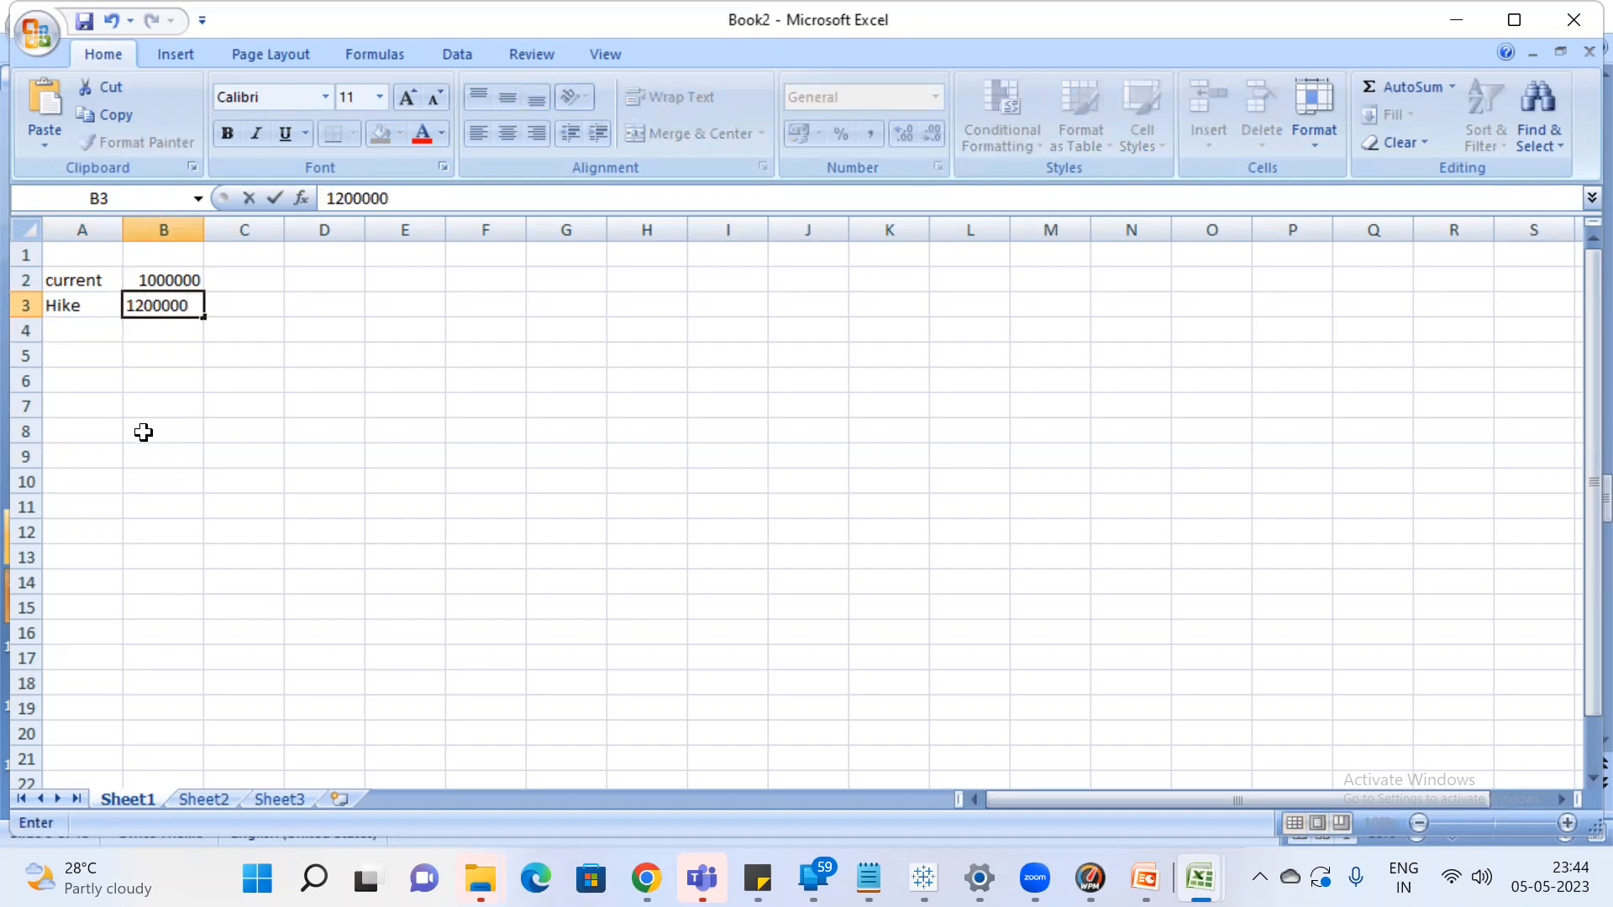
{"action": "key", "text": "Return"}
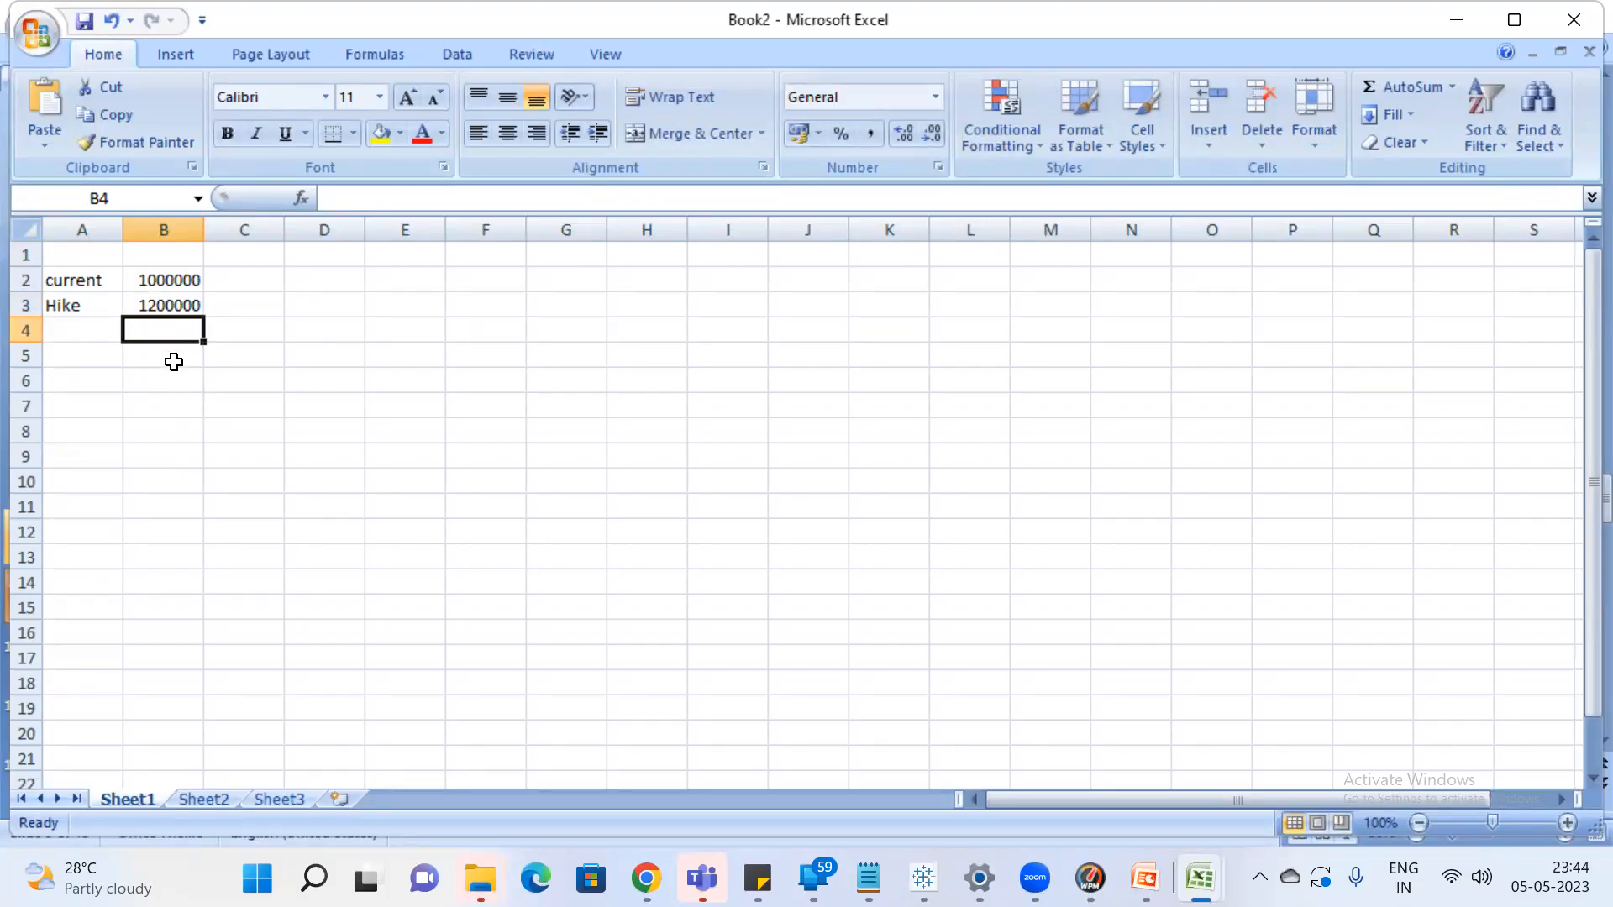
Calculate the relative change in cell C5 with the formula =(B2-B3)/B2 and widen column C
{"action": "left_click", "coordinate": [227, 367]}
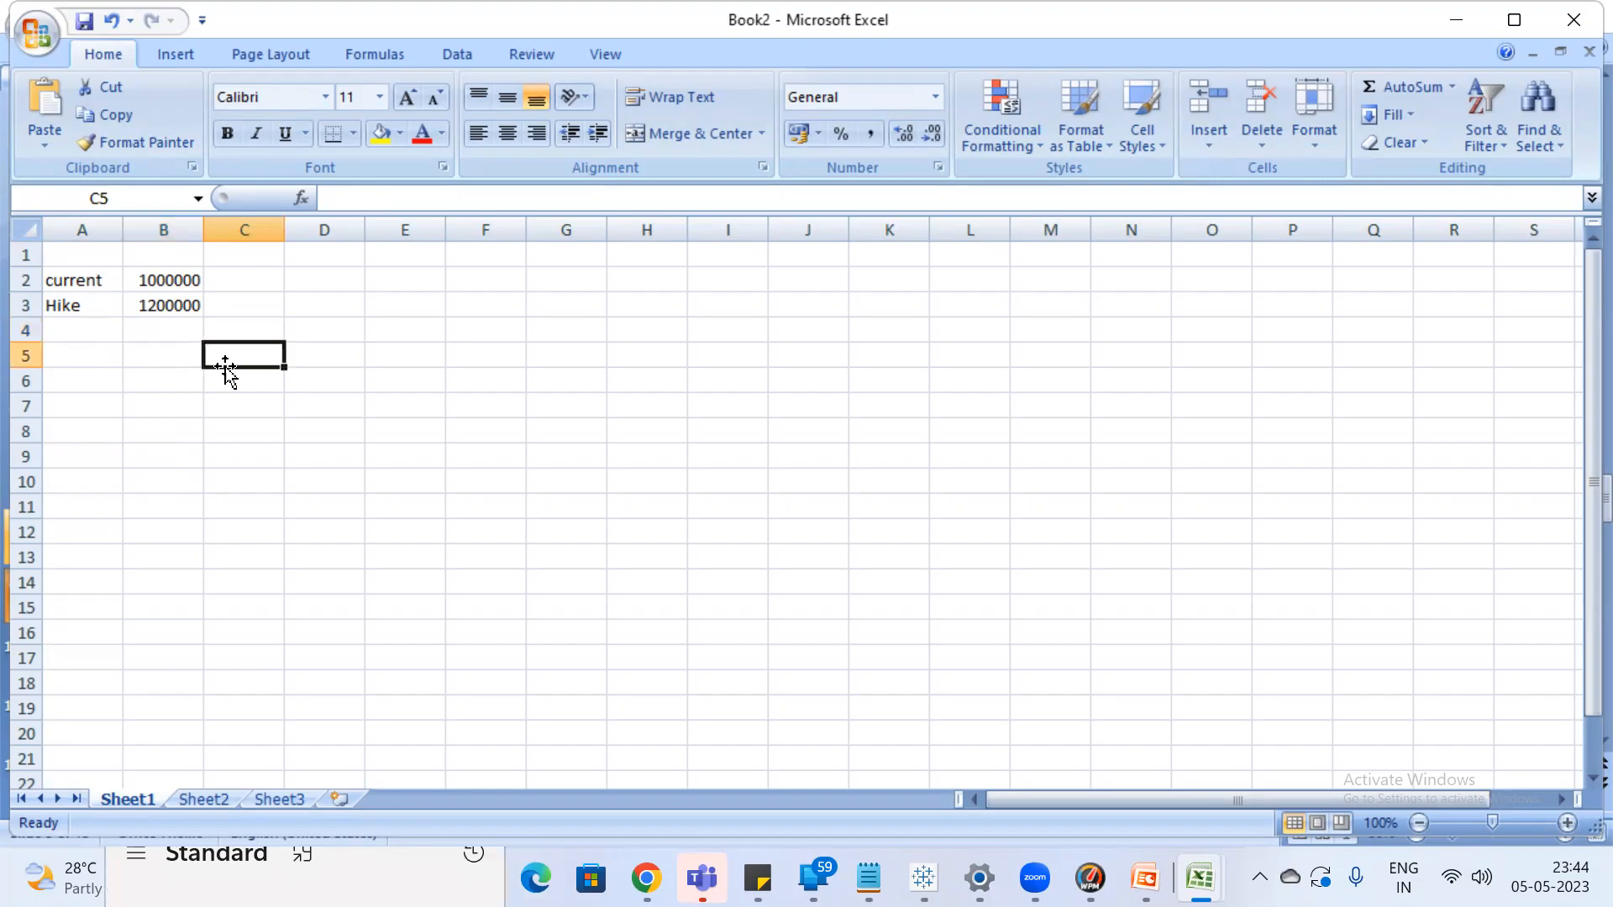
{"action": "type", "text": "="}
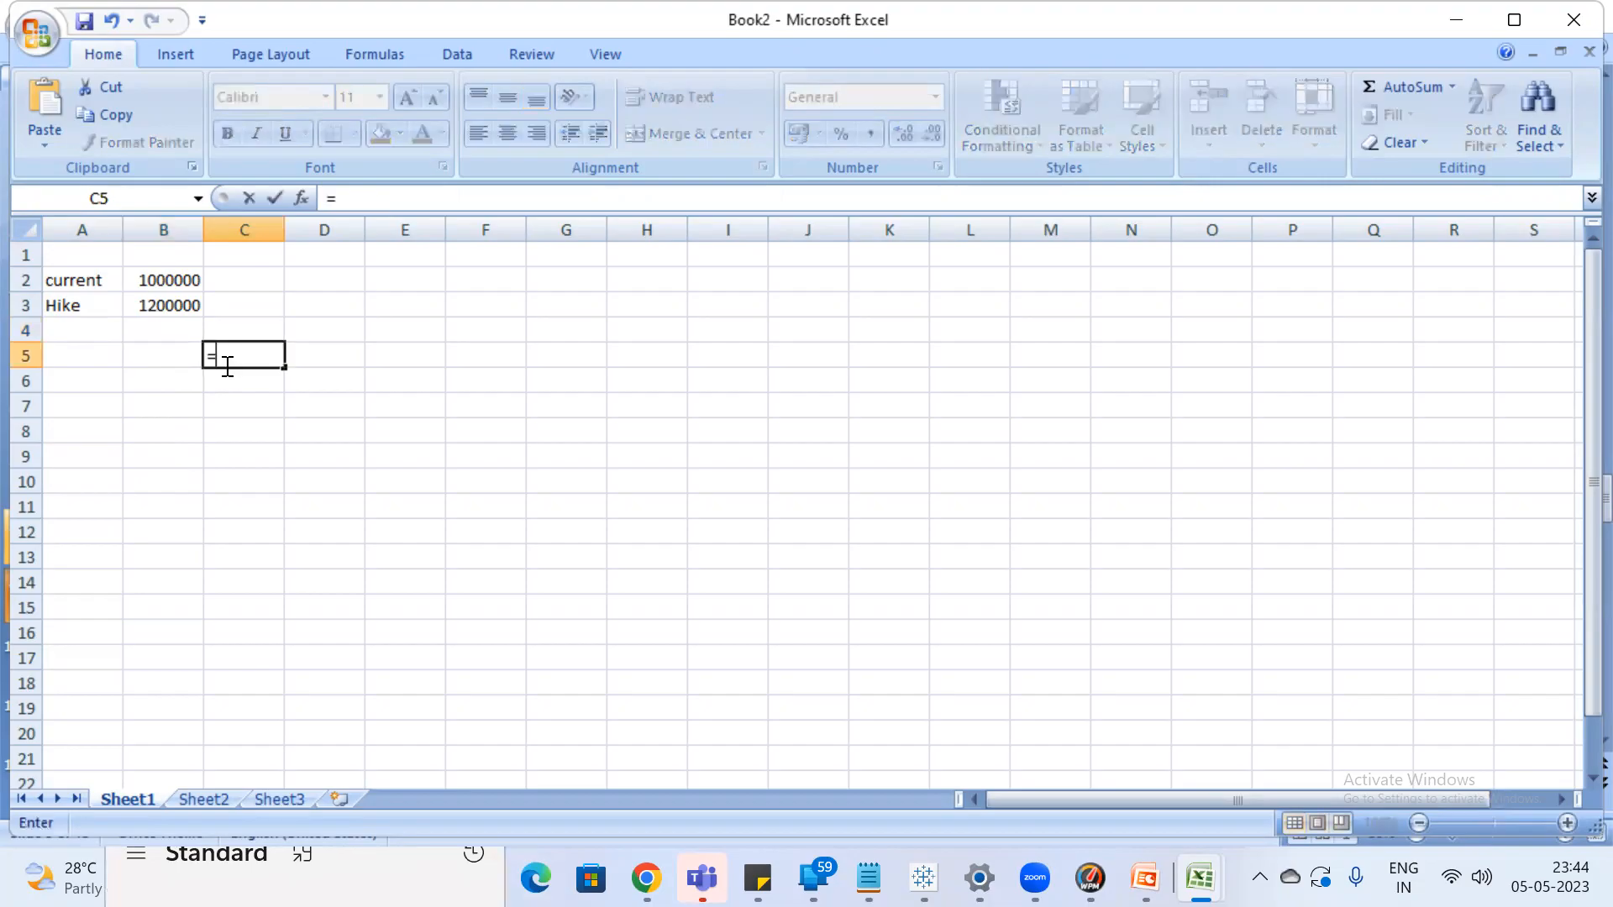
{"action": "left_click", "coordinate": [171, 280]}
{"action": "type", "text": "-"}
{"action": "left_click", "coordinate": [172, 304]}
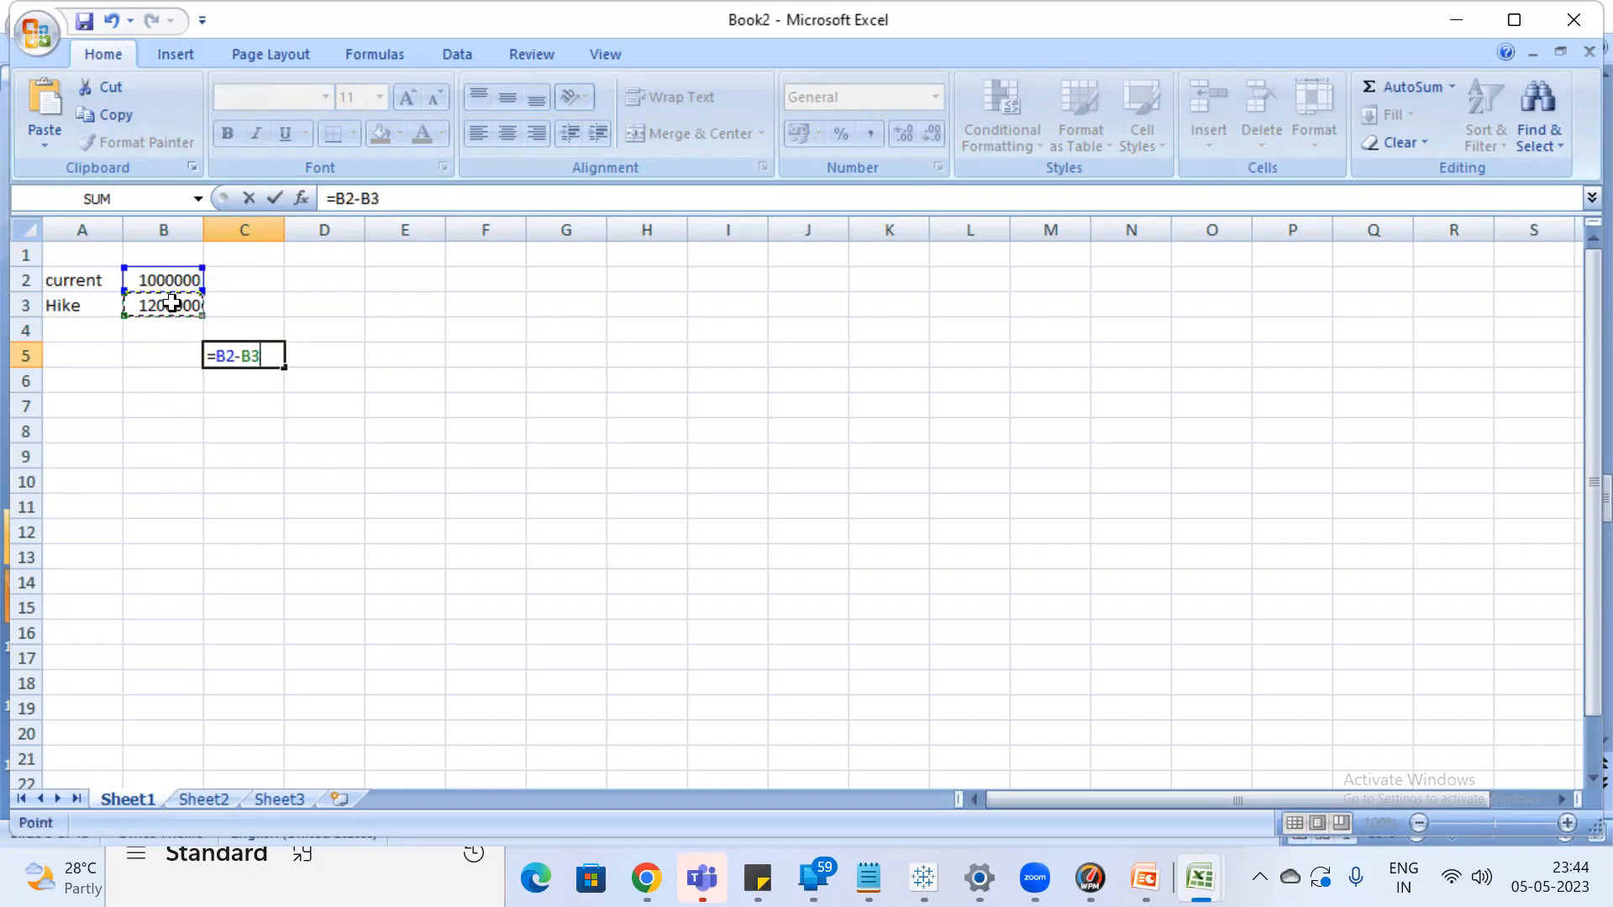
{"action": "type", "text": ")"}
{"action": "left_click", "coordinate": [219, 358]}
{"action": "type", "text": "("}
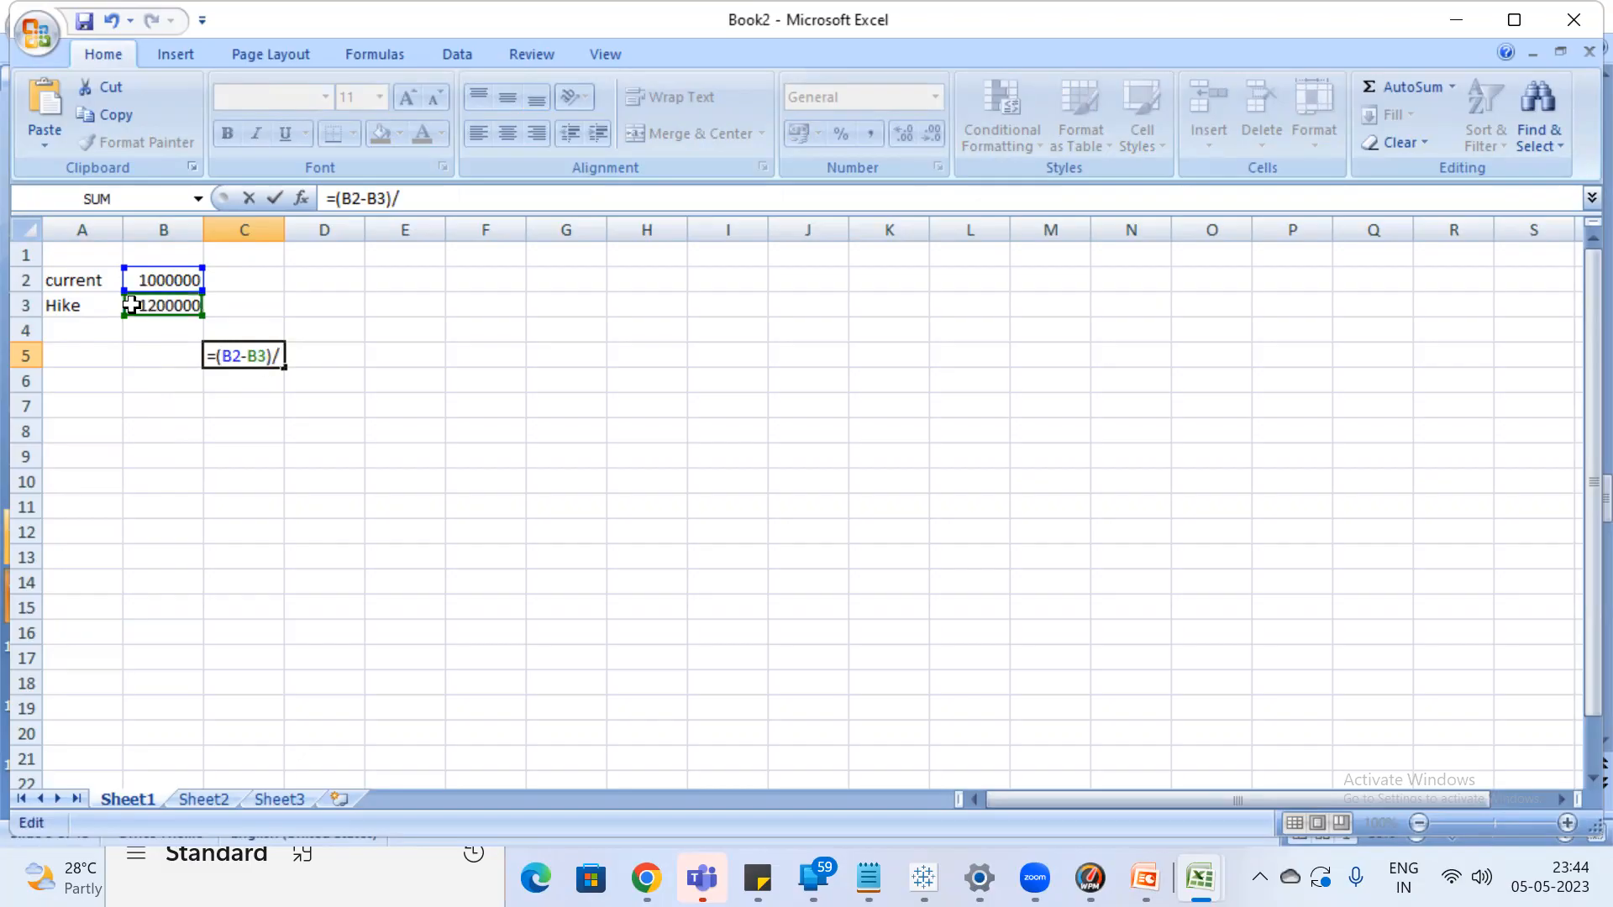
{"action": "left_click", "coordinate": [154, 279]}
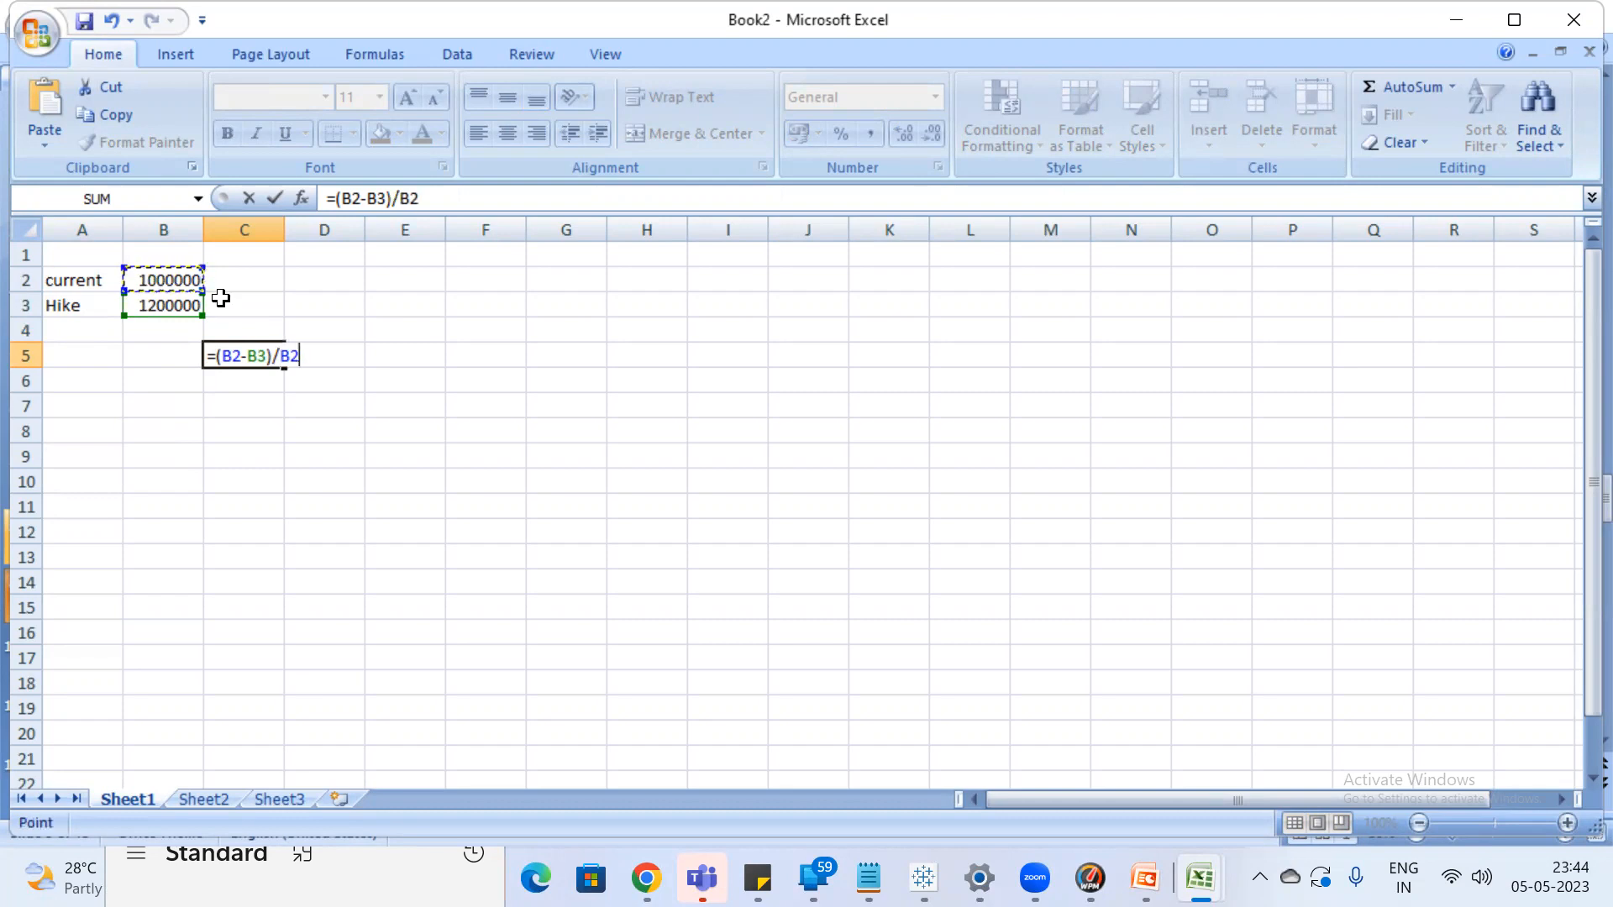
{"action": "key", "text": "Return"}
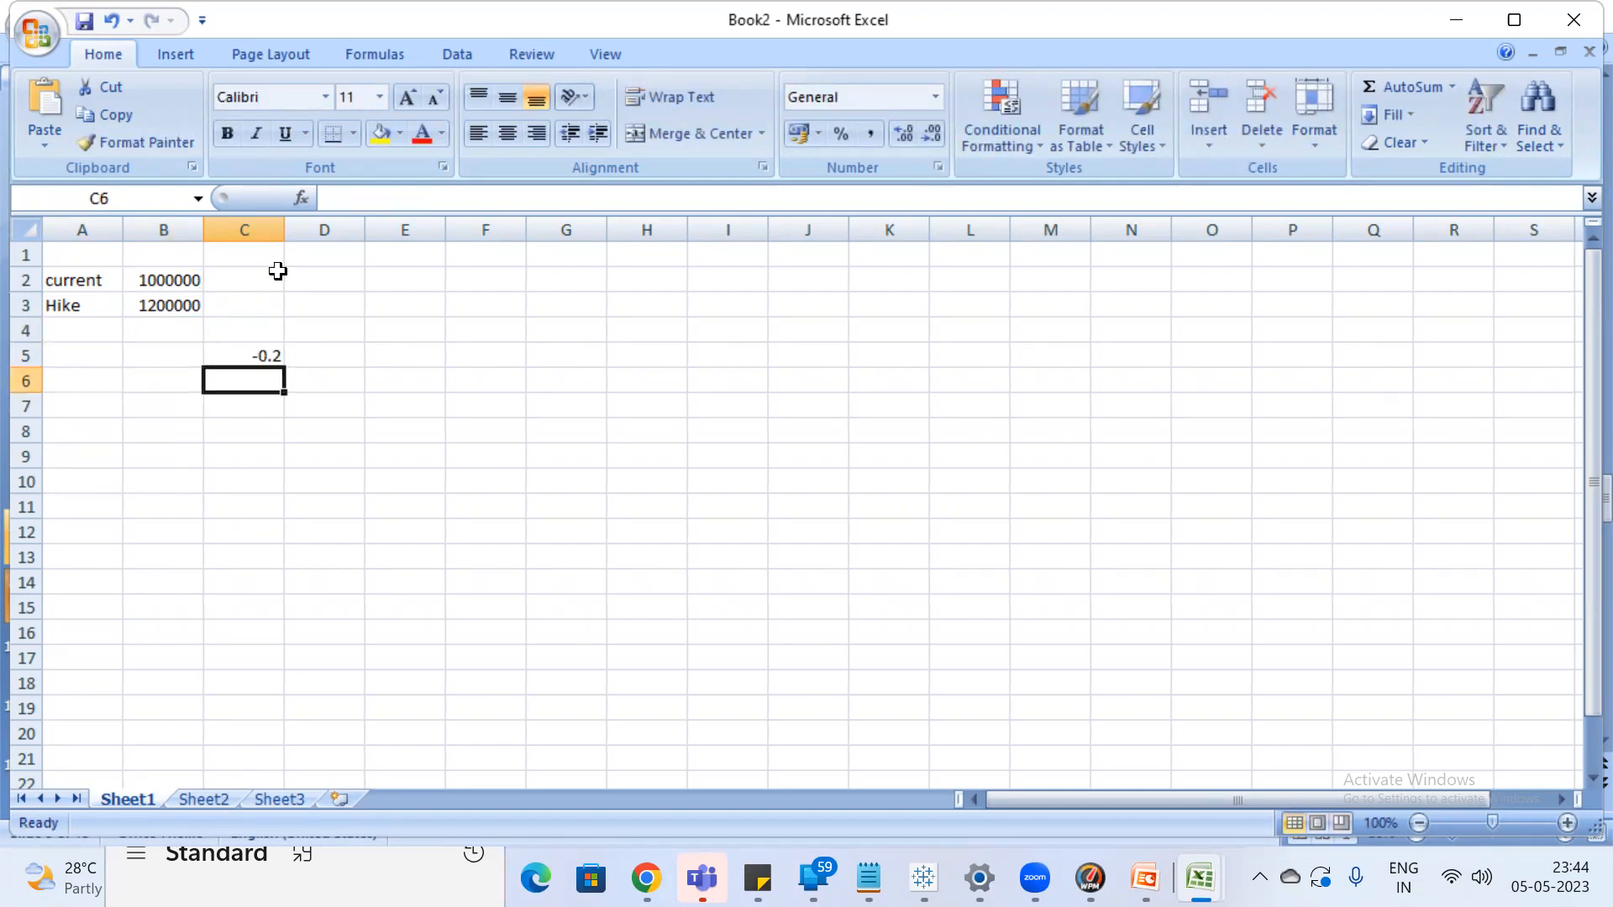
{"action": "left_click_drag", "start_coordinate": [284, 229], "coordinate": [386, 231]}
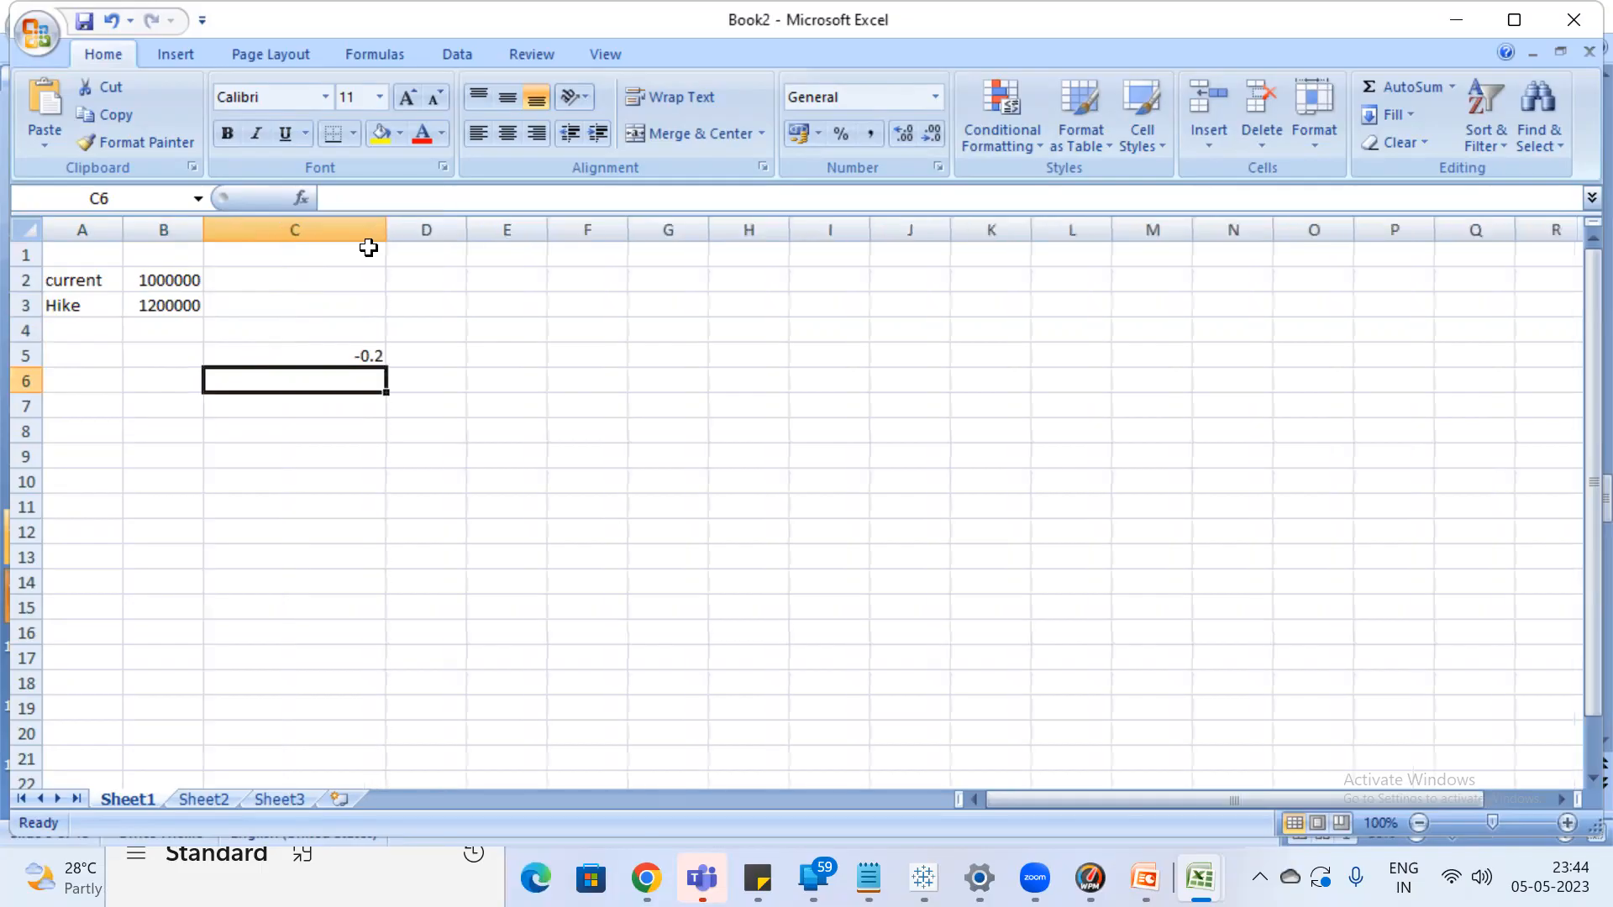
{"action": "left_click", "coordinate": [289, 354]}
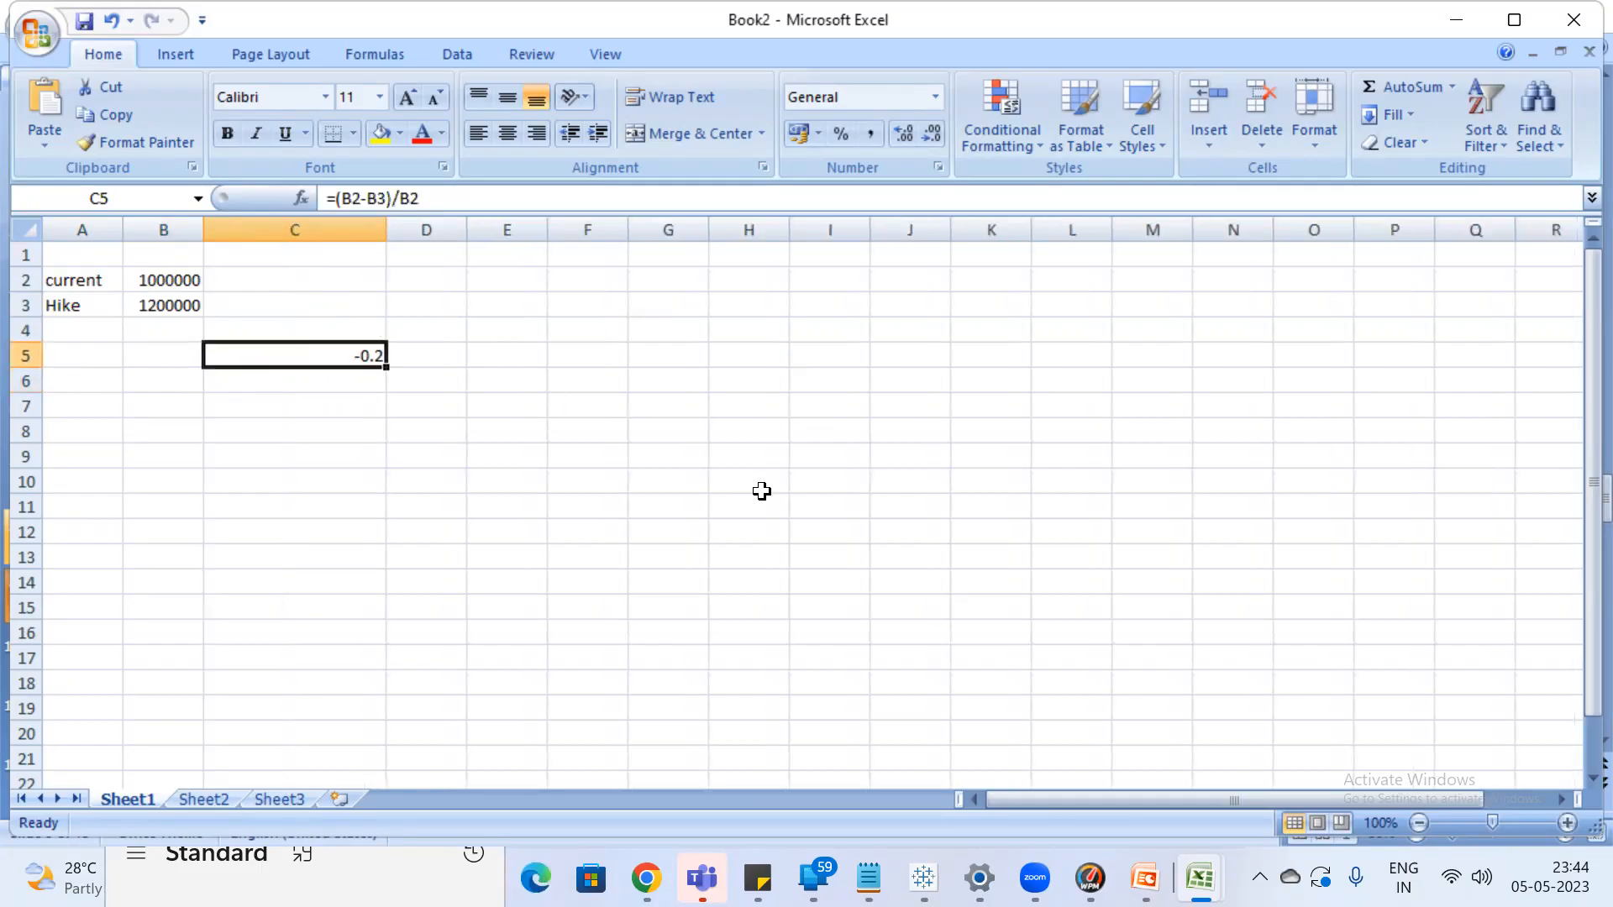
Check the Mean and Median slide in PowerPoint, return to Excel and clear the current and Hike example including its C5 formula
{"action": "left_click", "coordinate": [1451, 14]}
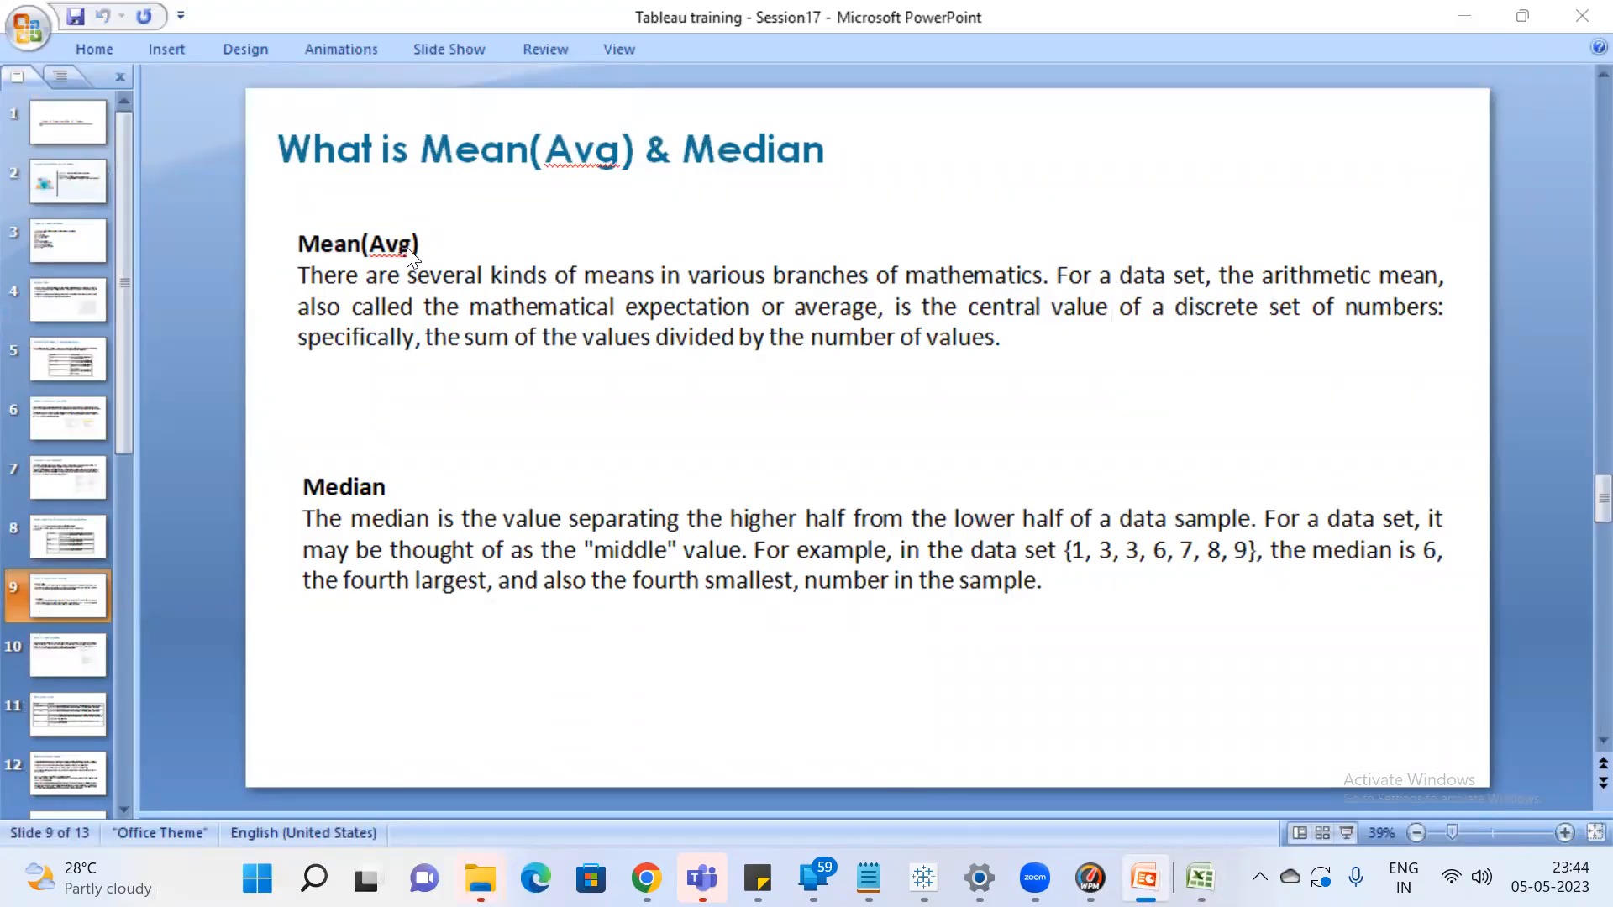
{"action": "key", "text": "alt+Tab"}
{"action": "left_click", "coordinate": [67, 278]}
{"action": "left_click_drag", "start_coordinate": [84, 282], "coordinate": [385, 395]}
{"action": "key", "text": "Delete"}
Enter the column headers Region in cell A1 and Sales in cell B1
{"action": "left_click", "coordinate": [78, 255]}
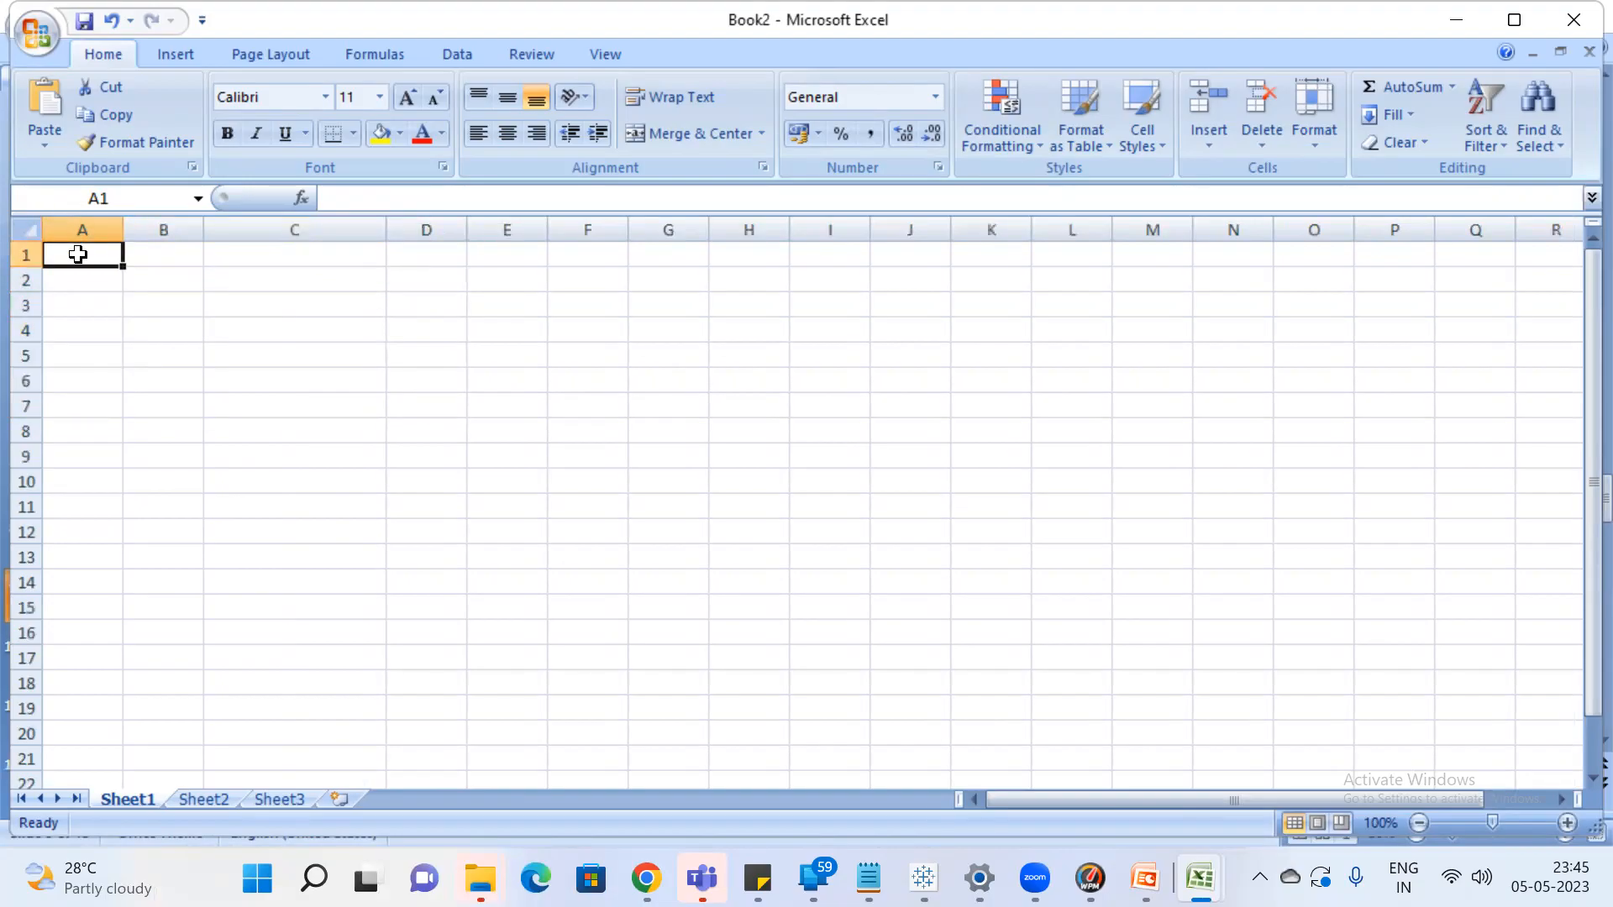
{"action": "type", "text": "Regai"}
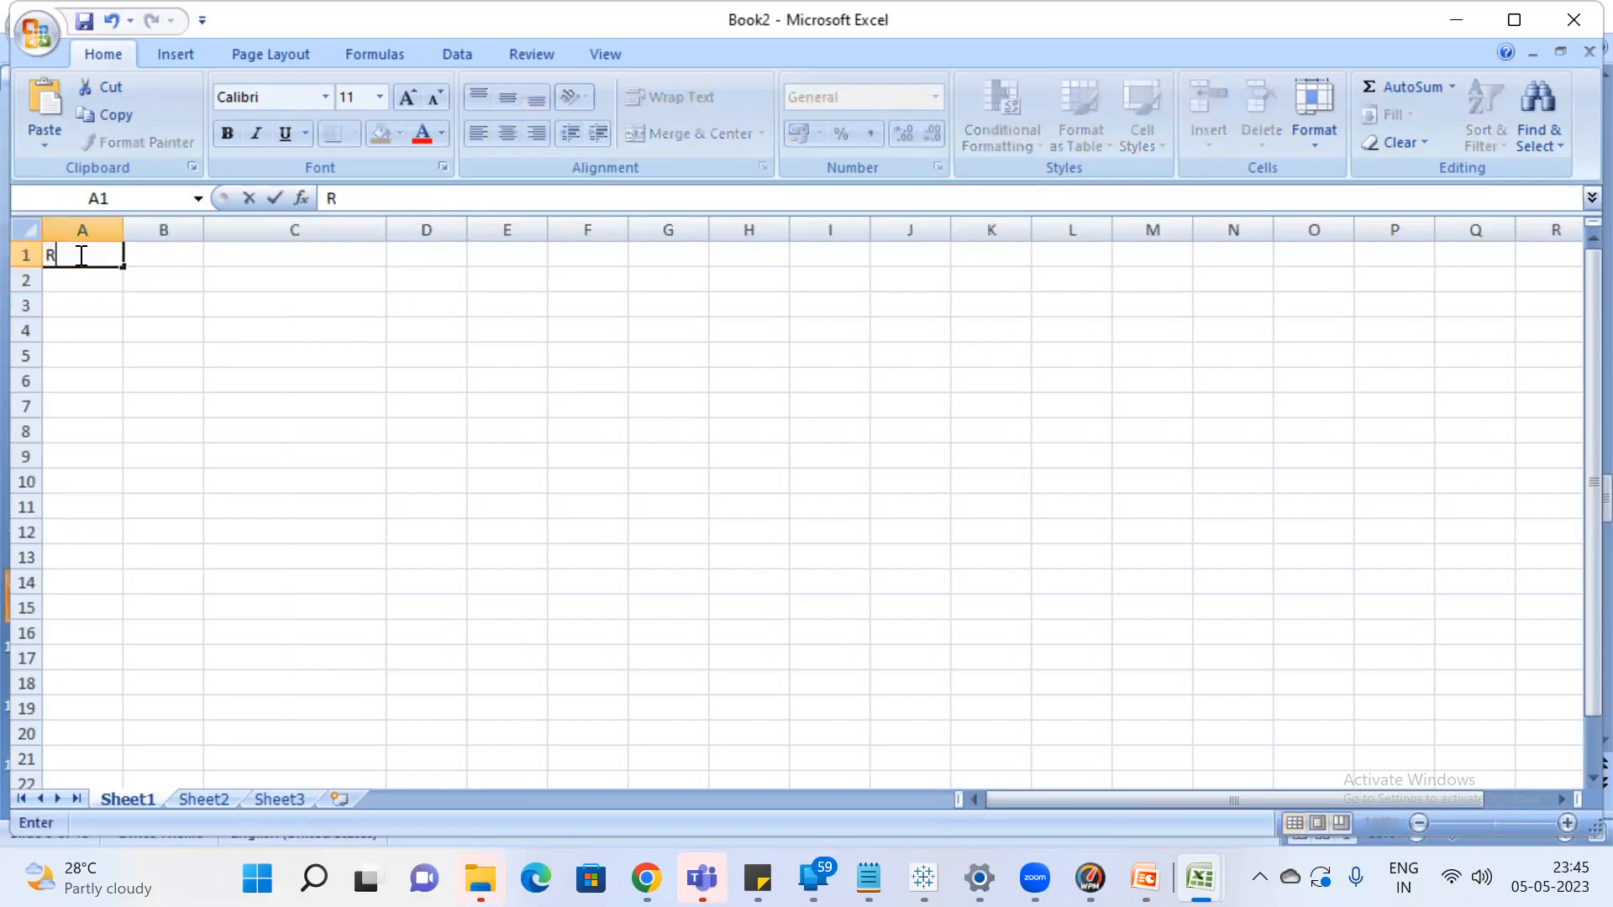
{"action": "key", "text": "BackSpace"}
{"action": "key", "text": "BackSpace"}
{"action": "type", "text": "ion"}
{"action": "key", "text": "Return"}
{"action": "left_click", "coordinate": [77, 255]}
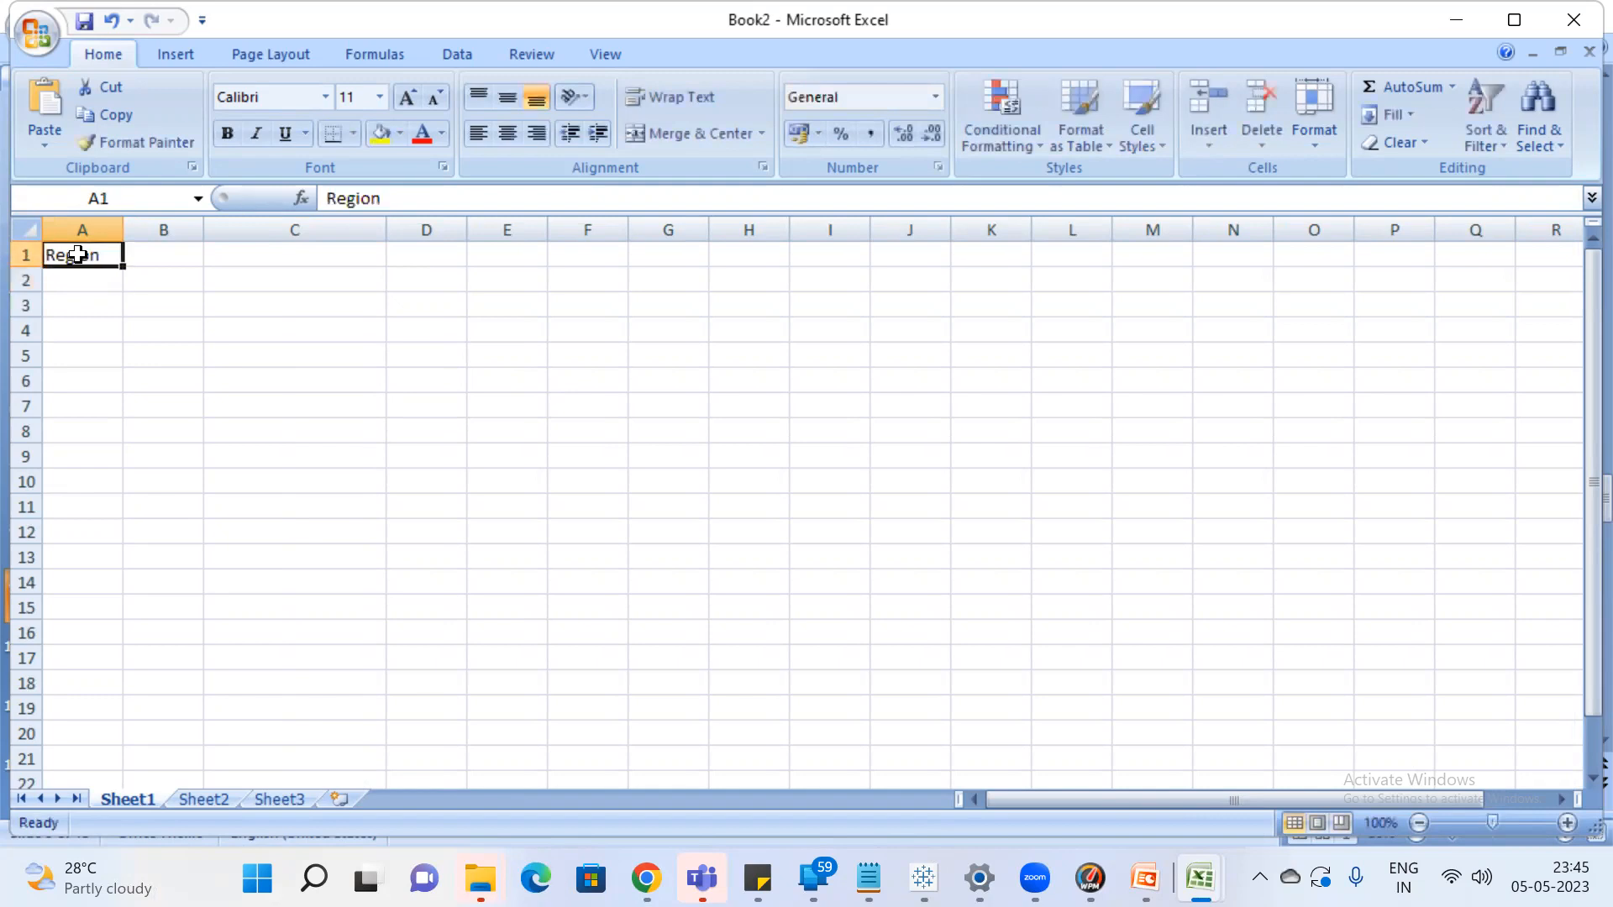
{"action": "key", "text": "Right"}
{"action": "type", "text": "Sales"}
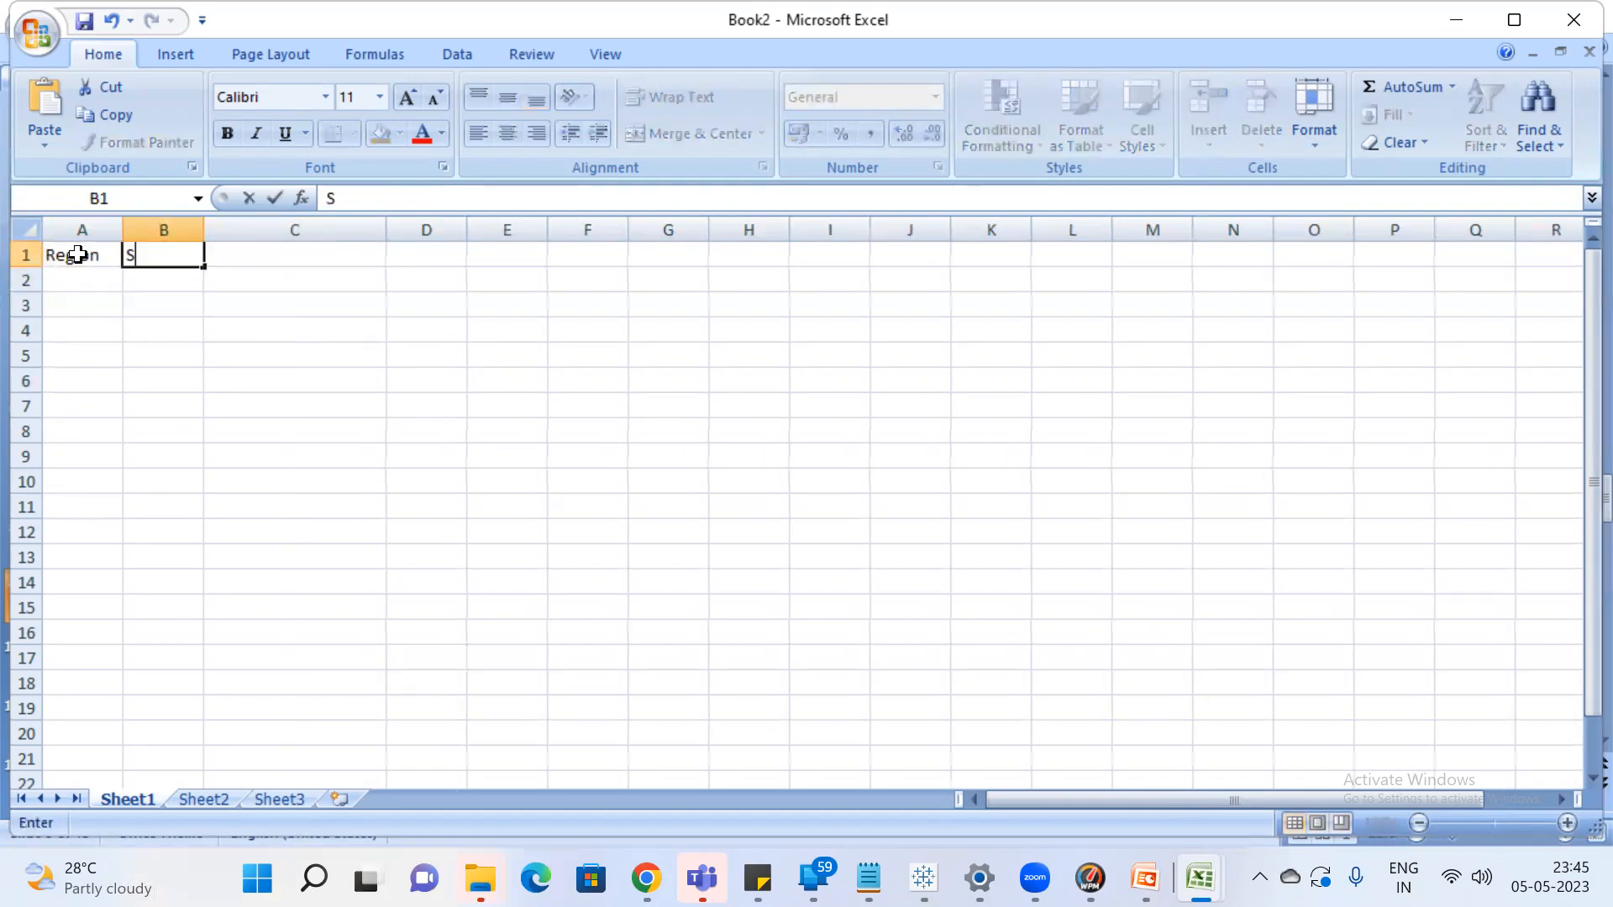
{"action": "key", "text": "Return"}
{"action": "key", "text": "Left"}
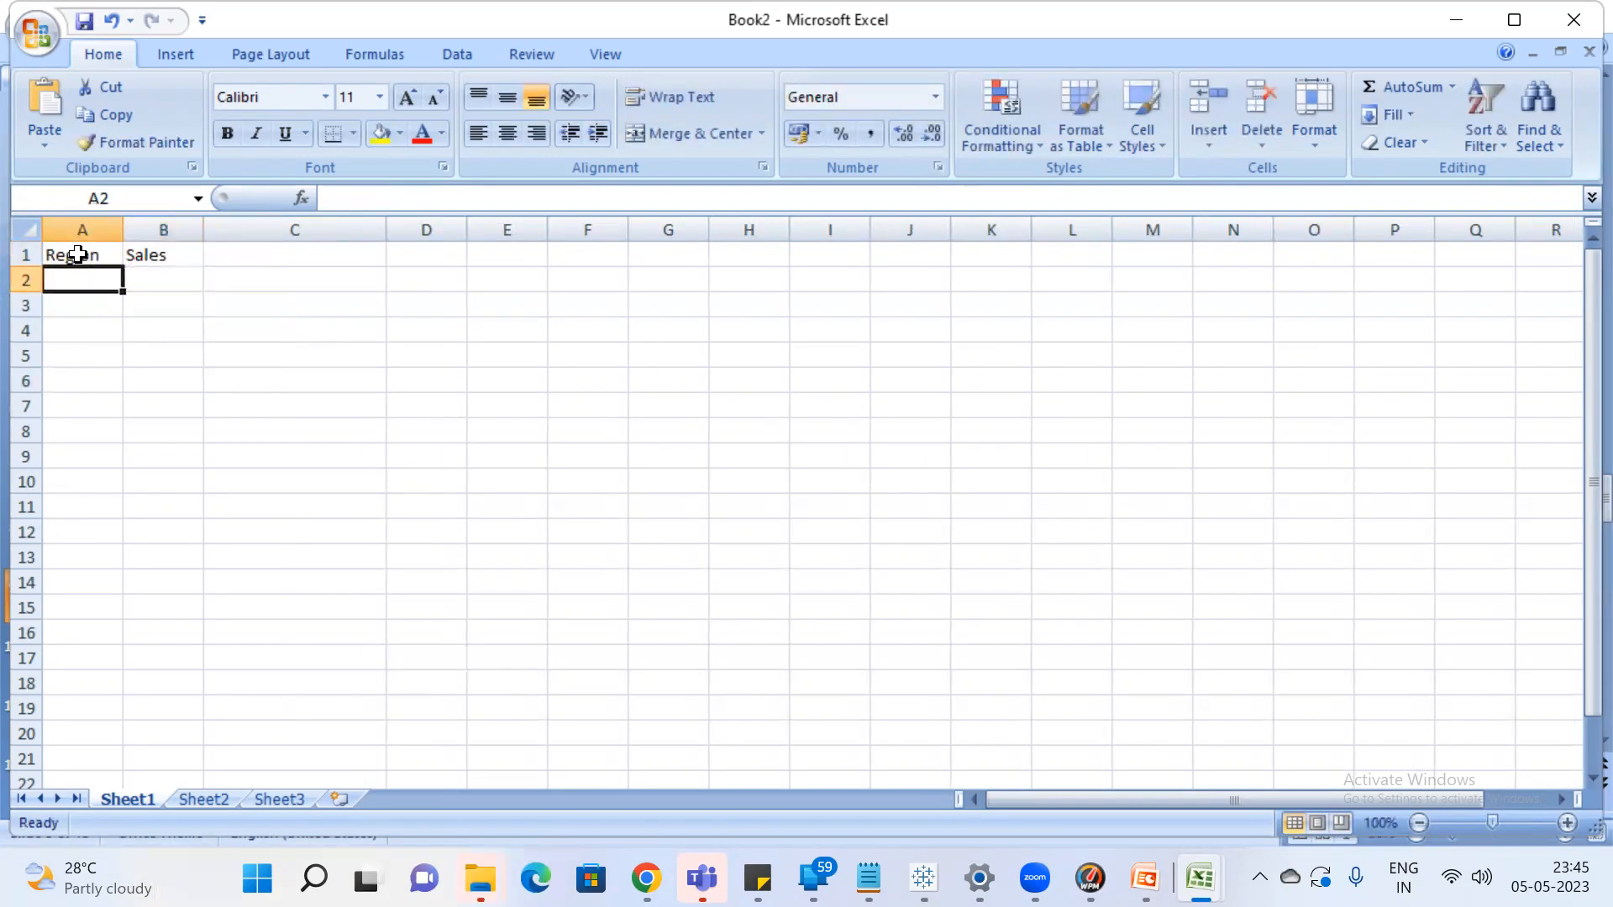
Fill A2:A9 with the placeholder regions fdjkljf, sdfjkklsd, sdfjksd, sfdjlj, dfkj, sfkj, sf and sfdk
{"action": "type", "text": "fdjkljf"}
{"action": "key", "text": "Return"}
{"action": "type", "text": "sdfjkklsd"}
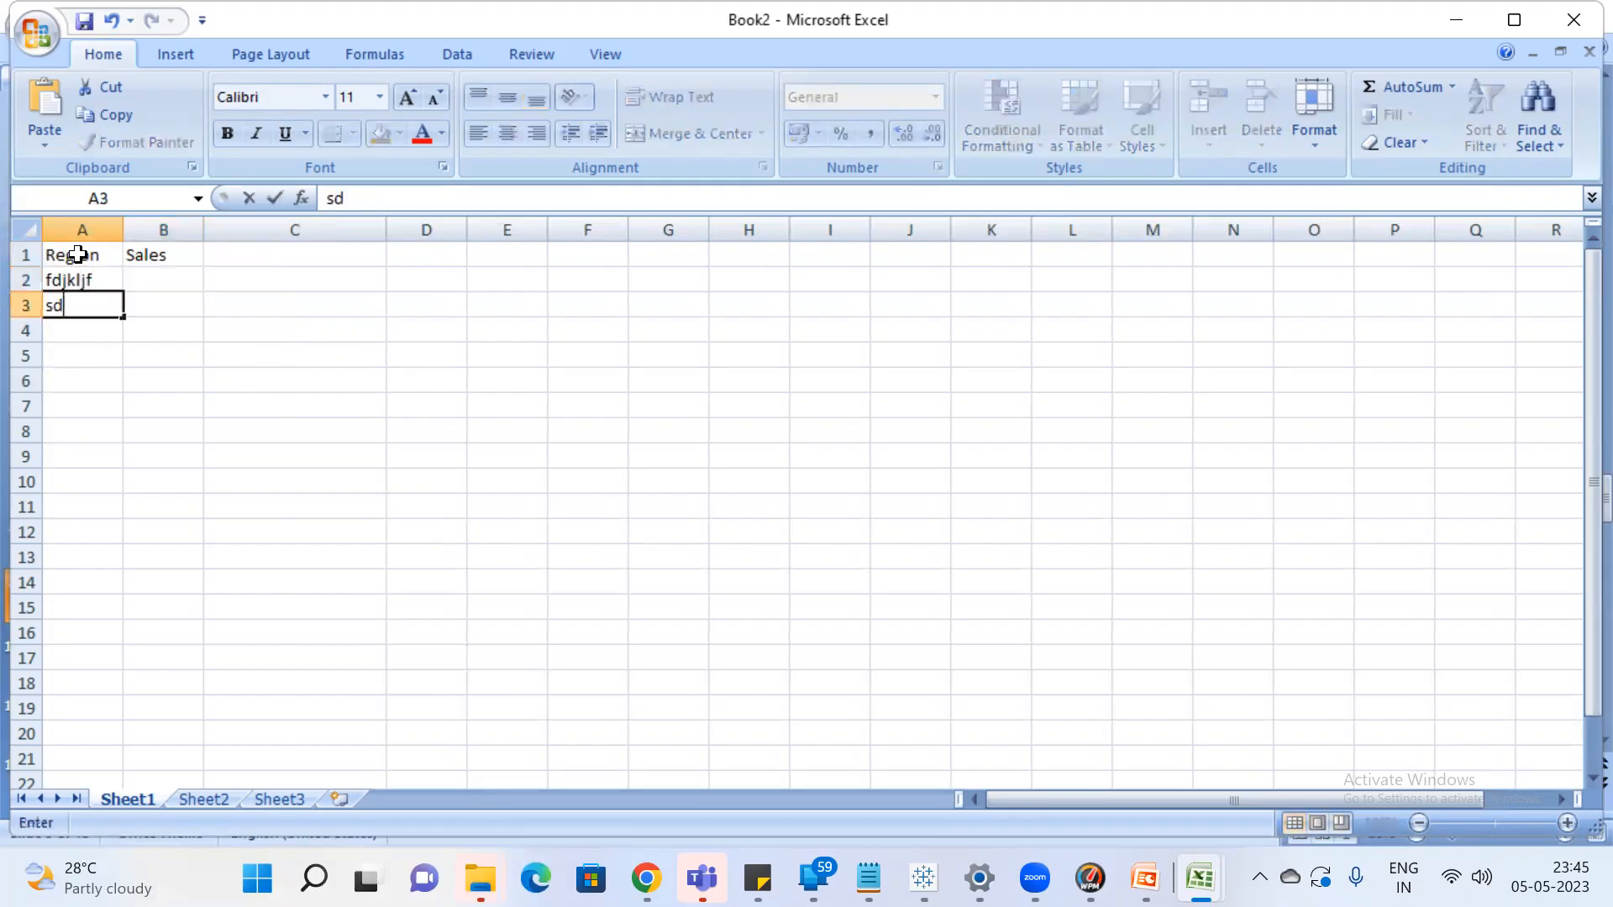
{"action": "key", "text": "Return"}
{"action": "type", "text": "sdfjksd"}
{"action": "key", "text": "Return"}
{"action": "type", "text": "sfdjlj"}
{"action": "key", "text": "Return"}
{"action": "type", "text": "dfkj"}
{"action": "key", "text": "Return"}
{"action": "type", "text": "sfkj"}
{"action": "key", "text": "Return"}
{"action": "type", "text": "sf"}
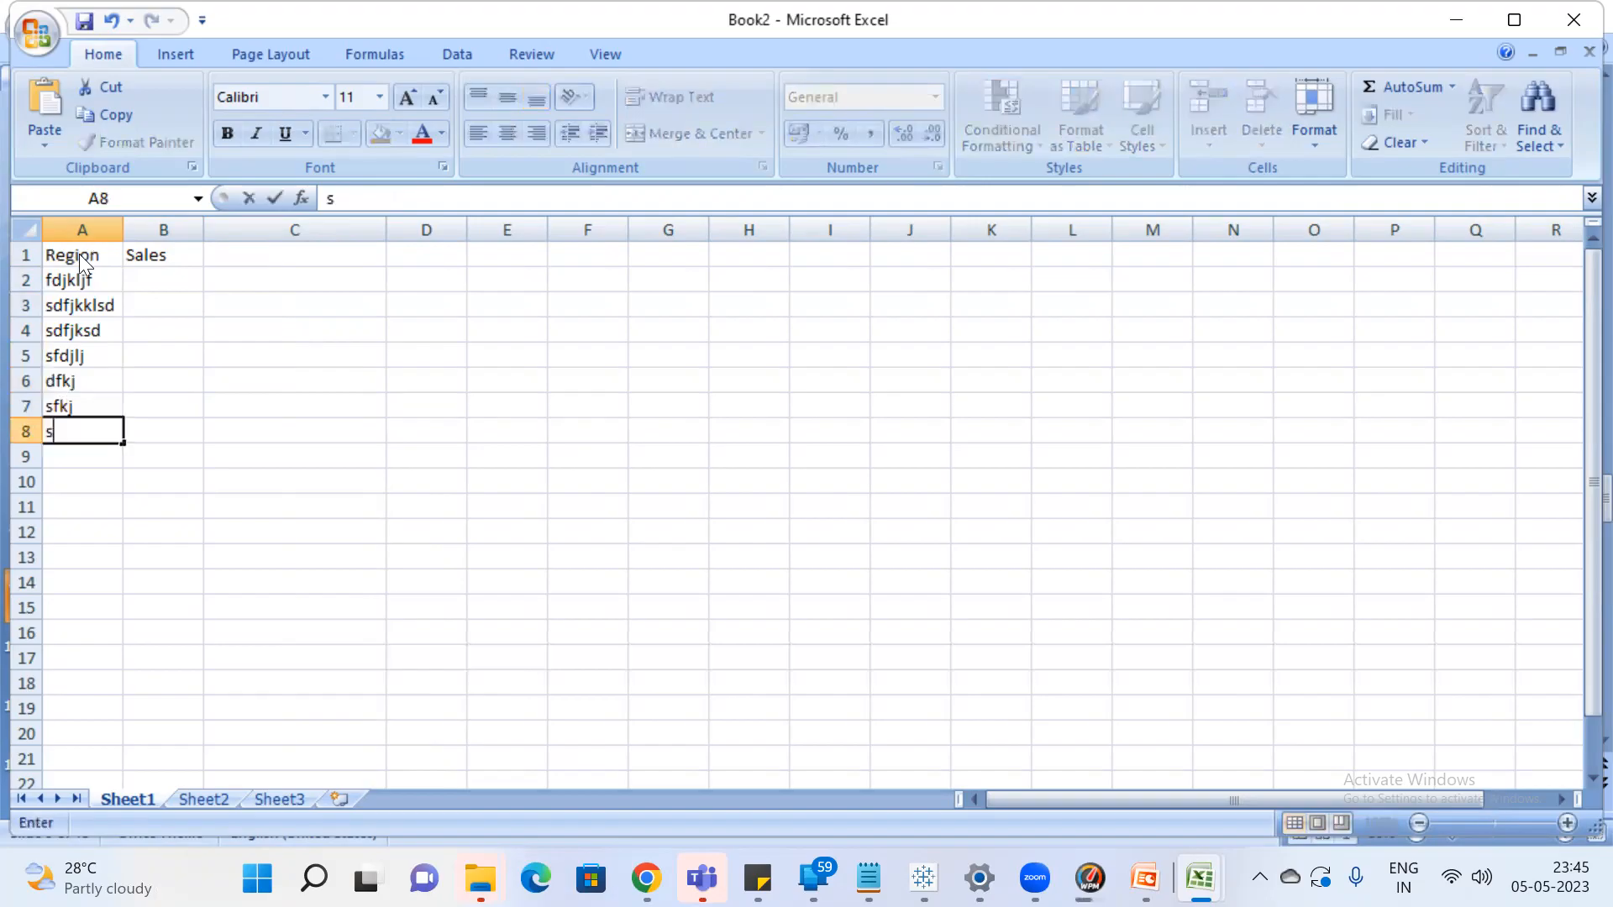
{"action": "key", "text": "Return"}
{"action": "type", "text": "sfdk"}
{"action": "key", "text": "Return"}
Enter the sales values 2, 5, 7, 8, 9, 11, 12 and 13 in cells B2 to B9
{"action": "key", "text": "Up"}
{"action": "key", "text": "Up"}
{"action": "key", "text": "Up"}
{"action": "key", "text": "Up"}
{"action": "key", "text": "Up"}
{"action": "key", "text": "Up"}
{"action": "key", "text": "Up"}
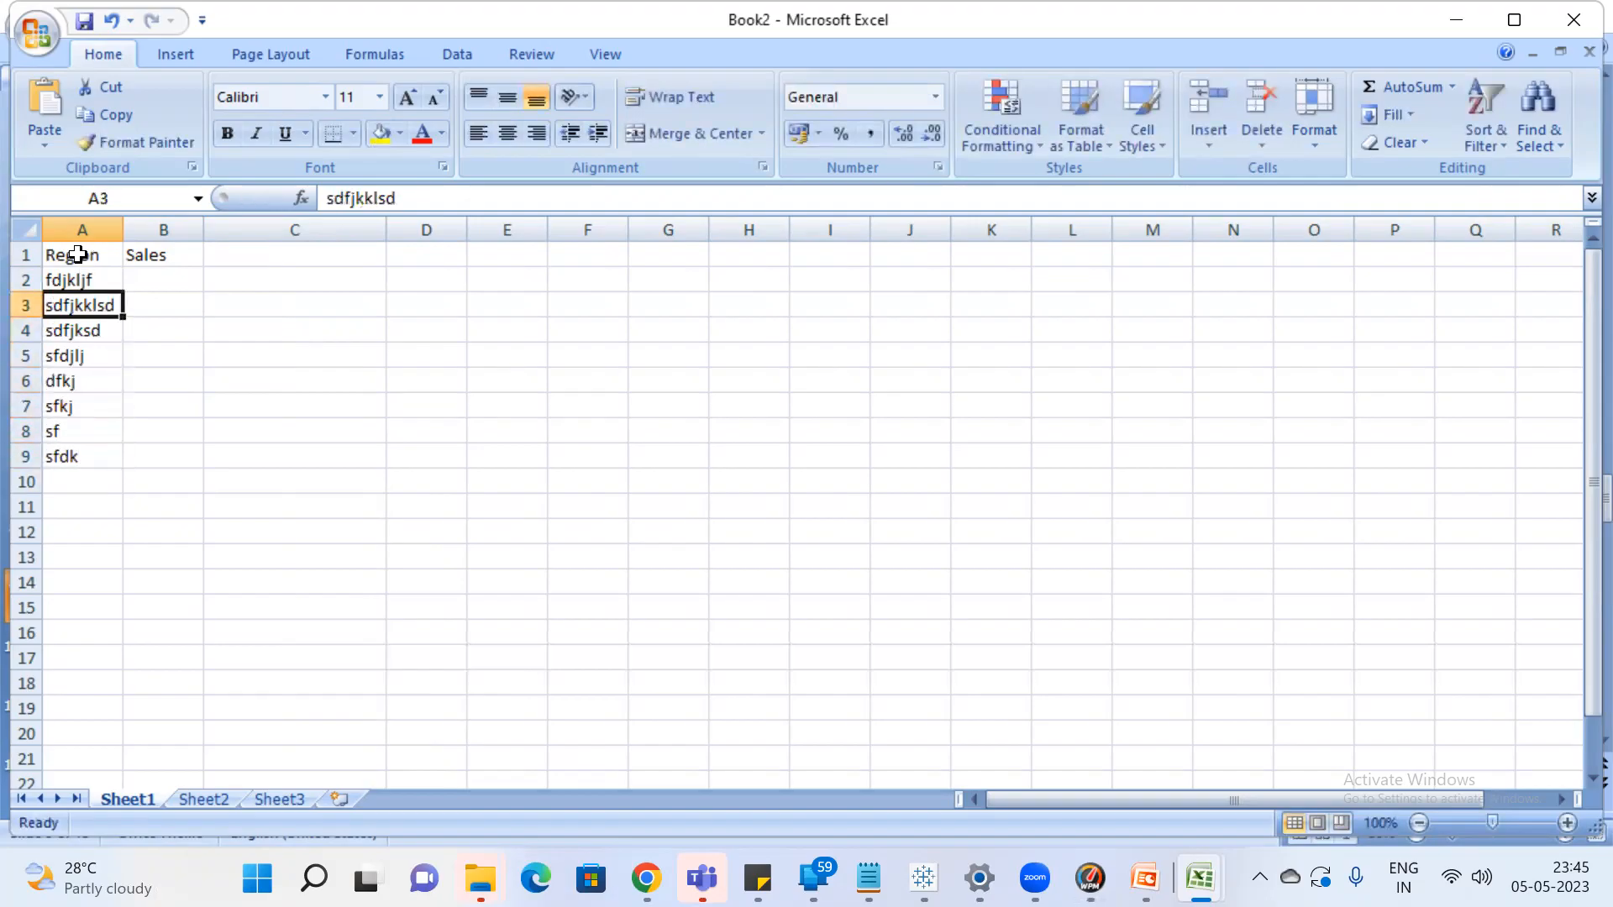
{"action": "key", "text": "Up"}
{"action": "key", "text": "Right"}
{"action": "type", "text": "2"}
{"action": "key", "text": "Return"}
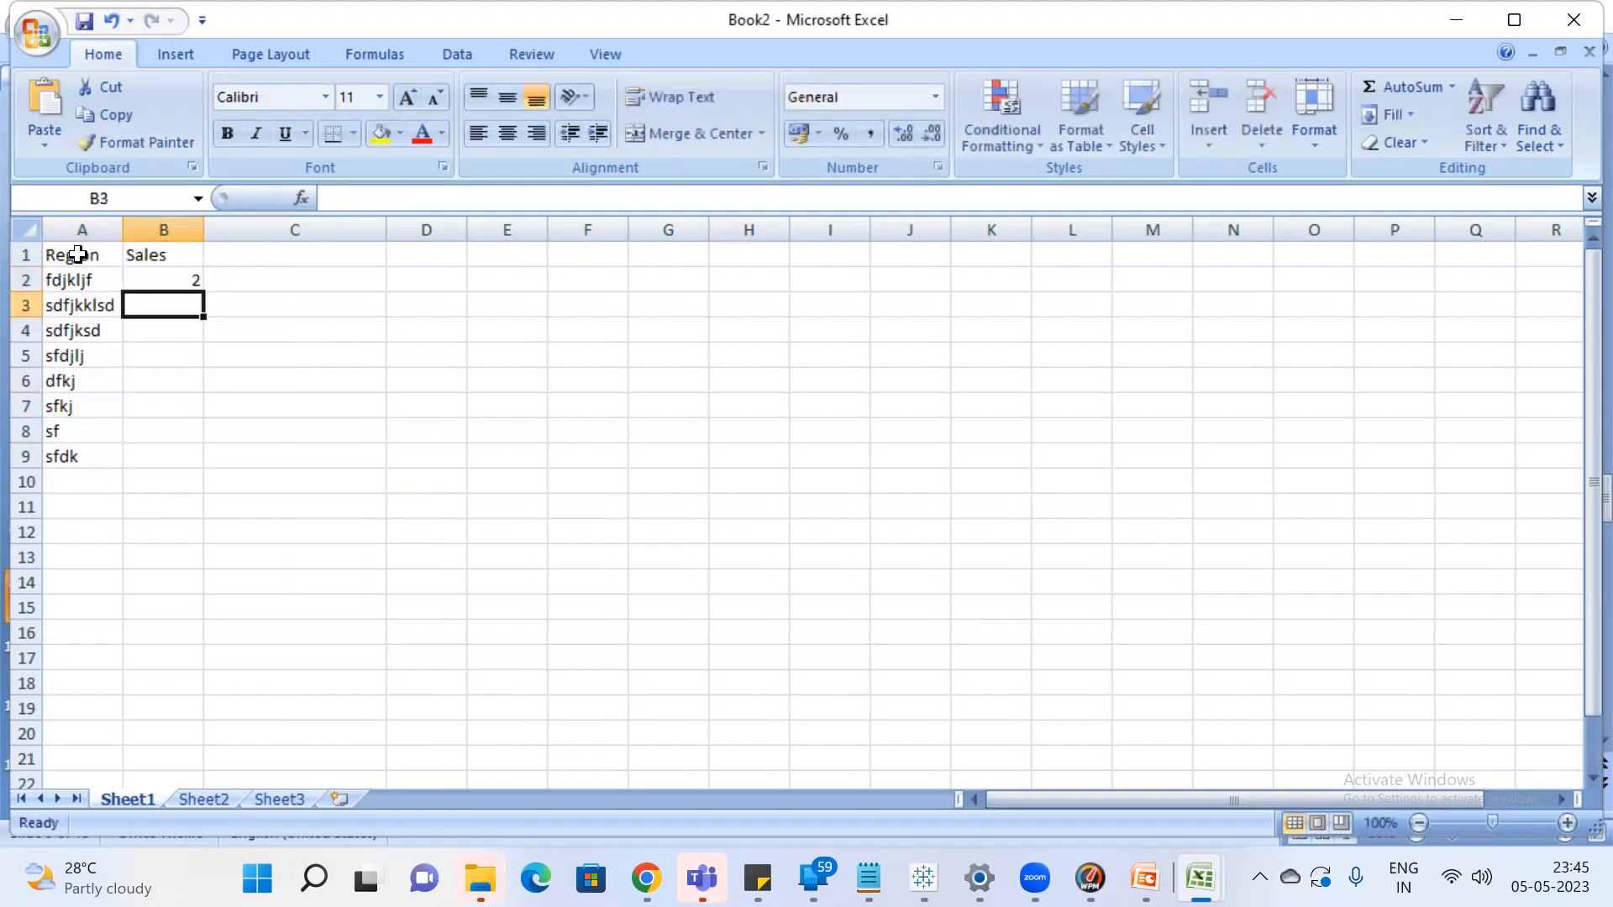
{"action": "type", "text": "5"}
{"action": "key", "text": "Return"}
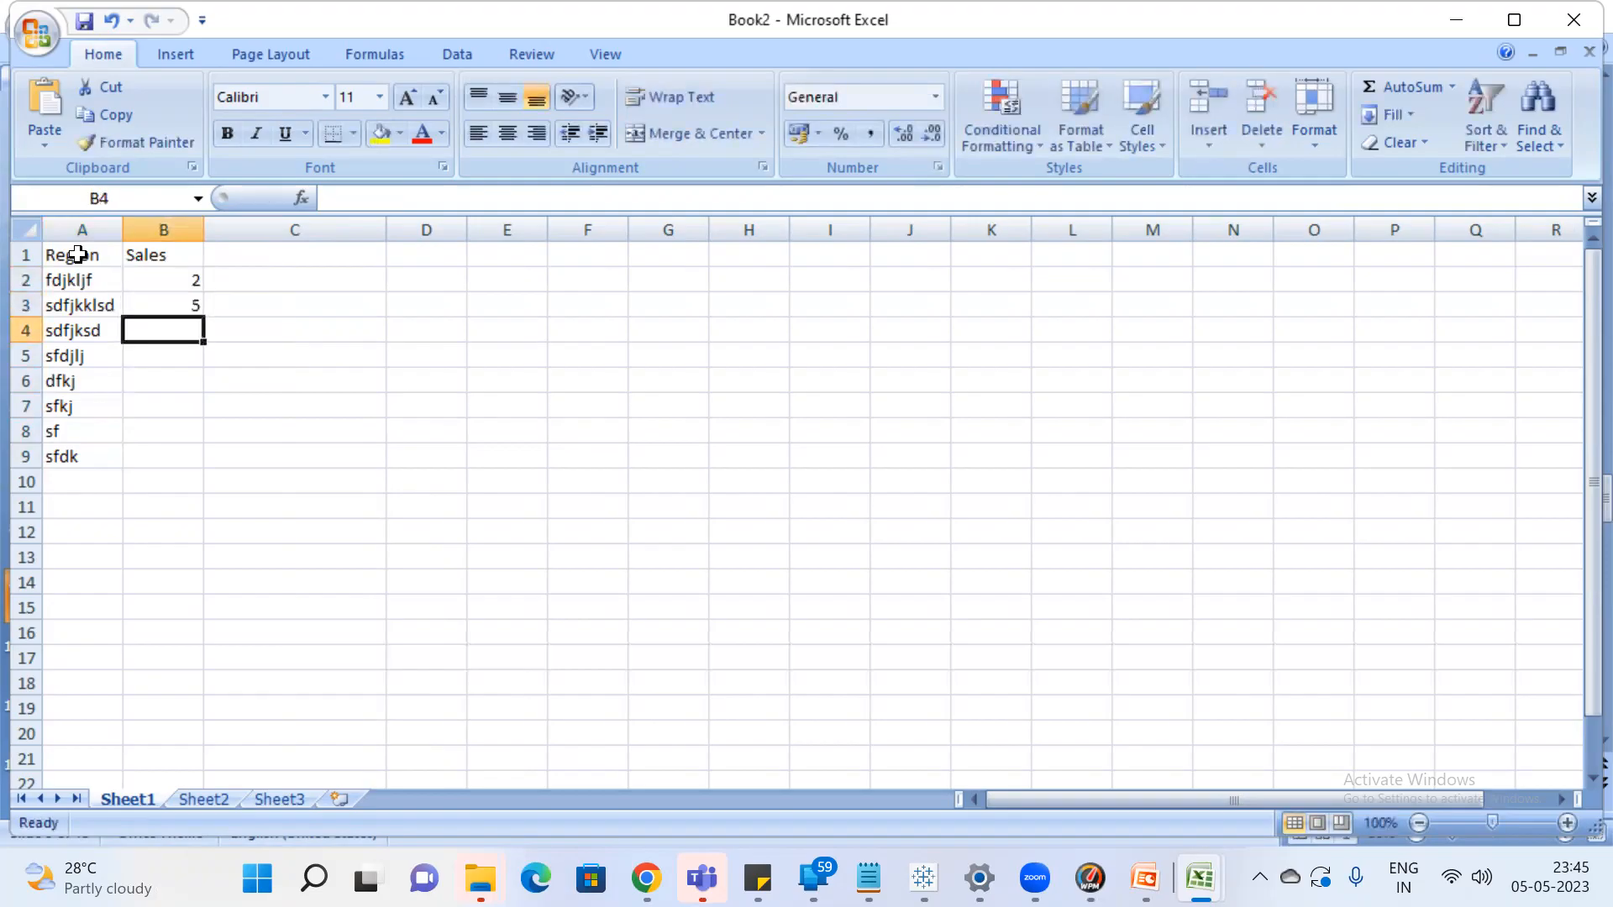
{"action": "type", "text": "7"}
{"action": "key", "text": "Return"}
{"action": "type", "text": "8"}
{"action": "key", "text": "Return"}
{"action": "type", "text": "9"}
{"action": "key", "text": "Return"}
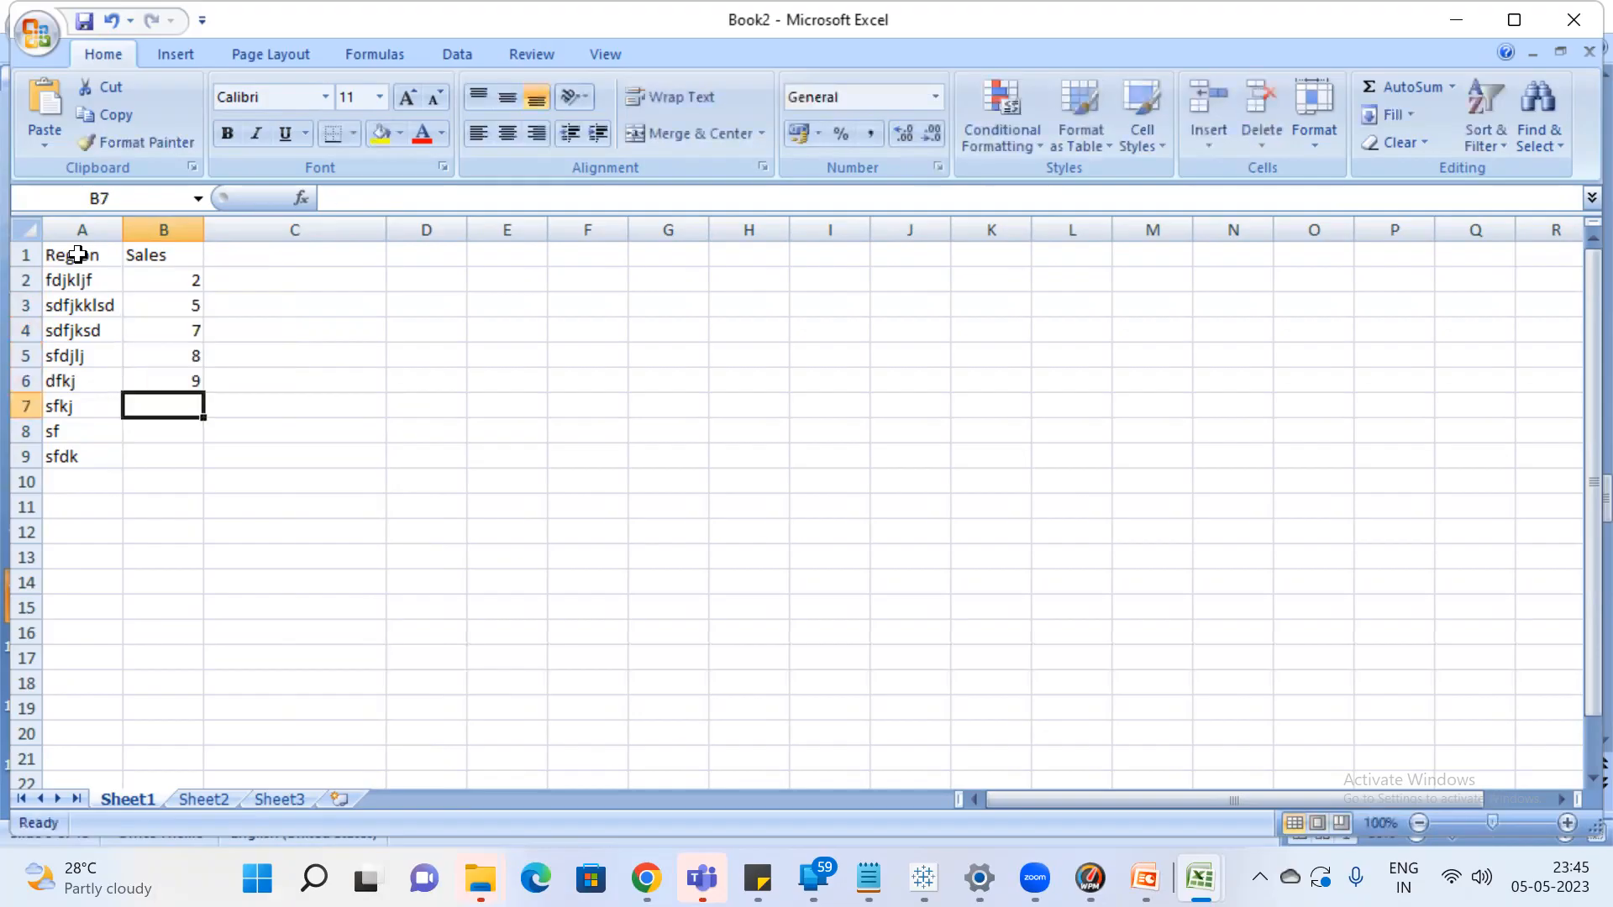
{"action": "type", "text": "11"}
{"action": "key", "text": "Return"}
{"action": "type", "text": "12"}
{"action": "key", "text": "Return"}
{"action": "type", "text": "13"}
{"action": "key", "text": "Return"}
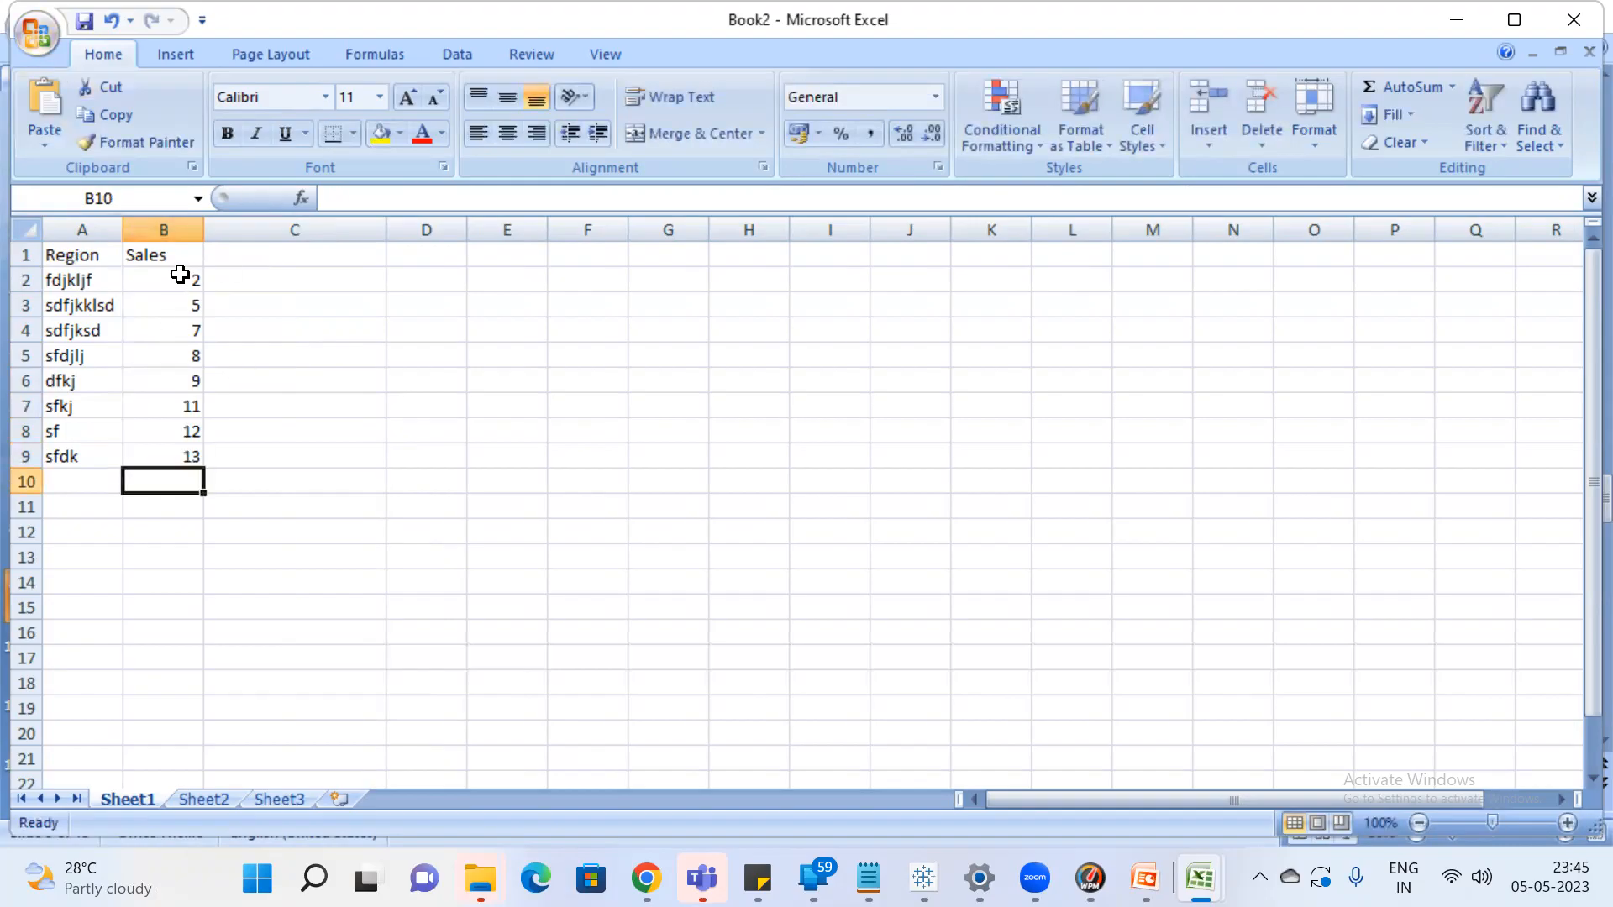
Select the sales values in B2:B9 to read their average
{"action": "left_click", "coordinate": [256, 534]}
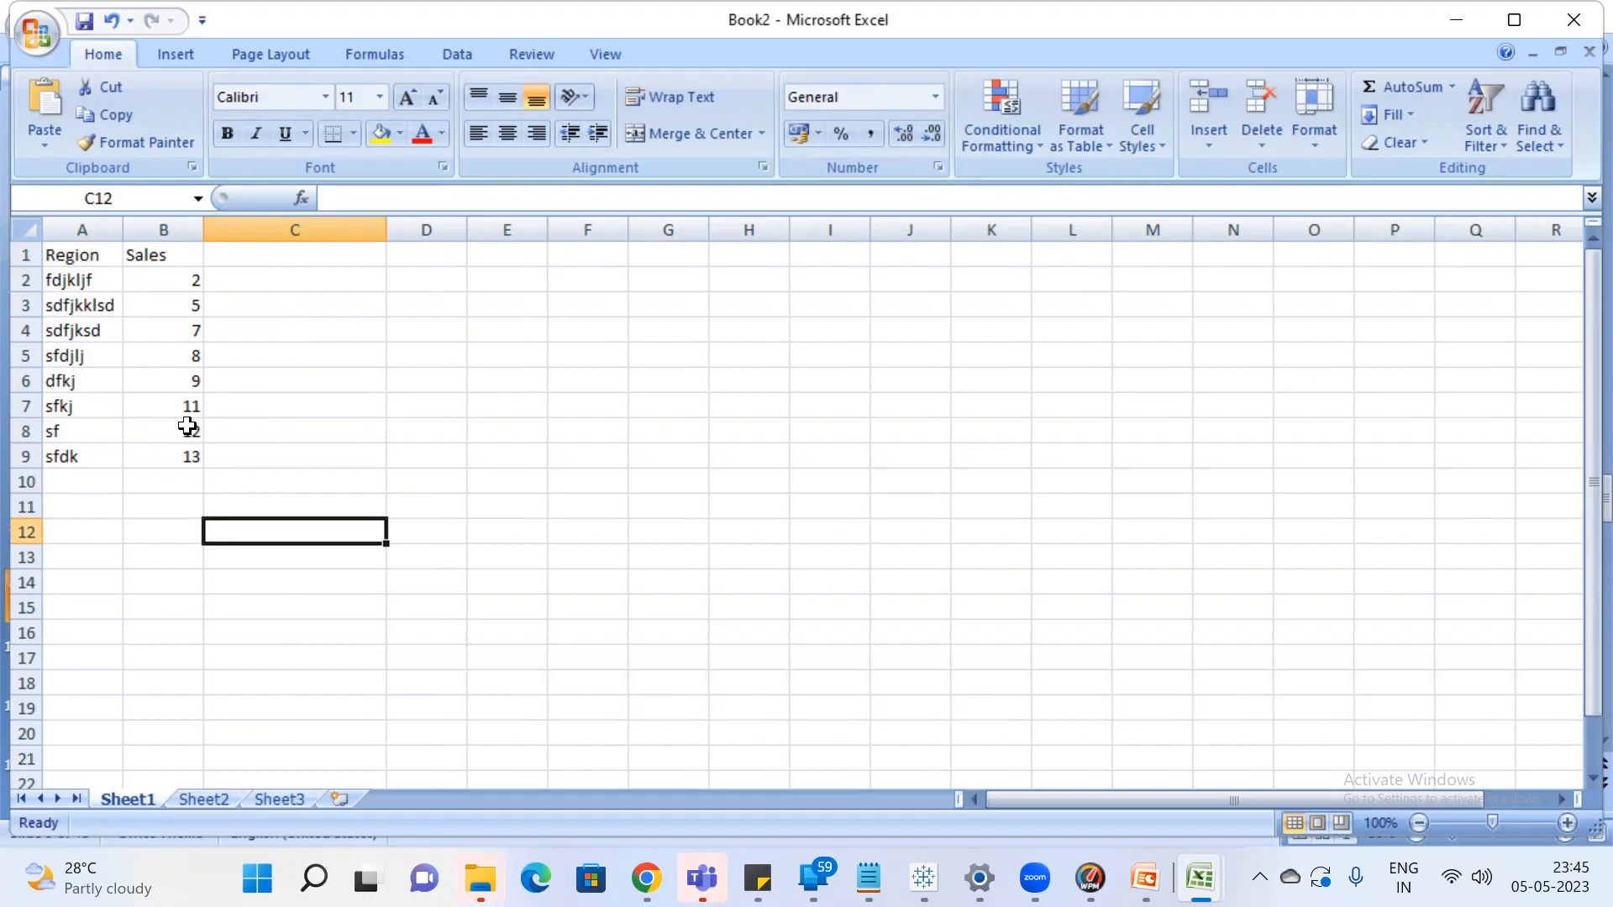
{"action": "left_click_drag", "start_coordinate": [161, 274], "coordinate": [176, 460]}
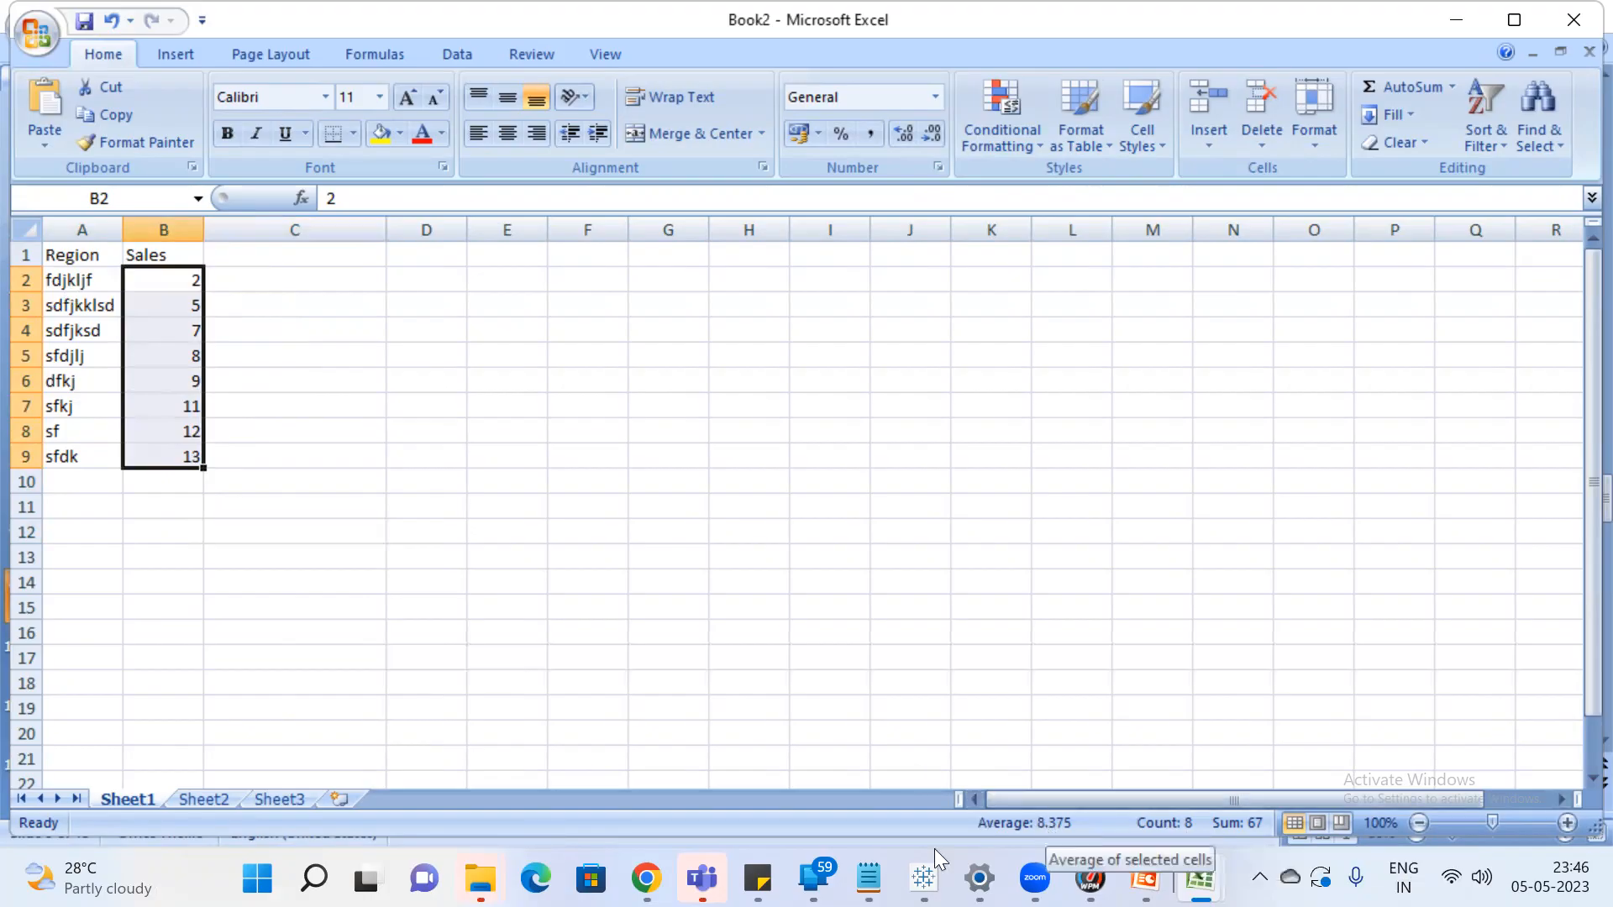
Glance at the Mean and Median slide in PowerPoint and enter the label Median in cell C11 of the Excel sheet
{"action": "left_click", "coordinate": [240, 512]}
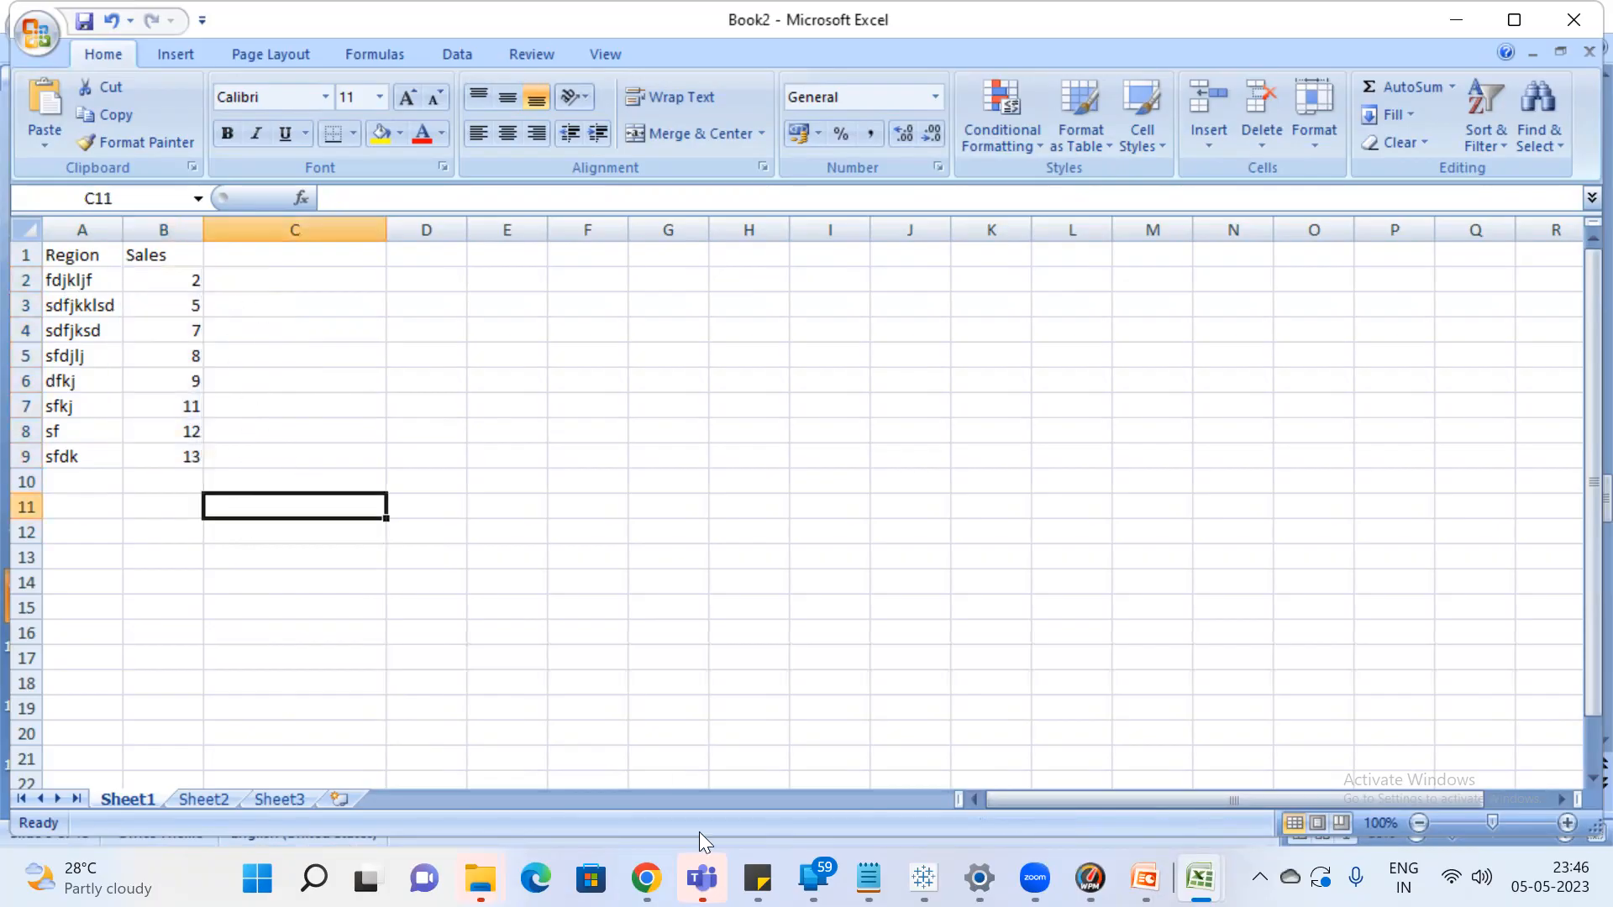
{"action": "left_click", "coordinate": [1145, 877]}
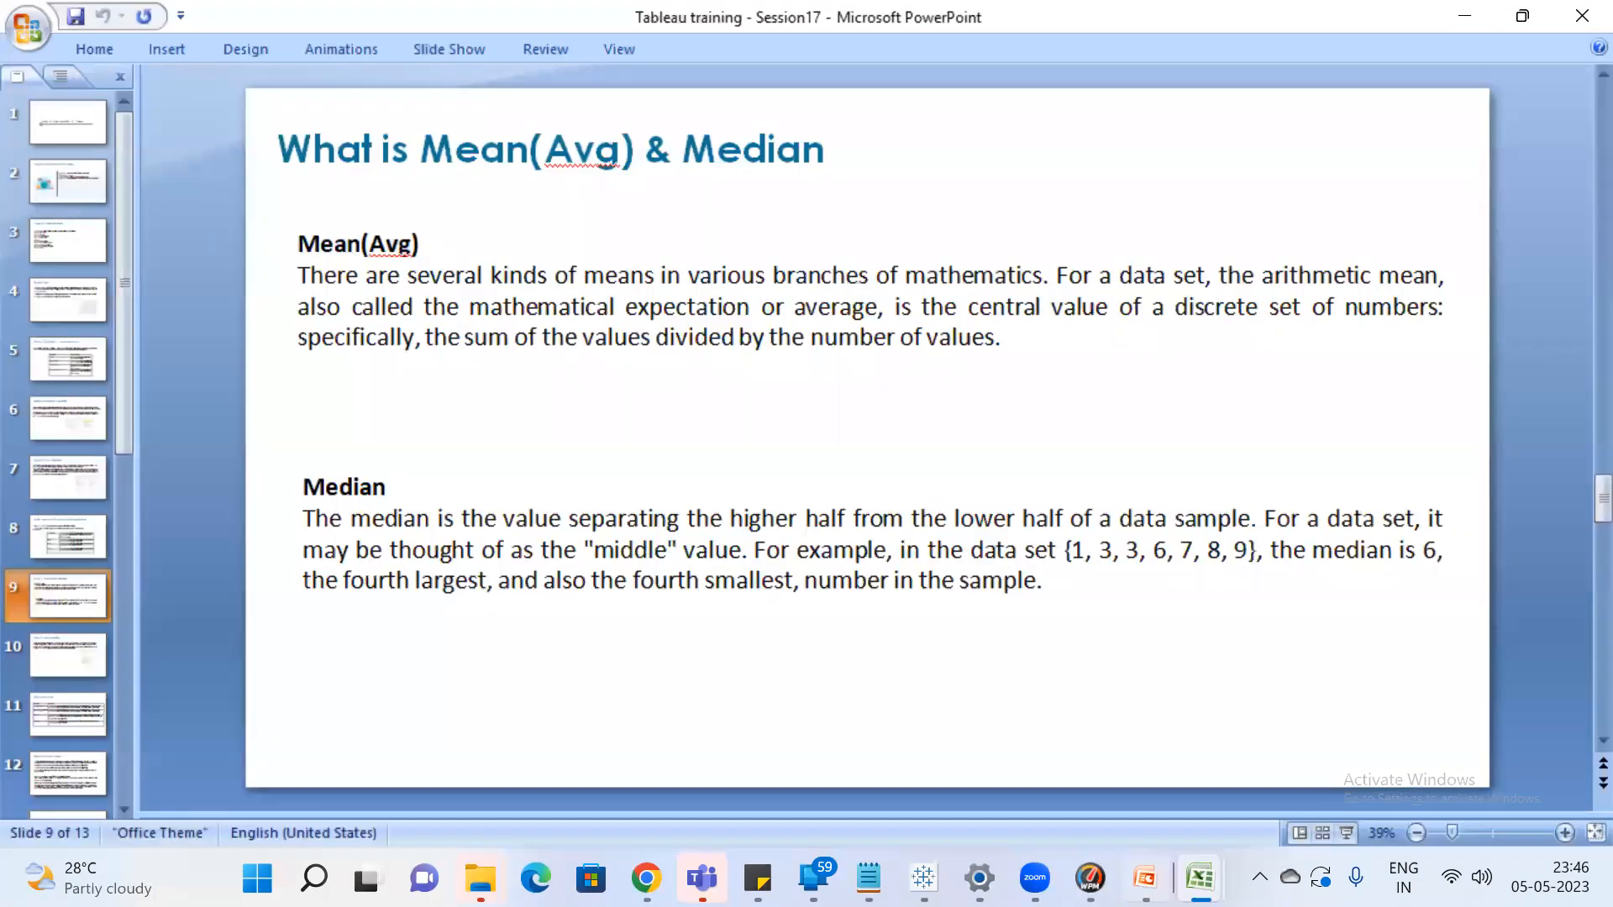
{"action": "key", "text": "alt+Tab"}
{"action": "type", "text": "Median"}
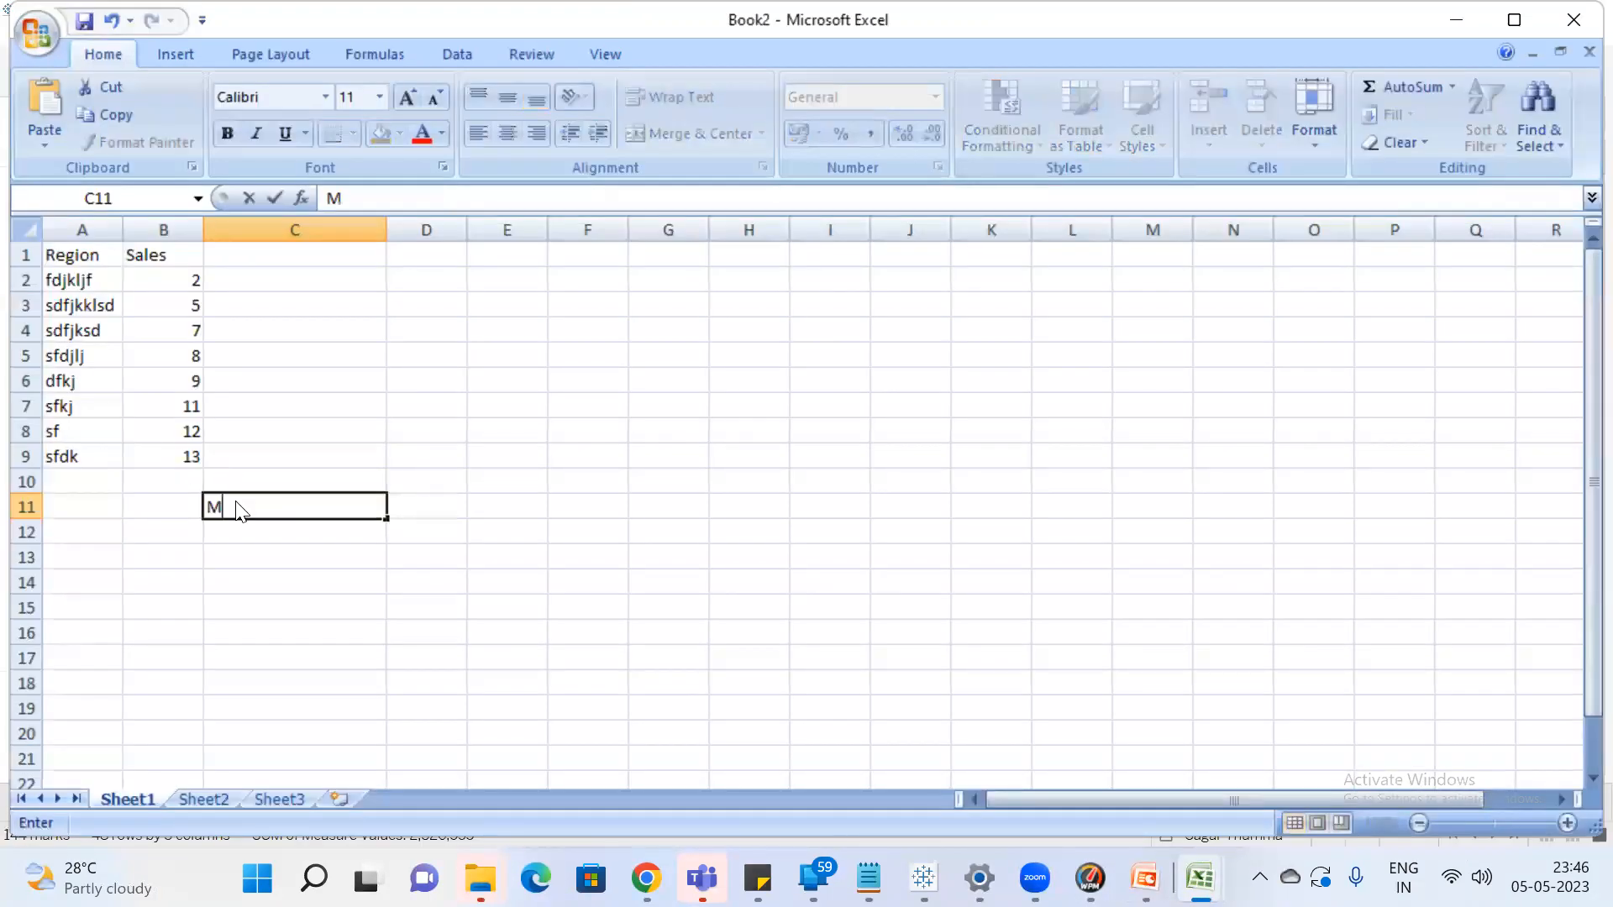
{"action": "key", "text": "Return"}
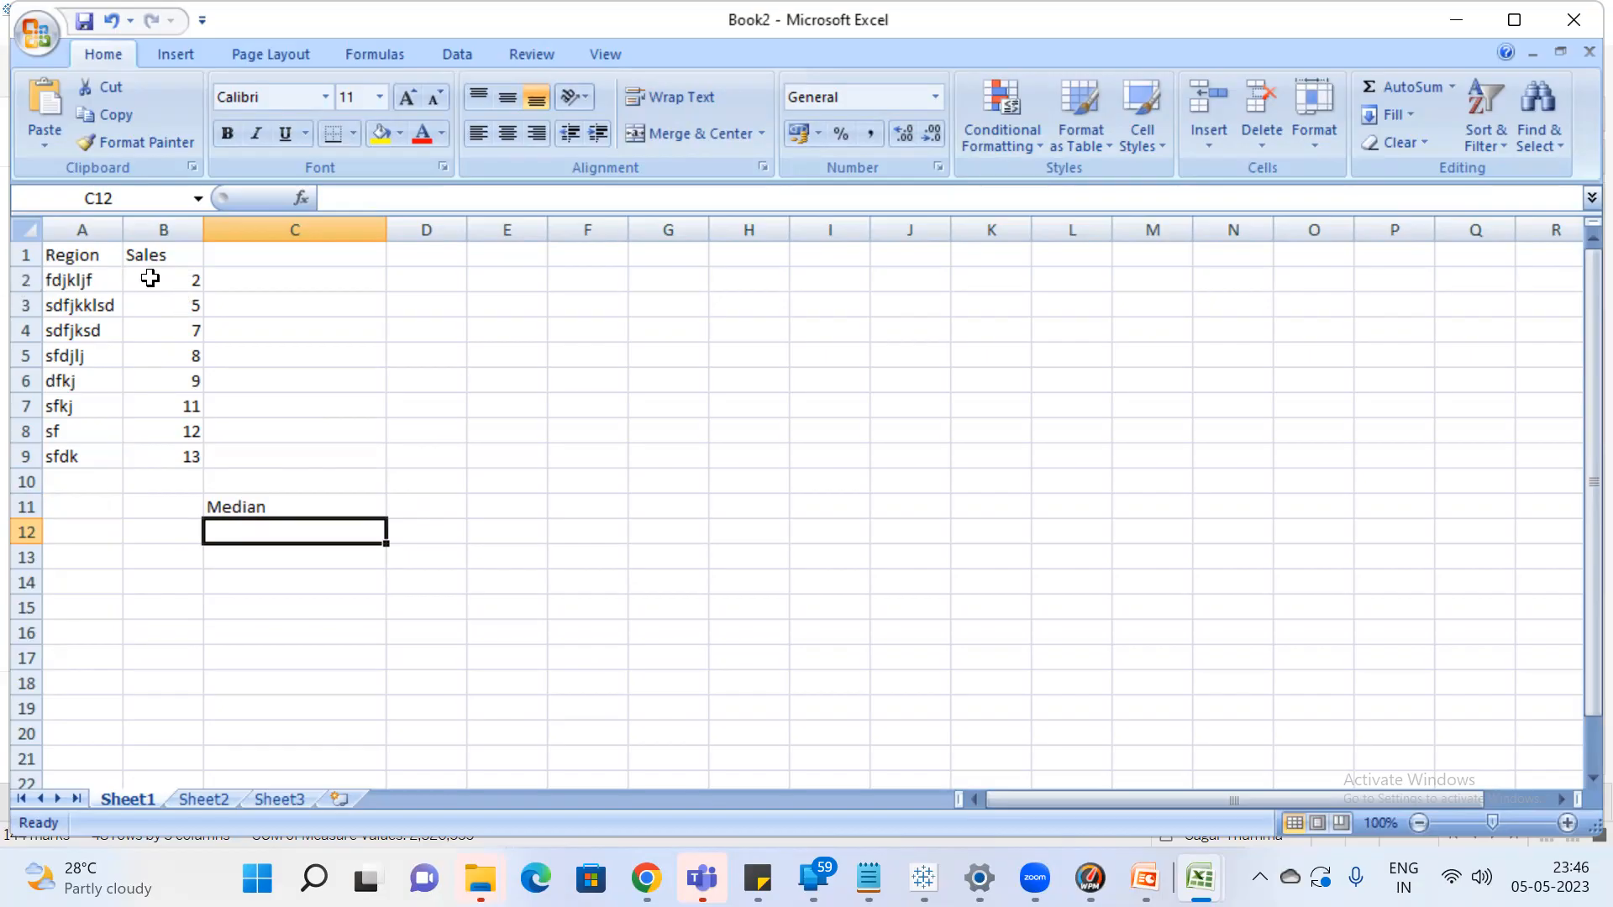
Select the sales range B2:B9 and its two middle values in B5:B6 to read the median as their average
{"action": "left_click_drag", "start_coordinate": [187, 278], "coordinate": [189, 460]}
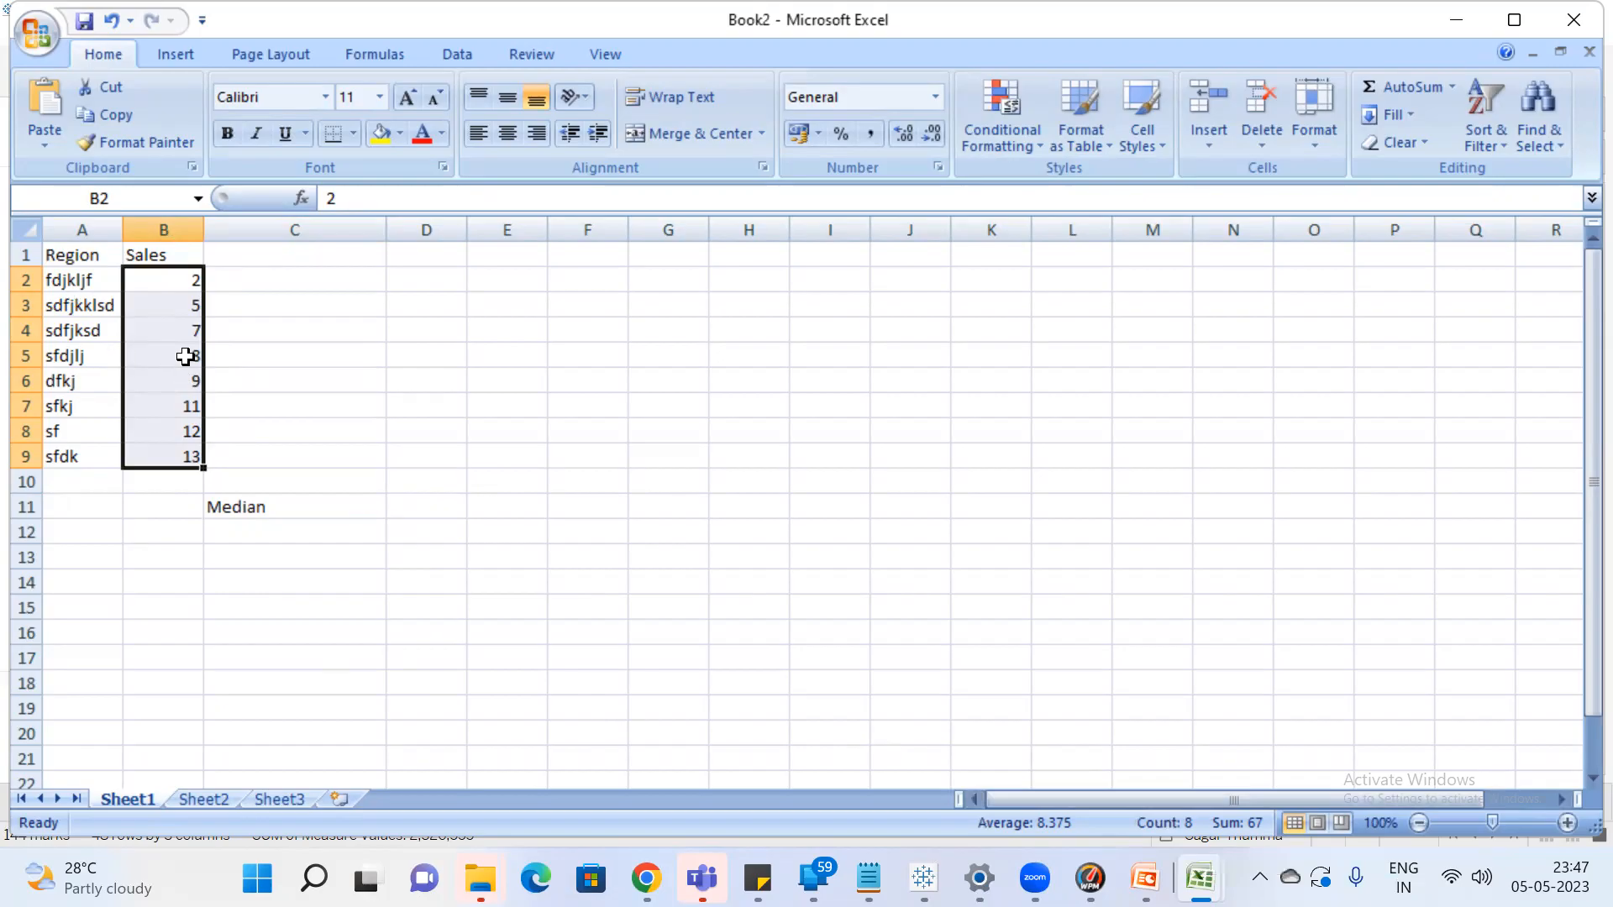
{"action": "left_click_drag", "start_coordinate": [185, 356], "coordinate": [182, 378]}
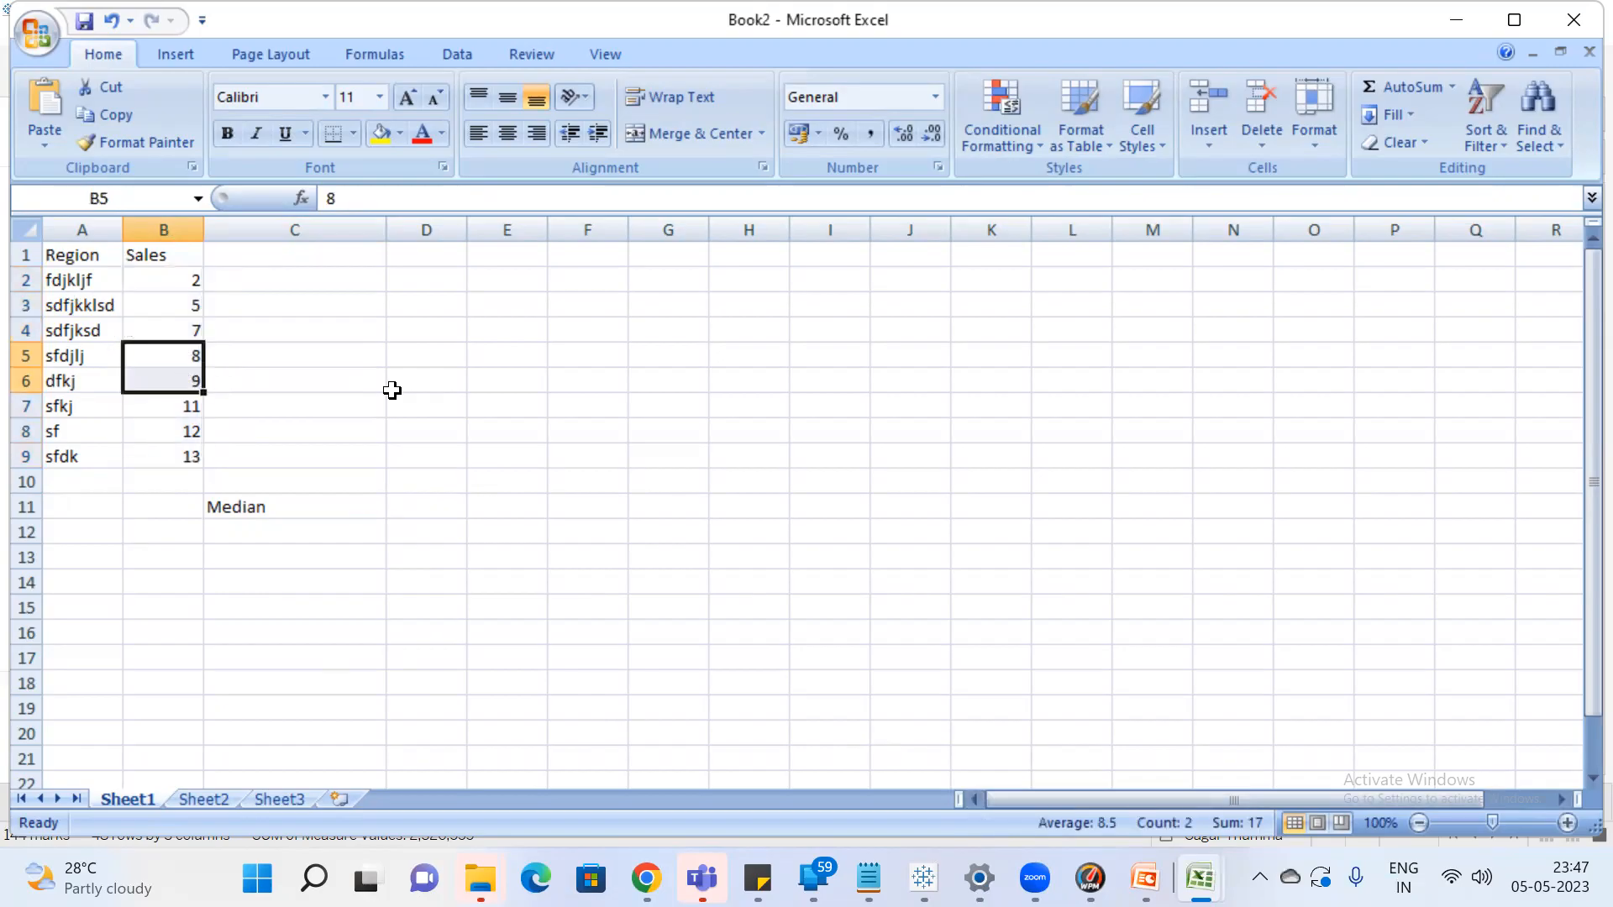
{"action": "left_click", "coordinate": [437, 408]}
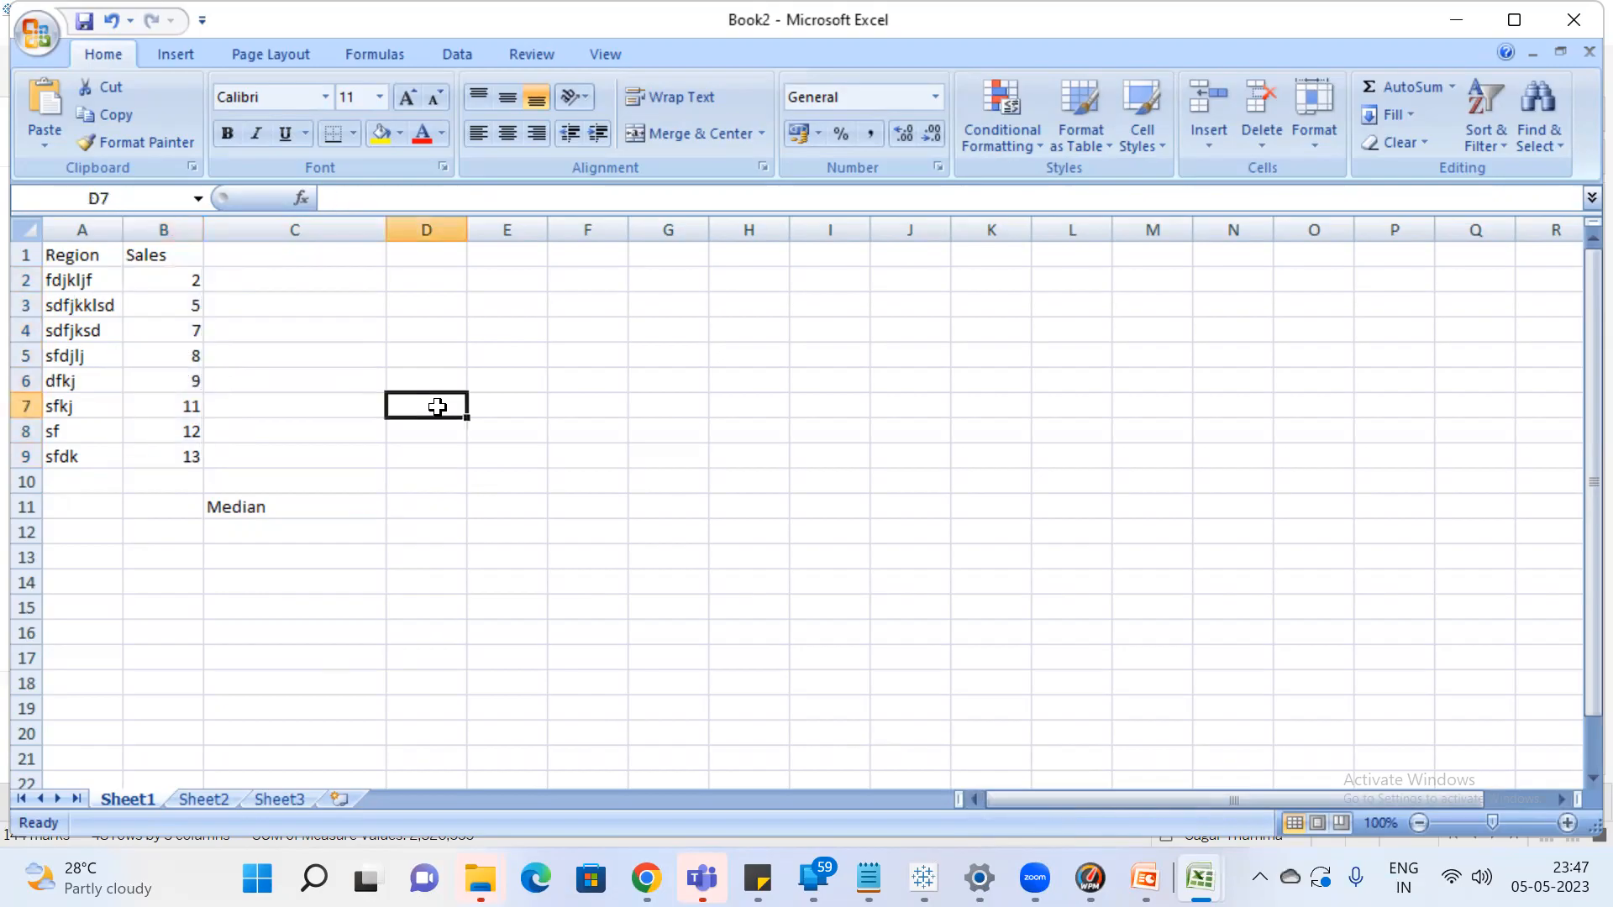
{"action": "left_click", "coordinate": [175, 354]}
{"action": "left_click_drag", "start_coordinate": [175, 354], "coordinate": [174, 373]}
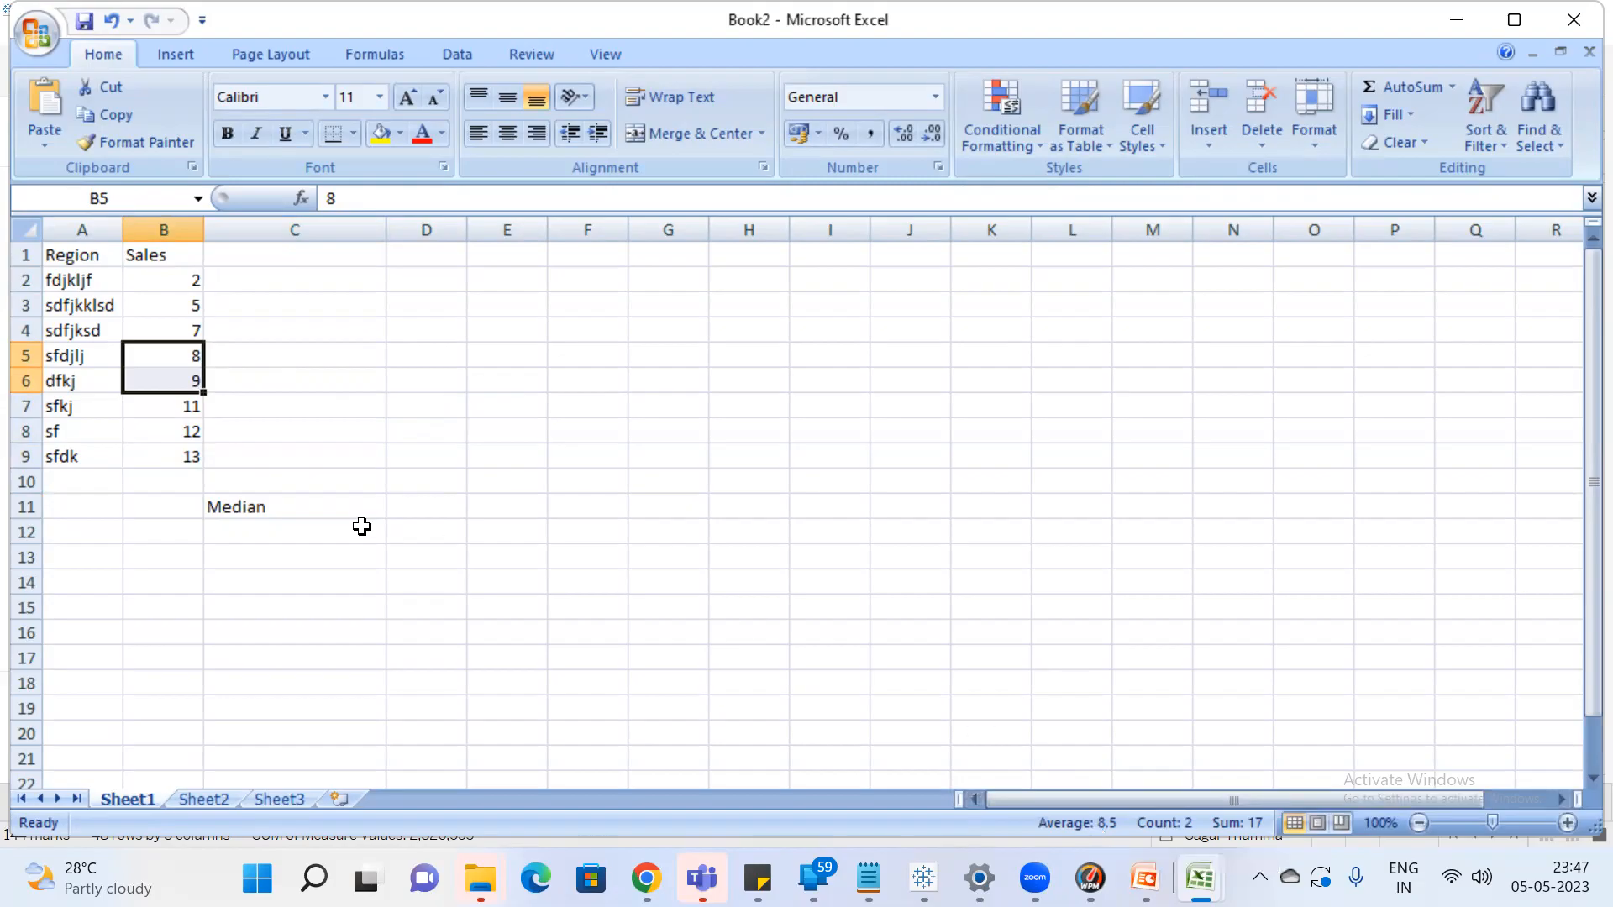
Enter the label even count in cell D12 and fit column D's width to it
{"action": "left_click", "coordinate": [461, 532]}
{"action": "type", "text": "ev"}
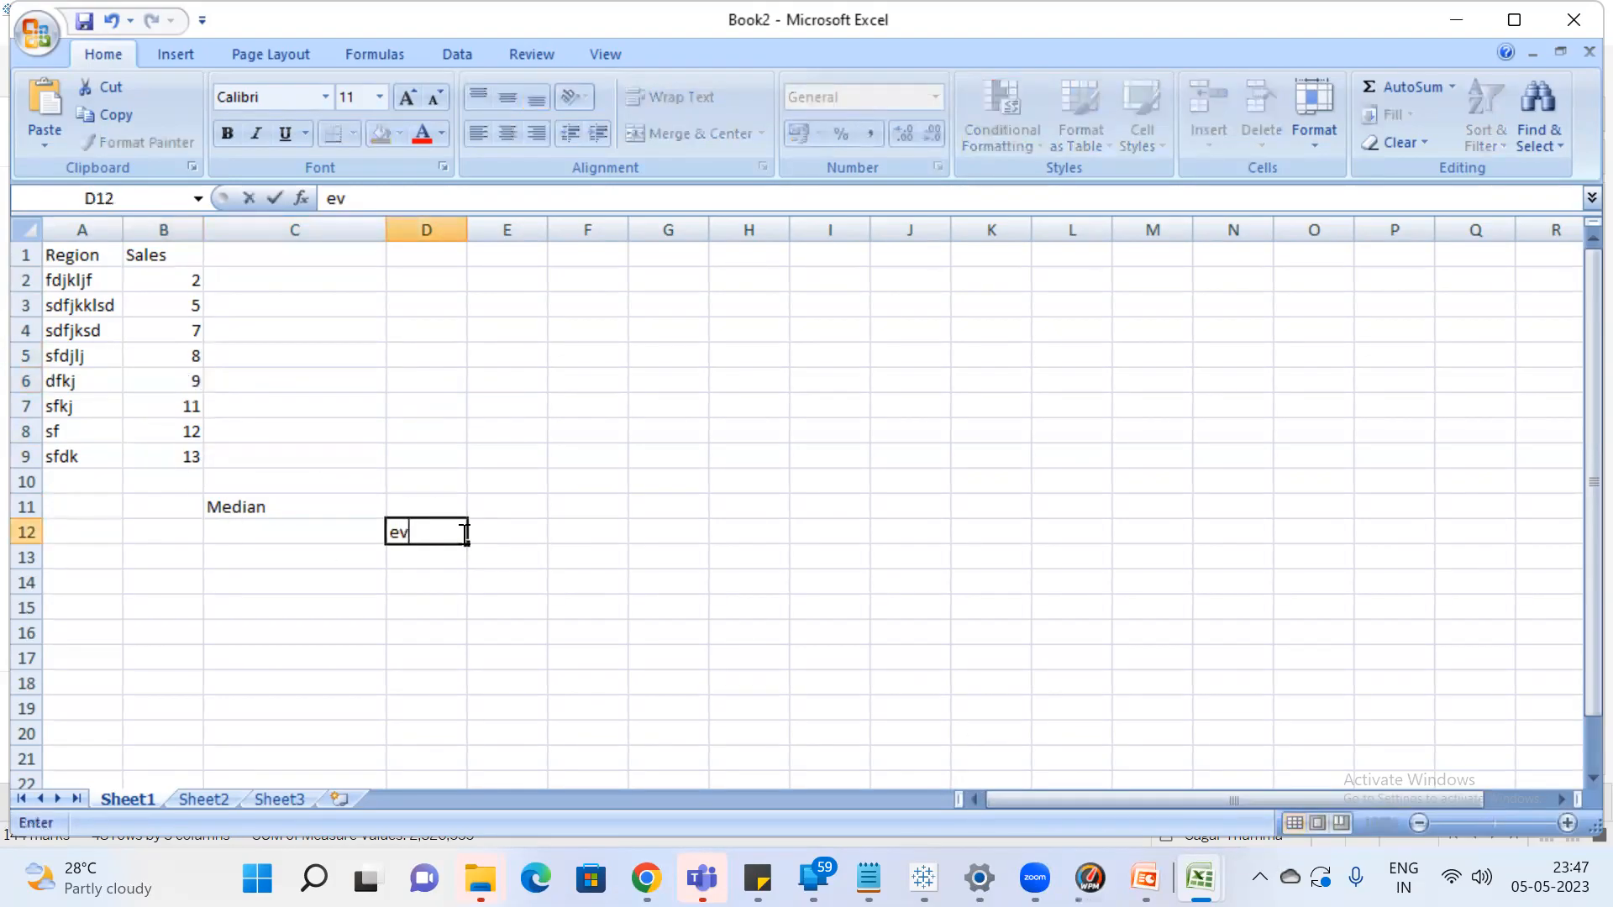
{"action": "type", "text": "en count"}
{"action": "key", "text": "Return"}
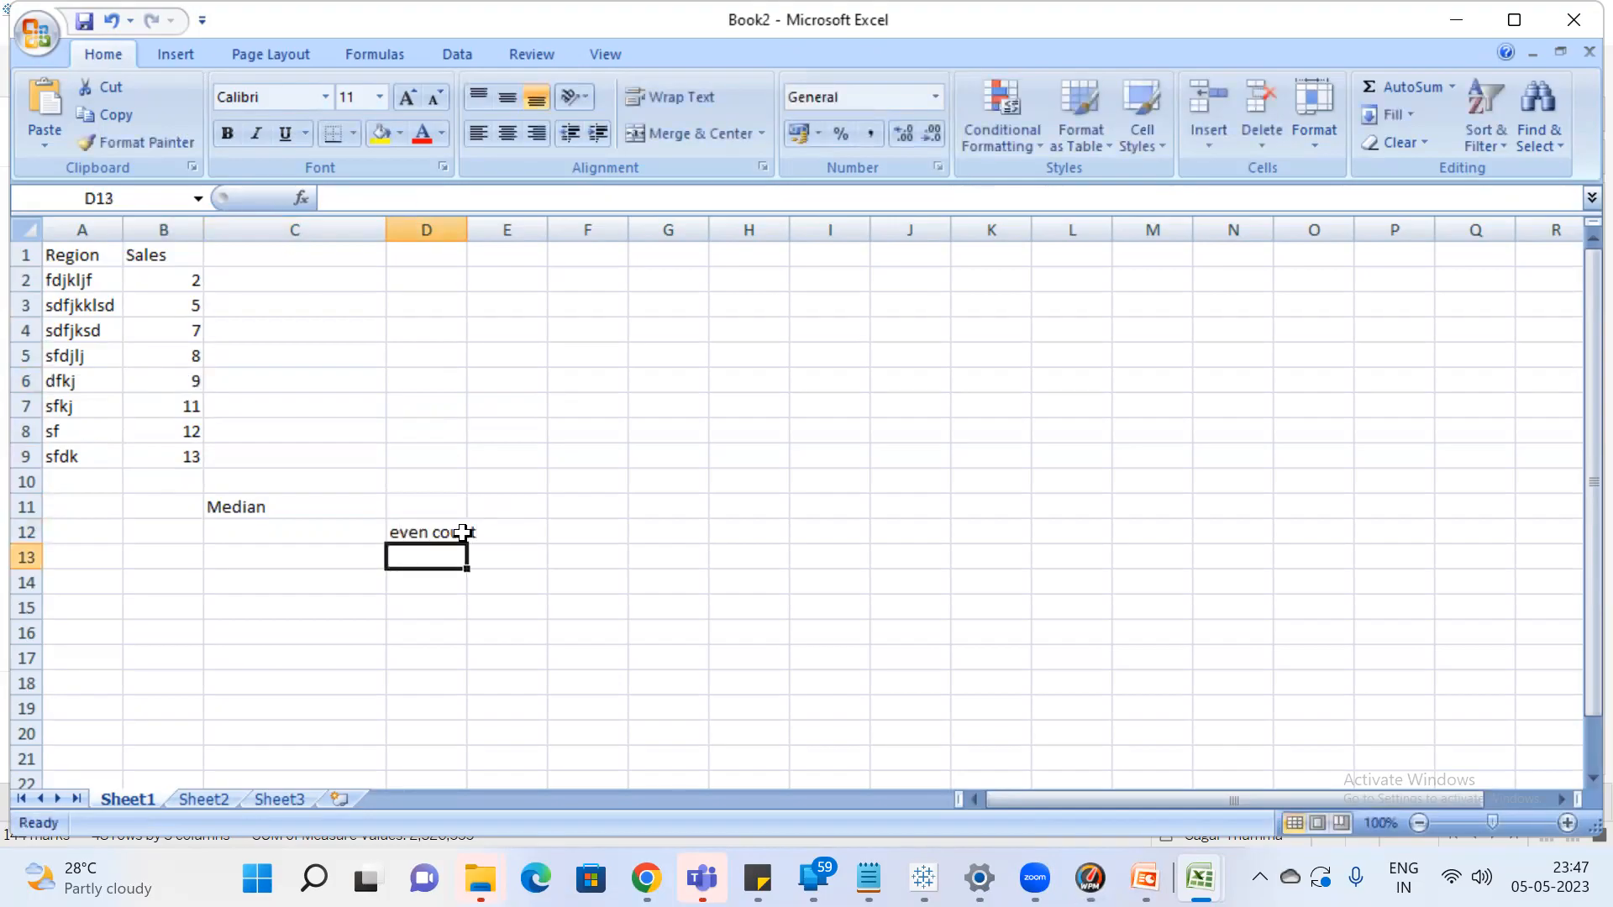
{"action": "double_click", "coordinate": [467, 230]}
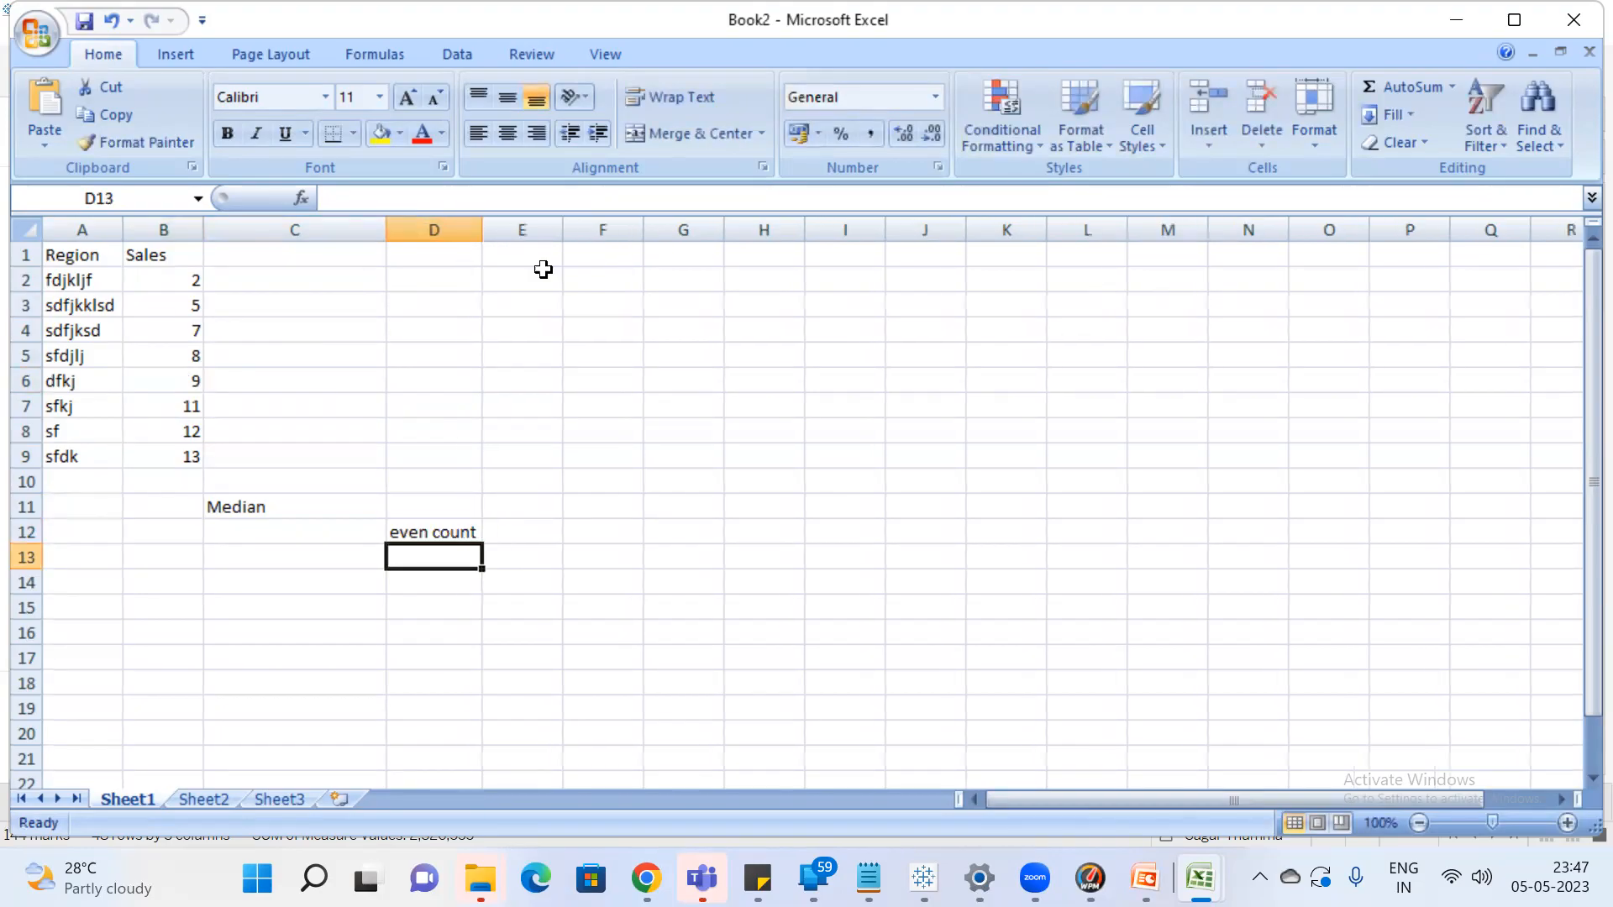
Select the sales range B2:B9 and its middle values B5:B6, and enter the even-count median 8.5 in cell E12
{"action": "left_click", "coordinate": [504, 521]}
{"action": "left_click", "coordinate": [187, 277]}
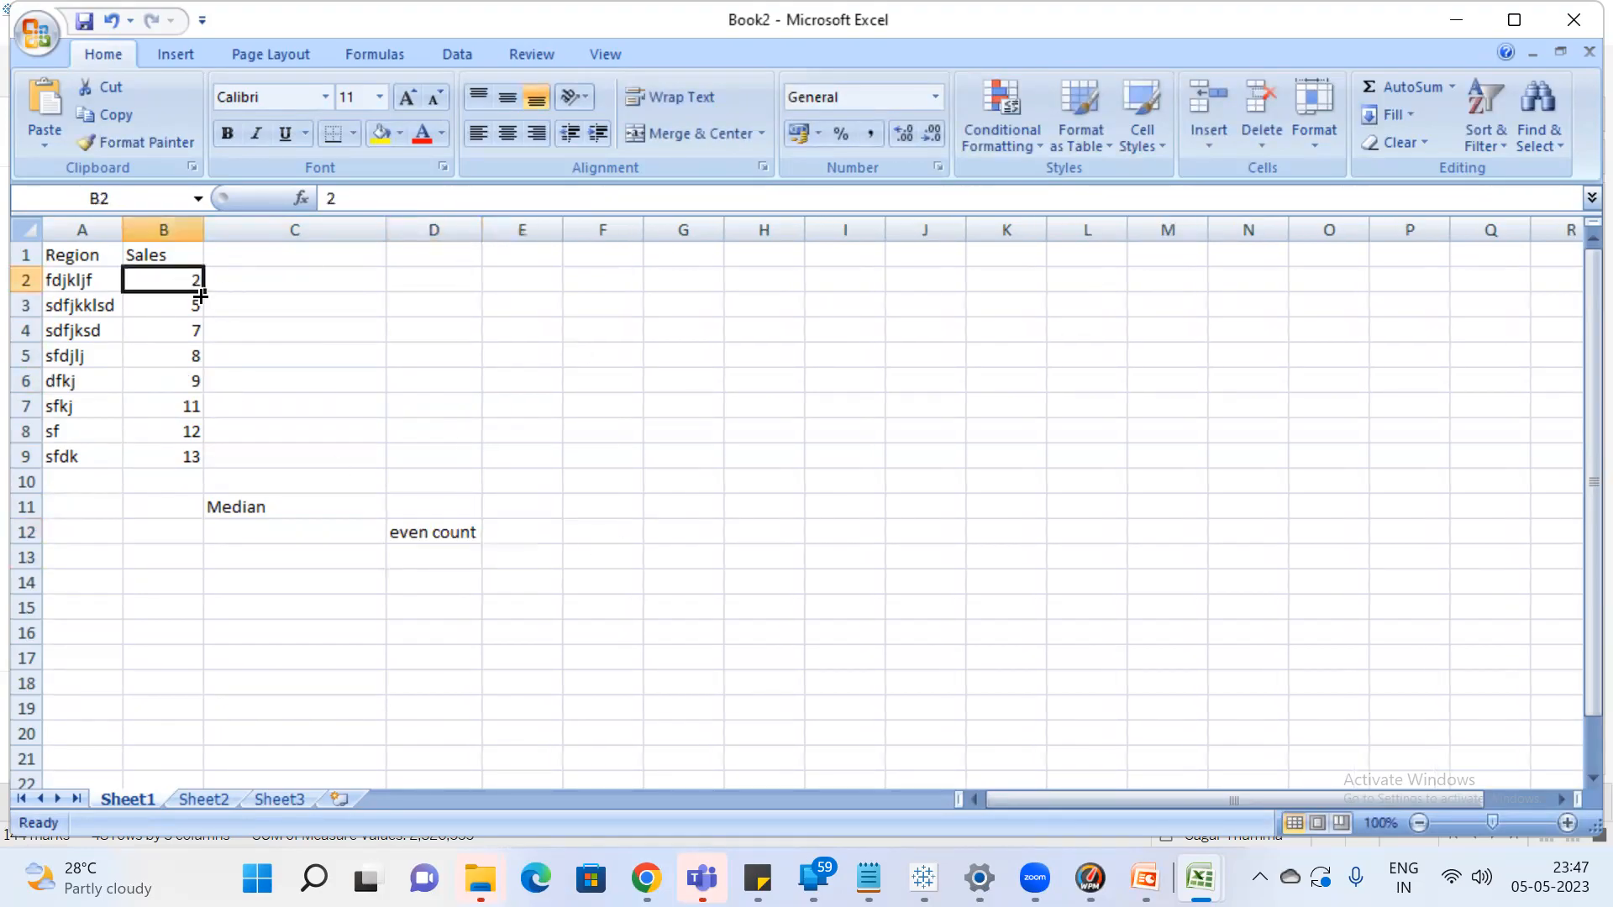
{"action": "left_click", "coordinate": [184, 351]}
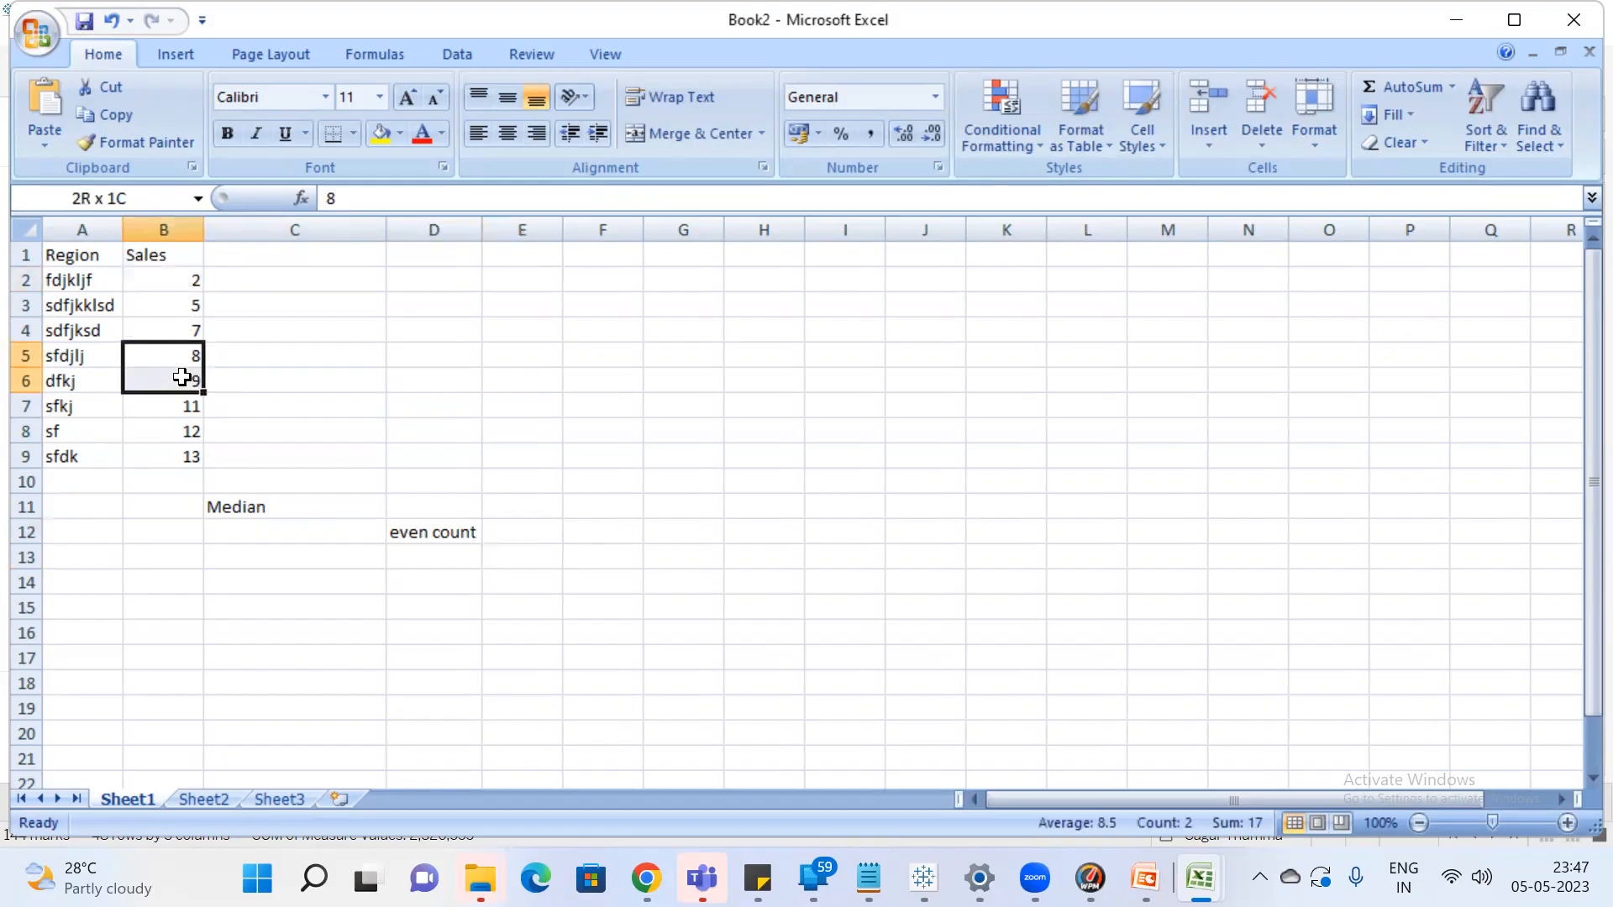
{"action": "left_click_drag", "start_coordinate": [187, 278], "coordinate": [187, 457]}
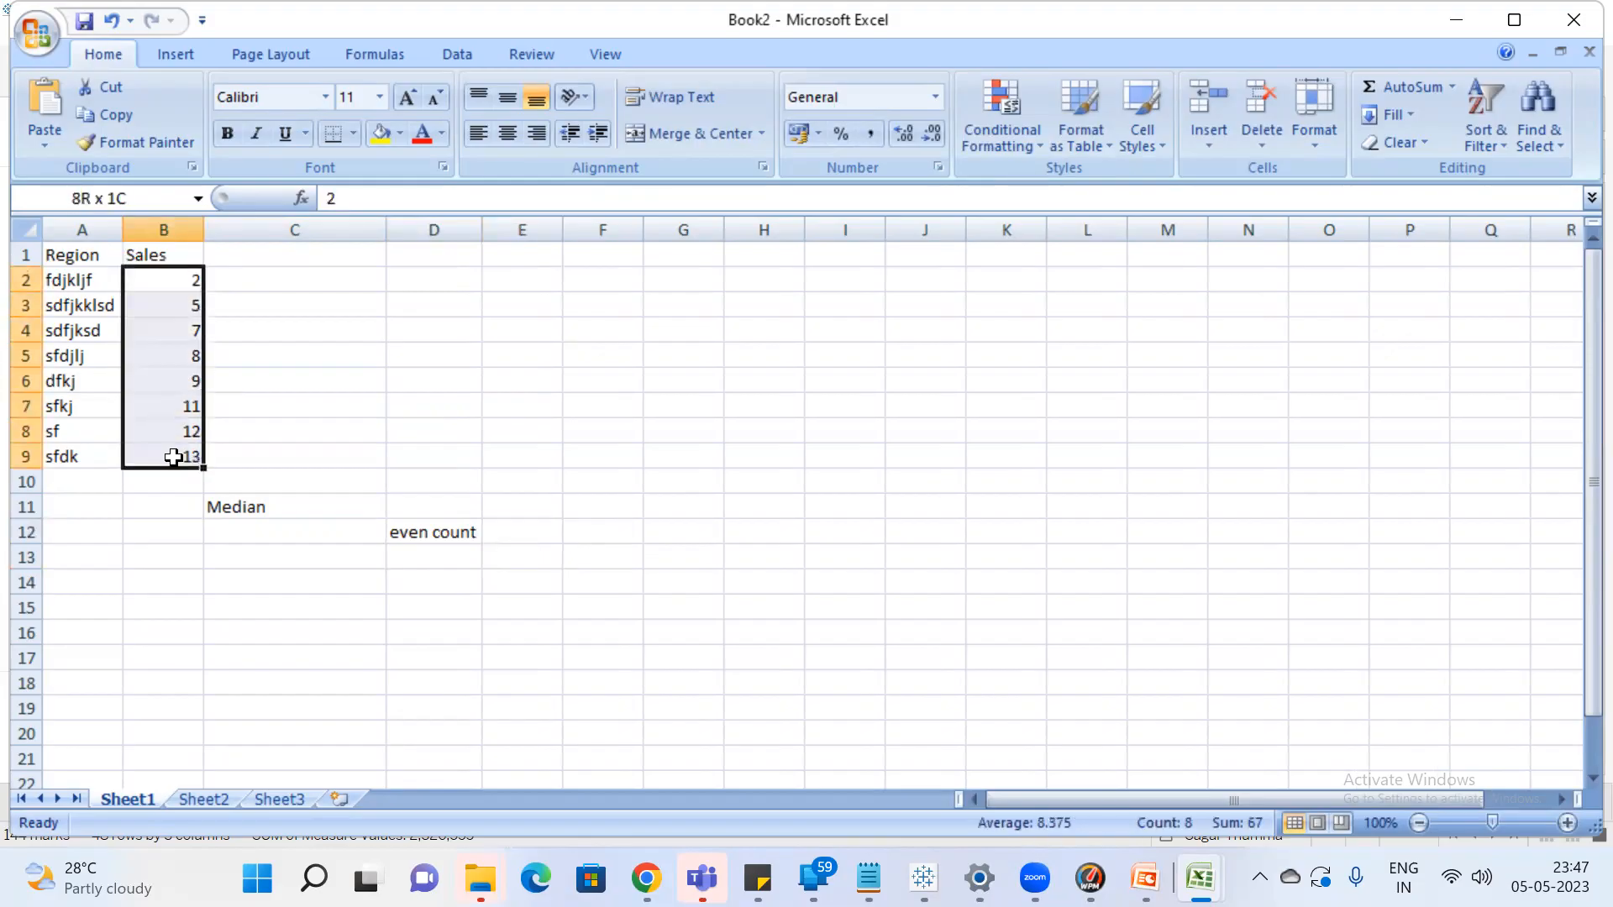
{"action": "left_click", "coordinate": [184, 351]}
{"action": "left_click_drag", "start_coordinate": [186, 351], "coordinate": [180, 378]}
{"action": "left_click", "coordinate": [512, 532]}
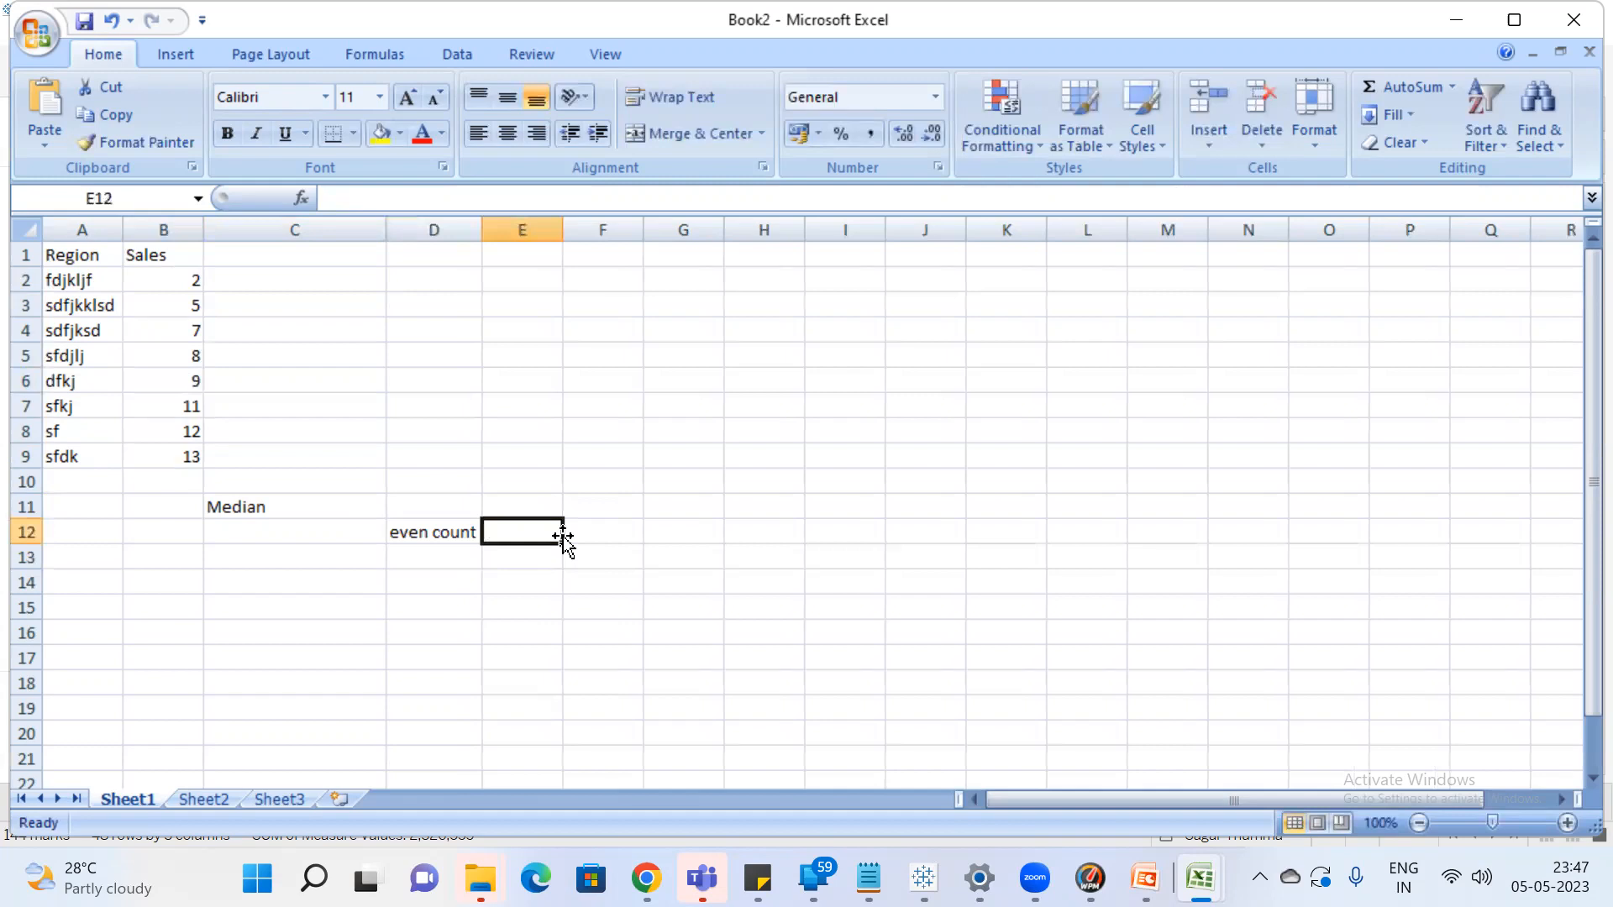
{"action": "type", "text": "8.5"}
{"action": "key", "text": "Return"}
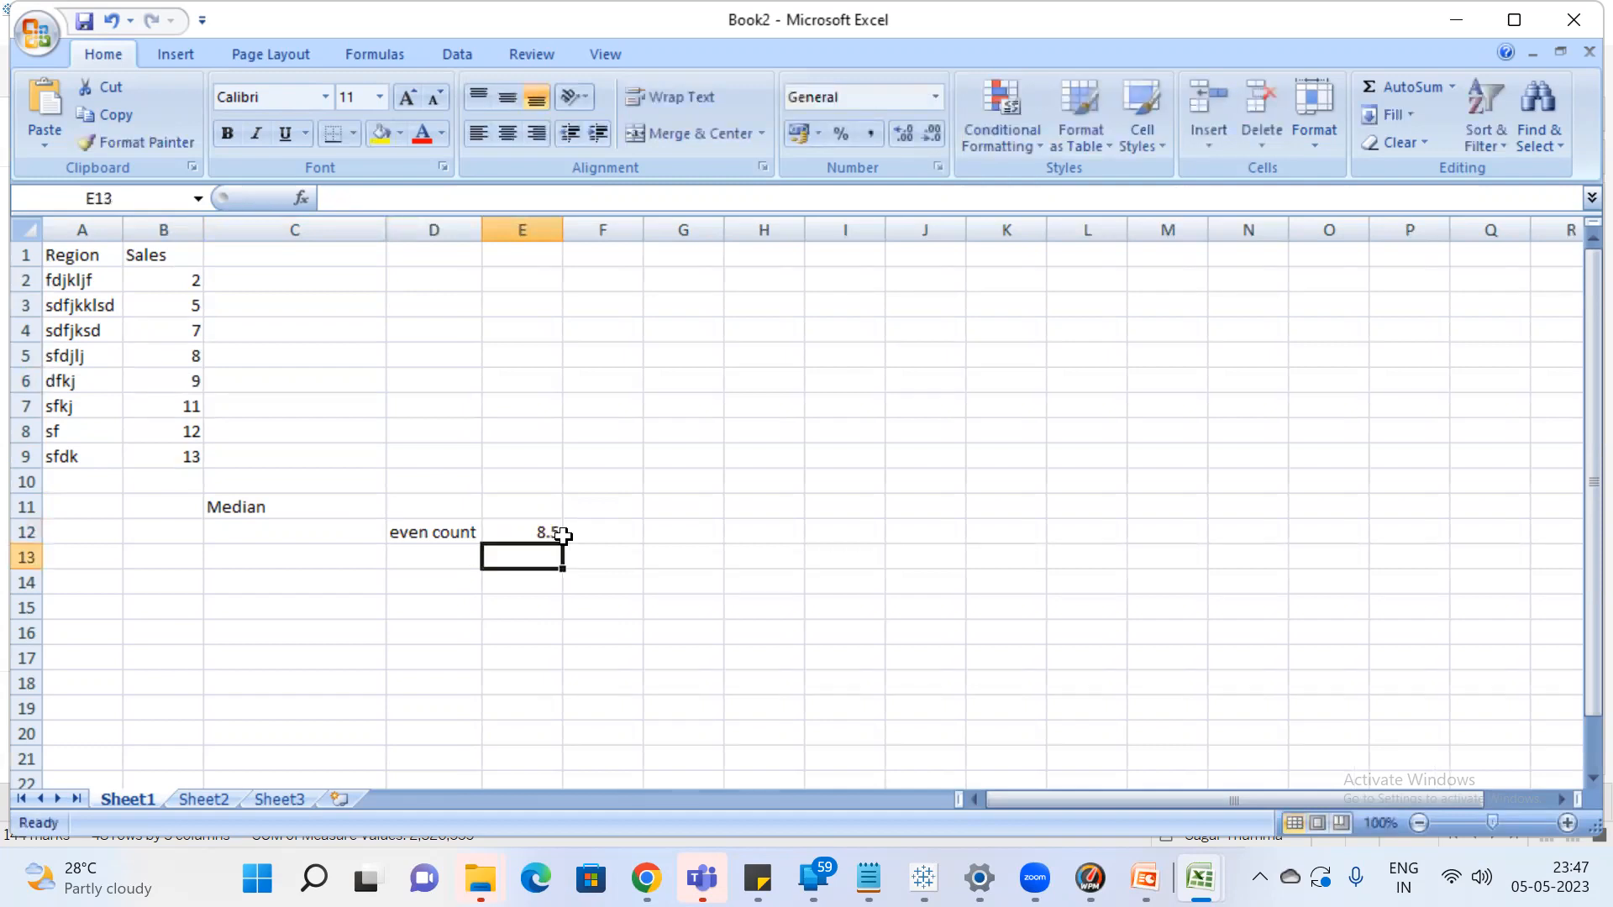
Enter the label odd count in cell D13
{"action": "left_click", "coordinate": [447, 550]}
{"action": "type", "text": "odd count"}
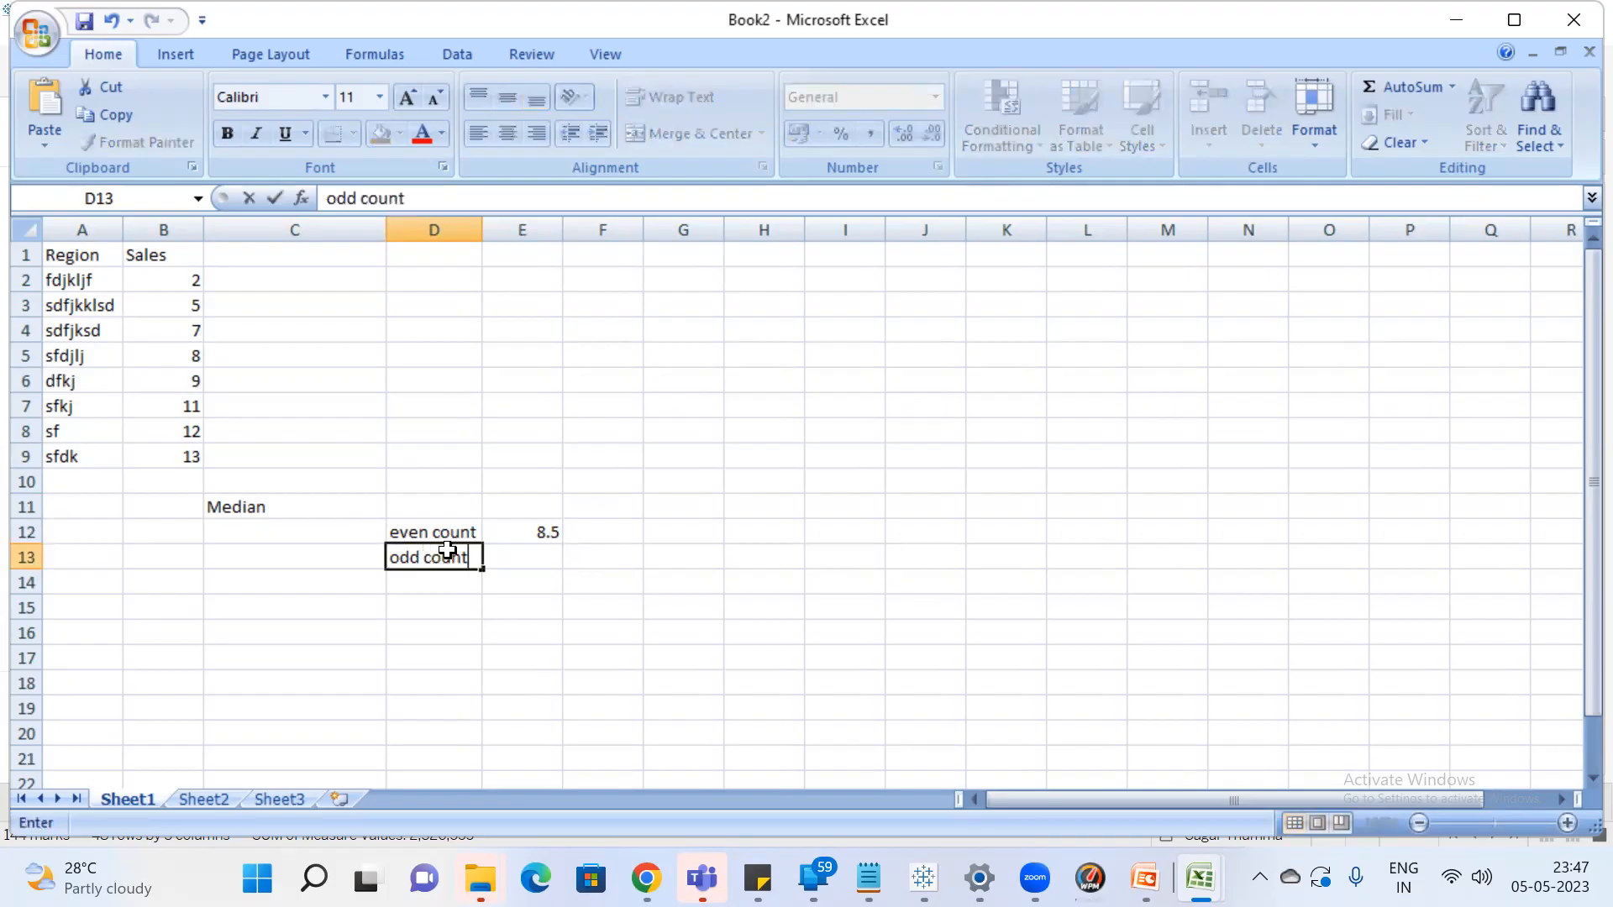
{"action": "key", "text": "Return"}
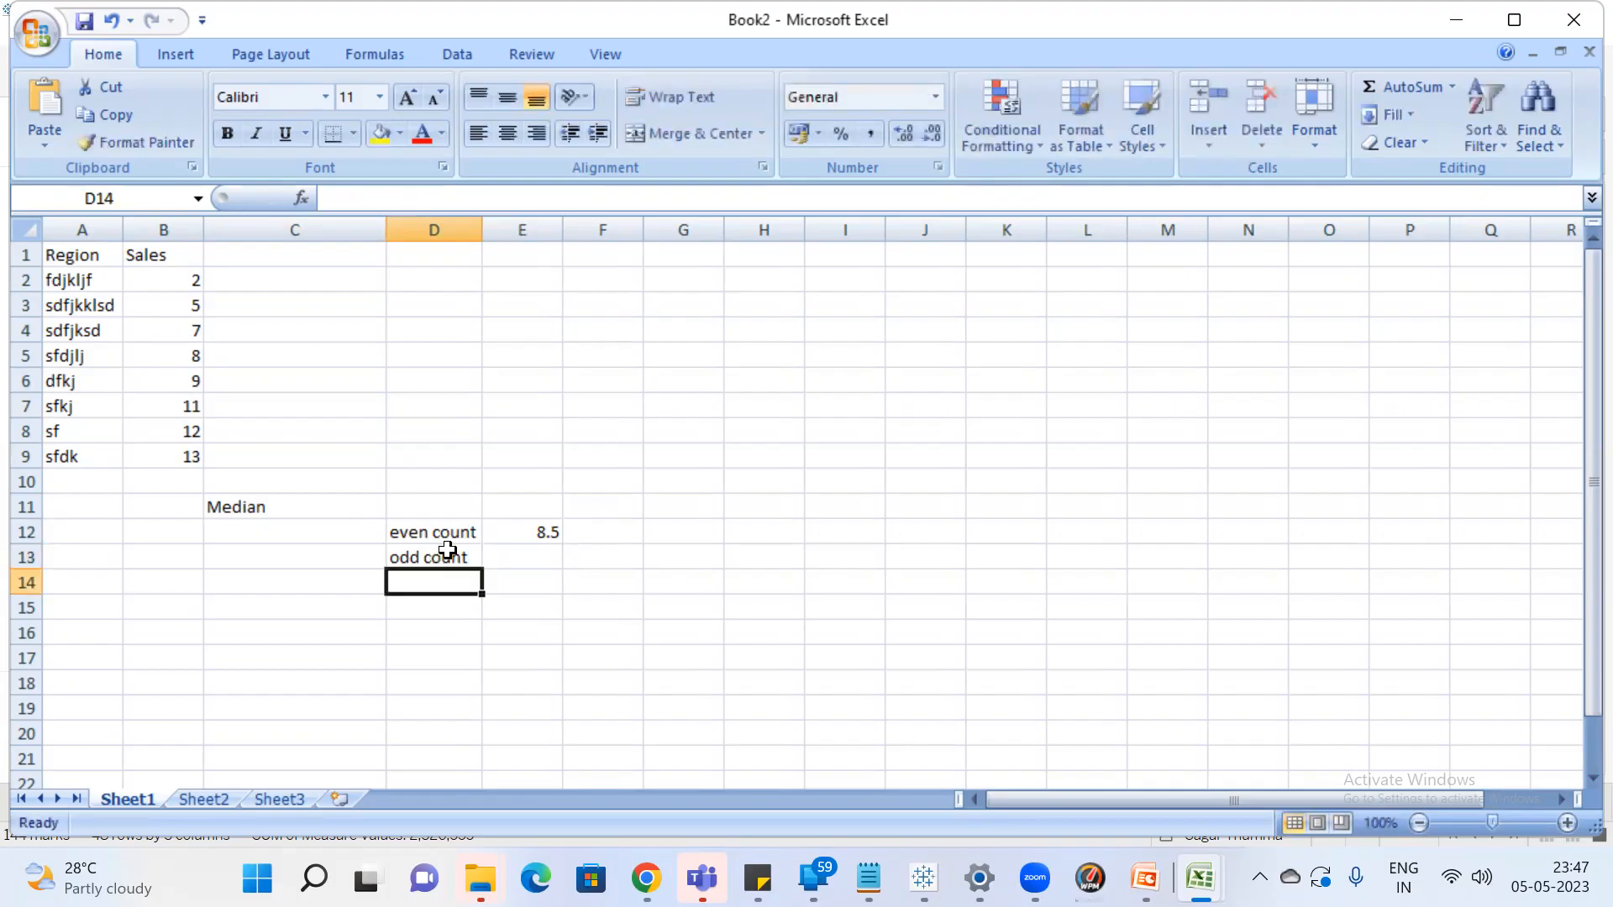
Add a ninth record in row 10 with region sdfsd and sales 15
{"action": "left_click", "coordinate": [91, 473]}
{"action": "type", "text": "sdfsd"}
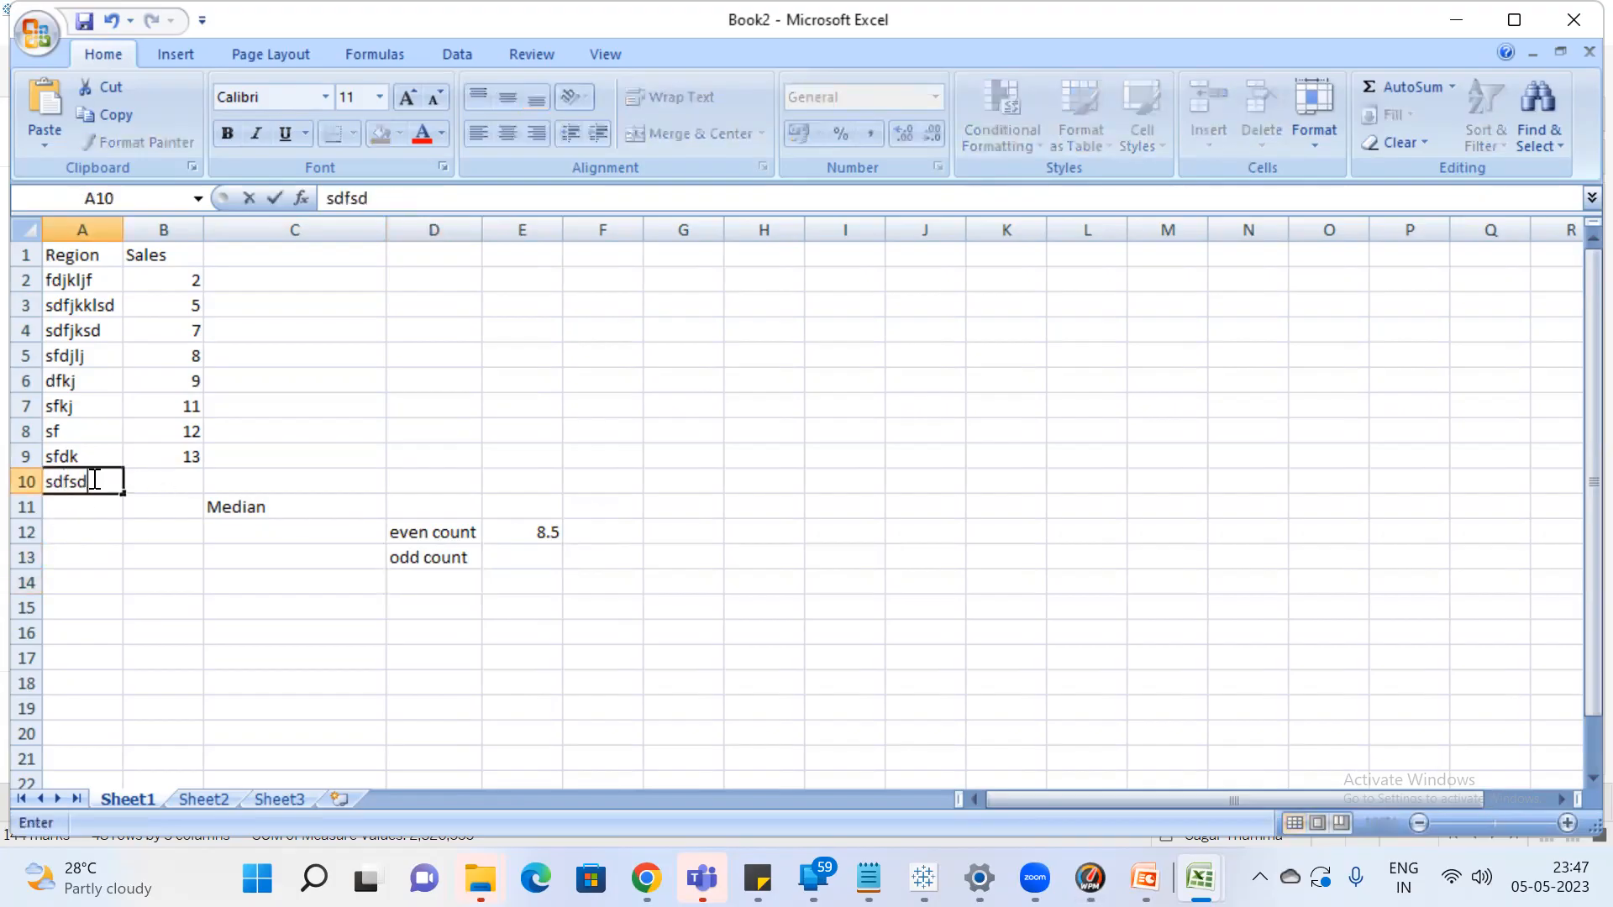
{"action": "key", "text": "Return"}
{"action": "left_click", "coordinate": [188, 484]}
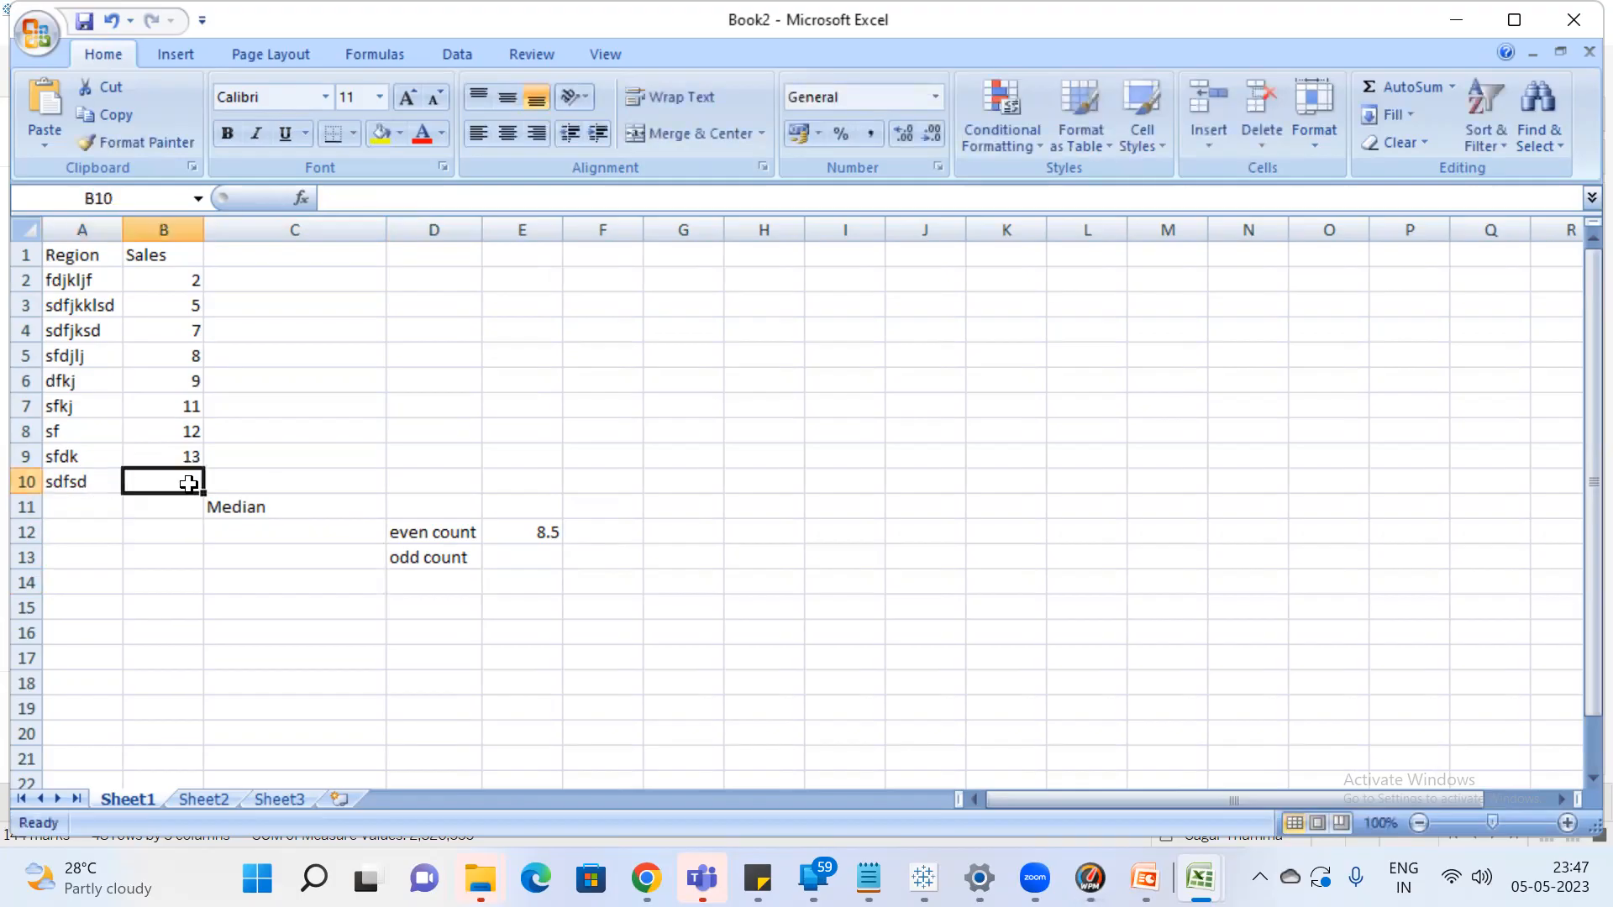
{"action": "type", "text": "15"}
{"action": "key", "text": "Return"}
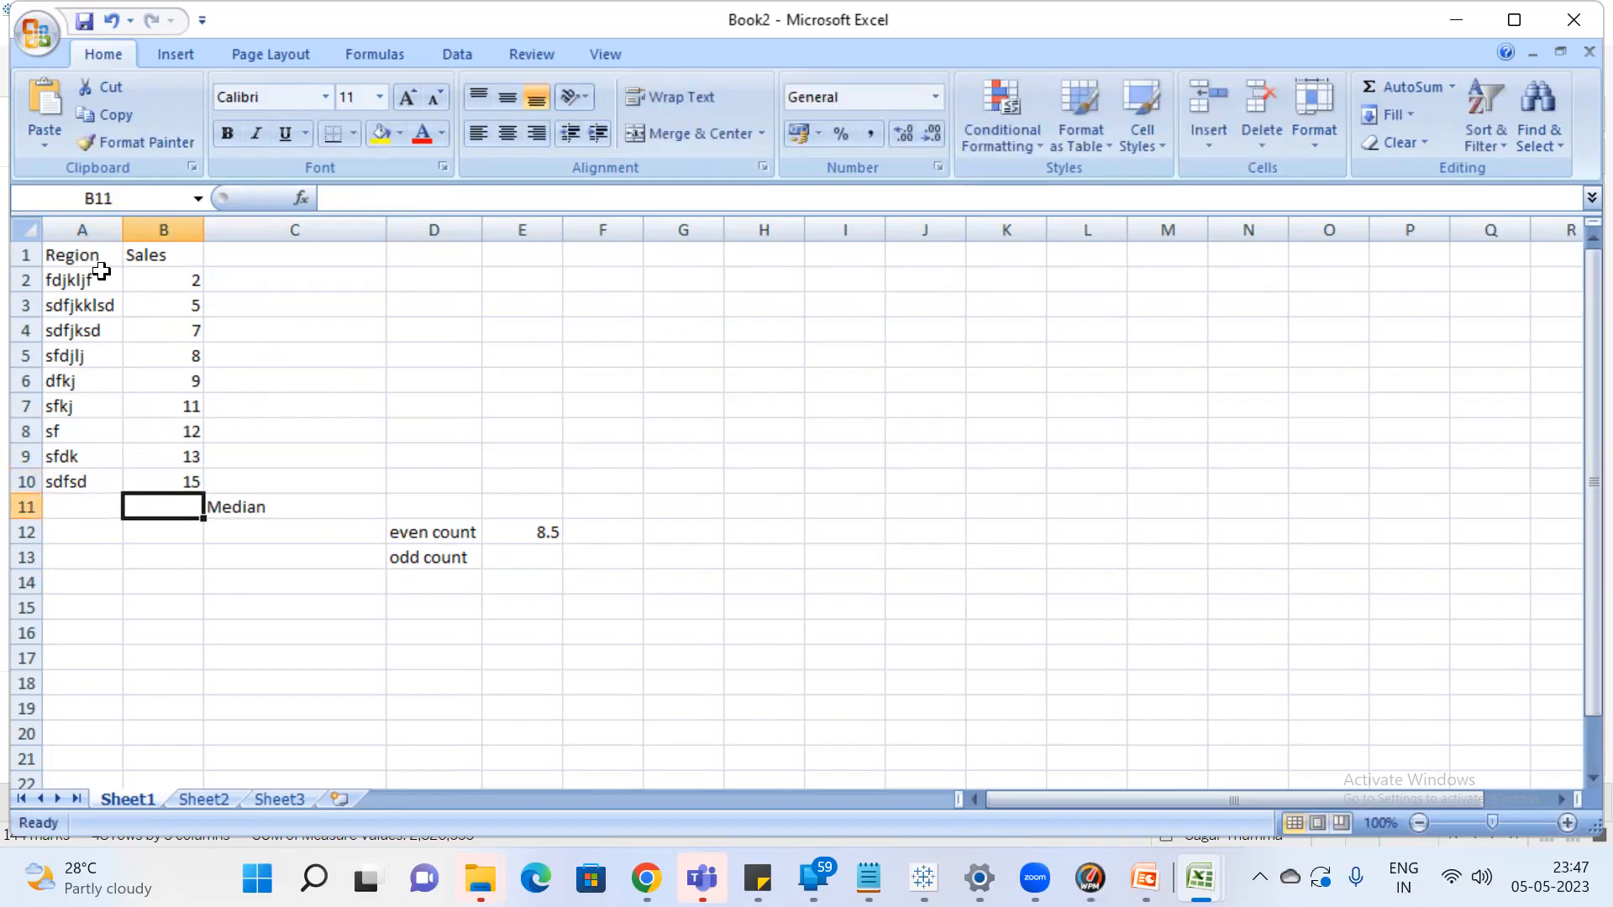
Select the sales range B2:B10 and its middle value in B6, and enter the odd-count median 9 in cell E13
{"action": "left_click_drag", "start_coordinate": [182, 274], "coordinate": [168, 483]}
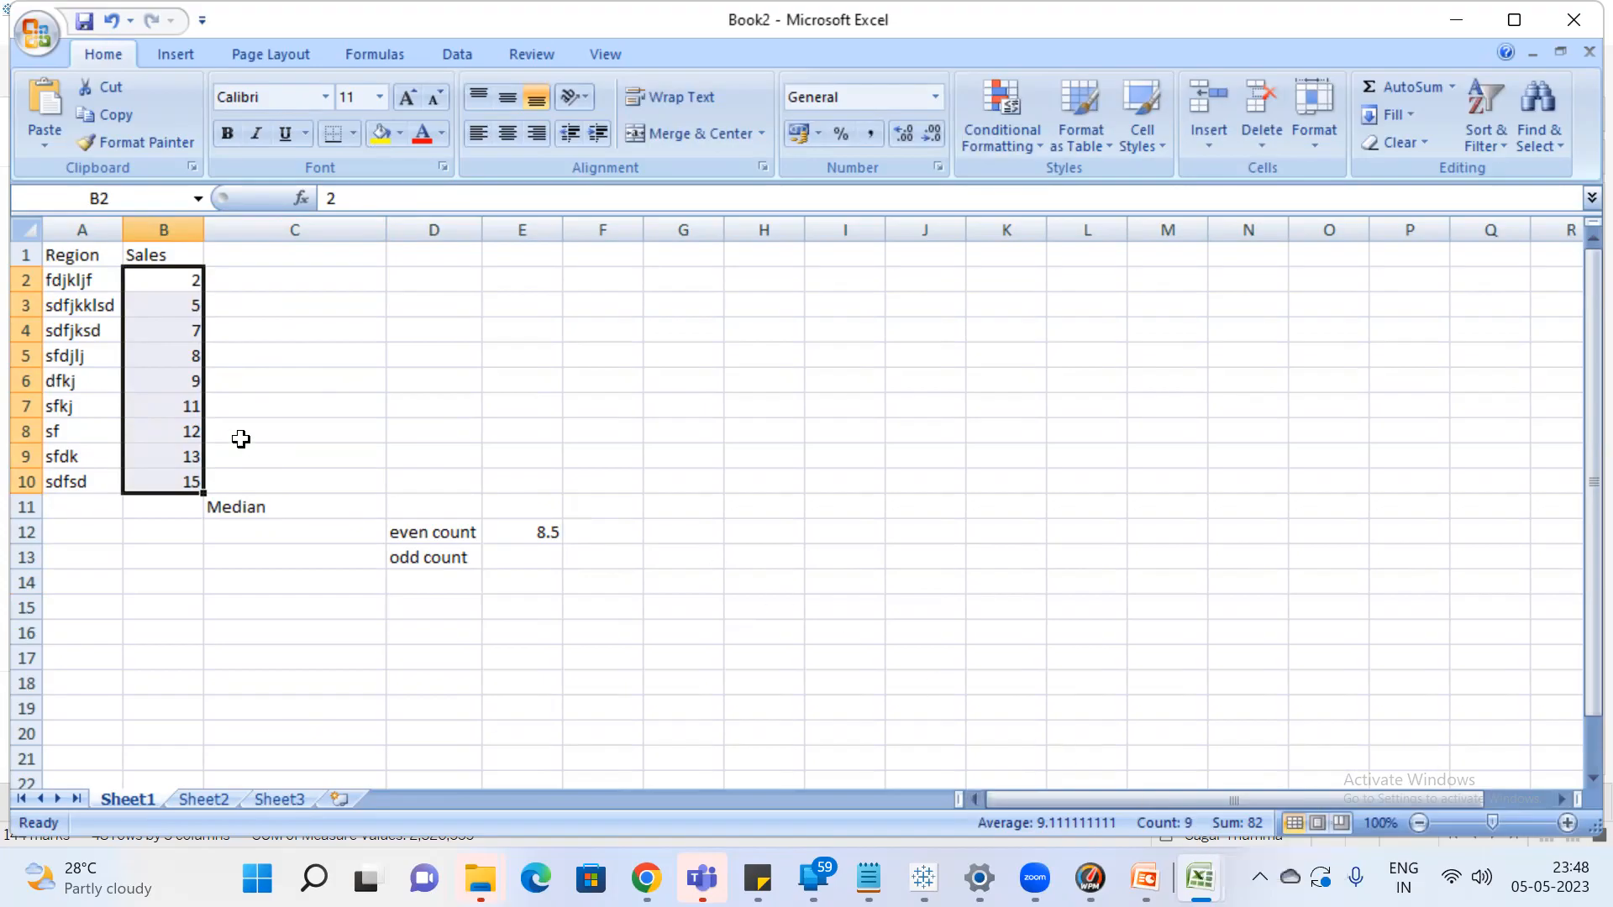
{"action": "left_click", "coordinate": [189, 377]}
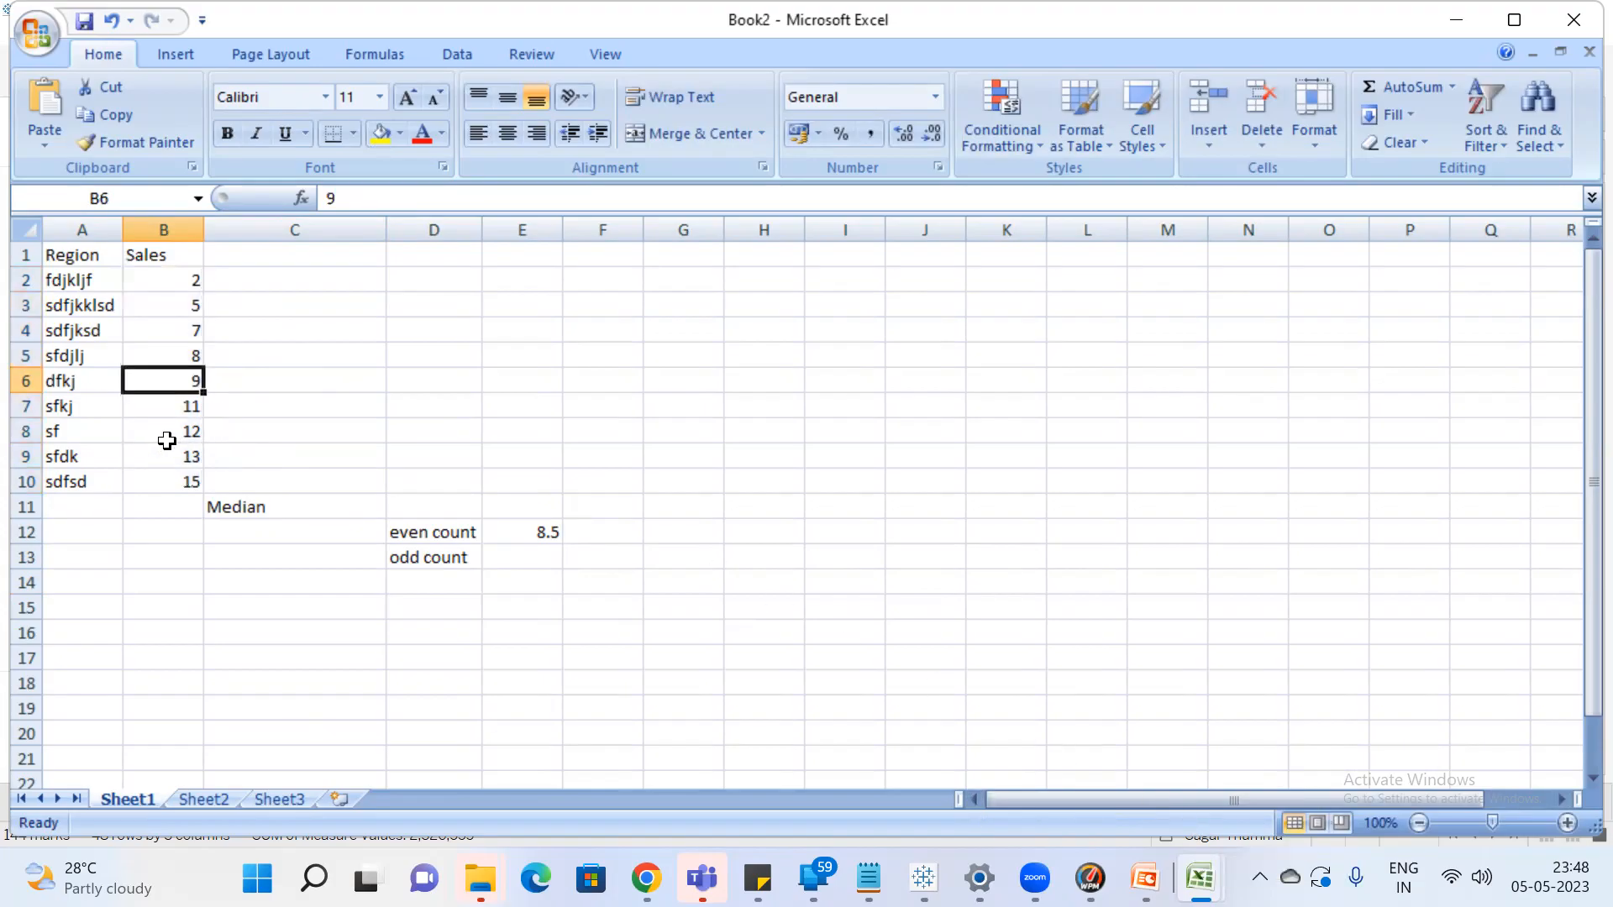
{"action": "left_click", "coordinate": [535, 562]}
{"action": "type", "text": "9"}
{"action": "key", "text": "Return"}
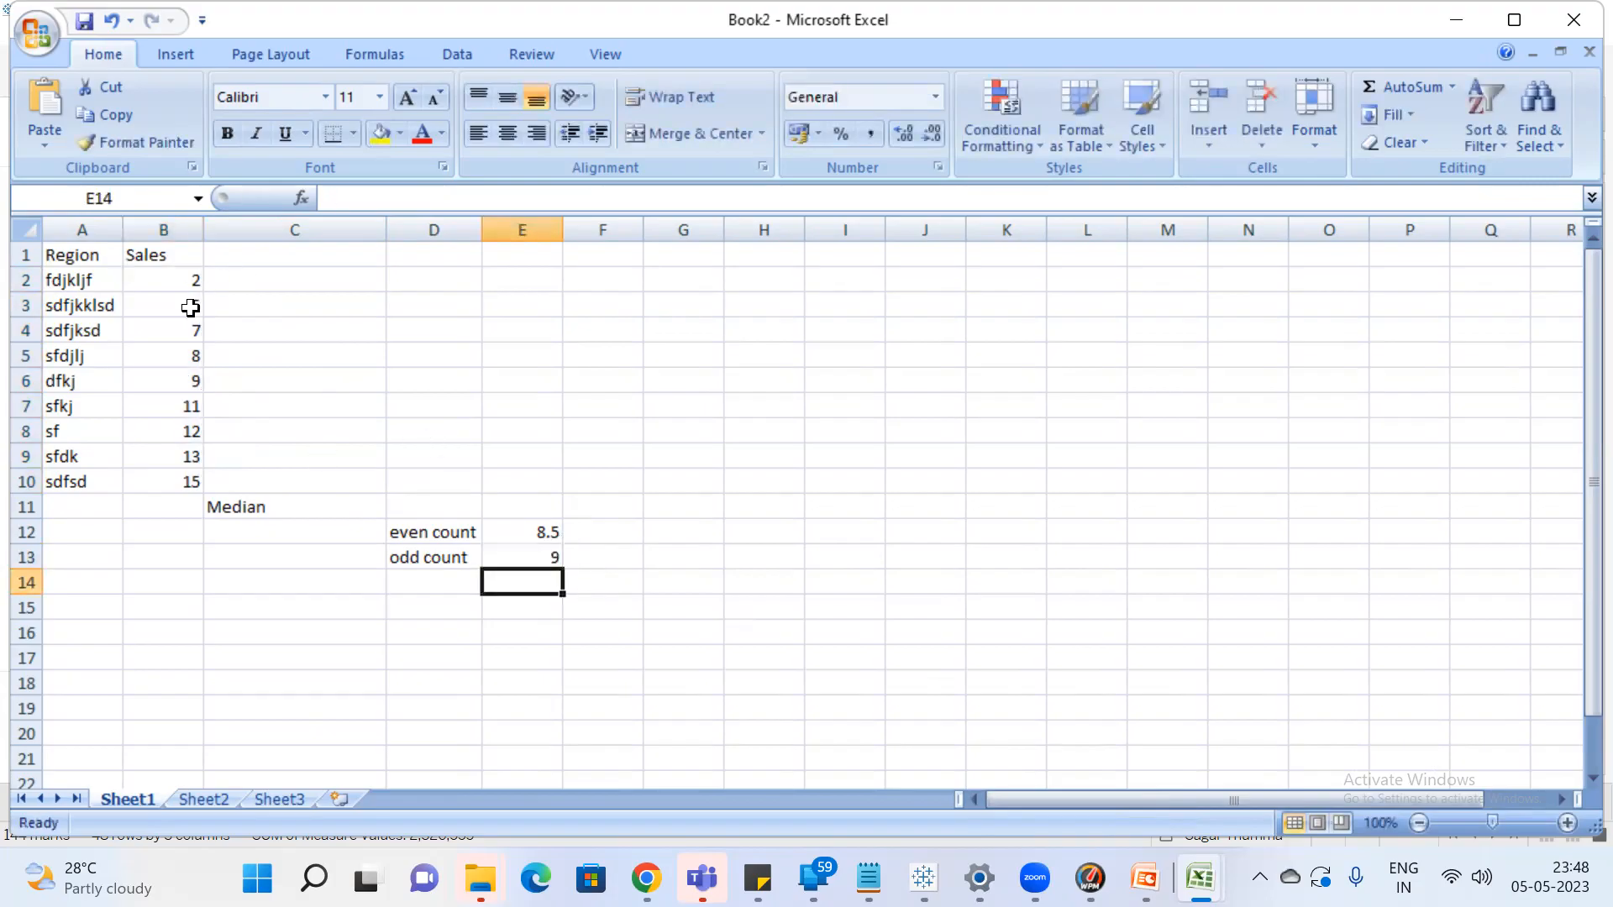
Review the nine sales values and the middle row, and delete row 10 from the sheet
{"action": "left_click_drag", "start_coordinate": [188, 283], "coordinate": [184, 482]}
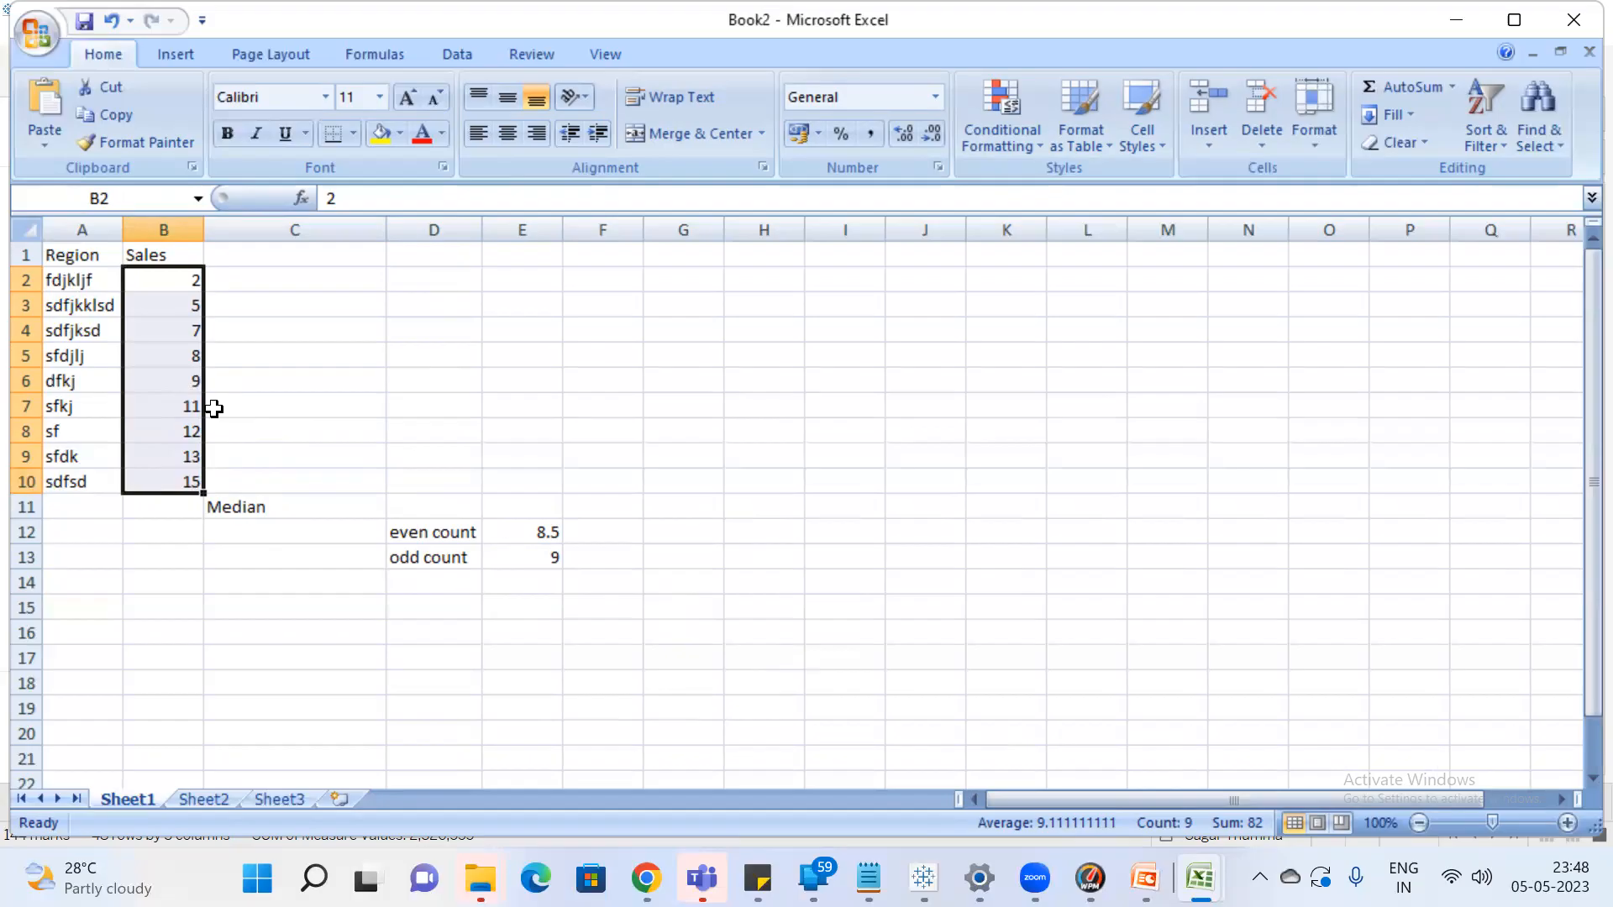
{"action": "left_click", "coordinate": [20, 381]}
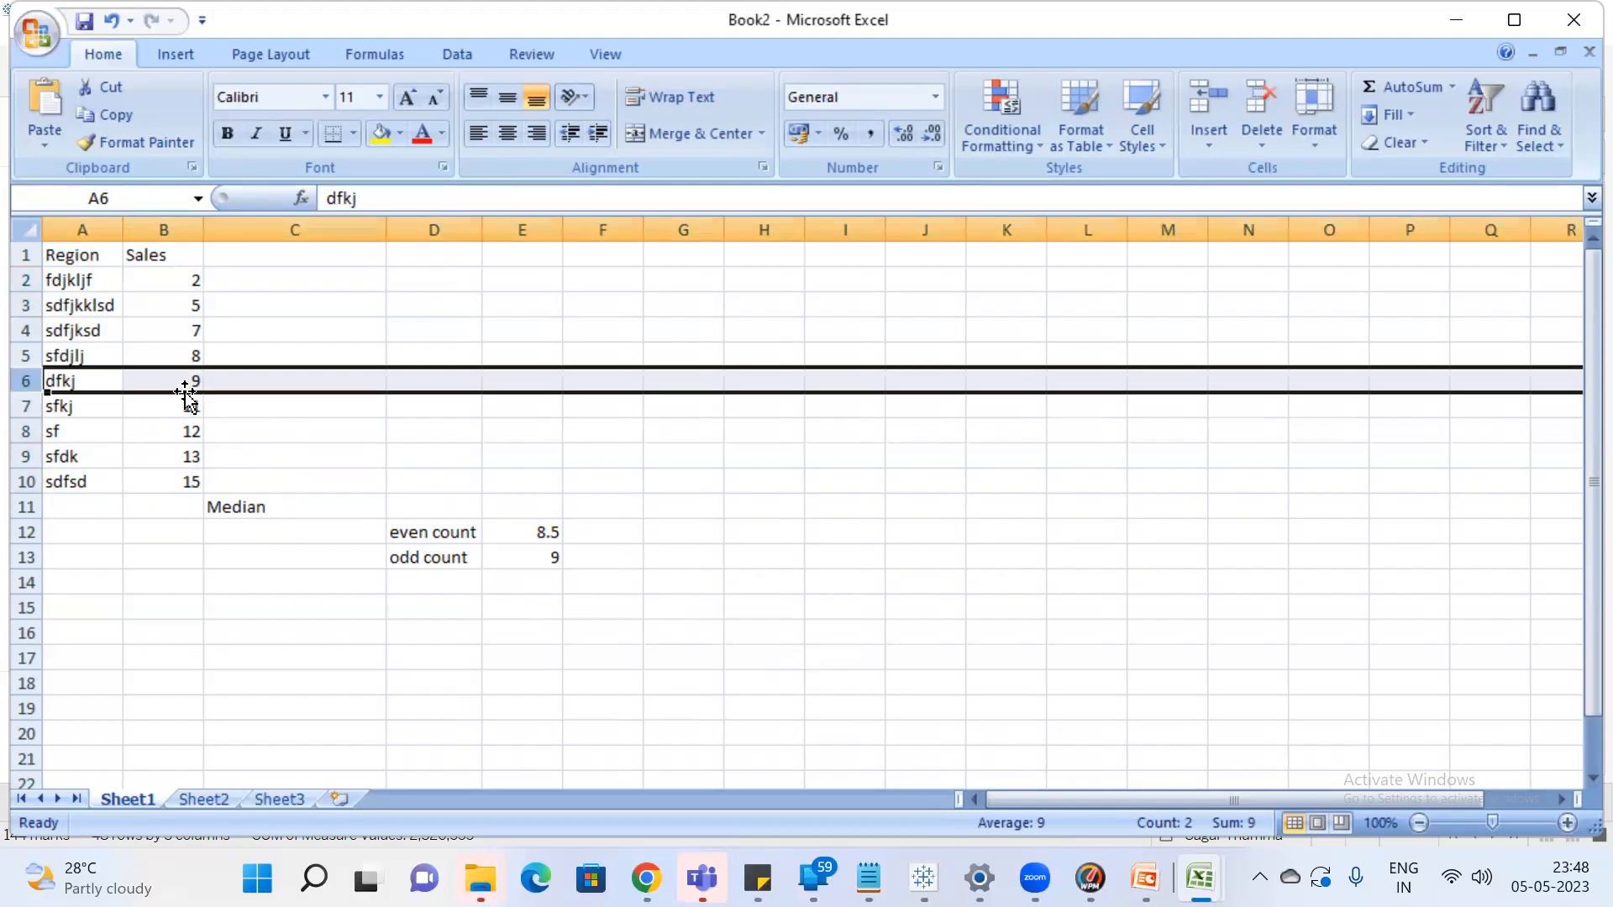
{"action": "right_click", "coordinate": [20, 485]}
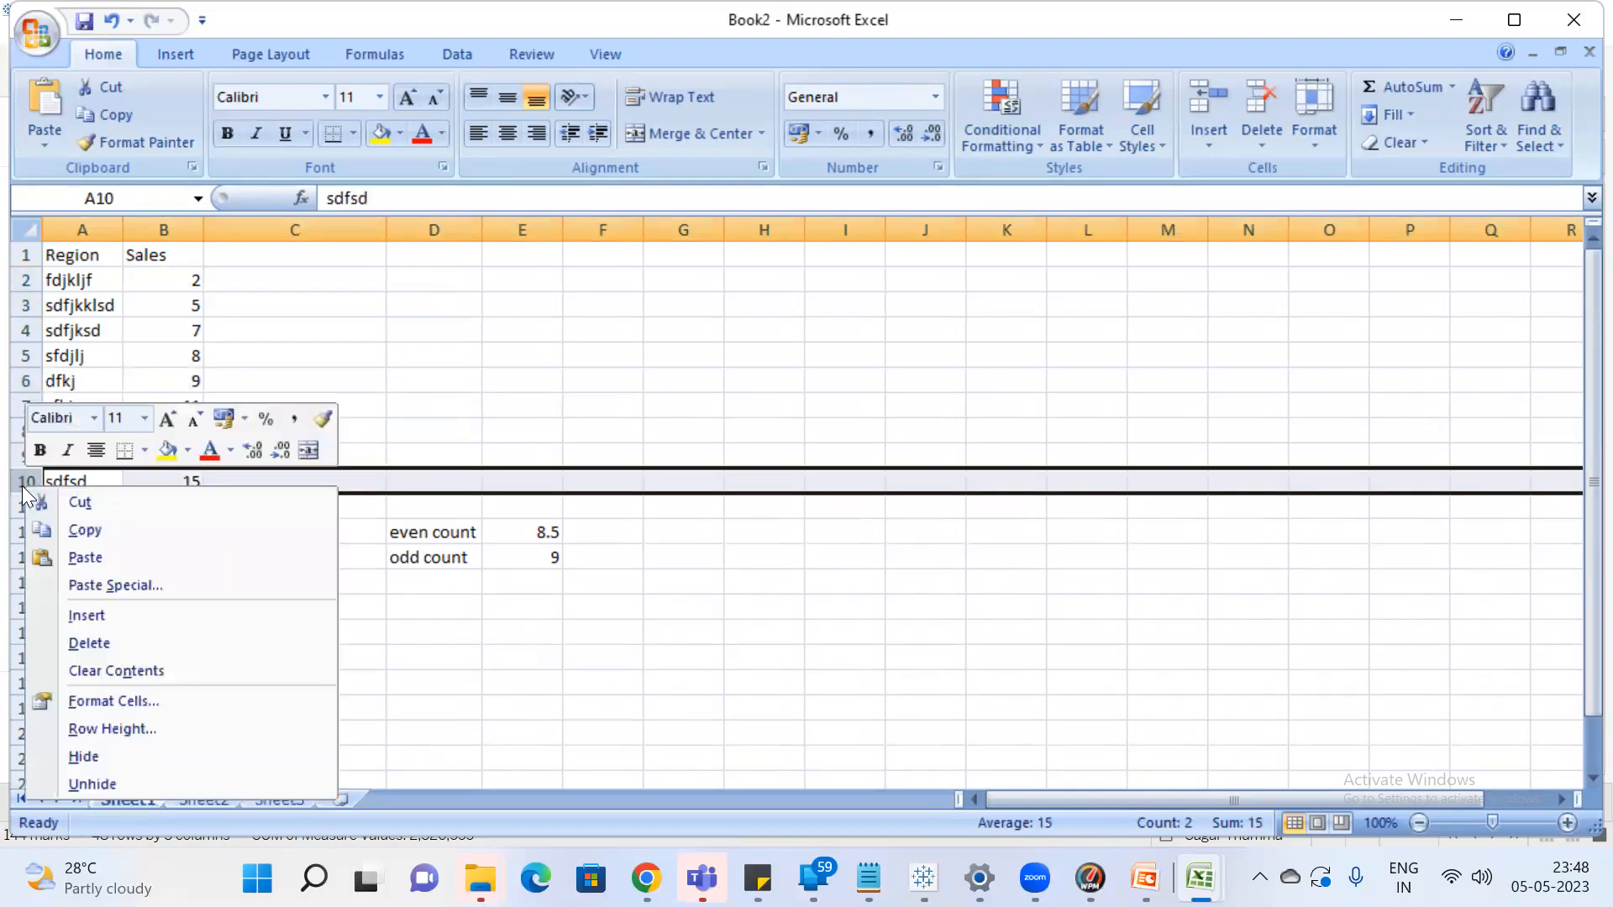
{"action": "left_click", "coordinate": [112, 640]}
Select the eight sales values, the middle pair B5:B6 and the even count result to review the even-count median
{"action": "left_click_drag", "start_coordinate": [190, 285], "coordinate": [189, 454]}
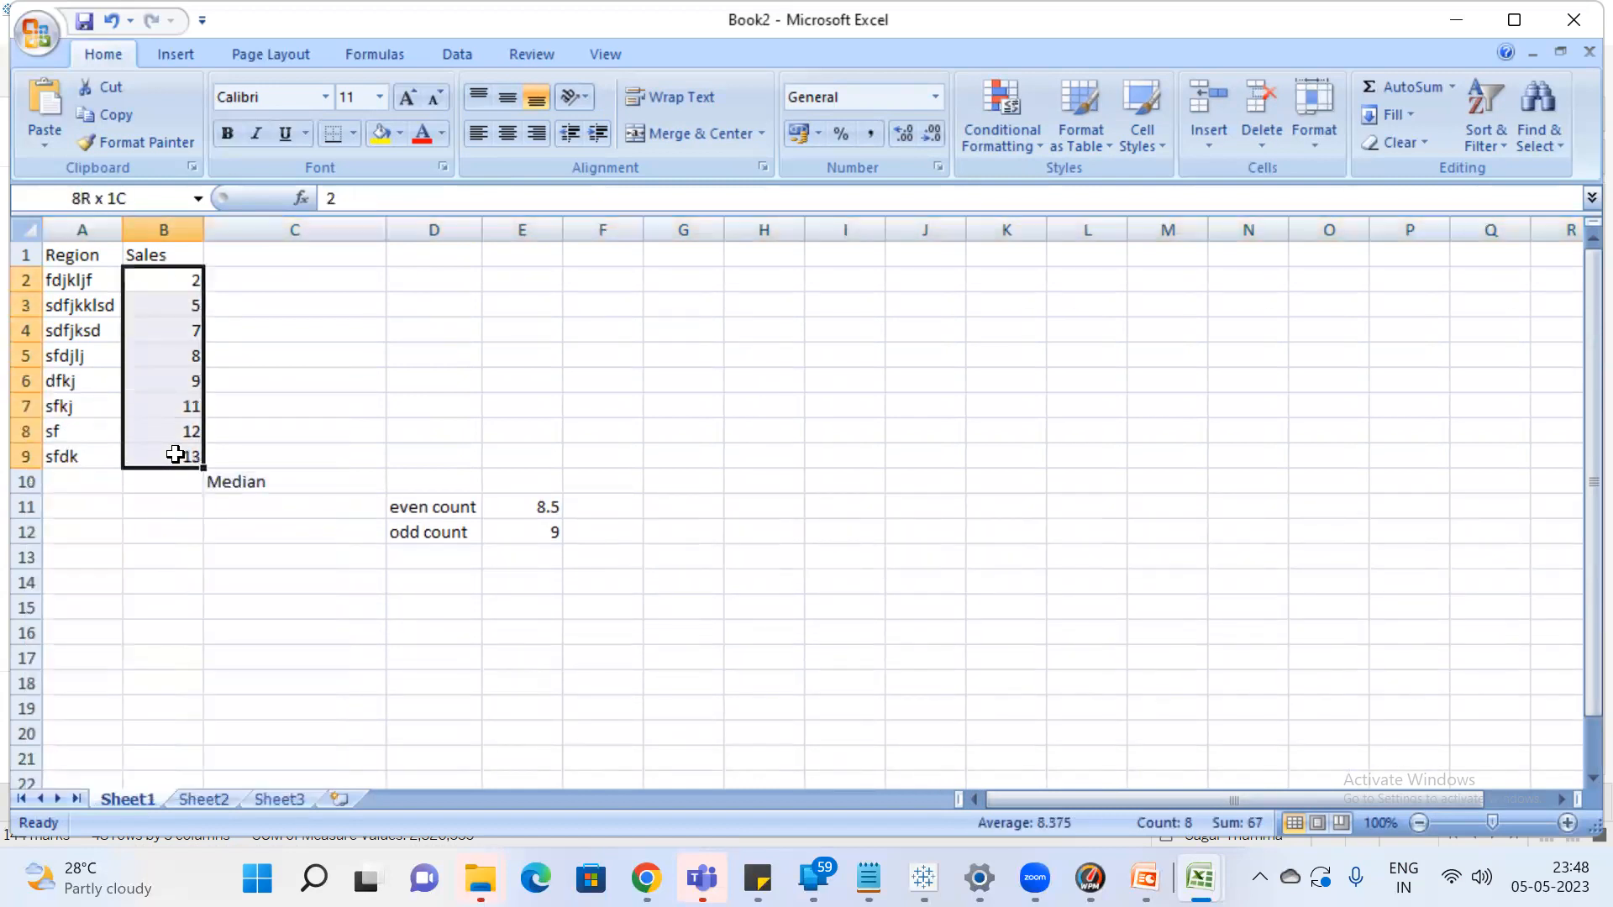
{"action": "left_click", "coordinate": [176, 359]}
{"action": "left_click", "coordinate": [178, 280]}
{"action": "left_click_drag", "start_coordinate": [178, 280], "coordinate": [171, 451]}
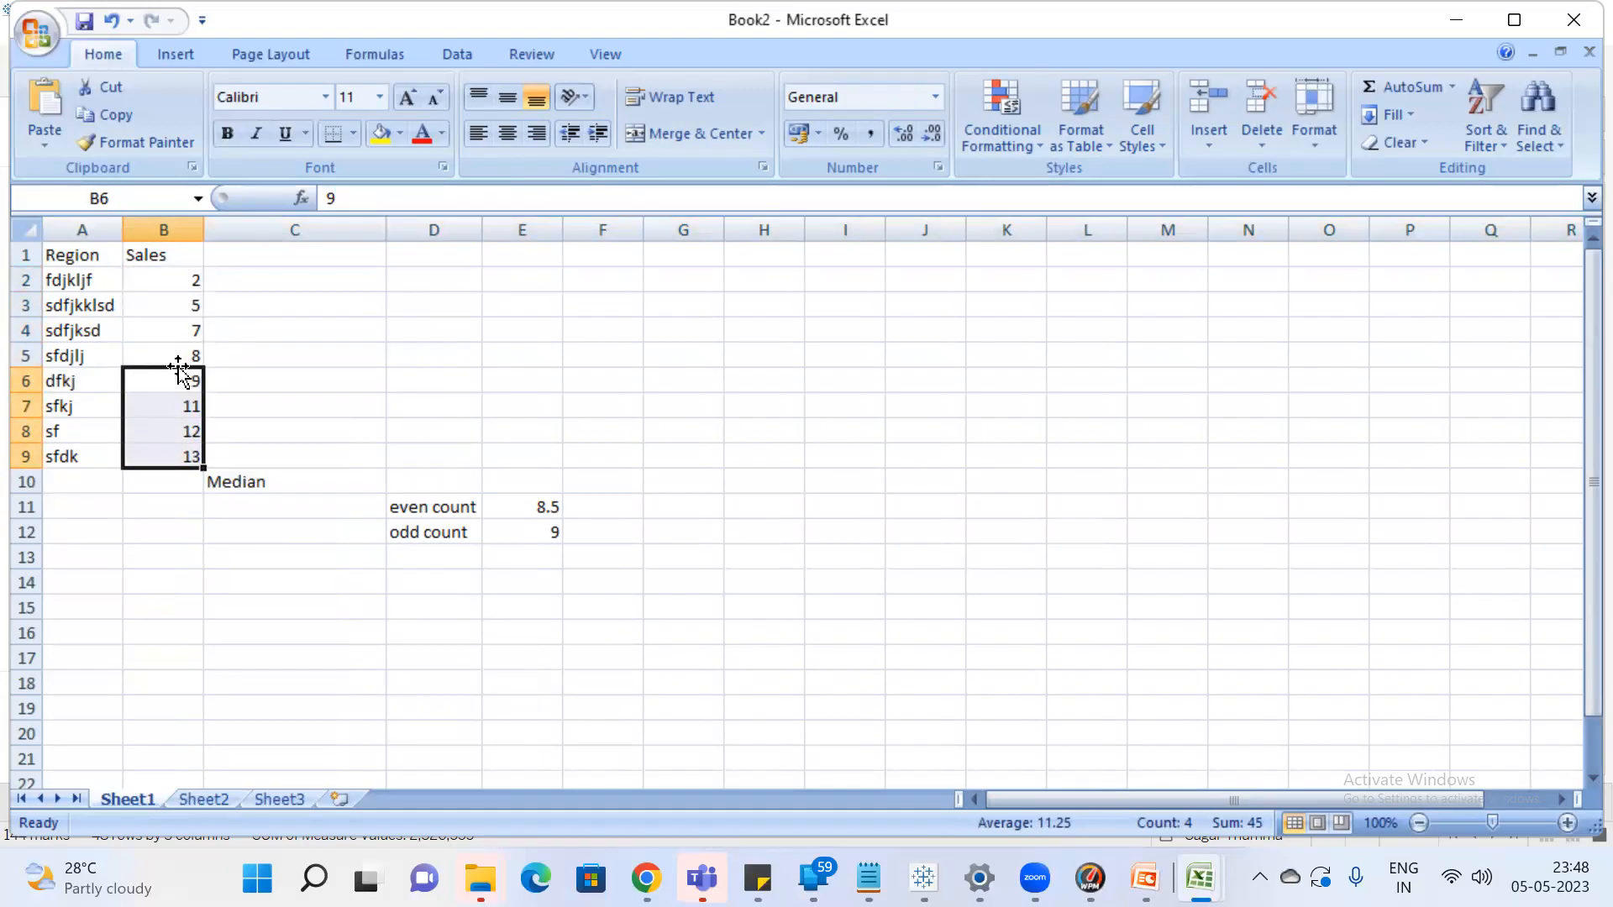
{"action": "left_click_drag", "start_coordinate": [187, 351], "coordinate": [186, 372]}
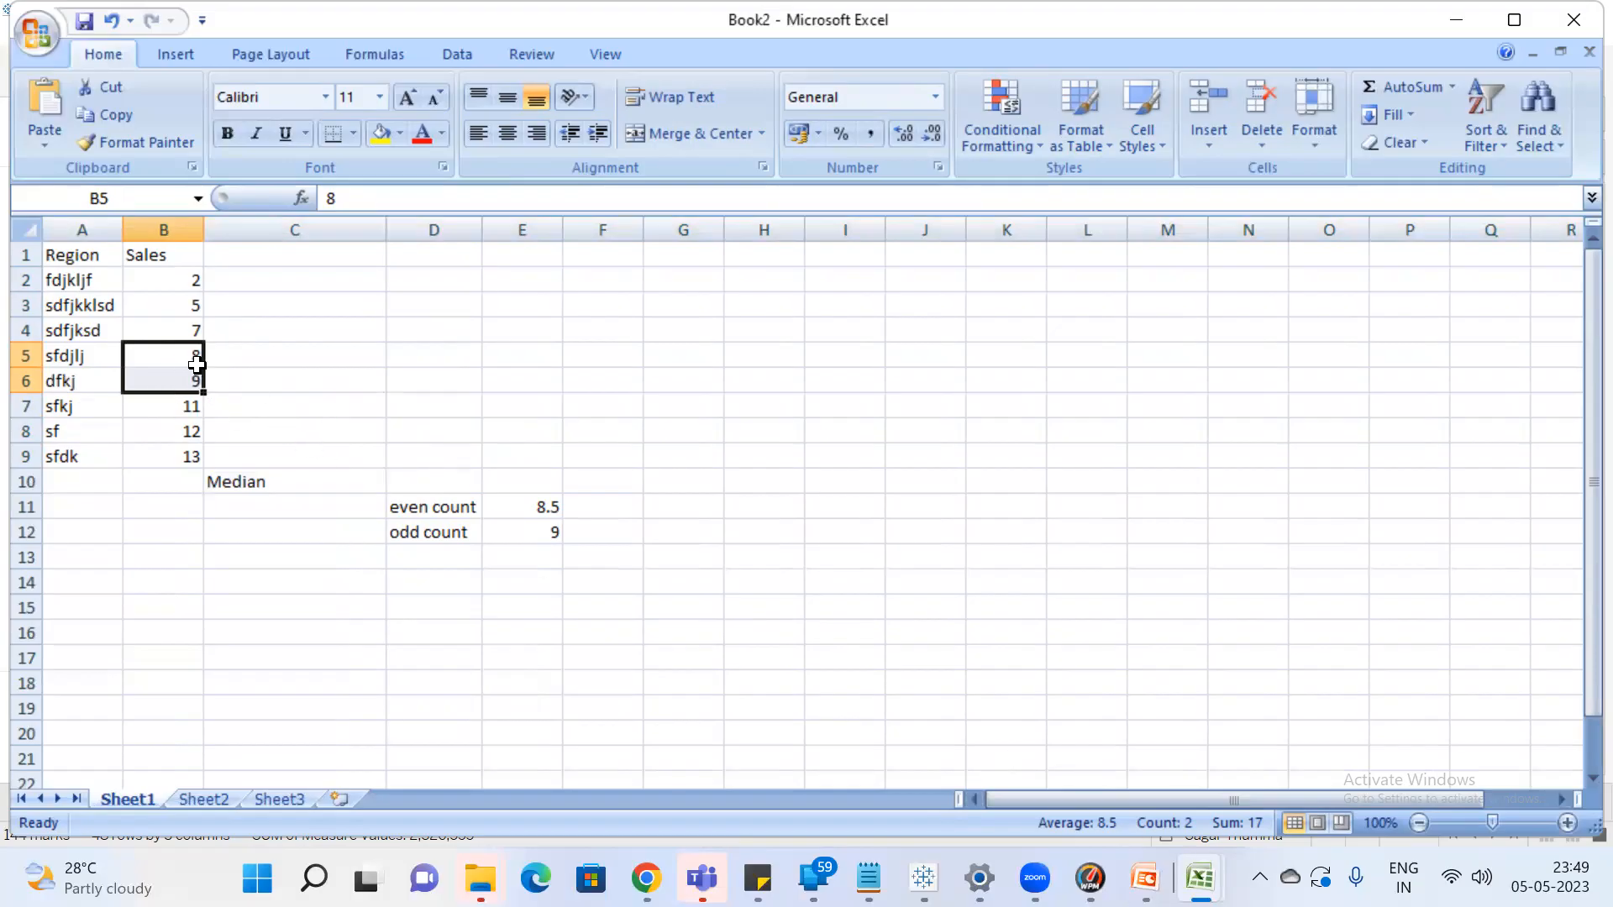
{"action": "left_click", "coordinate": [524, 506]}
Add a ninth record in row 10 with region sddfsd and sales 15
{"action": "left_click", "coordinate": [69, 475]}
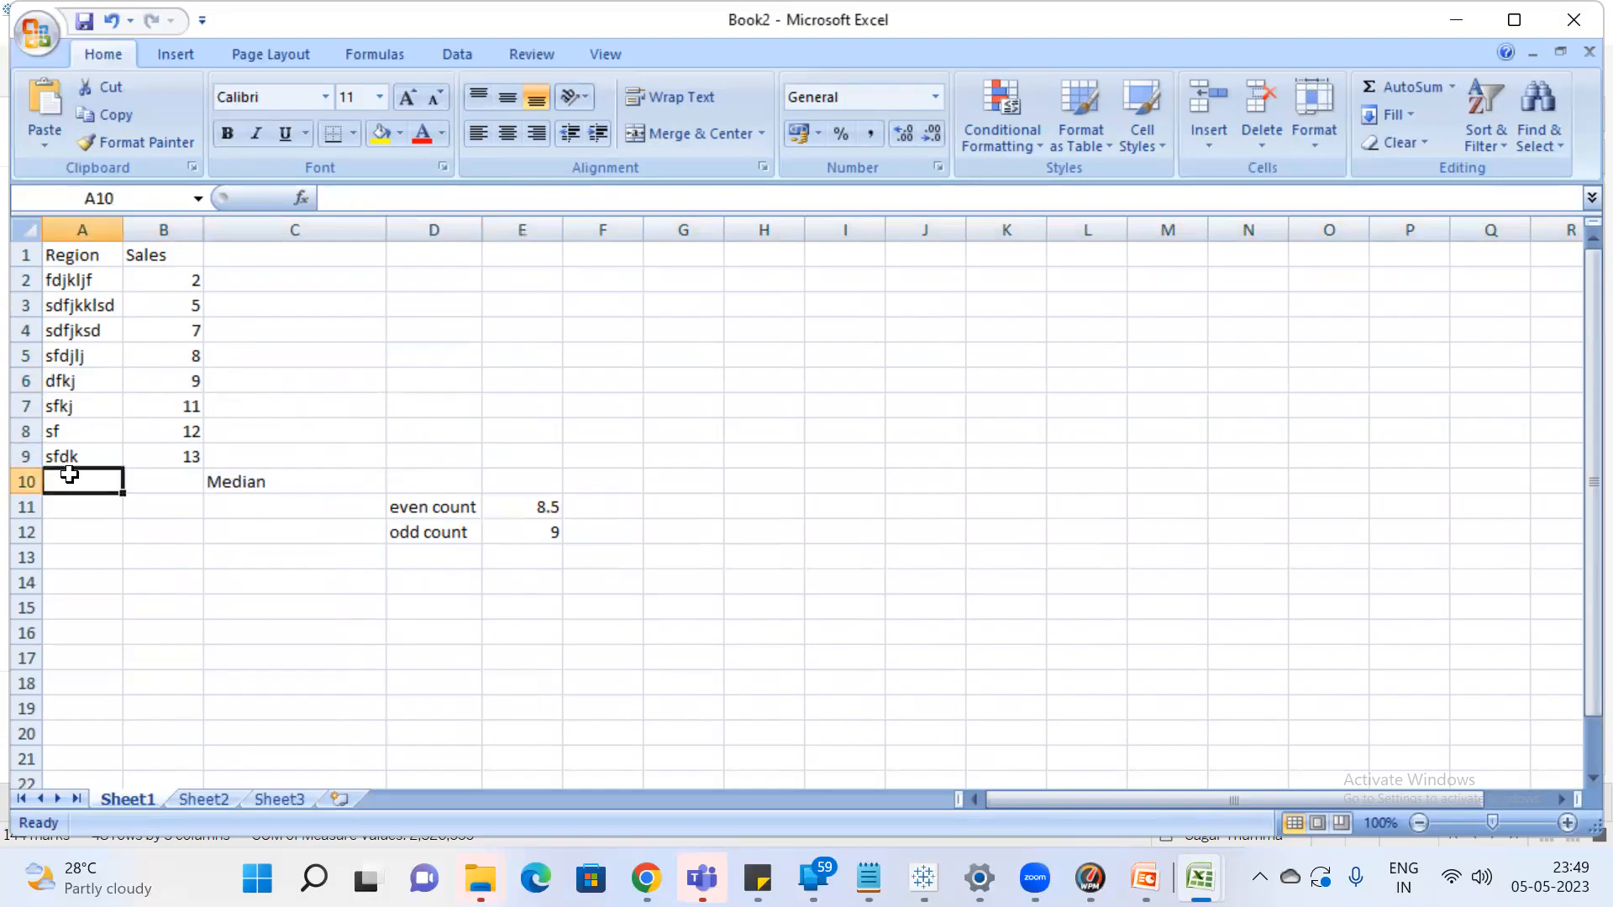
{"action": "type", "text": "sddfsd"}
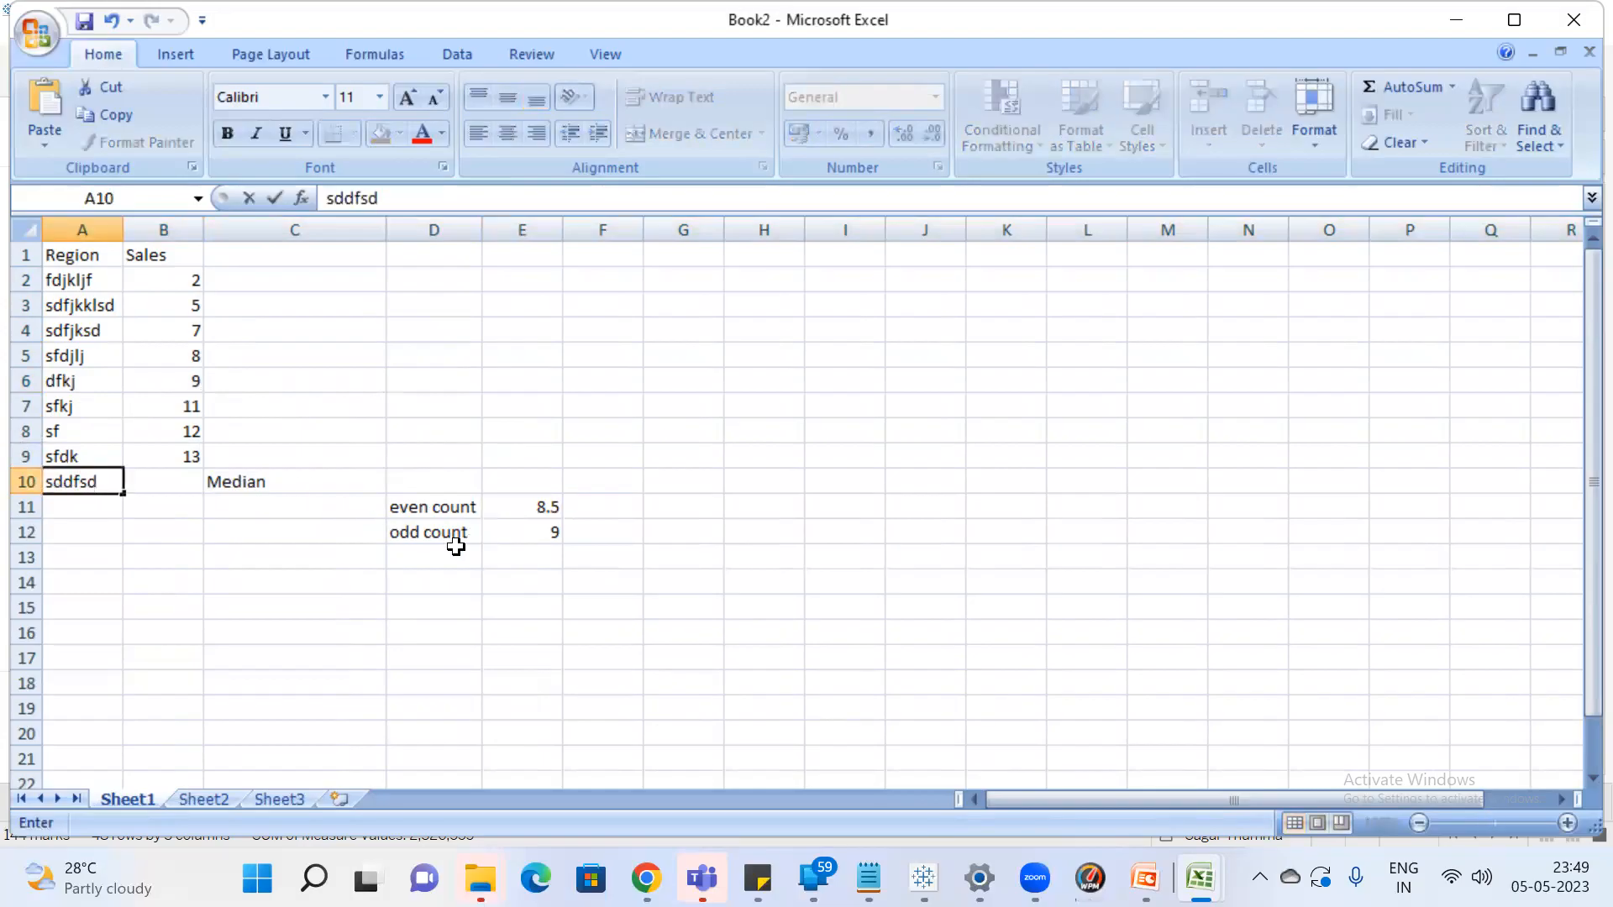
{"action": "left_click", "coordinate": [163, 480]}
{"action": "type", "text": "15"}
{"action": "key", "text": "Return"}
Select the four values above and below B6, the middle value itself and the odd count result to review the odd-count median
{"action": "left_click", "coordinate": [182, 291]}
{"action": "left_click_drag", "start_coordinate": [182, 291], "coordinate": [180, 349]}
{"action": "left_click_drag", "start_coordinate": [187, 406], "coordinate": [178, 482]}
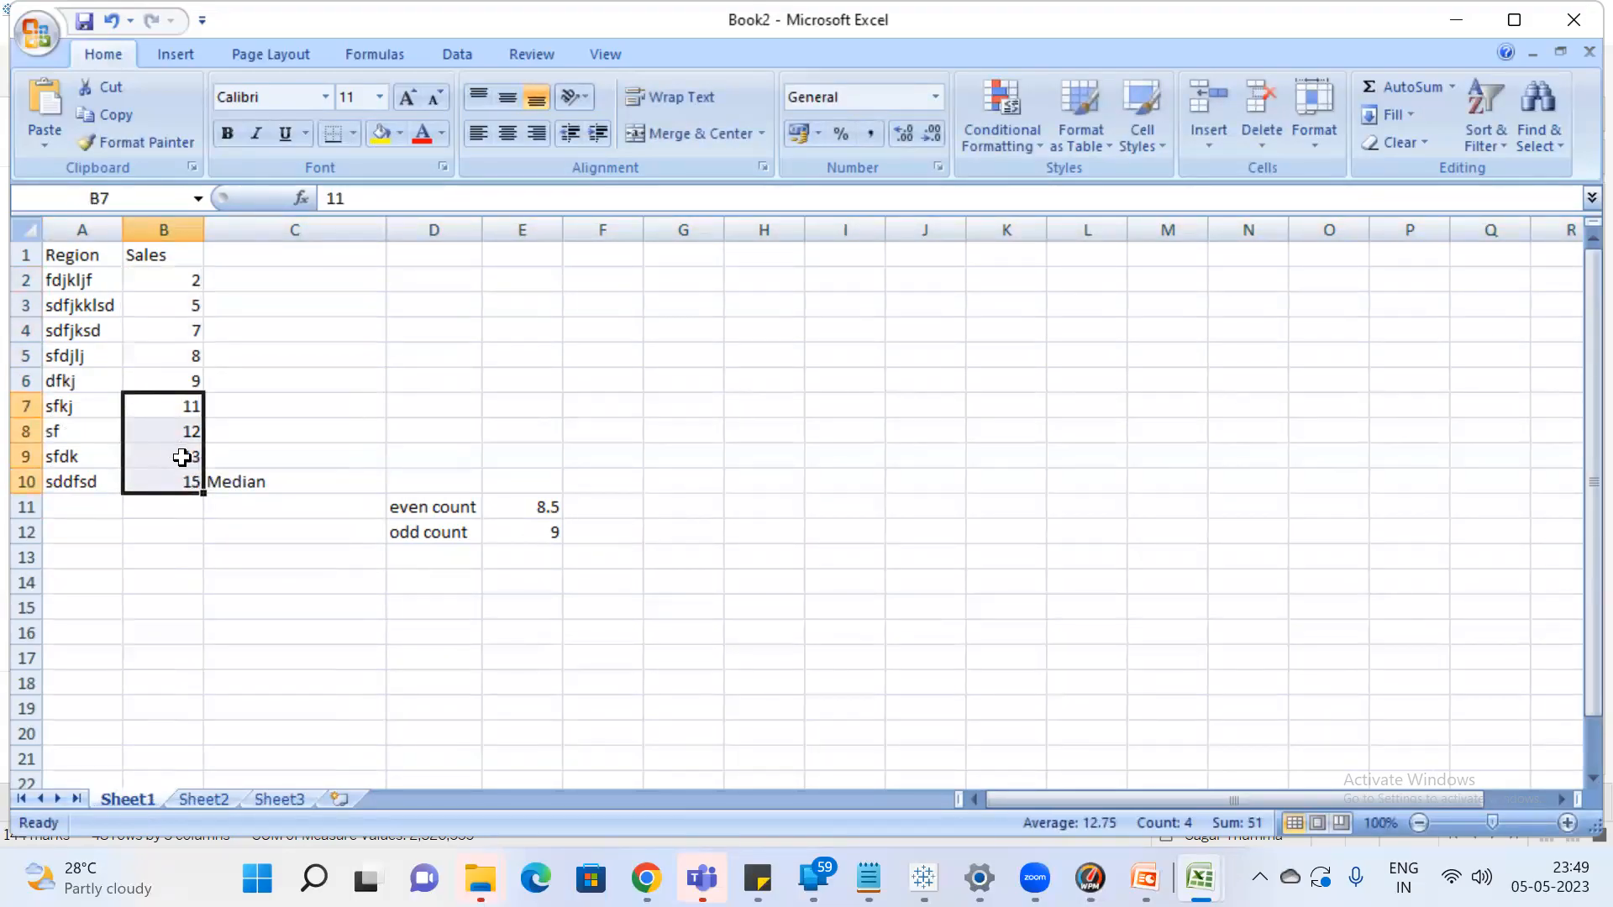
{"action": "left_click", "coordinate": [185, 379]}
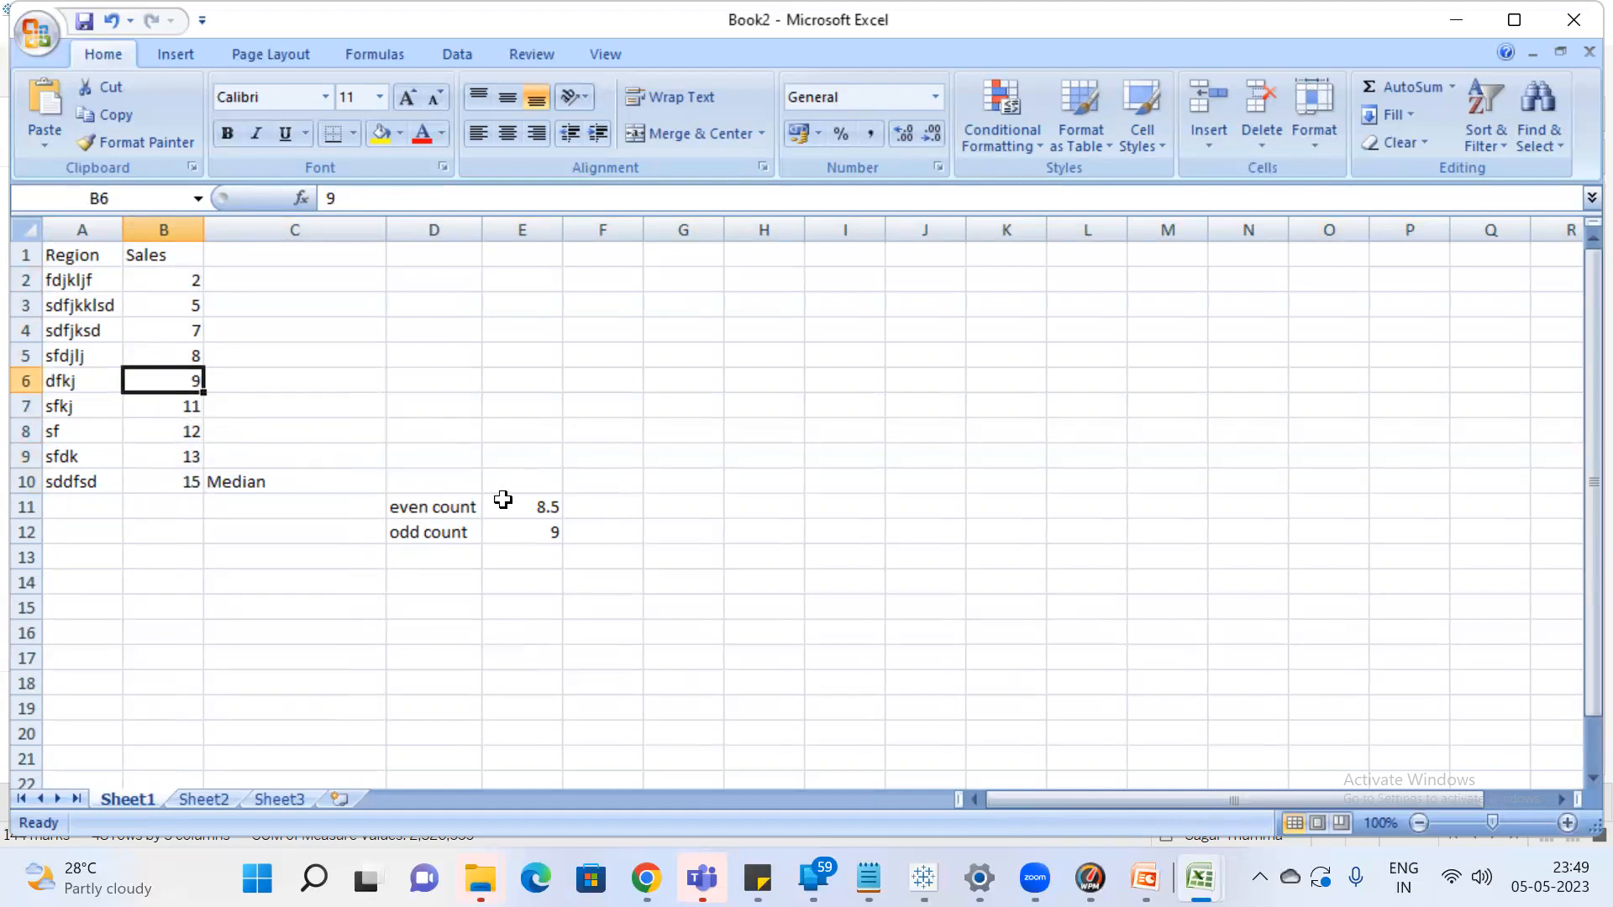
{"action": "left_click", "coordinate": [530, 538]}
Fill the sales cells B7:B10 and B2:B5 with yellow, leaving the middle value in B6 unfilled
{"action": "left_click_drag", "start_coordinate": [169, 407], "coordinate": [178, 482]}
{"action": "left_click", "coordinate": [380, 133]}
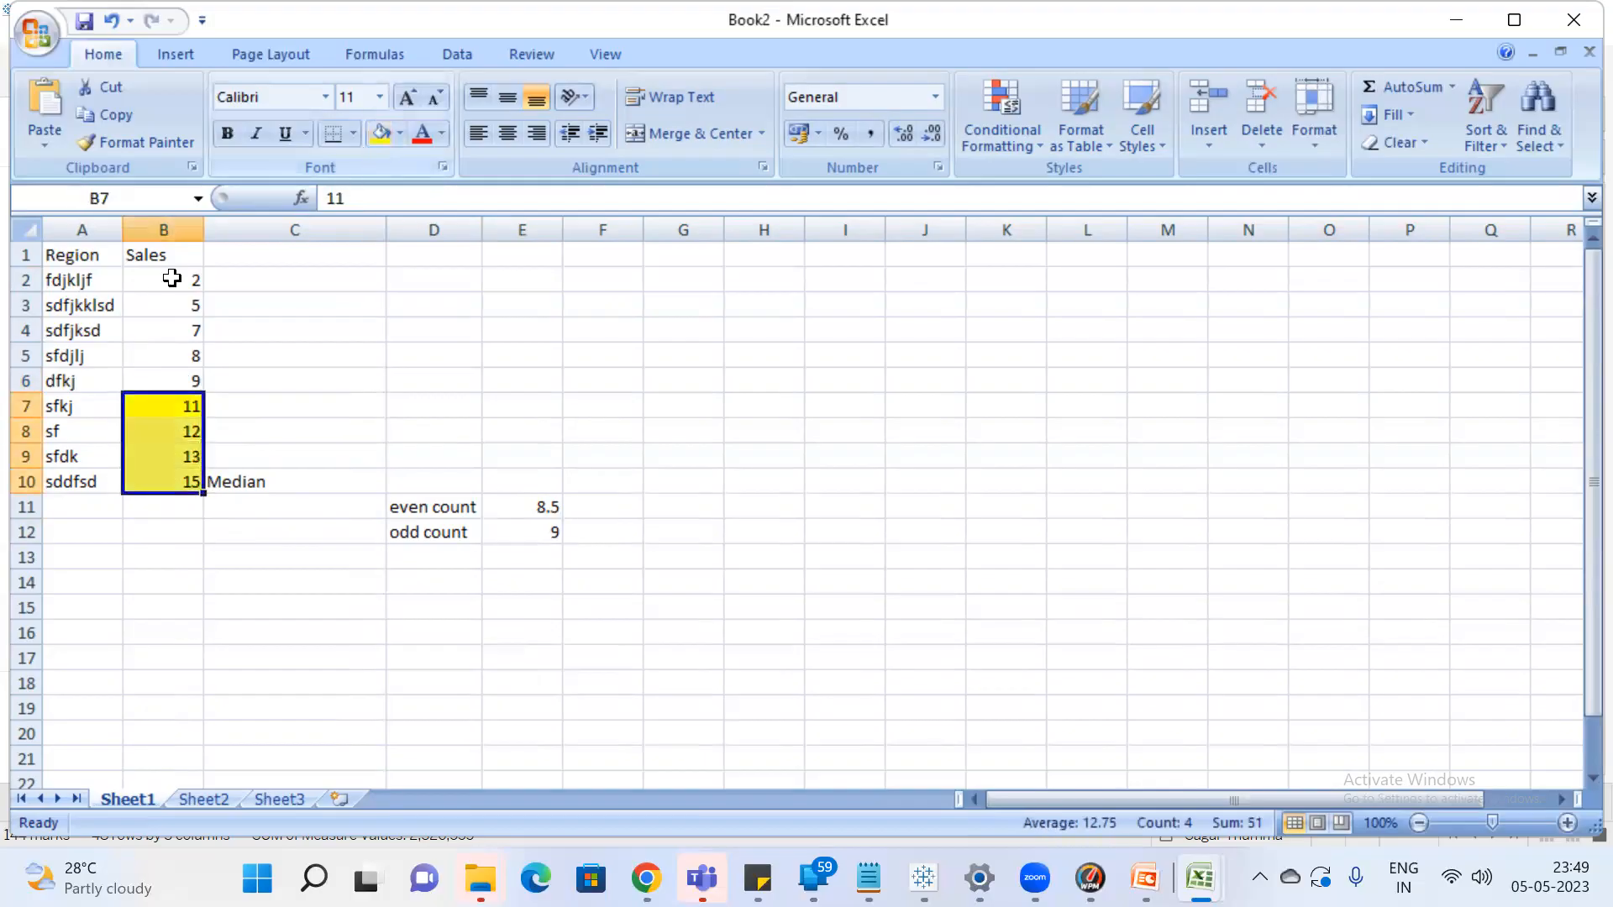
{"action": "left_click", "coordinate": [176, 284]}
{"action": "left_click_drag", "start_coordinate": [183, 315], "coordinate": [187, 353]}
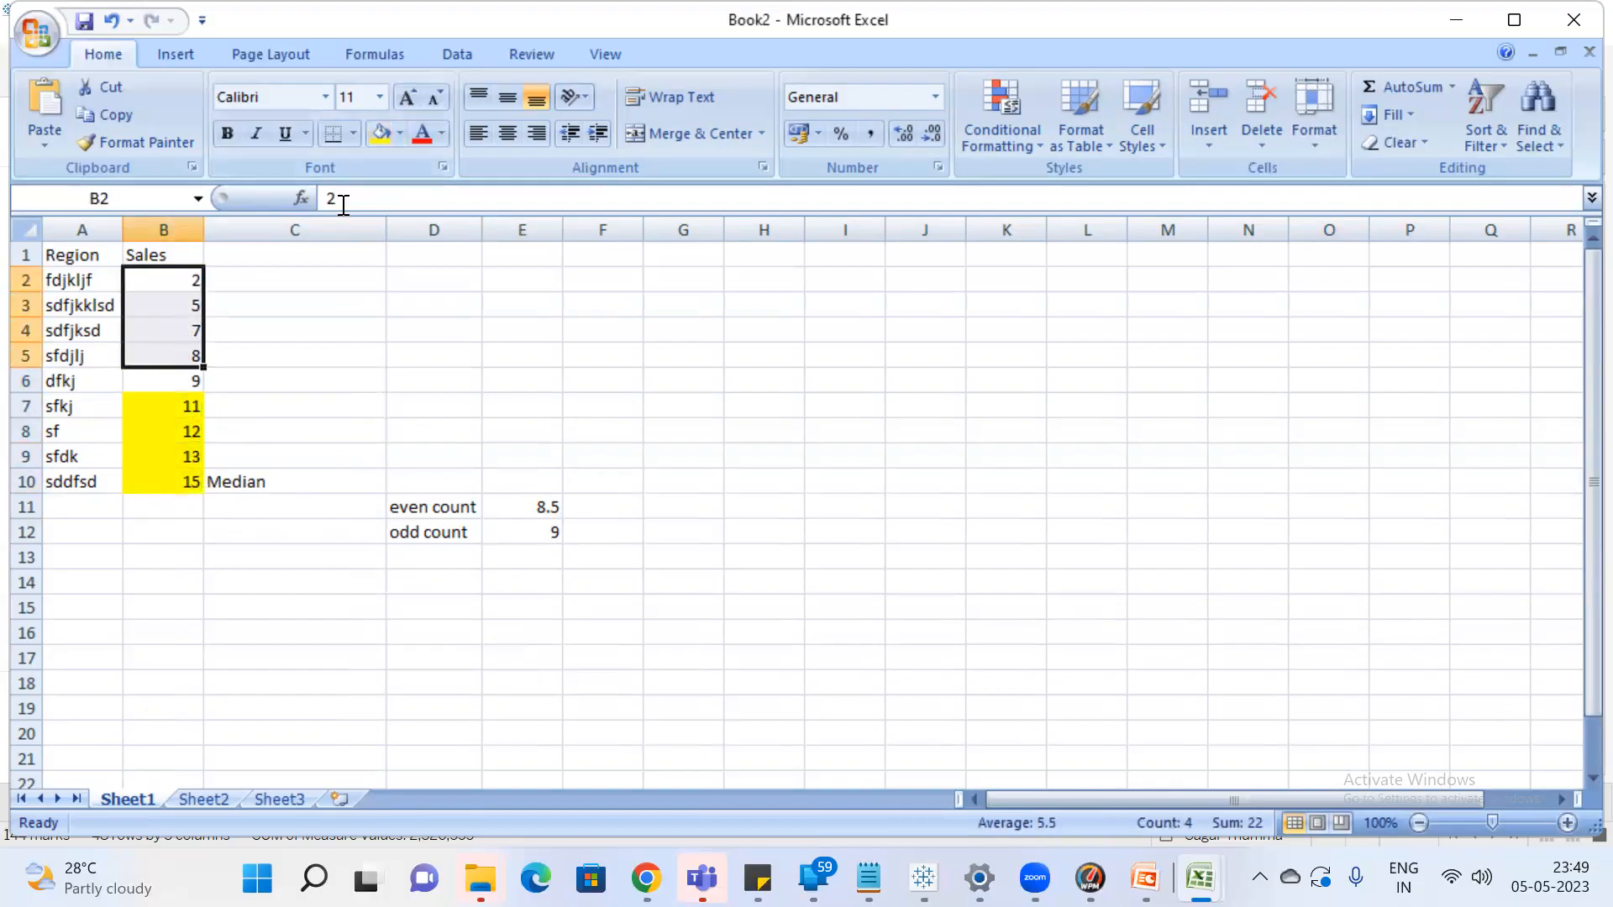
{"action": "left_click", "coordinate": [381, 133]}
{"action": "left_click", "coordinate": [186, 379]}
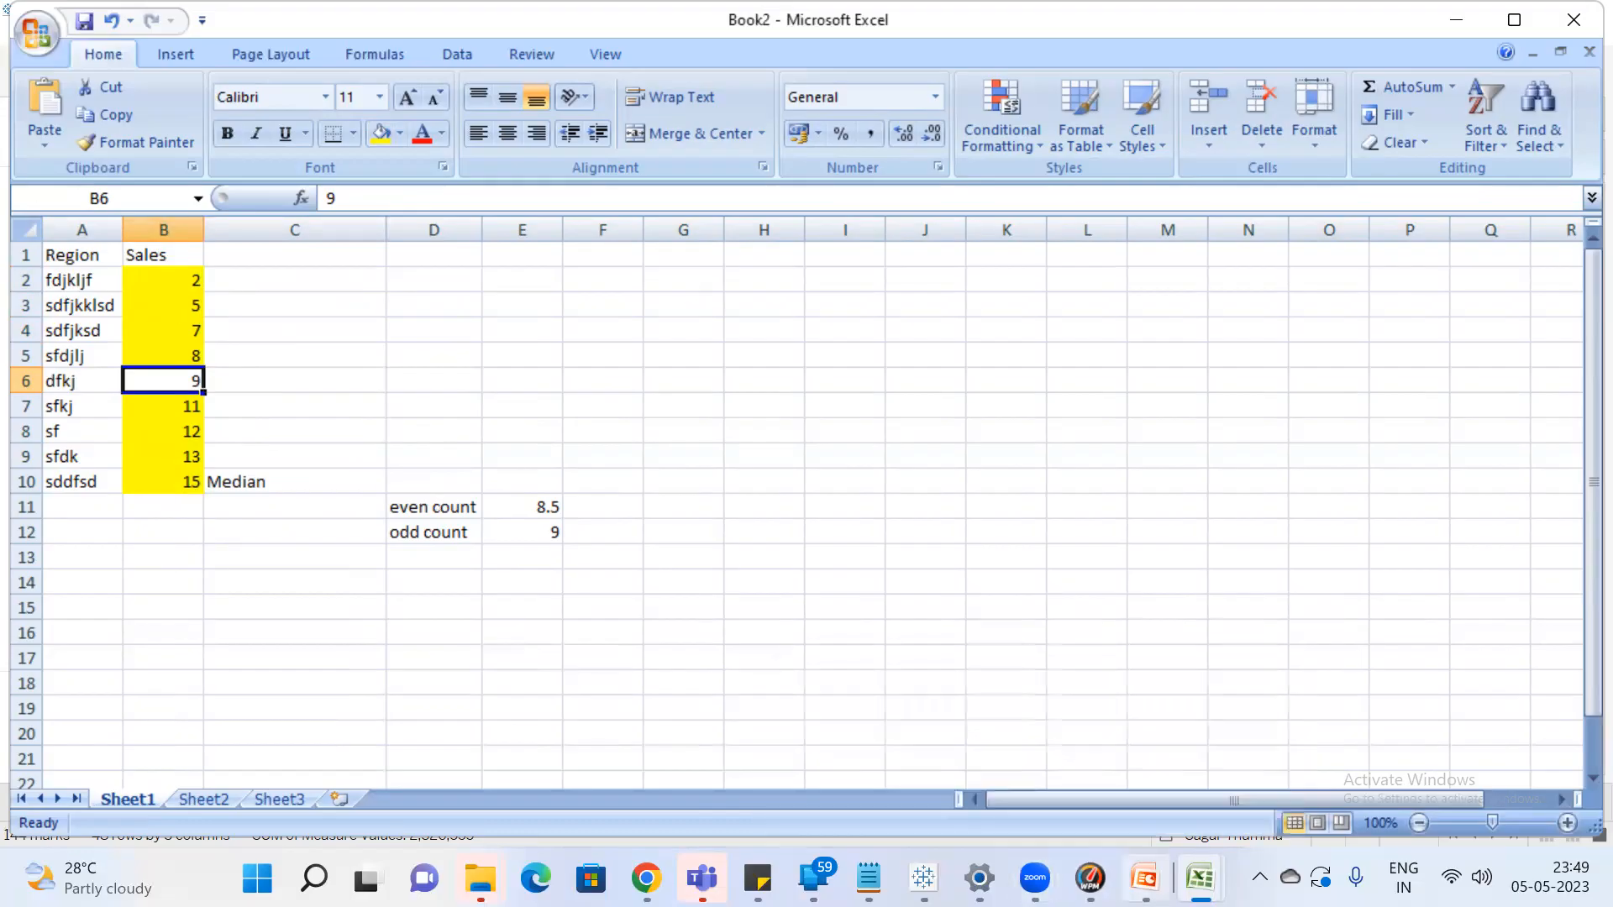
Switch to the PowerPoint training deck and open slide 10, Rank in Table calculation
{"action": "left_click", "coordinate": [1144, 878]}
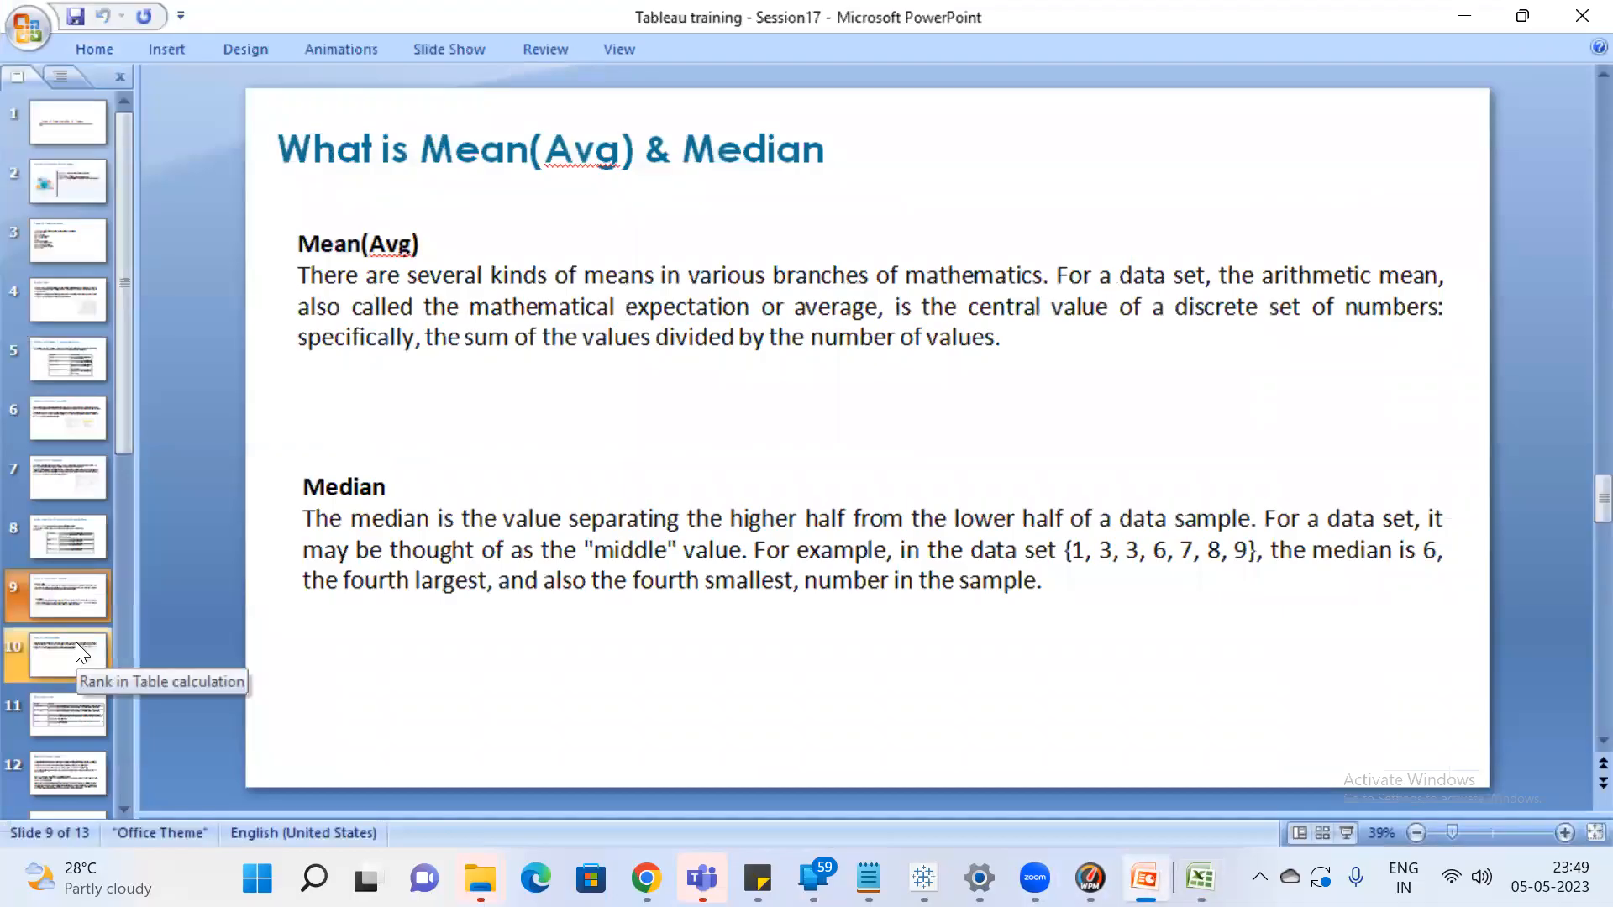
{"action": "left_click", "coordinate": [76, 645]}
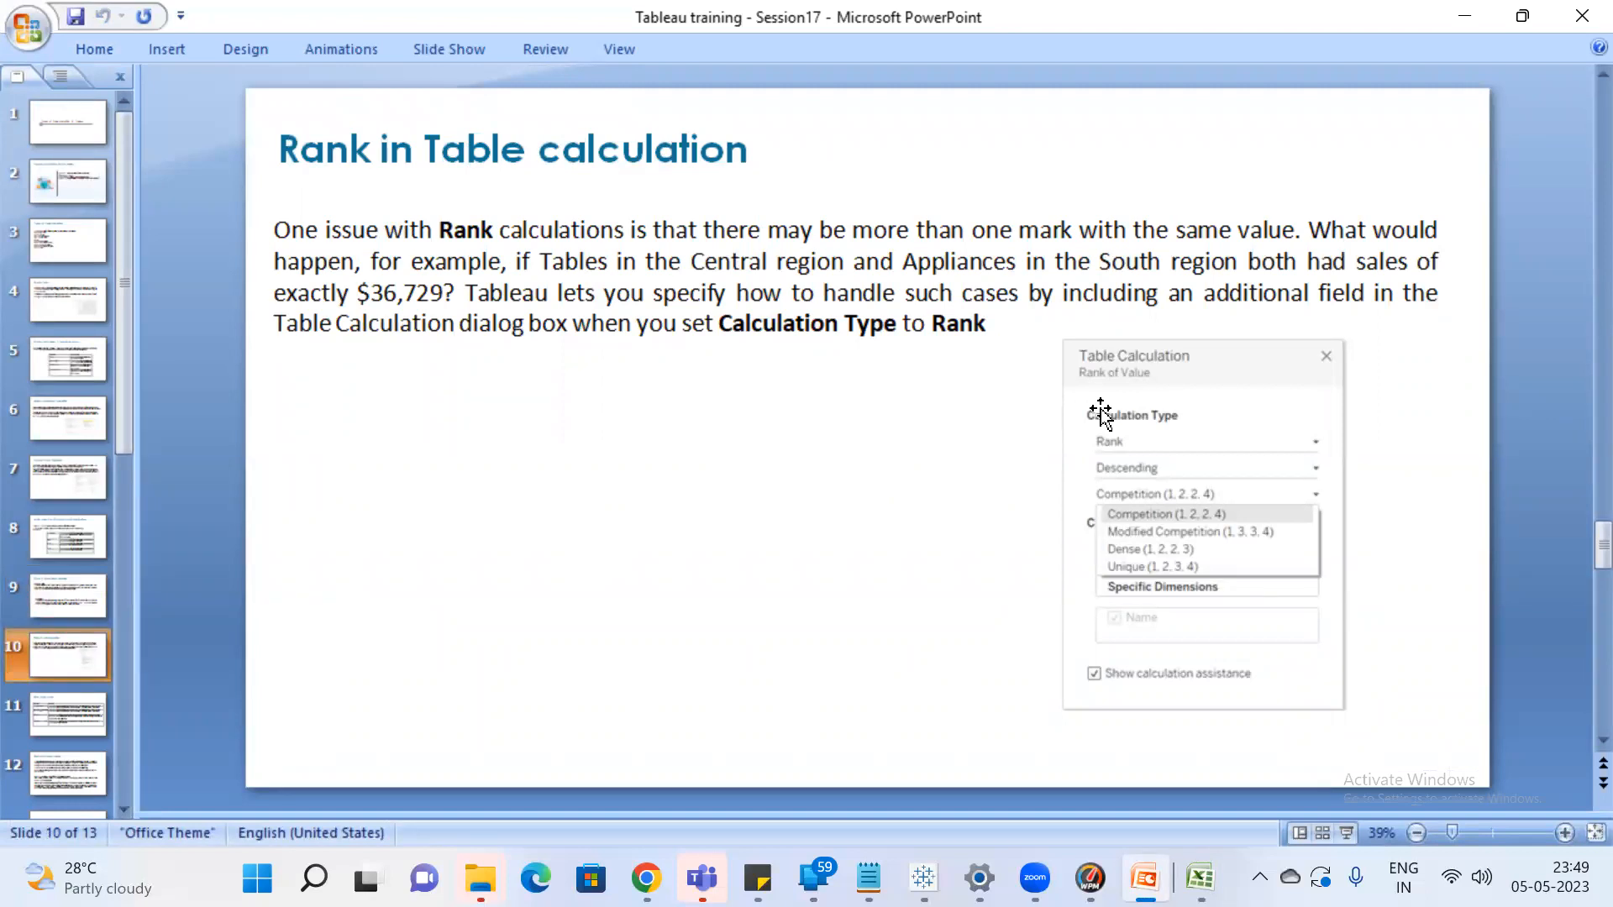
Switch to the Tableau workbook and change the first SUM(Sales) measure's quick table calculation to Rank
{"action": "mouse_move", "coordinate": [923, 878]}
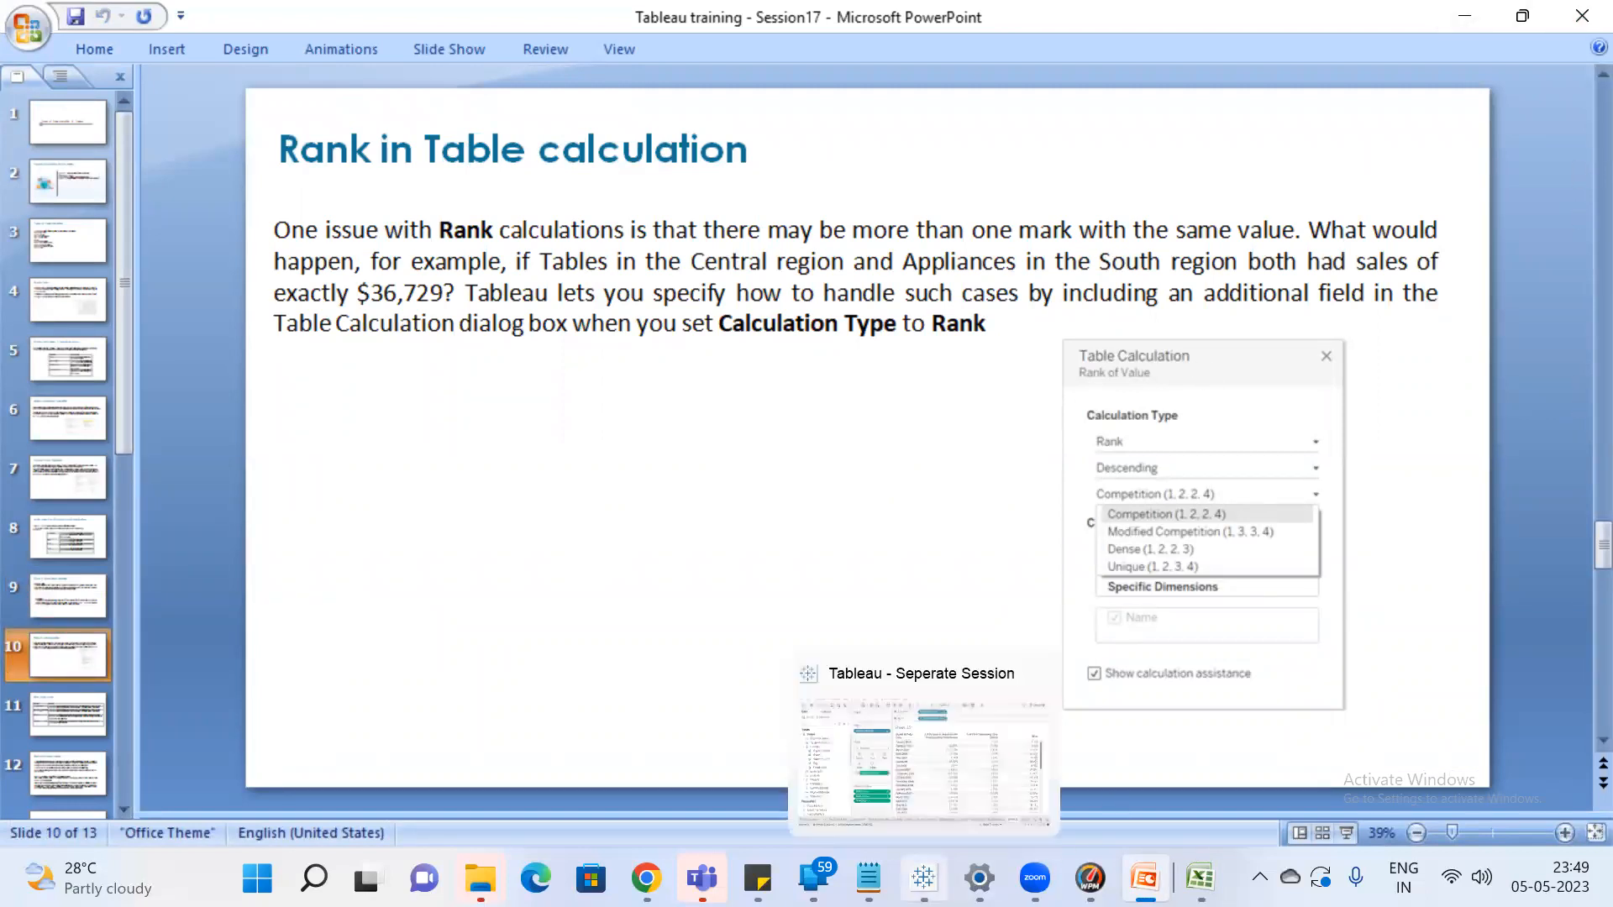
{"action": "left_click", "coordinate": [924, 756]}
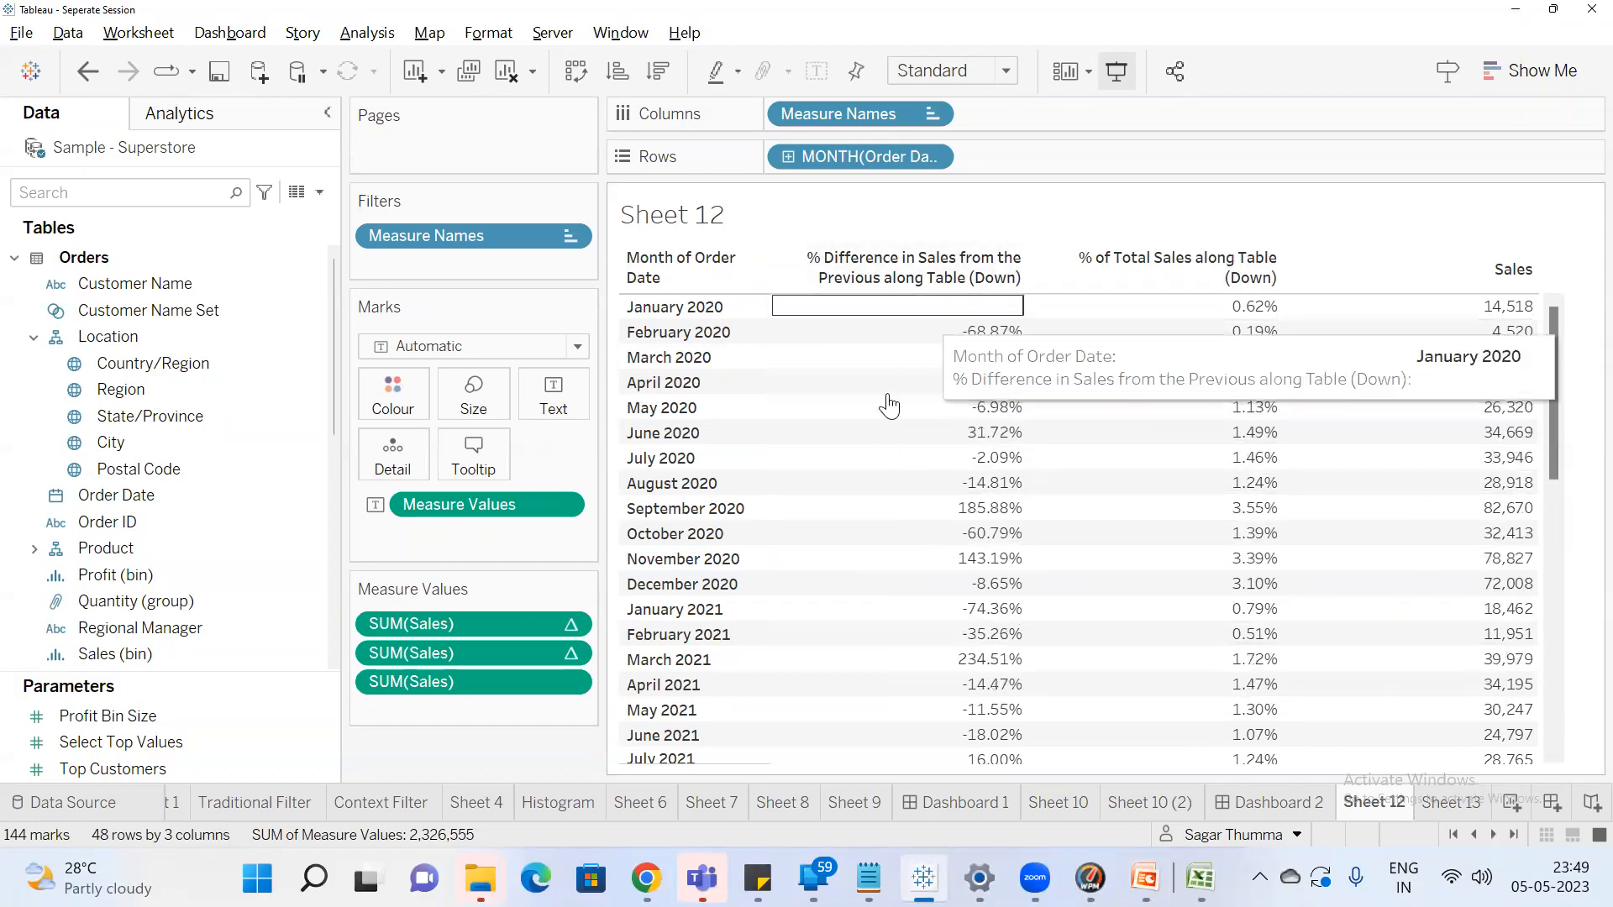
{"action": "right_click", "coordinate": [501, 622]}
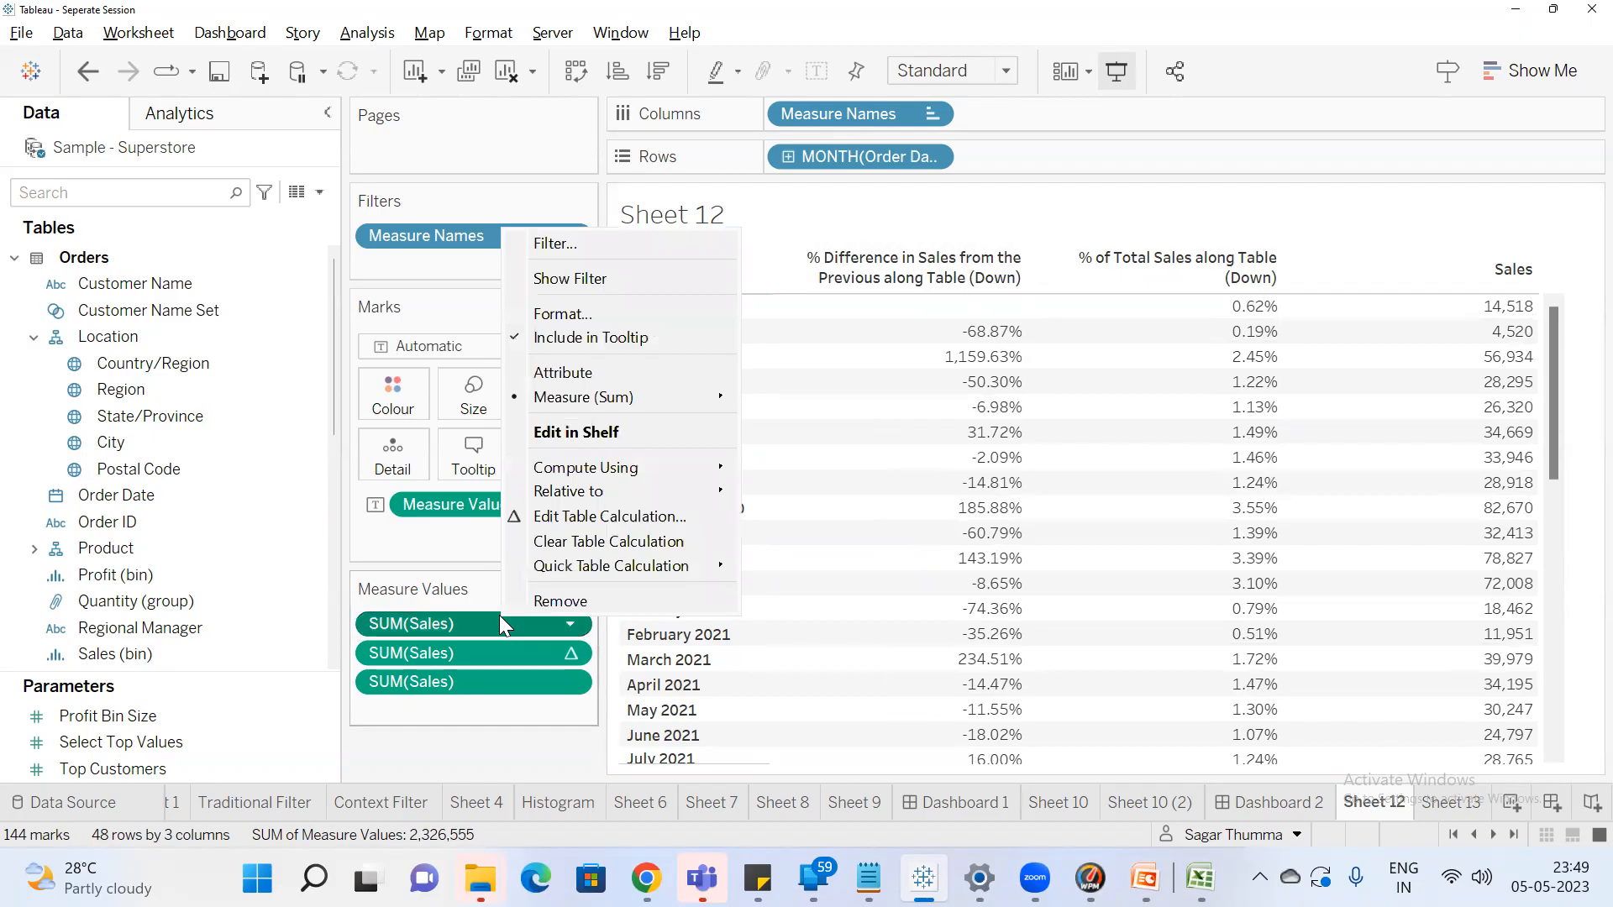
{"action": "mouse_move", "coordinate": [592, 572]}
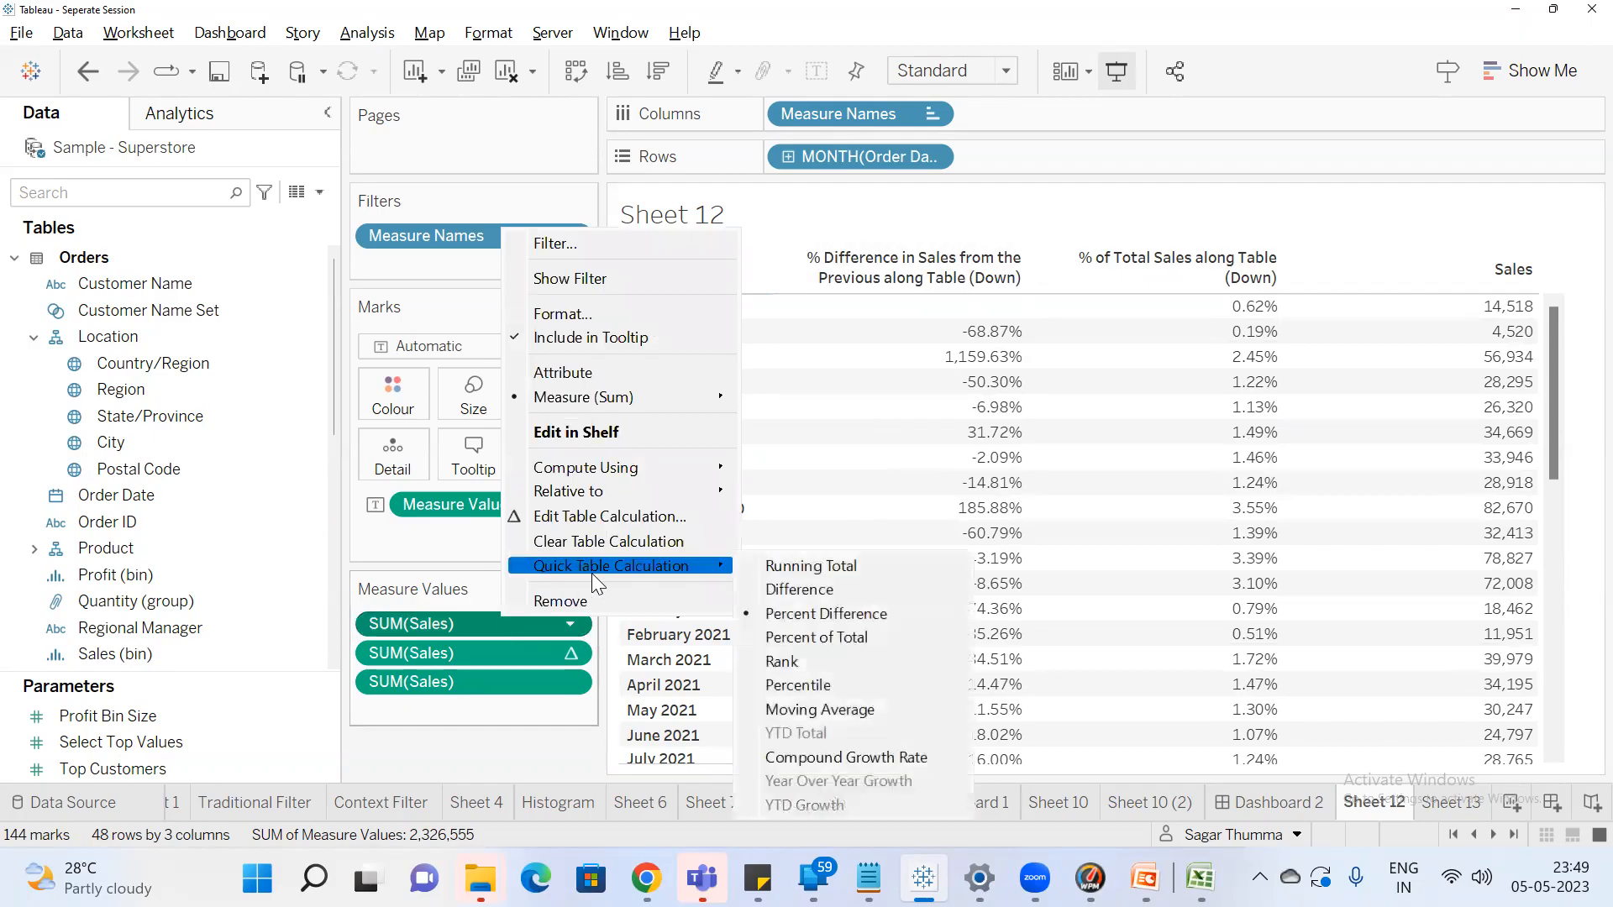
{"action": "left_click", "coordinate": [854, 663]}
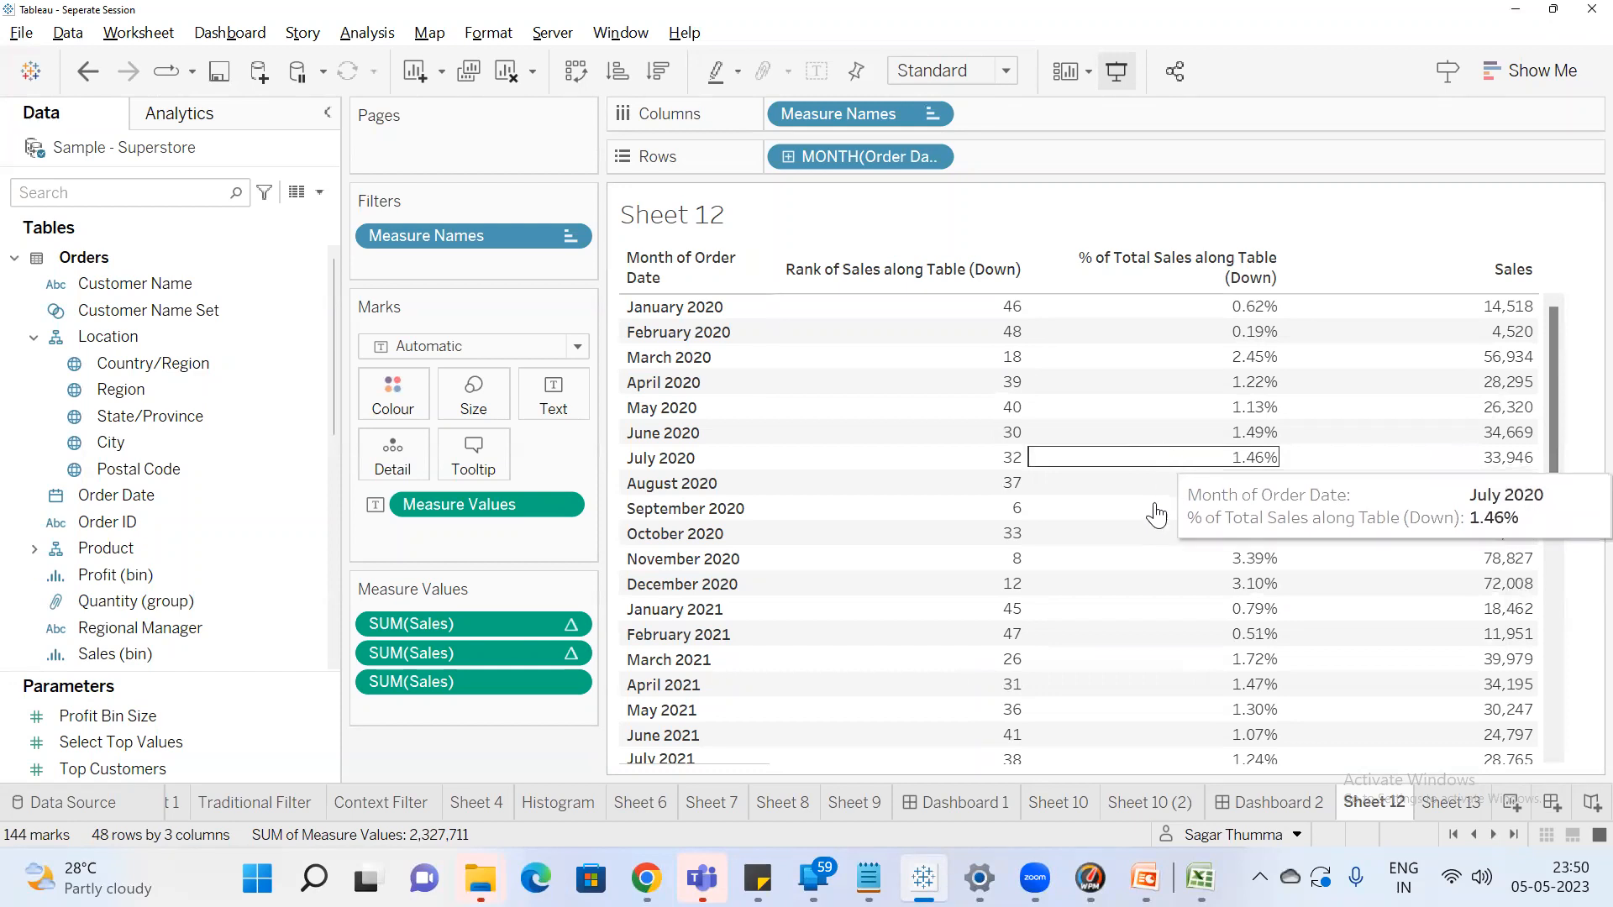
Review the monthly sales ranks through December 2023, then open the rank table calculation settings and list its tie-handling options
{"action": "scroll", "coordinate": [1020, 655], "scroll_direction": "down", "scroll_amount": 4}
{"action": "scroll", "coordinate": [1020, 658], "scroll_direction": "down", "scroll_amount": 5}
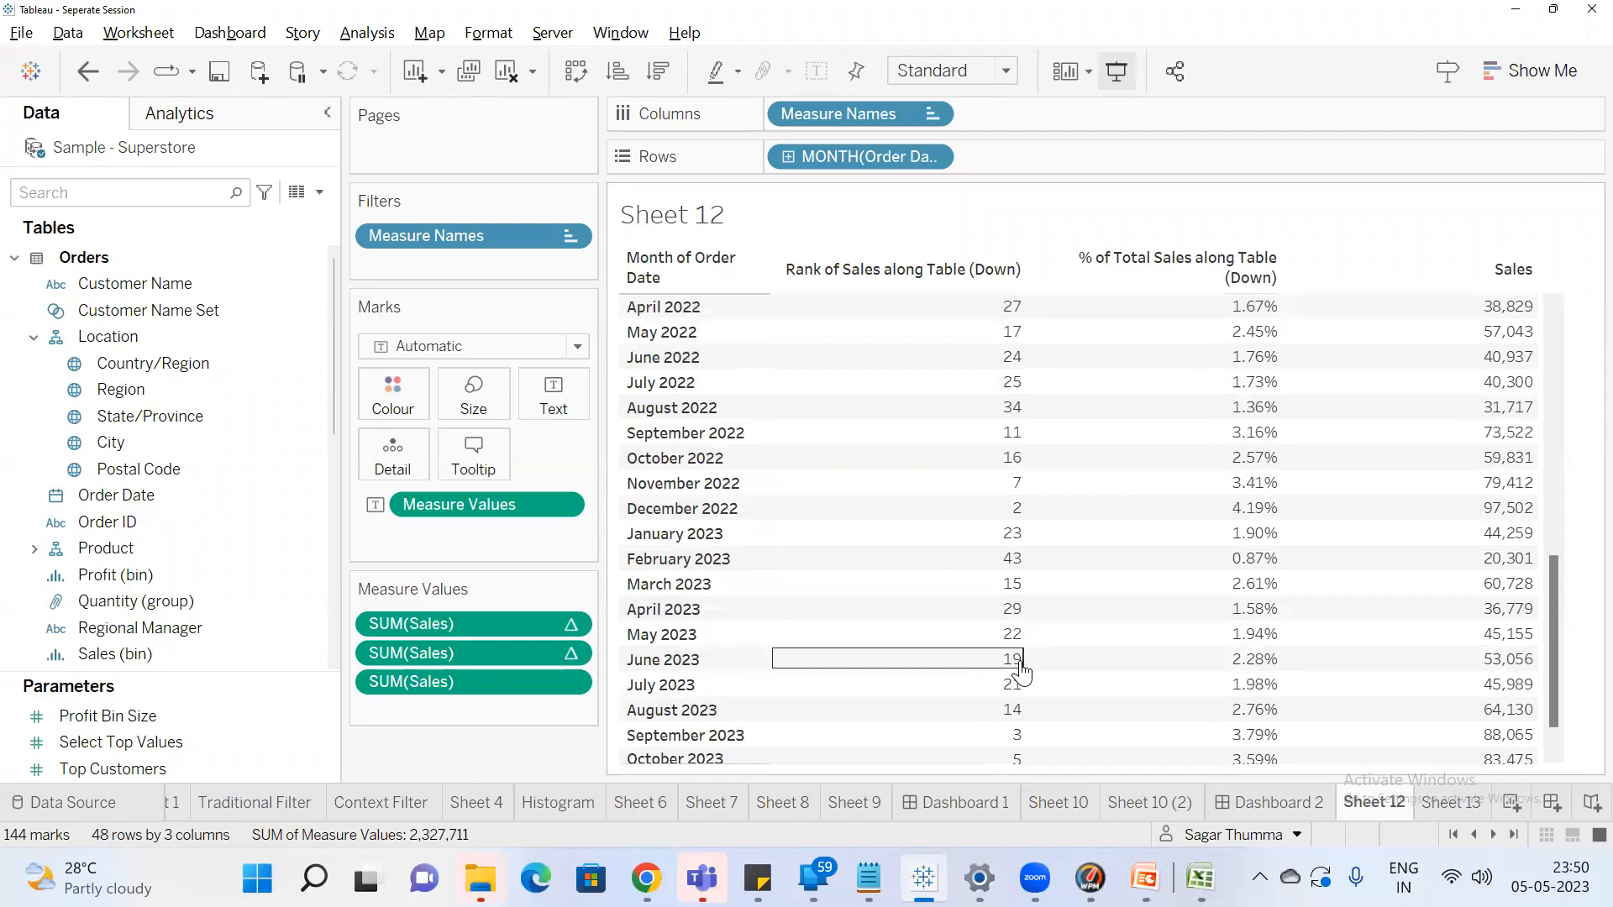
{"action": "scroll", "coordinate": [1019, 664], "scroll_direction": "down", "scroll_amount": 1}
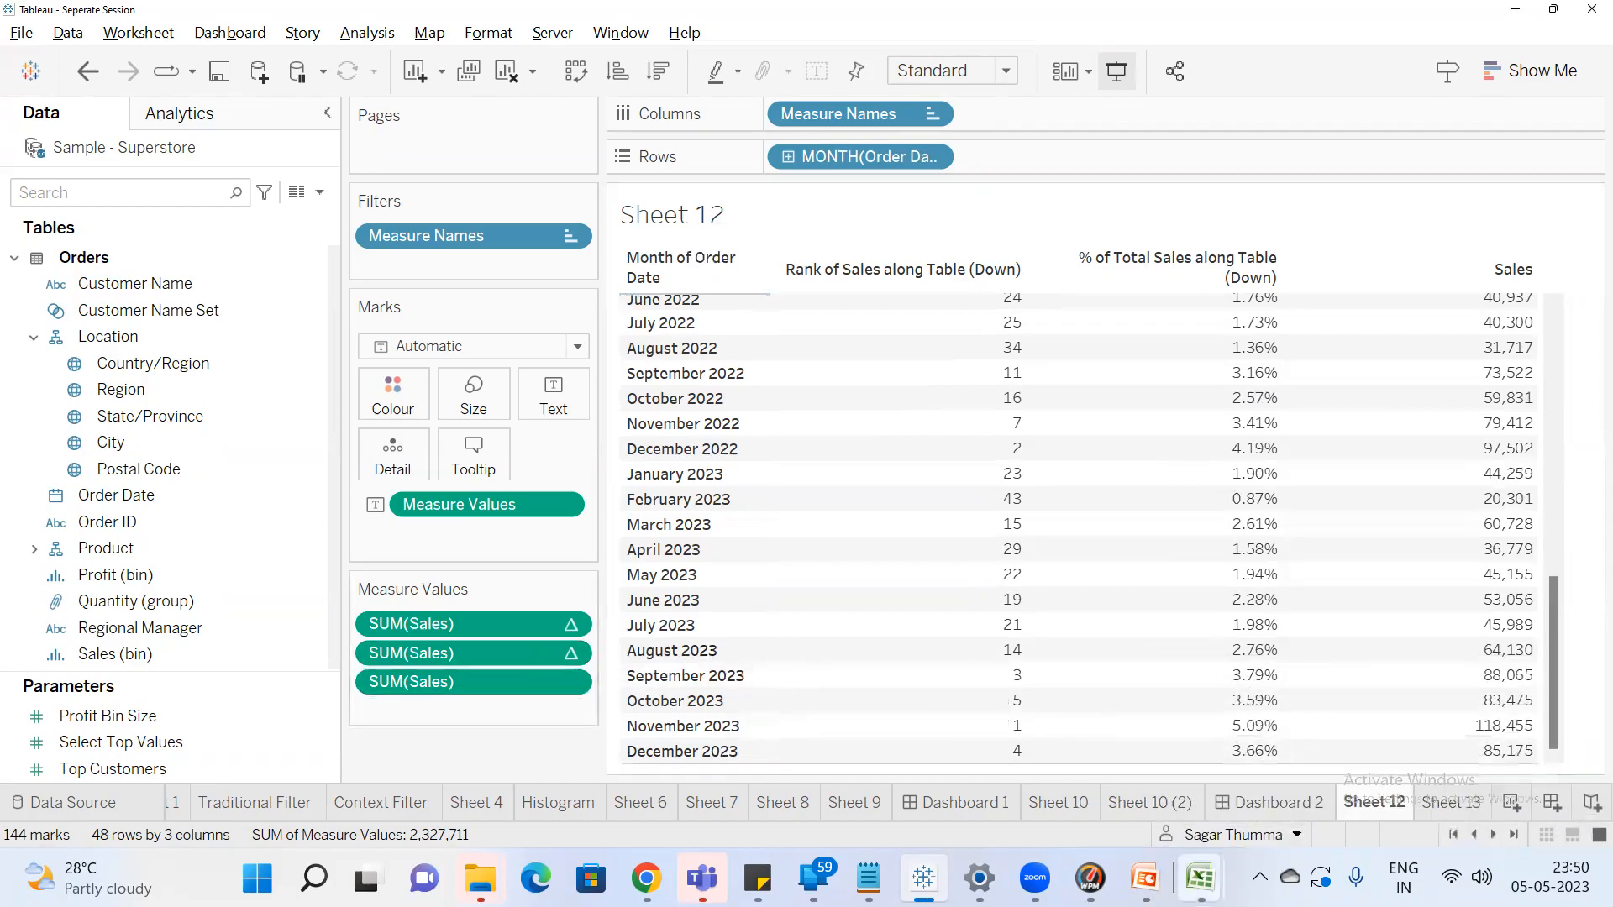
{"action": "mouse_move", "coordinate": [1199, 878]}
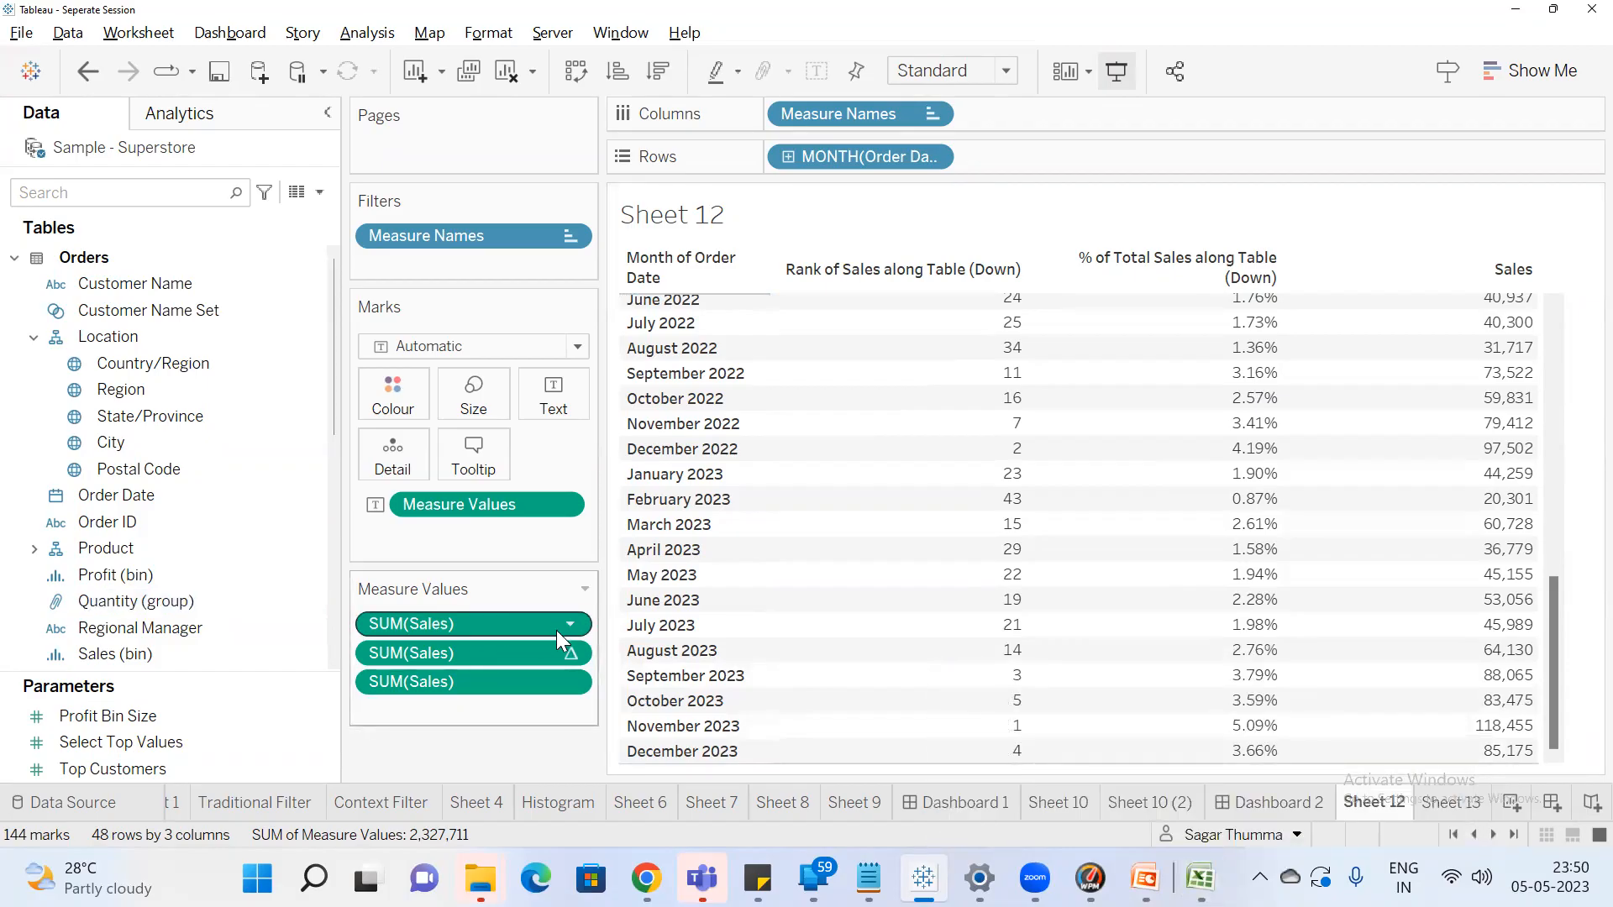
{"action": "right_click", "coordinate": [551, 656]}
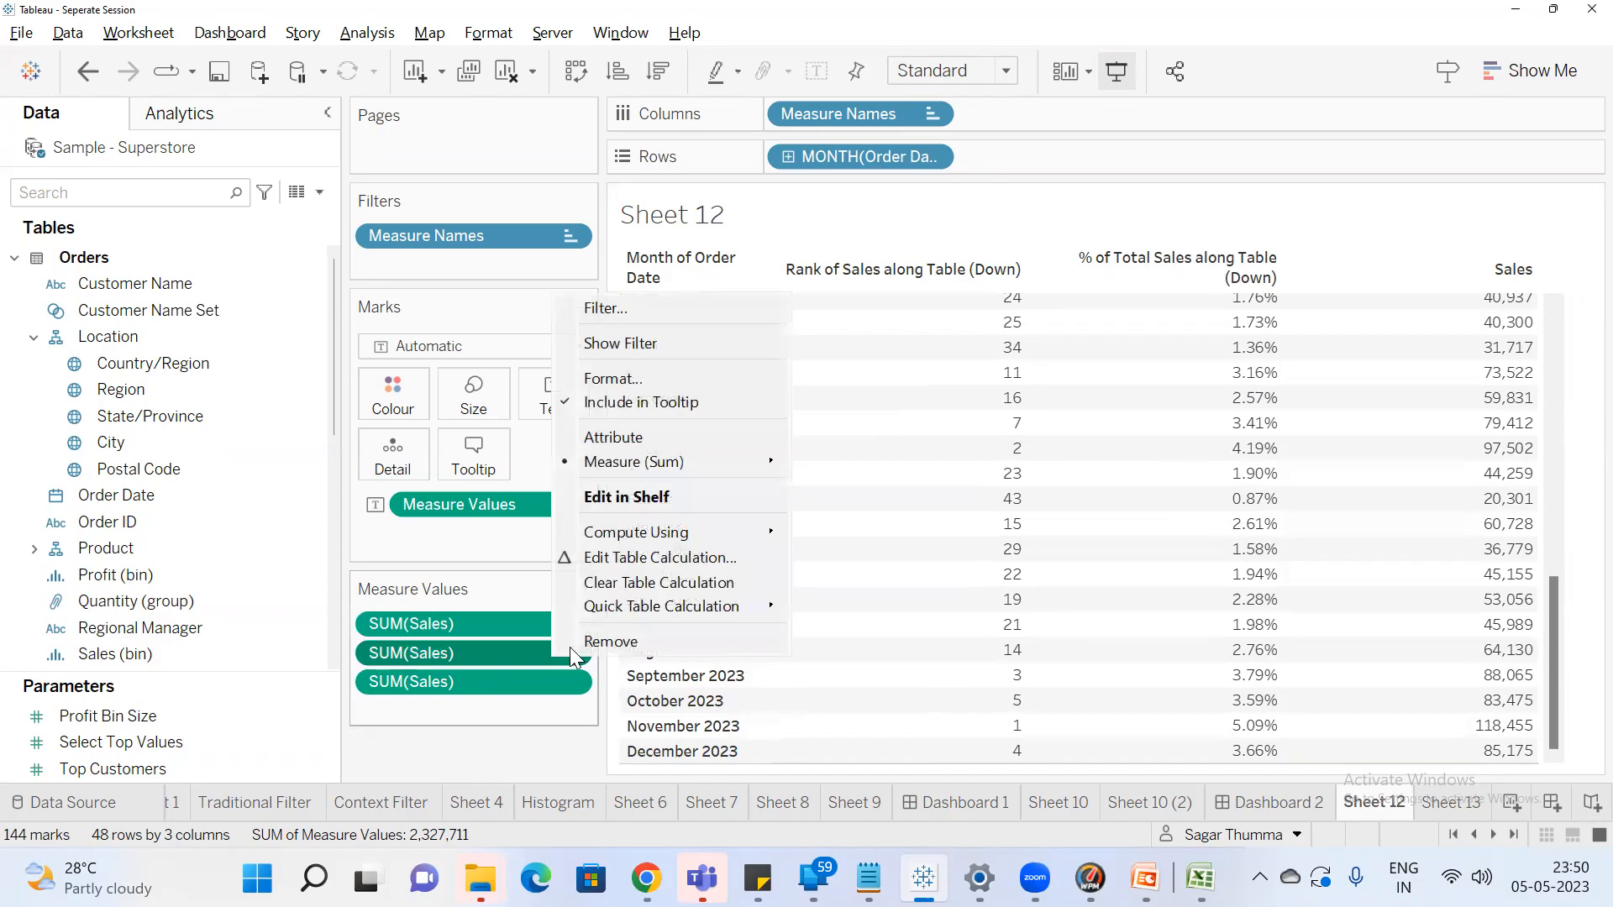
{"action": "left_click", "coordinate": [507, 626]}
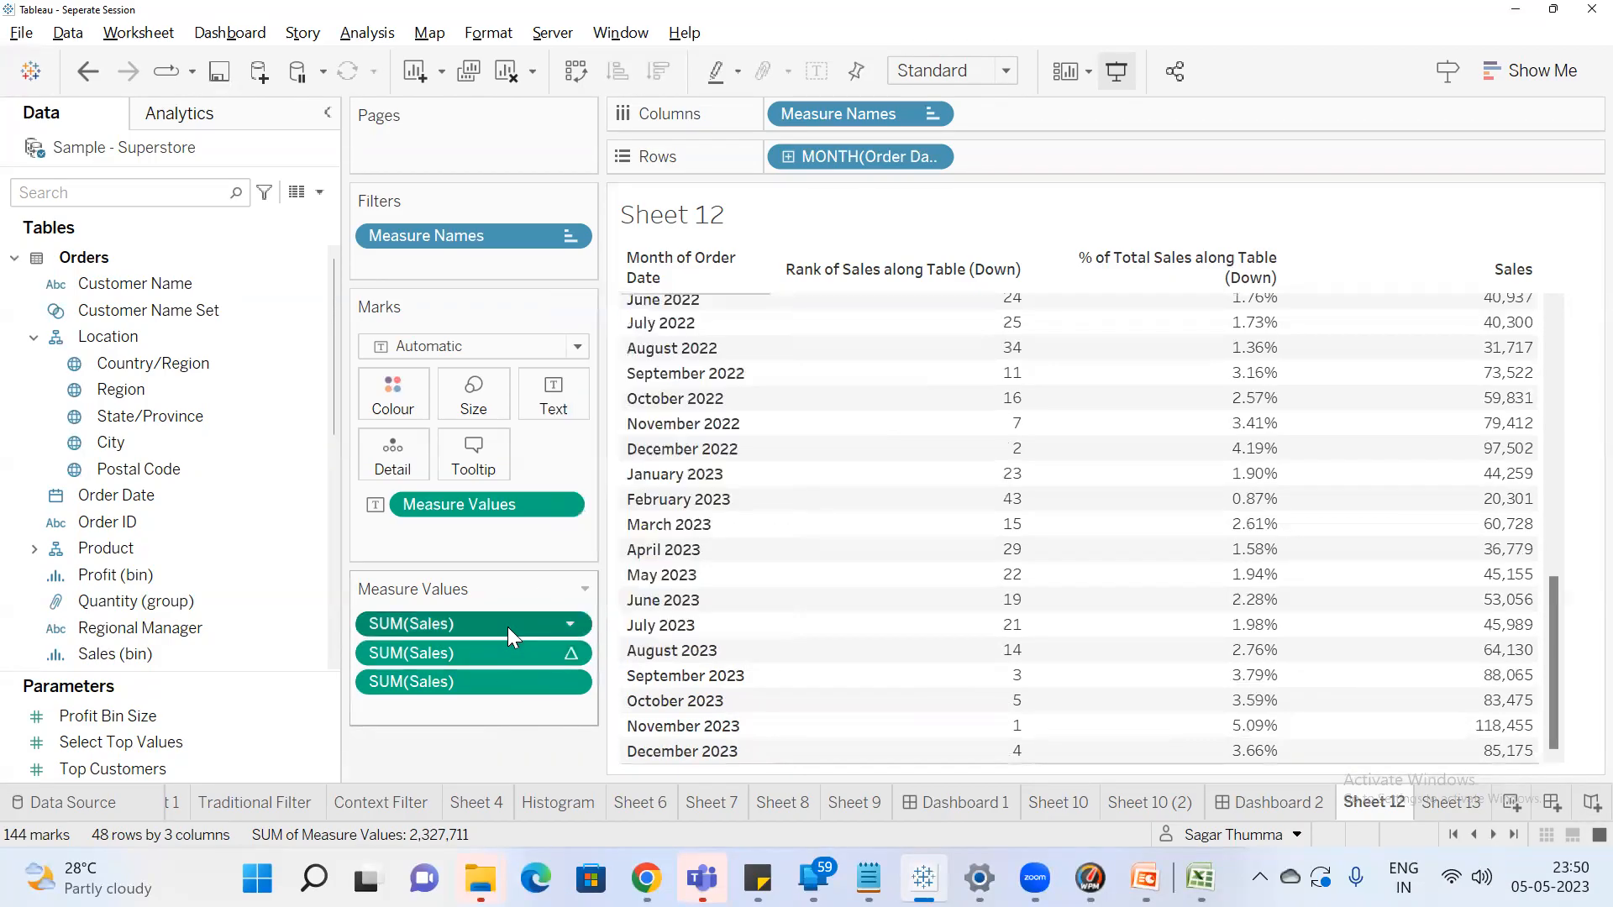
{"action": "right_click", "coordinate": [507, 626]}
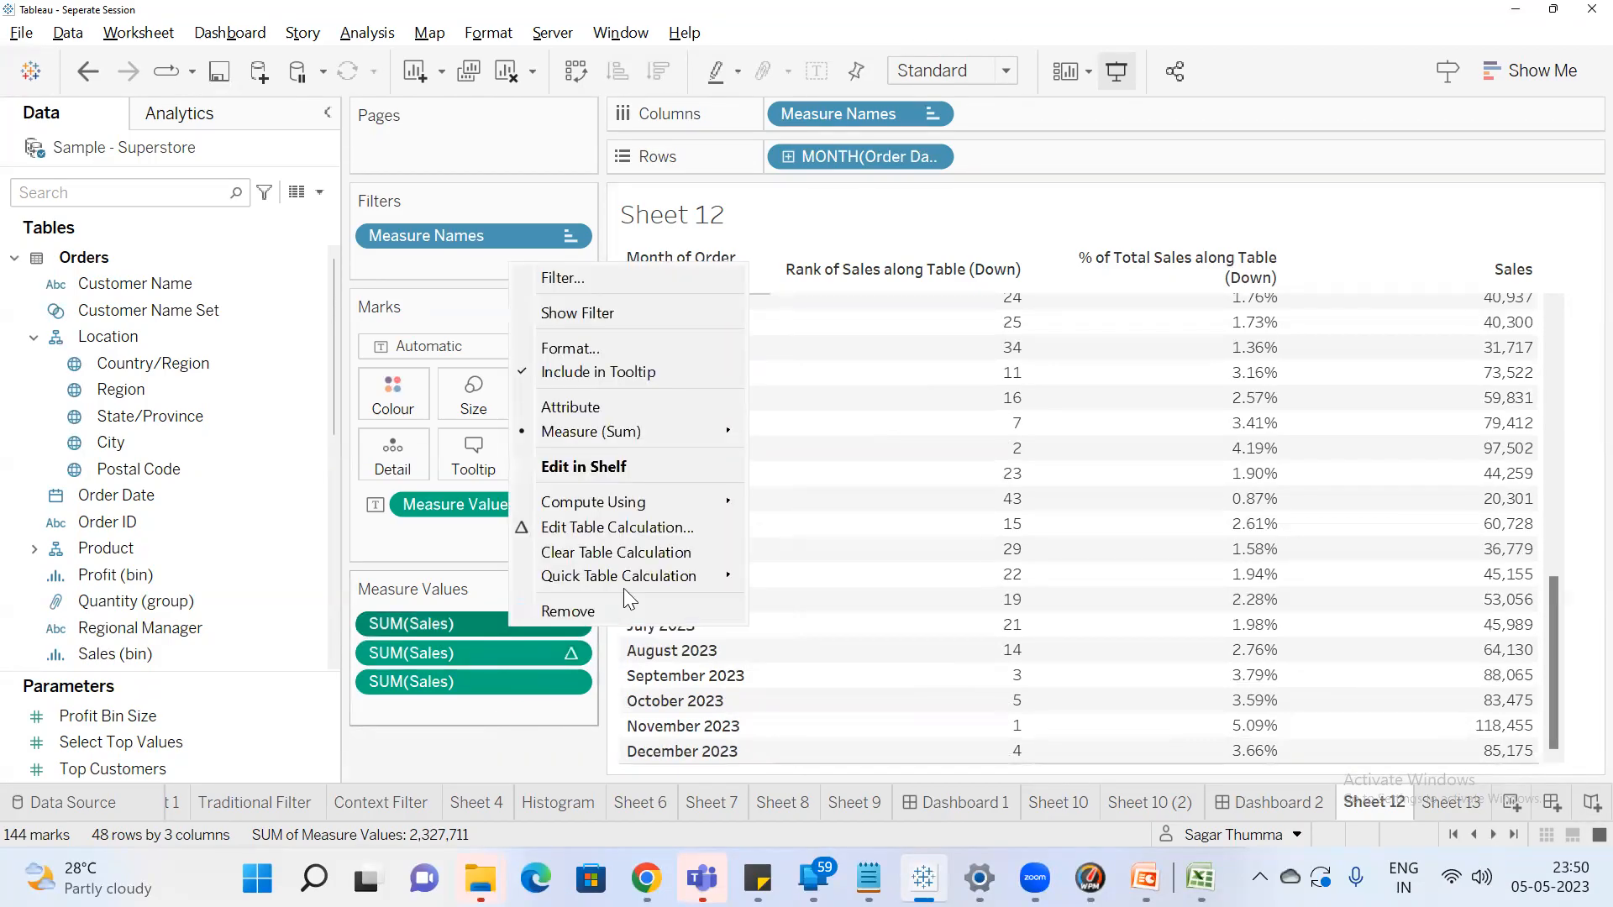
{"action": "left_click", "coordinate": [625, 527]}
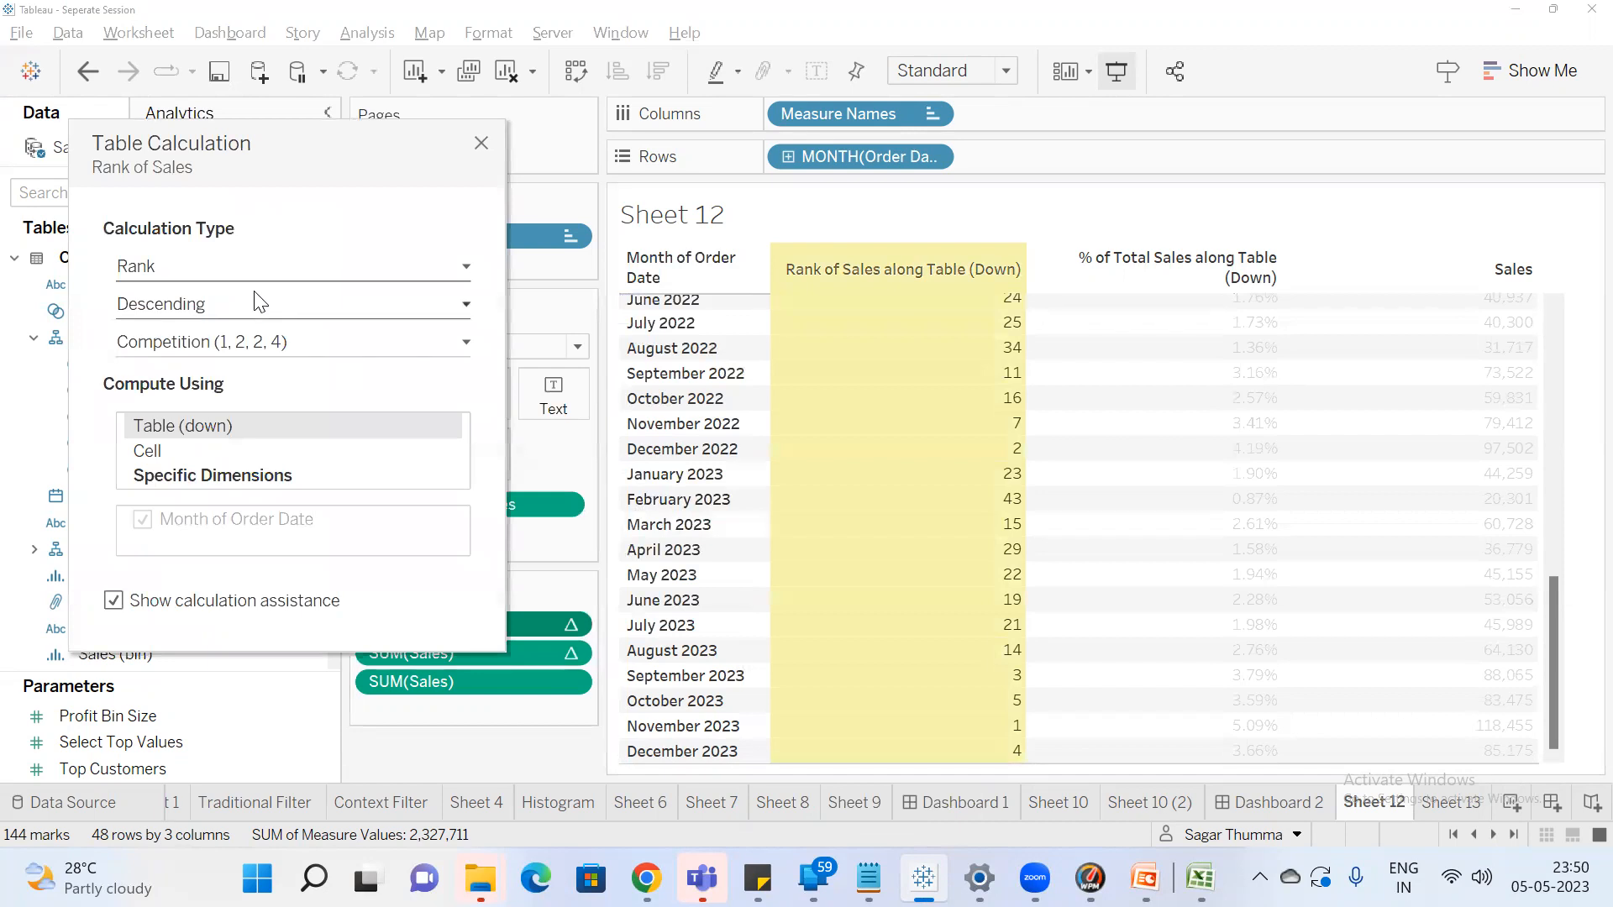
{"action": "left_click", "coordinate": [299, 345]}
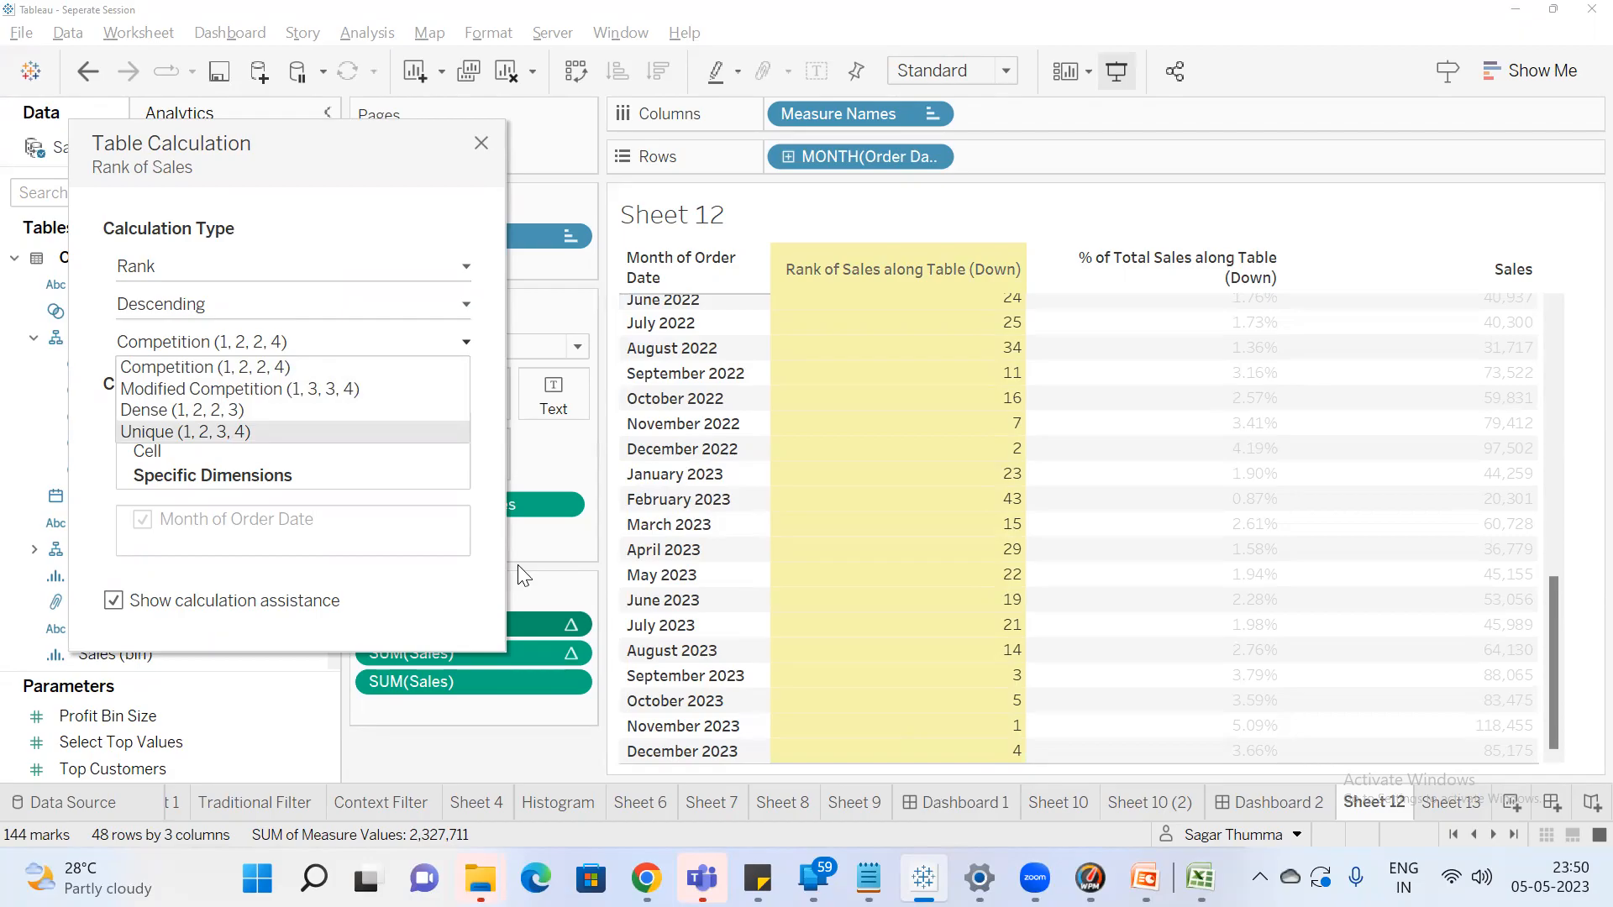
{"action": "key", "text": "super"}
{"action": "type", "text": "s"}
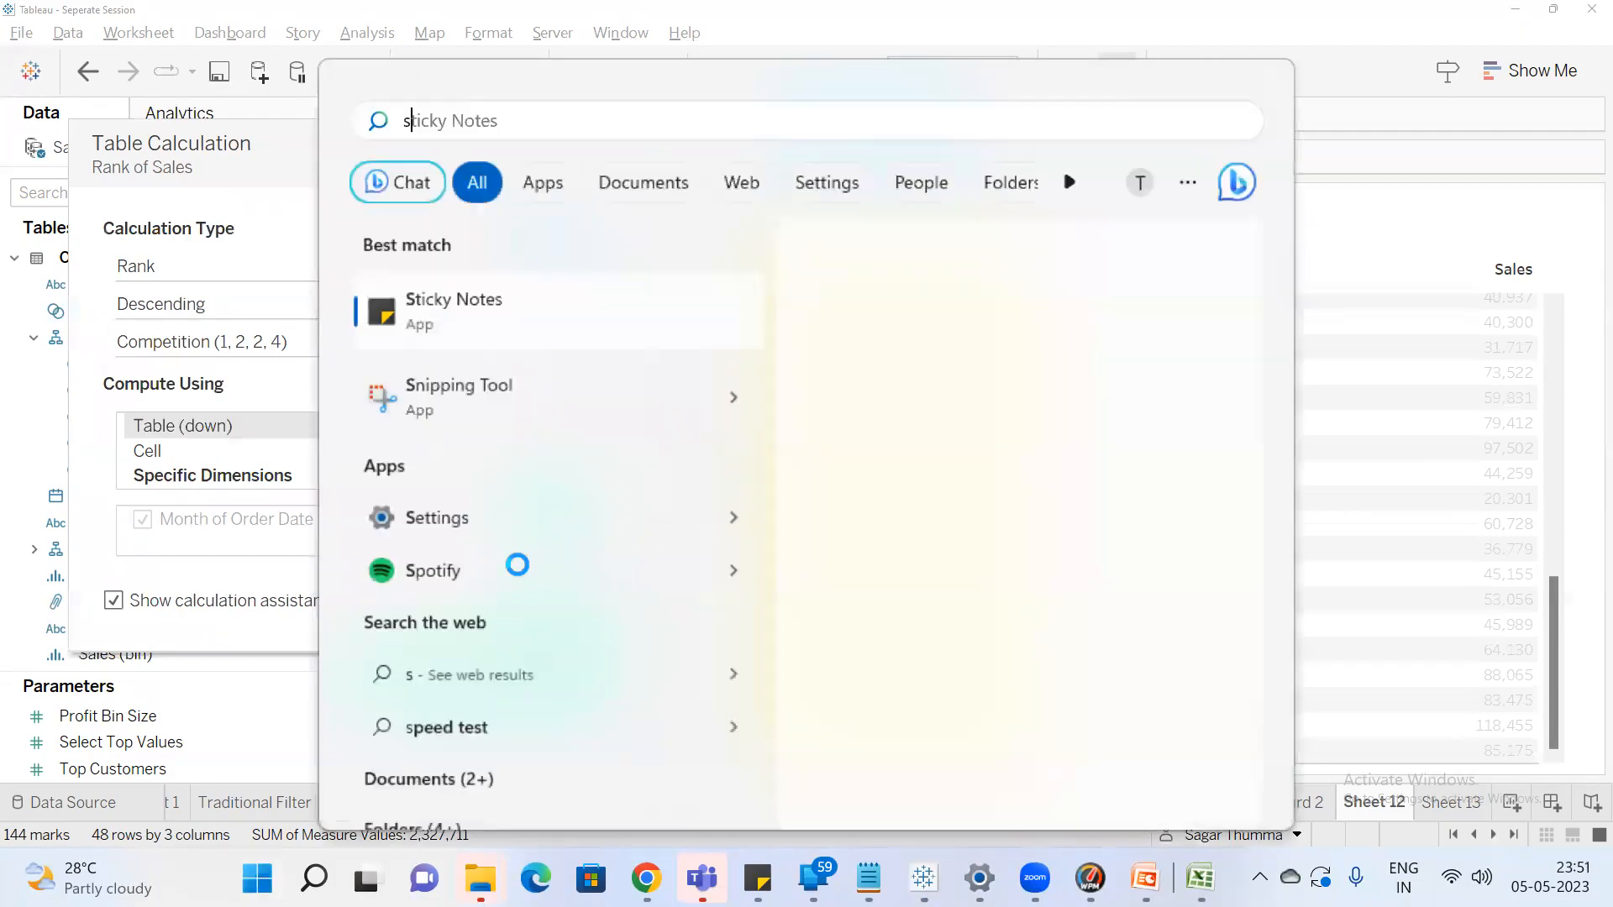
{"action": "left_click", "coordinate": [334, 304]}
{"action": "left_click", "coordinate": [282, 346]}
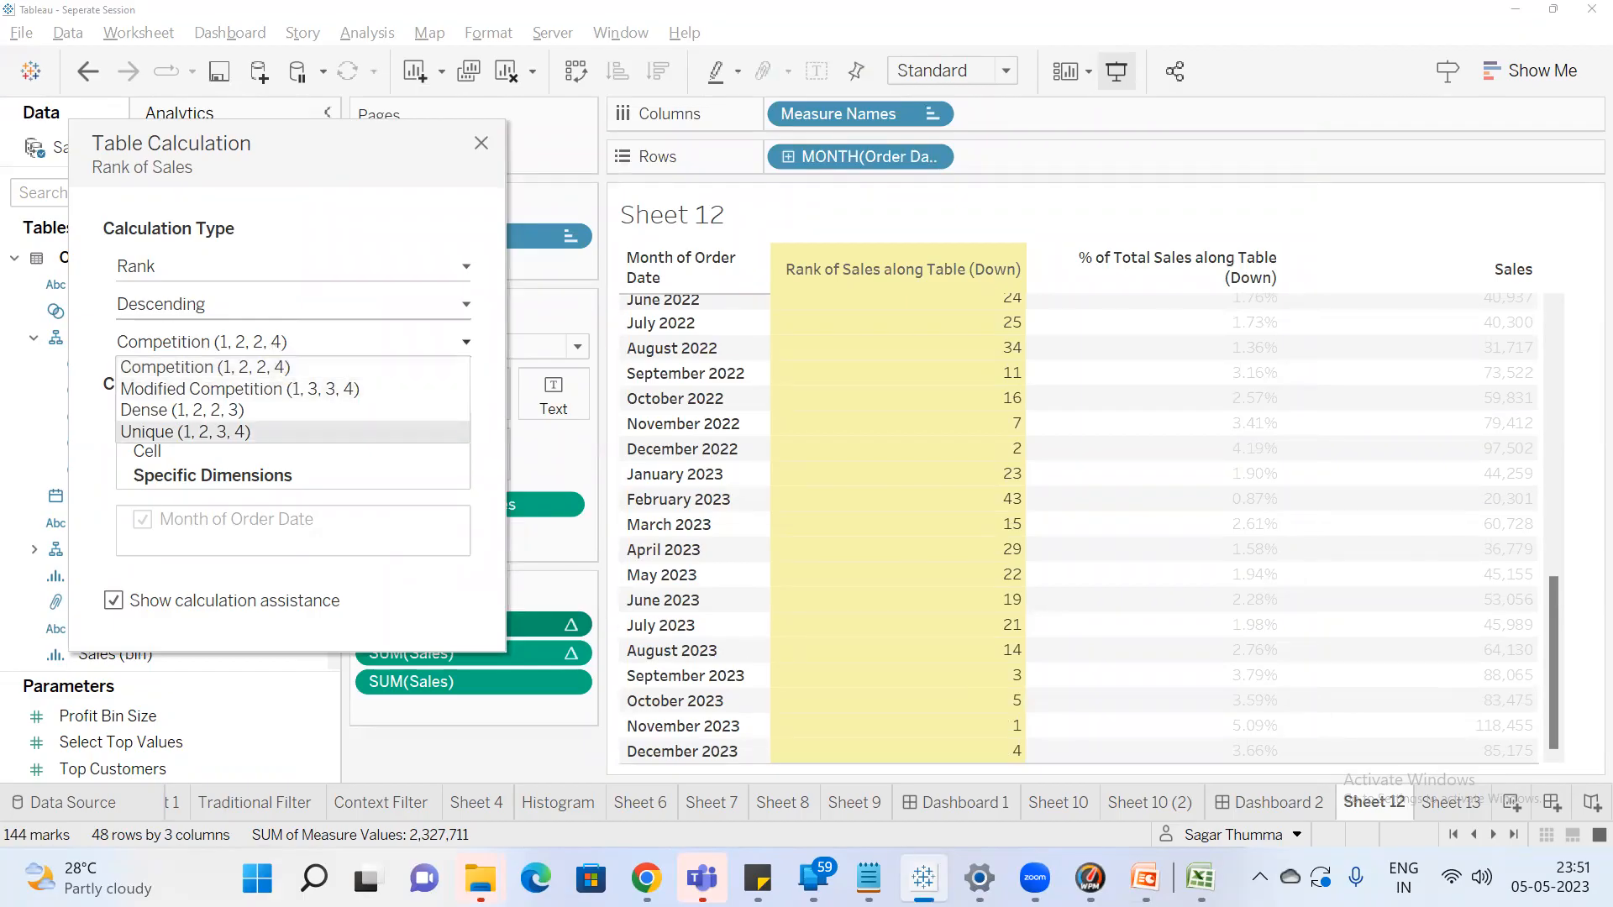
Switch to the Excel workbook Book2, enter Competition in A1 of Sheet2 and widen column A to 22.00
{"action": "mouse_move", "coordinate": [1200, 878]}
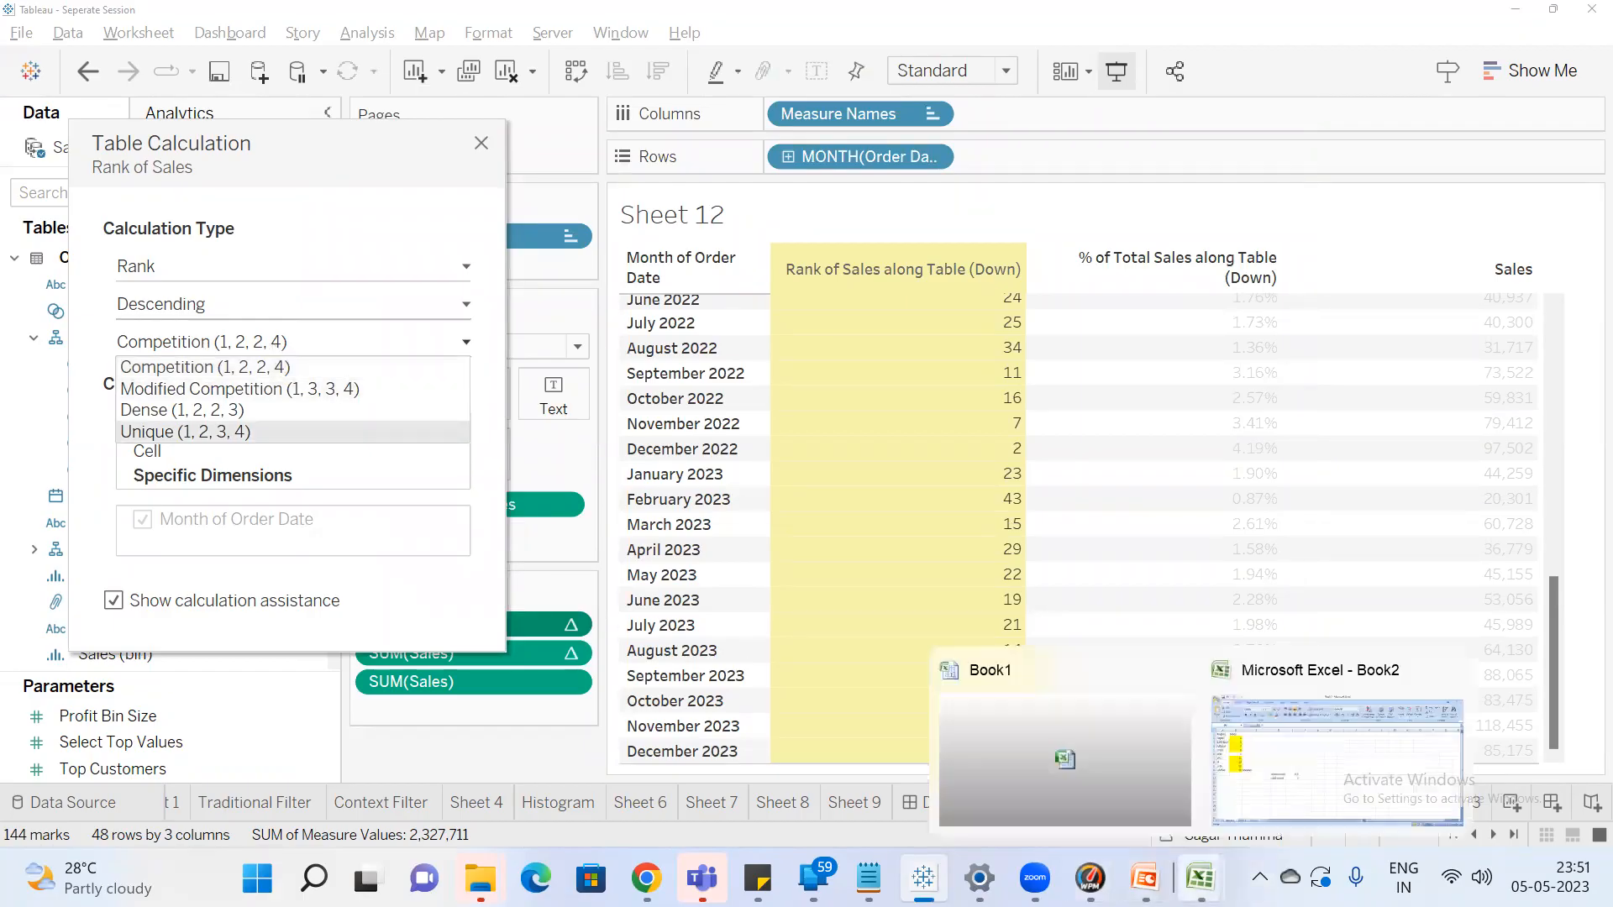
{"action": "left_click", "coordinate": [1336, 739]}
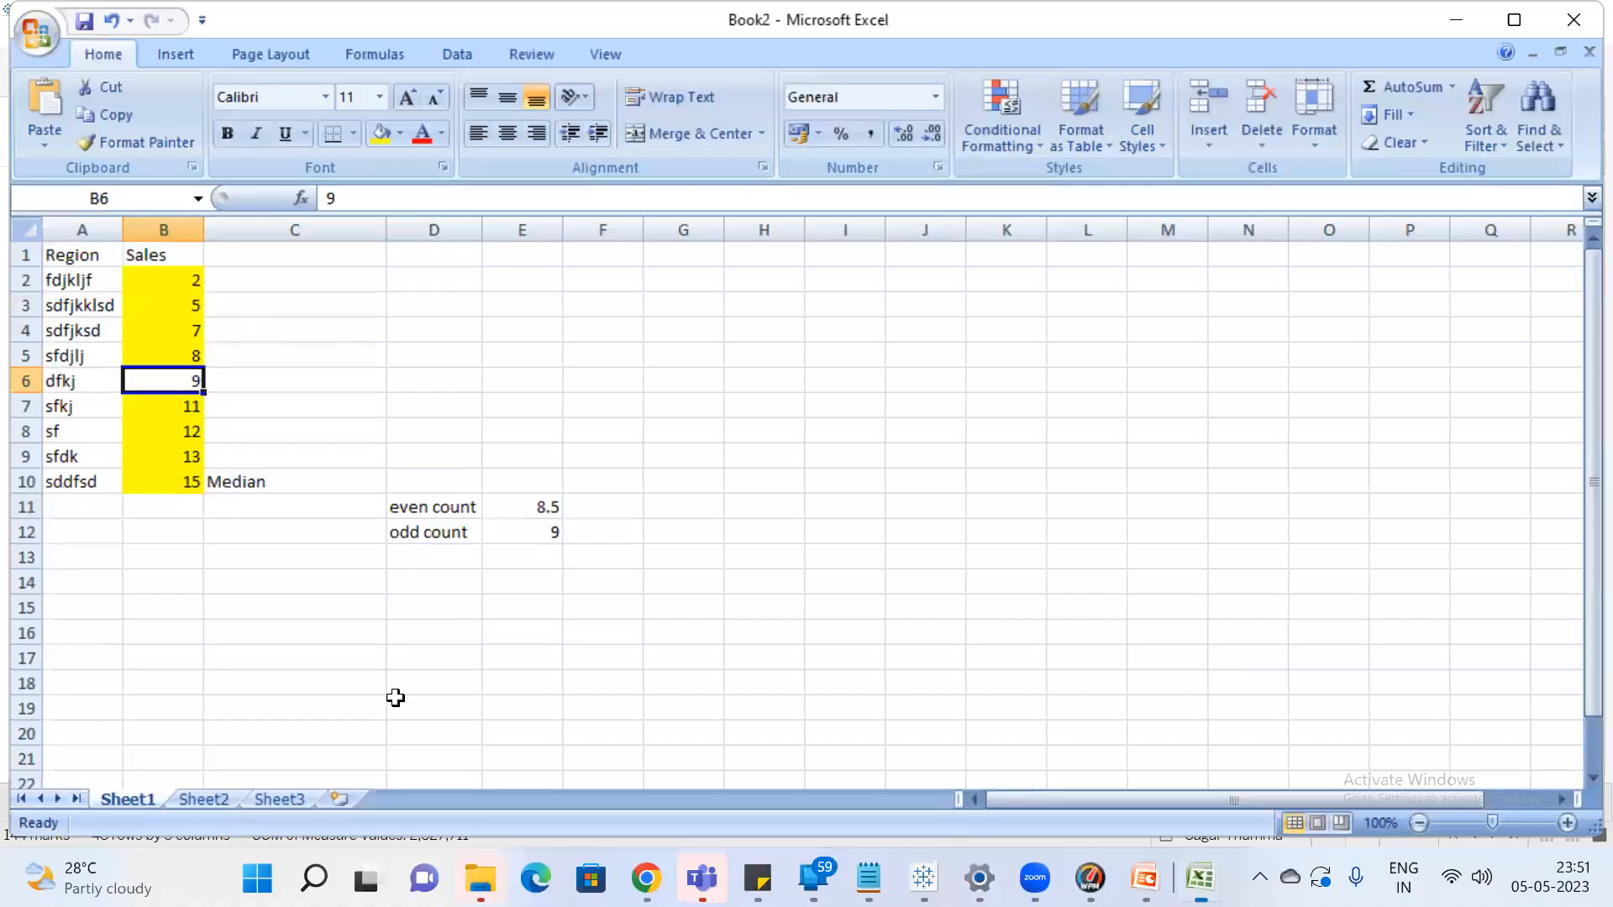
{"action": "left_click", "coordinate": [210, 801]}
{"action": "type", "text": "C"}
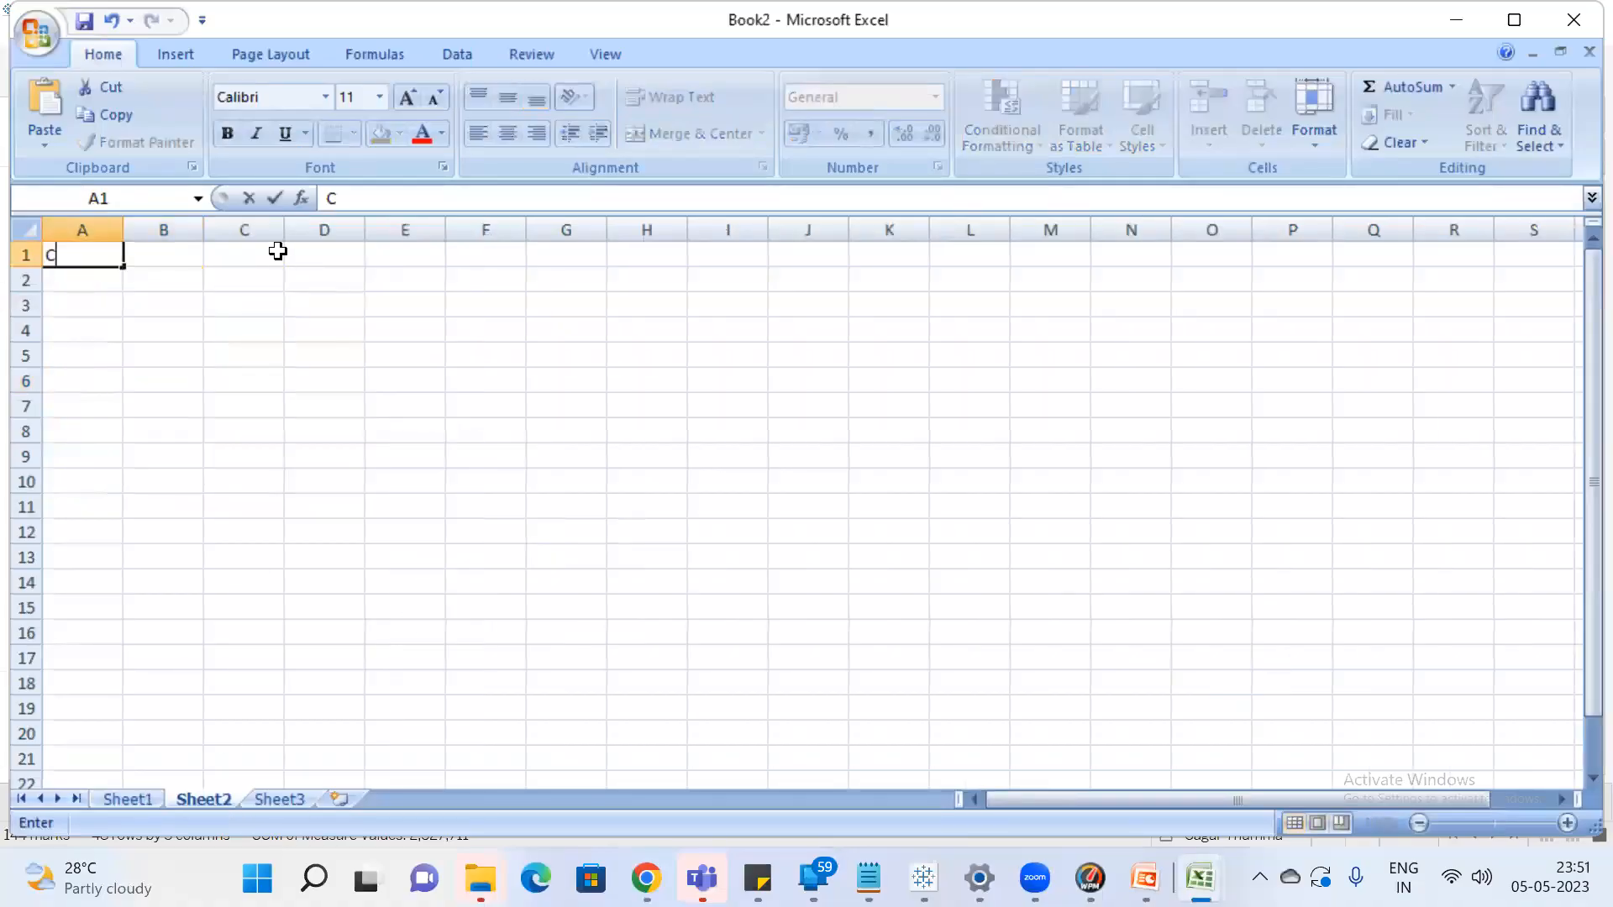
{"action": "type", "text": "ompetition"}
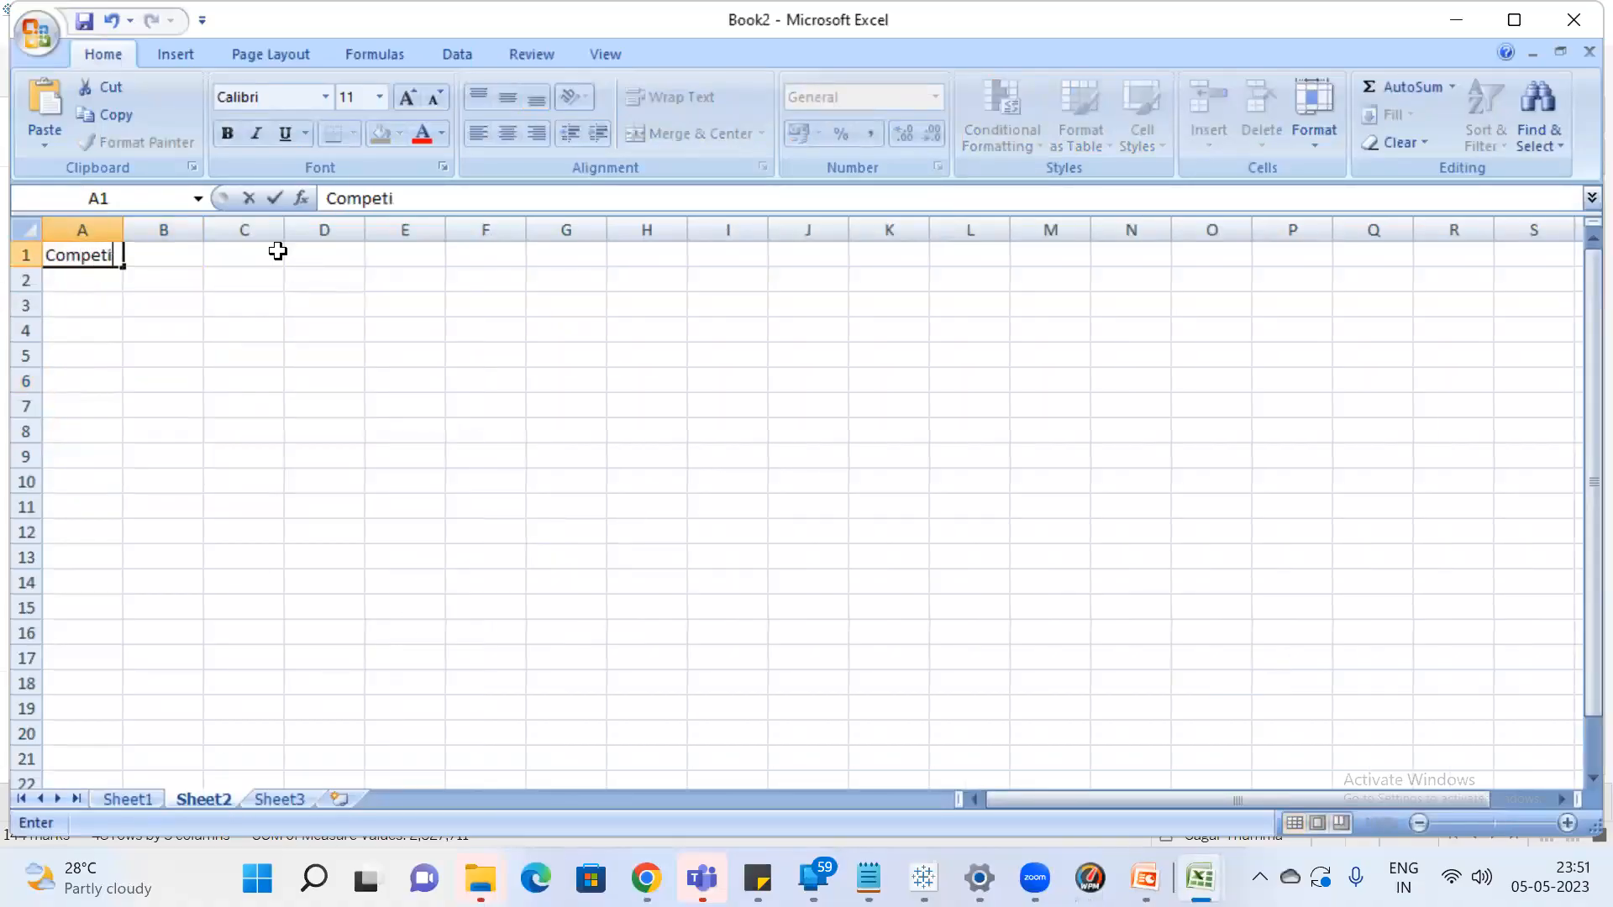
{"action": "key", "text": "Return"}
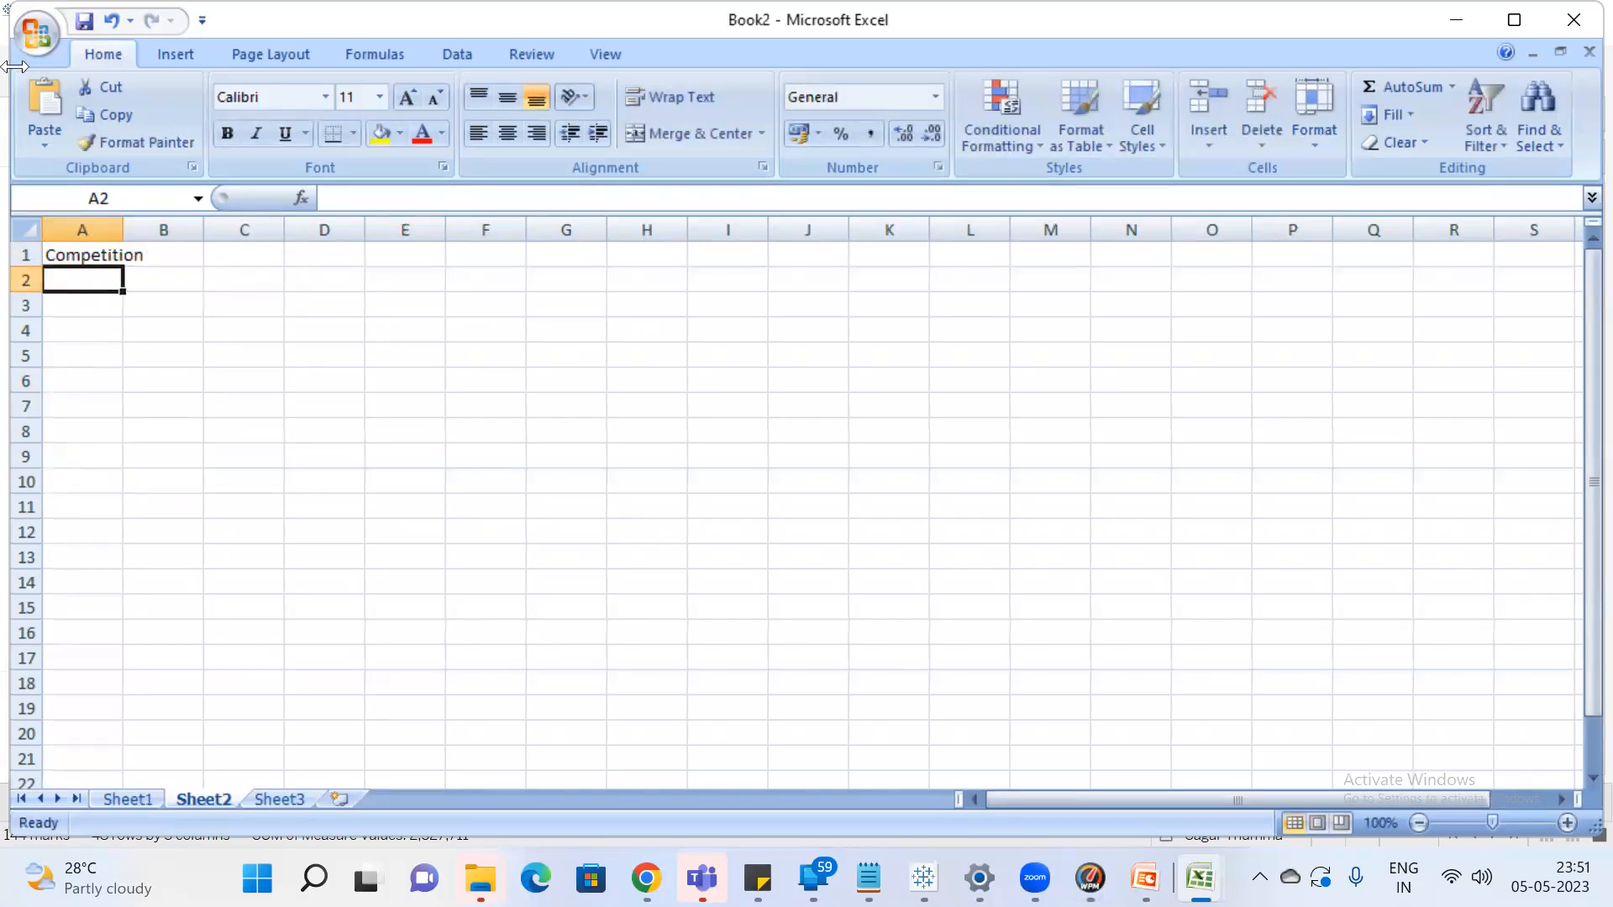
{"action": "left_click_drag", "start_coordinate": [121, 230], "coordinate": [242, 229]}
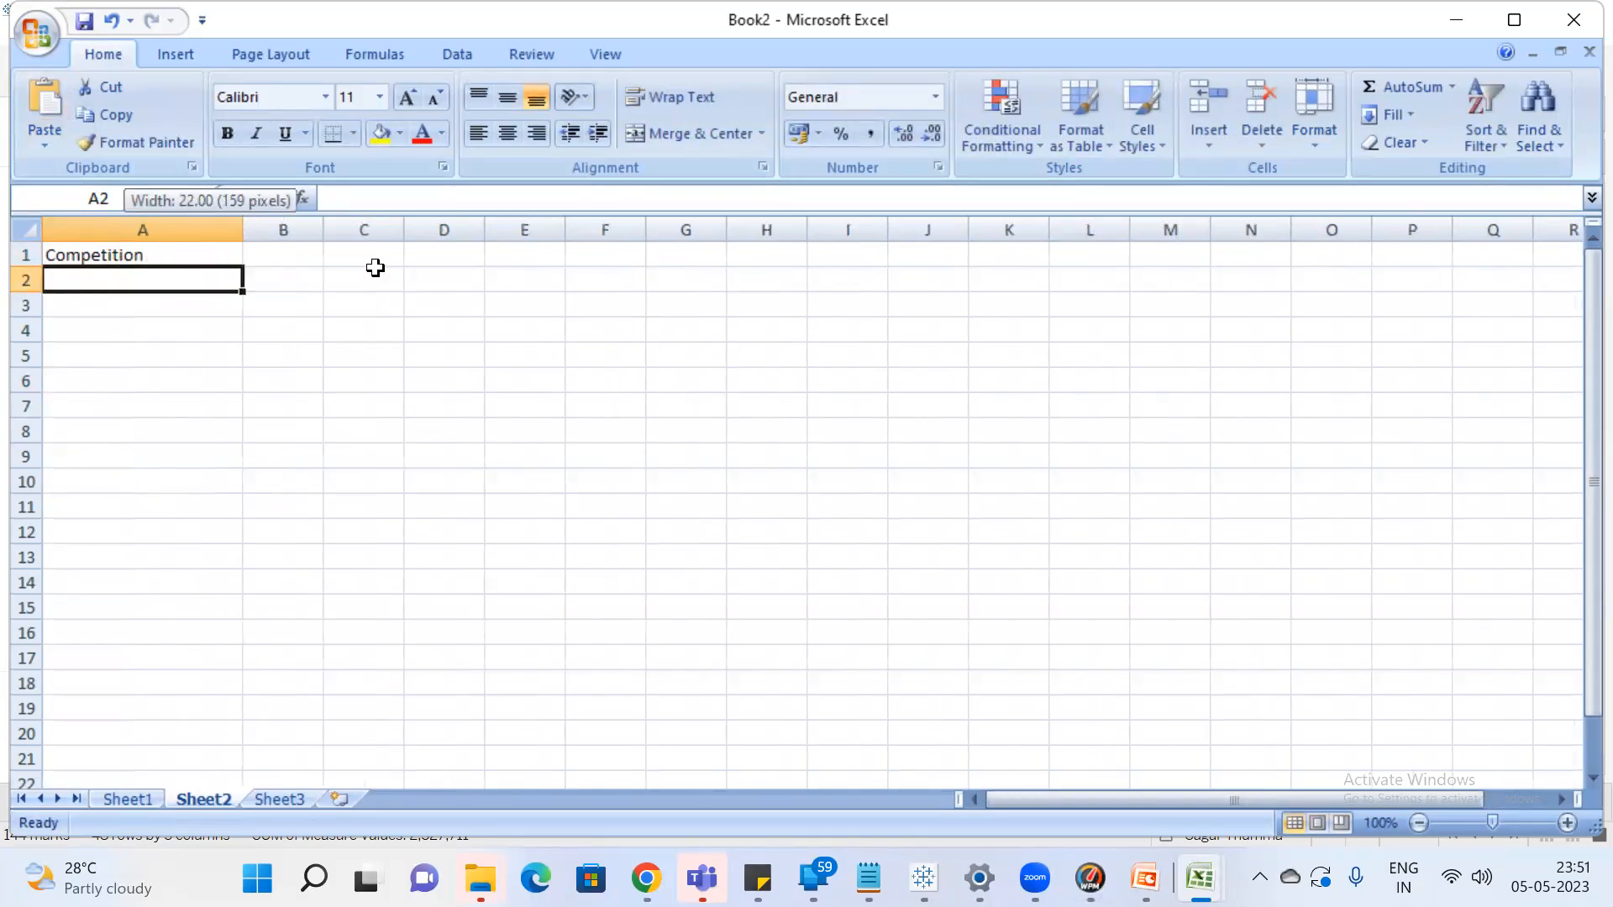
Add the column headers Names in C3 and Rank in D3
{"action": "left_click", "coordinate": [373, 309]}
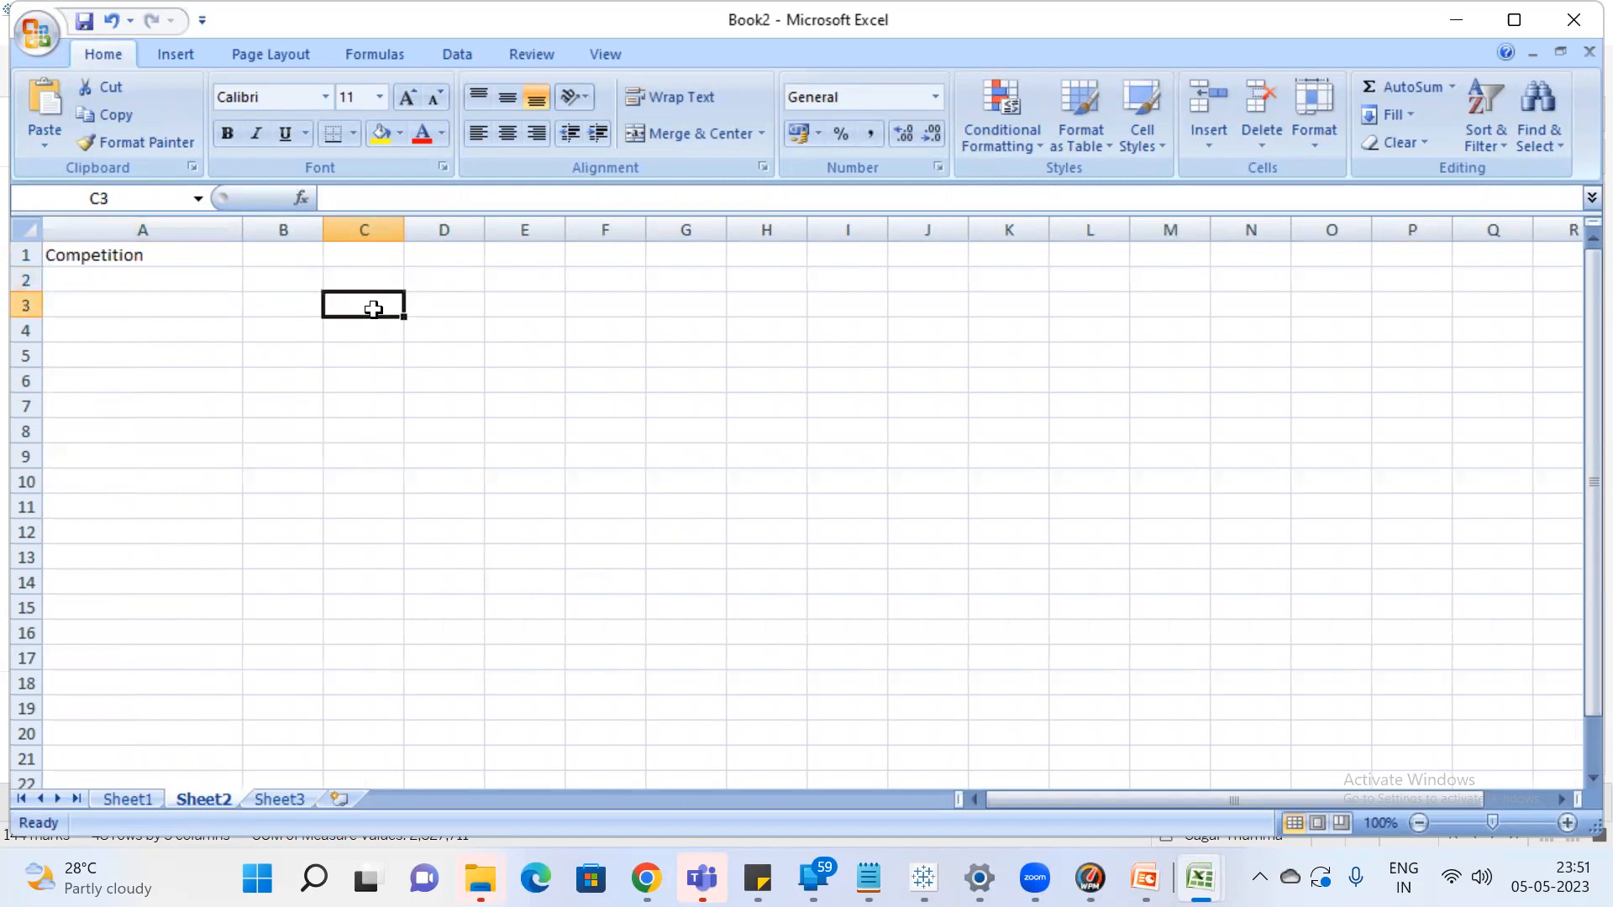
{"action": "type", "text": "Names"}
{"action": "key", "text": "Return"}
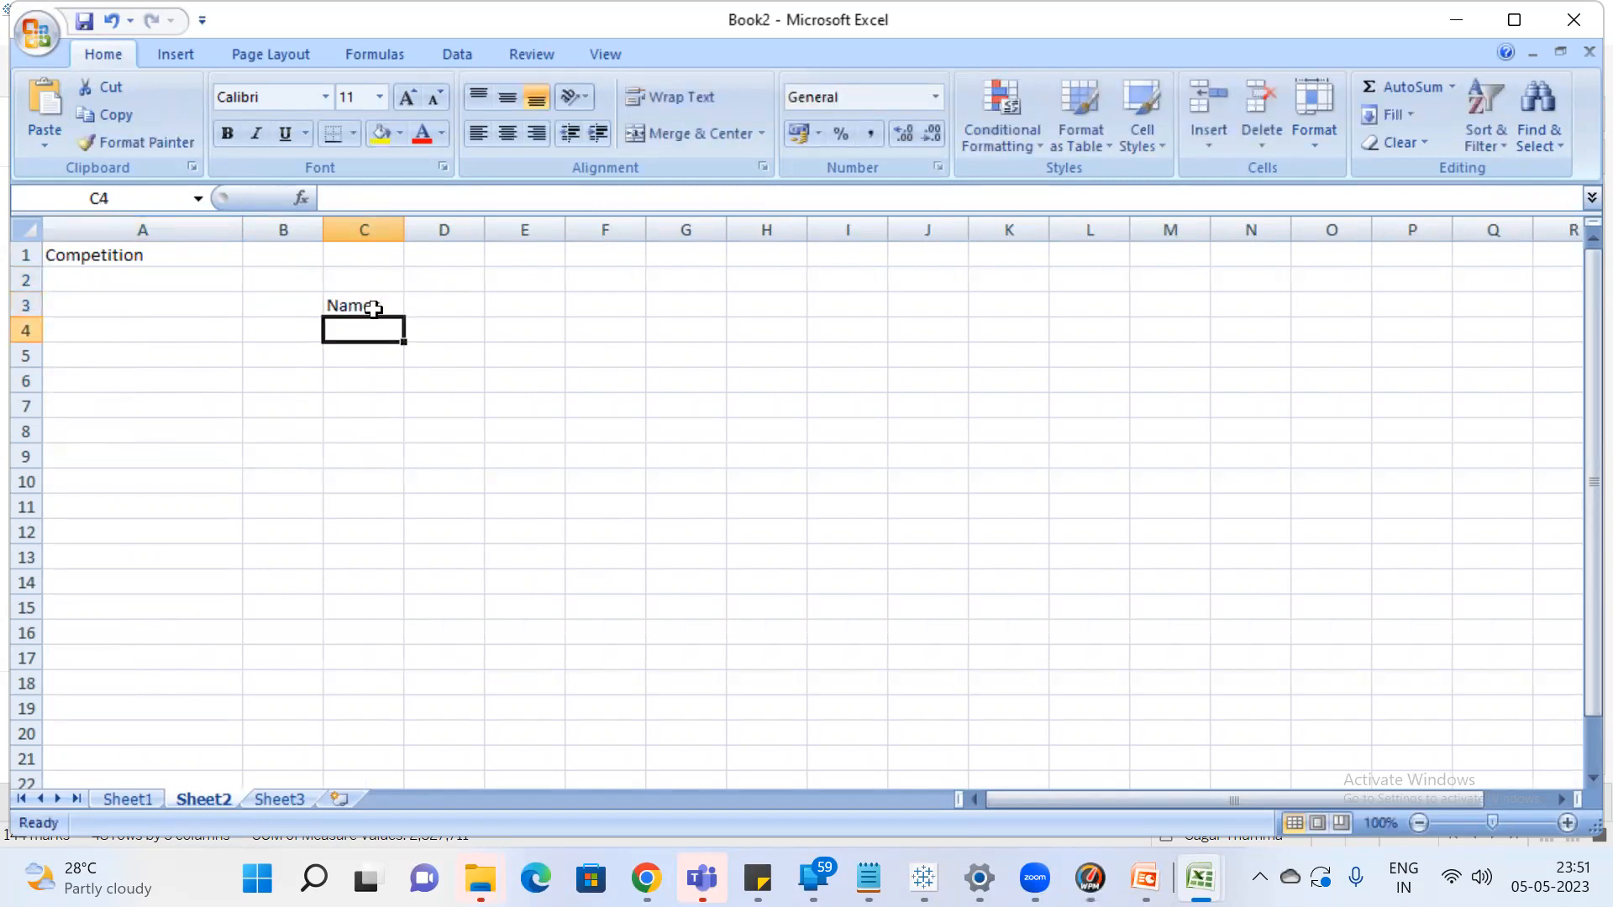
{"action": "key", "text": "Up"}
{"action": "key", "text": "Right"}
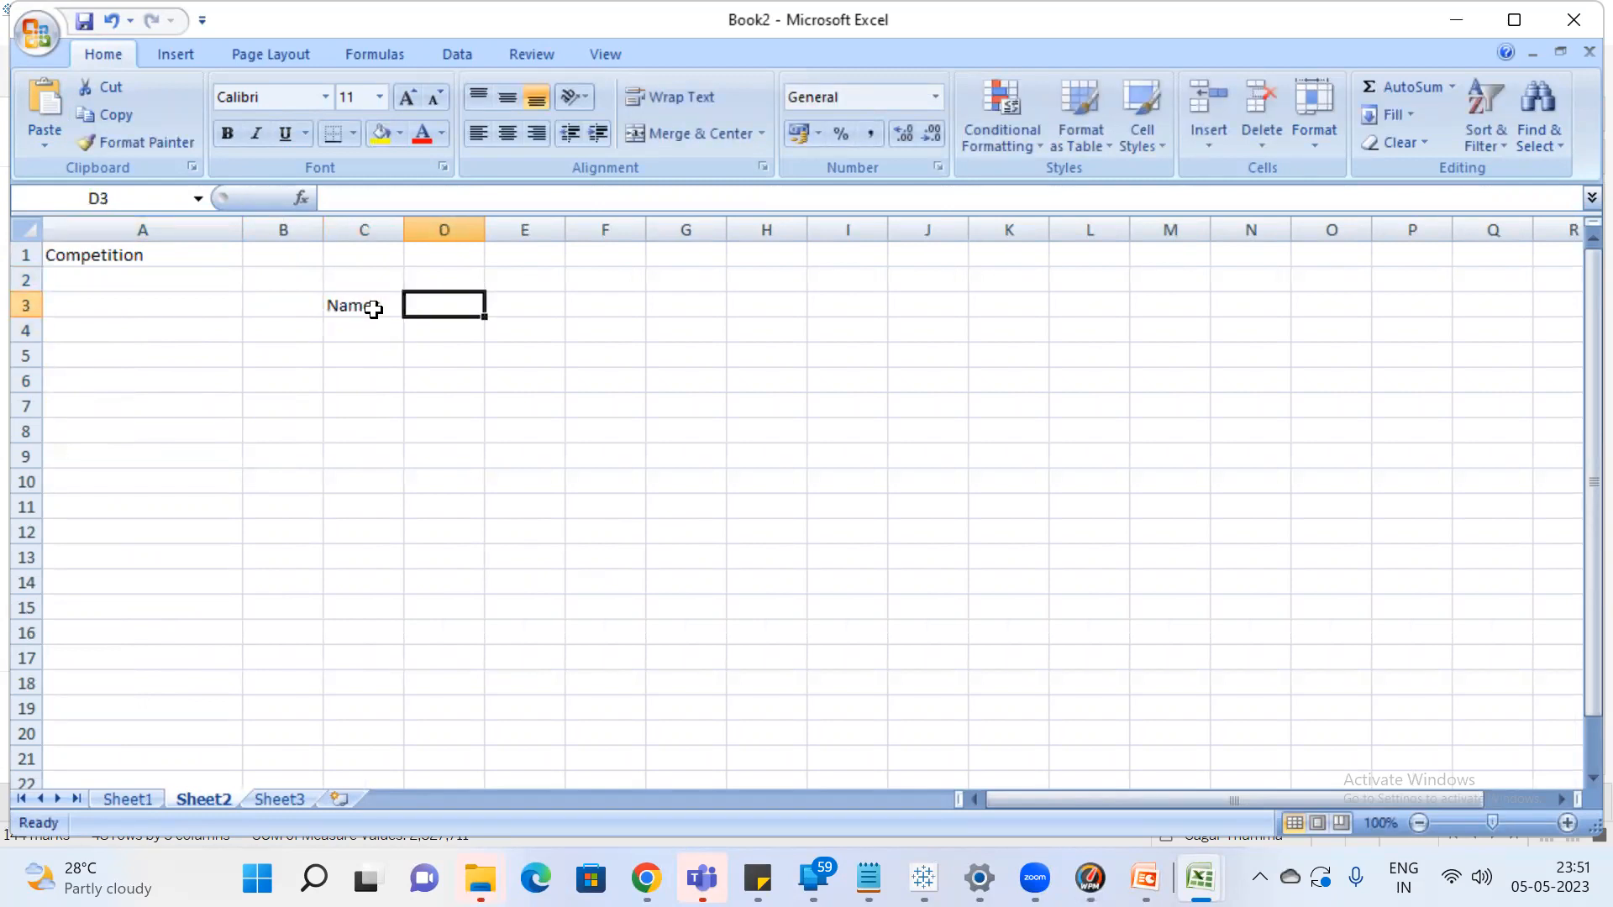
{"action": "type", "text": "Rank"}
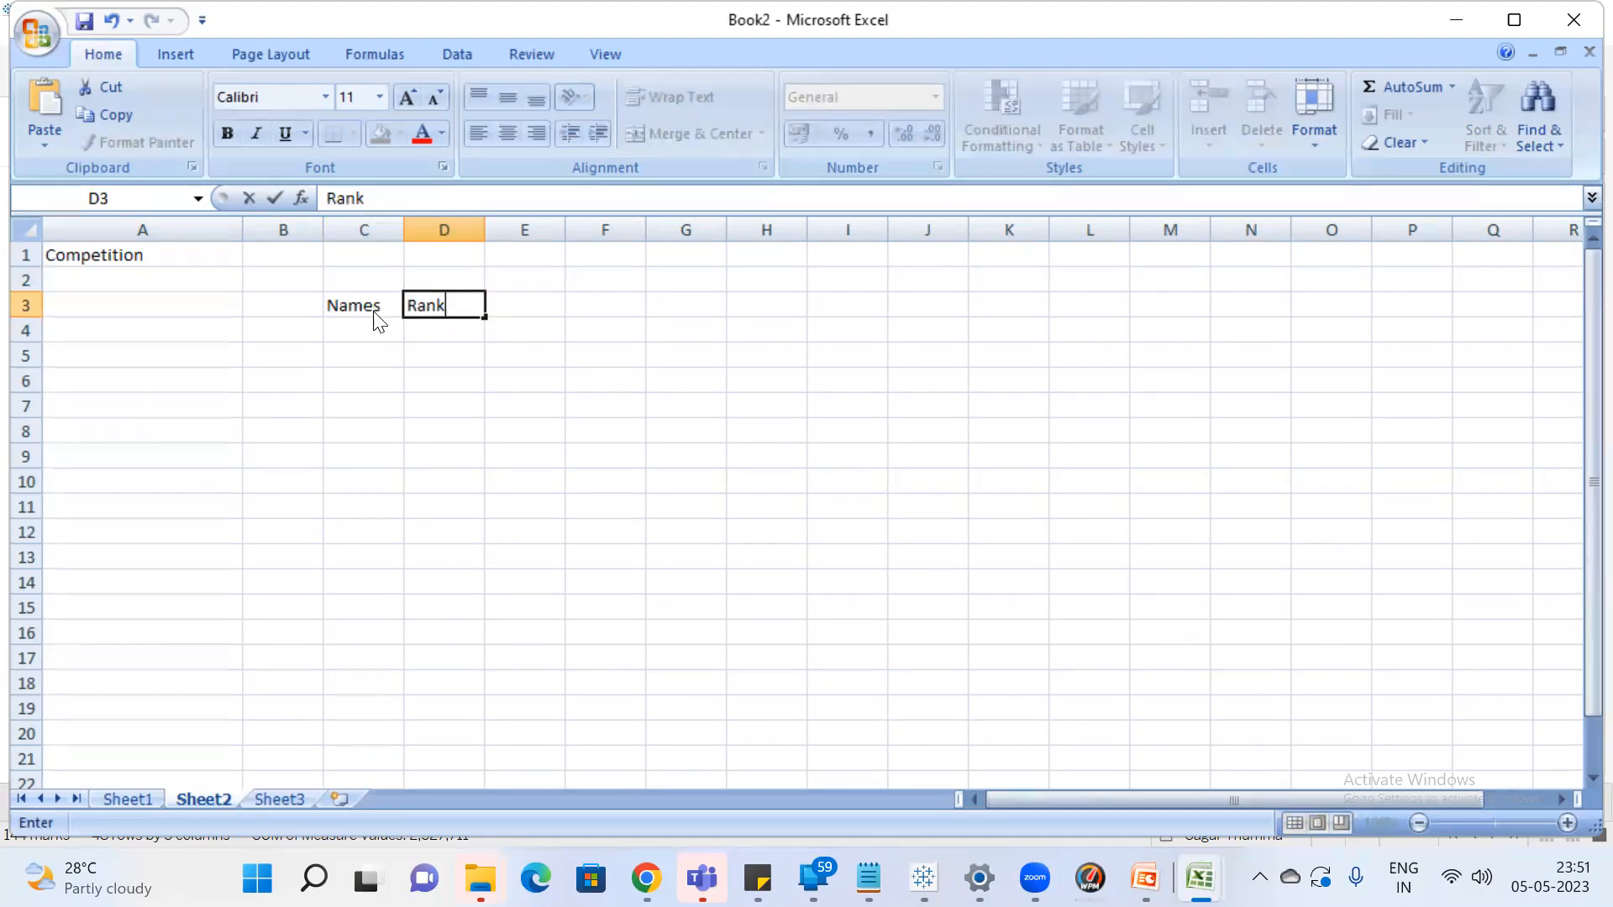
{"action": "key", "text": "Return"}
{"action": "key", "text": "Left"}
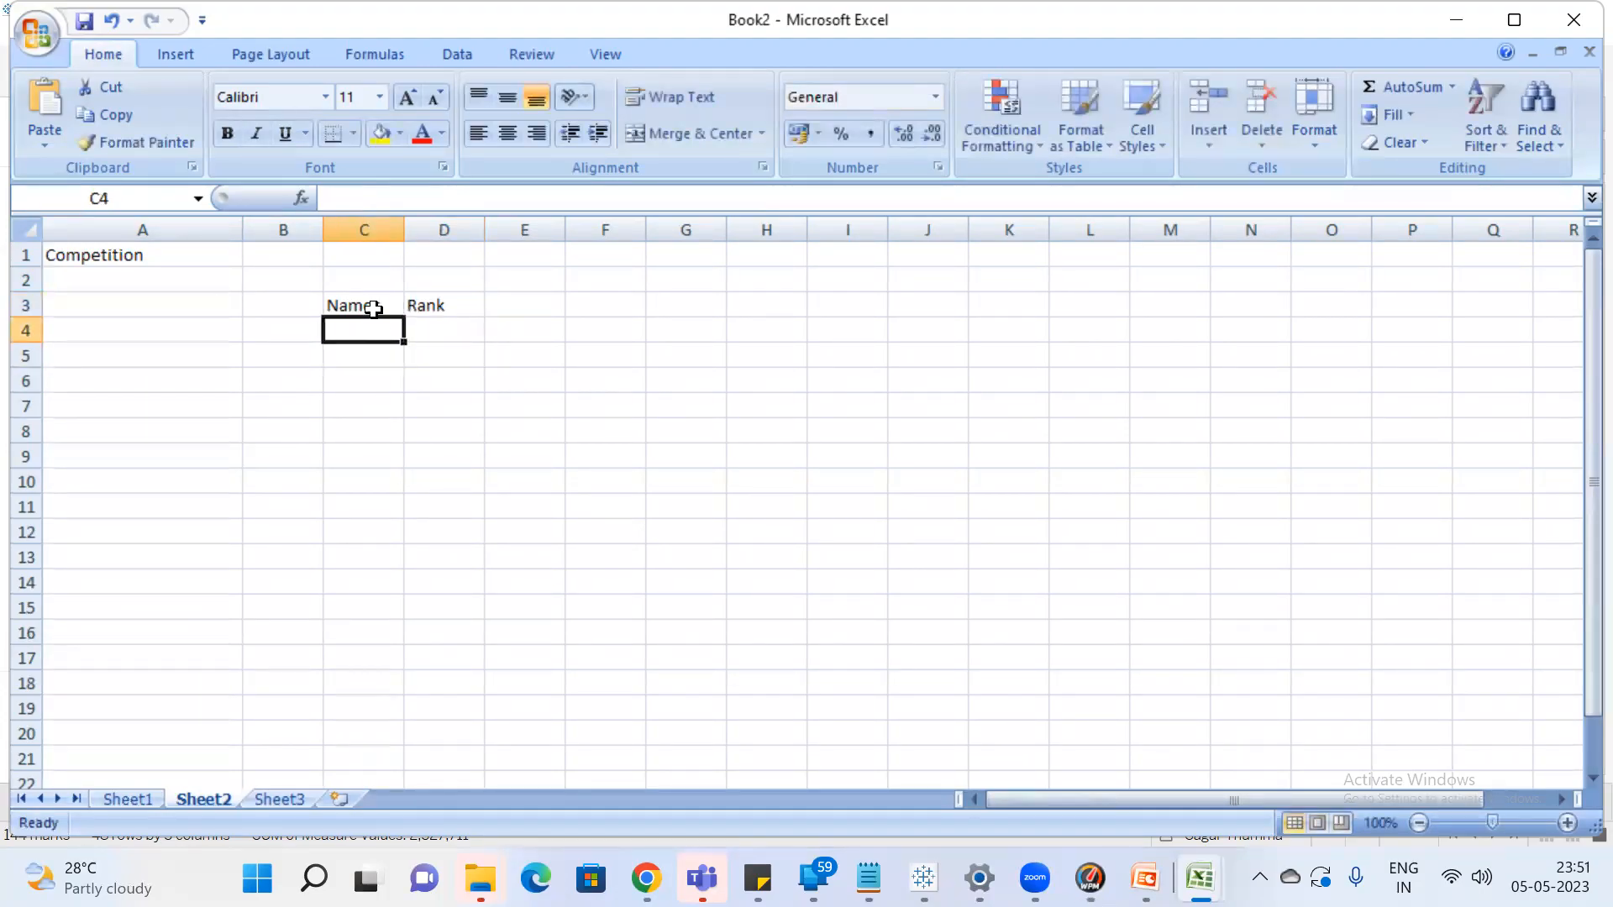
Fill C4:C8 under Names with two people's first names followed by sdfdf, sdffjj and sddfj
{"action": "type", "text": "Ajay"}
{"action": "key", "text": "Return"}
{"action": "type", "text": "k"}
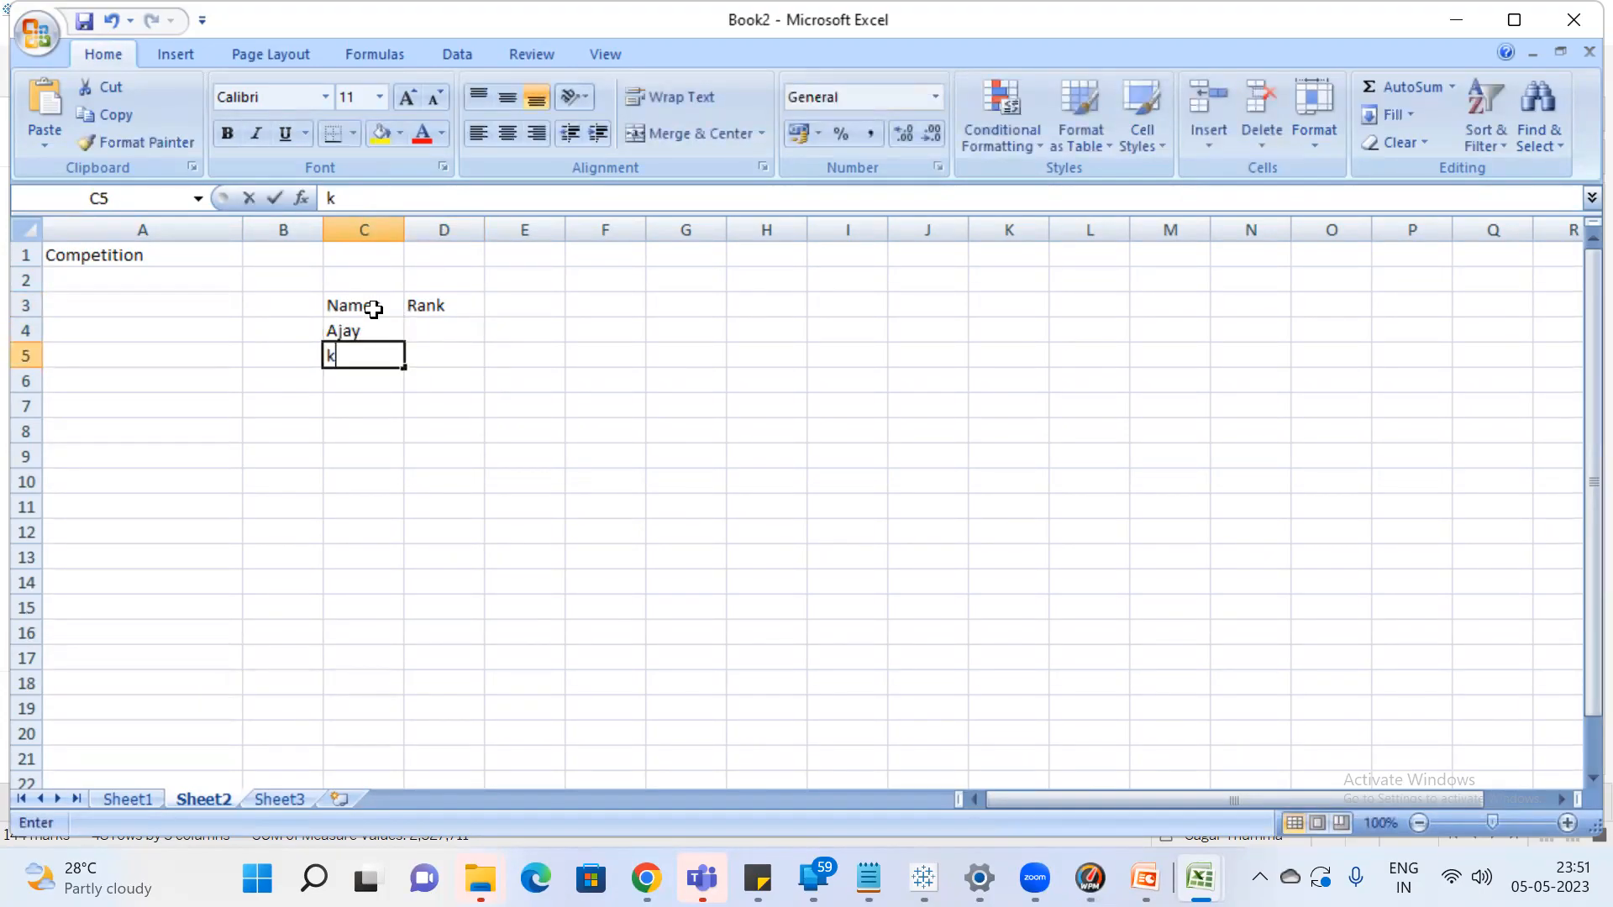
{"action": "type", "text": "ishore"}
{"action": "key", "text": "Return"}
{"action": "type", "text": "sdfdf"}
{"action": "key", "text": "Return"}
{"action": "type", "text": "sdffjj"}
{"action": "key", "text": "Return"}
{"action": "type", "text": "sddfj"}
{"action": "key", "text": "Return"}
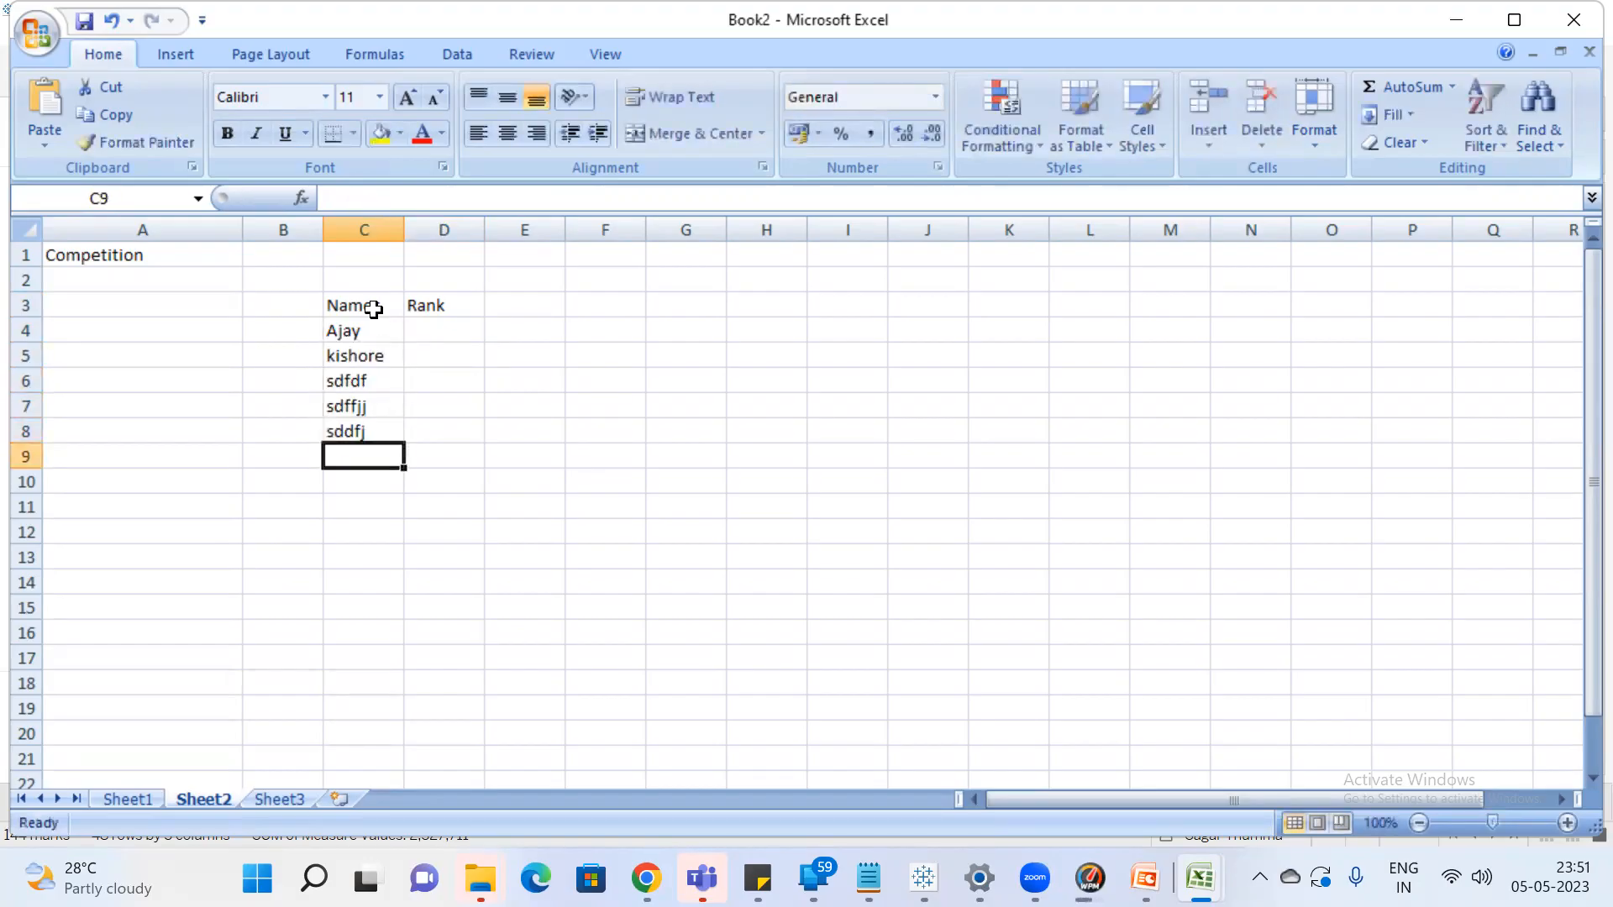
{"action": "left_click", "coordinate": [448, 330]}
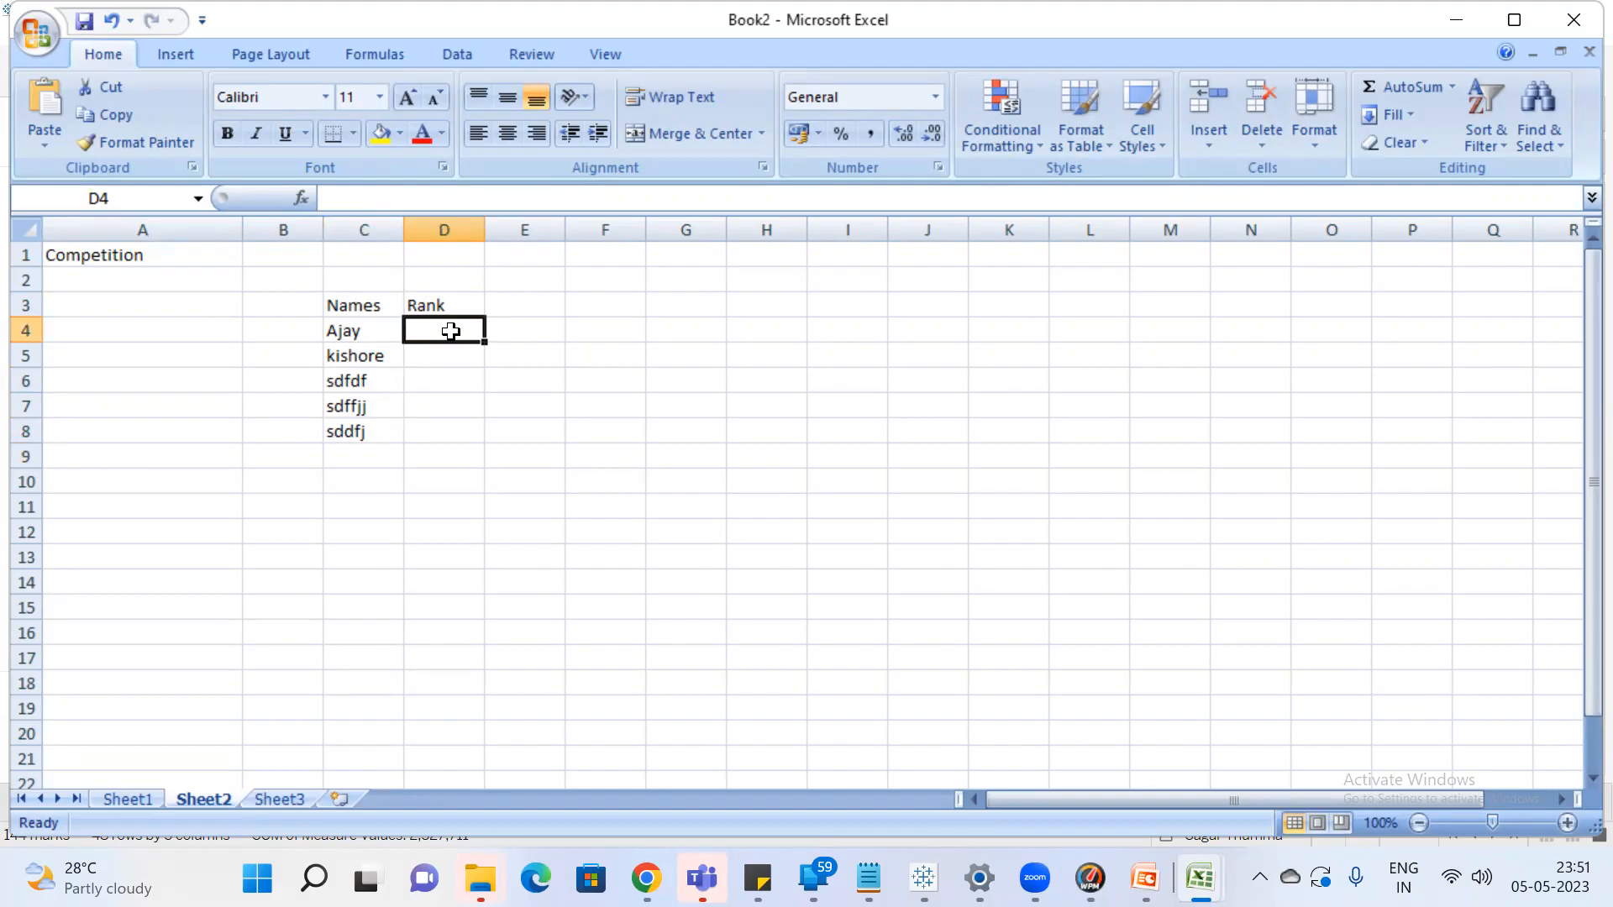
{"action": "type", "text": "500"}
{"action": "key", "text": "Return"}
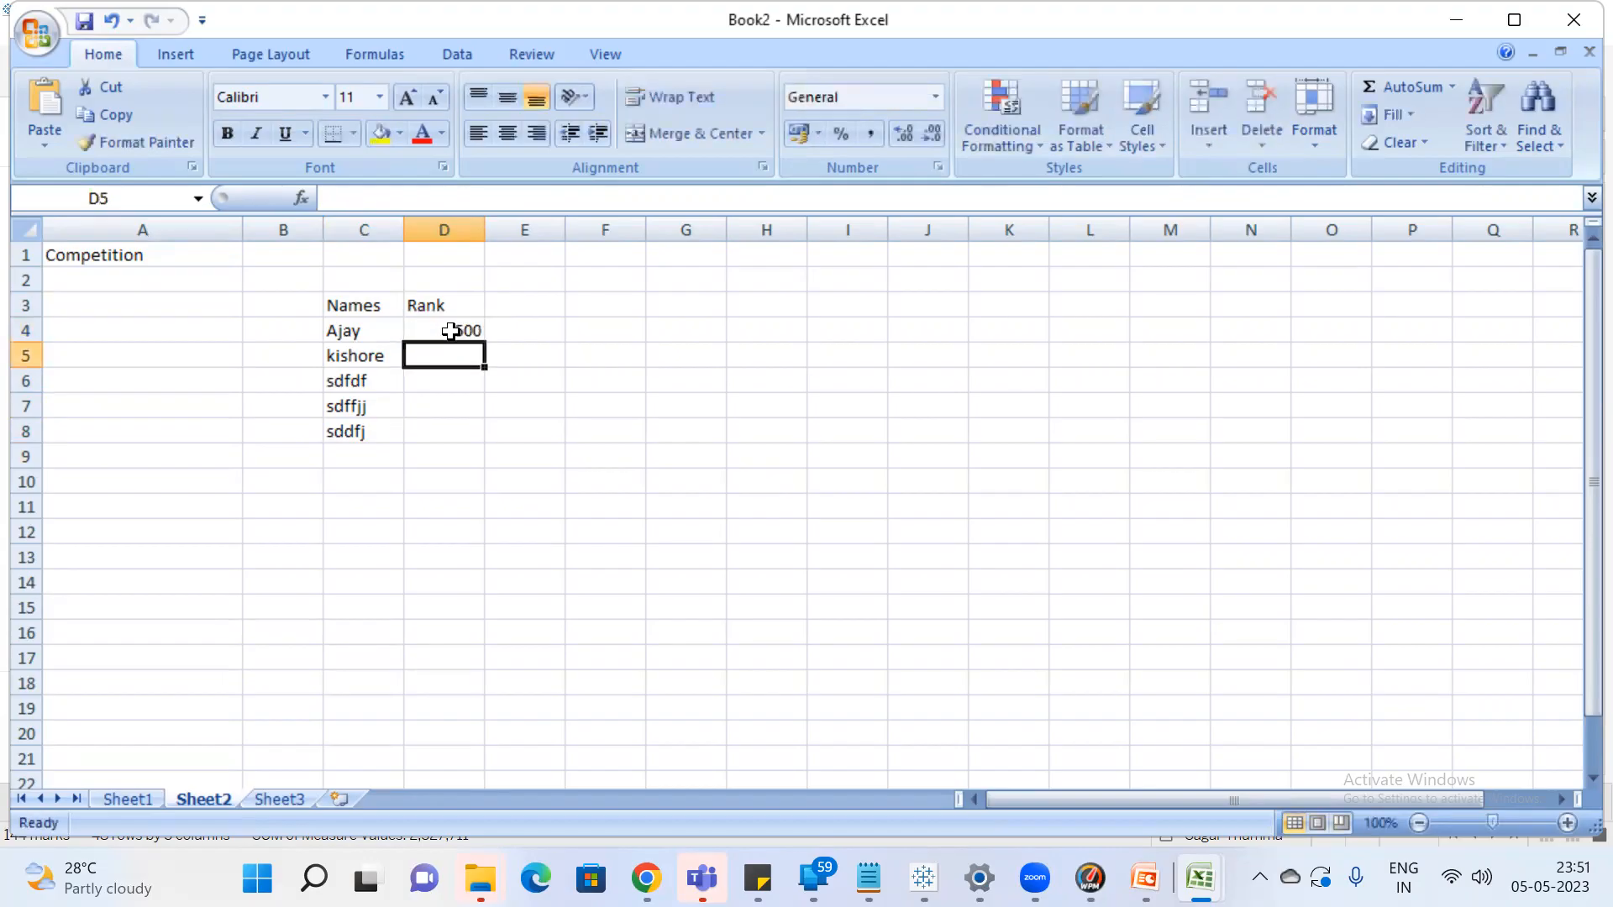
{"action": "type", "text": "6"}
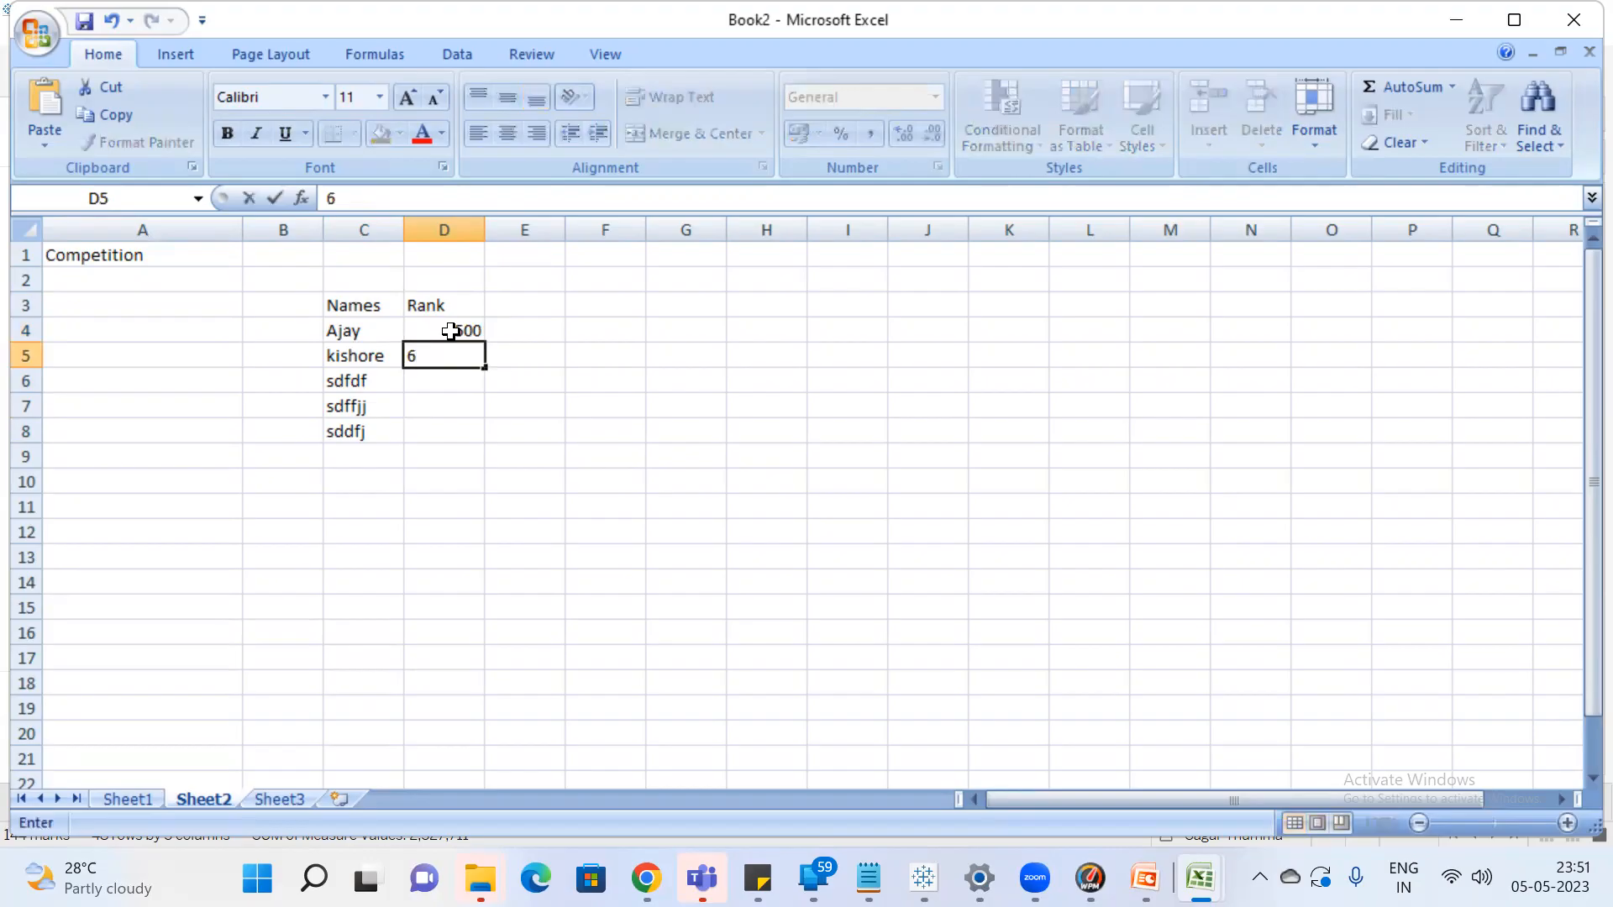
Enter the values 600, 500, 500, 450 and 425 under Rank in D4:D8
{"action": "left_click", "coordinate": [451, 331]}
{"action": "type", "text": "800"}
{"action": "key", "text": "Return"}
{"action": "type", "text": "500"}
{"action": "key", "text": "Return"}
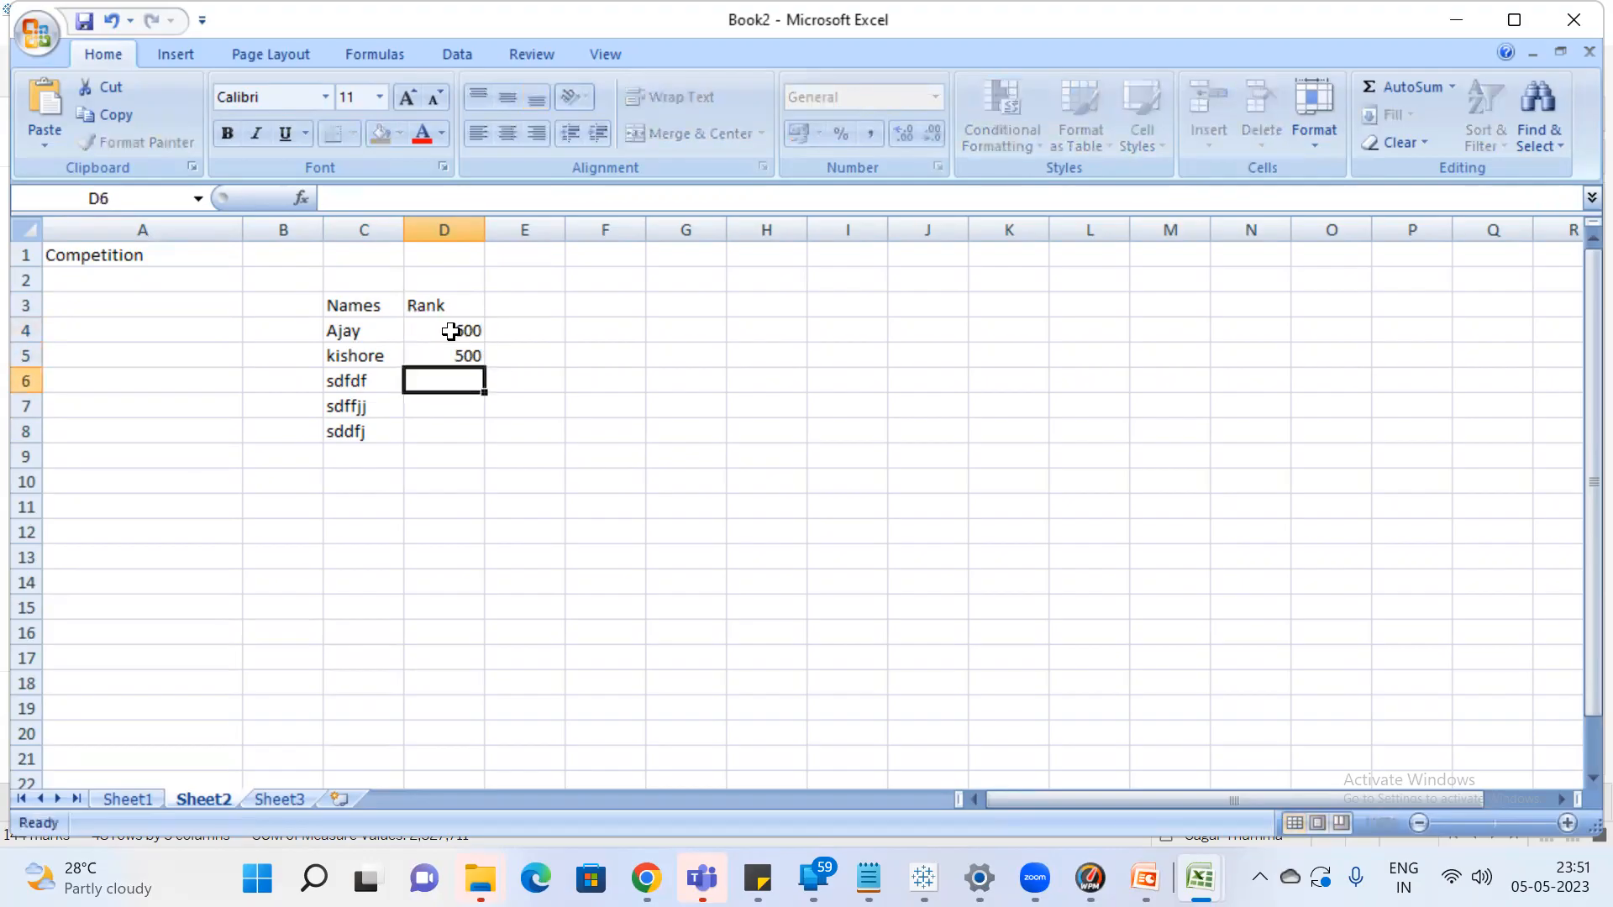
{"action": "type", "text": "500"}
{"action": "key", "text": "Return"}
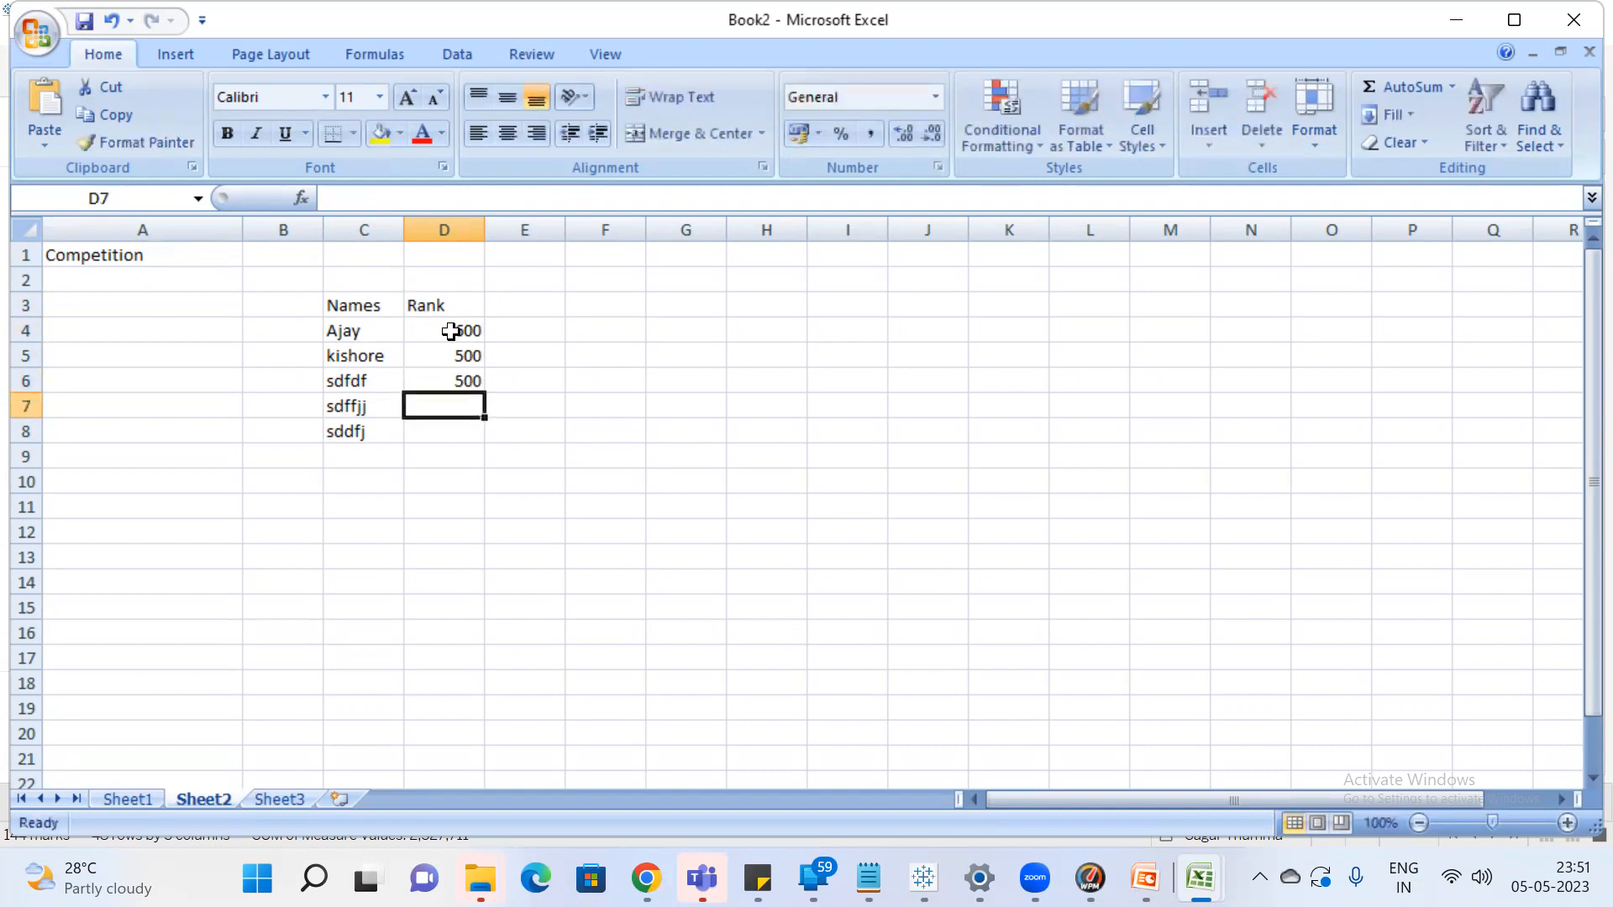
{"action": "type", "text": "4504"}
{"action": "key", "text": "BackSpace"}
{"action": "key", "text": "Return"}
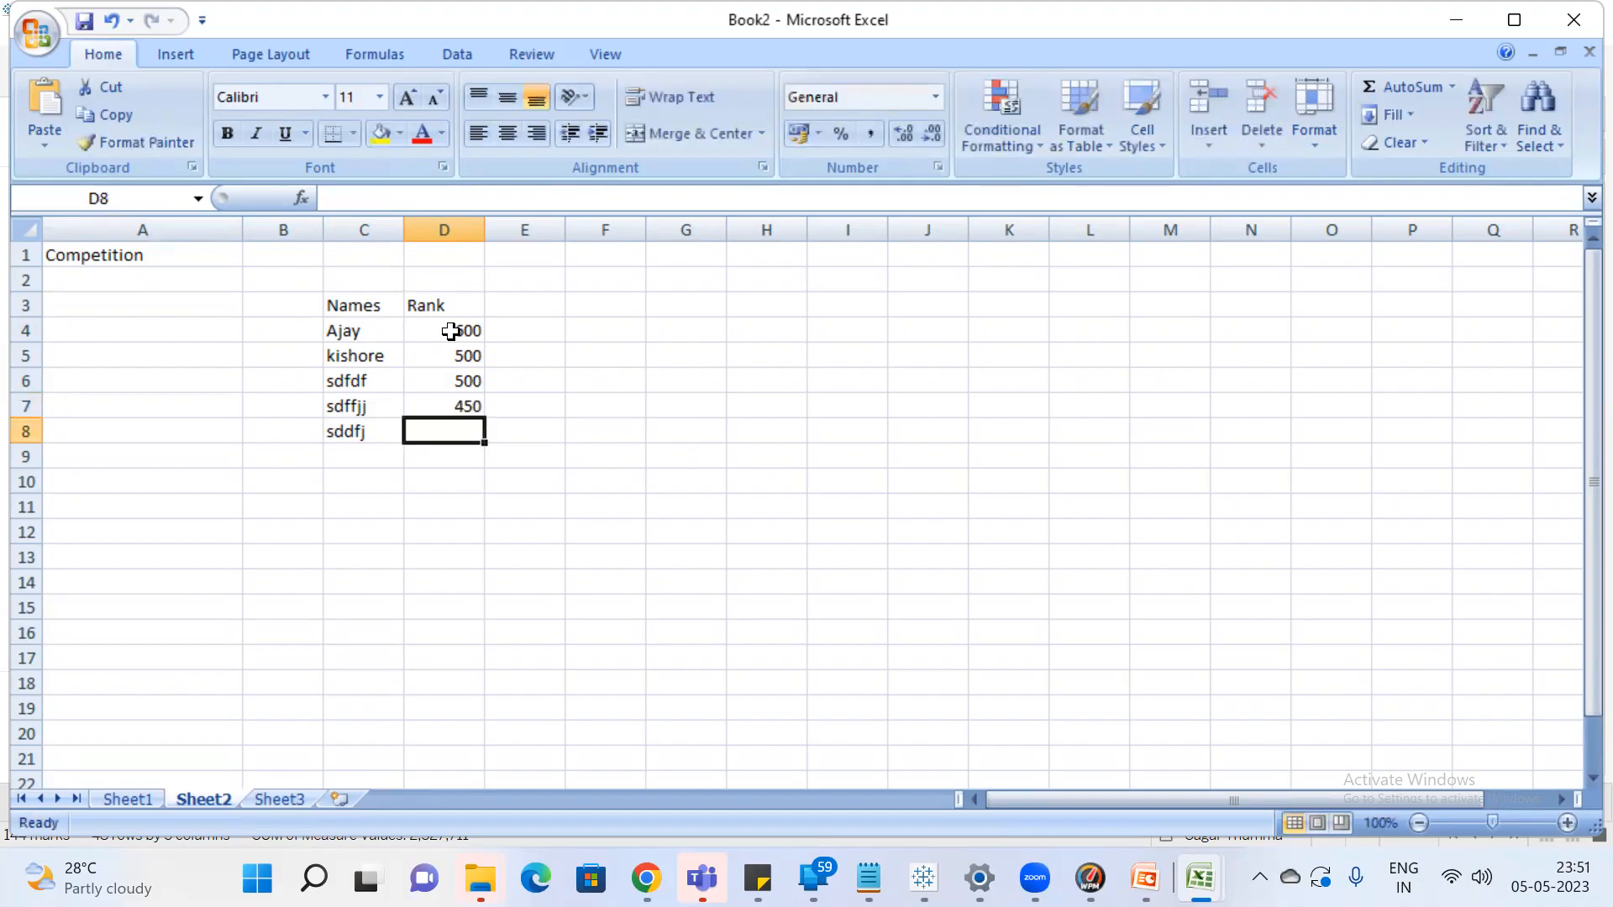
{"action": "type", "text": "425"}
{"action": "key", "text": "Return"}
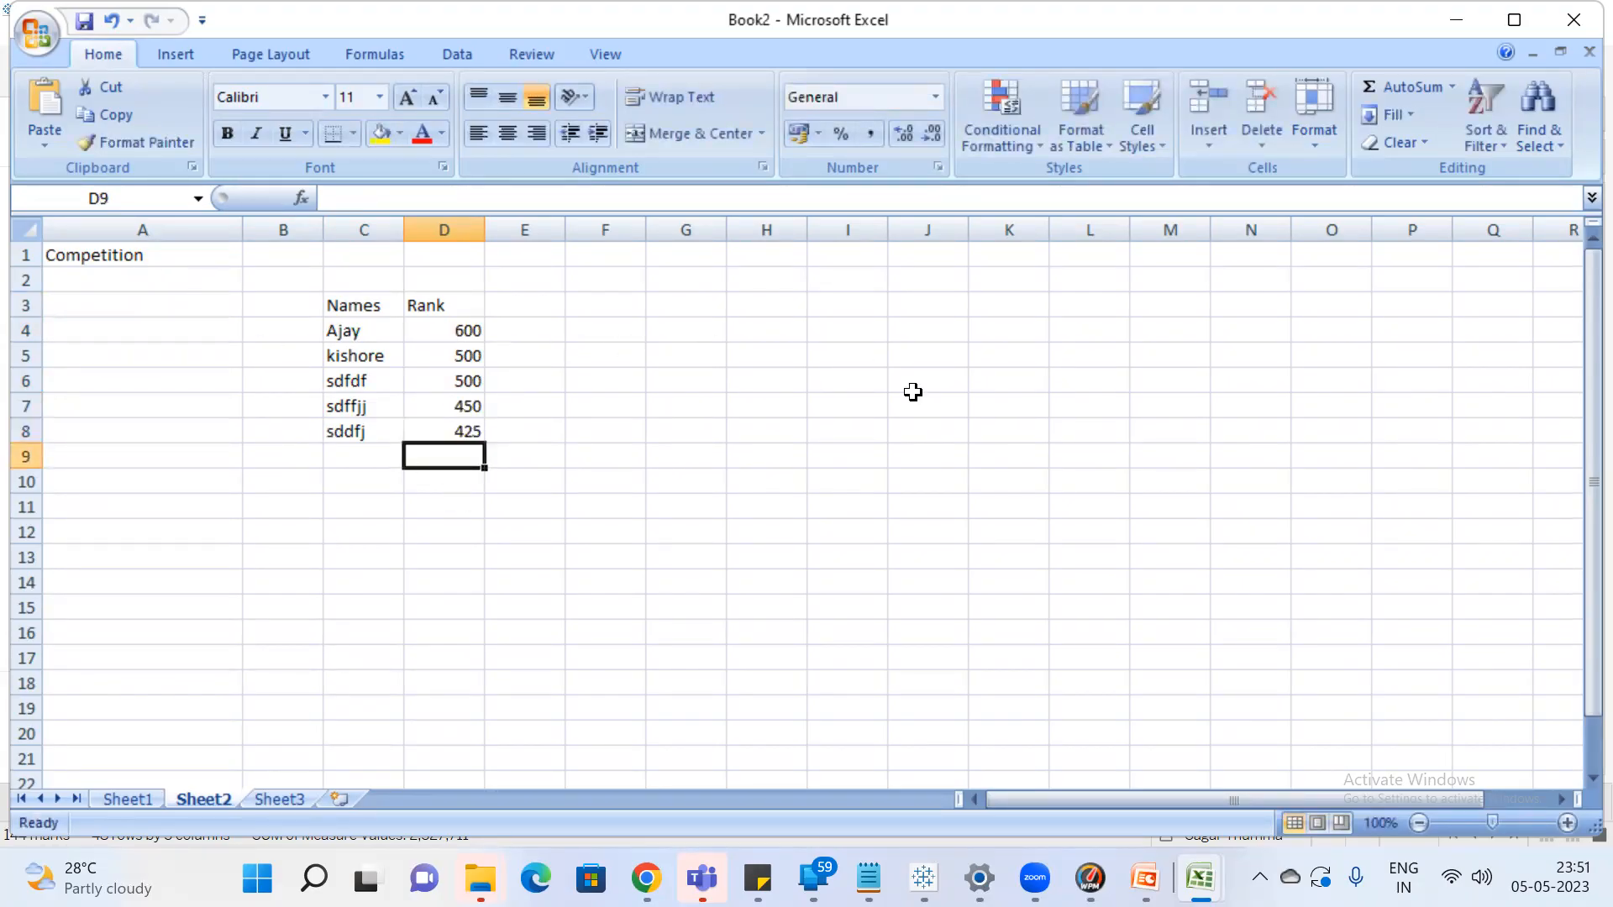
Change the D3 header to marks and add the header rank in E3
{"action": "left_click", "coordinate": [428, 305]}
{"action": "type", "text": "marks"}
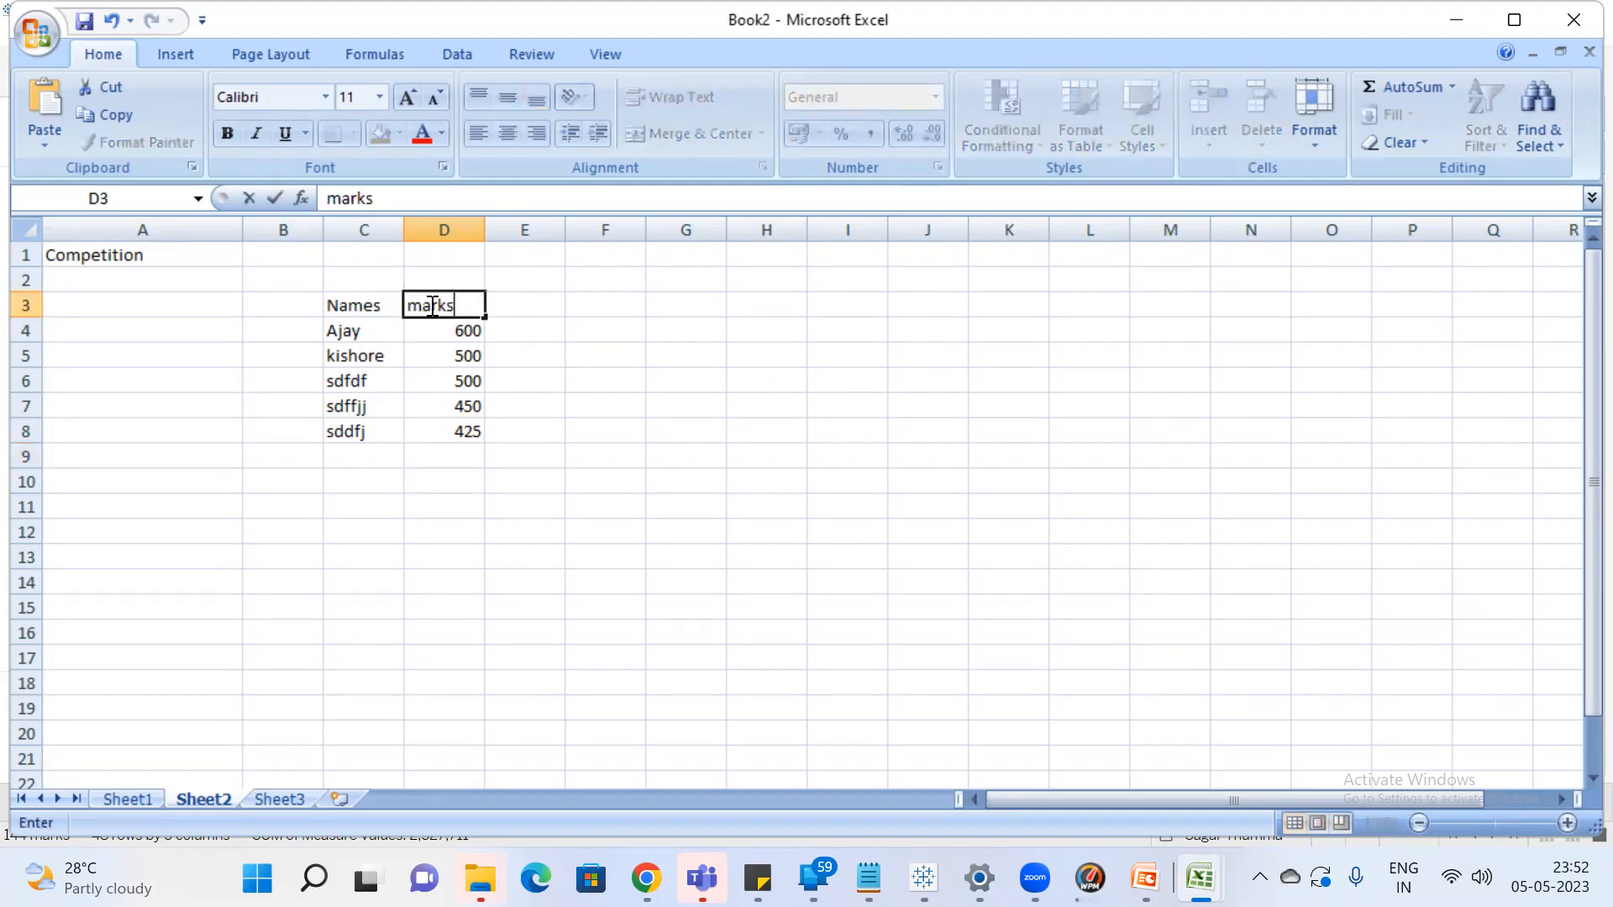
{"action": "key", "text": "Return"}
{"action": "key", "text": "Up"}
{"action": "key", "text": "Right"}
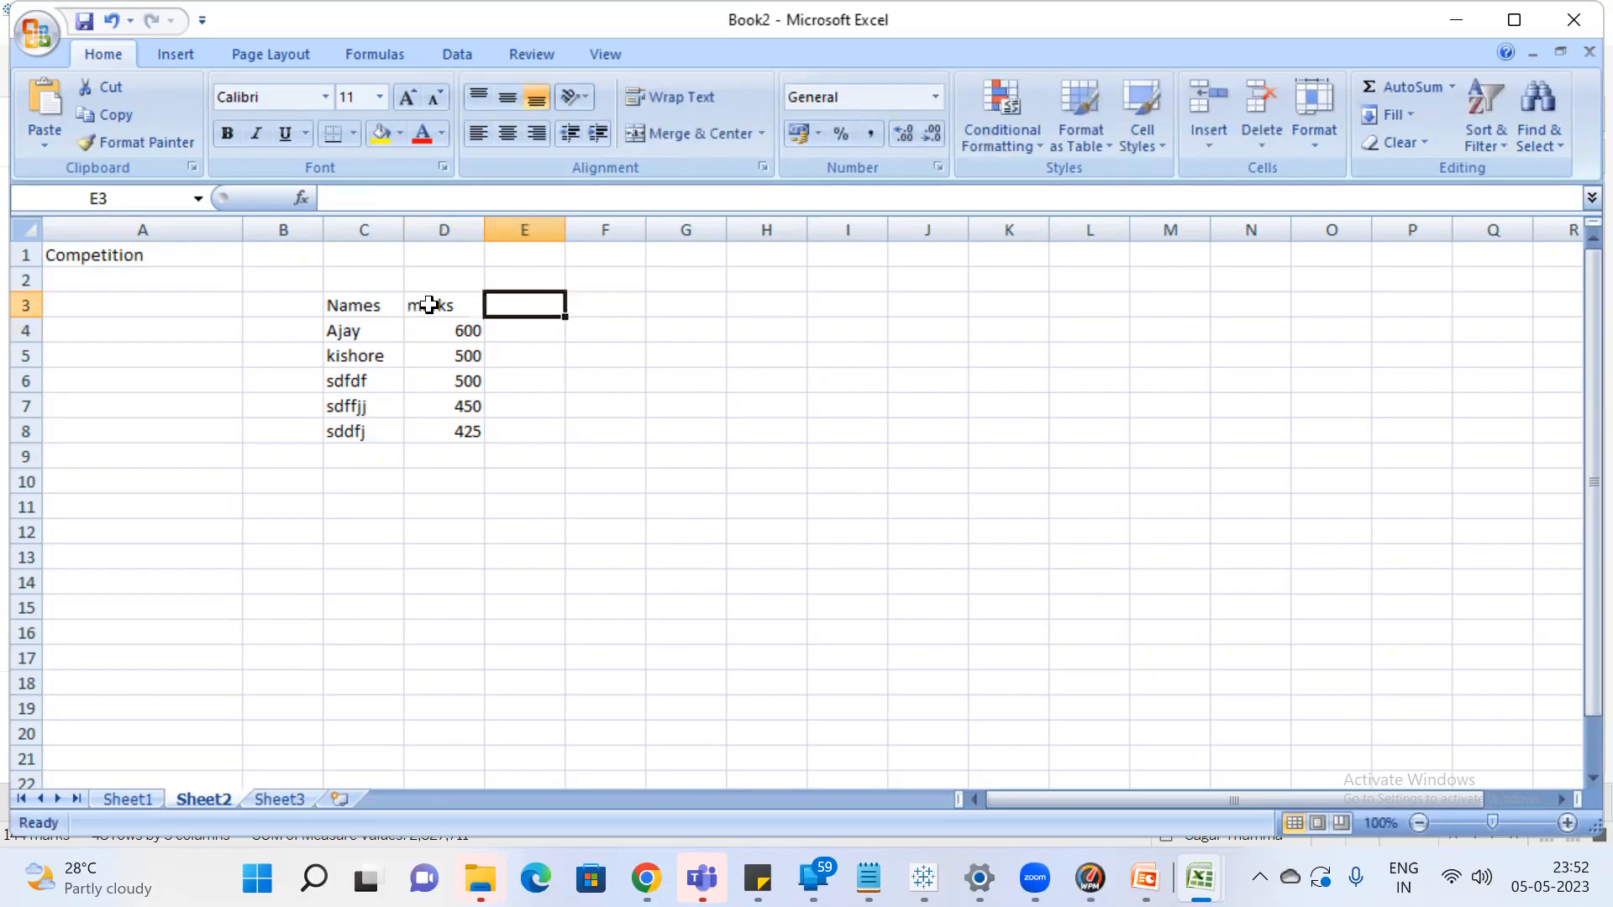
{"action": "type", "text": "rank"}
{"action": "key", "text": "Return"}
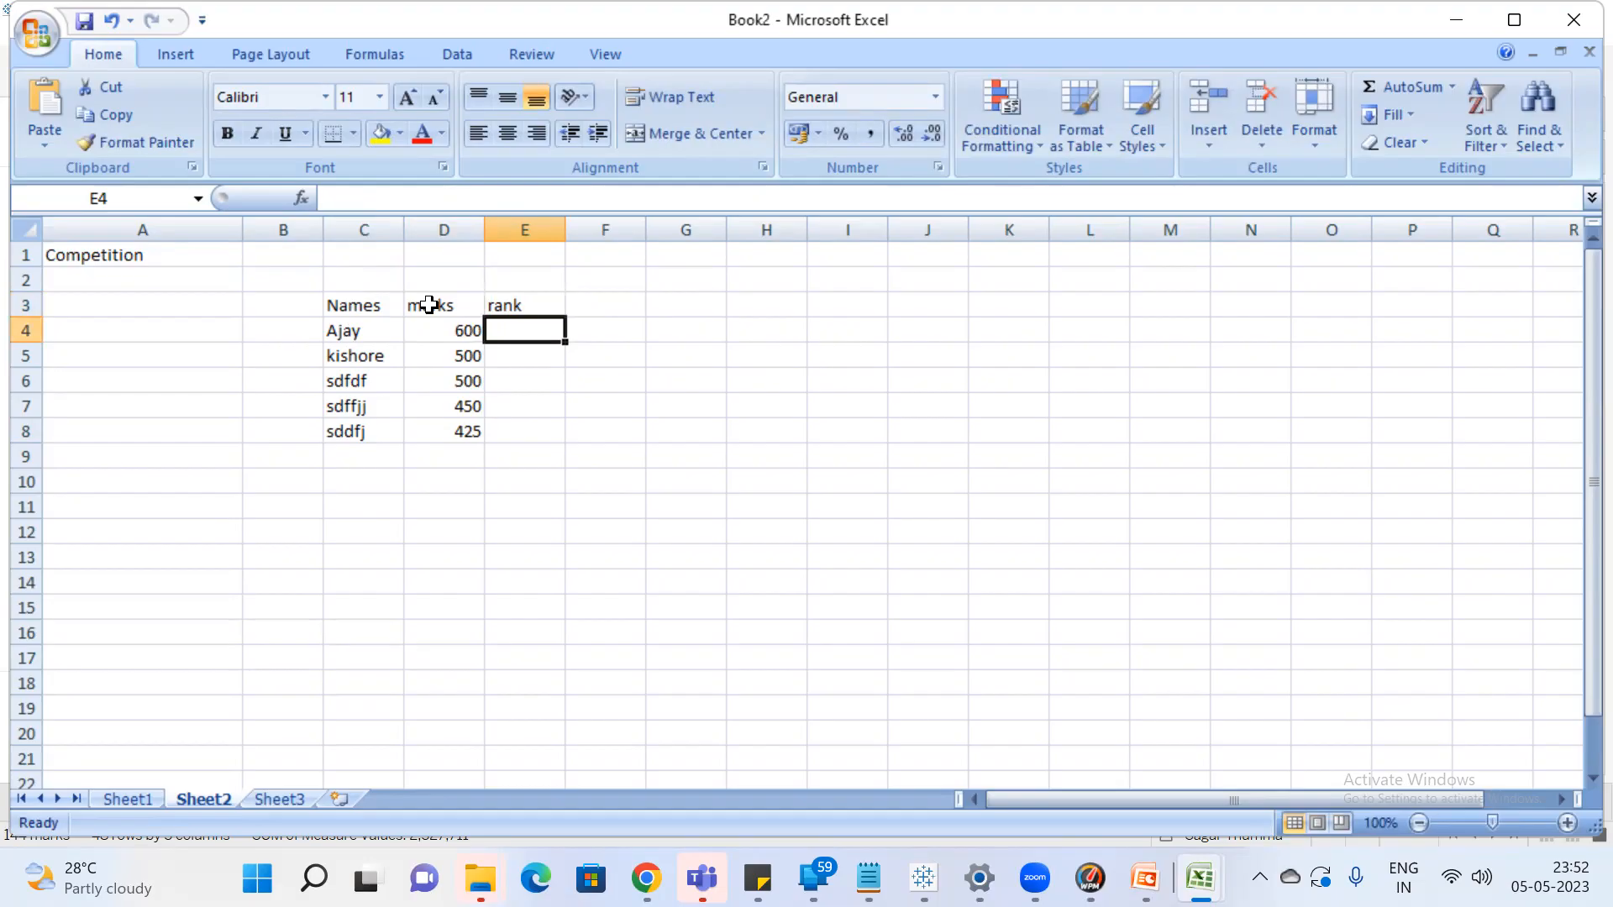
Enter the ranks 1 and 2 in E4:E5 for the first two rows
{"action": "type", "text": "1"}
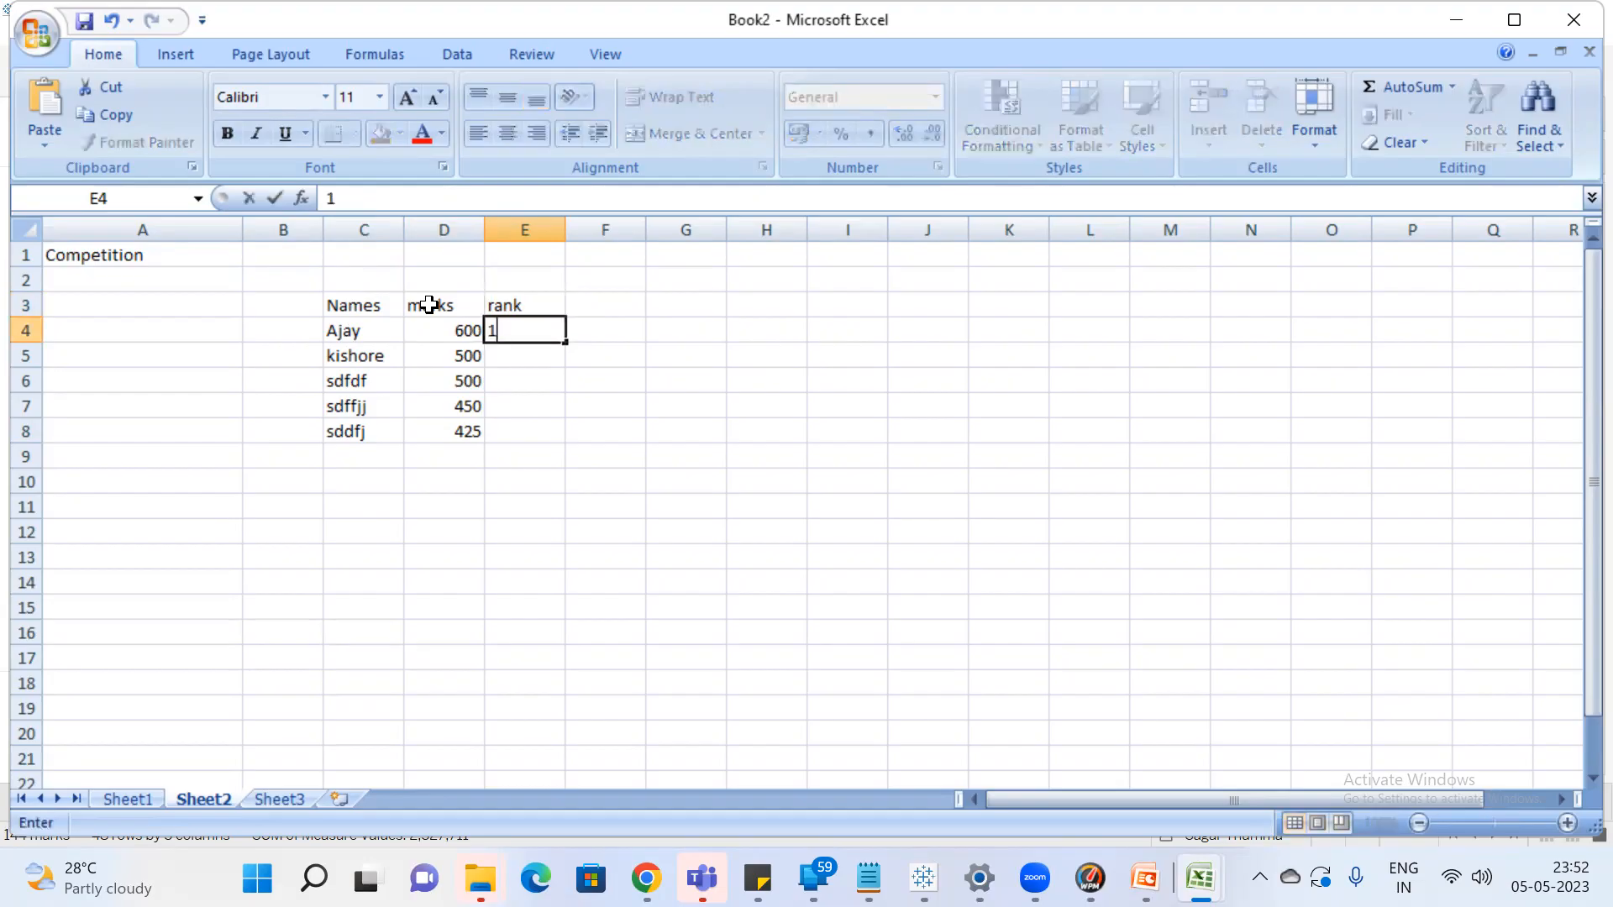
{"action": "key", "text": "Return"}
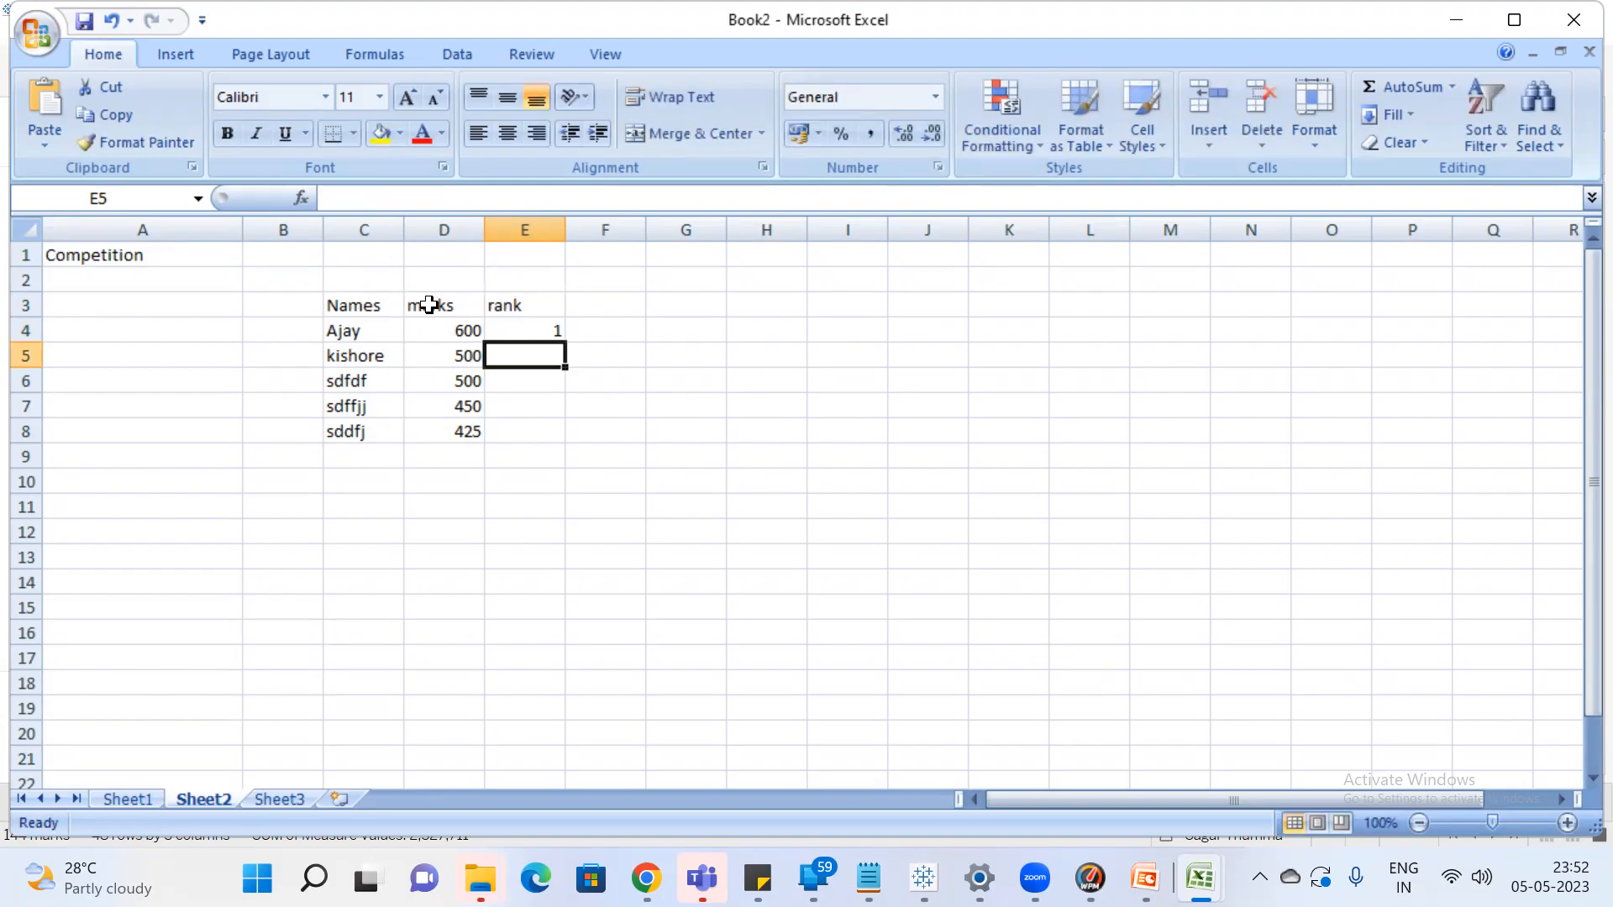
{"action": "type", "text": "2"}
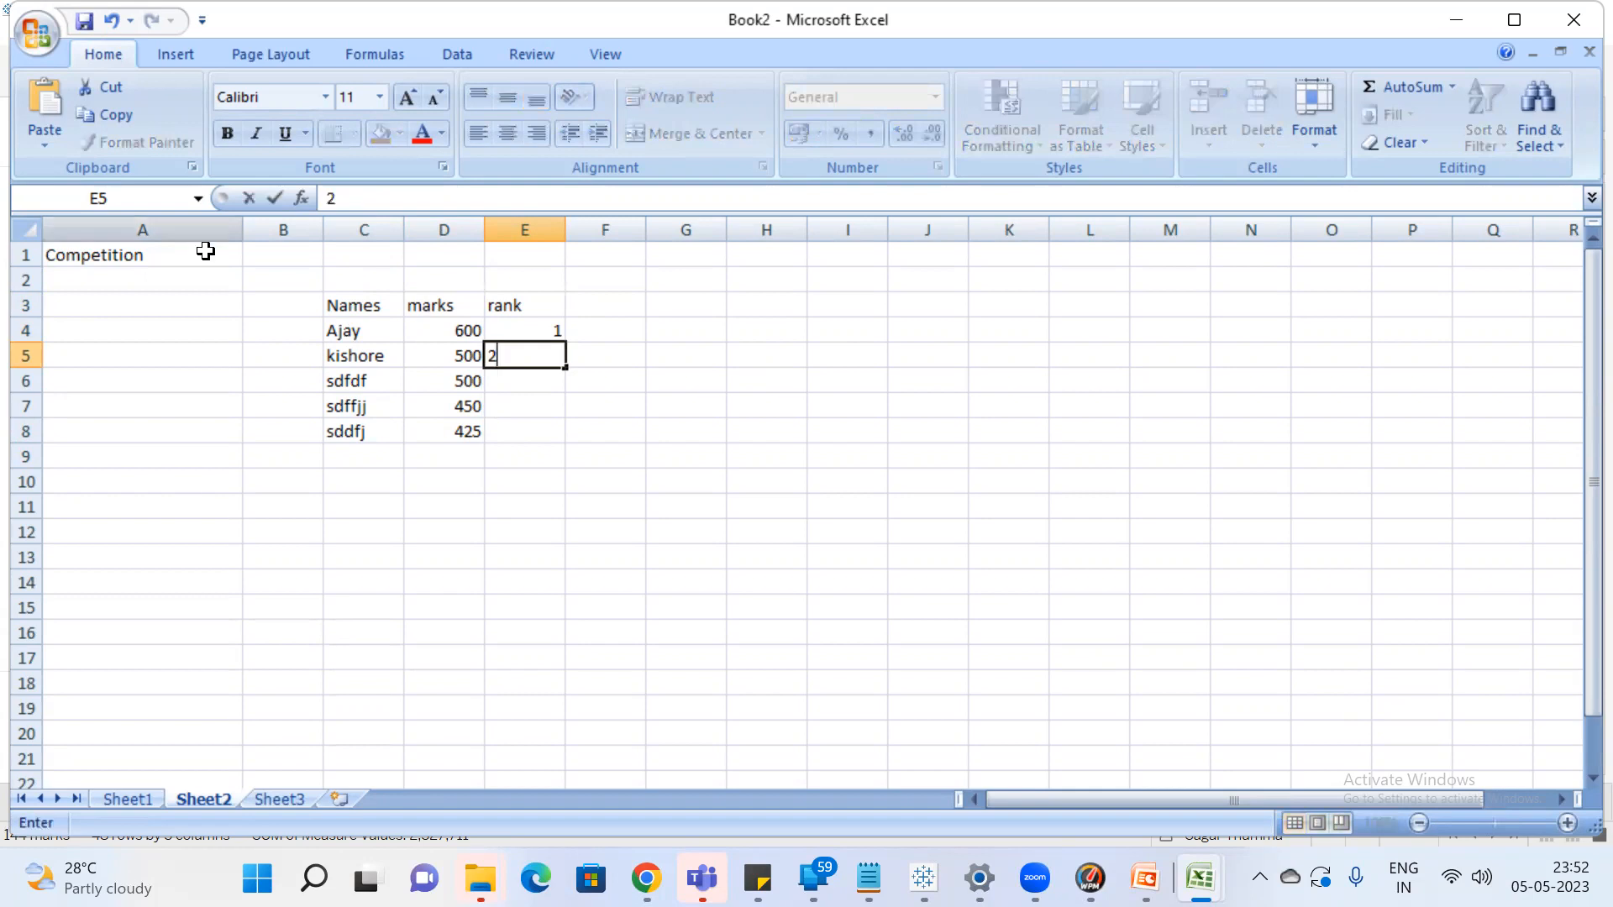
Extend the E3 header to rank(competition) and fit column E to its contents
{"action": "double_click", "coordinate": [164, 255]}
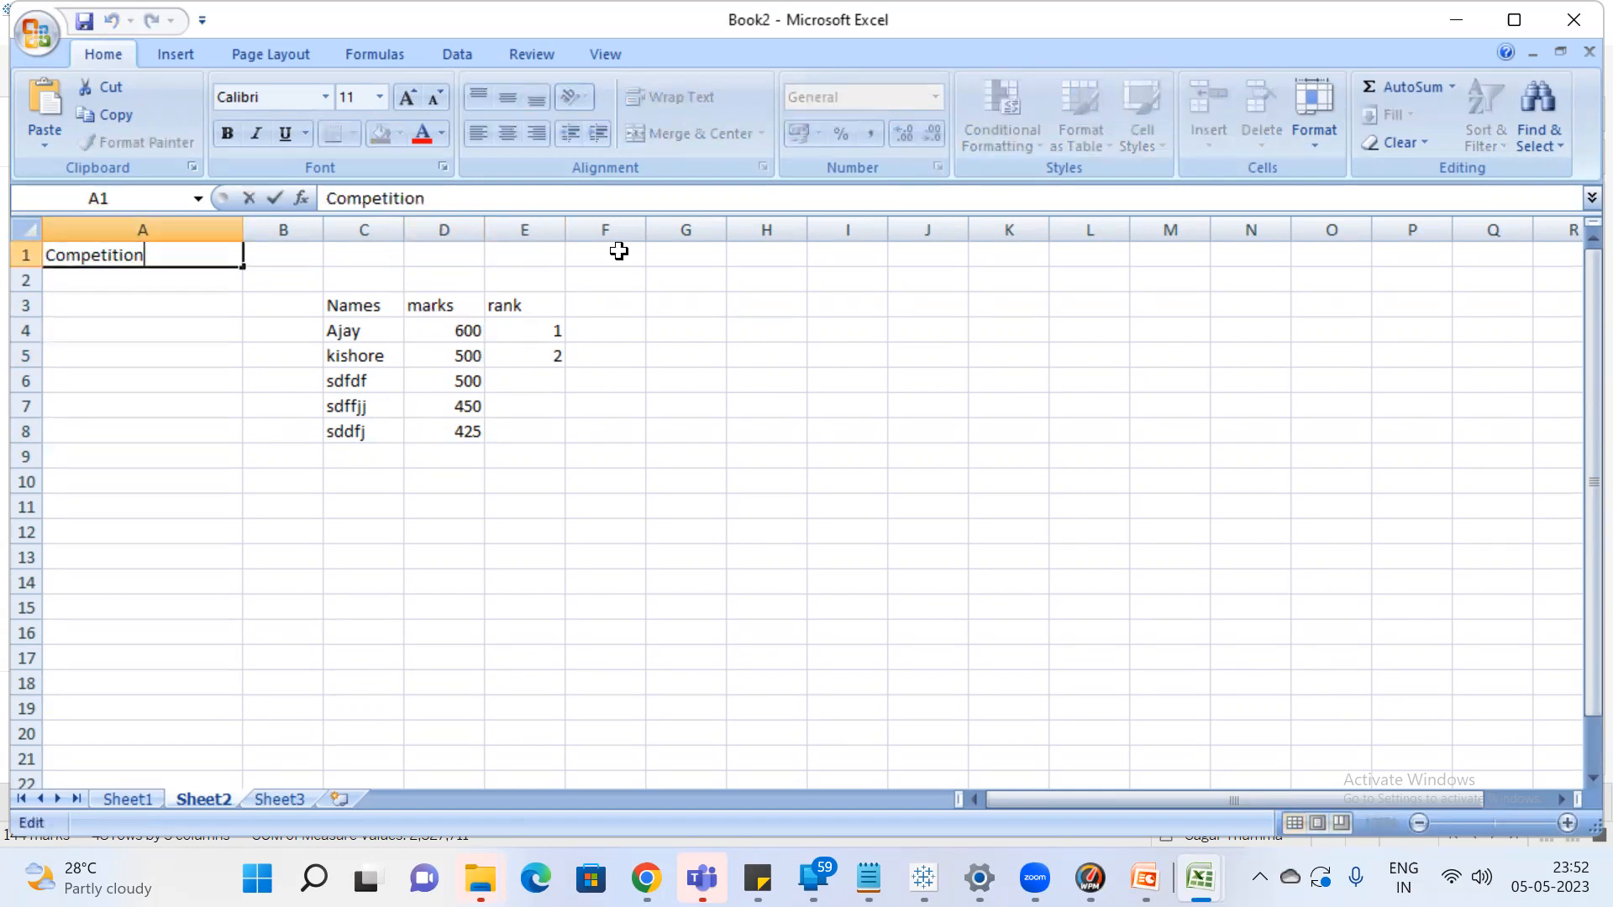
{"action": "double_click", "coordinate": [536, 305]}
{"action": "type", "text": "(competitions"}
{"action": "key", "text": "BackSpace"}
{"action": "type", "text": ")"}
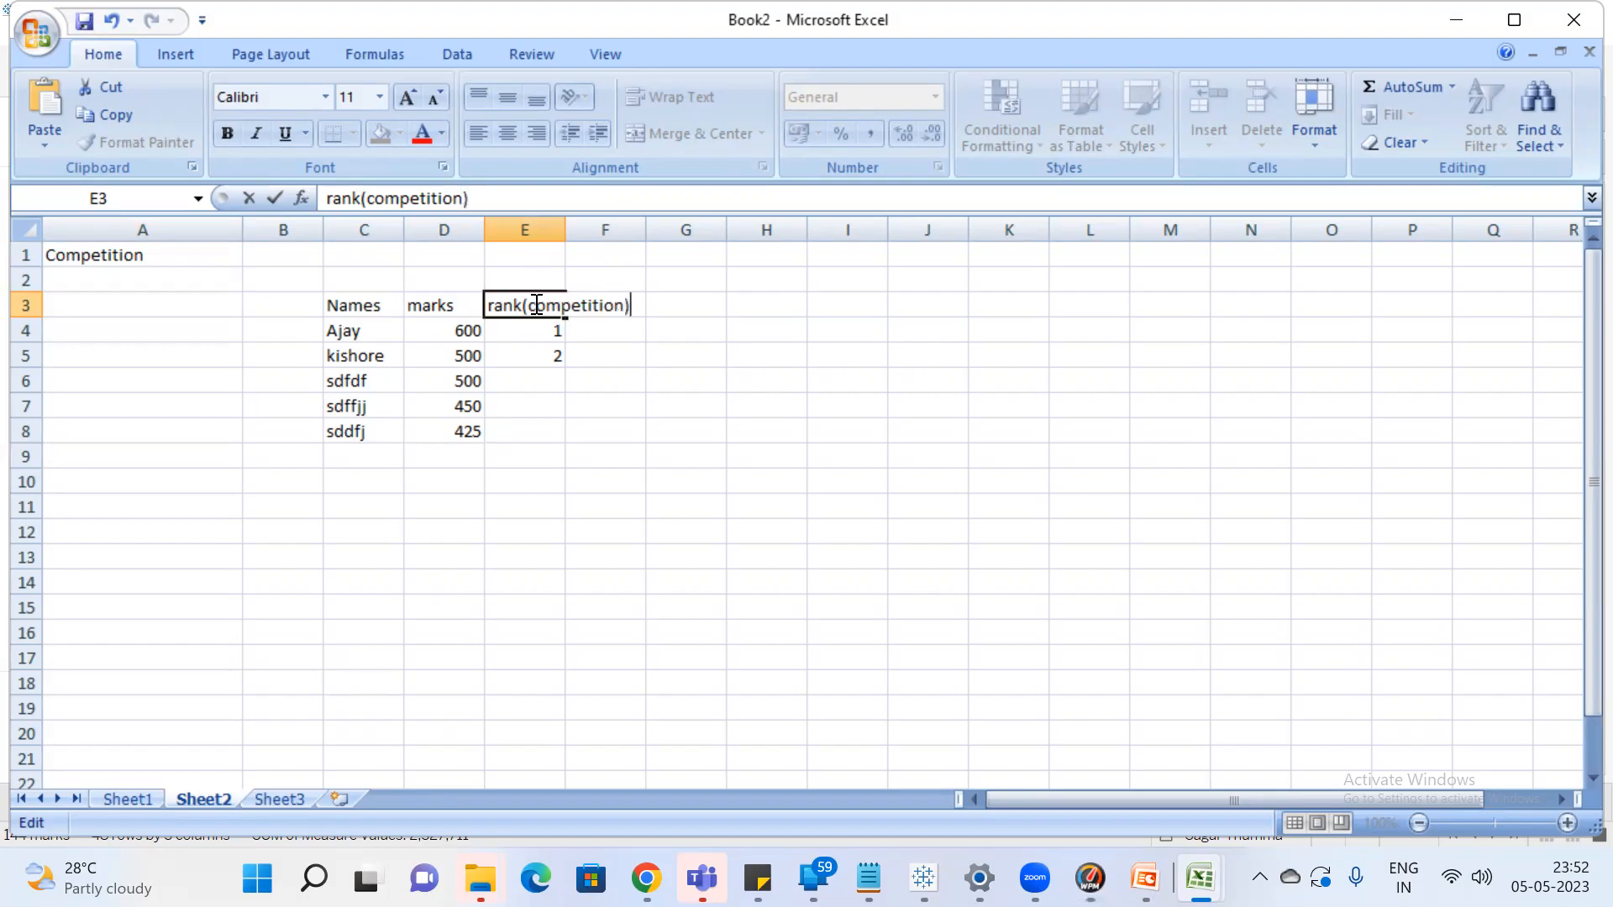
{"action": "left_click", "coordinate": [678, 378]}
{"action": "double_click", "coordinate": [564, 228]}
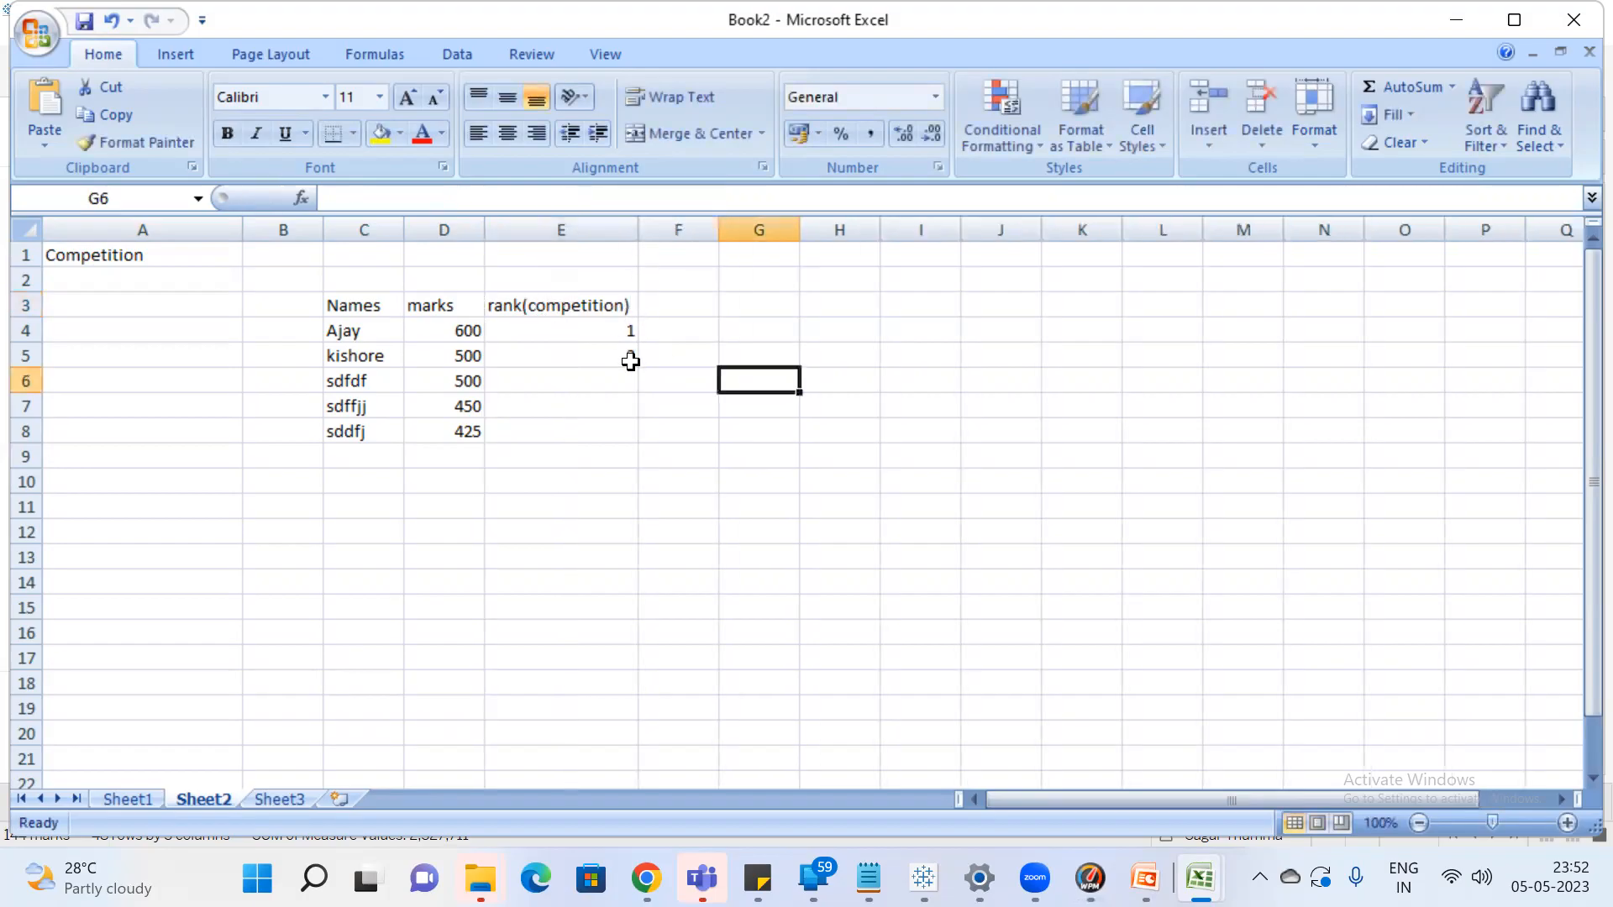
Enter rank 2 in E6 for the second row with 500 marks
{"action": "left_click", "coordinate": [461, 380]}
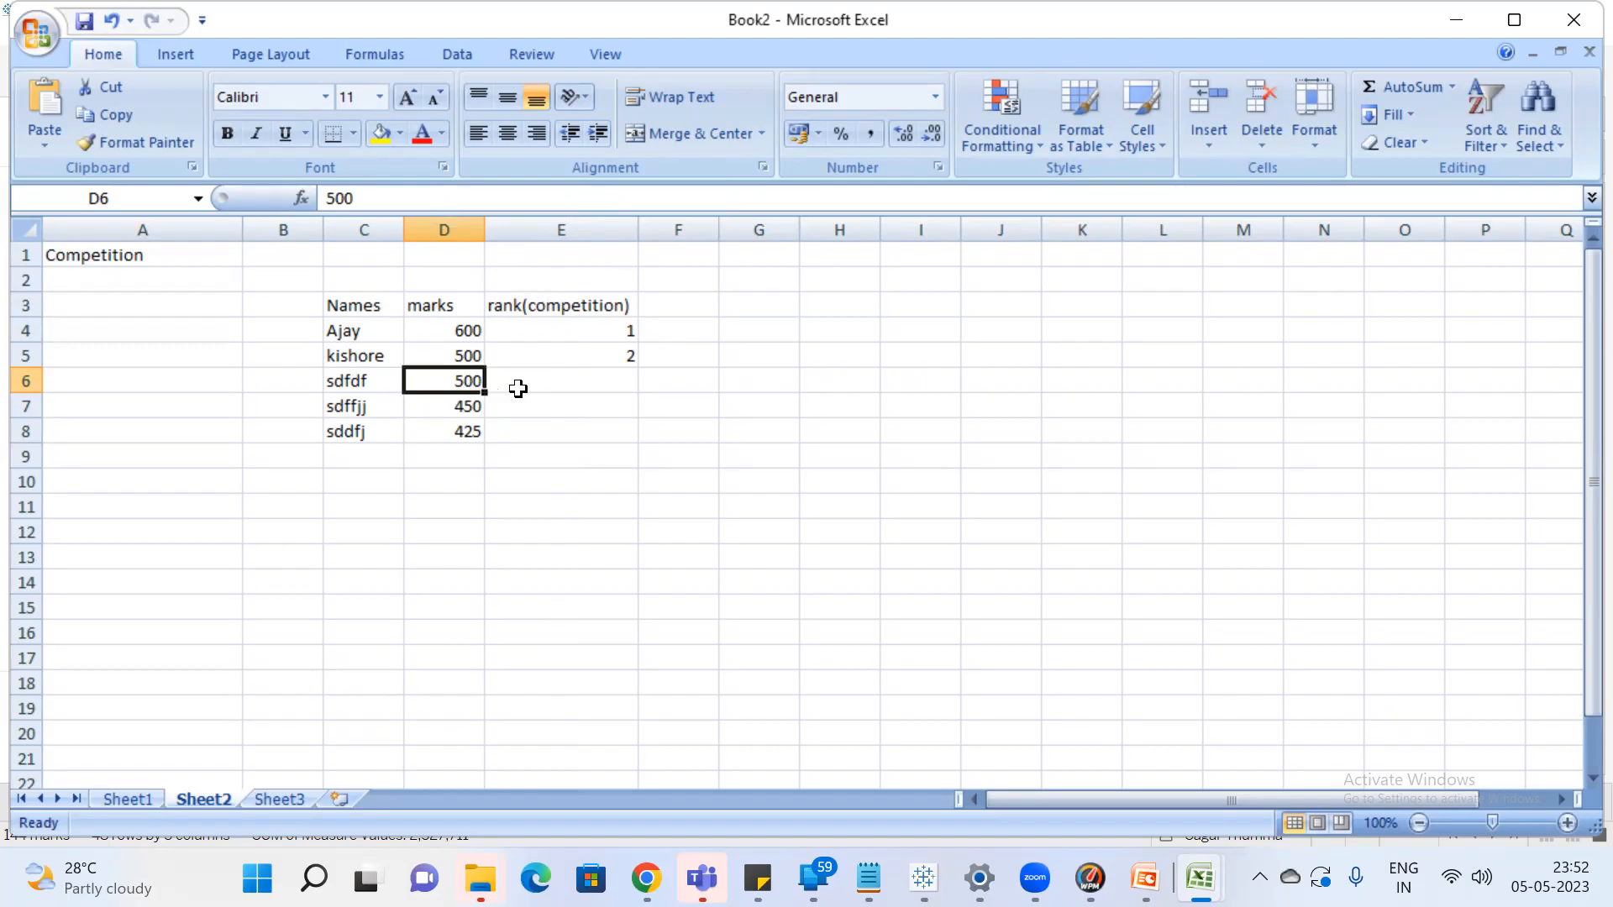
{"action": "left_click", "coordinate": [602, 377]}
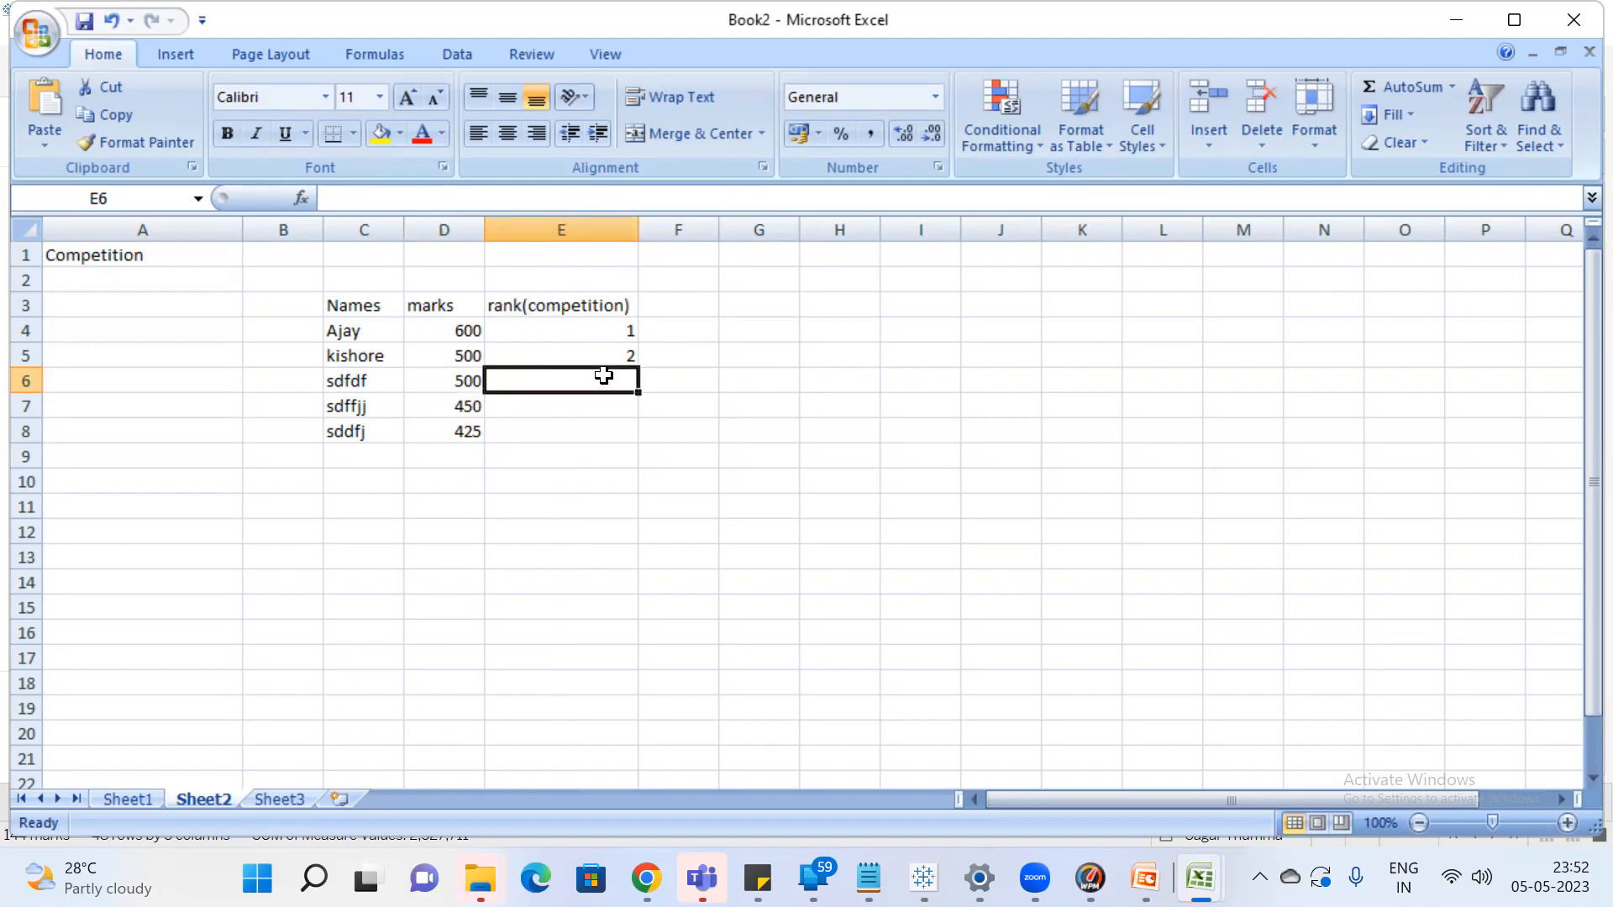
{"action": "type", "text": "2"}
{"action": "key", "text": "Return"}
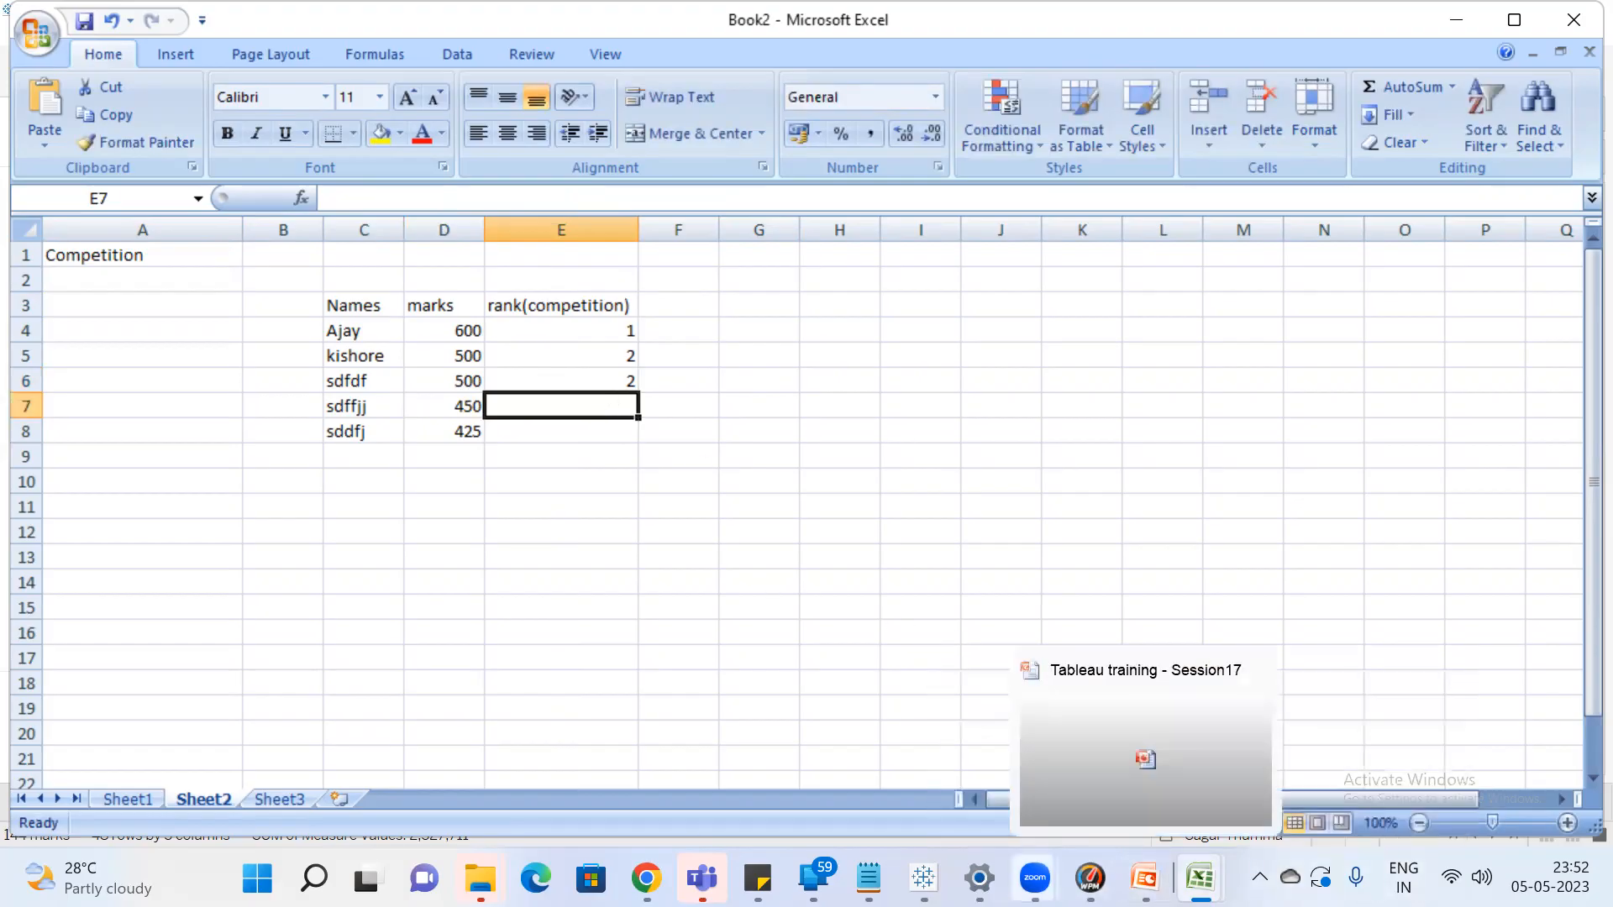
Check the Competition rank pattern in Tableau, return to Excel and enter ranks 4 and 5 in E7:E8
{"action": "mouse_move", "coordinate": [923, 878]}
{"action": "left_click", "coordinate": [923, 748]}
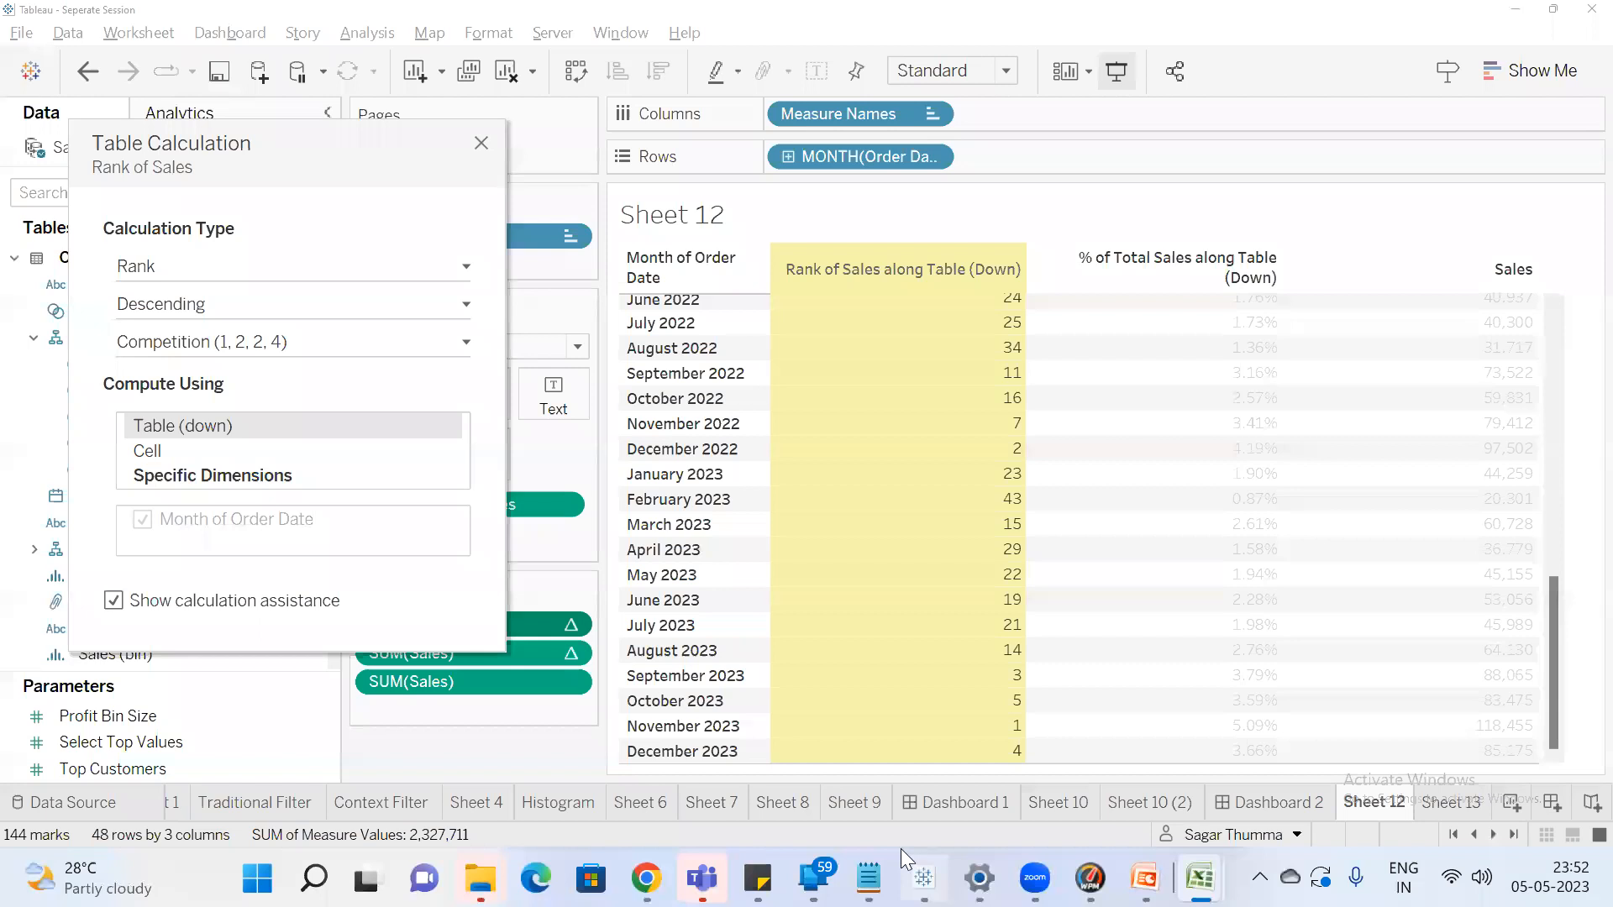
{"action": "left_click", "coordinate": [1518, 10]}
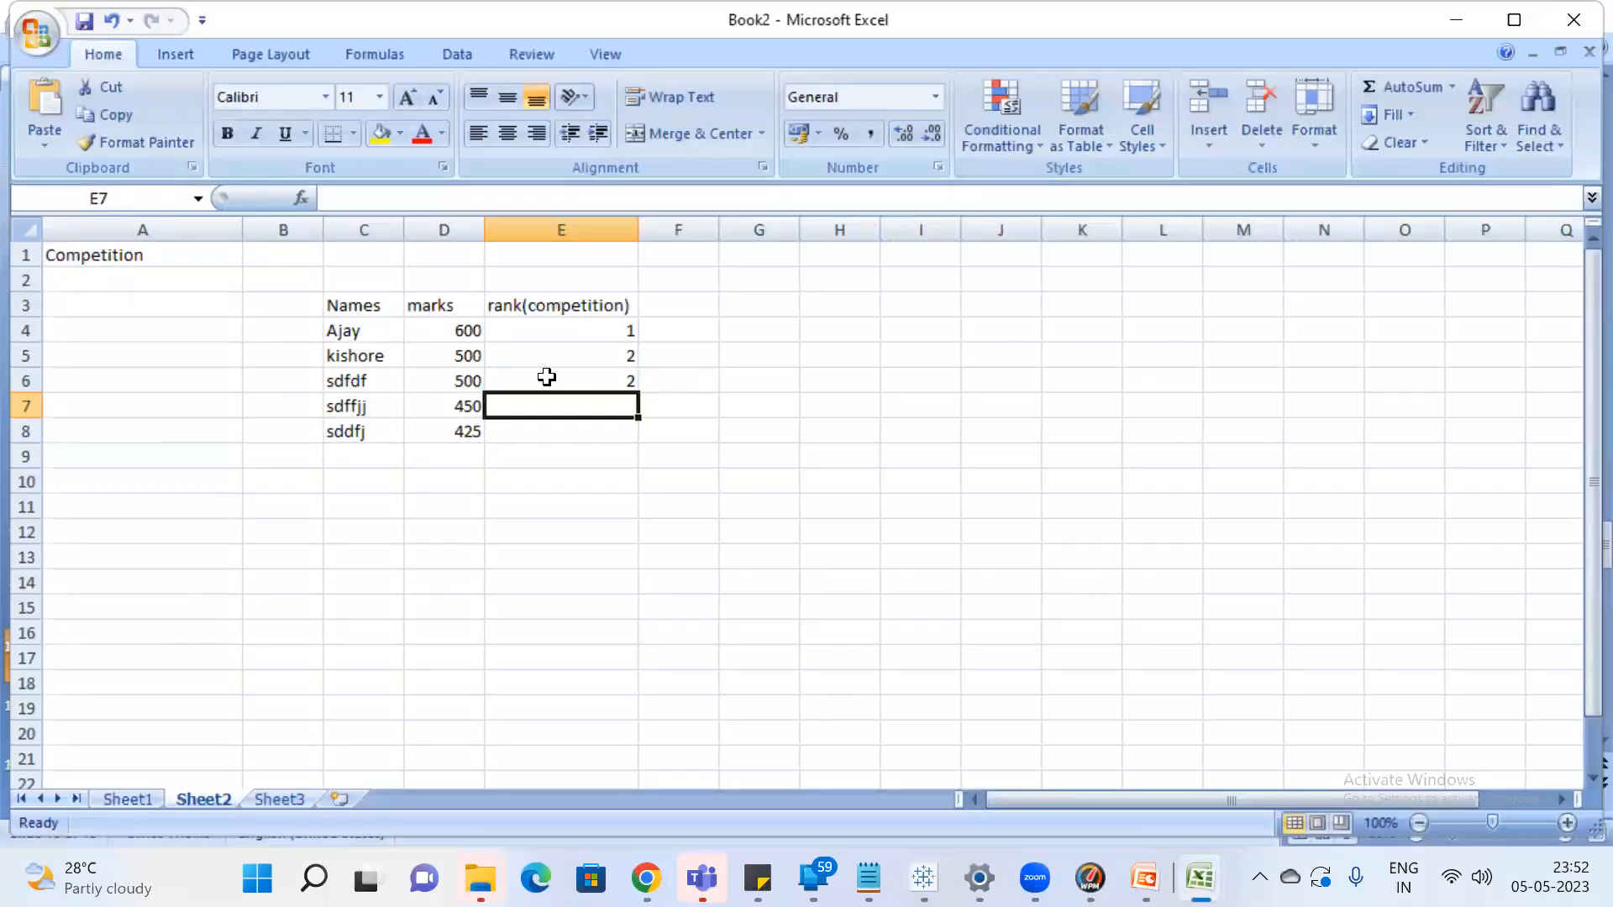
{"action": "left_click", "coordinate": [621, 378]}
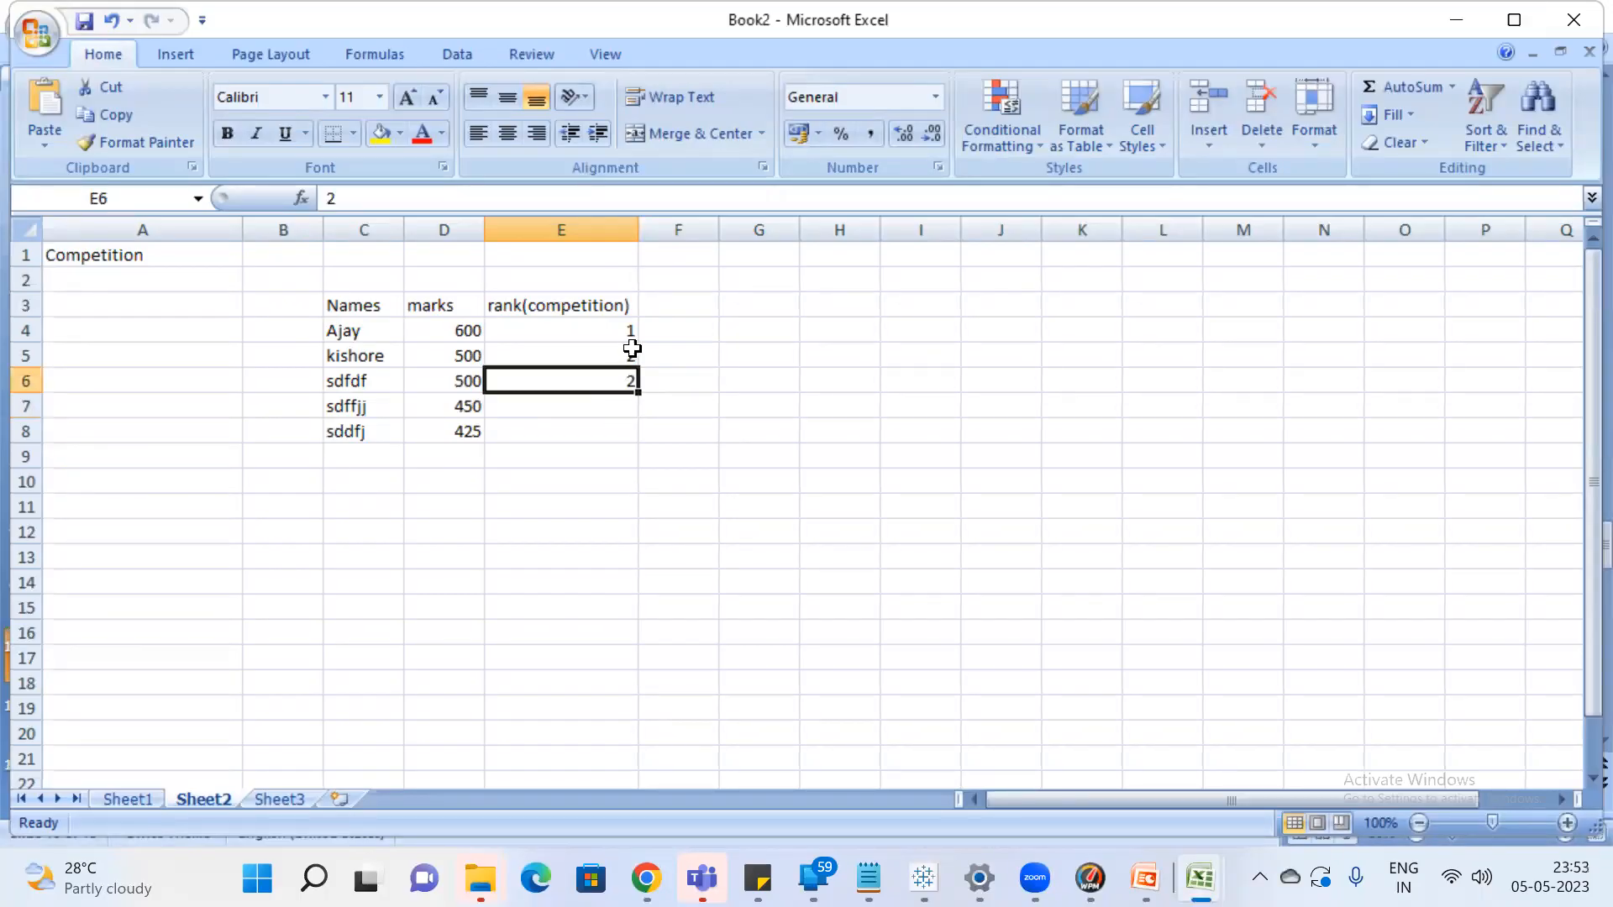
{"action": "left_click", "coordinate": [611, 406]}
{"action": "type", "text": "4"}
{"action": "key", "text": "Return"}
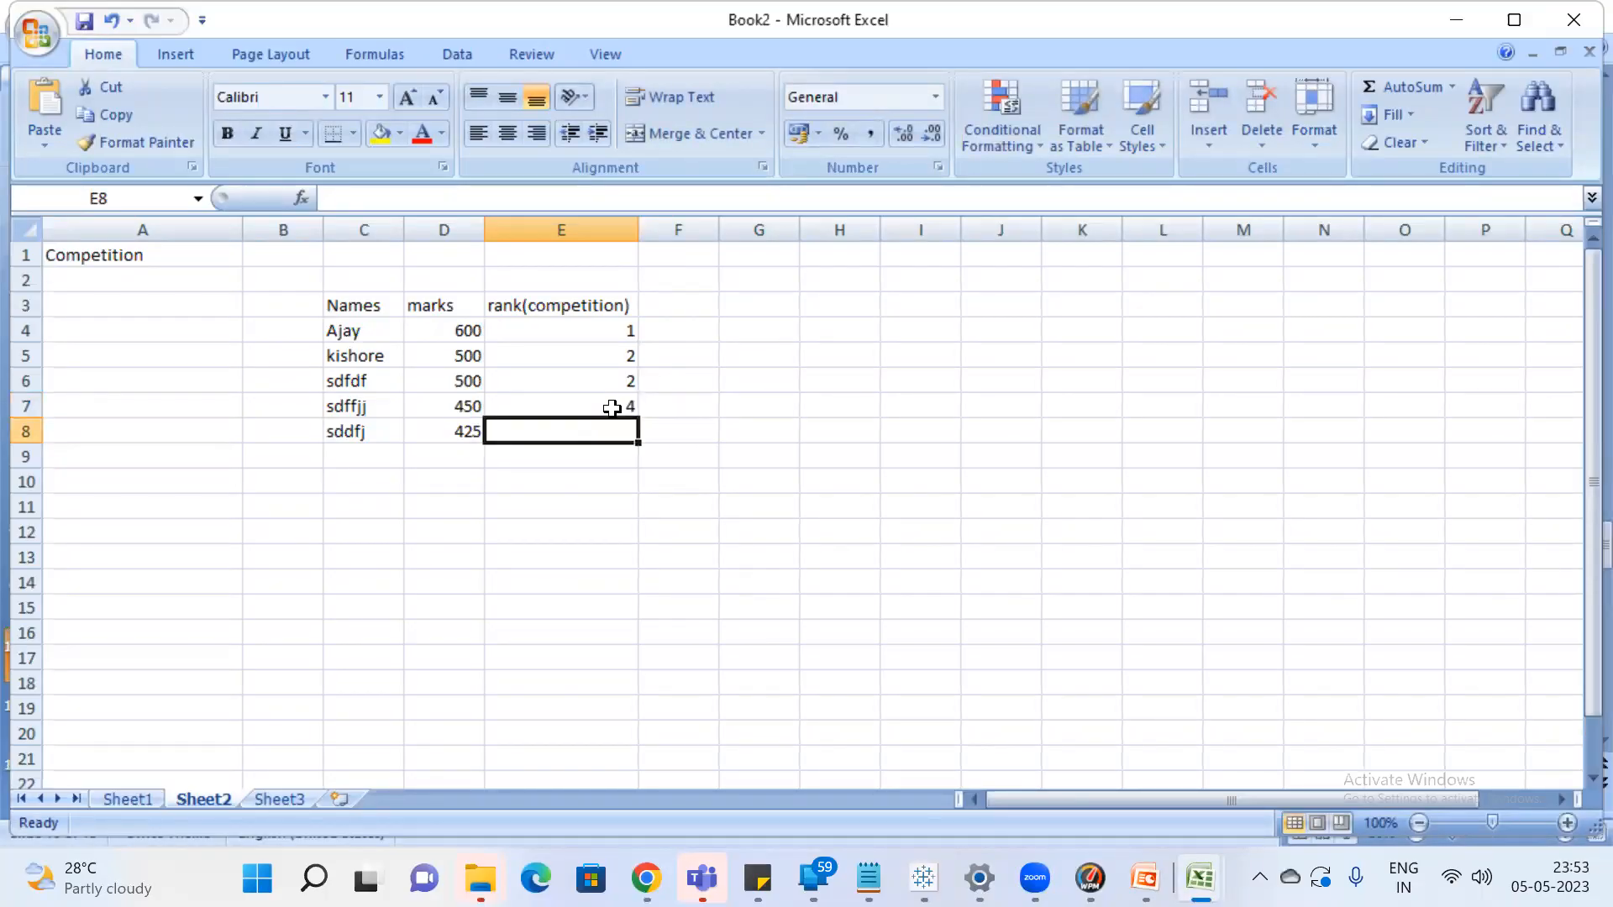
{"action": "type", "text": "5"}
{"action": "key", "text": "Return"}
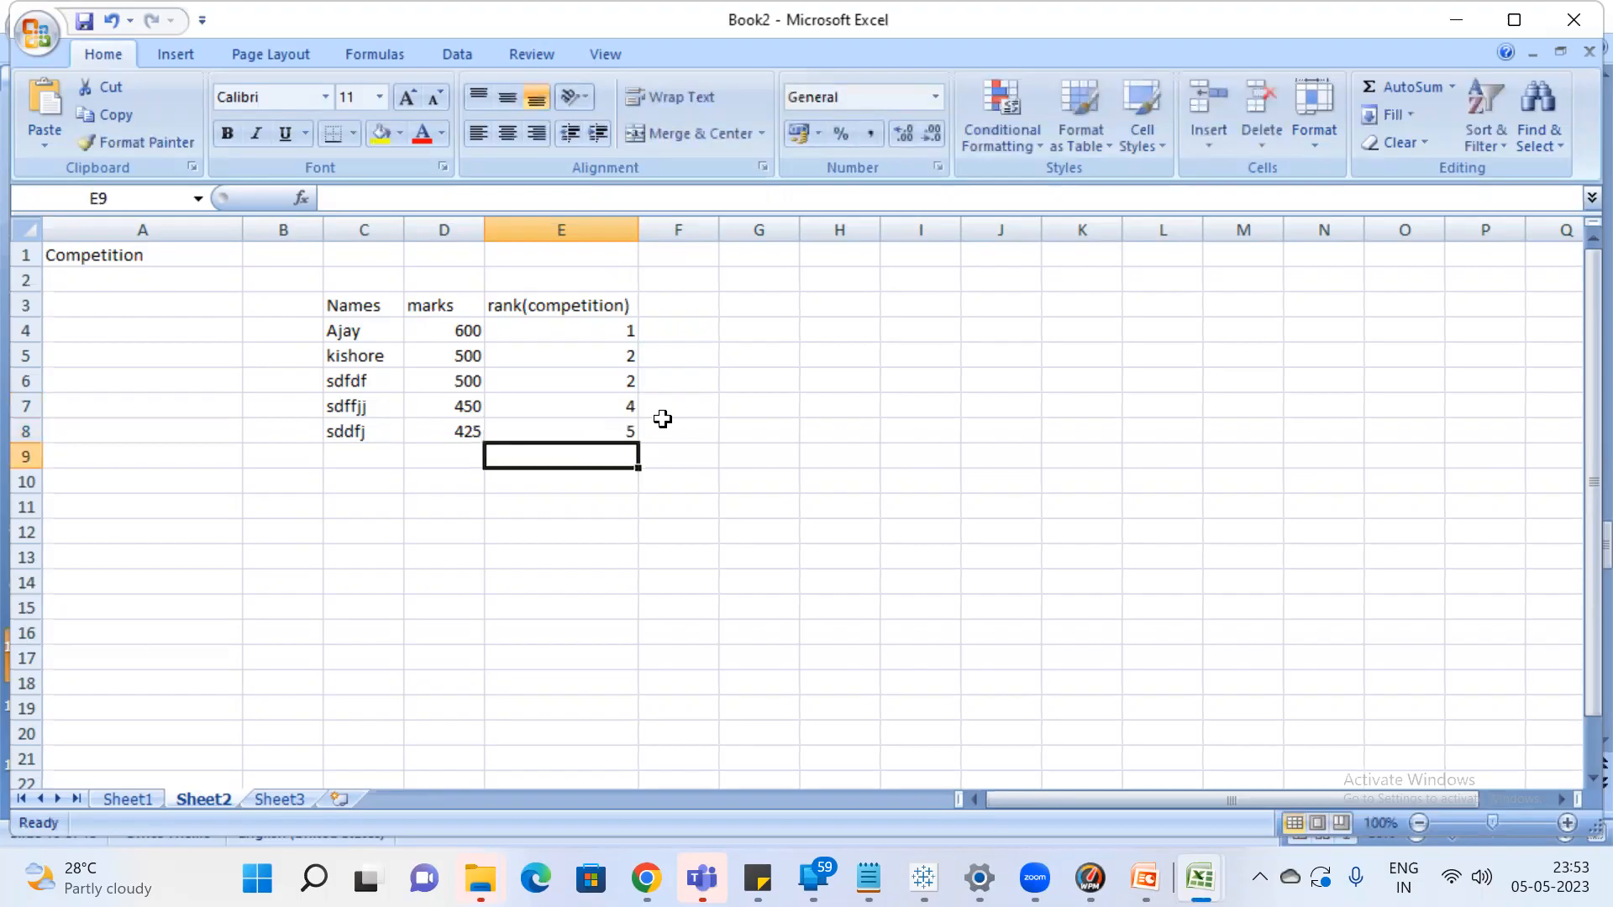
Compare the rank(competition) column with the rank type options in Tableau's Table Calculation dialog and return to Excel
{"action": "left_click", "coordinate": [576, 304]}
{"action": "double_click", "coordinate": [577, 304]}
{"action": "double_click", "coordinate": [577, 305]}
{"action": "left_click", "coordinate": [580, 306]}
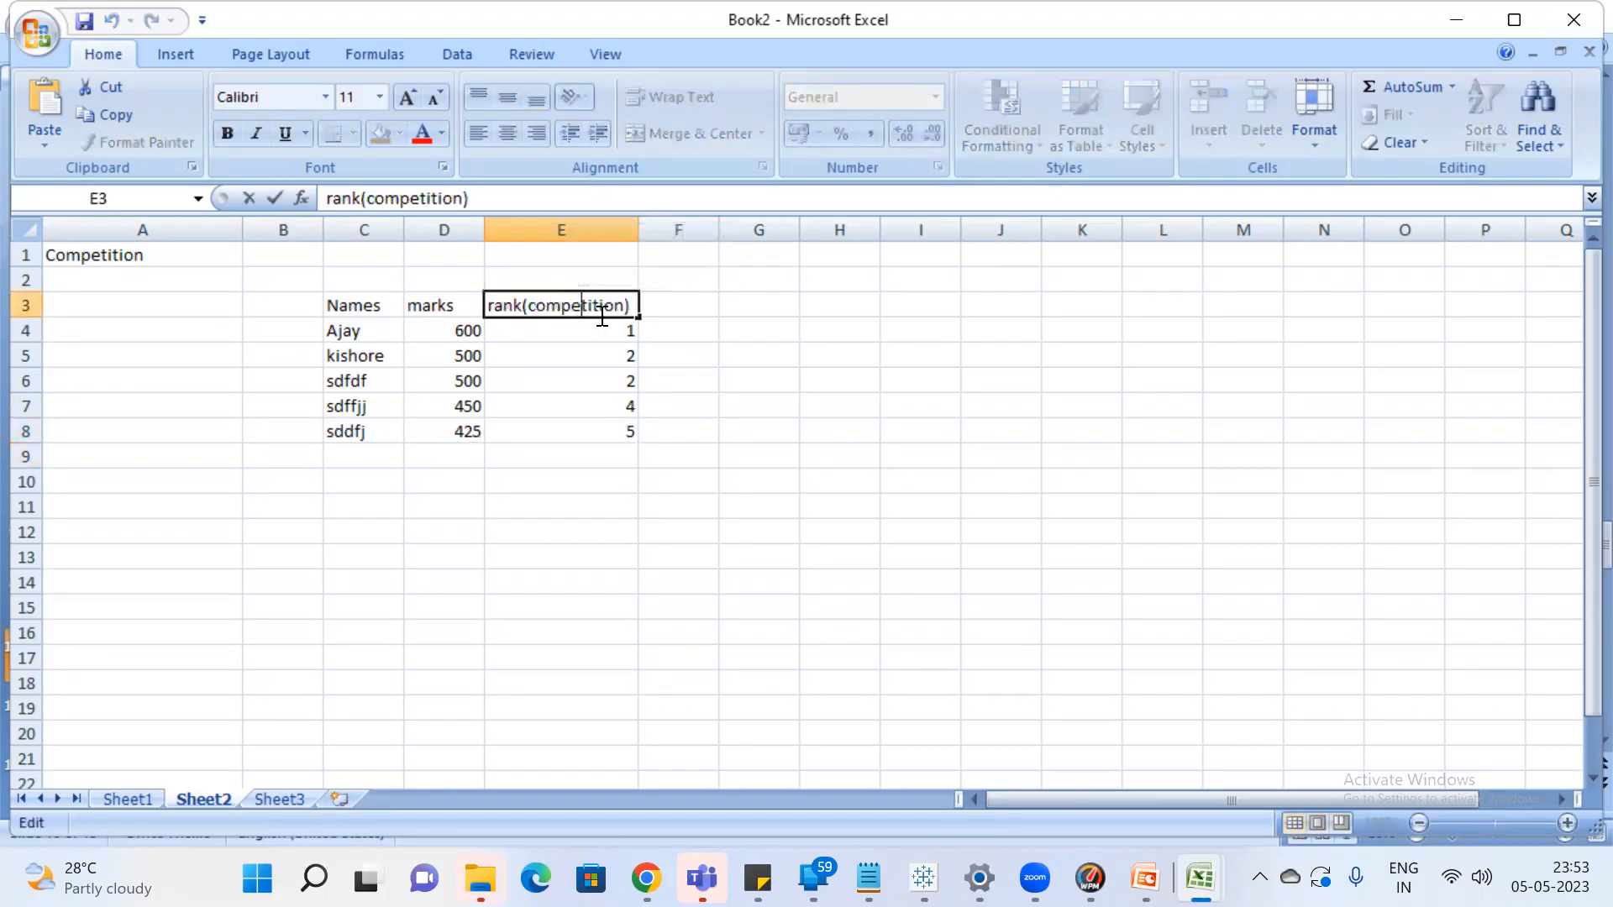
{"action": "key", "text": "alt+Tab"}
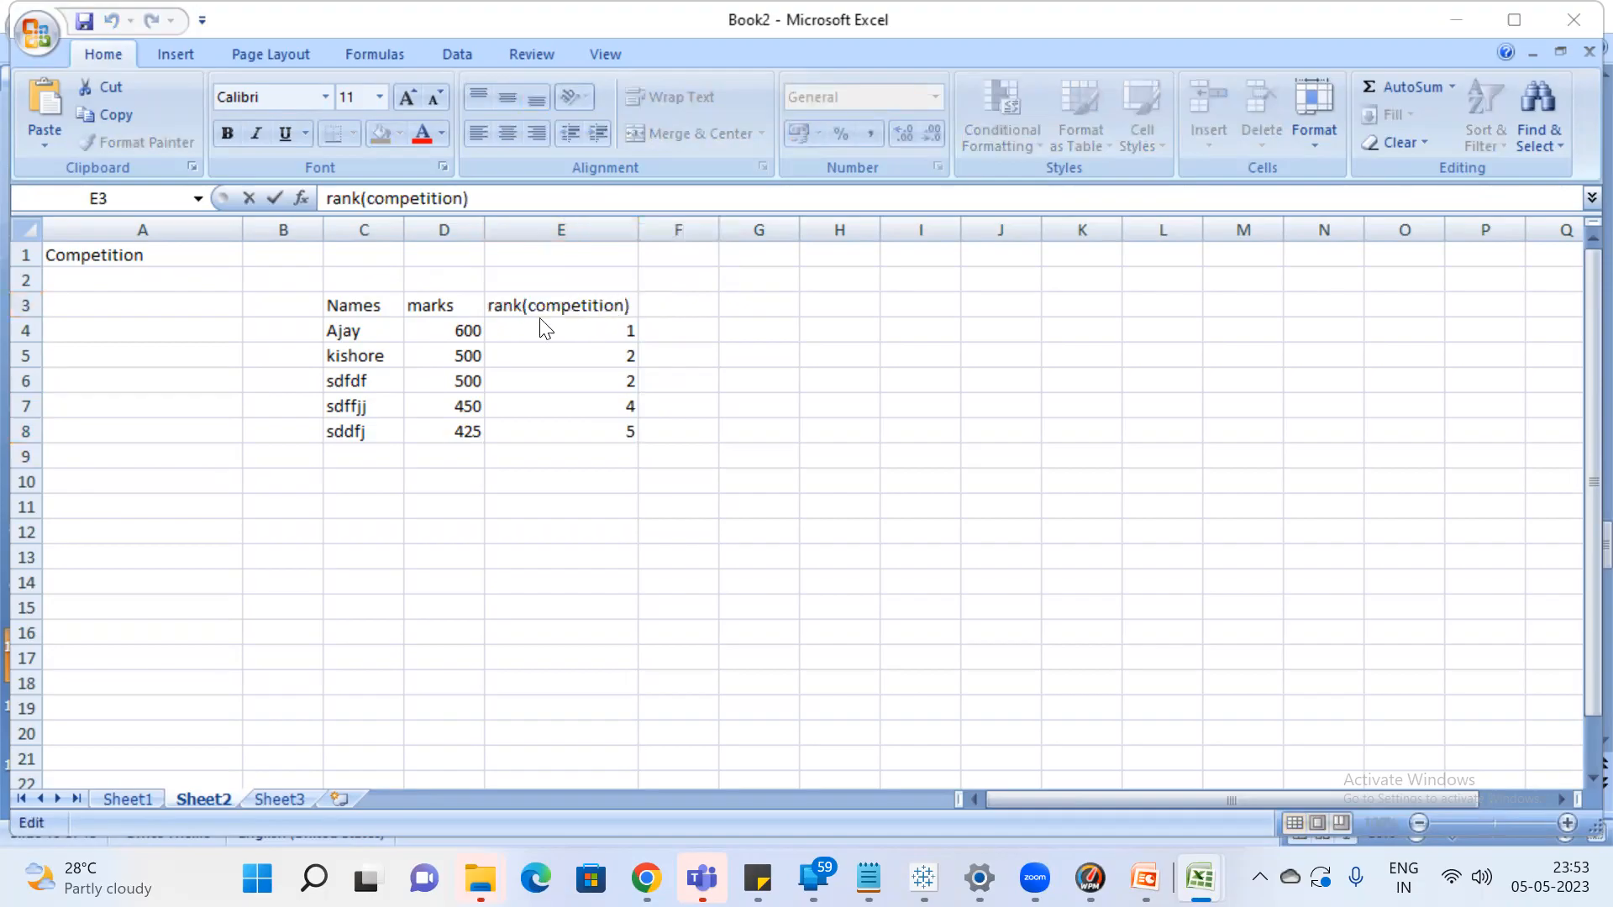
{"action": "left_click", "coordinate": [252, 344]}
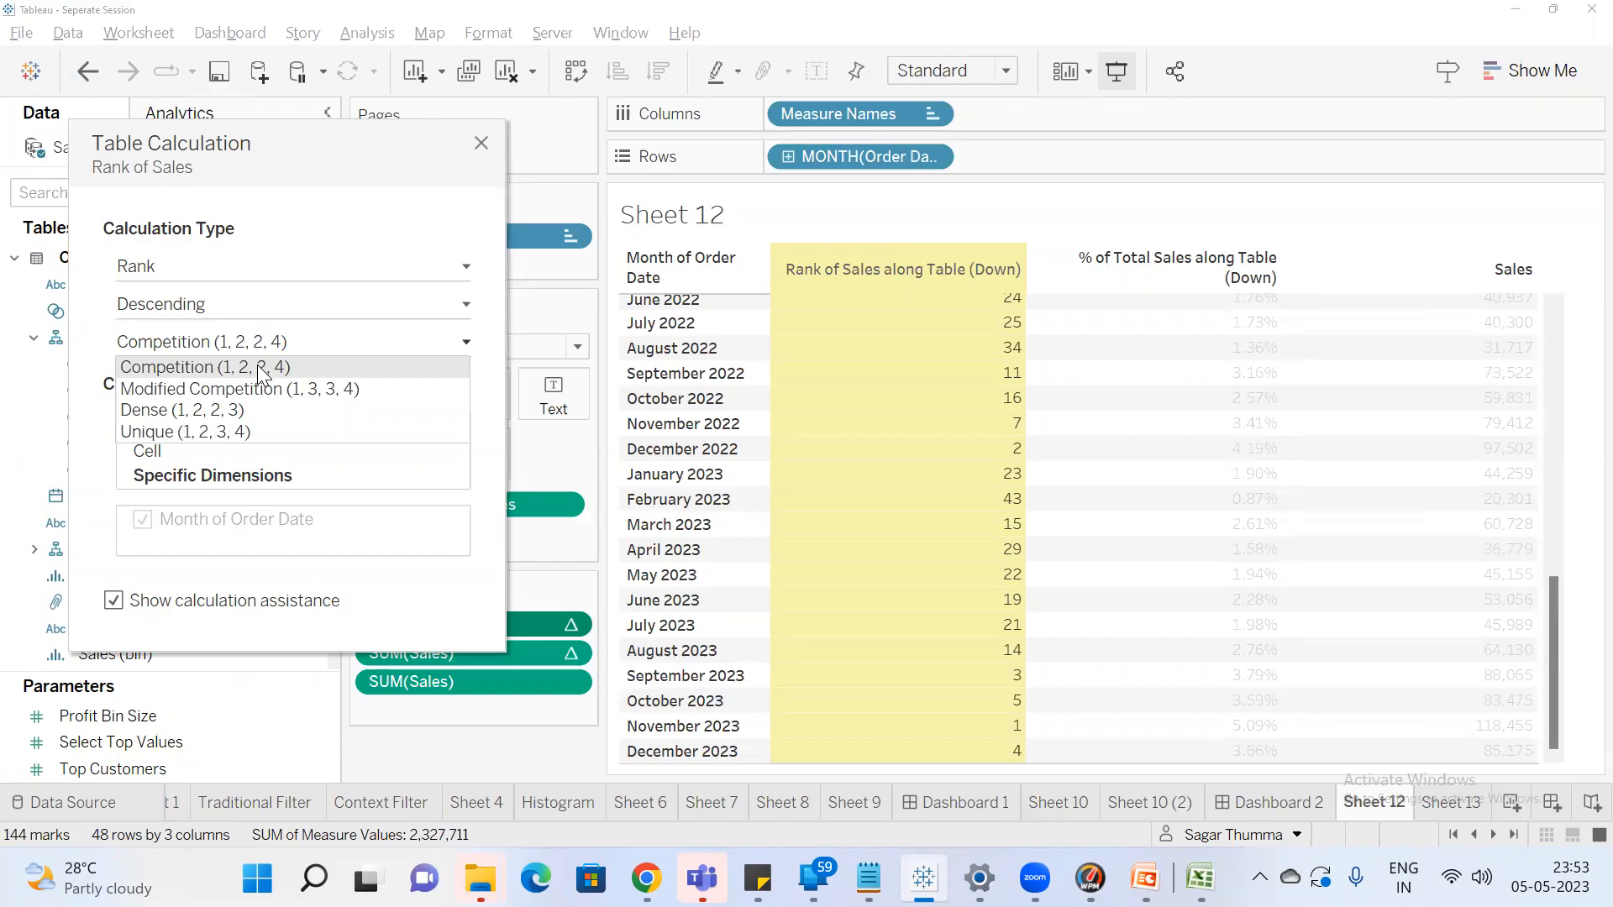
{"action": "key", "text": "alt+Tab"}
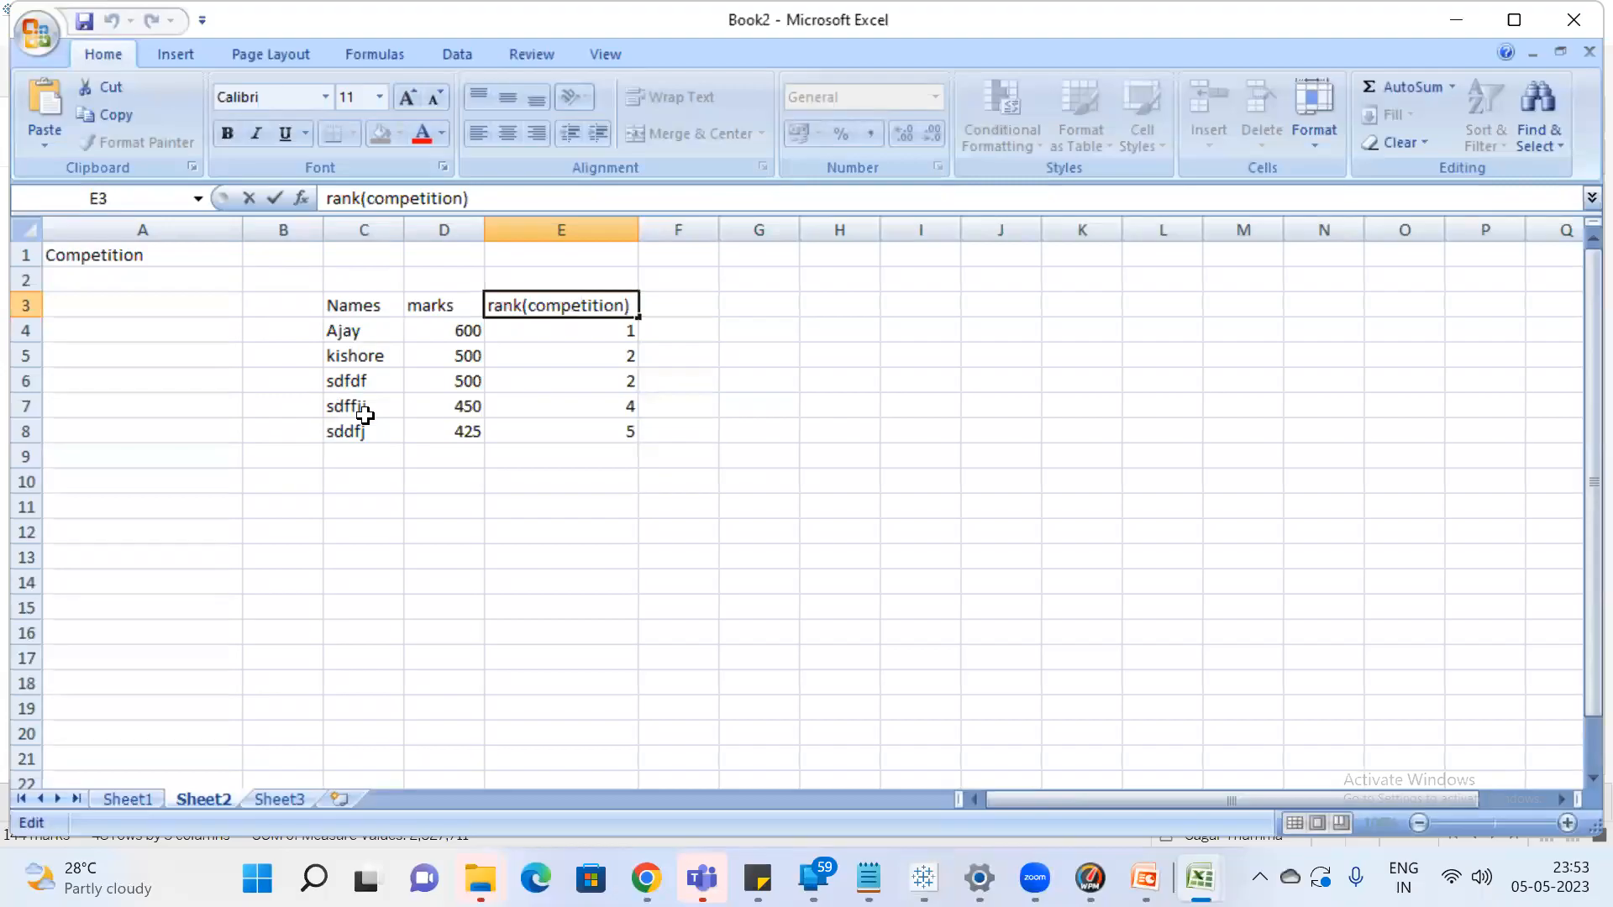
Set the marks in D7 to 500 and the competition rank in E7 to 2
{"action": "left_click", "coordinate": [467, 406]}
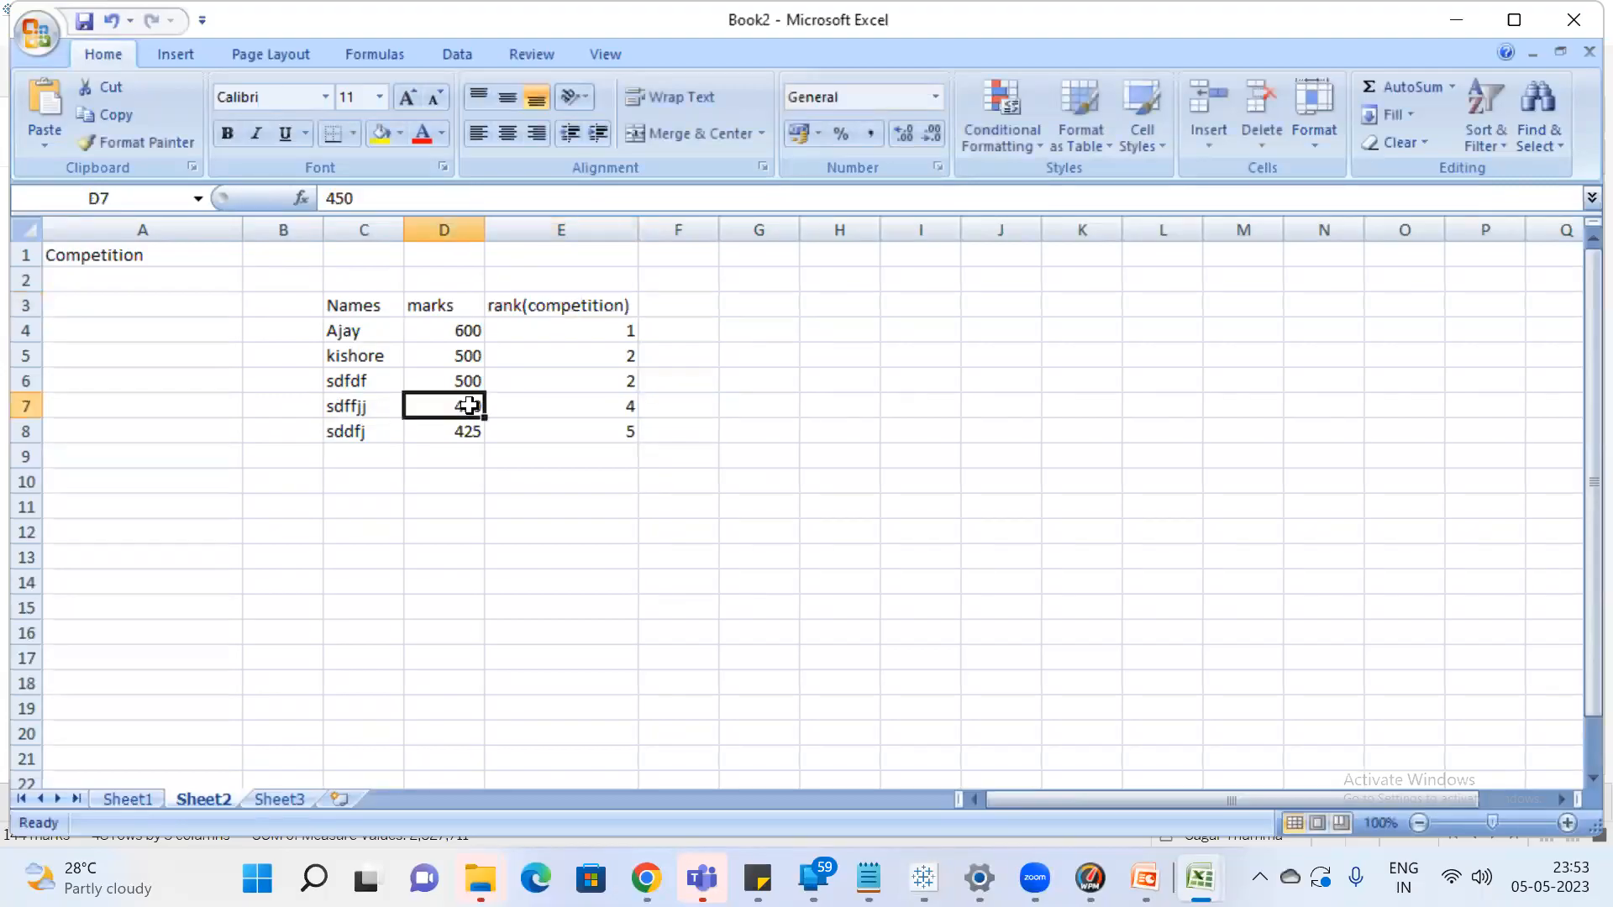
{"action": "type", "text": "500"}
{"action": "key", "text": "Return"}
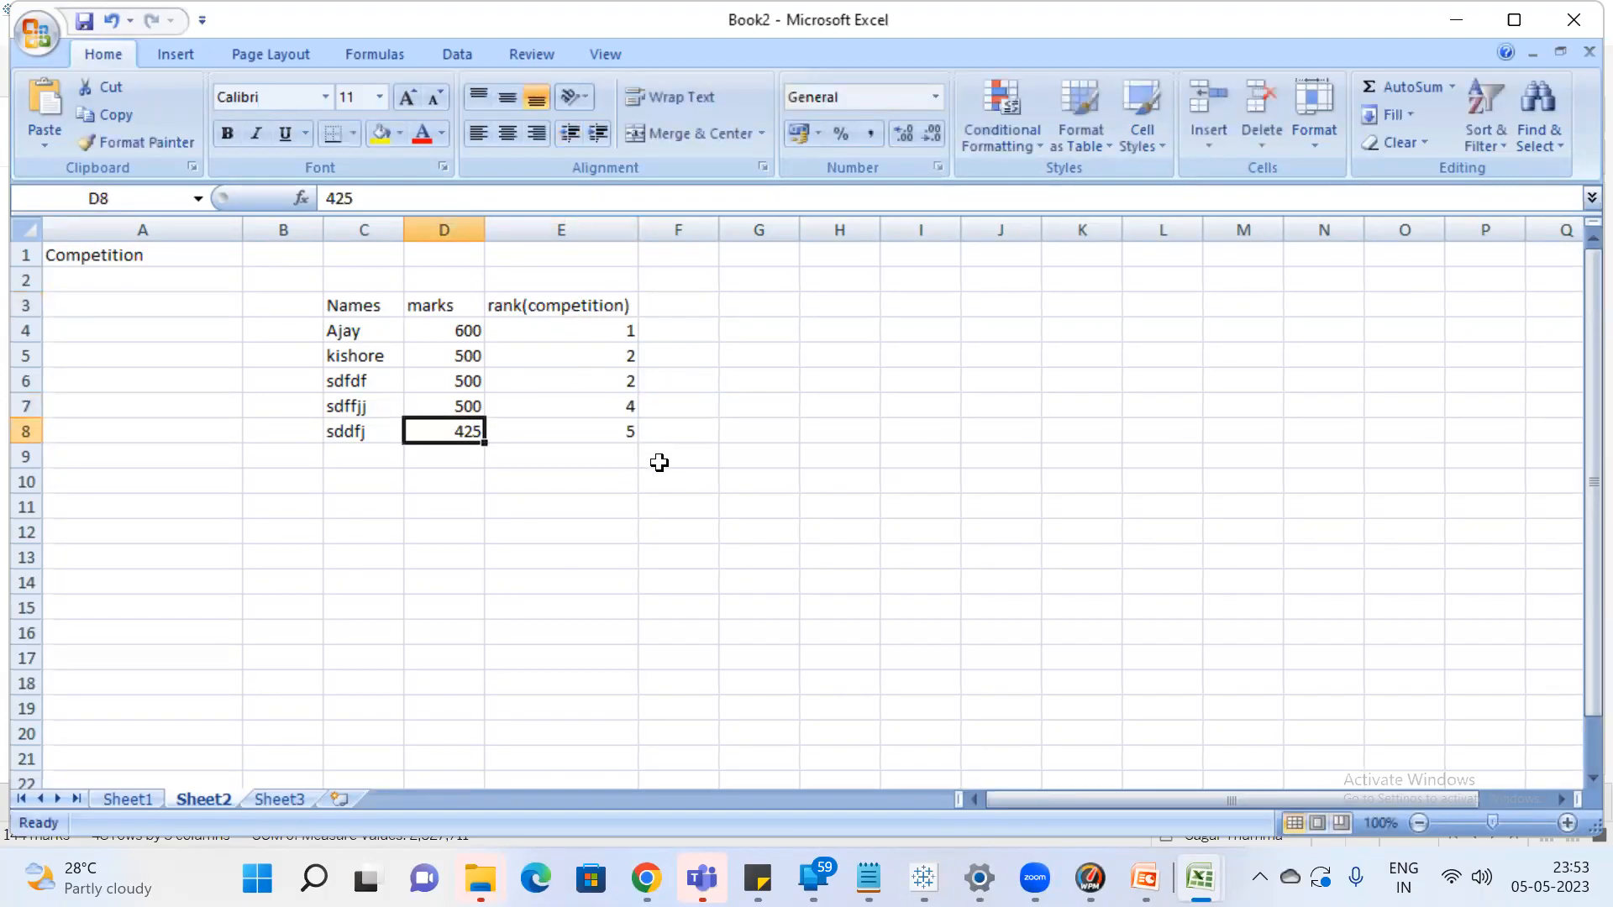
{"action": "left_click", "coordinate": [630, 406]}
{"action": "type", "text": "2"}
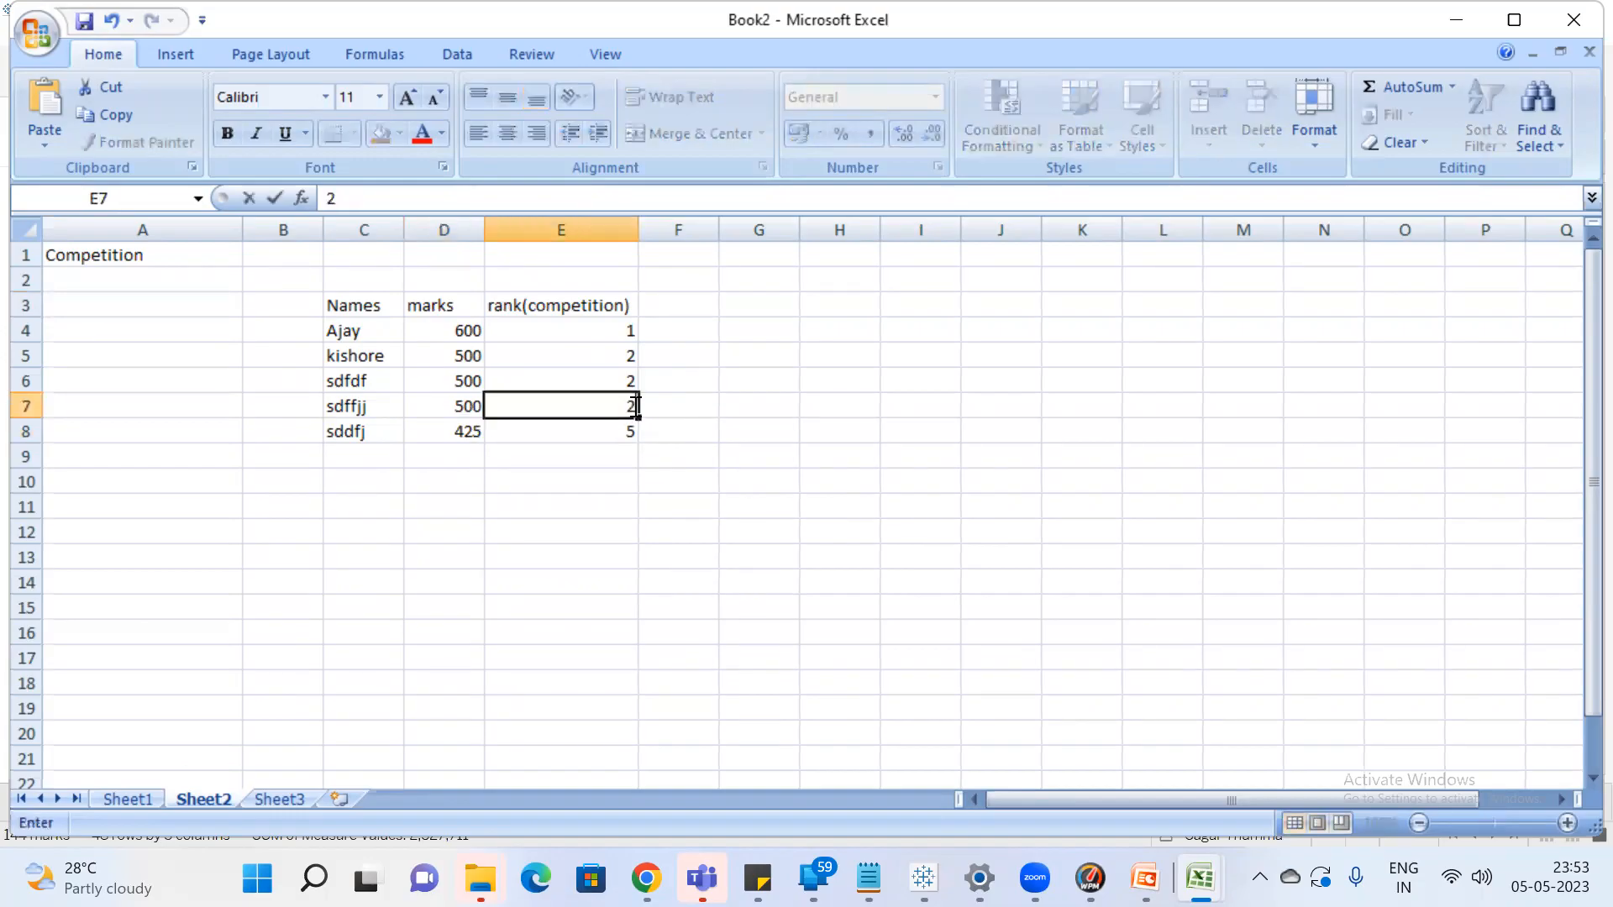
{"action": "key", "text": "Return"}
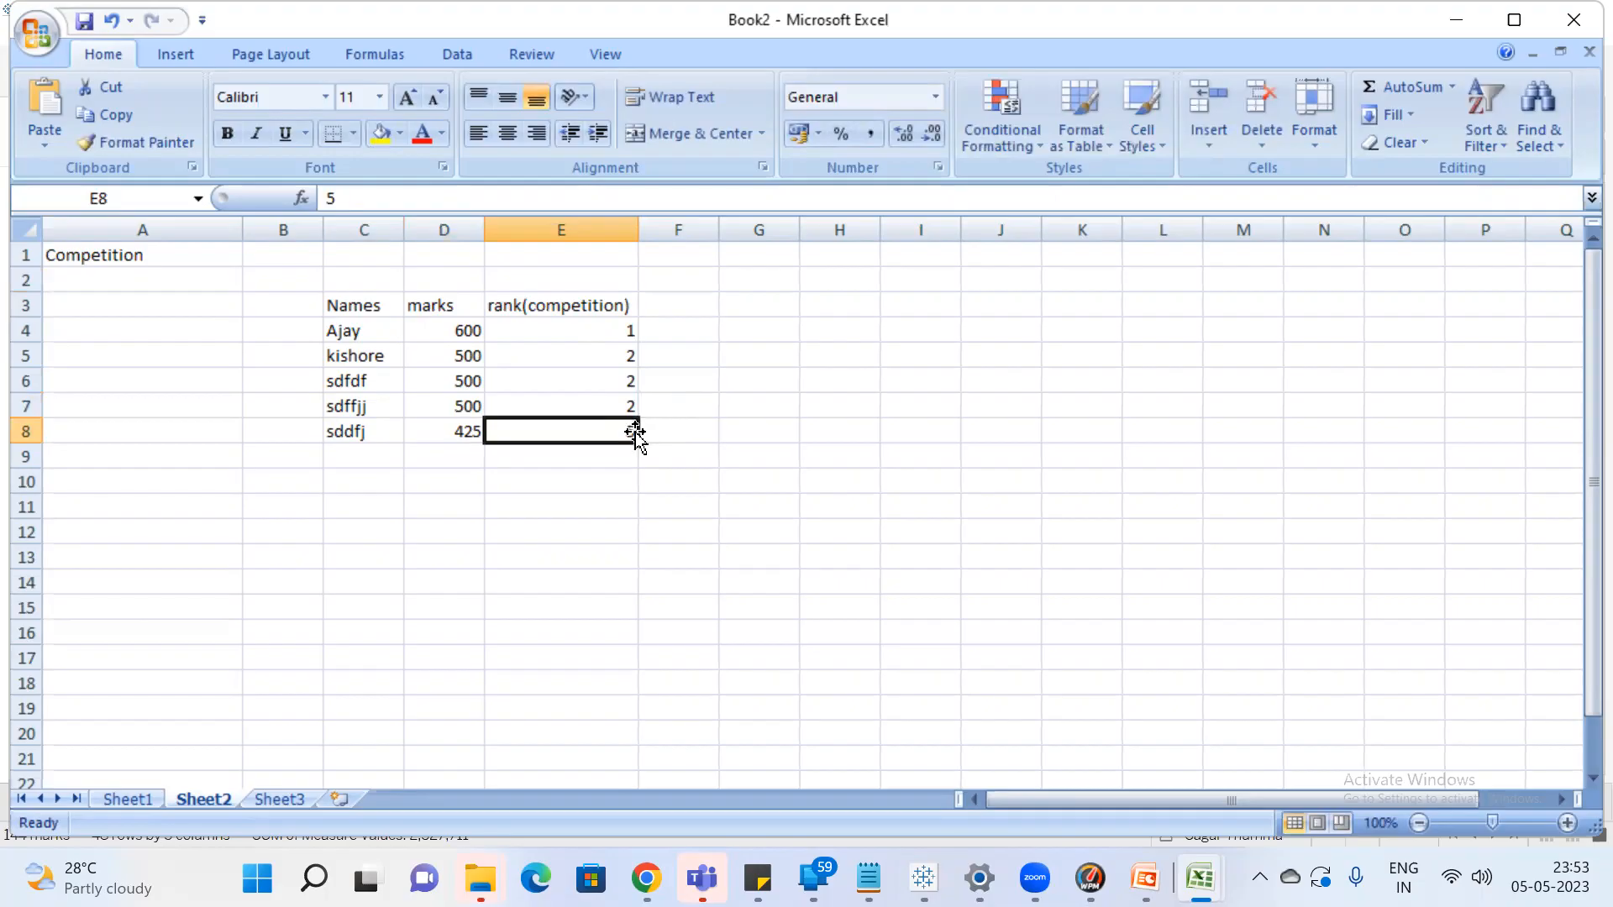
Review the ranks in E5:E8 and look up the Modified Competition option among Tableau's rank types
{"action": "left_click", "coordinate": [622, 352]}
{"action": "left_click", "coordinate": [622, 380]}
{"action": "left_click", "coordinate": [624, 406]}
{"action": "left_click", "coordinate": [634, 431]}
{"action": "key", "text": "alt+Tab"}
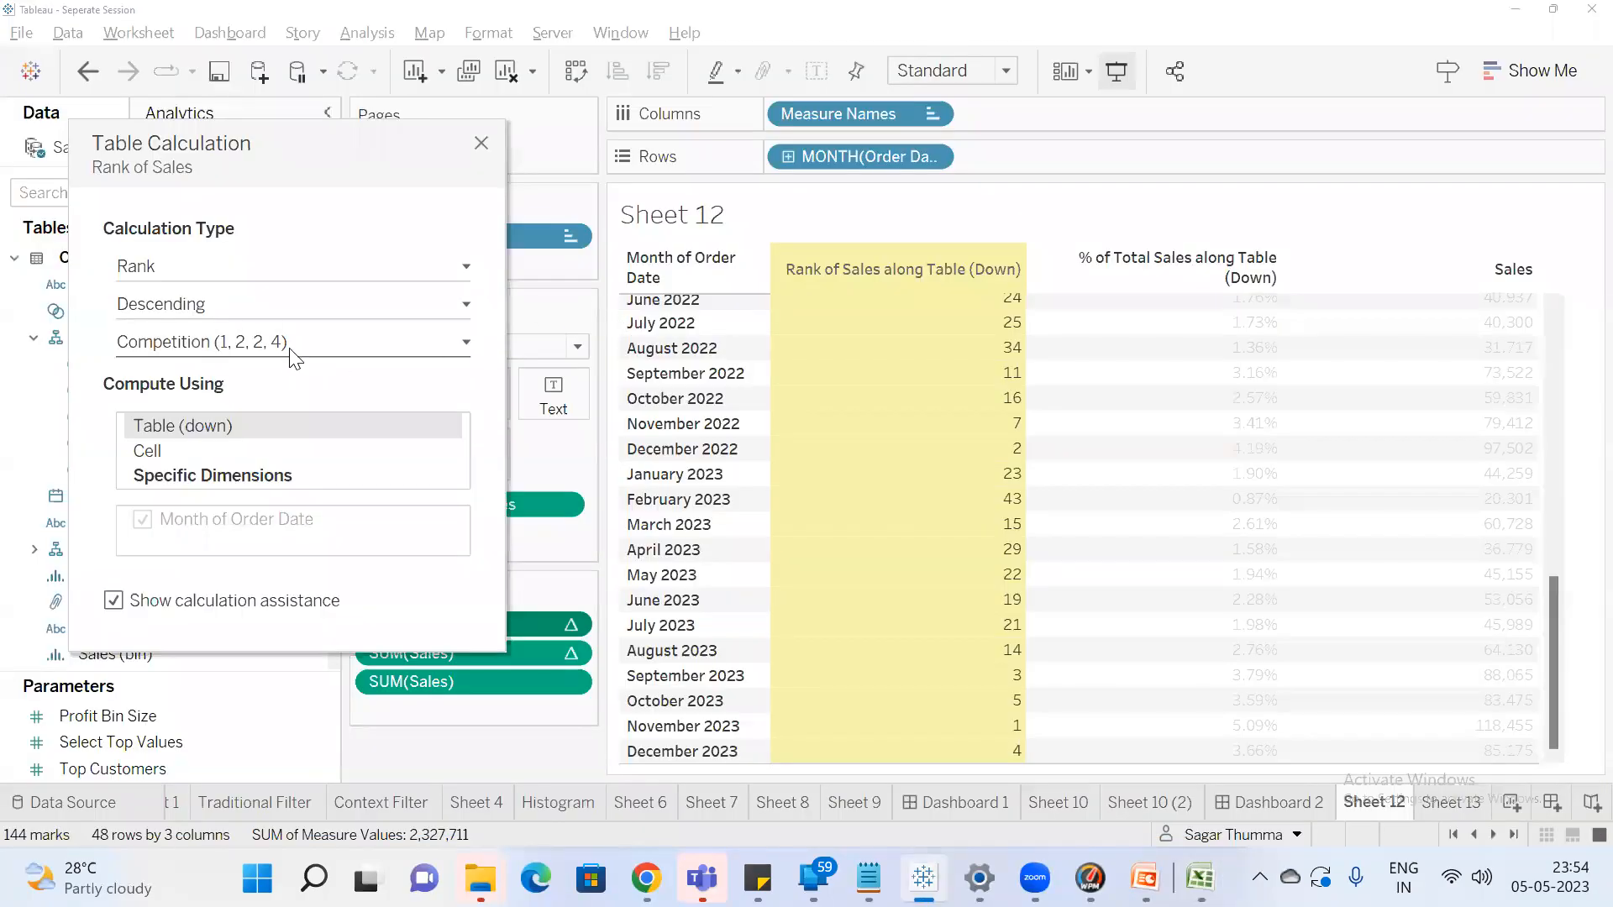
{"action": "left_click", "coordinate": [290, 349]}
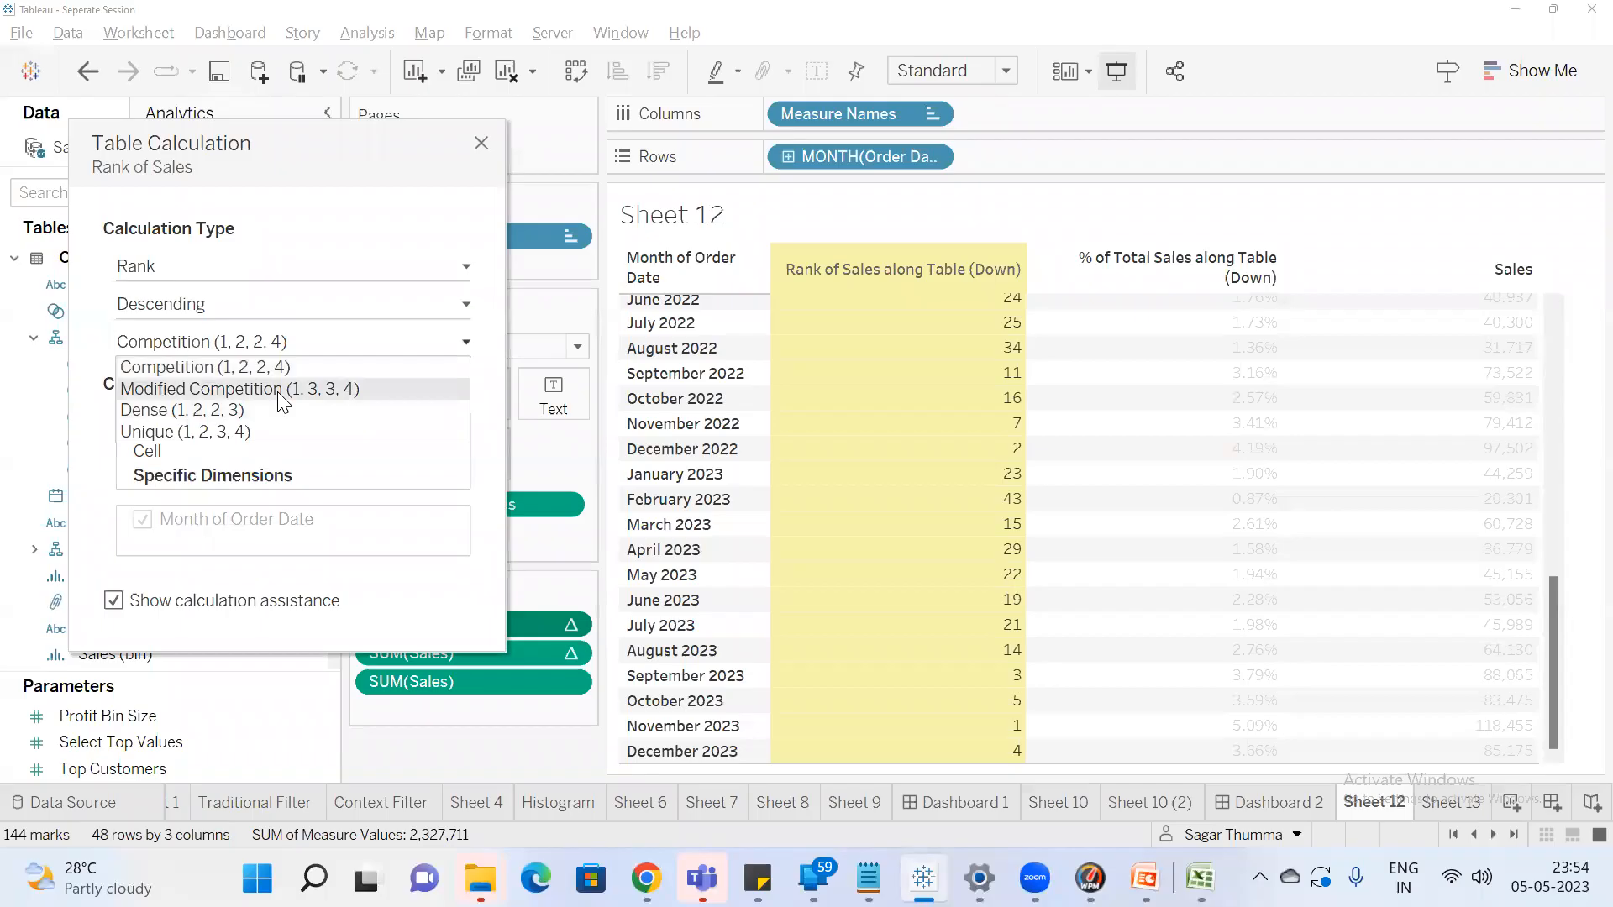
{"action": "key", "text": "alt+Tab"}
Add the header modified competition in F3 of the Excel sheet and widen column F to fit it
{"action": "left_click", "coordinate": [677, 300]}
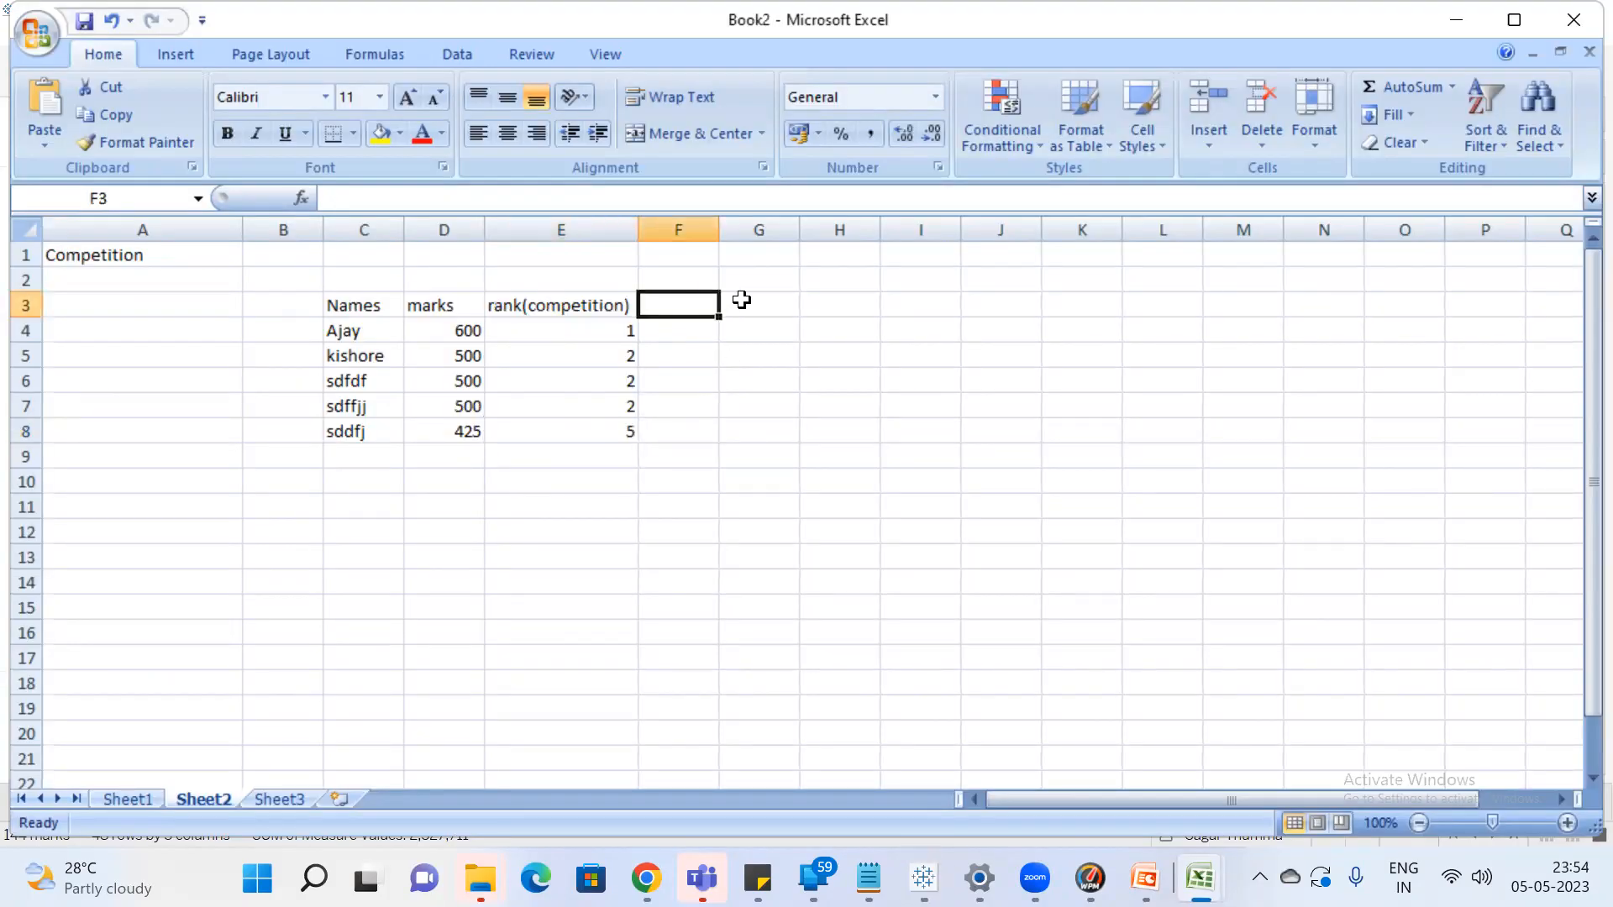
{"action": "type", "text": "ra"}
{"action": "key", "text": "BackSpace"}
{"action": "key", "text": "BackSpace"}
{"action": "type", "text": "mo"}
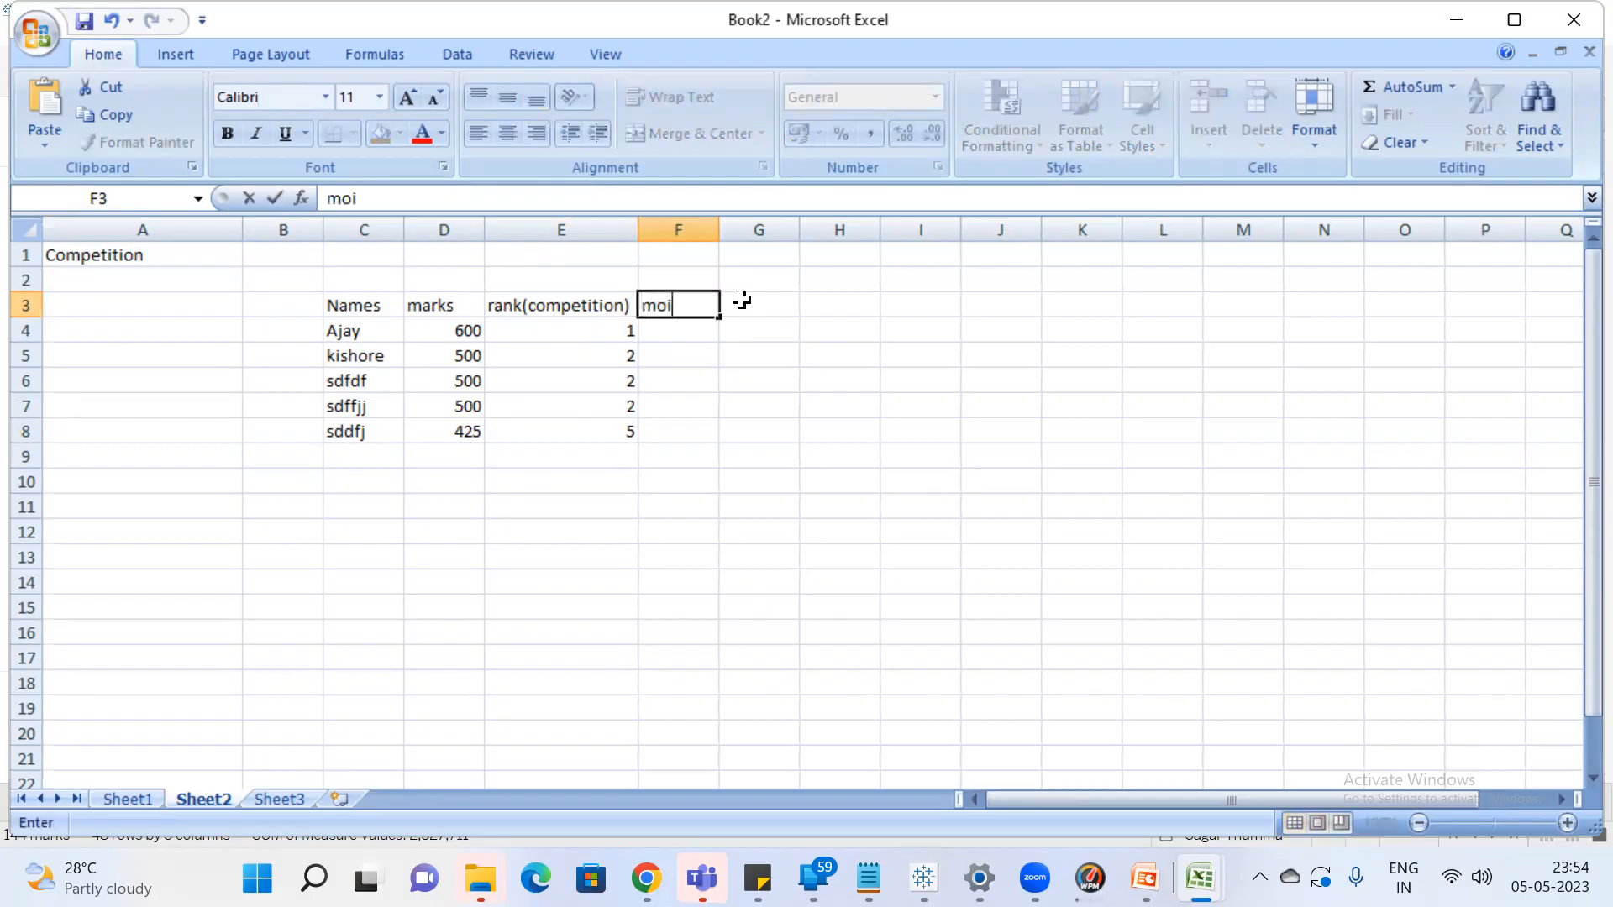
{"action": "type", "text": "dified compe"}
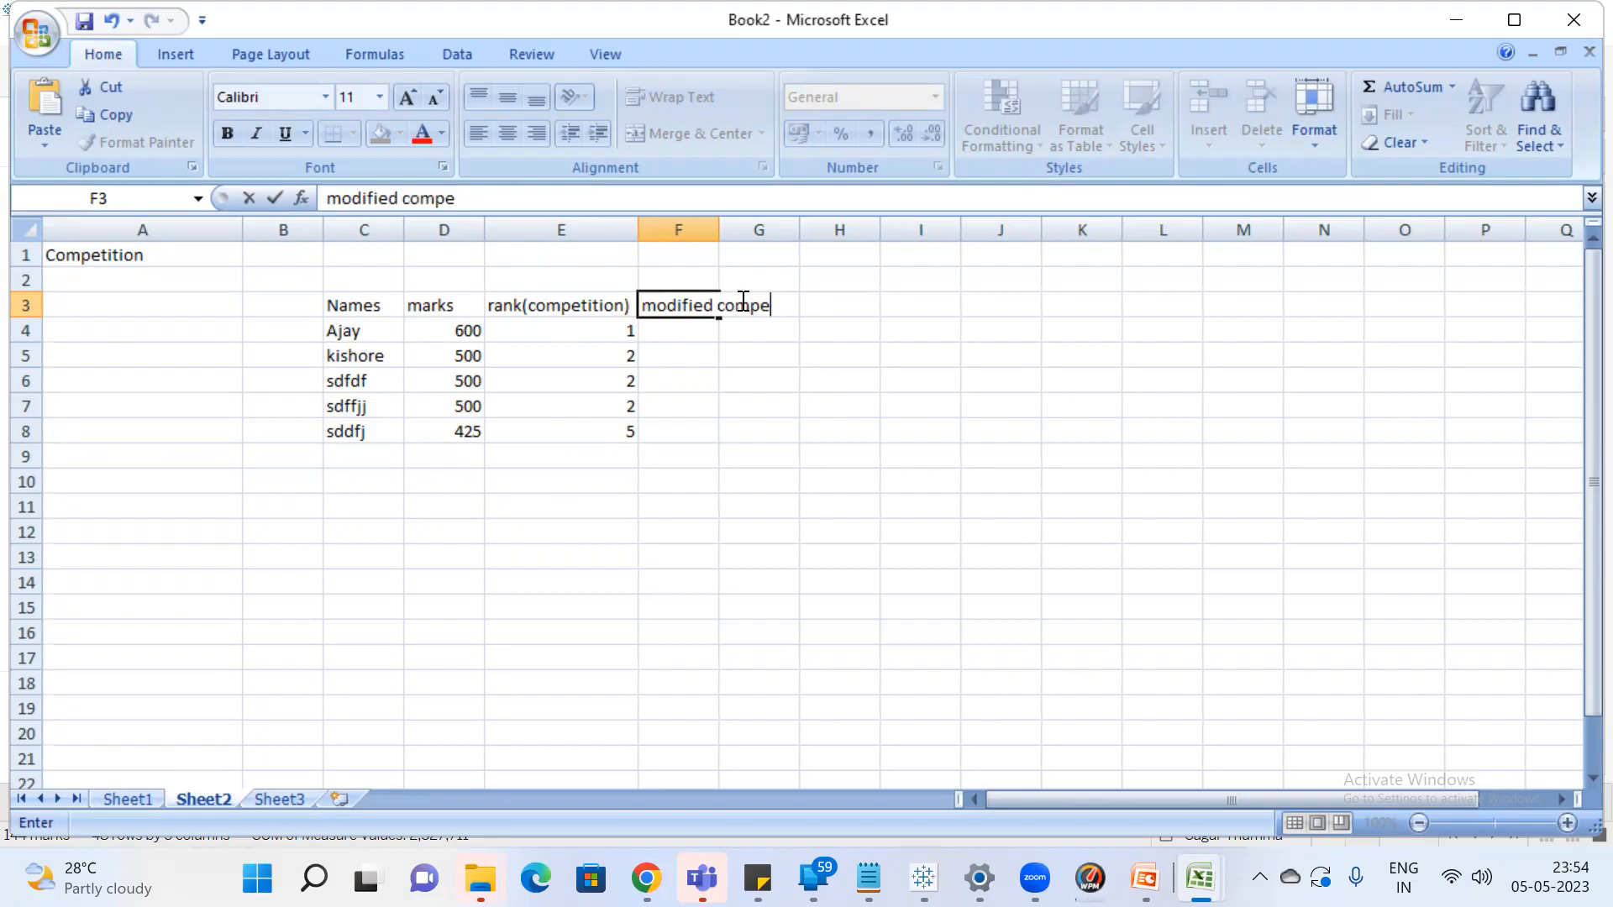
{"action": "type", "text": "tition"}
{"action": "key", "text": "Return"}
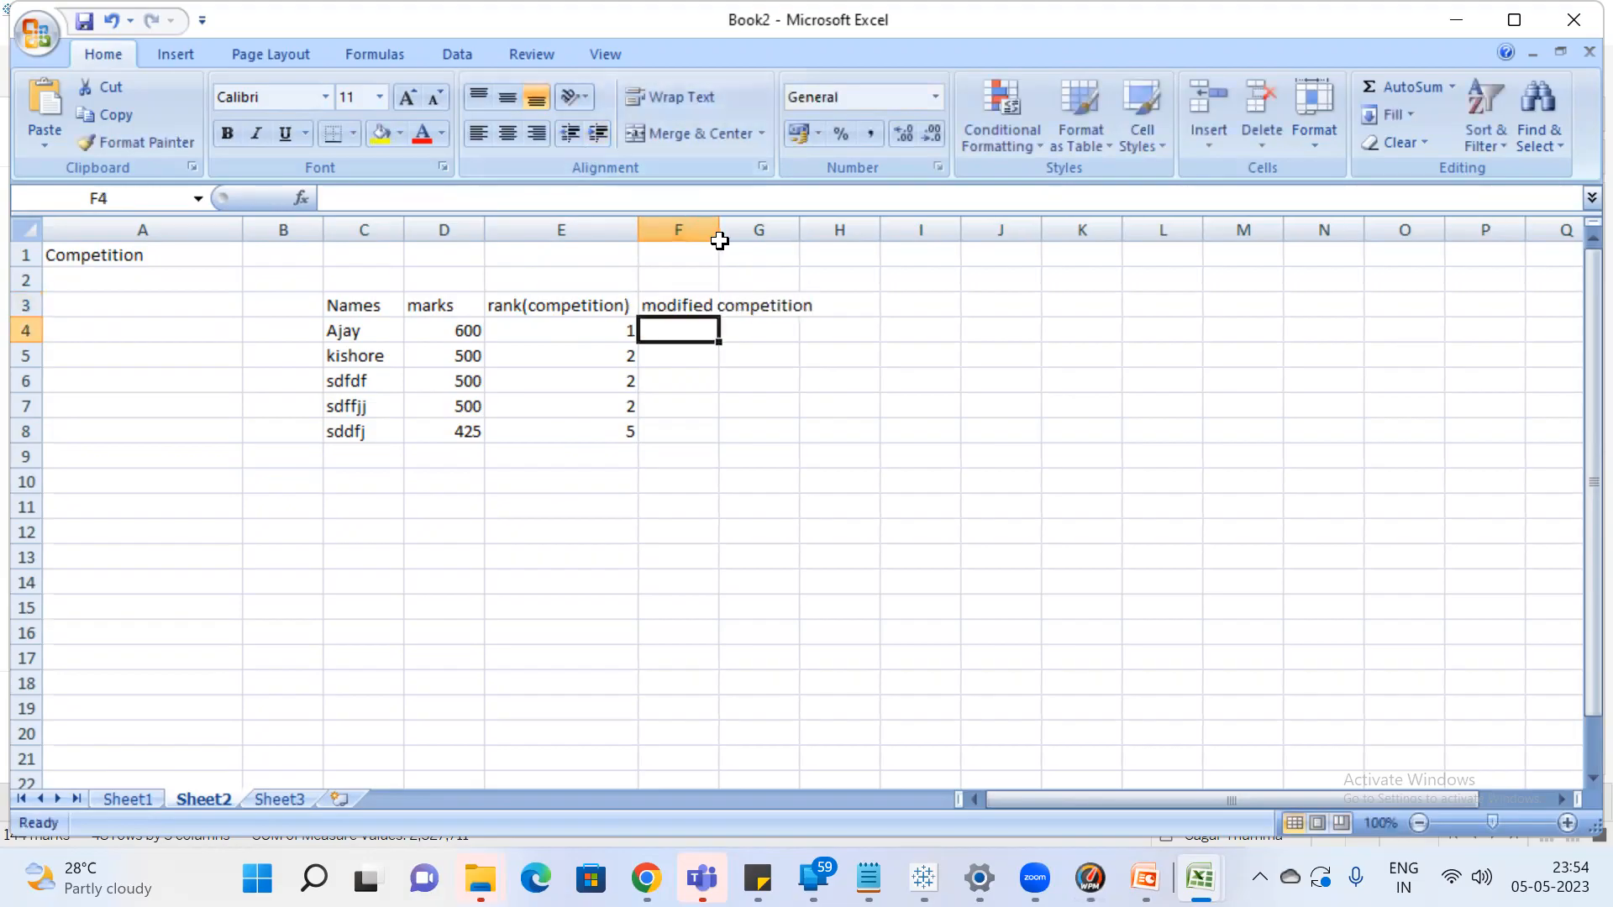
{"action": "left_click_drag", "start_coordinate": [720, 233], "coordinate": [869, 238]}
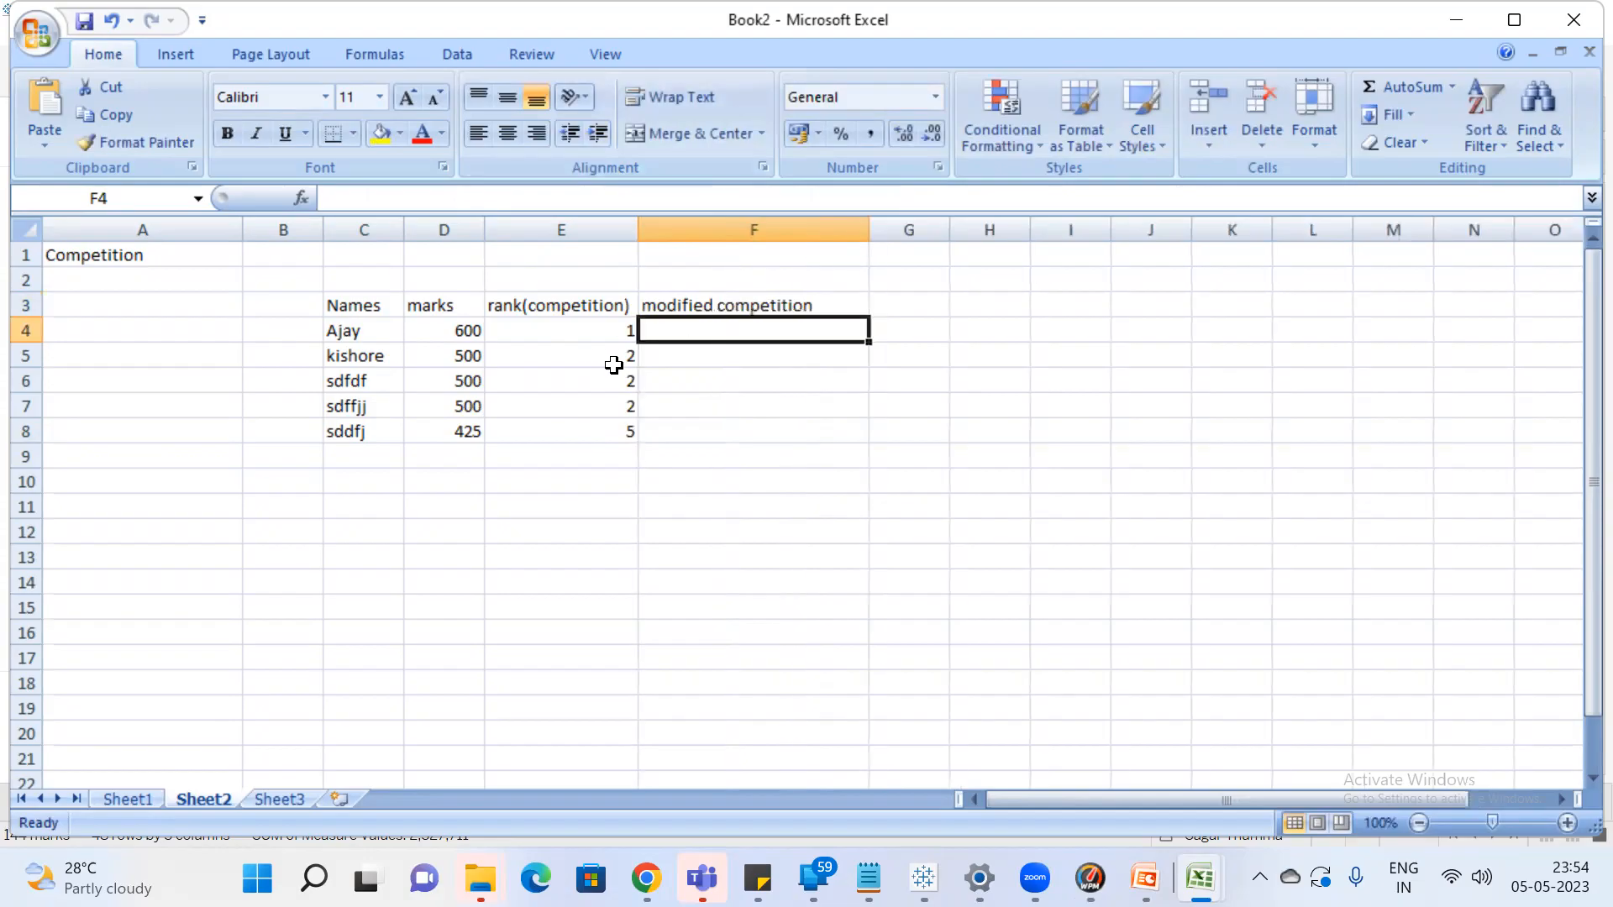
Enter the modified competition ranks 1, 4, 4, 4 and 5 in F4:F8
{"action": "left_click", "coordinate": [618, 361]}
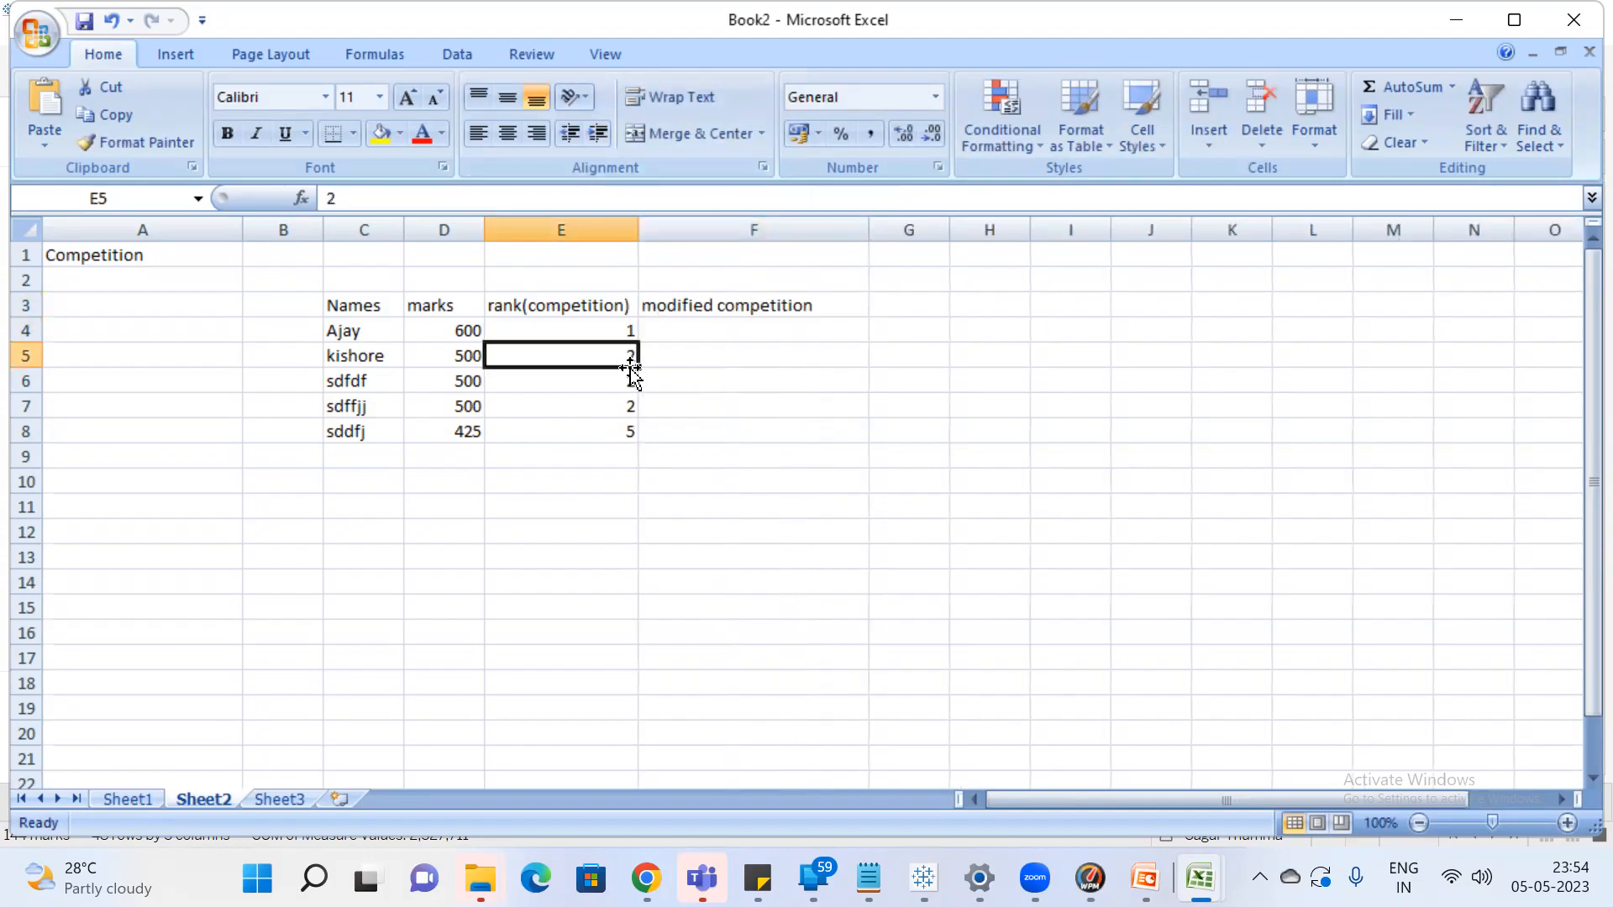
{"action": "left_click_drag", "start_coordinate": [594, 355], "coordinate": [593, 405]}
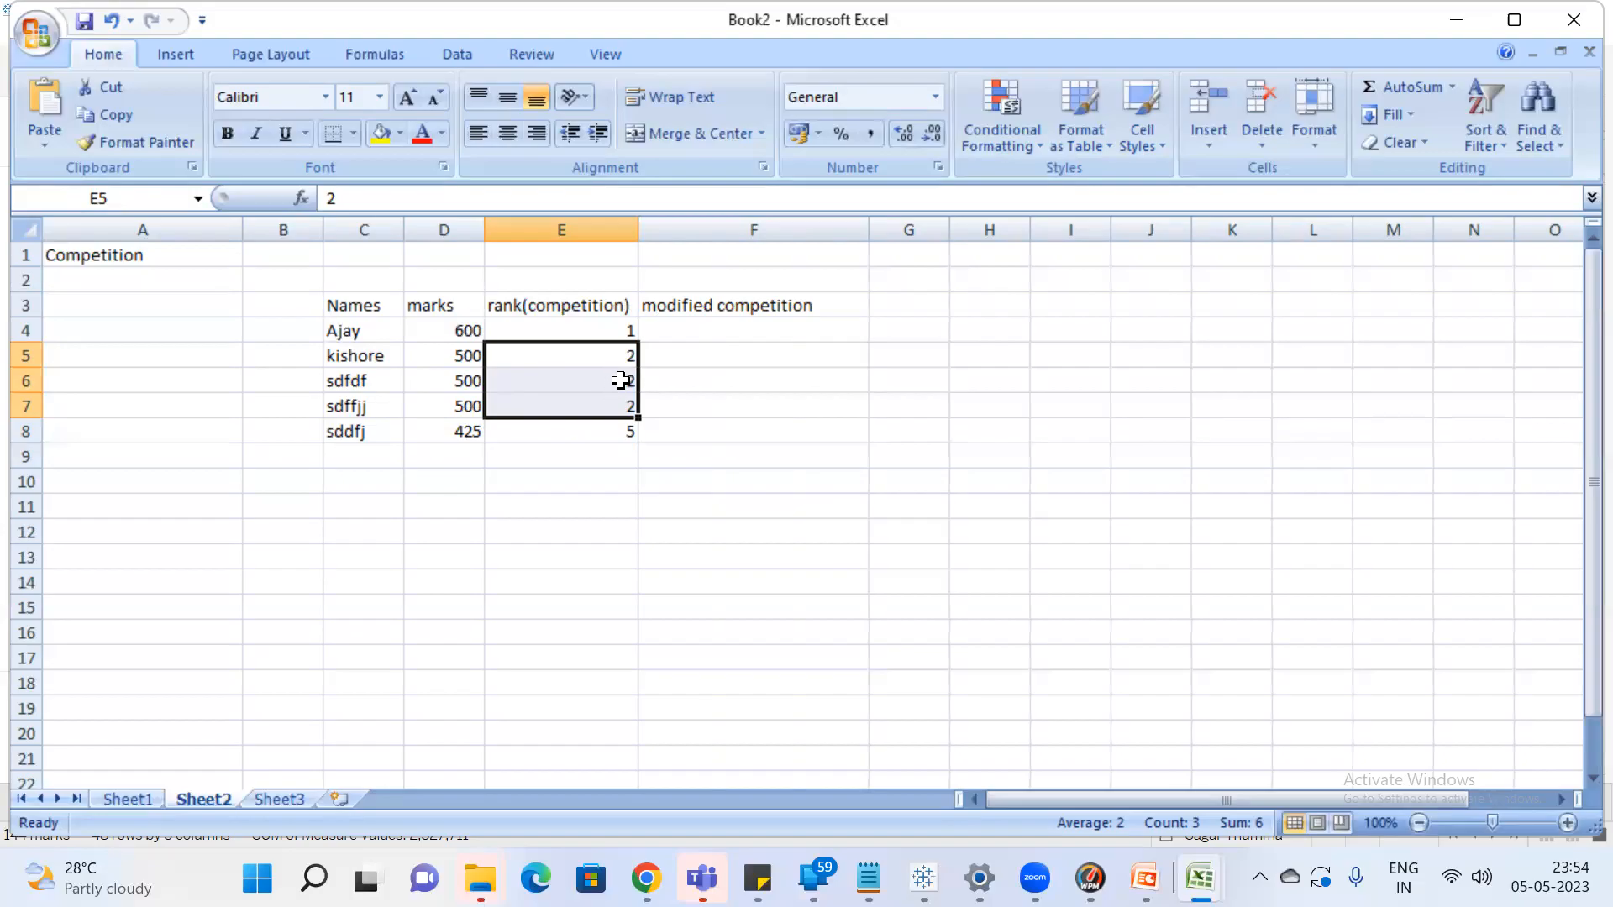
{"action": "left_click", "coordinate": [709, 332]}
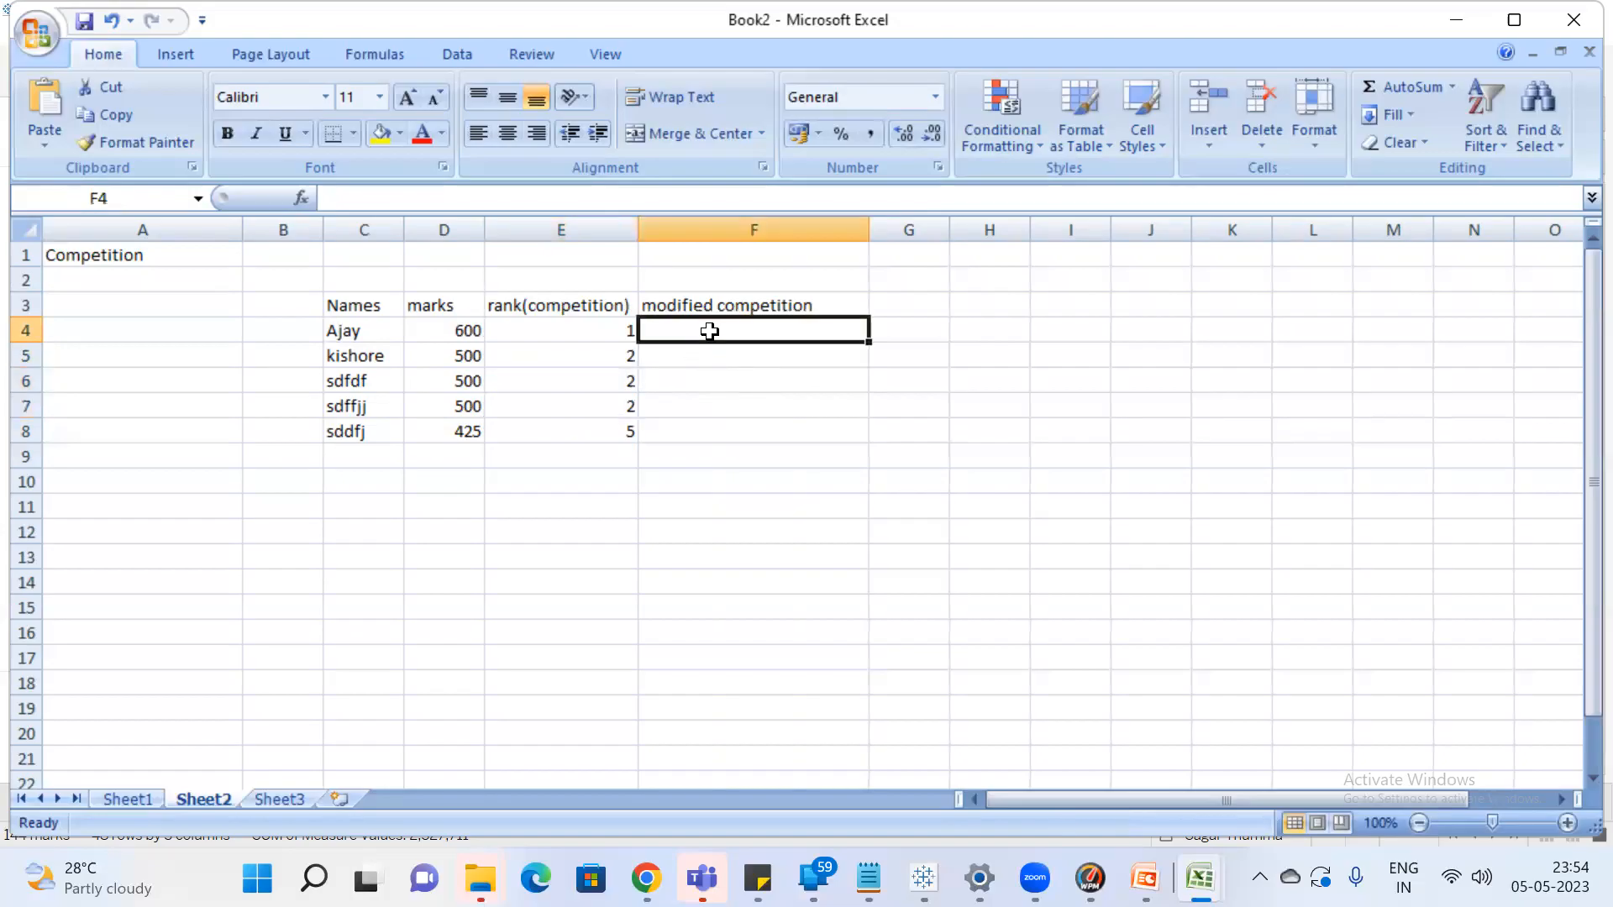
{"action": "type", "text": "1"}
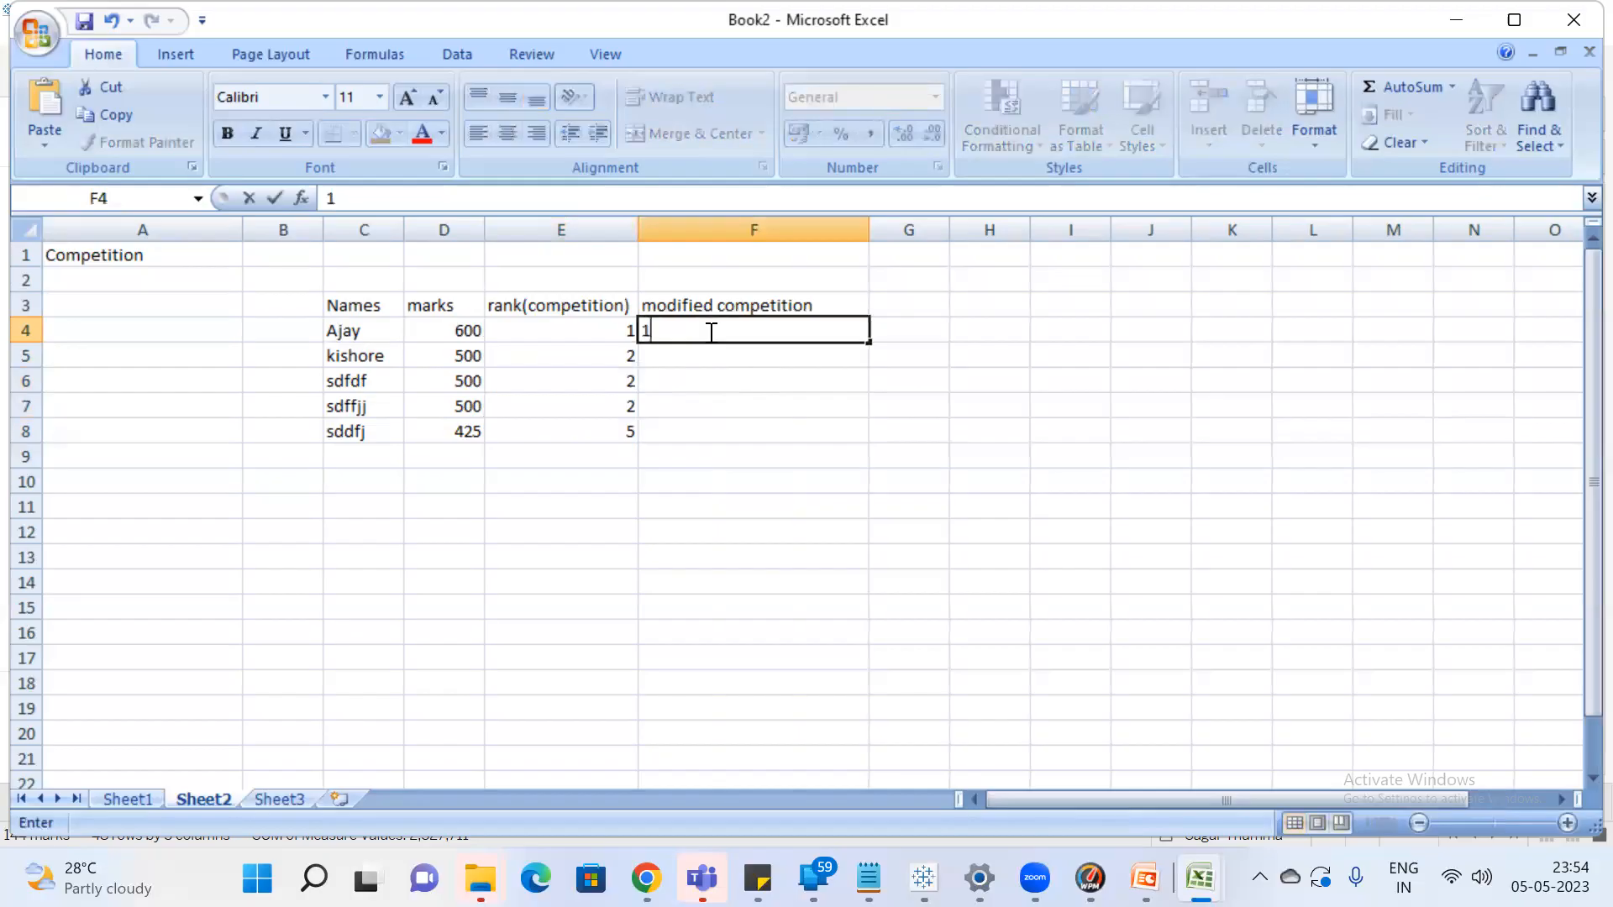
{"action": "key", "text": "Return"}
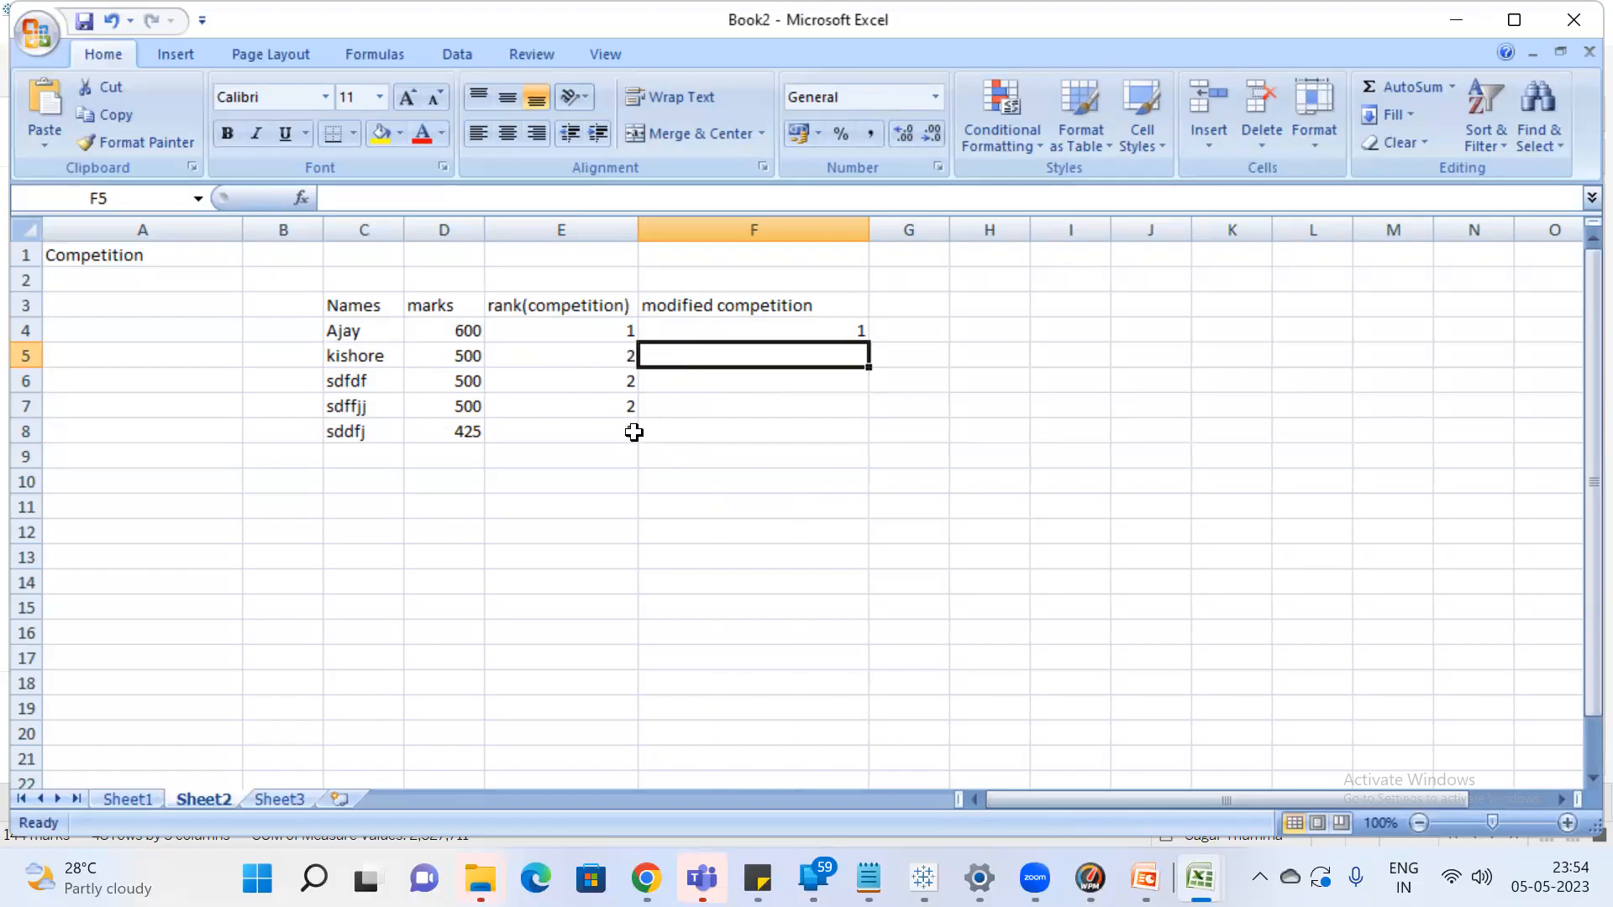
{"action": "type", "text": "4"}
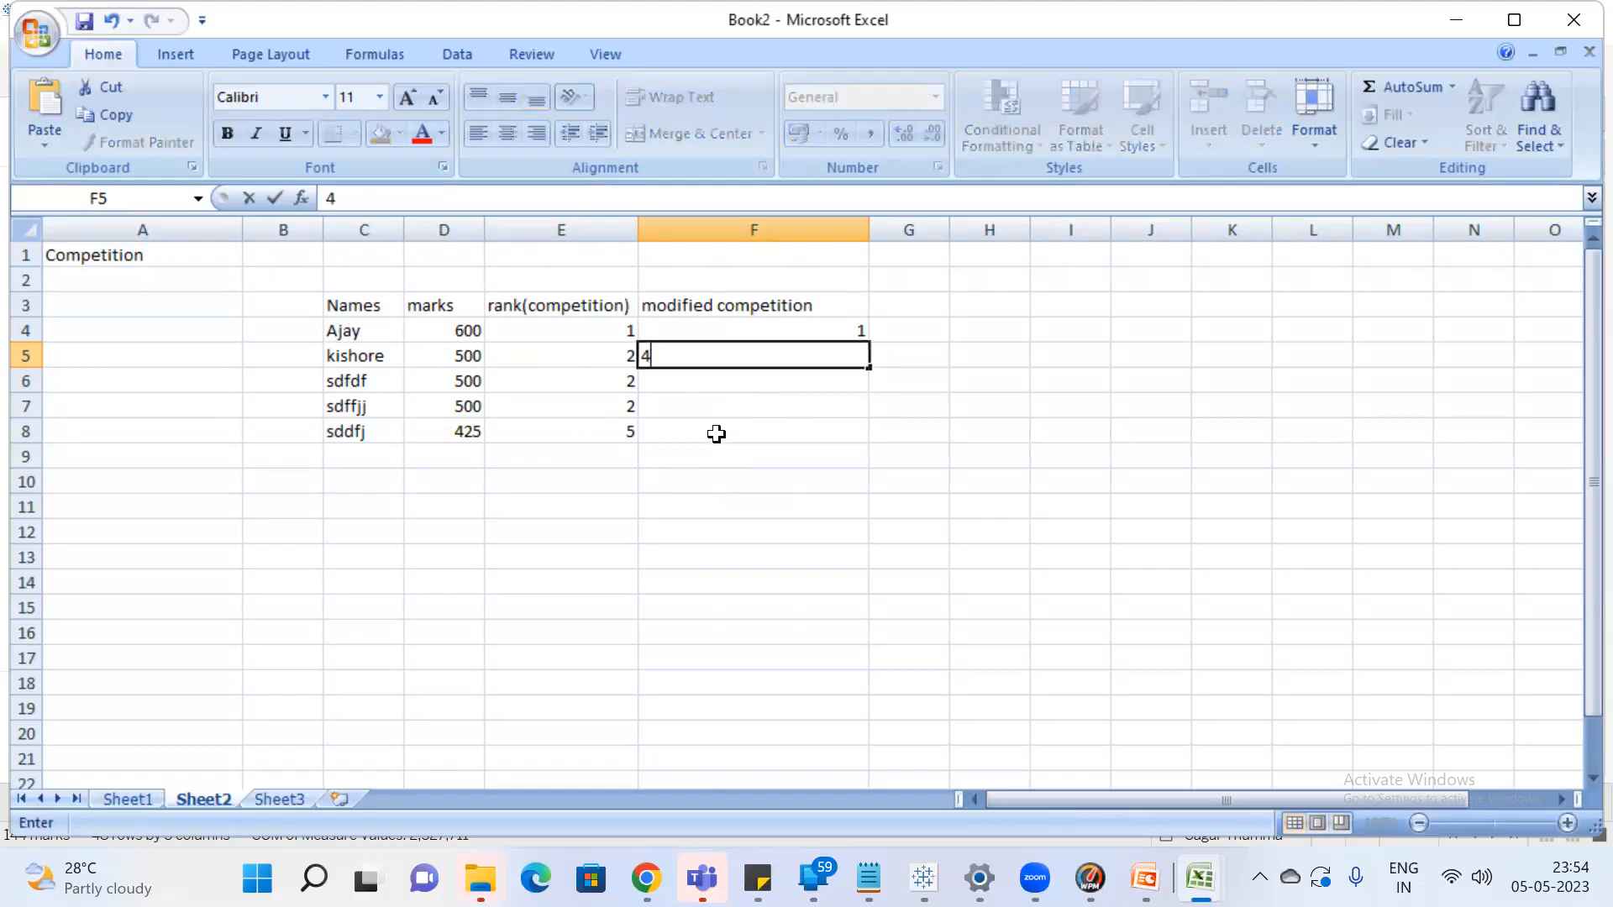
{"action": "key", "text": "Return"}
{"action": "type", "text": "4"}
{"action": "left_click", "coordinate": [731, 420]}
{"action": "left_click", "coordinate": [738, 405]}
{"action": "type", "text": "4"}
{"action": "key", "text": "Return"}
{"action": "type", "text": "5"}
{"action": "key", "text": "Return"}
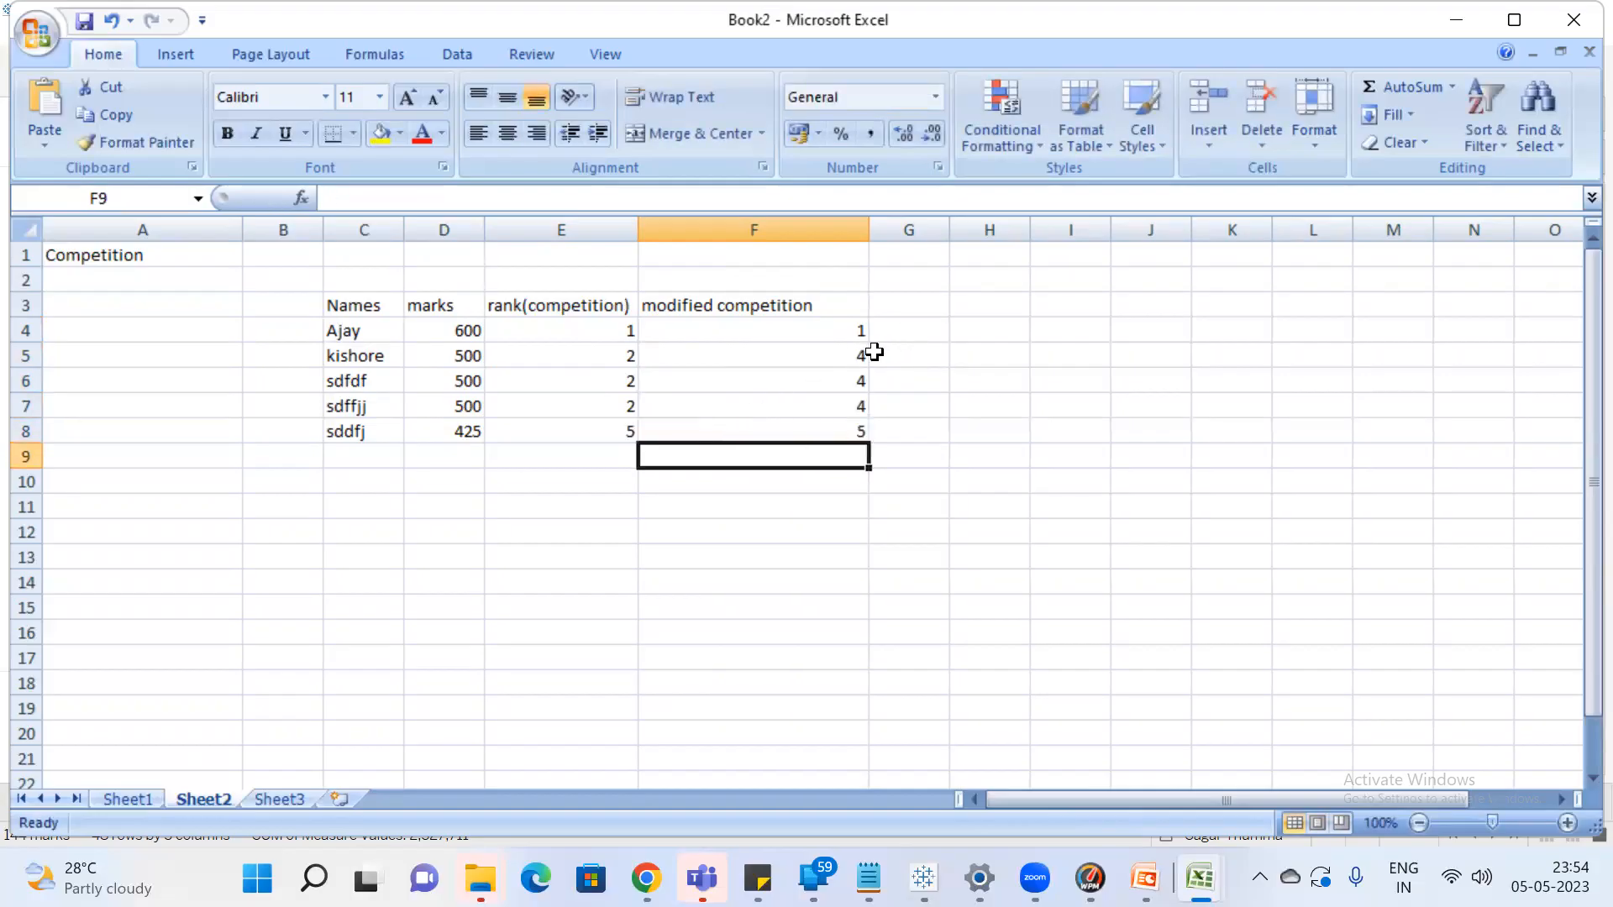
Compare the tied ranks in E5:E7 of the rank(competition) column with those in F5:F7 of the modified competition column
{"action": "left_click", "coordinate": [582, 363]}
{"action": "left_click_drag", "start_coordinate": [581, 363], "coordinate": [607, 404]}
{"action": "left_click", "coordinate": [609, 359]}
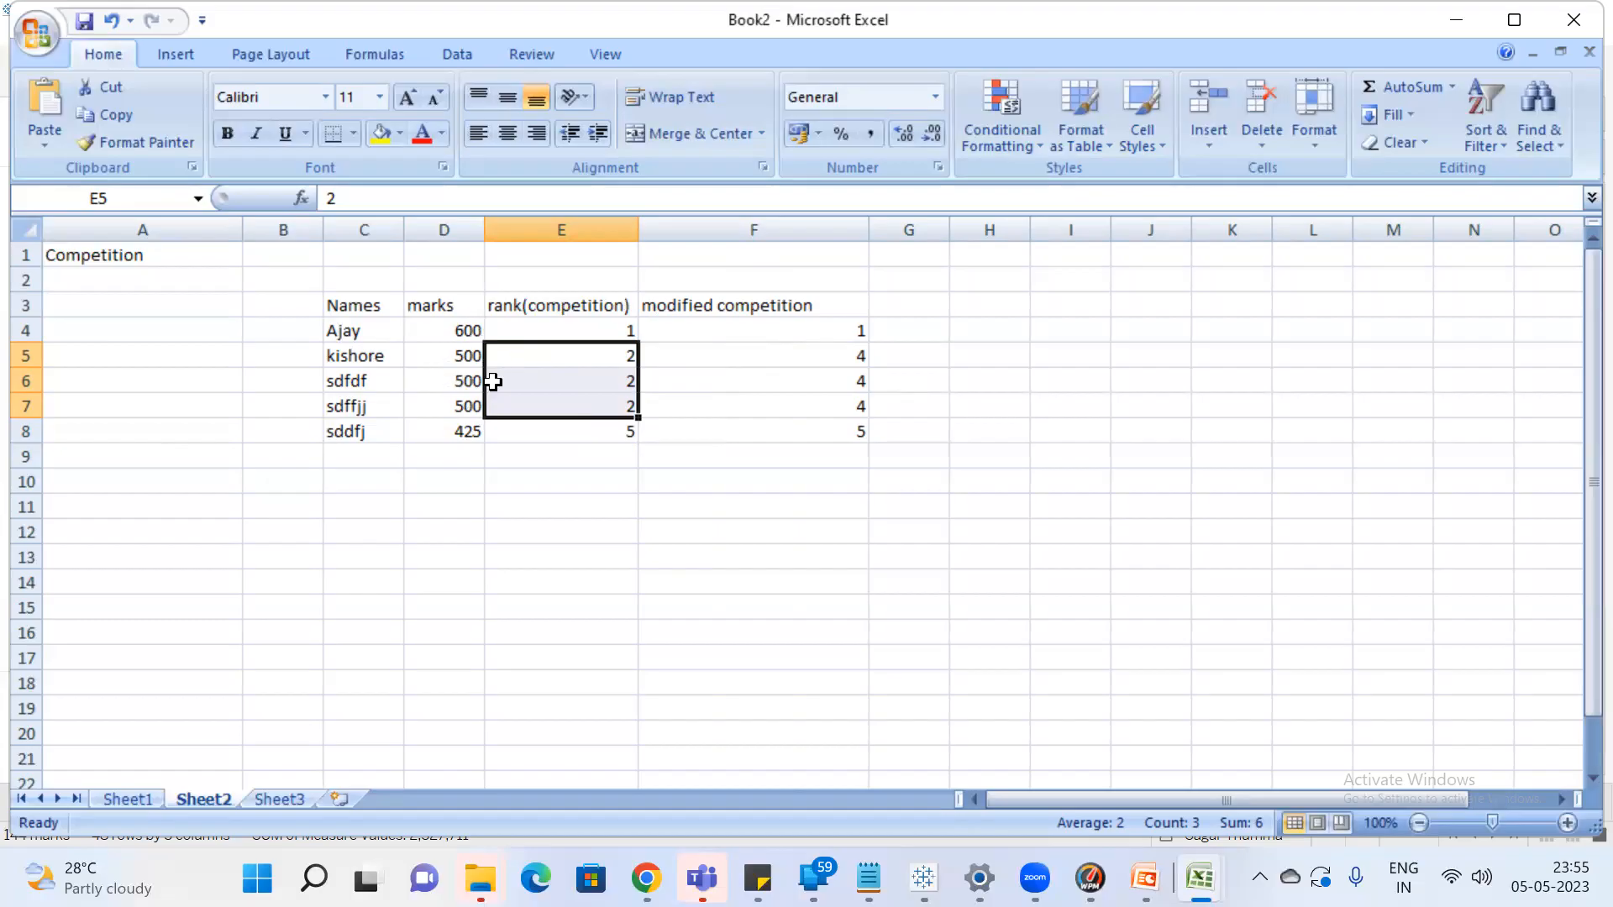
{"action": "left_click", "coordinate": [857, 432]}
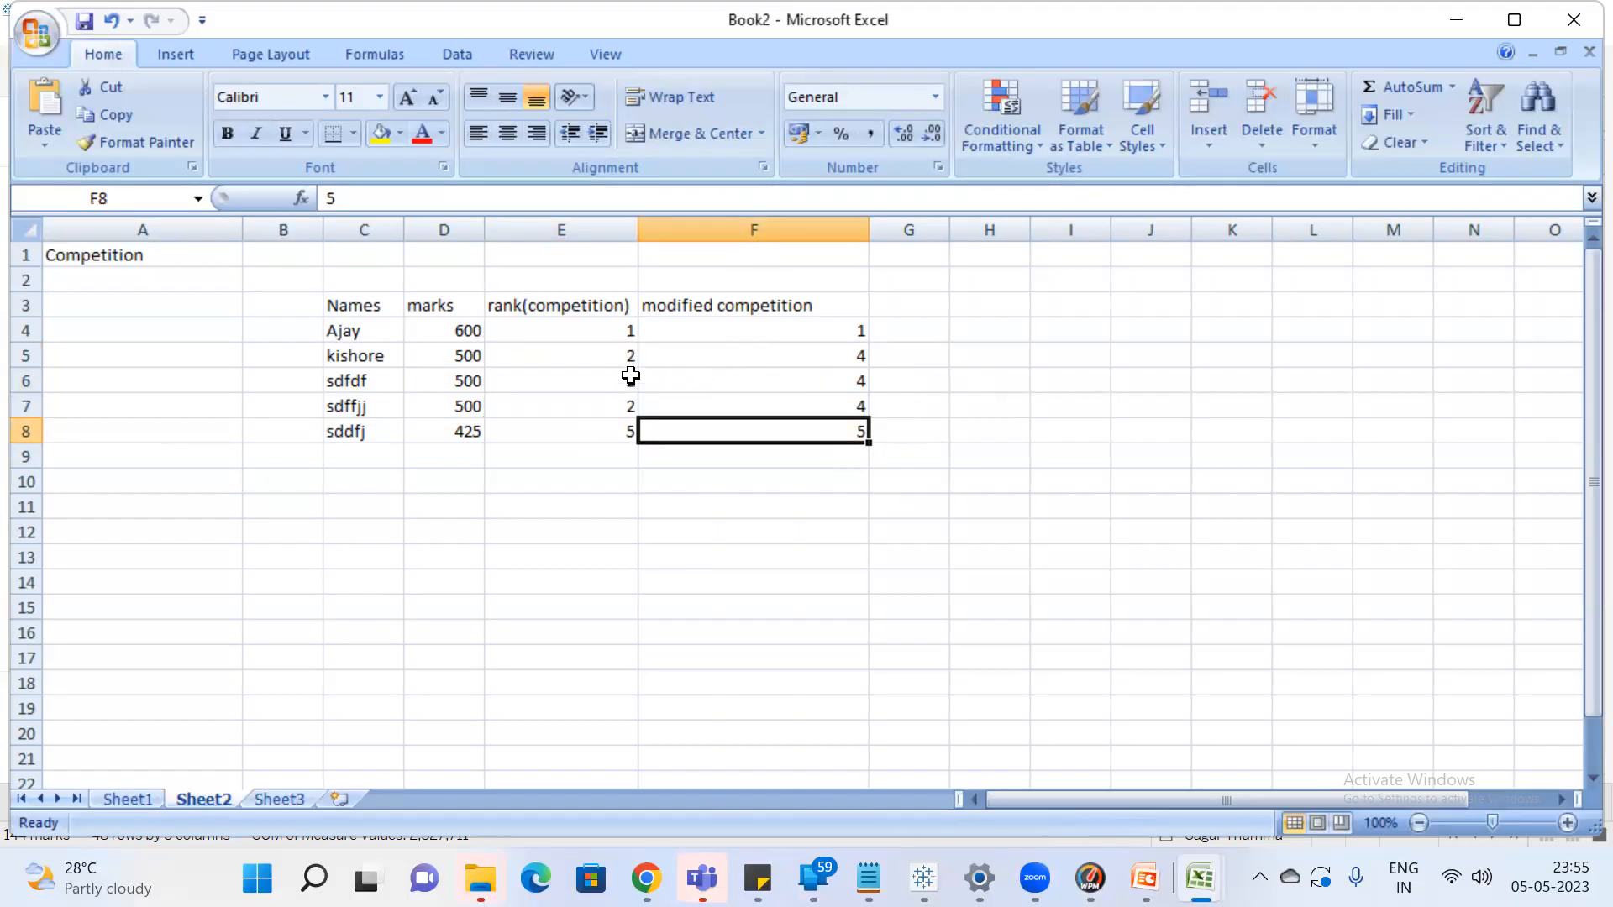
{"action": "left_click_drag", "start_coordinate": [626, 359], "coordinate": [622, 406]}
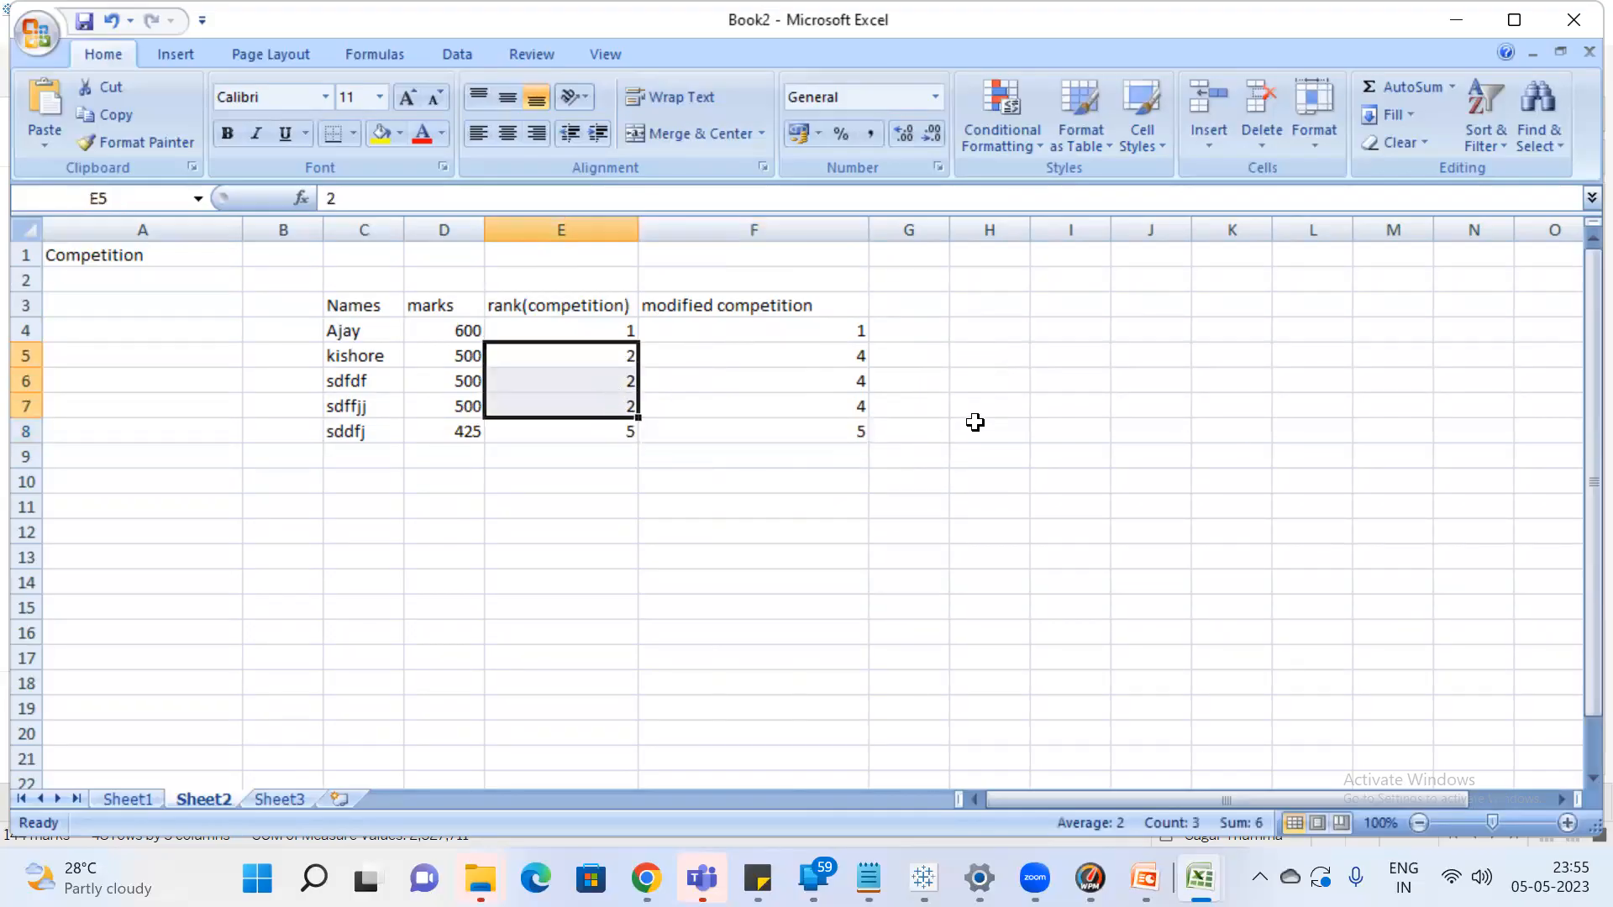
{"action": "left_click_drag", "start_coordinate": [853, 359], "coordinate": [849, 406]}
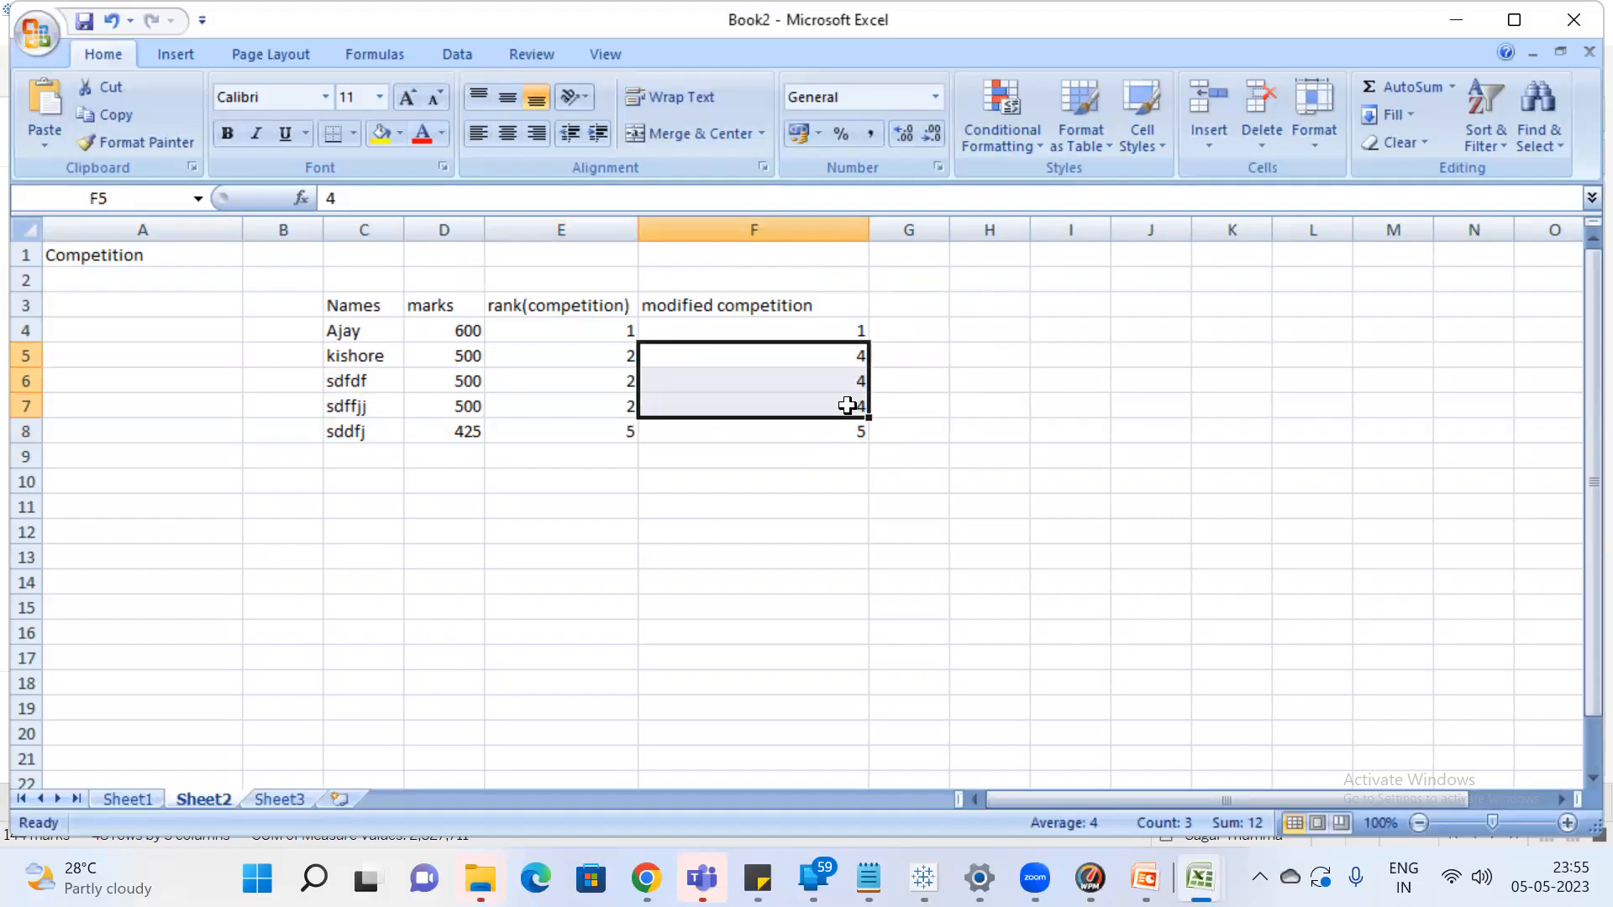
Look up the rank types in Tableau's Table Calculation dialog and add the header Dense in G3 of the Excel sheet
{"action": "key", "text": "alt+Tab"}
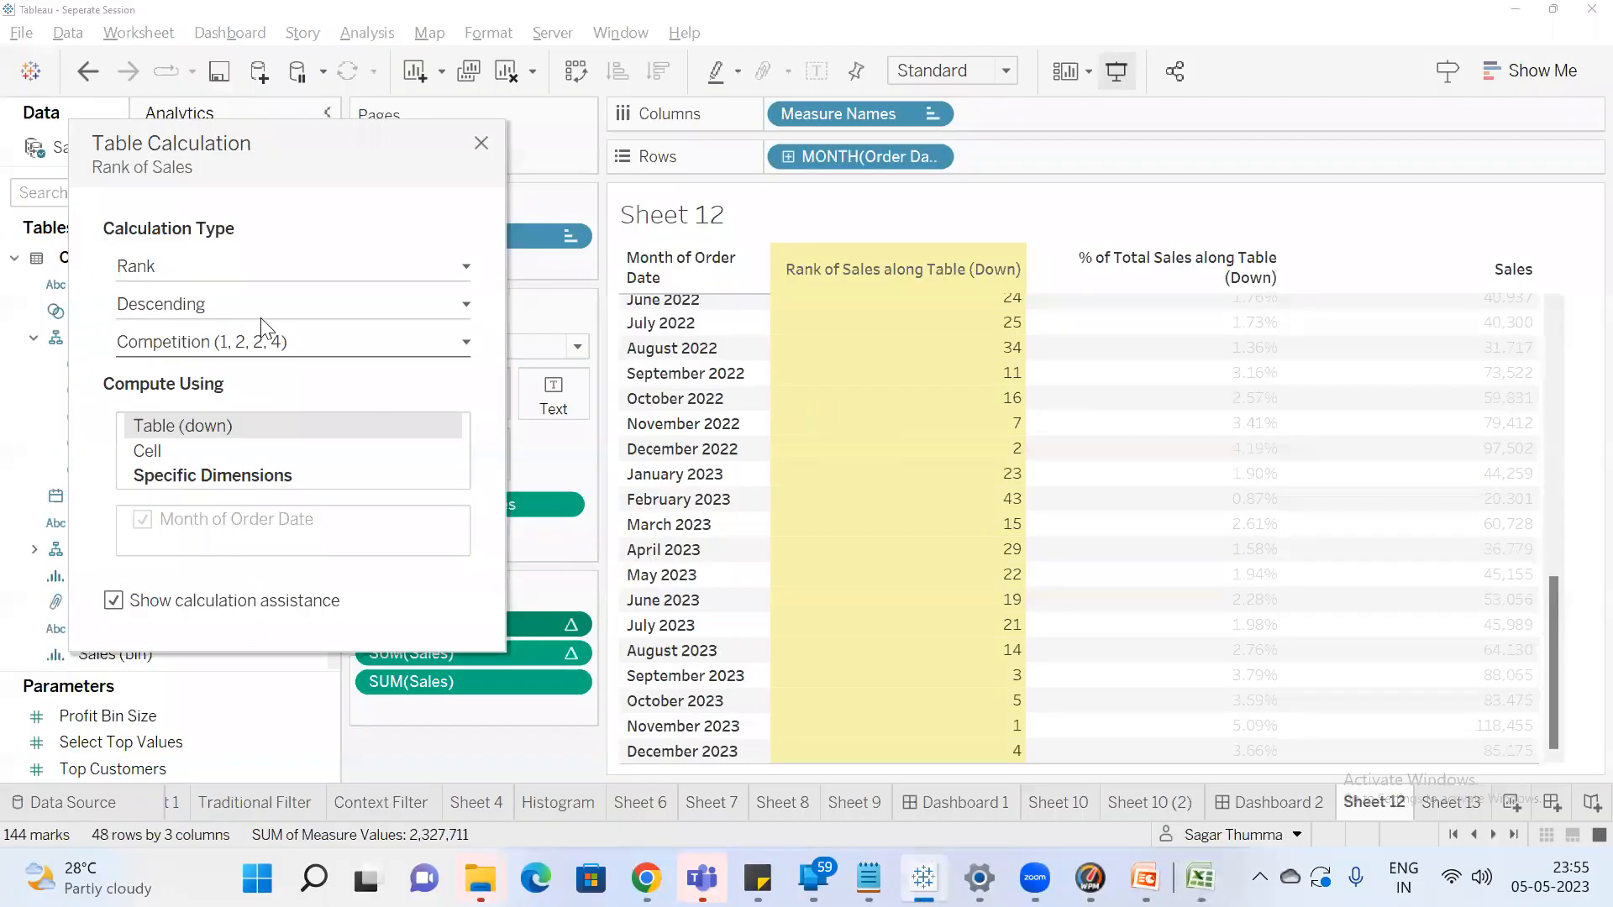
{"action": "left_click", "coordinate": [267, 342]}
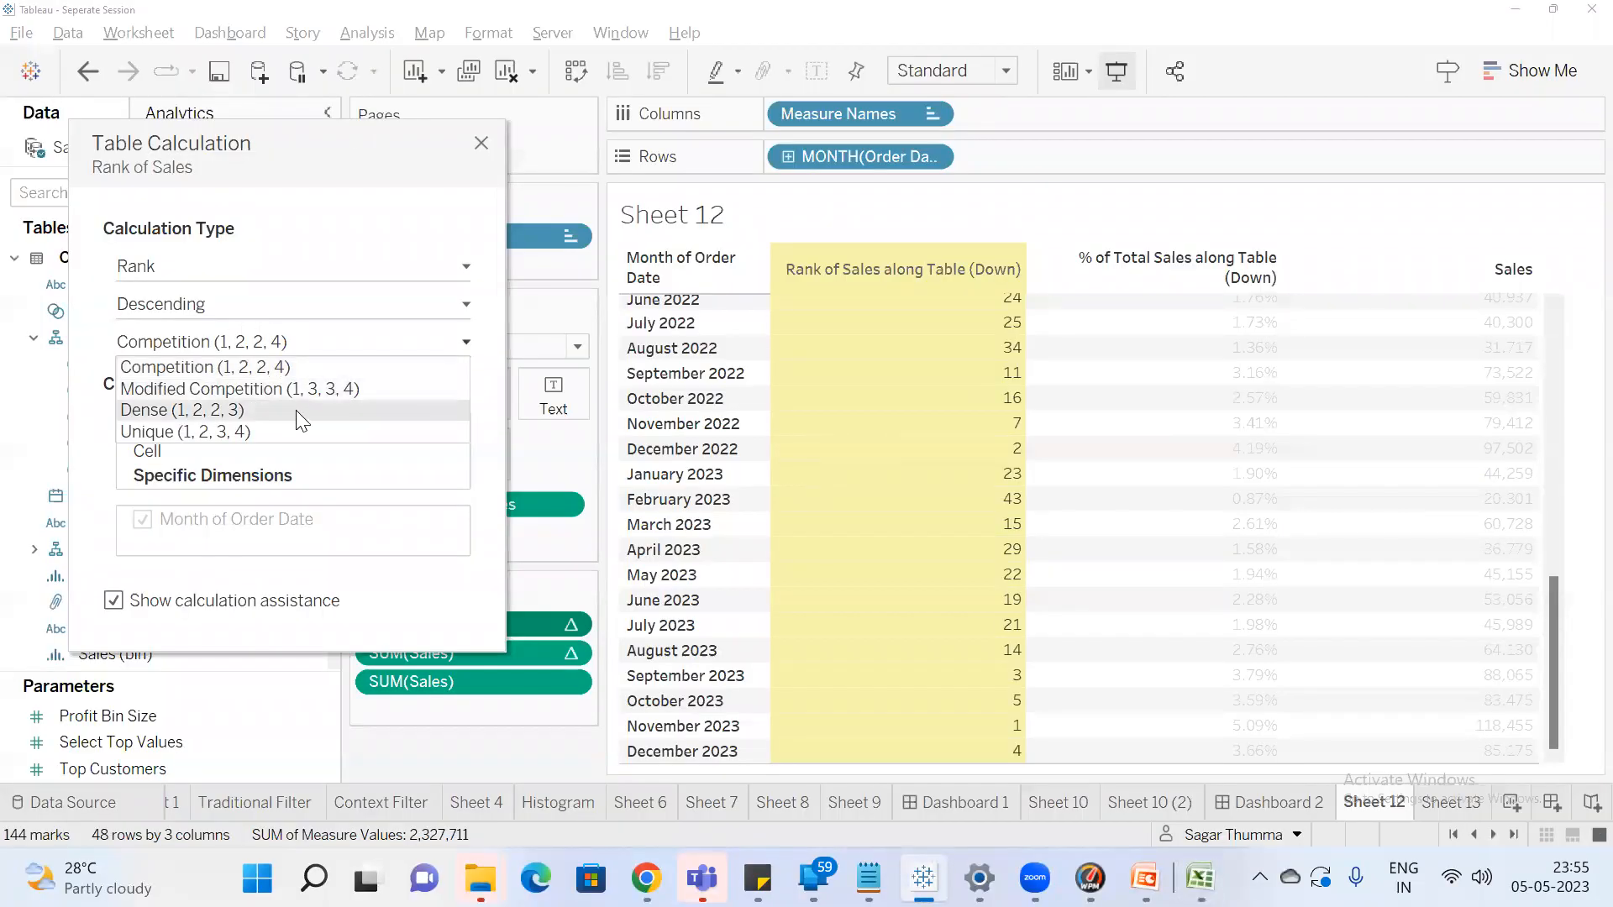
{"action": "key", "text": "alt+Tab"}
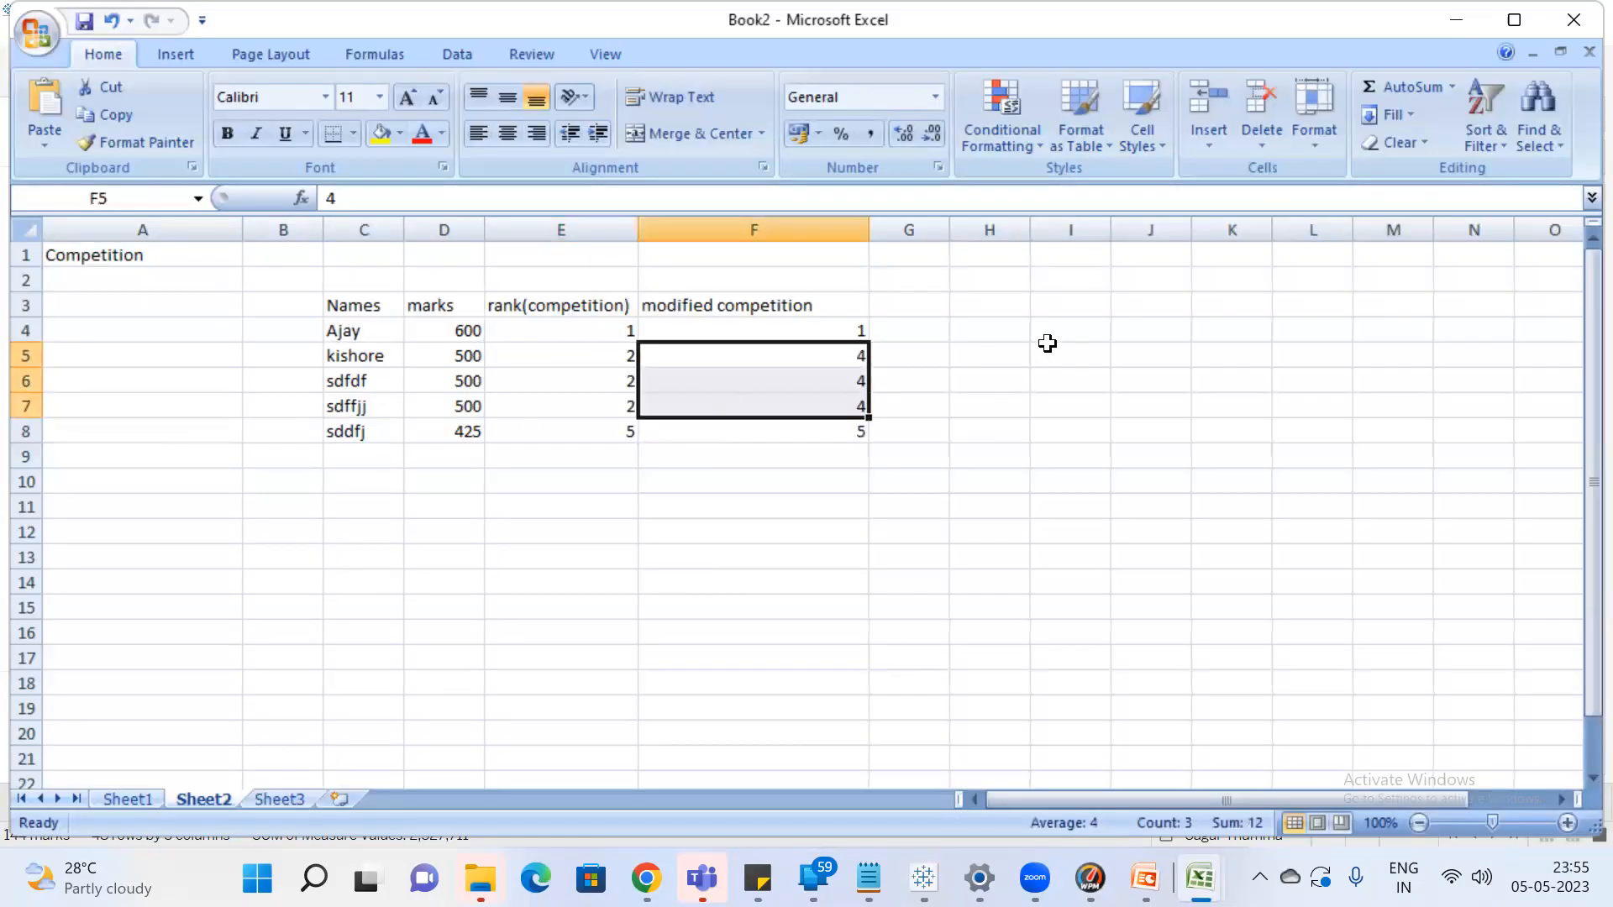
{"action": "left_click", "coordinate": [927, 305]}
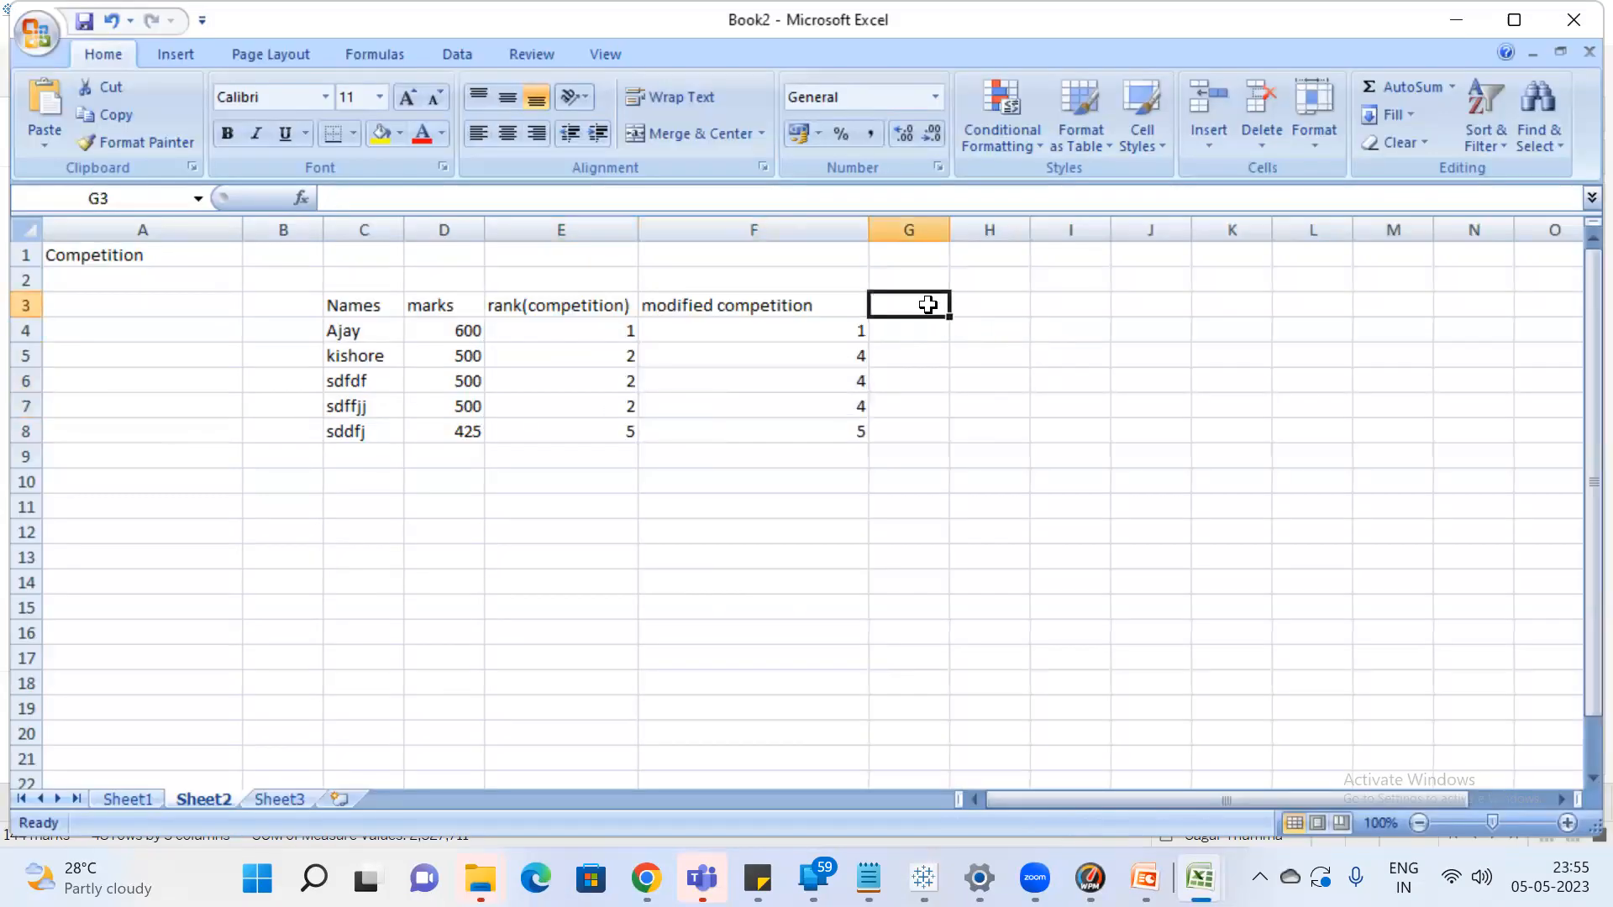
{"action": "type", "text": "Dense"}
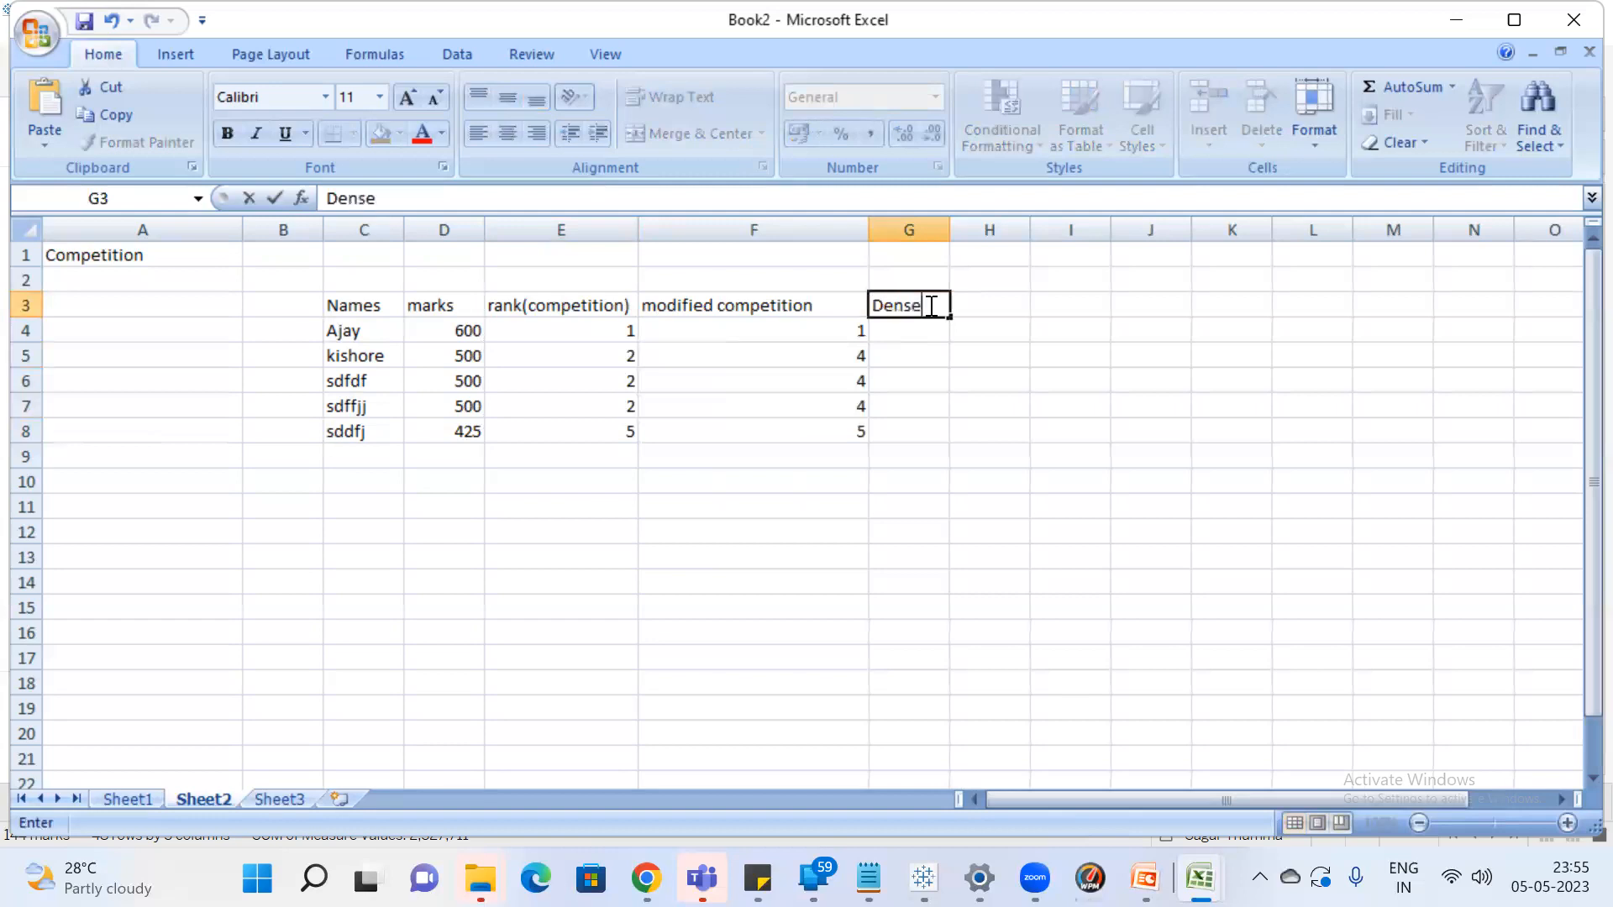
{"action": "key", "text": "Return"}
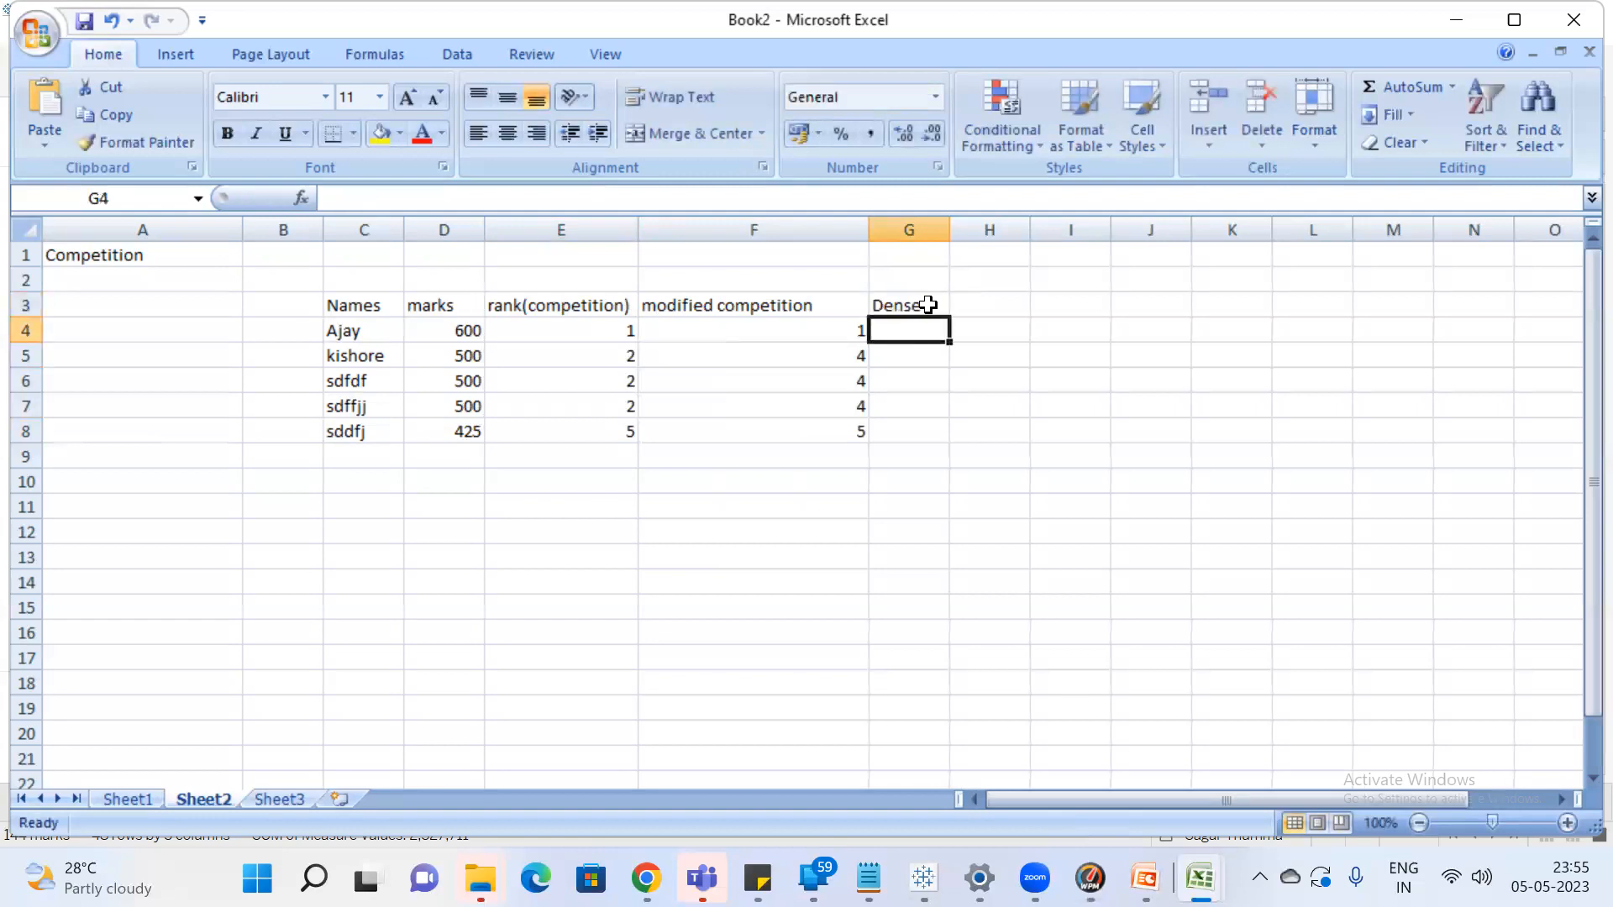
Insert a new column before the rank(competition) column and give it the header S.No in E3
{"action": "left_click", "coordinate": [598, 409]}
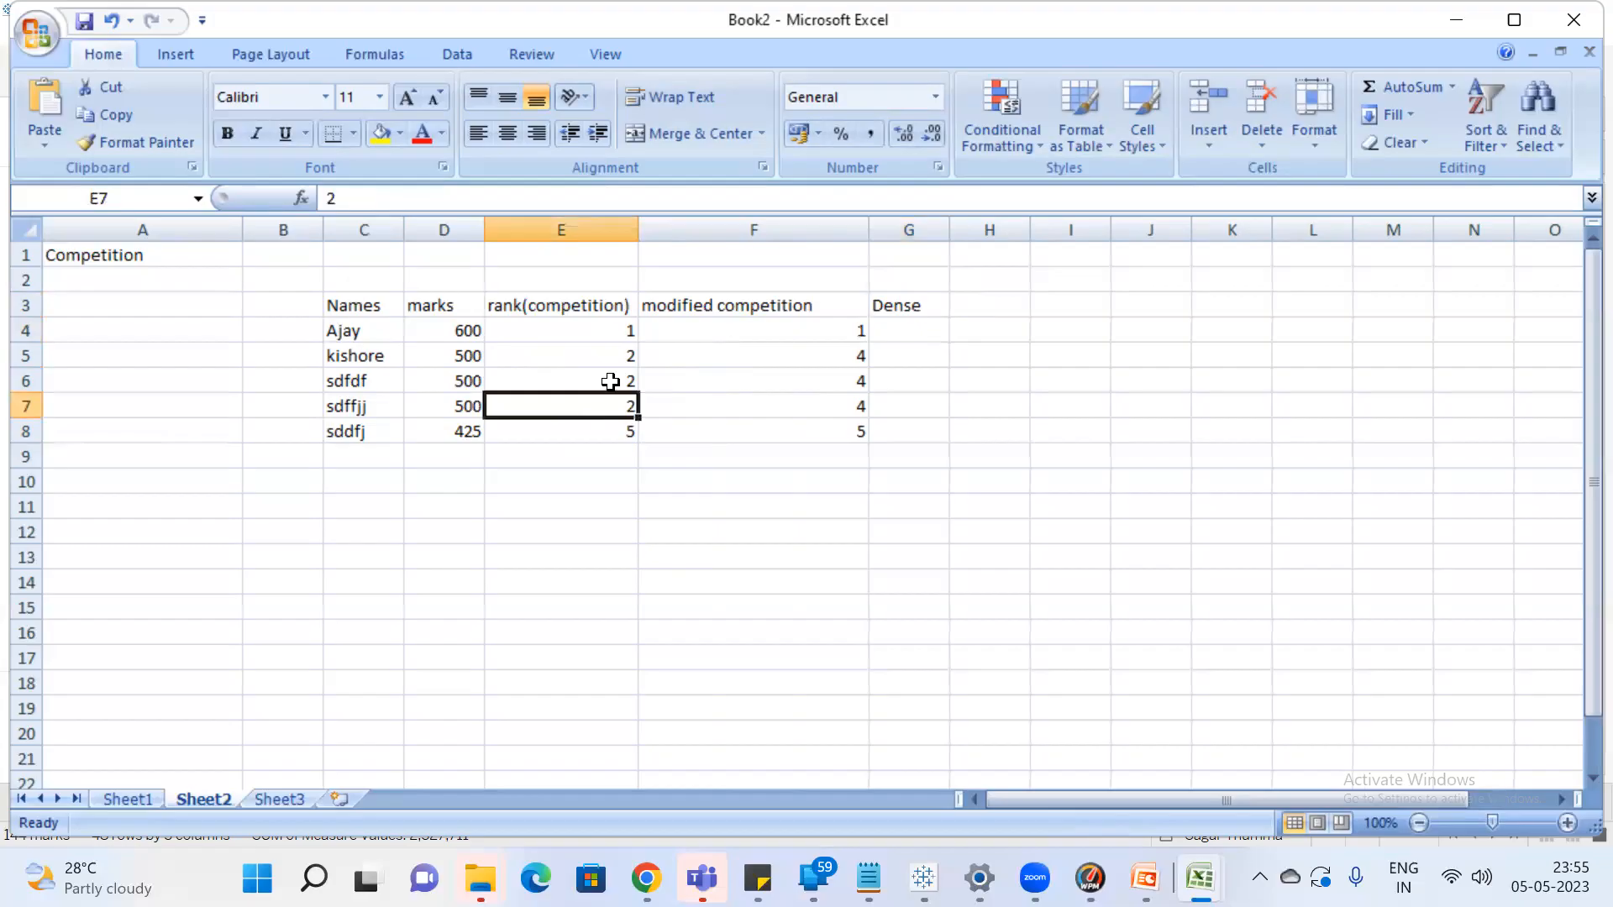
{"action": "left_click", "coordinate": [809, 372]}
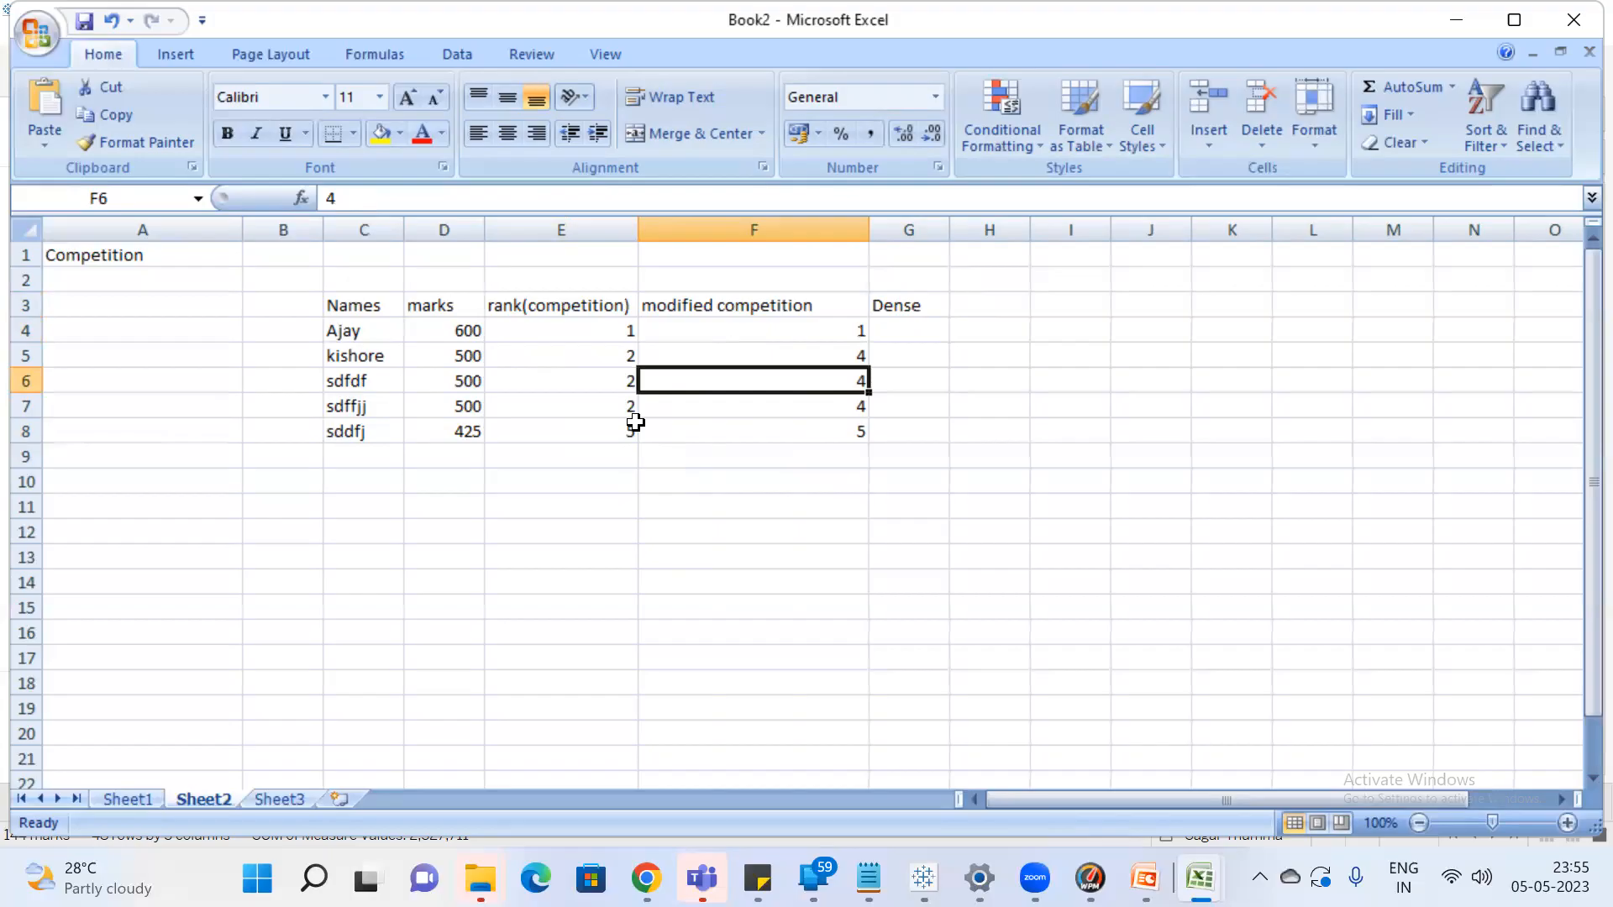
{"action": "left_click", "coordinate": [563, 229]}
{"action": "right_click", "coordinate": [569, 229]}
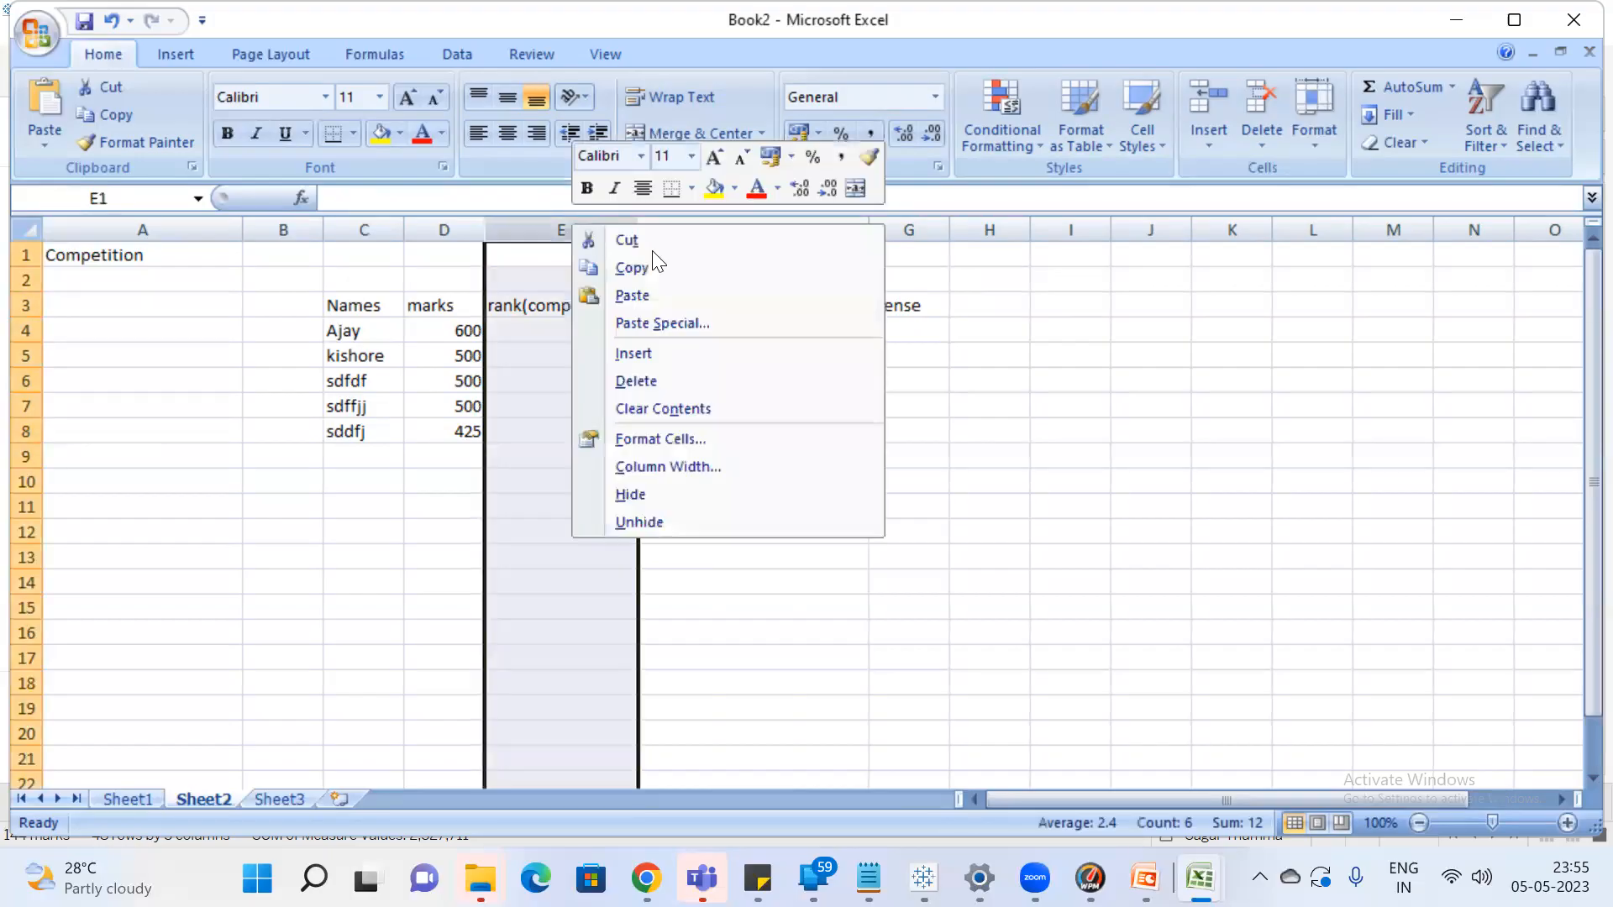
{"action": "left_click", "coordinate": [645, 353]}
{"action": "left_click", "coordinate": [520, 304]}
{"action": "type", "text": "S.o"}
{"action": "key", "text": "BackSpace"}
{"action": "type", "text": "No"}
{"action": "key", "text": "Return"}
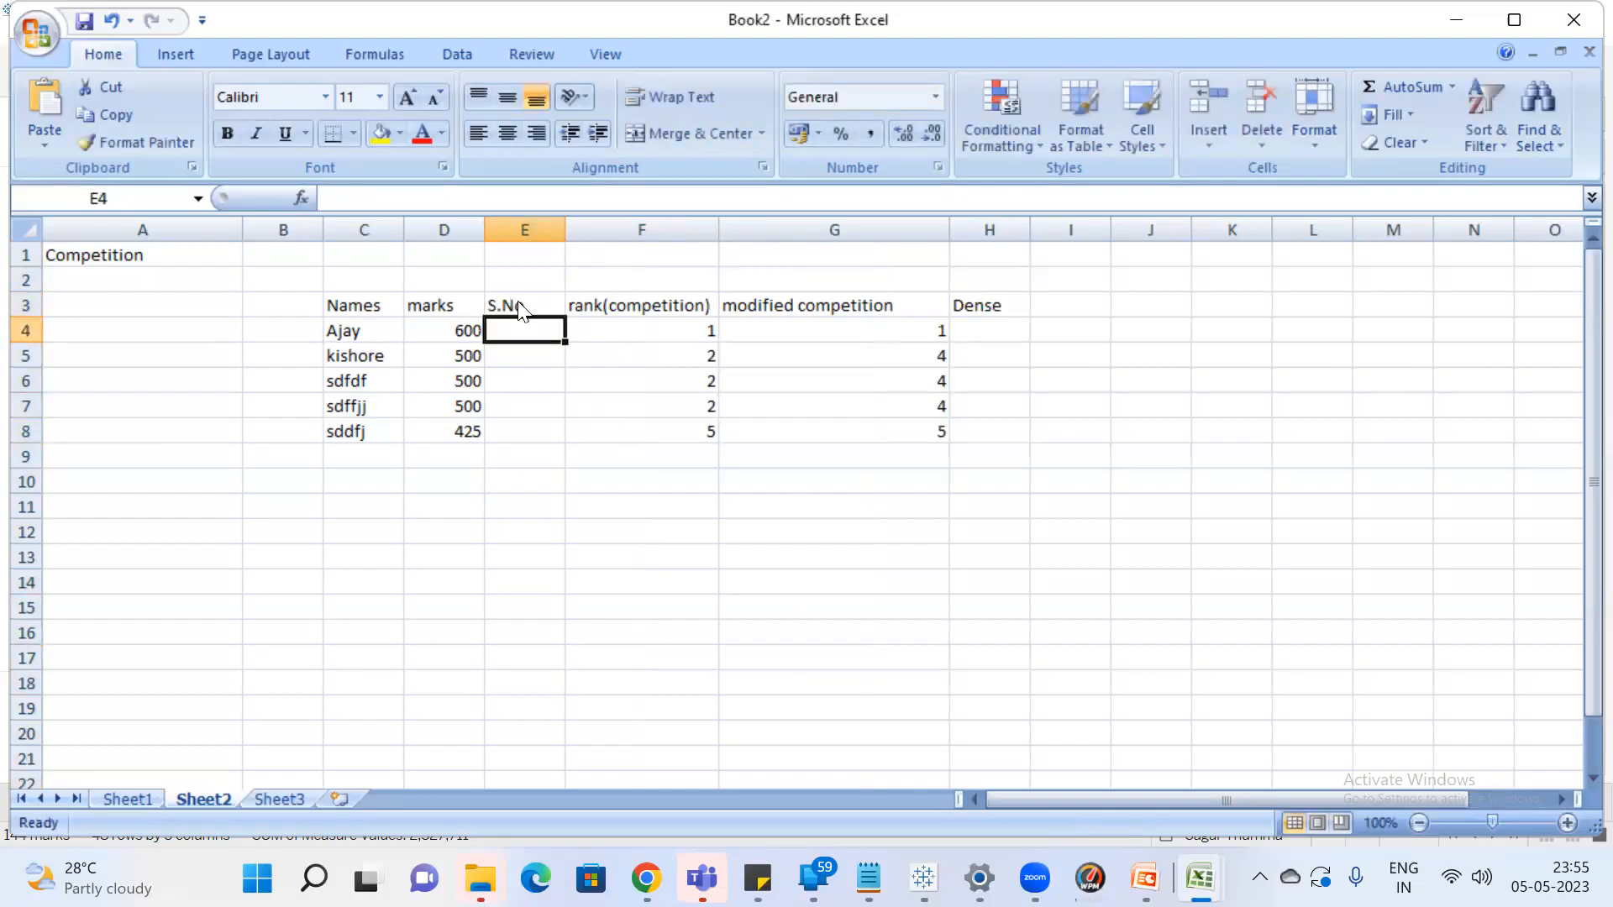
Number the rows 1 to 5 in E4:E8 of the S.No column
{"action": "type", "text": "1"}
{"action": "key", "text": "Return"}
{"action": "type", "text": "2"}
{"action": "key", "text": "Return"}
{"action": "type", "text": "3"}
{"action": "key", "text": "Return"}
{"action": "type", "text": "4"}
{"action": "key", "text": "Return"}
{"action": "type", "text": "5"}
{"action": "key", "text": "Return"}
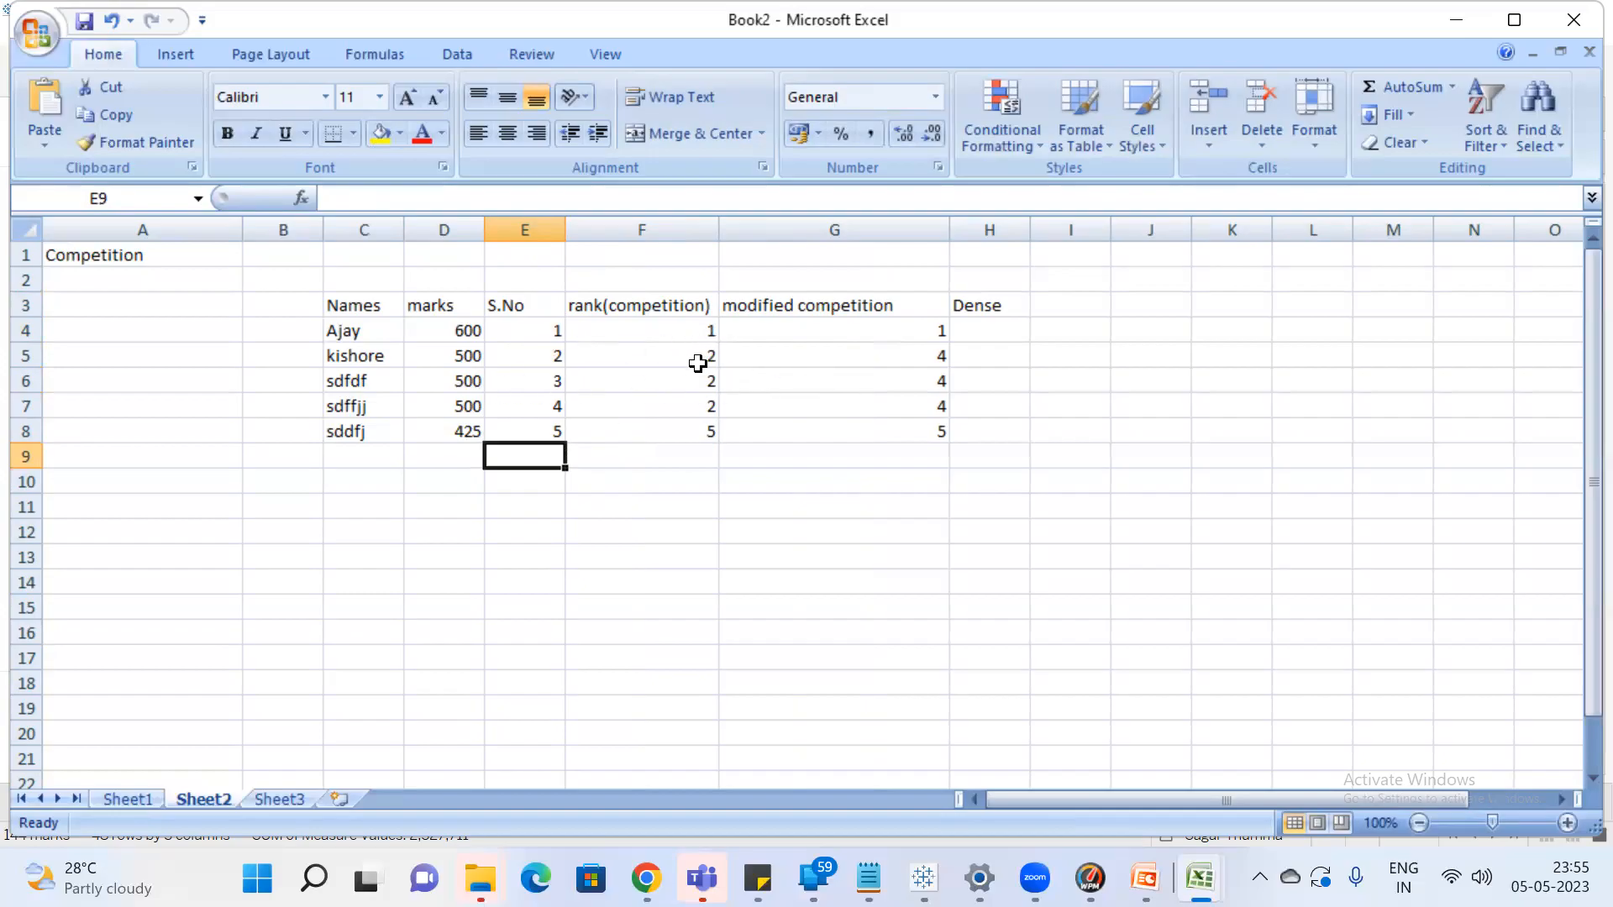
Highlight the serial numbers in E5 and E7 with a yellow fill to mark the first and last tied rows
{"action": "left_click_drag", "start_coordinate": [547, 359], "coordinate": [543, 406]}
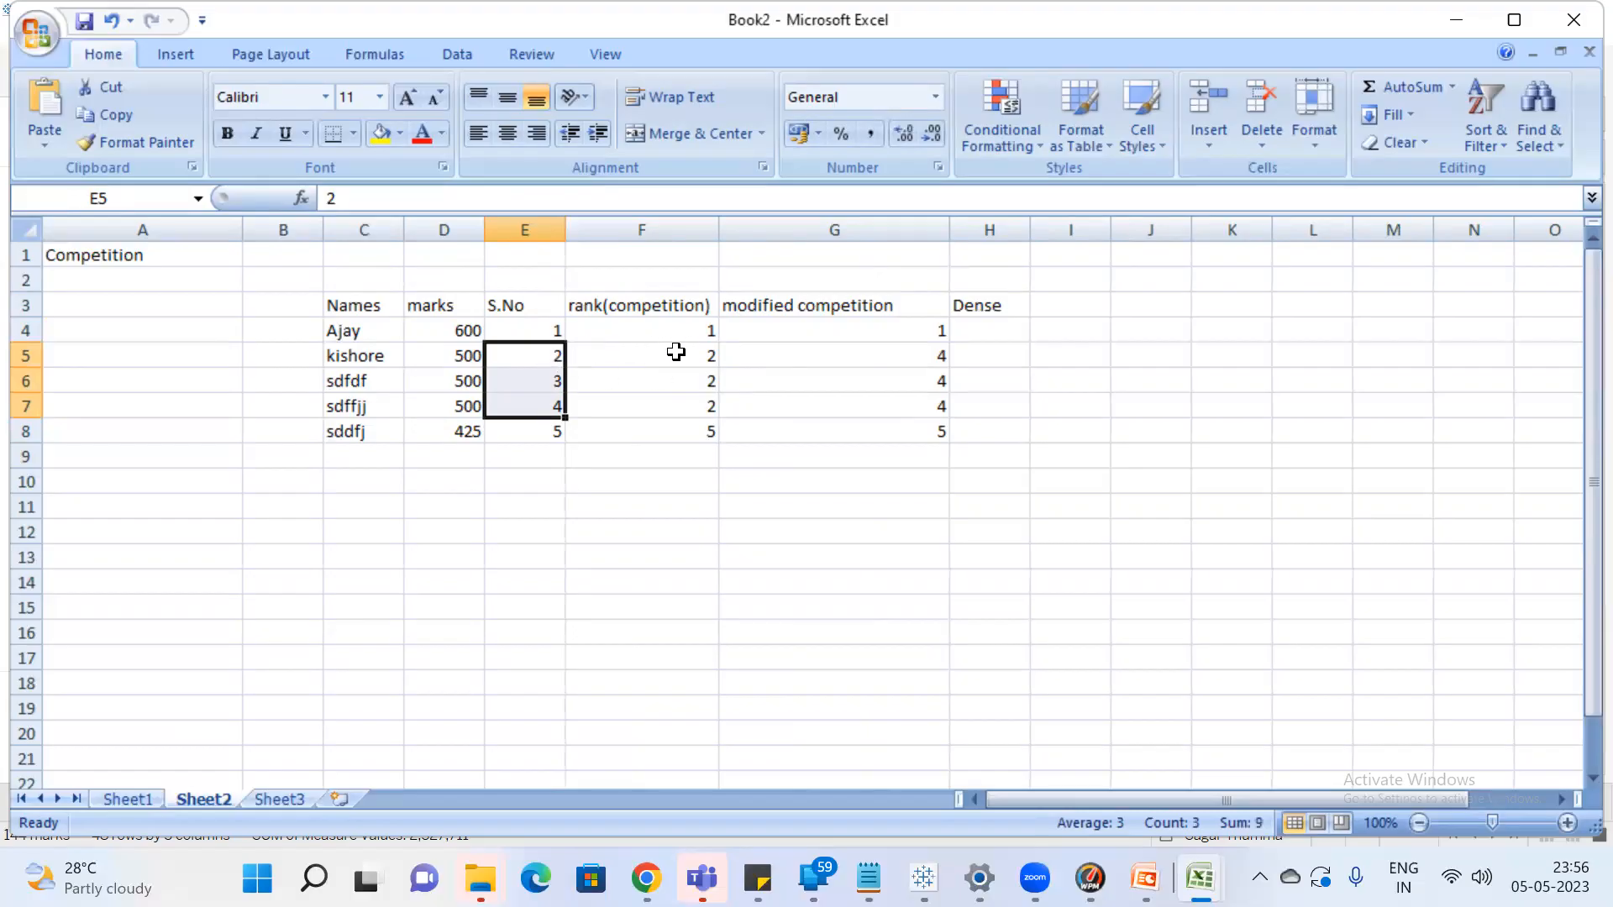
{"action": "left_click", "coordinate": [534, 355]}
{"action": "left_click", "coordinate": [378, 133]}
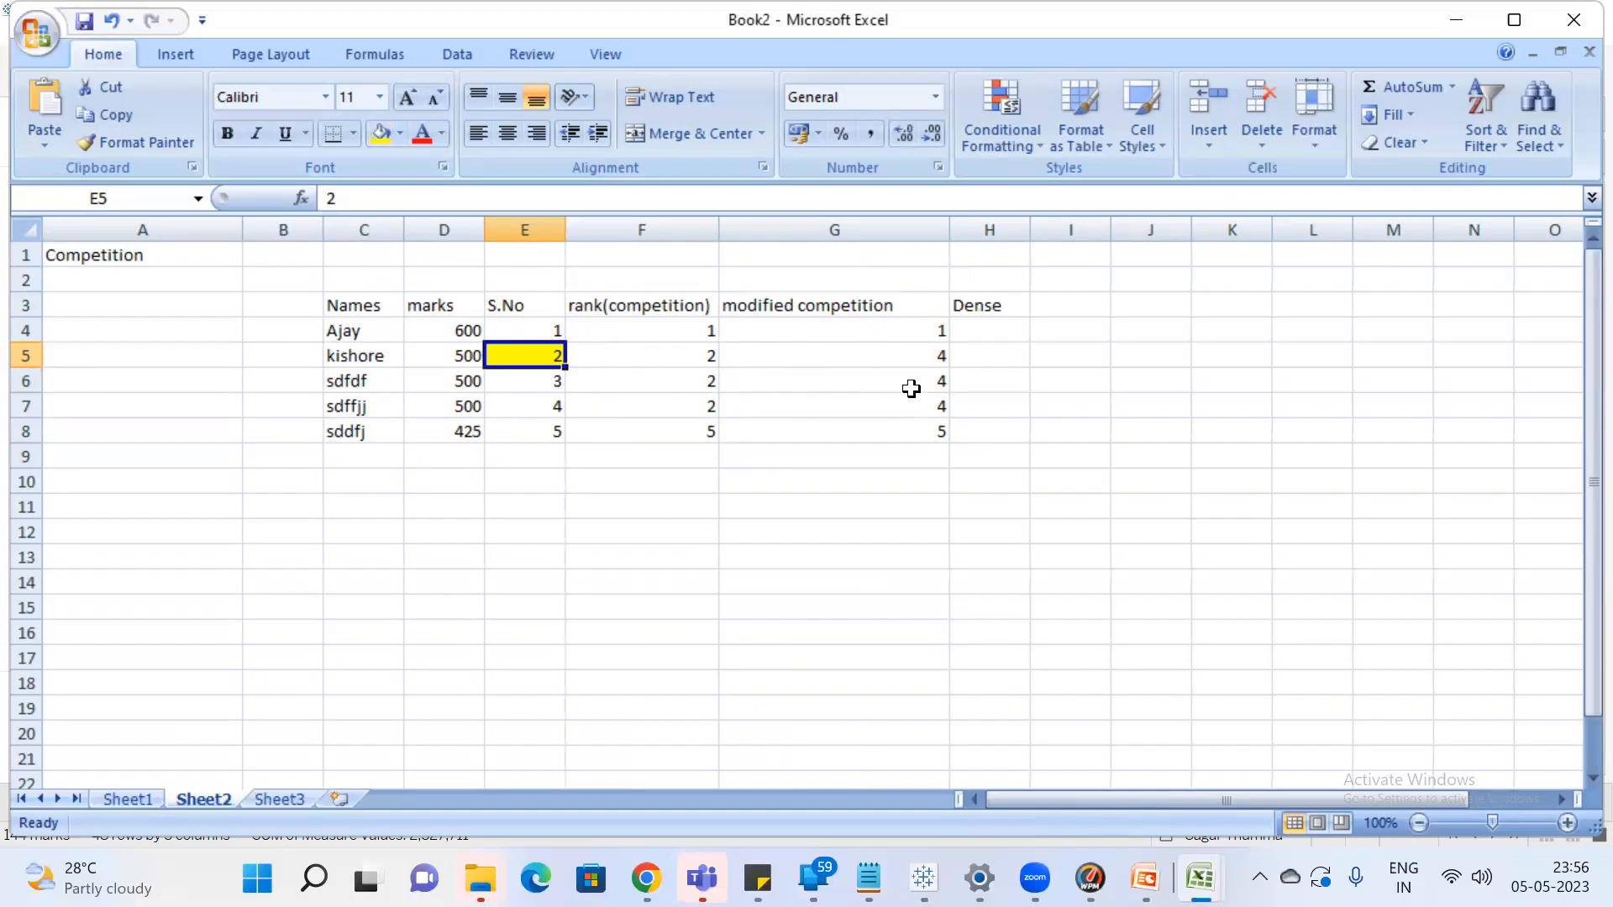
{"action": "left_click_drag", "start_coordinate": [897, 356], "coordinate": [790, 412]}
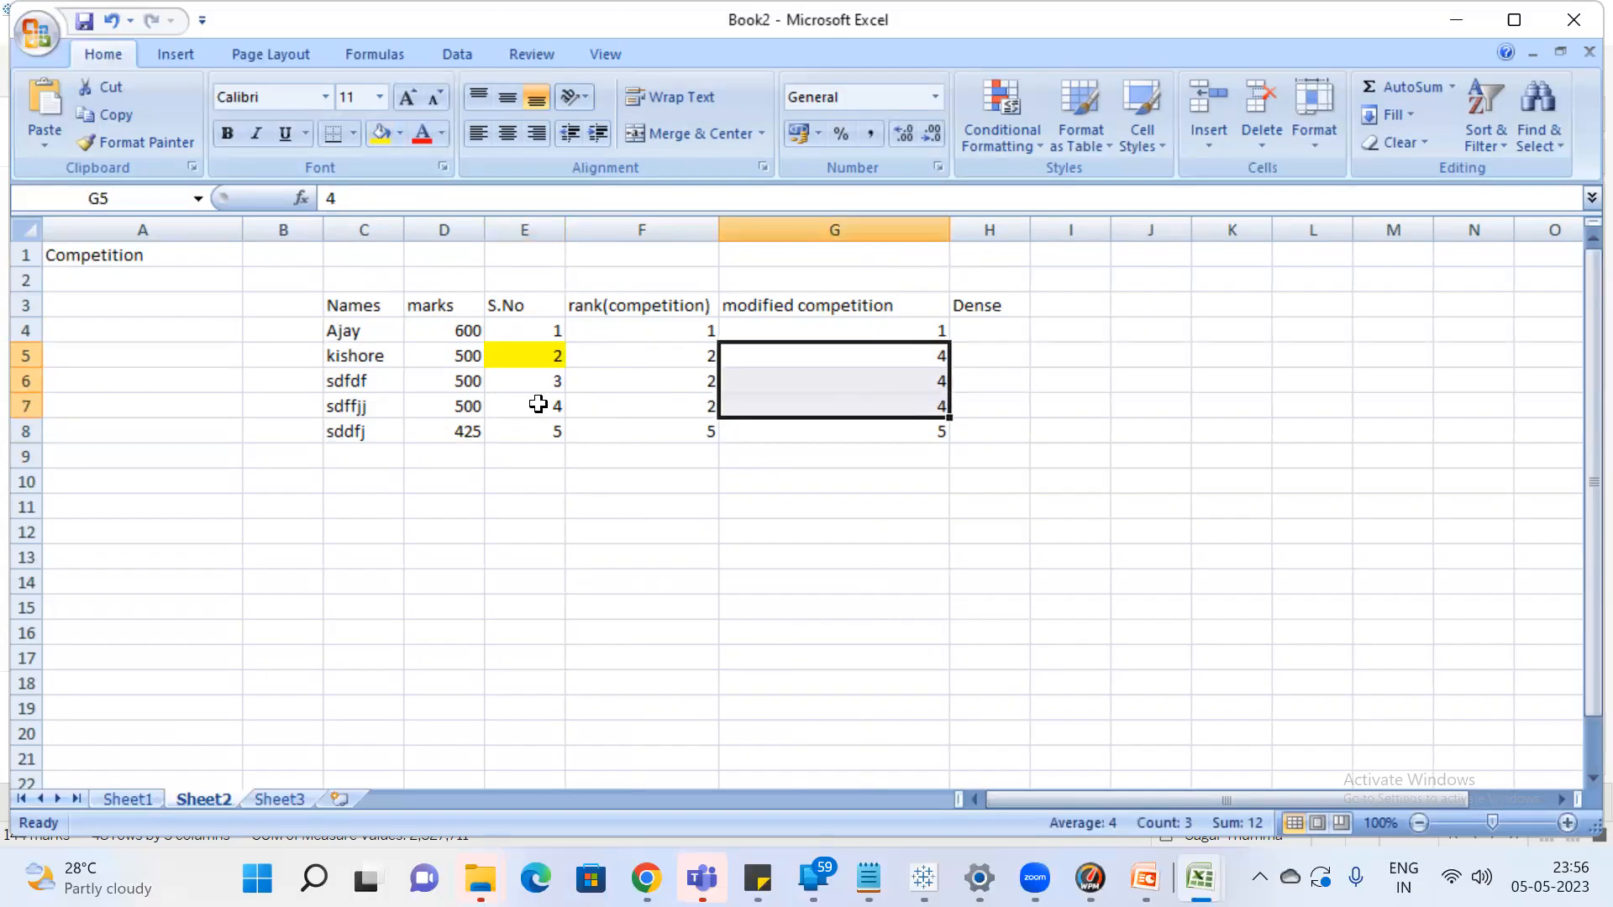
{"action": "left_click", "coordinate": [540, 404]}
{"action": "left_click", "coordinate": [380, 132]}
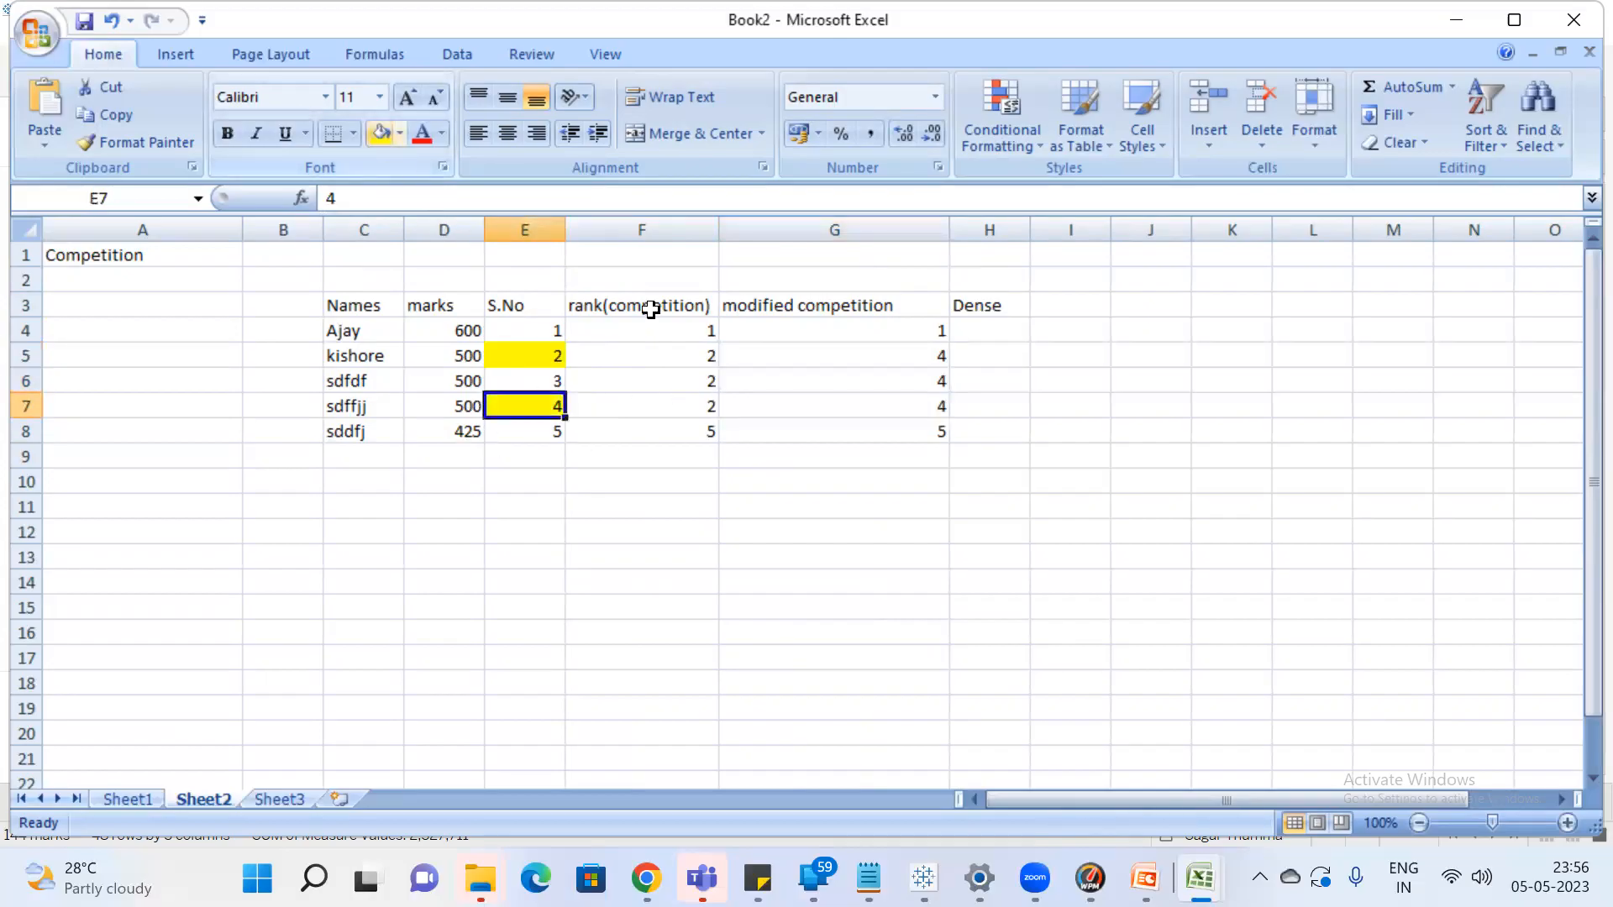
Compare the modified competition ranks in G5:G7 with the serial numbers in E5:E7 and the tied marks in D5:D7
{"action": "left_click_drag", "start_coordinate": [888, 351], "coordinate": [890, 402]}
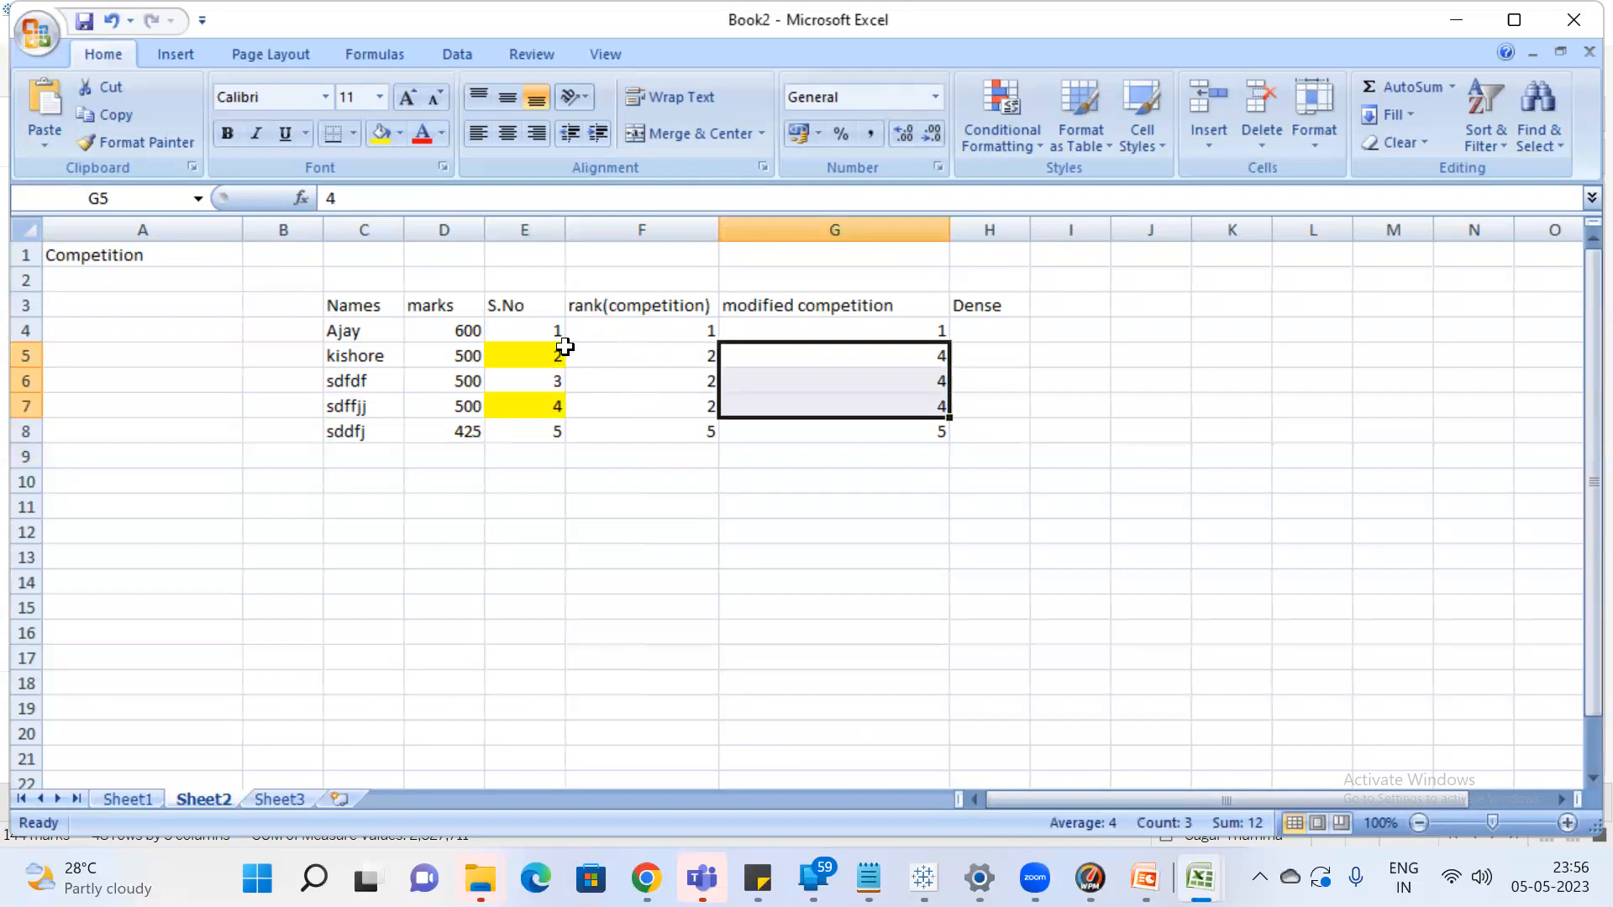
{"action": "left_click", "coordinate": [536, 355]}
{"action": "left_click", "coordinate": [544, 408]}
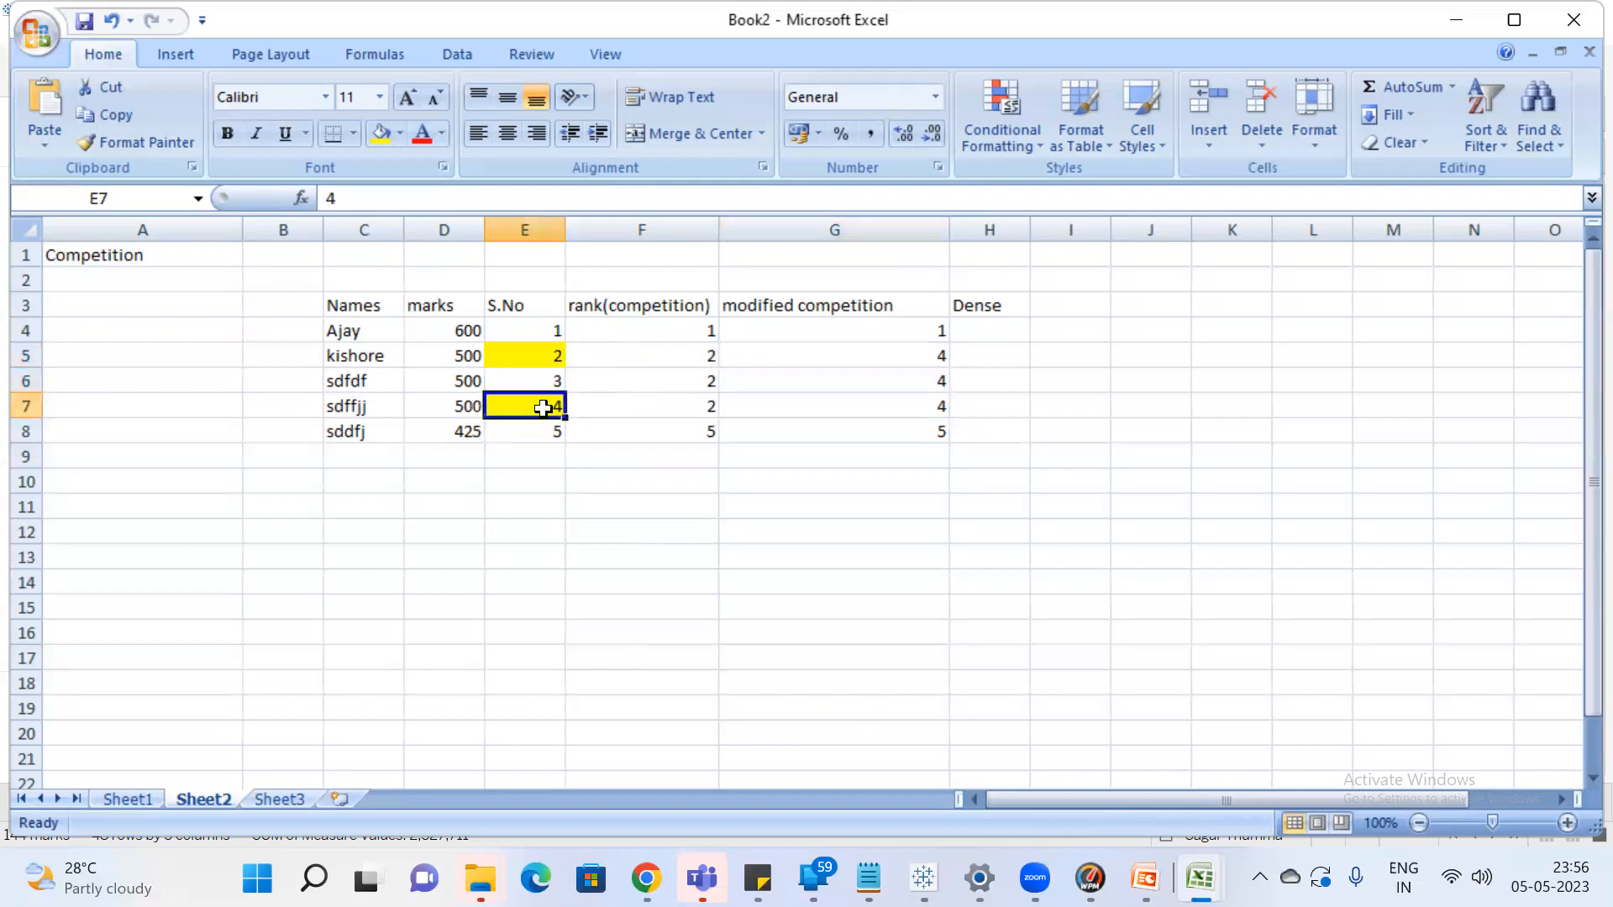
{"action": "left_click", "coordinate": [539, 355]}
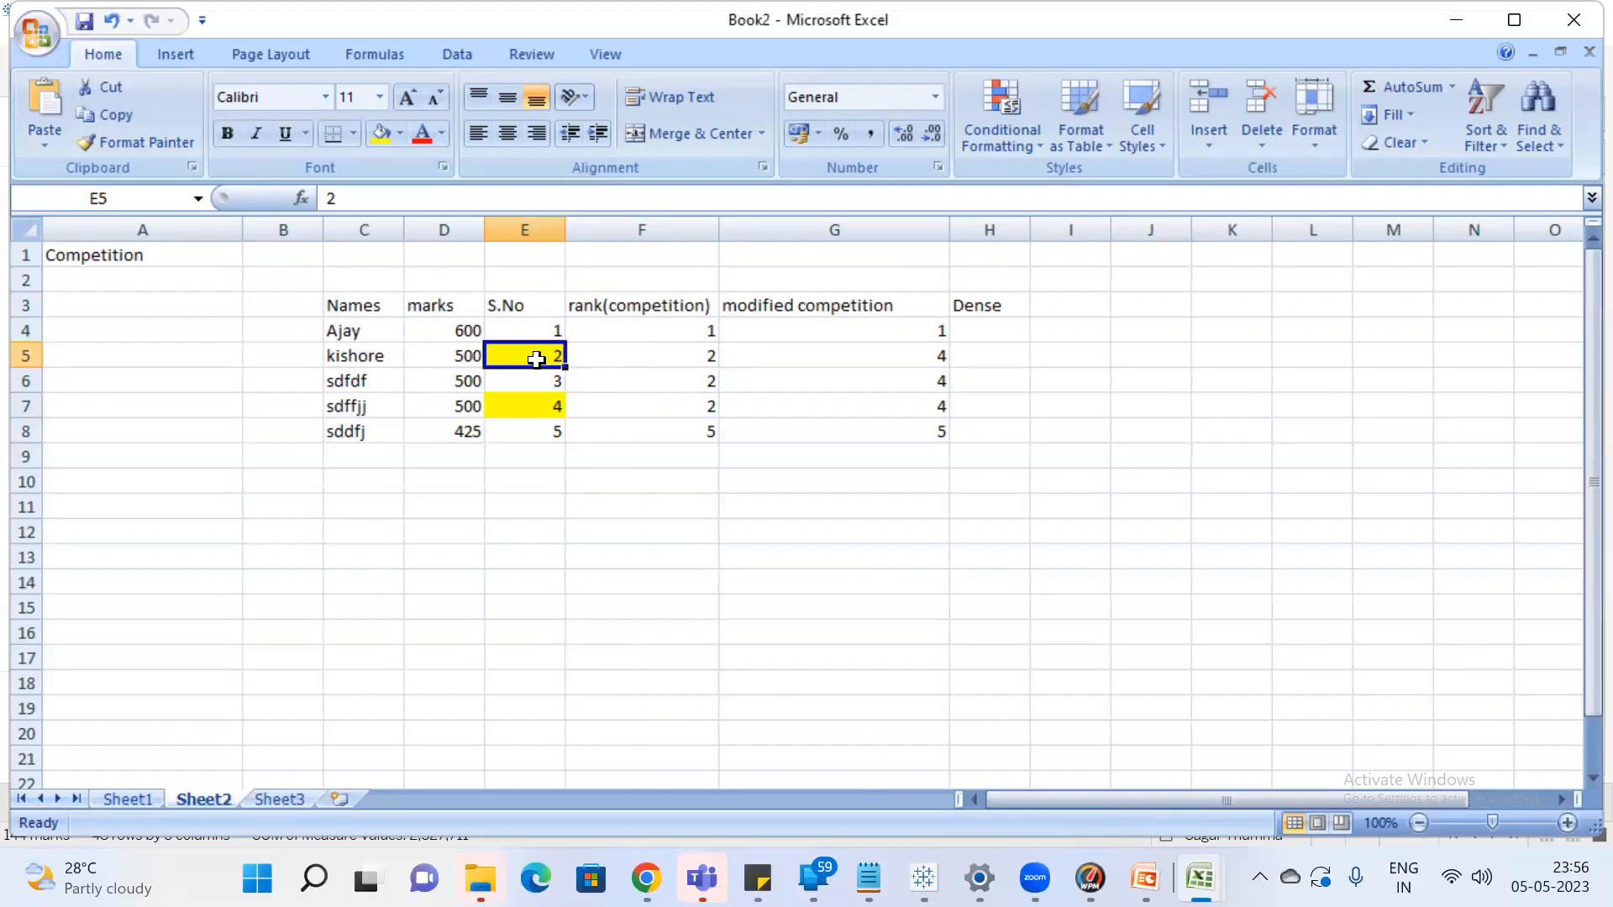
{"action": "left_click", "coordinate": [548, 408]}
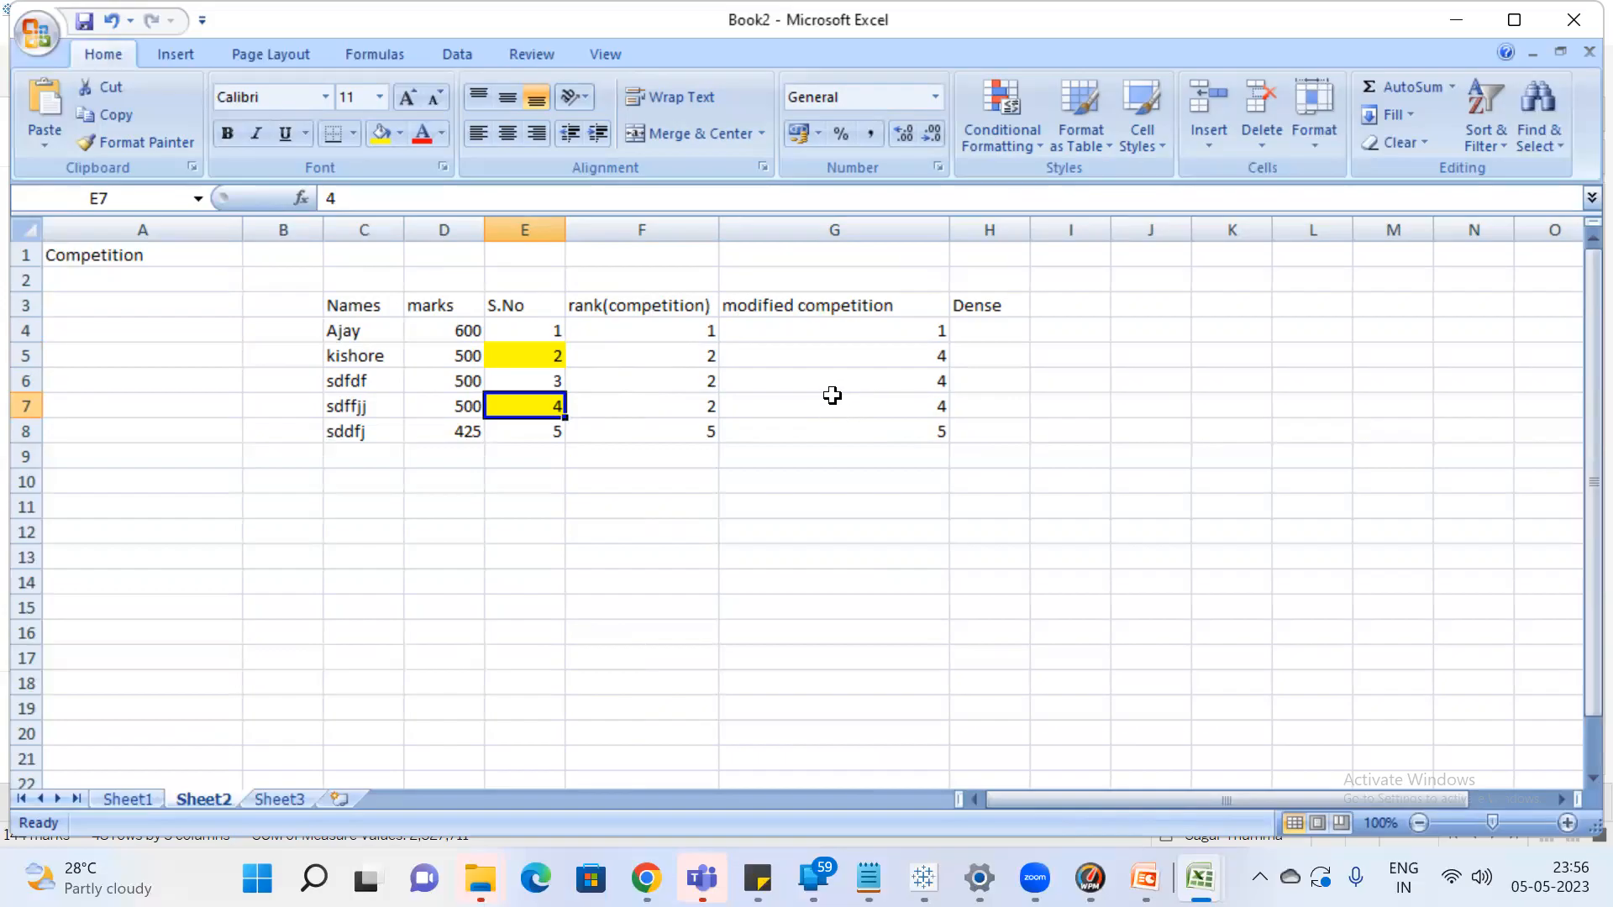
{"action": "left_click", "coordinate": [937, 375]}
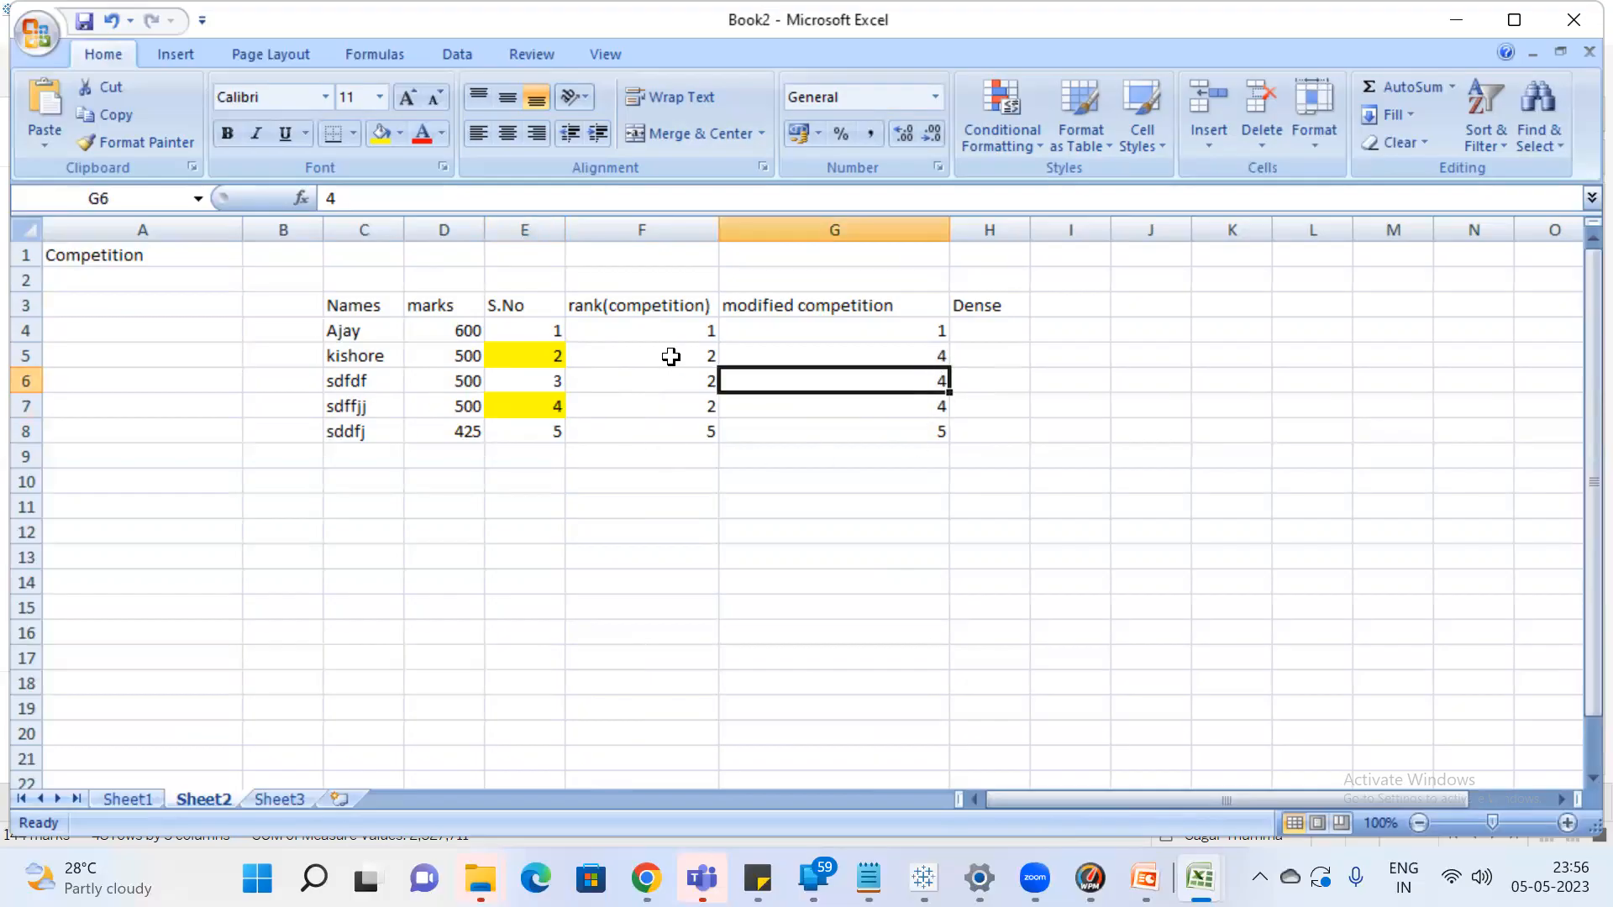
{"action": "left_click_drag", "start_coordinate": [450, 357], "coordinate": [461, 402]}
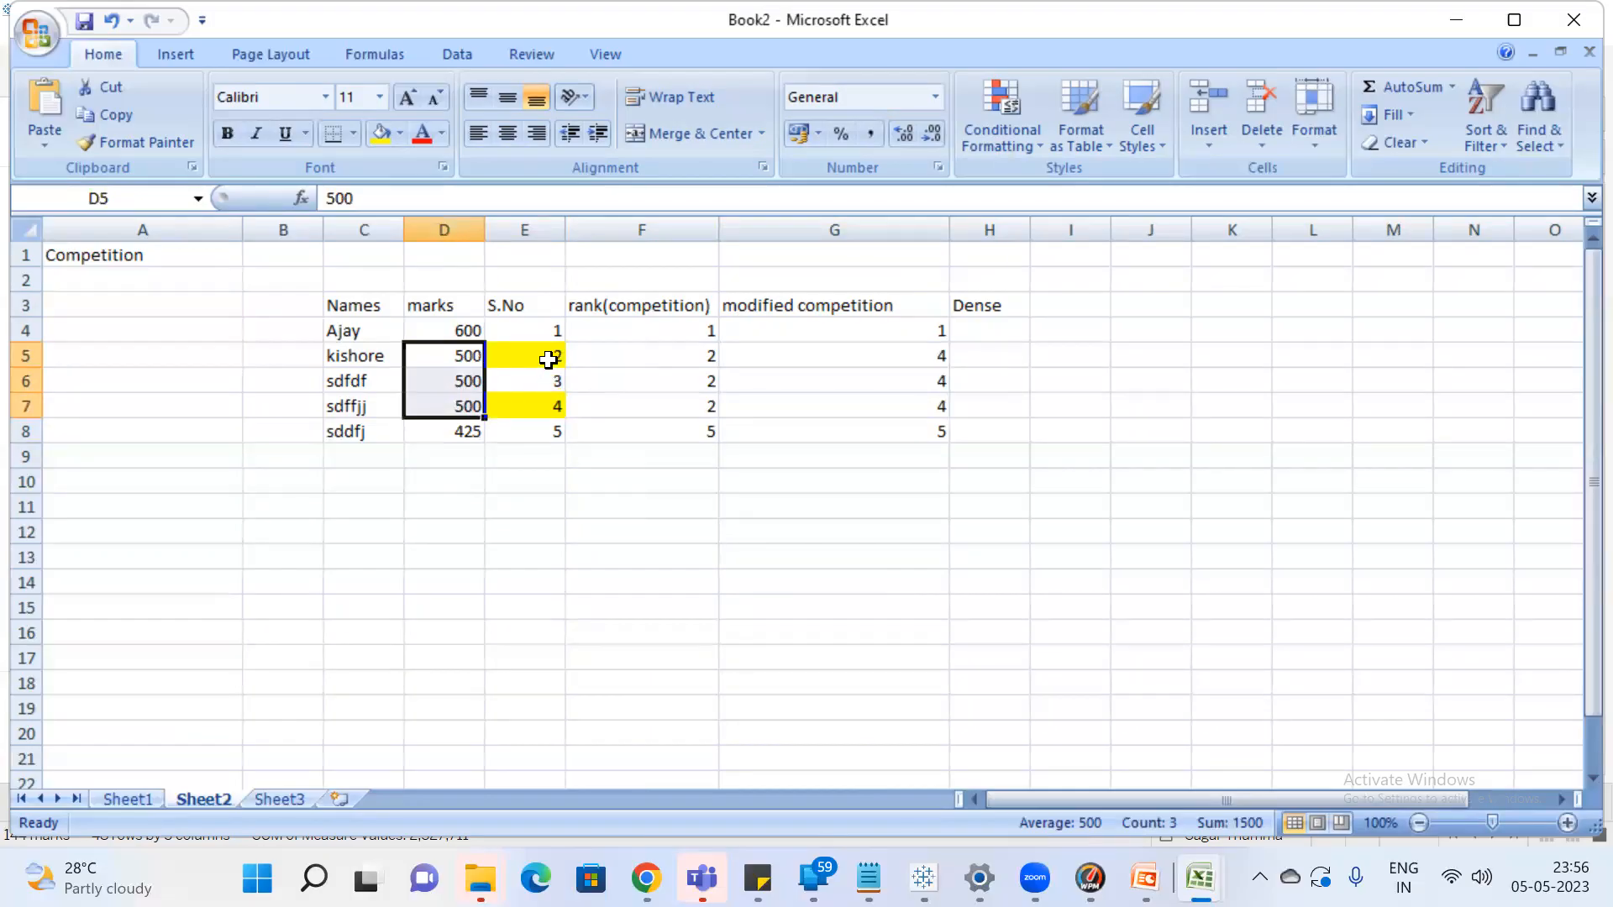
{"action": "left_click_drag", "start_coordinate": [548, 359], "coordinate": [540, 397]}
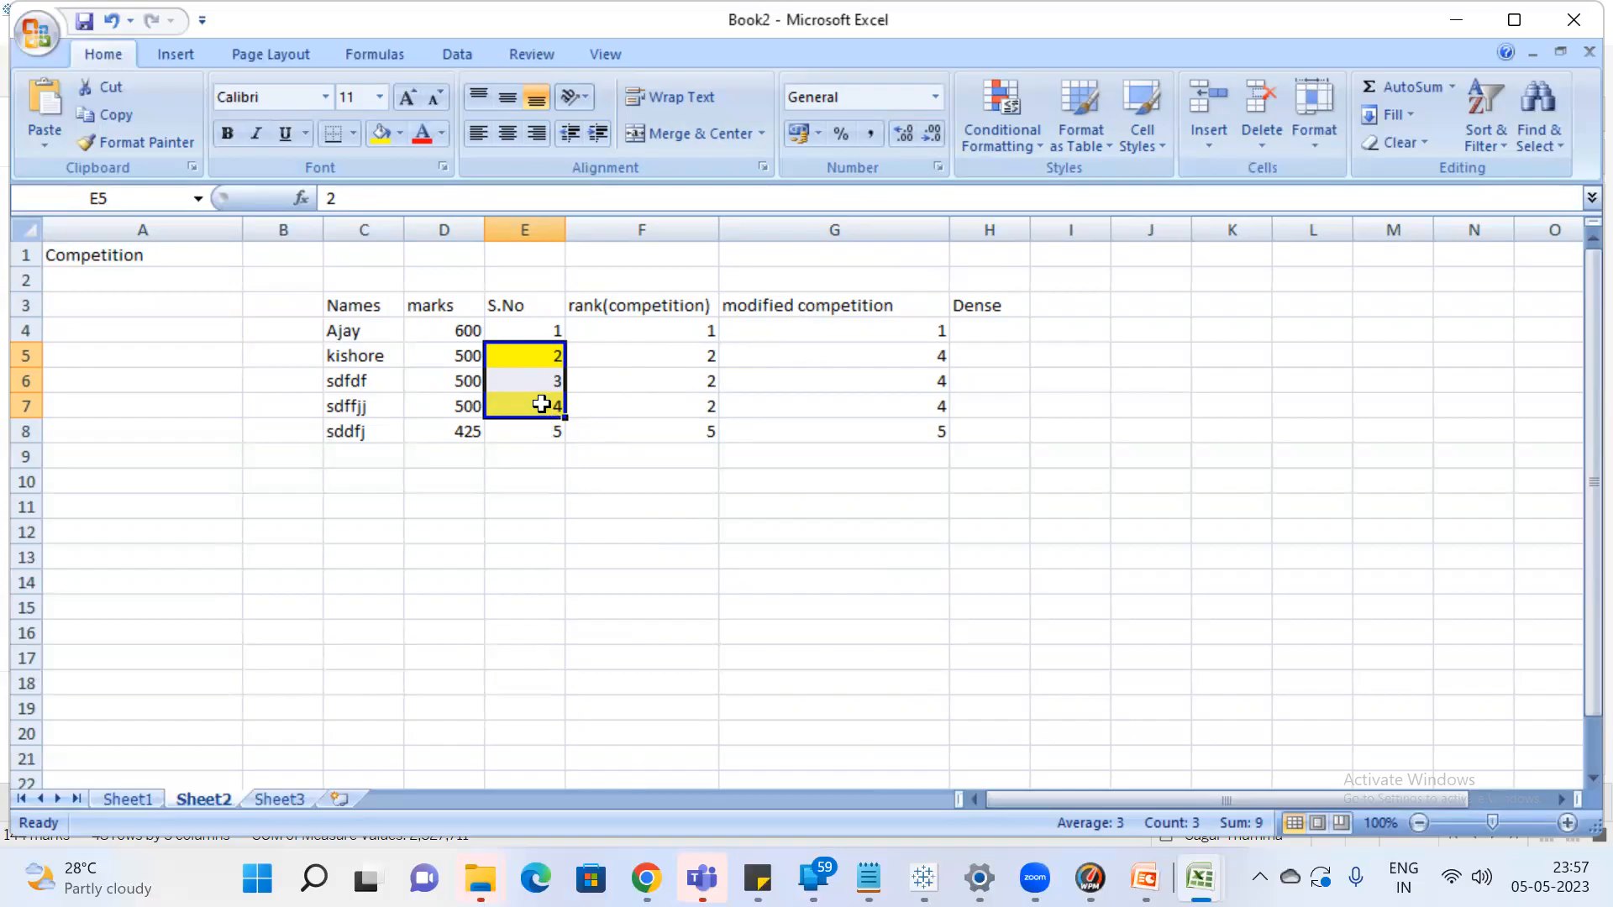
Insert a blank row above the sdffjj record in row 7 and select its Names cell
{"action": "right_click", "coordinate": [15, 406]}
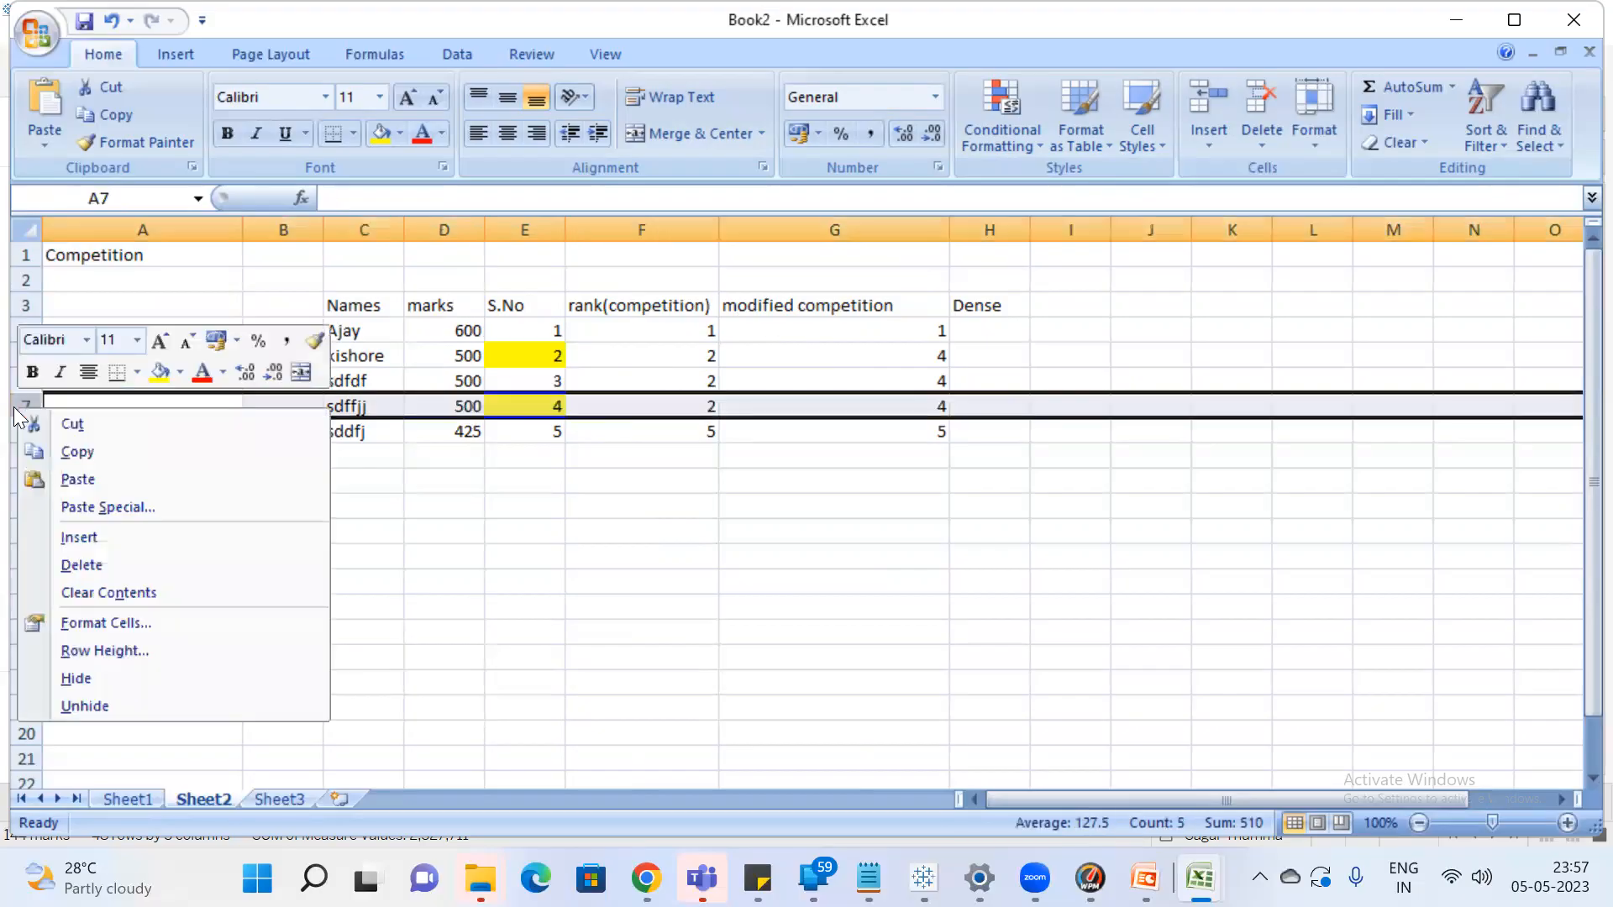
{"action": "left_click", "coordinate": [138, 541]}
{"action": "left_click", "coordinate": [349, 396]}
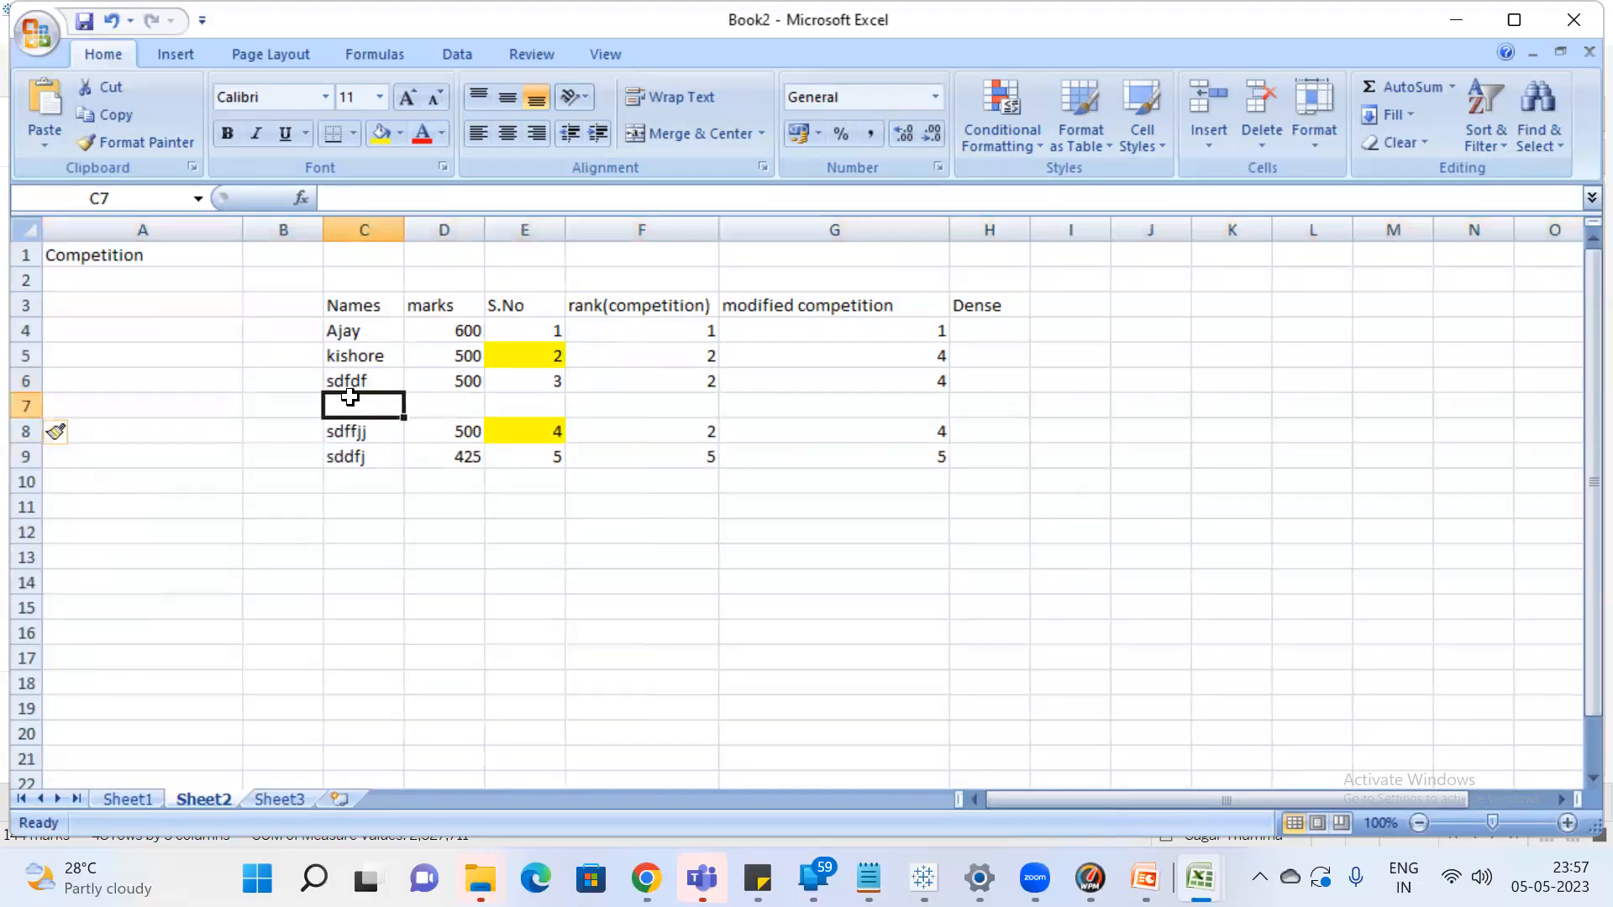
Fill the blank row 7 with the name dsfjkjs and marks of 500
{"action": "type", "text": "dsfjkjs"}
{"action": "key", "text": "Return"}
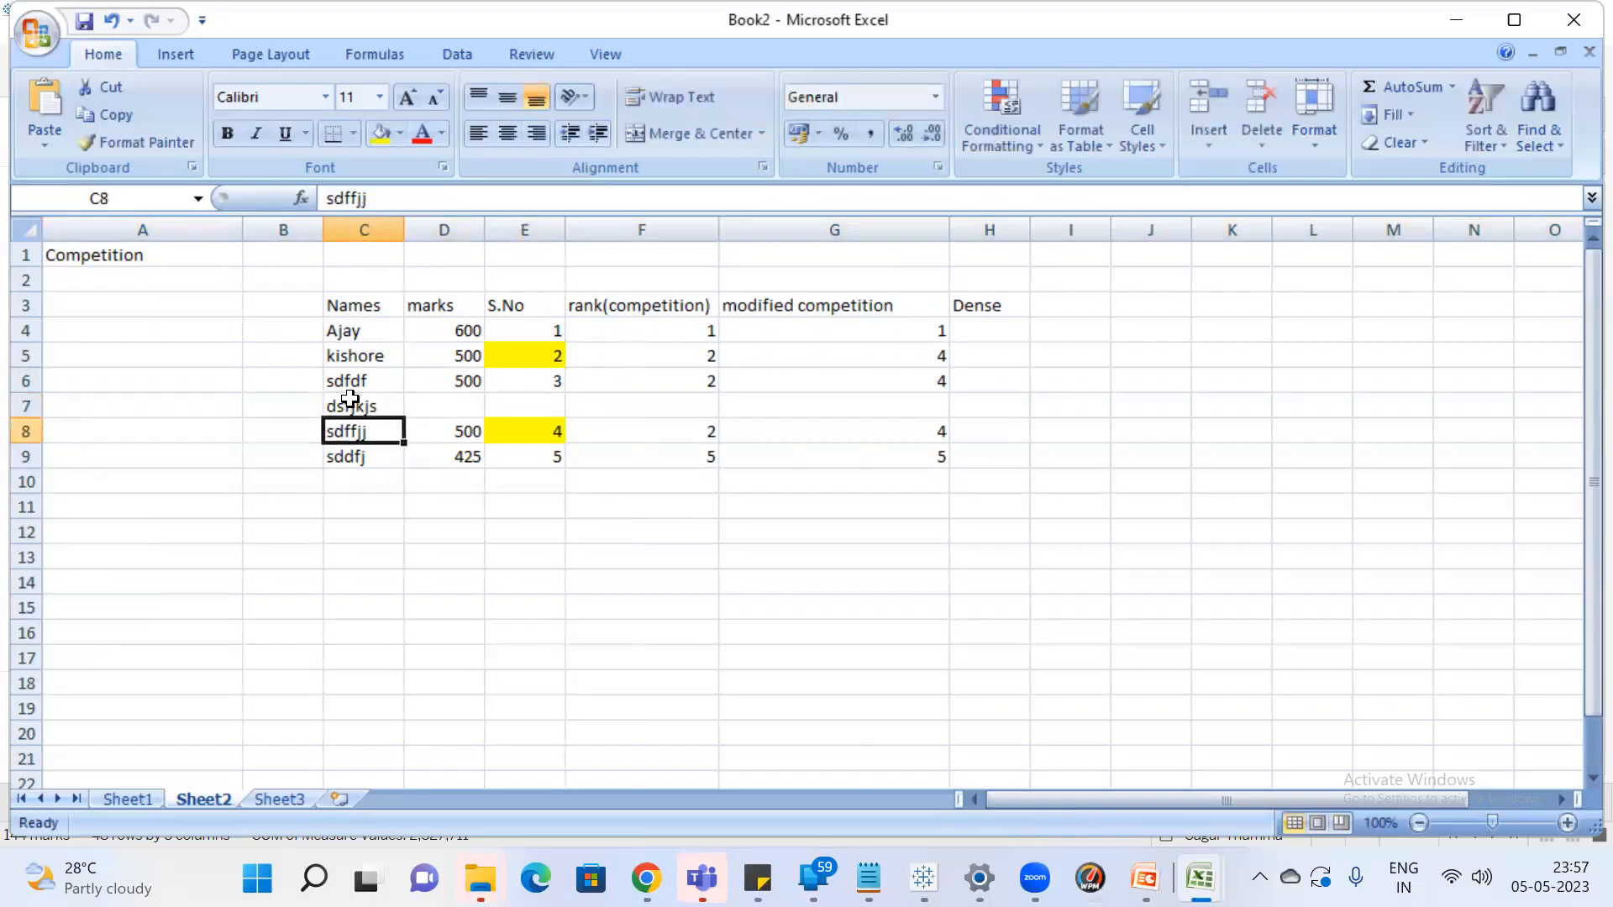
{"action": "left_click", "coordinate": [462, 401]}
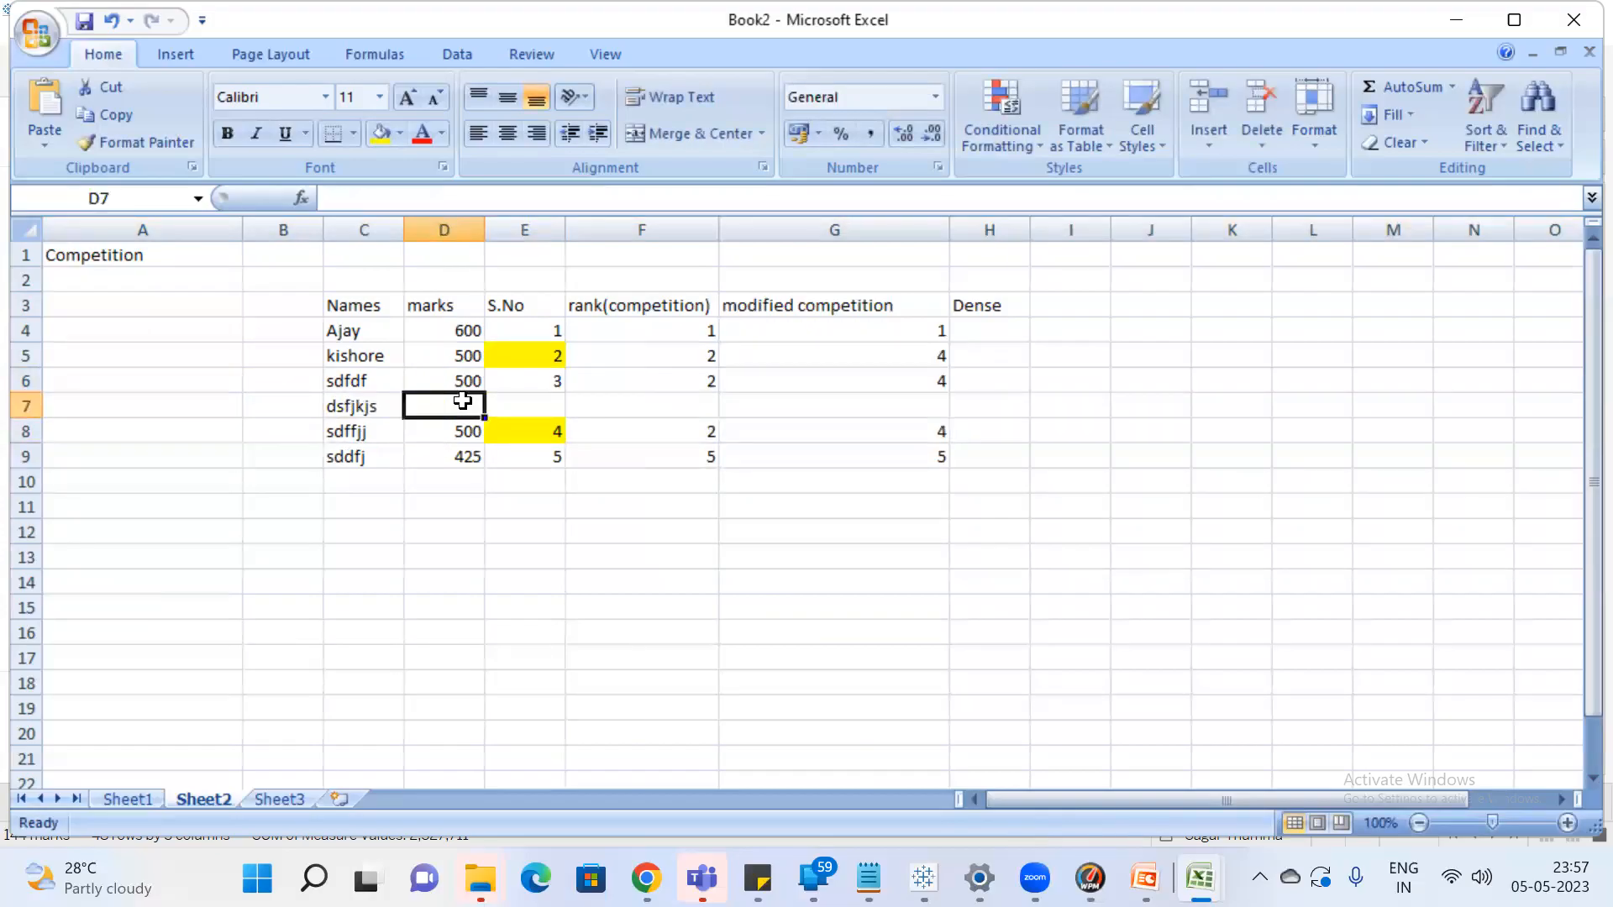
{"action": "type", "text": "500"}
Renumber the S.No column as 4, 5 and 6 in E7:E9
{"action": "left_click", "coordinate": [530, 403]}
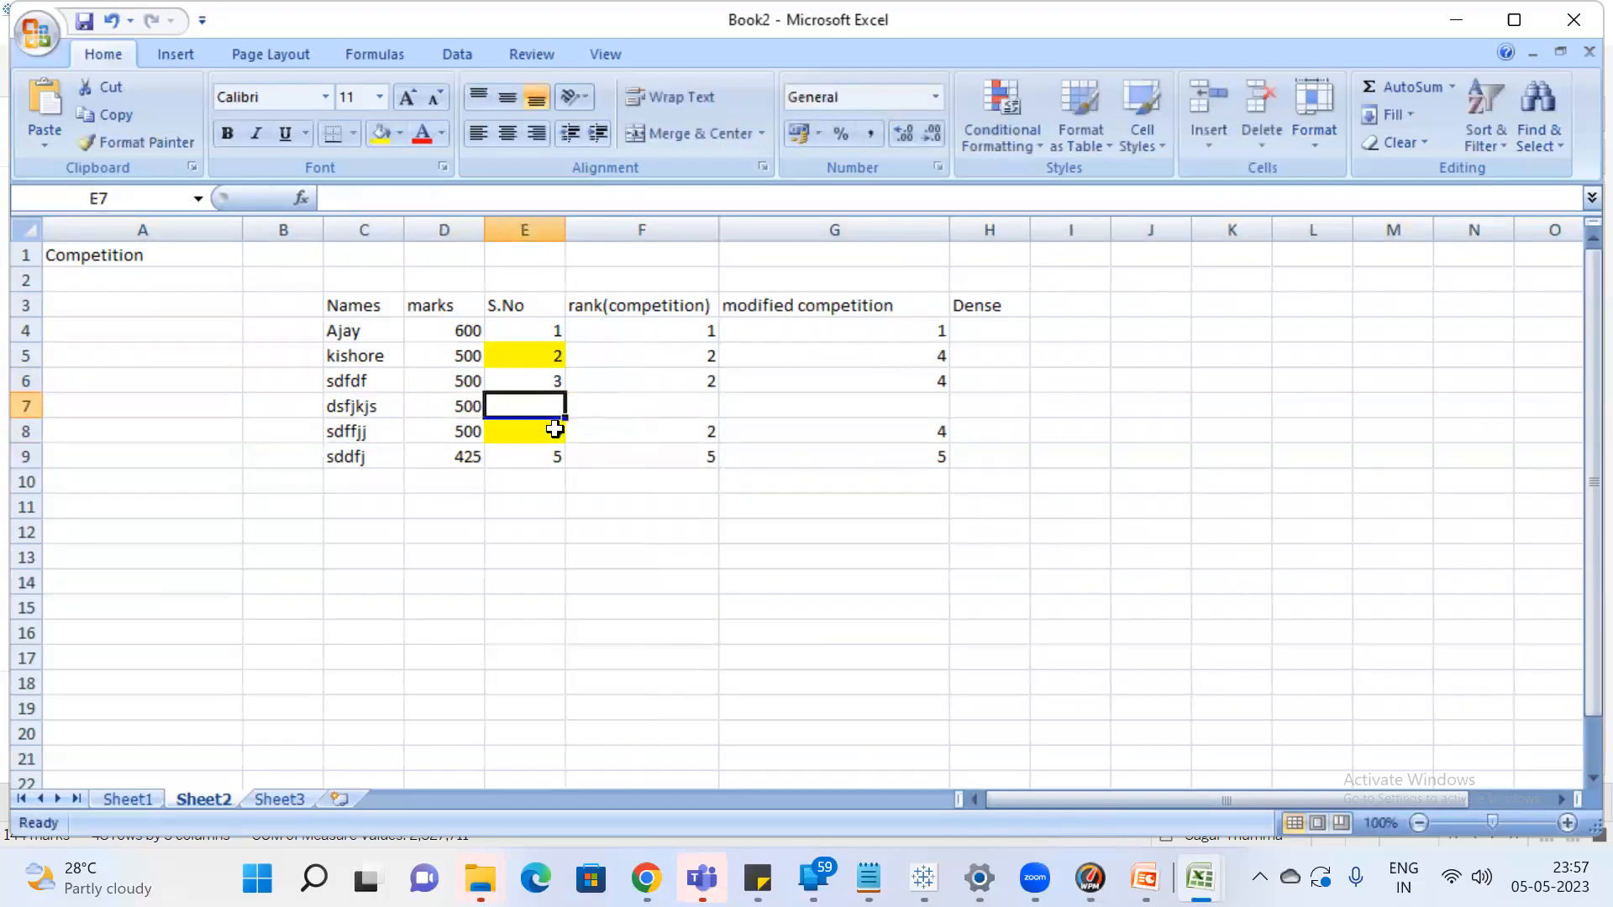
{"action": "type", "text": "4"}
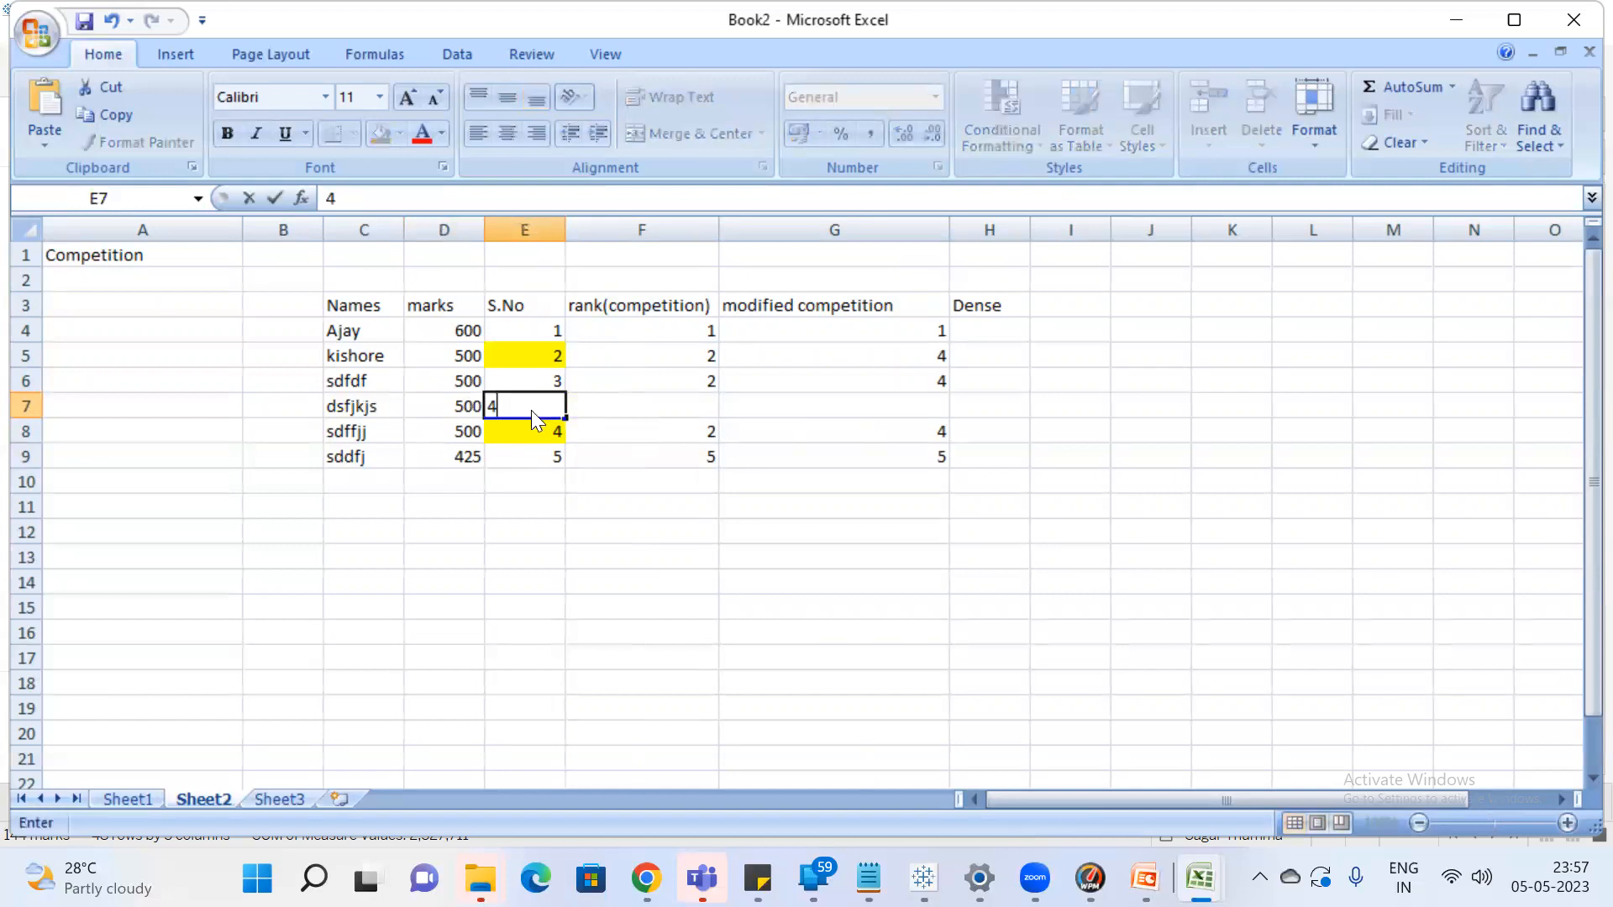
{"action": "key", "text": "Return"}
{"action": "type", "text": "5"}
{"action": "key", "text": "Return"}
{"action": "type", "text": "6"}
{"action": "key", "text": "Return"}
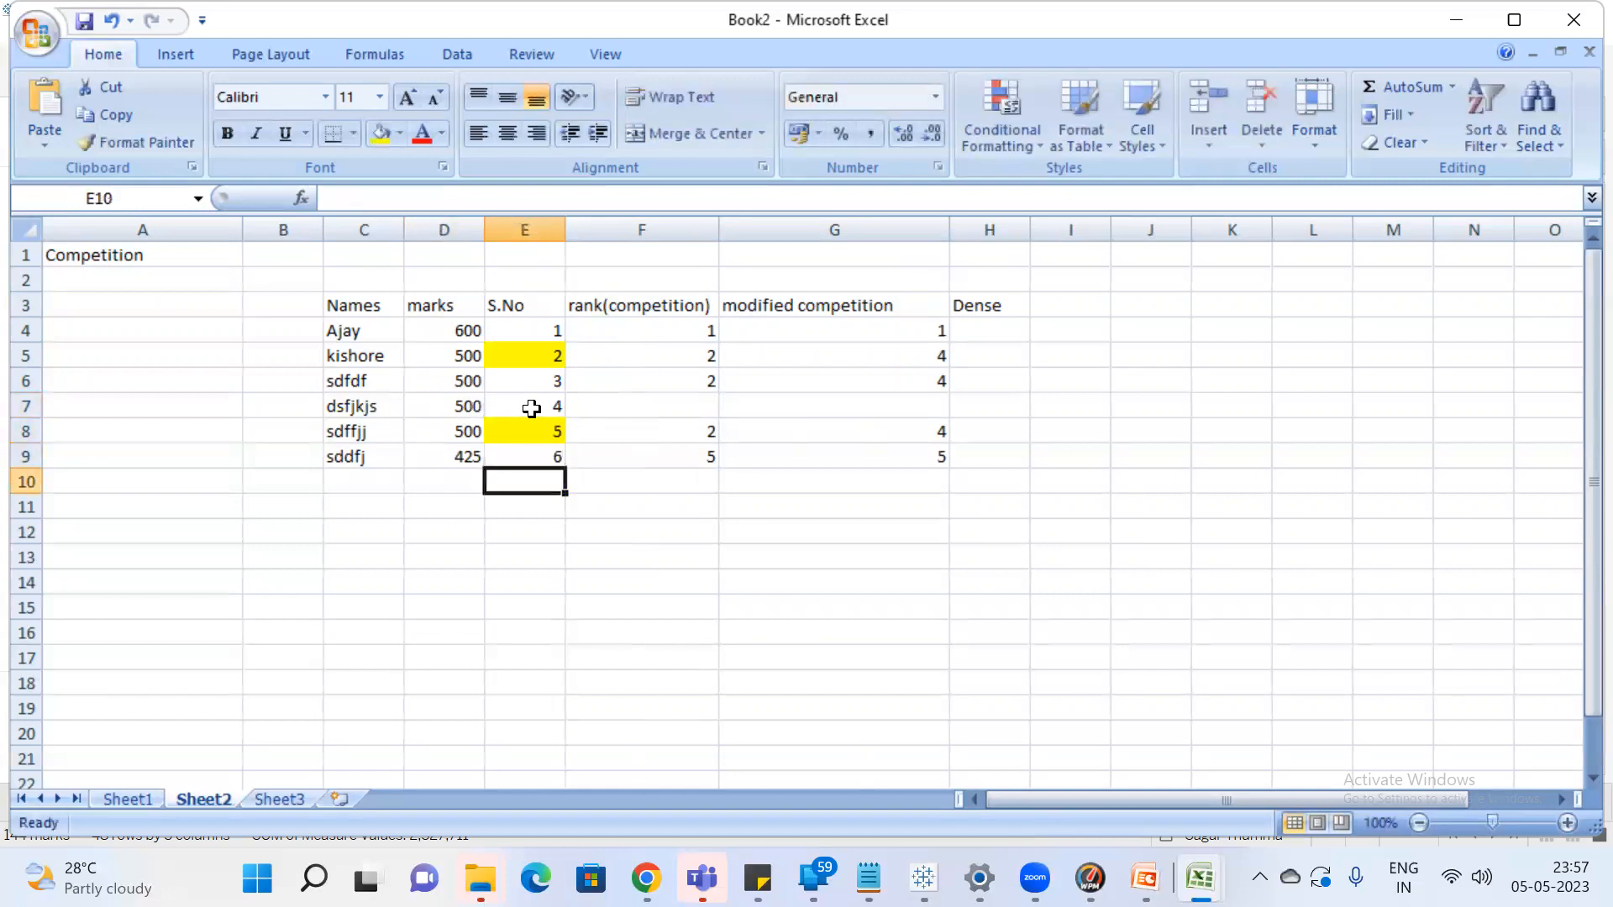
Enter the competition rank 2 for the dsfjkjs row in F7
{"action": "left_click", "coordinate": [694, 407]}
{"action": "type", "text": "2"}
{"action": "key", "text": "Return"}
Clear the modified competition ranks of the tied rows in G5:G8
{"action": "left_click", "coordinate": [941, 406]}
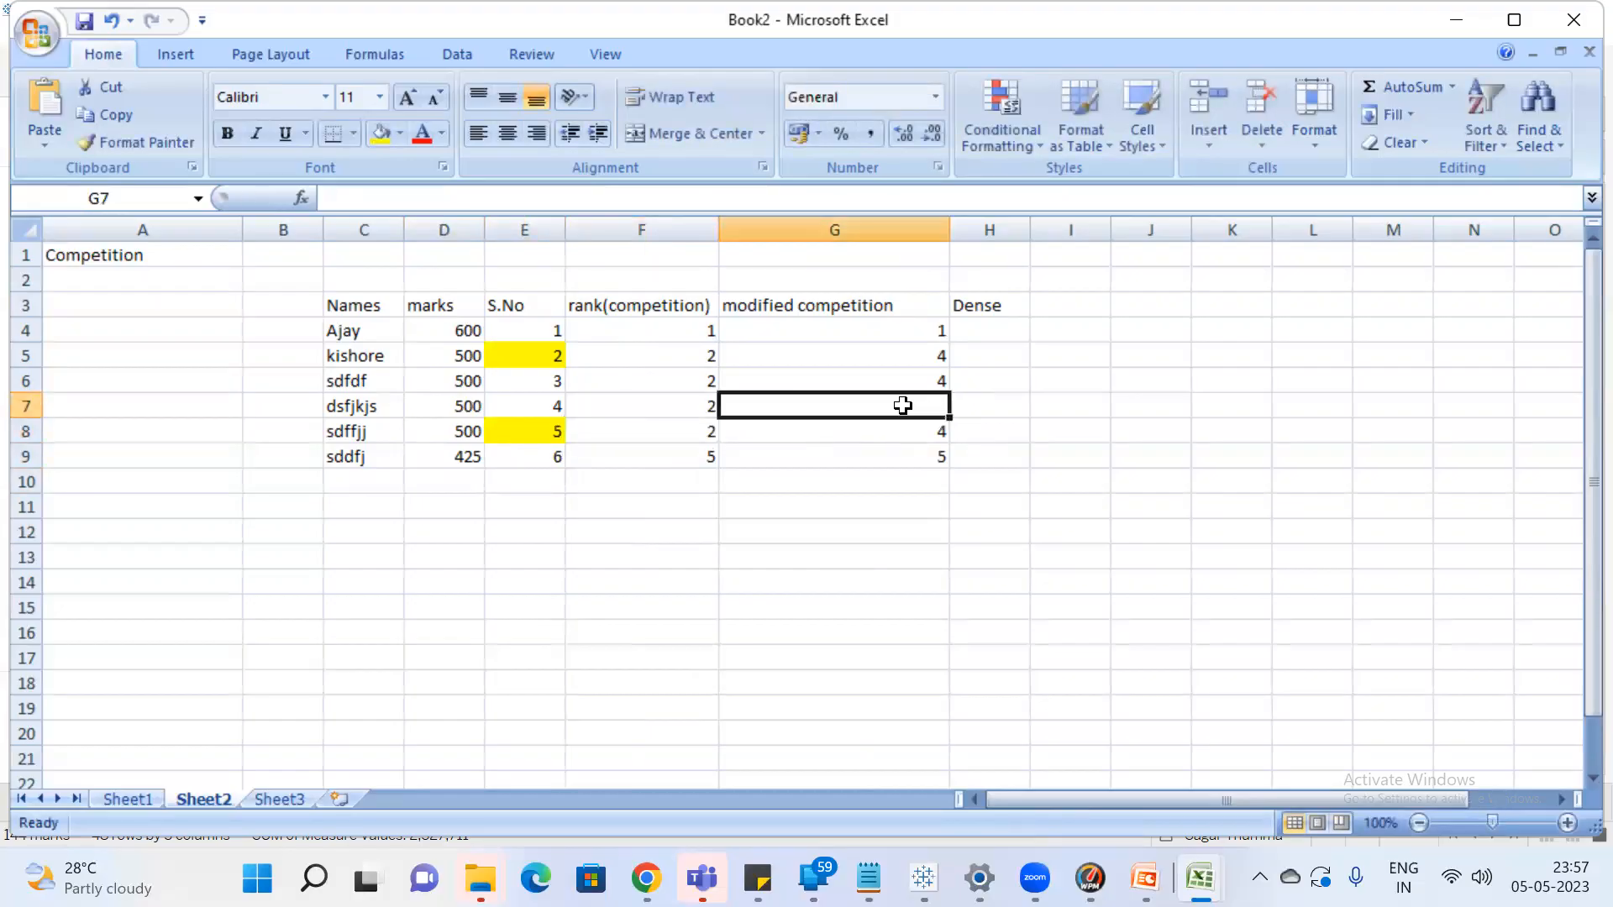
{"action": "left_click_drag", "start_coordinate": [941, 355], "coordinate": [931, 425]}
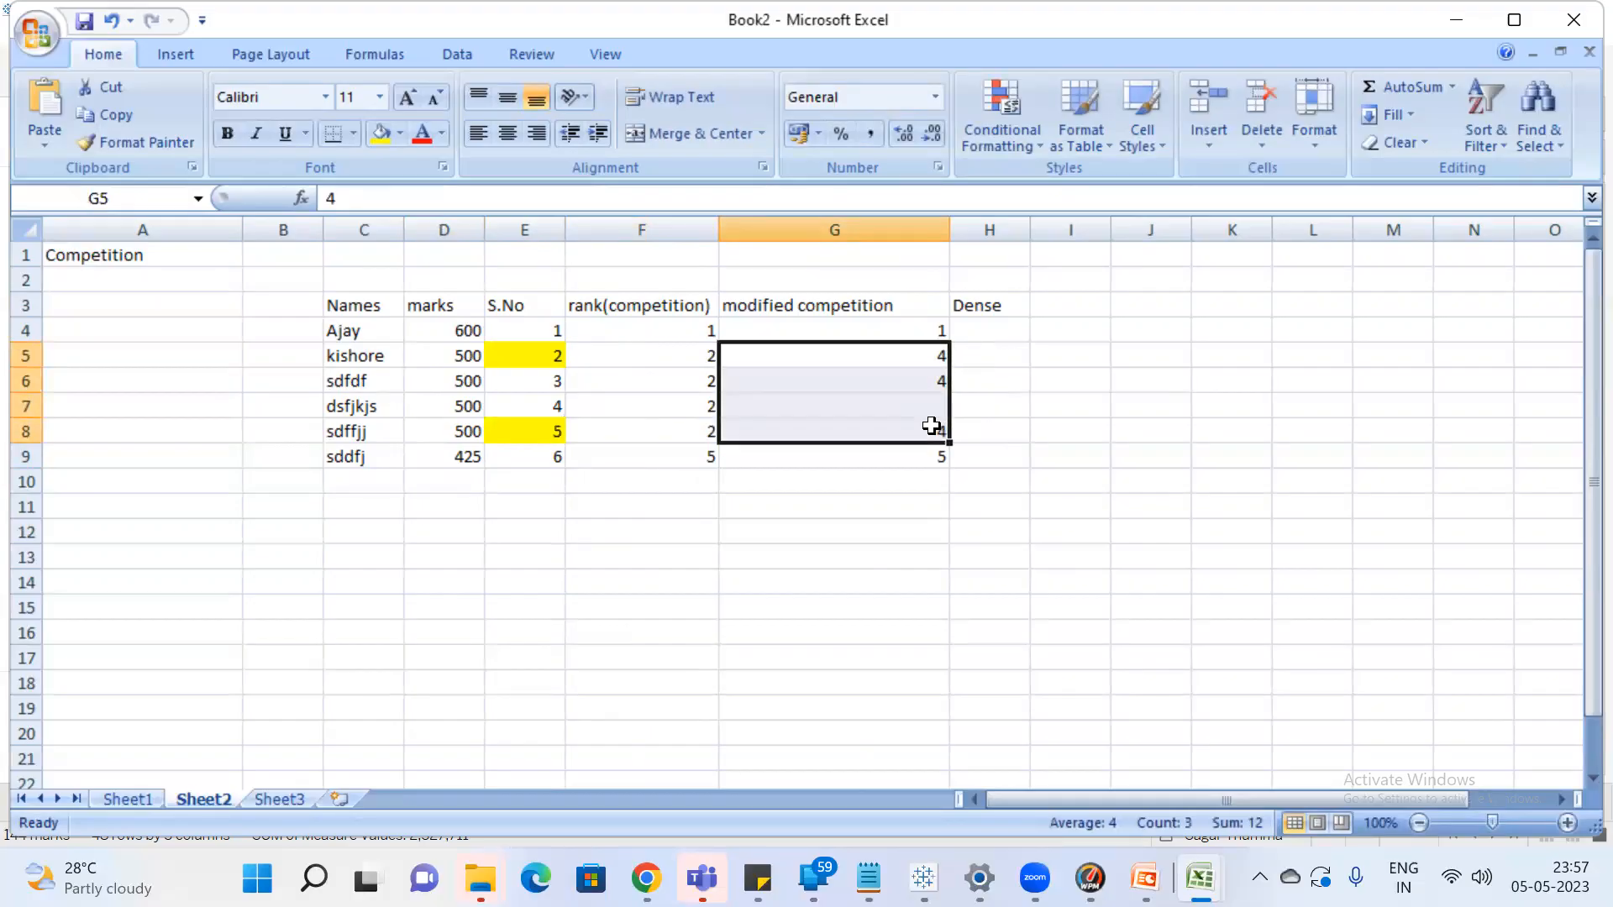
{"action": "key", "text": "Delete"}
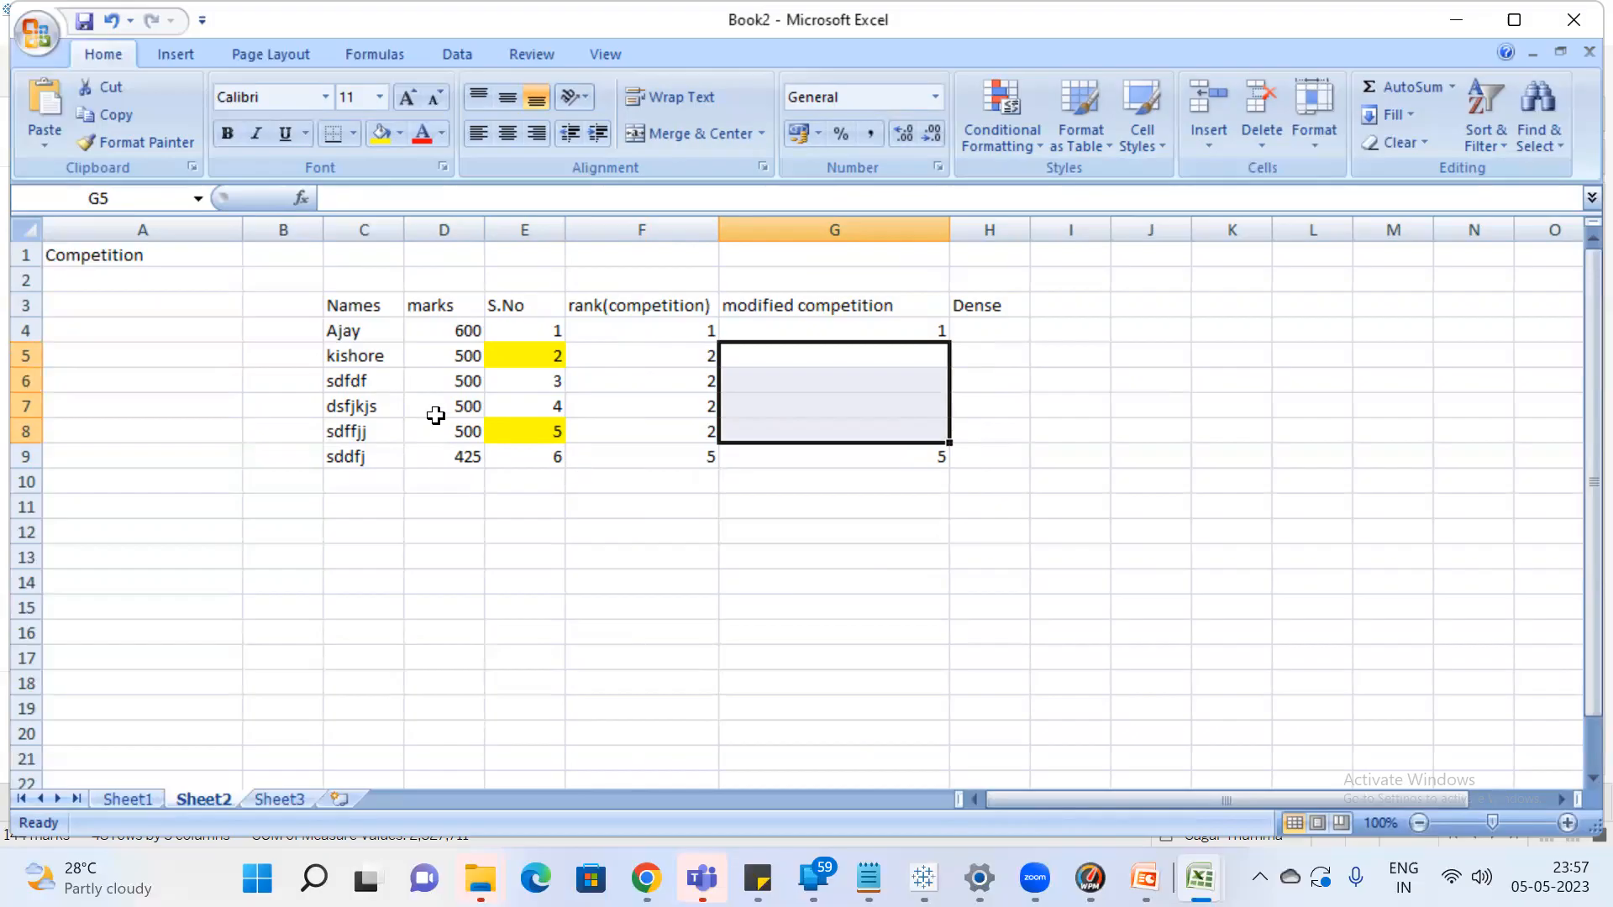
{"action": "left_click", "coordinate": [729, 551]}
{"action": "left_click", "coordinate": [894, 353]}
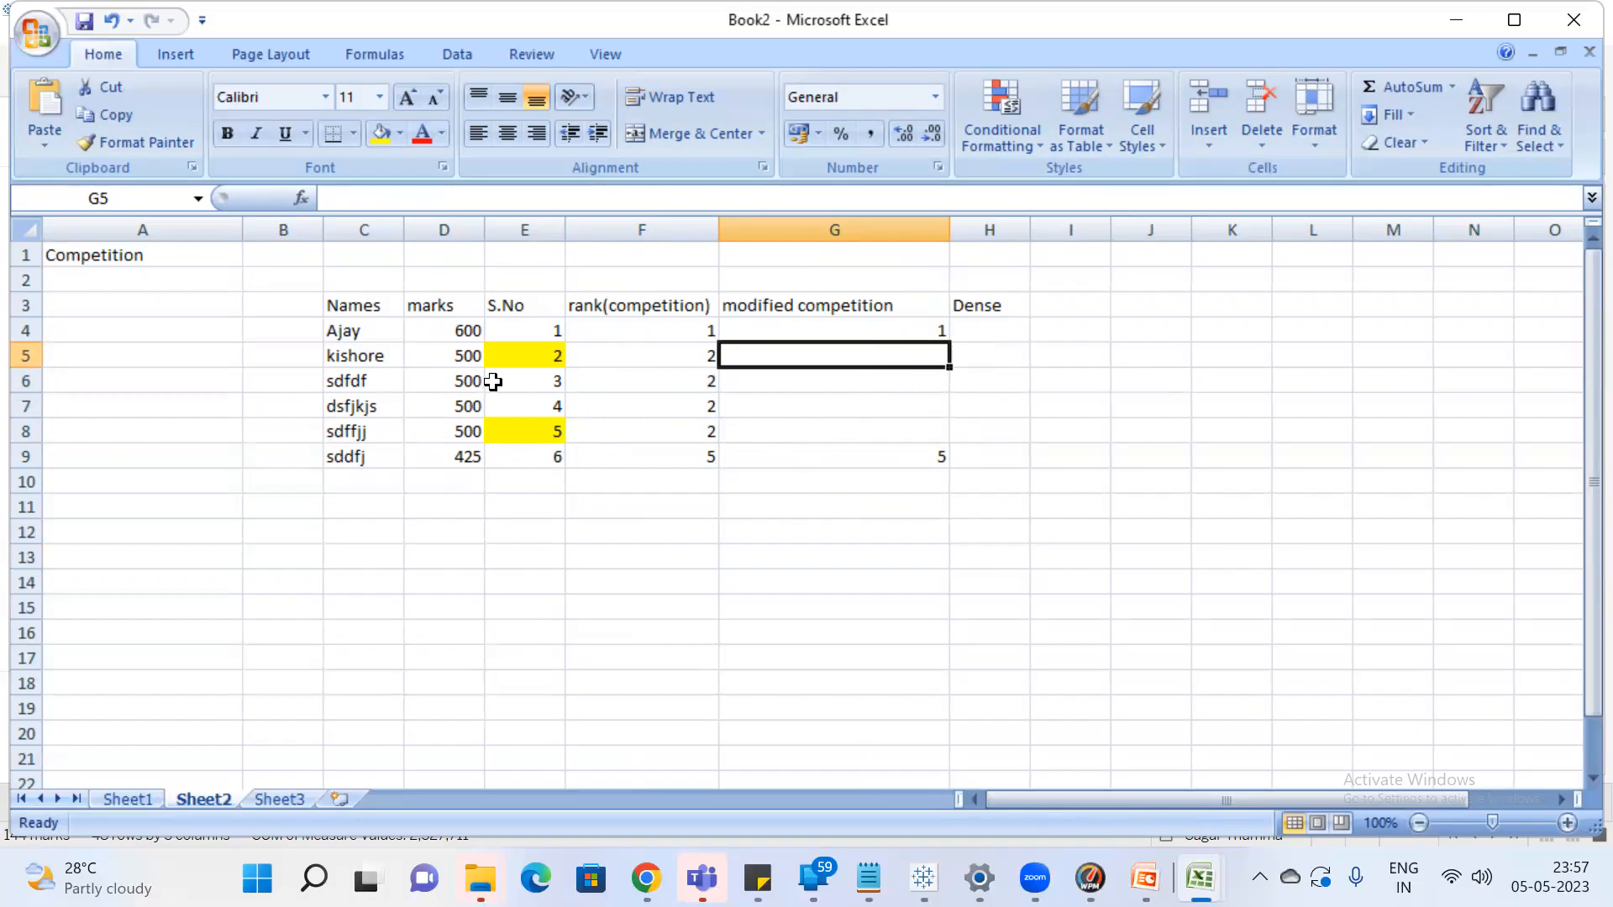
Set the modified competition rank of the sddfj row in G9 to 6
{"action": "left_click_drag", "start_coordinate": [541, 356], "coordinate": [549, 419]}
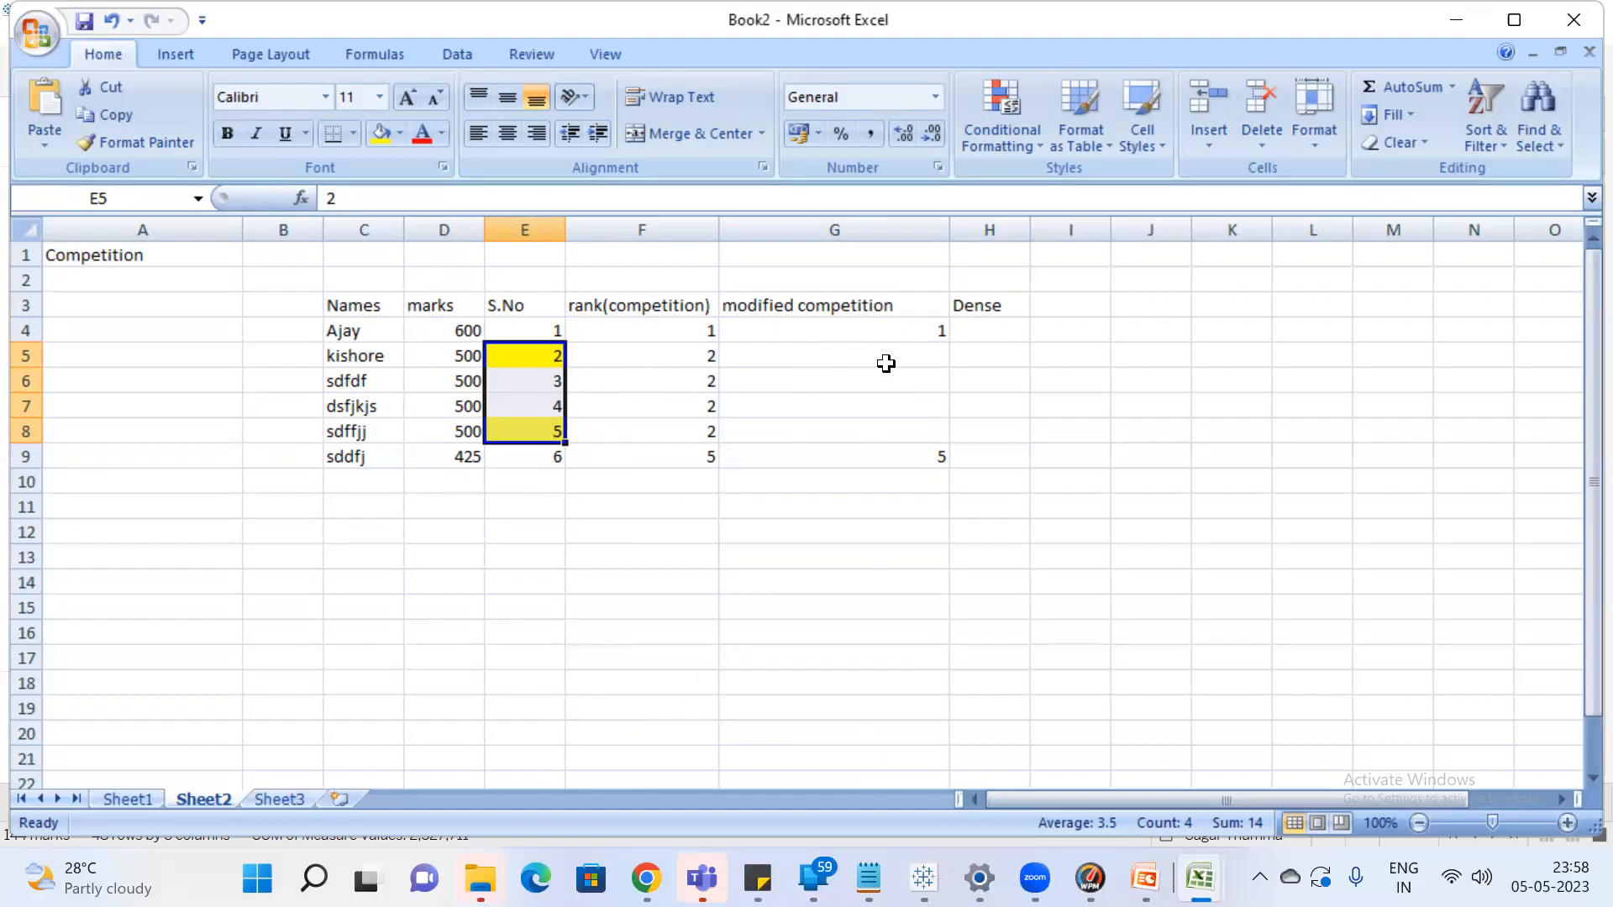
{"action": "left_click", "coordinate": [937, 456]}
{"action": "type", "text": "6"}
{"action": "key", "text": "Return"}
Enter the modified competition rank 5 for all four tied rows in G5:G8, checking against the serial numbers in E5:E8
{"action": "left_click", "coordinate": [554, 359]}
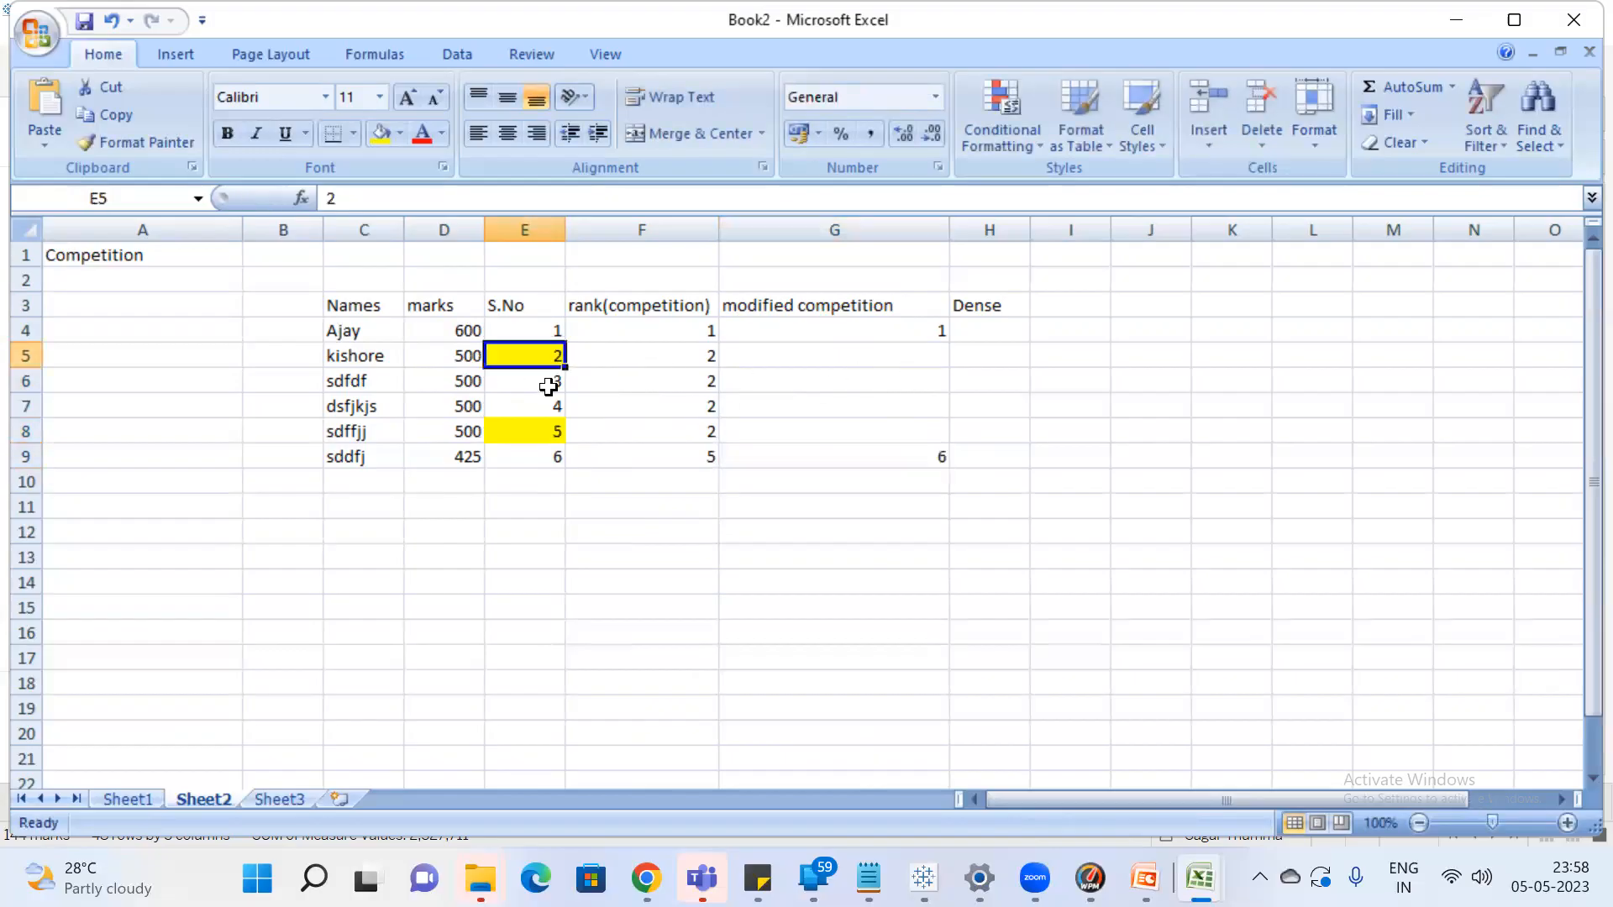
{"action": "left_click_drag", "start_coordinate": [548, 386], "coordinate": [552, 433]}
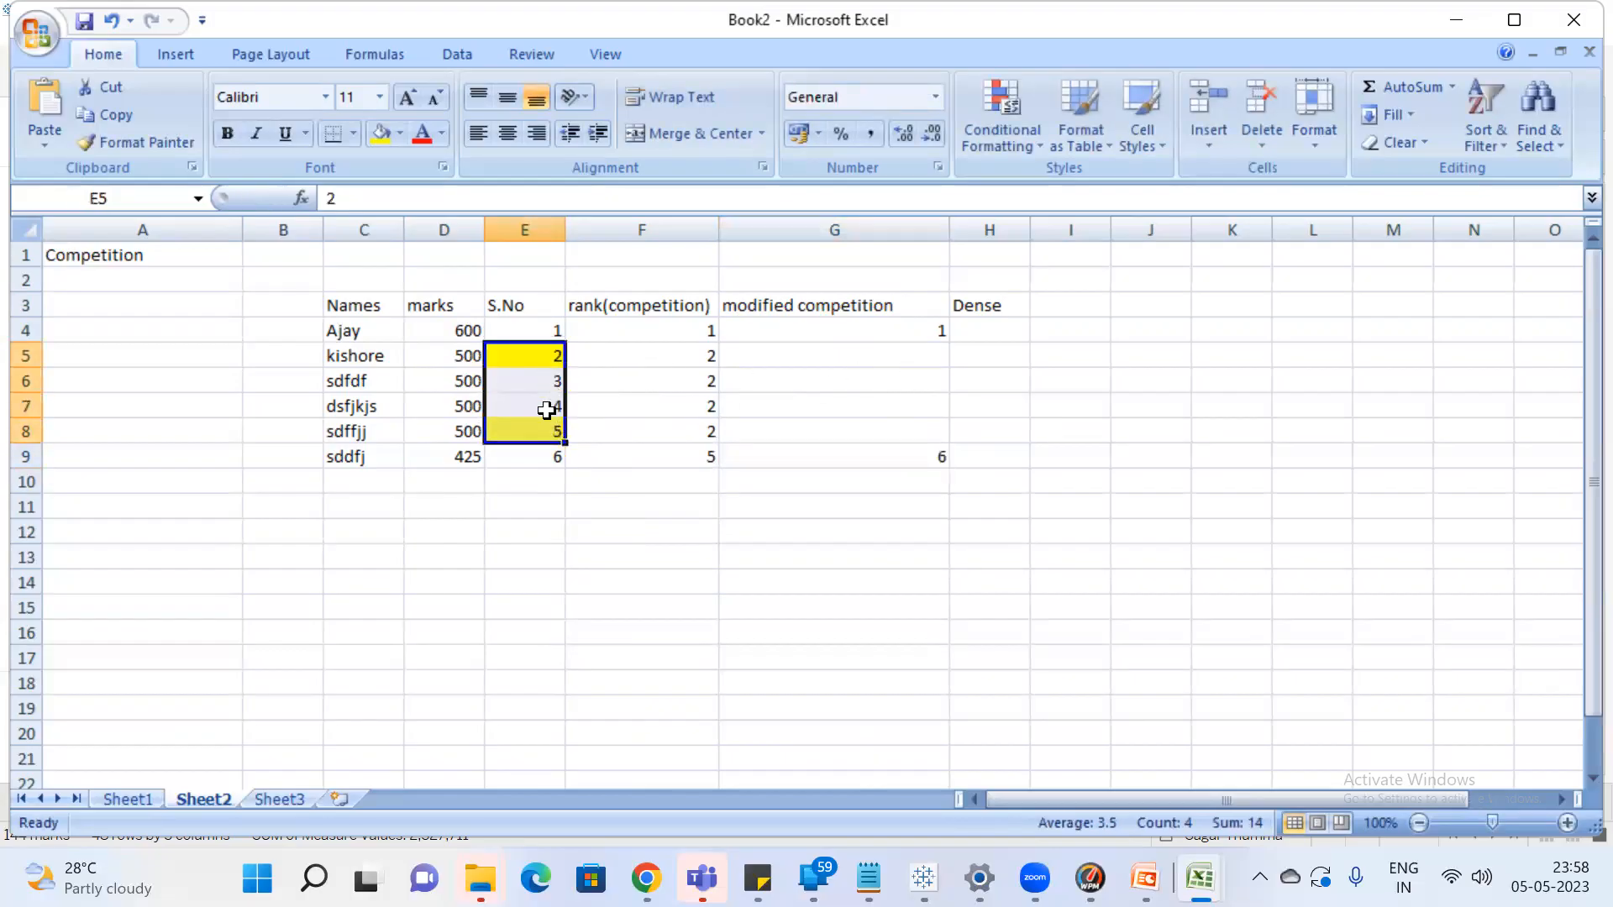
{"action": "left_click", "coordinate": [877, 359]}
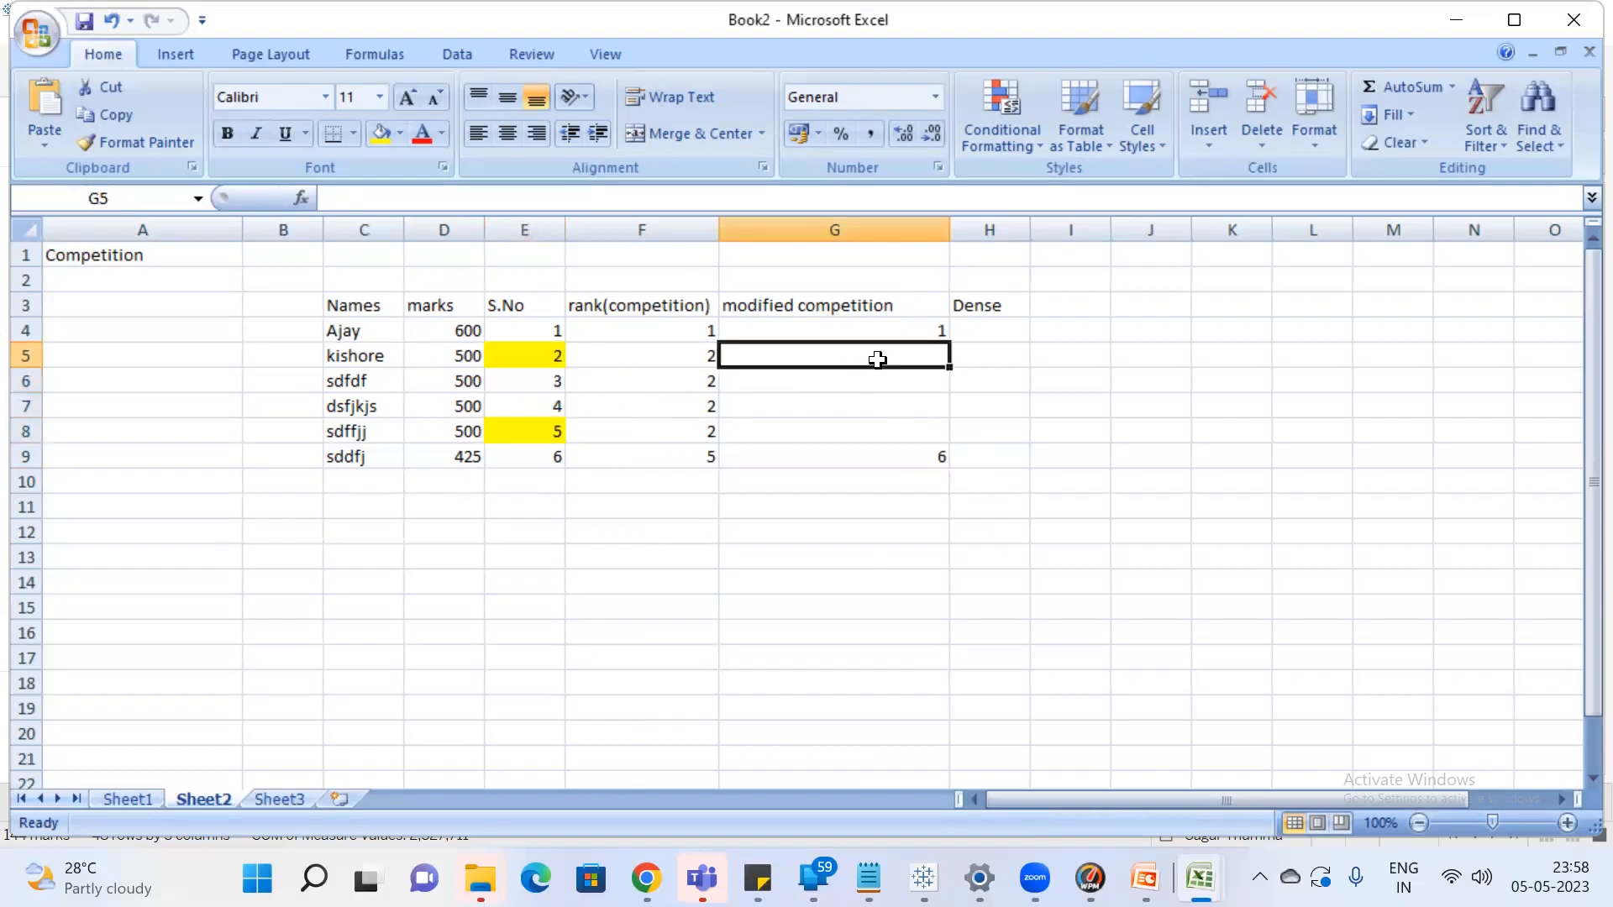
{"action": "type", "text": "5"}
{"action": "key", "text": "Return"}
{"action": "type", "text": "5"}
{"action": "key", "text": "Return"}
{"action": "type", "text": "5"}
{"action": "key", "text": "Return"}
{"action": "type", "text": "5"}
{"action": "key", "text": "Return"}
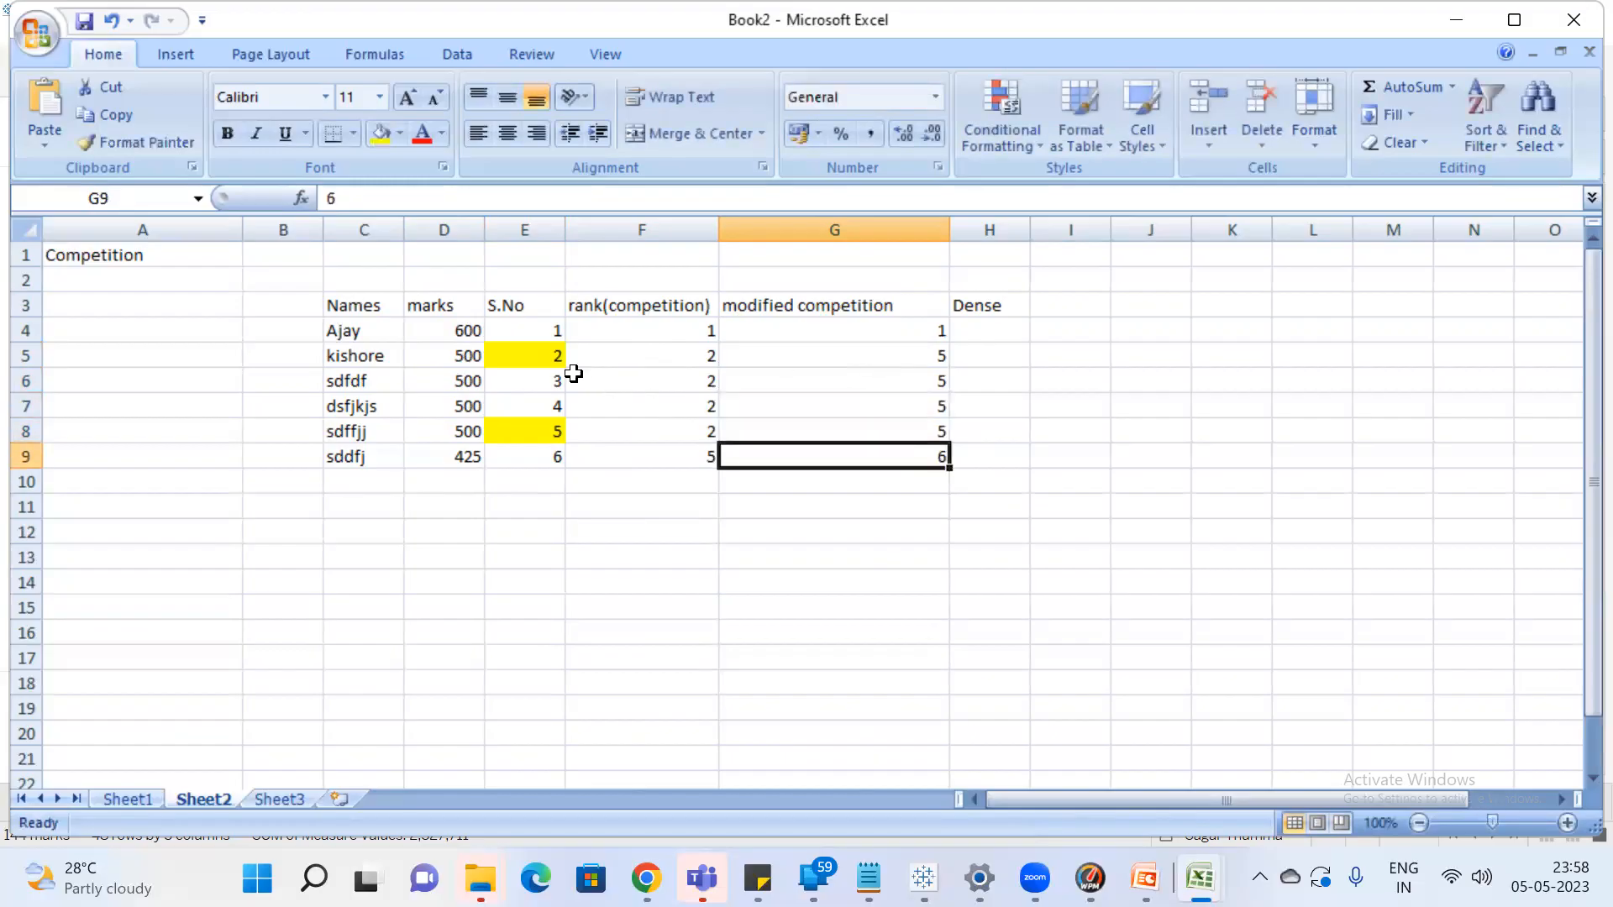
{"action": "left_click_drag", "start_coordinate": [546, 356], "coordinate": [541, 433]}
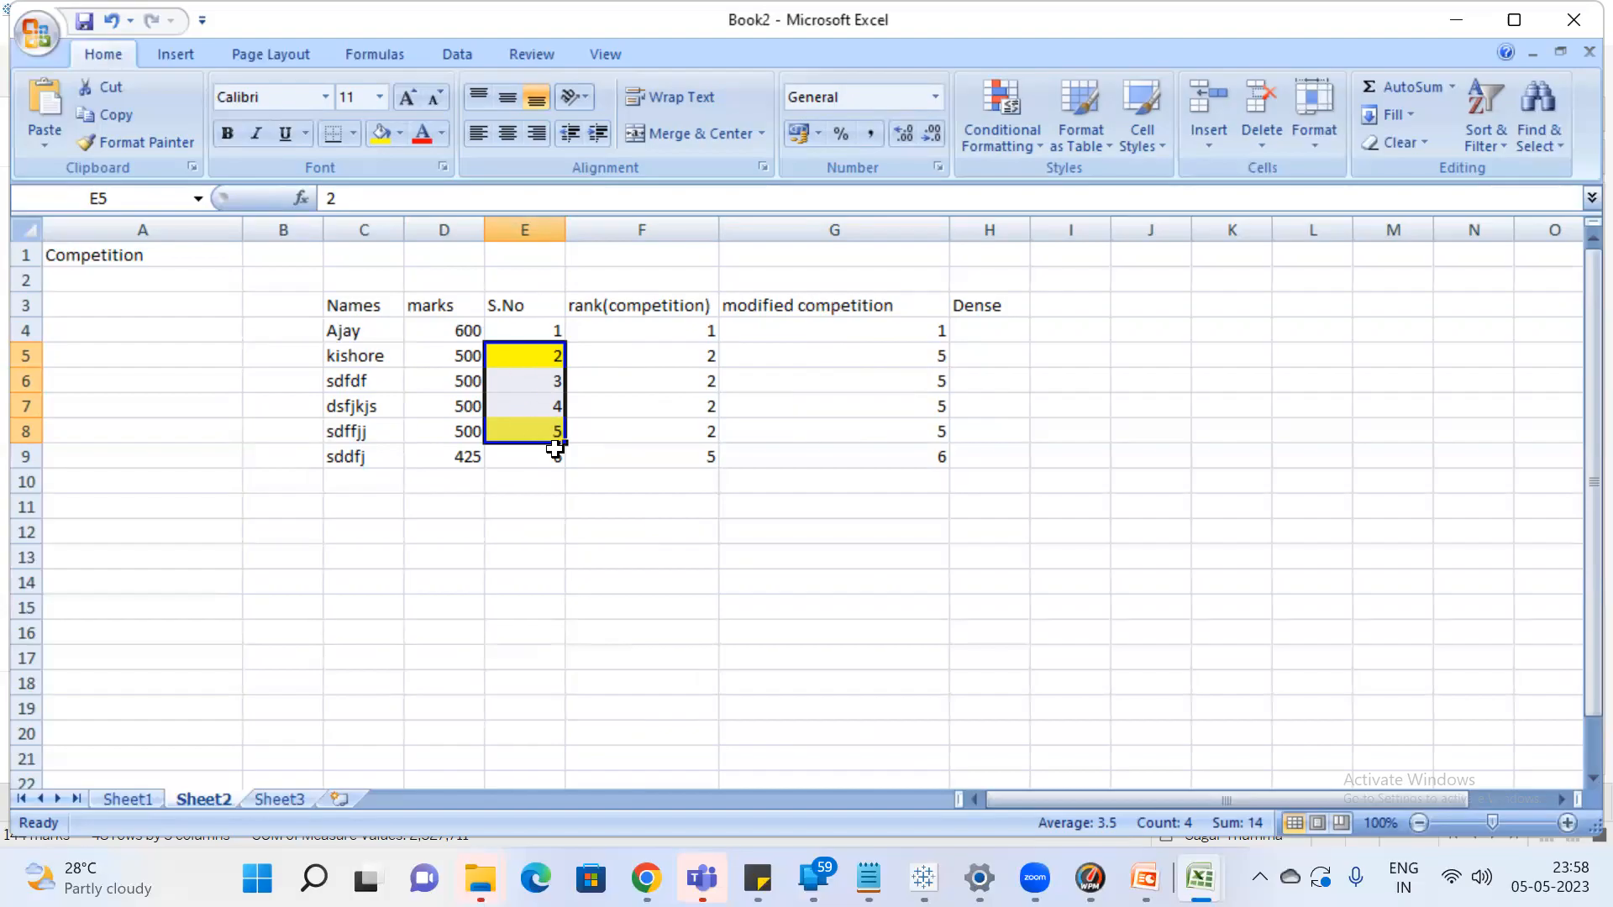
Fill the Dense column with rank 1 in H4, 2 in H5:H8 and 3 in H9
{"action": "left_click", "coordinate": [988, 328]}
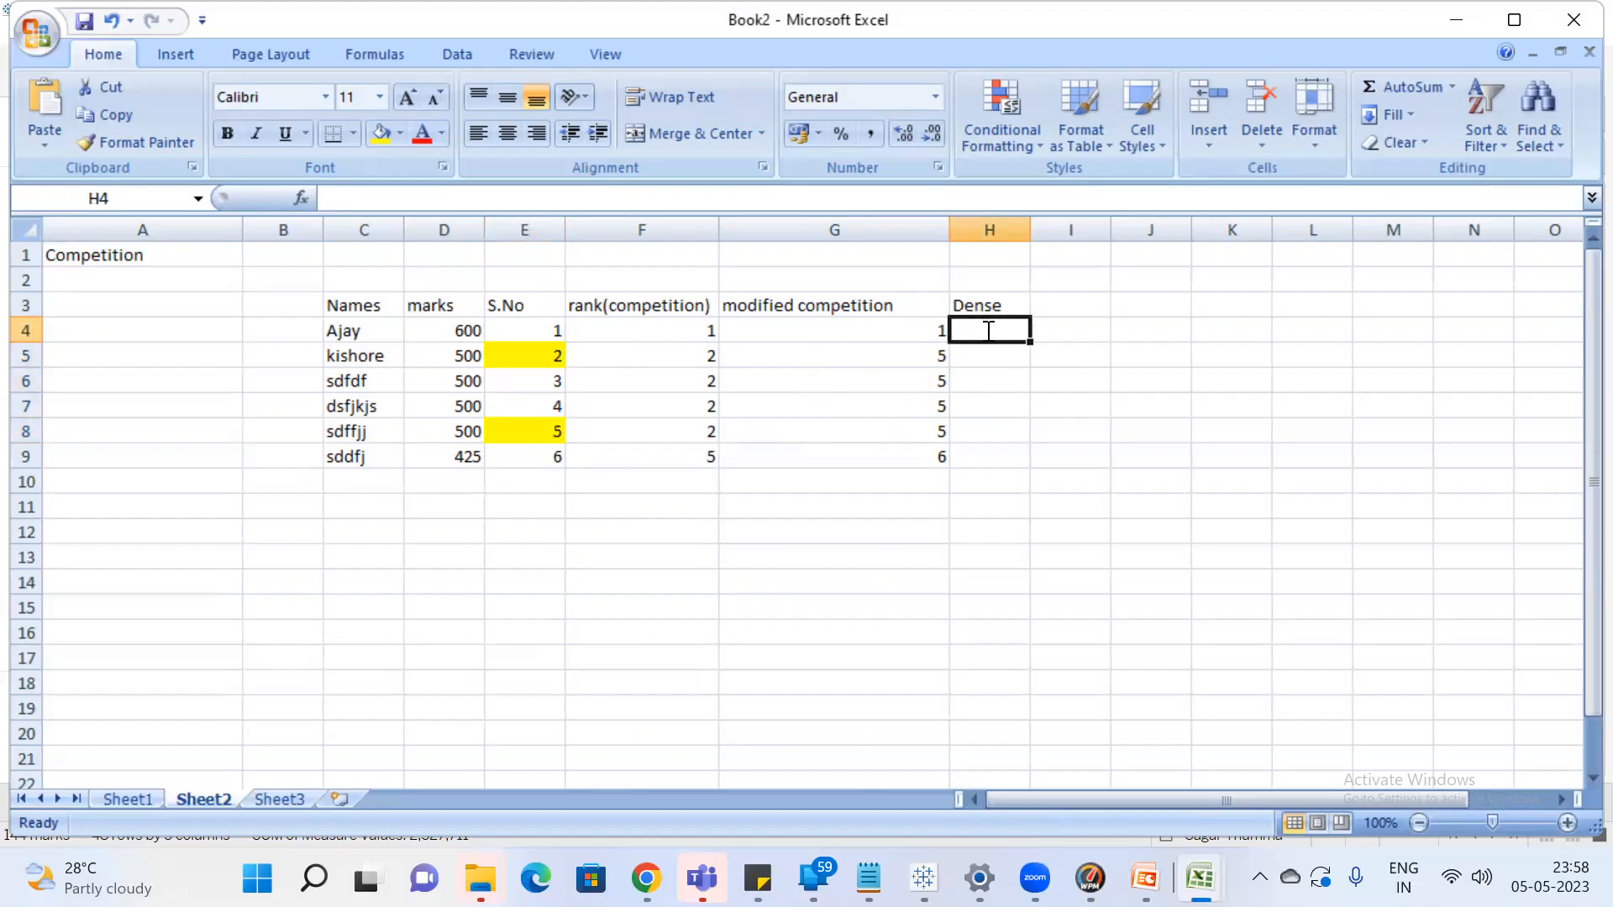
{"action": "type", "text": "1"}
{"action": "key", "text": "Return"}
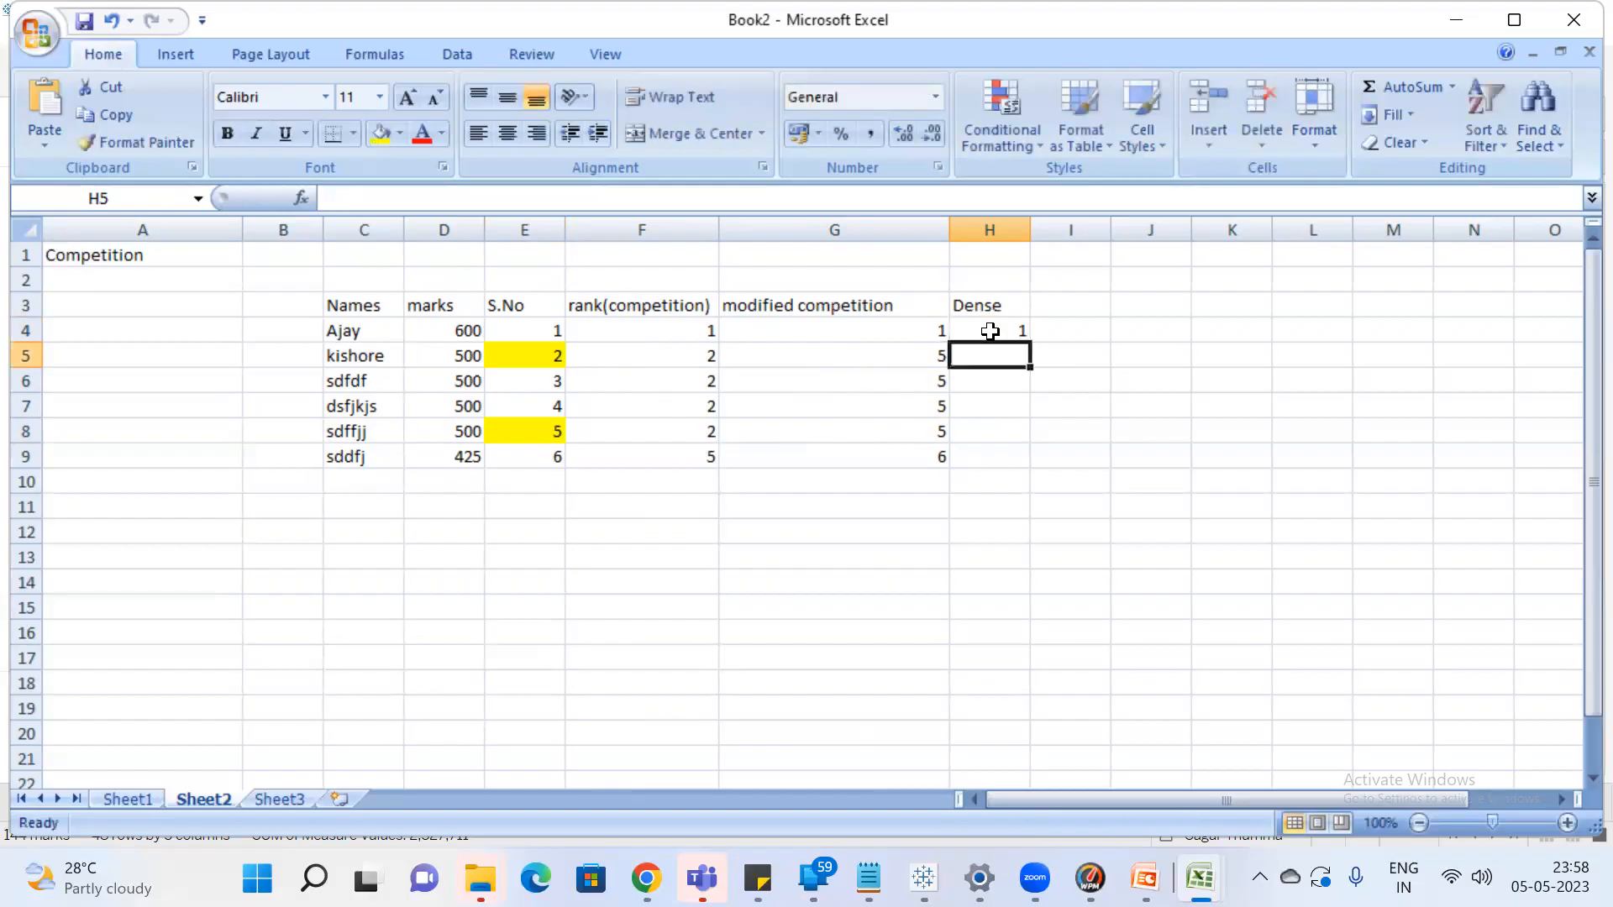
{"action": "type", "text": "2"}
{"action": "key", "text": "Return"}
{"action": "type", "text": "2"}
{"action": "key", "text": "Return"}
{"action": "type", "text": "2"}
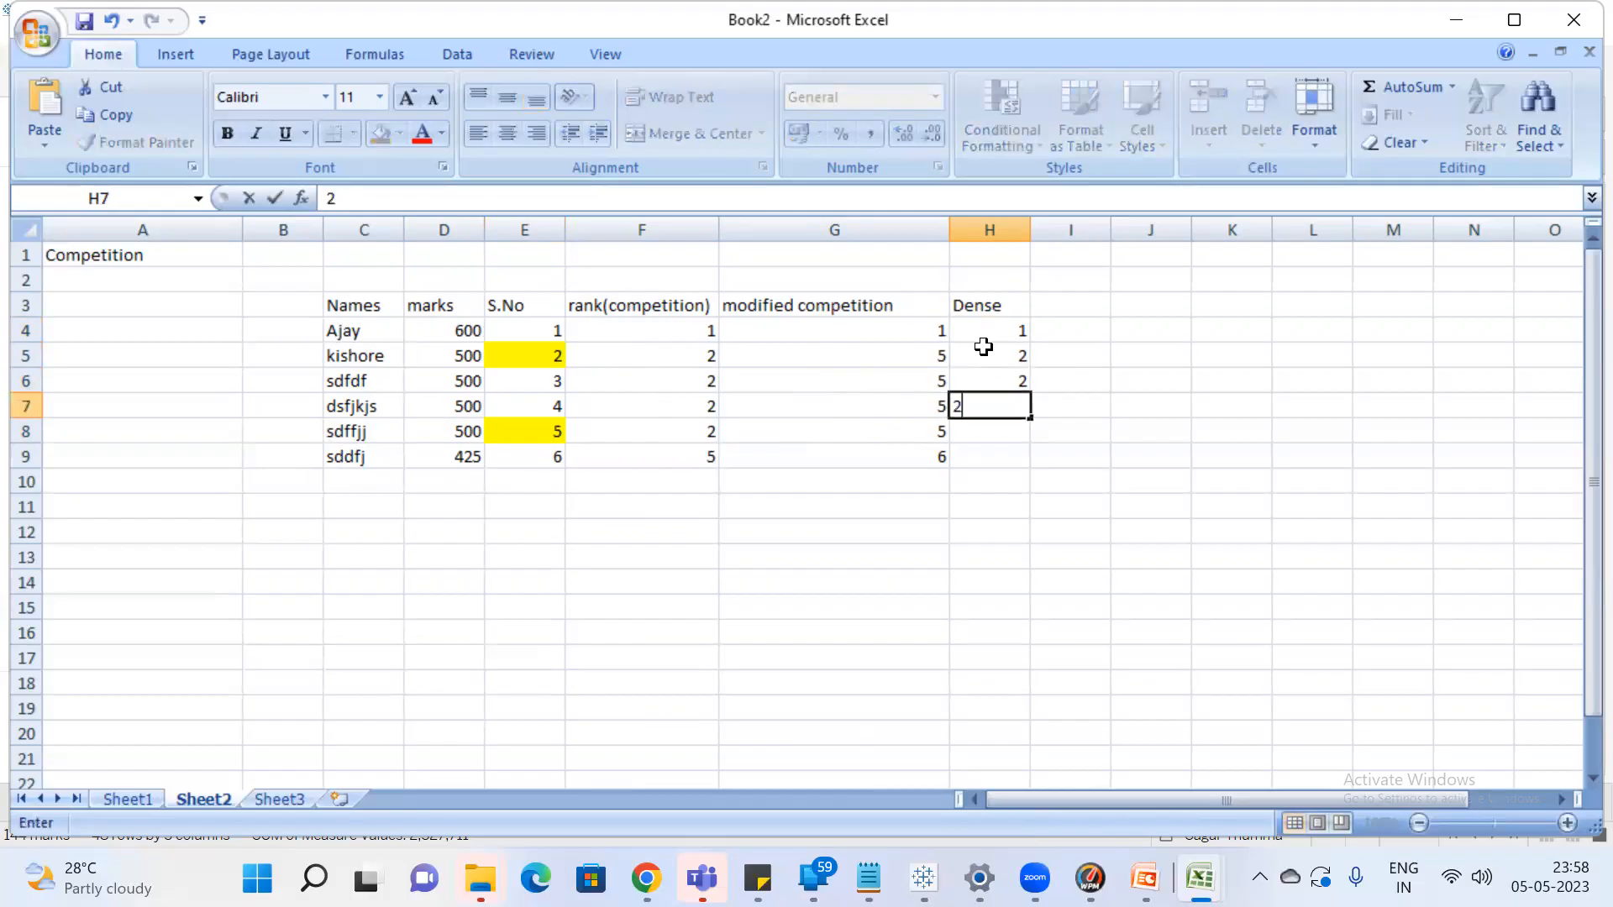
{"action": "key", "text": "Return"}
{"action": "type", "text": "2"}
{"action": "key", "text": "Return"}
{"action": "type", "text": "3"}
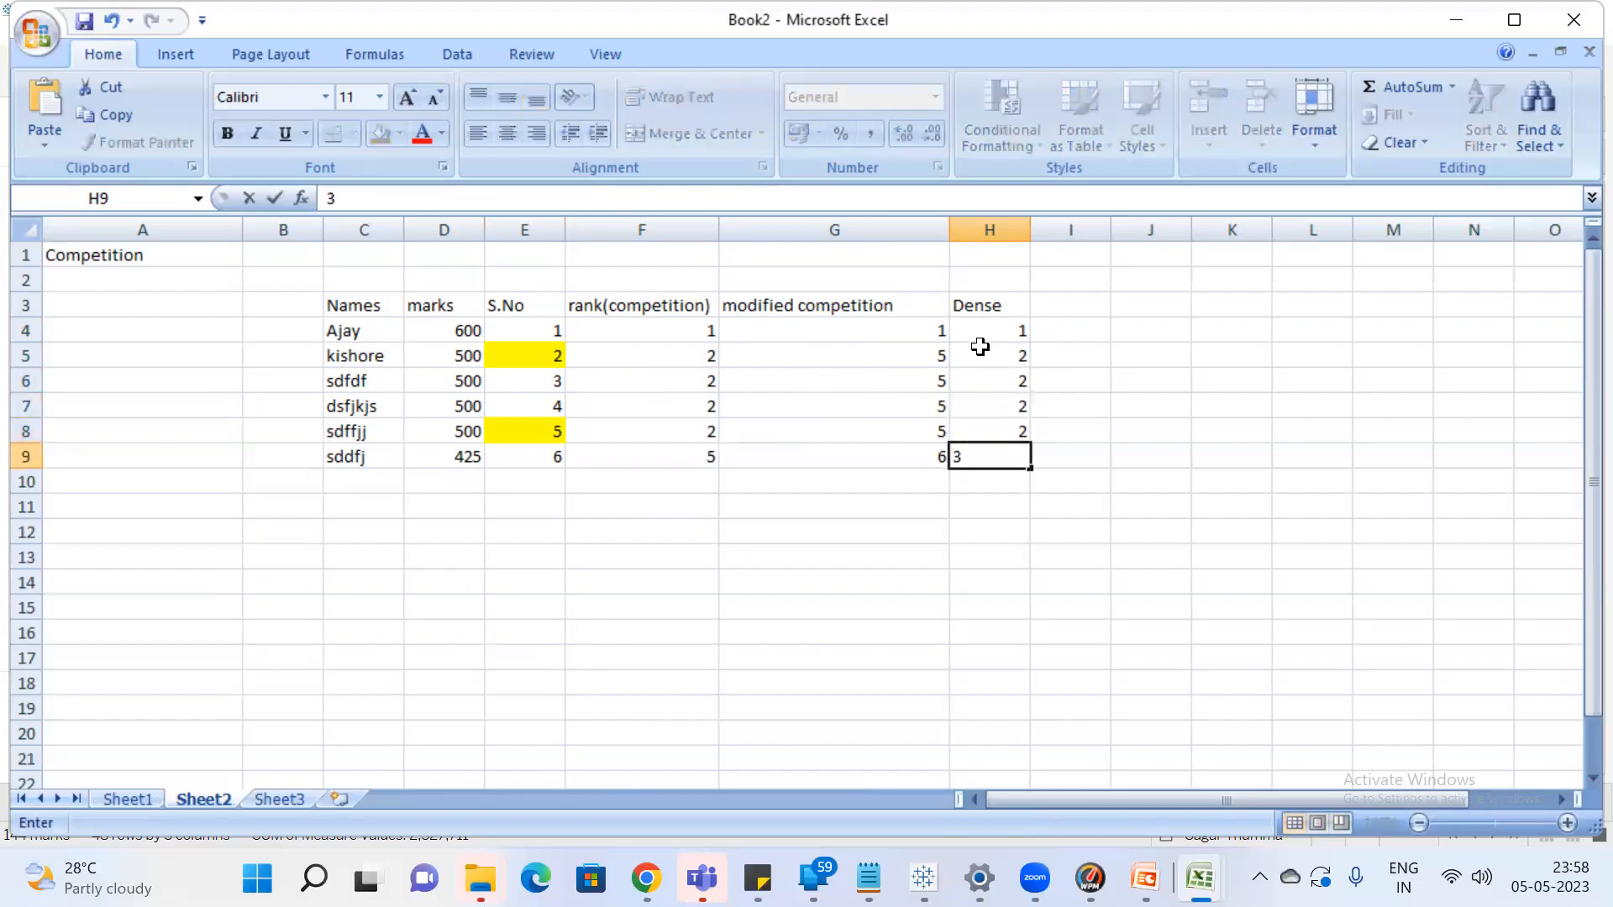
{"action": "key", "text": "Return"}
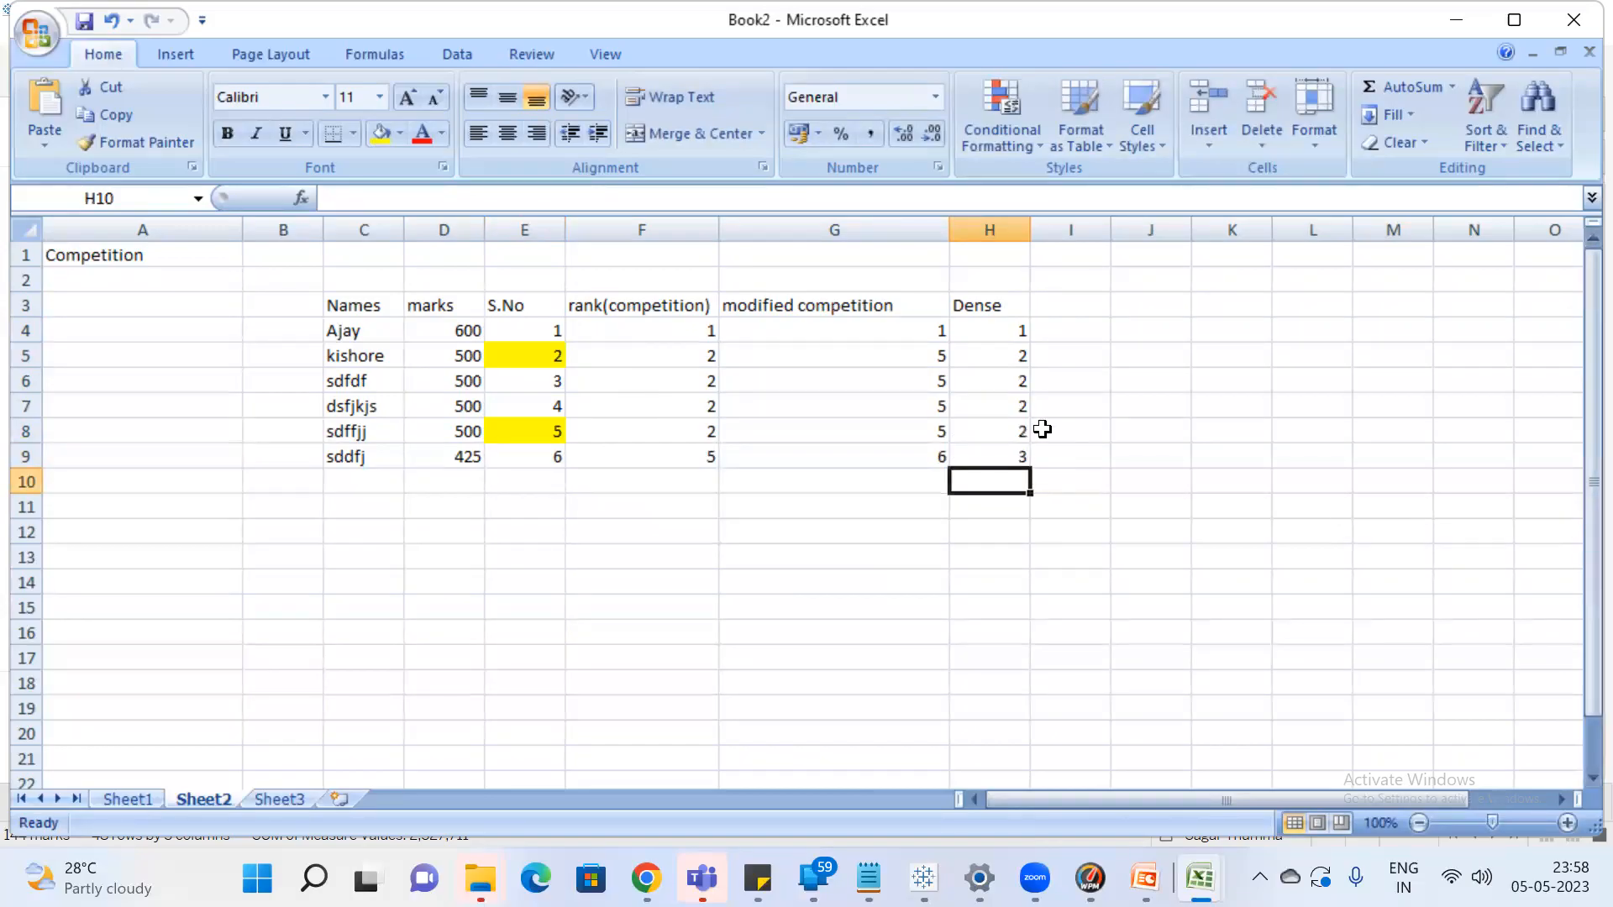
Compare the dense ranks in H5:H9 with the tied marks in D5:D8
{"action": "left_click_drag", "start_coordinate": [1012, 352], "coordinate": [1021, 432]}
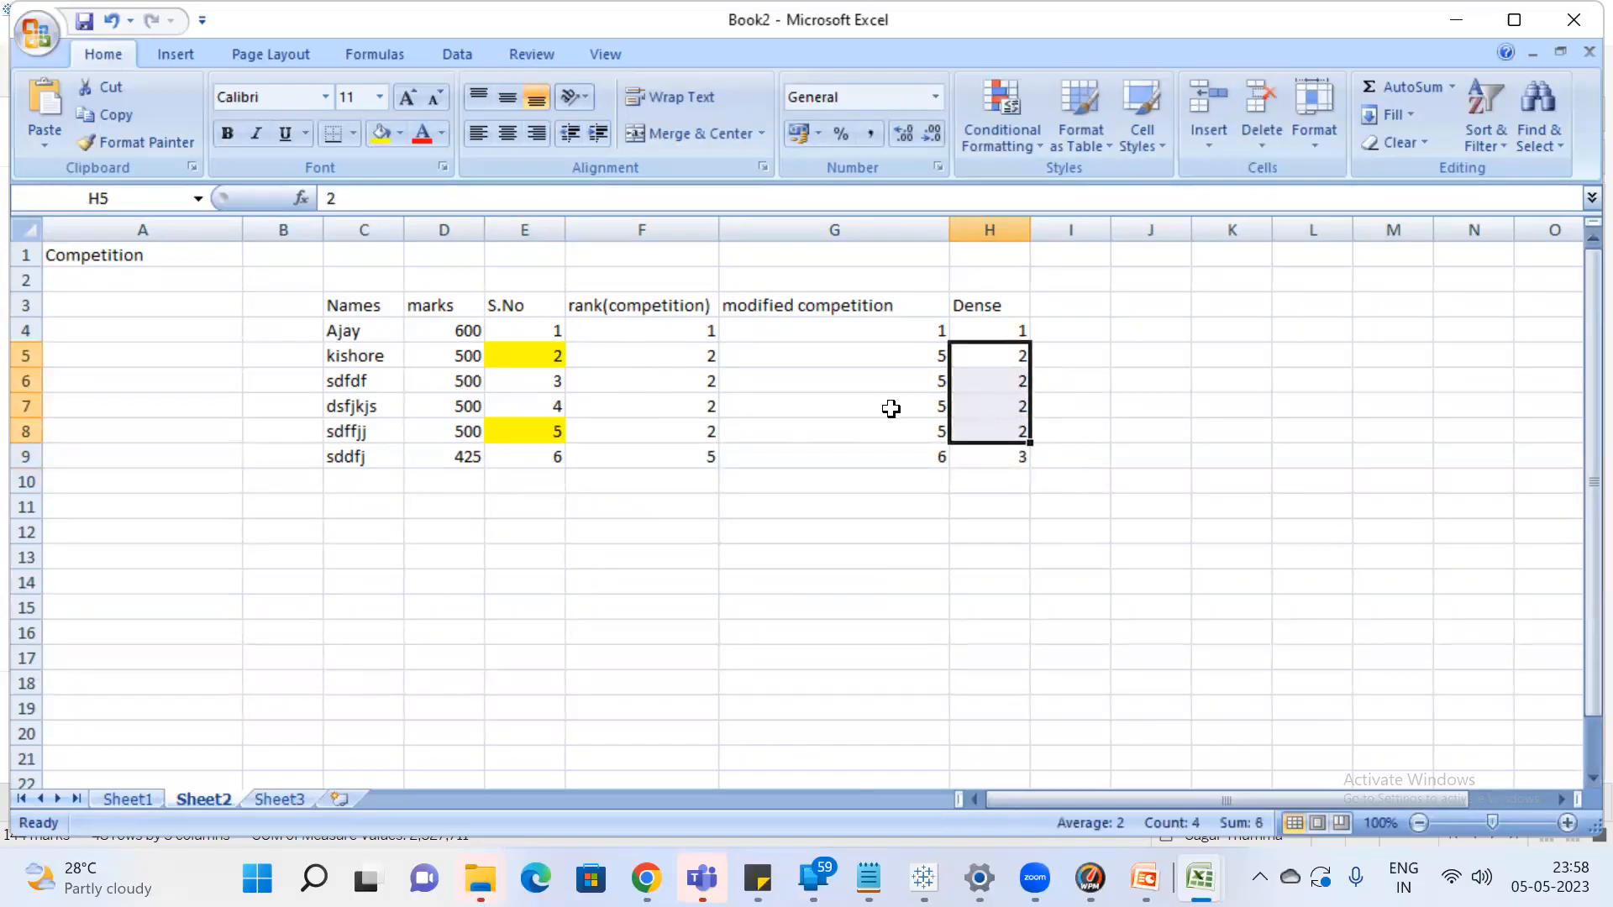
{"action": "left_click_drag", "start_coordinate": [460, 357], "coordinate": [454, 433]}
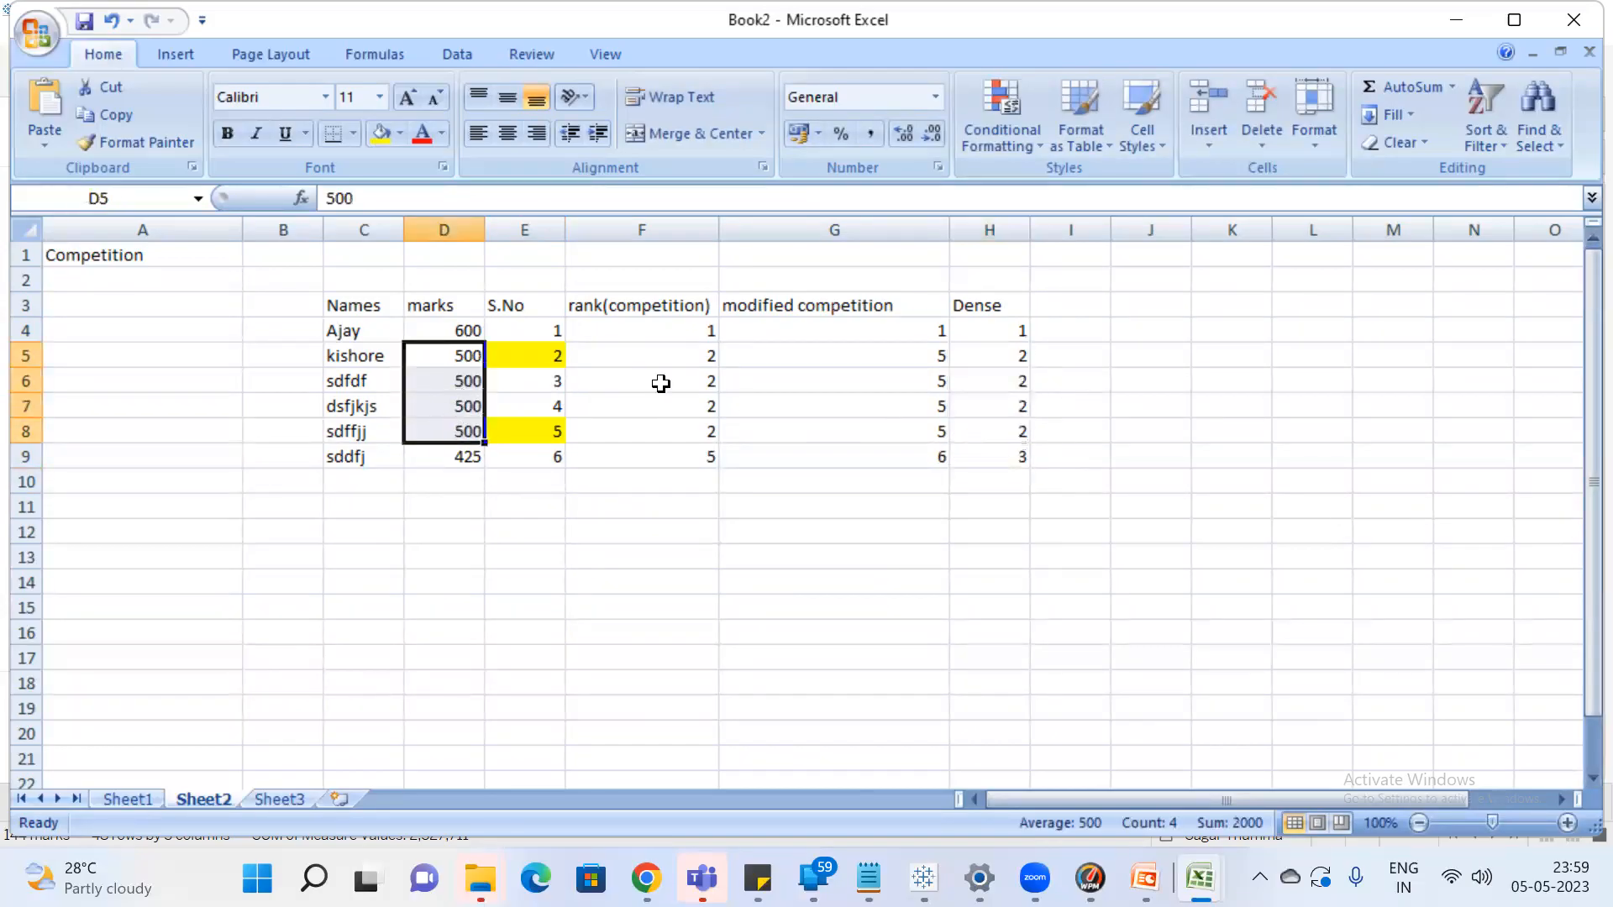
{"action": "left_click", "coordinate": [1033, 464]}
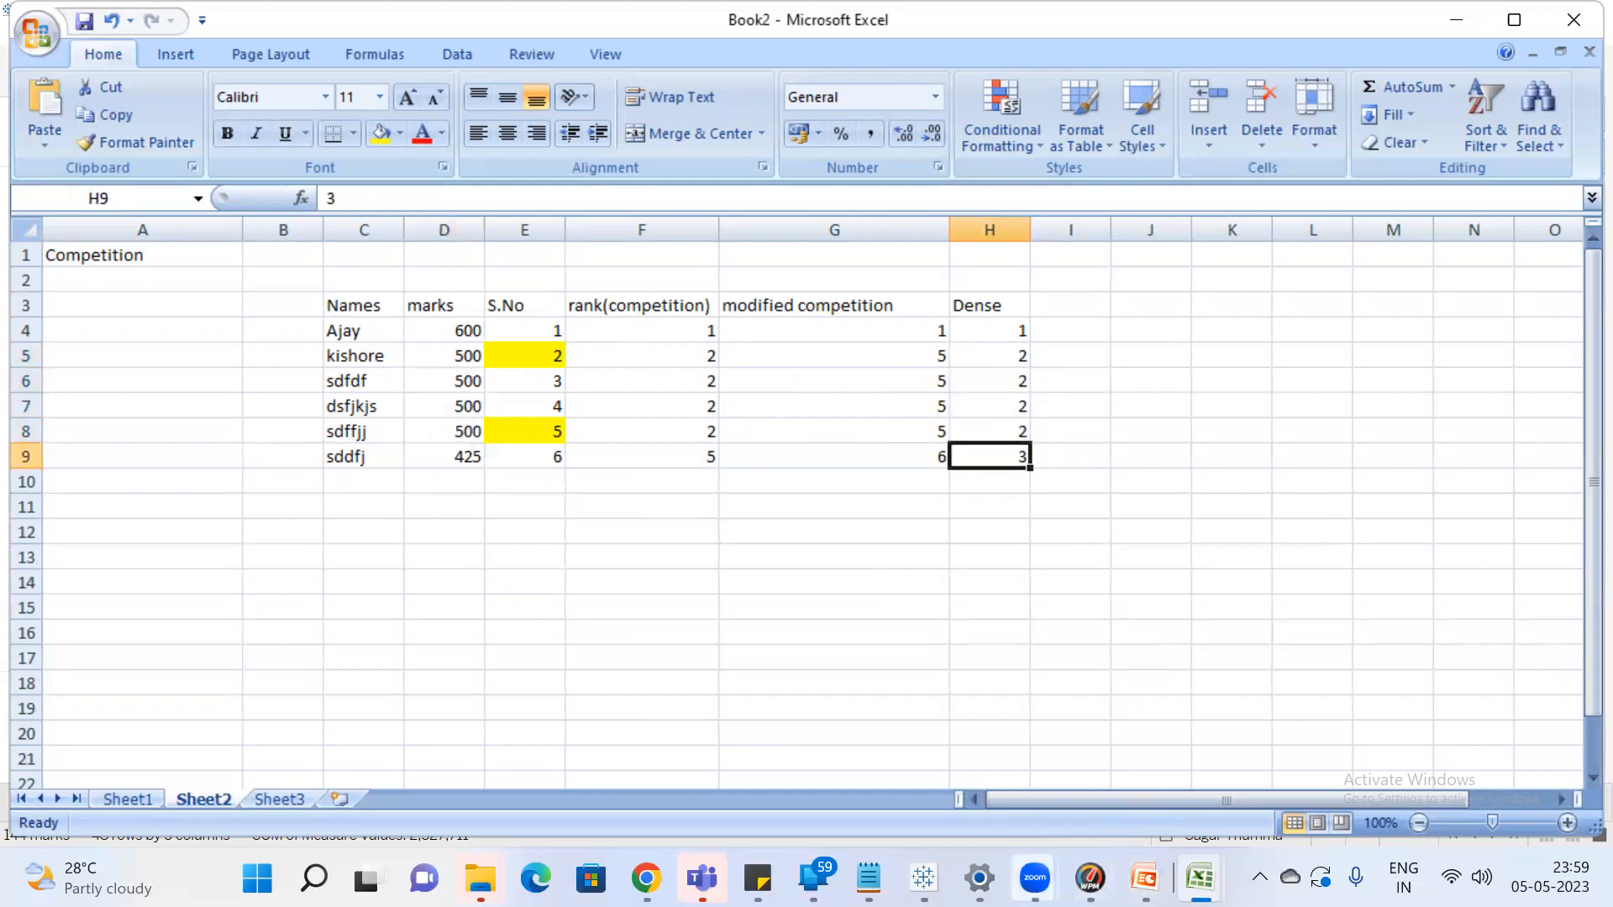
Switch to Tableau and review the rank type options of the Rank of Sales table calculation
{"action": "left_click", "coordinate": [924, 878]}
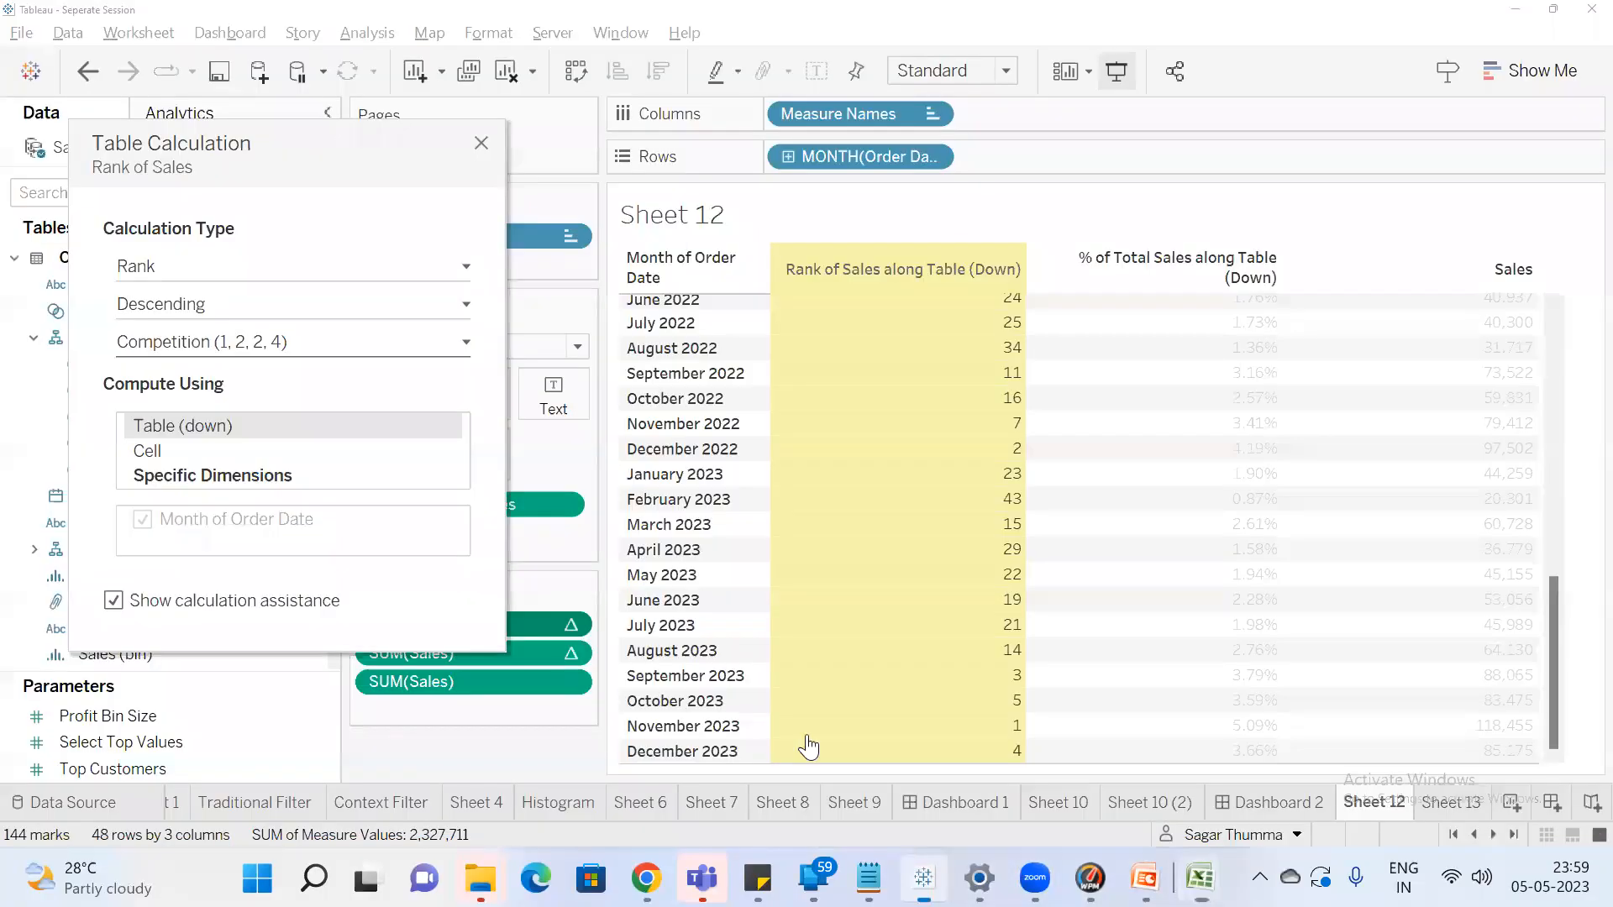
{"action": "left_click", "coordinate": [288, 343]}
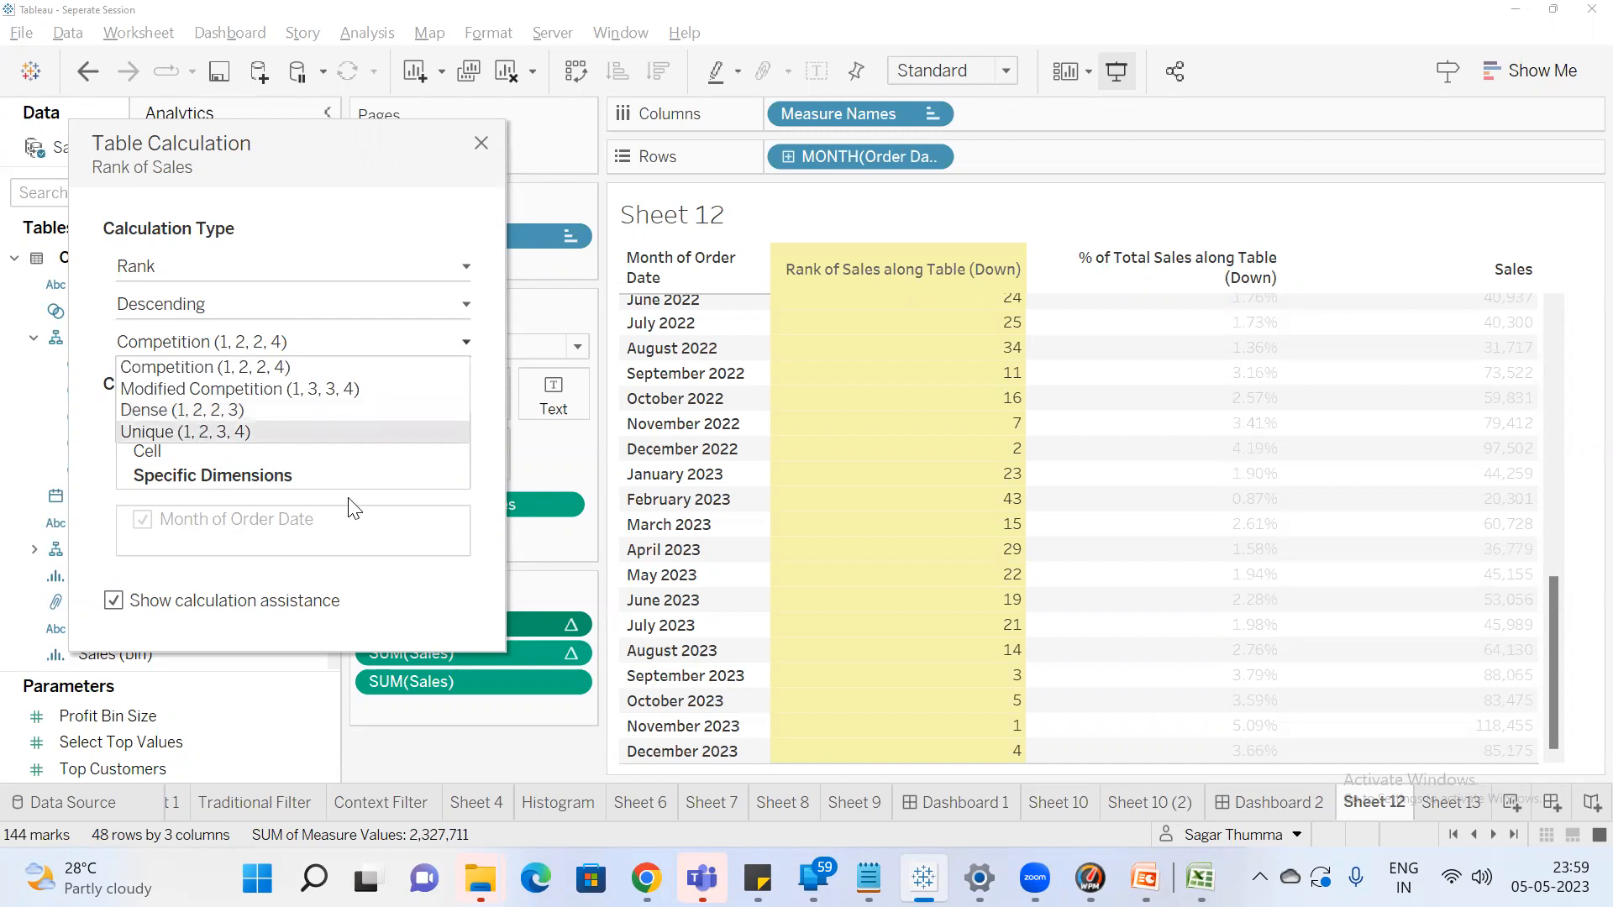
{"action": "left_click", "coordinate": [1535, 10]}
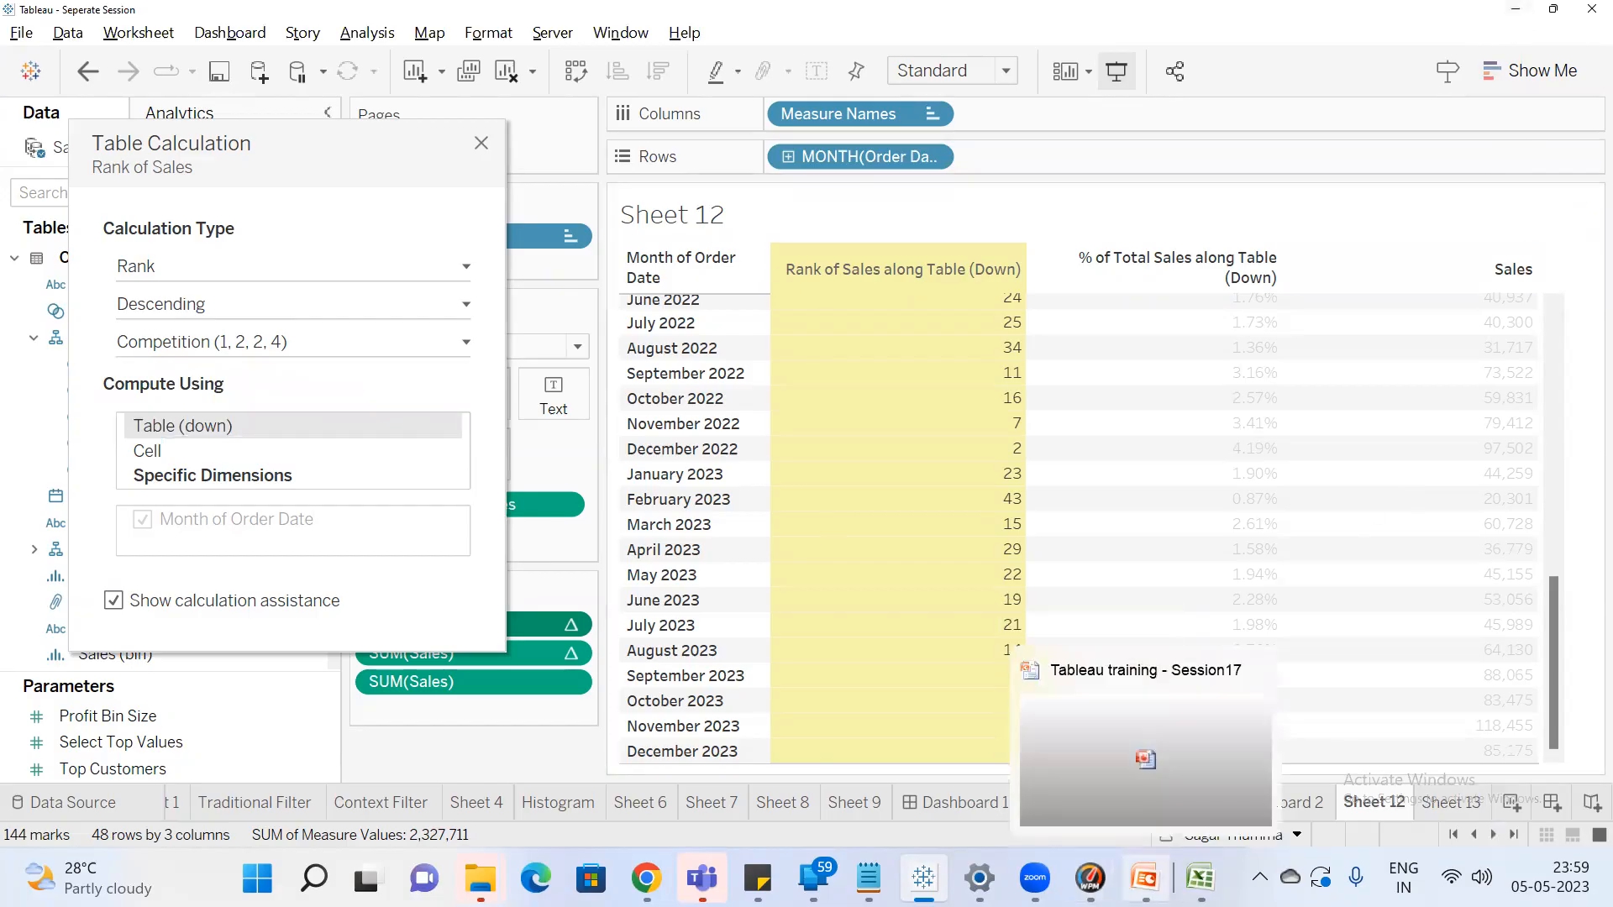
Switch back to the Excel workbook and add a column header unique in I3
{"action": "mouse_move", "coordinate": [1213, 858]}
{"action": "left_click", "coordinate": [1344, 764]}
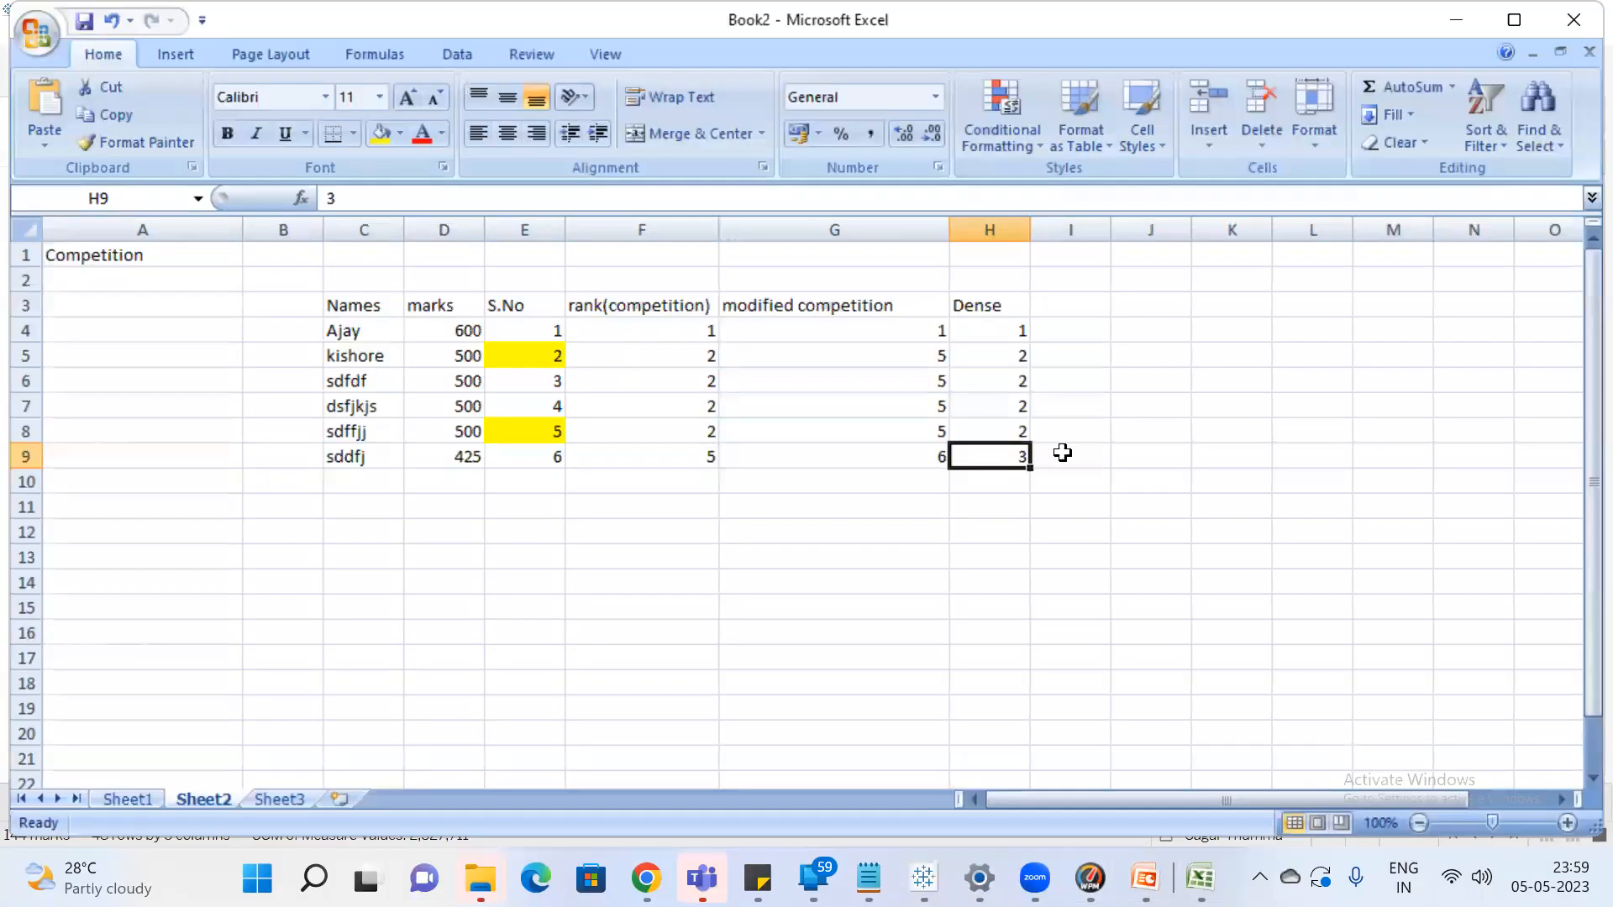
{"action": "left_click", "coordinate": [1050, 312]}
{"action": "type", "text": "unique"}
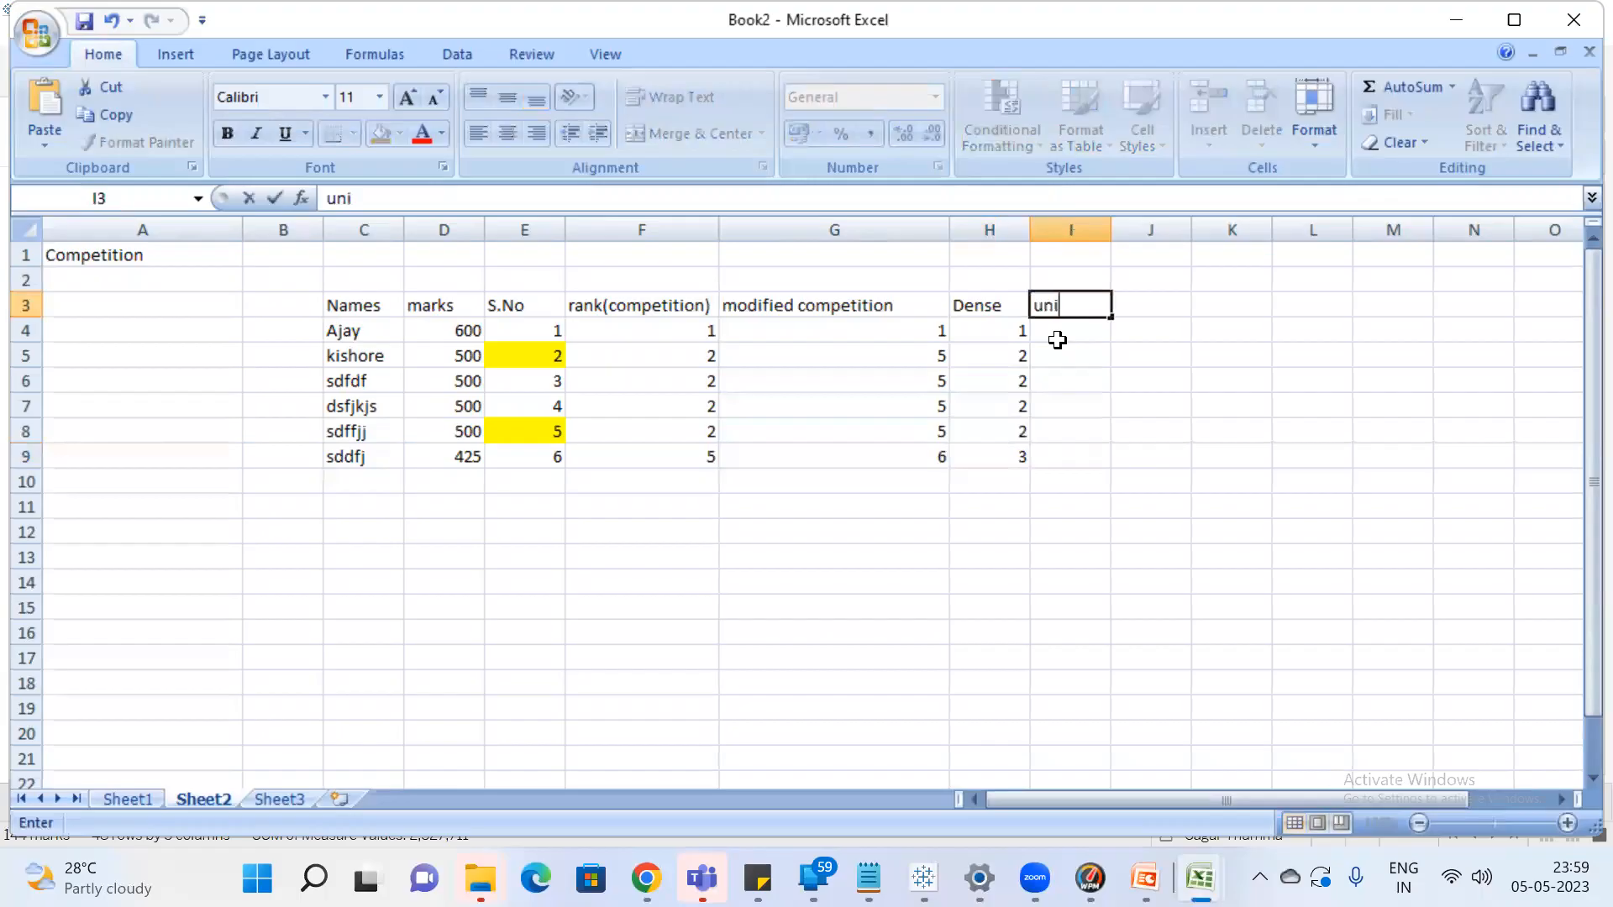
{"action": "key", "text": "Return"}
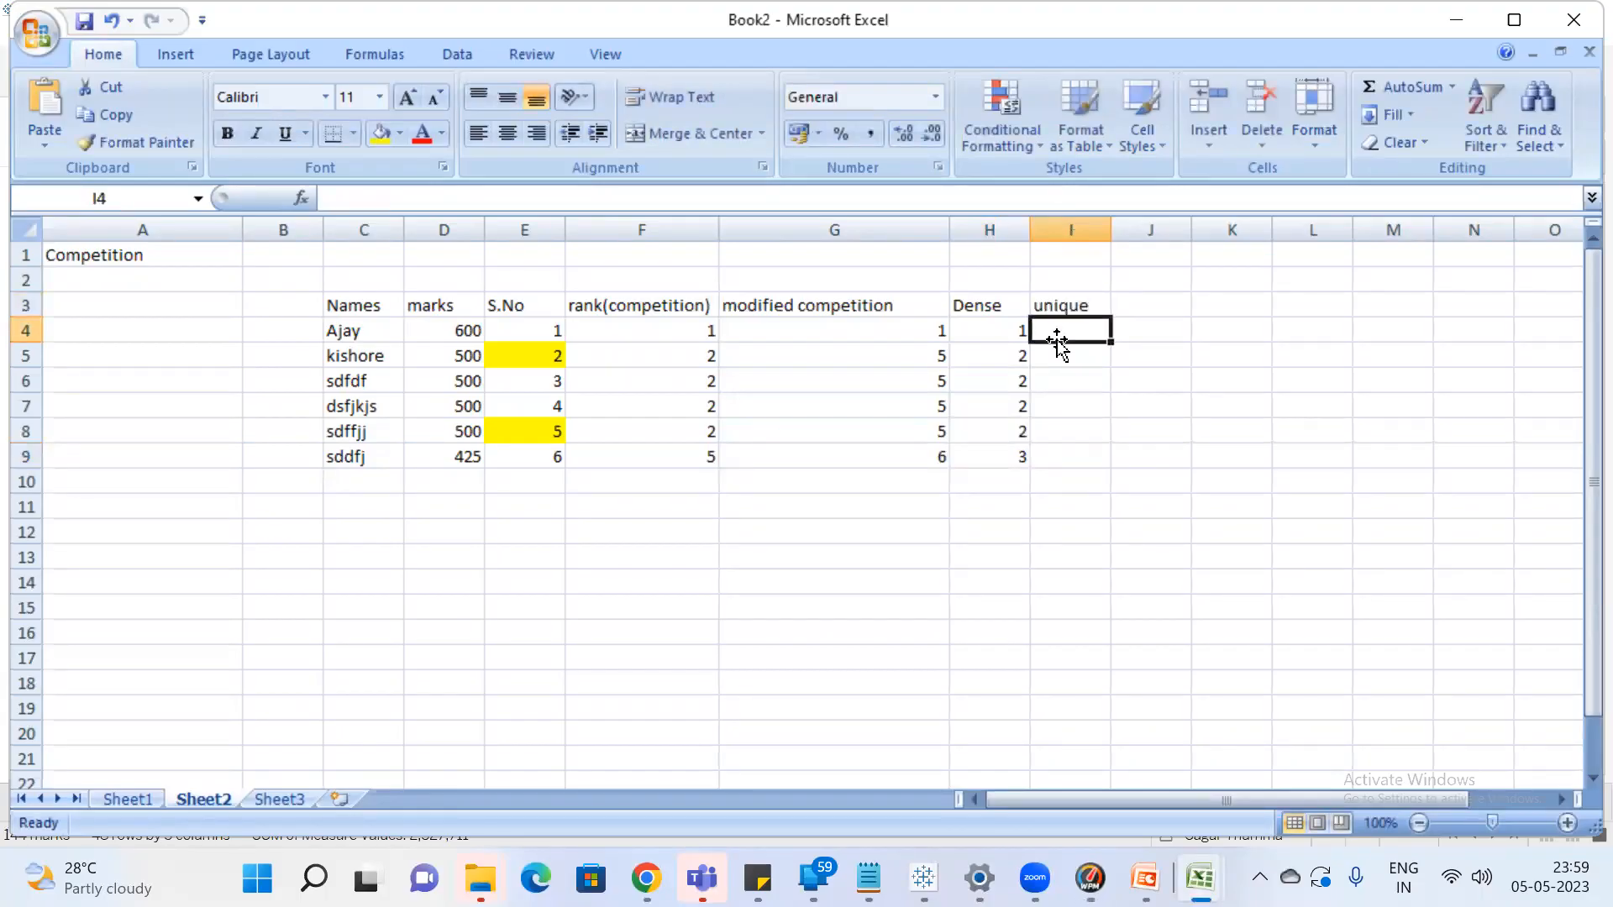
Fill the unique column with ranks 1 to 6 in I4:I9
{"action": "type", "text": "1"}
{"action": "key", "text": "Return"}
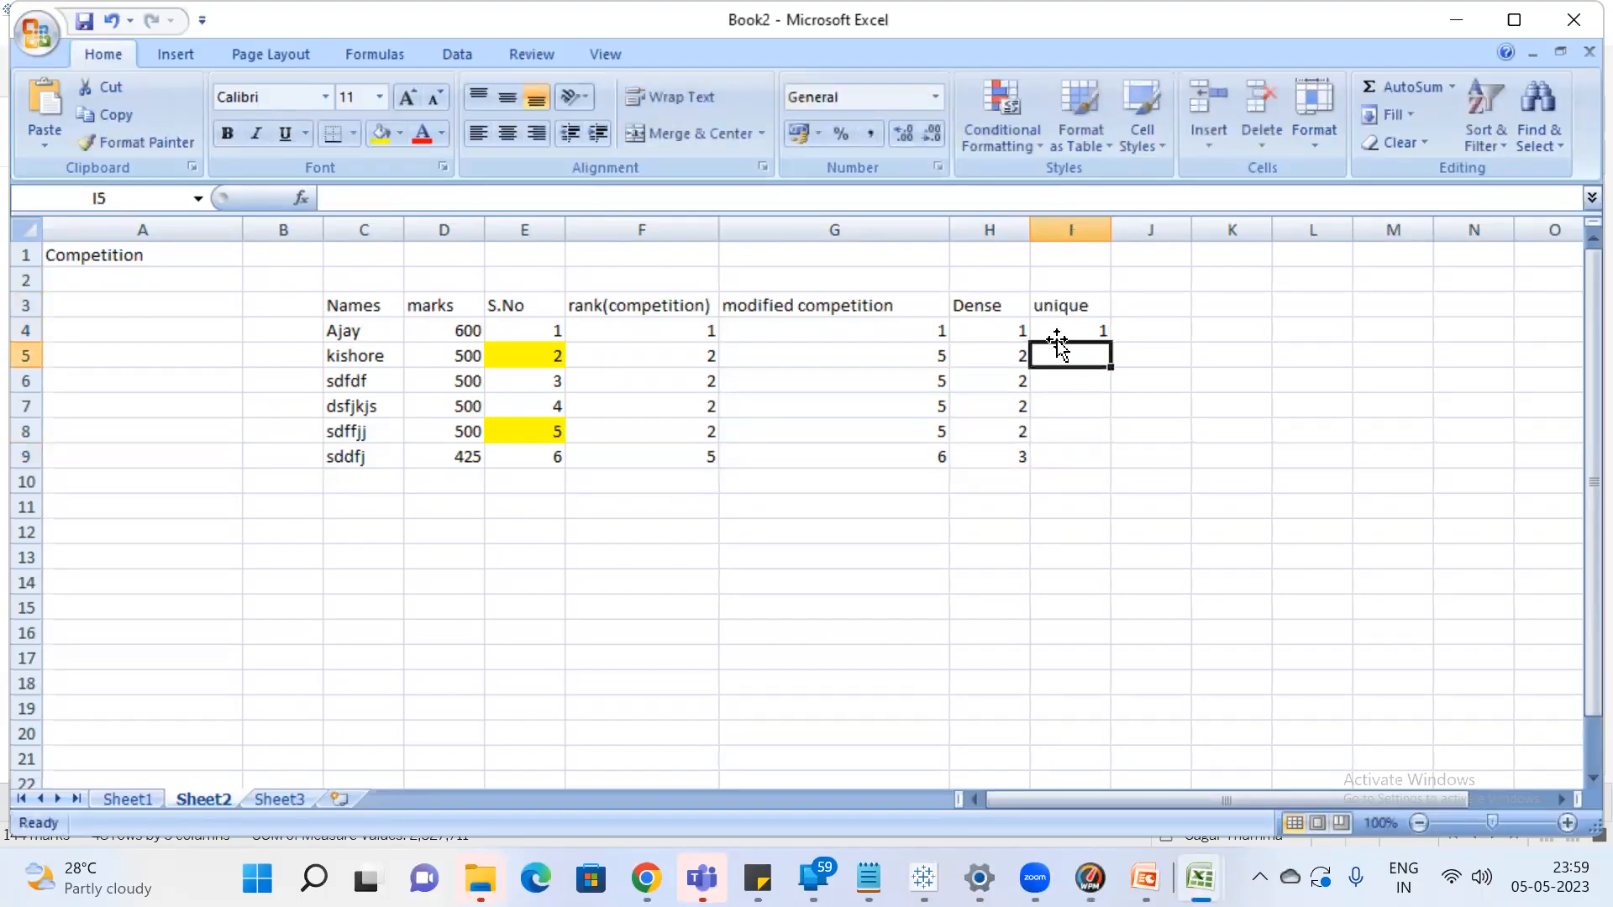
{"action": "type", "text": "2"}
{"action": "key", "text": "Return"}
{"action": "type", "text": "3"}
{"action": "key", "text": "Return"}
{"action": "type", "text": "4"}
{"action": "key", "text": "Return"}
{"action": "type", "text": "56"}
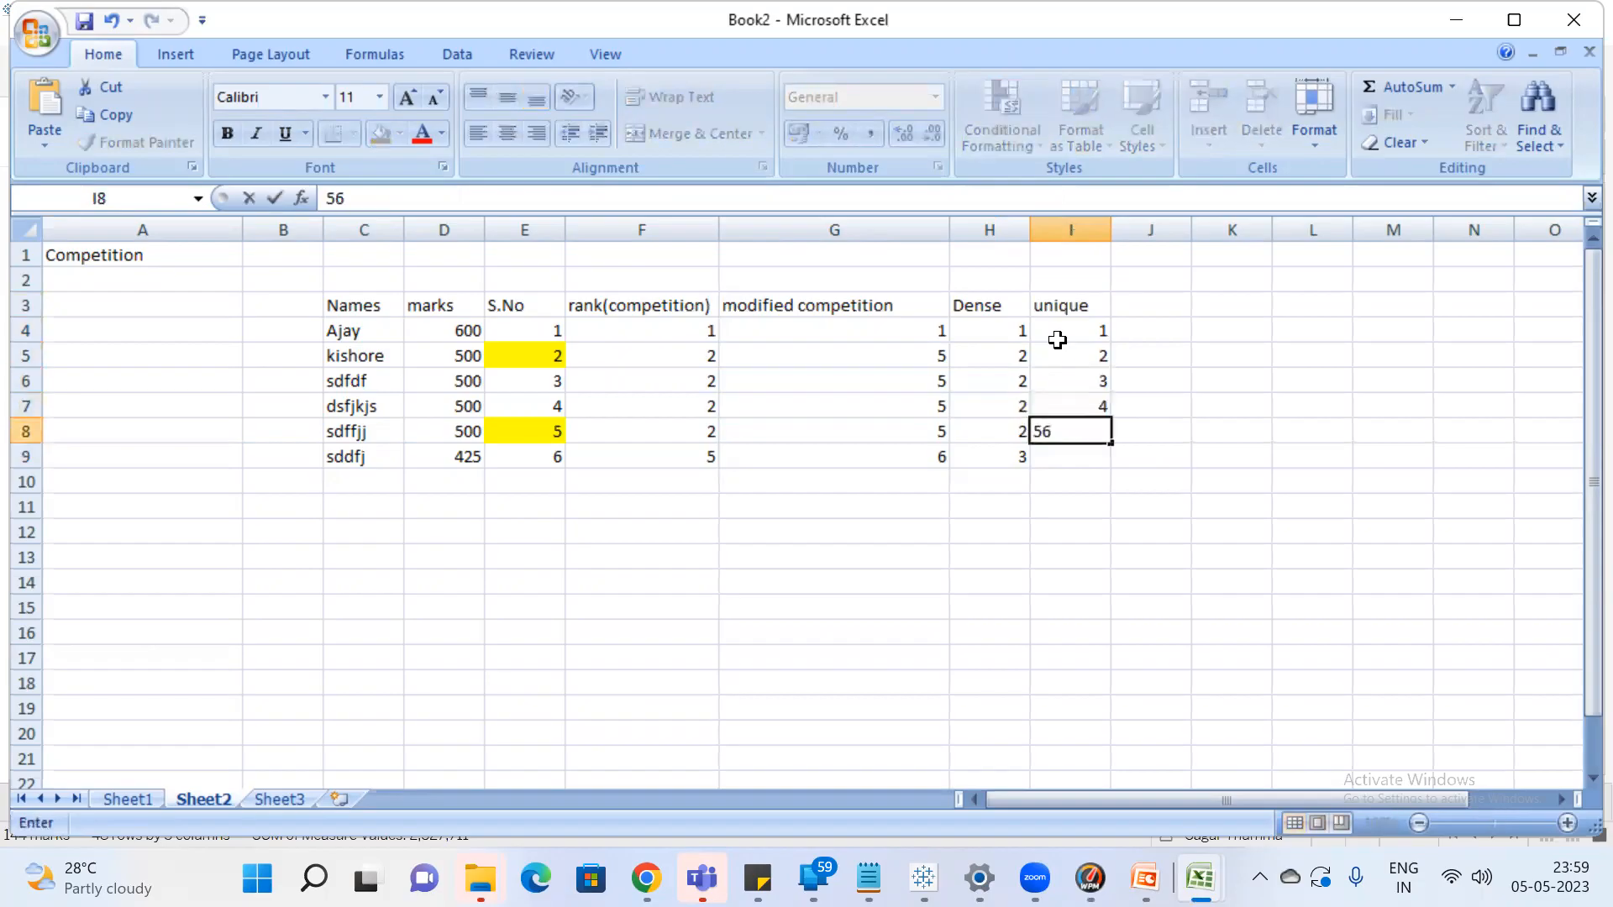
{"action": "key", "text": "BackSpace"}
{"action": "key", "text": "Return"}
{"action": "type", "text": "6"}
{"action": "key", "text": "Return"}
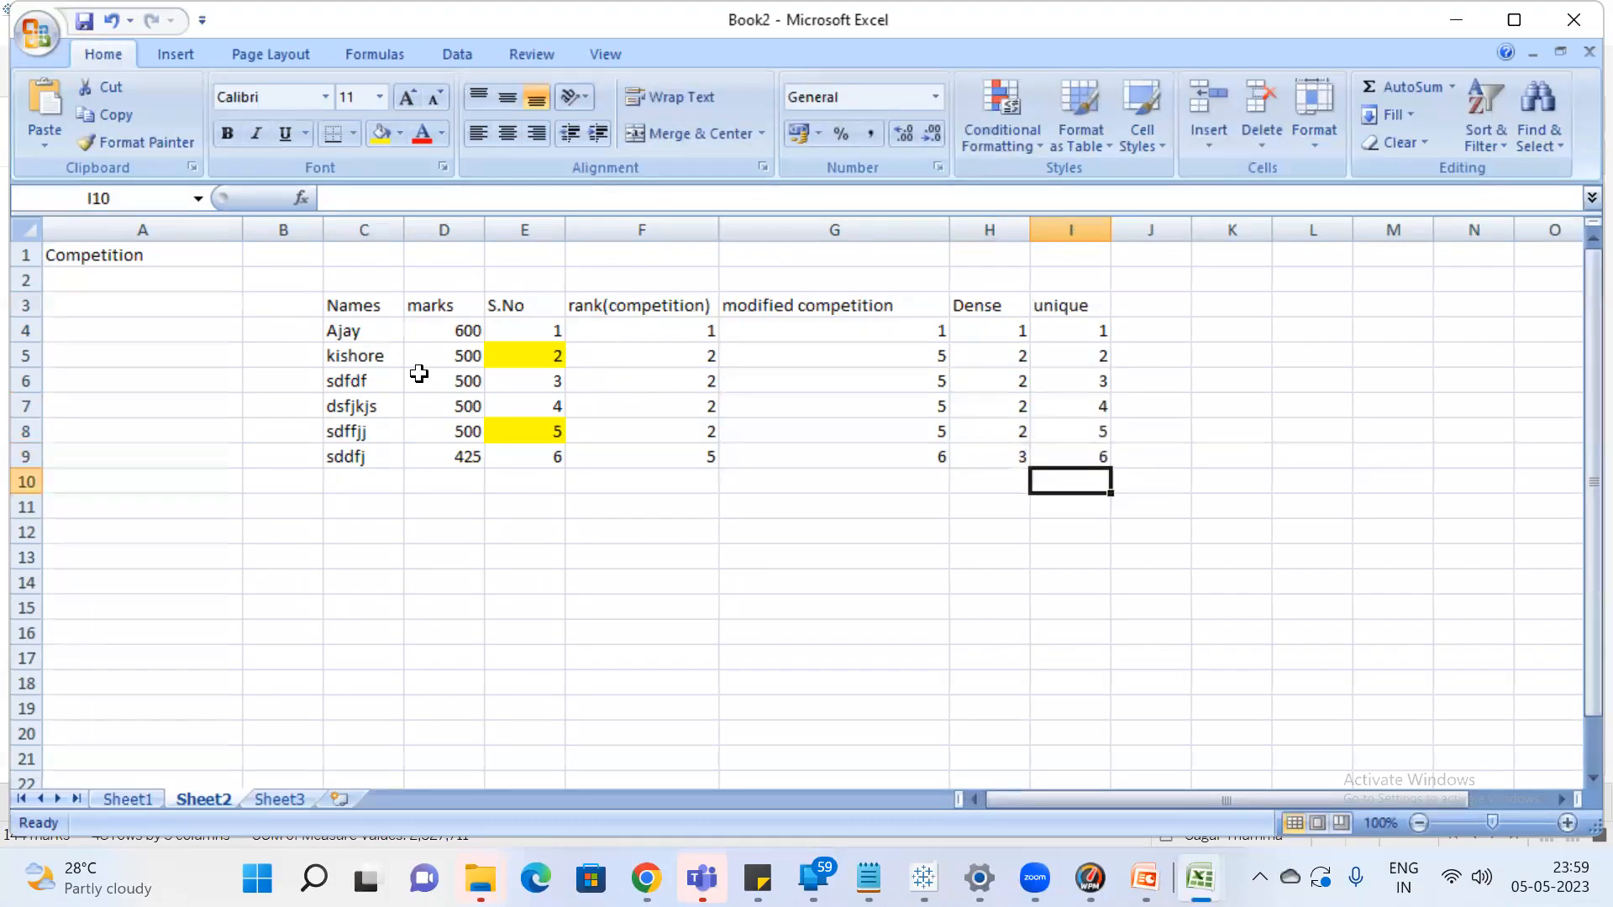
Compare the tied marks in D5:D8 with the unique ranks in I5:I8
{"action": "left_click_drag", "start_coordinate": [469, 354], "coordinate": [463, 420]}
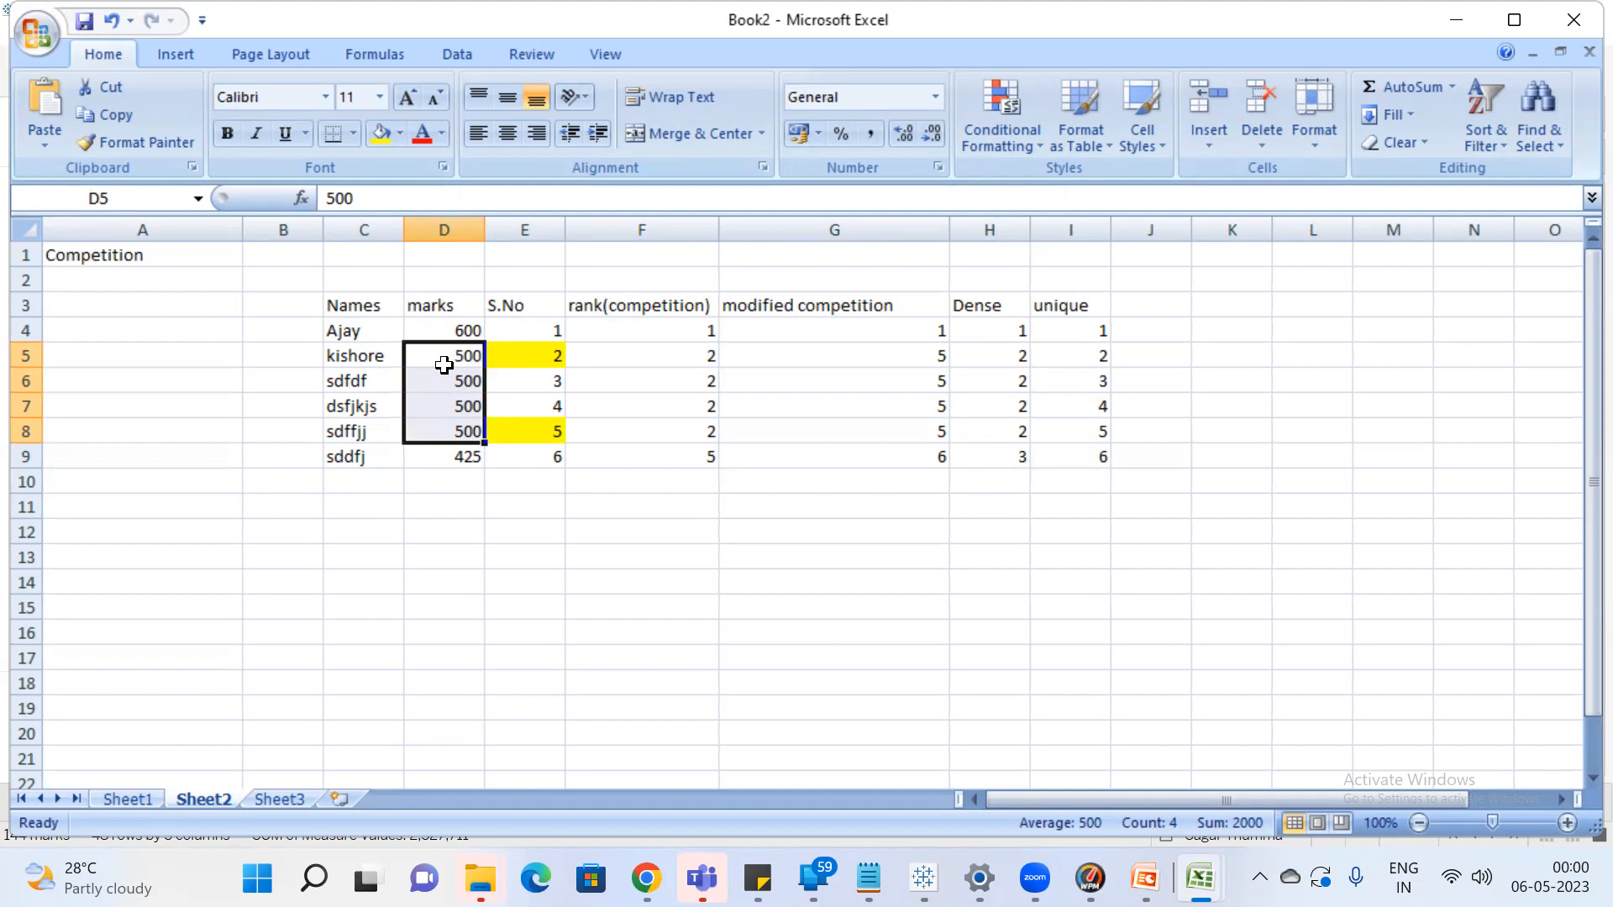
{"action": "left_click_drag", "start_coordinate": [1098, 357], "coordinate": [1105, 433]}
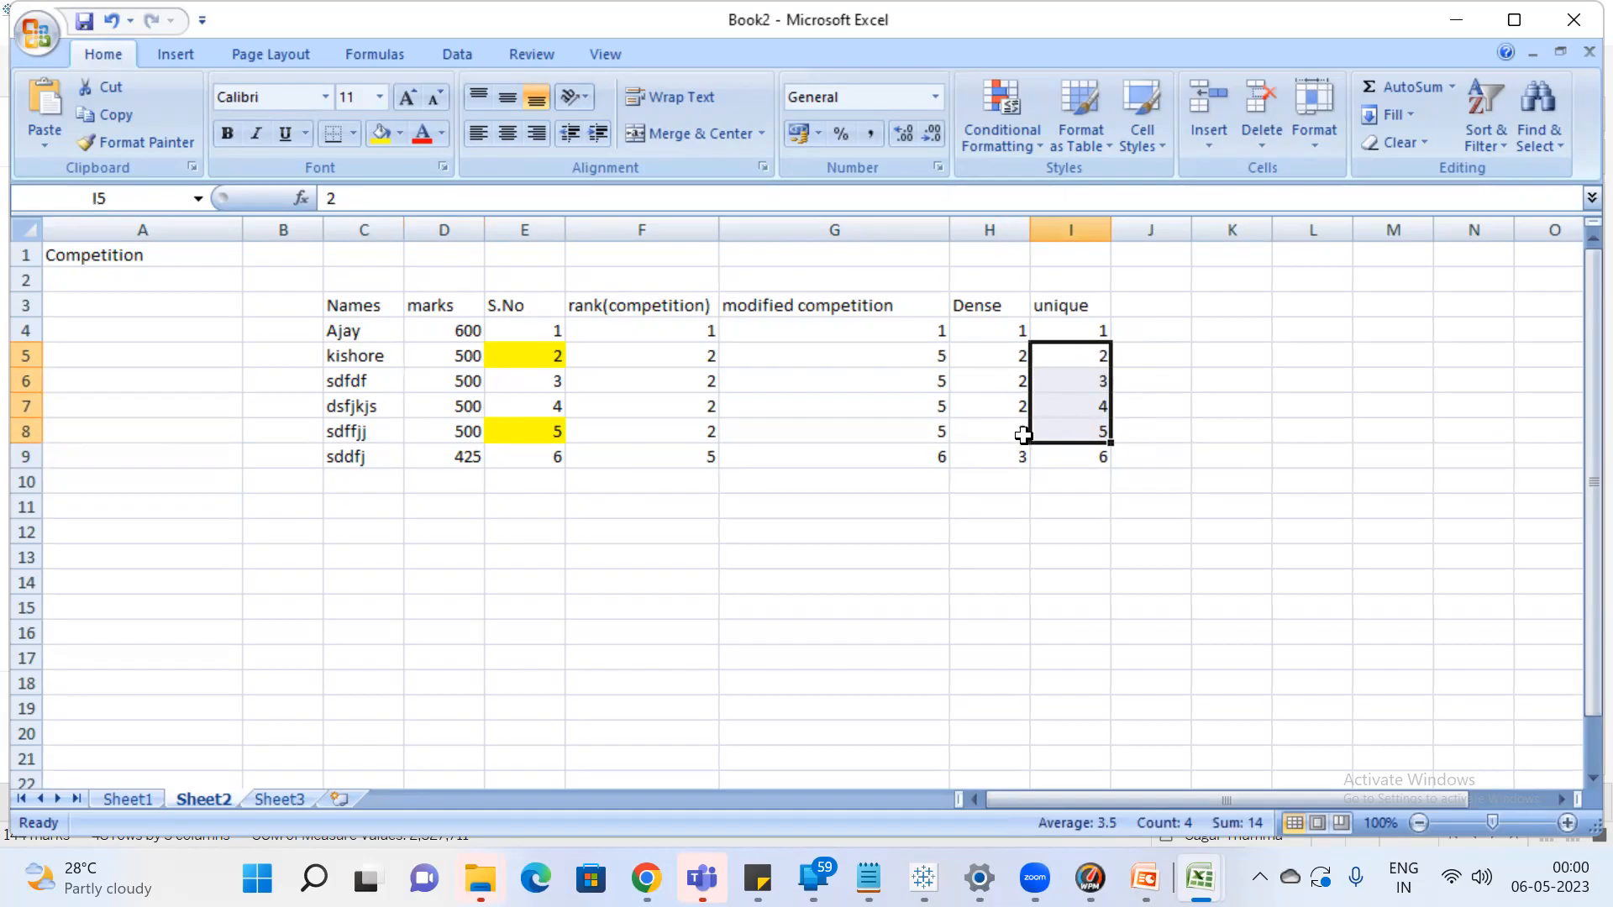
{"action": "left_click", "coordinate": [1103, 526]}
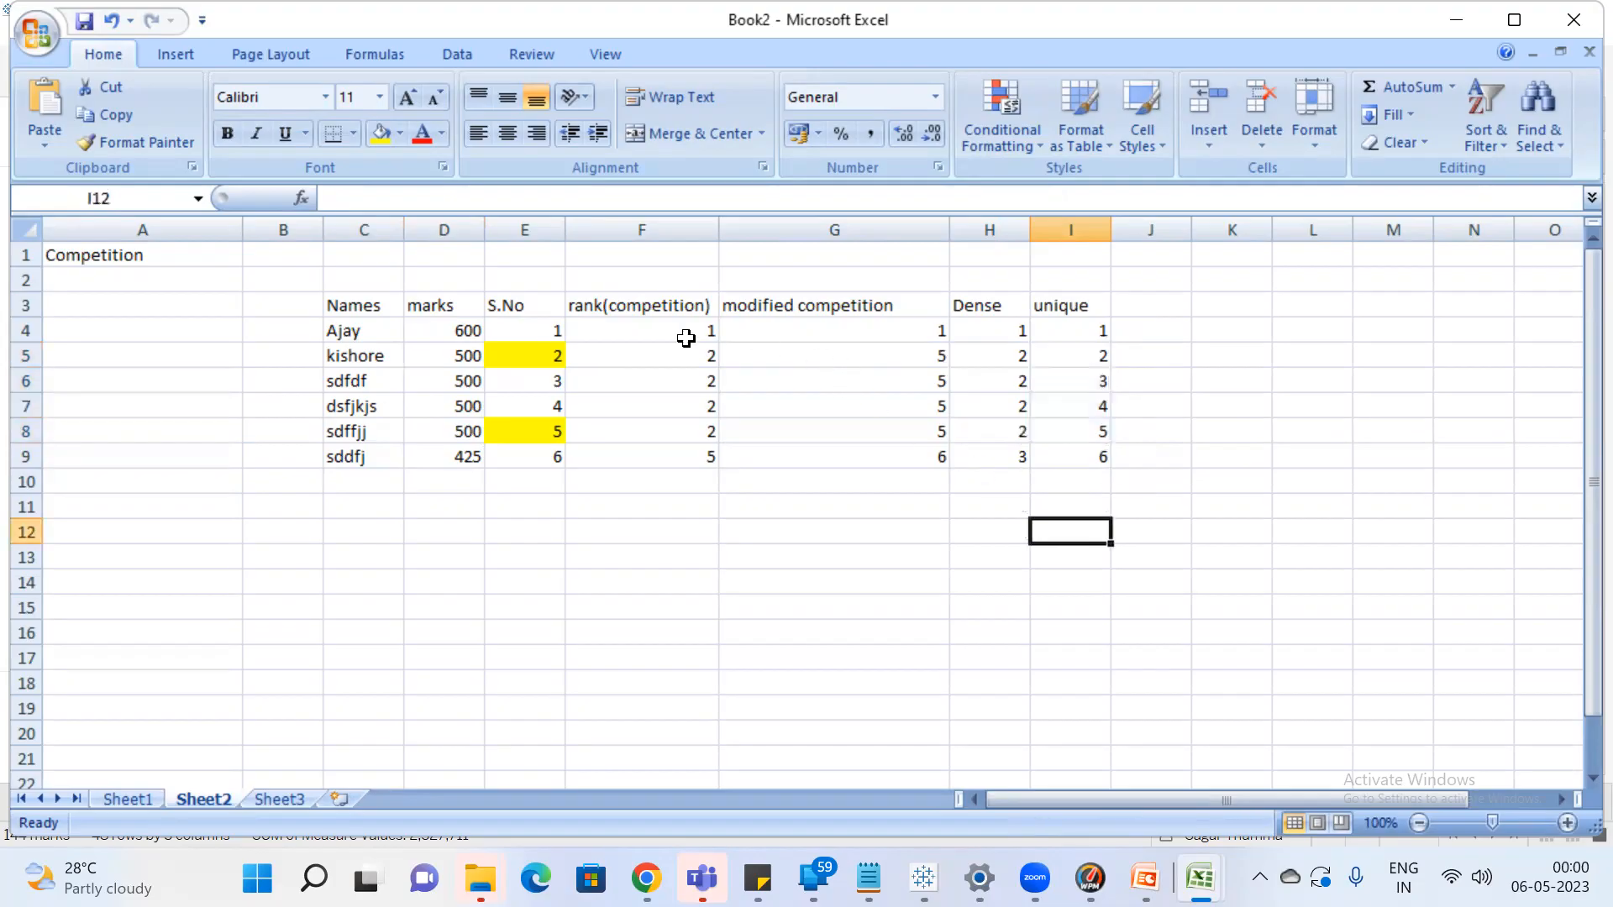
Compare the competition, modified competition, dense and unique rank columns in F3:I9
{"action": "left_click_drag", "start_coordinate": [633, 305], "coordinate": [1096, 458]}
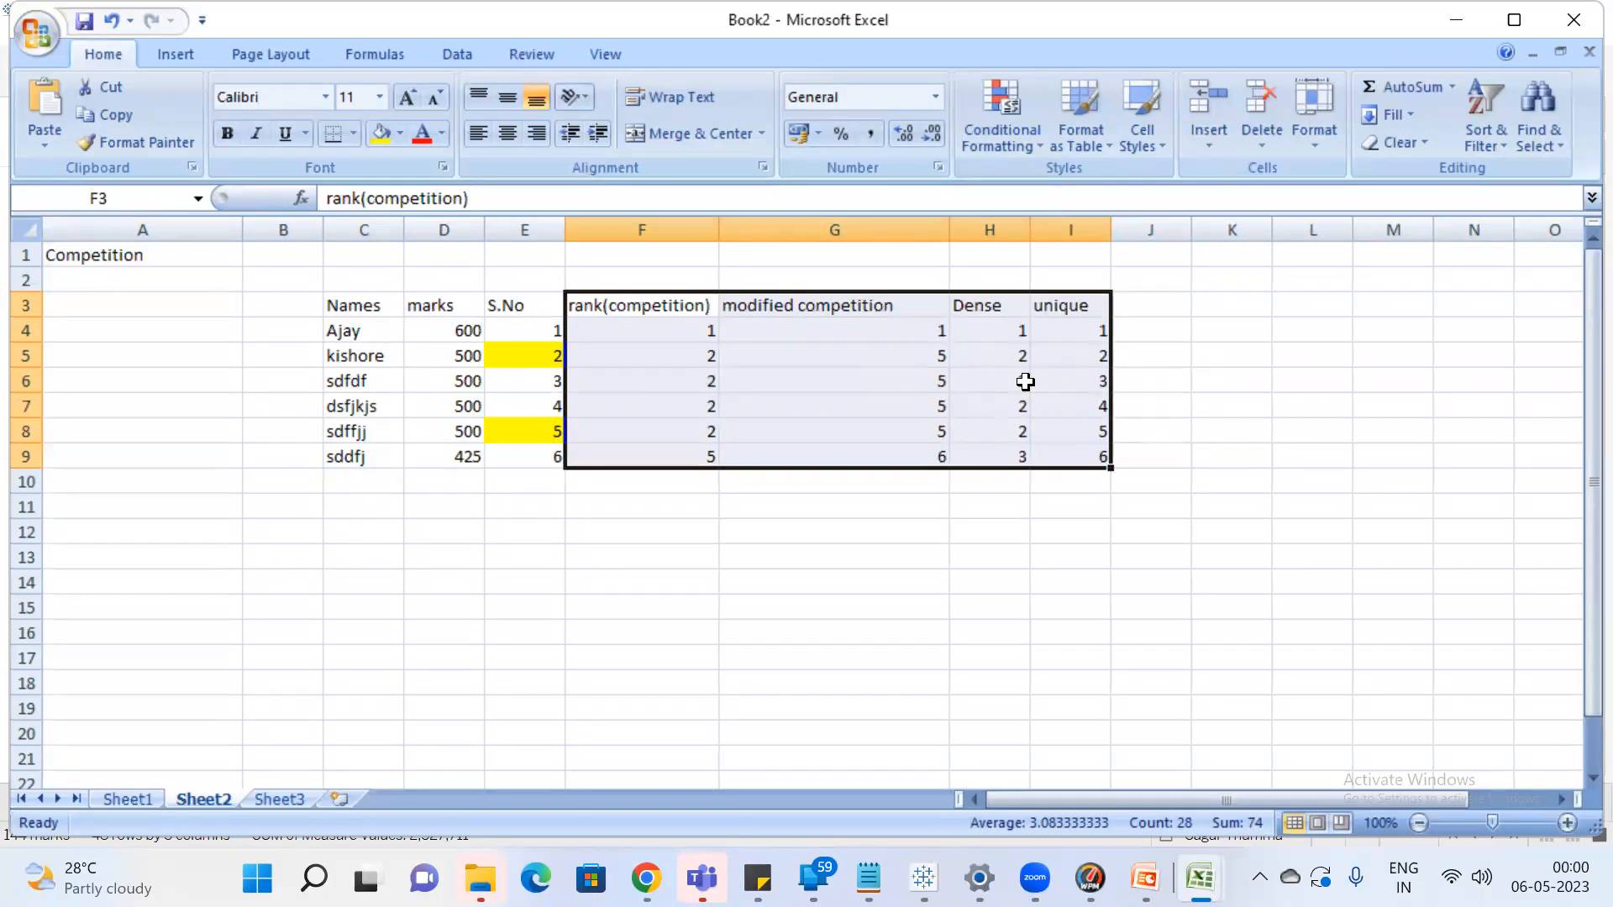
{"action": "left_click_drag", "start_coordinate": [1020, 330], "coordinate": [1021, 453]}
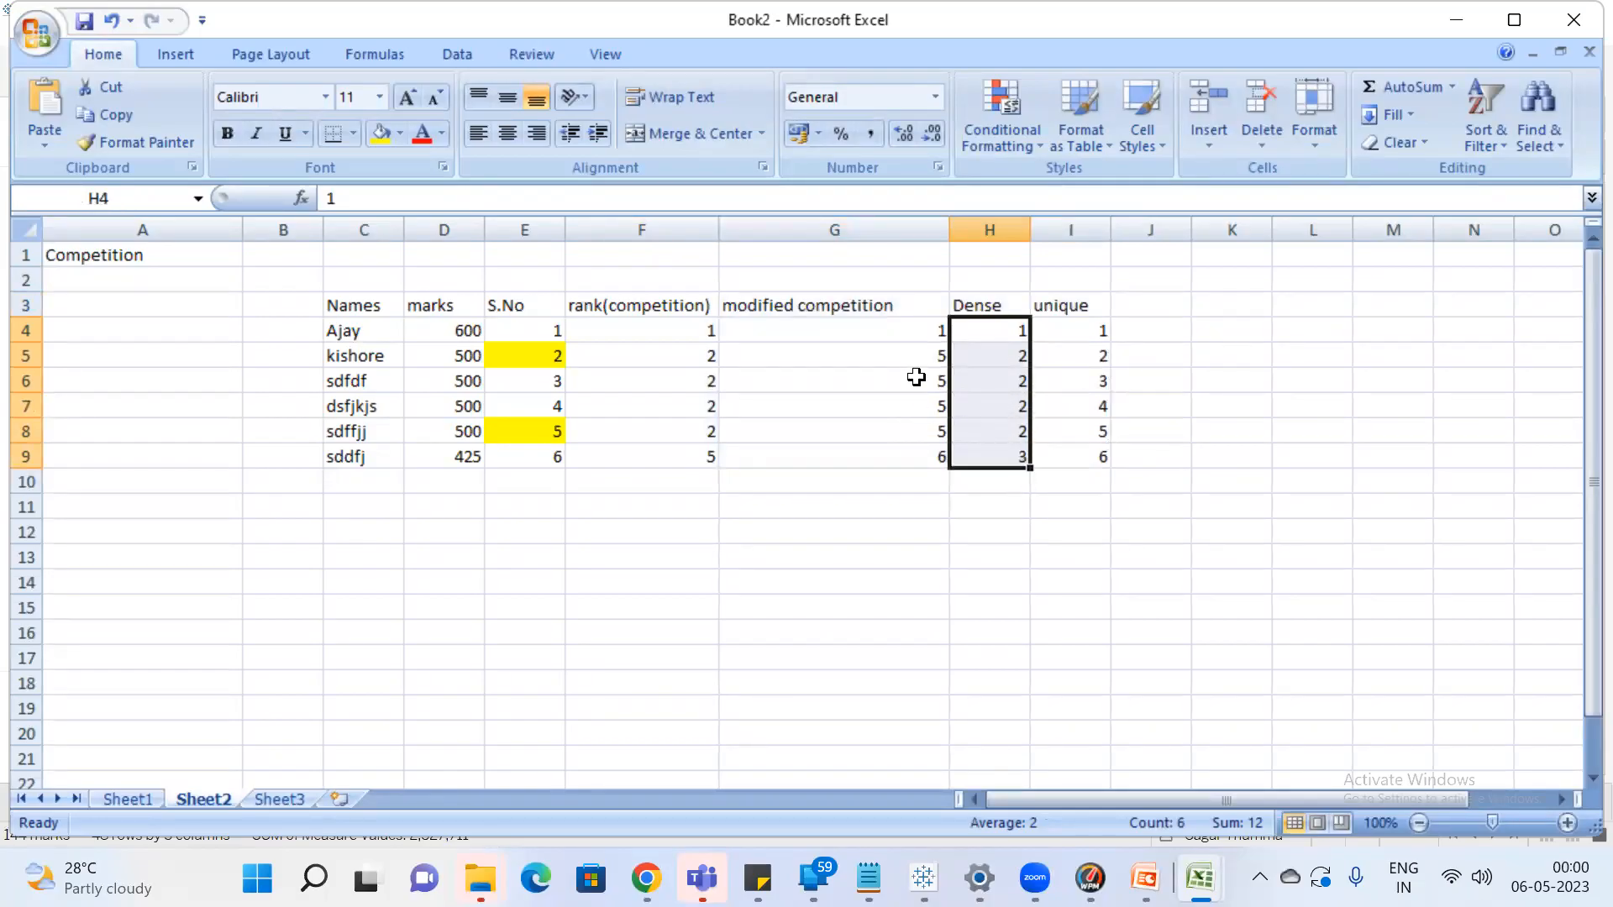
{"action": "left_click_drag", "start_coordinate": [917, 338], "coordinate": [928, 453]}
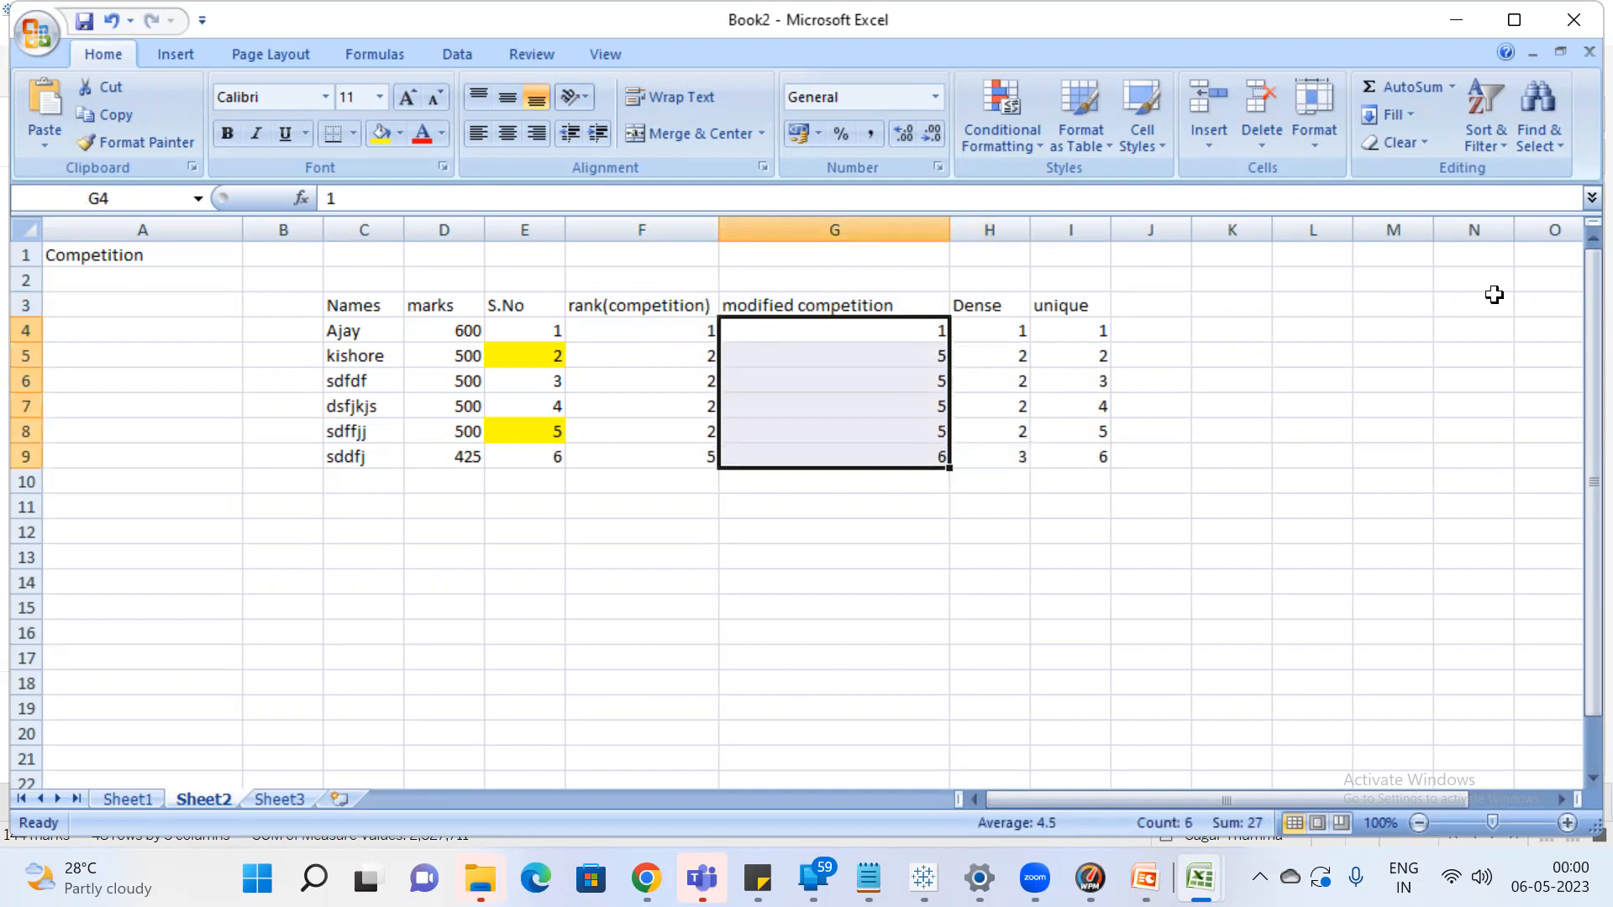
Switch to Tableau and review the rank type options for the Rank of Sales calculation, keeping Competition (1, 2, 2, 4)
{"action": "double_click", "coordinate": [1441, 11]}
{"action": "left_click", "coordinate": [1101, 605]}
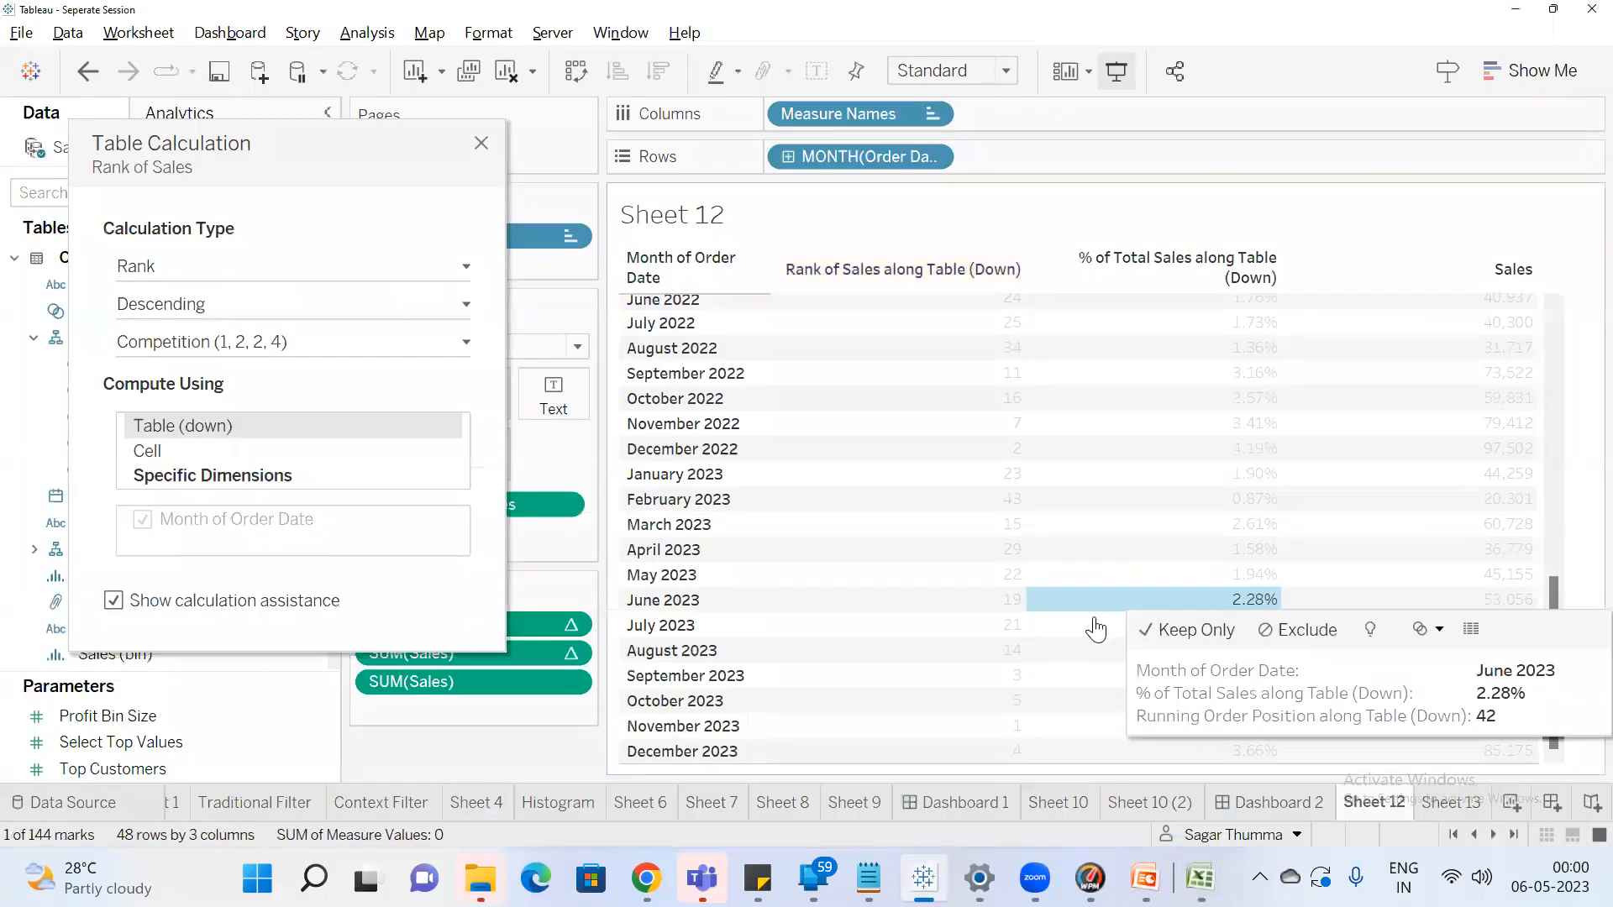
{"action": "left_click", "coordinate": [1088, 603]}
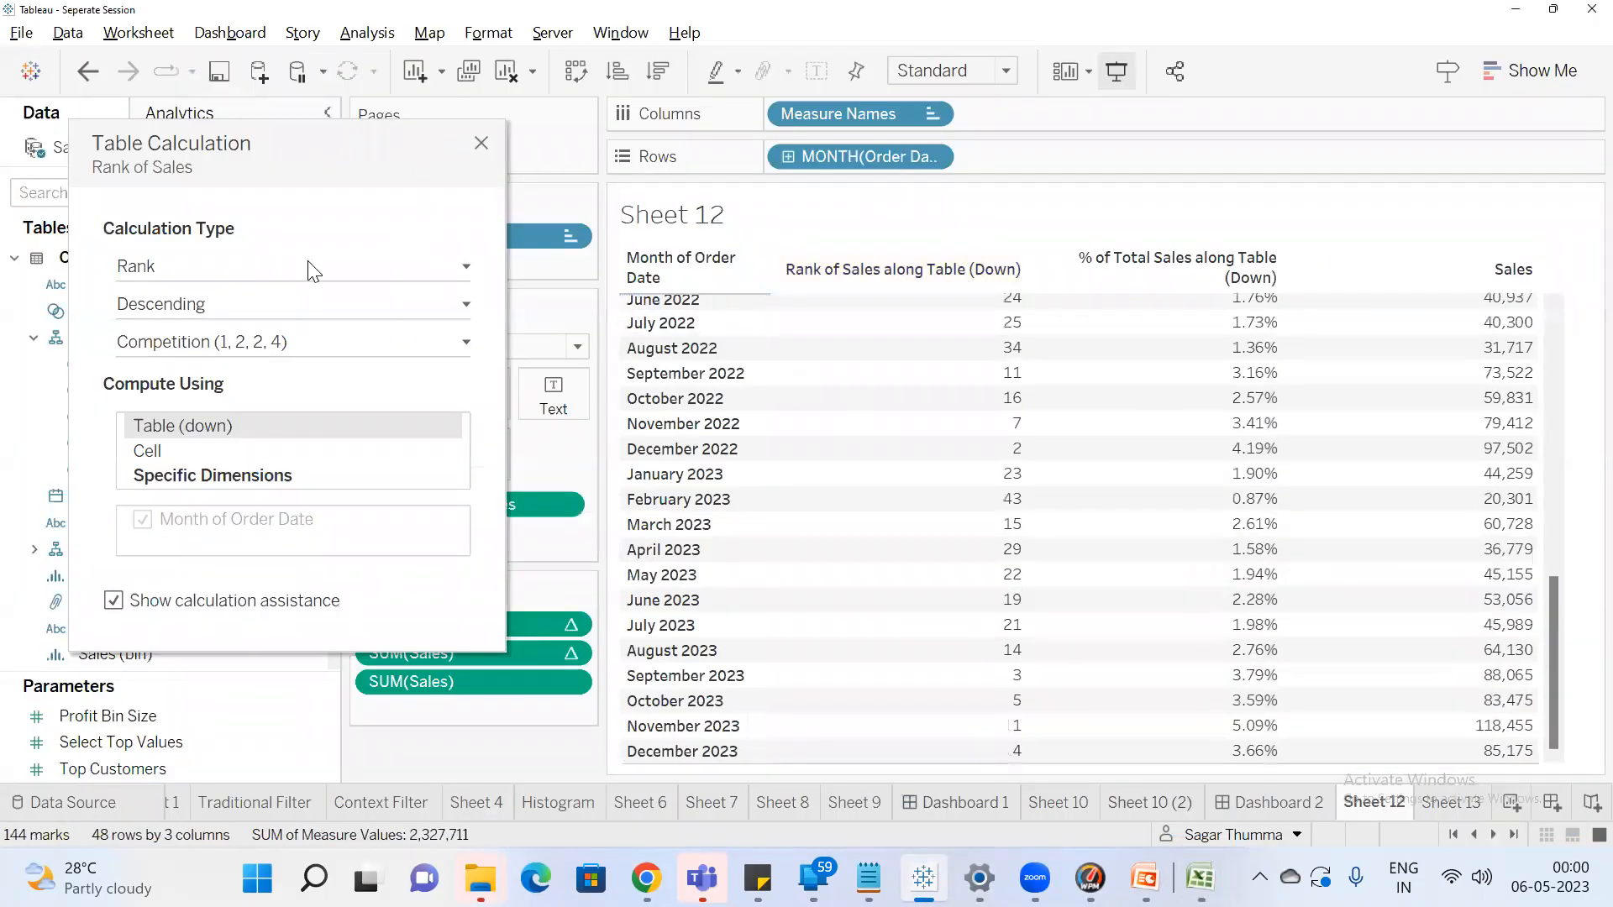
{"action": "left_click", "coordinate": [310, 342]}
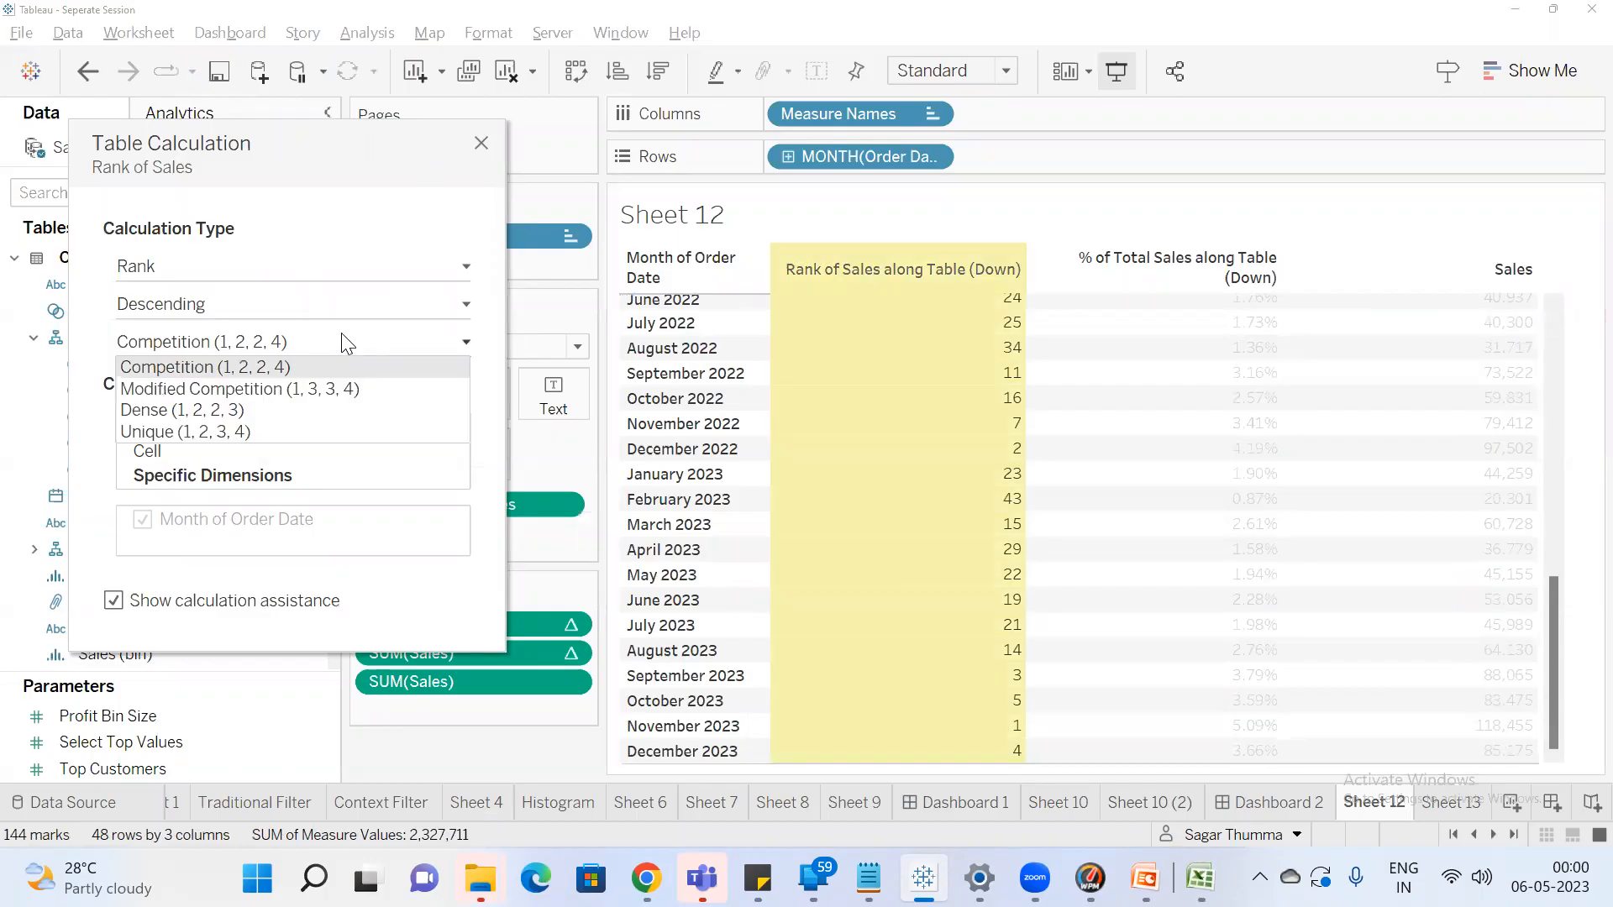
{"action": "left_click", "coordinate": [341, 332]}
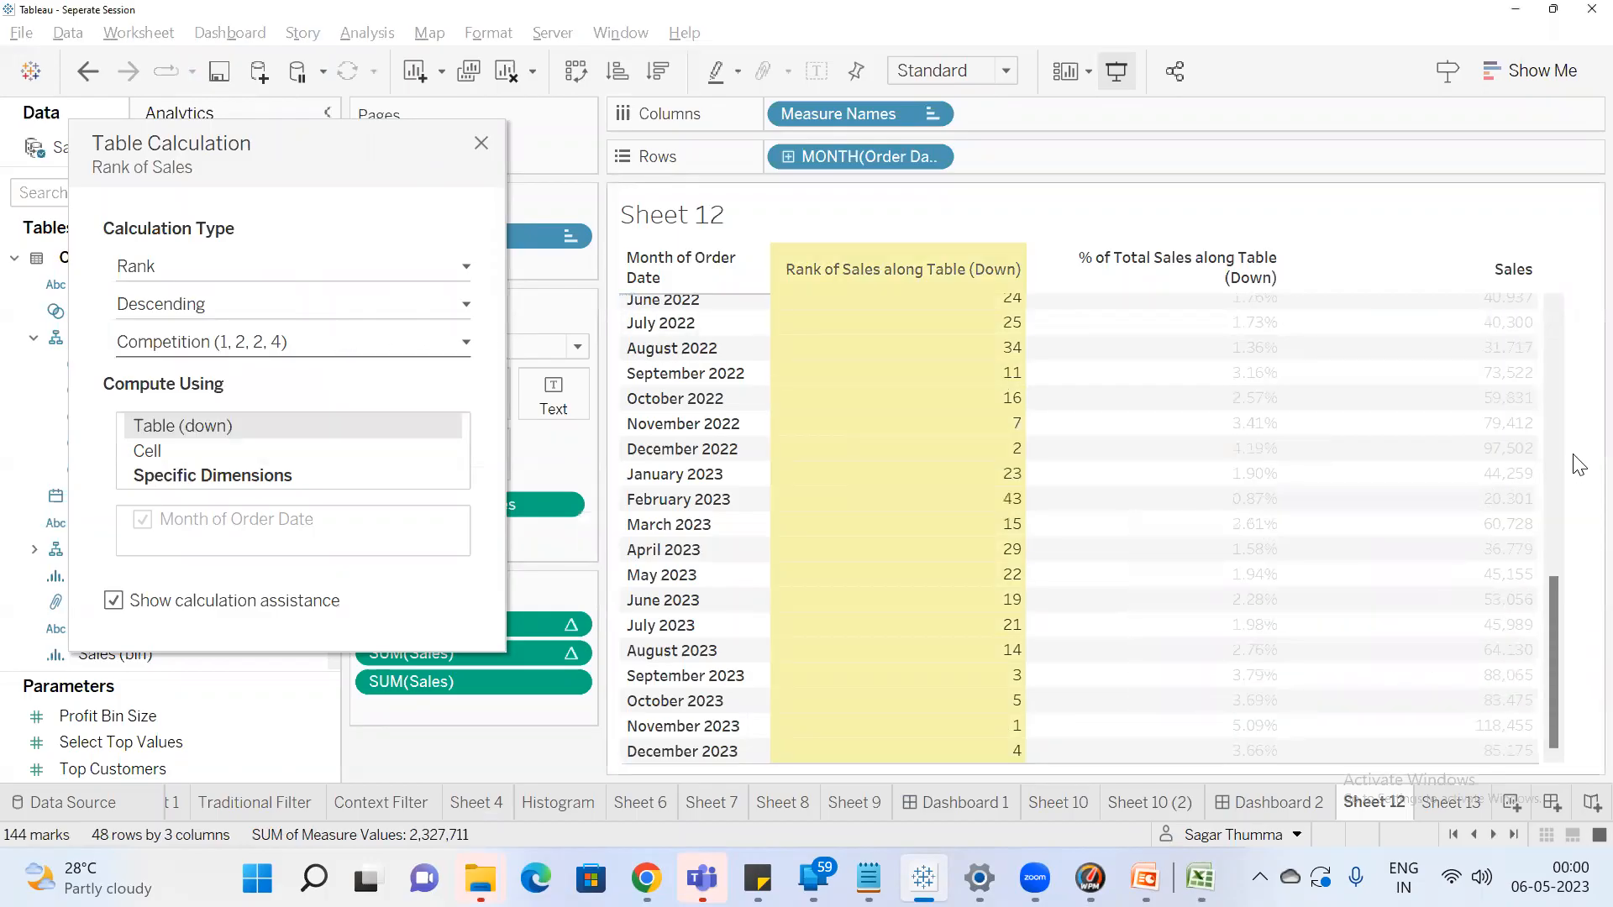
Review the monthly sales ranks in Sheet 12 and close the Table Calculation dialog
{"action": "scroll", "coordinate": [1081, 569], "scroll_direction": "up", "scroll_amount": 2}
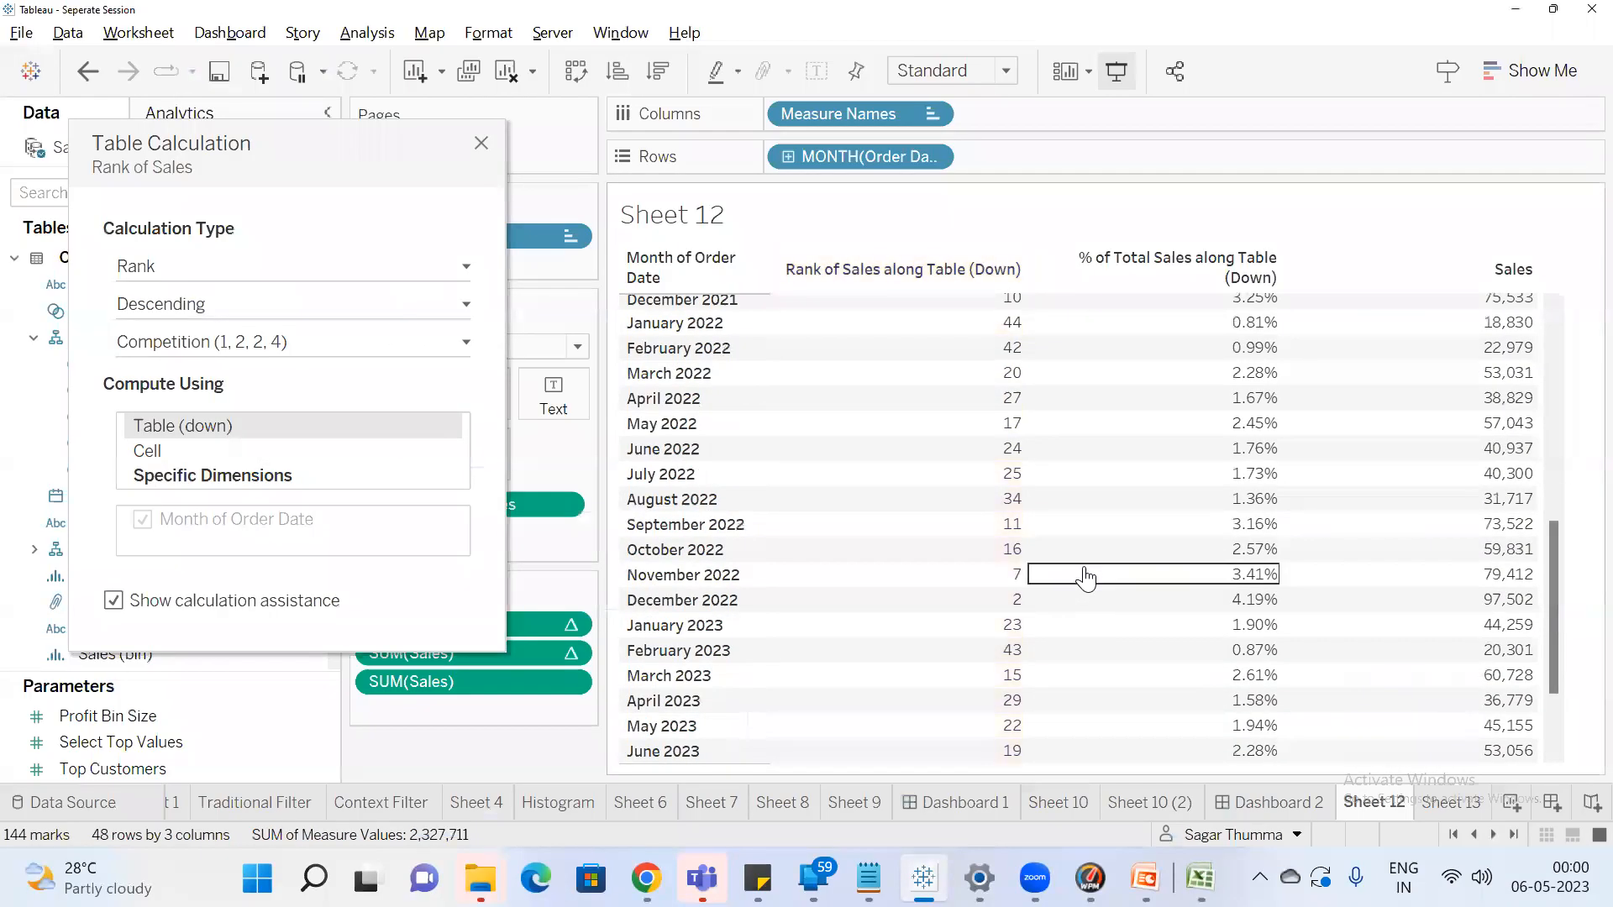
{"action": "scroll", "coordinate": [1085, 578], "scroll_direction": "down", "scroll_amount": 2}
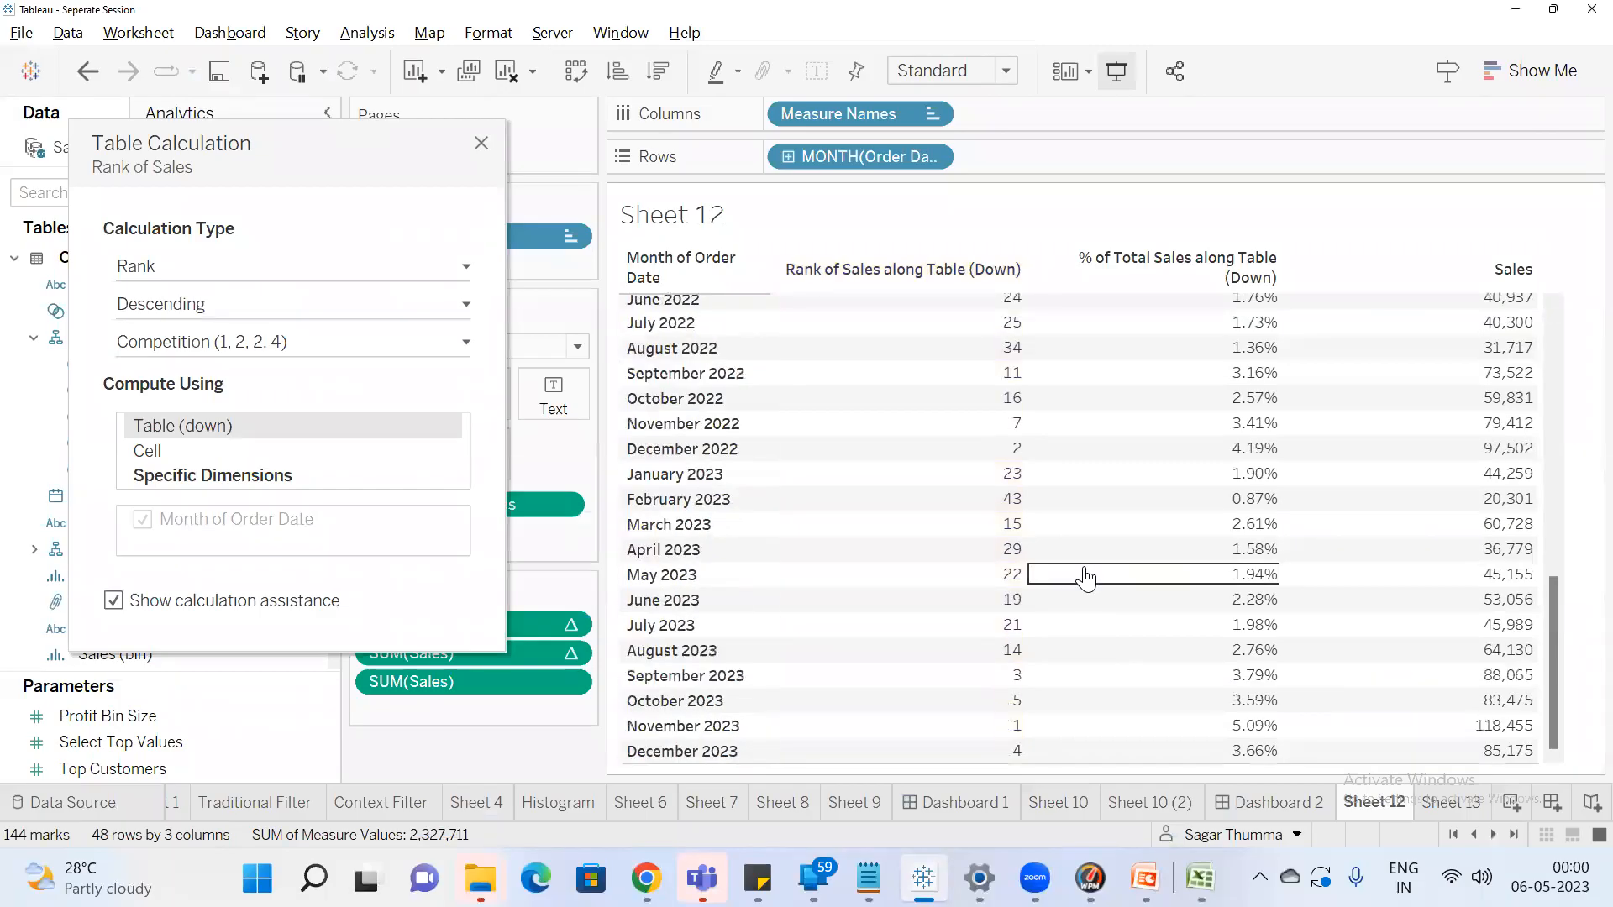
{"action": "scroll", "coordinate": [1084, 578], "scroll_direction": "up", "scroll_amount": 9}
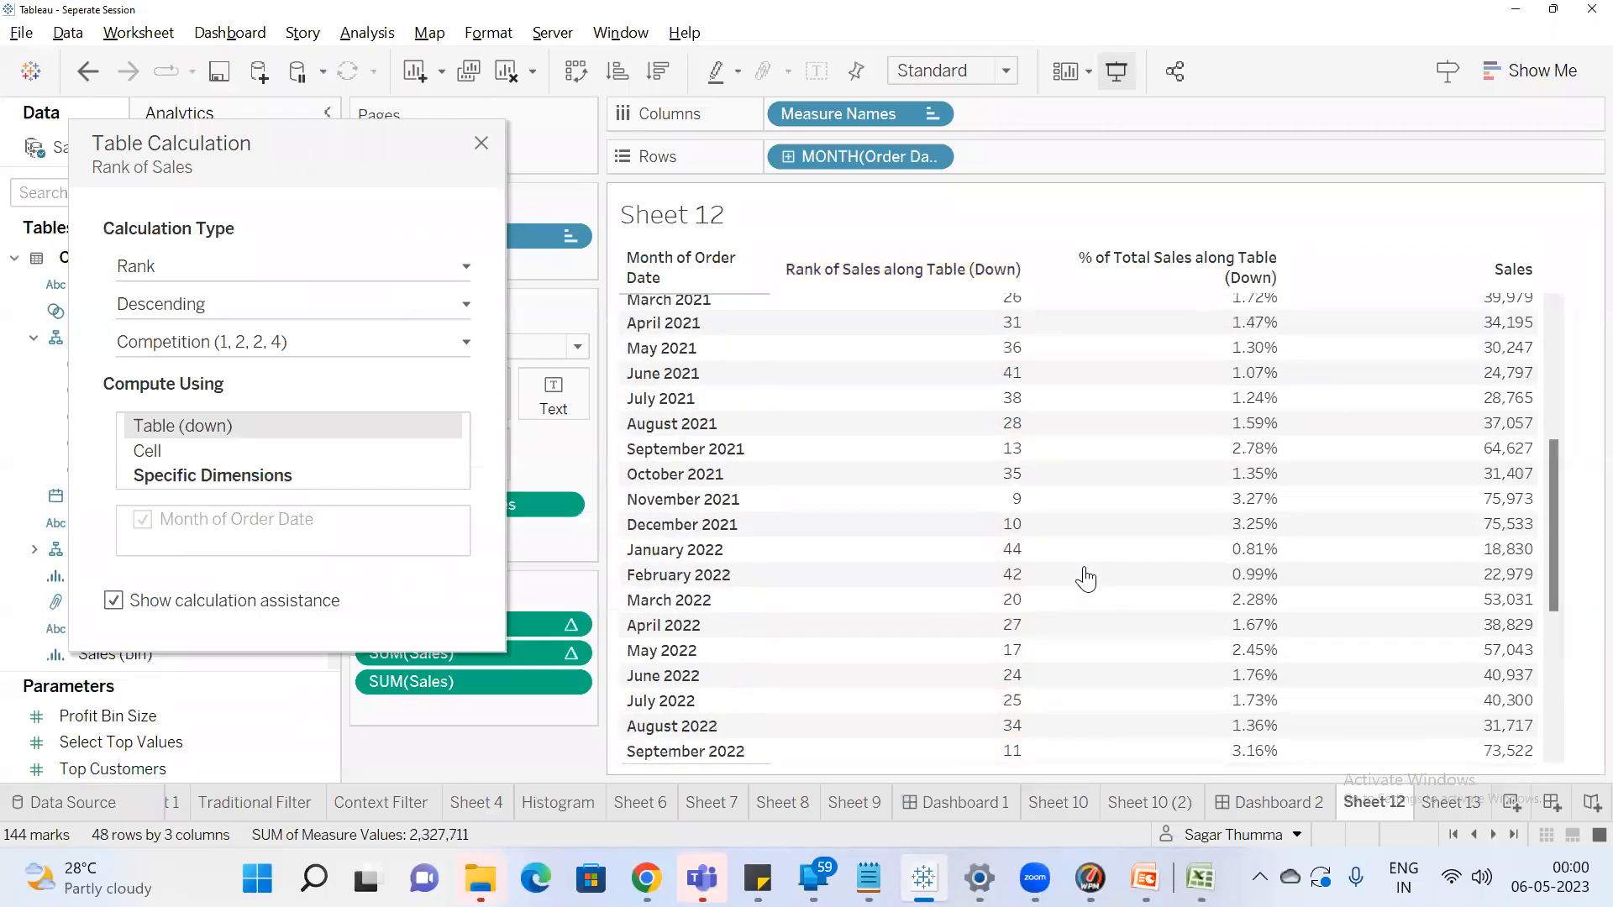
{"action": "scroll", "coordinate": [1090, 572], "scroll_direction": "up", "scroll_amount": 1}
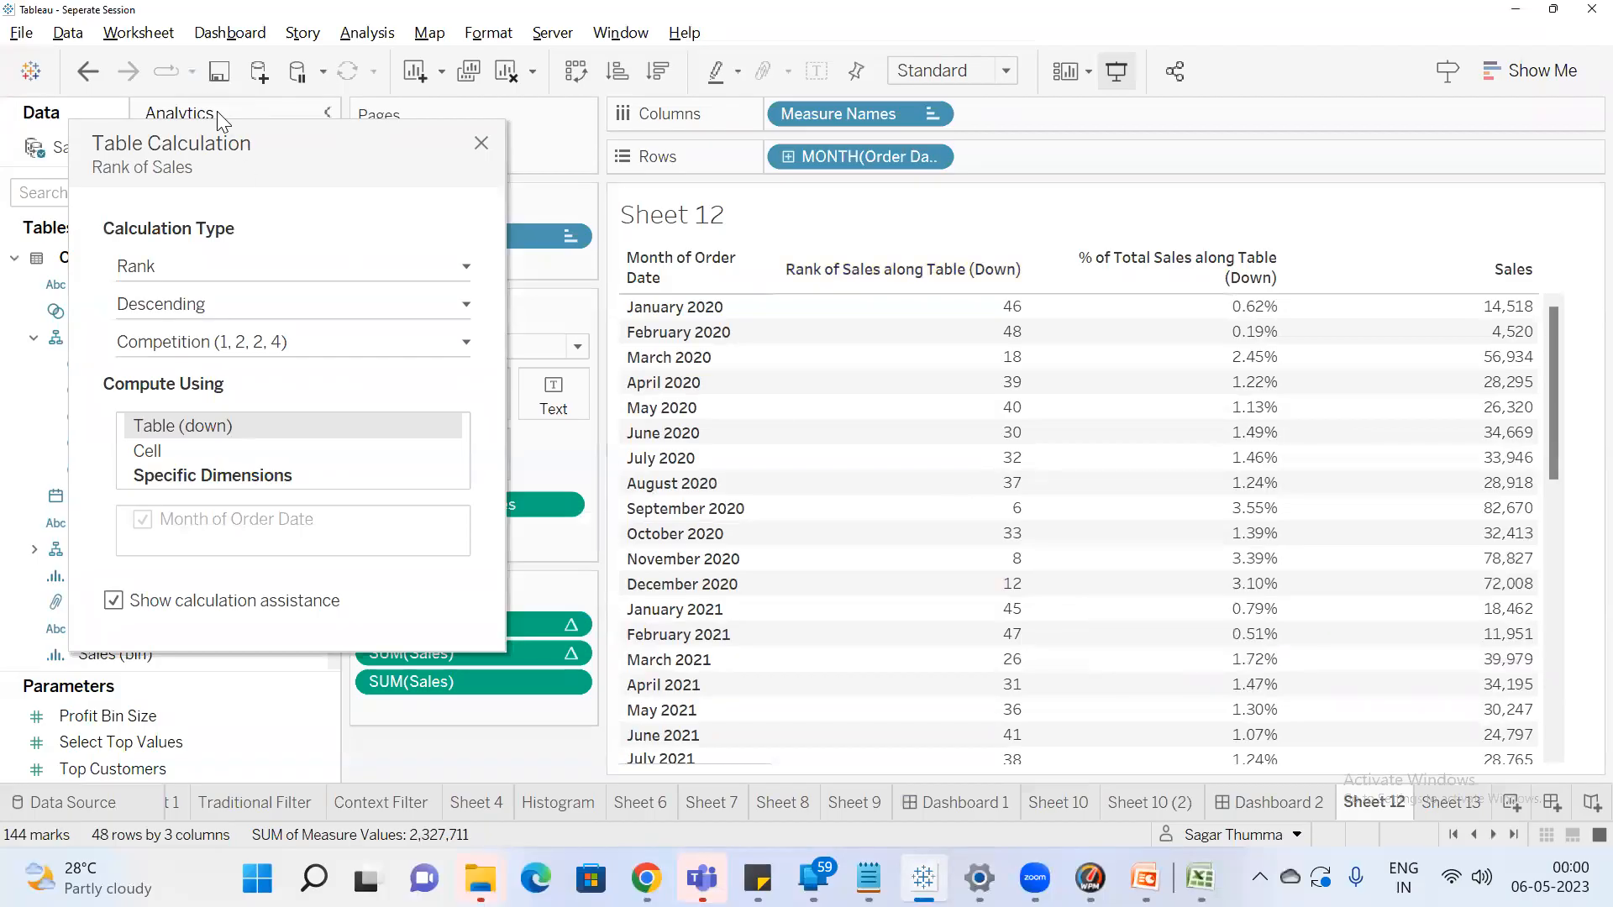
{"action": "left_click", "coordinate": [480, 141]}
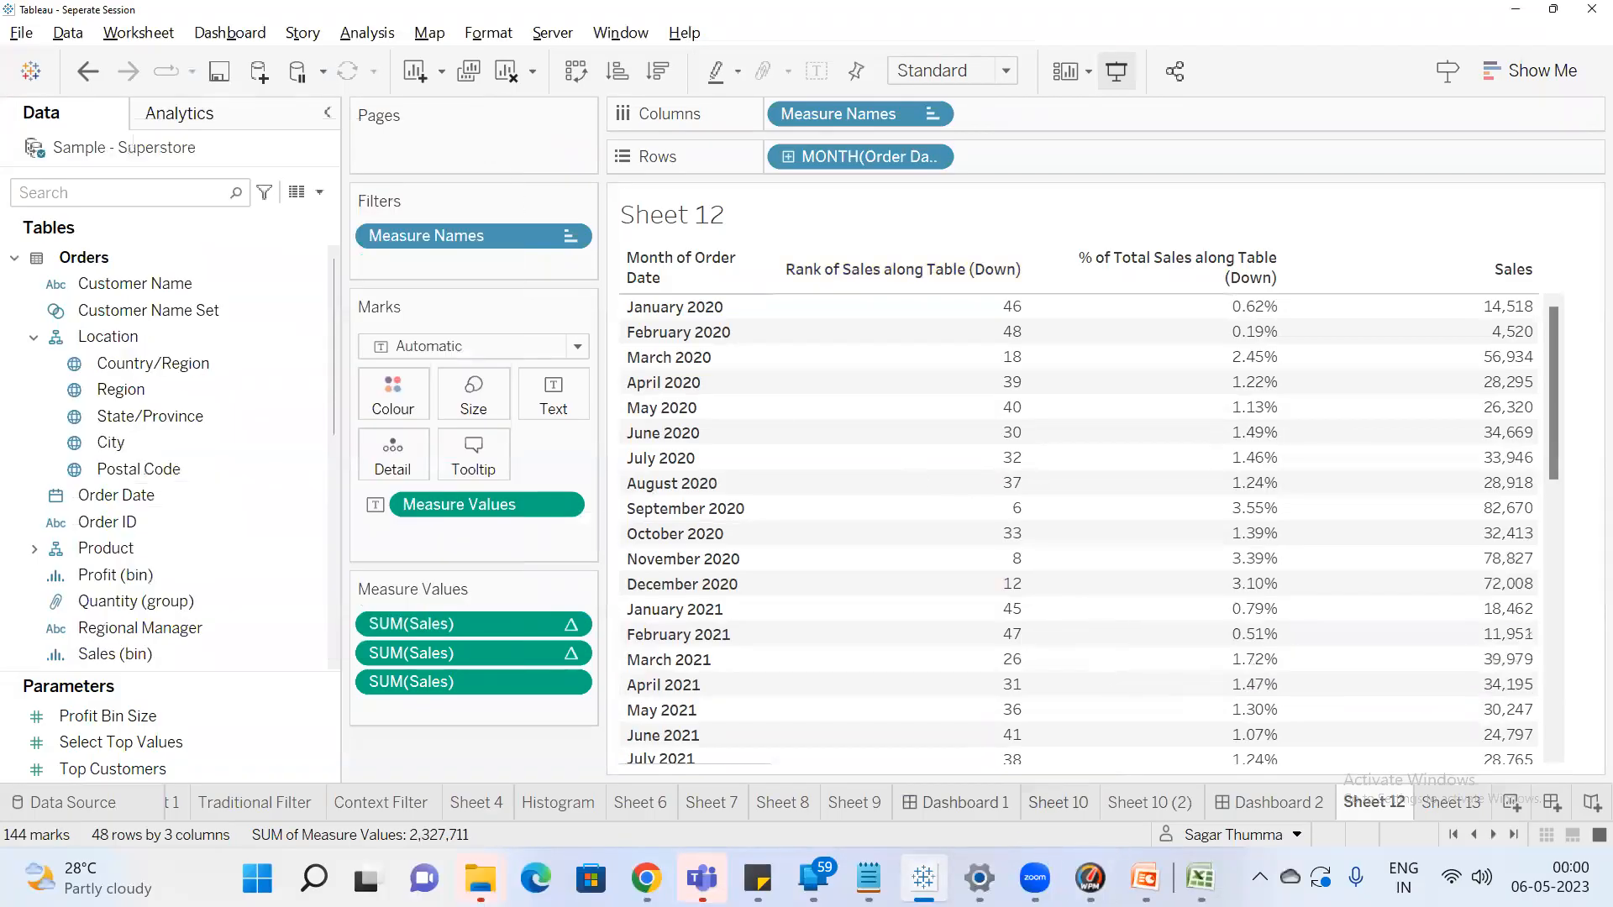
Switch to the PowerPoint presentation and review the Rank type usage and Restarting every option slides
{"action": "left_click", "coordinate": [1145, 878]}
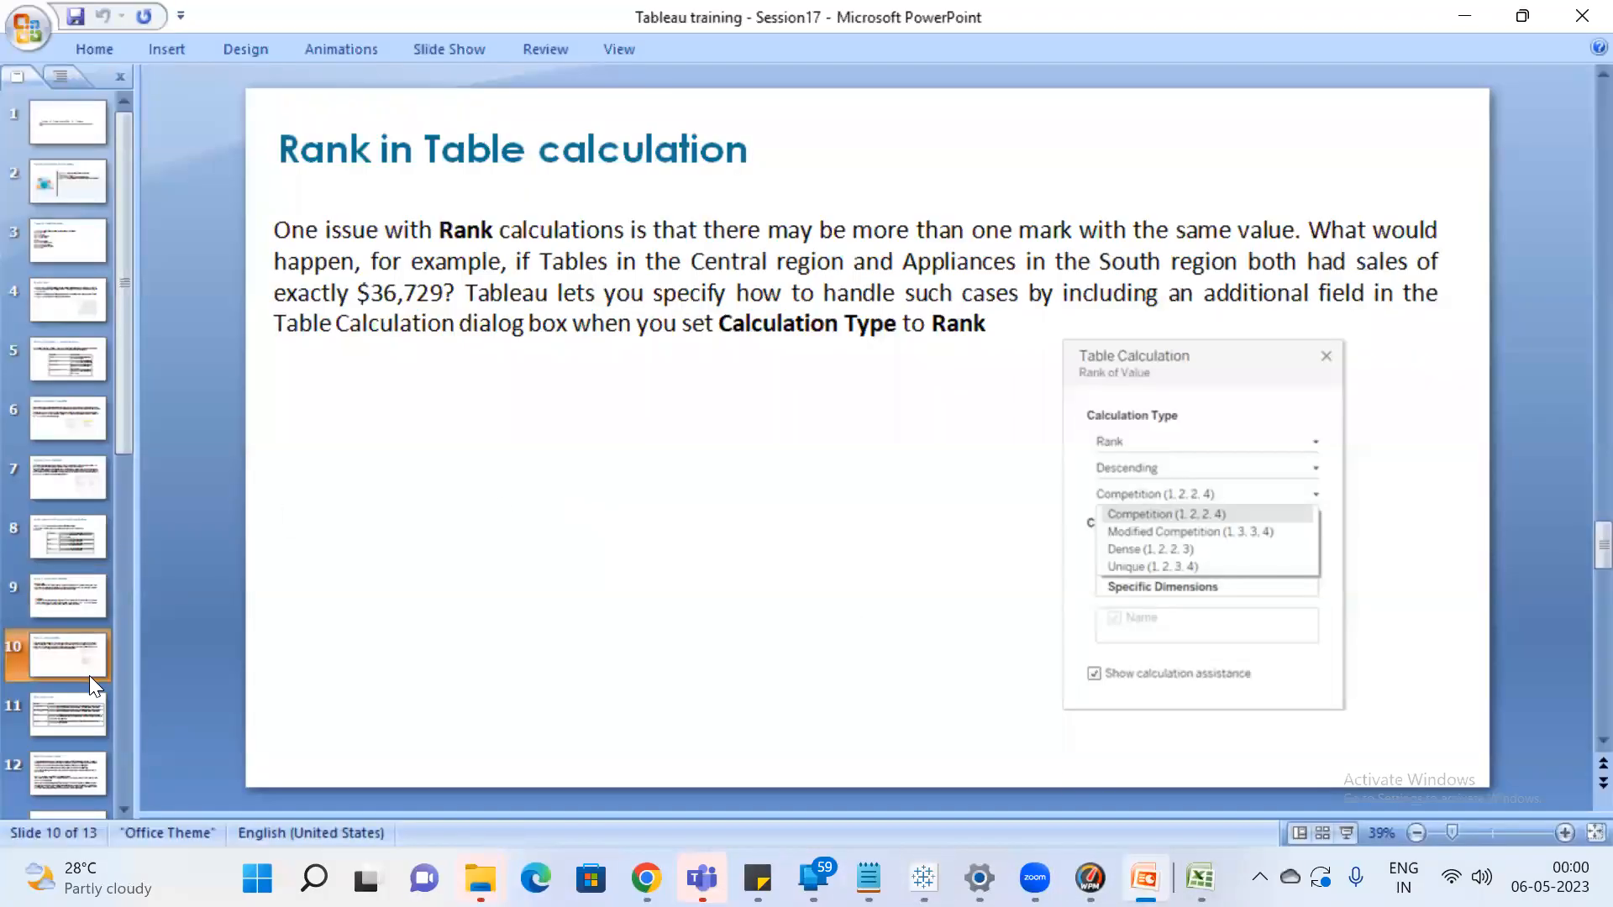
{"action": "left_click", "coordinate": [56, 721]}
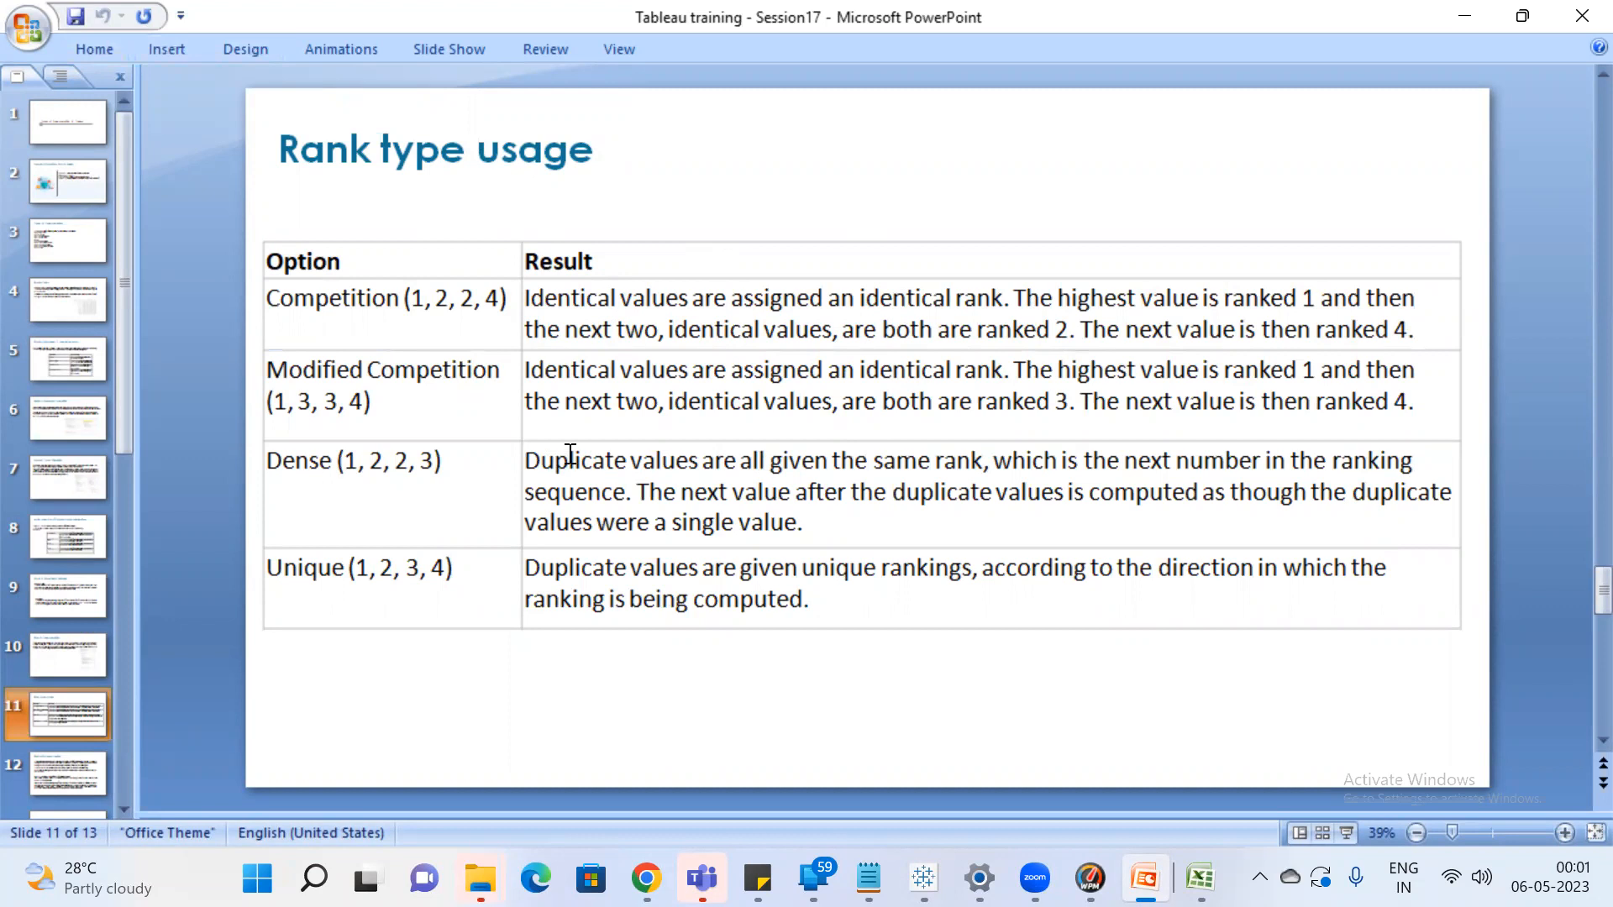
{"action": "left_click", "coordinate": [464, 580]}
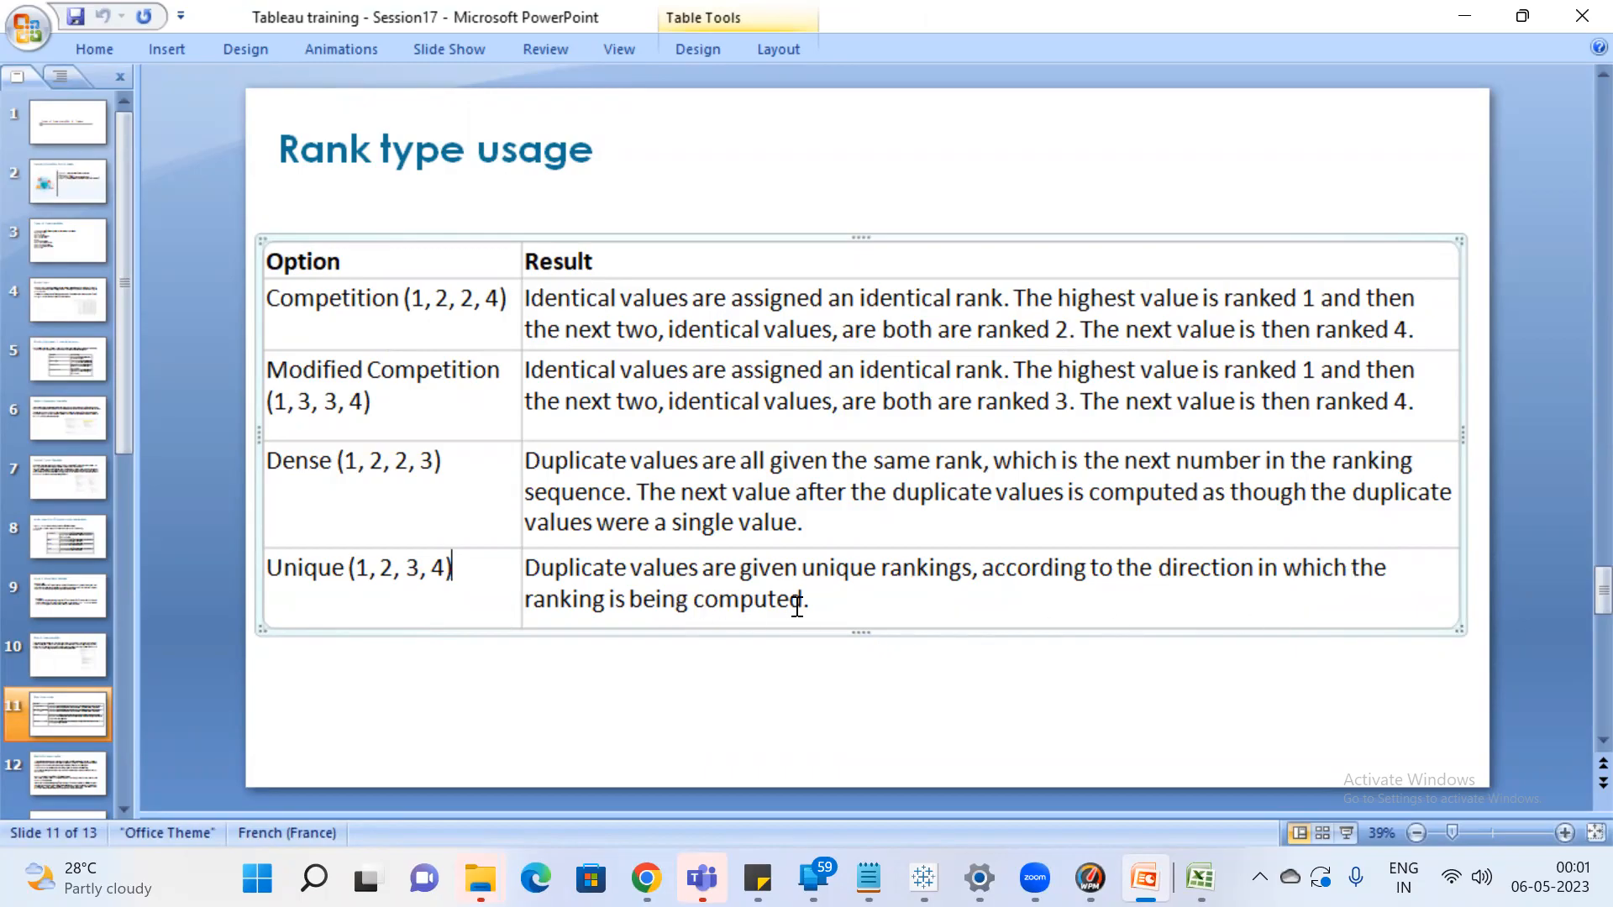
{"action": "left_click", "coordinate": [215, 612]}
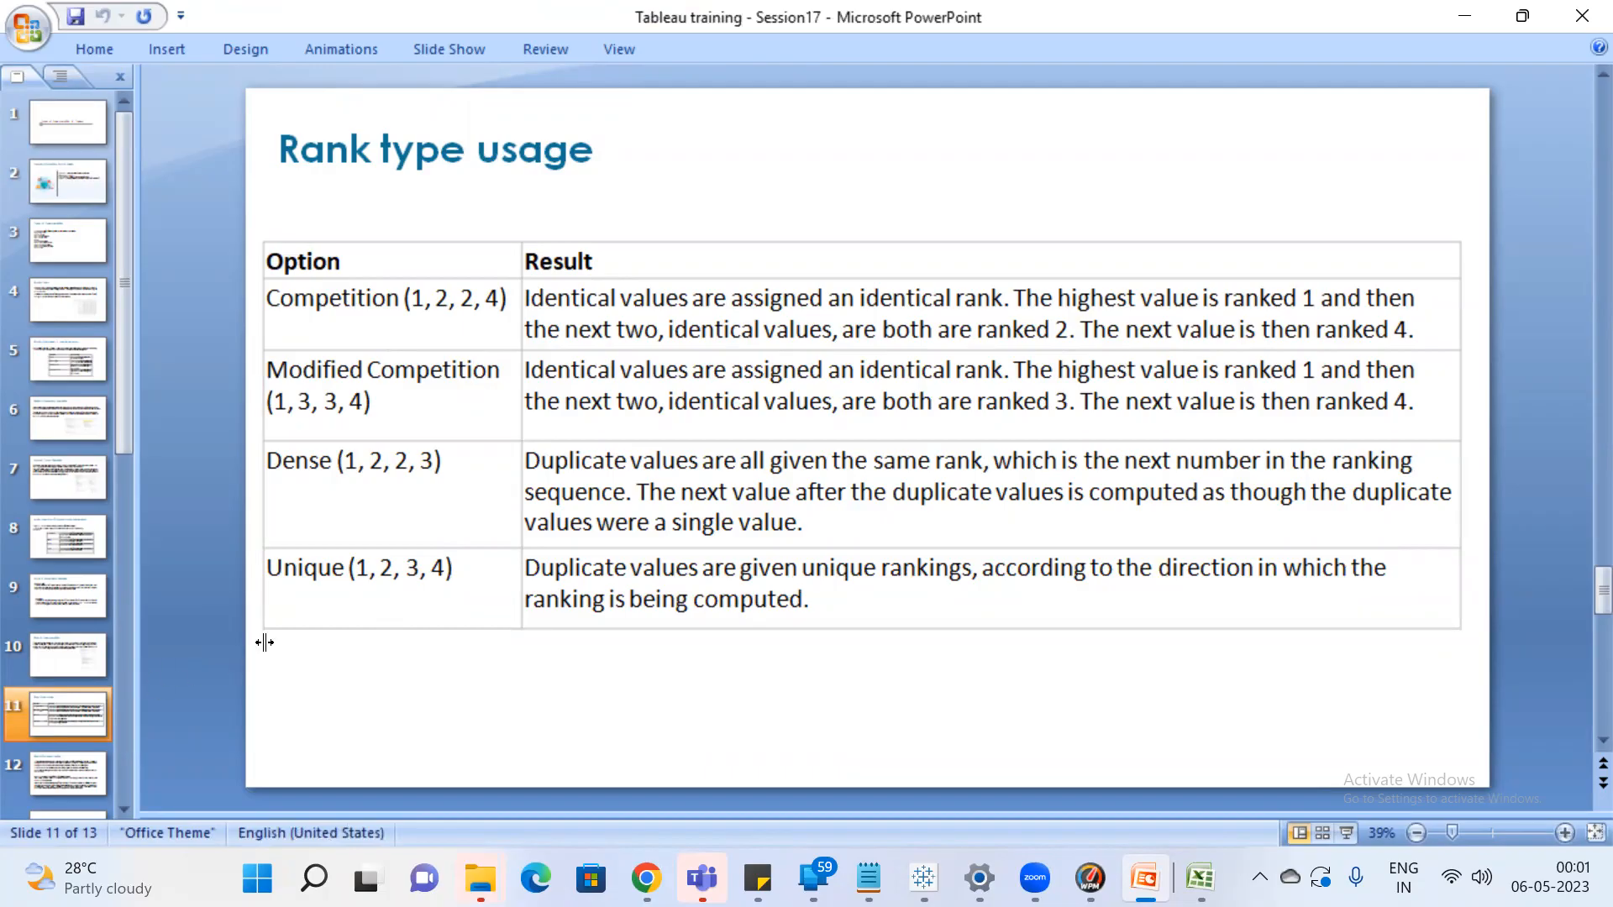
{"action": "left_click", "coordinate": [66, 765]}
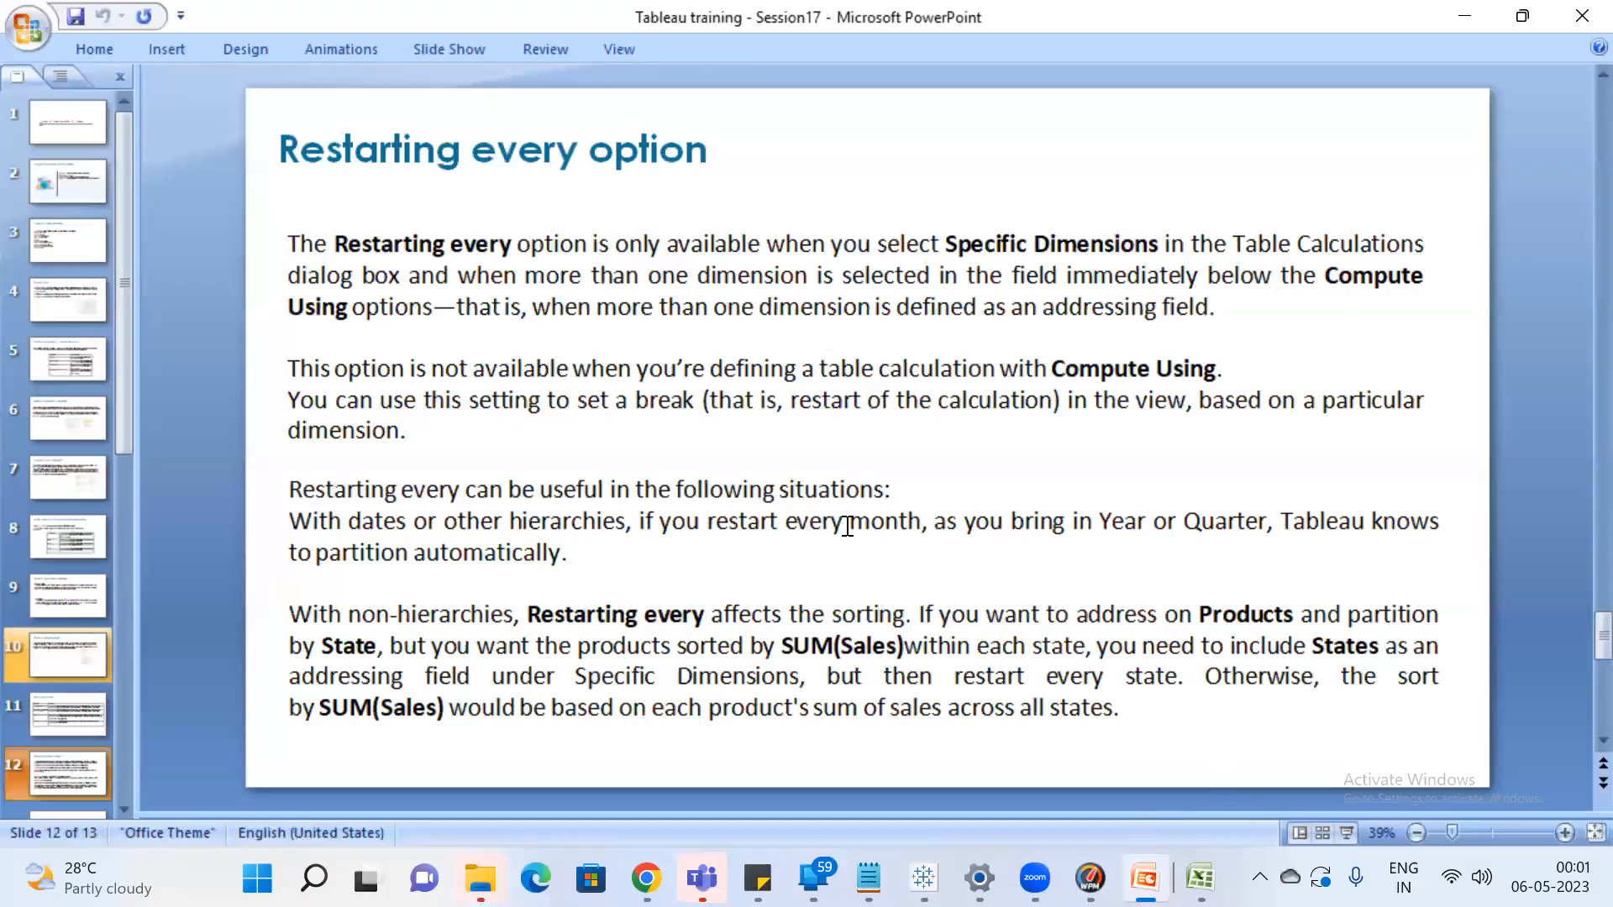
{"action": "left_click", "coordinate": [123, 809]}
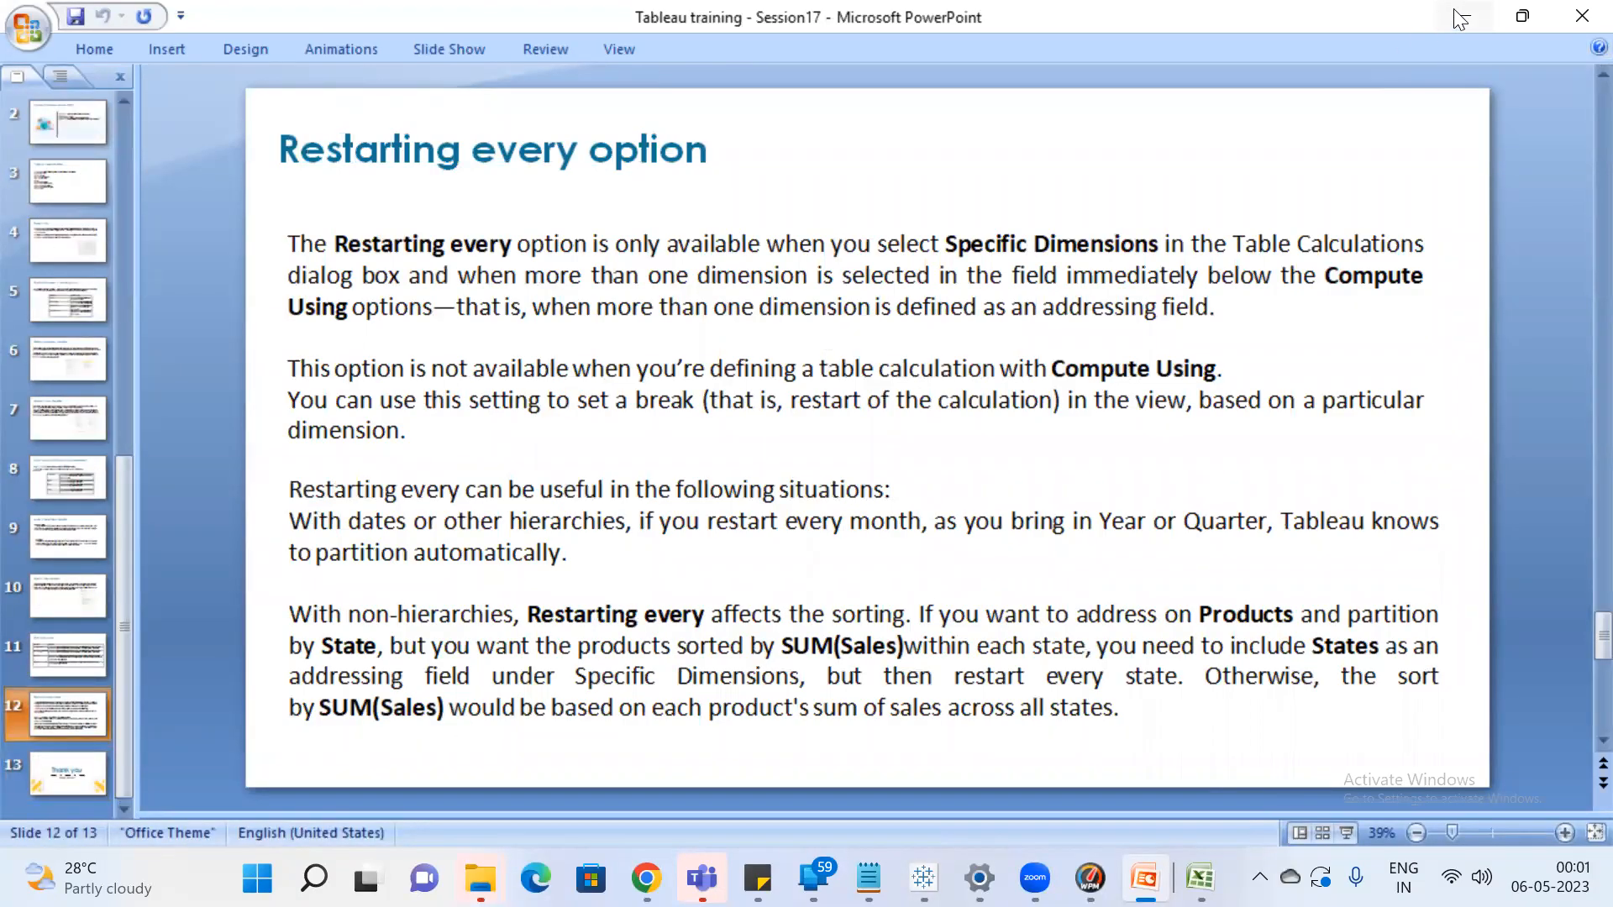
Switch back to Tableau, duplicate the month of Order Date on Rows and change the first copy to Year
{"action": "key", "text": "alt+Tab"}
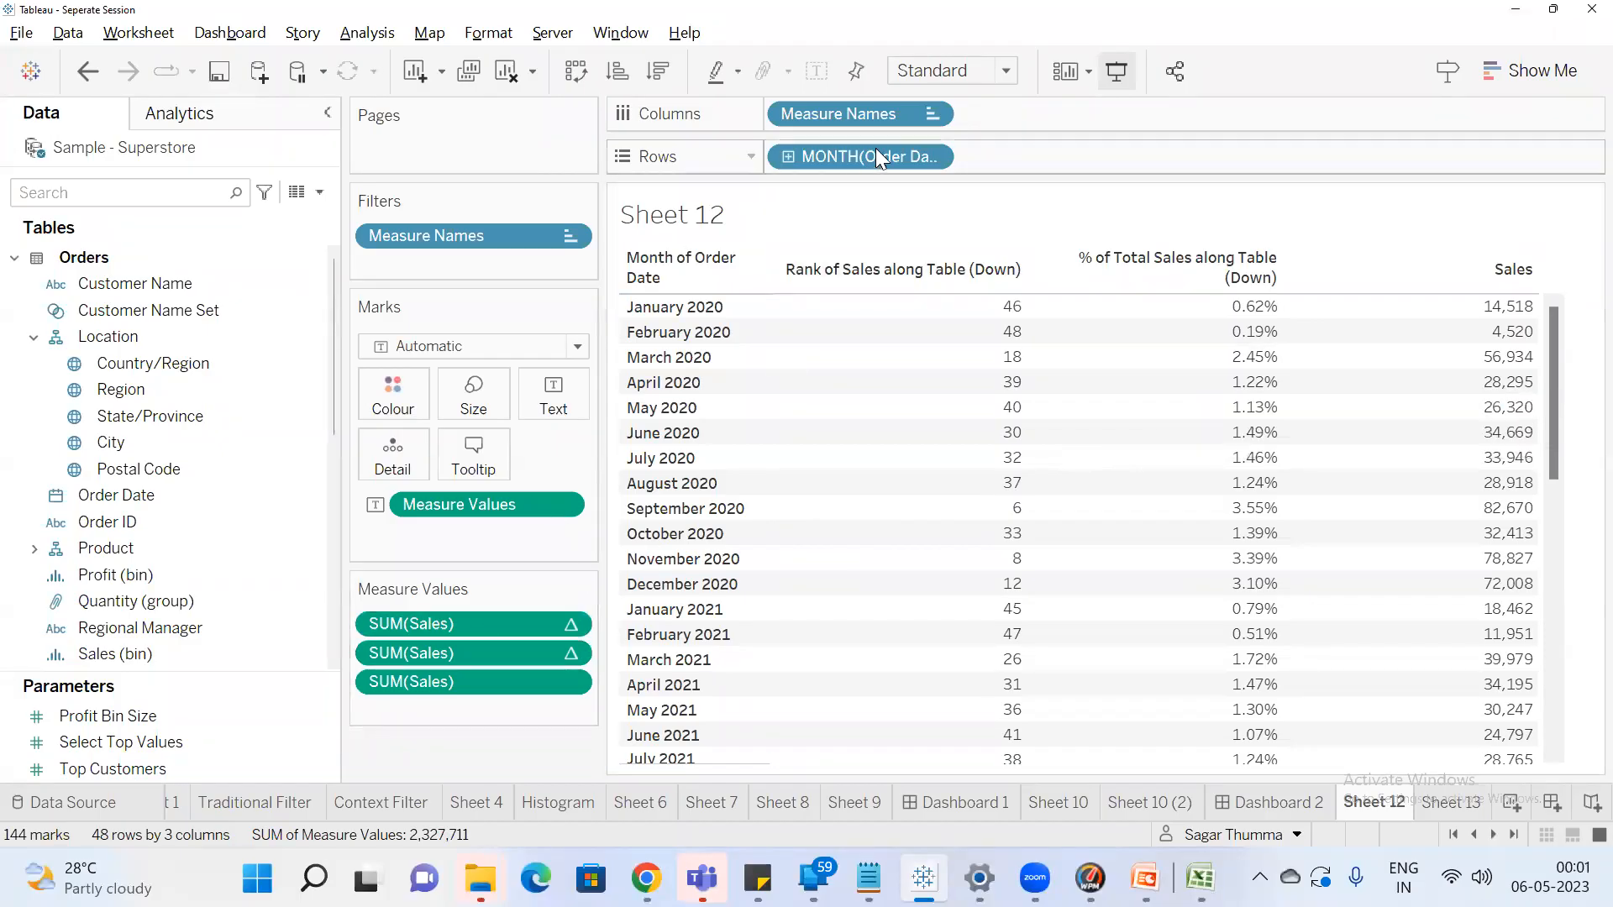
{"action": "left_click_drag", "start_coordinate": [846, 150], "coordinate": [1071, 146]}
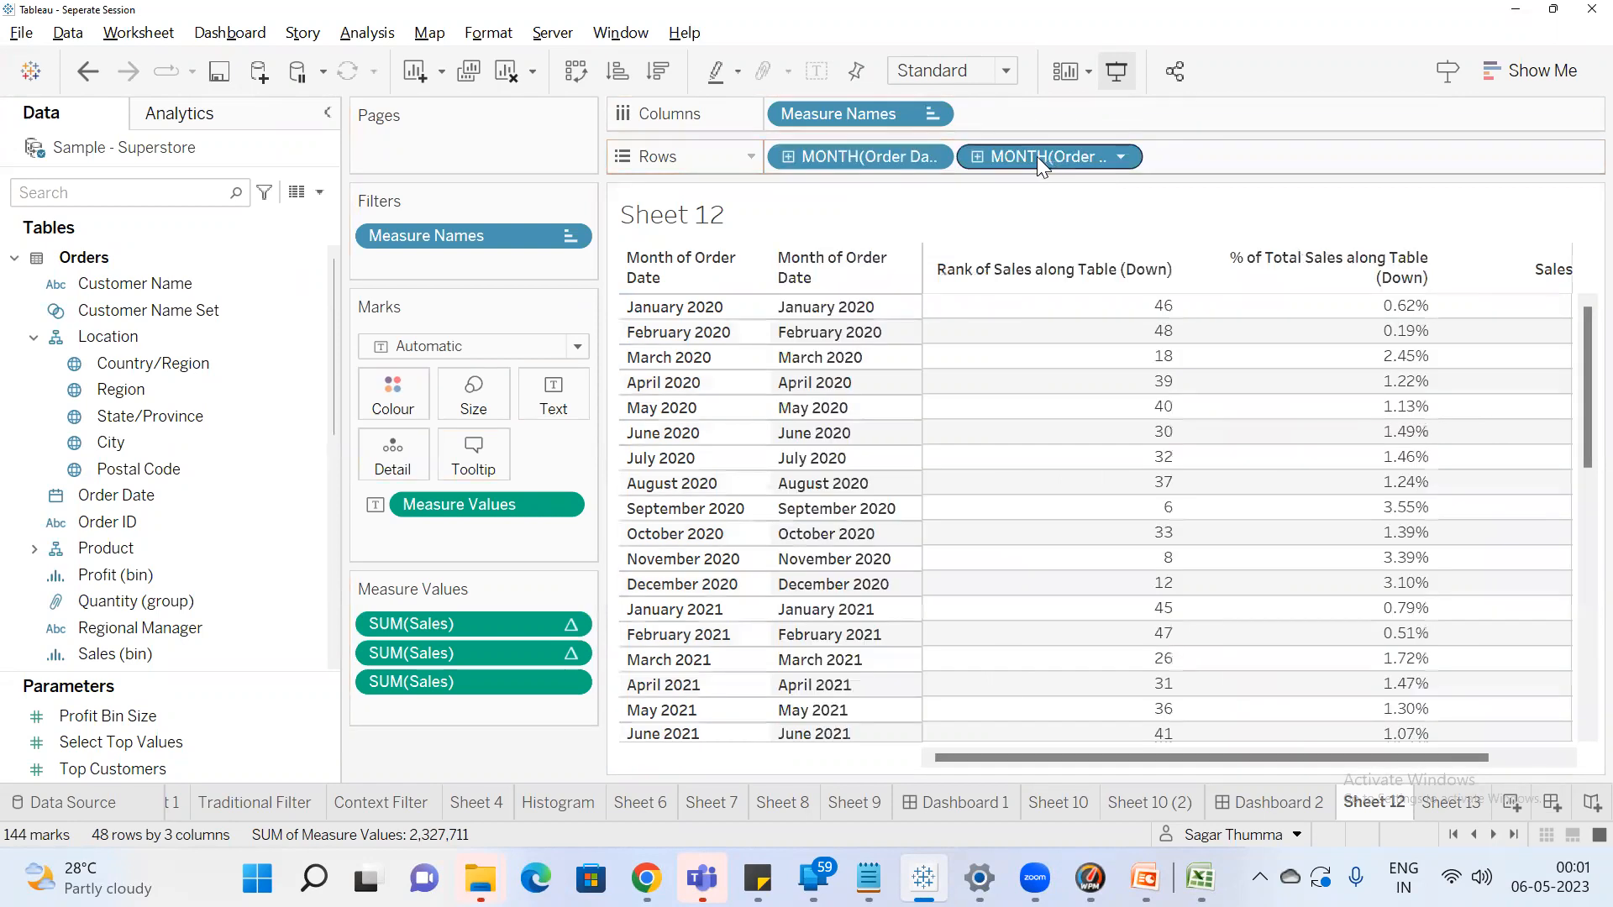
{"action": "right_click", "coordinate": [850, 148]}
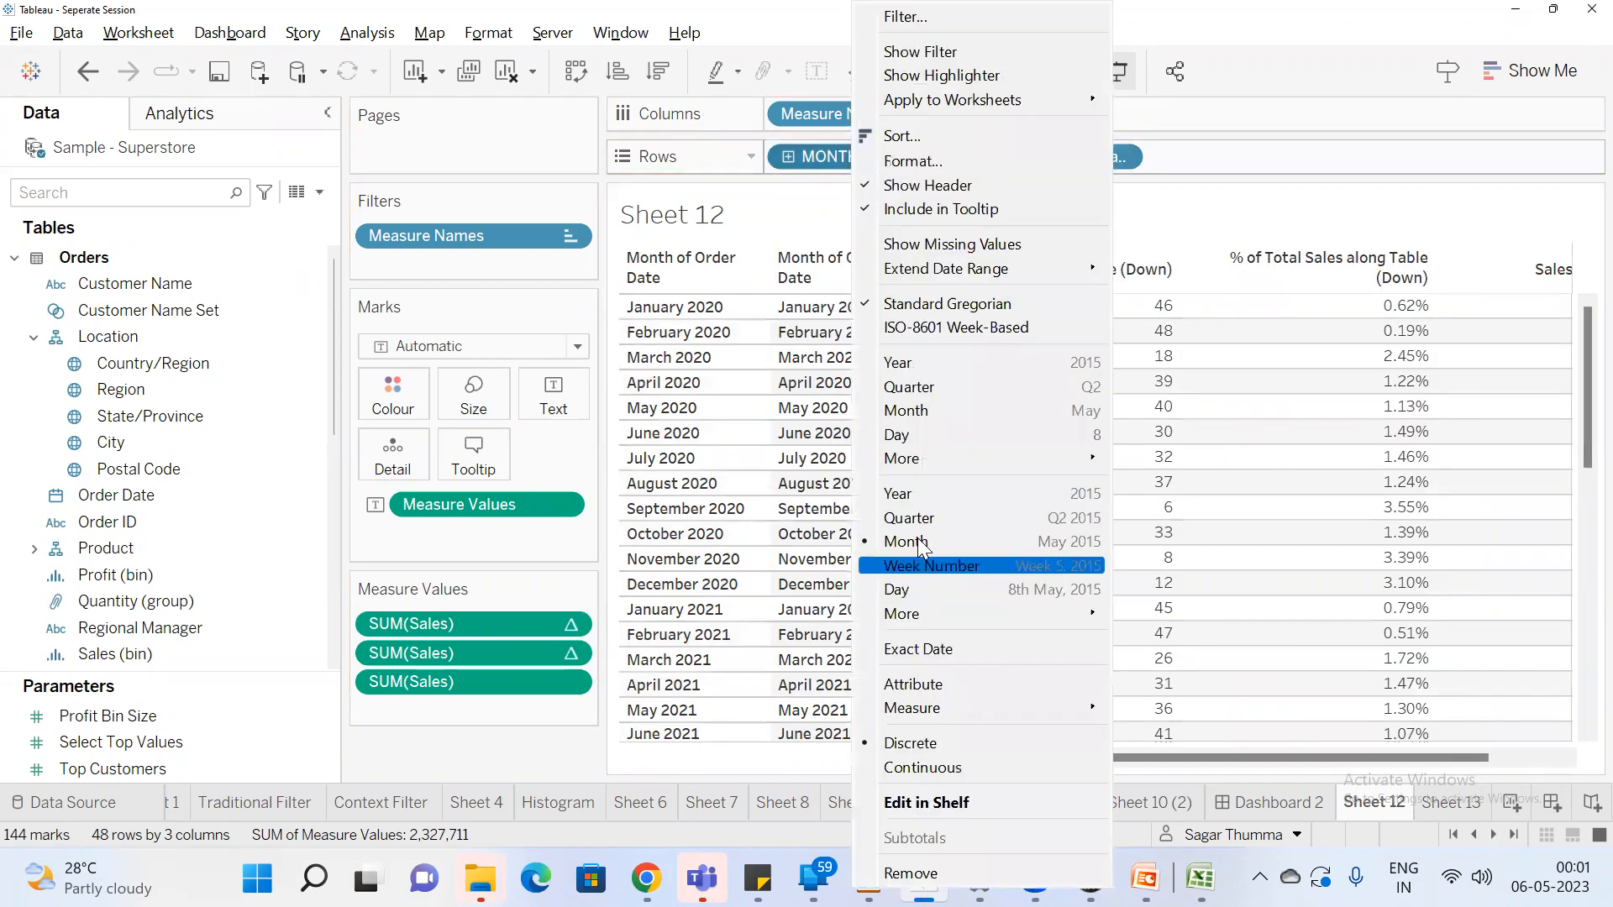
{"action": "left_click", "coordinate": [924, 493]}
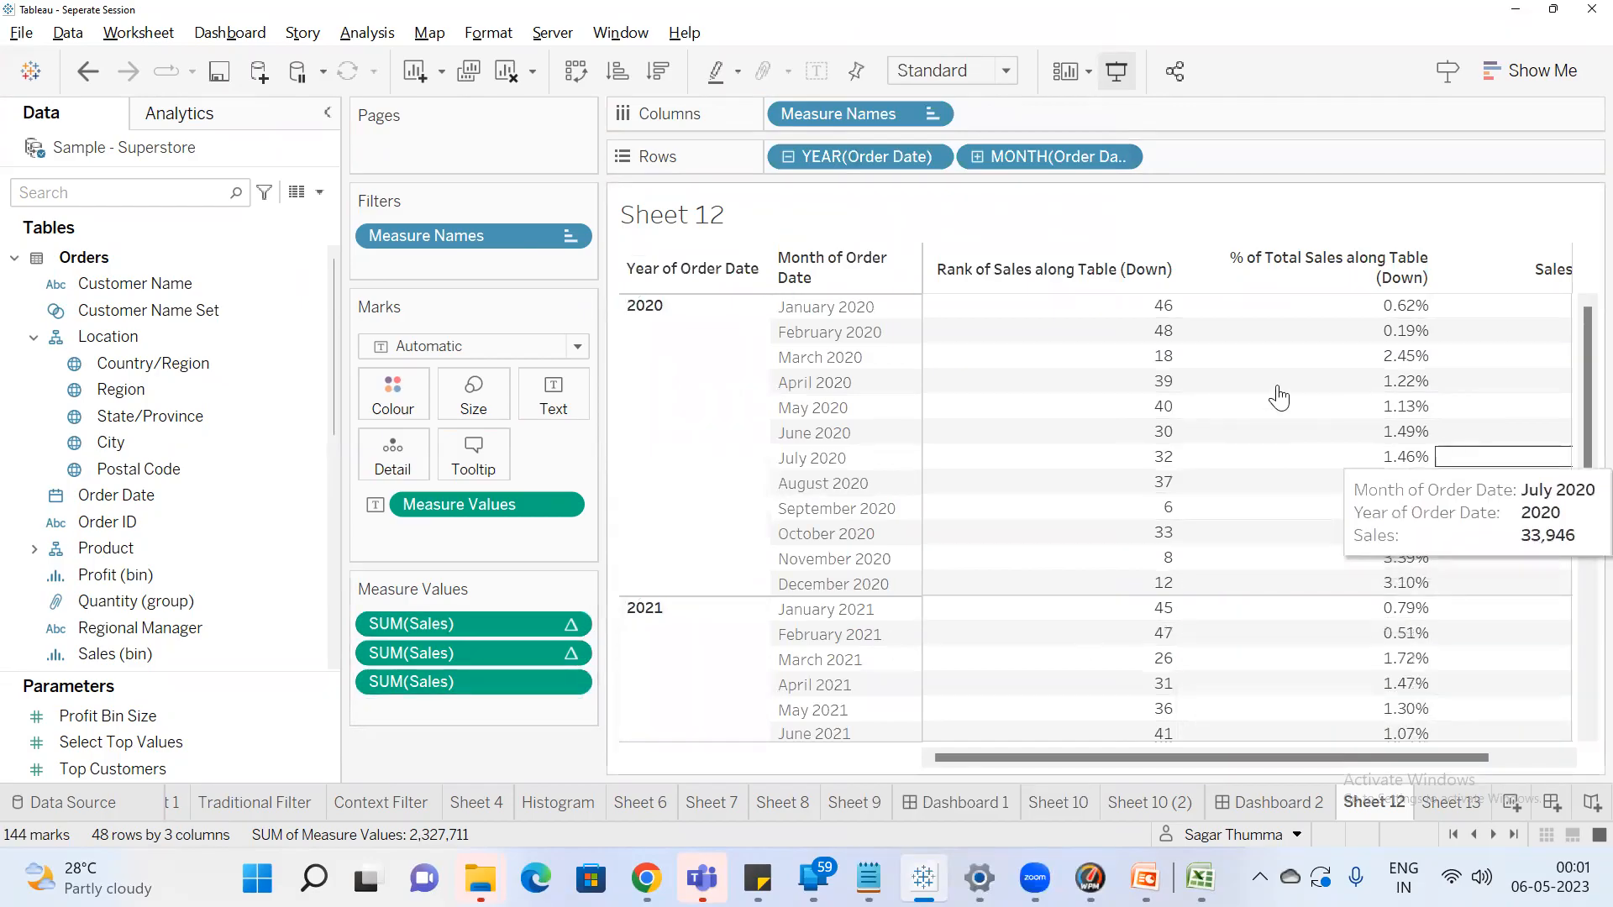
Change the % of Total Sales measure to a Running Total quick table calculation and bring its column into view beside Sales
{"action": "right_click", "coordinate": [498, 645]}
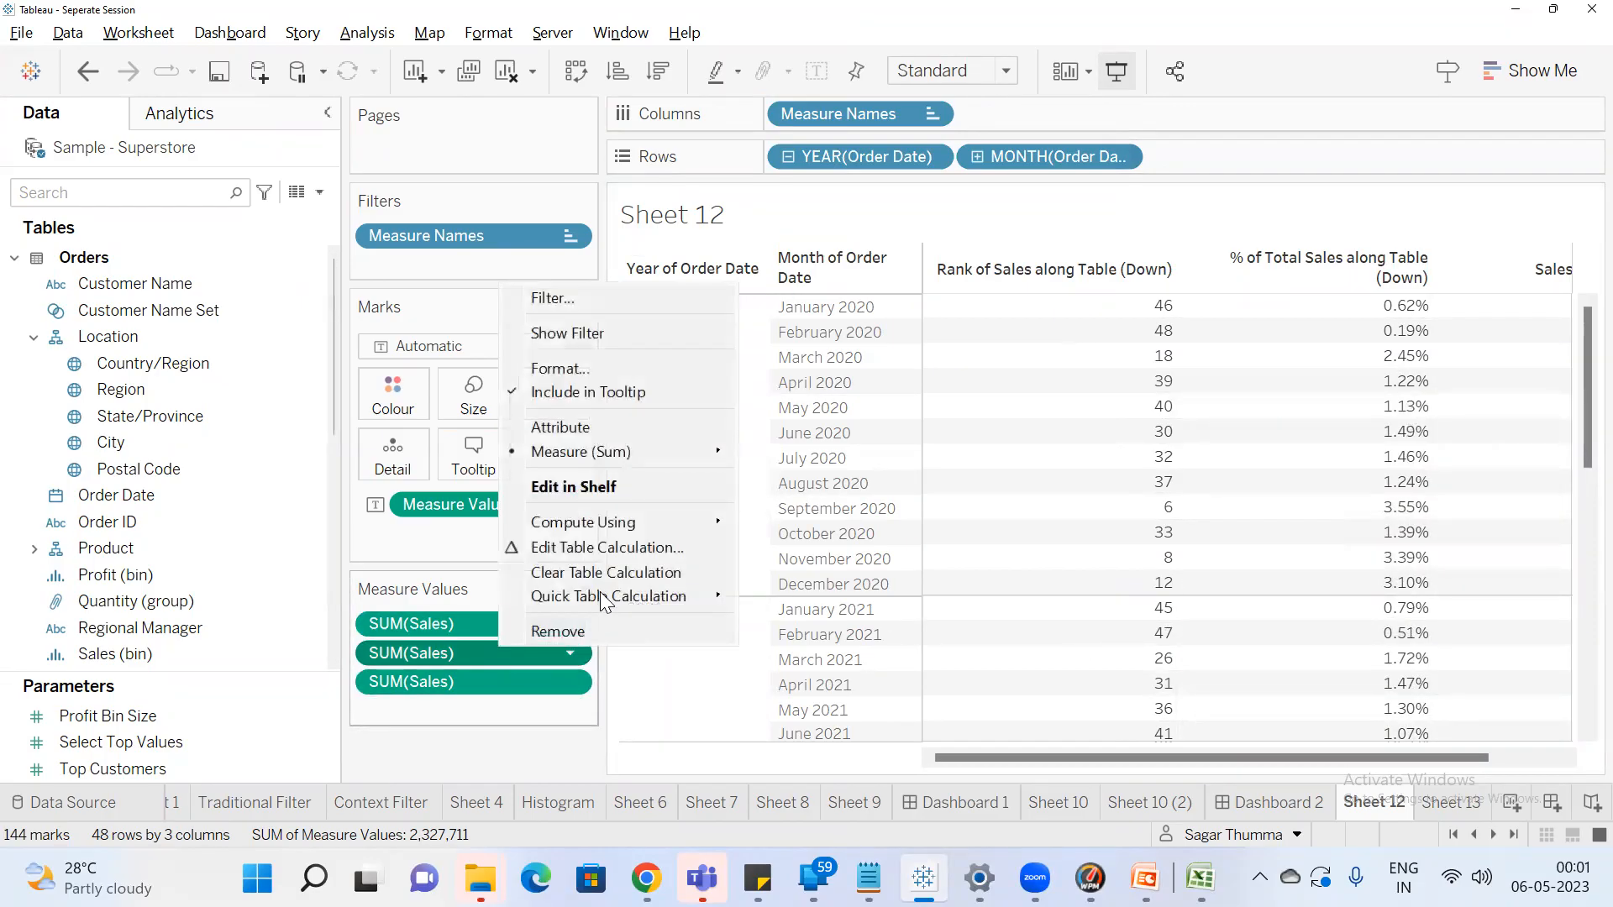
{"action": "mouse_move", "coordinate": [617, 591]}
{"action": "left_click", "coordinate": [780, 598]}
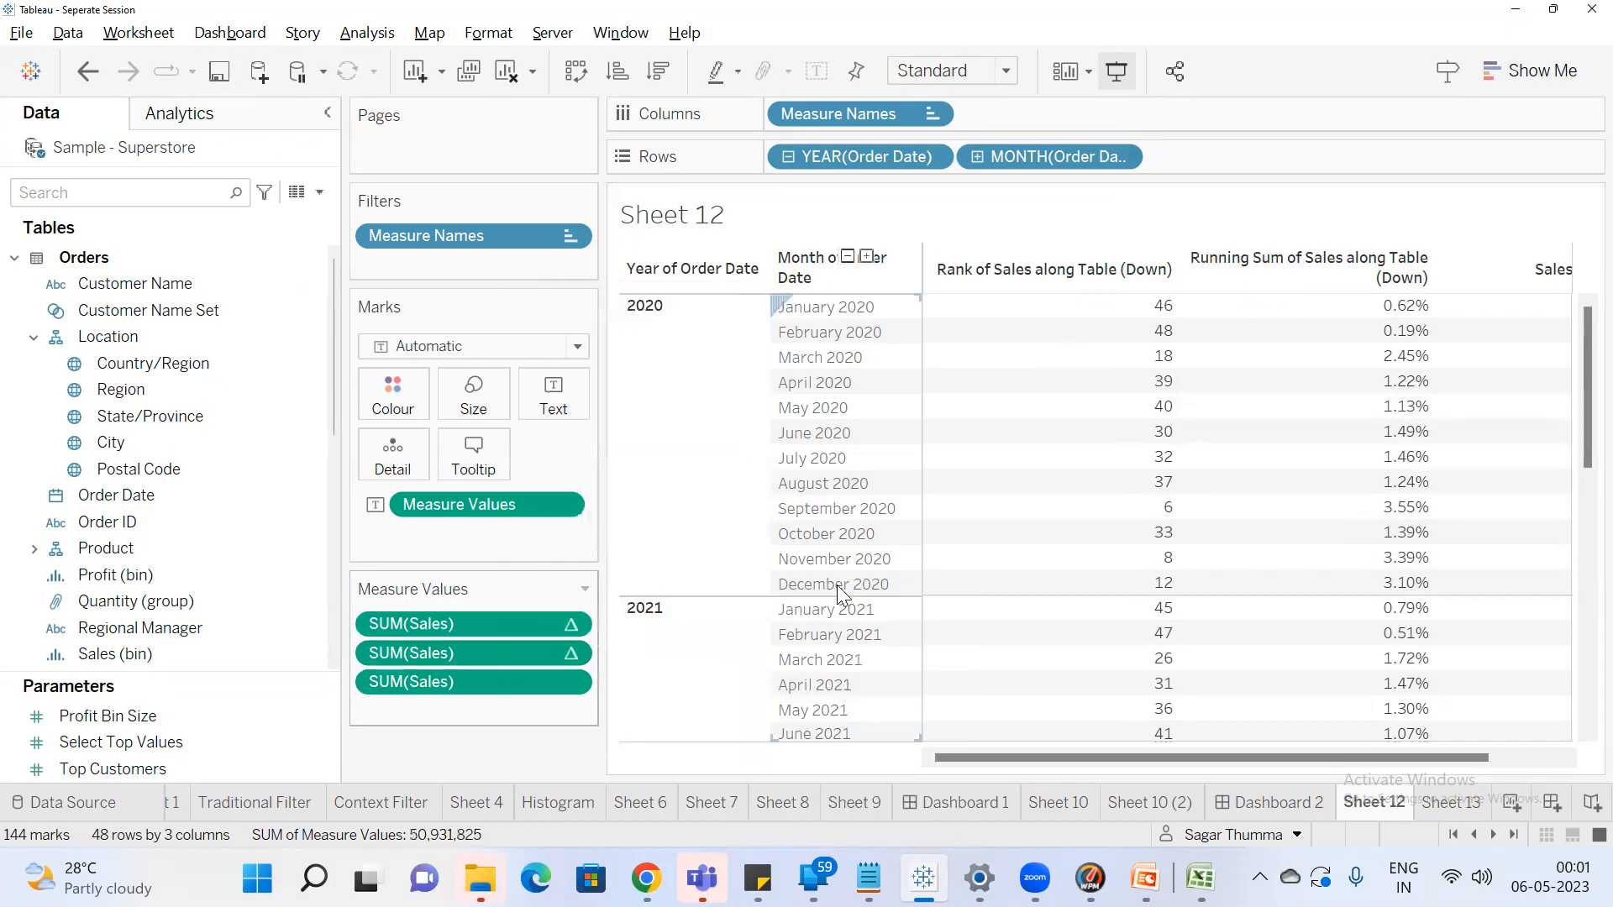
{"action": "left_click_drag", "start_coordinate": [1204, 756], "coordinate": [1453, 750]}
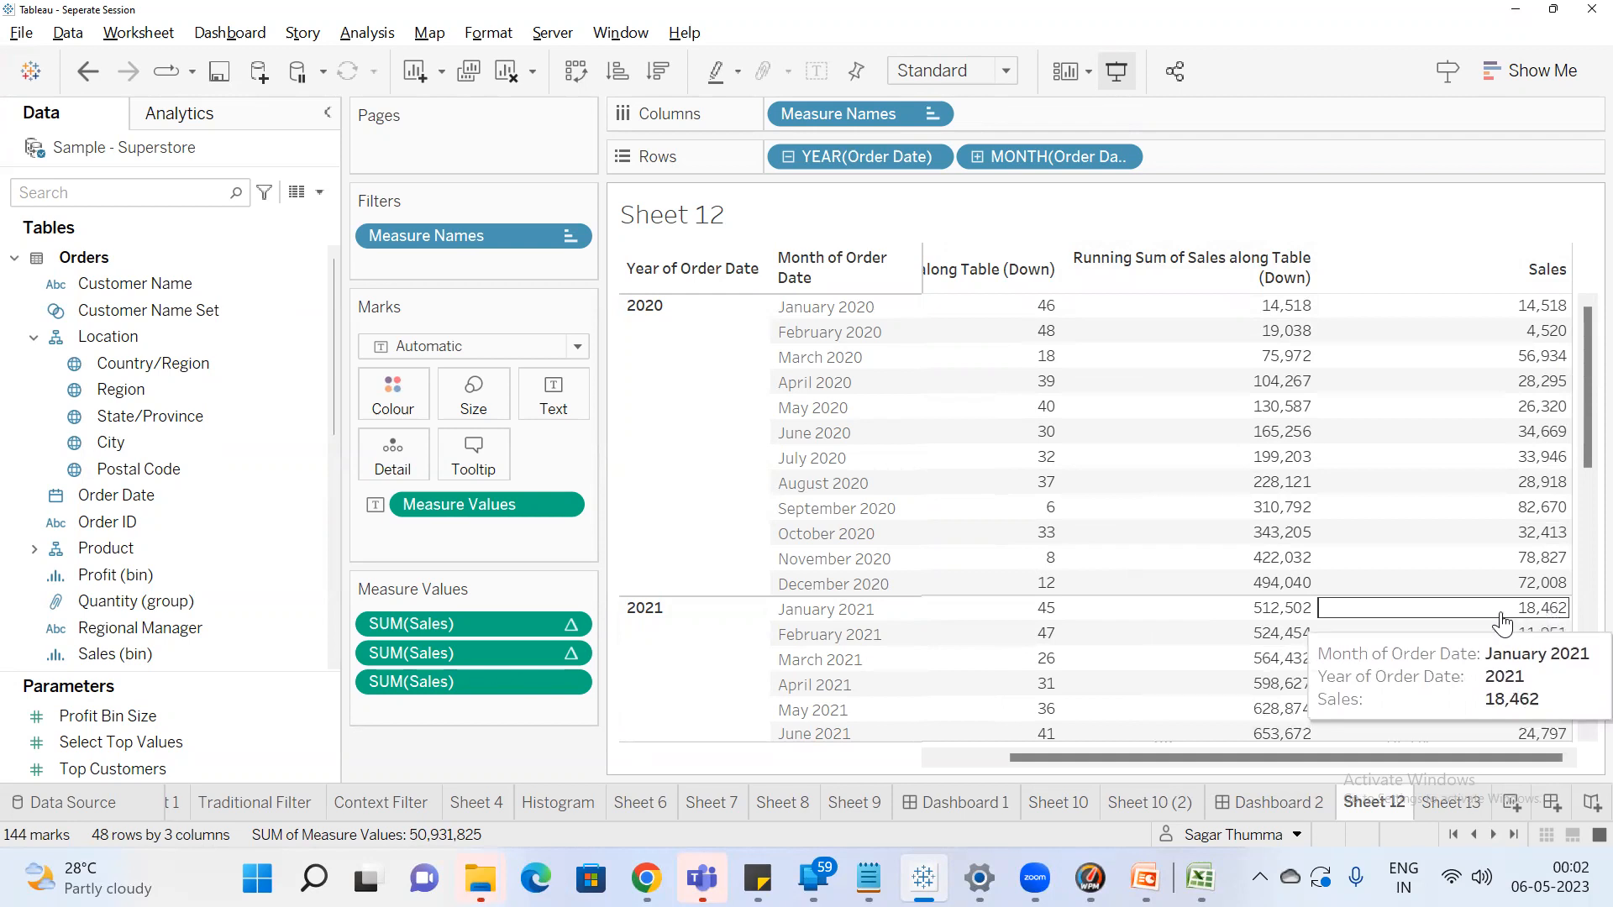
Set the running total to compute using Specific Dimensions, restarting every Year of Order Date, and close the table calculation settings
{"action": "right_click", "coordinate": [510, 647]}
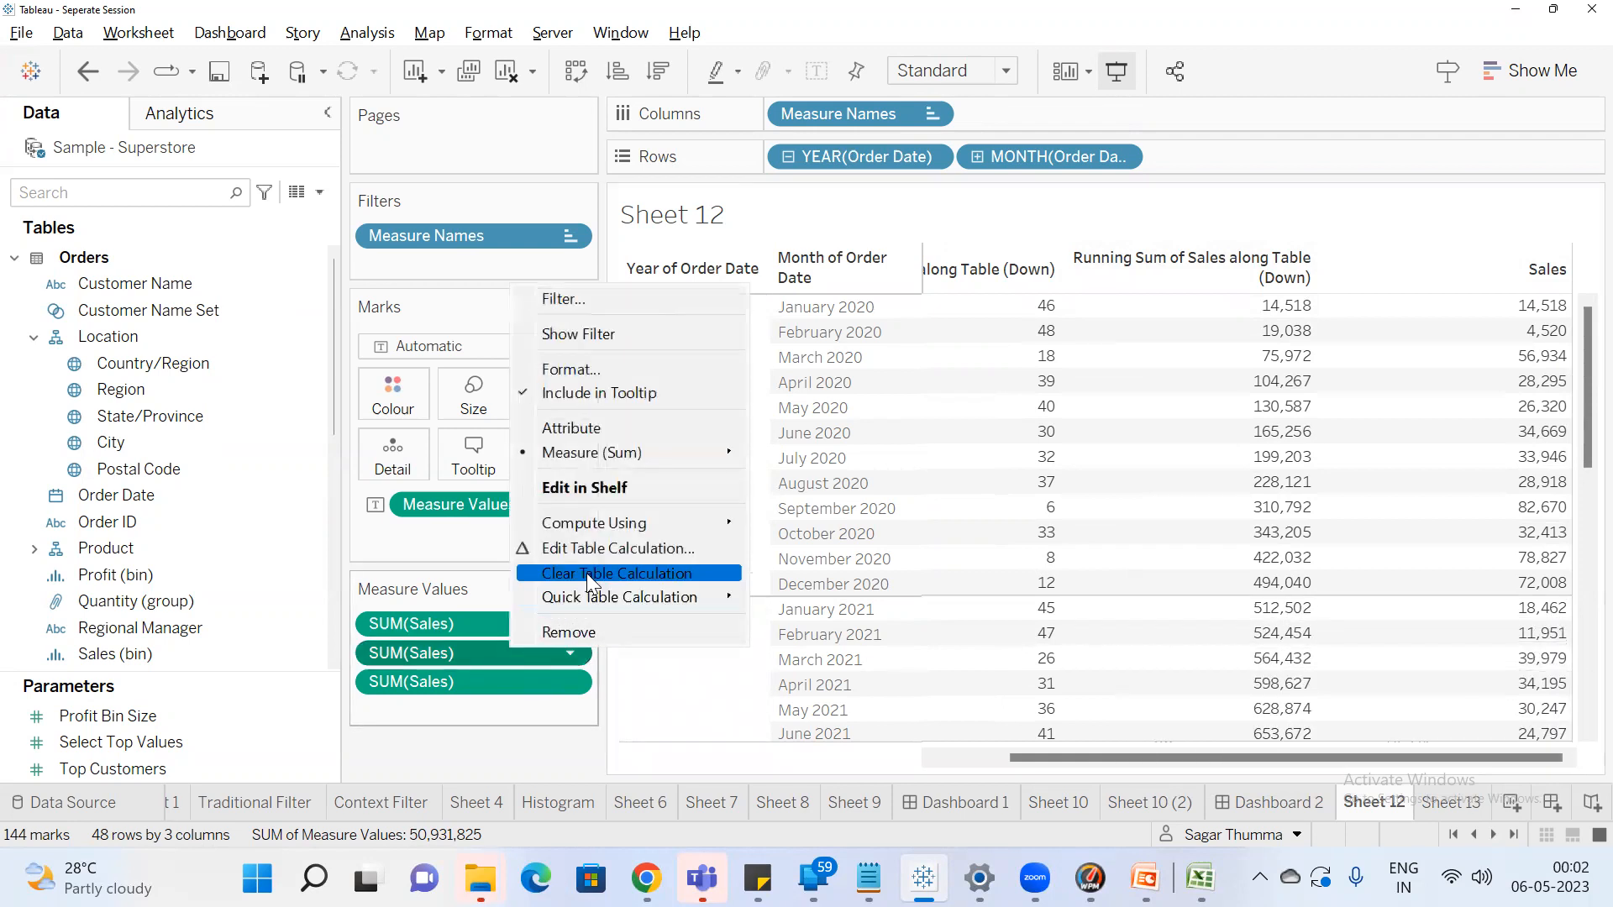
{"action": "left_click", "coordinate": [599, 548]}
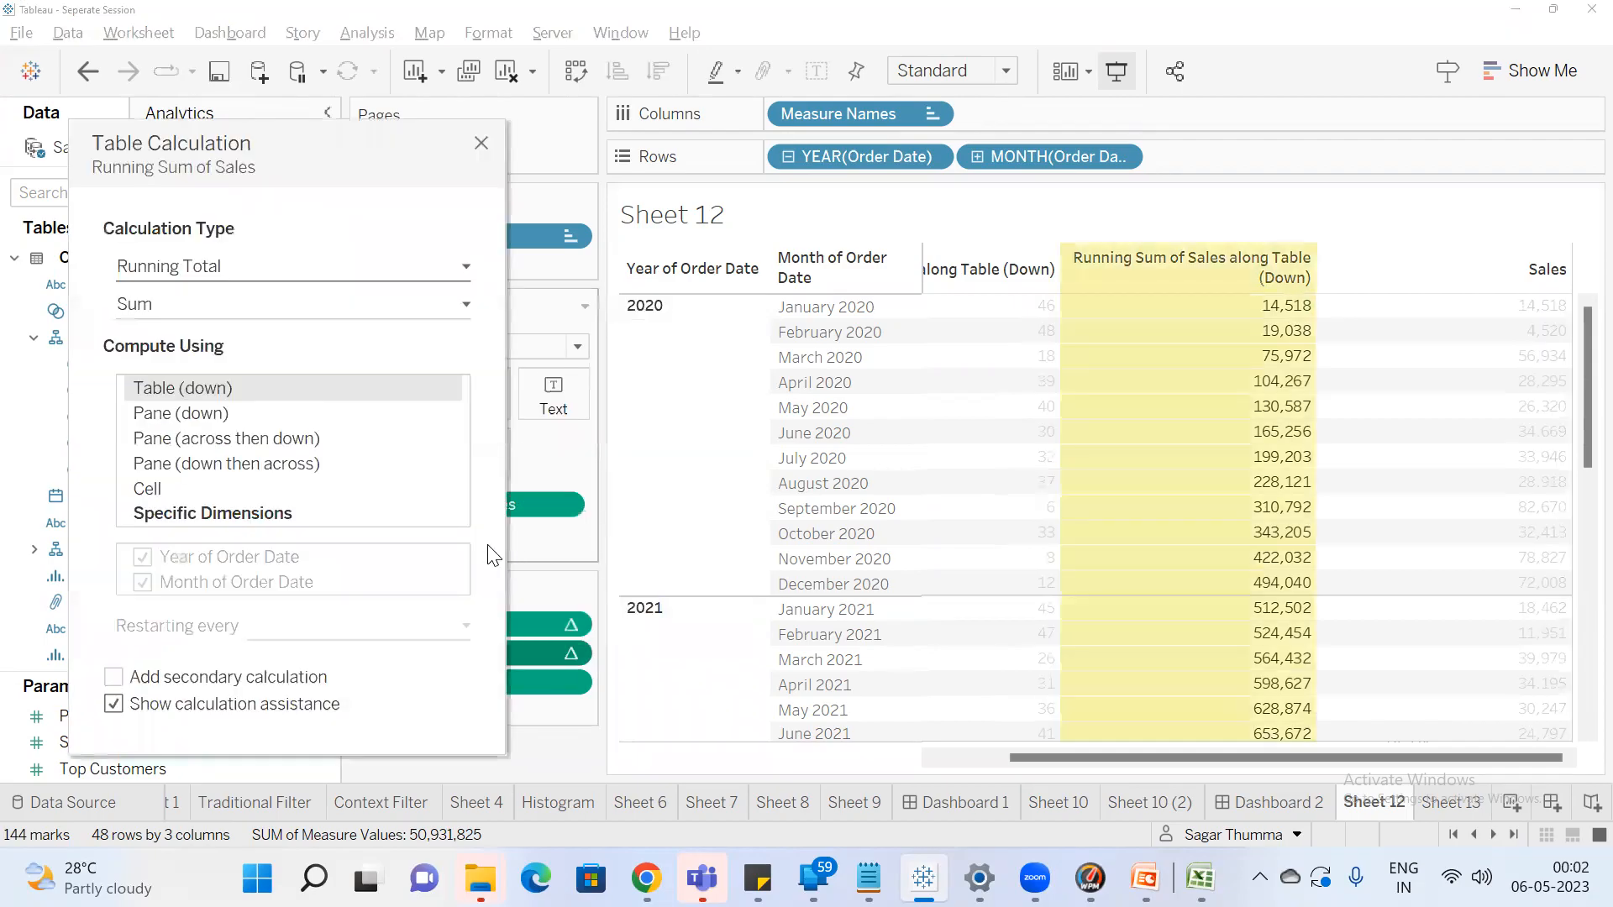
{"action": "left_click", "coordinate": [215, 514]}
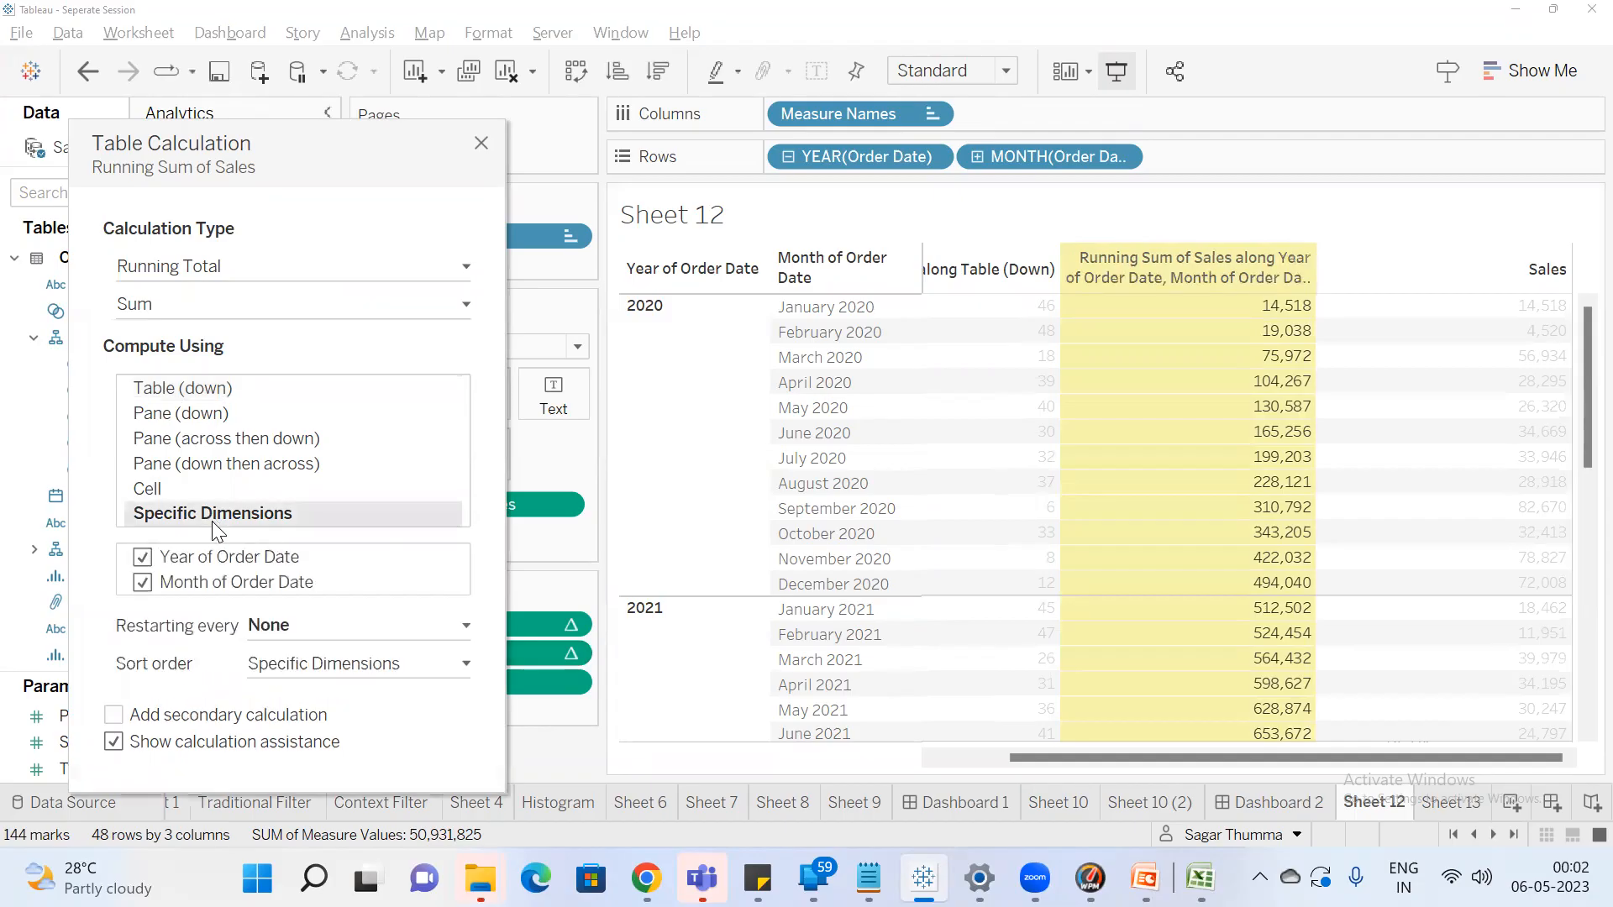
{"action": "left_click", "coordinate": [326, 641]}
{"action": "left_click", "coordinate": [320, 670]}
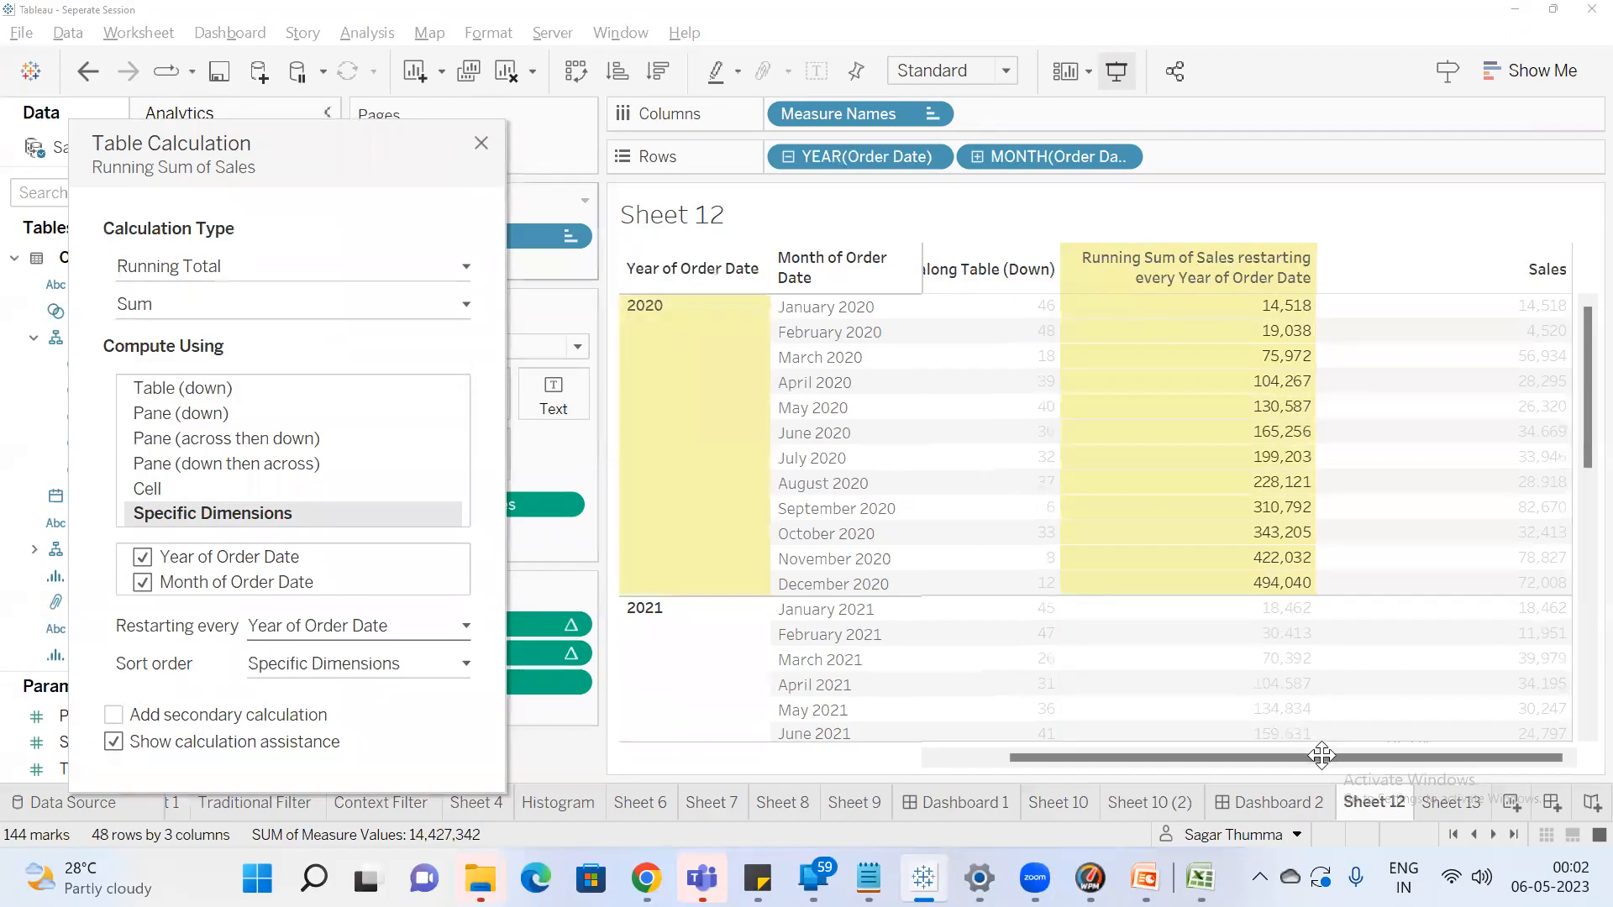
{"action": "left_click", "coordinate": [538, 742]}
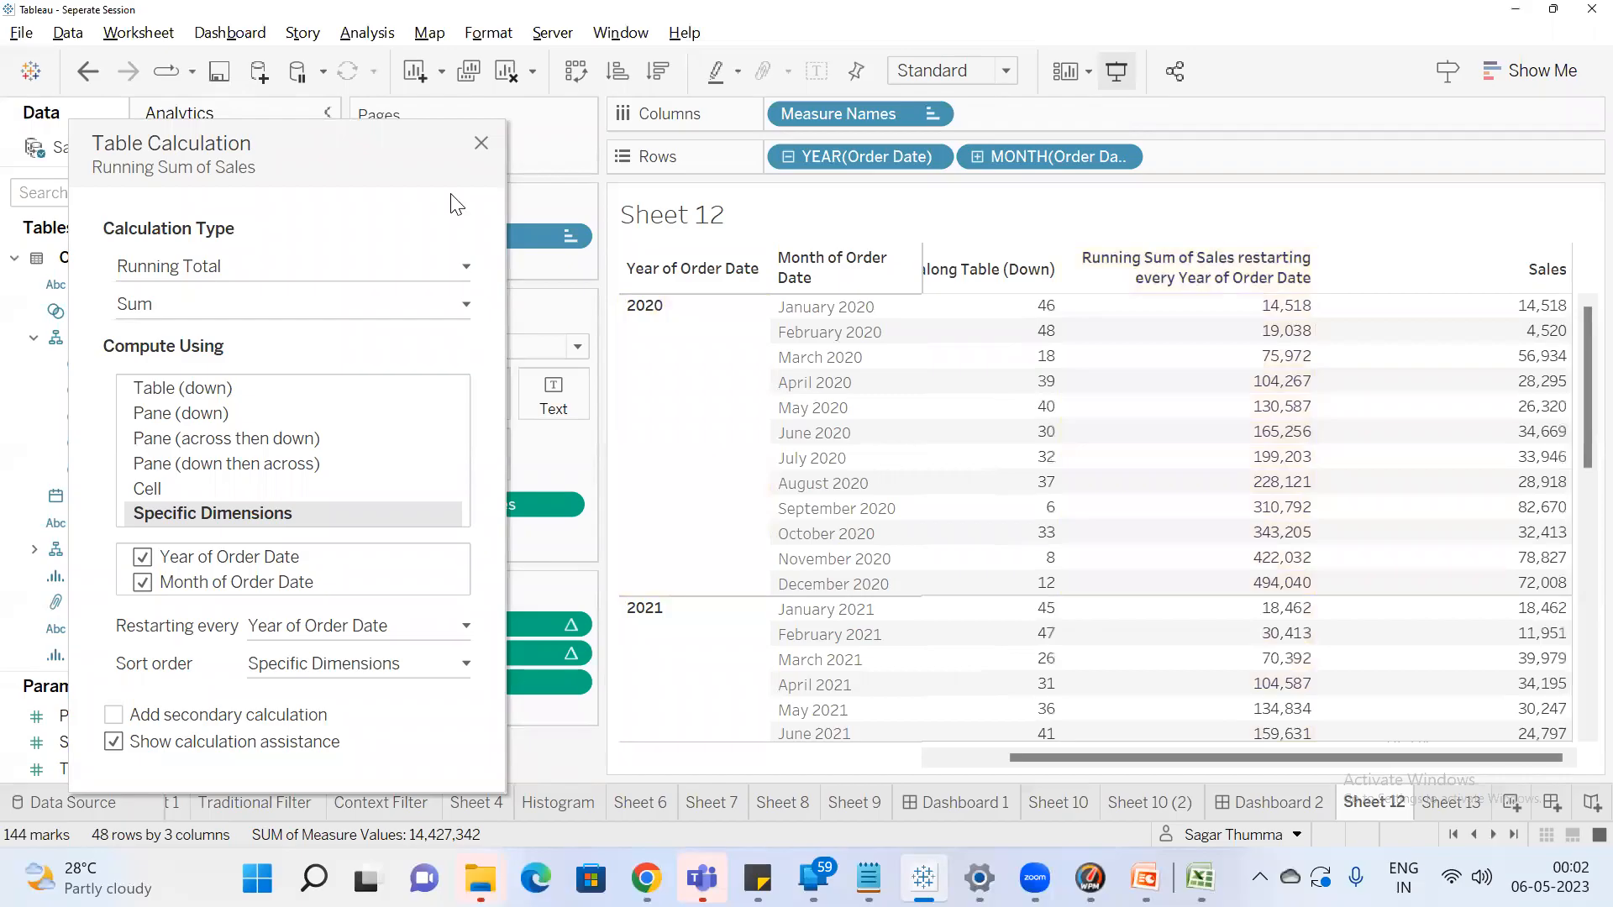
{"action": "left_click", "coordinate": [482, 146]}
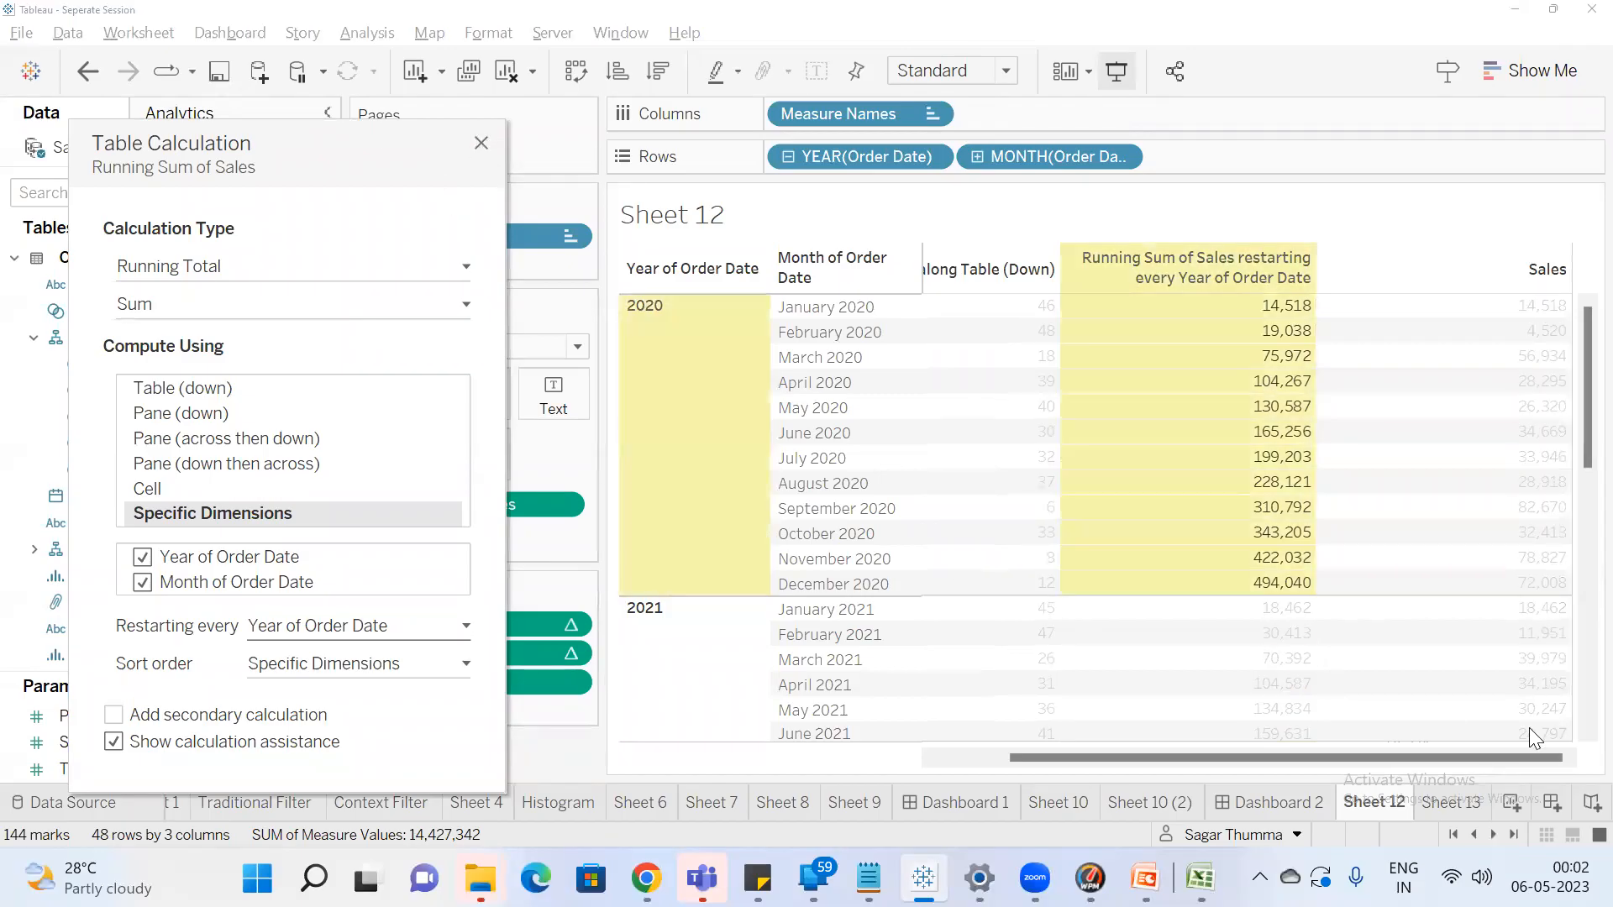
{"action": "left_click", "coordinate": [481, 143]}
Compare the 2020 monthly running sums with the Sales values from January to December
{"action": "mouse_move", "coordinate": [1238, 294]}
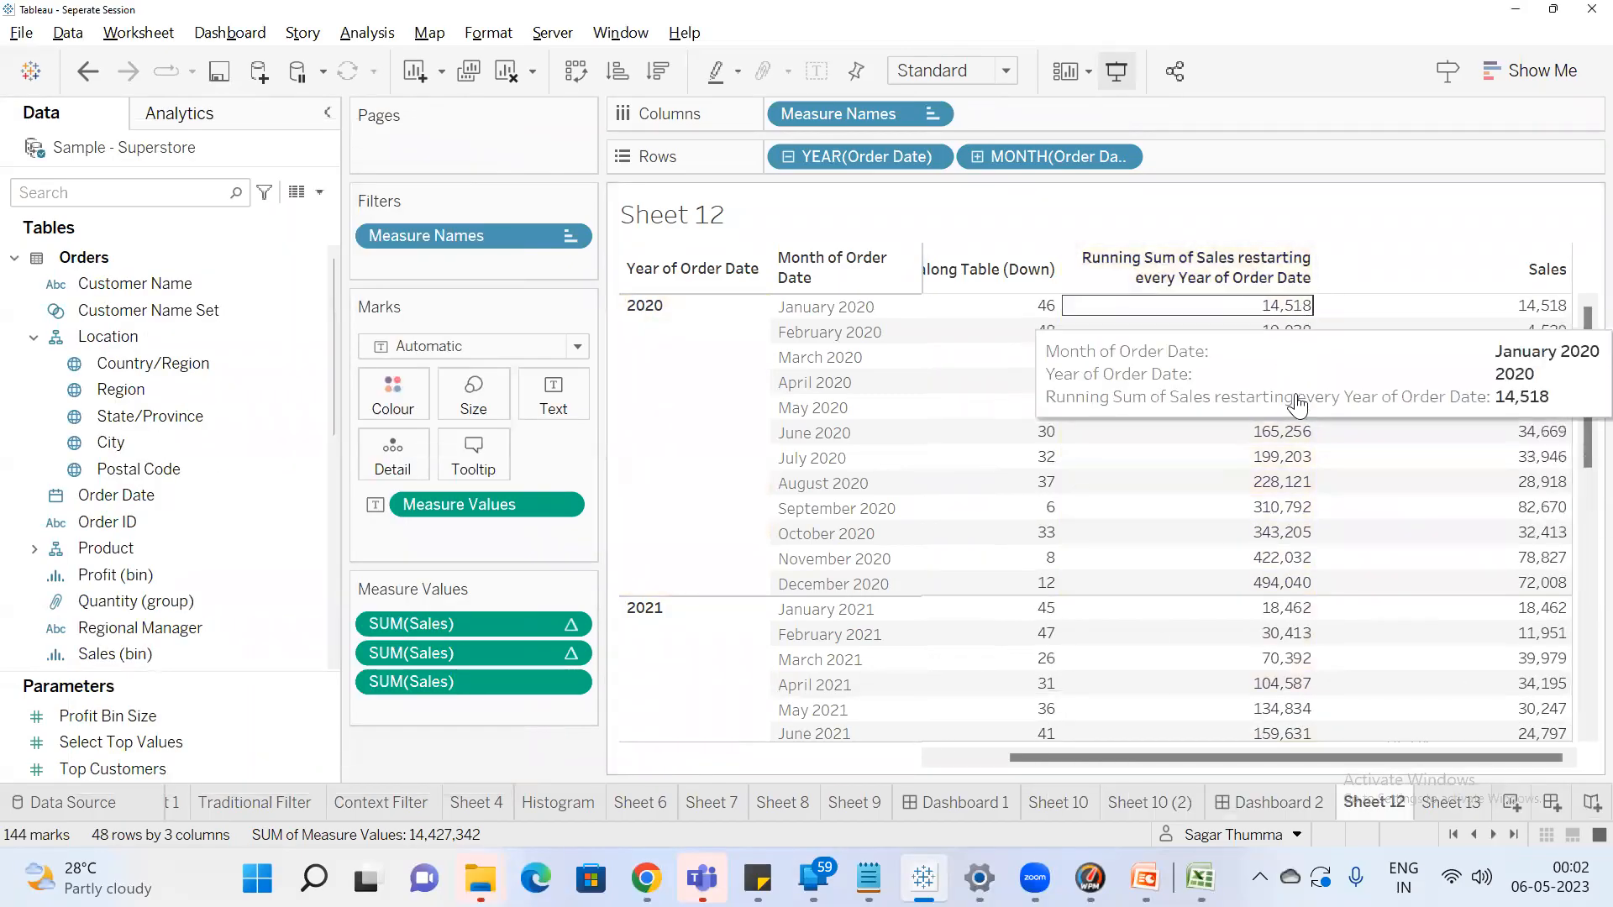
{"action": "mouse_move", "coordinate": [1281, 588]}
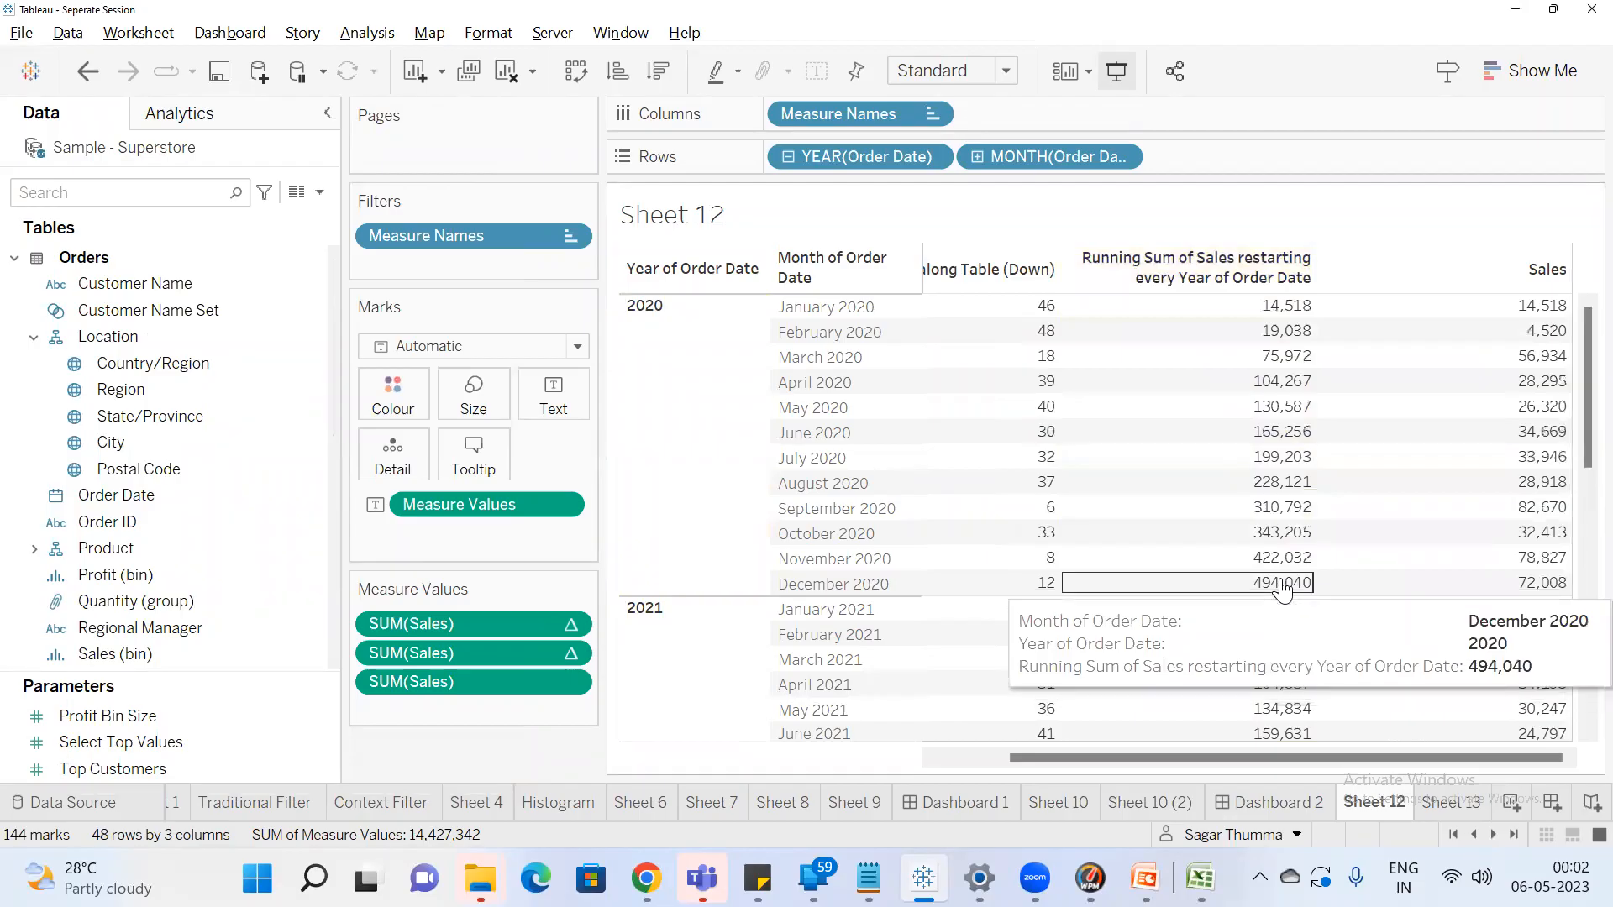
{"action": "mouse_move", "coordinate": [1478, 334]}
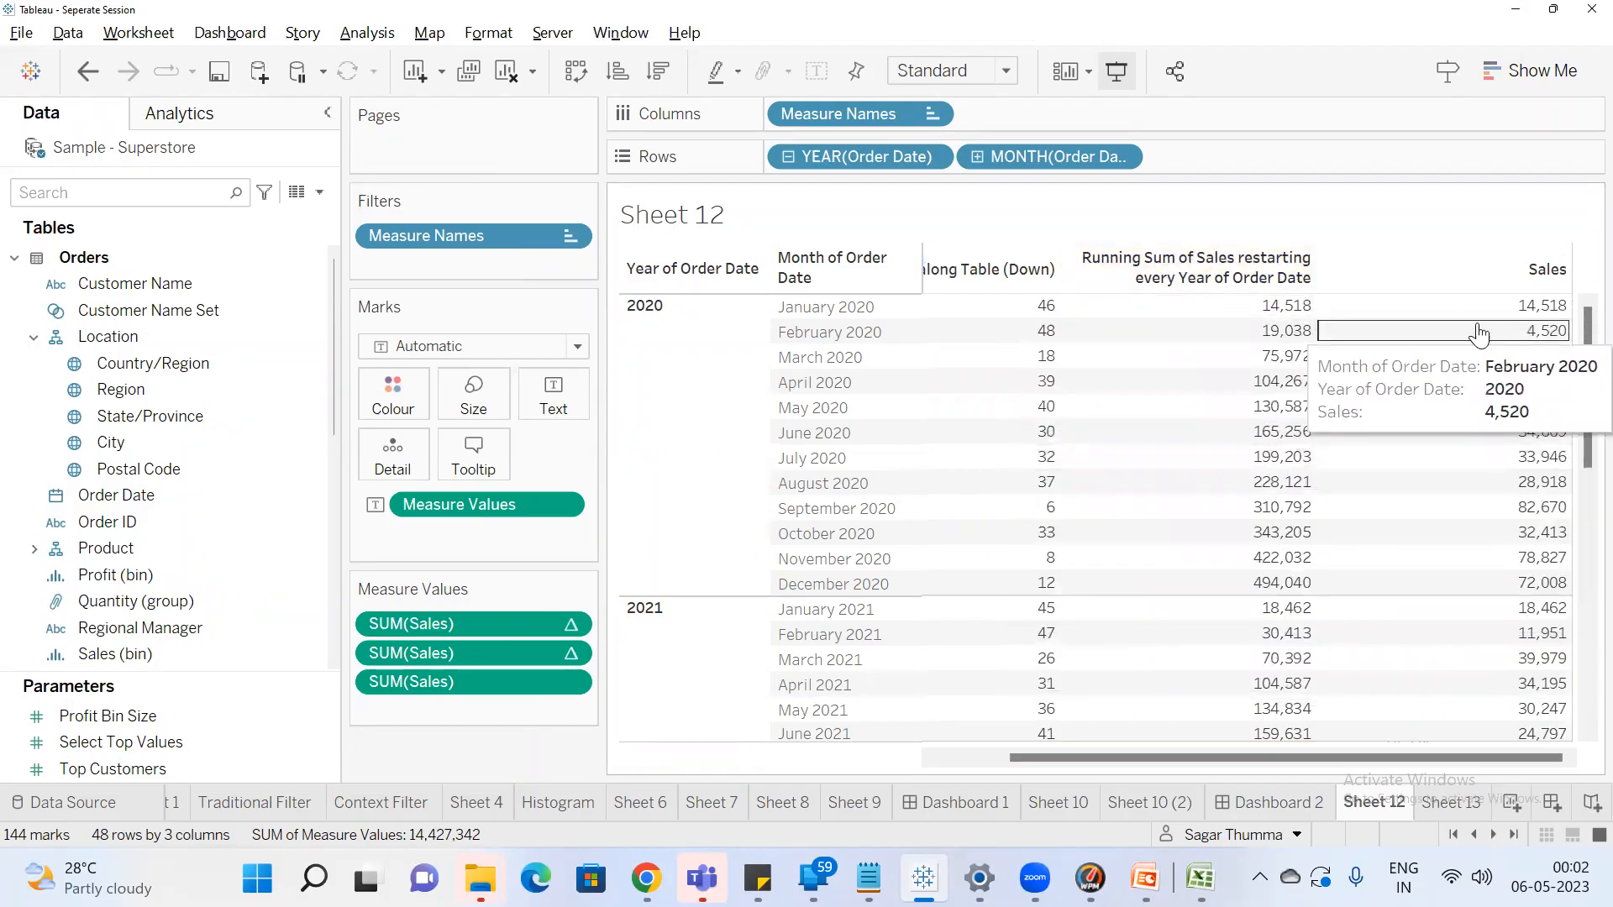
{"action": "mouse_move", "coordinate": [1307, 406]}
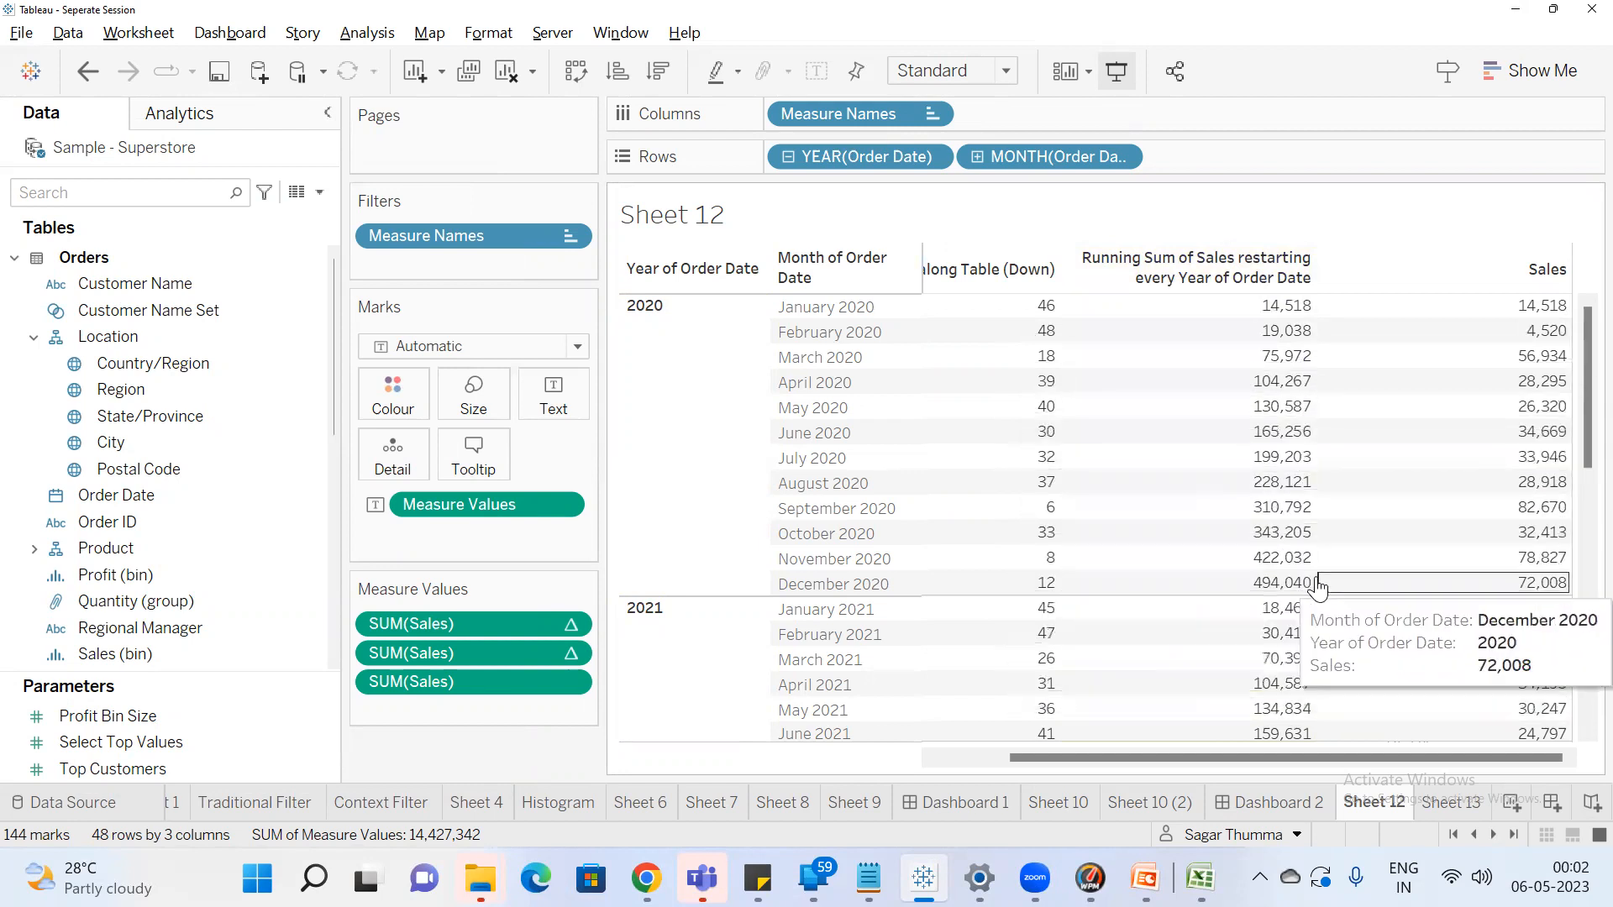
Examine the running sums beside Sales across the 2020–2021 and 2021–2022 year boundaries to check where the calculation restarts
{"action": "mouse_move", "coordinate": [1271, 357]}
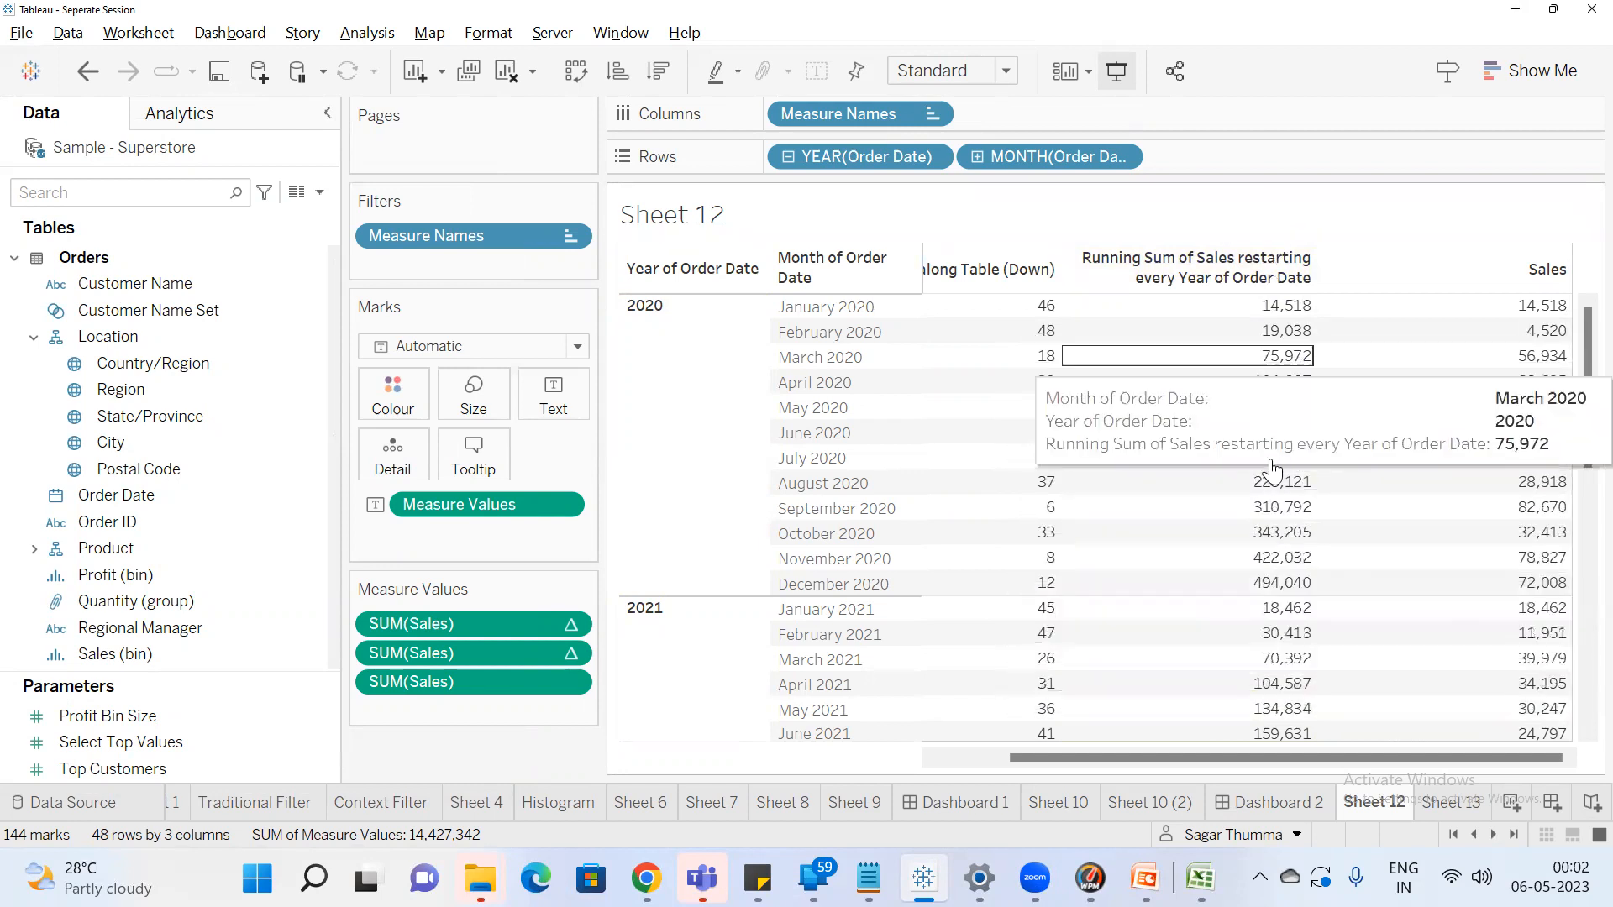
{"action": "scroll", "coordinate": [1298, 654], "scroll_direction": "down", "scroll_amount": 1}
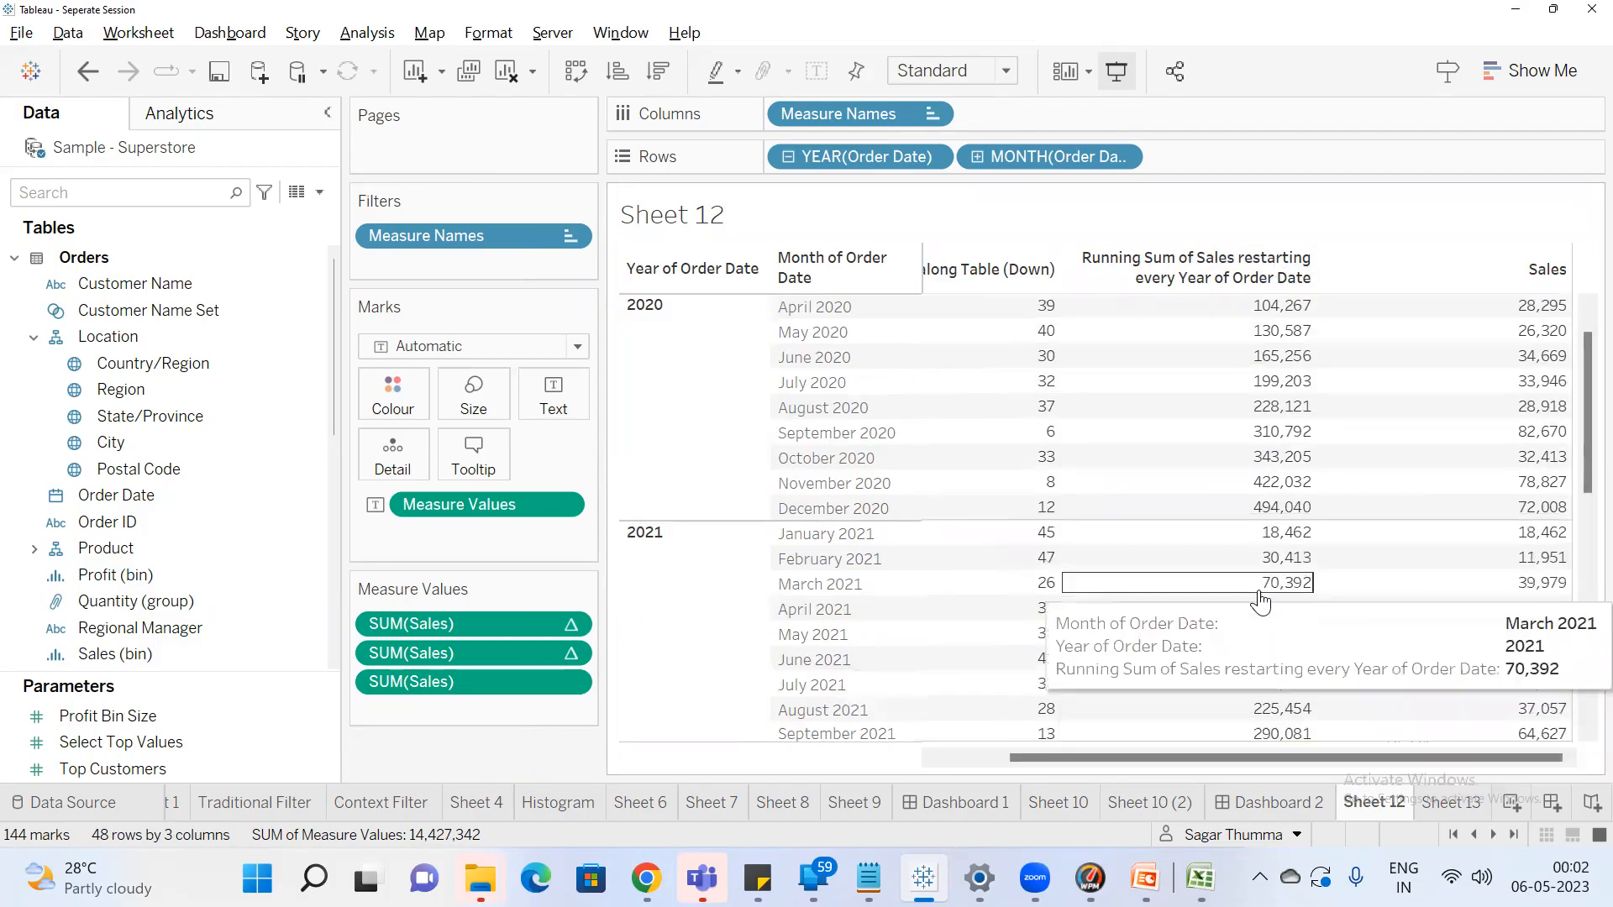
{"action": "scroll", "coordinate": [1260, 598], "scroll_direction": "down", "scroll_amount": 1}
{"action": "mouse_move", "coordinate": [1544, 462]}
{"action": "mouse_move", "coordinate": [1291, 465]}
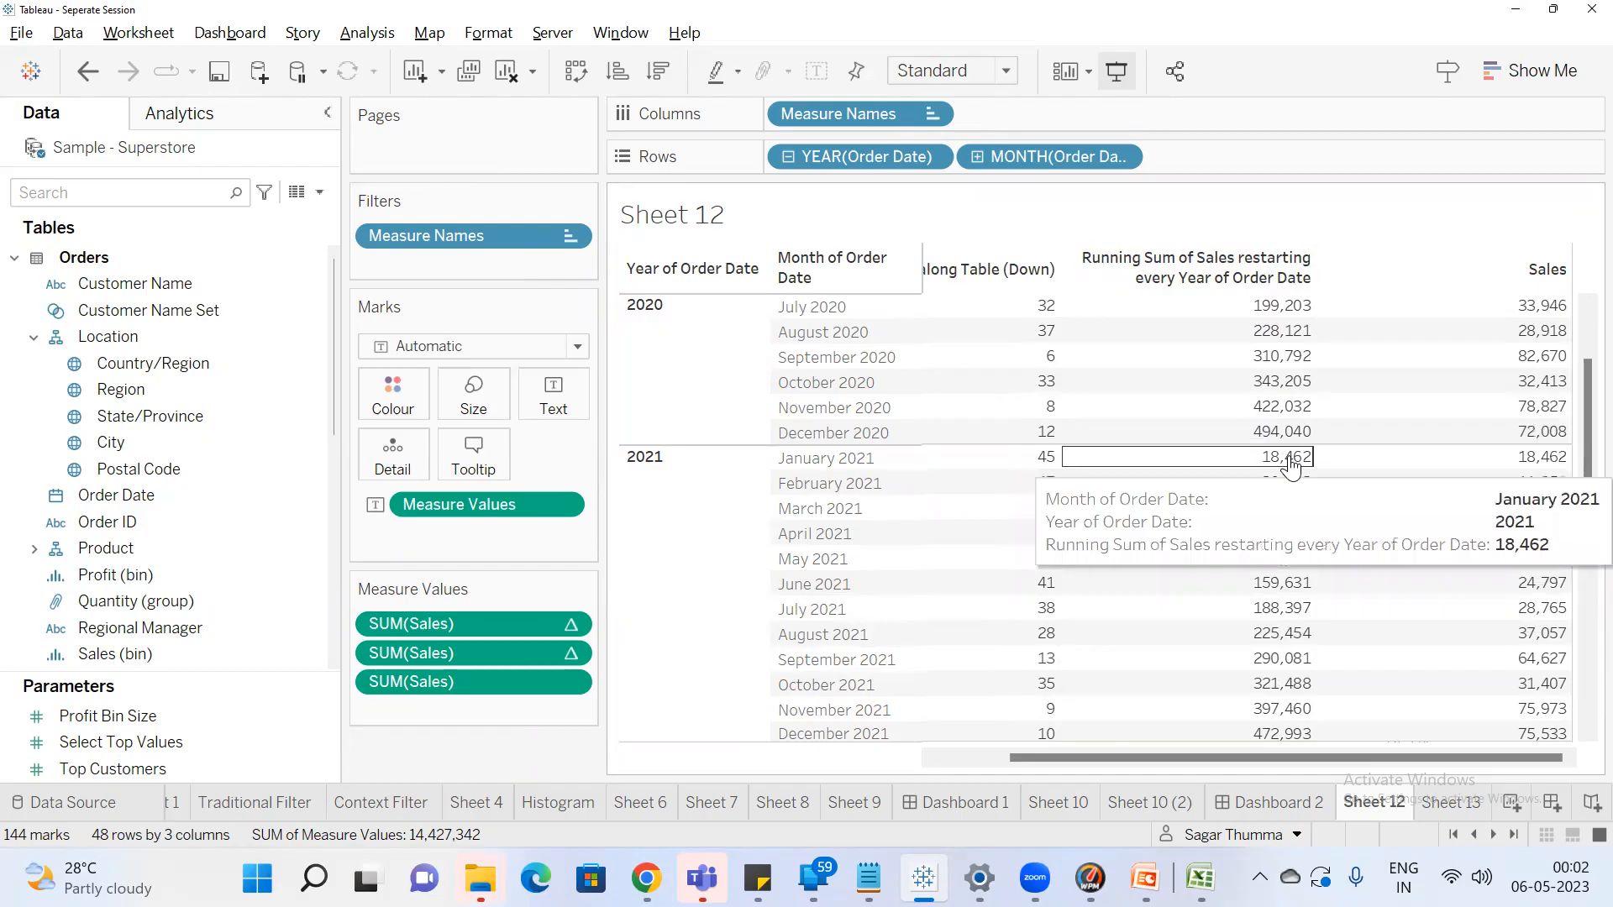
{"action": "scroll", "coordinate": [1311, 471], "scroll_direction": "down", "scroll_amount": 3}
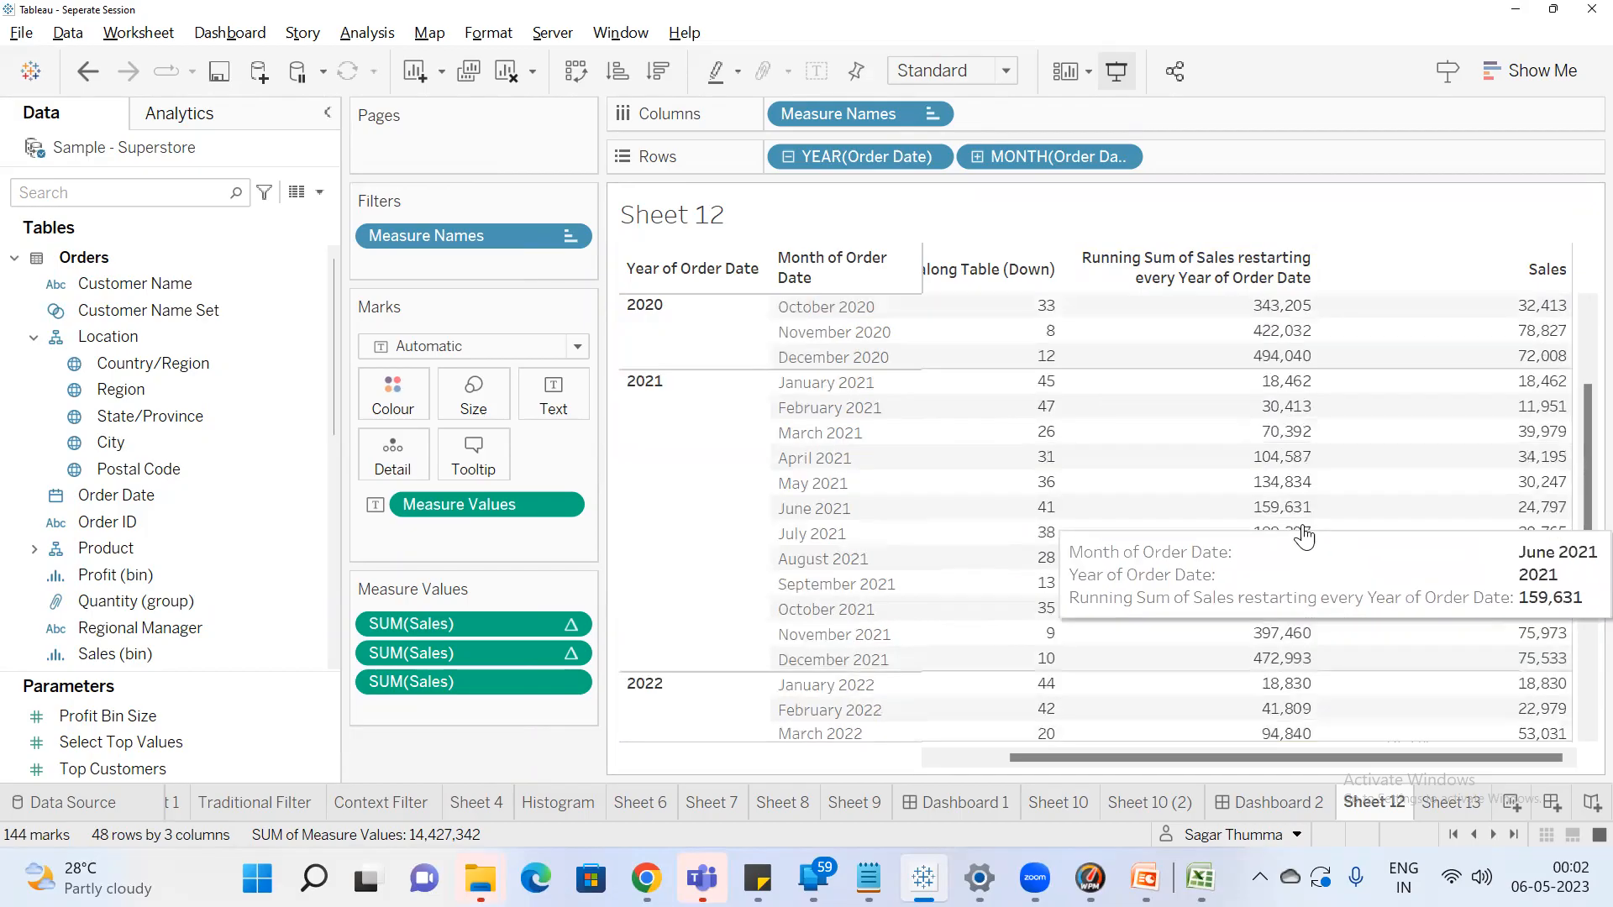
{"action": "mouse_move", "coordinate": [1278, 537]}
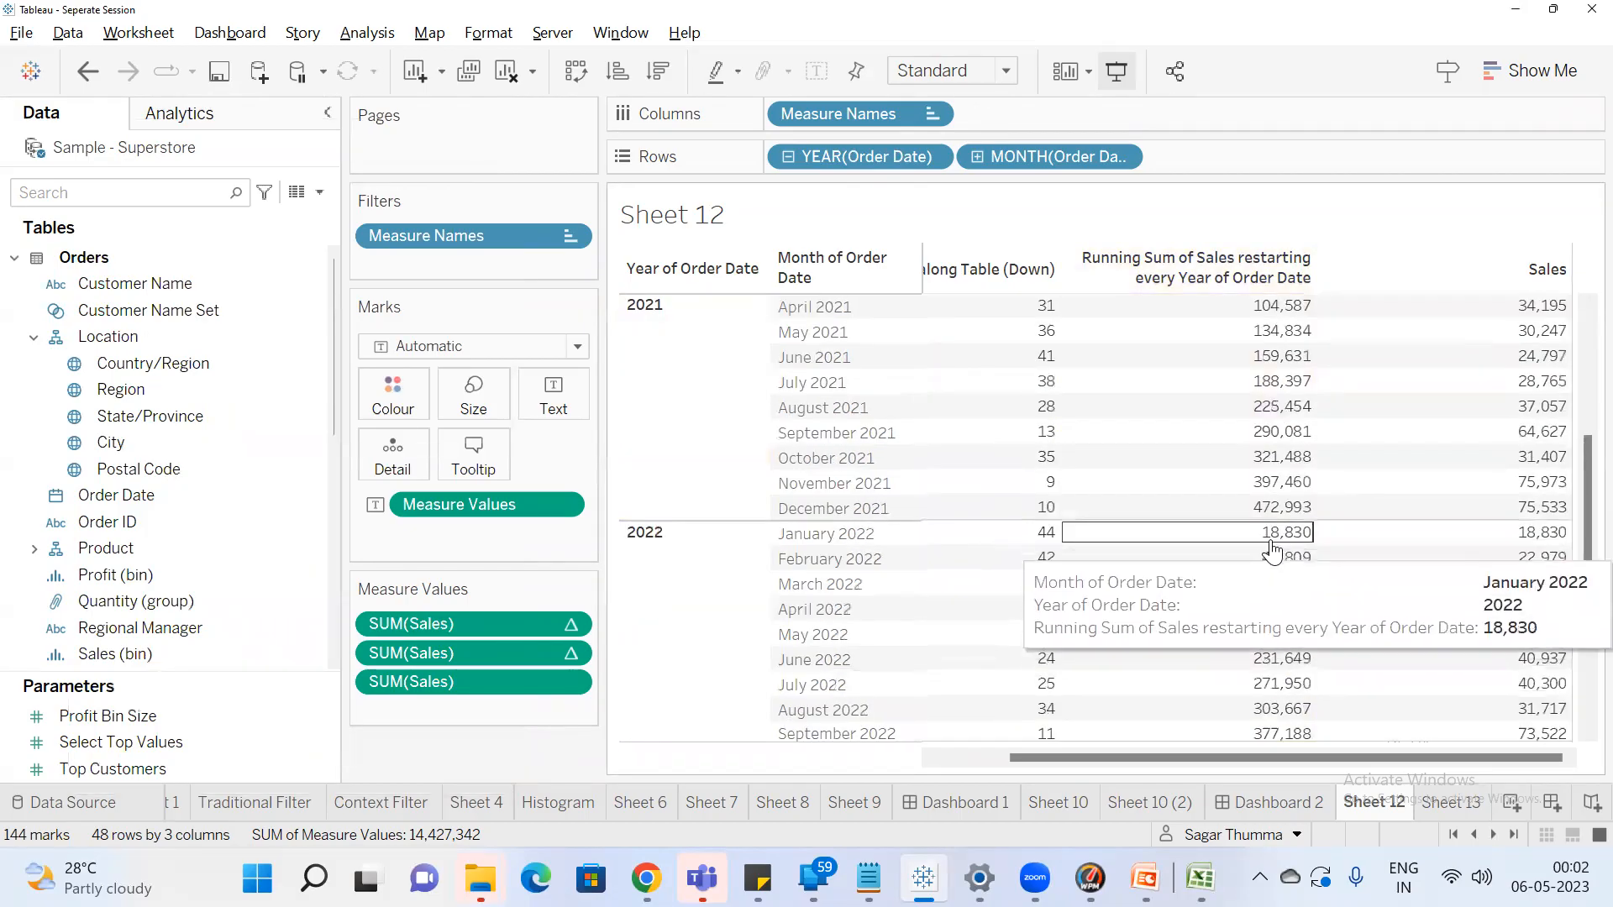
Switch to the Session17 presentation in PowerPoint, review the Restarting every option slide, and show the closing Thank you slide
{"action": "key", "text": "alt+Tab"}
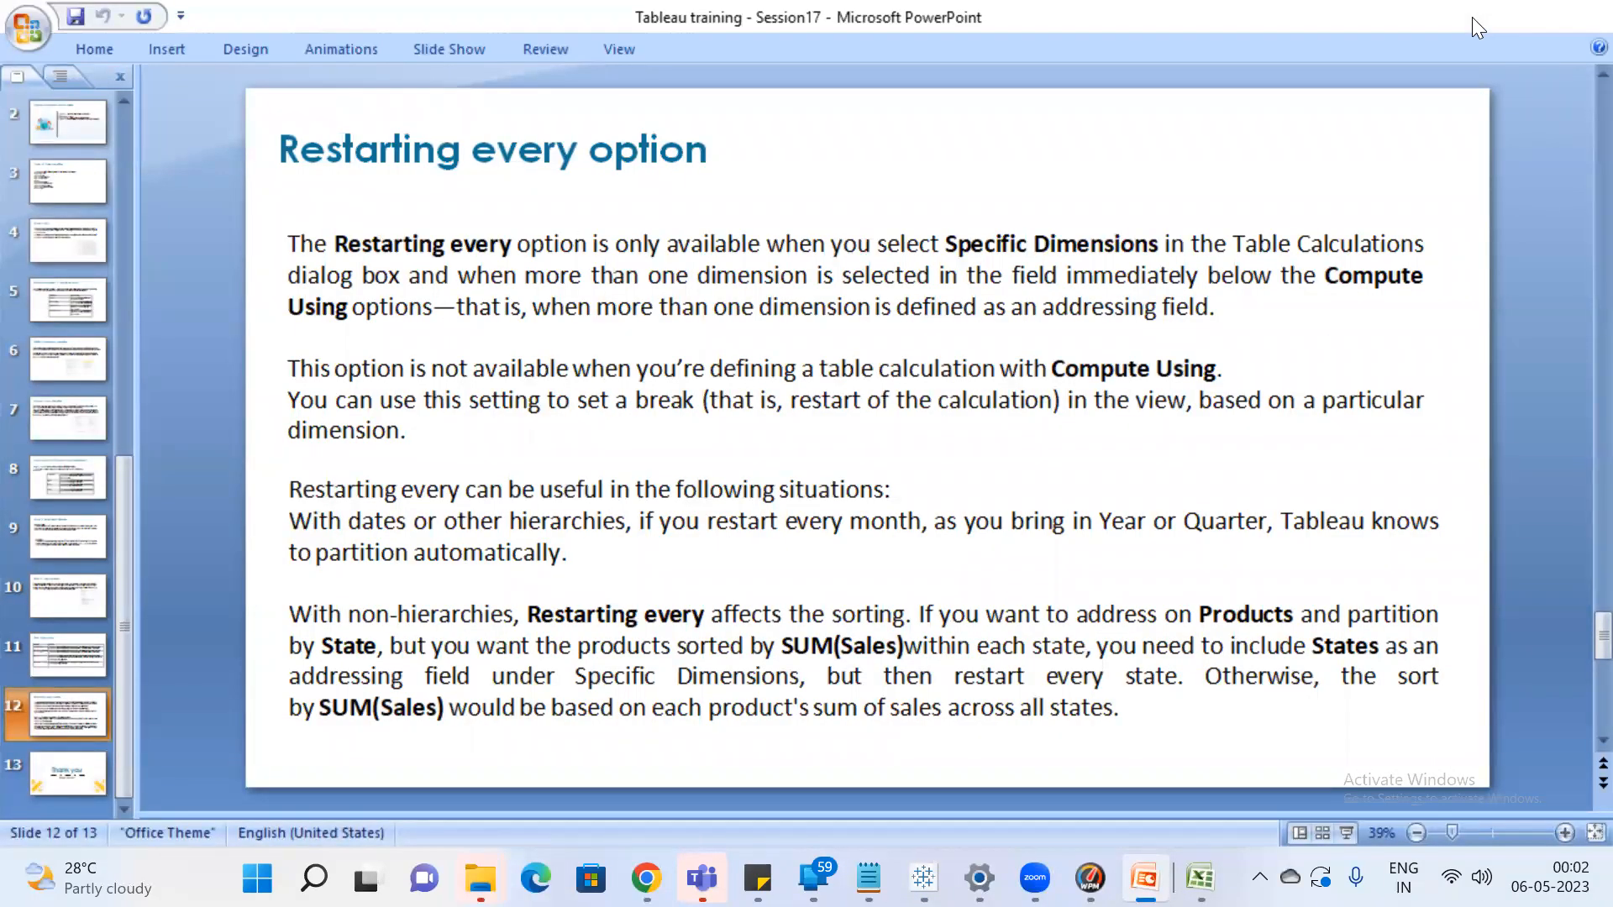
{"action": "left_click", "coordinate": [1472, 17]}
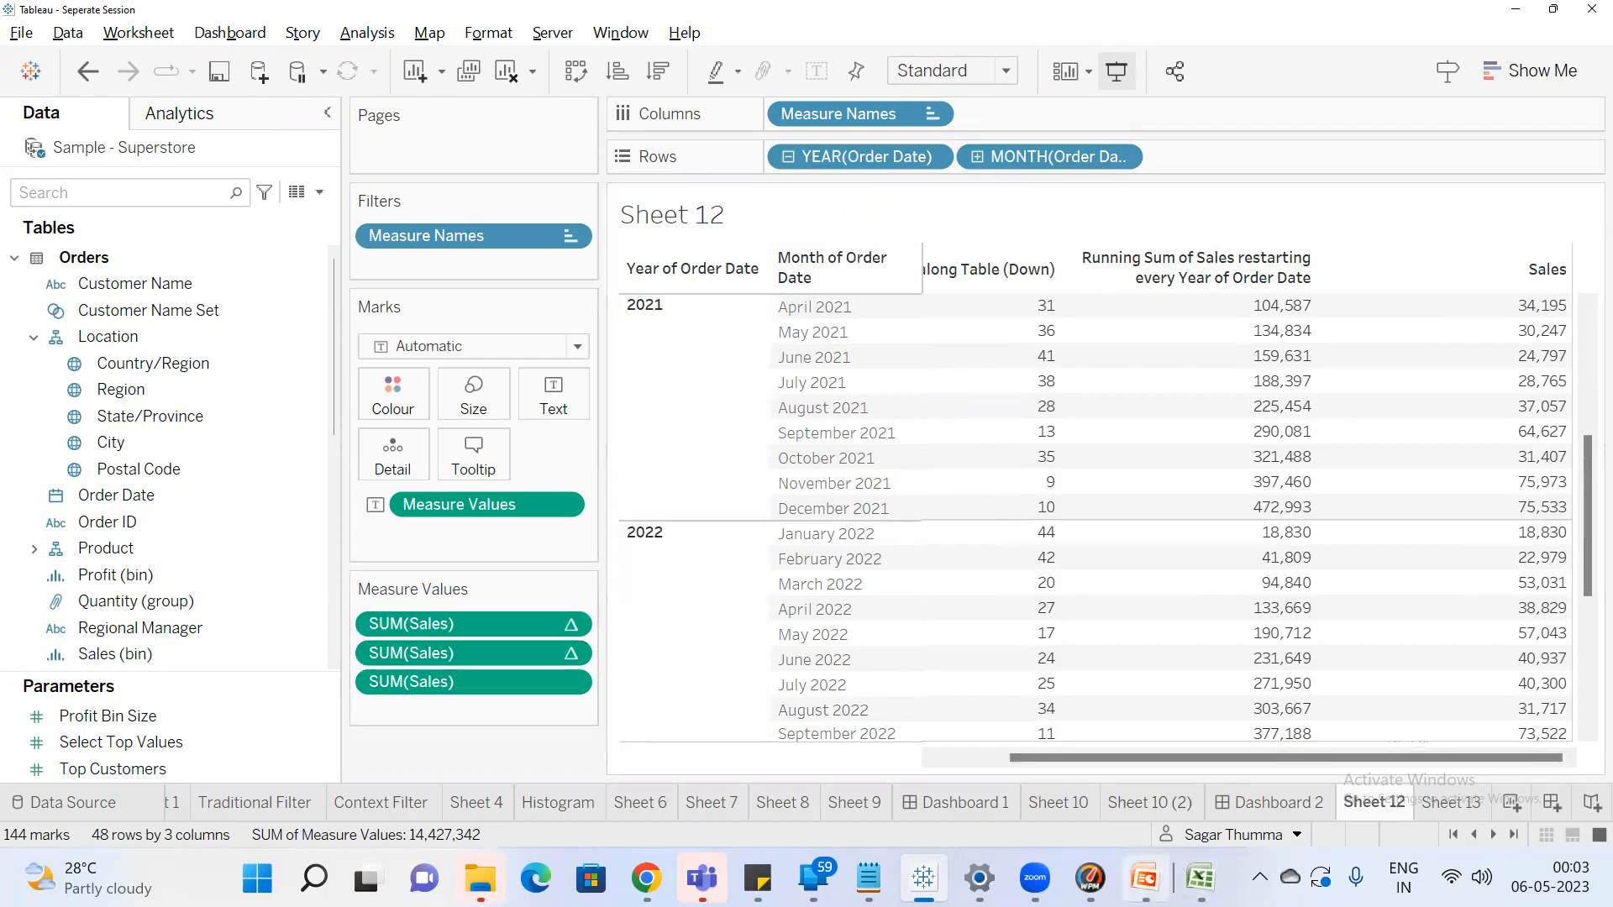
{"action": "left_click", "coordinate": [1144, 878]}
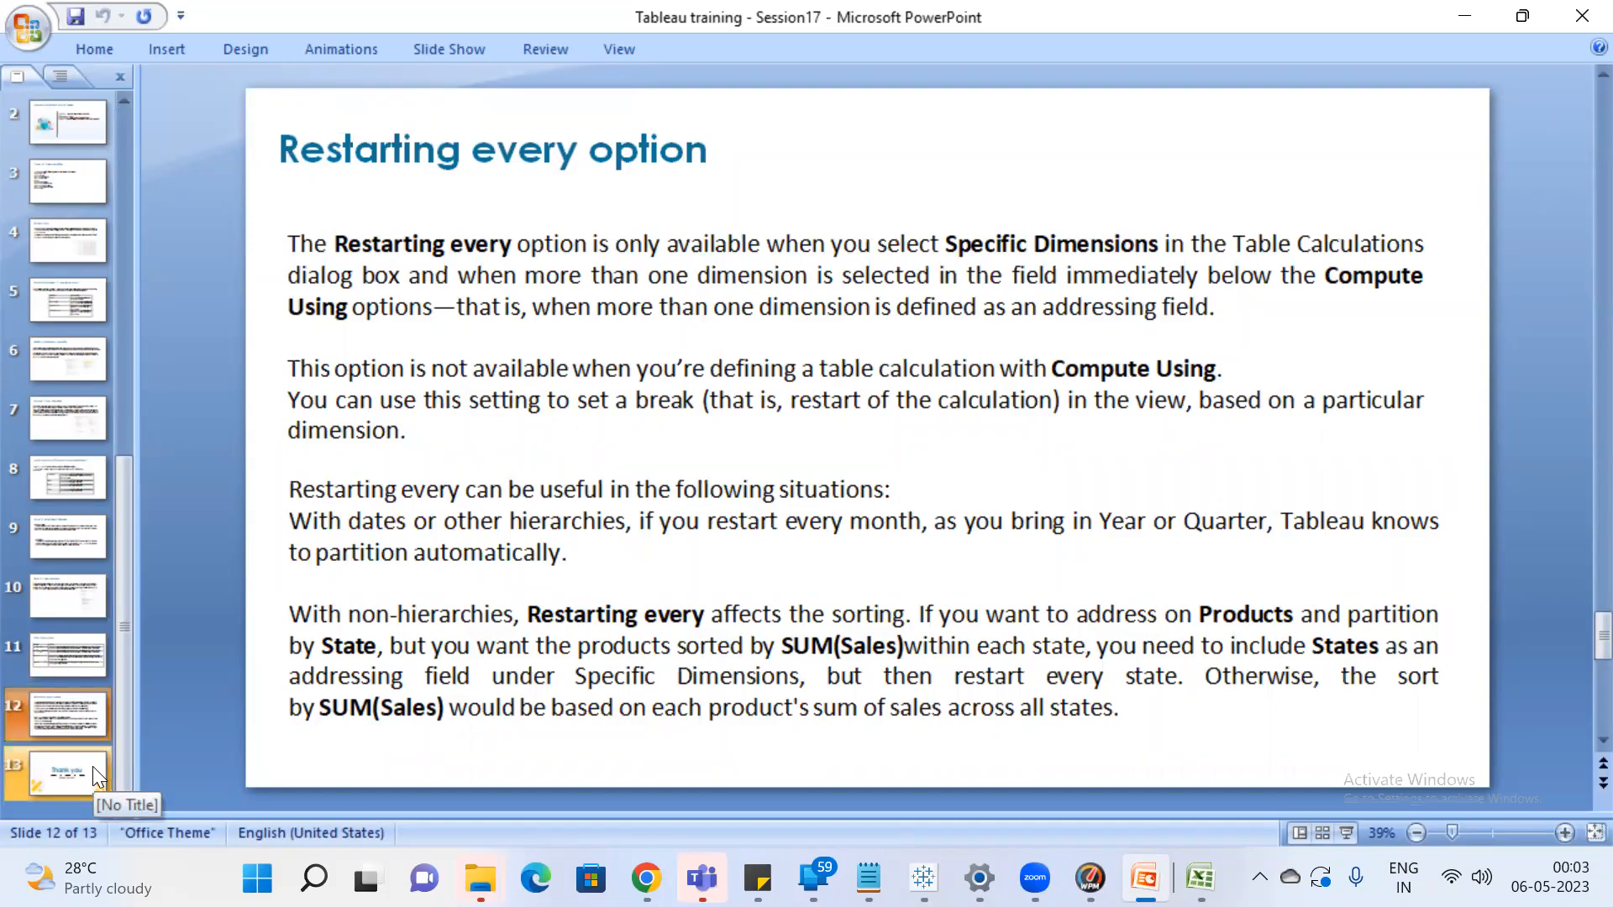
{"action": "left_click", "coordinate": [93, 766]}
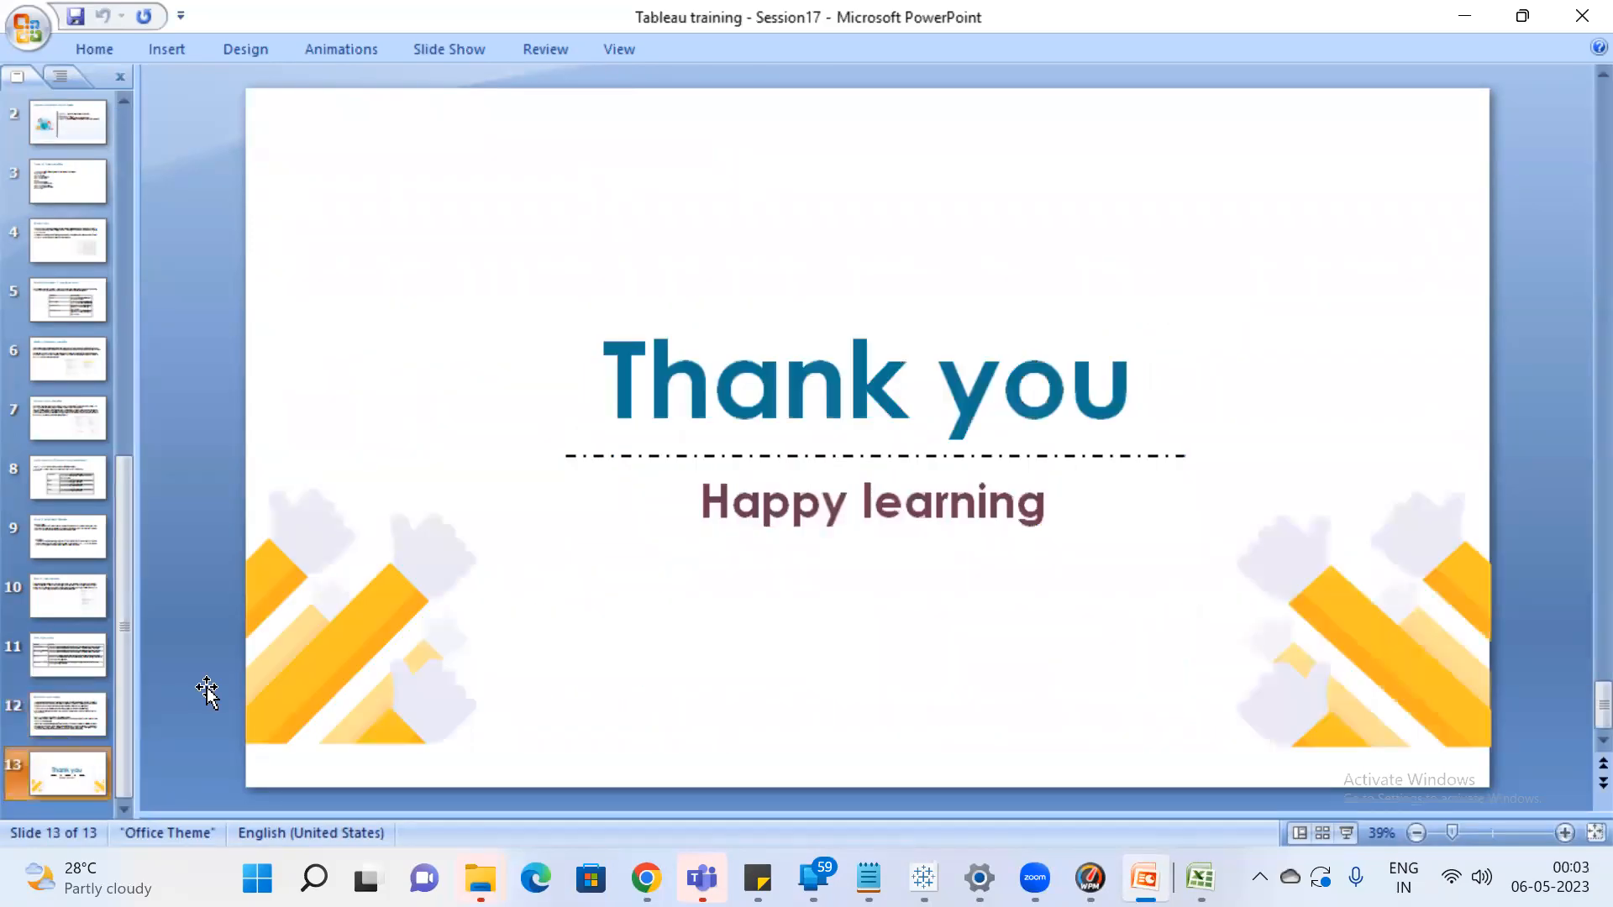